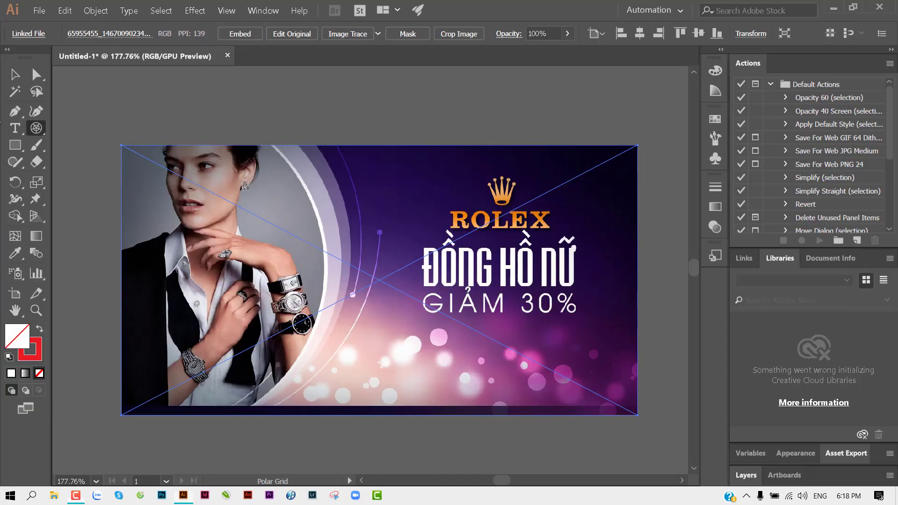
Open the line and grid drawing tools flyout in the toolbar.
click(28, 122)
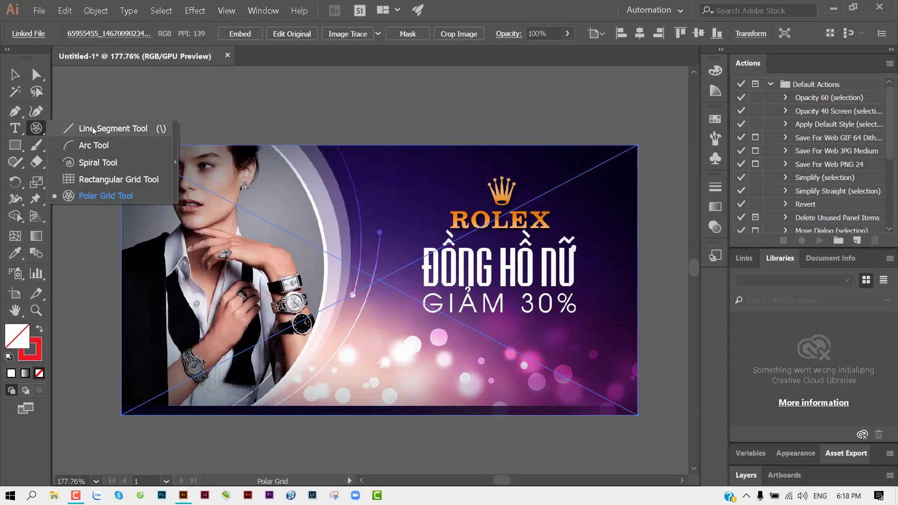
Select the Polar Grid Tool and bring a blank artboard into view.
click(117, 133)
click(34, 129)
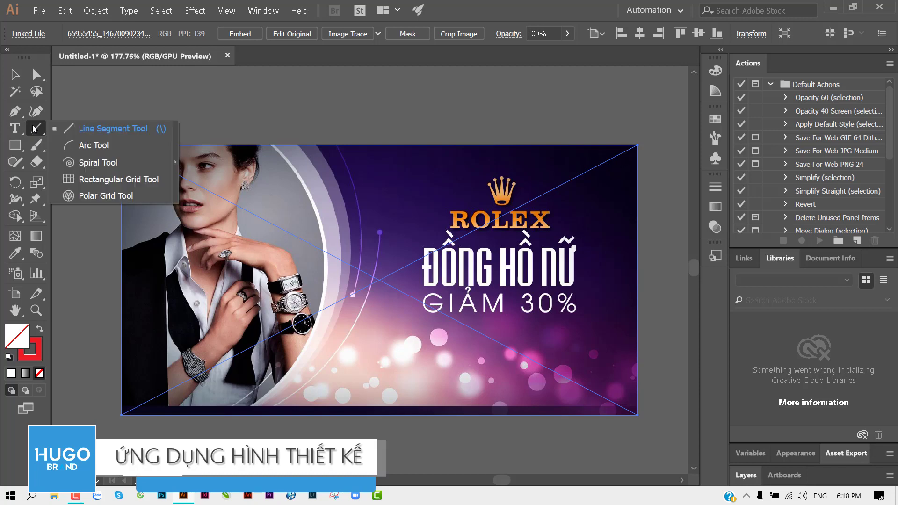
click(127, 199)
scroll(127, 203, down, 4)
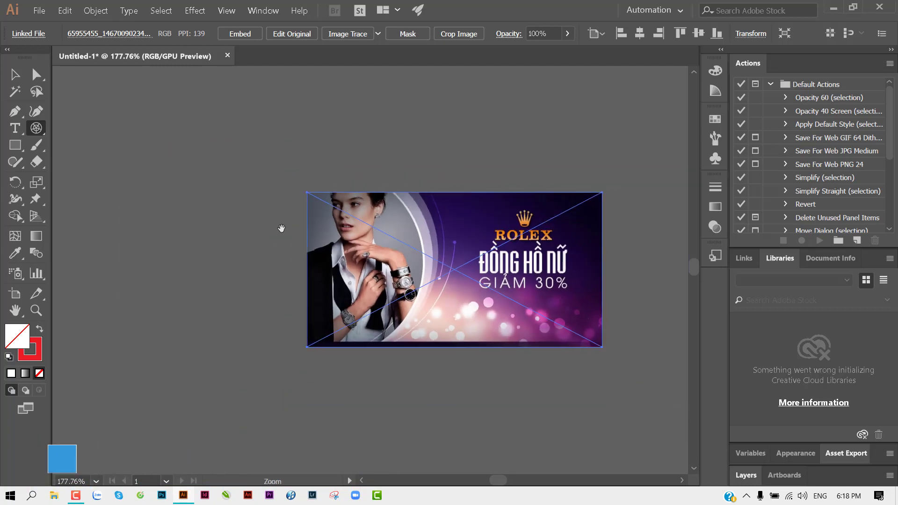
drag(293, 238, 209, 220)
scroll(209, 220, right, 5)
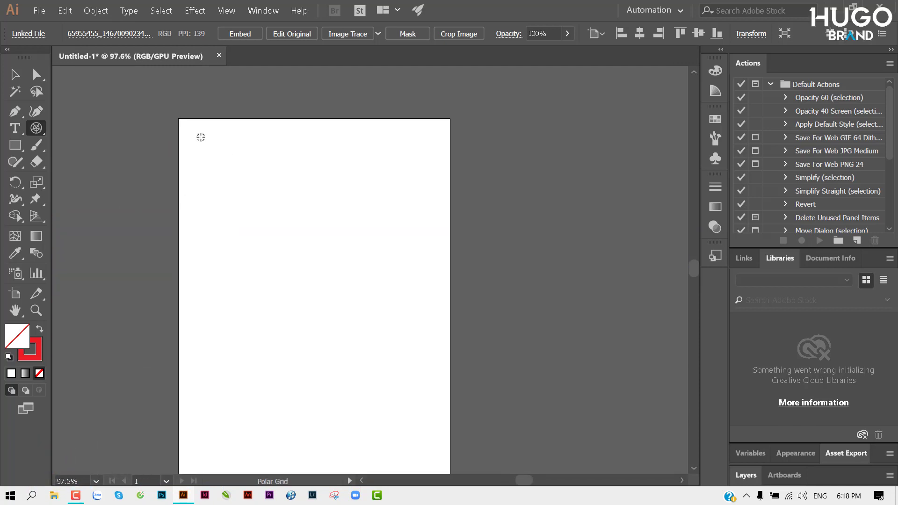
Drag out a polar grid near the artboard's top-left with five radial dividers and three rings.
mouse_move(200, 137)
mouse_down()
mouse_move(277, 228)
mouse_move(333, 269)
mouse_move(276, 222)
mouse_move(280, 233)
mouse_move(345, 280)
mouse_move(271, 225)
mouse_move(337, 275)
mouse_move(315, 244)
mouse_move(417, 304)
mouse_move(313, 237)
mouse_move(421, 297)
mouse_move(337, 226)
mouse_move(335, 259)
mouse_move(377, 287)
mouse_move(345, 297)
mouse_move(341, 286)
mouse_move(368, 292)
mouse_up()
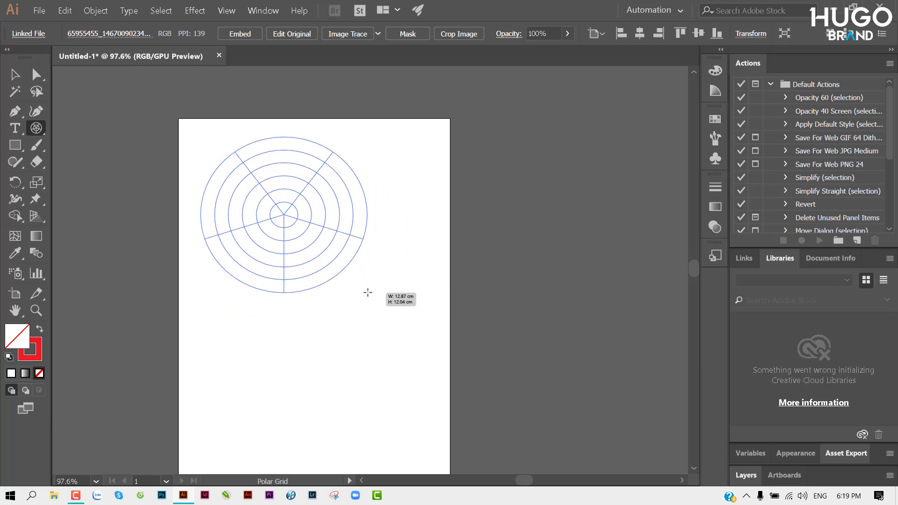
key(Down)
key(Down)
key(Down)
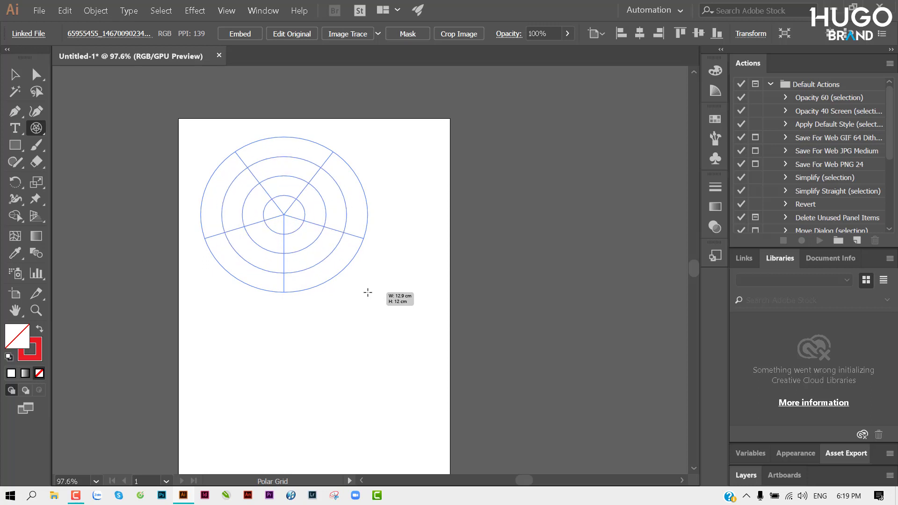
key(Down)
key(Down)
key(Up)
key(Up)
key(Up)
key(Up)
key(Down)
key(Down)
key(Down)
key(Down)
key(Down)
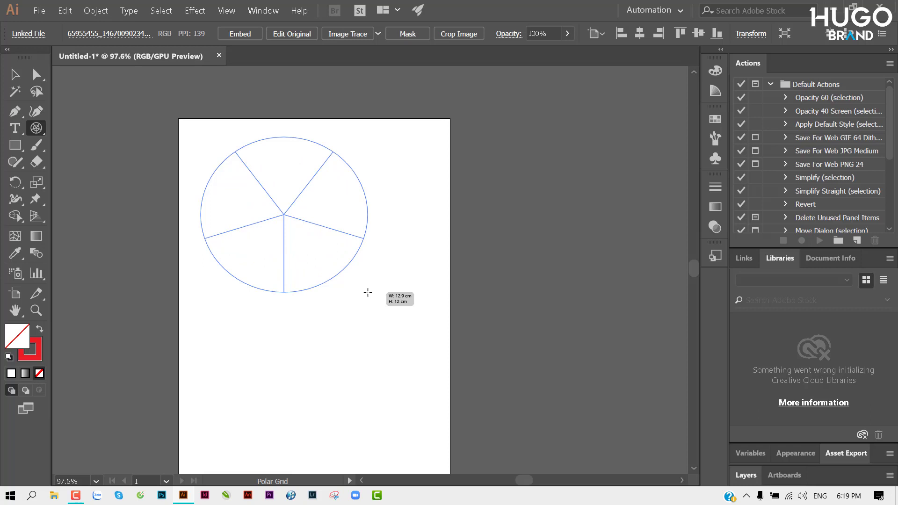
key(Up)
key(Up)
key(Up)
key(Up)
key(Up)
key(Down)
key(Down)
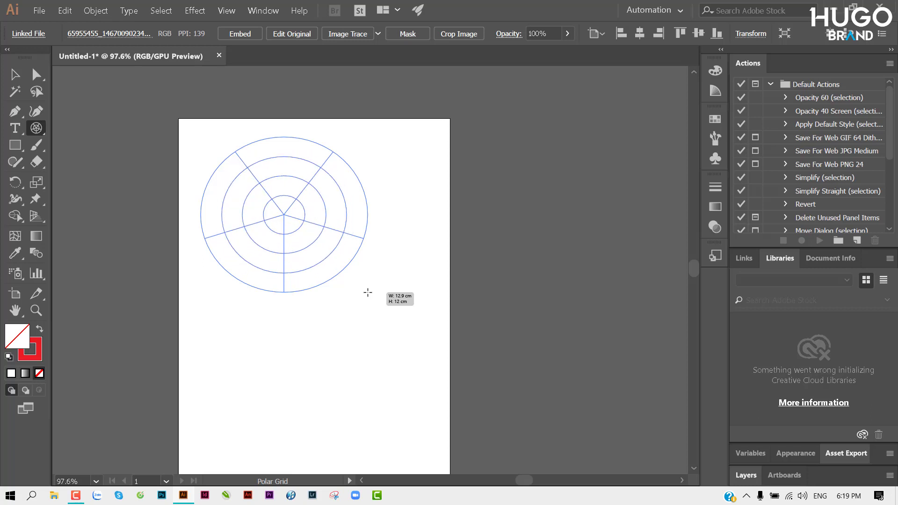
key(Up)
key(Down)
key(Down)
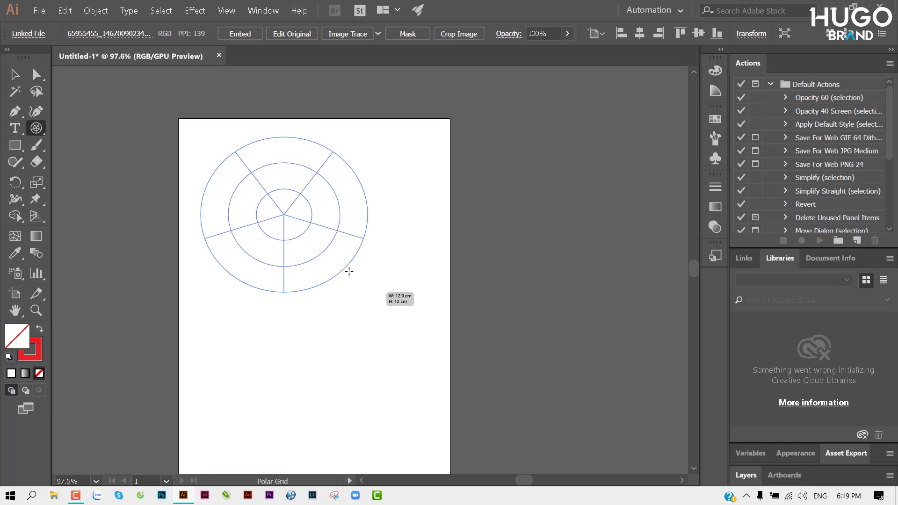
Reshape the polar grid into a wide ellipse while adjusting its radial dividers.
drag(343, 243, 356, 190)
key(Down)
mouse_move(371, 230)
mouse_down()
mouse_move(375, 246)
mouse_move(363, 258)
mouse_up()
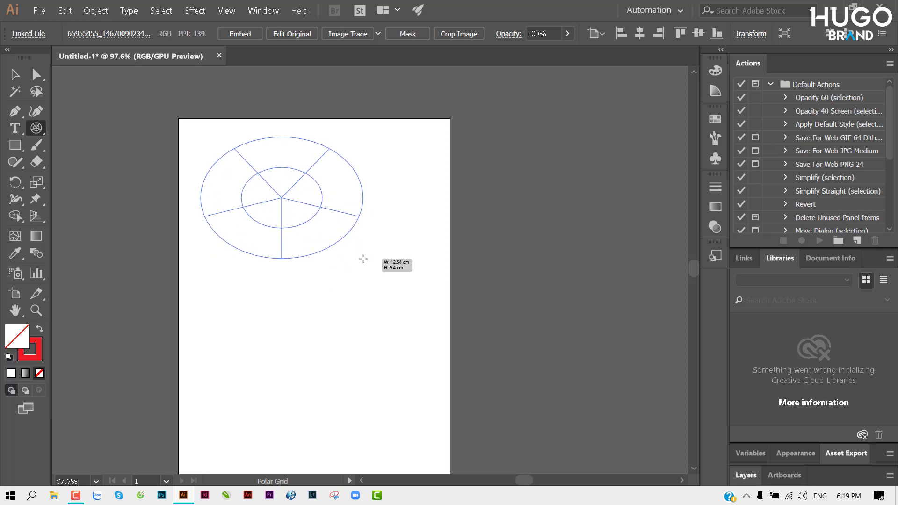
key(Left)
key(Left)
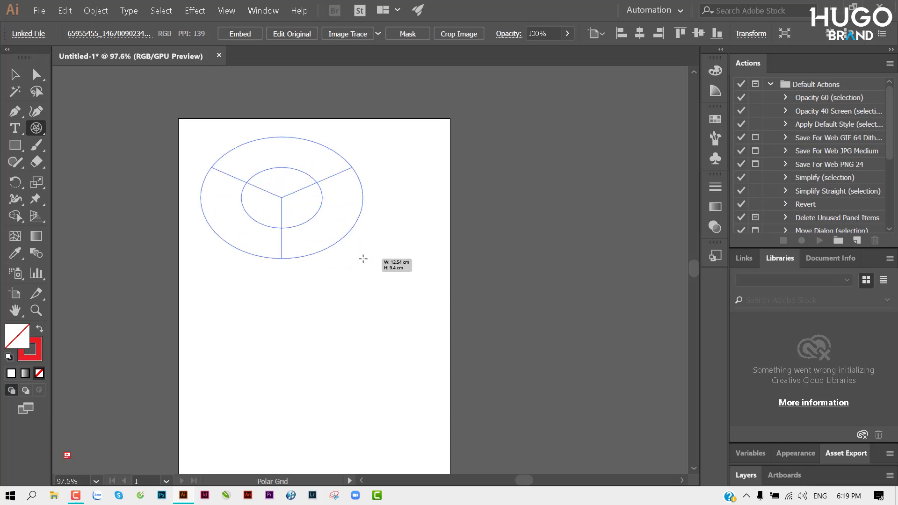
key(Left)
key(Right)
key(Right)
key(Right)
key(Right)
key(Right)
key(Right)
key(Right)
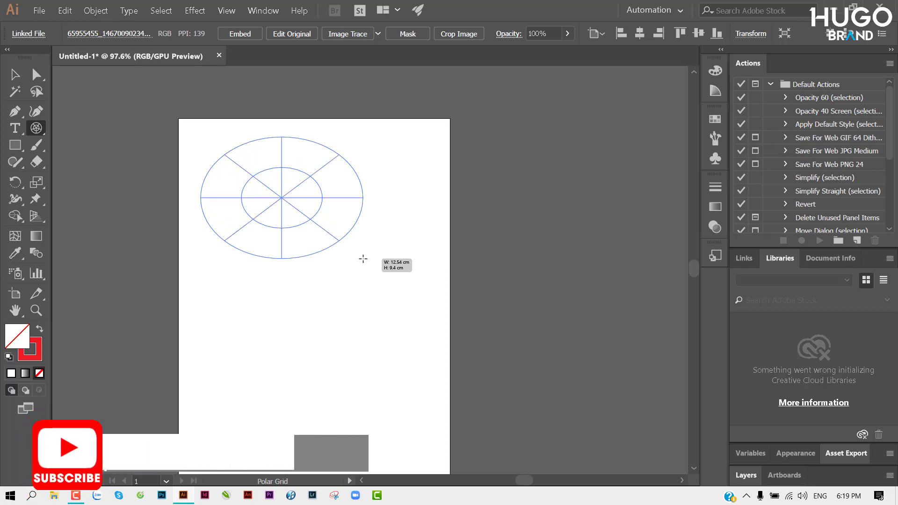
key(Right)
key(Right)
key(Right)
key(Right)
key(Left)
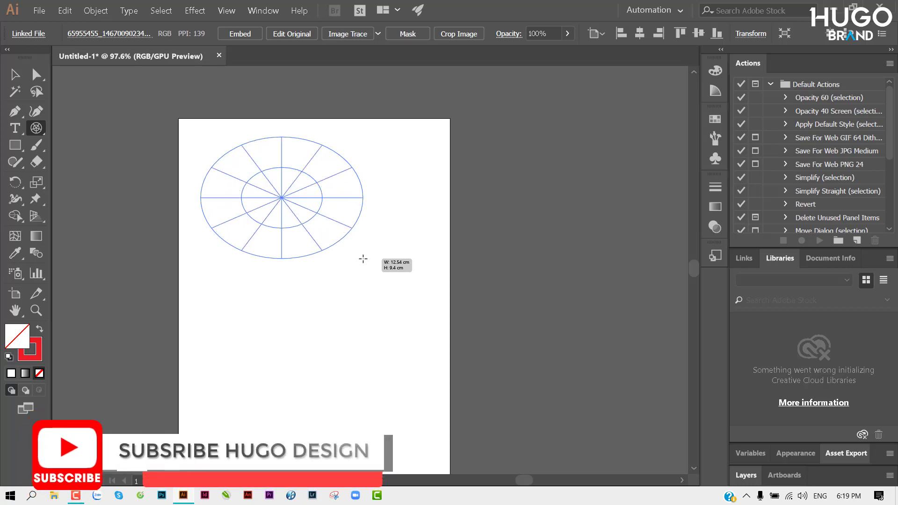
key(Right)
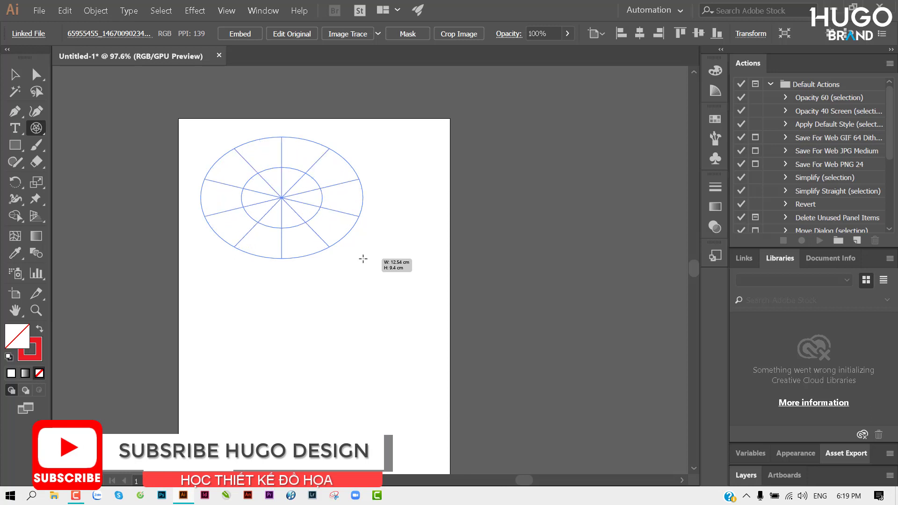
key(Left)
key(Right)
key(Right)
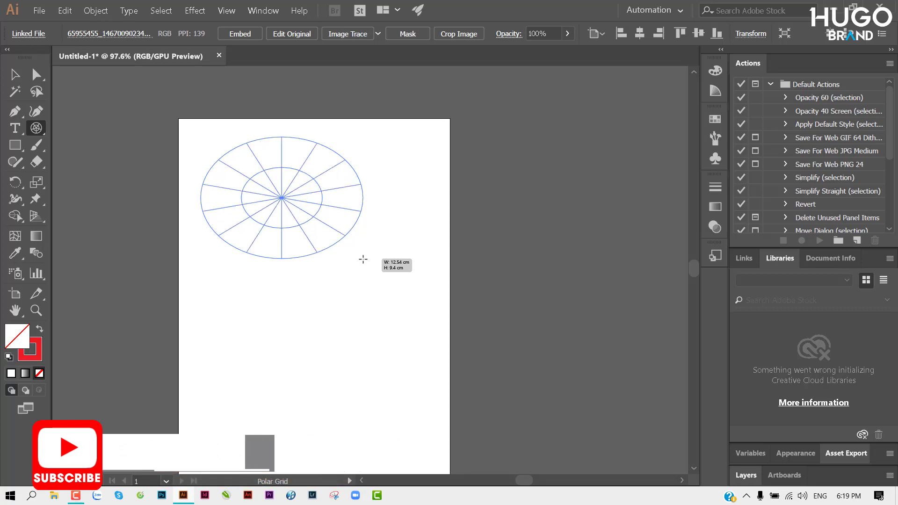
Remove the inner ring and make the grid a circle with seven radial dividers.
drag(363, 259, 364, 269)
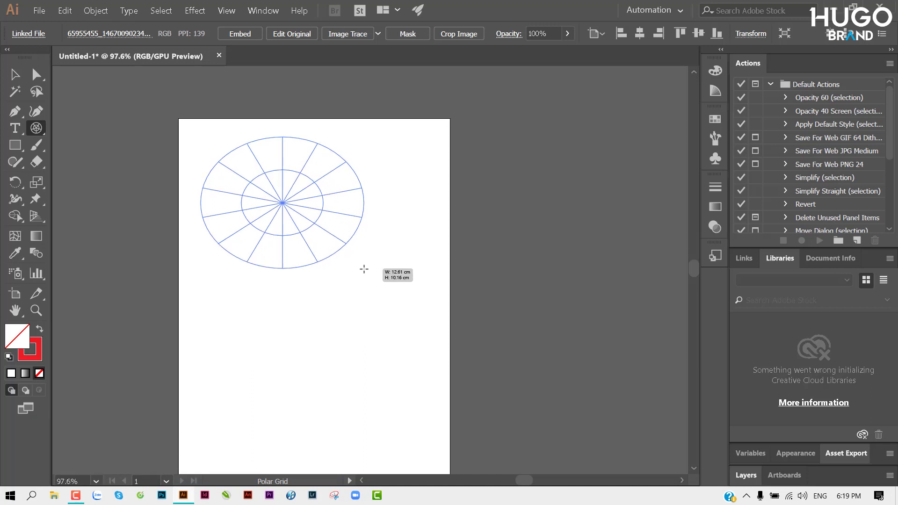
key(Down)
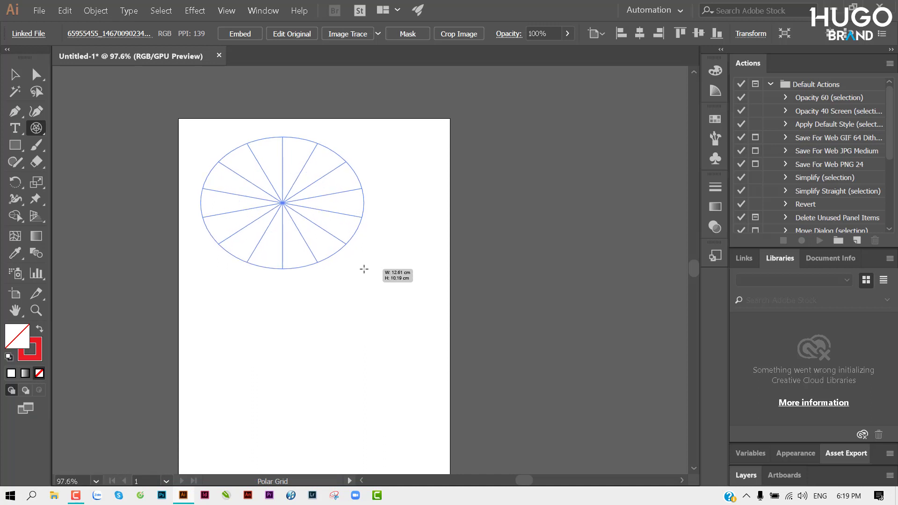
mouse_move(364, 269)
mouse_down()
mouse_move(378, 295)
mouse_move(328, 259)
mouse_move(346, 289)
mouse_up()
key(Left)
key(Left)
key(Left)
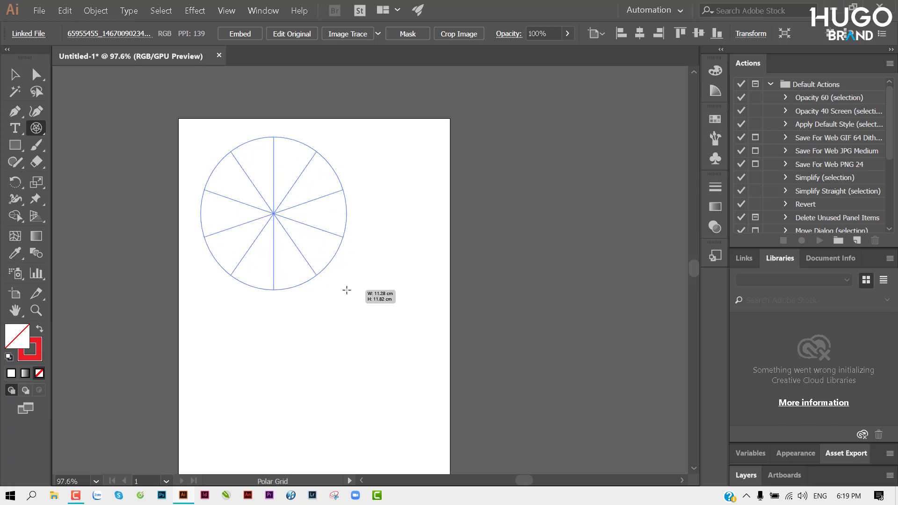
key(Left)
key(Left)
key(Left)
key(Left)
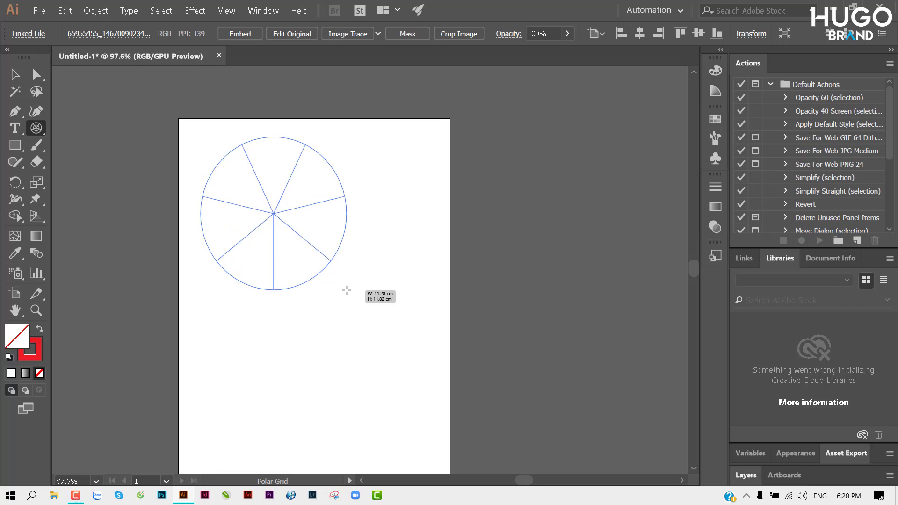
drag(346, 289, 362, 301)
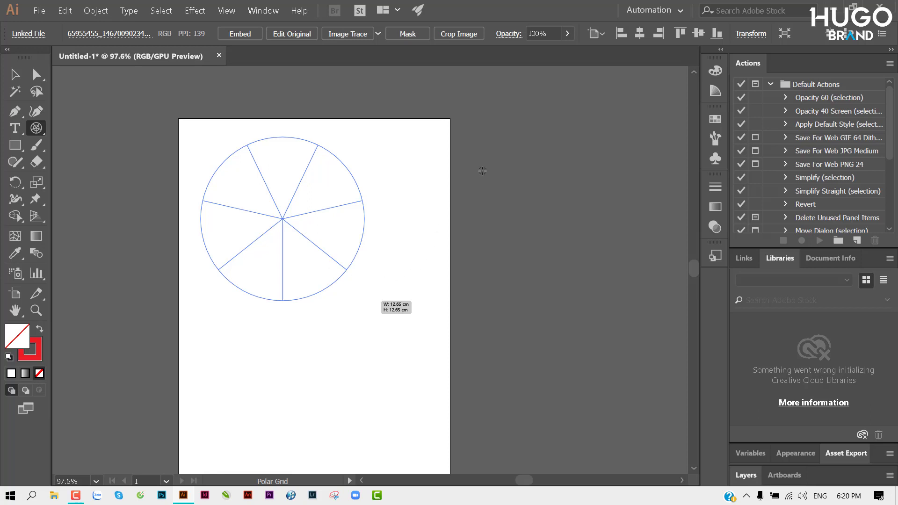
Redraw the seven-spoke wheel smaller and start a second polar grid beside it.
drag(482, 170, 476, 145)
key(ctrl+z)
mouse_move(232, 157)
mouse_down()
mouse_move(318, 231)
mouse_move(339, 264)
mouse_up()
drag(500, 145, 648, 291)
Give the new grid eight dividers, then move it onto the artboard and shrink it.
key(Up)
key(v)
click(402, 296)
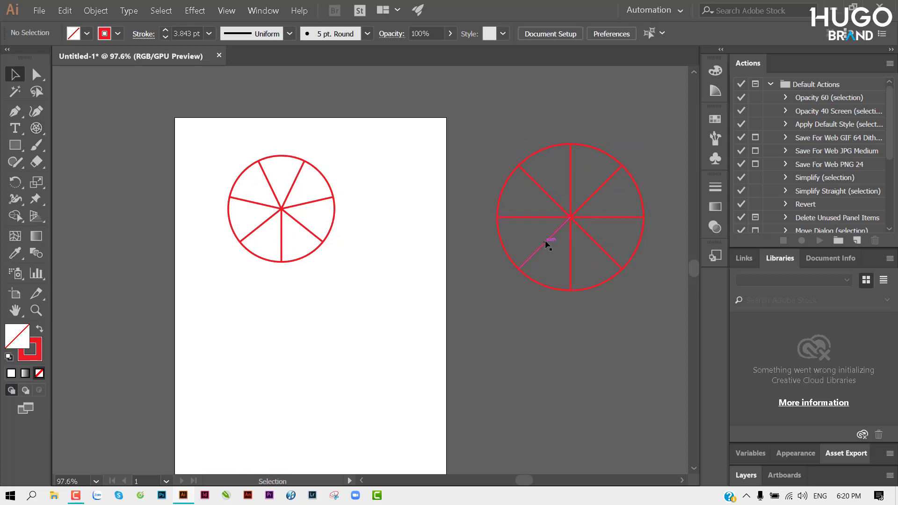
drag(574, 219, 437, 214)
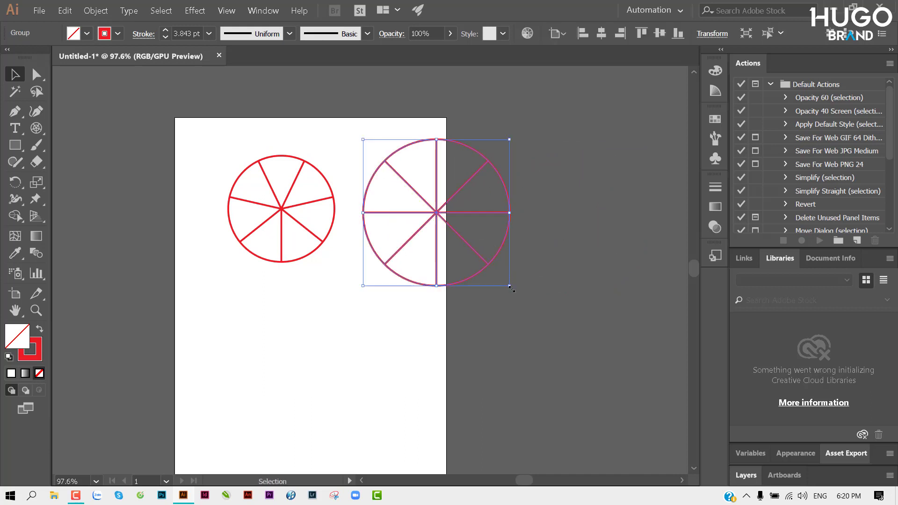
drag(509, 285, 446, 222)
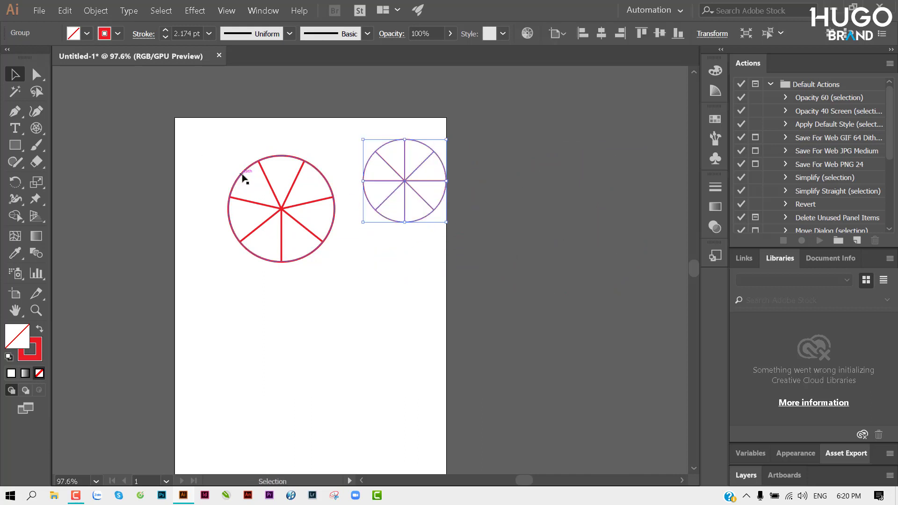
Move the seven-spoke wheel up and left and shrink it.
click(235, 161)
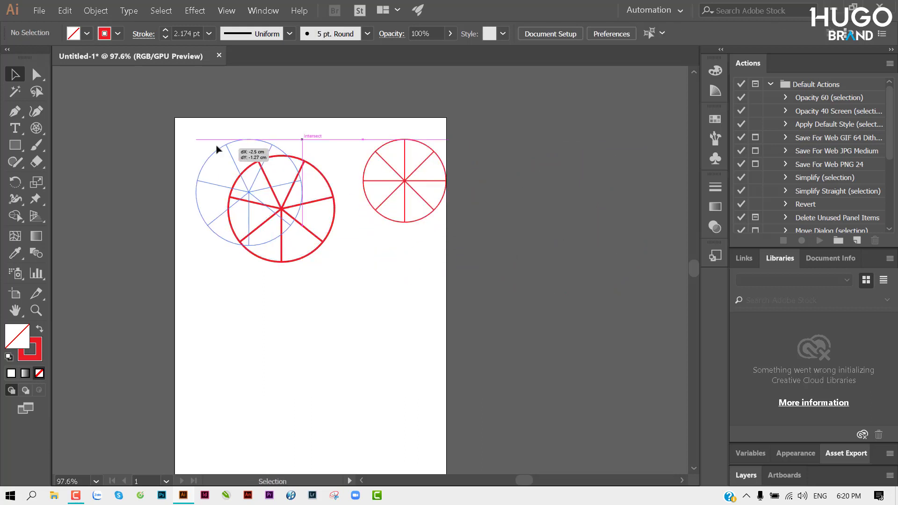
drag(253, 167, 211, 143)
drag(291, 239, 275, 220)
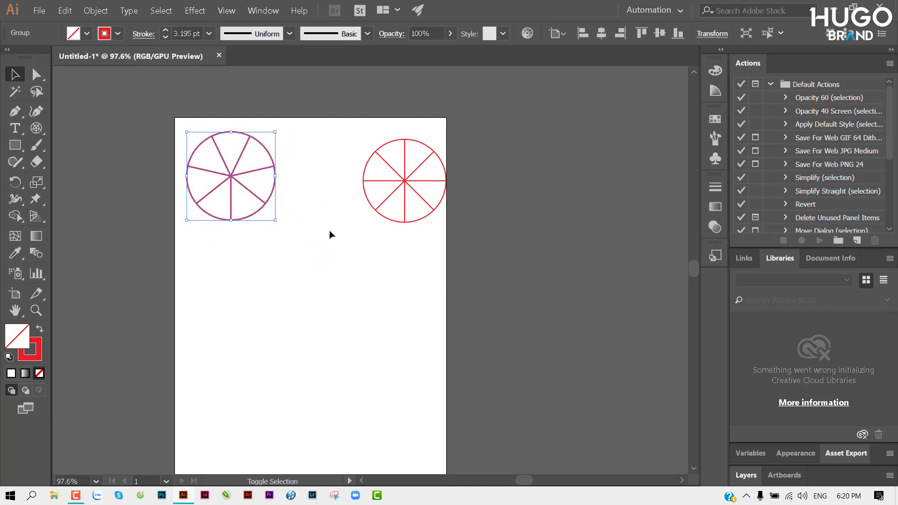
click(336, 234)
scroll(346, 215, right, 2)
Zoom to the eight-spoke wheel, enter its group in isolation, and select the spokes.
click(346, 186)
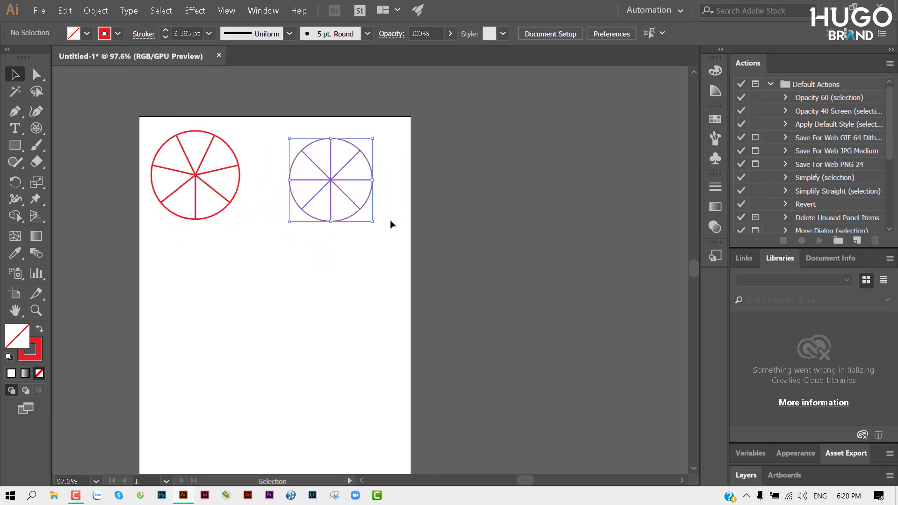
click(389, 224)
mouse_move(341, 248)
mouse_down()
mouse_move(370, 206)
mouse_move(441, 207)
mouse_up()
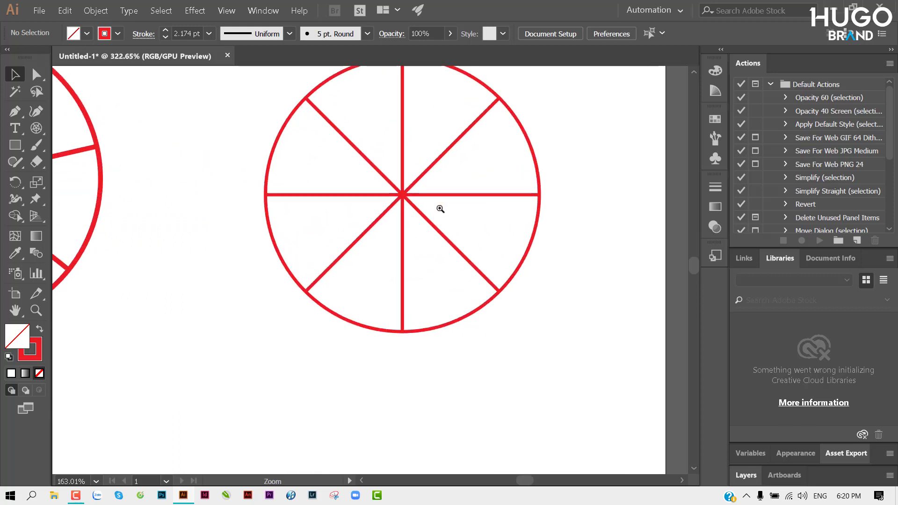
scroll(441, 206, up, 3)
drag(280, 280, 303, 220)
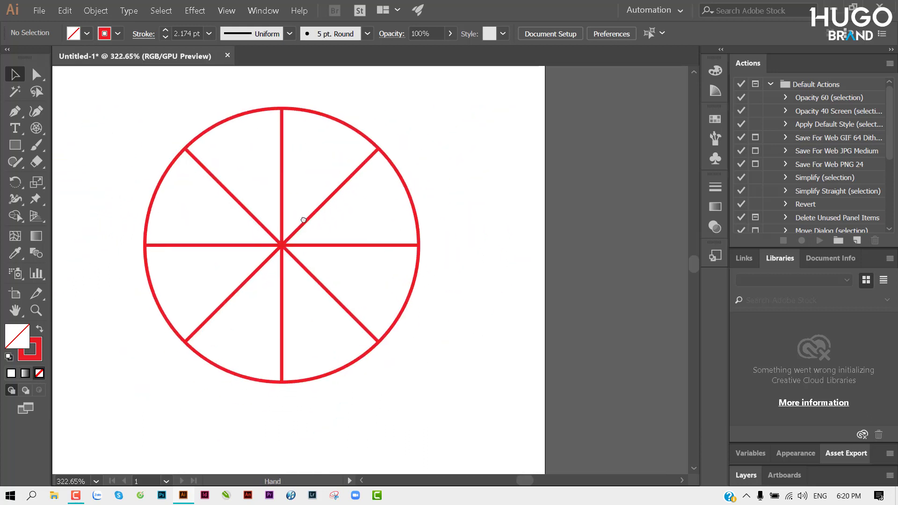
click(282, 175)
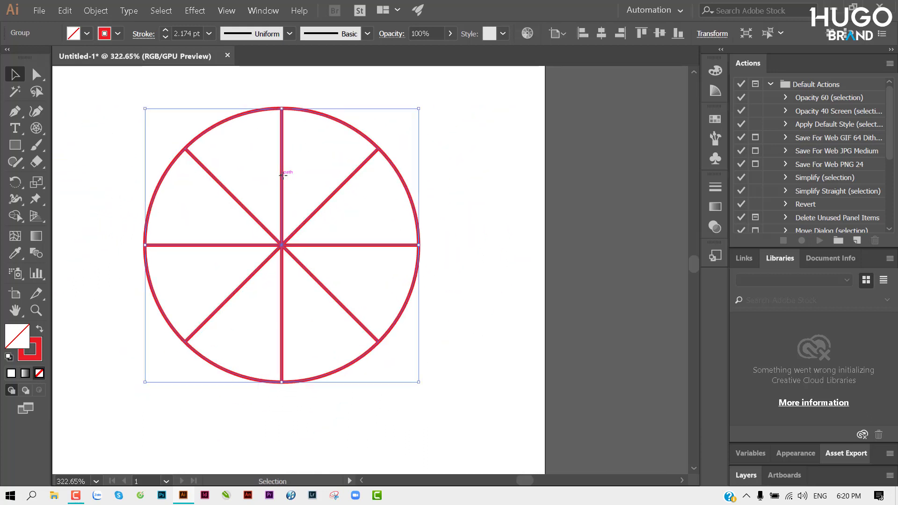
double_click(283, 175)
click(316, 286)
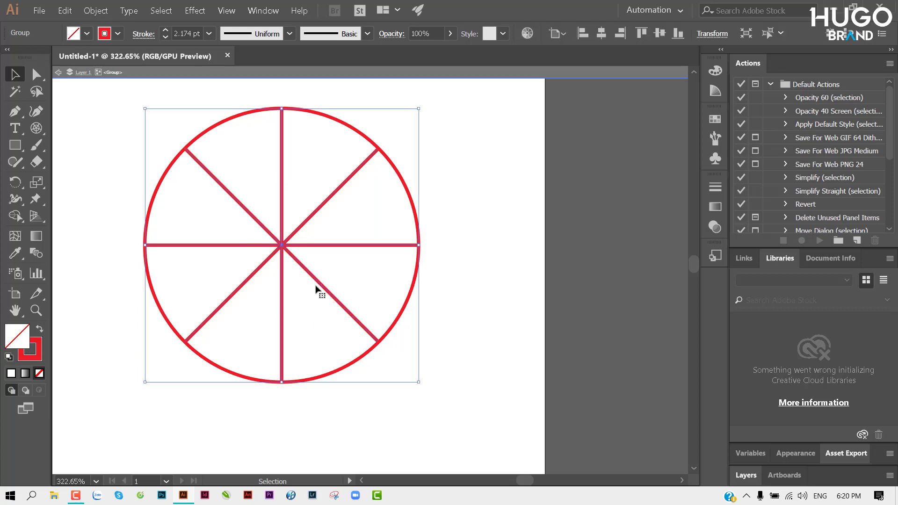
scroll(310, 270, down, 2)
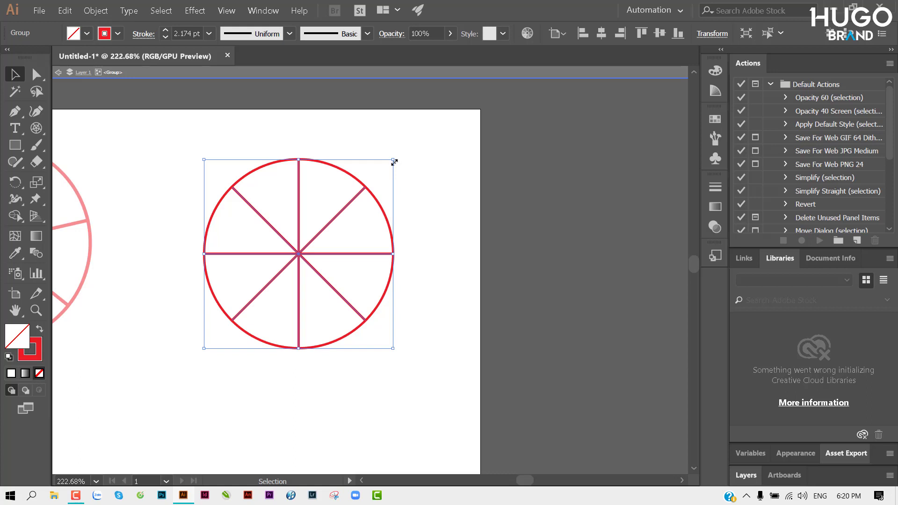
Scale the eight spokes from centre past the rim, exit isolation, and show the Align panel.
key(shift)
drag(393, 162, 406, 156)
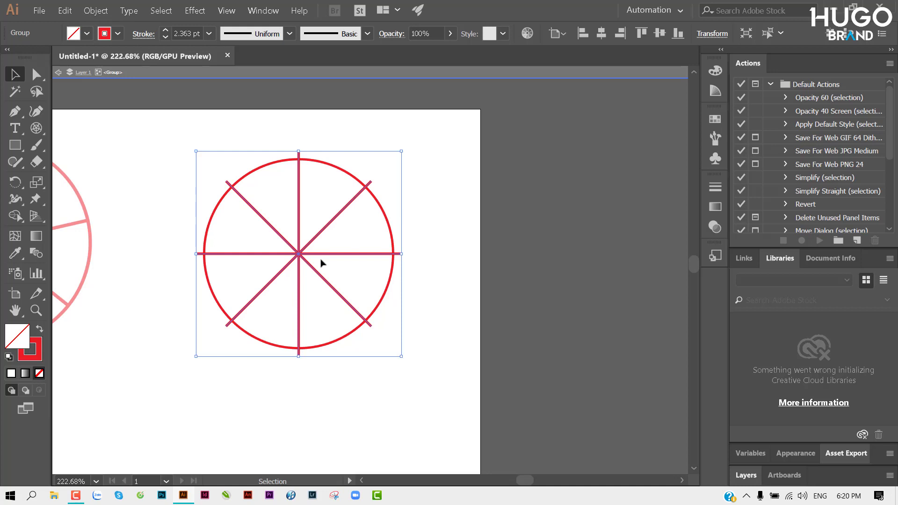
double_click(453, 200)
click(248, 173)
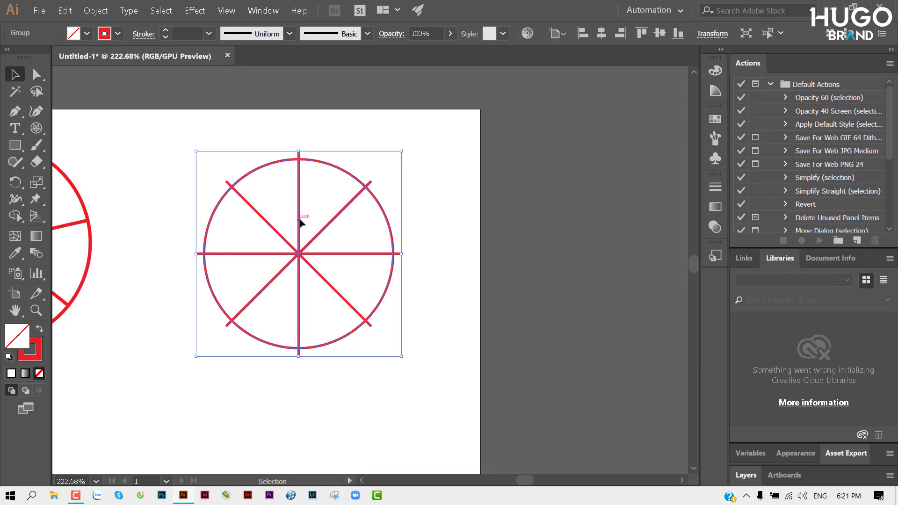
key(shift+F7)
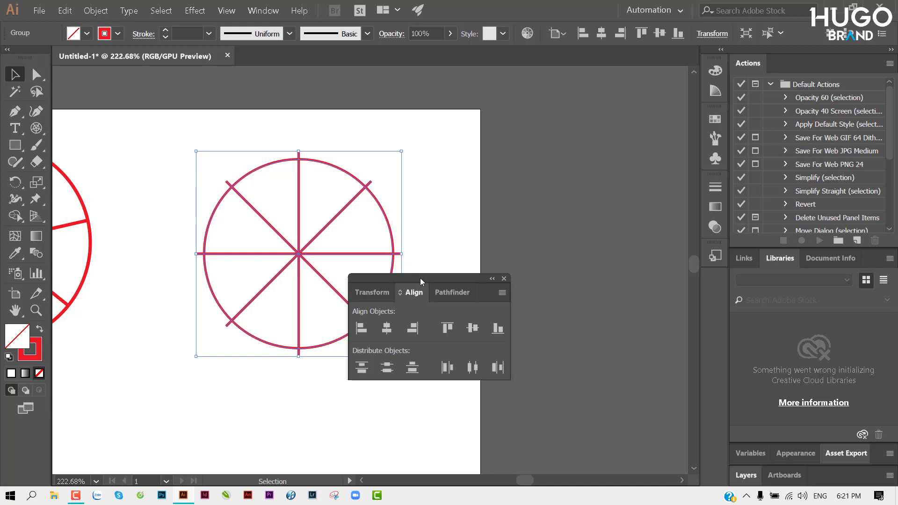
Move the panel beside the wheel and apply Pathfinder Divide to the eight-spoke wheel.
drag(419, 277, 554, 151)
drag(501, 171, 515, 147)
click(514, 146)
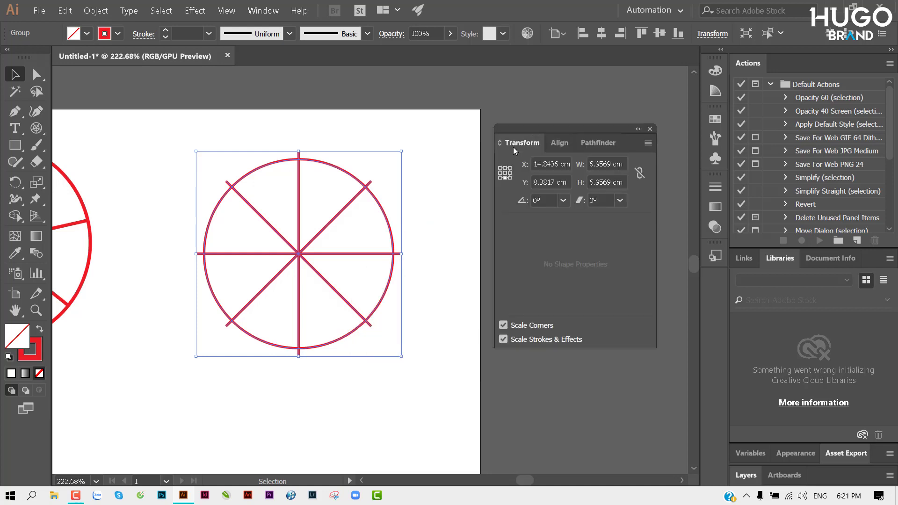
click(558, 144)
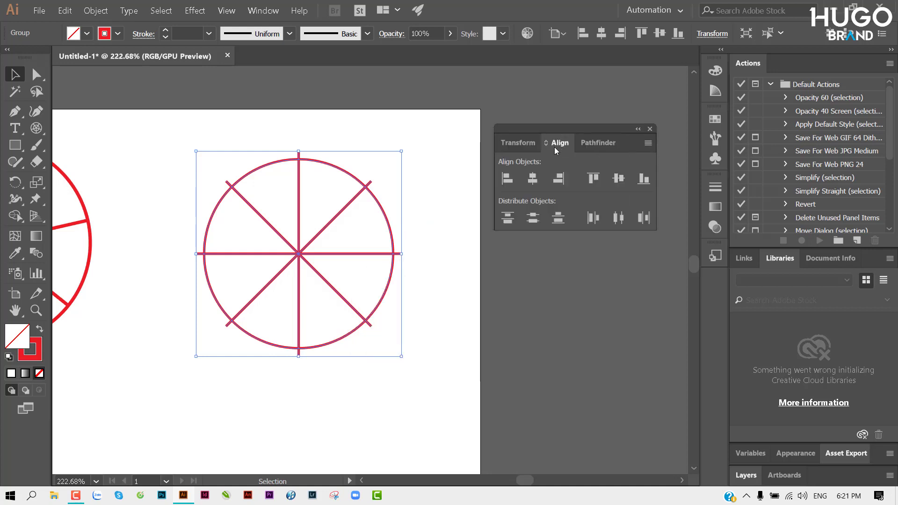
click(587, 142)
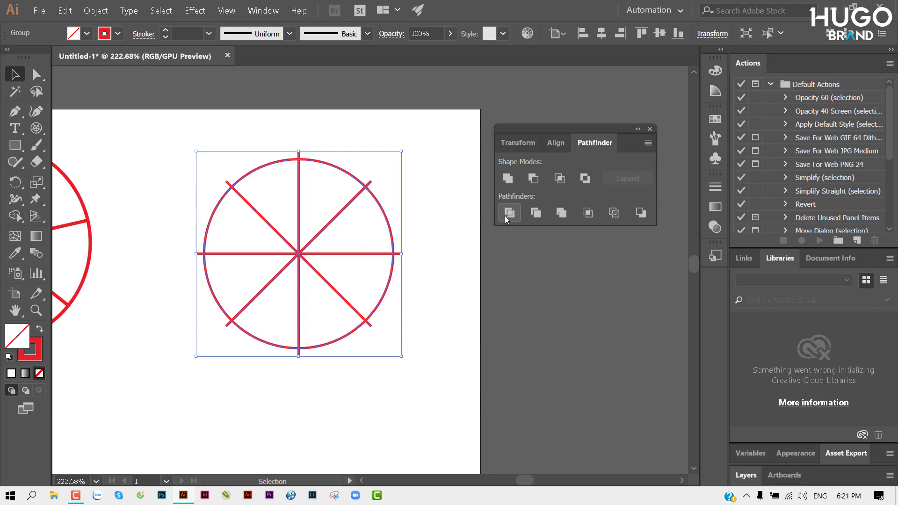
click(505, 216)
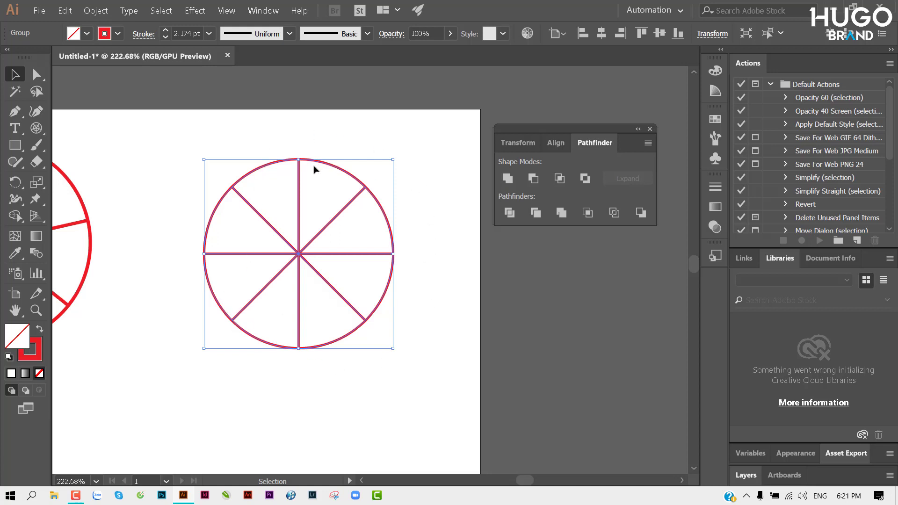
Ungroup the divided wheel's wedge pieces.
right_click(300, 198)
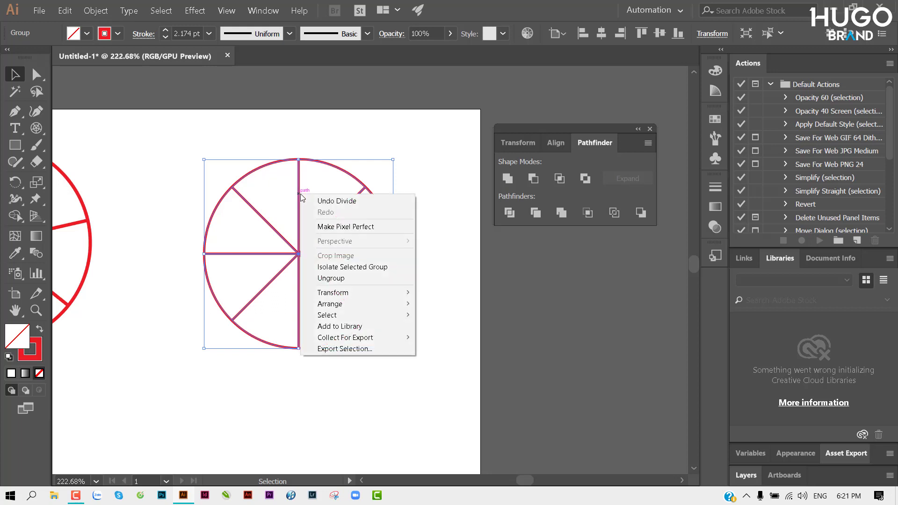
click(344, 277)
click(461, 269)
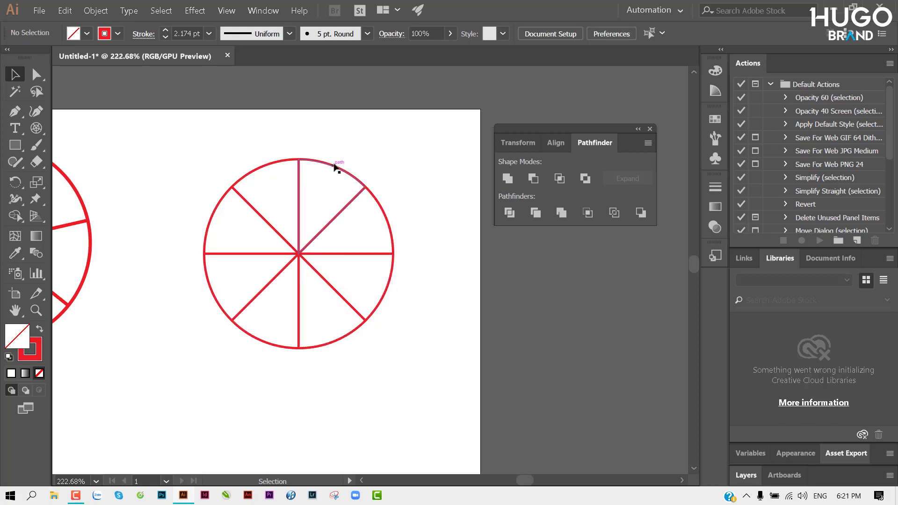
Delete the top-right, lower-right, bottom-left and upper-left wedges, leaving a four-blade fan.
drag(335, 167, 356, 142)
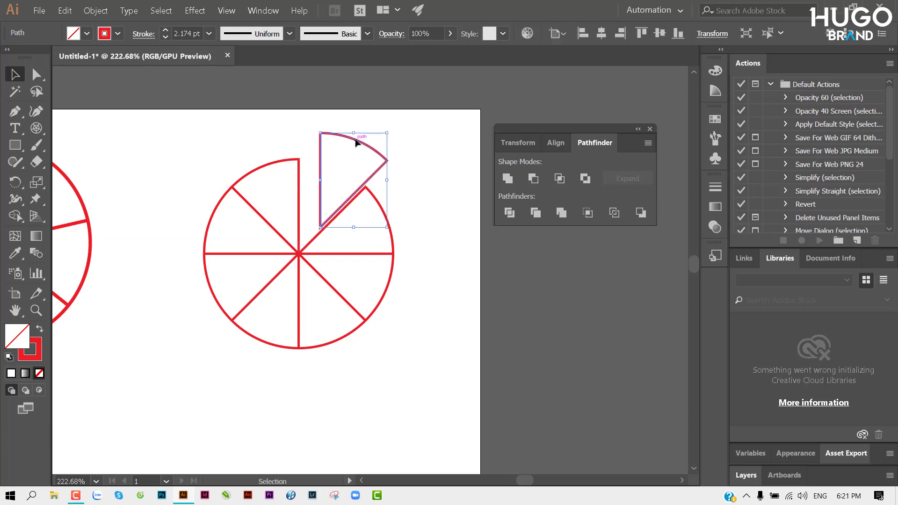
key(Delete)
drag(380, 297, 429, 315)
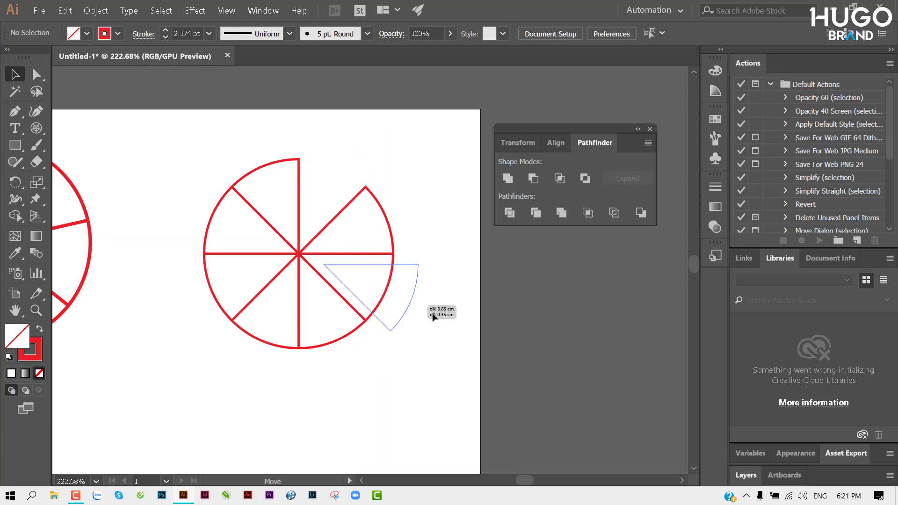
key(Delete)
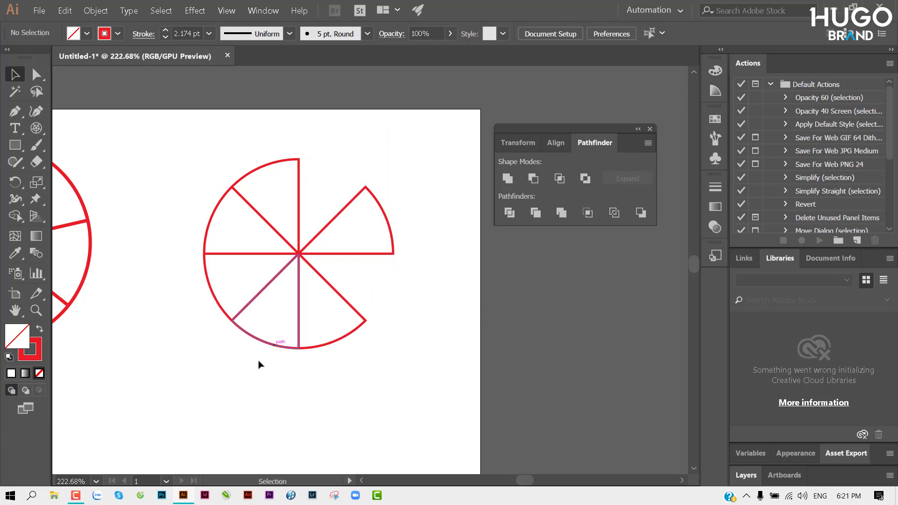
drag(260, 348, 219, 428)
key(Delete)
drag(208, 224, 180, 211)
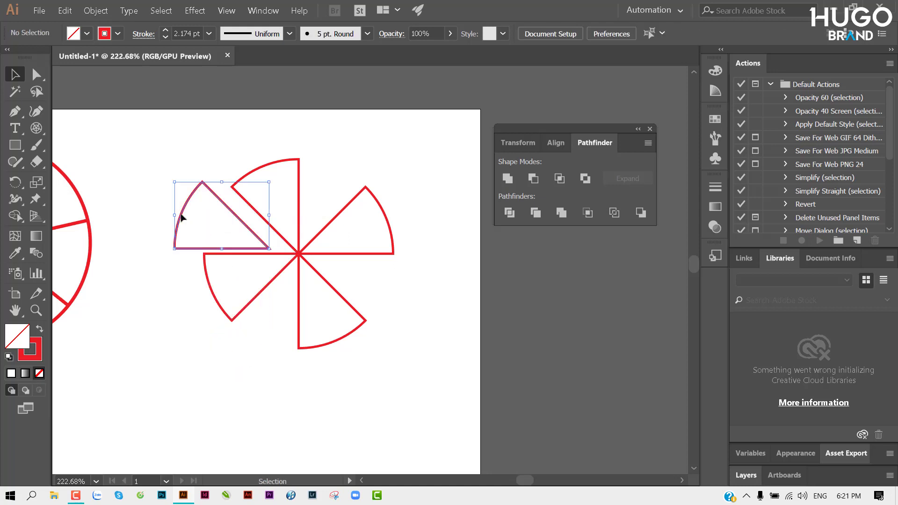
key(Delete)
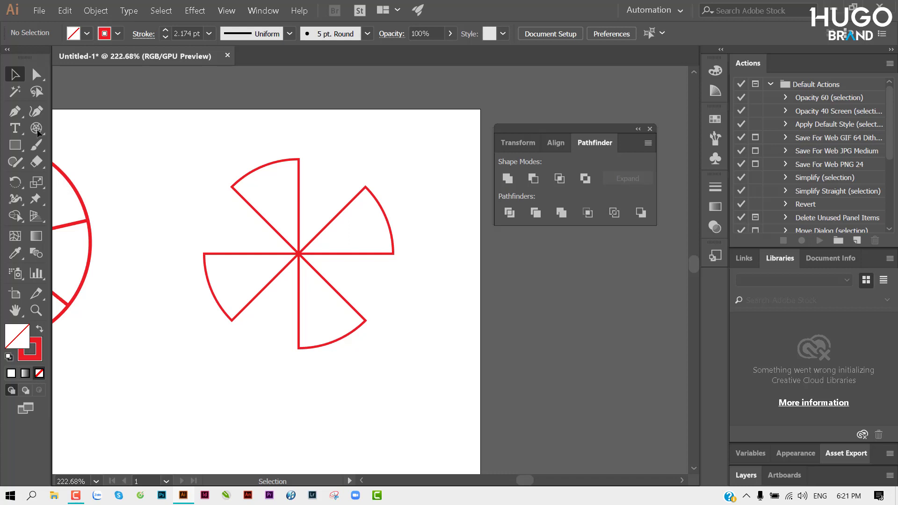
drag(37, 132, 102, 197)
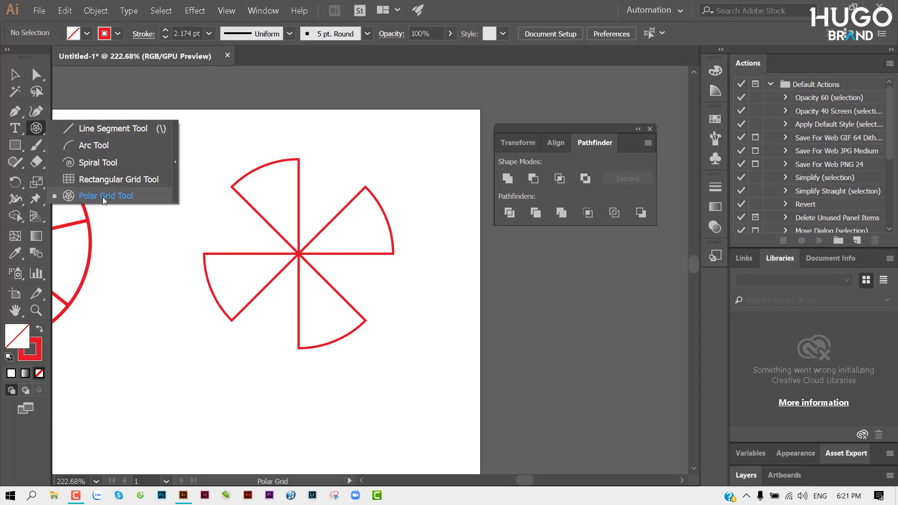
Scale the left wheel's spokes well past its rim inside its group, then select the whole wheel.
click(102, 197)
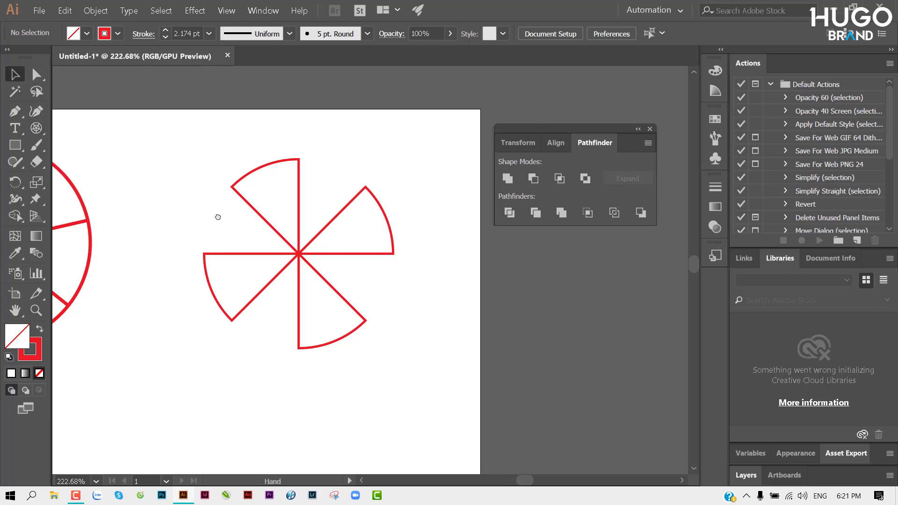
drag(207, 215, 408, 225)
drag(286, 241, 301, 225)
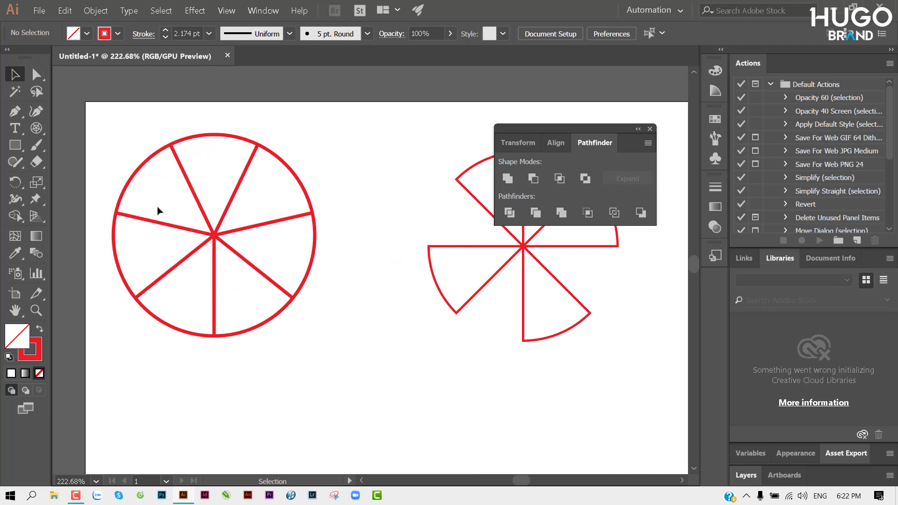
double_click(234, 199)
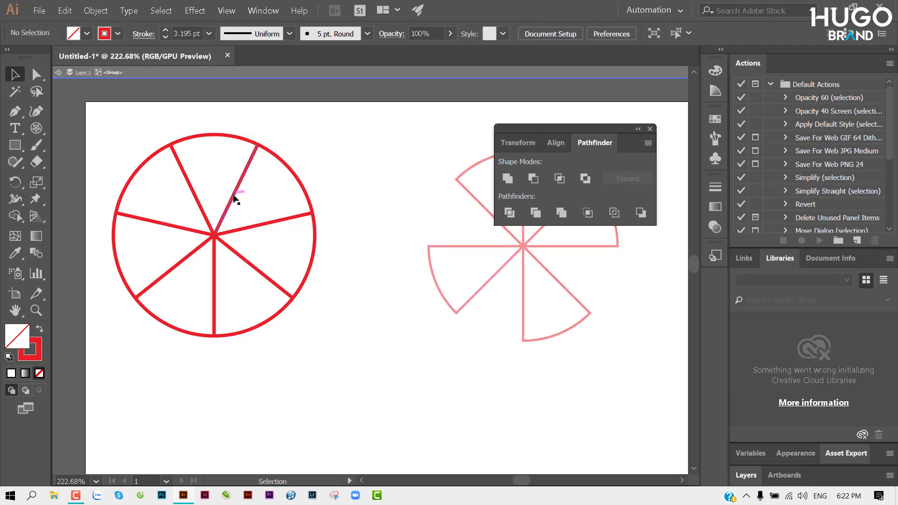
click(233, 198)
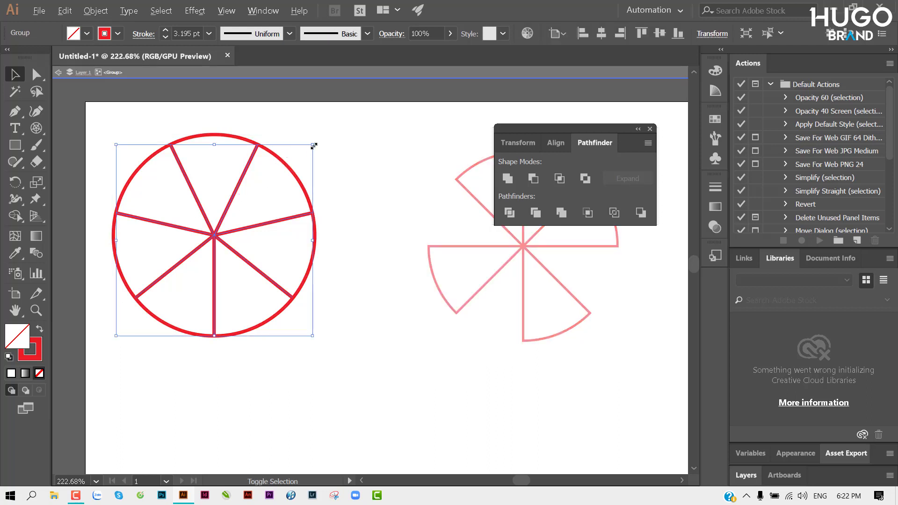
drag(313, 145, 263, 183)
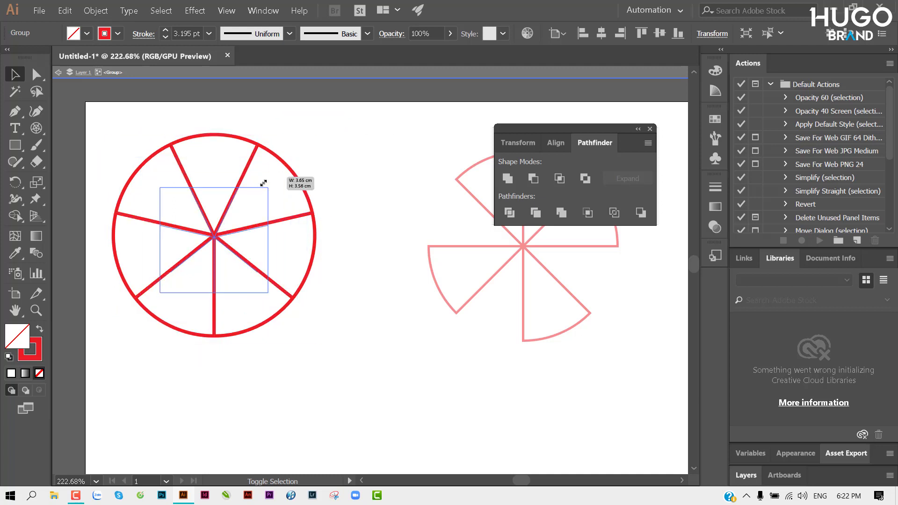
drag(264, 183, 334, 123)
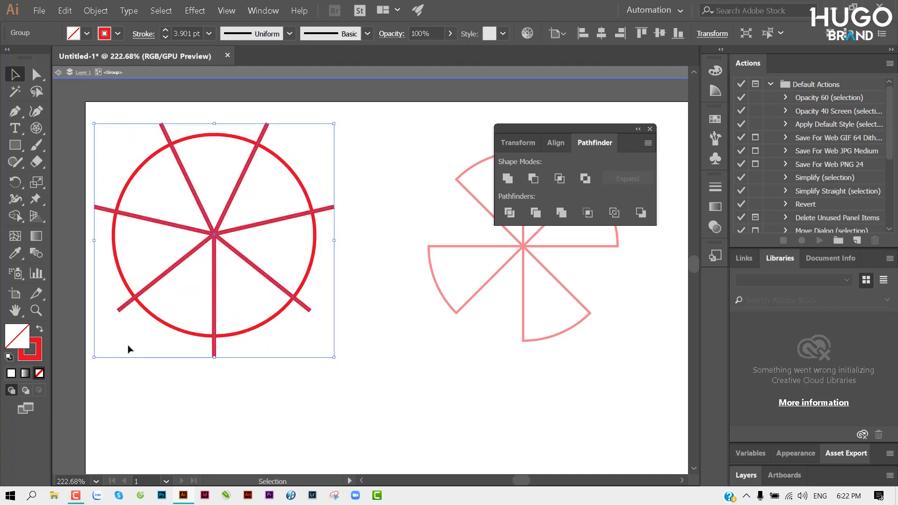
double_click(288, 384)
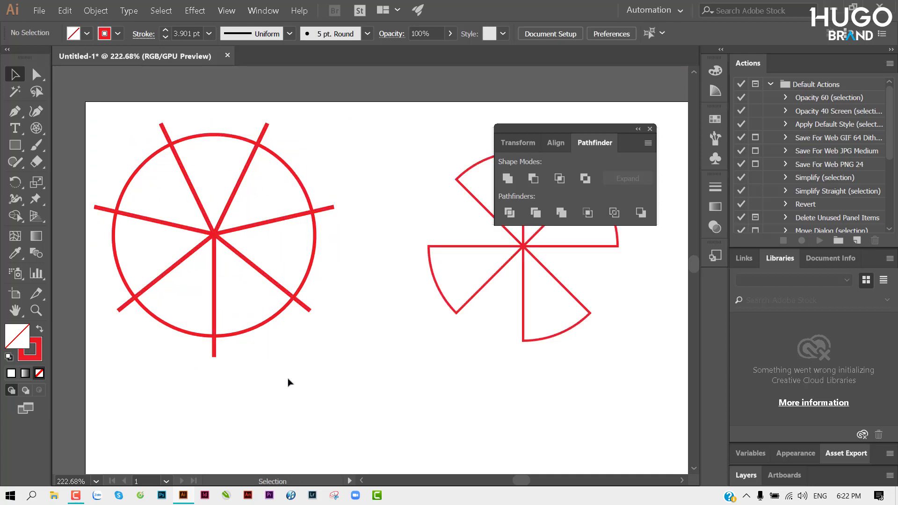
drag(322, 357, 207, 234)
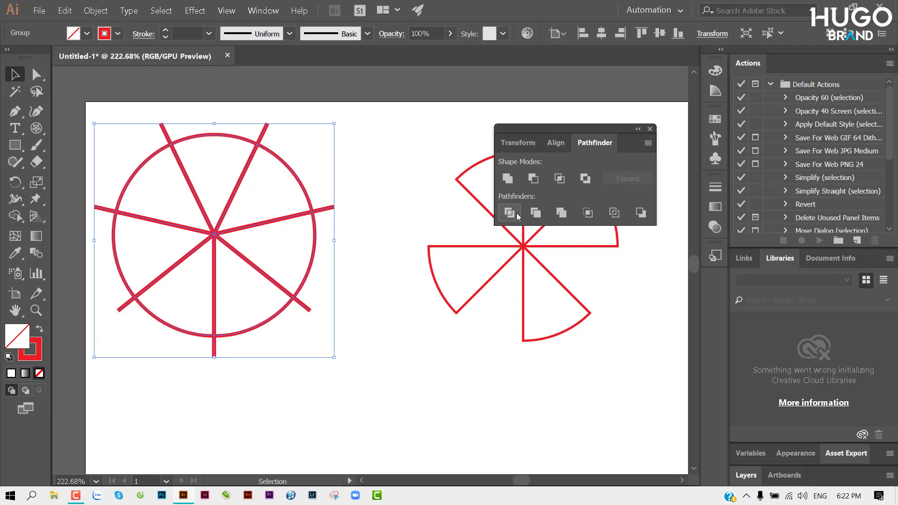
Divide the left wheel with Pathfinder and ungroup its wedge pieces.
click(518, 216)
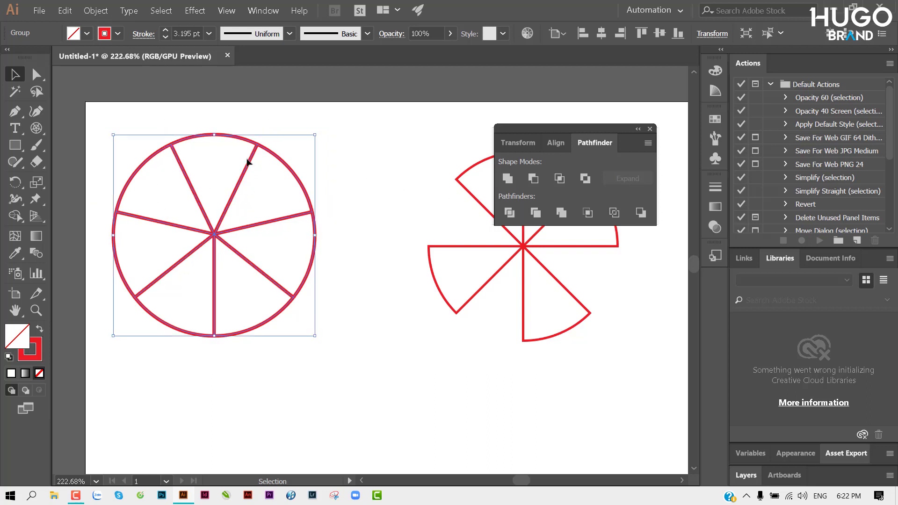
right_click(250, 161)
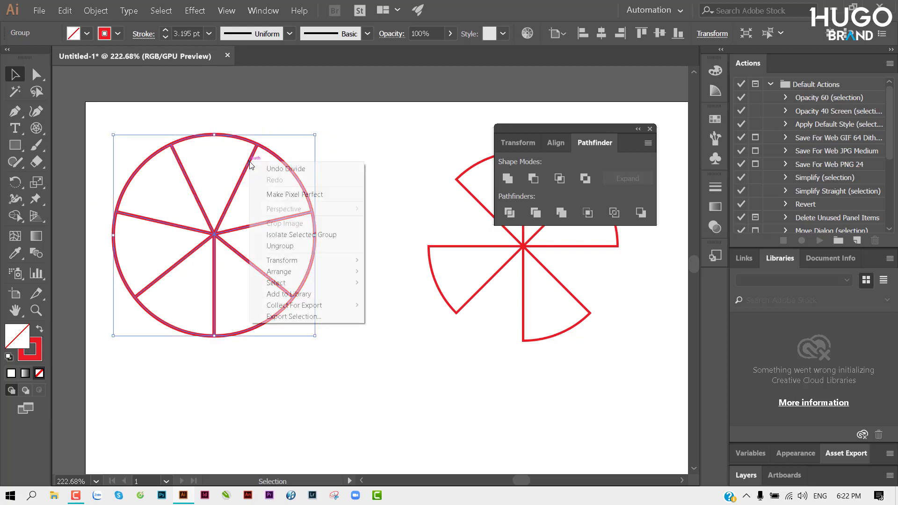
click(290, 245)
click(320, 180)
Delete the upper-right, lower-right, left and top wedges of the left wheel.
click(299, 185)
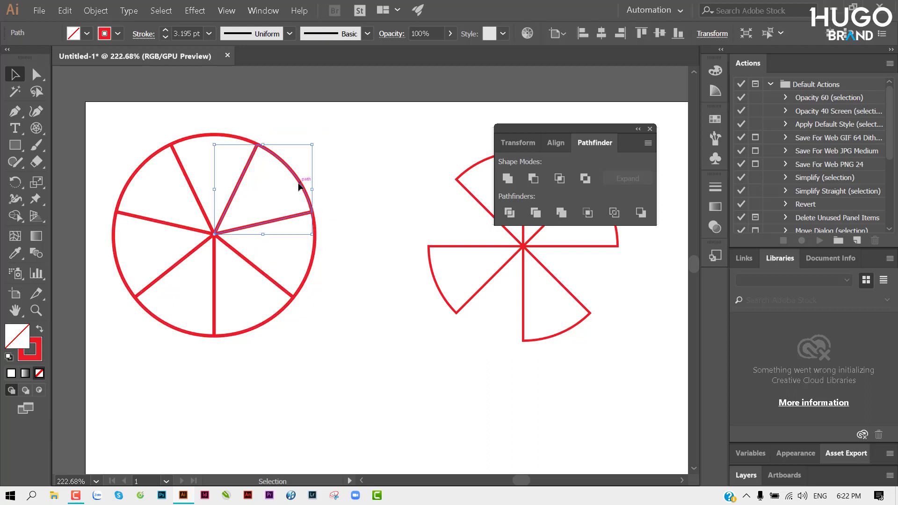
key(Delete)
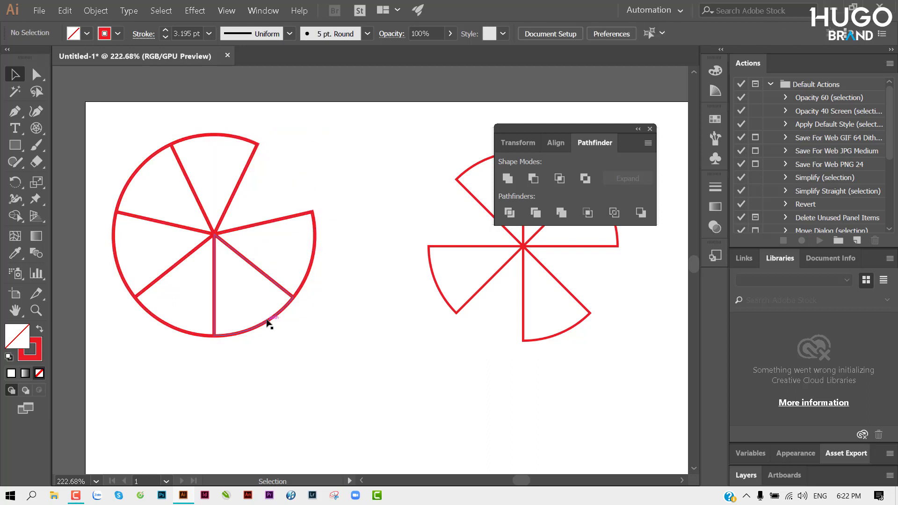
click(266, 320)
key(Delete)
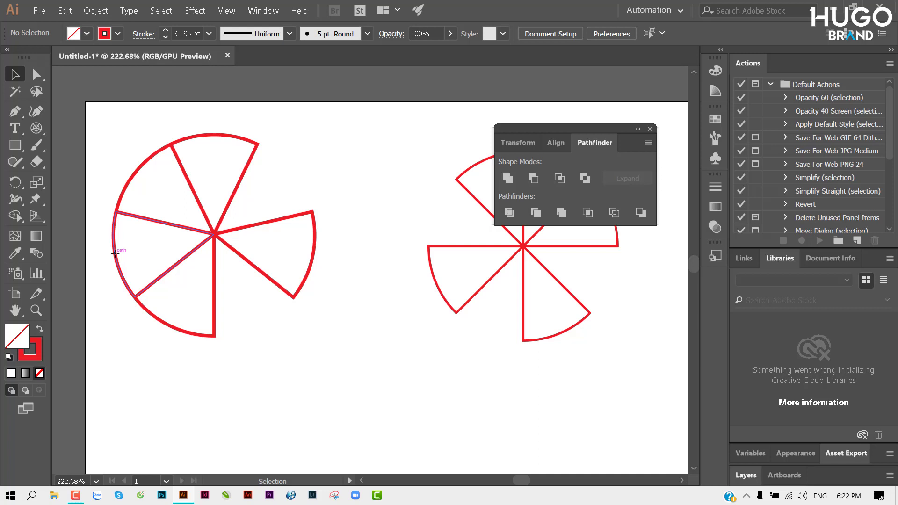
click(115, 254)
key(Delete)
drag(190, 139, 230, 123)
key(Delete)
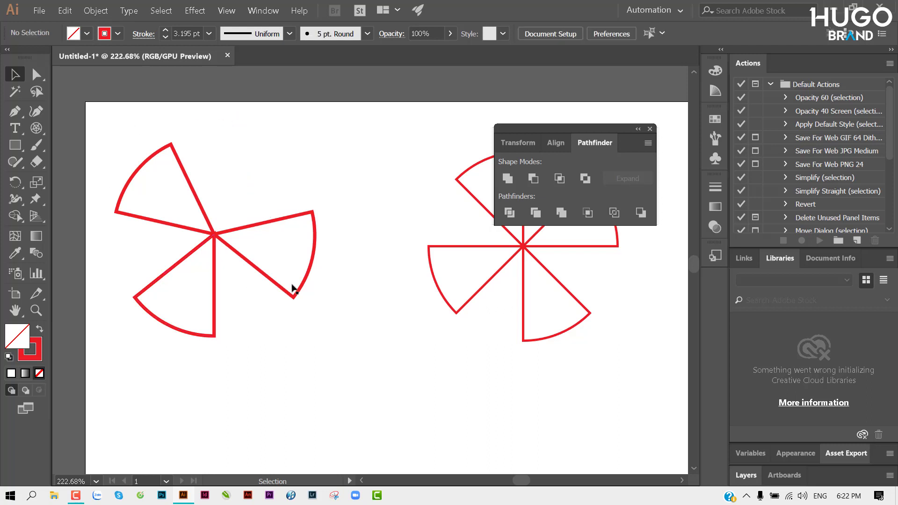
scroll(294, 288, right, 3)
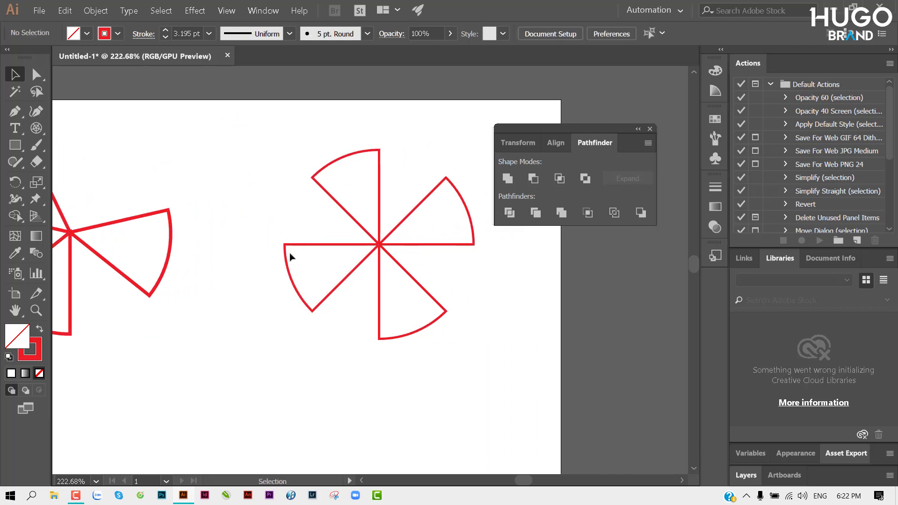
scroll(337, 216, down, 2)
scroll(257, 231, down, 3)
scroll(201, 243, down, 2)
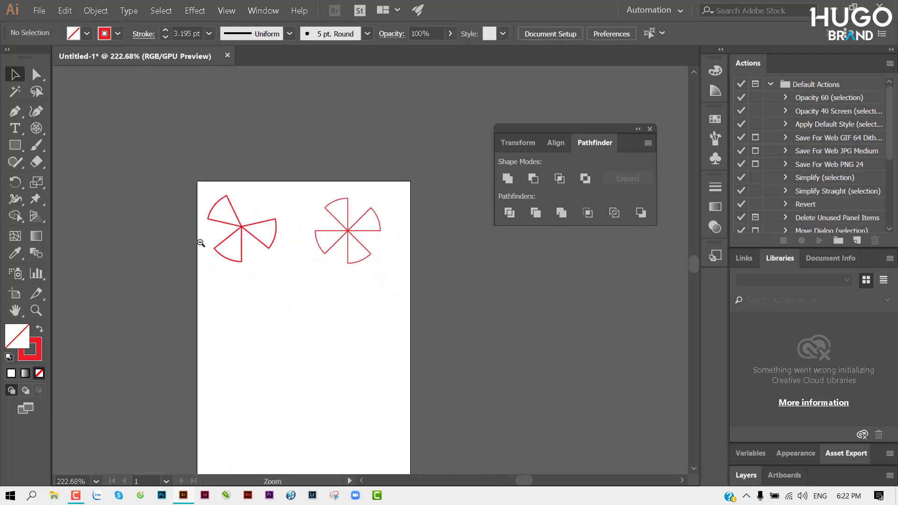
scroll(241, 256, down, 1)
scroll(241, 249, down, 2)
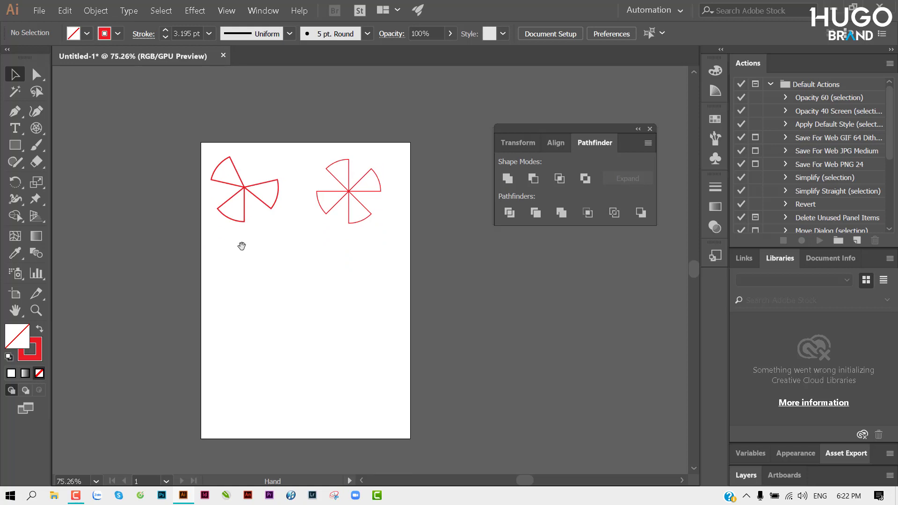
key(space)
scroll(357, 247, up, 2)
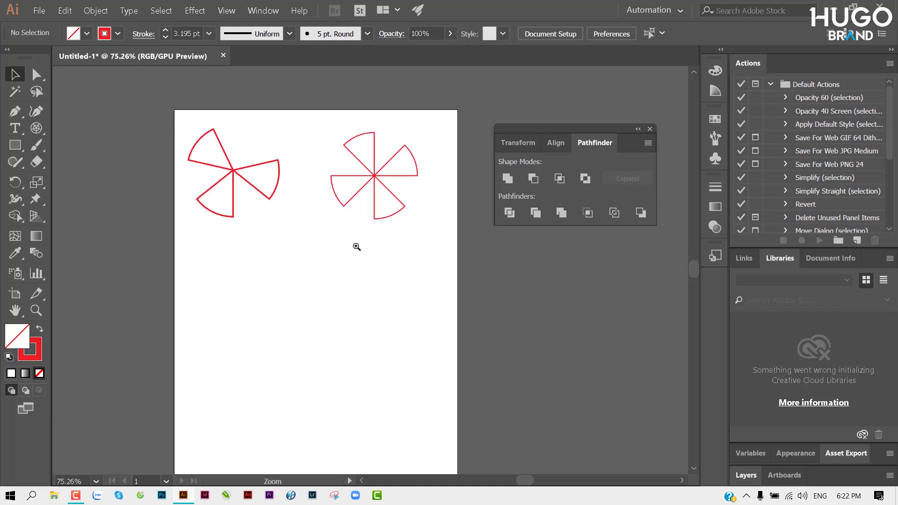
scroll(397, 277, up, 2)
scroll(353, 226, up, 1)
scroll(322, 218, up, 1)
key(space)
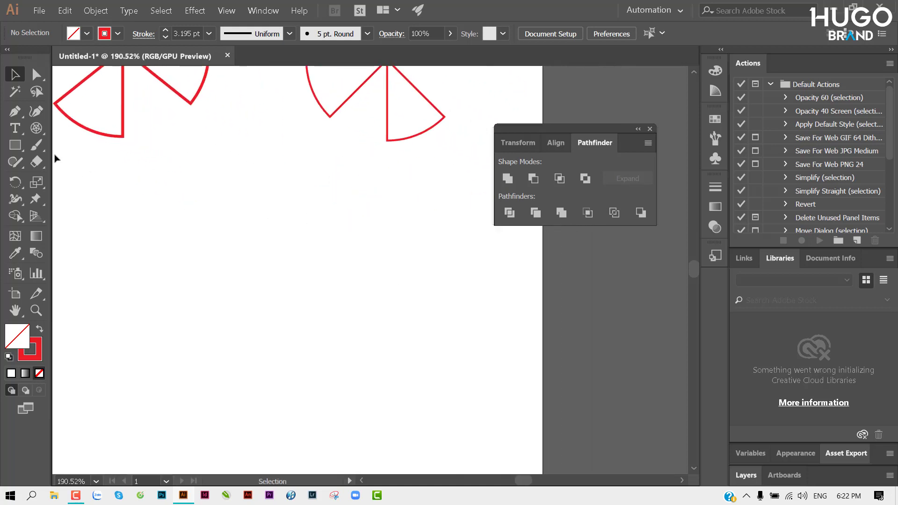
Draw a circular polar grid about 9.2 cm wide below the pinwheels, with no inner rings and about 24 spokes.
click(37, 128)
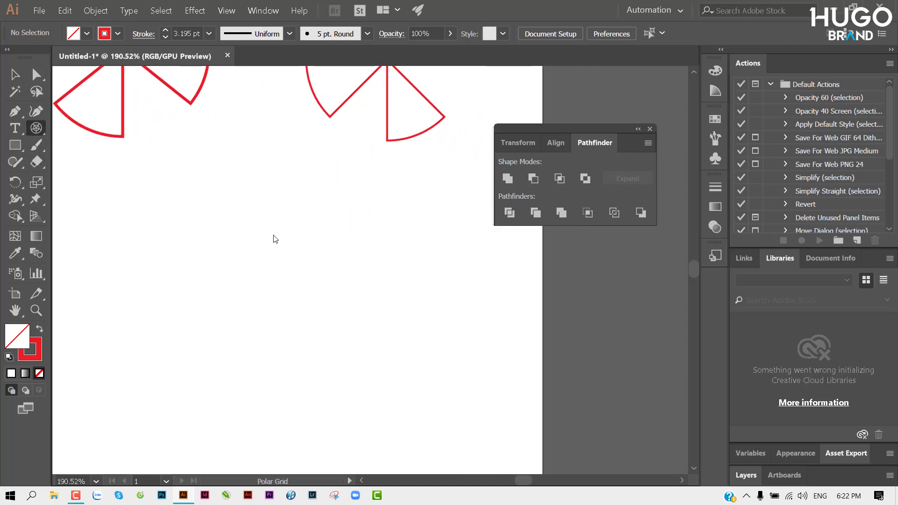
drag(171, 189, 408, 401)
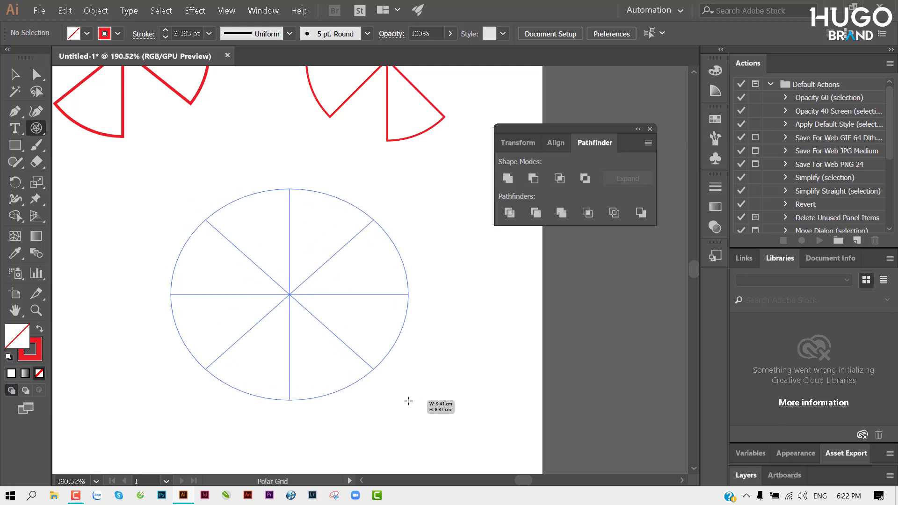
key(Up)
key(Down)
key(Right)
key(Right)
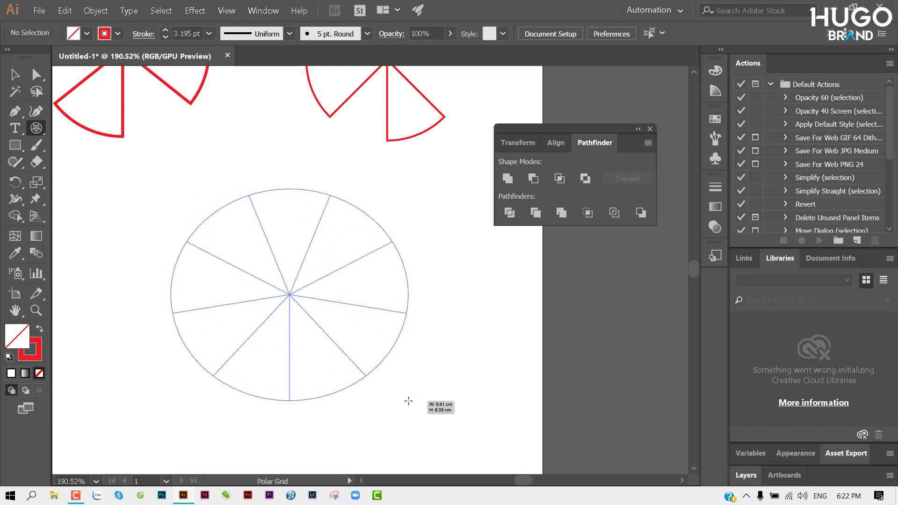
key(Right)
key(Right)
key(Right)
key(Right)
key(Right)
key(Right)
key(Right)
key(Right)
key(Right)
key(Right)
key(Right)
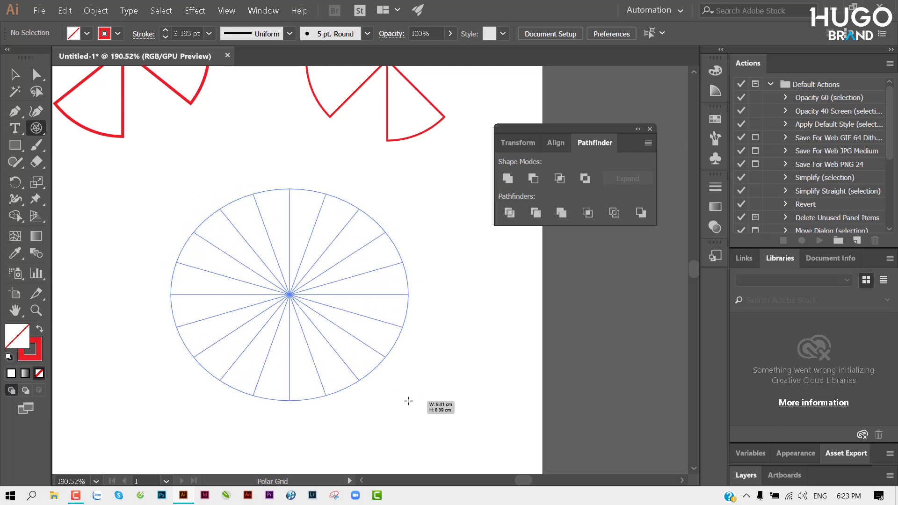
key(Right)
key(Right)
key(Right)
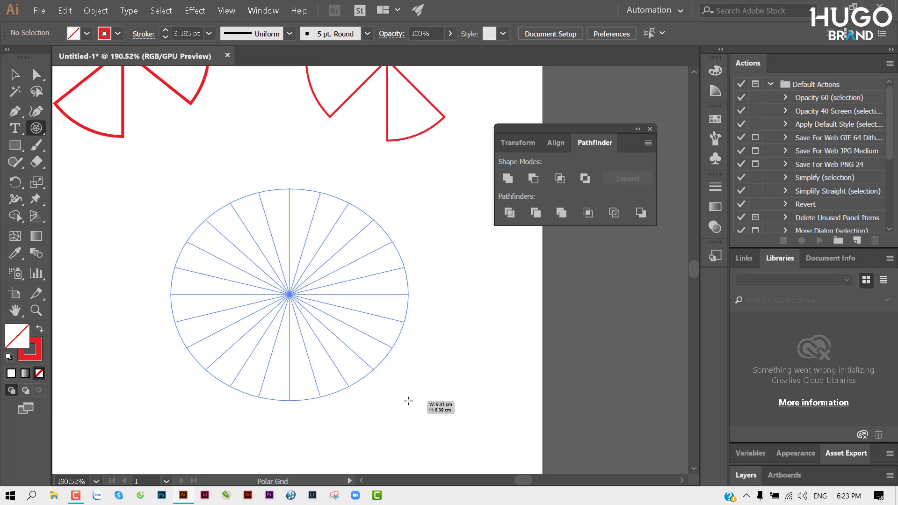
drag(408, 401, 377, 385)
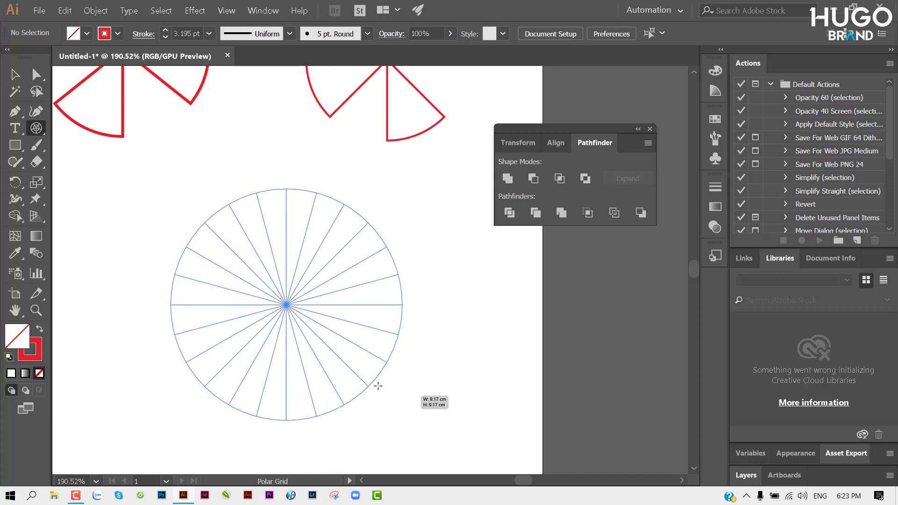
drag(378, 385, 388, 406)
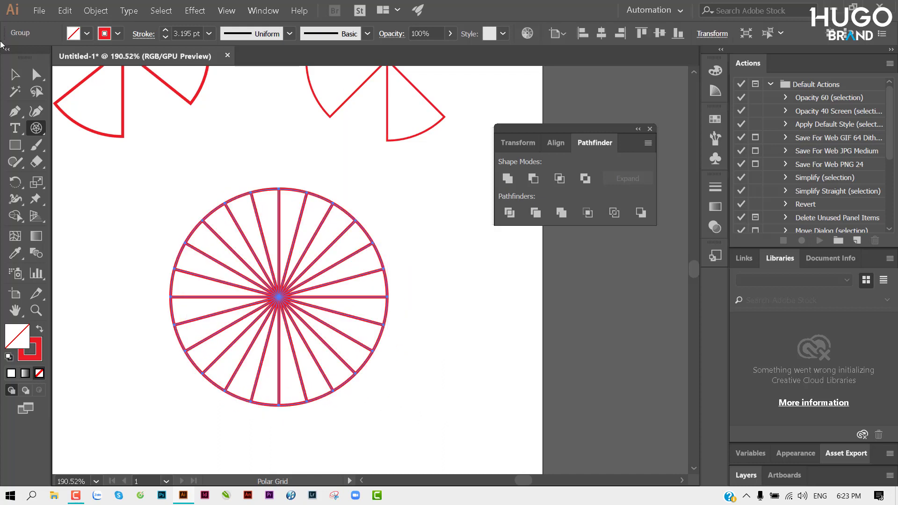
click(15, 74)
click(178, 144)
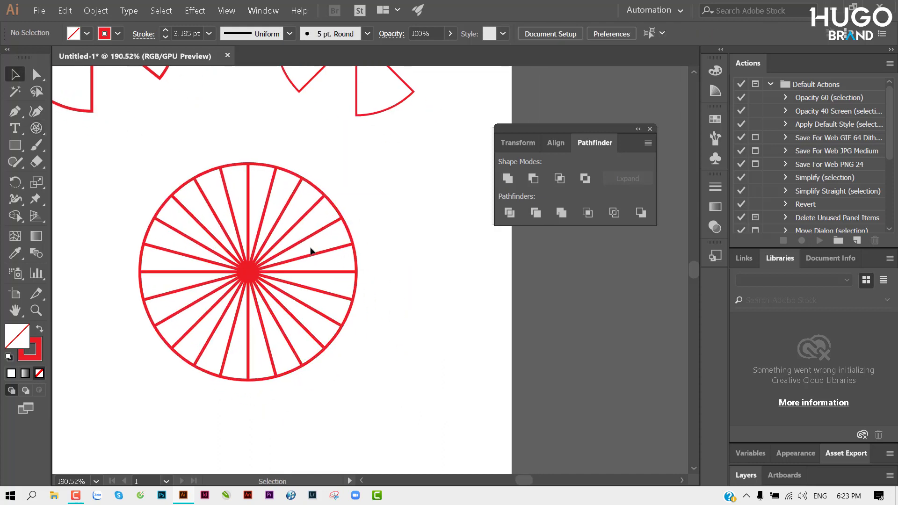
Ungroup the polar grid so the circle and its spokes are separate.
click(248, 201)
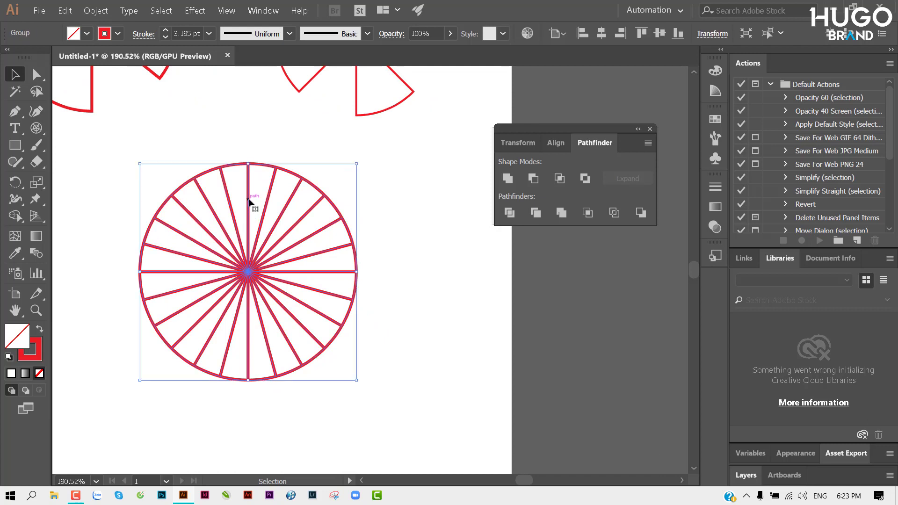
right_click(249, 199)
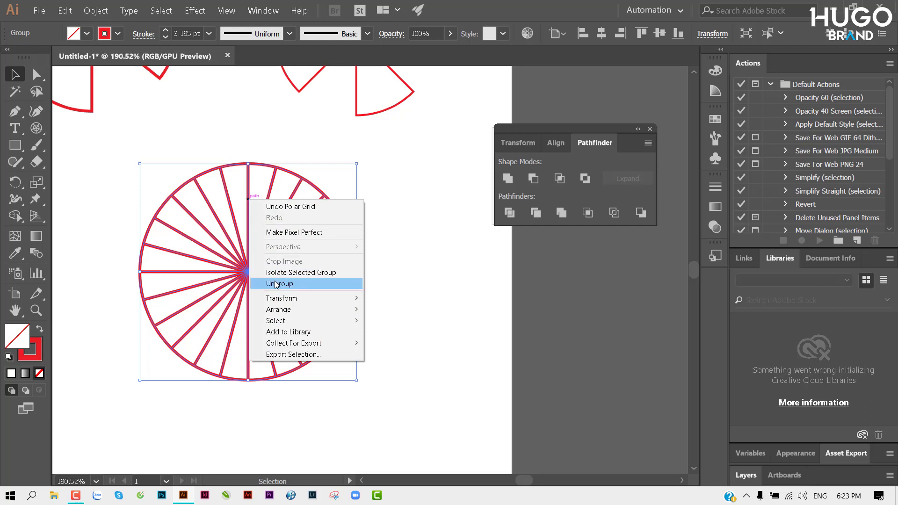
click(276, 284)
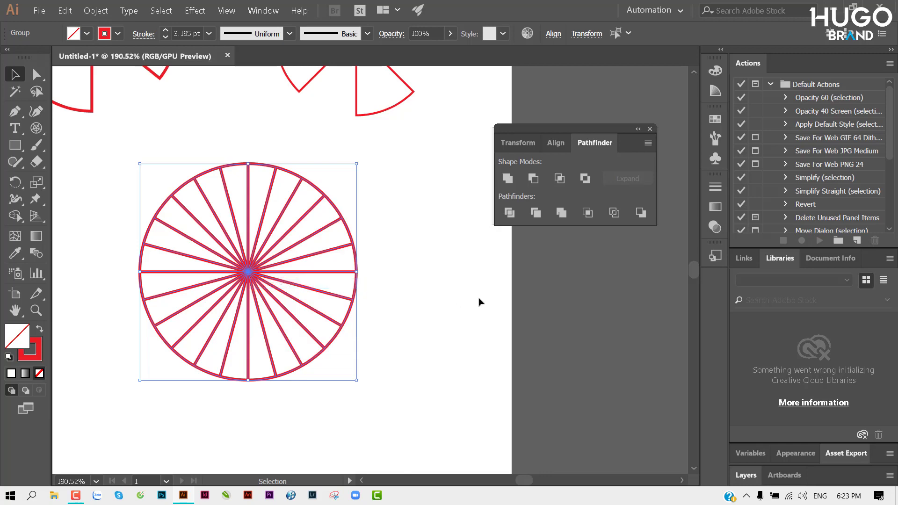
click(460, 302)
Enlarge the spokes past the circle's rim, then marquee-select both circle and spokes.
drag(252, 279, 446, 299)
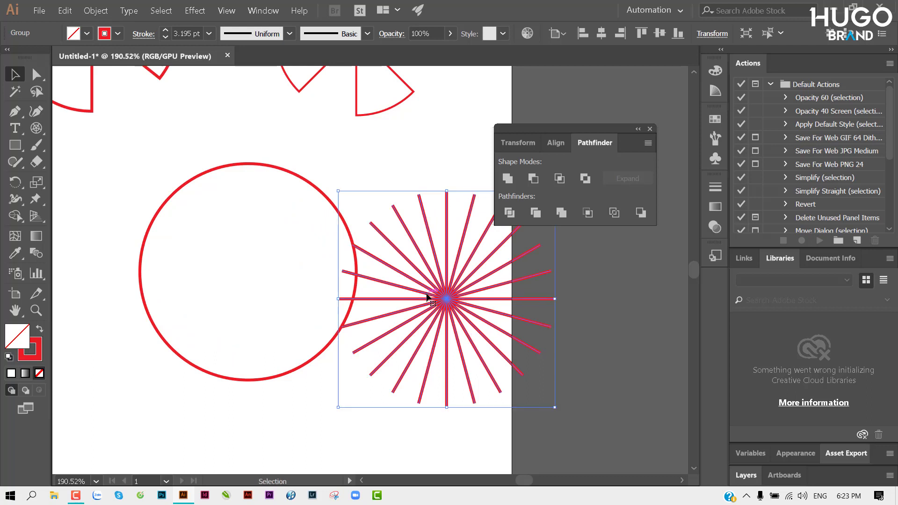
key(ctrl+z)
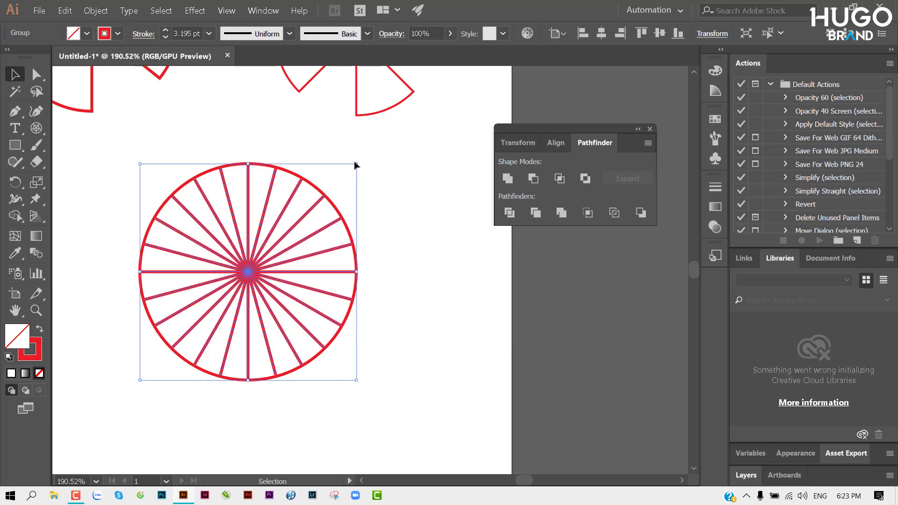
drag(357, 167, 367, 157)
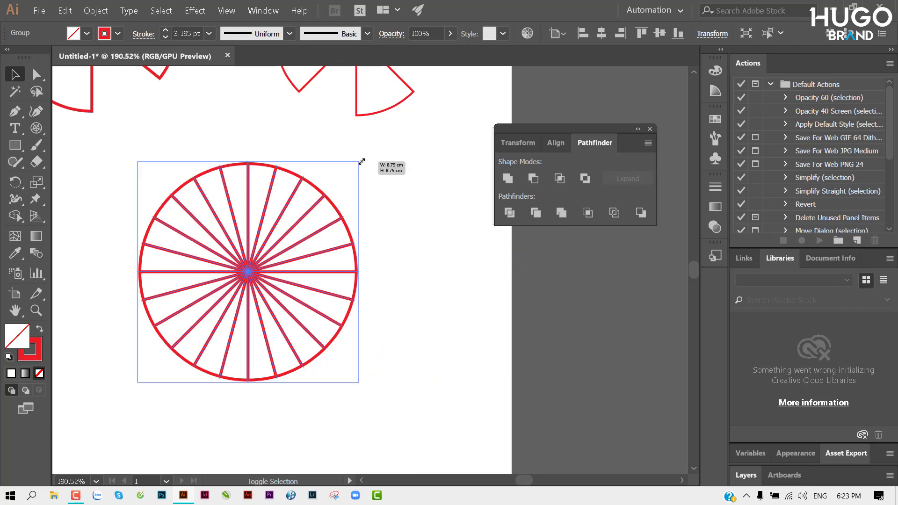
click(396, 247)
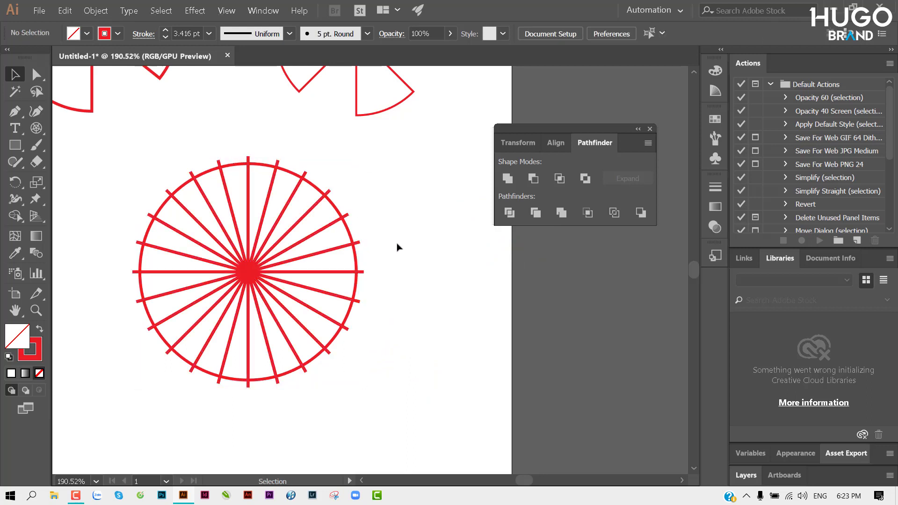
drag(422, 209, 246, 273)
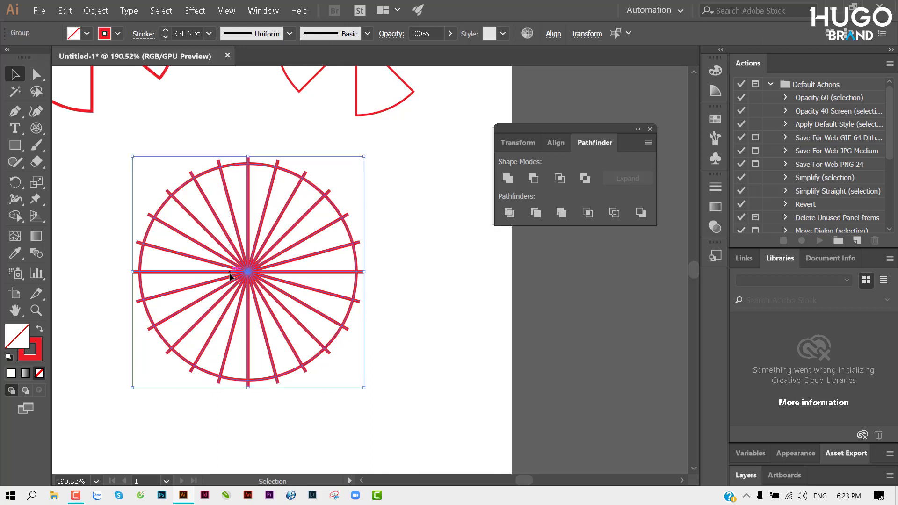
Divide the circle into wedges along the spokes and ungroup the wedges.
click(509, 213)
right_click(248, 172)
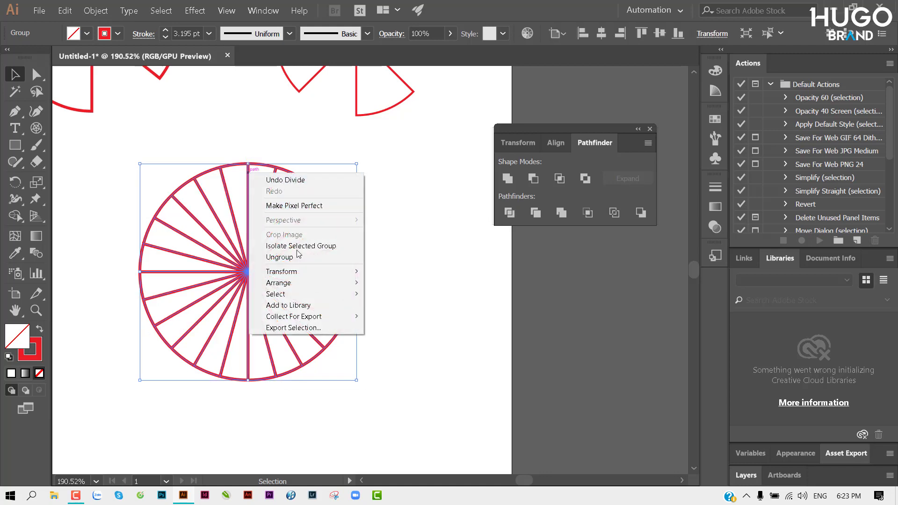
click(299, 257)
click(239, 157)
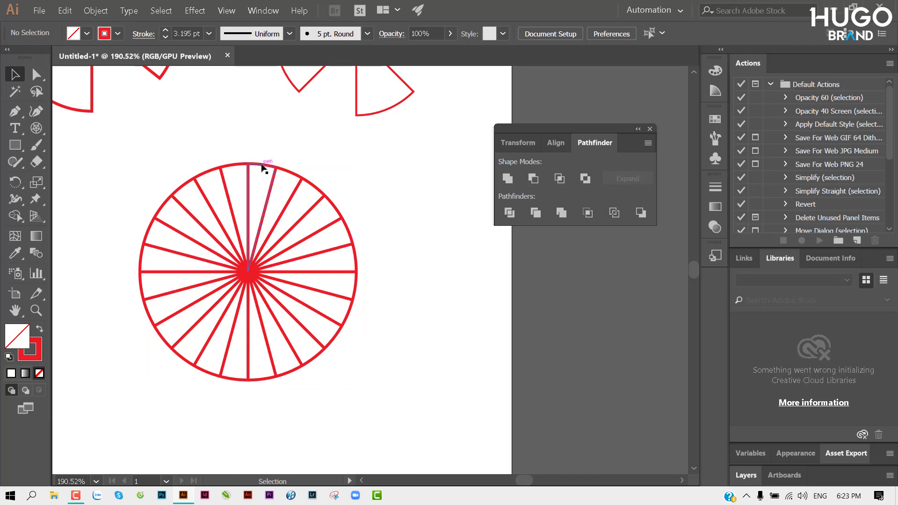
Delete alternate wedges around the top, right and lower-right of the circle.
click(260, 165)
key(Delete)
click(312, 186)
key(Delete)
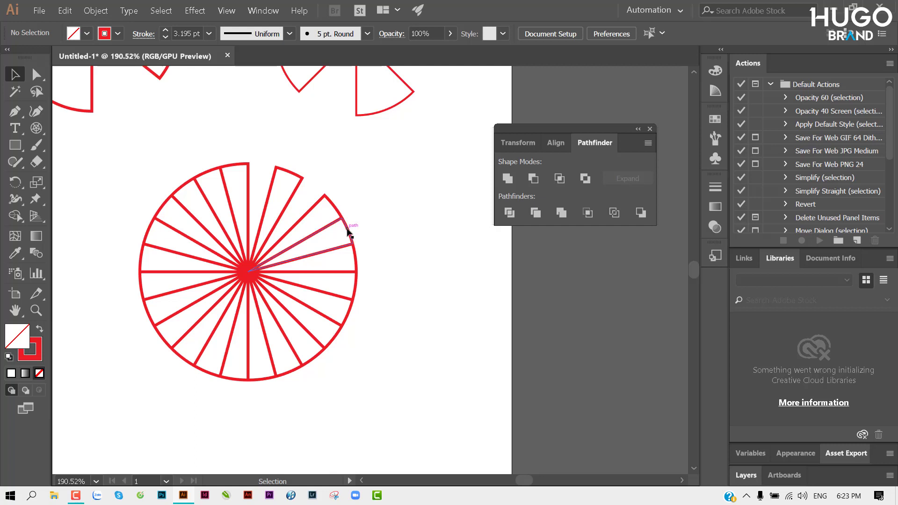
click(348, 232)
key(Delete)
click(338, 332)
key(Delete)
click(295, 373)
key(Delete)
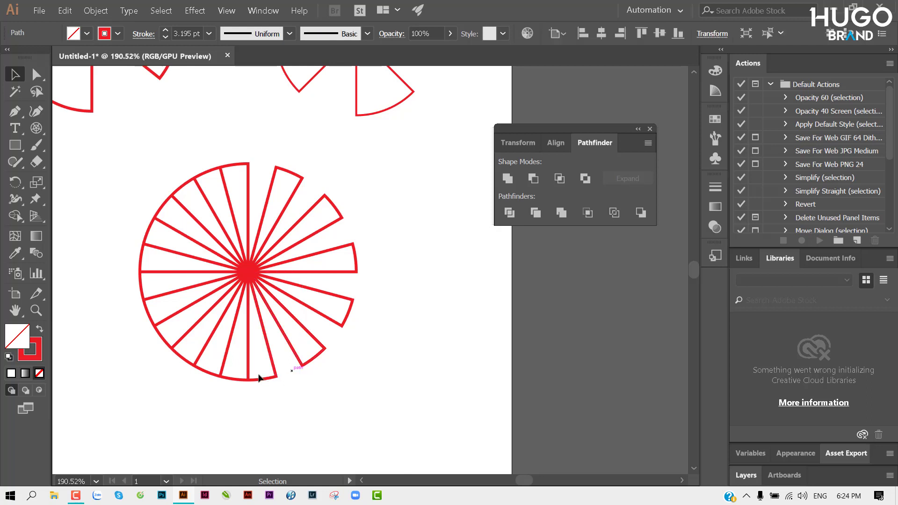
Delete alternate wedges around the bottom and left side of the circle.
click(217, 376)
key(Delete)
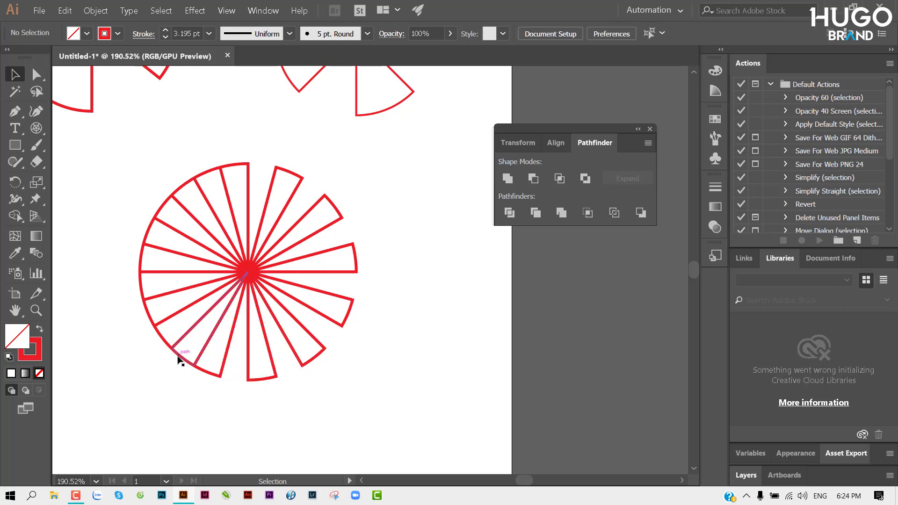
click(176, 357)
key(Delete)
click(149, 311)
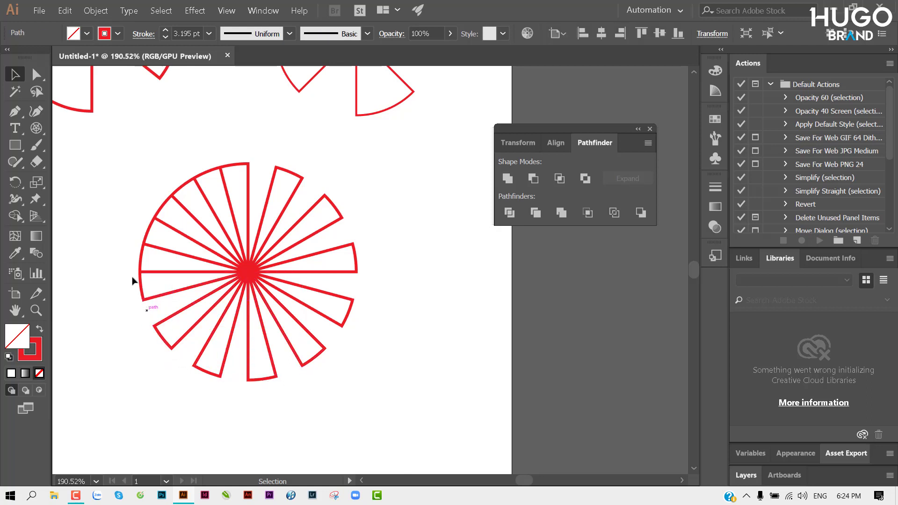
key(Delete)
click(140, 255)
key(Delete)
click(163, 213)
key(Delete)
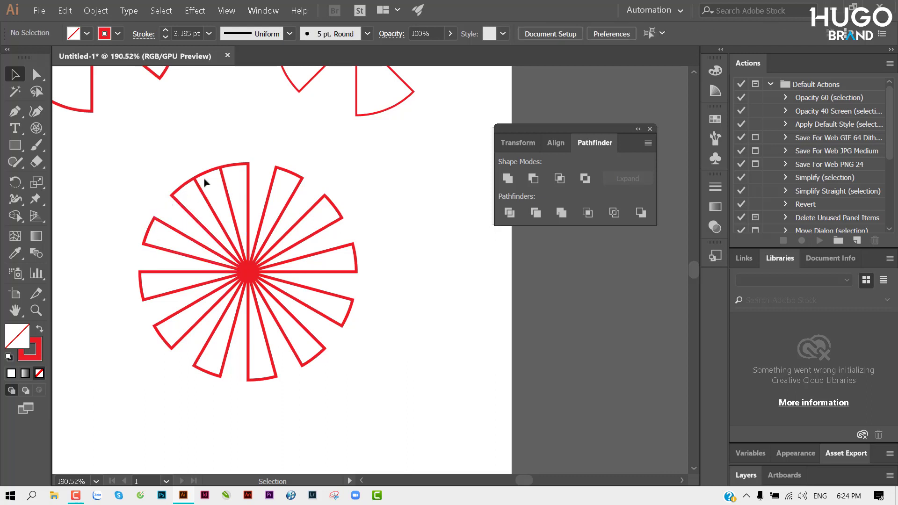
click(209, 174)
Remove the last top-left wedge, group all rays, and swap fill and stroke so they're solid red.
key(Delete)
drag(104, 156, 416, 379)
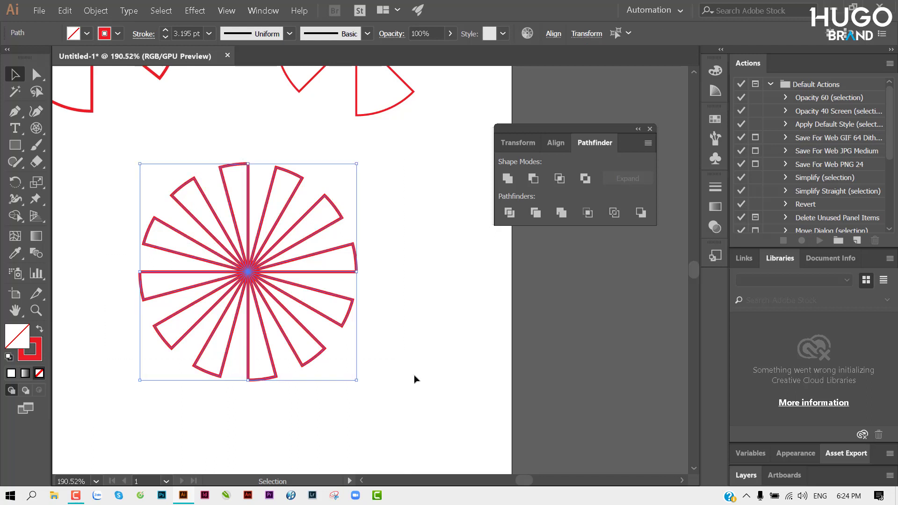
key(ctrl+g)
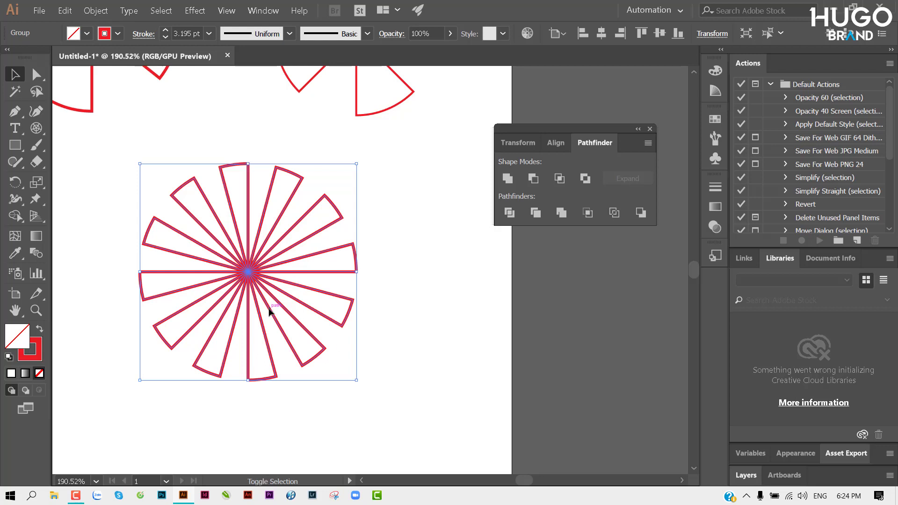
key(shift+x)
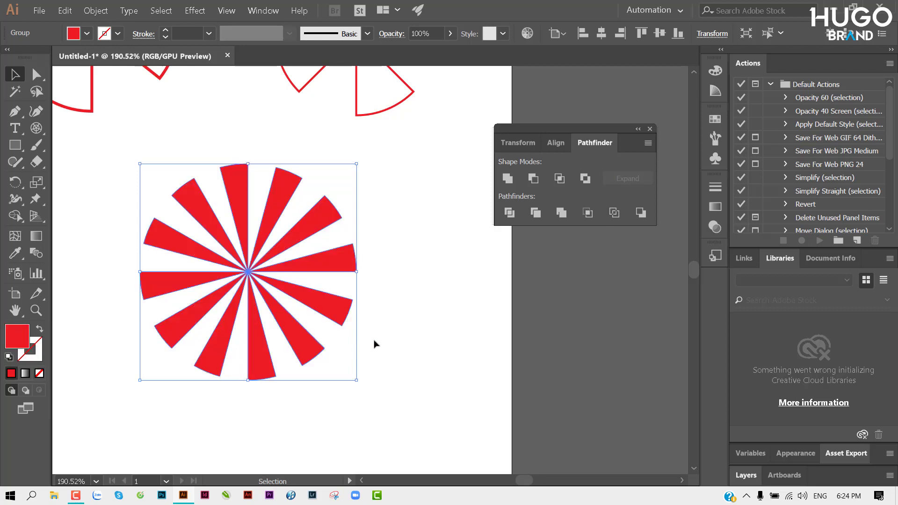
click(374, 344)
scroll(381, 327, down, 4)
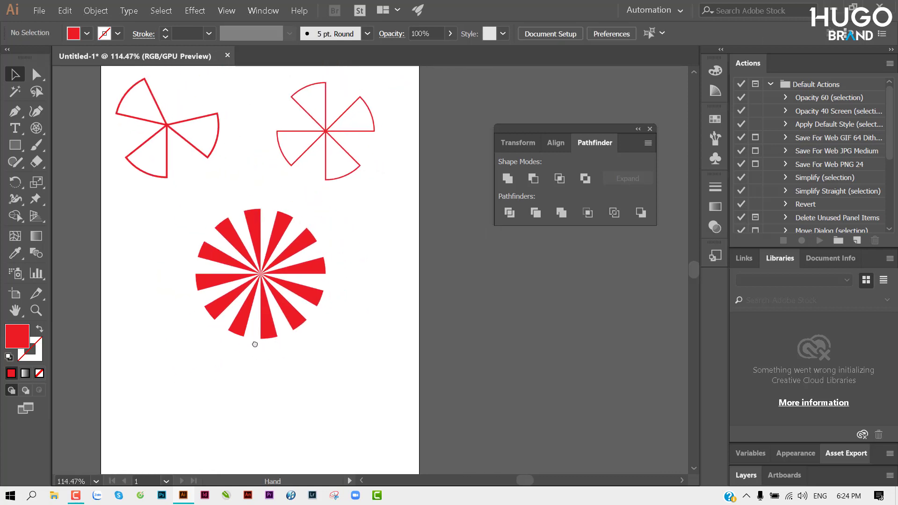
Draw a tall red rectangle, about 6.8 × 9.6 cm, beside the page and close the Pathfinder panel.
drag(255, 344, 198, 340)
scroll(161, 258, up, 3)
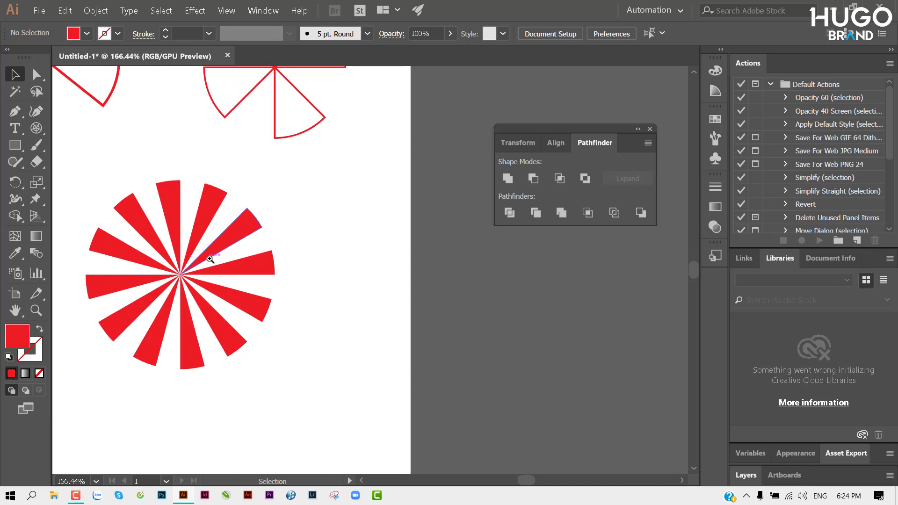
scroll(262, 243, right, 3)
key(m)
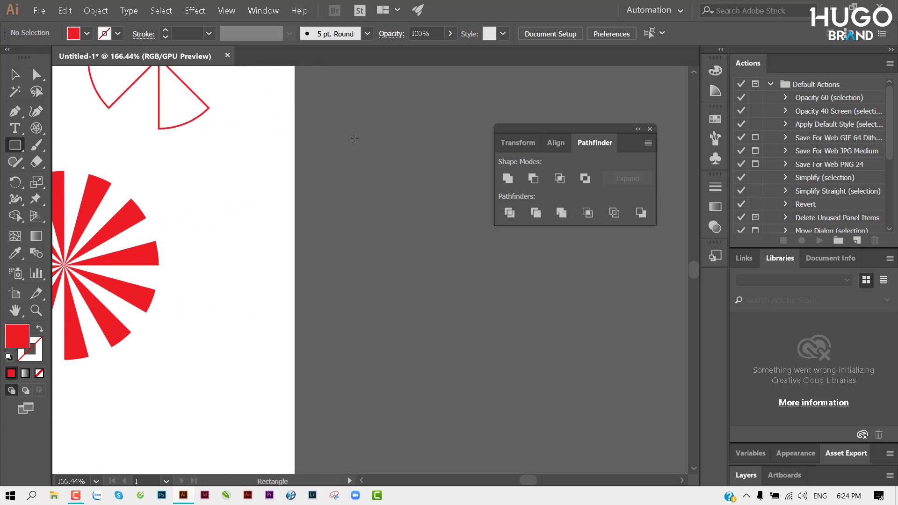
drag(342, 141, 493, 354)
scroll(493, 354, right, 1)
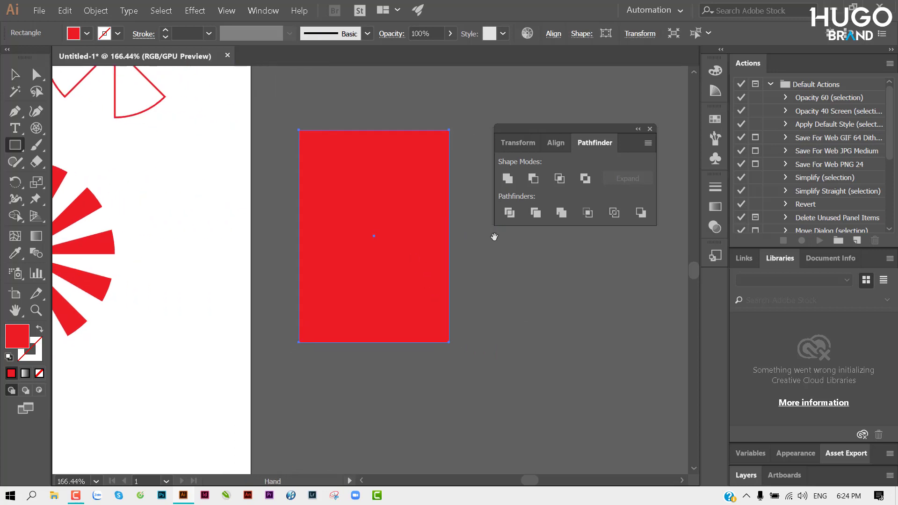
click(649, 128)
key(v)
scroll(482, 227, up, 1)
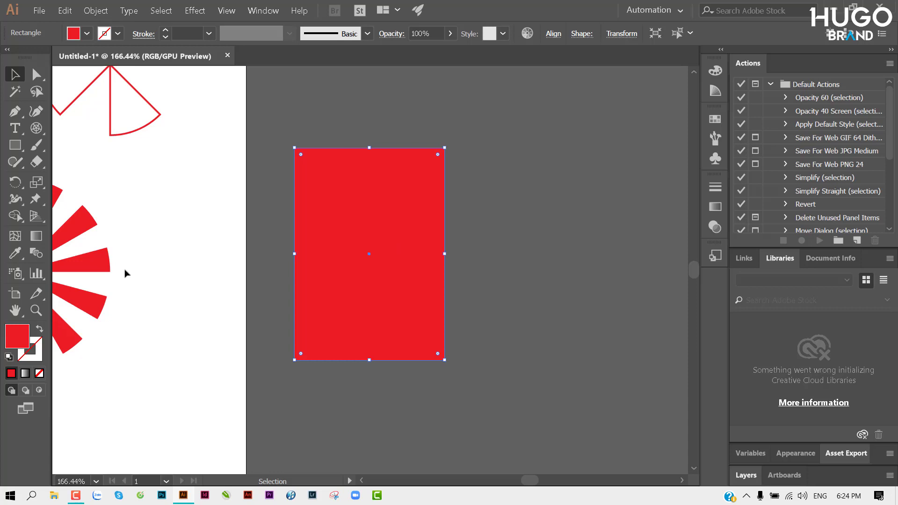
Move the starburst group onto the upper rectangle and fill its rays white.
drag(89, 263, 392, 172)
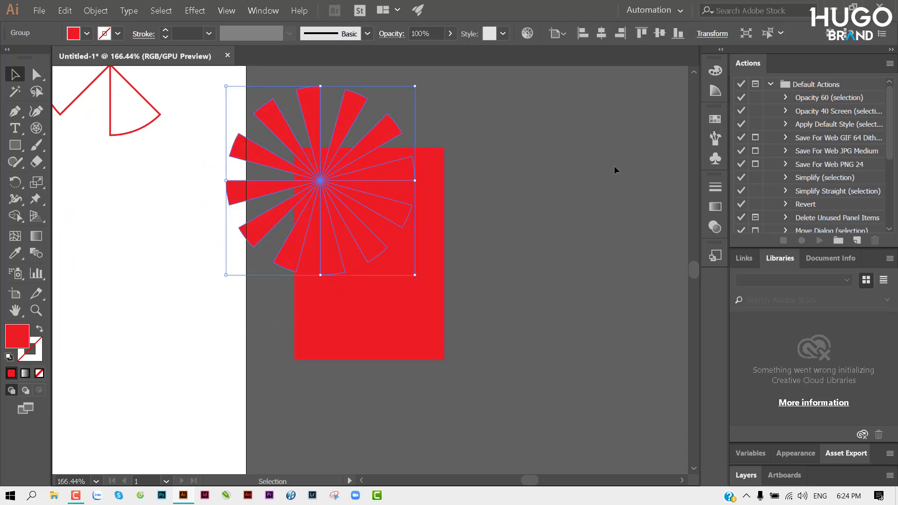
click(87, 33)
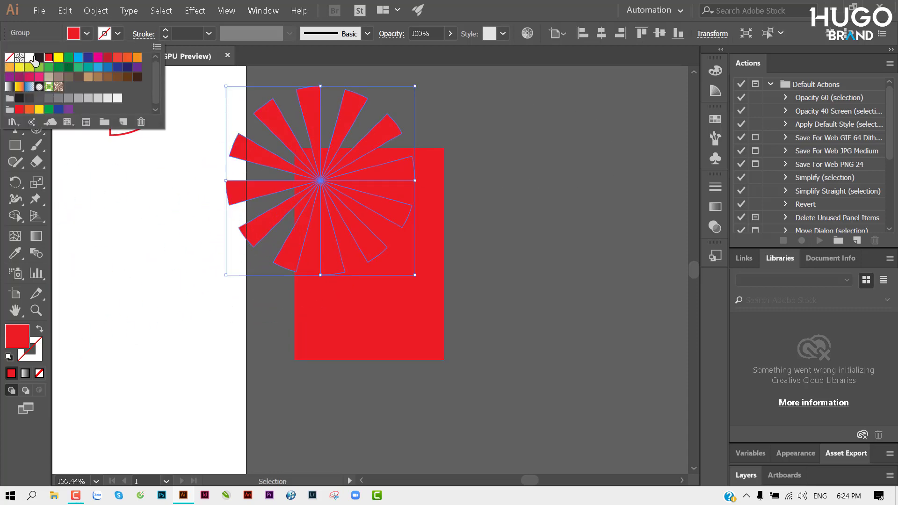
click(29, 58)
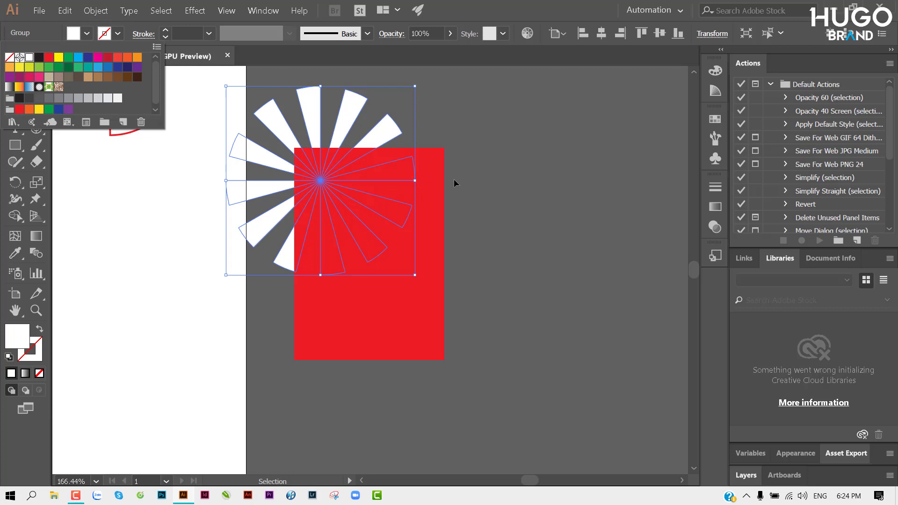
click(505, 186)
click(349, 130)
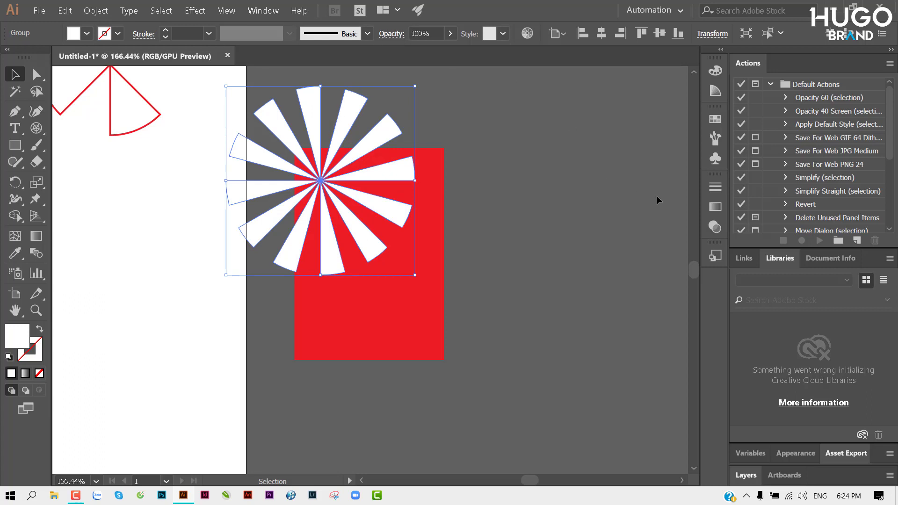
Set the starburst's blend mode to Overlay in the Transparency panel.
click(715, 226)
click(580, 203)
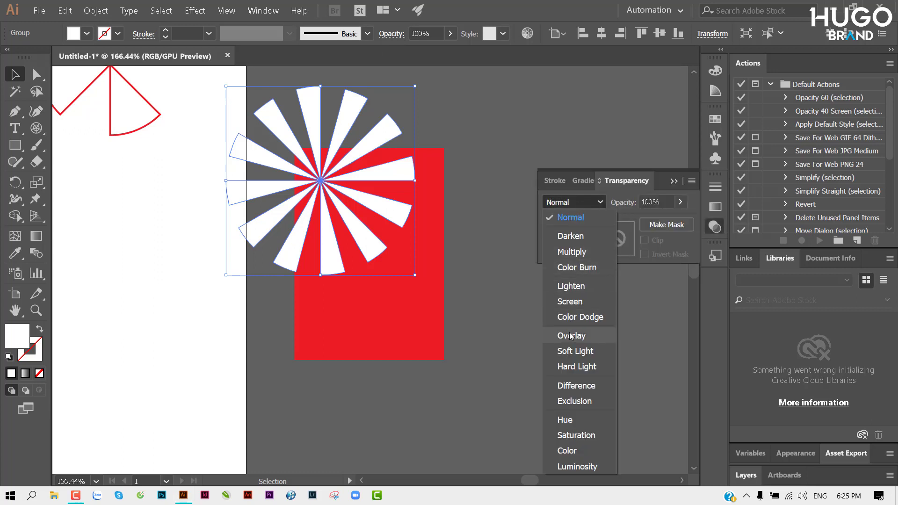
click(571, 336)
click(459, 186)
Move the starburst over the rectangle's upper centre and scale it down.
mouse_move(350, 132)
mouse_down()
mouse_move(318, 127)
mouse_move(359, 169)
mouse_up()
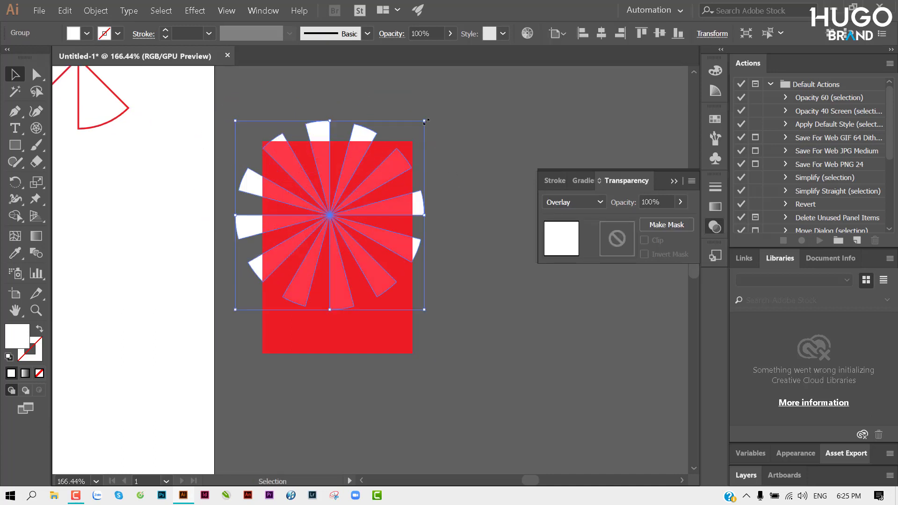
drag(425, 122, 399, 148)
click(445, 175)
mouse_move(433, 231)
mouse_down()
mouse_move(407, 185)
mouse_move(434, 210)
mouse_up()
scroll(407, 184, up, 1)
click(327, 192)
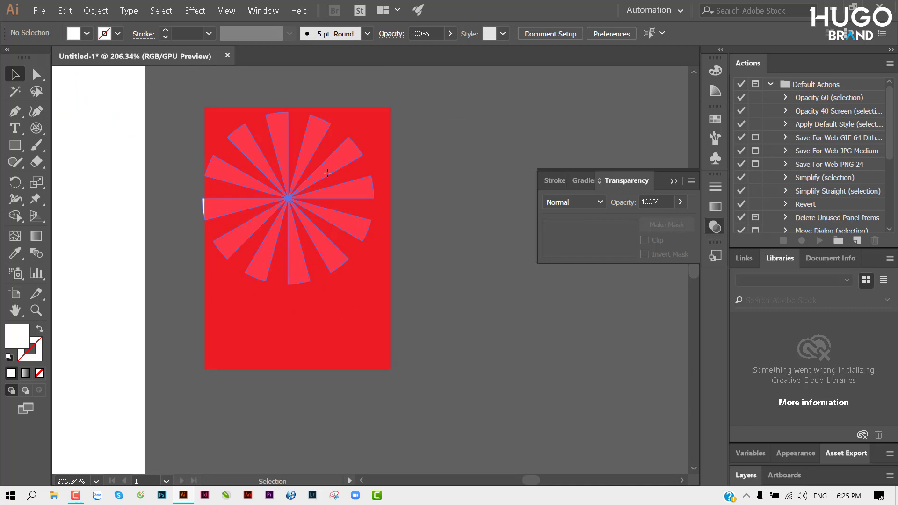
click(426, 184)
scroll(430, 185, up, 1)
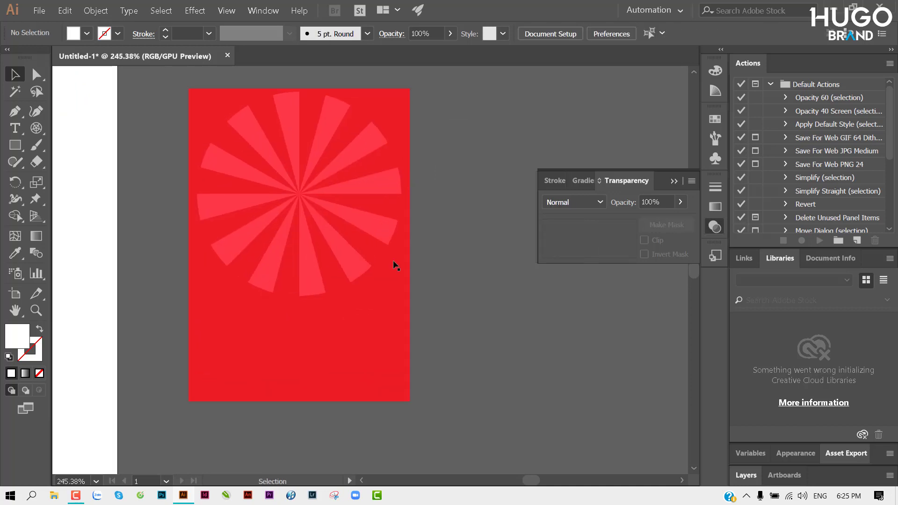
Apply the Orange, Yellow preset gradient to the red background rectangle.
click(324, 341)
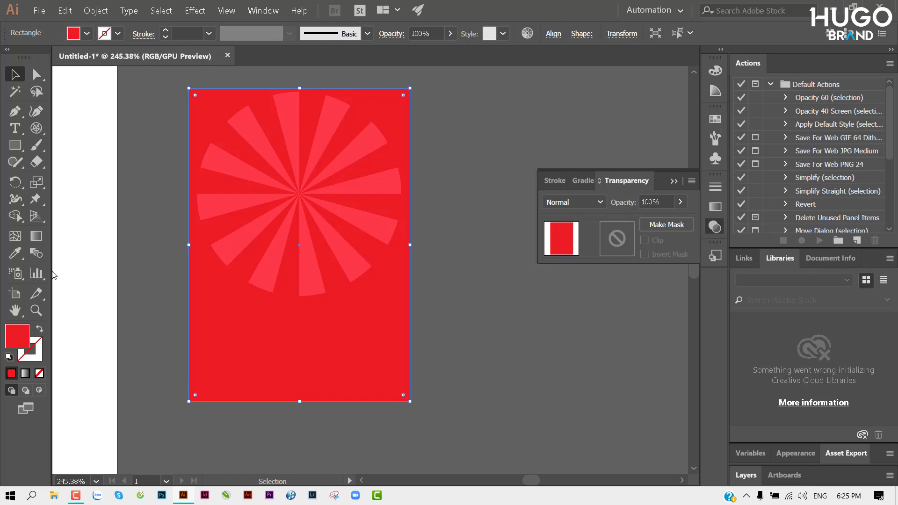
key(g)
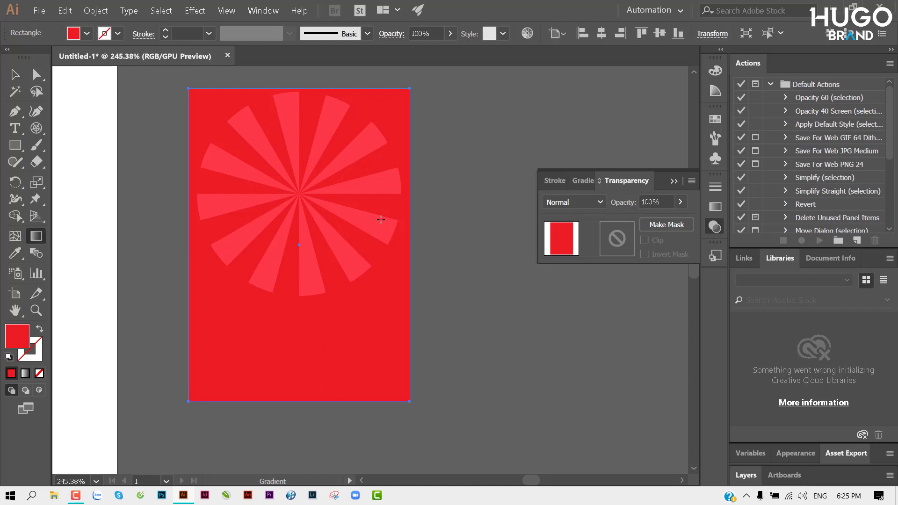
double_click(39, 241)
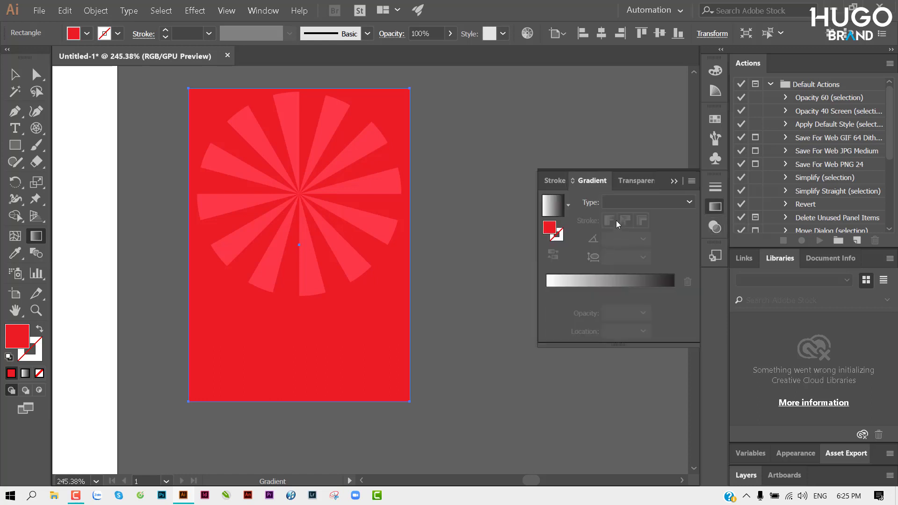
click(568, 207)
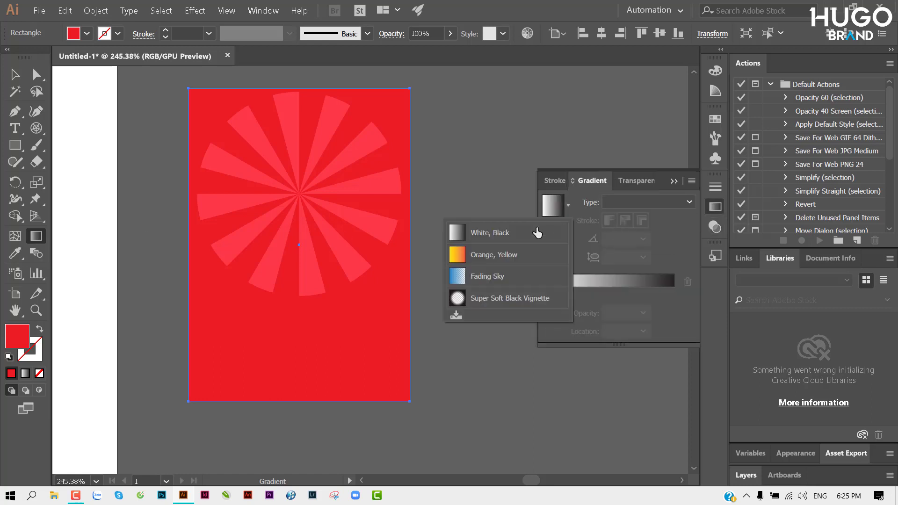
click(503, 255)
drag(305, 192, 295, 322)
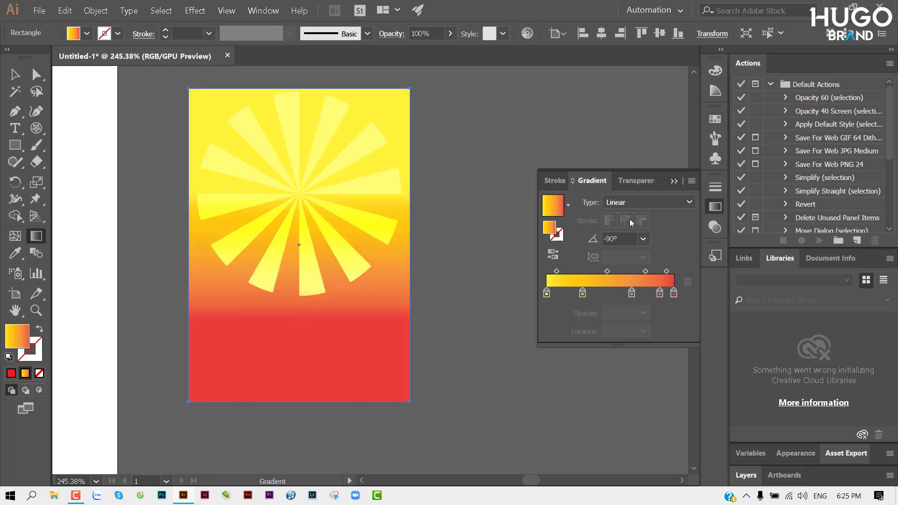
Make the gradient radial, centred on the starburst, with one colour stop removed and the rest repositioned.
click(645, 202)
click(617, 213)
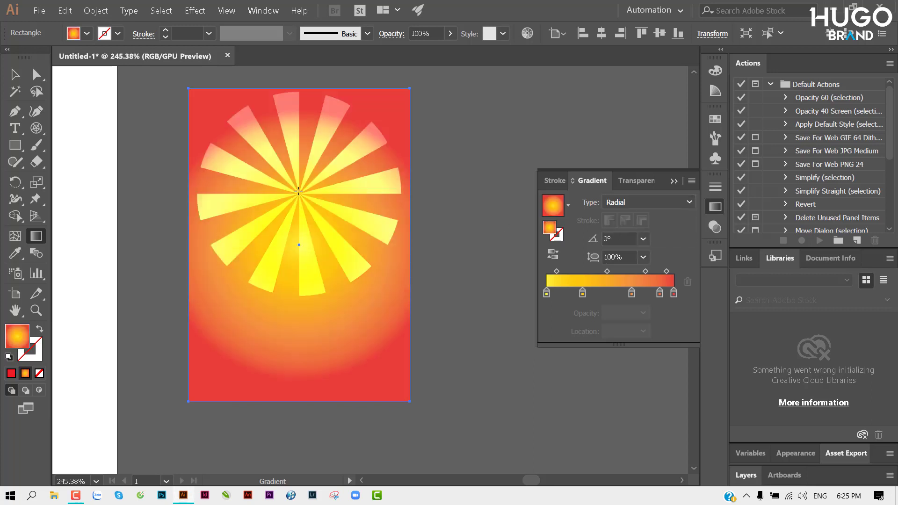
drag(295, 193, 301, 339)
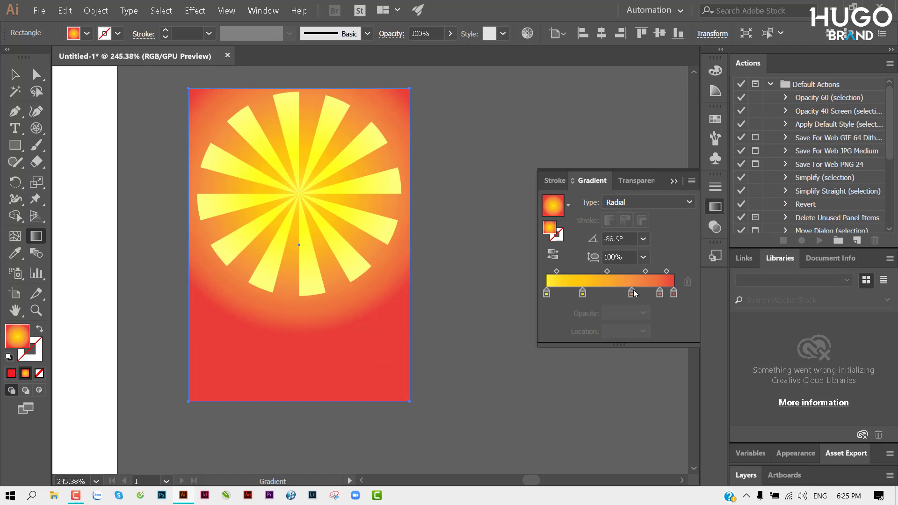
drag(582, 293, 584, 318)
mouse_move(632, 293)
mouse_down()
mouse_move(609, 293)
mouse_move(653, 294)
mouse_move(604, 294)
mouse_up()
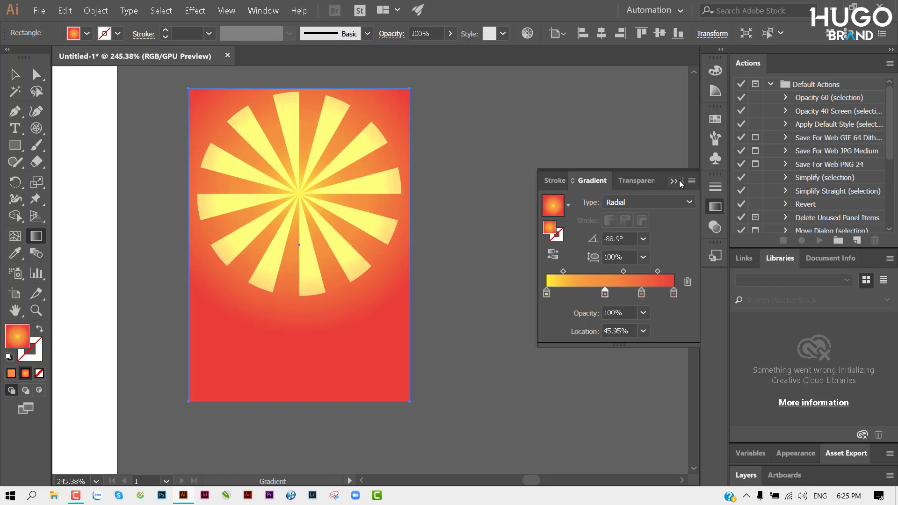
click(674, 181)
click(15, 74)
click(515, 188)
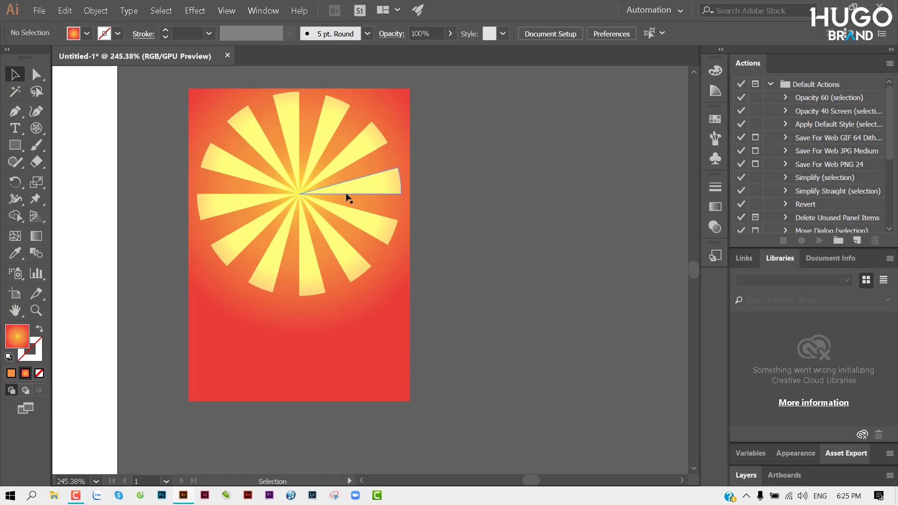
Zoom in and select the sunburst ray group.
mouse_move(257, 150)
mouse_down()
mouse_move(298, 148)
mouse_move(381, 184)
mouse_up()
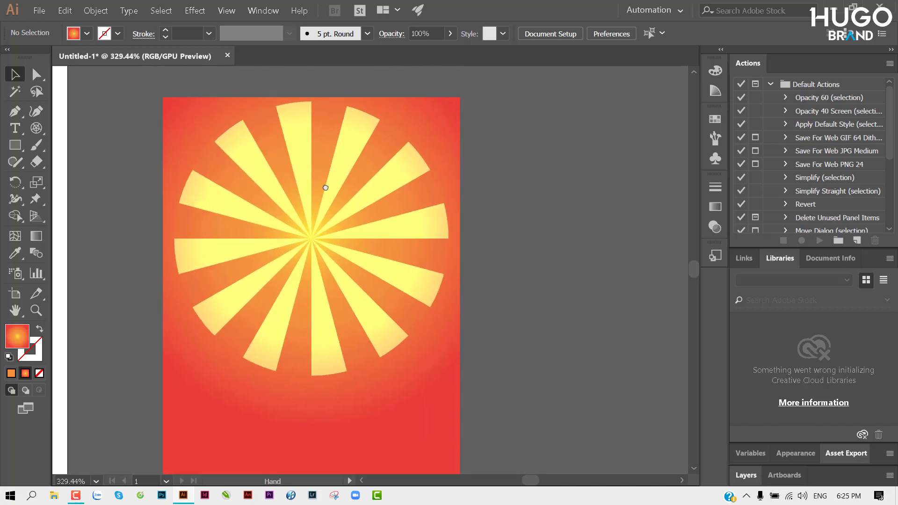
click(287, 133)
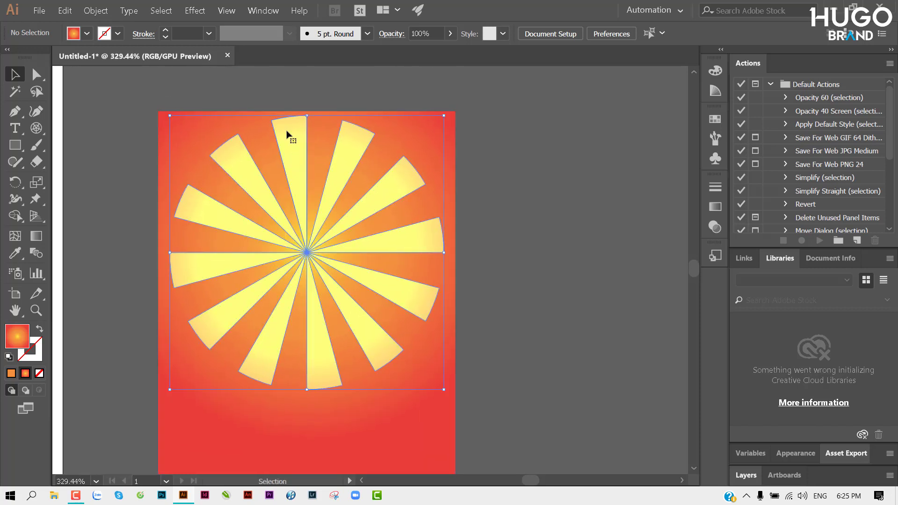
click(492, 203)
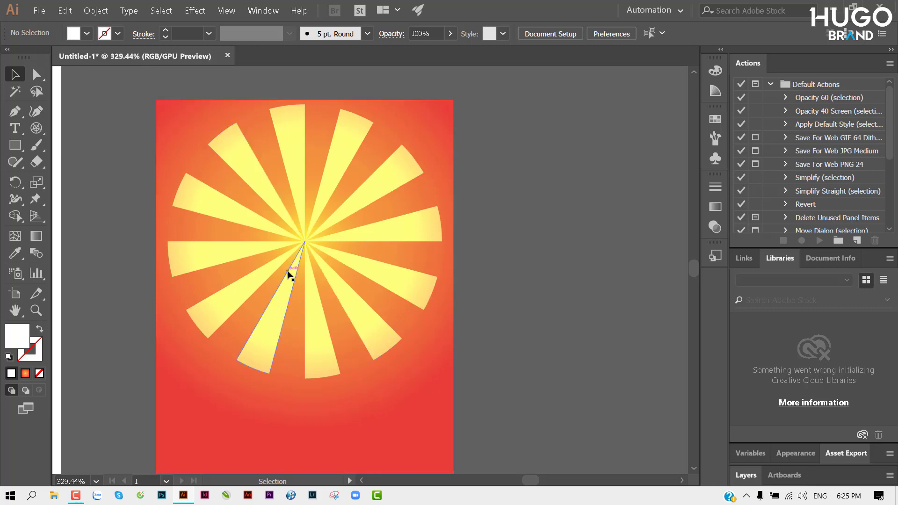
scroll(286, 285, down, 1)
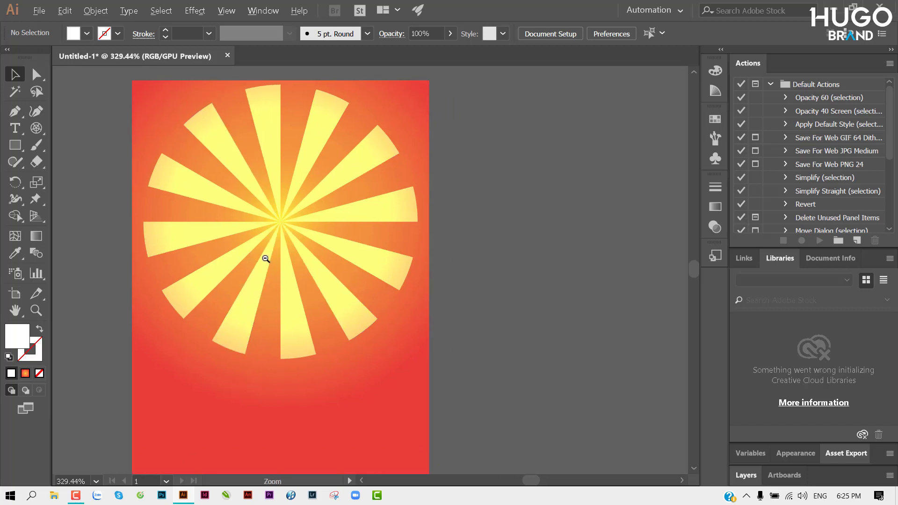
click(246, 183)
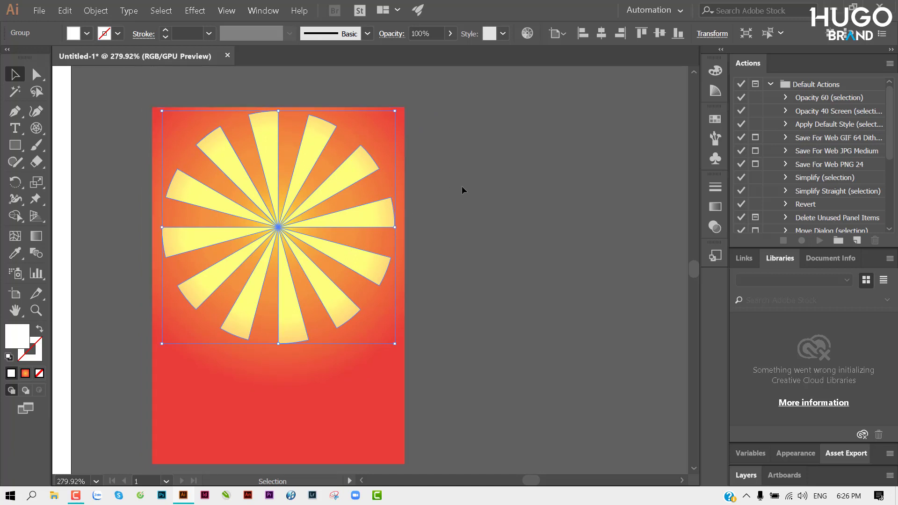
drag(461, 187, 443, 186)
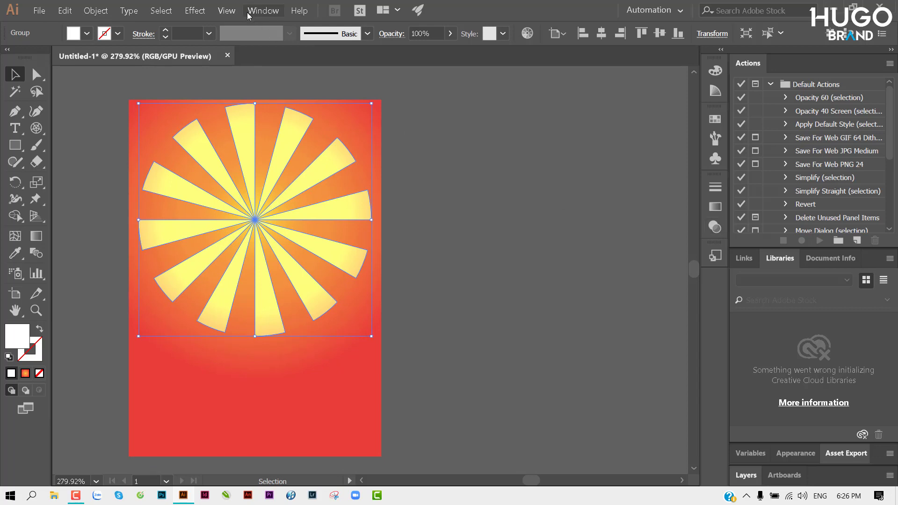
Bring up the sunburst group's transparency settings from the Opacity control, showing Overlay.
click(264, 13)
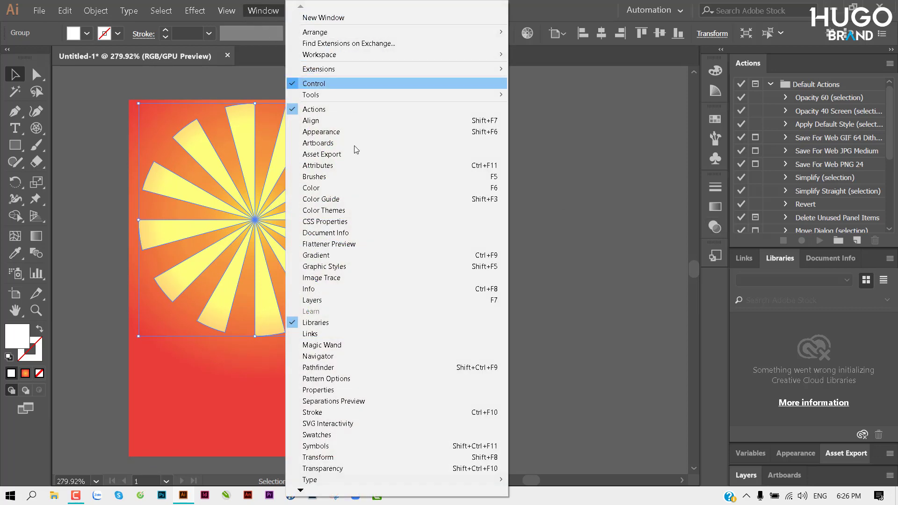
click(369, 469)
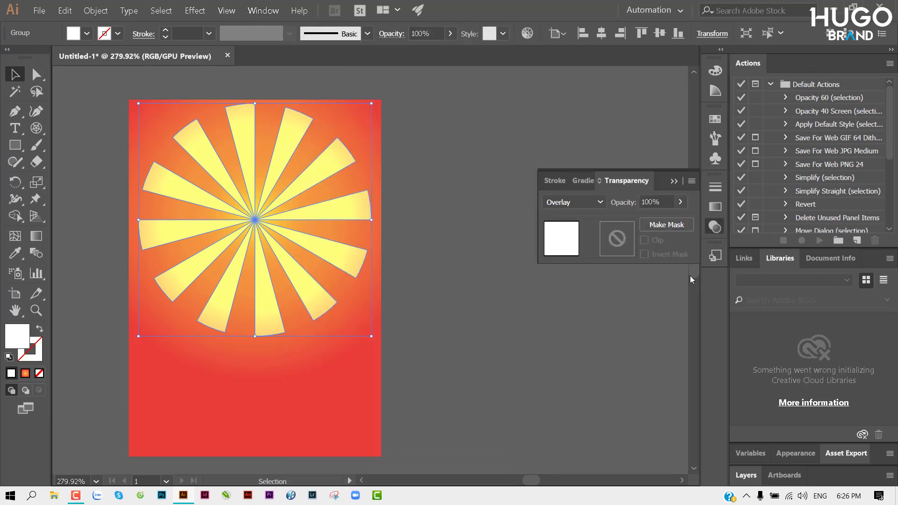
click(674, 183)
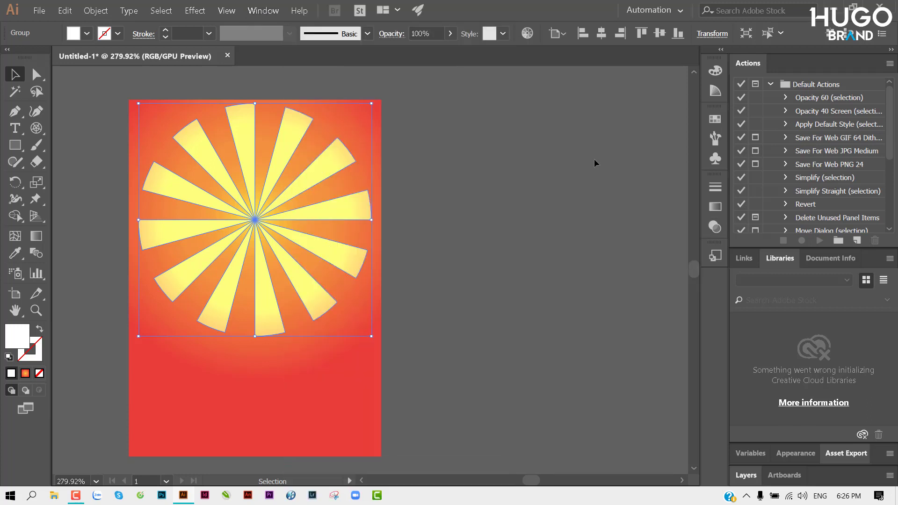
click(512, 189)
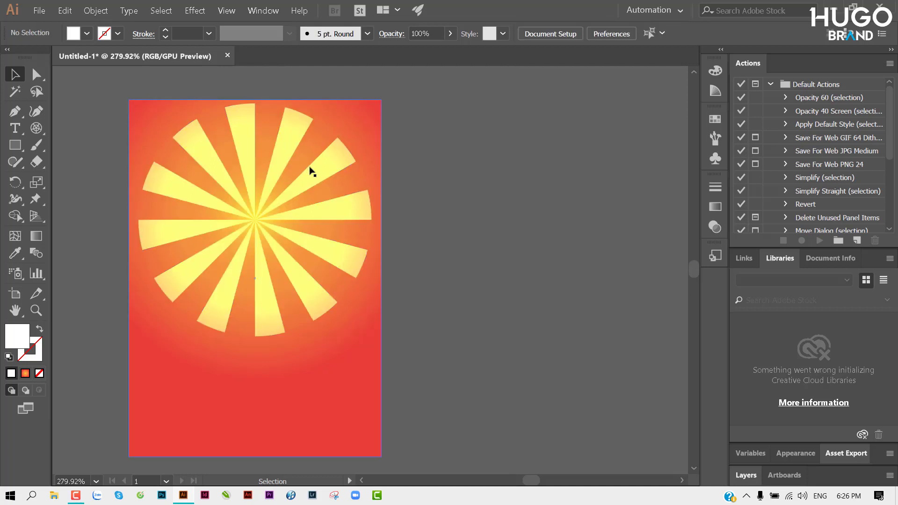
click(330, 171)
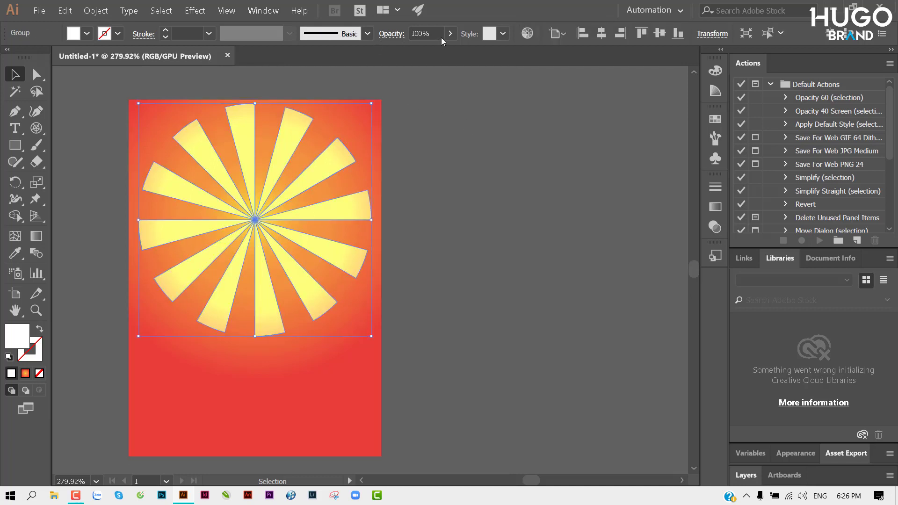
click(388, 33)
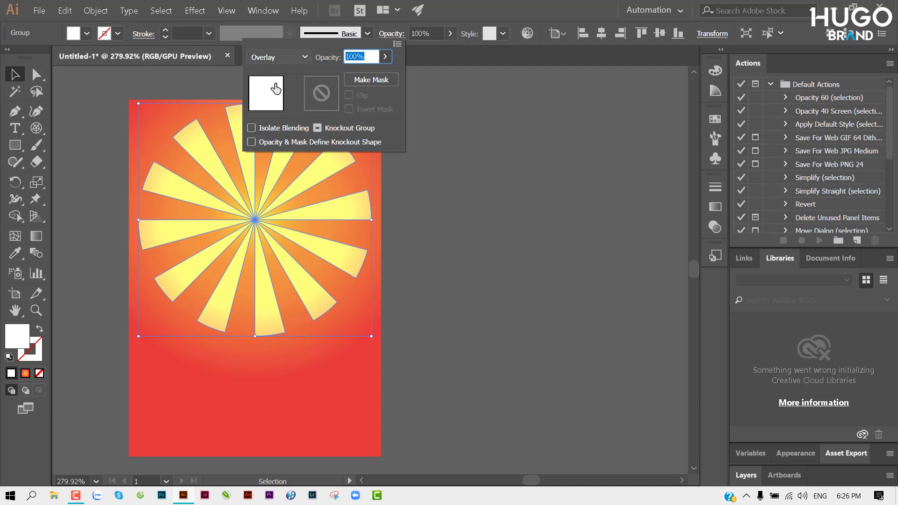
Keep Overlay and create an opacity mask on the sunburst group with Clip turned off.
click(289, 57)
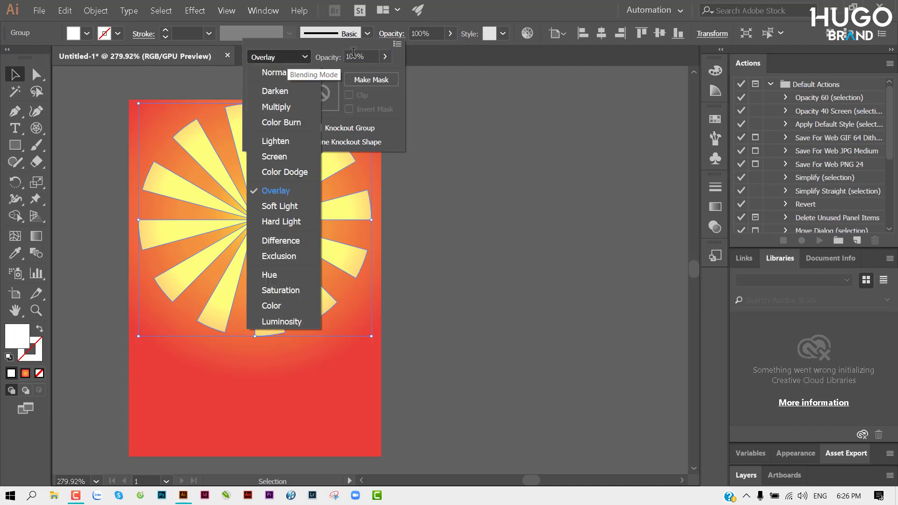
key(Escape)
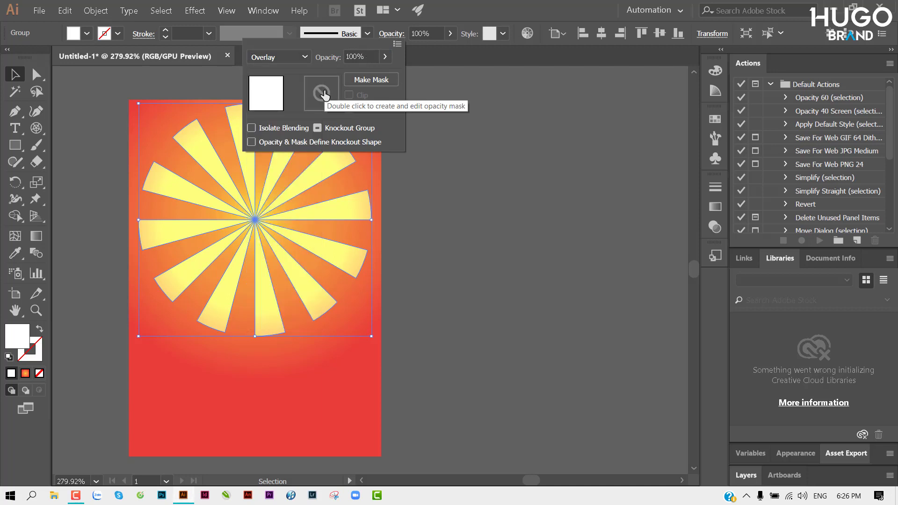
double_click(323, 93)
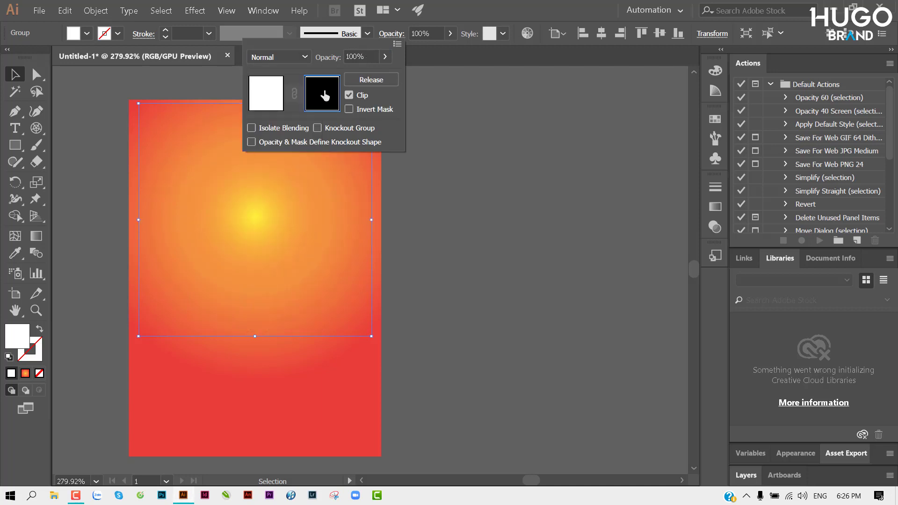
click(349, 96)
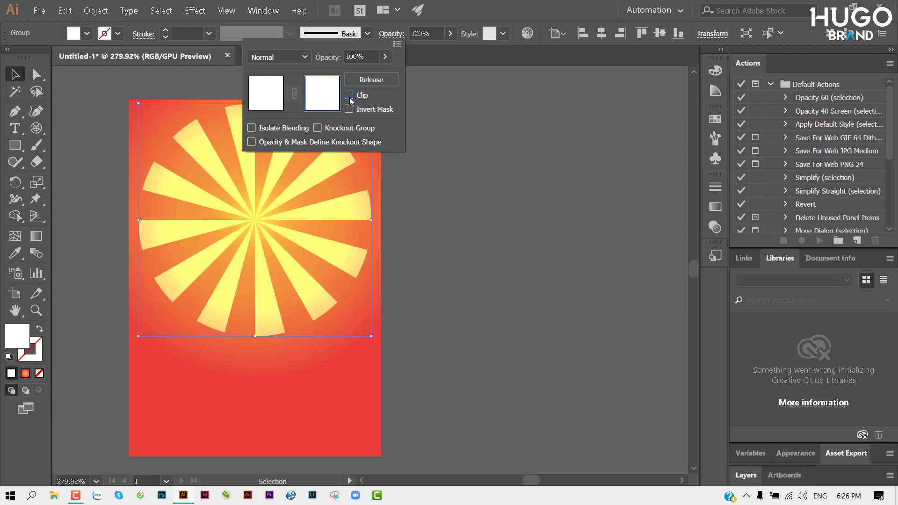
Inside the opacity mask, draw a rectangle covering the whole sunburst.
click(161, 147)
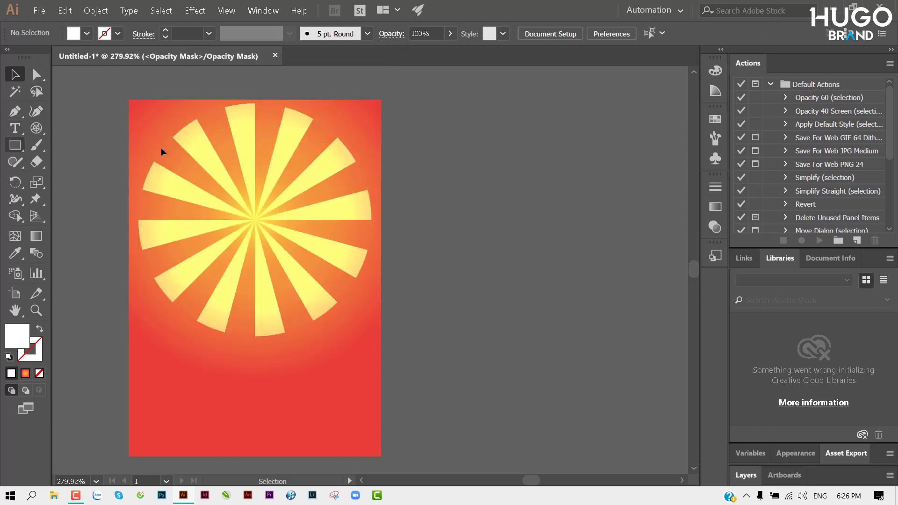
key(m)
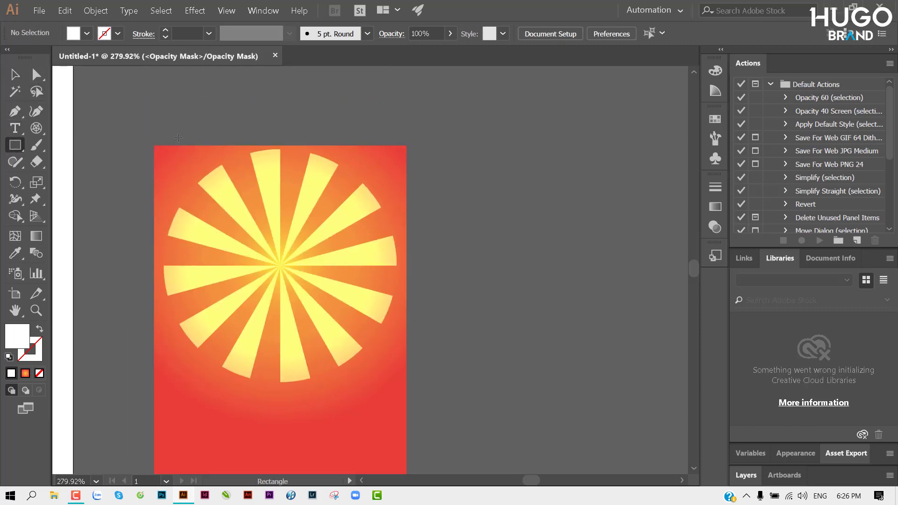
drag(157, 137, 406, 386)
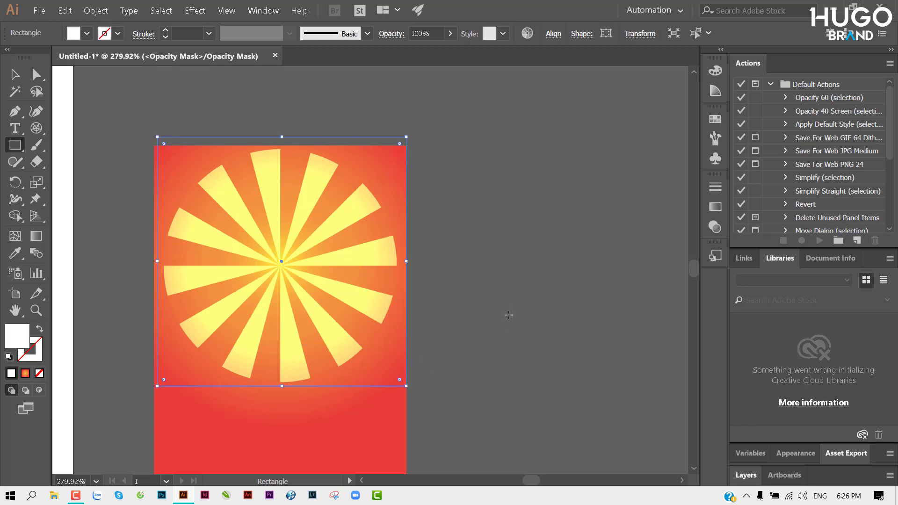
click(714, 227)
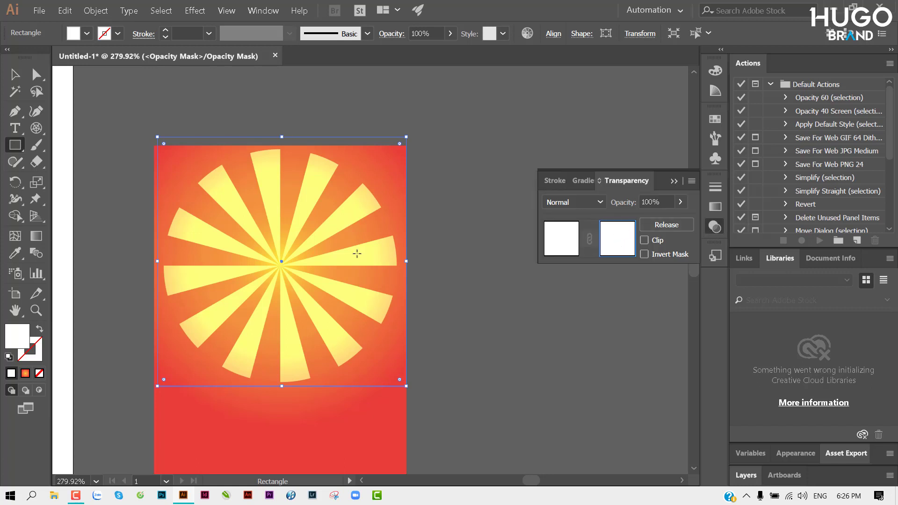
Fill the mask rectangle with a radial White, Black gradient dragged out from the sunburst centre.
key(g)
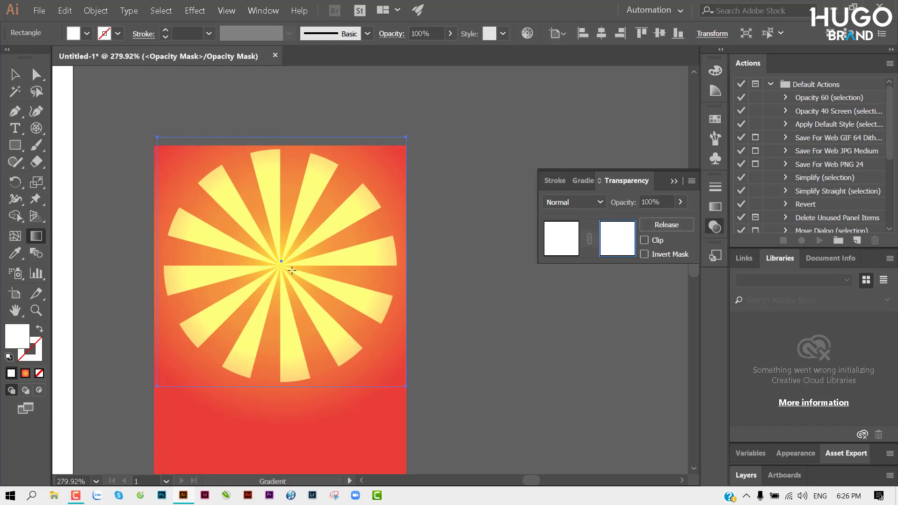
key(ctrl+F9)
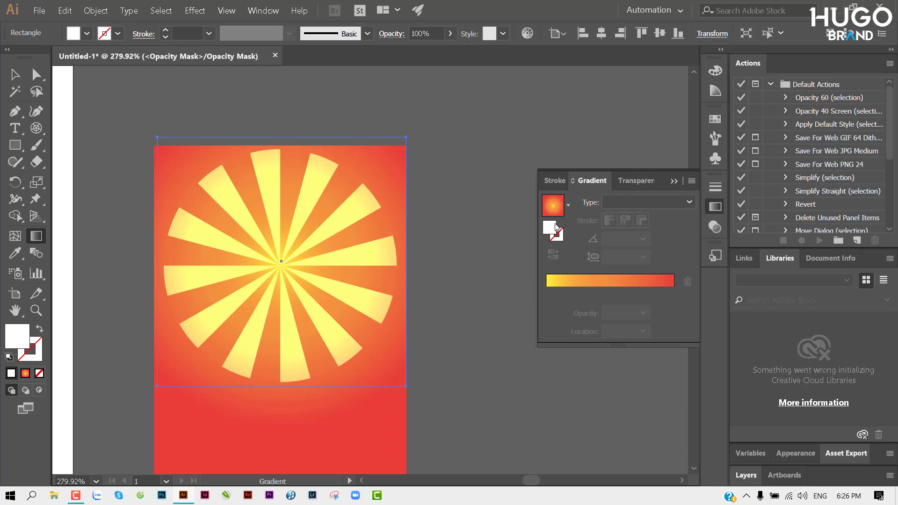
click(568, 205)
click(506, 234)
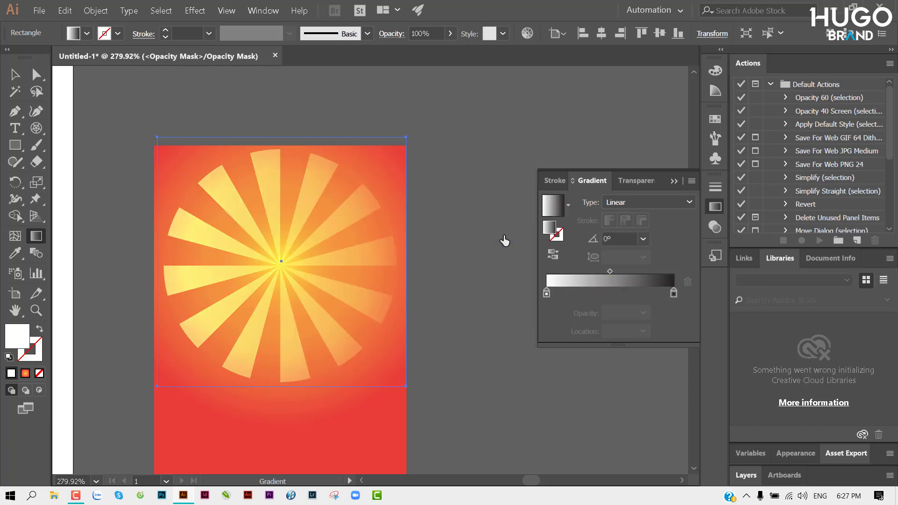
click(644, 203)
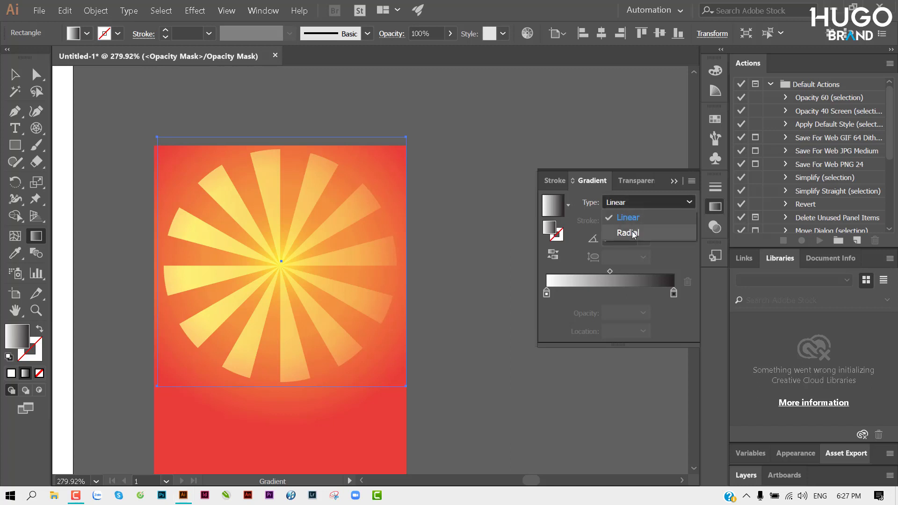
click(634, 233)
drag(281, 262, 363, 316)
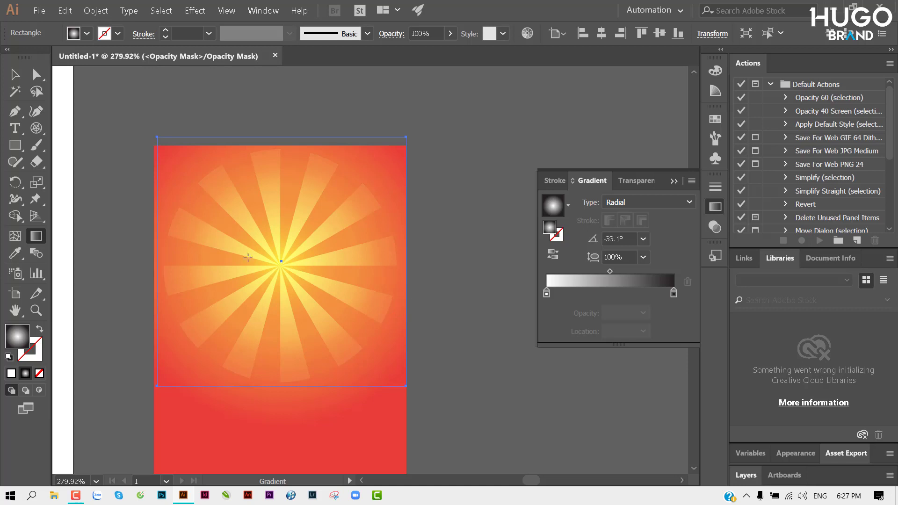
drag(281, 262, 377, 309)
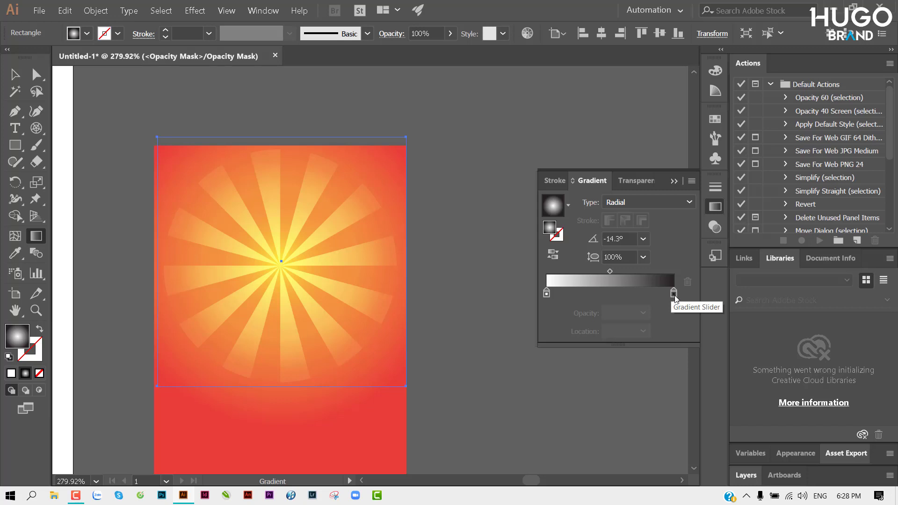
Set the right gradient stop to black using the RGB sliders.
double_click(674, 293)
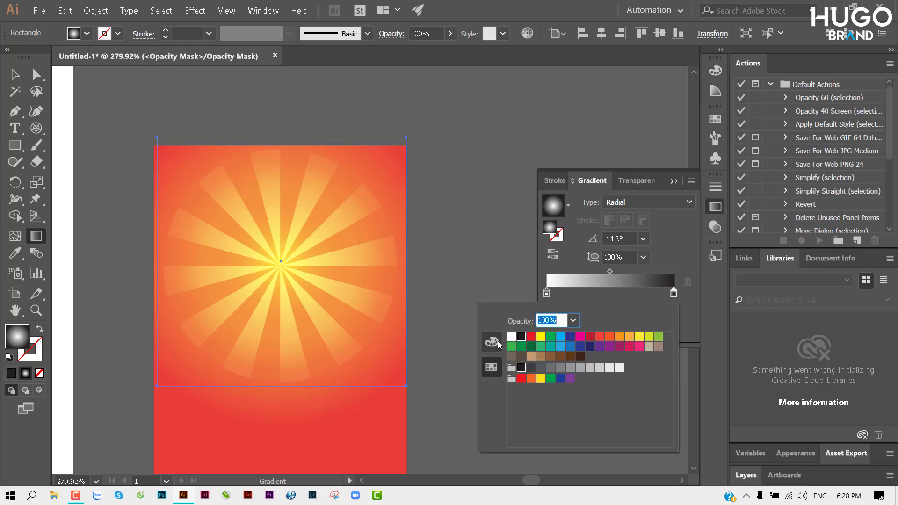
click(495, 341)
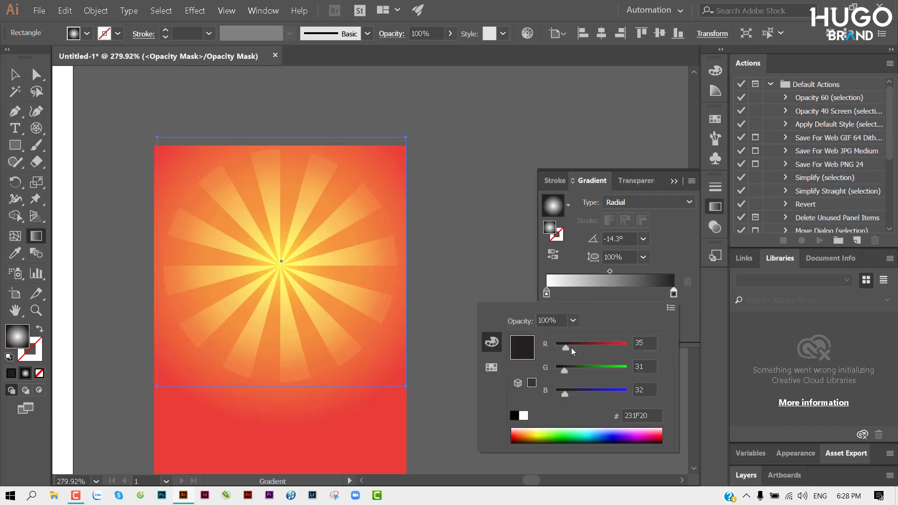
mouse_move(568, 347)
mouse_down()
mouse_move(555, 347)
mouse_move(556, 394)
mouse_up()
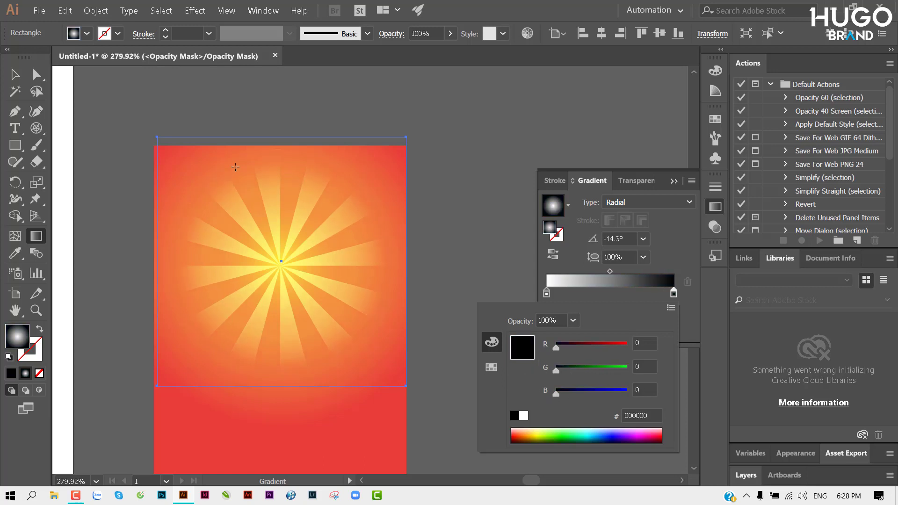
click(243, 192)
scroll(271, 197, up, 2)
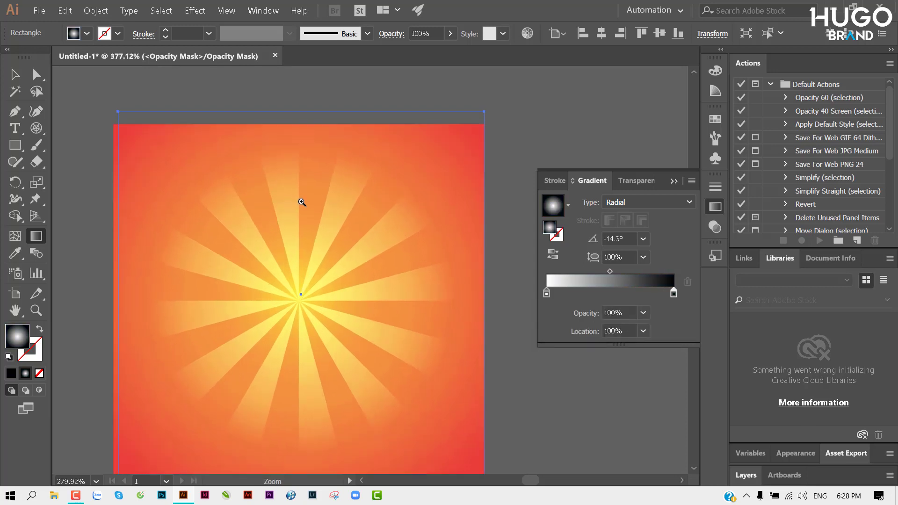
scroll(303, 201, up, 2)
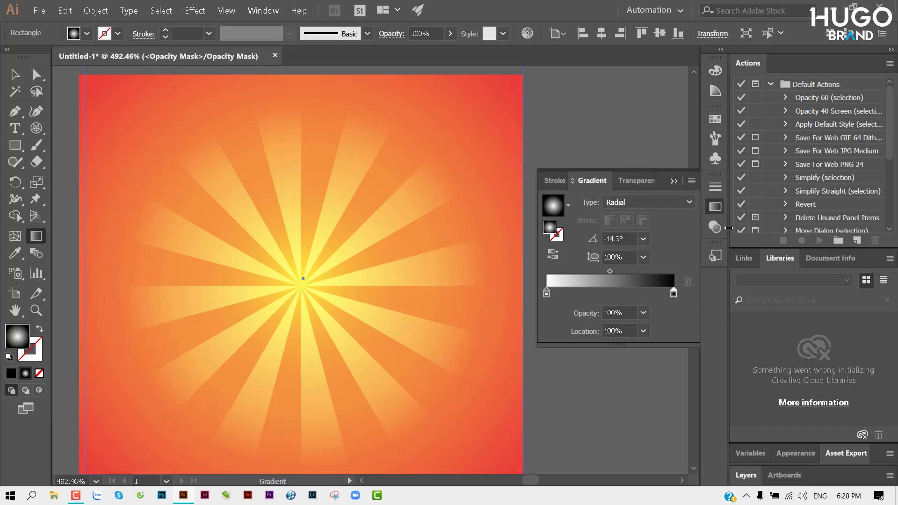
Toggle between artwork and opacity-mask editing in the Transparency panel, then deselect the mask rectangle.
click(719, 232)
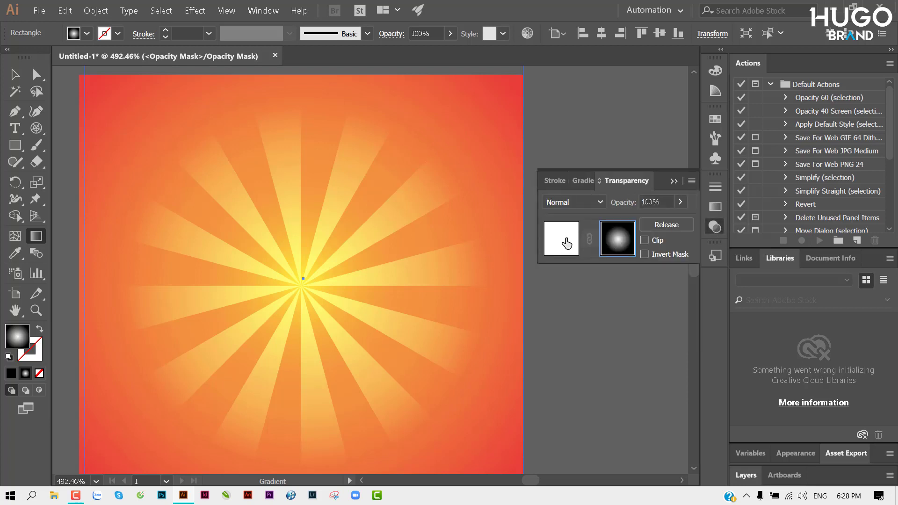
click(566, 242)
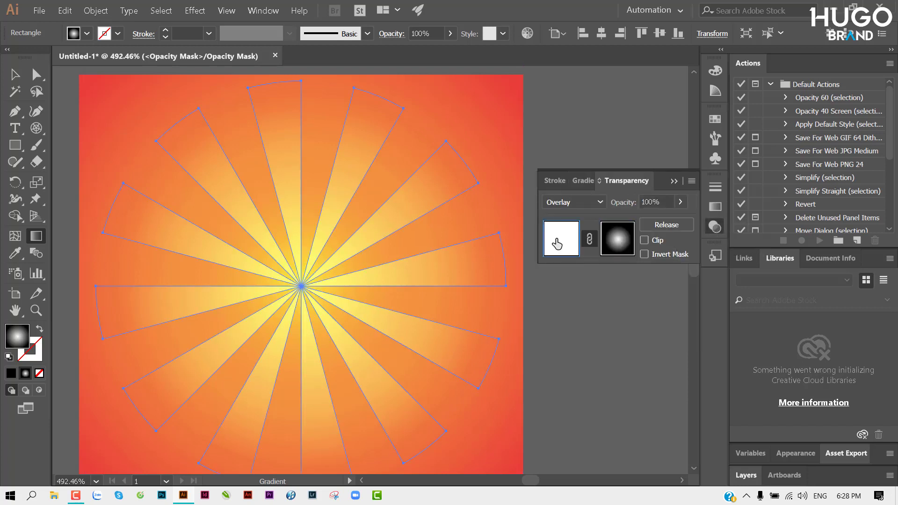
click(614, 242)
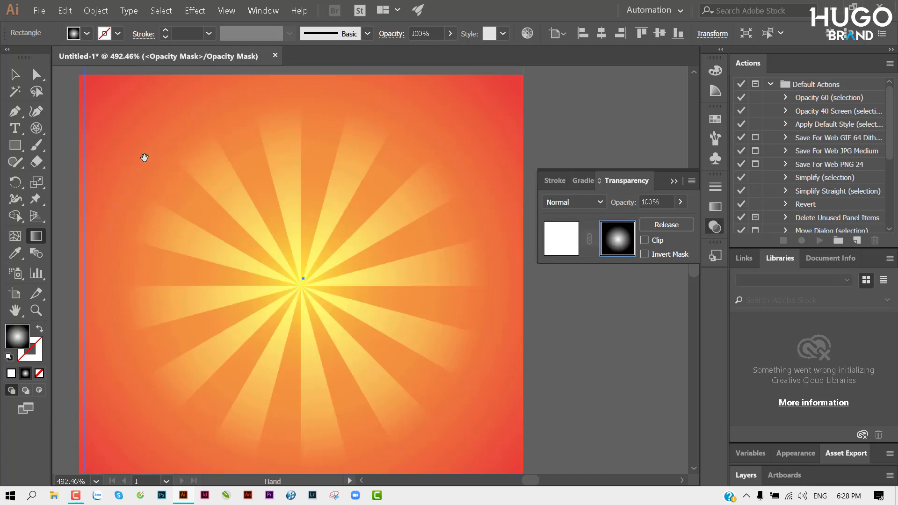
click(11, 79)
scroll(217, 202, down, 5)
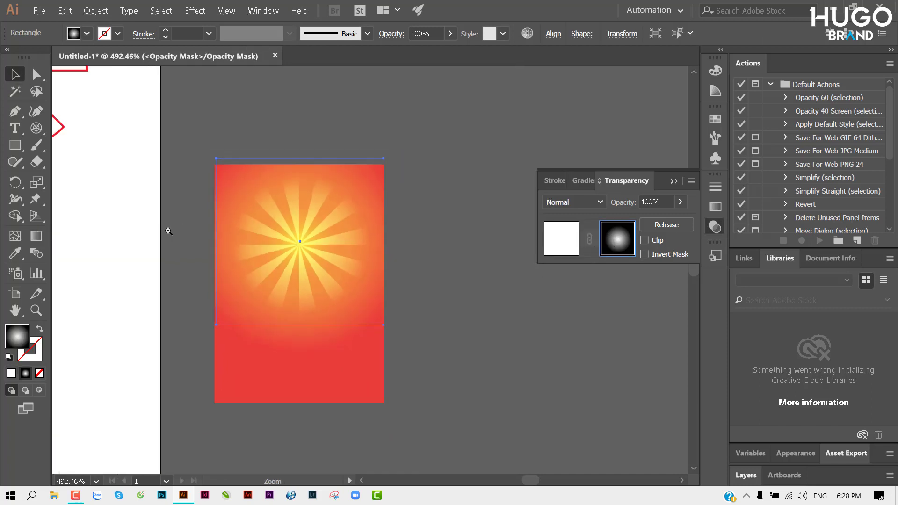
scroll(240, 236, down, 2)
click(169, 130)
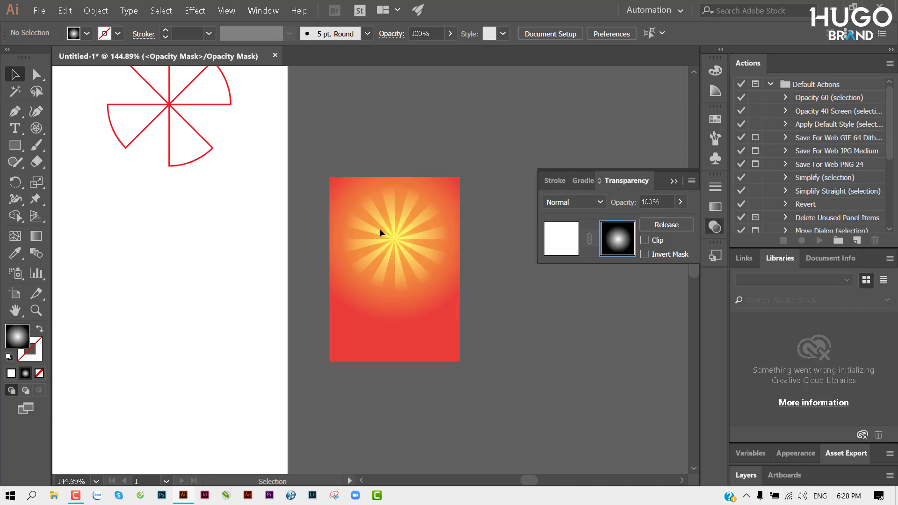
Return to the artwork, deselect the sunburst, and zoom and pan onto the artboard.
click(563, 248)
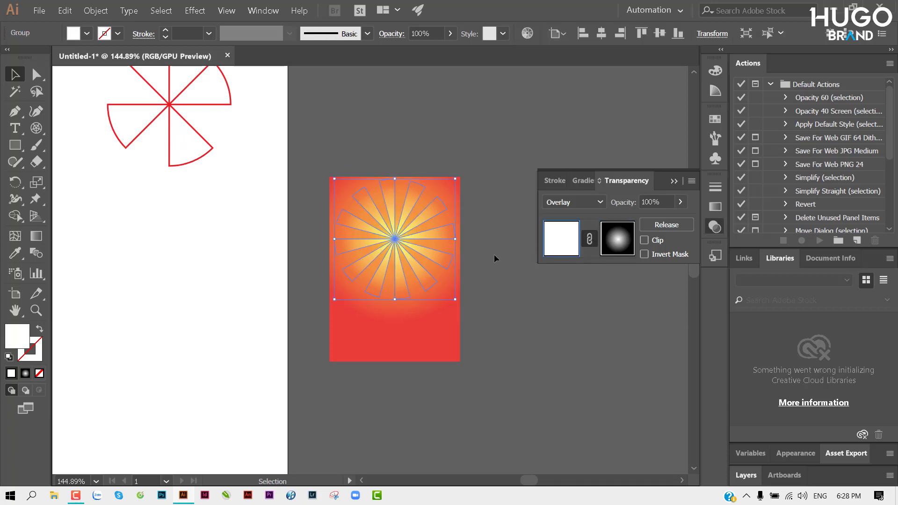
click(494, 254)
mouse_move(338, 248)
mouse_down()
mouse_move(415, 244)
mouse_move(347, 213)
mouse_up()
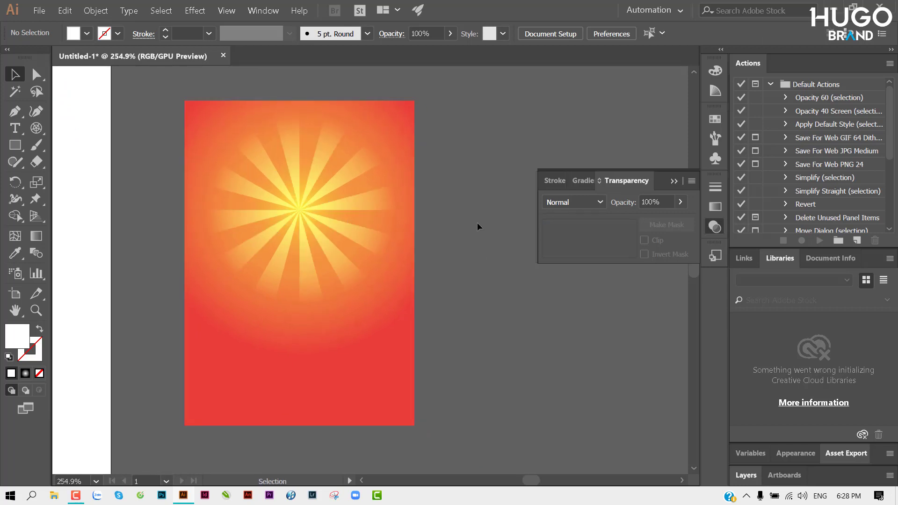
drag(477, 222, 446, 233)
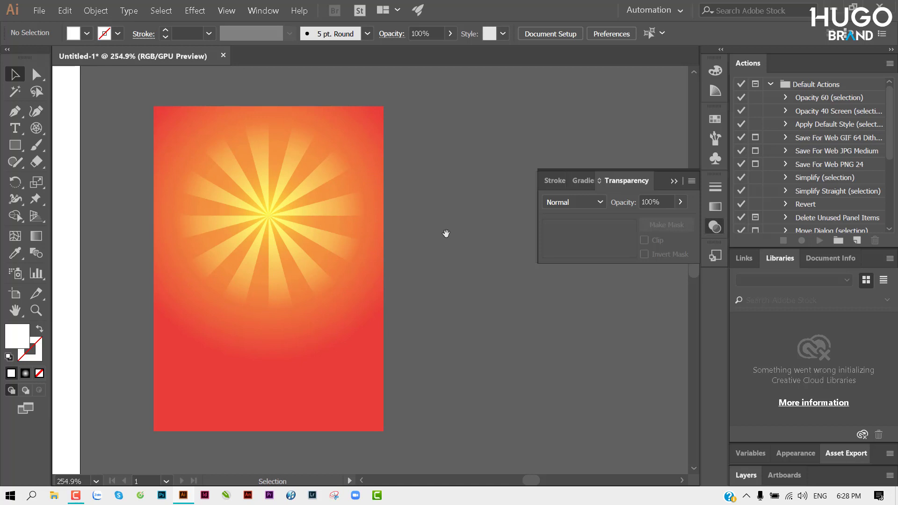
drag(254, 268, 276, 231)
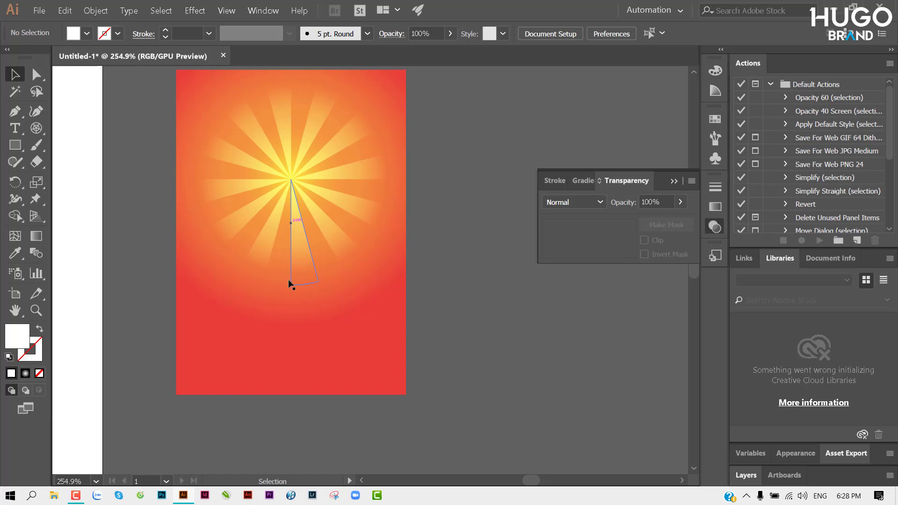
key(t)
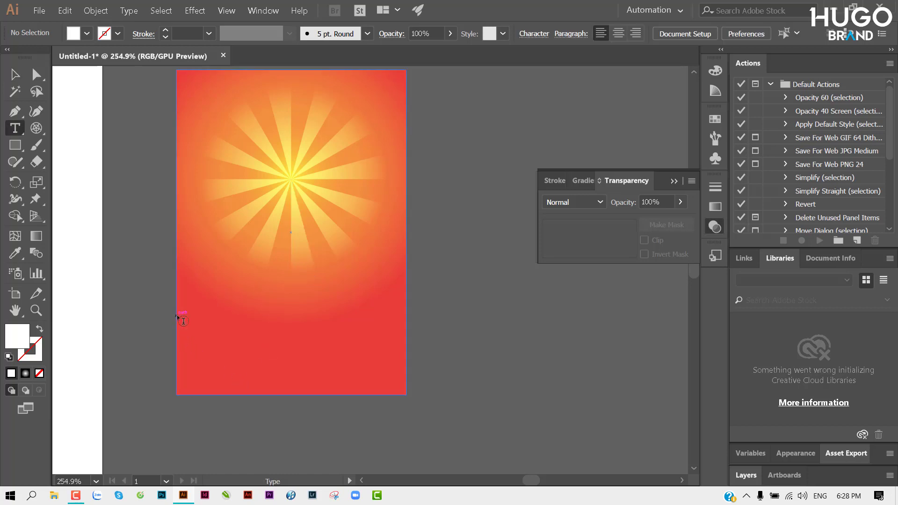
click(184, 321)
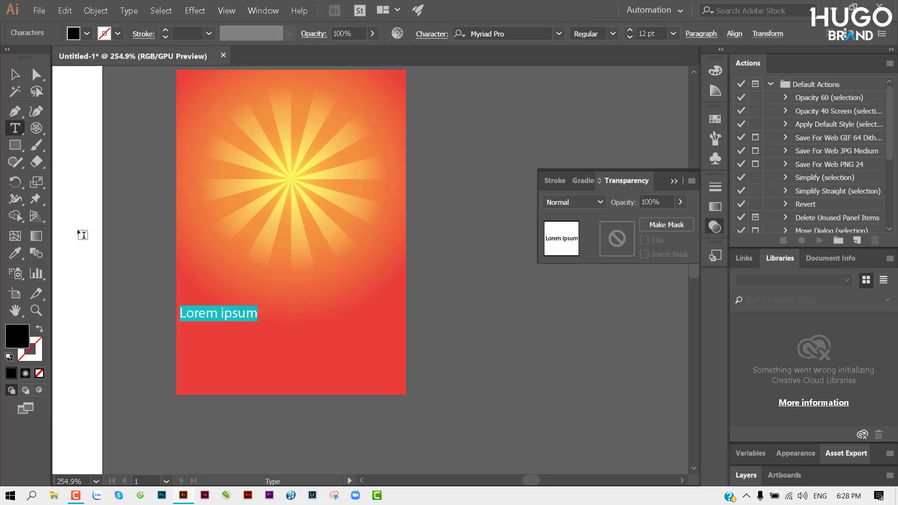
click(14, 73)
drag(204, 312, 197, 312)
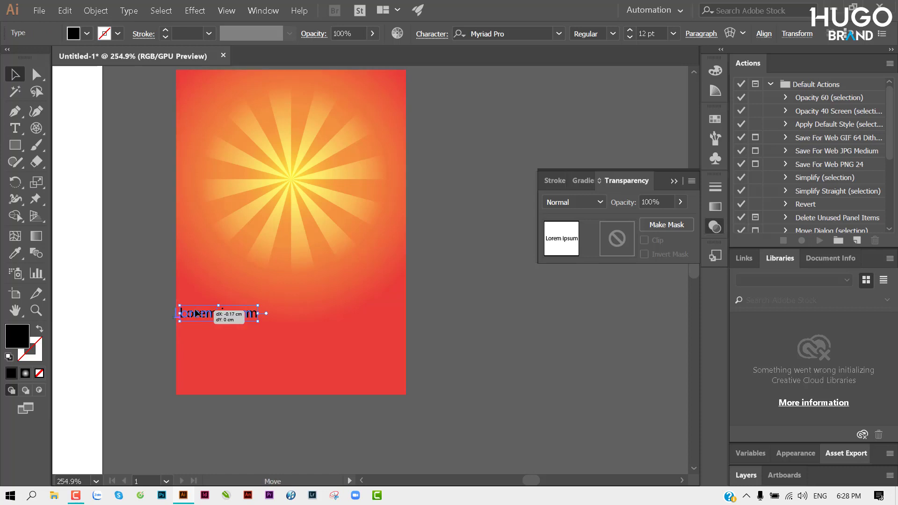
click(146, 297)
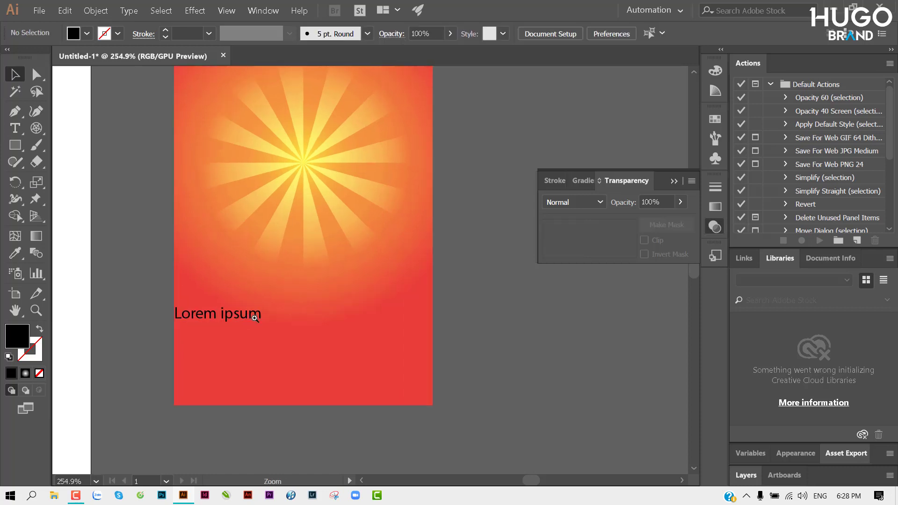
scroll(187, 306, up, 2)
drag(288, 297, 277, 259)
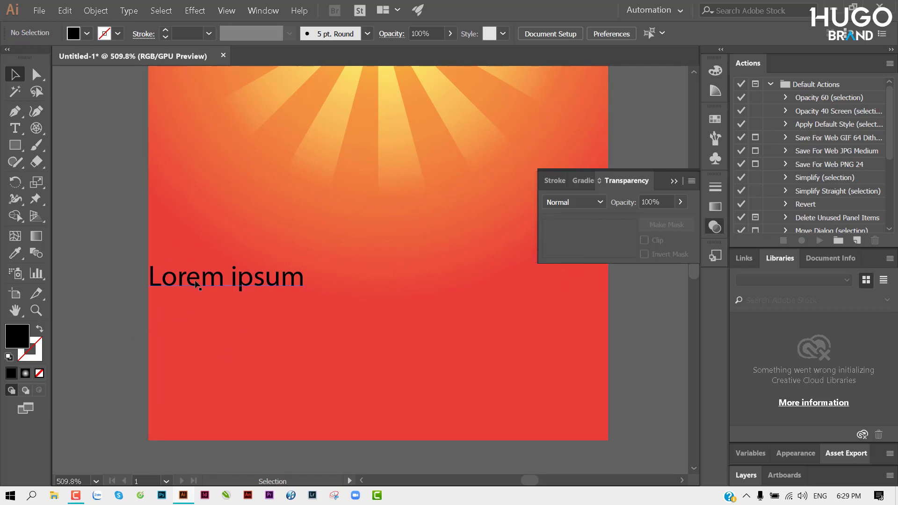
mouse_move(219, 281)
mouse_down()
mouse_move(236, 281)
mouse_move(197, 289)
mouse_up()
scroll(198, 289, down, 4)
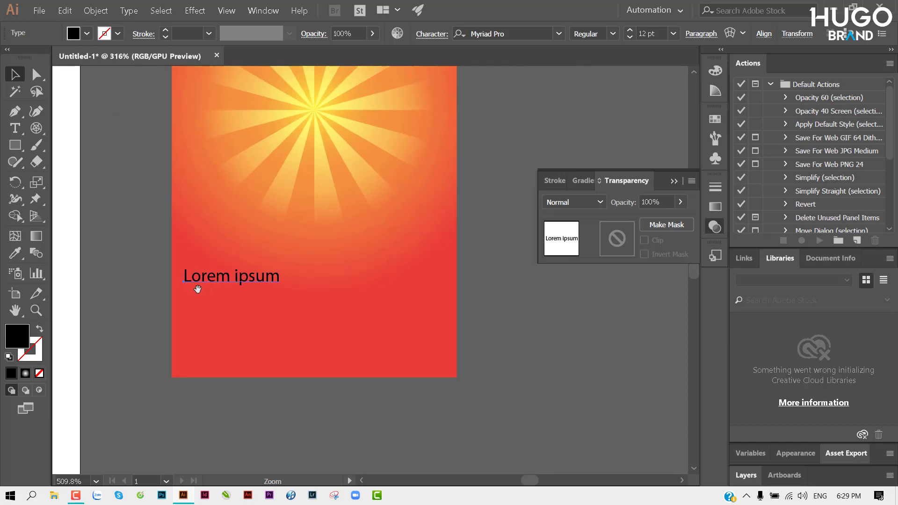
mouse_move(277, 287)
alt+mouse_down()
mouse_move(277, 306)
mouse_move(377, 324)
alt+mouse_up()
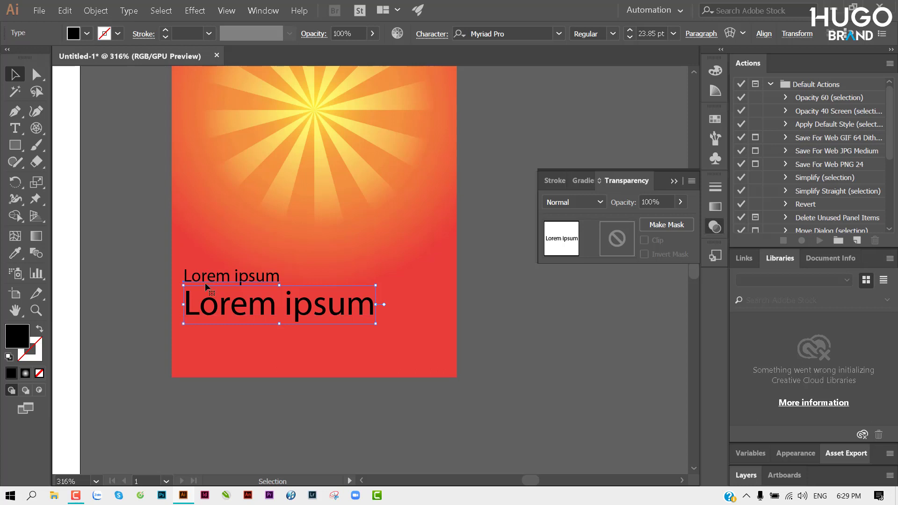
shift+click(211, 280)
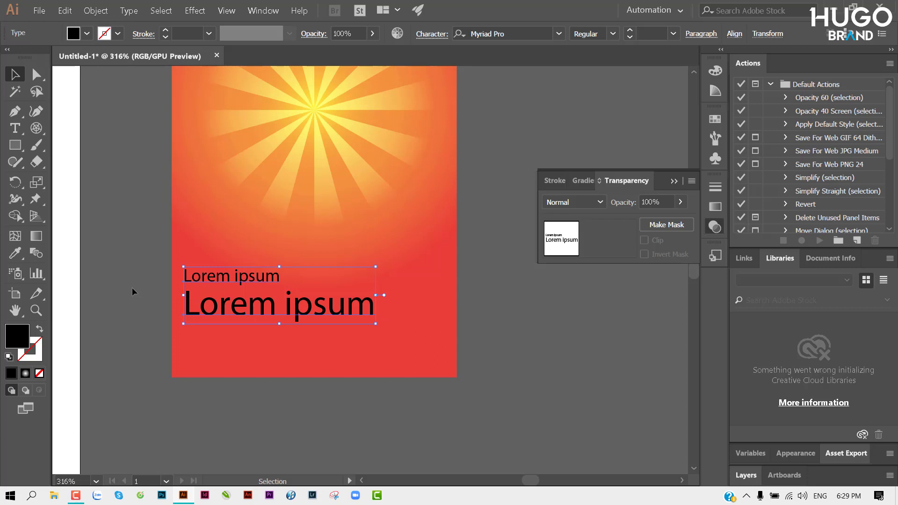
key(Delete)
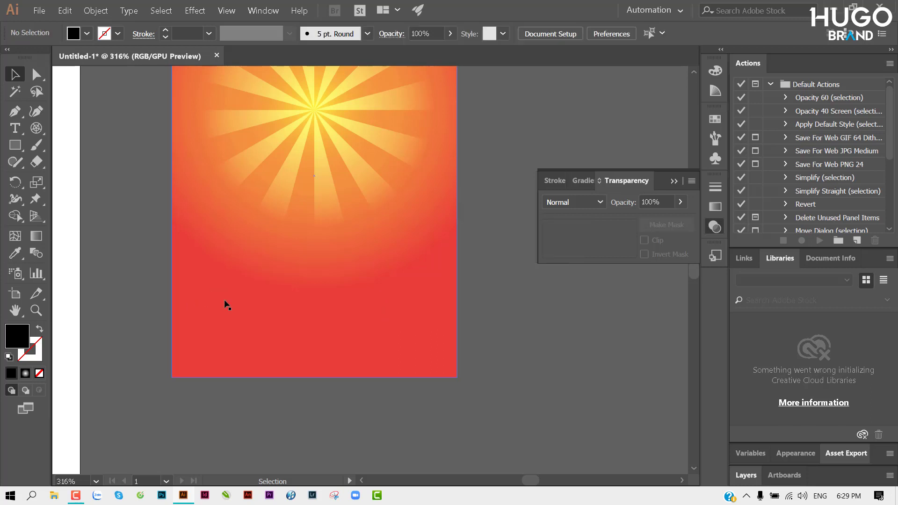
Draw a circle with the Ellipse Tool on empty canvas beside the poster.
scroll(327, 280, down, 3)
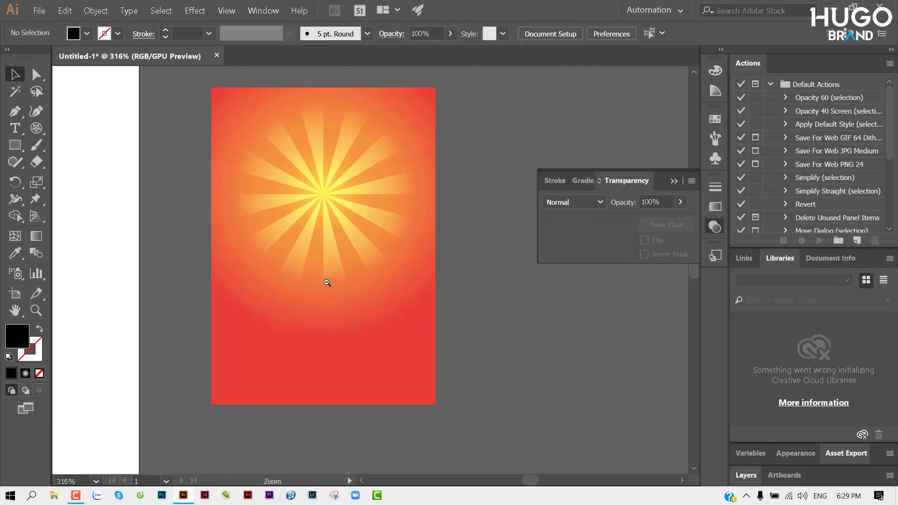
drag(322, 280, 295, 284)
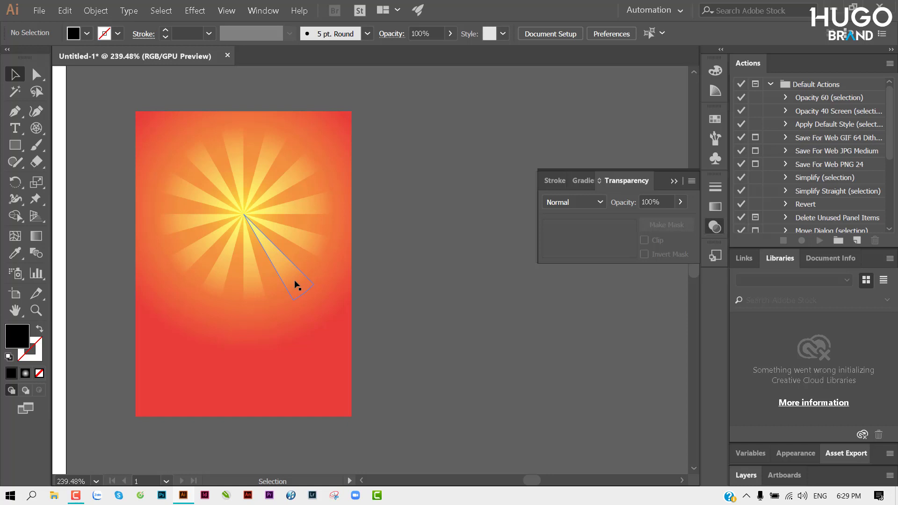
scroll(249, 241, up, 1)
scroll(311, 240, up, 1)
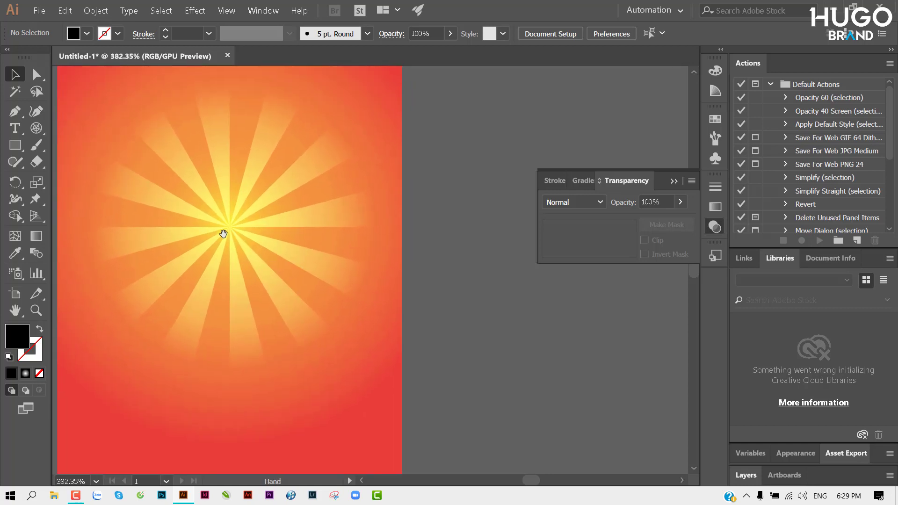
scroll(261, 211, up, 1)
scroll(304, 219, up, 1)
scroll(205, 240, down, 2)
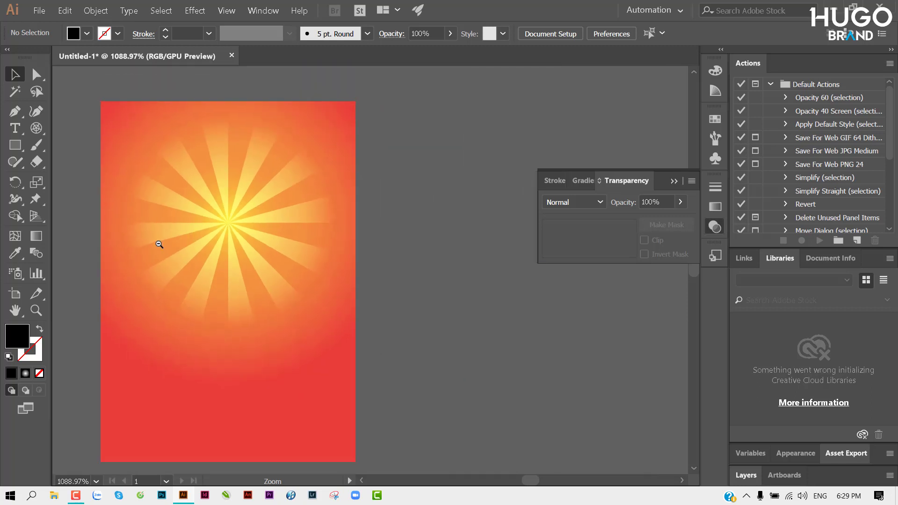
scroll(215, 248, down, 2)
drag(270, 253, 172, 251)
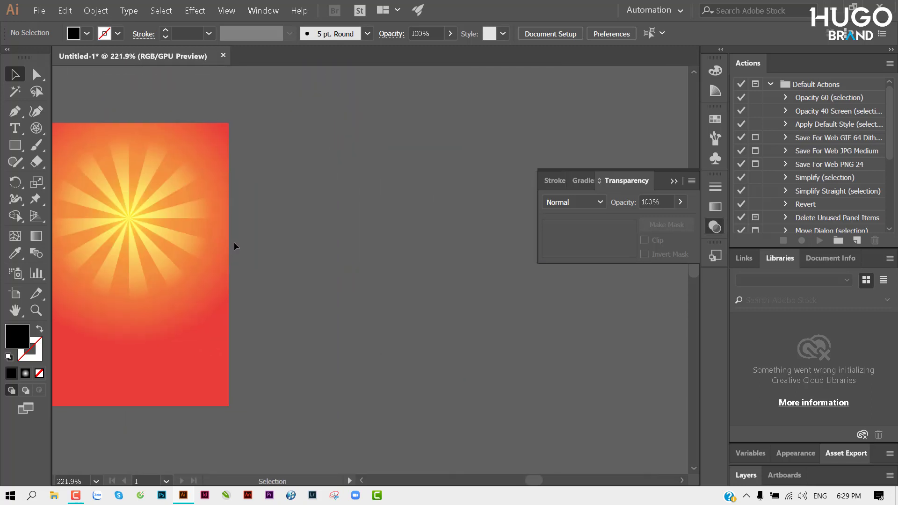
click(15, 145)
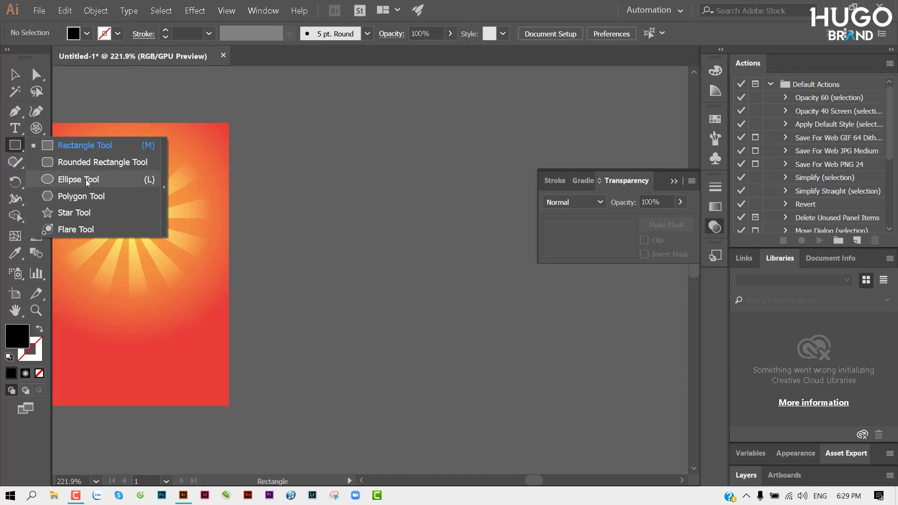
click(86, 183)
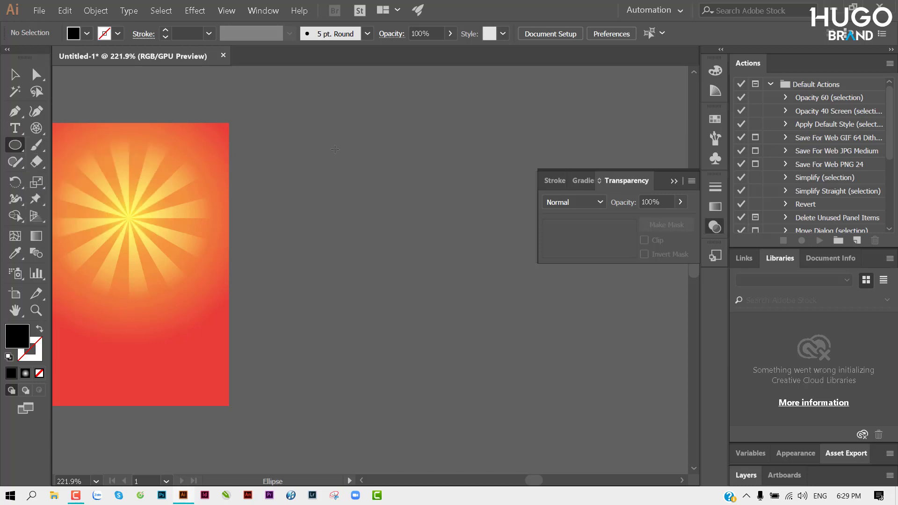
mouse_move(334, 148)
mouse_down()
mouse_move(490, 293)
mouse_move(435, 249)
mouse_up()
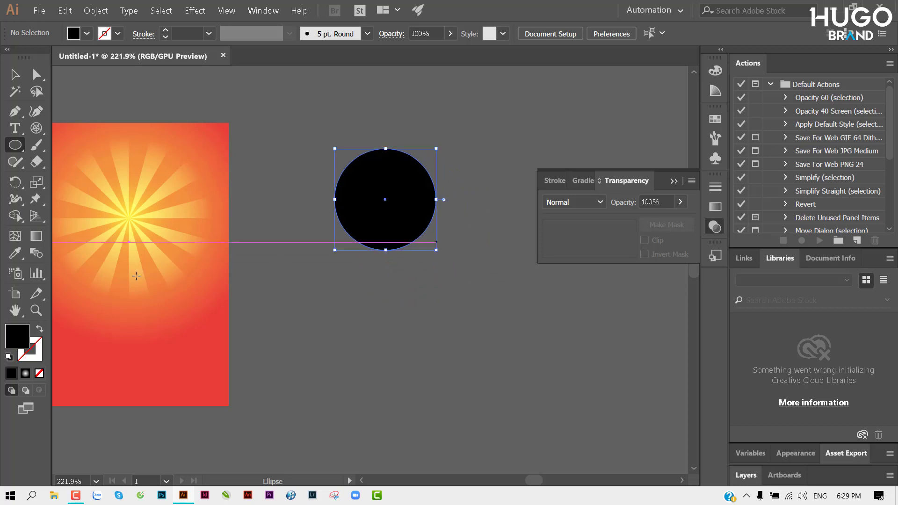
Swap the circle's fill and stroke so it becomes a thin 1 pt black outline.
key(shift+x)
scroll(383, 183, up, 3)
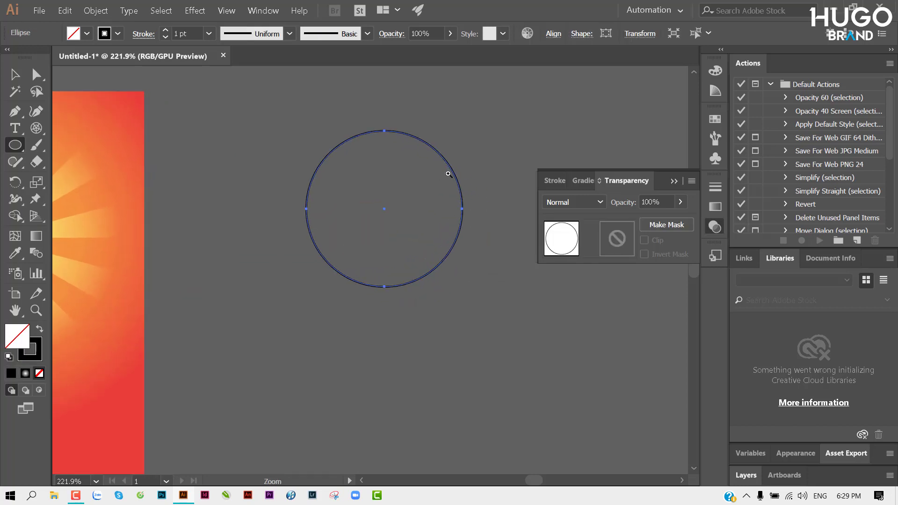
drag(445, 172, 360, 200)
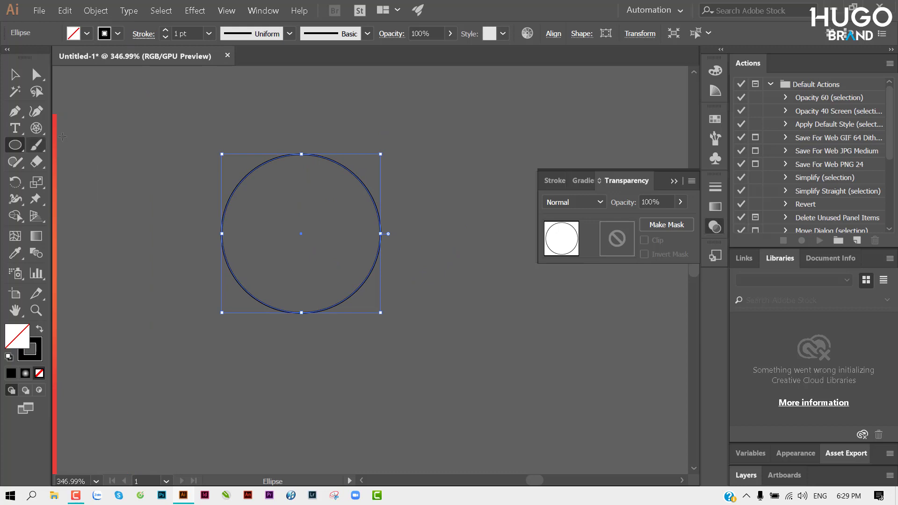
click(144, 34)
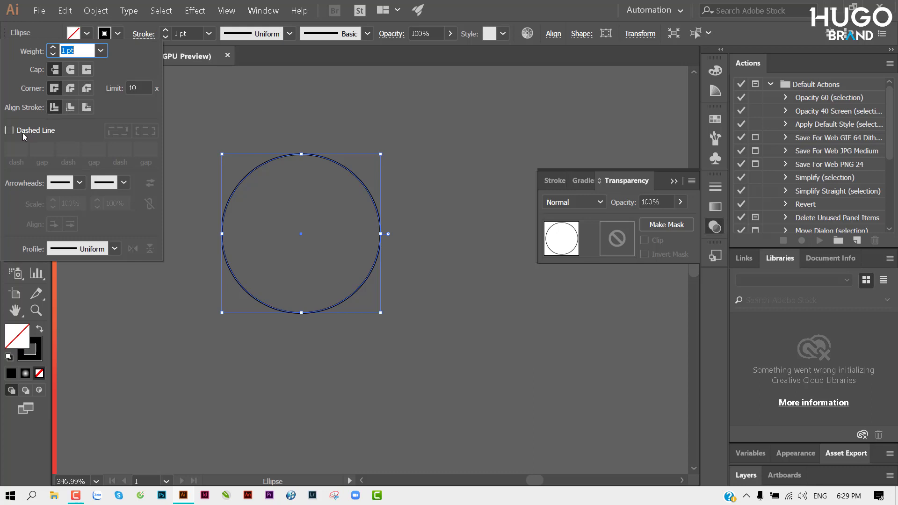
click(138, 34)
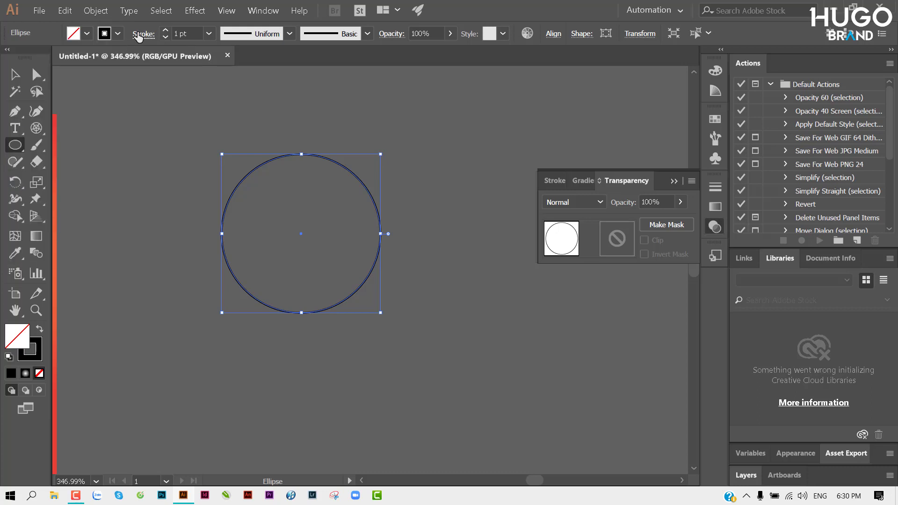
Make the circle's stroke dashed and white, then reselect the circle.
click(138, 35)
click(40, 133)
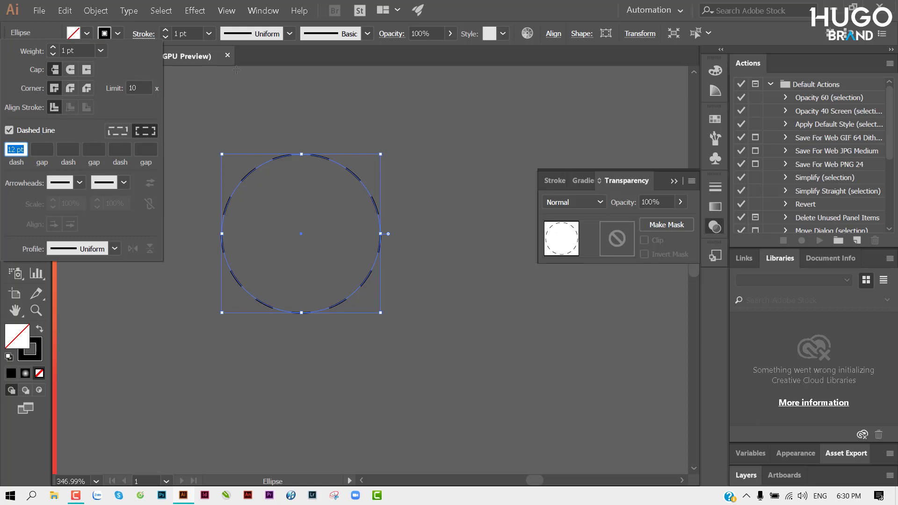
click(117, 33)
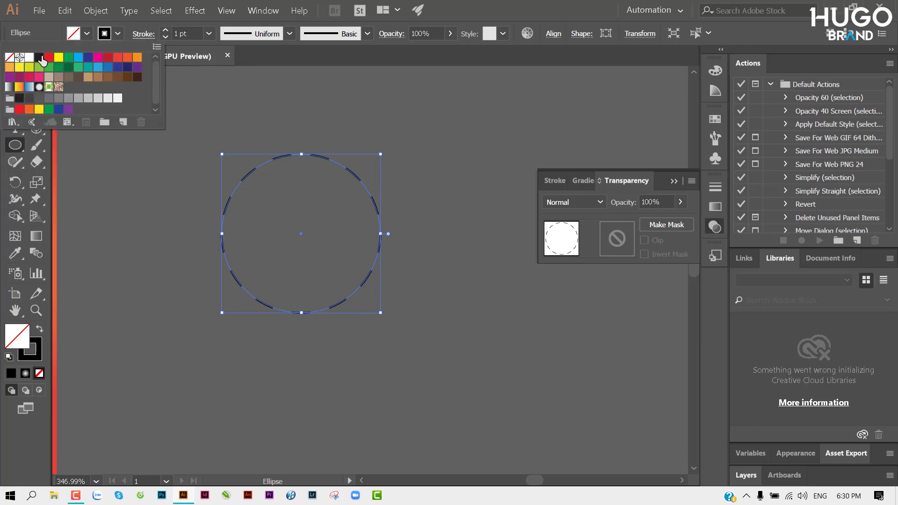
click(28, 61)
key(Escape)
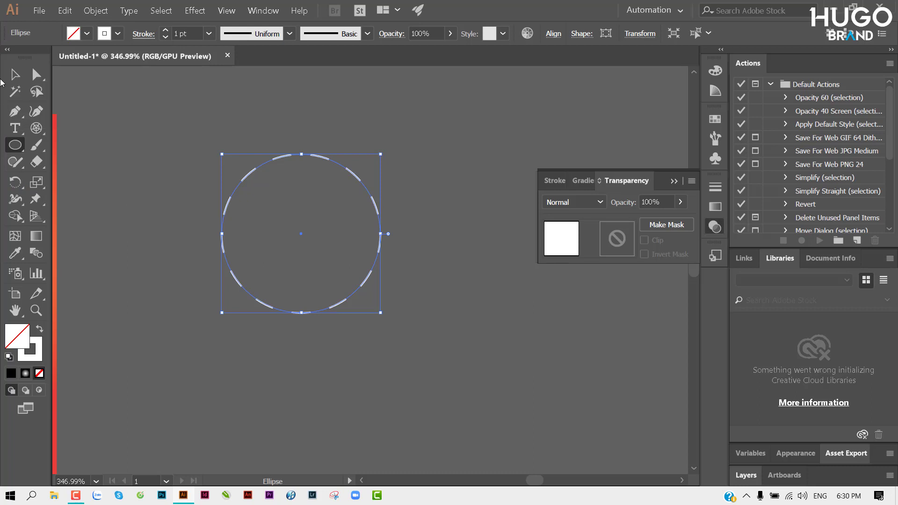
key(v)
click(293, 169)
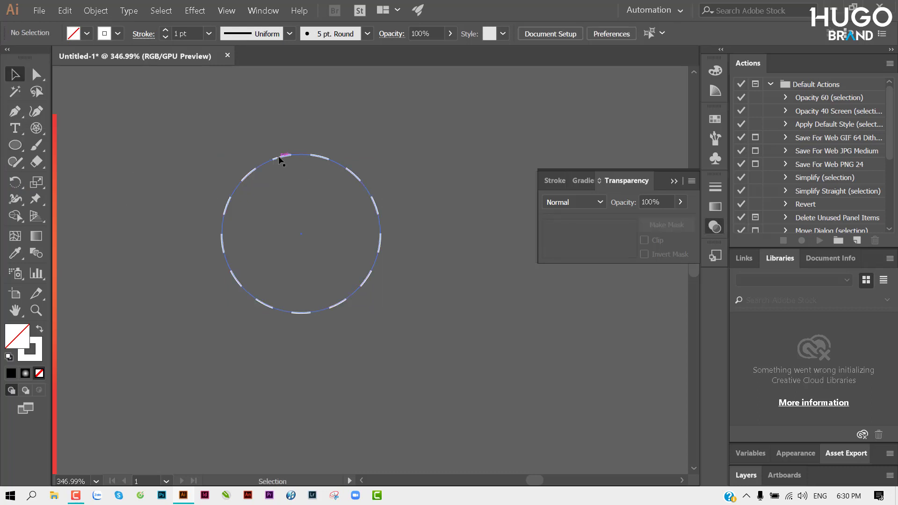
click(279, 157)
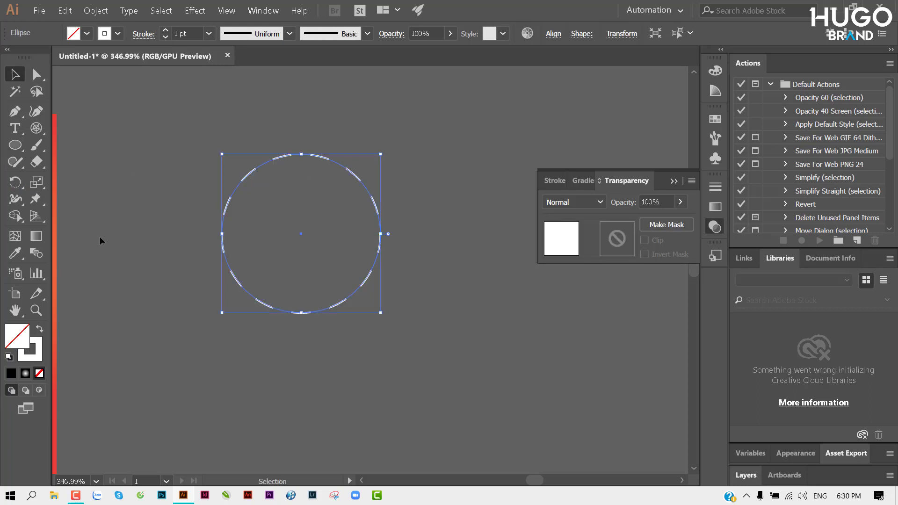
Raise the dashed circle's stroke weight to 69 pt so the dashes become thick rays.
click(165, 30)
click(166, 30)
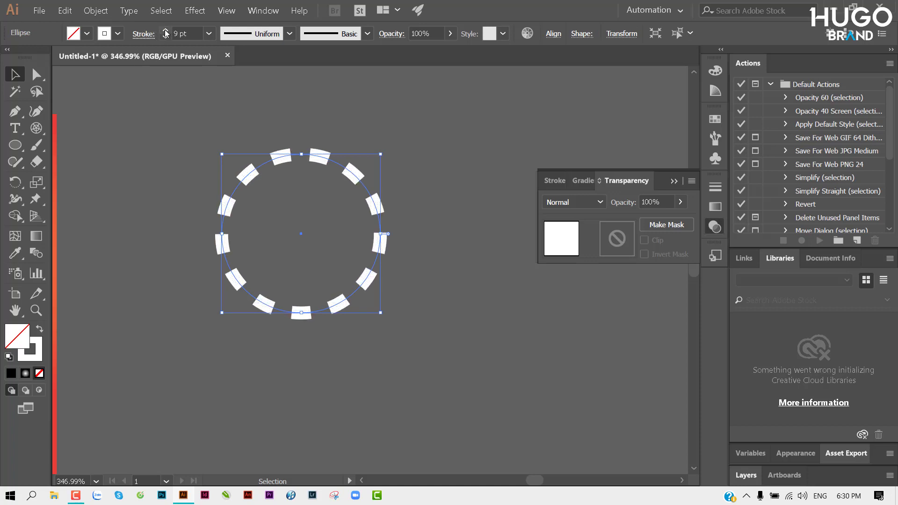
click(165, 30)
click(166, 30)
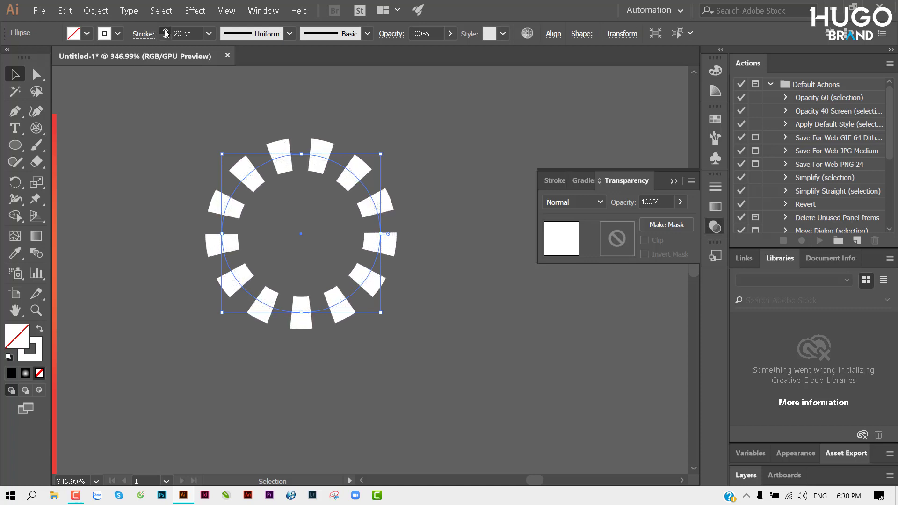
click(166, 30)
click(166, 30)
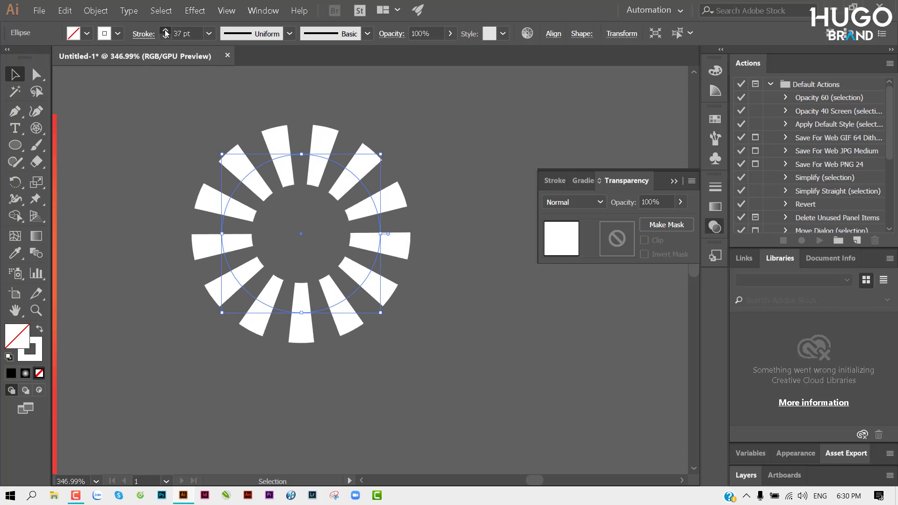
click(165, 30)
click(165, 31)
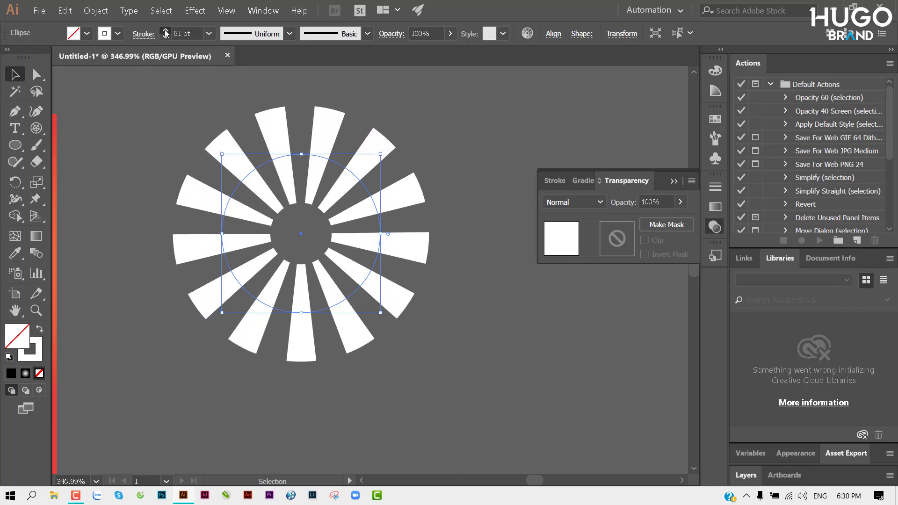
click(165, 31)
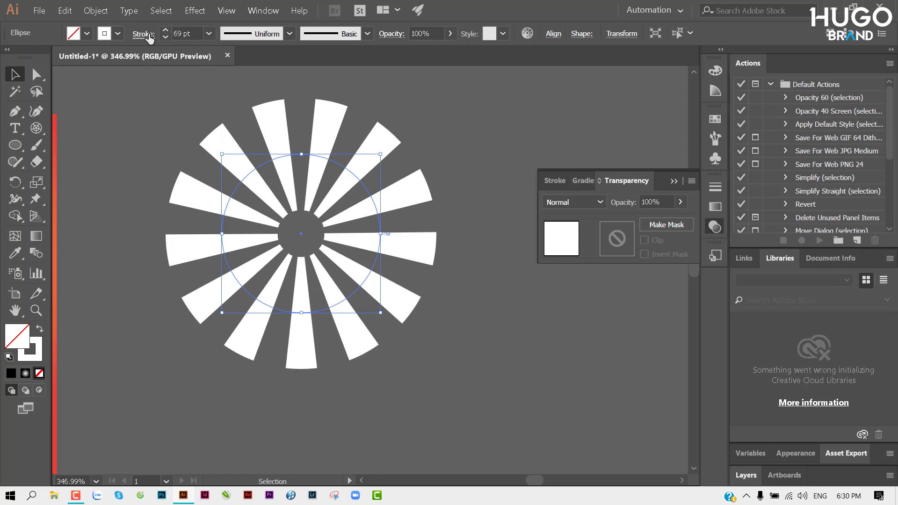
Shorten the dash length in the Stroke panel from 9 to 6 pt.
click(149, 35)
click(25, 149)
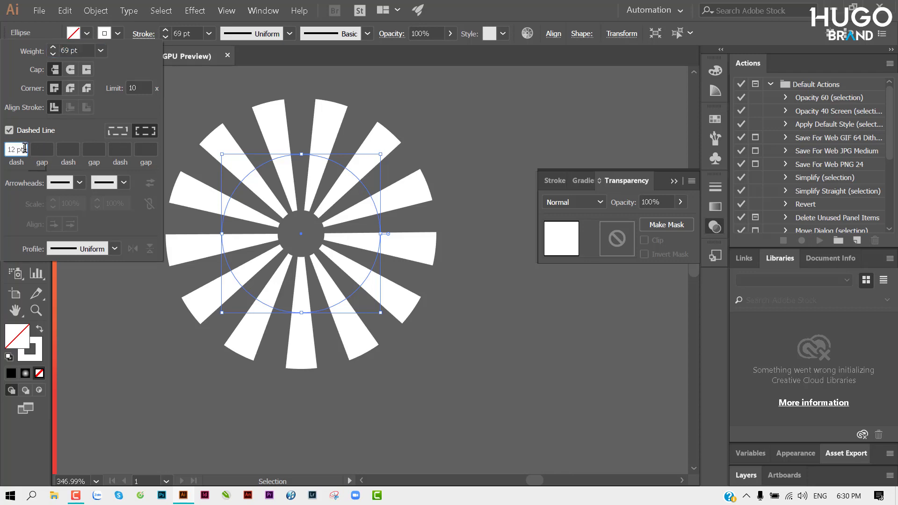
text(9)
key(Return)
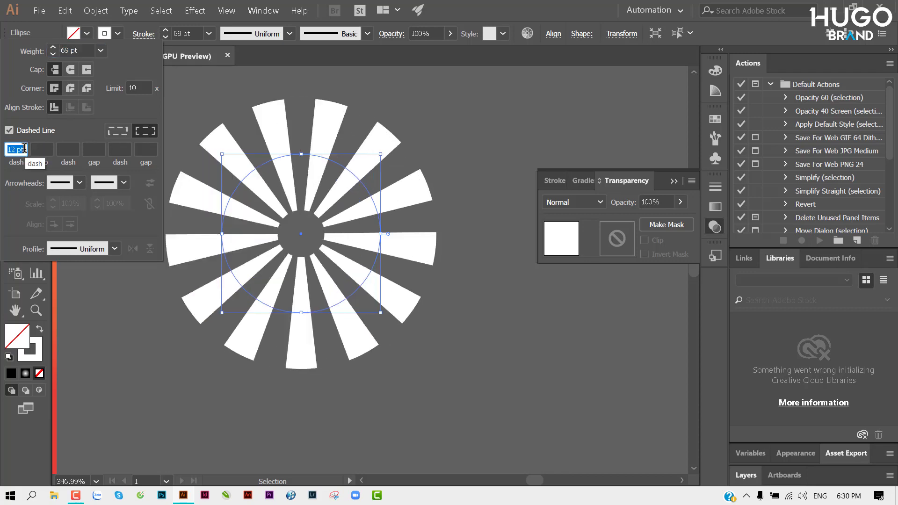
text(7)
key(Return)
text(6)
key(Return)
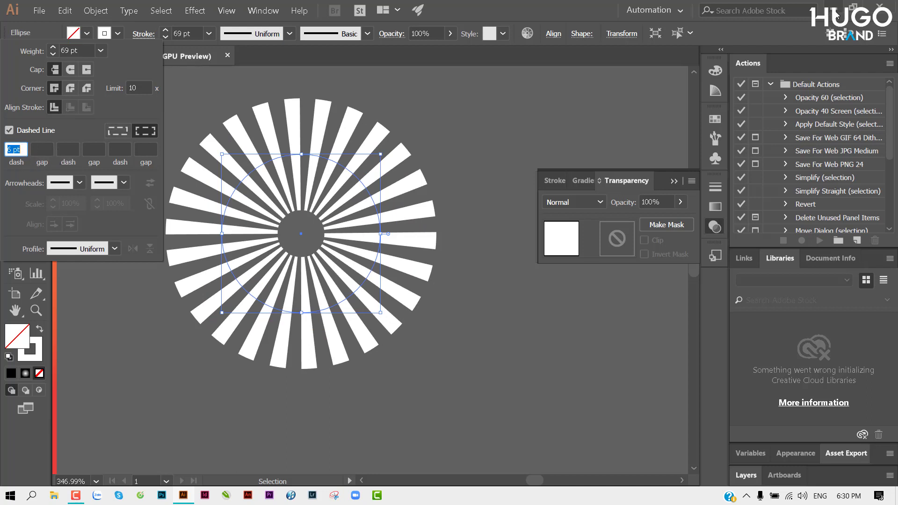
key(Escape)
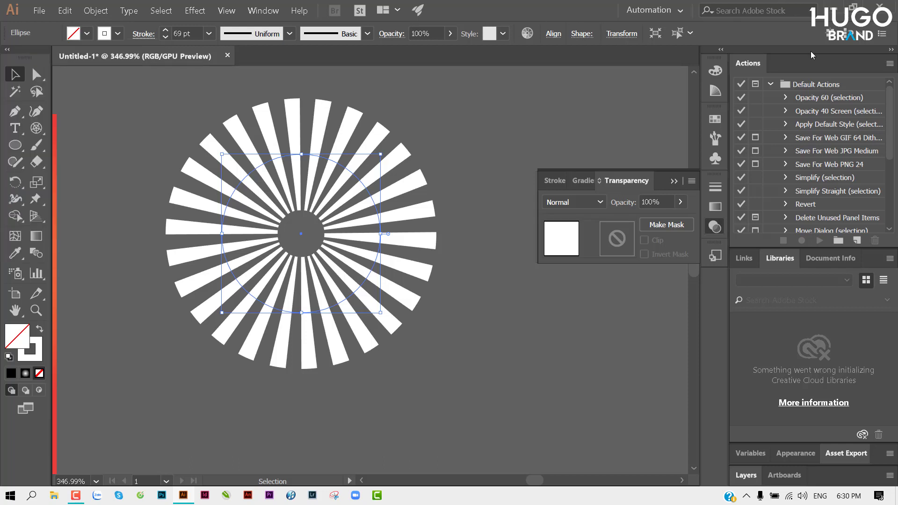
Restore down the Illustrator window, then resize and reposition it over the desktop.
click(863, 6)
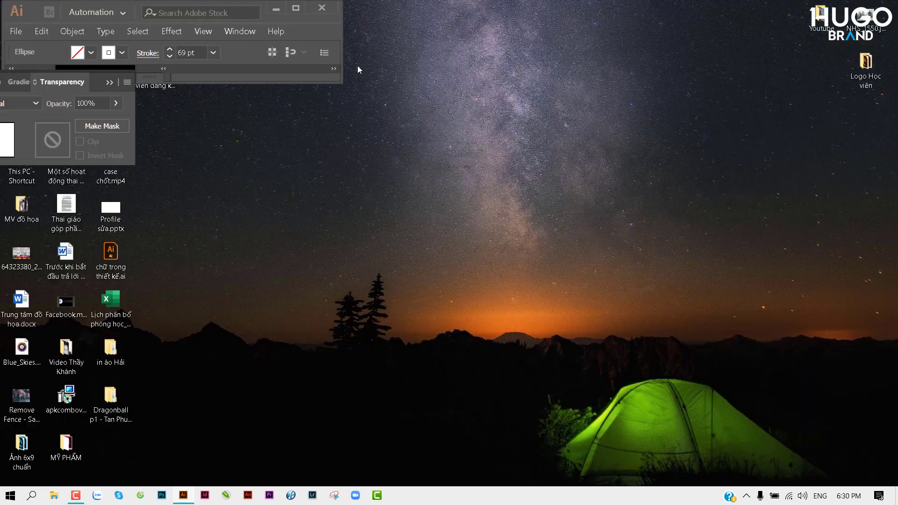
click(299, 9)
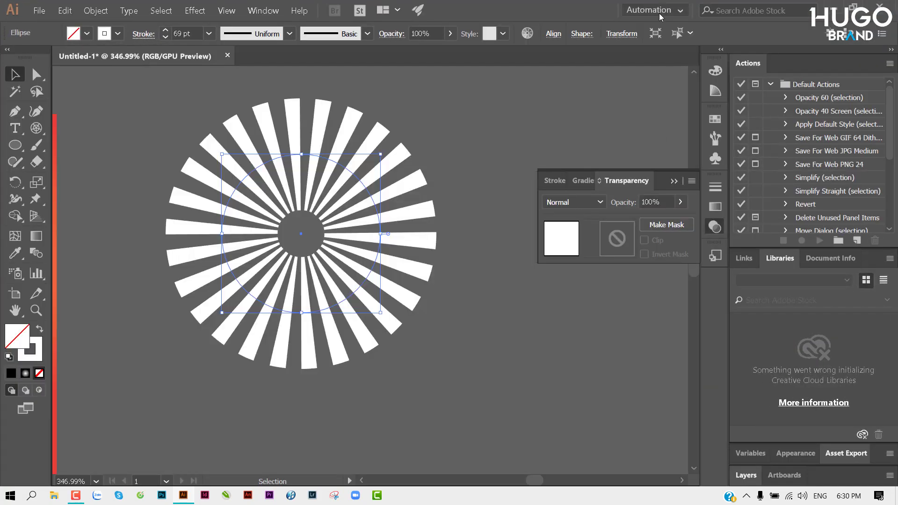
mouse_move(558, 6)
mouse_down()
mouse_move(557, 26)
mouse_move(407, 68)
mouse_up()
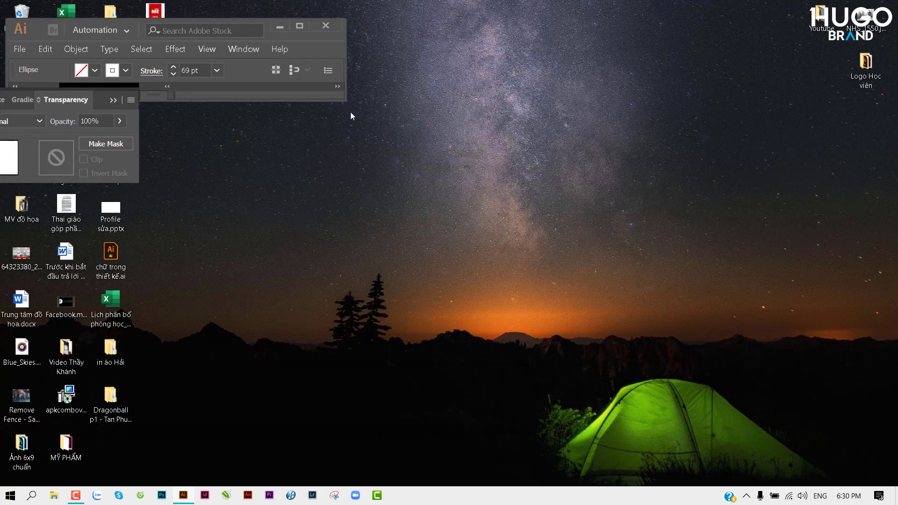
drag(383, 116, 823, 474)
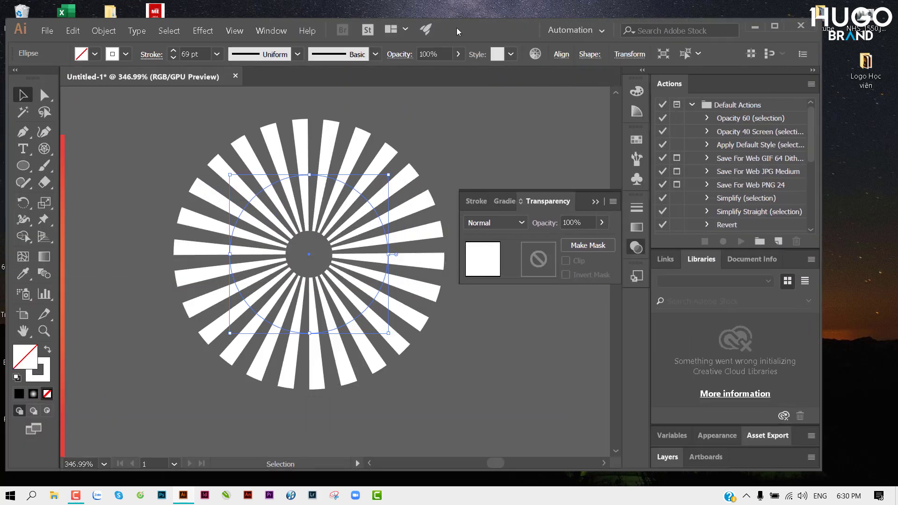
drag(457, 30, 519, 15)
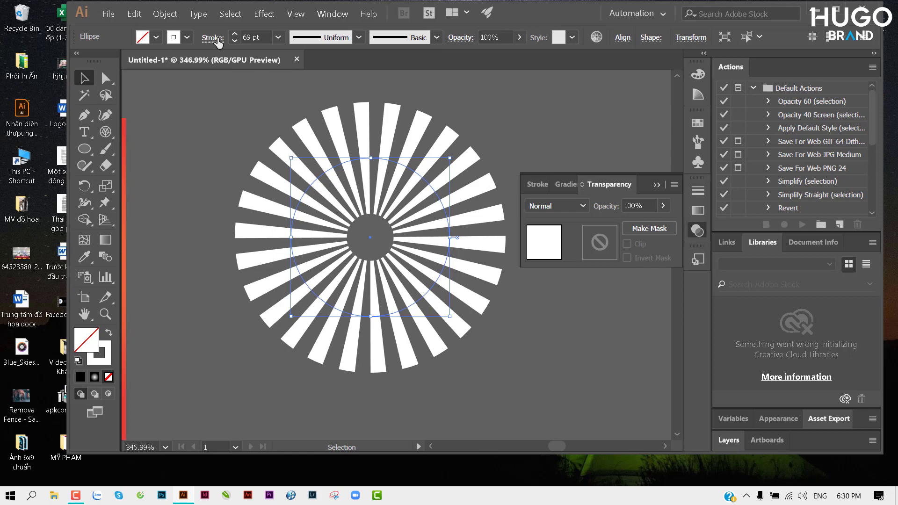
Adjust the first dash value in the Stroke panel, settling on 5 pt.
click(219, 42)
double_click(83, 154)
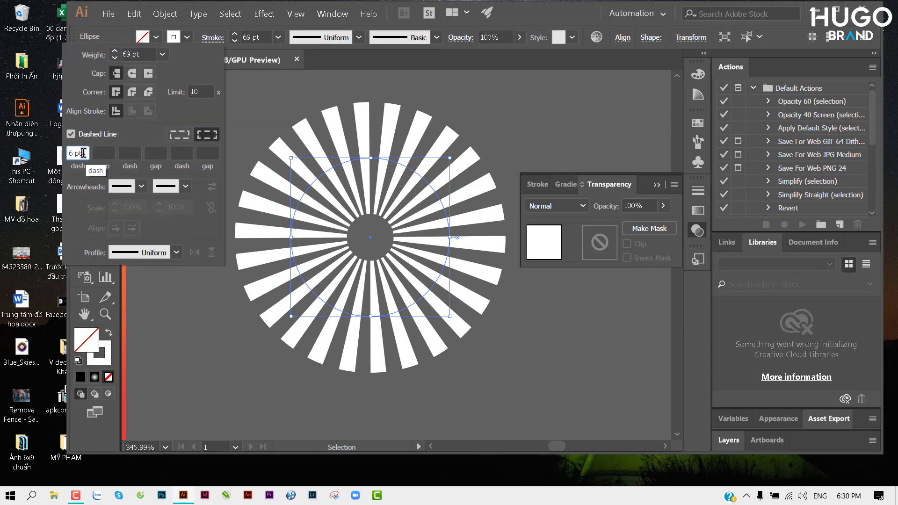
text(6)
key(Return)
key(Down)
key(Down)
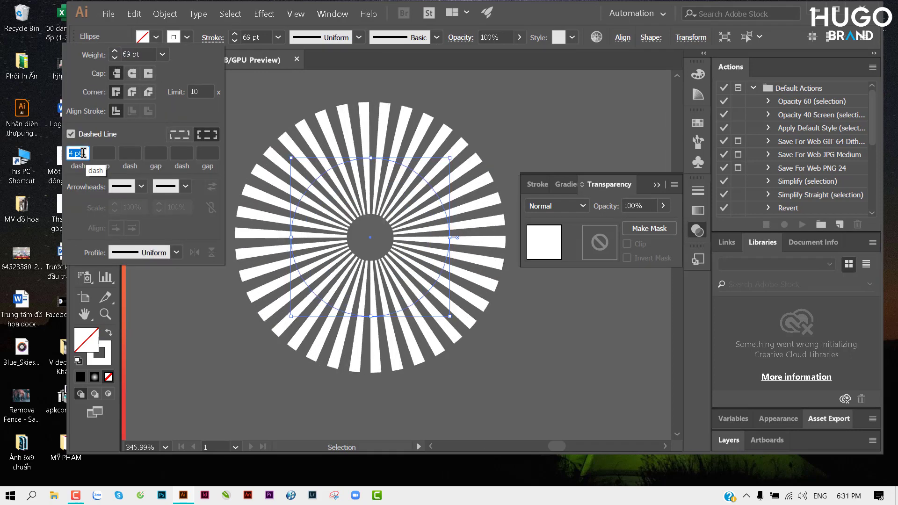
key(Up)
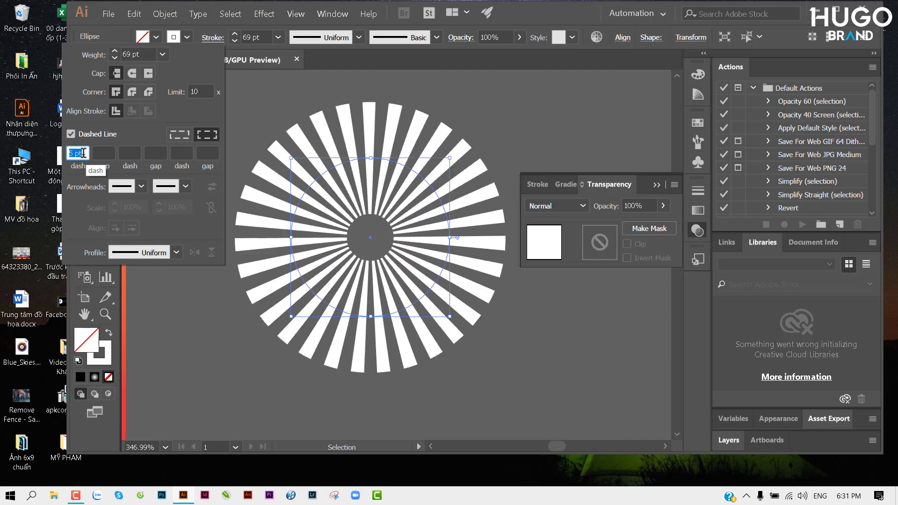
key(Up)
key(Up)
key(Down)
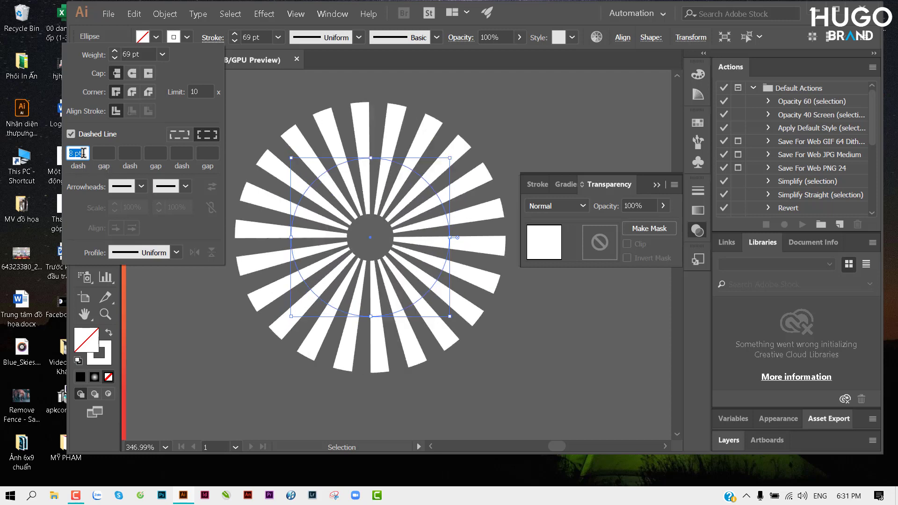
key(Down)
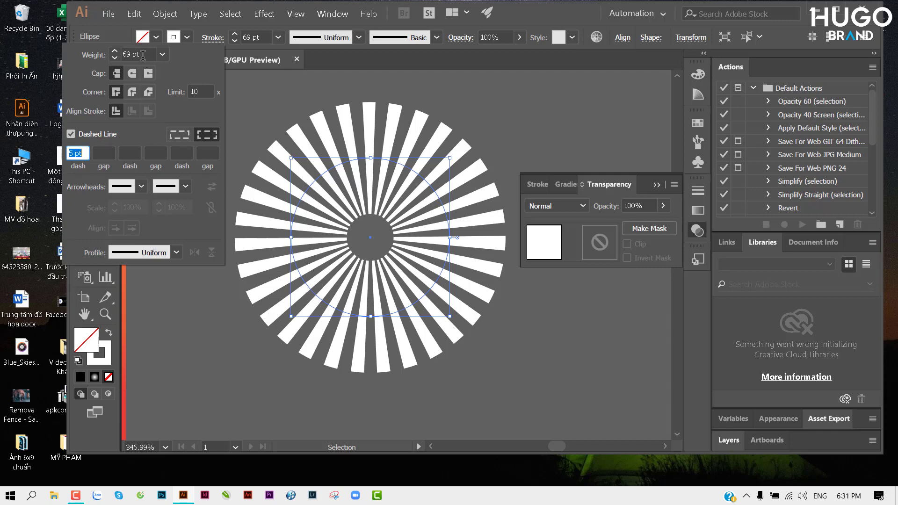
Thicken the dashed circle's stroke until the centre hole closes, then inspect the burst.
click(114, 51)
click(115, 52)
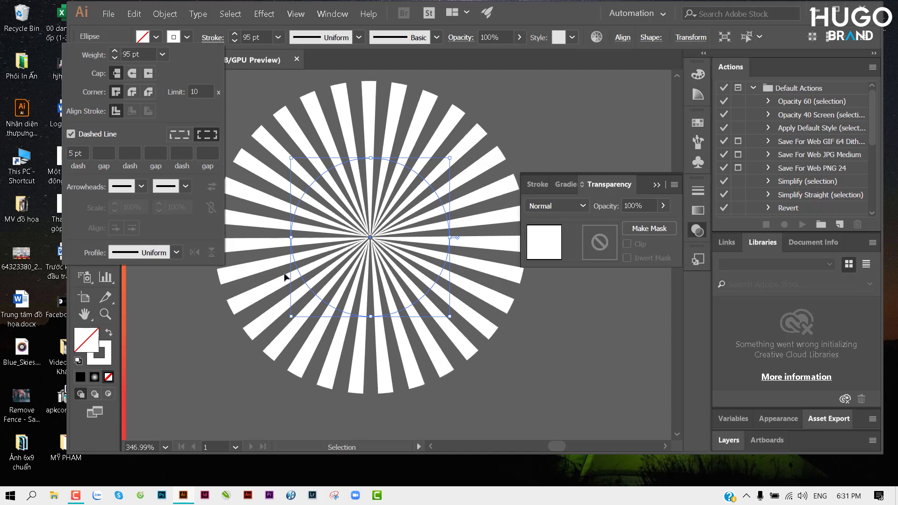
mouse_move(269, 204)
mouse_down()
mouse_move(277, 247)
mouse_move(452, 250)
mouse_up()
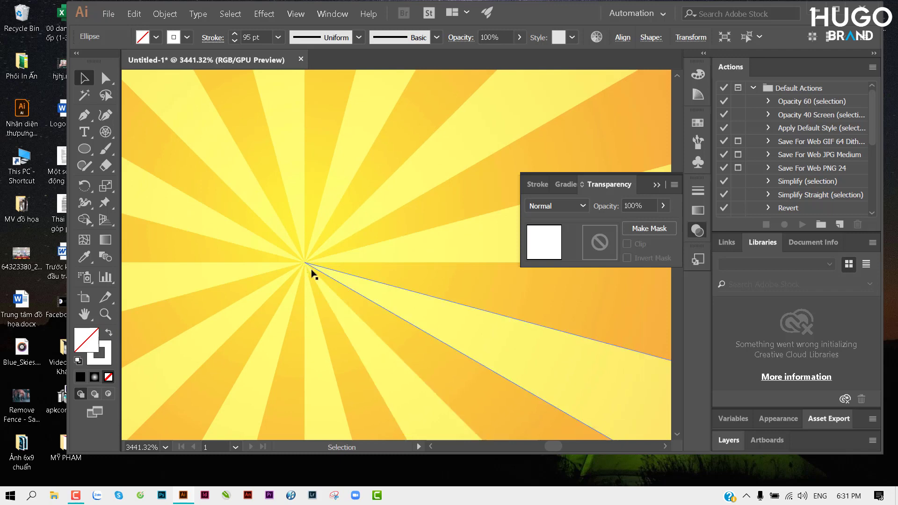
drag(409, 249, 71, 249)
scroll(362, 260, down, 2)
scroll(367, 271, down, 2)
scroll(260, 280, down, 2)
scroll(407, 280, down, 2)
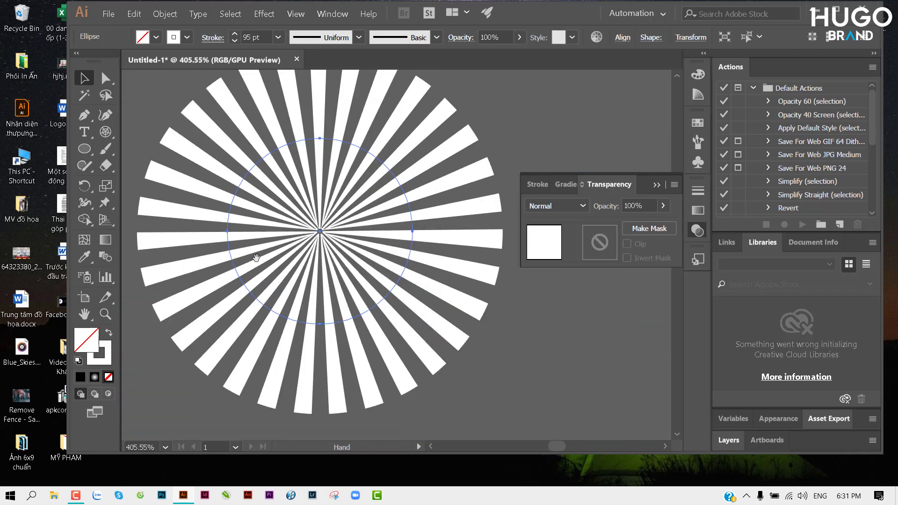
mouse_move(318, 236)
mouse_down()
mouse_move(446, 248)
mouse_move(414, 244)
mouse_up()
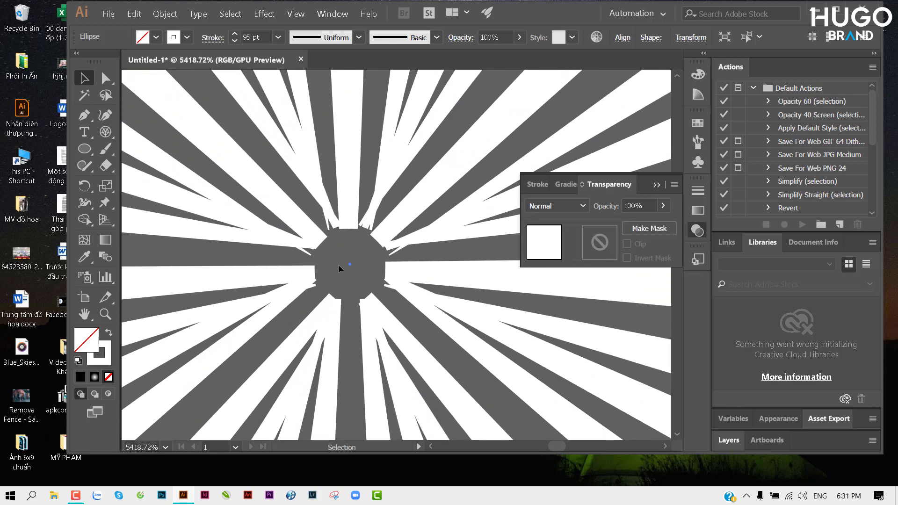
drag(420, 219, 261, 217)
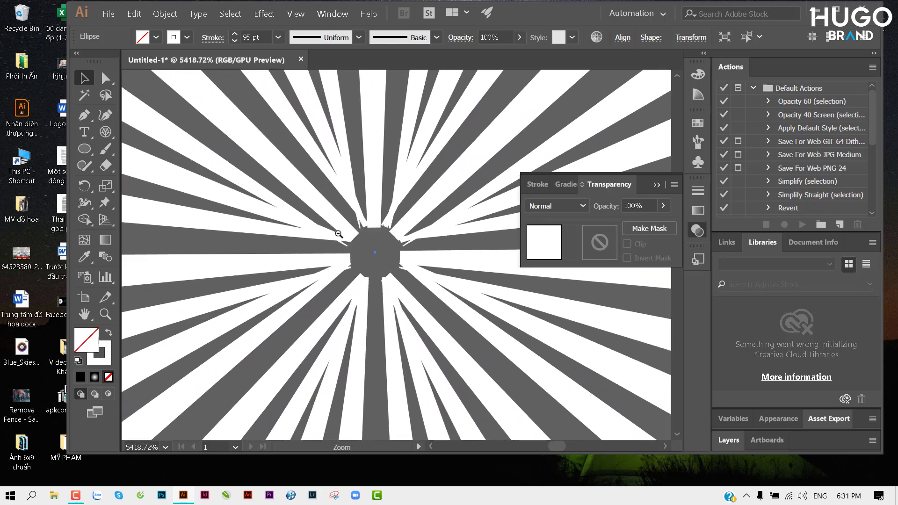
Lower the stroke weight to 85 pt to narrow the rays, then review and reselect the circle.
click(234, 41)
click(234, 41)
click(234, 41)
click(233, 41)
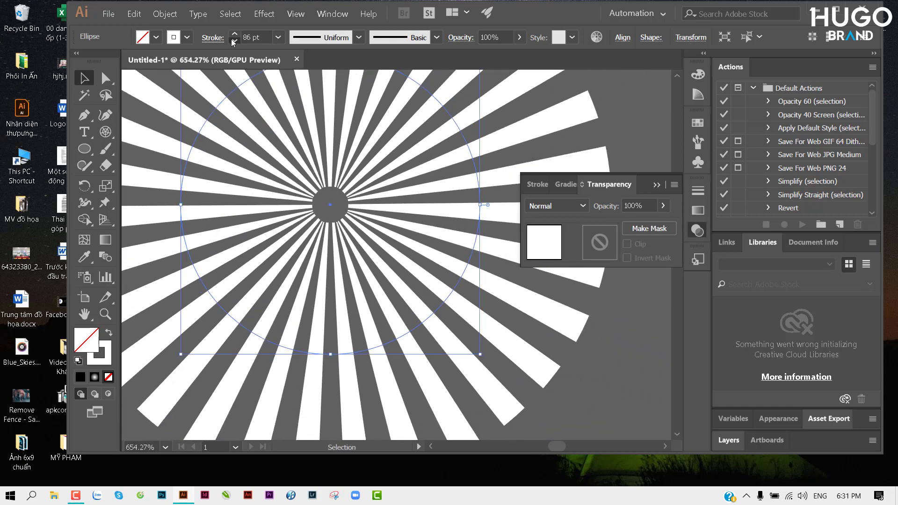
drag(324, 208, 280, 206)
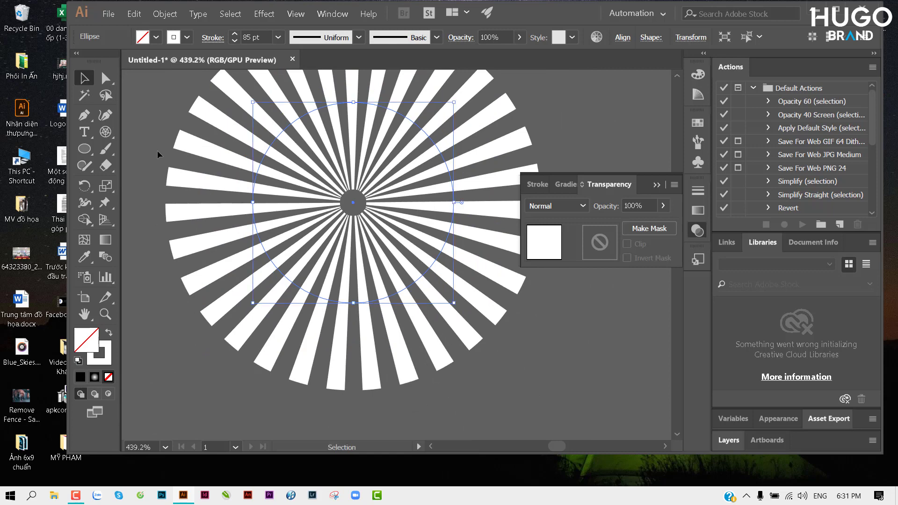
click(138, 110)
mouse_move(278, 174)
mouse_down()
mouse_move(233, 215)
mouse_move(279, 227)
mouse_up()
click(329, 241)
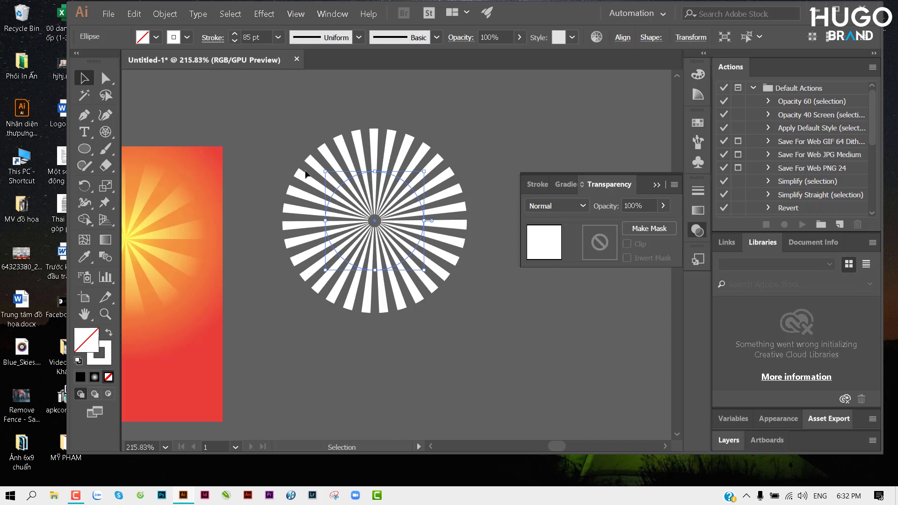
Flatten the dashed circle with Object > Flatten Transparency, keeping Preserve Alpha Transparency checked.
key(space)
drag(382, 188, 343, 175)
alt+scroll(334, 142, up, 3)
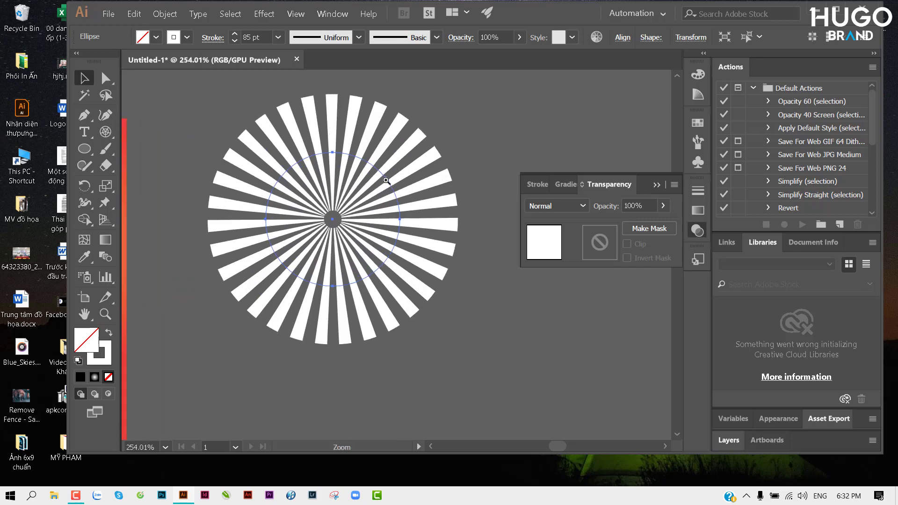
click(173, 17)
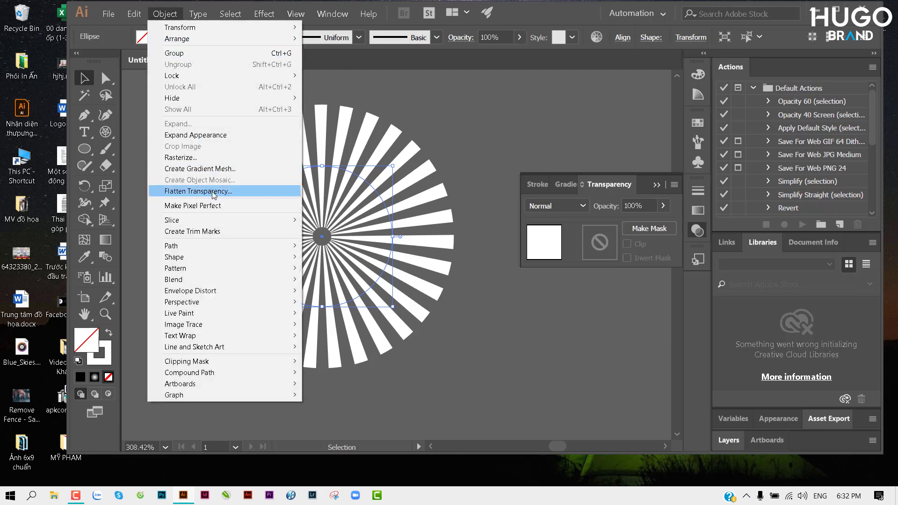
click(213, 192)
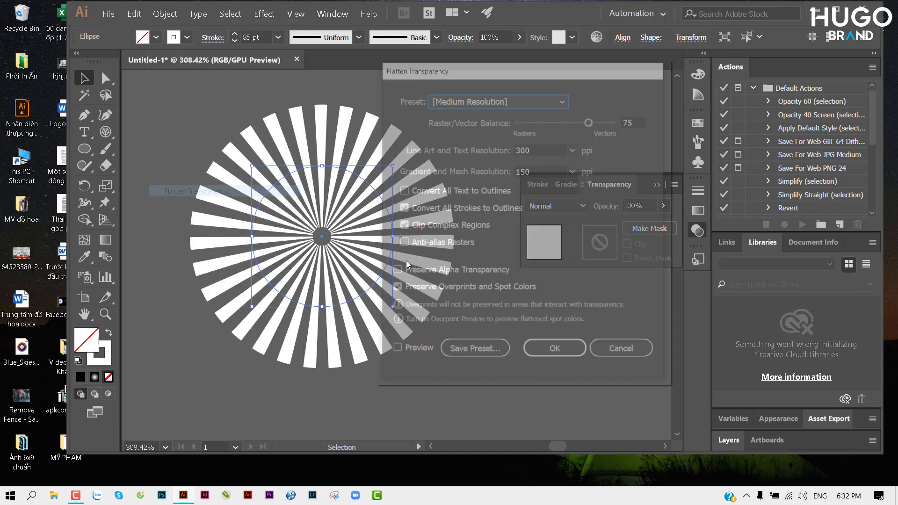
click(478, 274)
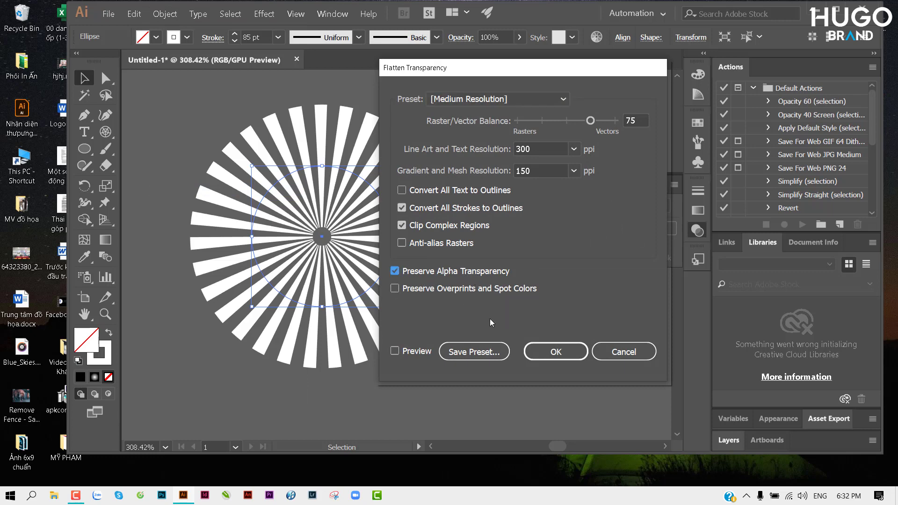
click(556, 352)
scroll(327, 150, down, 3)
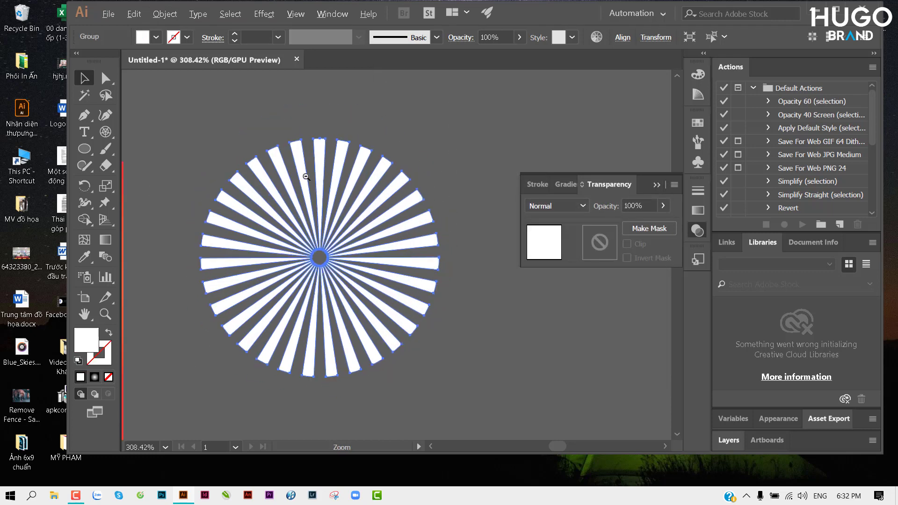
scroll(313, 161, up, 5)
scroll(313, 161, up, 2)
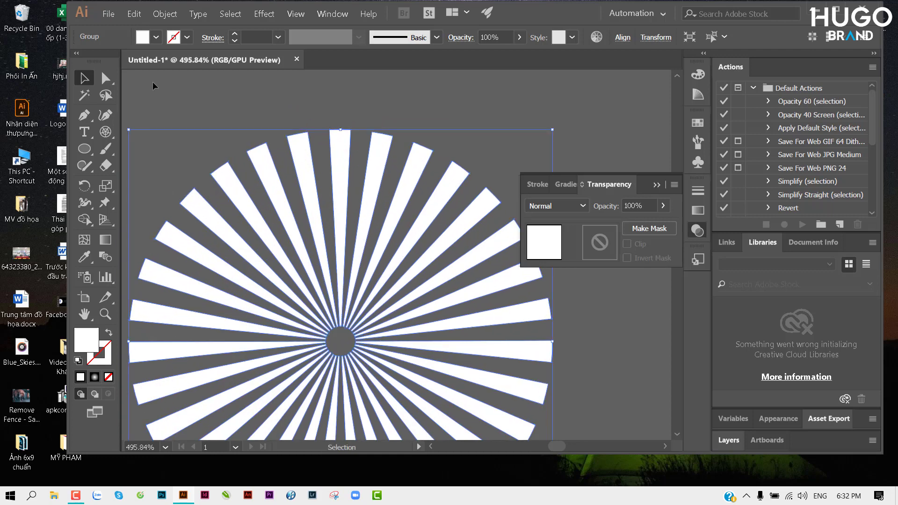
click(106, 79)
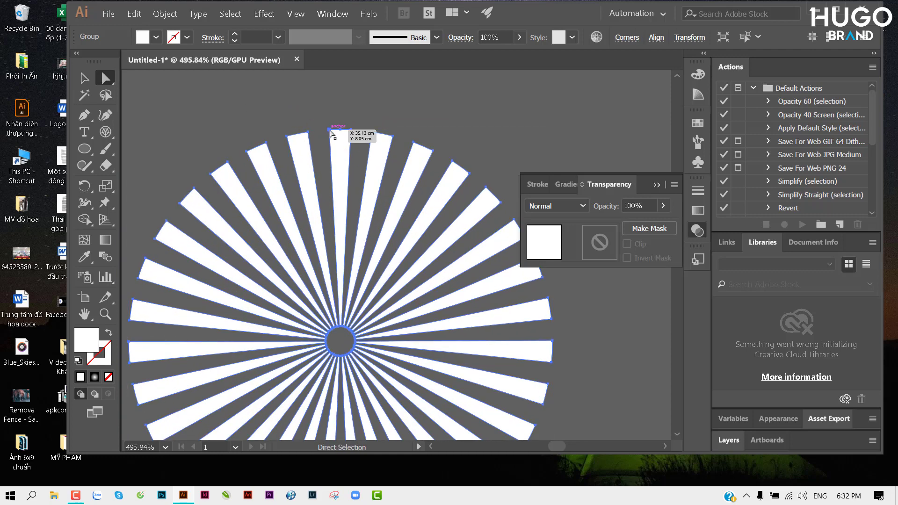
click(331, 131)
drag(331, 133, 266, 91)
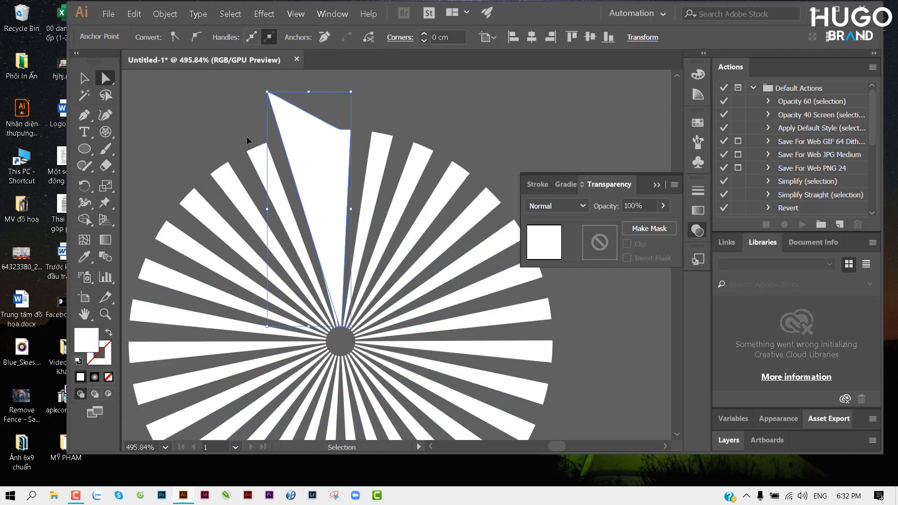
key(ctrl+z)
scroll(284, 183, down, 3)
scroll(262, 187, down, 2)
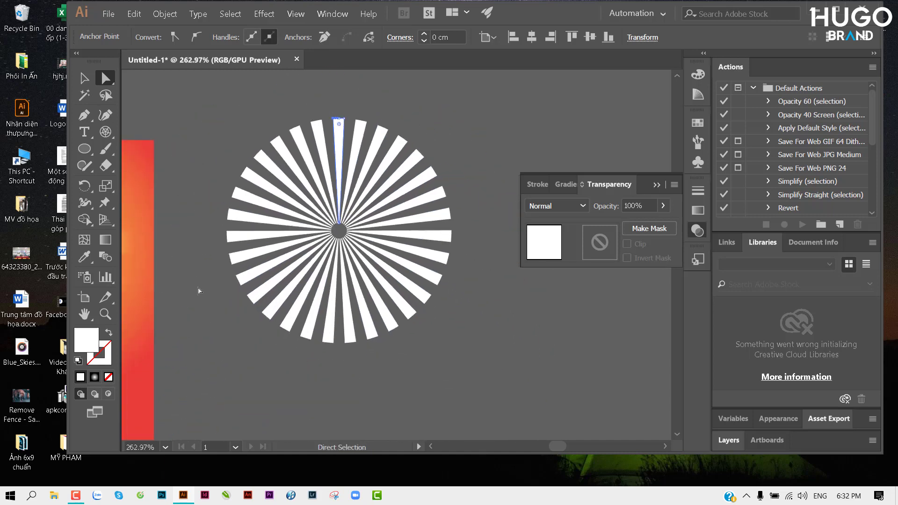
key(v)
click(217, 329)
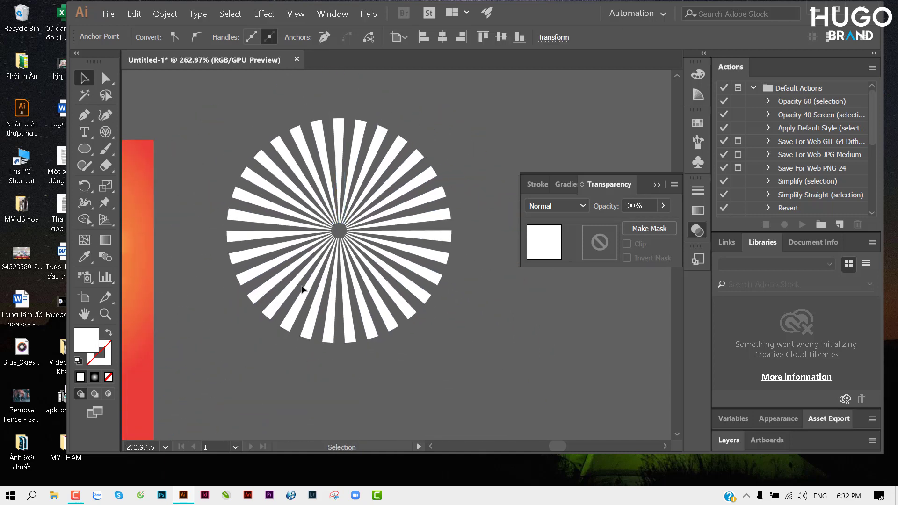
click(309, 298)
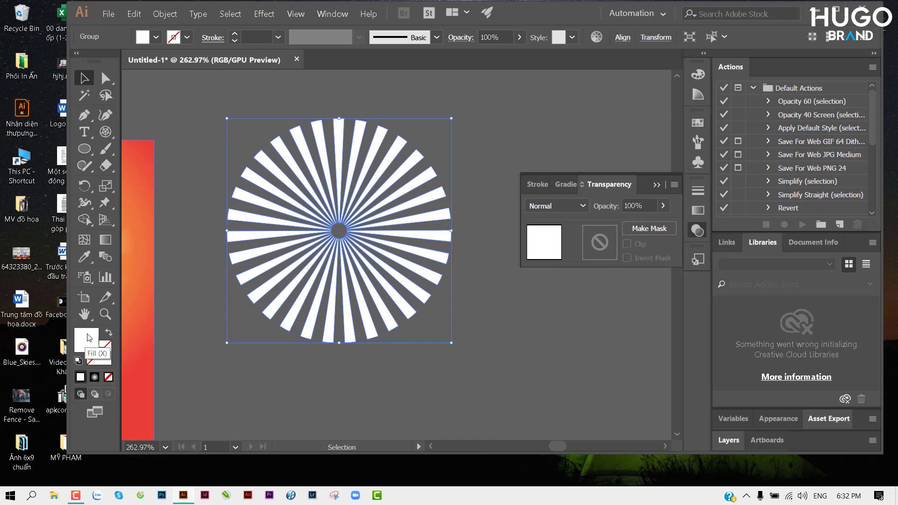
alt+scroll(281, 245, down, 3)
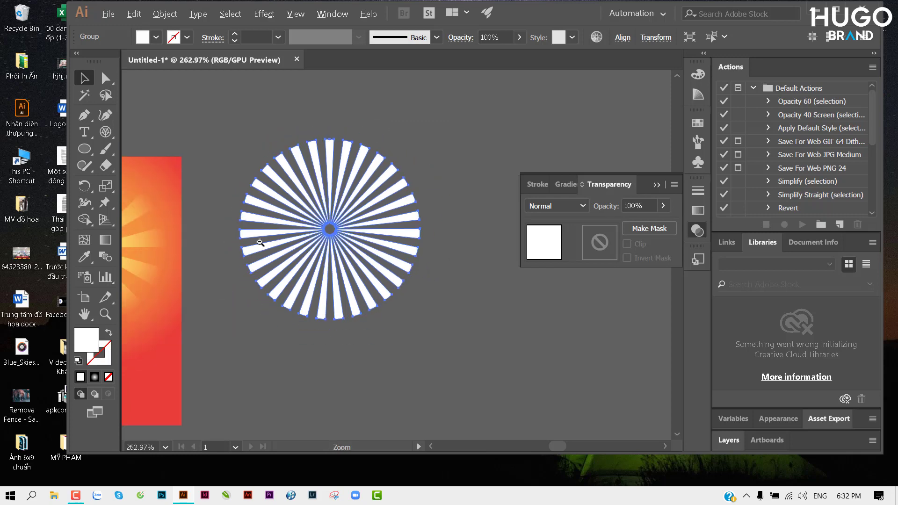
drag(280, 245, 348, 238)
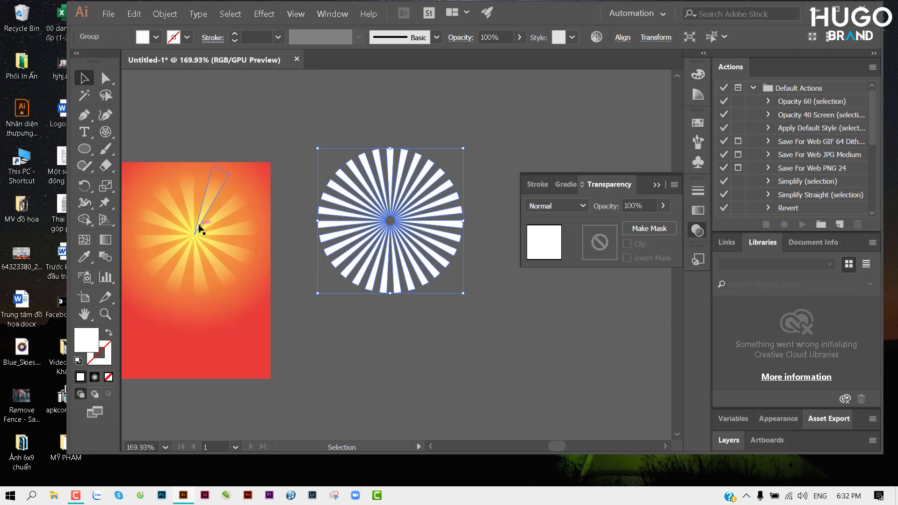
click(289, 221)
mouse_move(325, 203)
mouse_down()
mouse_move(186, 269)
mouse_move(152, 265)
mouse_up()
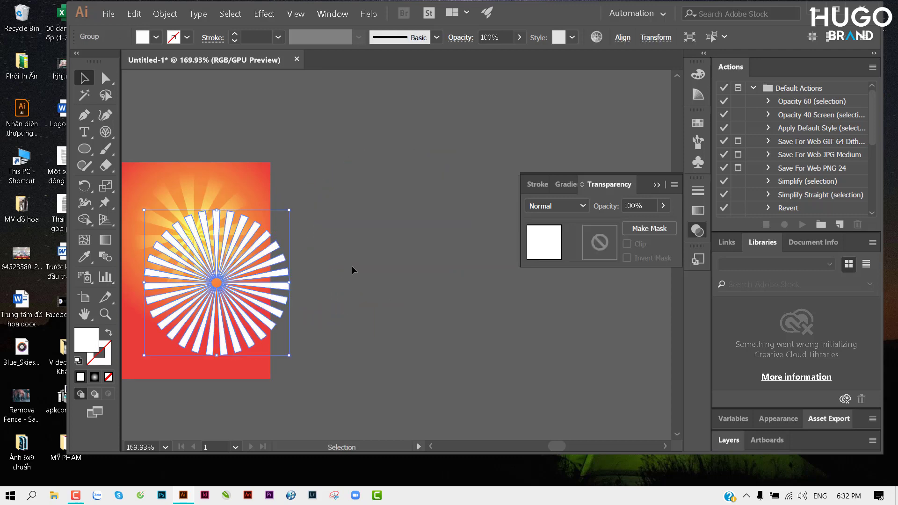
key(ctrl+z)
click(360, 332)
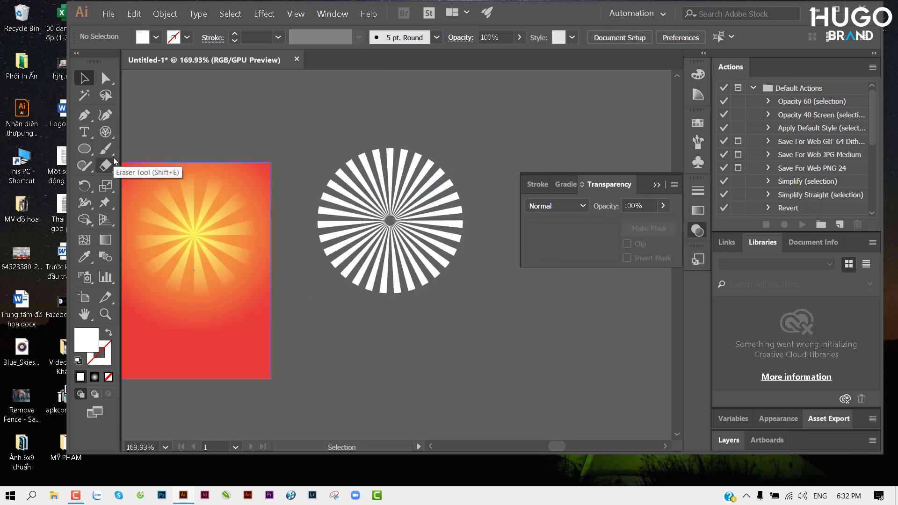
Select the Rectangle Tool and tear off the shape tools into a floating panel.
click(90, 149)
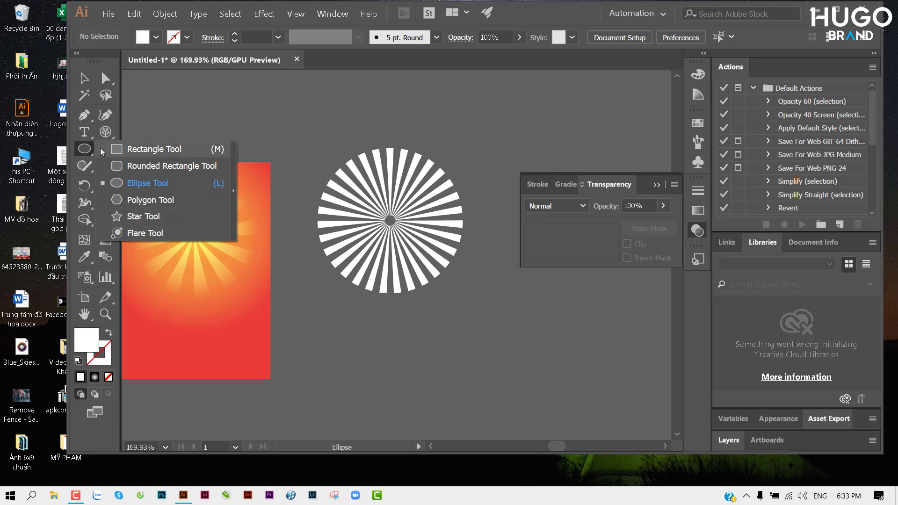
click(121, 149)
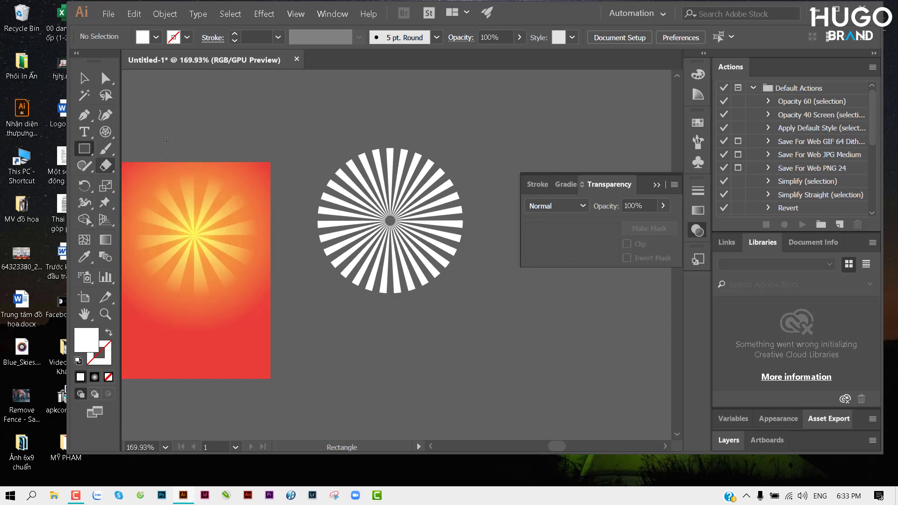
click(88, 149)
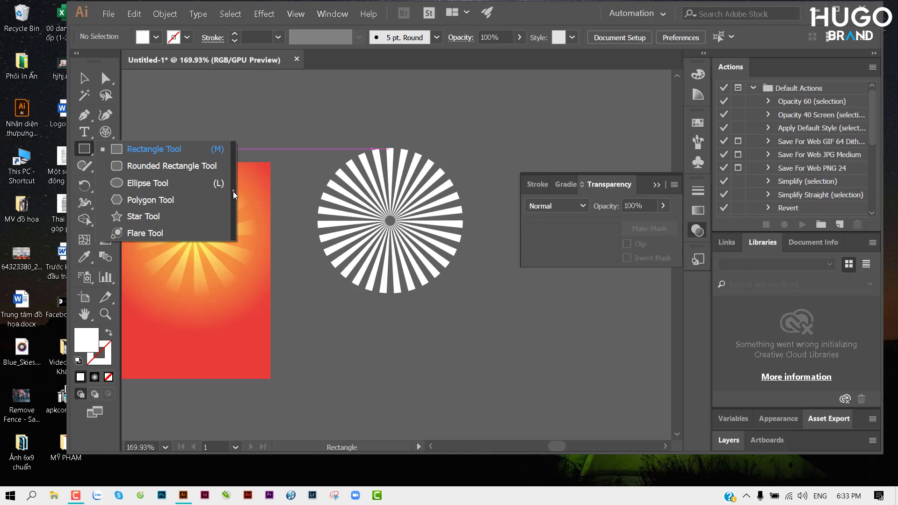
drag(233, 191, 114, 112)
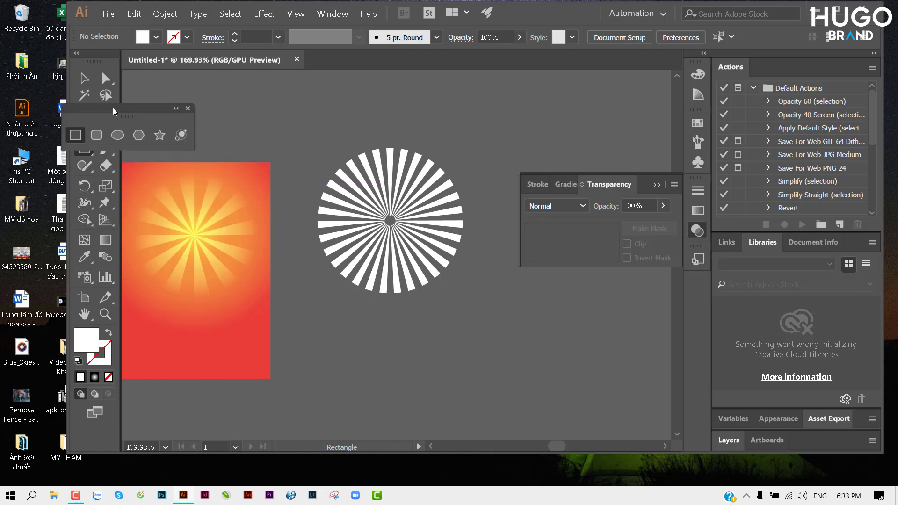
drag(191, 114, 295, 114)
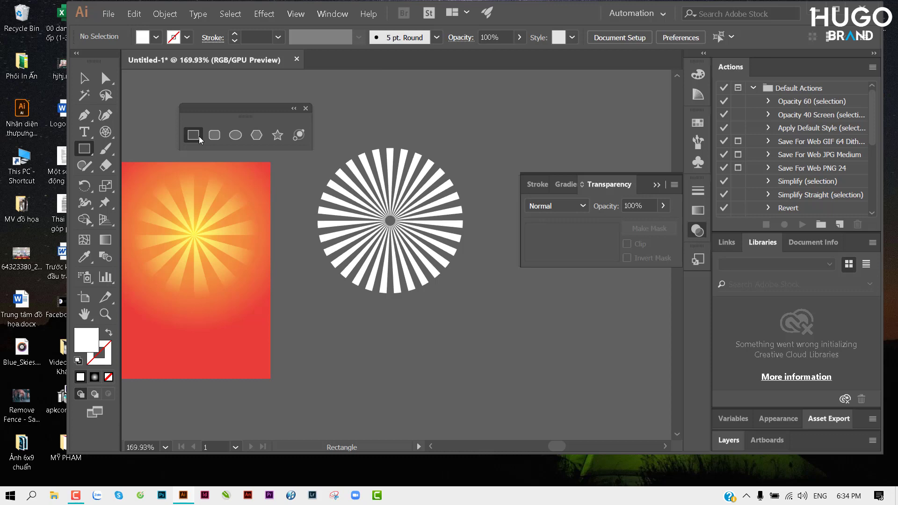
Delete the white starburst and pan the canvas to the pinwheels.
key(v)
click(351, 211)
key(Delete)
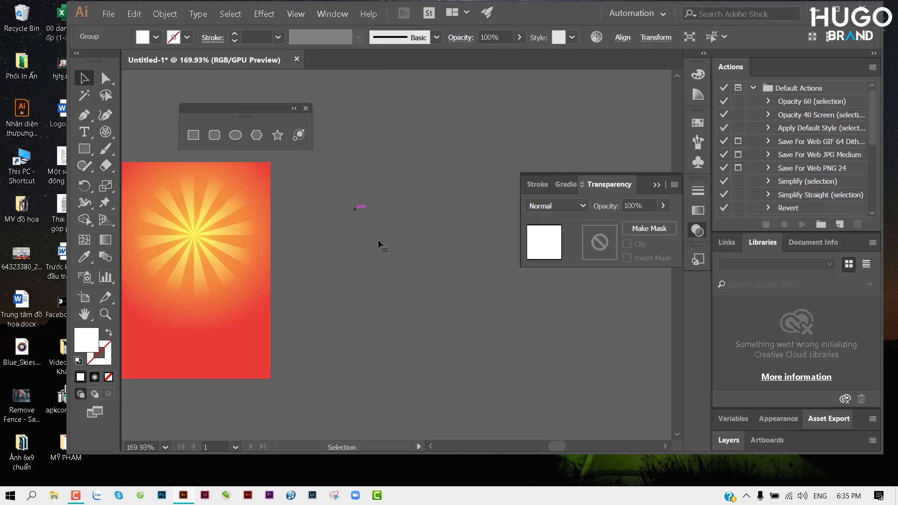
scroll(423, 243, left, 3)
scroll(331, 231, left, 5)
scroll(307, 210, left, 5)
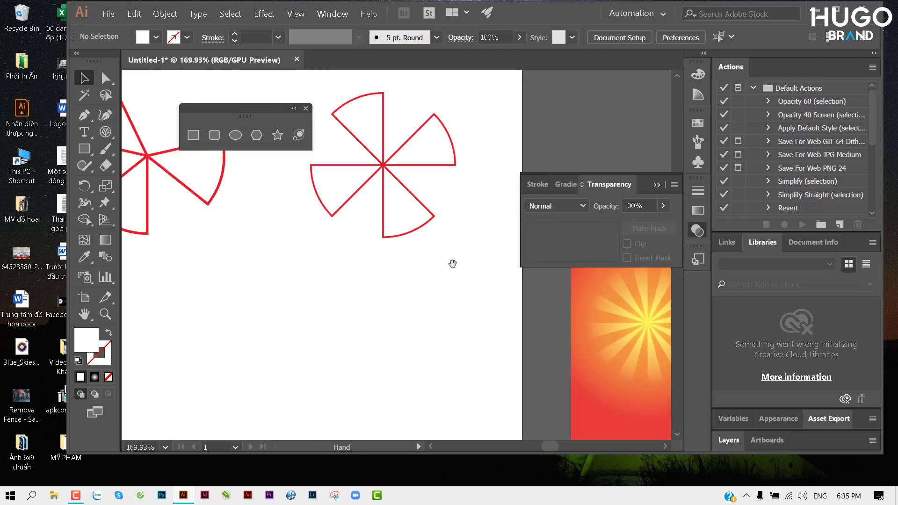
scroll(453, 262, left, 2)
Delete the pinwheel blades, then all remaining shapes on the artboard.
drag(236, 237, 376, 179)
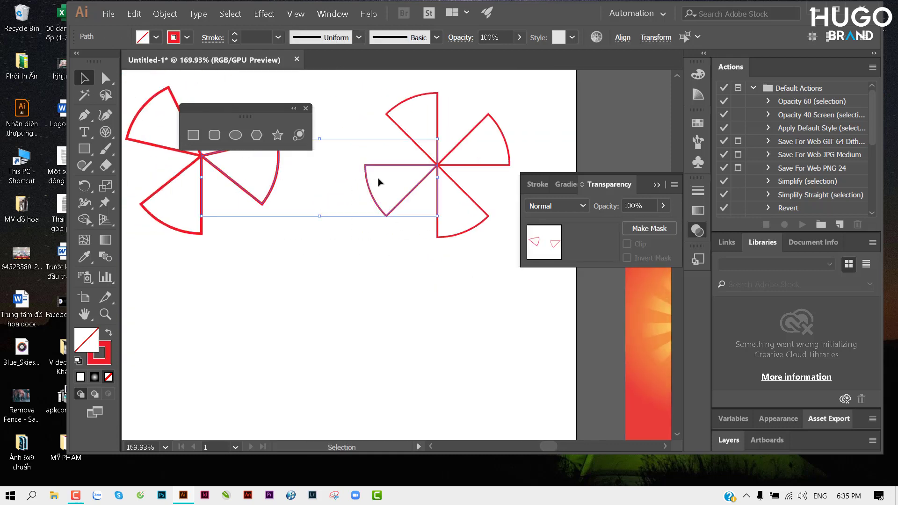
key(Delete)
key(ctrl+a)
key(Delete)
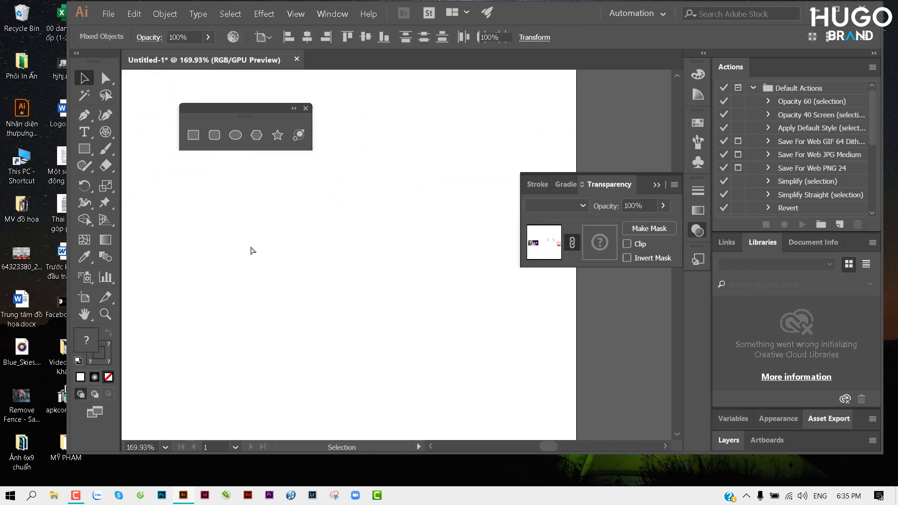
Bring the empty artboard into view and tidy the shapes and transparency panels.
drag(240, 215, 349, 276)
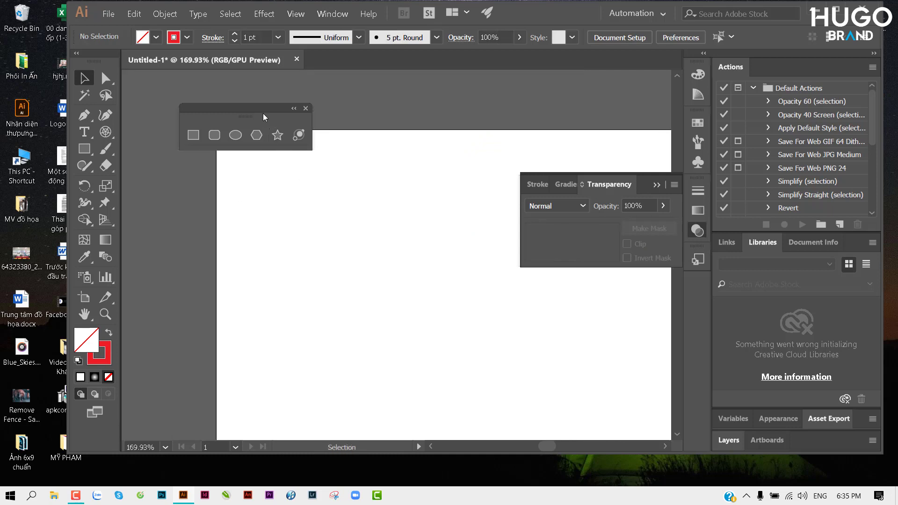
drag(260, 110, 209, 86)
click(656, 185)
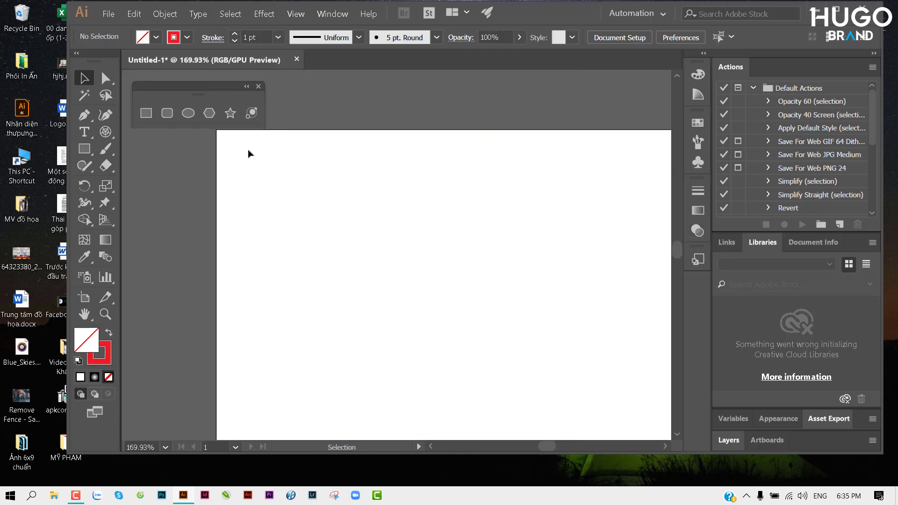
Draw a 9 cm wide by 5.5 cm tall rectangle with the Rectangle tool.
click(145, 113)
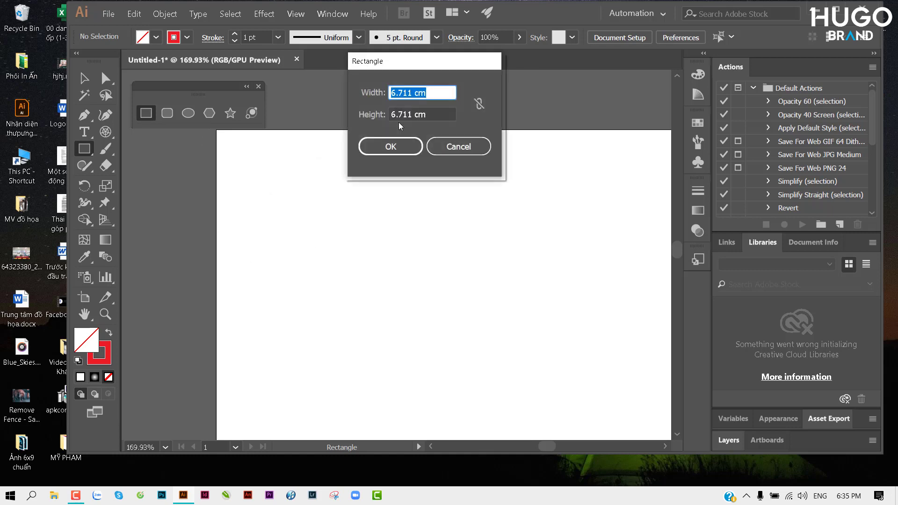
drag(405, 69, 430, 110)
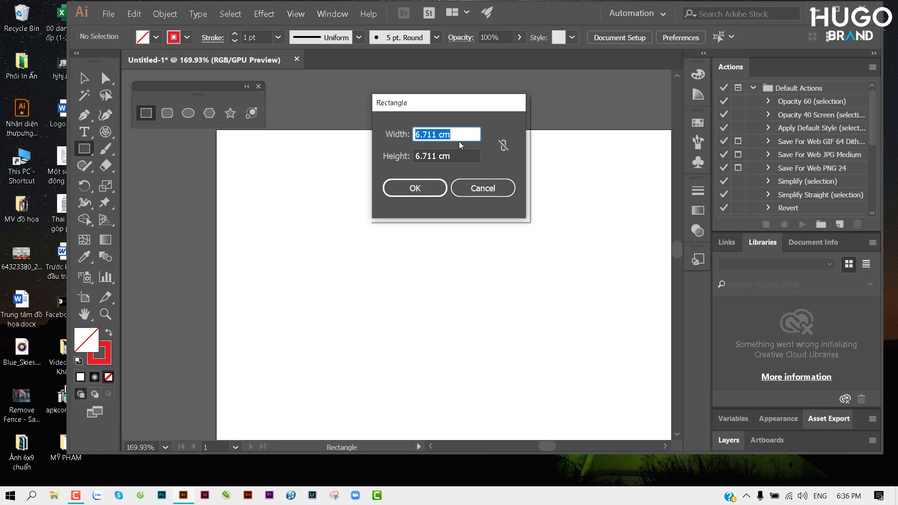
text(9)
key(Tab)
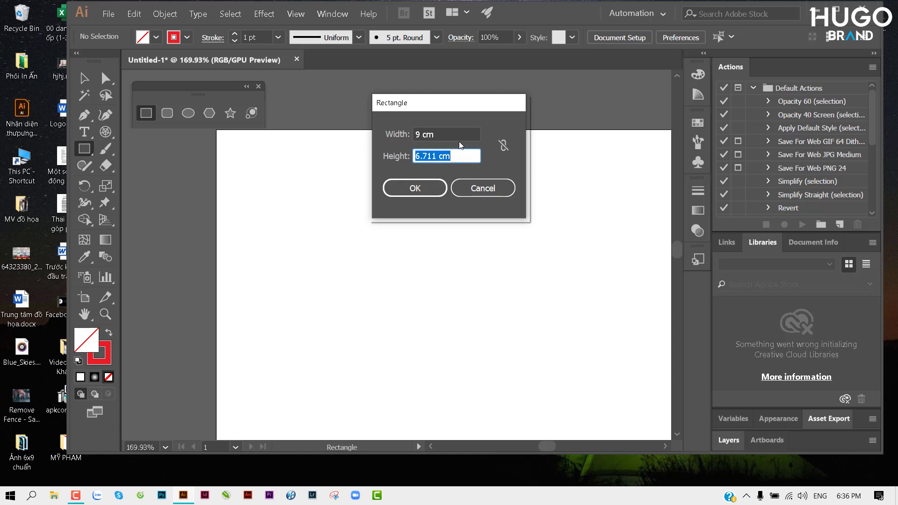
text(5.5)
click(427, 187)
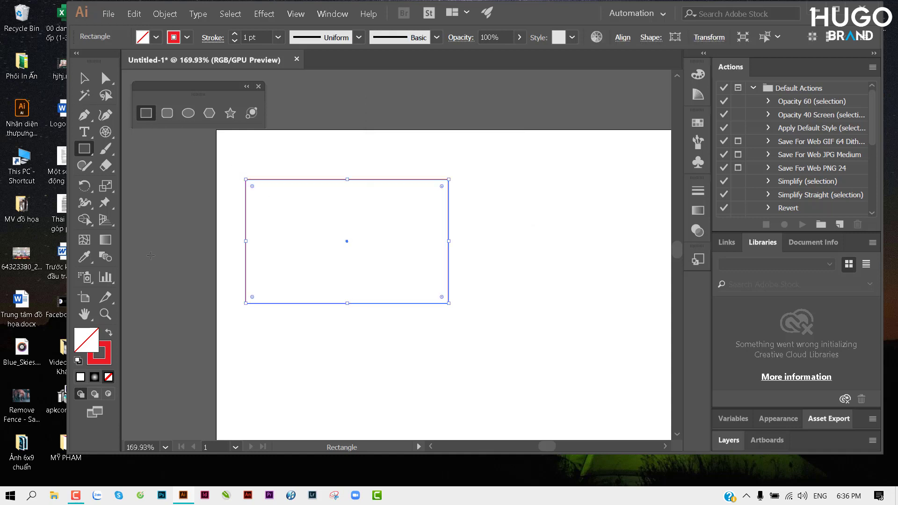
Fill the rectangle black and move it toward the artboard's top-left.
key(d)
key(shift+x)
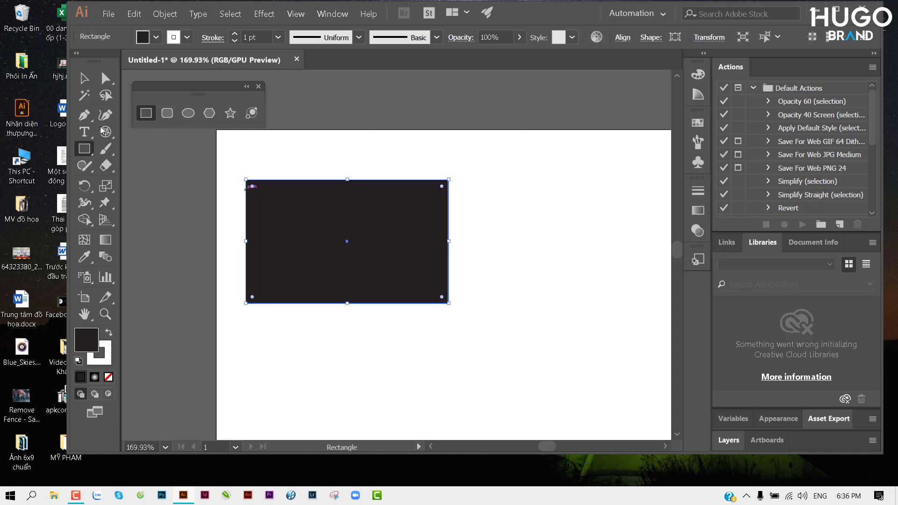
click(84, 78)
drag(304, 218, 288, 185)
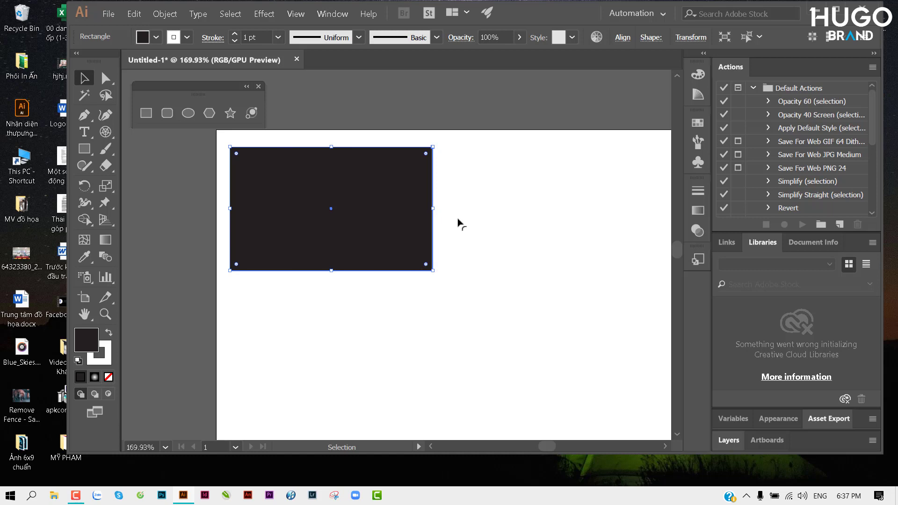
Draw a second rectangle to the right of the black one.
click(494, 220)
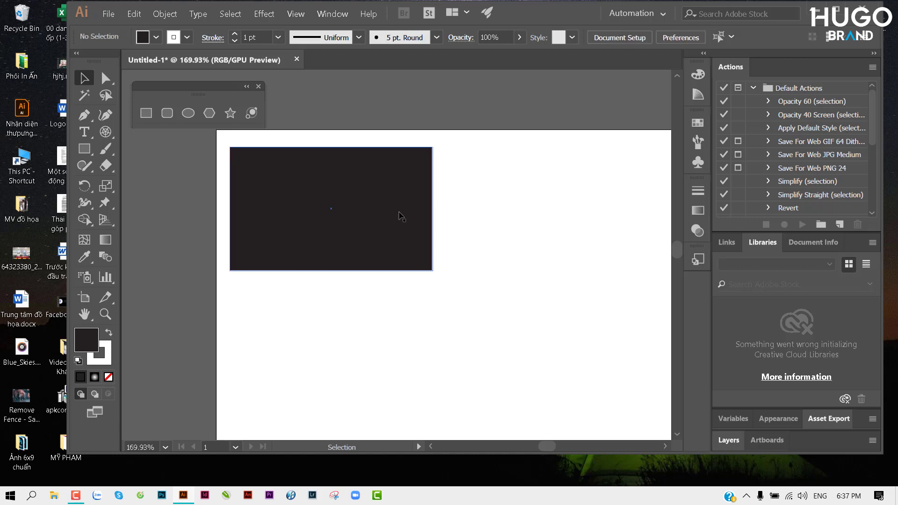
click(364, 220)
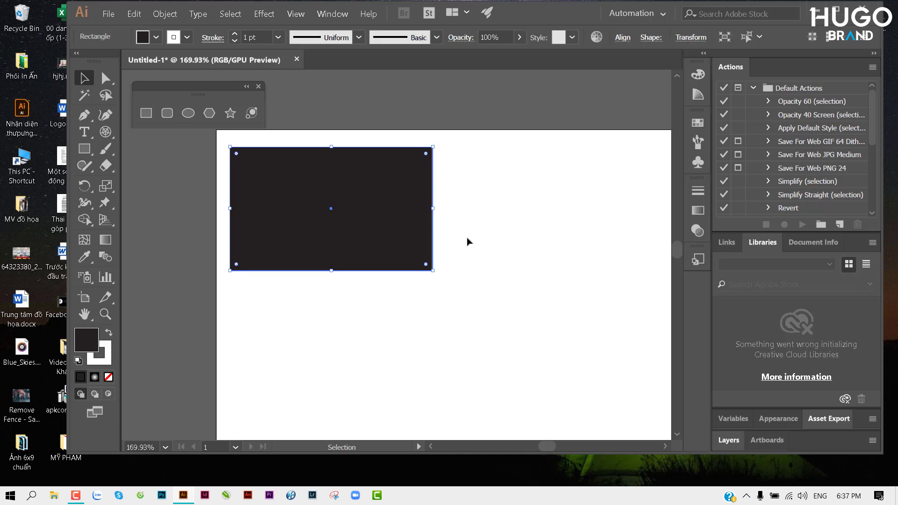
click(93, 148)
drag(453, 148, 612, 276)
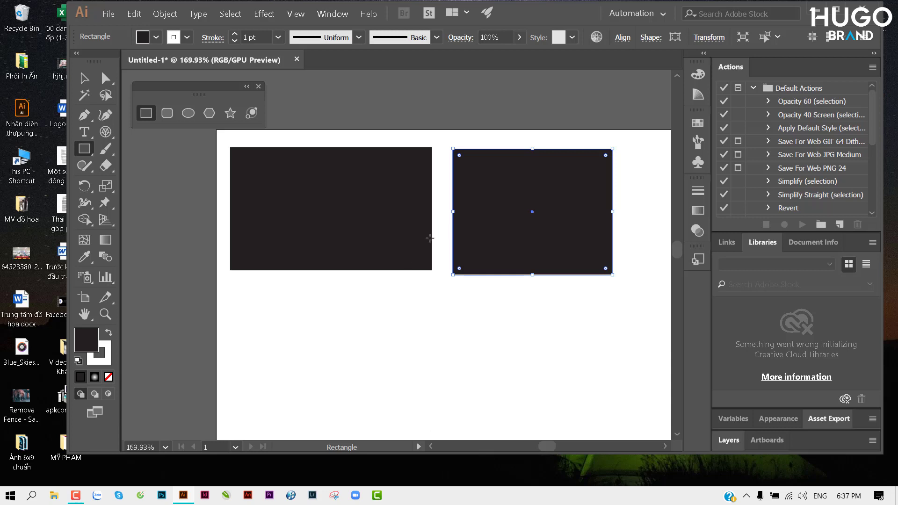
Show the Transform panel's size and position settings beside the rectangles.
drag(494, 241, 418, 233)
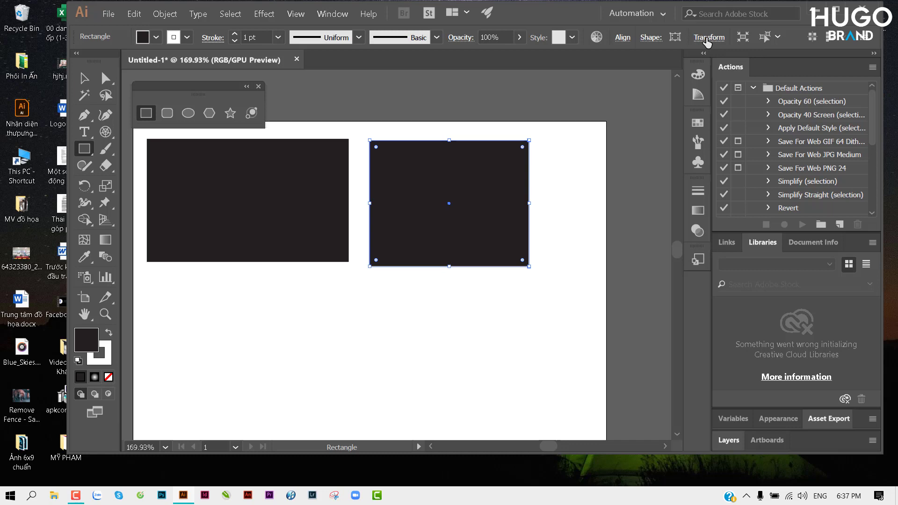
key(shift+F7)
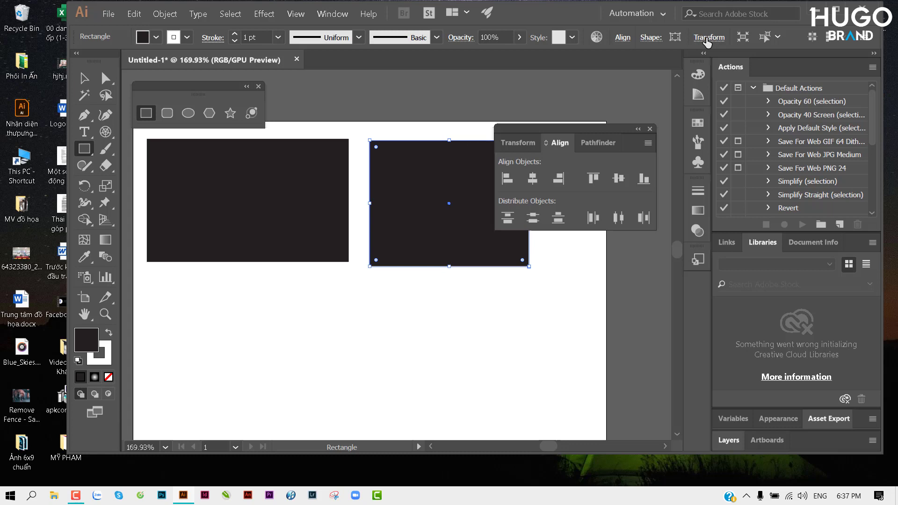
click(585, 144)
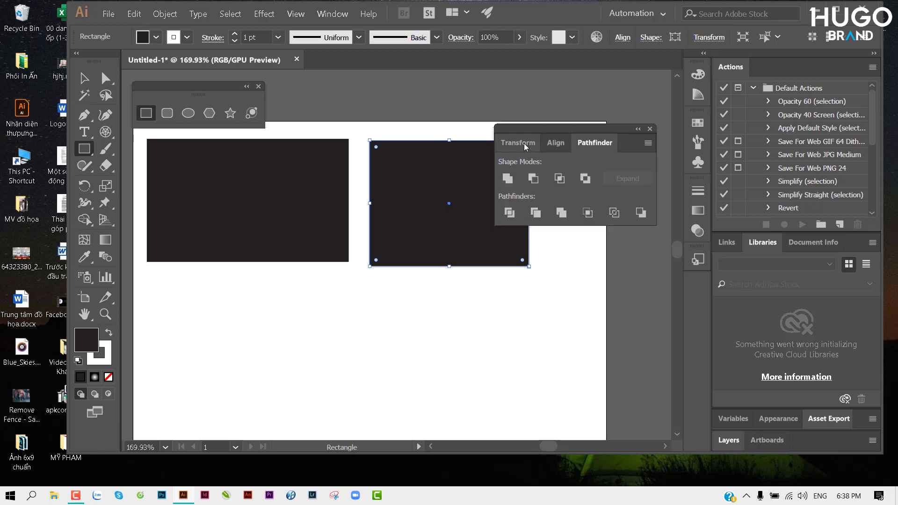
click(522, 142)
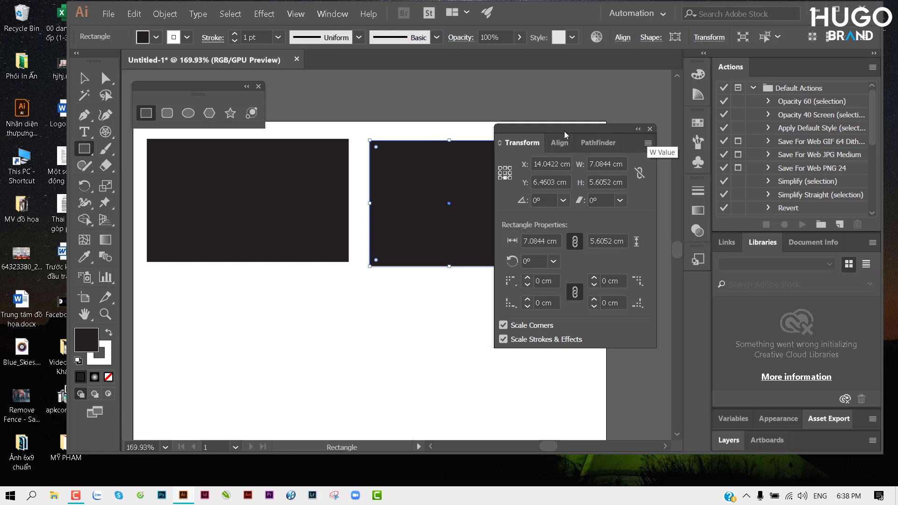
drag(564, 131, 621, 123)
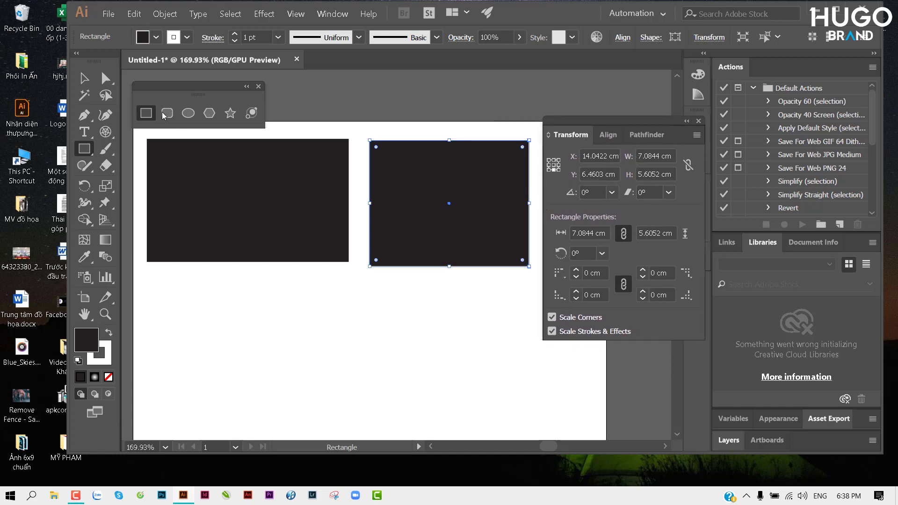
Compare both rectangles' sizes, finding the right one at 7.0844 × 5.6052 cm.
click(84, 78)
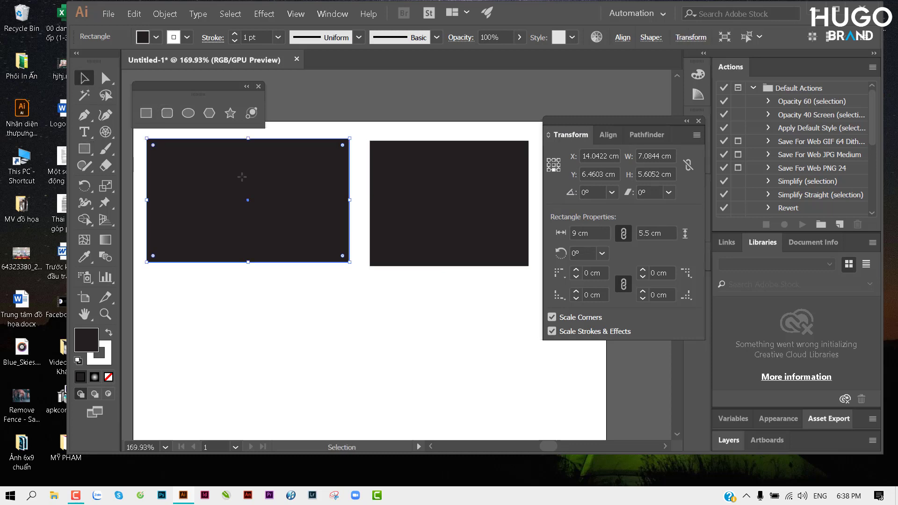
click(243, 183)
click(661, 157)
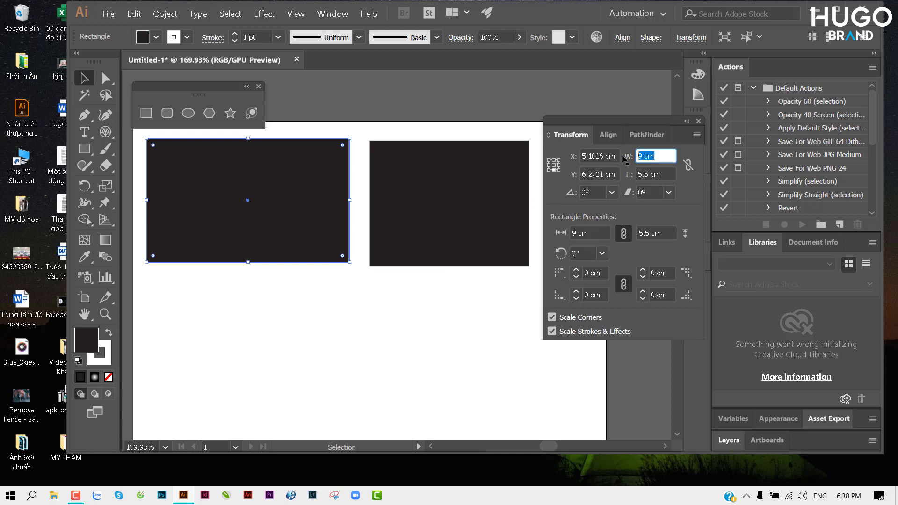
click(637, 176)
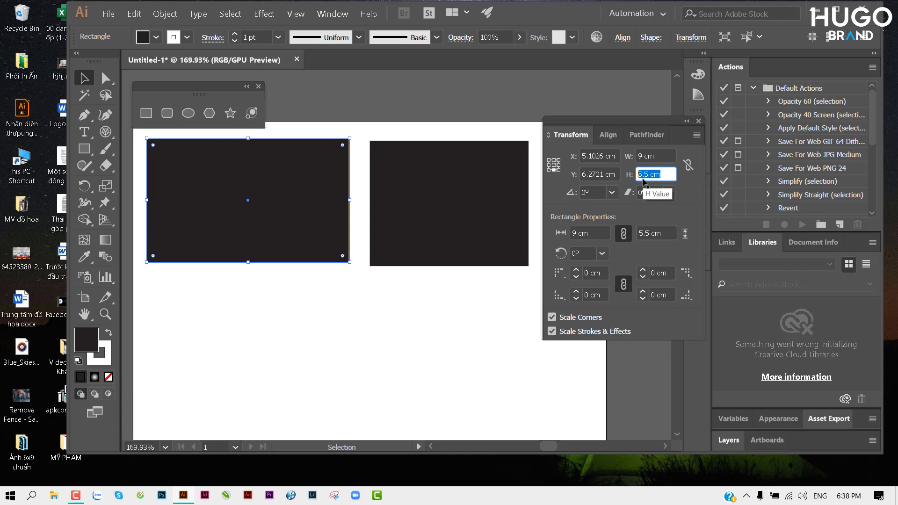
click(411, 193)
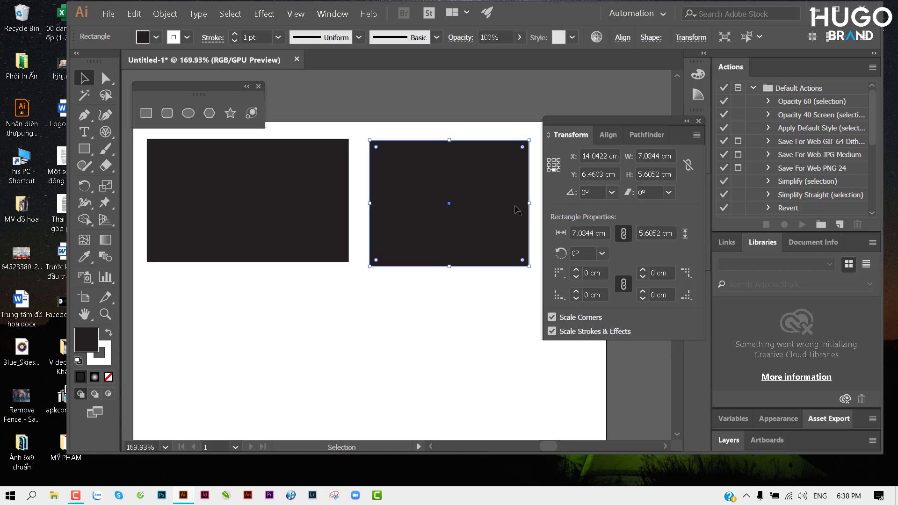
Try setting the second rectangle's width to 5 cm with proportions locked.
double_click(666, 156)
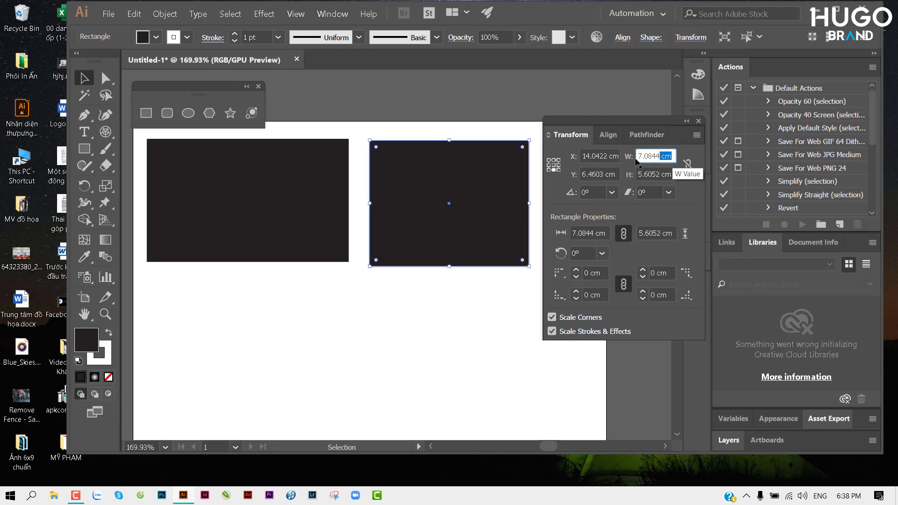
click(635, 160)
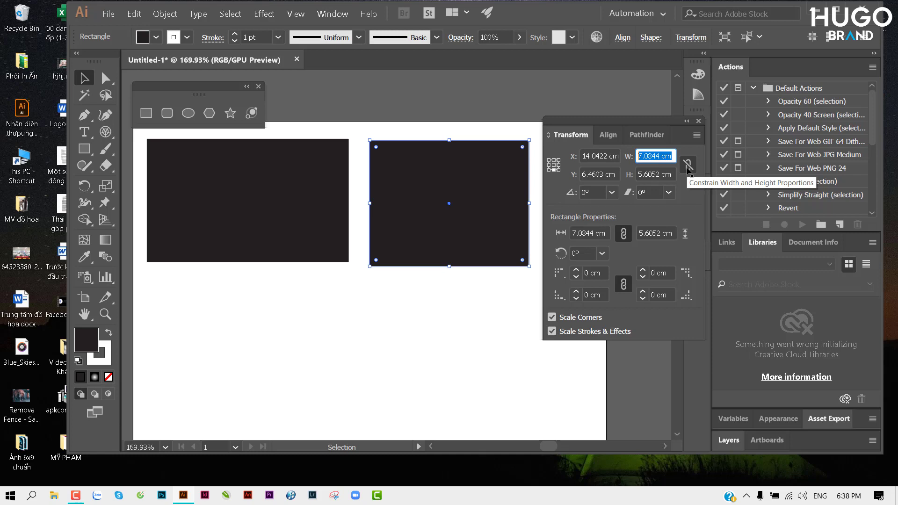
click(687, 165)
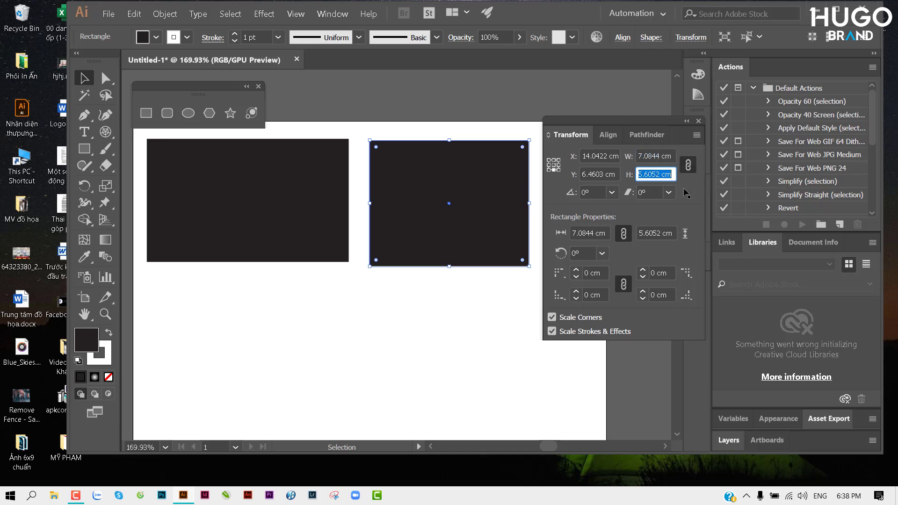
click(671, 159)
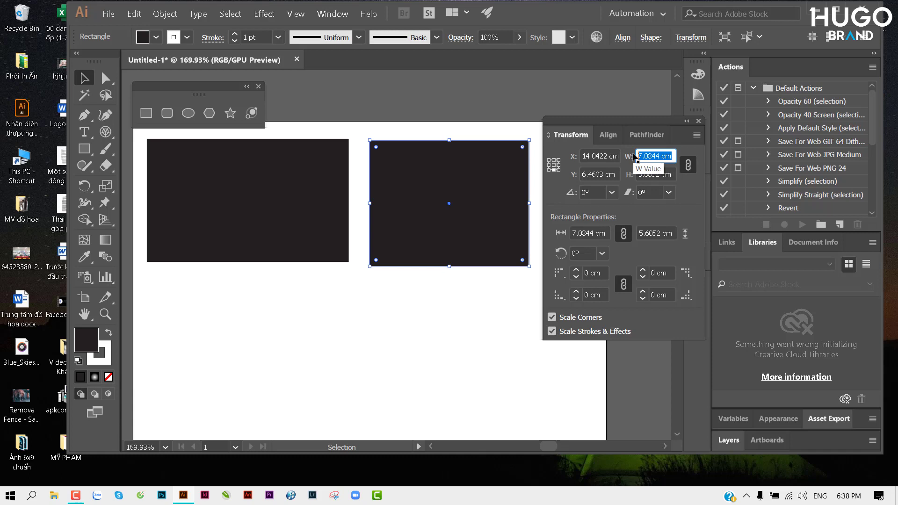
text(5)
key(Tab)
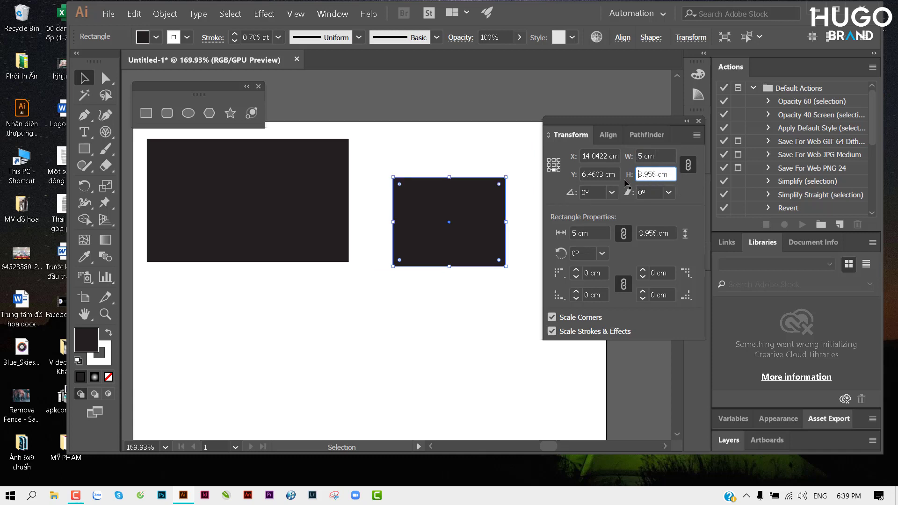
Unlink proportions and resize the second rectangle to 9 cm by 5 cm.
click(686, 165)
click(657, 156)
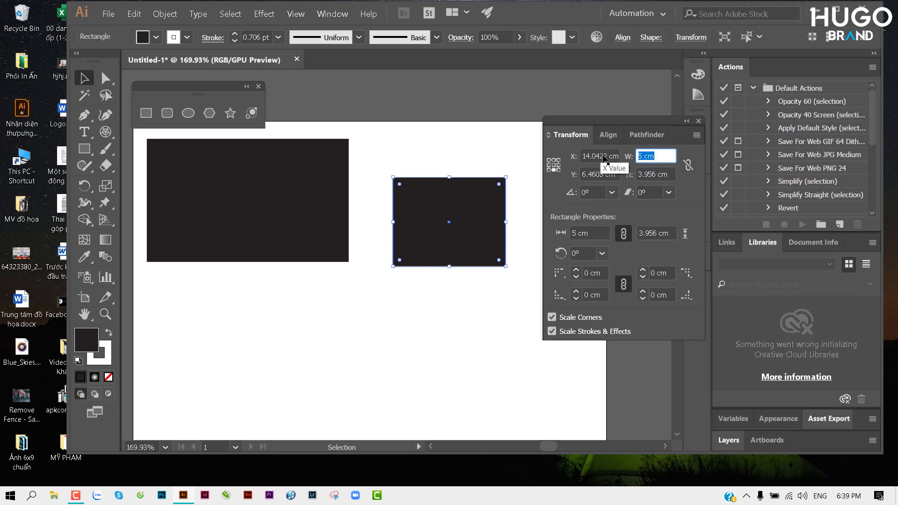
text(9)
key(Tab)
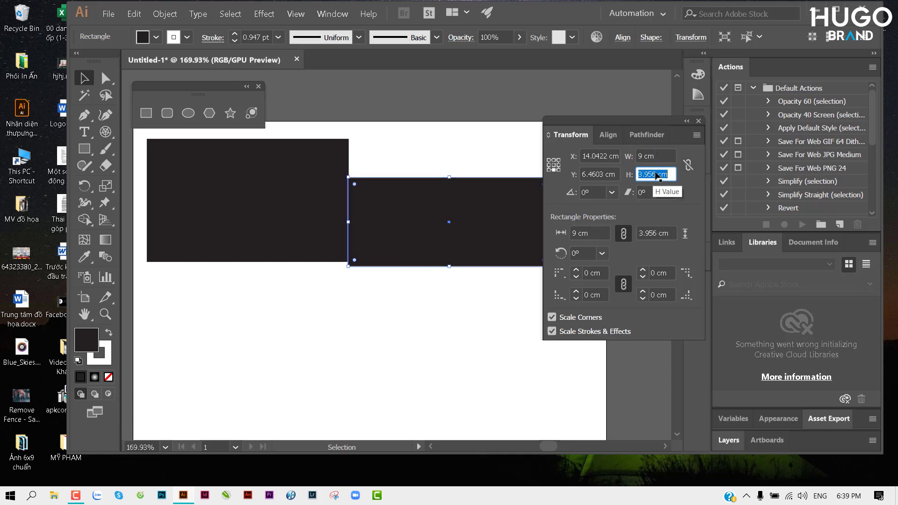
text(5)
key(Return)
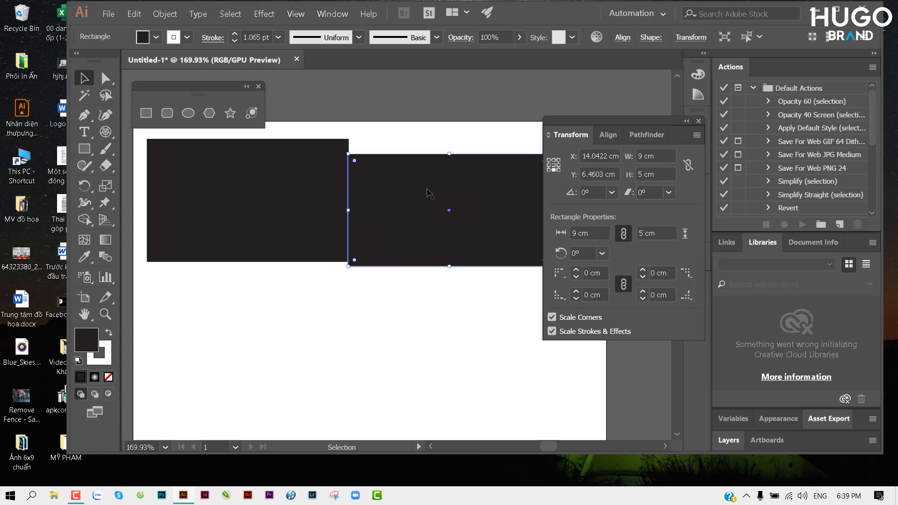
Drag the 9 × 5 cm rectangle down beneath the first rectangle.
drag(413, 185, 224, 306)
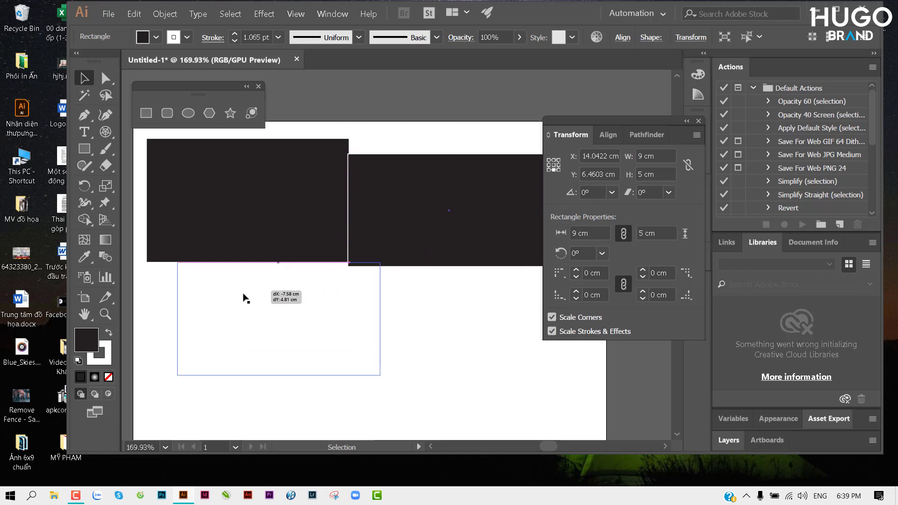
scroll(374, 248, down, 3)
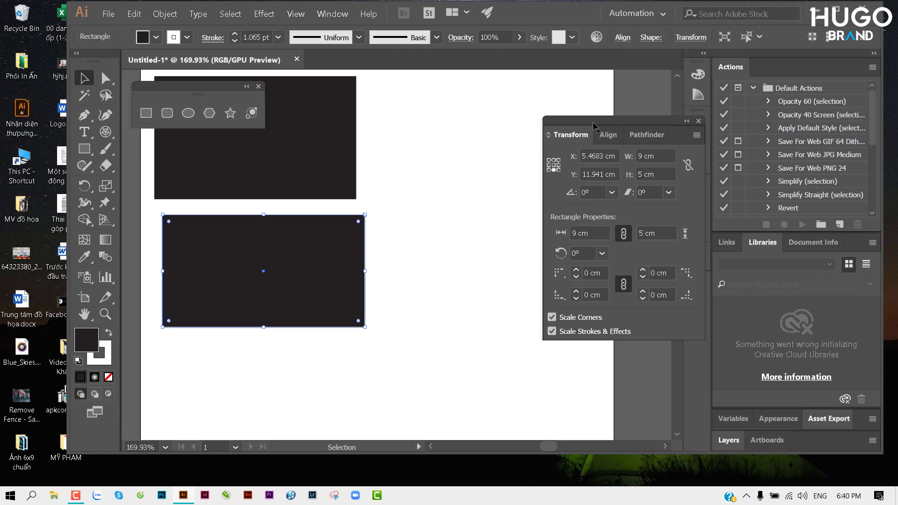
Add 0.2 cm to the lower rectangle's width and height, making it 9.2 × 5.2 cm.
drag(577, 118, 513, 105)
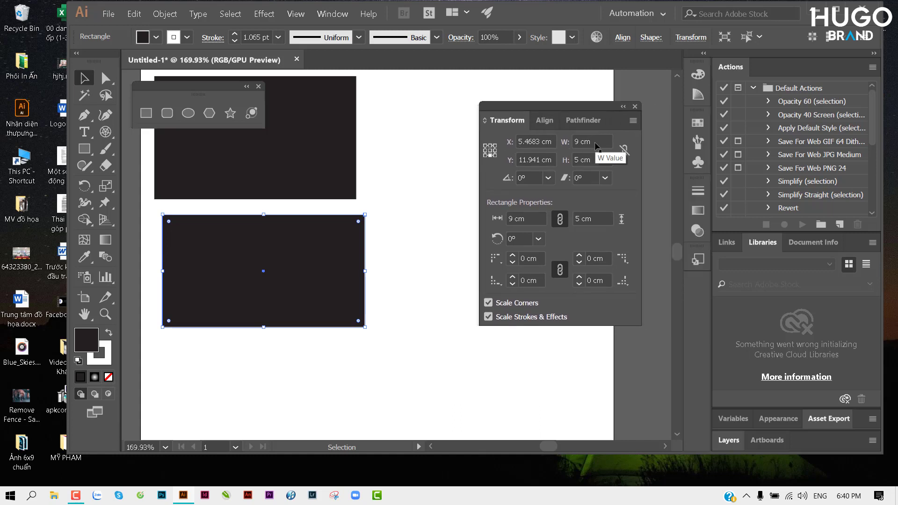
click(595, 144)
key(Tab)
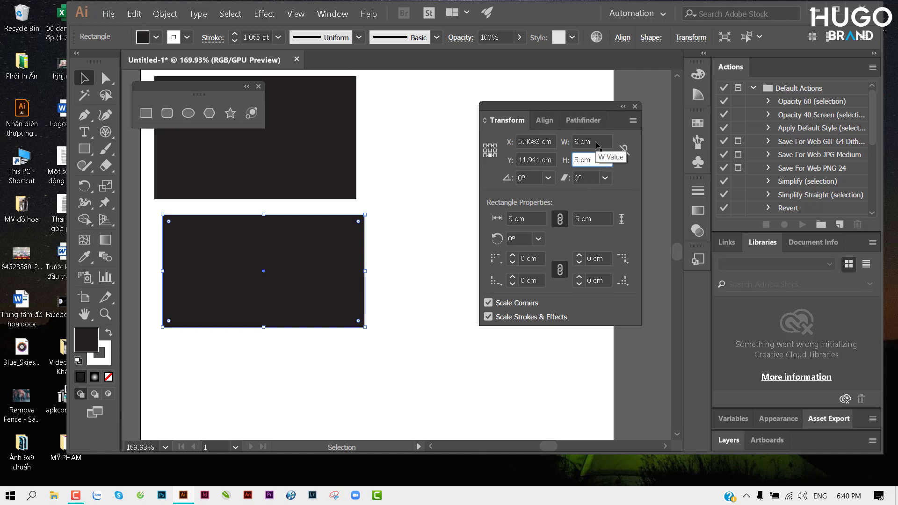
click(597, 145)
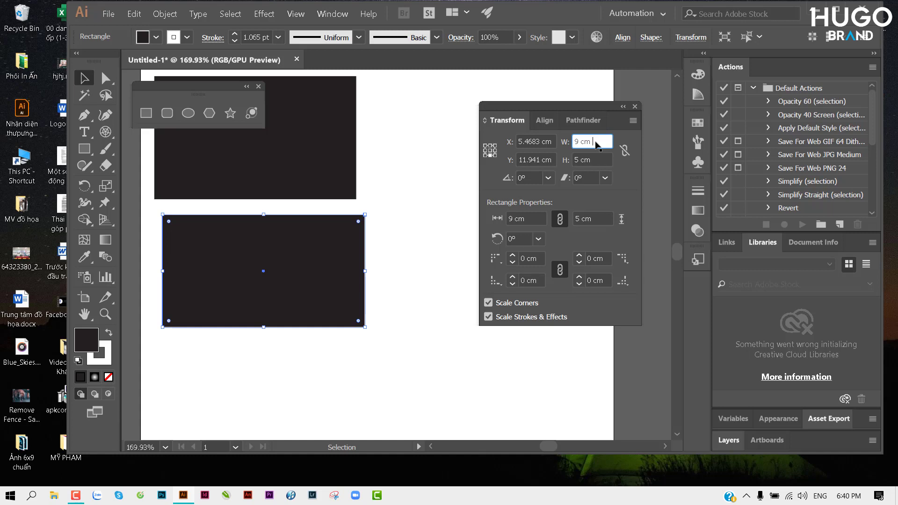
text( +)
text( 0)
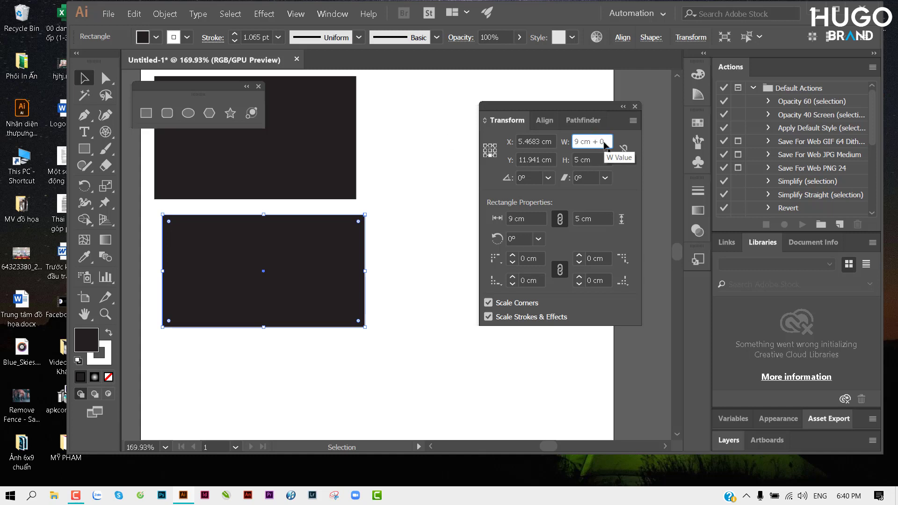
text(.2)
key(Return)
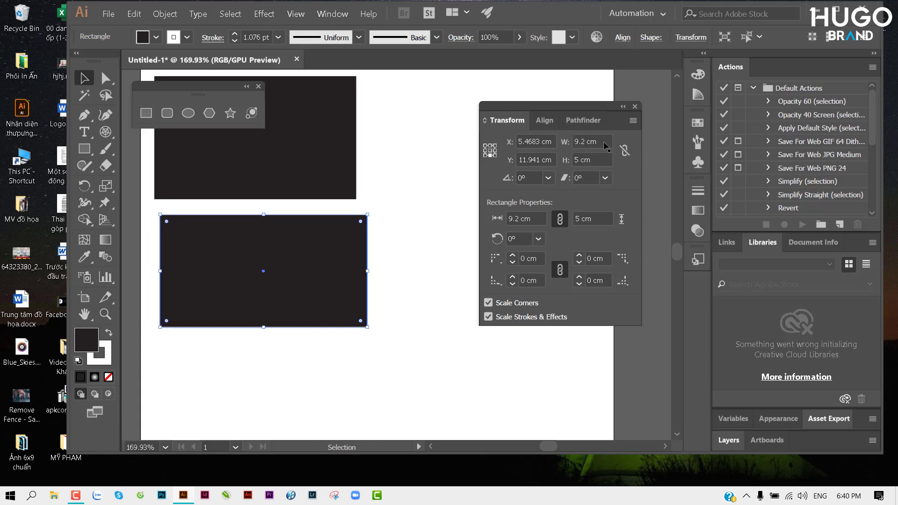
drag(605, 146, 577, 146)
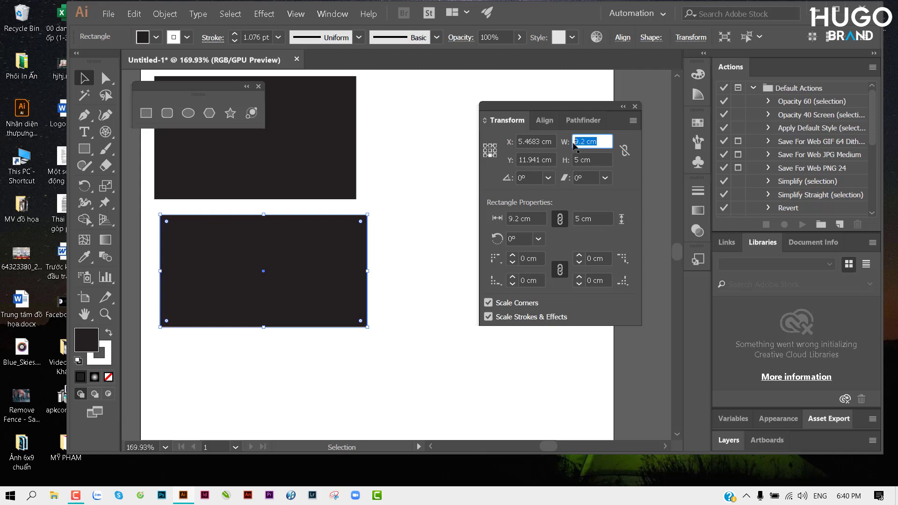
click(601, 160)
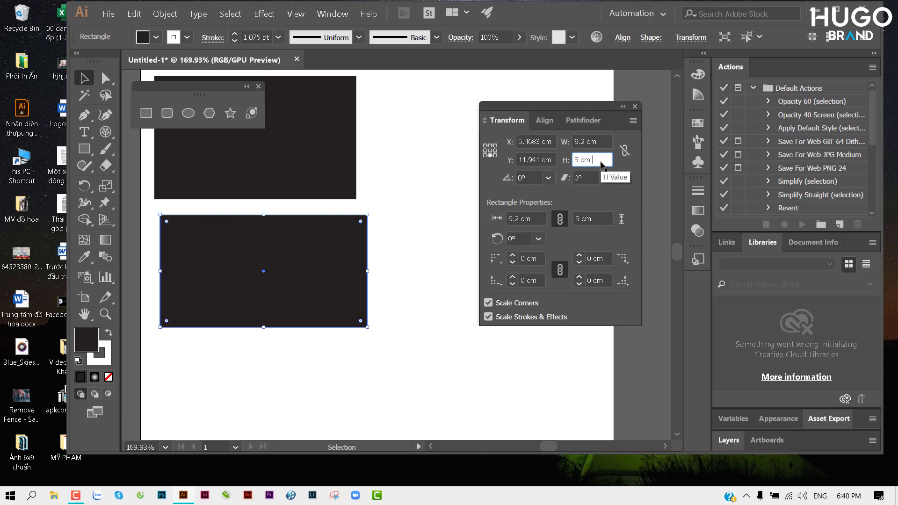
text(+ 0)
text(.2)
key(Return)
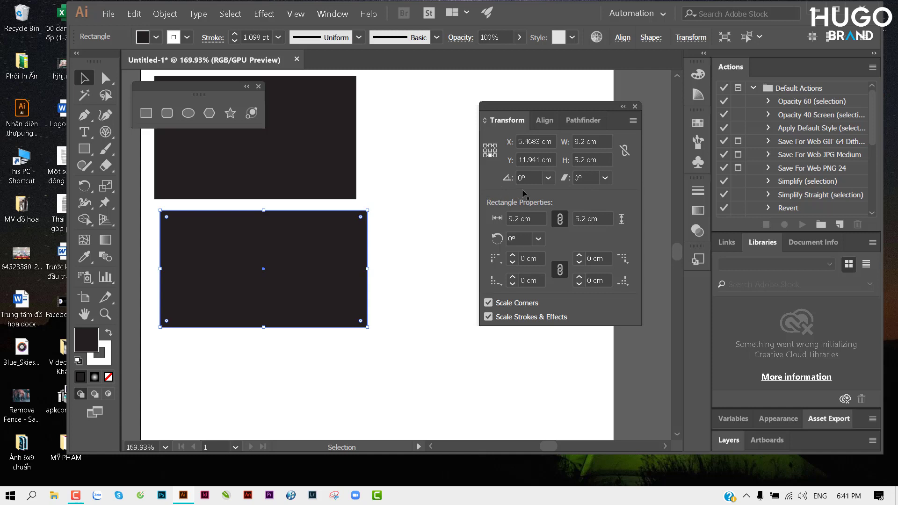
Try 60° and 30° rotation presets, reset to 0°, and nudge the rectangle up-left.
click(548, 178)
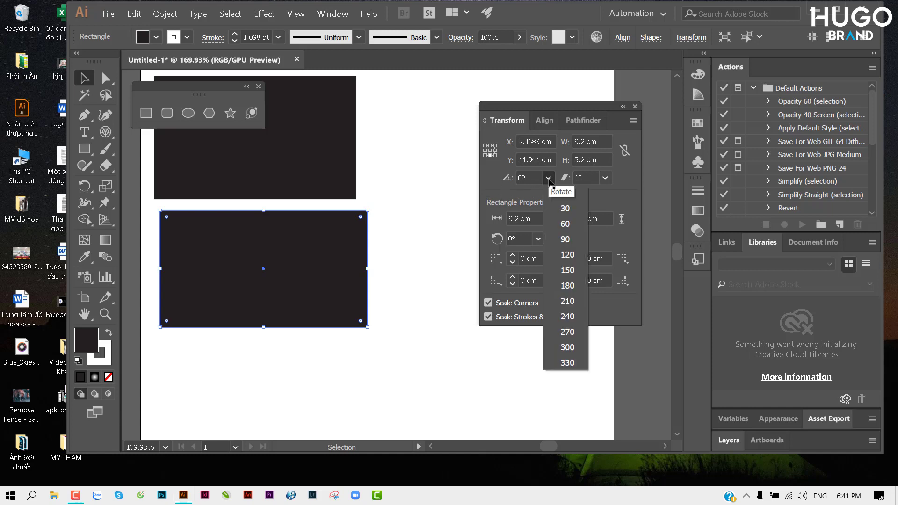
click(565, 223)
click(548, 178)
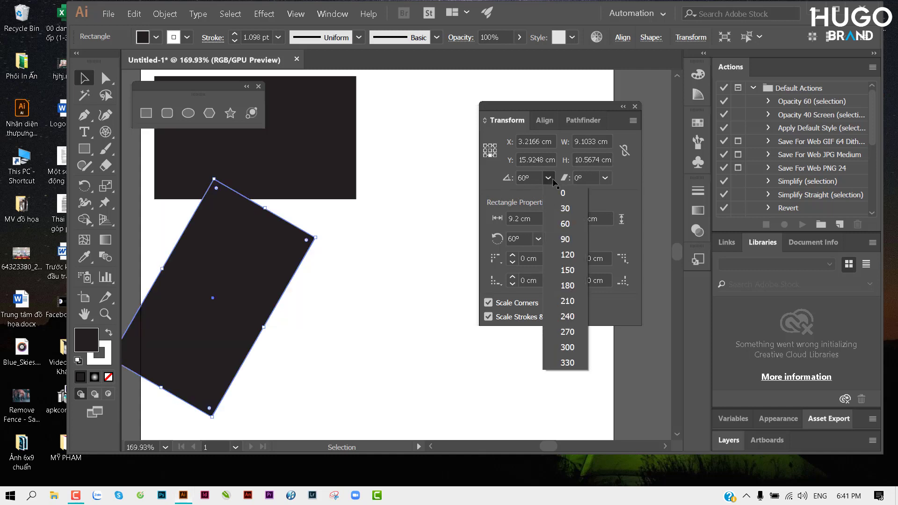
click(565, 208)
click(547, 177)
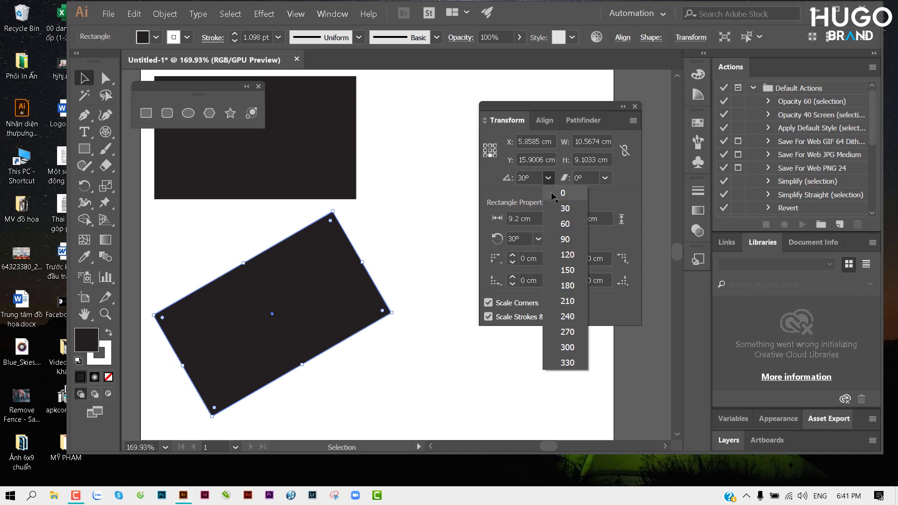
click(561, 193)
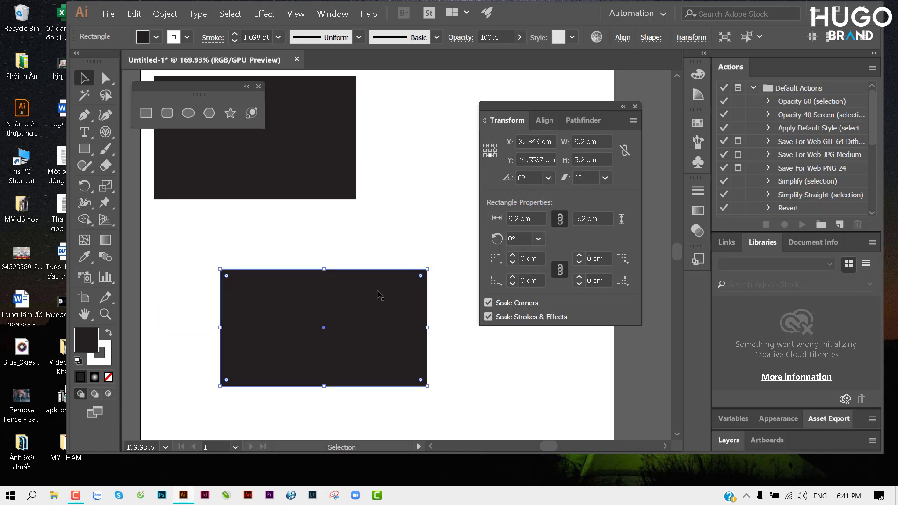
drag(378, 295, 353, 252)
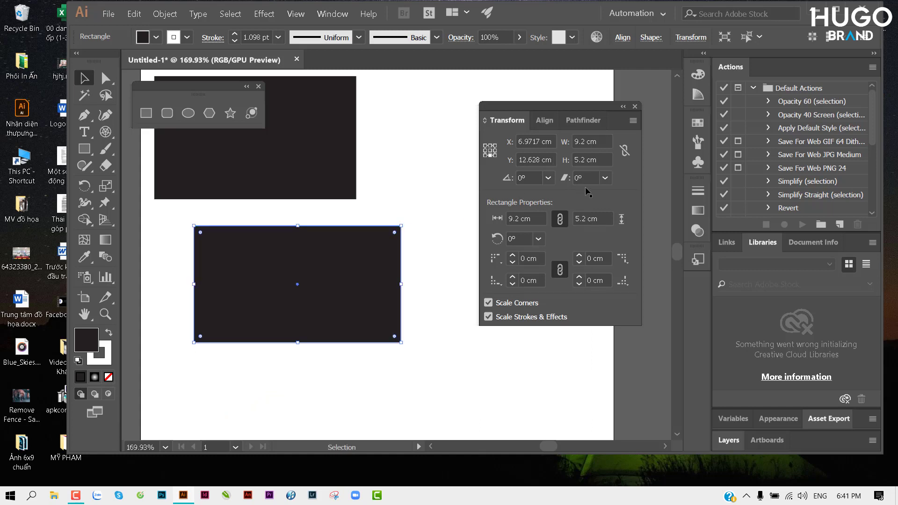
Try a shear preset on the rectangle, then undo it.
click(604, 178)
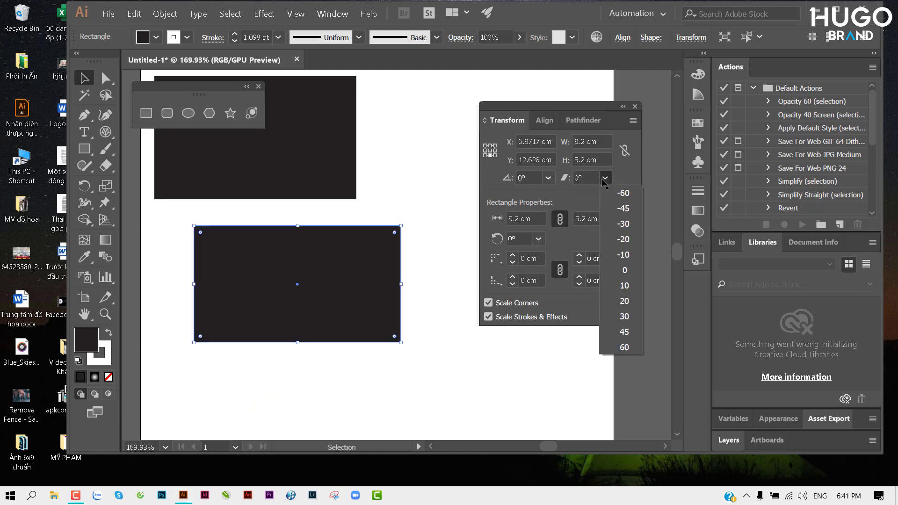
click(623, 192)
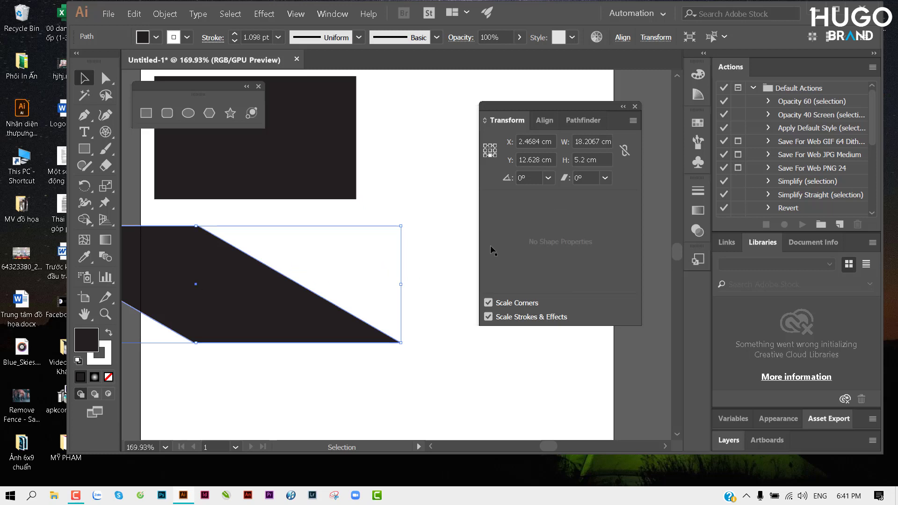
click(605, 178)
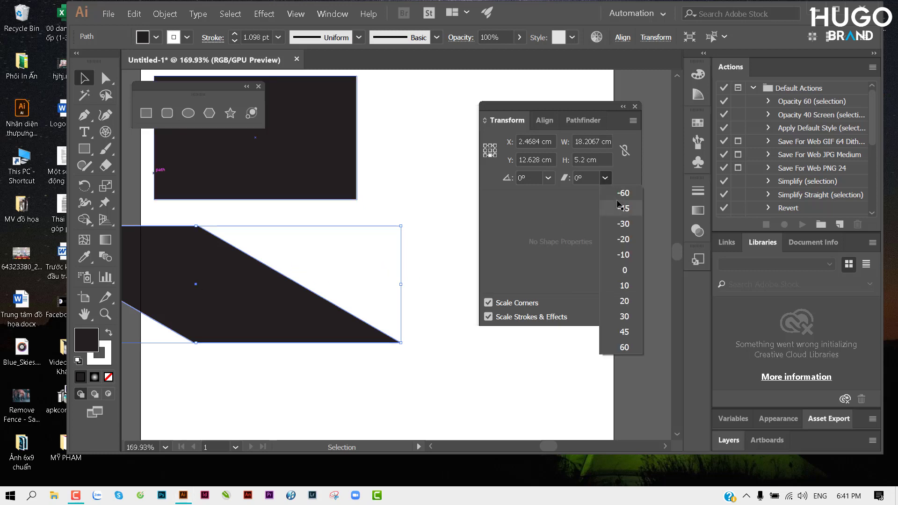
click(370, 251)
key(ctrl+z)
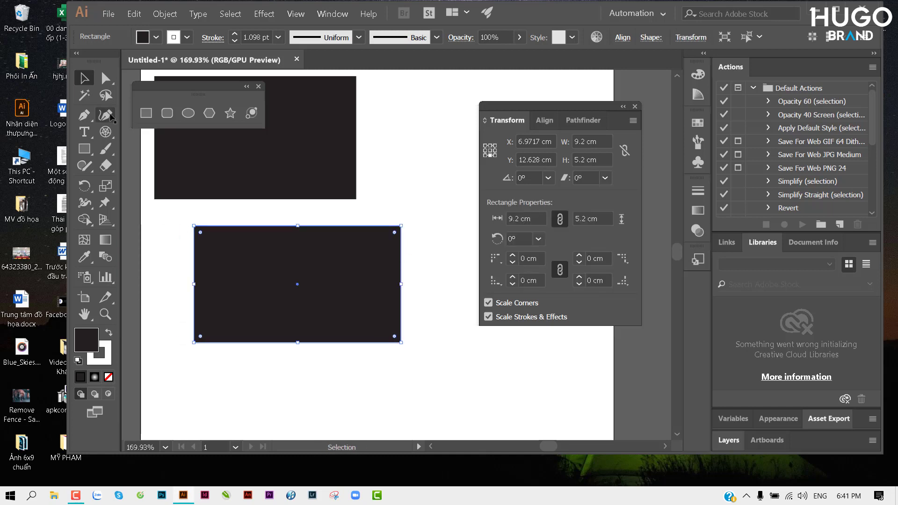
click(106, 78)
Slant the rectangle's top edge, undo it, and reselect the whole rectangle.
drag(169, 215, 427, 240)
drag(314, 226, 411, 223)
key(ctrl+z)
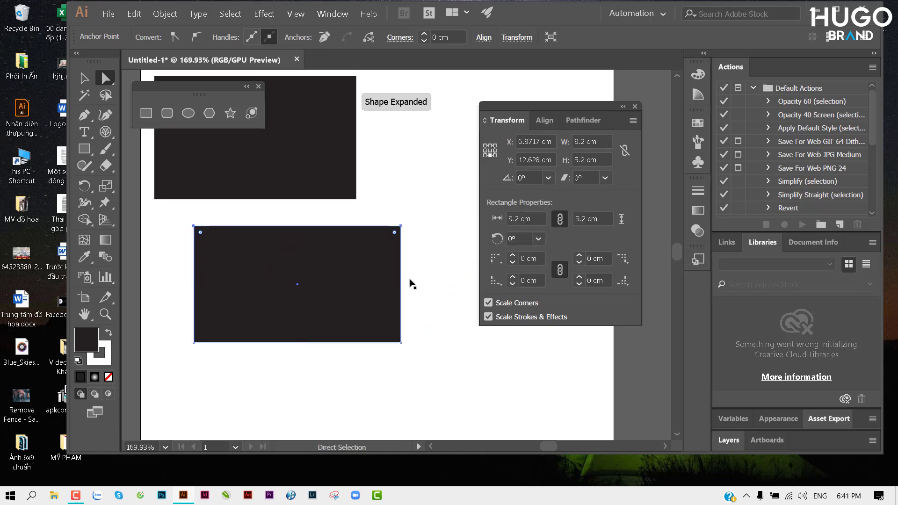
click(438, 270)
key(v)
click(360, 270)
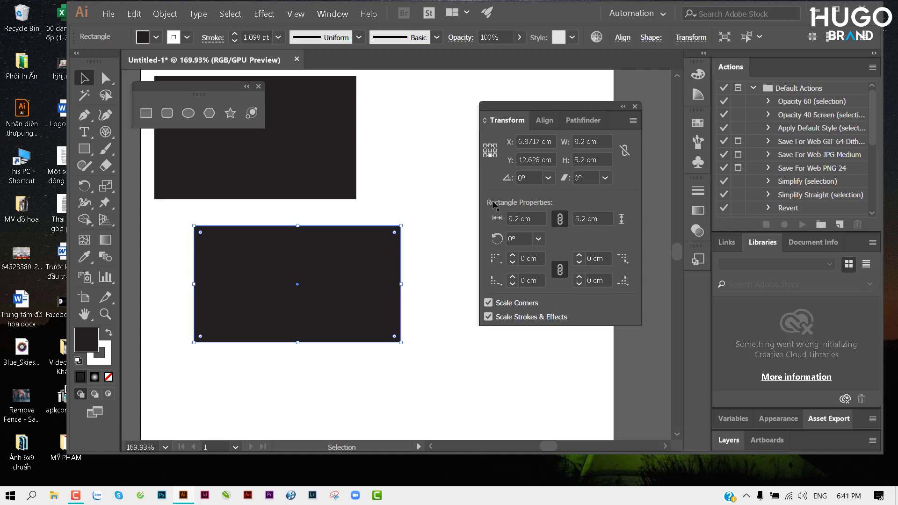
Check the rectangle's width and height, then move the first rectangle right.
click(603, 145)
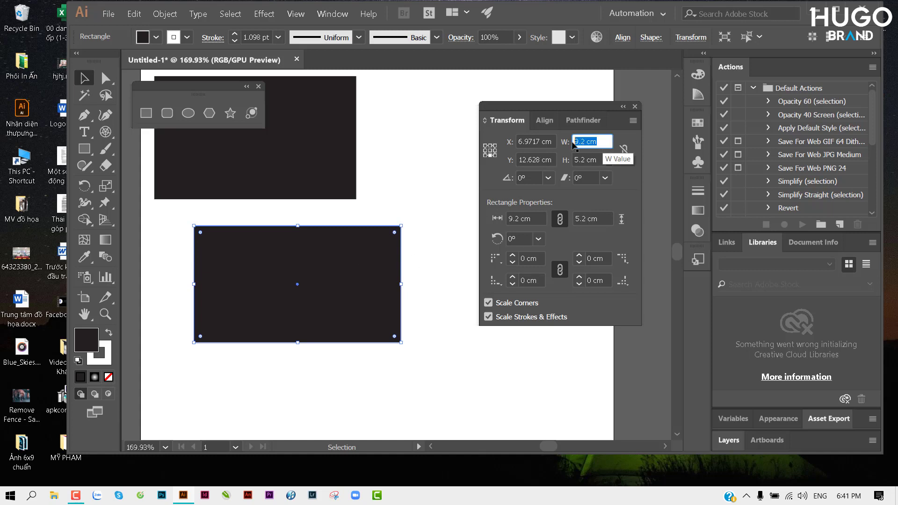
key(Tab)
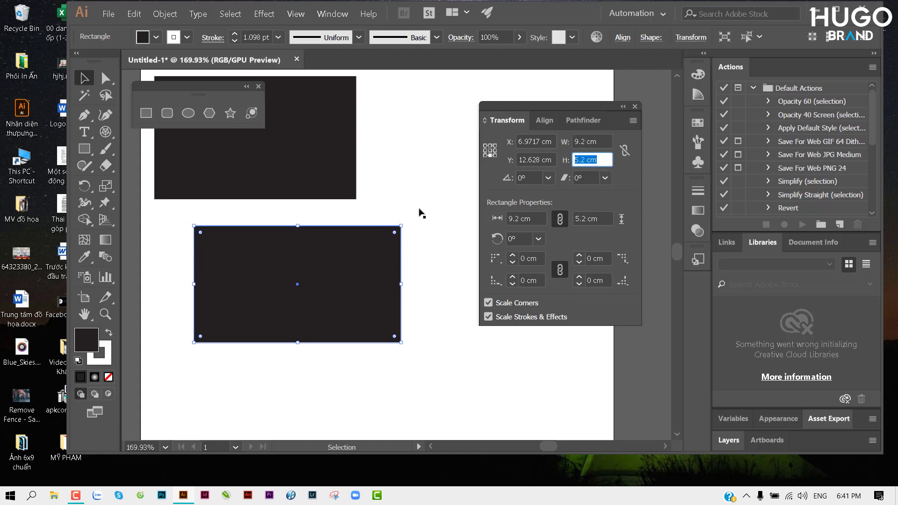
click(424, 211)
scroll(400, 200, down, 1)
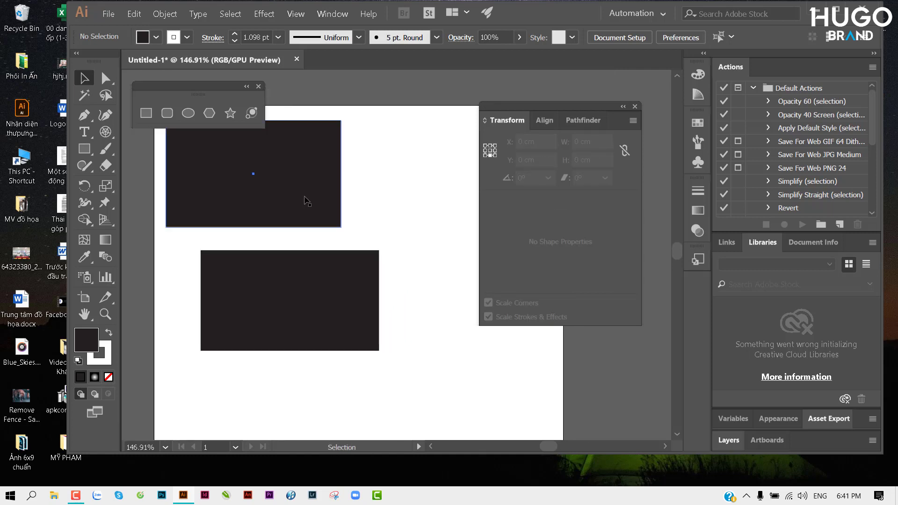
mouse_move(281, 285)
mouse_down()
mouse_move(376, 221)
mouse_move(431, 168)
mouse_up()
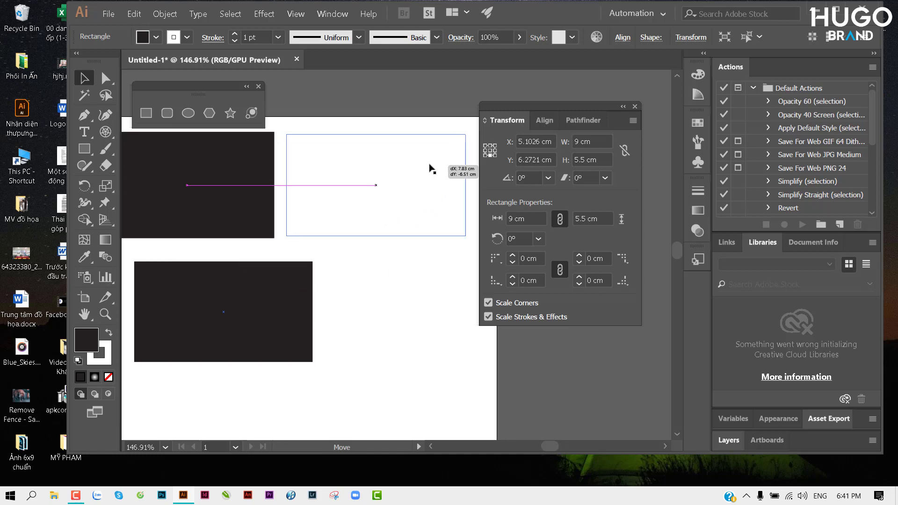
click(366, 248)
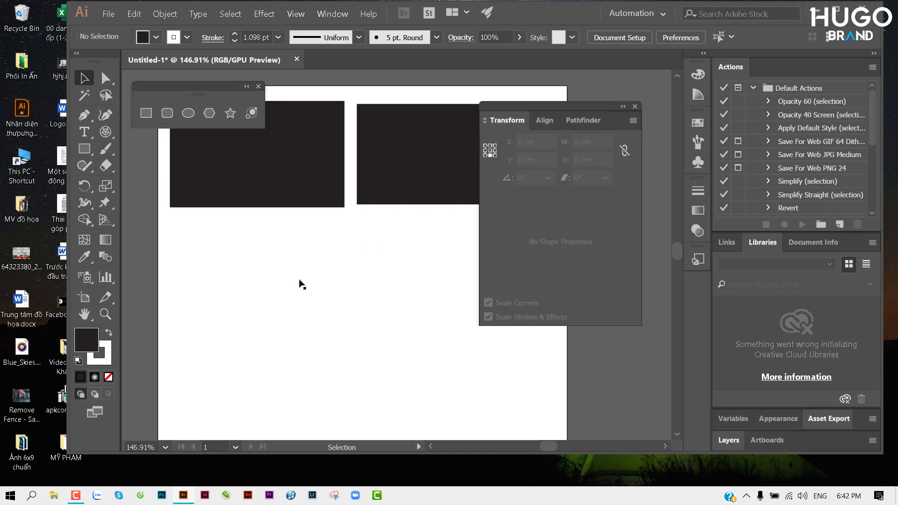
Shift and zoom the view so the whole artboard is visible.
drag(329, 290, 299, 244)
key(ctrl+minus)
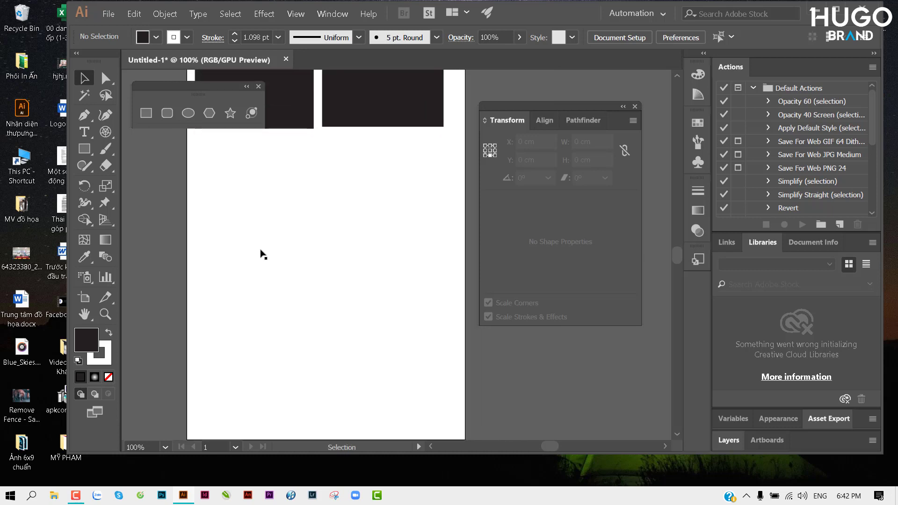
key(m)
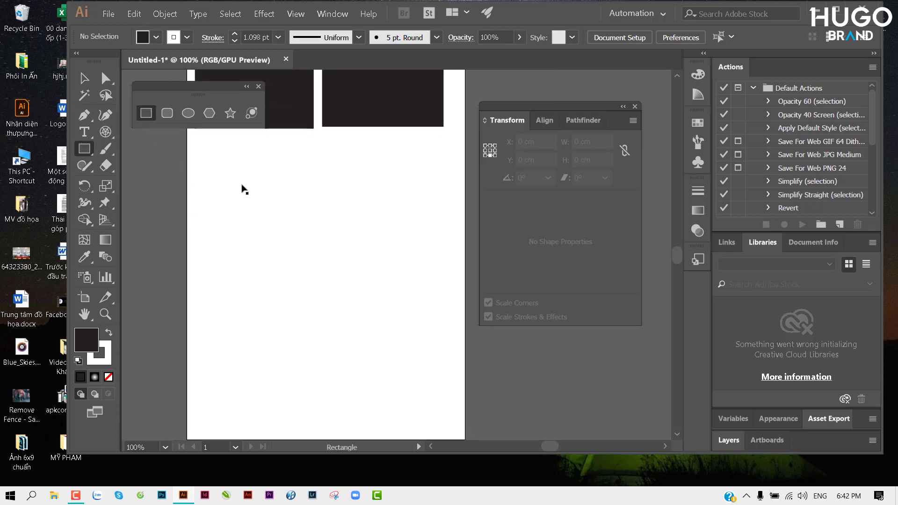
click(242, 187)
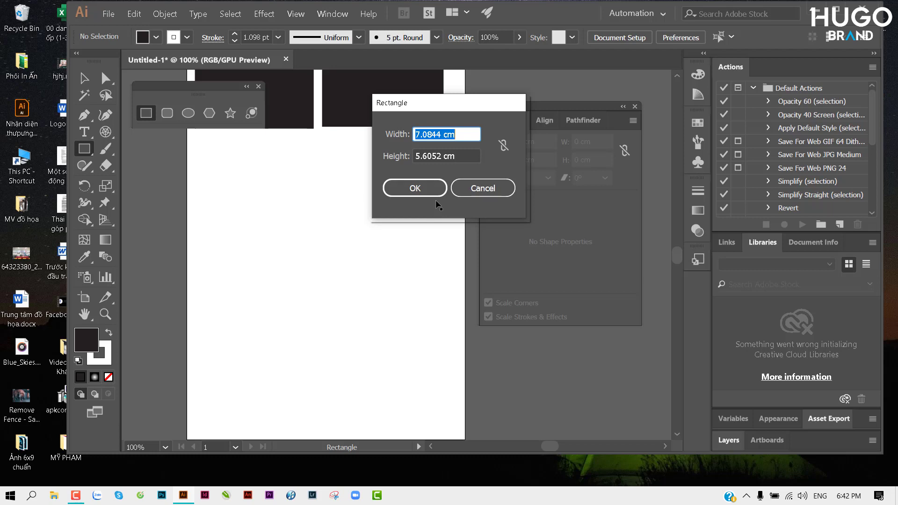
click(471, 189)
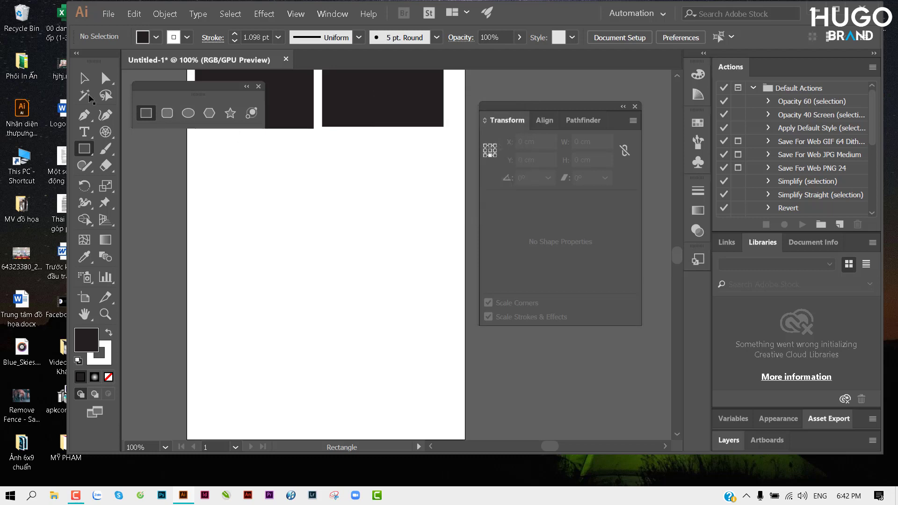
key(v)
mouse_move(310, 175)
mouse_down()
mouse_move(324, 182)
mouse_move(341, 169)
mouse_up()
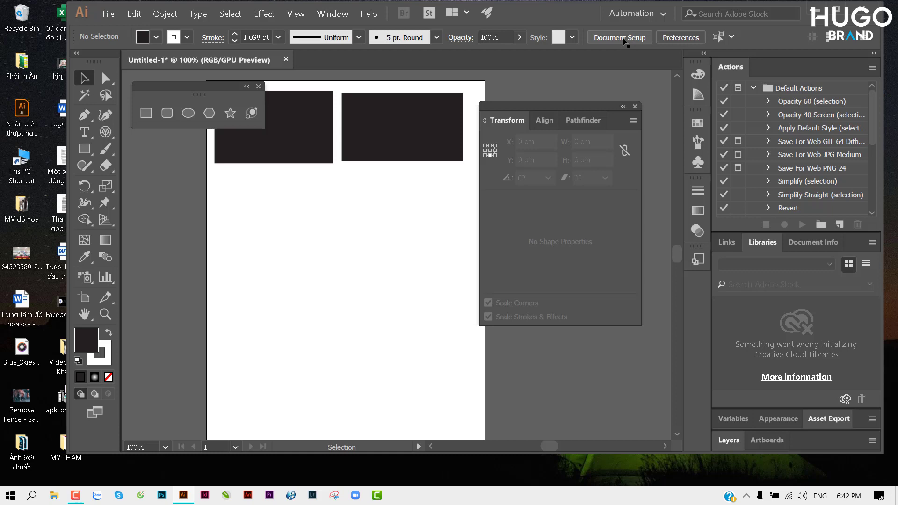
Change the document units from centimeters to pixels in Document Setup.
click(624, 40)
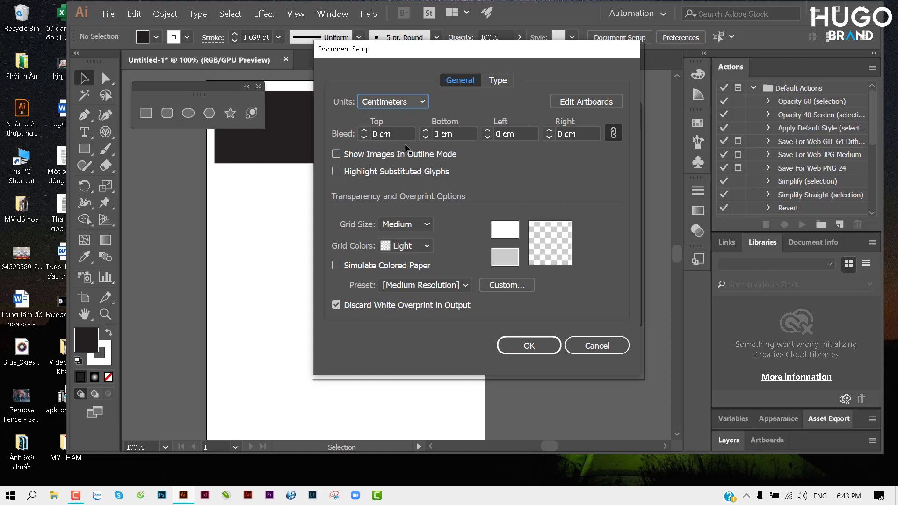
click(411, 106)
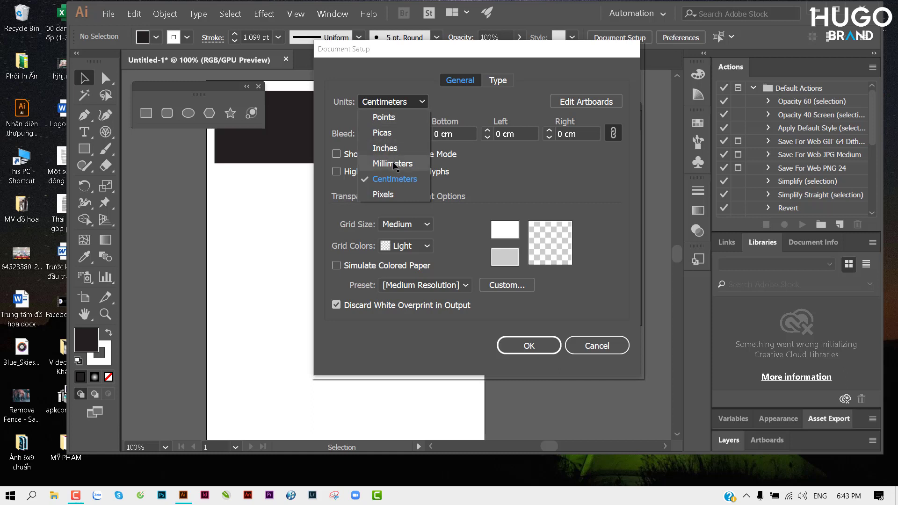
click(392, 194)
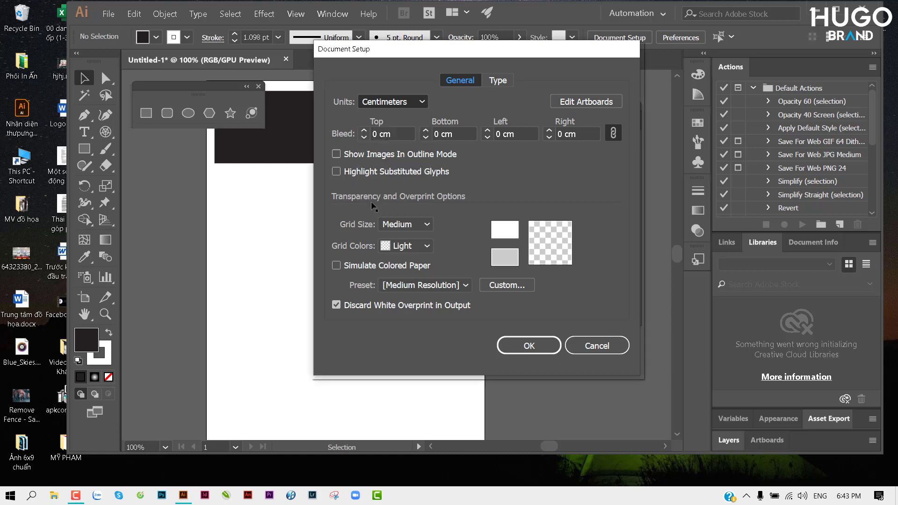
click(527, 344)
key(Return)
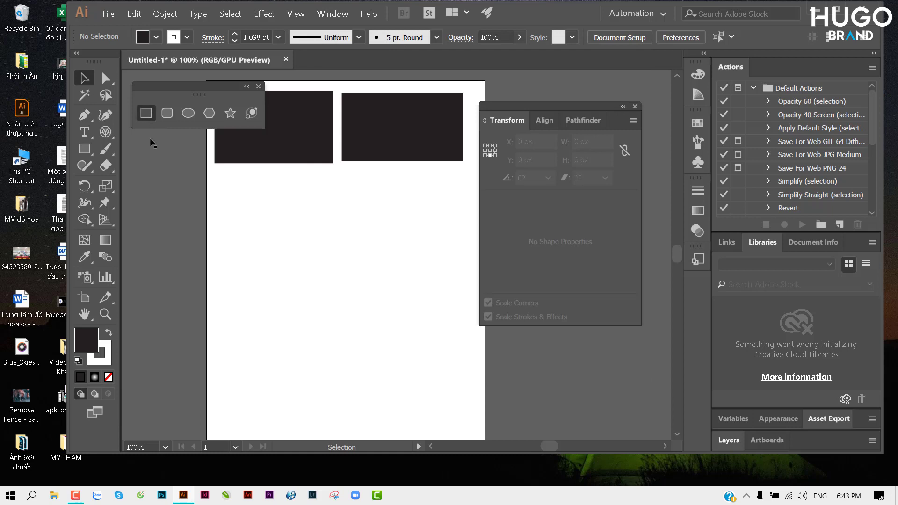
Create a 900 × 603 px rectangle by entering its size in the Rectangle dialog.
key(m)
click(417, 186)
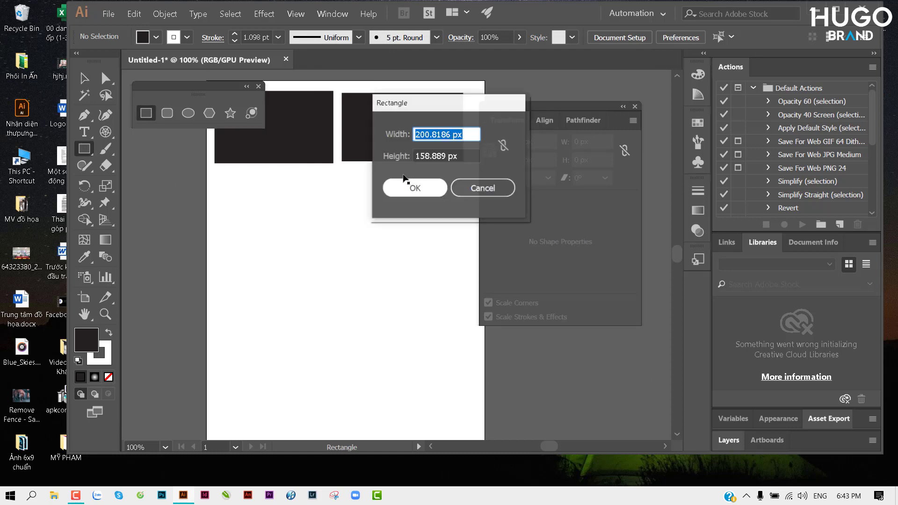
drag(473, 140, 409, 144)
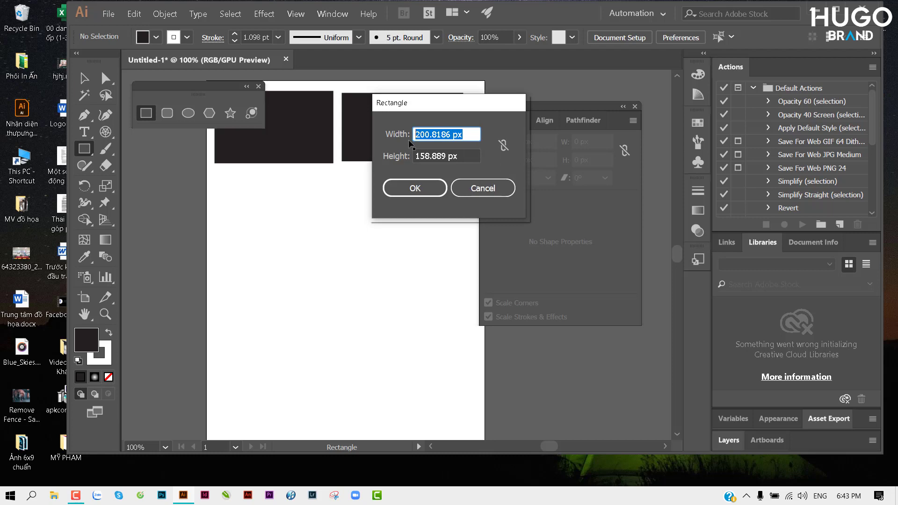
text(900)
key(Tab)
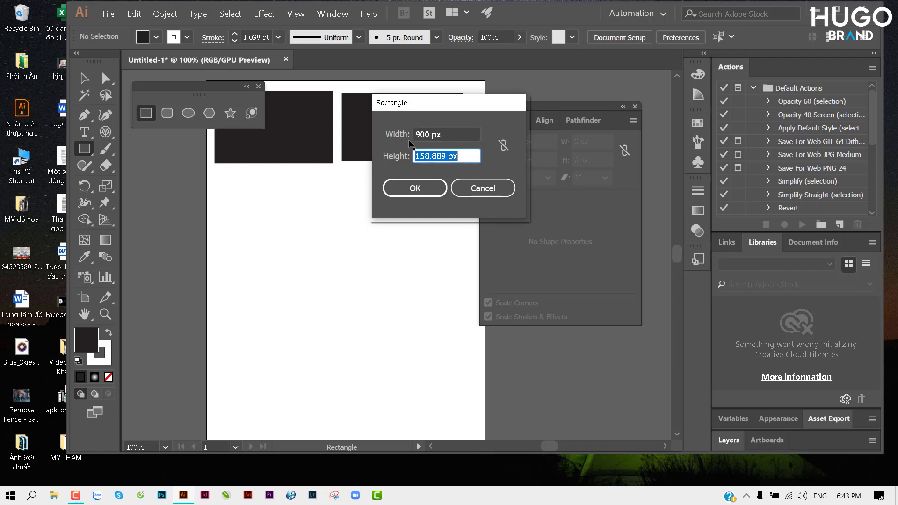
text(603)
key(Return)
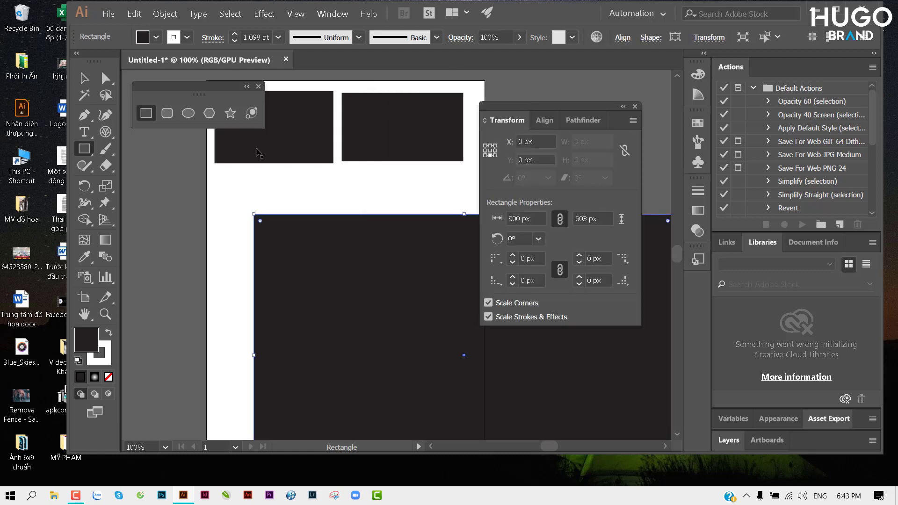
Zoom out and move the new rectangle over the artboard's lower part.
click(84, 78)
key(ctrl+minus)
key(ctrl+minus)
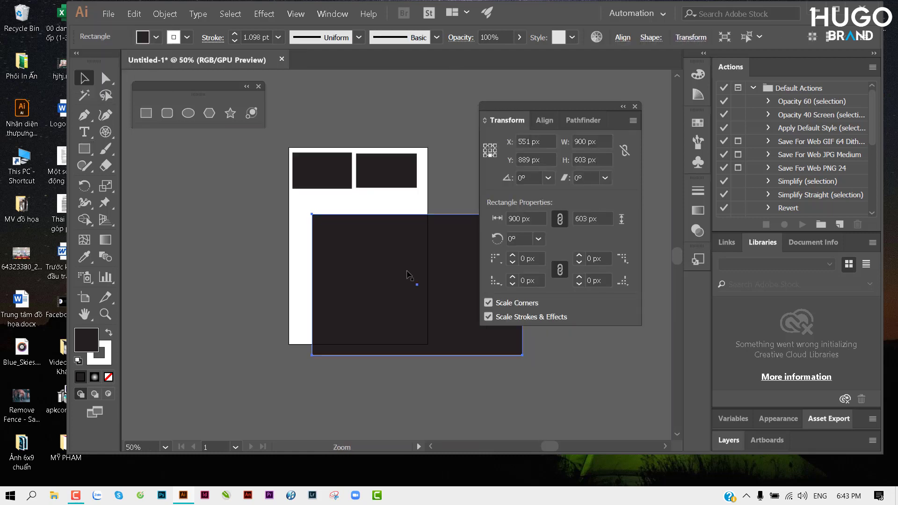
drag(410, 274, 281, 272)
key(XF86AudioMute)
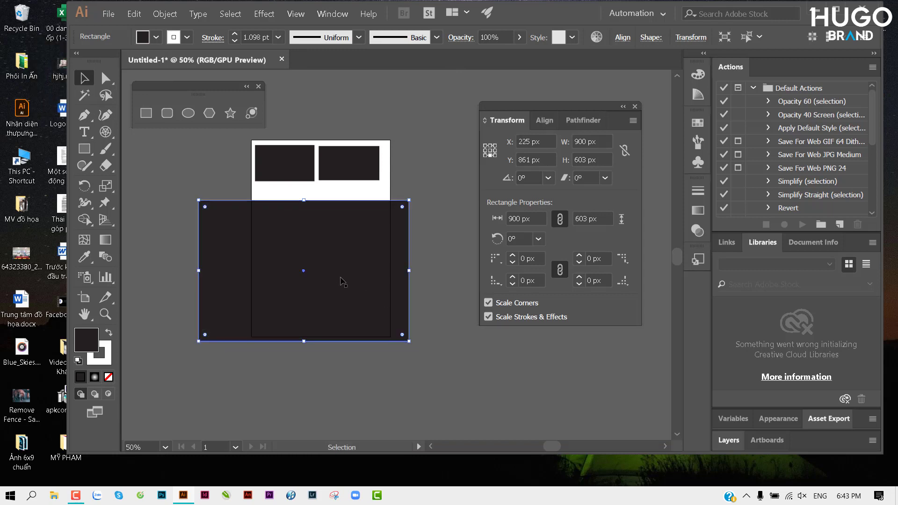
scroll(302, 246, up, 2)
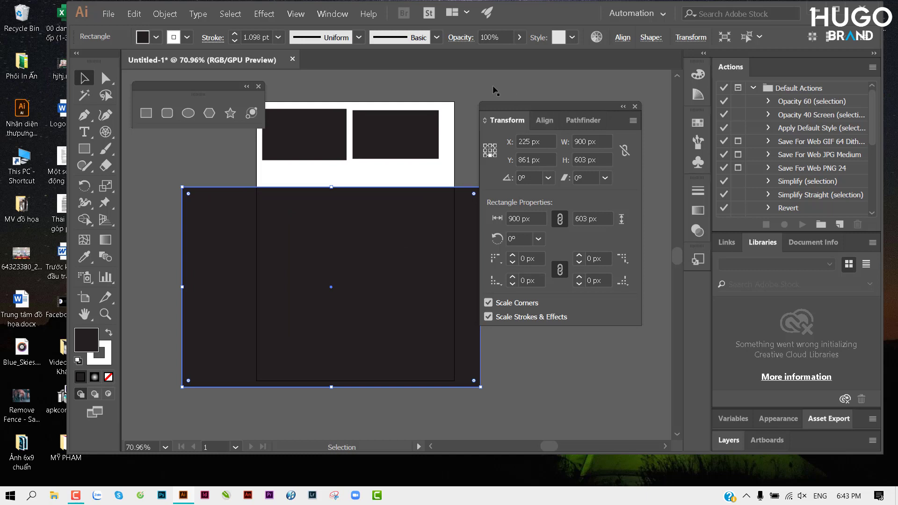
Turn on the rulers around the canvas with Ctrl+R.
key(a)
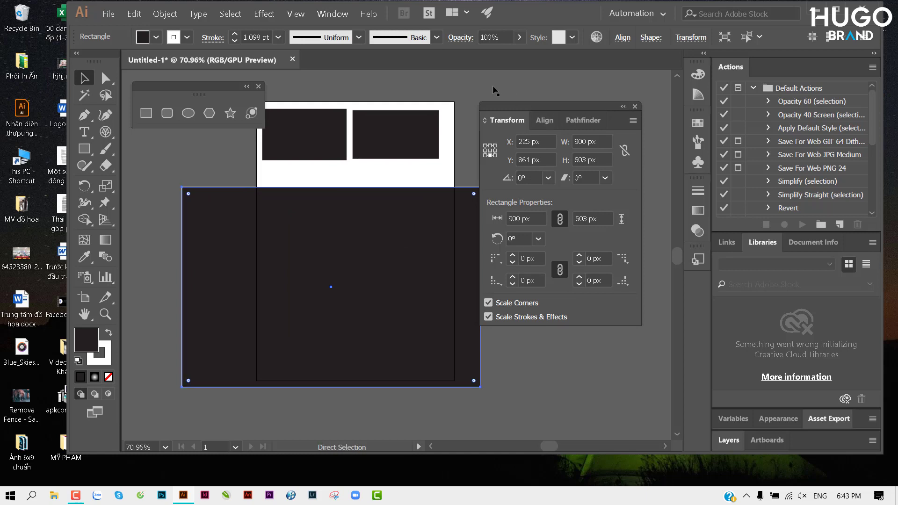
key(ctrl+r)
key(v)
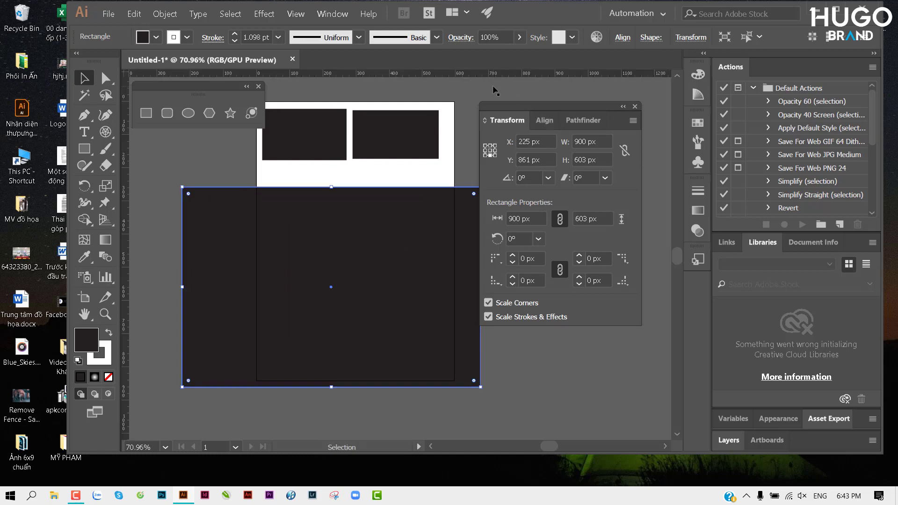
key(a)
key(ctrl+r)
key(ctrl+r)
key(ctrl+r)
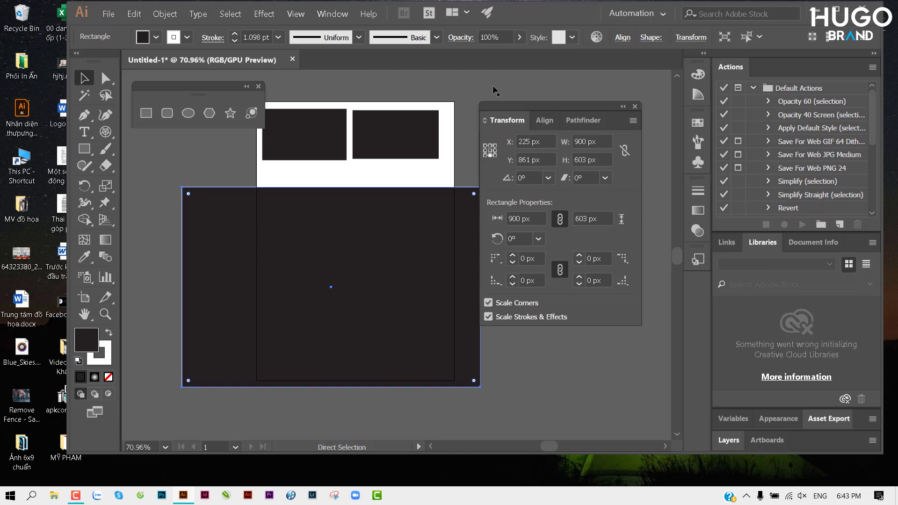
key(ctrl+r)
key(ctrl+r)
key(ctrl+r)
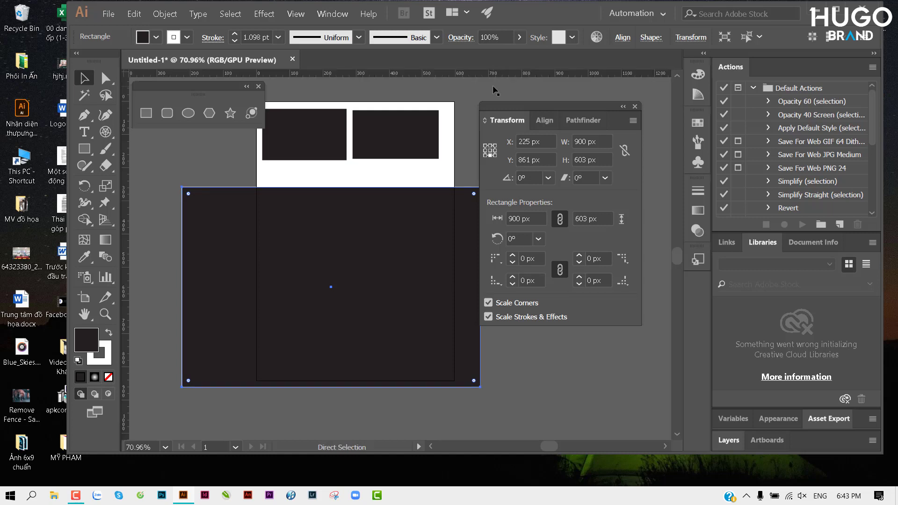
key(v)
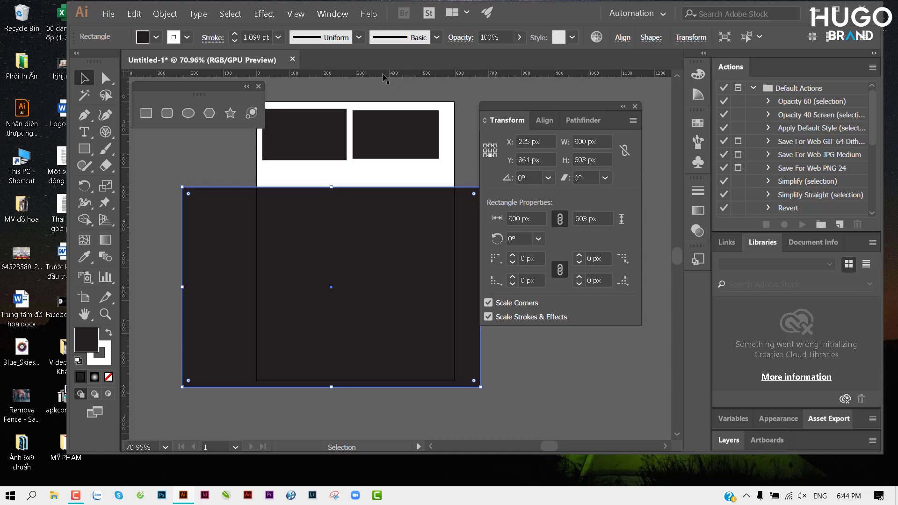
Select the left black rectangle and set the ruler units to millimetres.
right_click(382, 76)
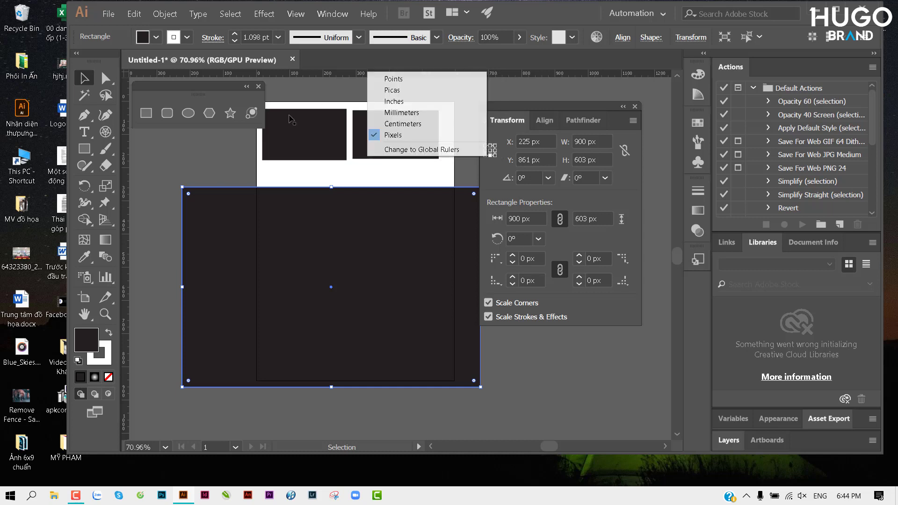
right_click(127, 150)
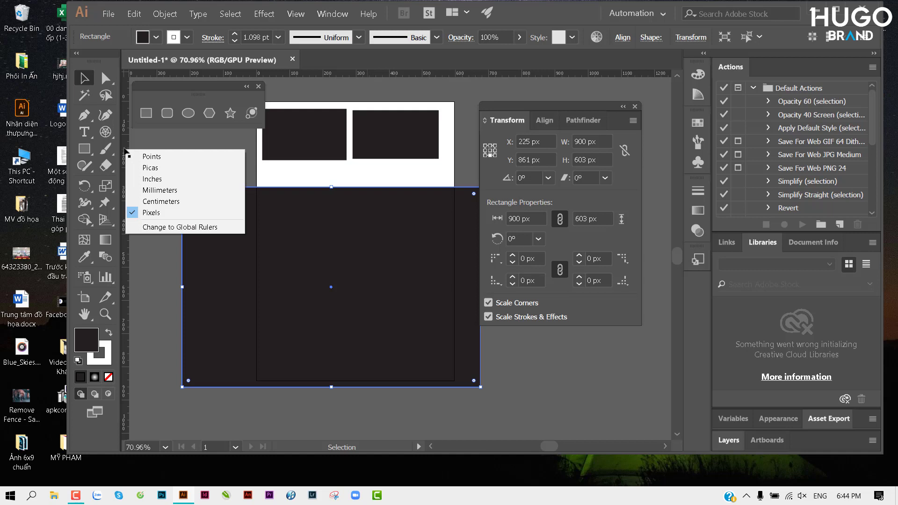
right_click(361, 78)
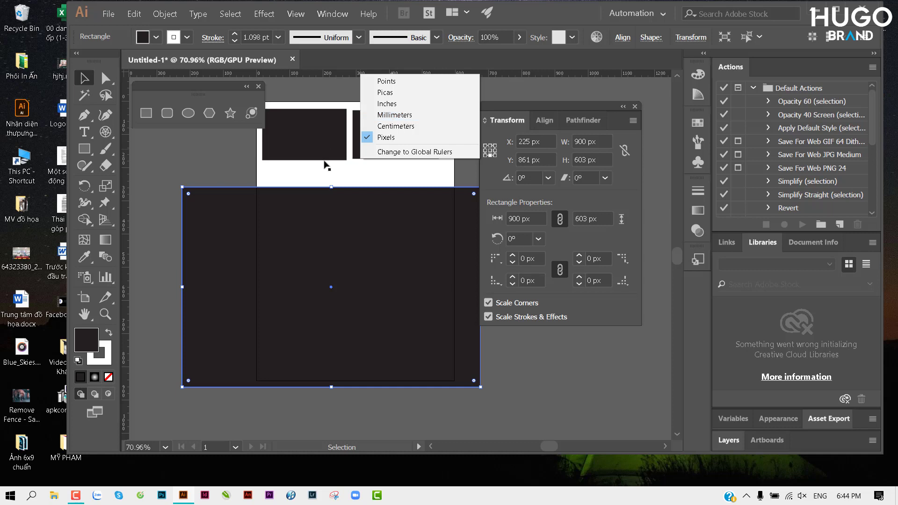
click(322, 177)
scroll(322, 177, up, 3)
drag(280, 166, 368, 225)
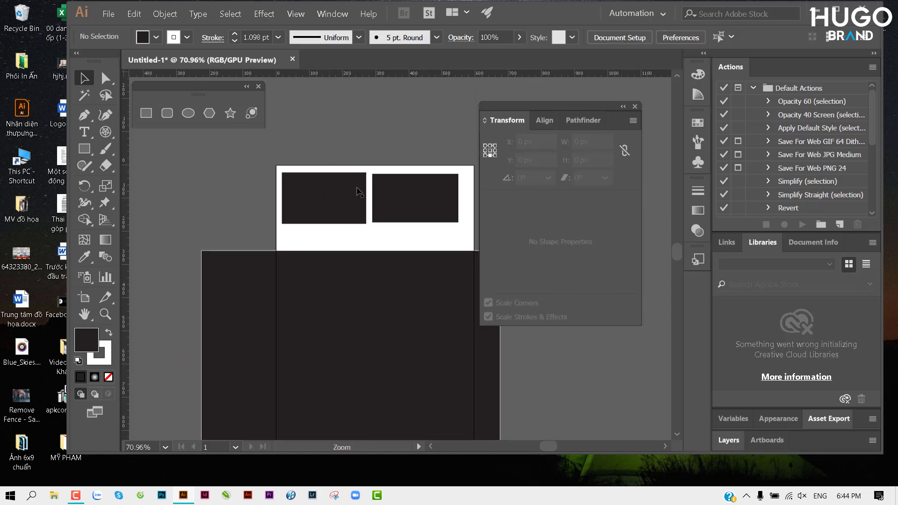
scroll(334, 196, up, 2)
click(329, 161)
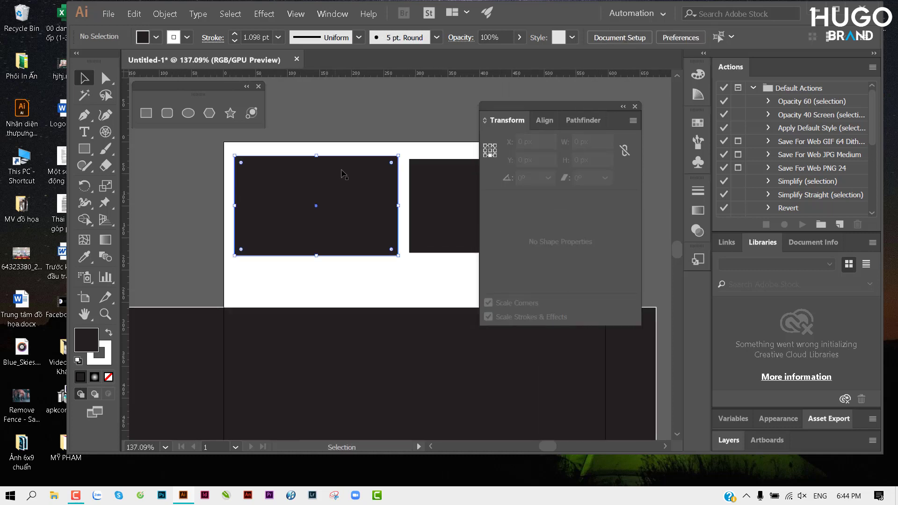
right_click(343, 74)
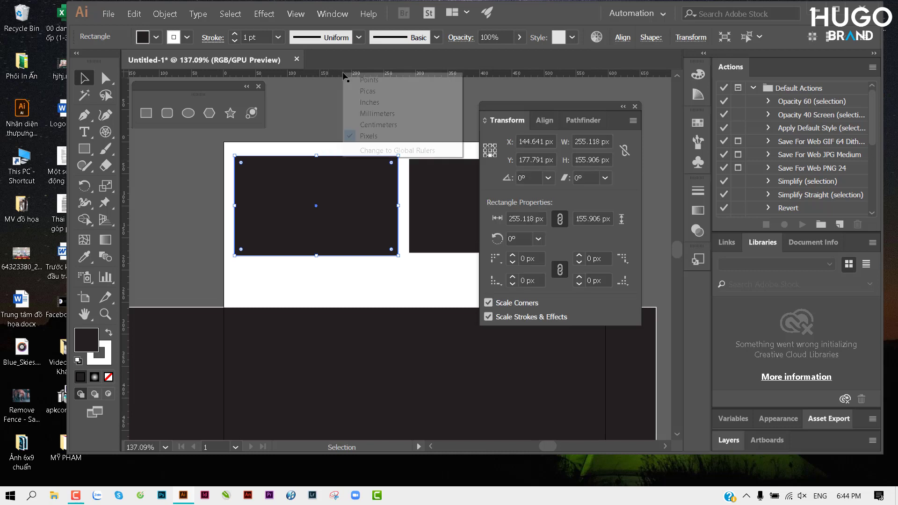
click(368, 113)
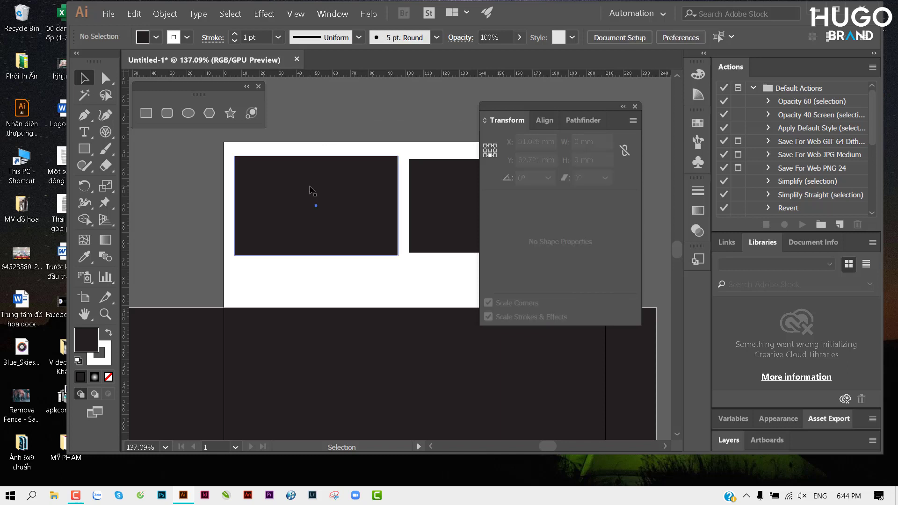
Check the selected rectangle's width and height in the Transform panel.
click(593, 142)
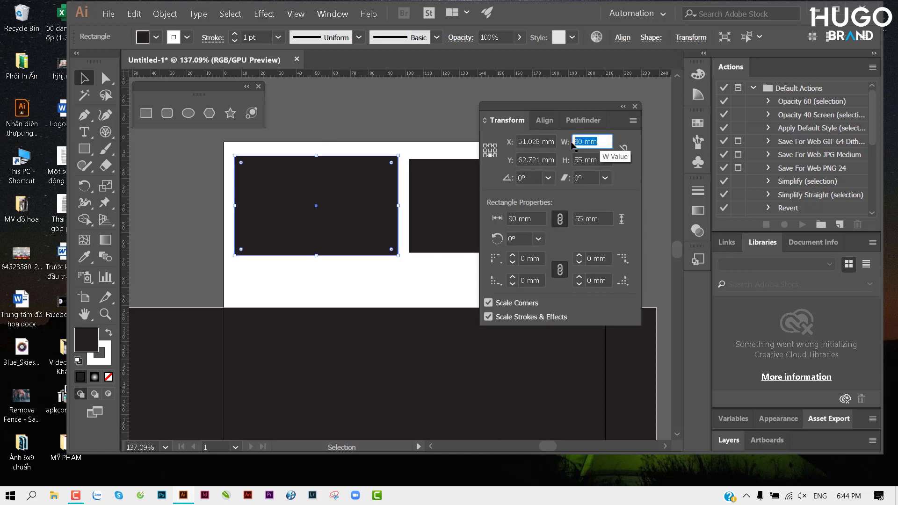
click(598, 164)
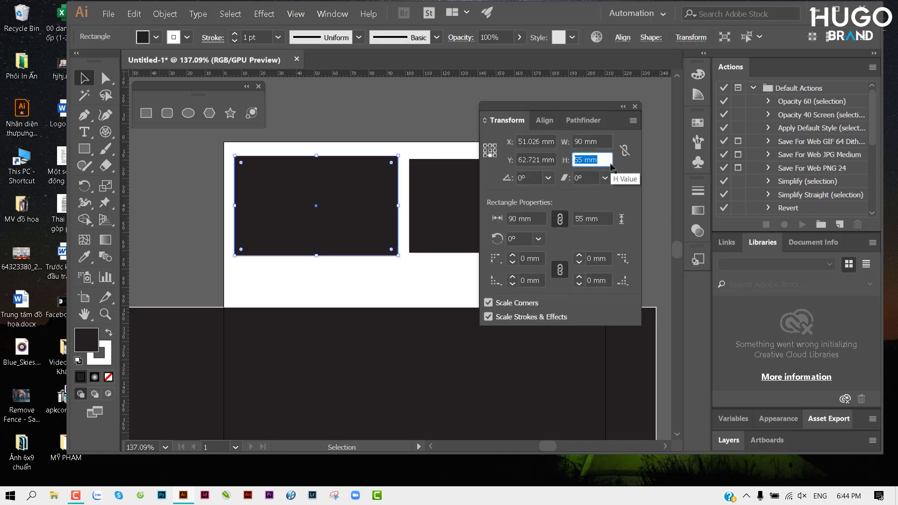
click(603, 145)
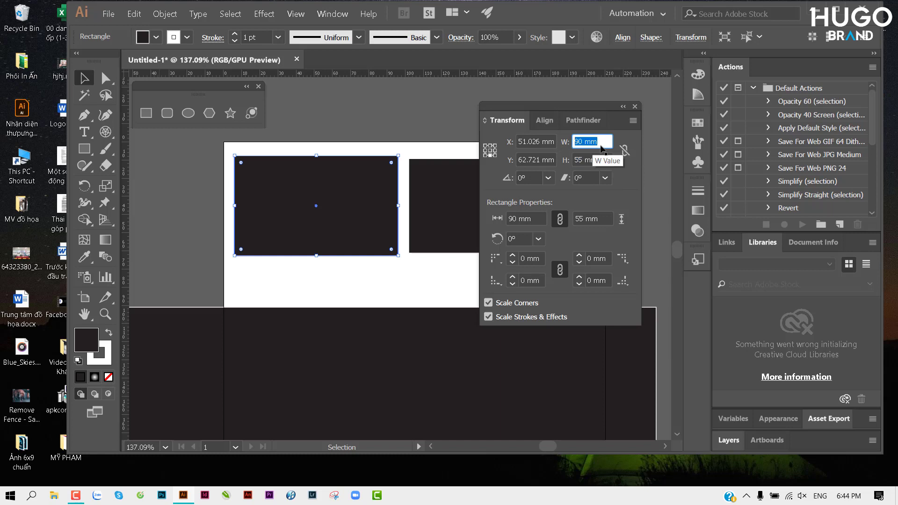
click(602, 145)
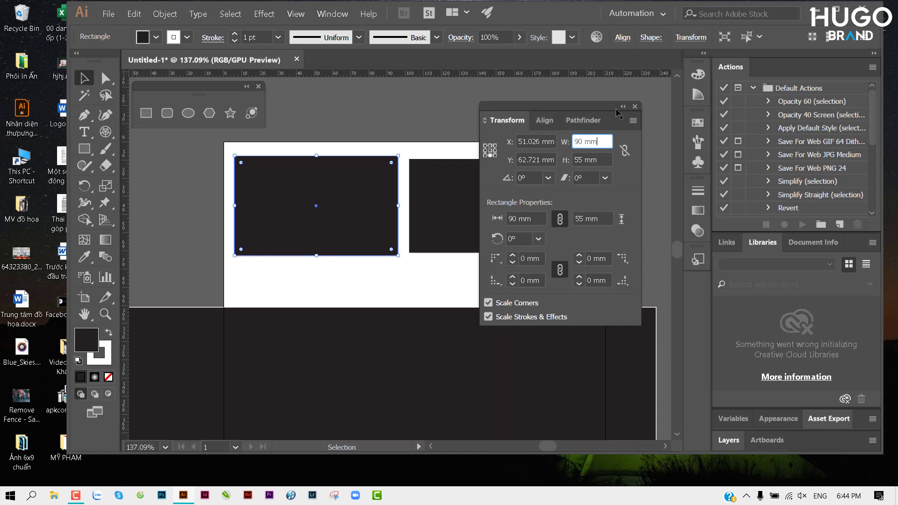
click(636, 110)
Scroll the view and reselect the left rectangle.
scroll(415, 218, down, 2)
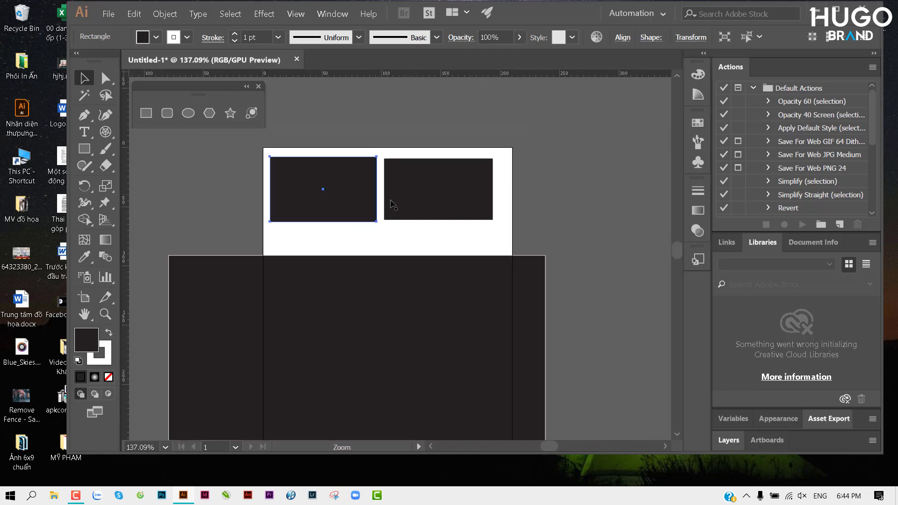
scroll(415, 218, down, 1)
scroll(415, 218, right, 1)
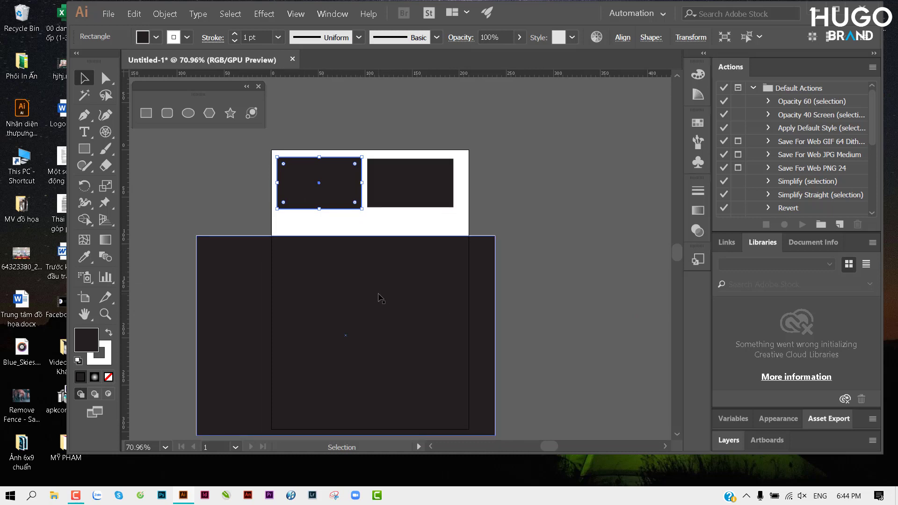
click(519, 205)
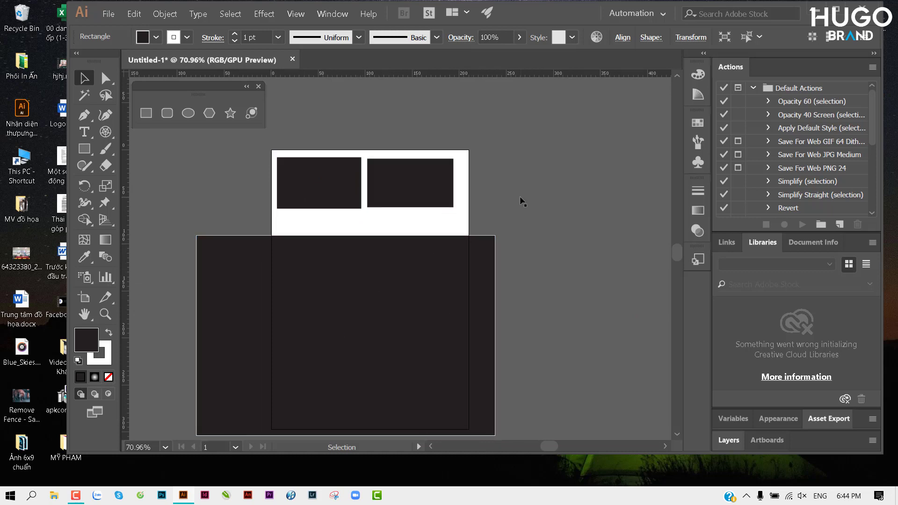
scroll(314, 182, up, 3)
scroll(419, 181, up, 2)
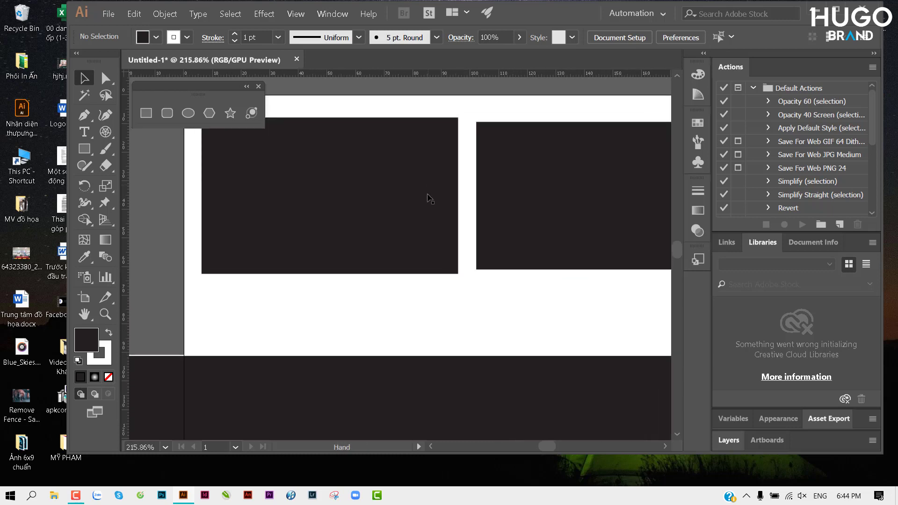
scroll(427, 196, up, 1)
click(386, 205)
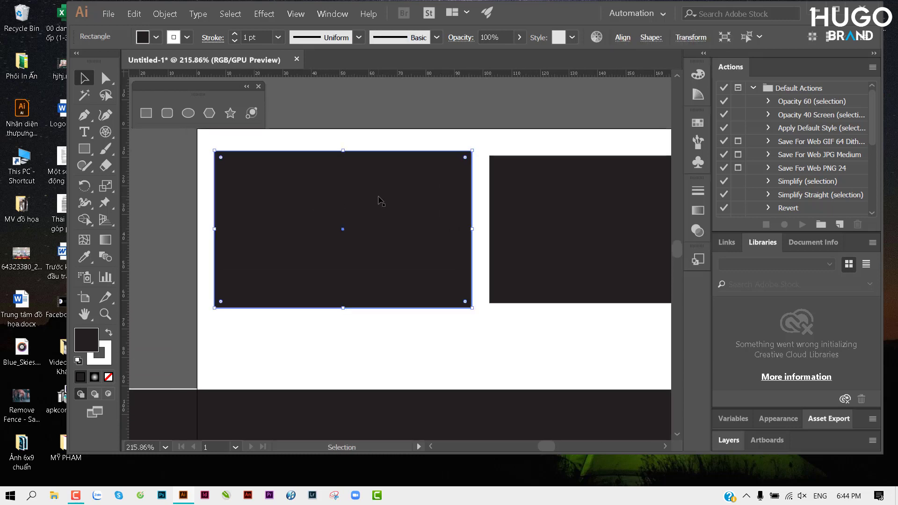
Recheck the left rectangle's width in the Transform panel, then browse the Object menu.
key(shift)
key(shift+F7)
click(496, 123)
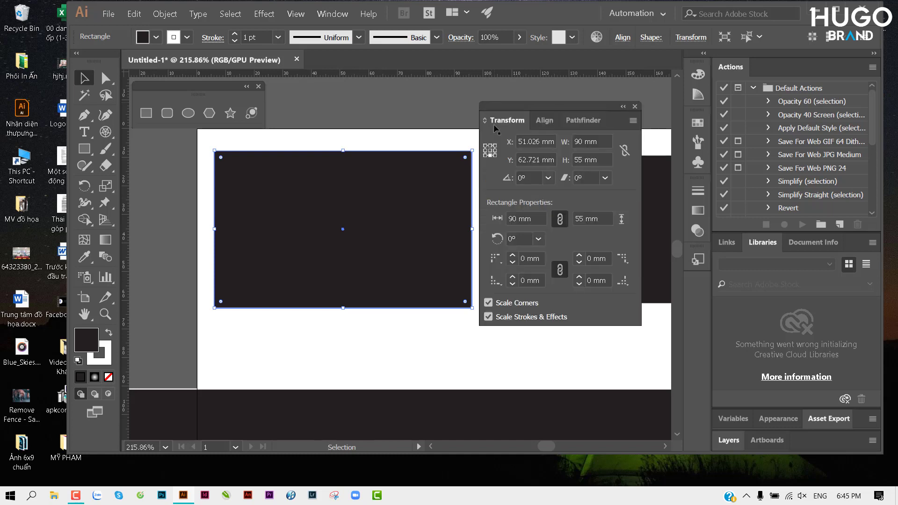
click(601, 144)
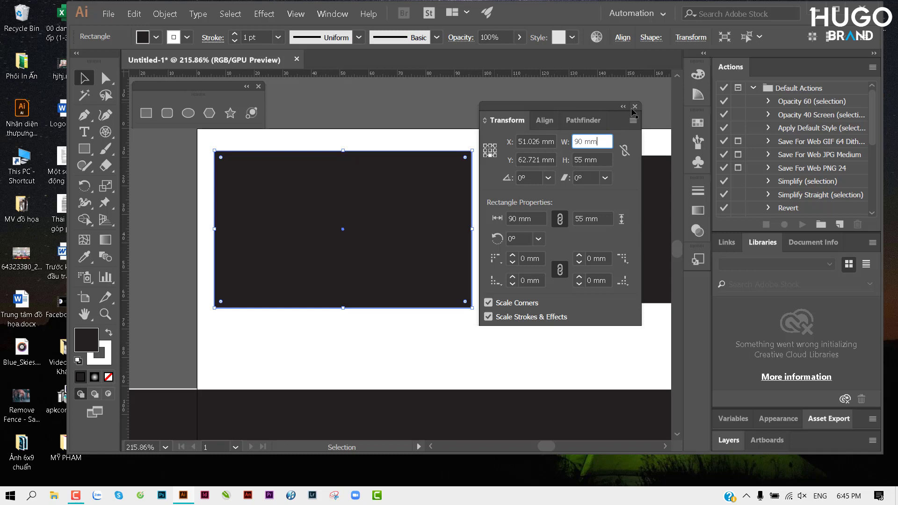
click(634, 106)
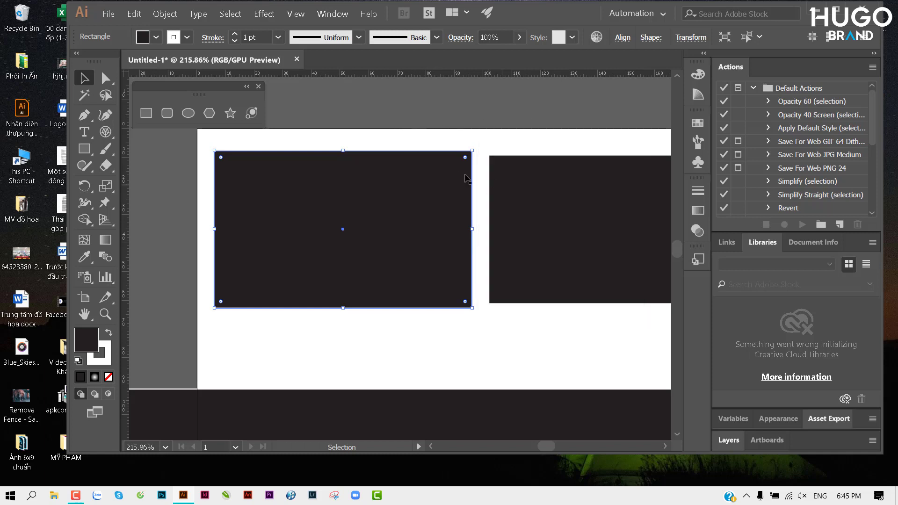
scroll(467, 182, right, 3)
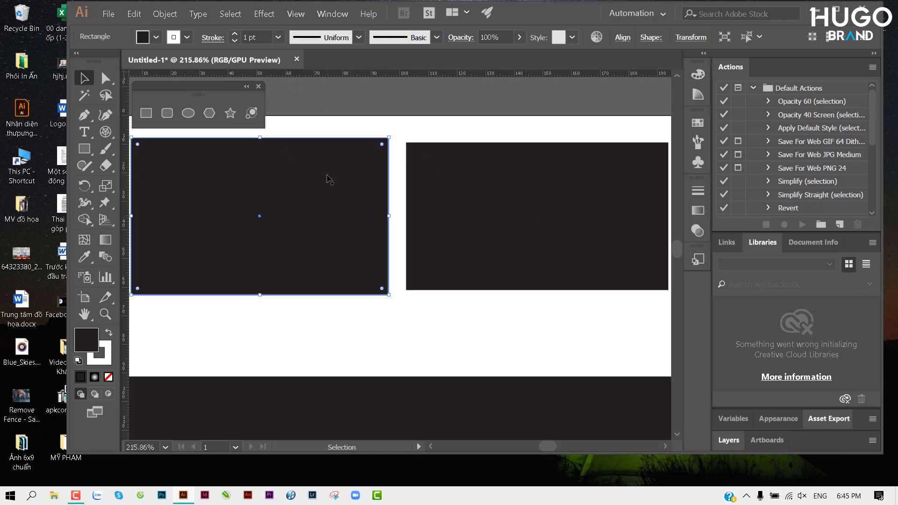
click(169, 14)
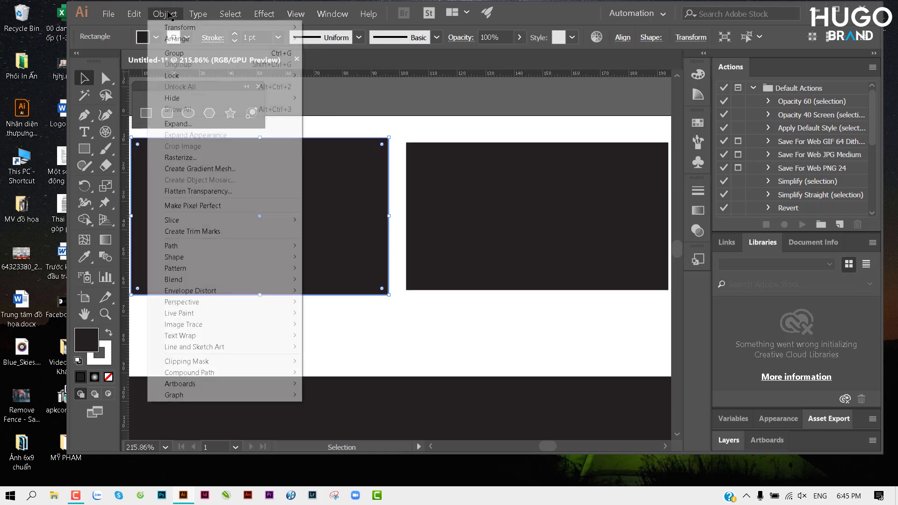
mouse_move(171, 245)
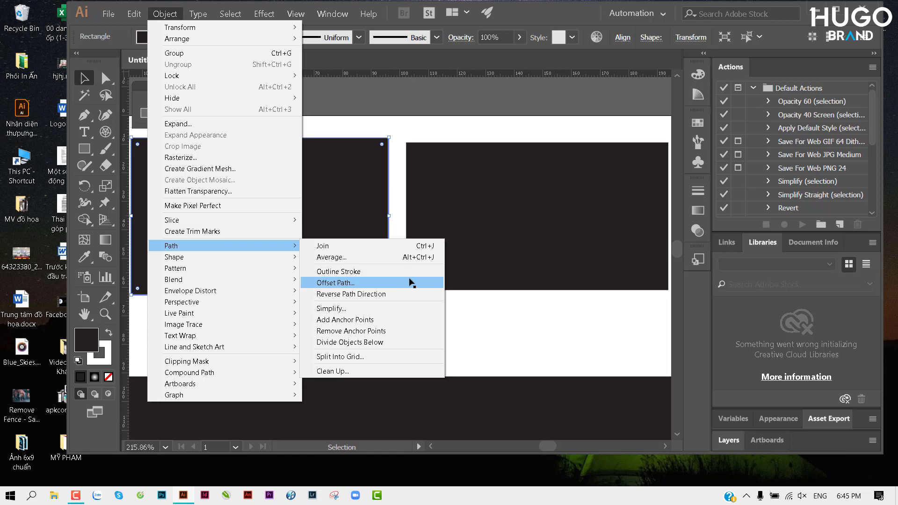
Start Offset Path with preview on and try a 0.3 mm offset.
key(Up)
click(388, 283)
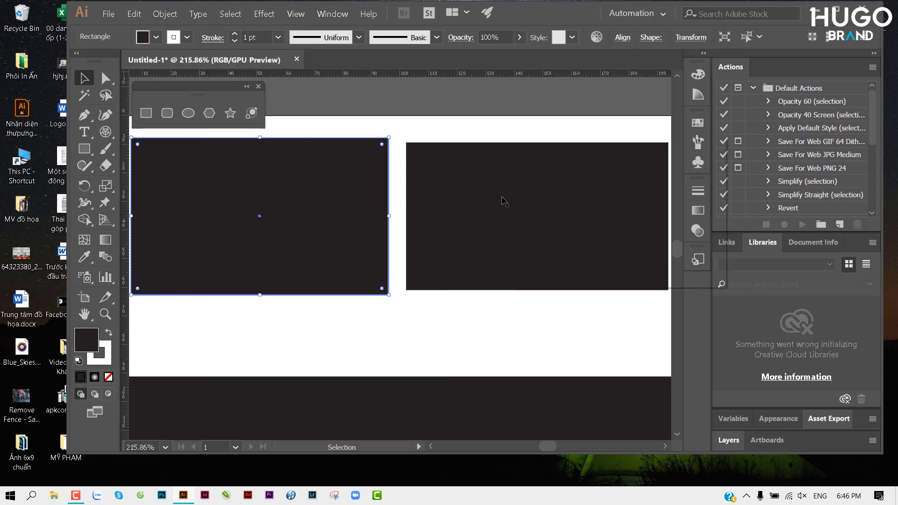
drag(536, 148, 485, 146)
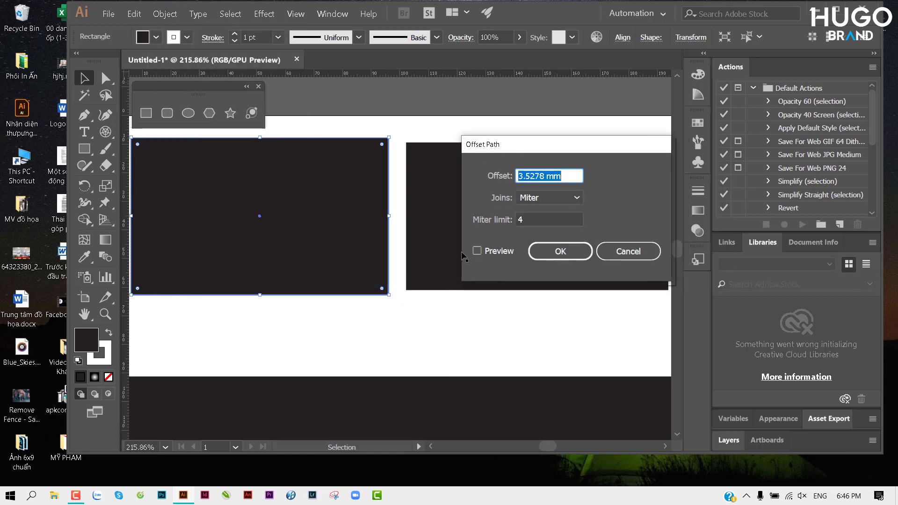
click(476, 251)
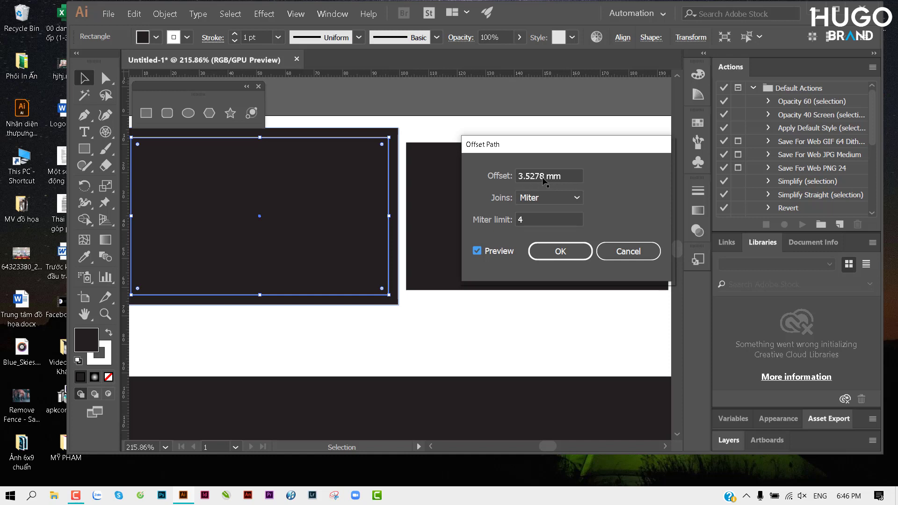
mouse_move(512, 143)
mouse_down()
mouse_move(496, 135)
mouse_move(497, 112)
mouse_up()
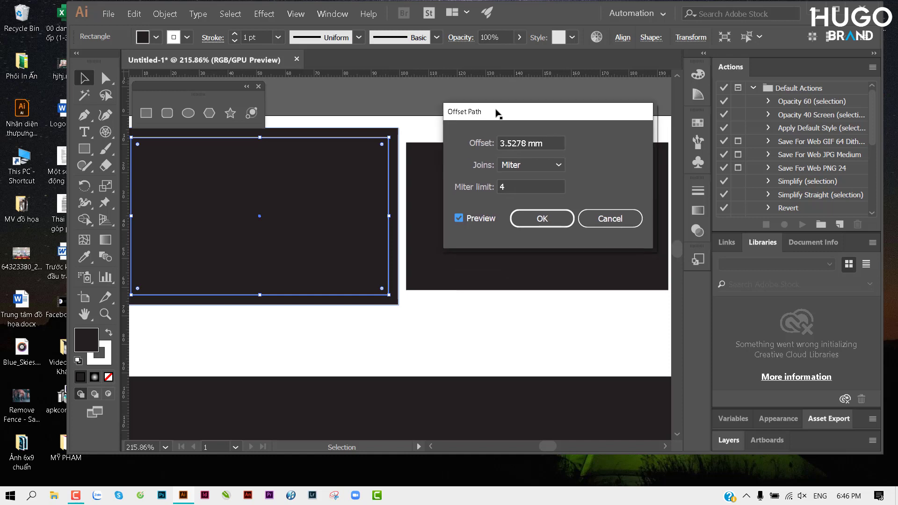
drag(547, 145, 482, 144)
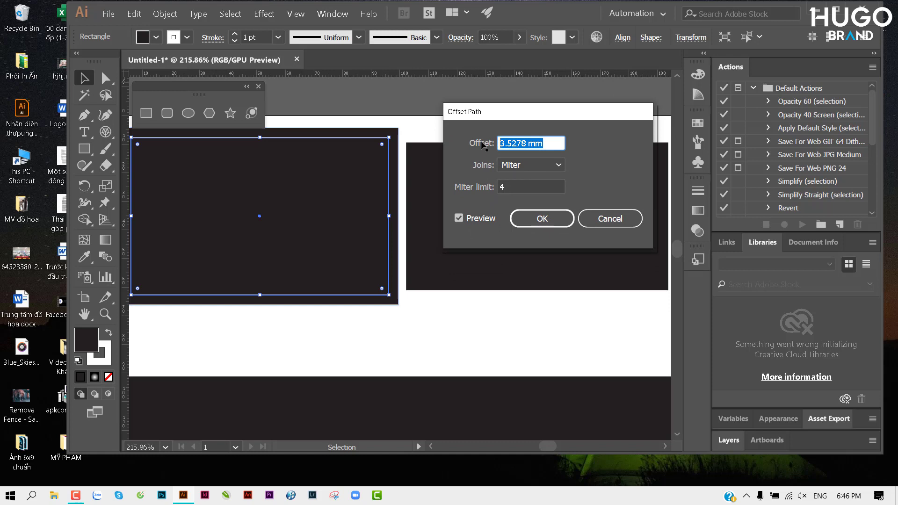
text(0.34)
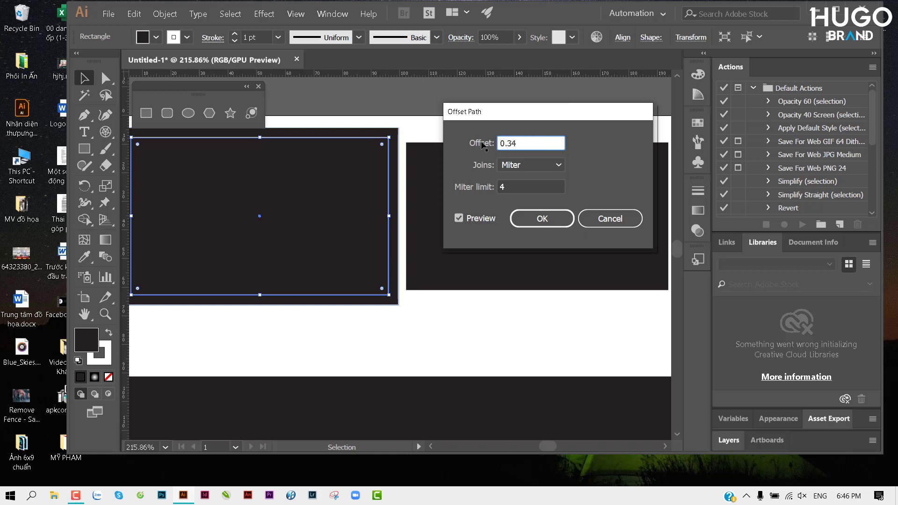
key(BackSpace)
key(Tab)
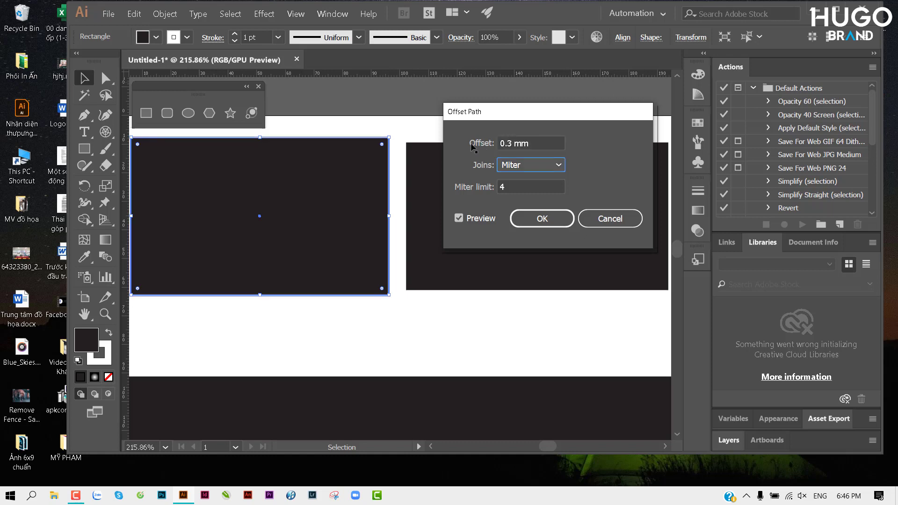
Step the offset through several values, settle on 6 mm and confirm.
click(535, 148)
key(Up)
key(Up)
key(Up)
key(Up)
key(Up)
key(Up)
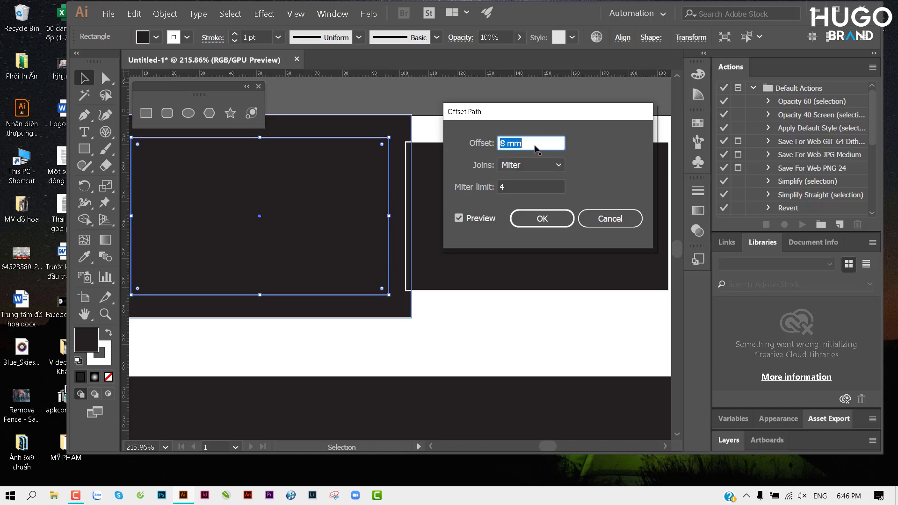
key(Up)
key(Up)
key(Down)
key(Down)
key(Down)
key(Down)
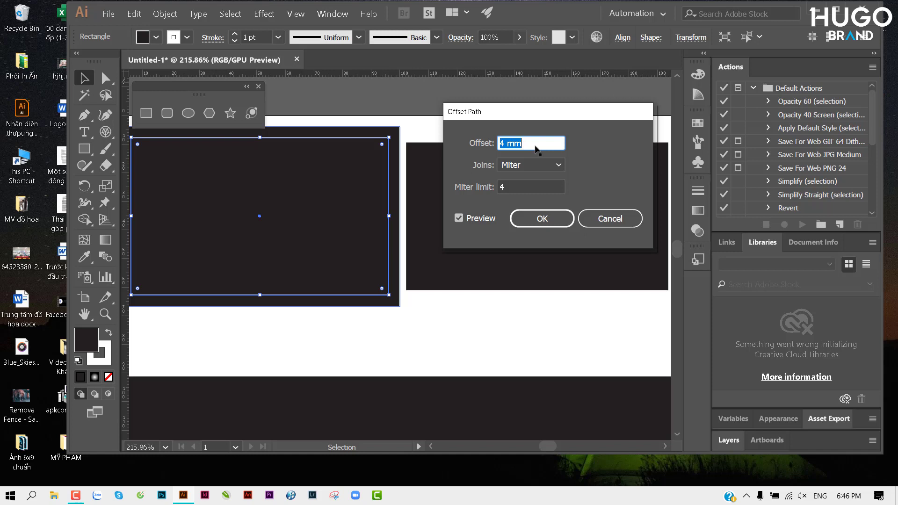
key(Down)
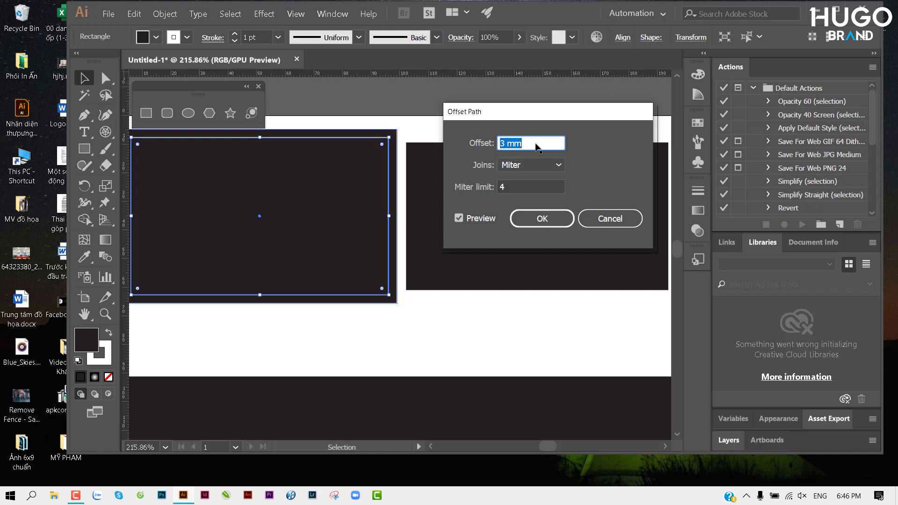
key(Down)
key(Down)
key(Down)
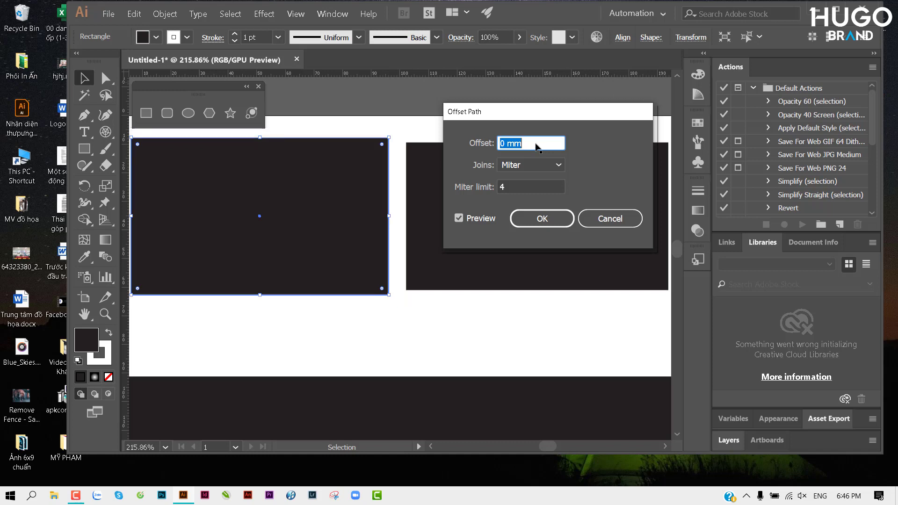
key(Down)
key(Down)
key(Down)
key(Down)
key(Down)
key(Down)
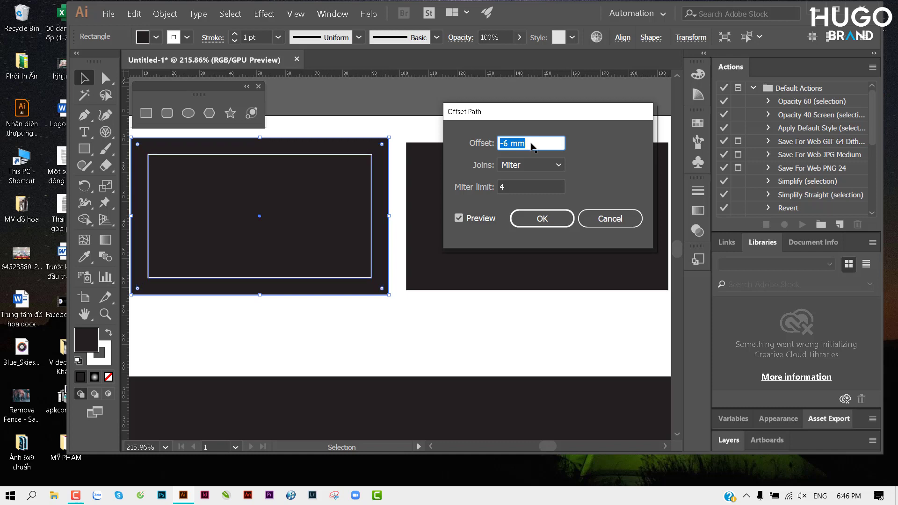
key(Down)
key(Down)
key(Down)
key(Down)
key(Up)
key(Up)
key(Up)
key(Up)
key(Up)
key(Up)
key(Up)
key(Up)
key(Up)
key(Up)
key(Up)
key(Up)
key(Up)
key(Up)
key(Up)
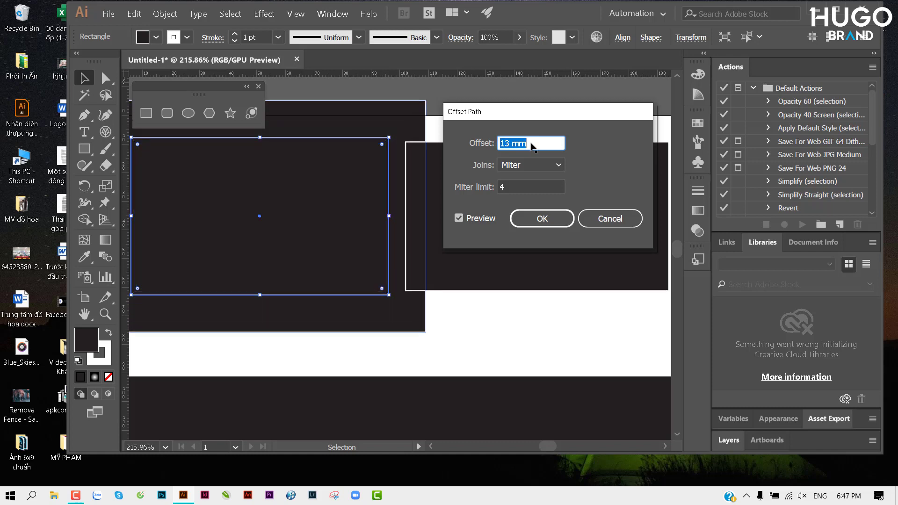
key(Down)
key(Down)
key(Down)
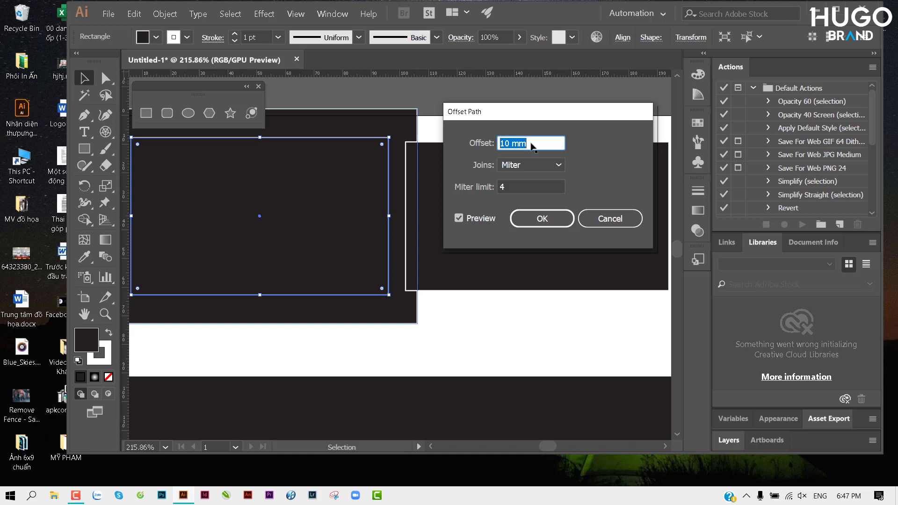
key(Down)
key(Down)
key(Down)
key(Down)
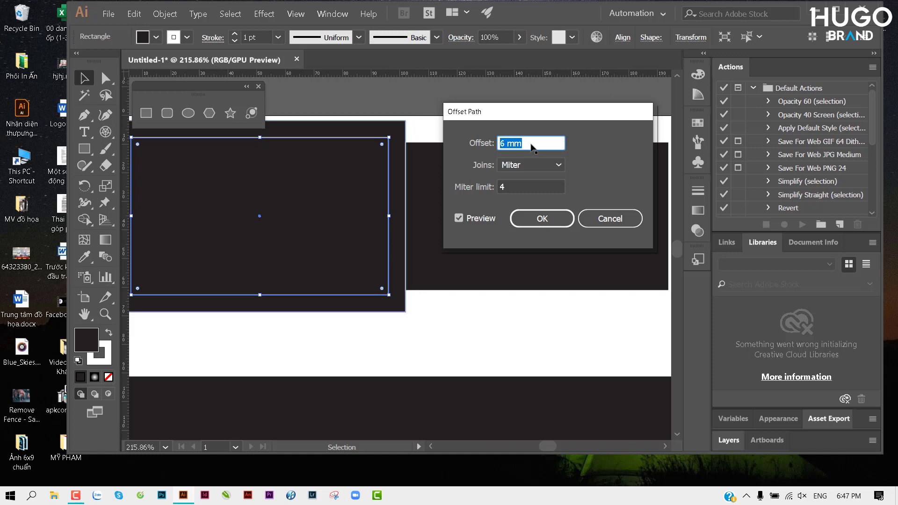
click(541, 219)
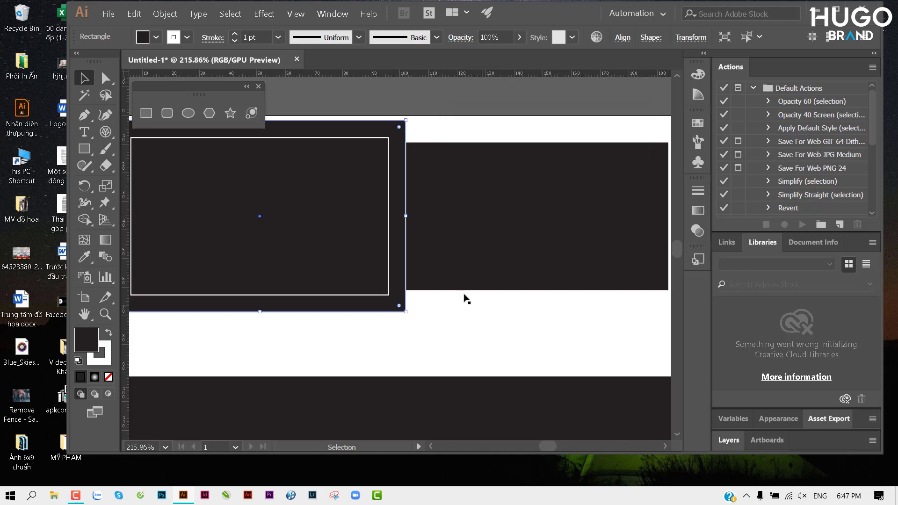
Try moving the outer offset rectangle, undo it, and select both rectangles.
scroll(452, 216, down, 2)
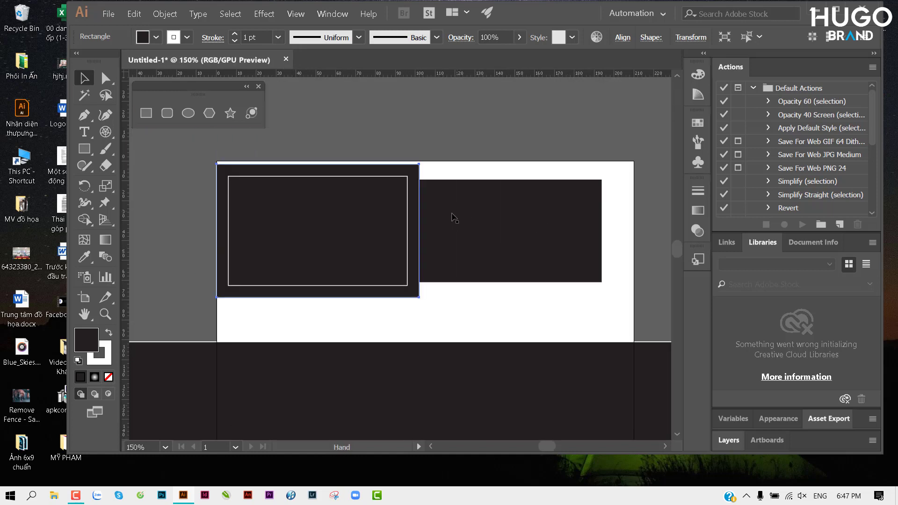
drag(318, 231, 361, 153)
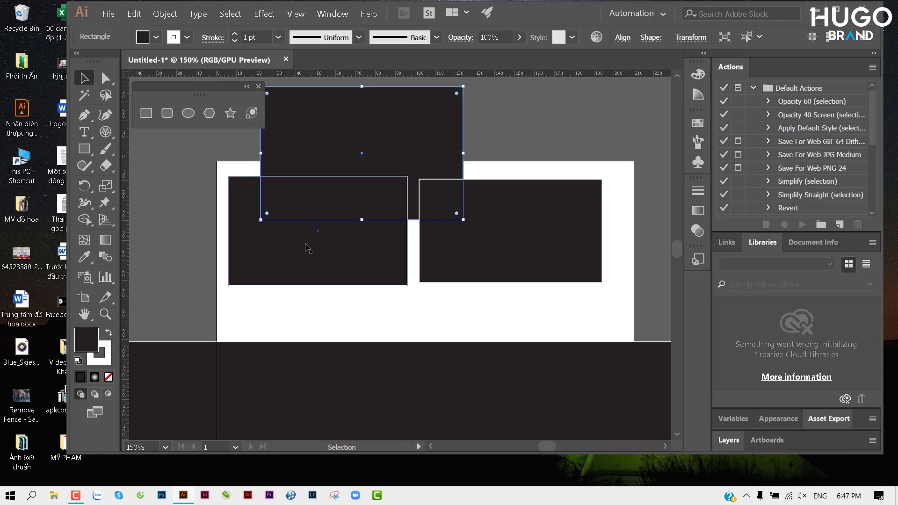
key(ctrl+z)
click(443, 156)
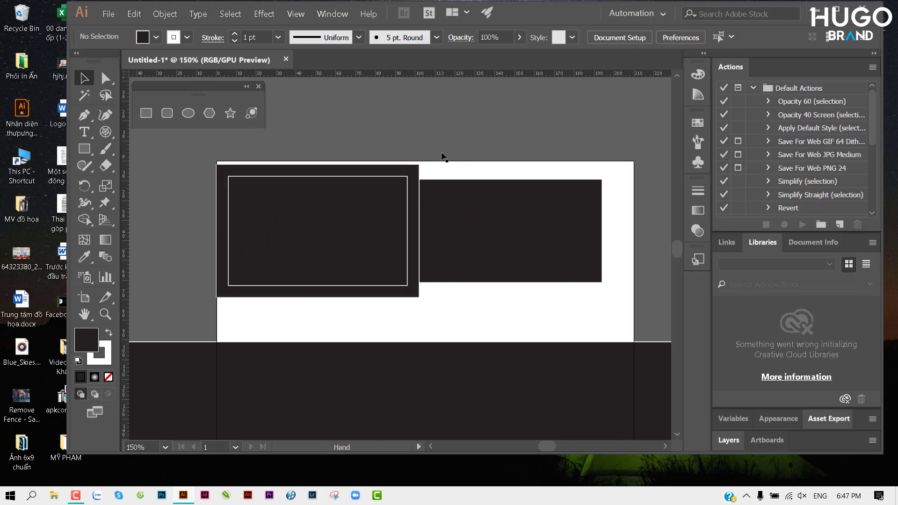
drag(442, 156, 434, 160)
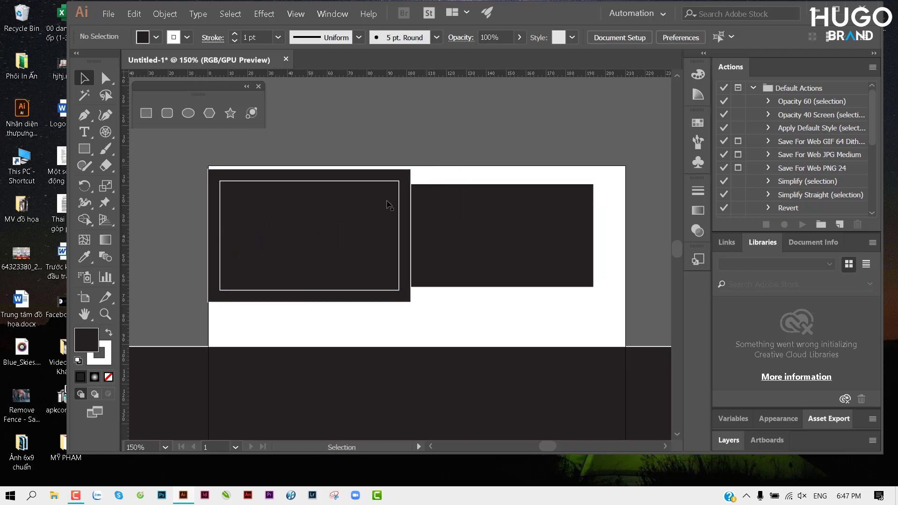
click(284, 178)
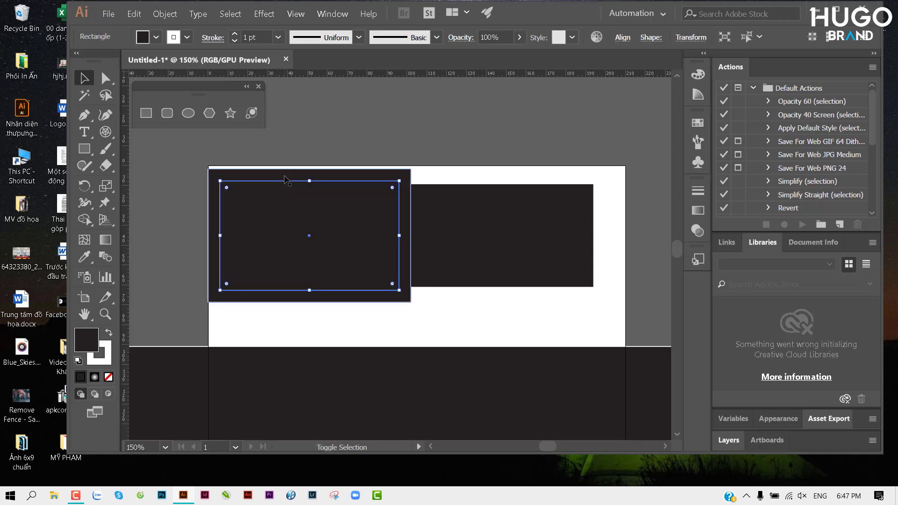
shift+click(284, 178)
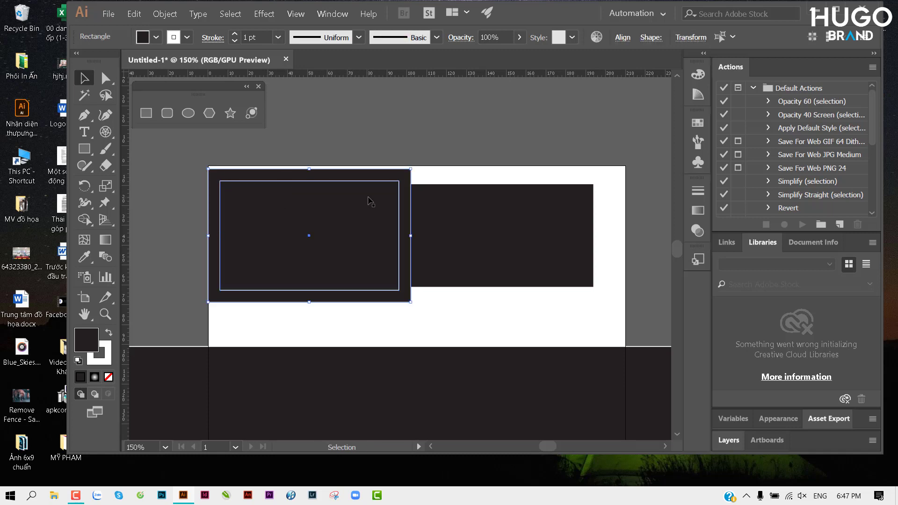
Merge the selected rectangles with Pathfinder Unite and close the panel.
key(shift+F7)
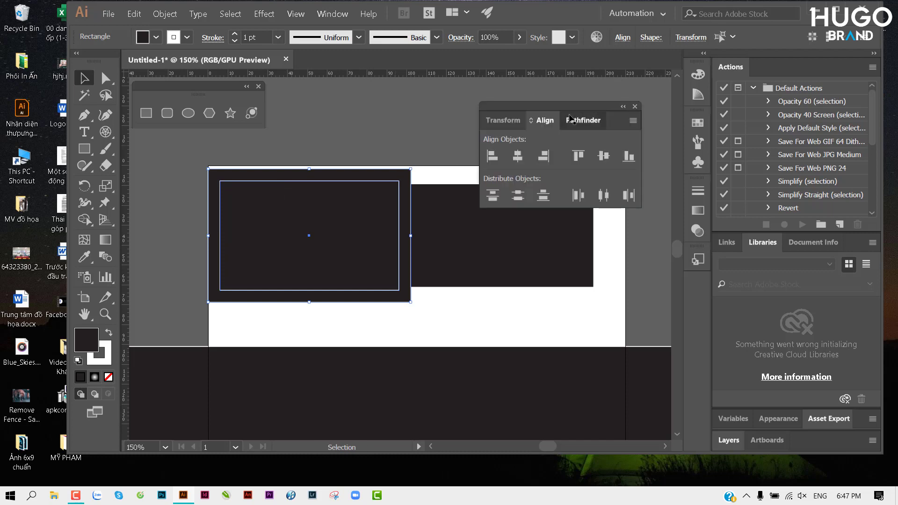
click(569, 119)
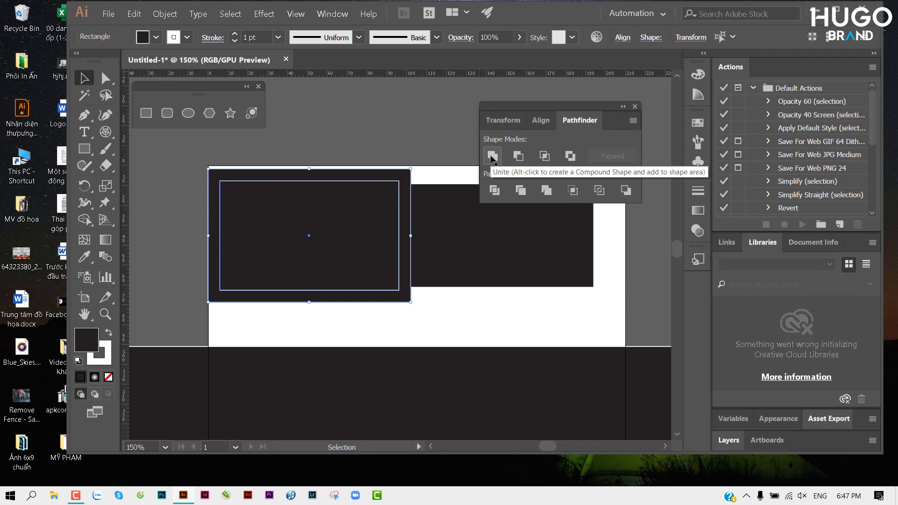
click(492, 156)
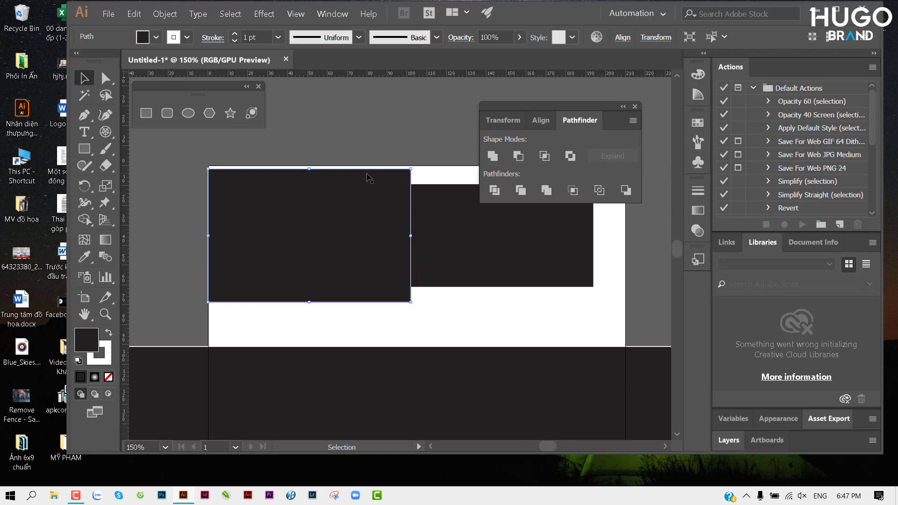
click(402, 134)
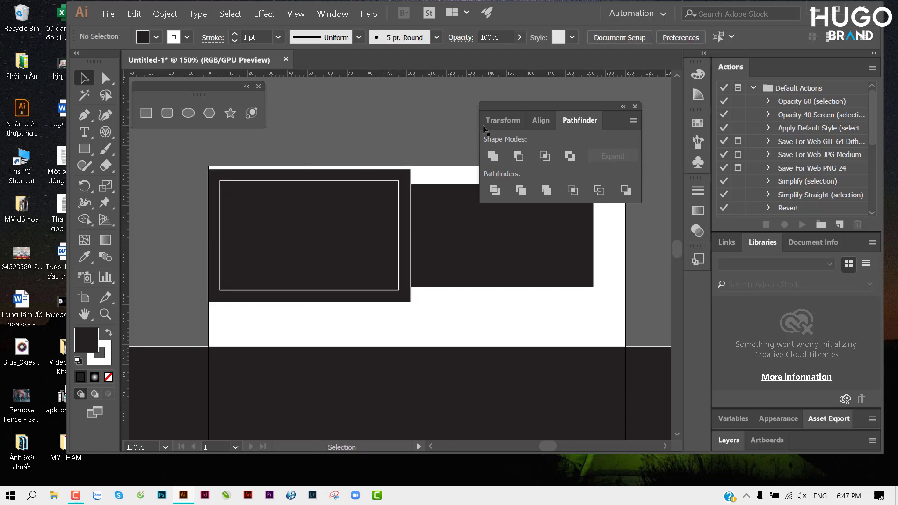
click(633, 106)
Drag the left rectangle lower after undoing a stray move, and zoom out.
drag(347, 243, 534, 149)
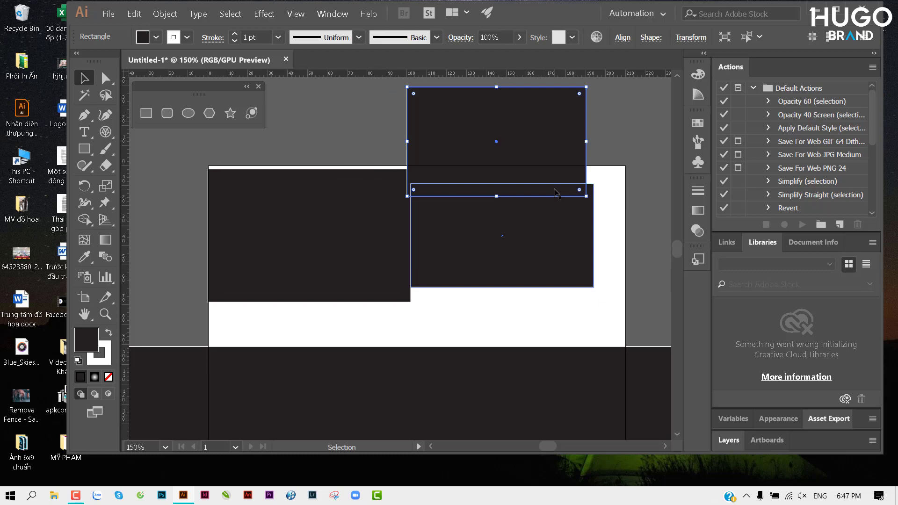
key(ctrl+z)
mouse_move(345, 230)
mouse_down()
mouse_move(352, 166)
mouse_move(370, 167)
mouse_move(367, 225)
mouse_move(348, 289)
mouse_up()
key(ctrl+minus)
click(369, 340)
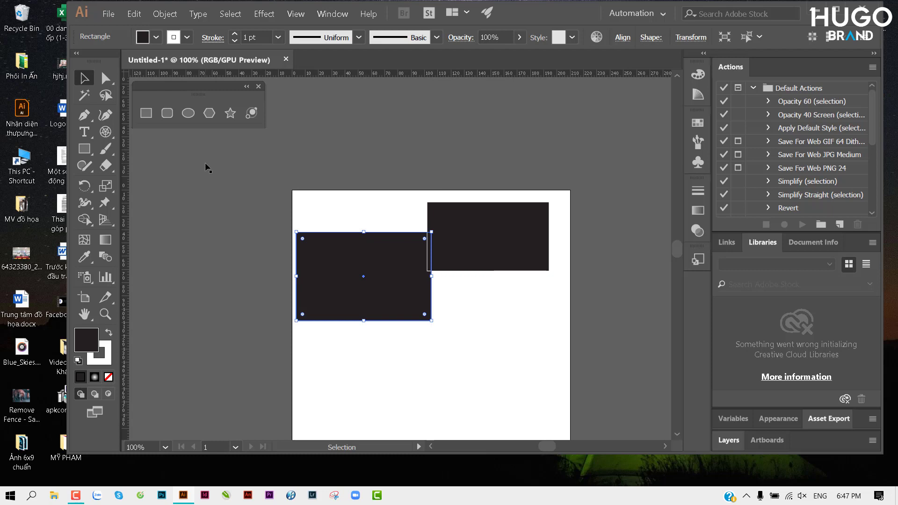
click(106, 131)
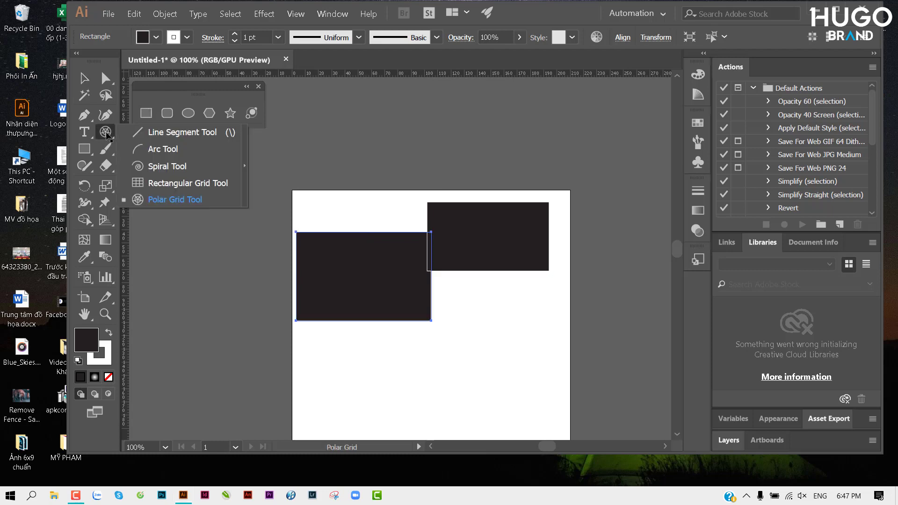
click(173, 183)
mouse_move(172, 200)
mouse_down()
mouse_move(277, 287)
mouse_move(298, 340)
mouse_move(198, 247)
mouse_up()
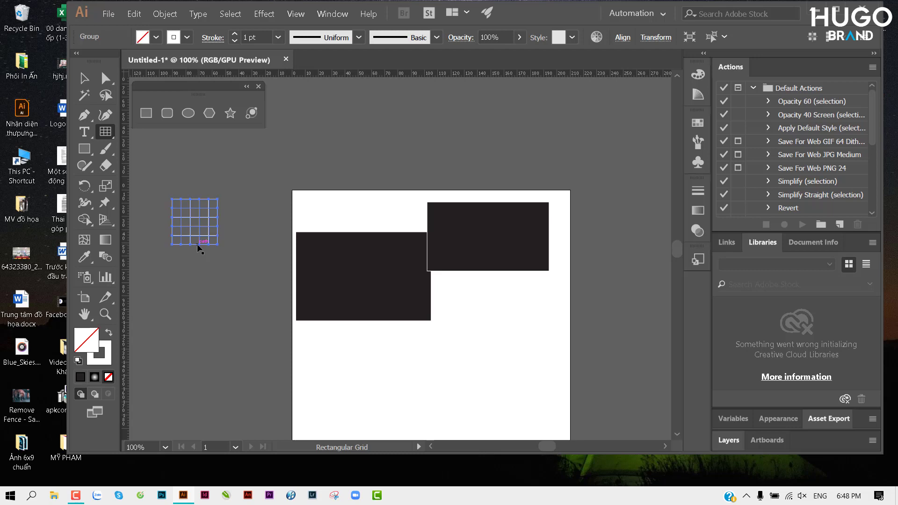
key(Delete)
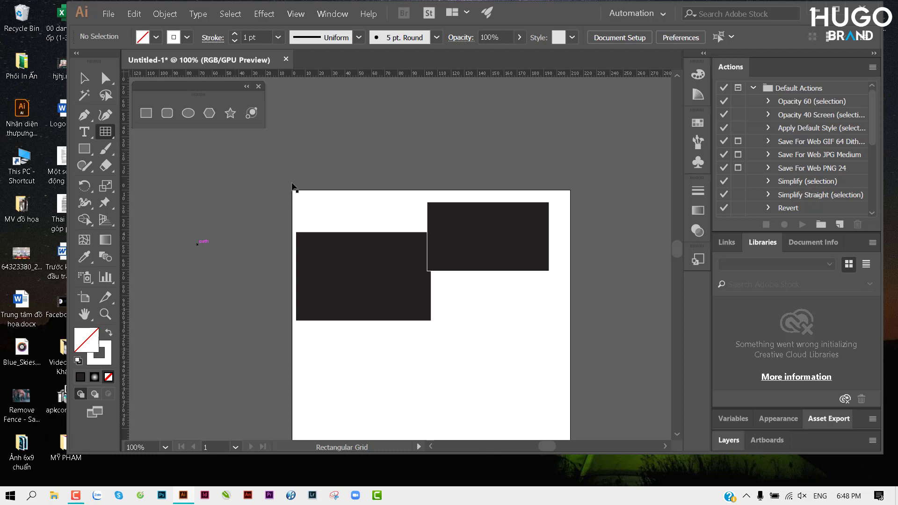
drag(347, 168, 305, 216)
click(84, 78)
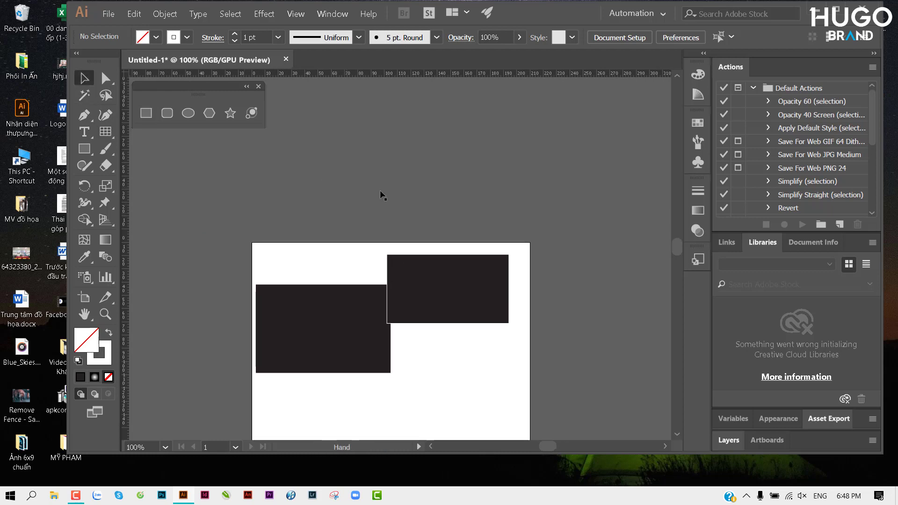
mouse_move(371, 184)
mouse_down()
mouse_move(342, 222)
mouse_move(319, 287)
mouse_up()
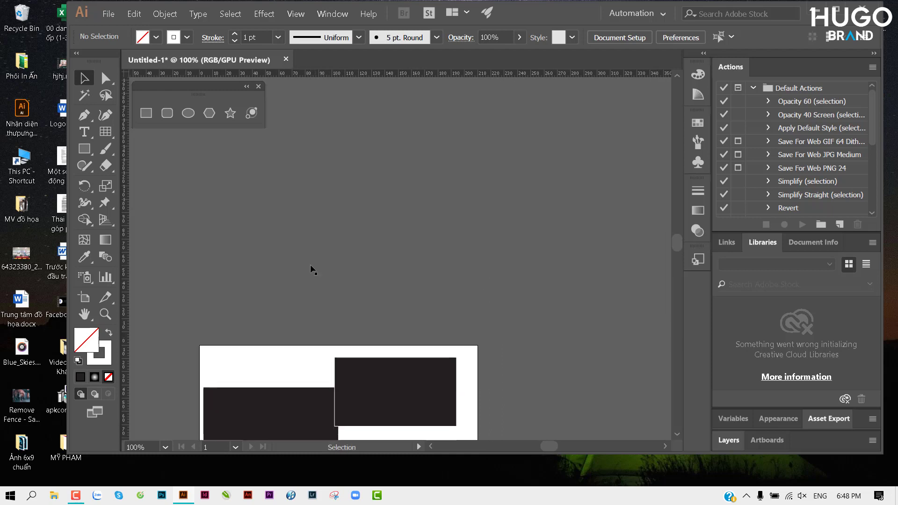
key(m)
Draw a new empty rectangle above the artboard and select it.
drag(313, 163, 511, 303)
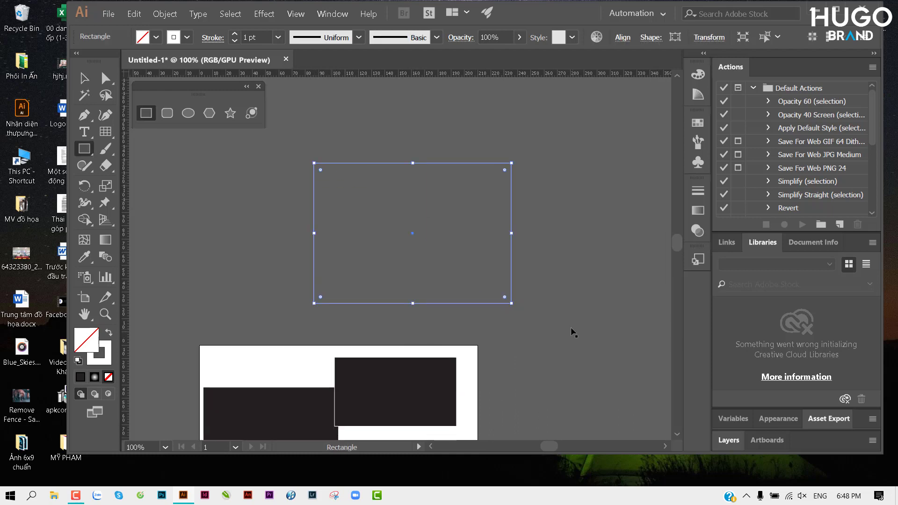
key(v)
click(567, 295)
scroll(367, 235, right, 1)
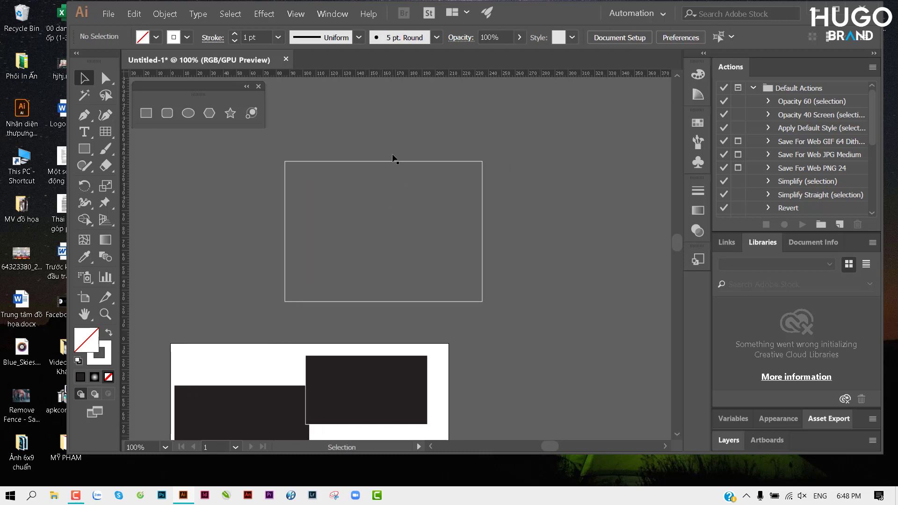
click(383, 231)
scroll(389, 231, up, 1)
scroll(390, 231, up, 1)
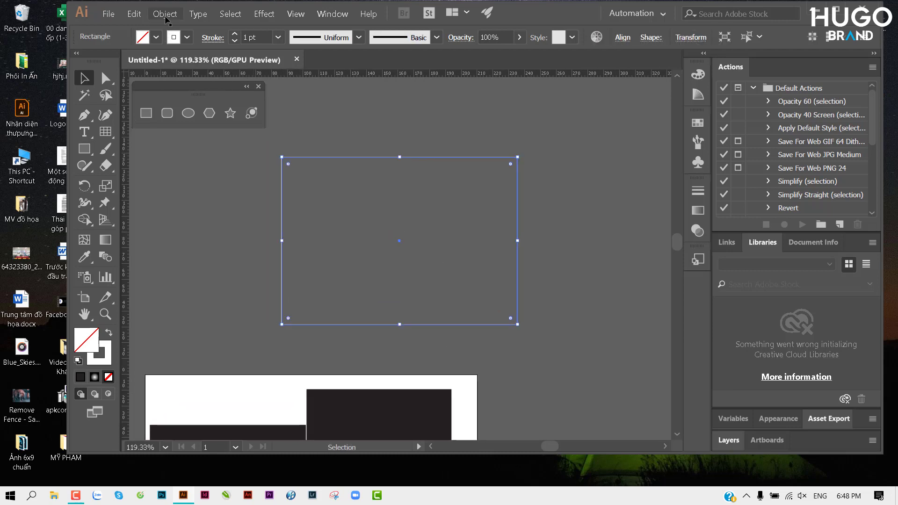
Preview Split Into Grid on it with 5 rows and 5 columns.
click(165, 15)
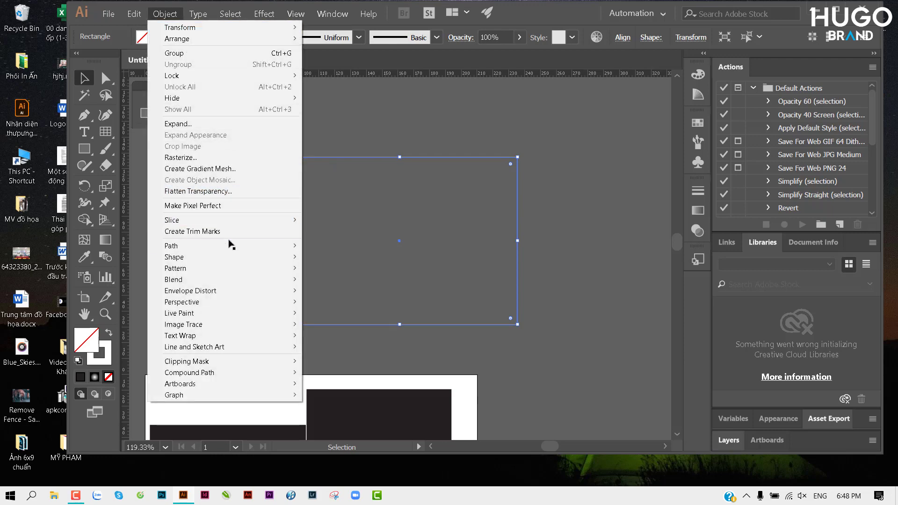
mouse_move(171, 245)
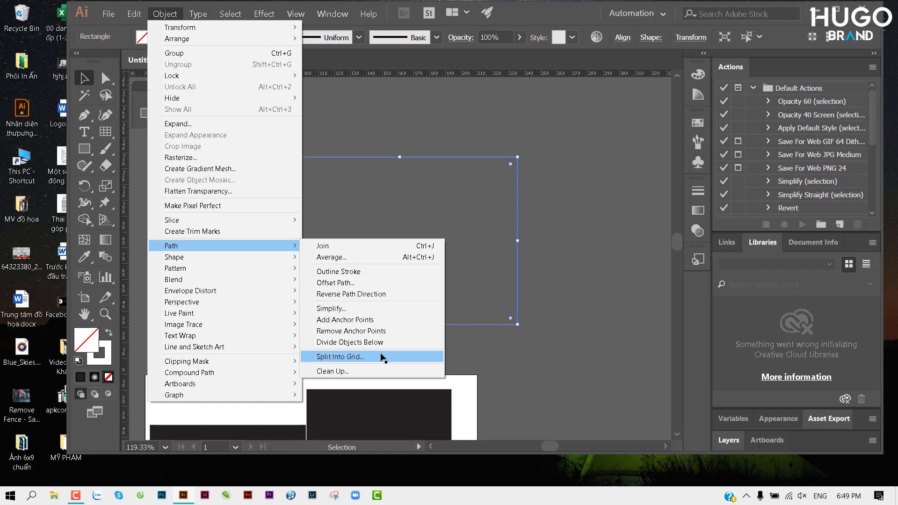
click(381, 358)
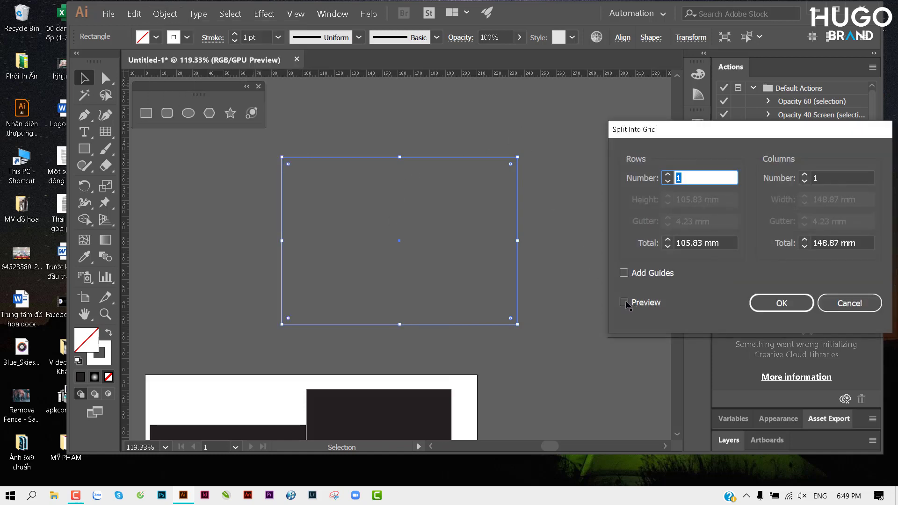
click(632, 304)
drag(662, 131, 586, 136)
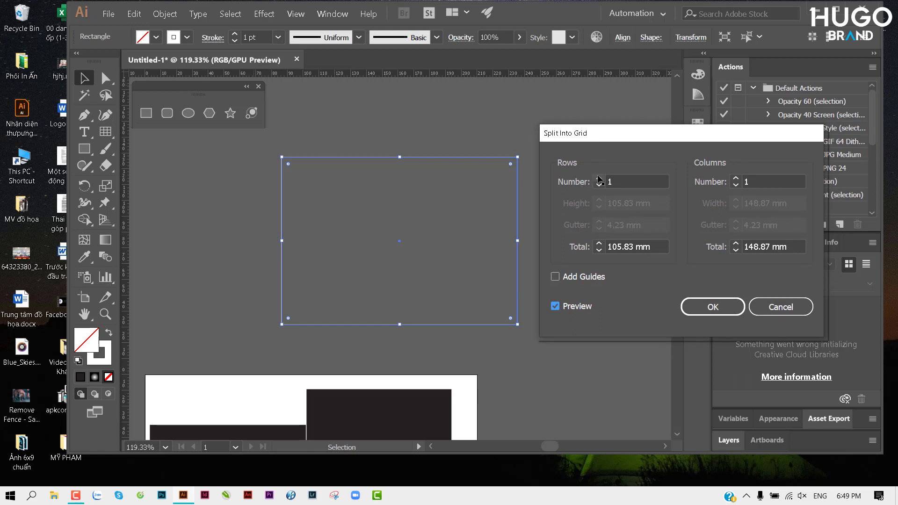
click(599, 178)
click(599, 178)
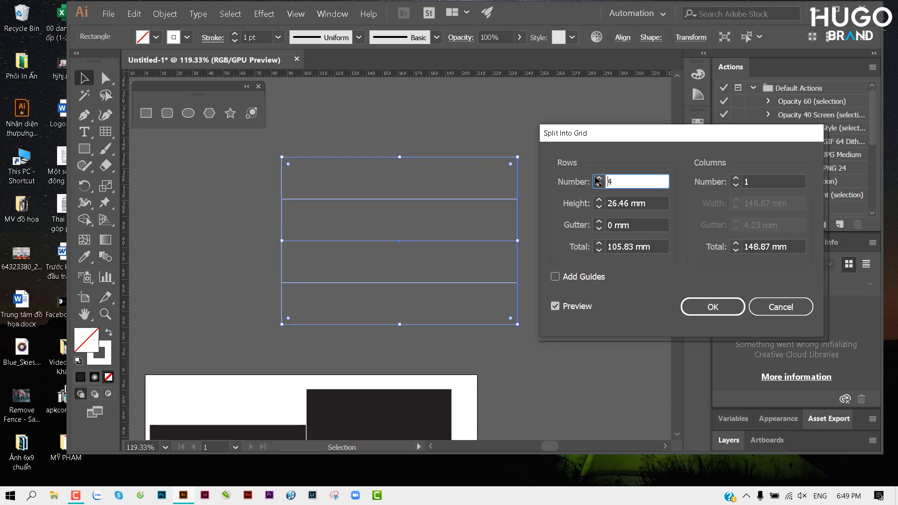
click(598, 178)
click(735, 178)
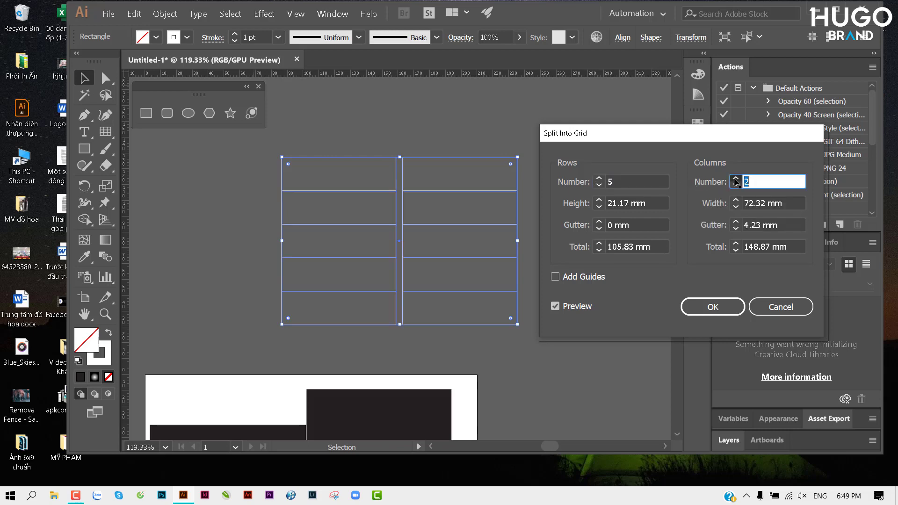
click(735, 178)
text(5)
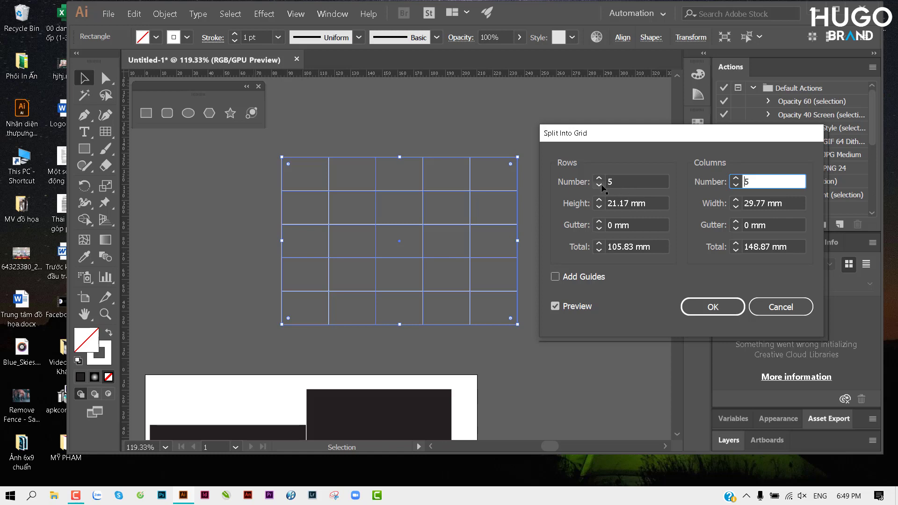
click(600, 185)
Set Split Into Grid to 1 row, 12 columns and a 3 mm gutter, and apply.
click(600, 186)
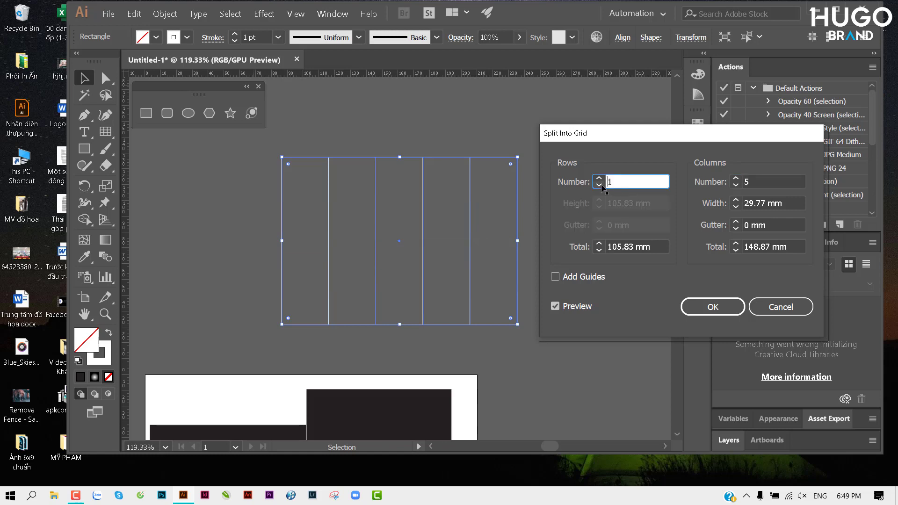
click(735, 179)
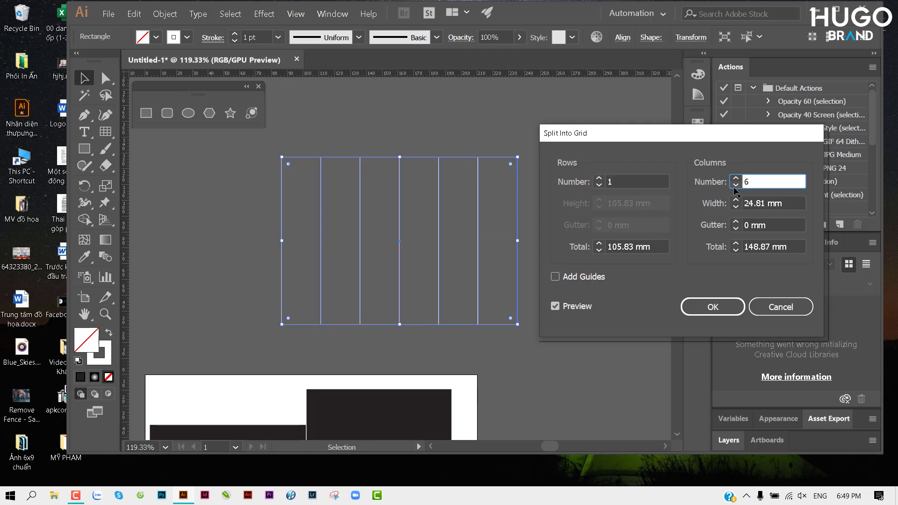
click(736, 186)
text(3)
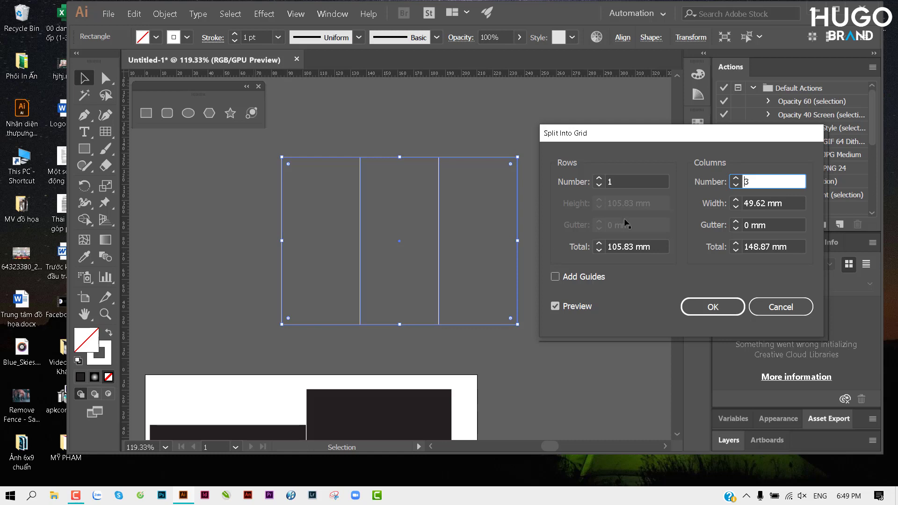
click(735, 179)
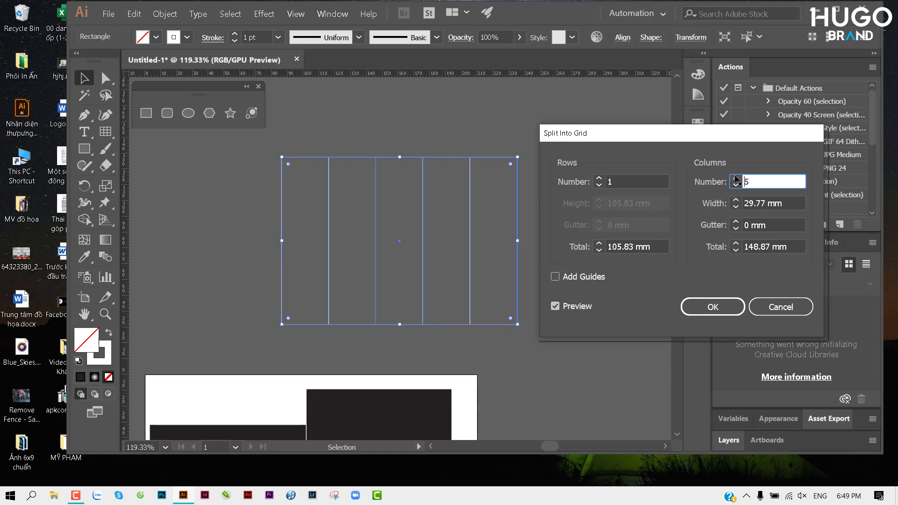
click(735, 178)
click(735, 178)
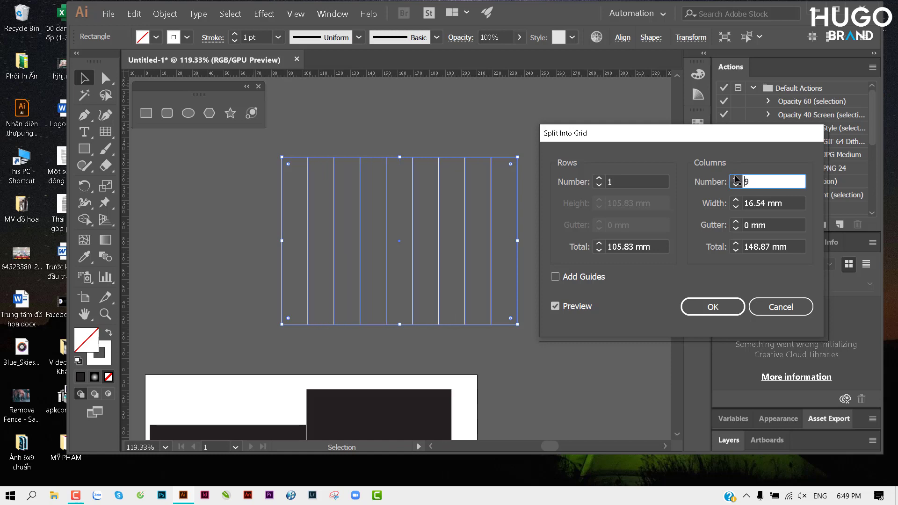
click(735, 178)
click(736, 178)
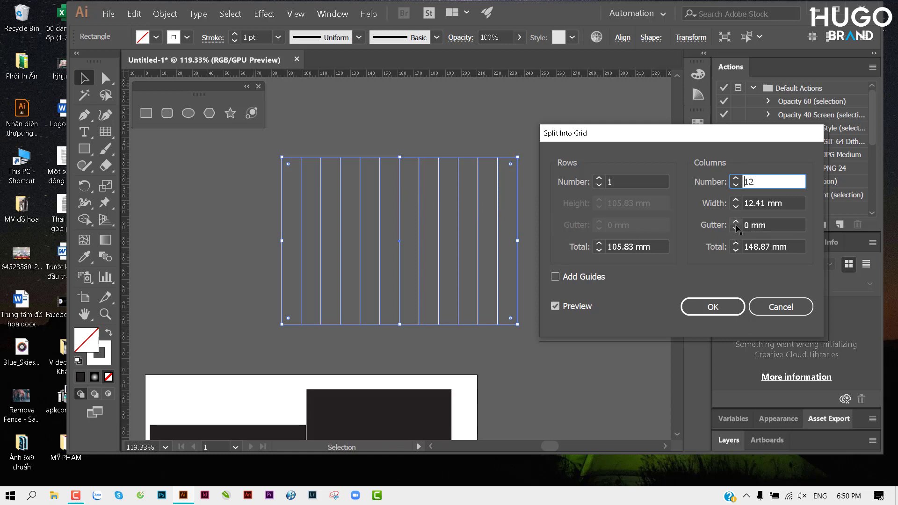
click(736, 223)
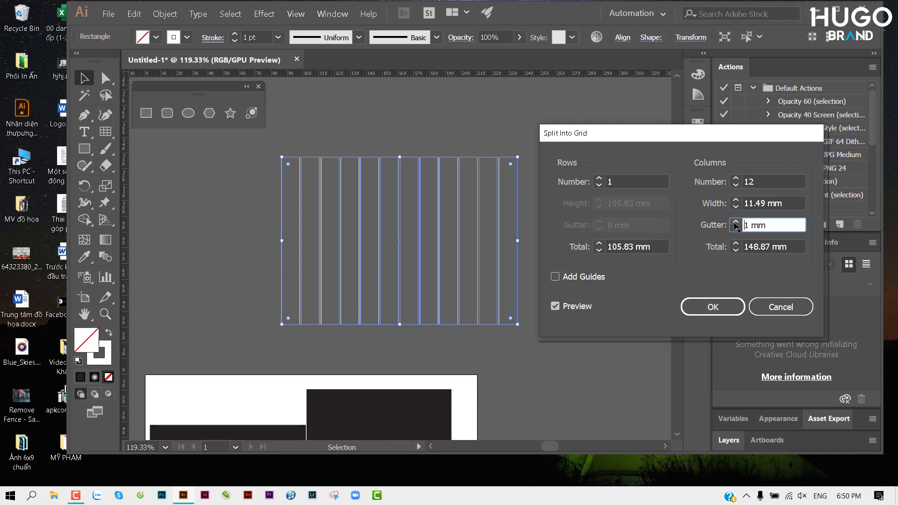
click(736, 224)
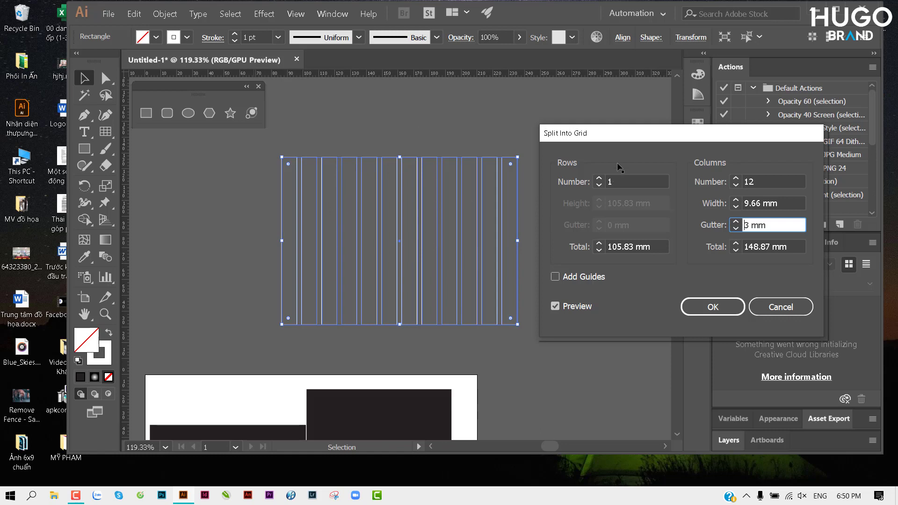
drag(624, 137, 621, 105)
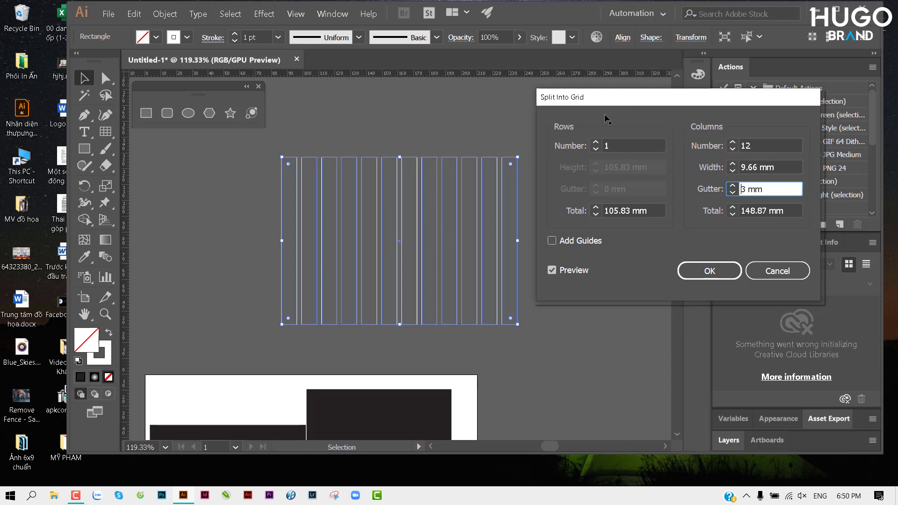
click(704, 272)
Undo pulling out one column, then nudge the whole row of columns up and right.
click(593, 251)
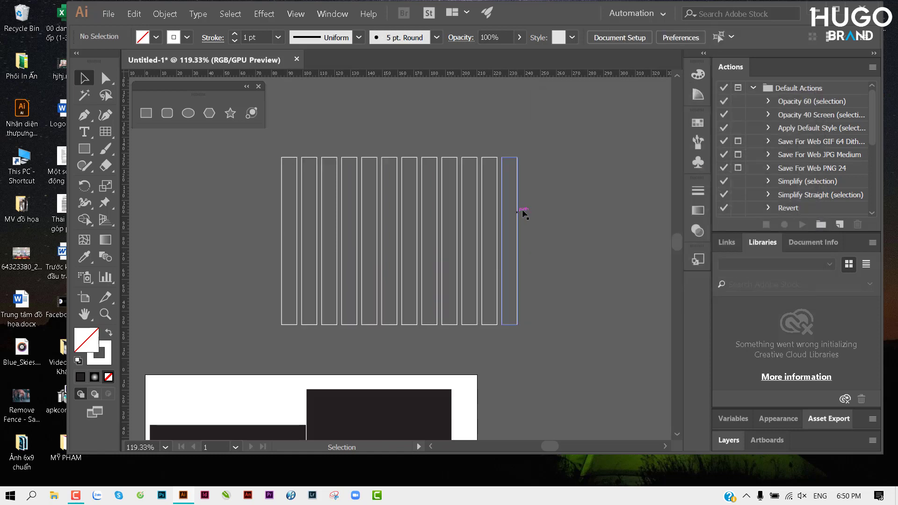
drag(518, 216, 586, 173)
key(ctrl+z)
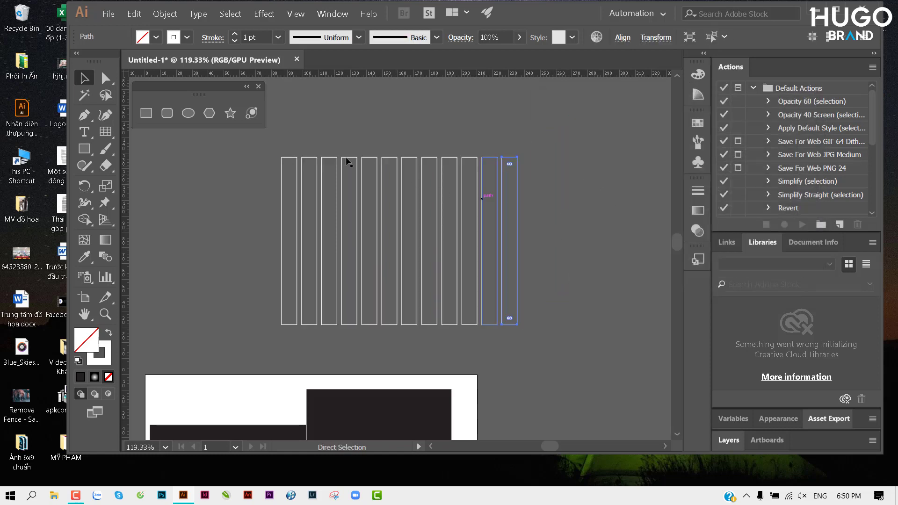
key(v)
drag(271, 145, 581, 232)
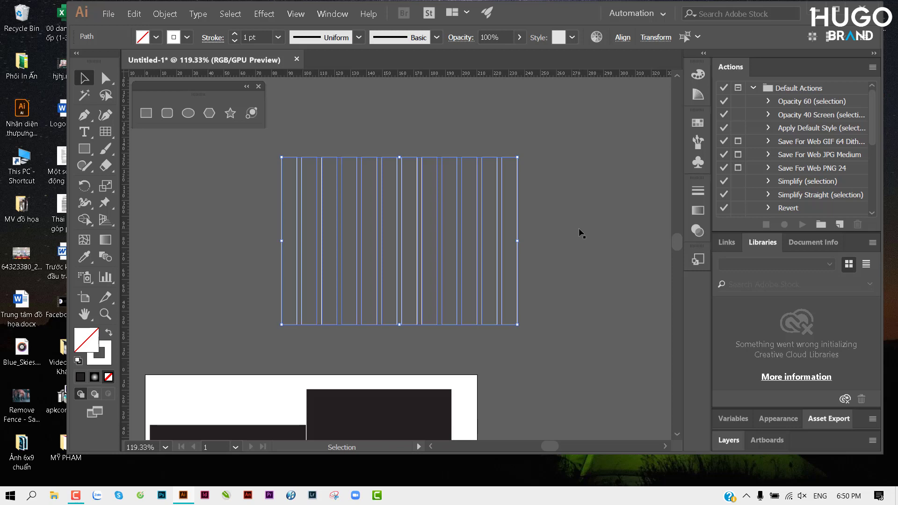
click(551, 233)
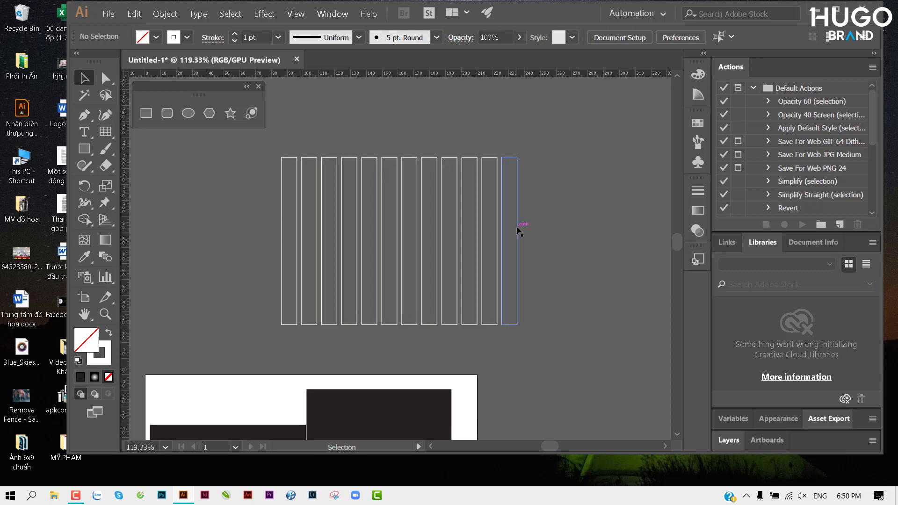
drag(517, 231, 541, 220)
click(597, 260)
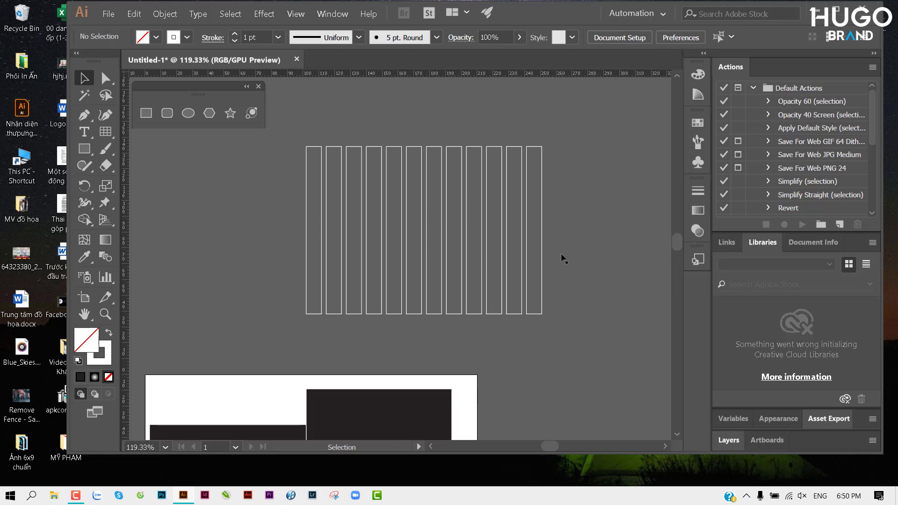
Pan the view toward empty canvas space beside the column rectangles.
scroll(532, 245, right, 3)
scroll(514, 248, right, 2)
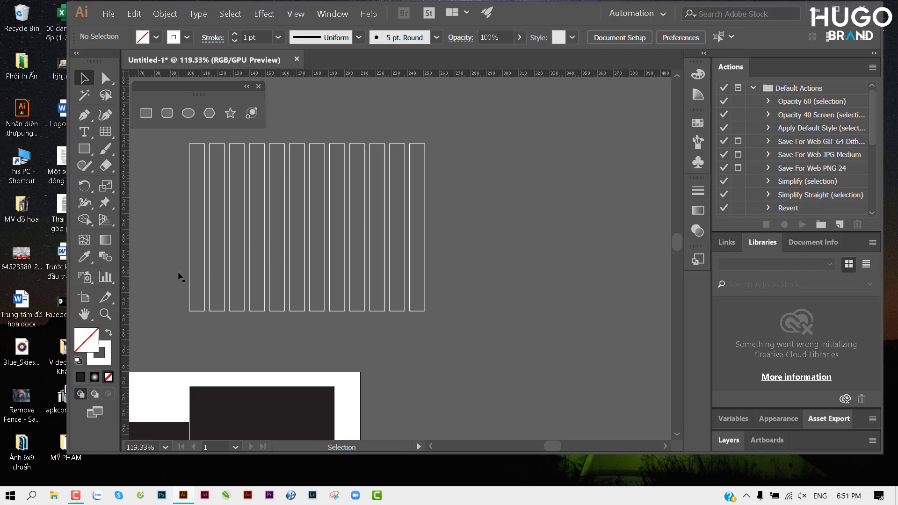
click(255, 309)
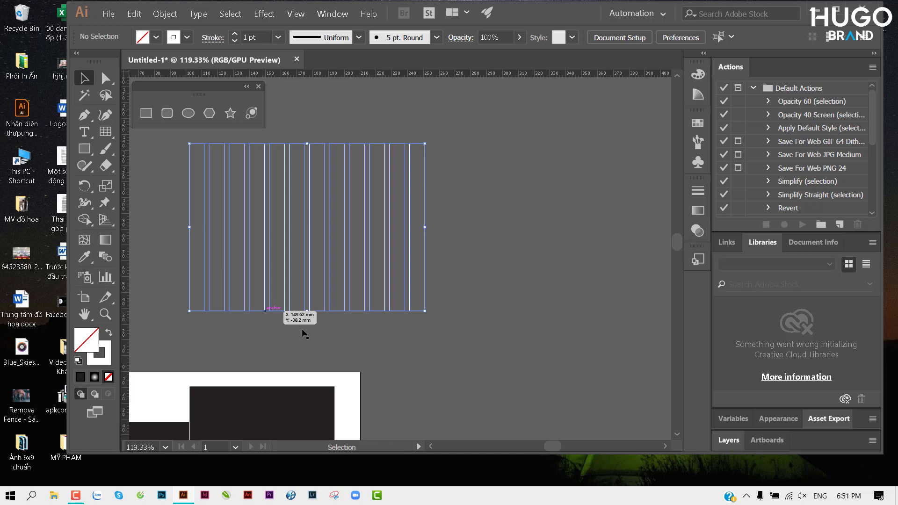
click(187, 355)
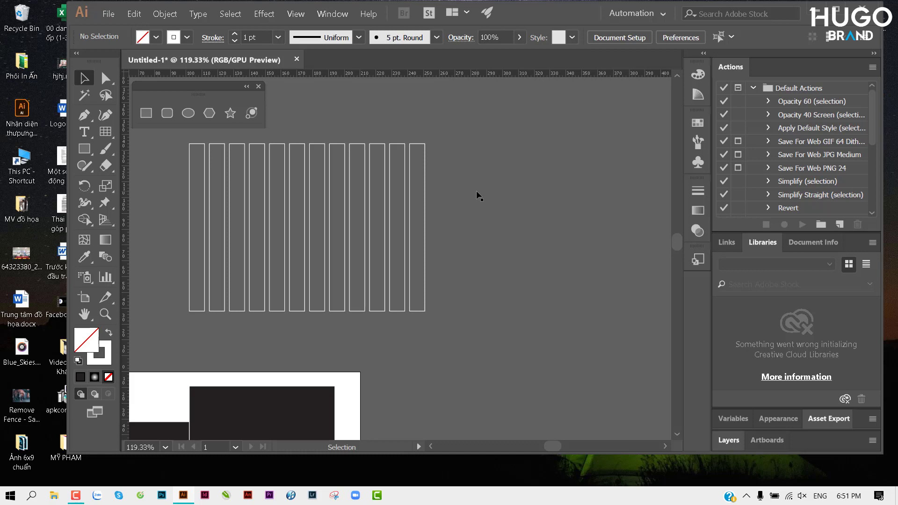
mouse_move(517, 186)
mouse_down()
mouse_move(432, 163)
mouse_move(360, 170)
mouse_up()
scroll(381, 238, down, 3)
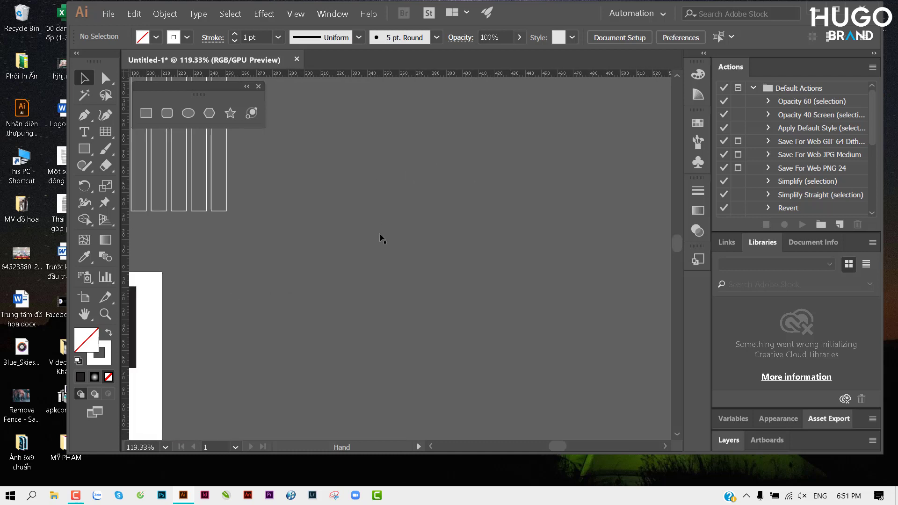
scroll(382, 239, down, 4)
scroll(366, 215, right, 2)
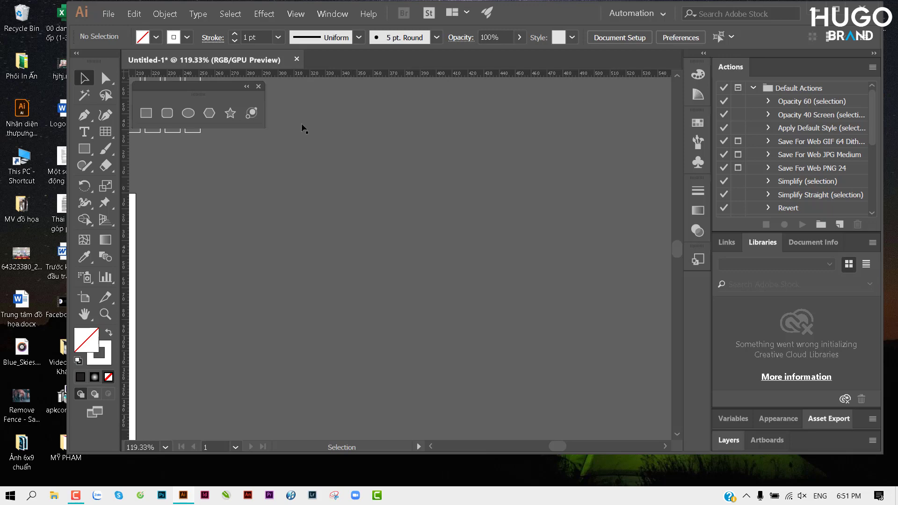
Start File > Place and browse to the thuvienanh > nhảy múa photo folder.
click(108, 14)
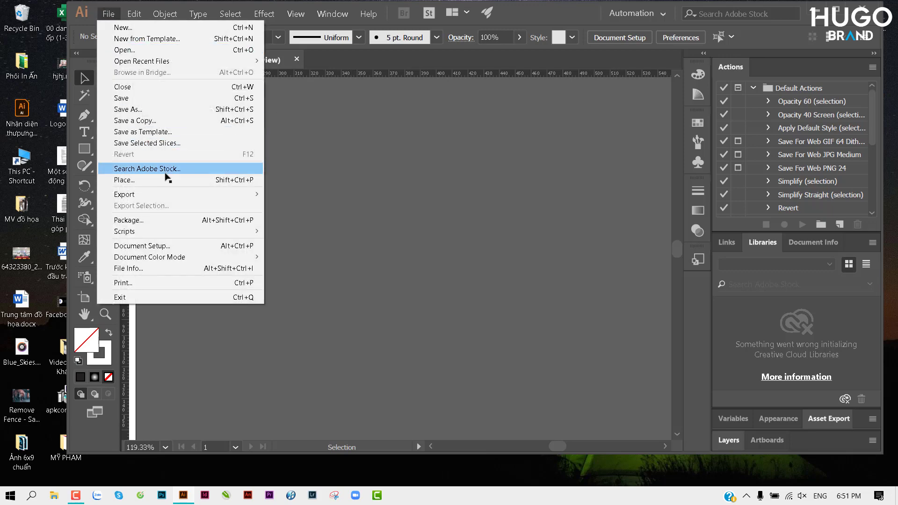
click(189, 181)
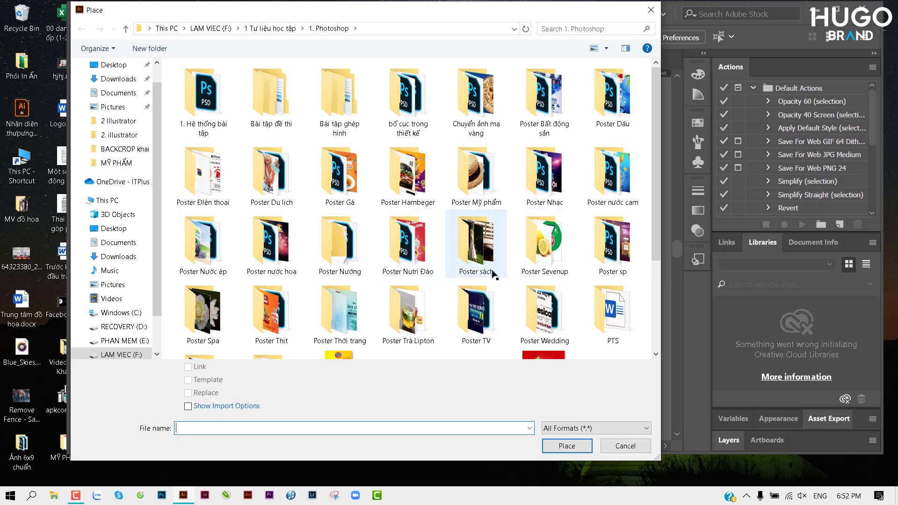
click(270, 28)
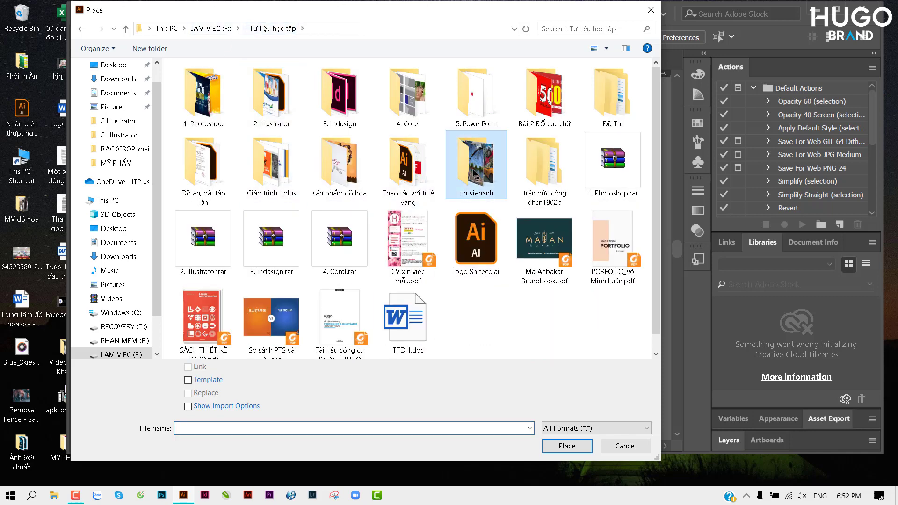
double_click(474, 172)
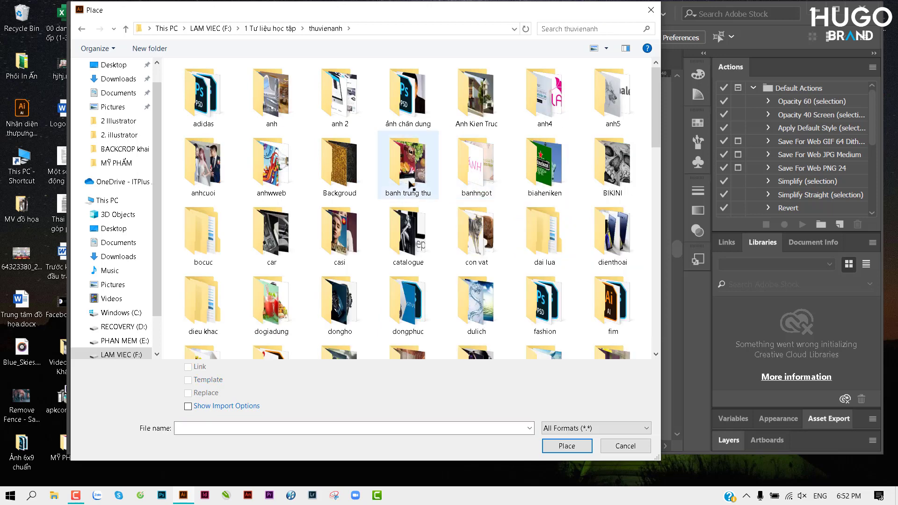
mouse_move(408, 164)
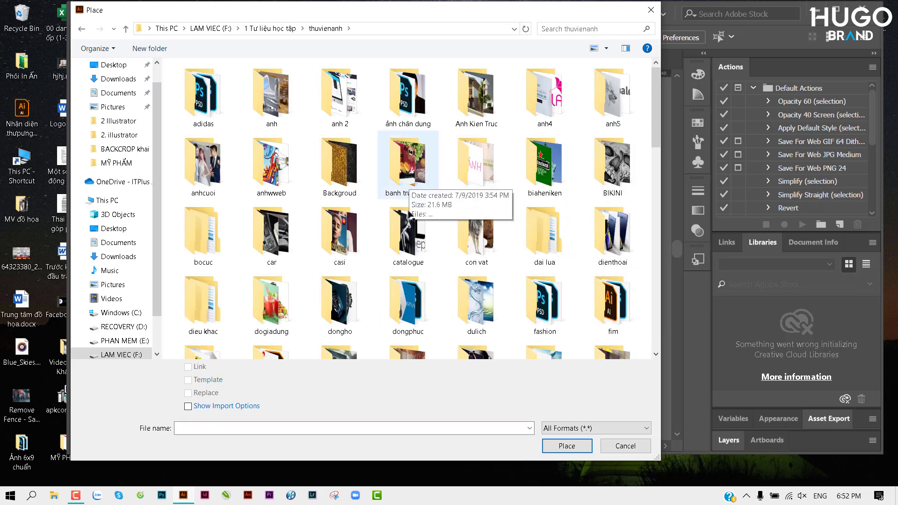
click(410, 220)
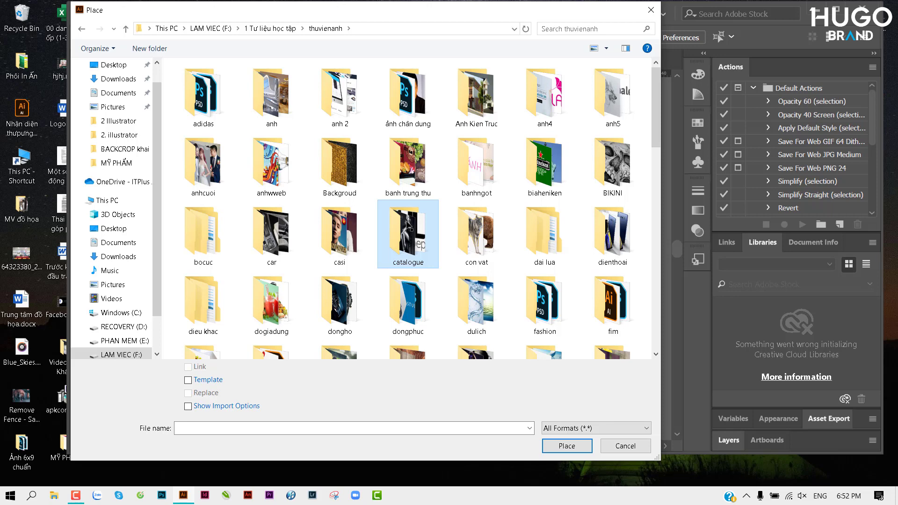
key(n)
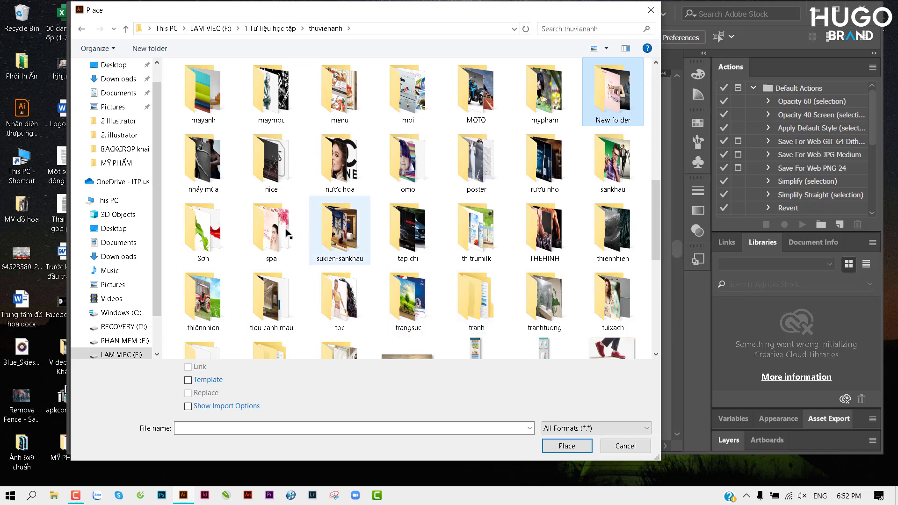
click(225, 180)
double_click(225, 180)
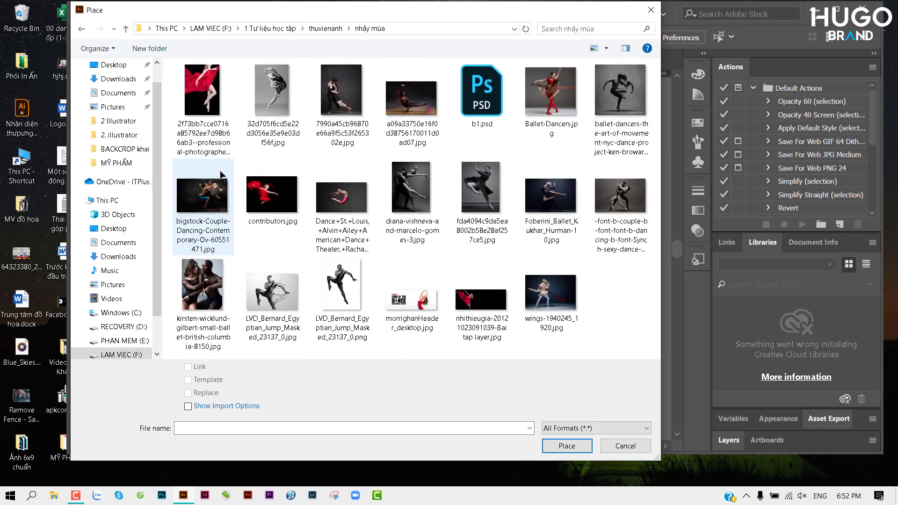
Place the dancer photo into a dragged frame on the canvas and deselect it.
double_click(229, 137)
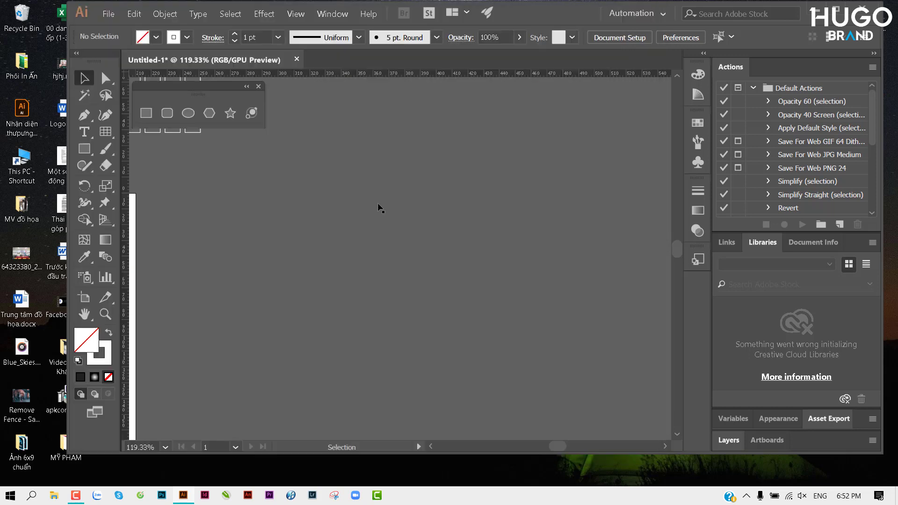
drag(380, 221, 482, 360)
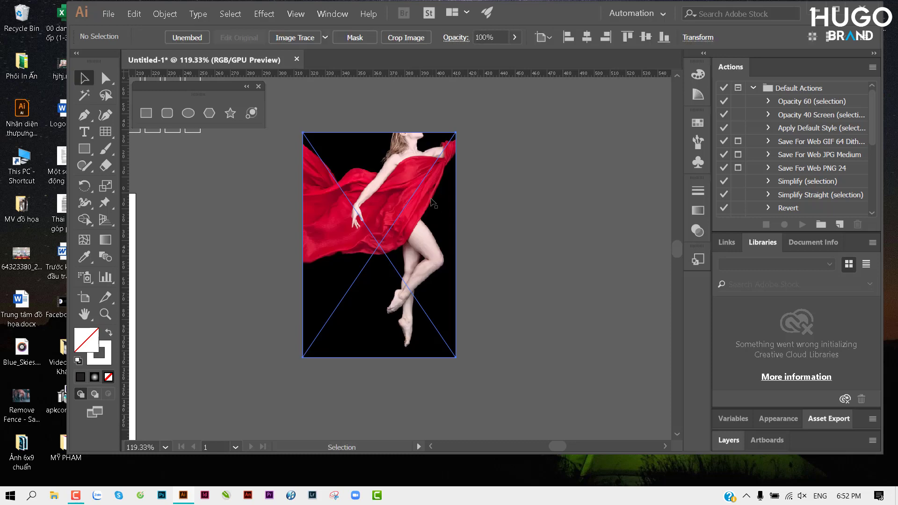
click(489, 206)
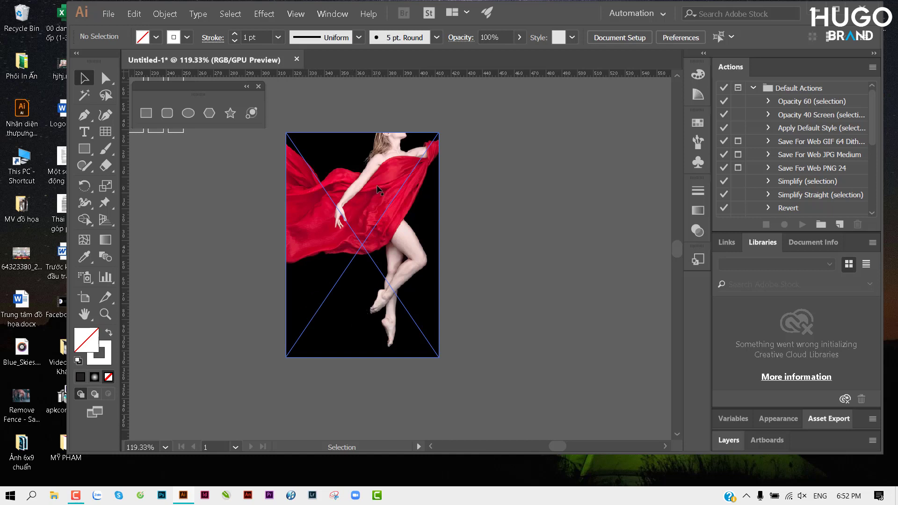
Pan and zoom the view to see the whole dancer photo.
scroll(374, 211, up, 3)
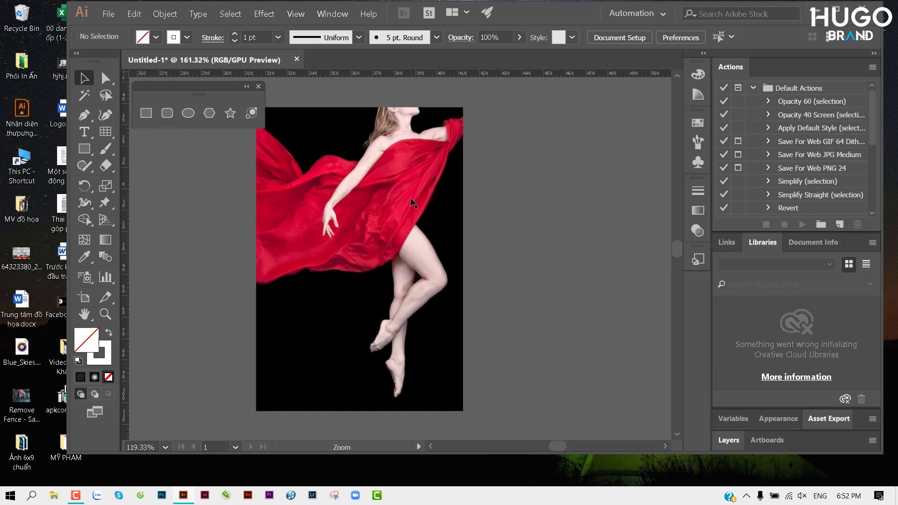
drag(404, 197, 445, 193)
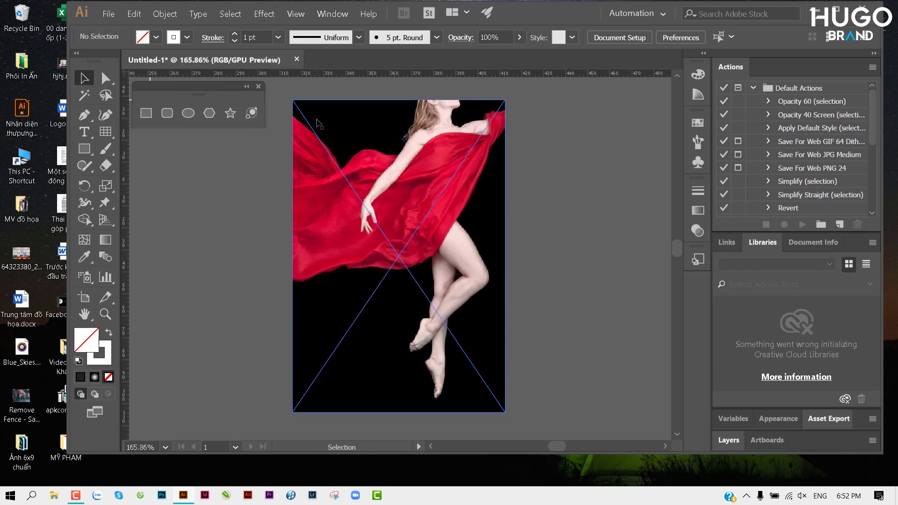
scroll(335, 193, up, 3)
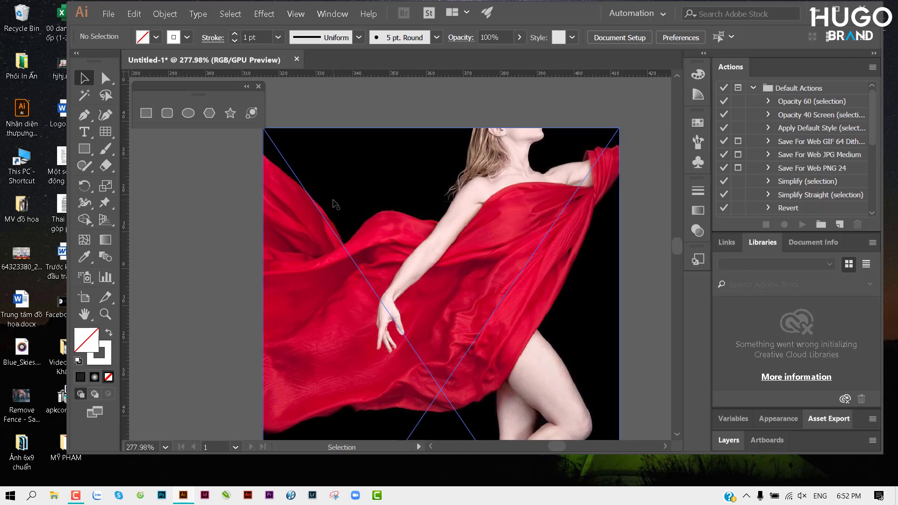
drag(416, 247, 400, 231)
scroll(400, 231, down, 2)
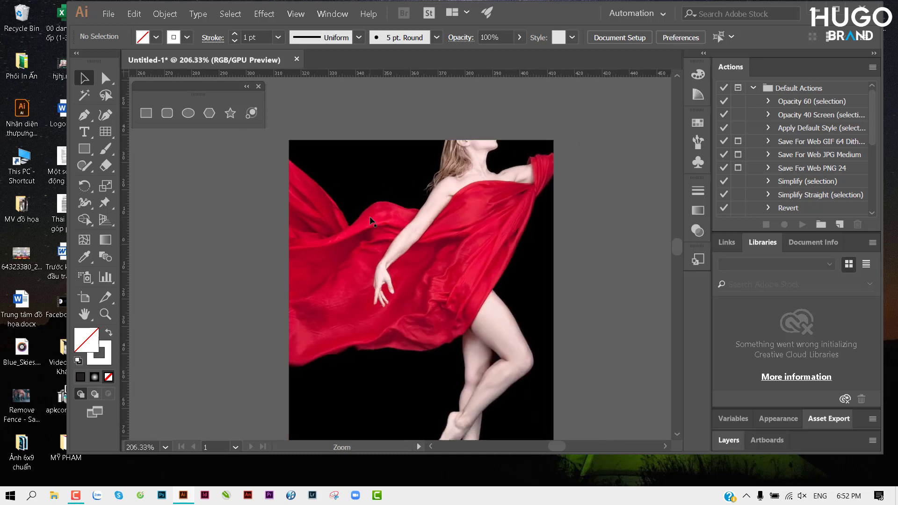
Draw a small white-filled, unstroked square at the photo's top-left corner.
click(146, 112)
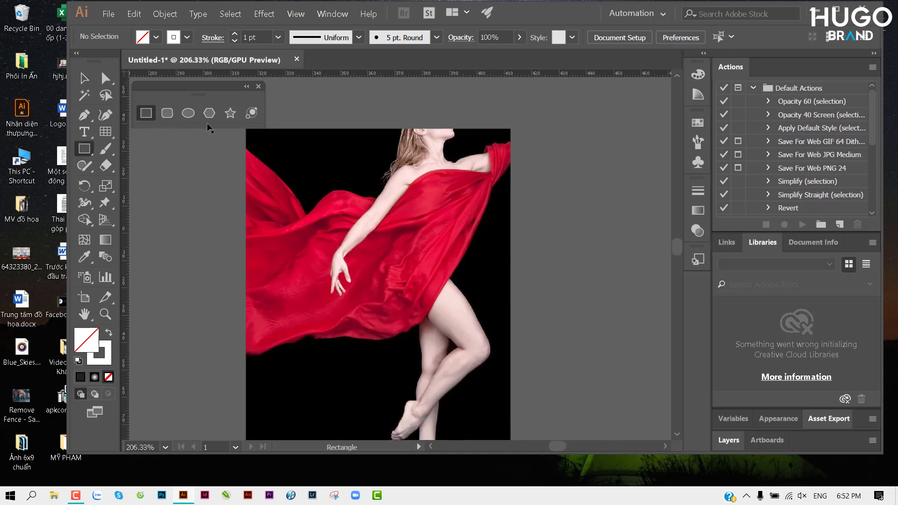
mouse_move(277, 137)
mouse_down()
mouse_move(334, 146)
mouse_move(334, 168)
mouse_up()
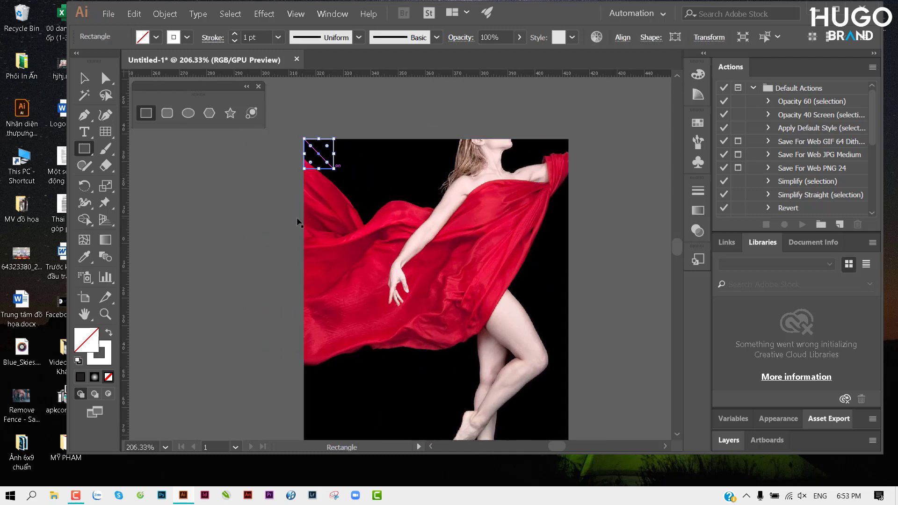
key(shift+x)
key(v)
click(251, 225)
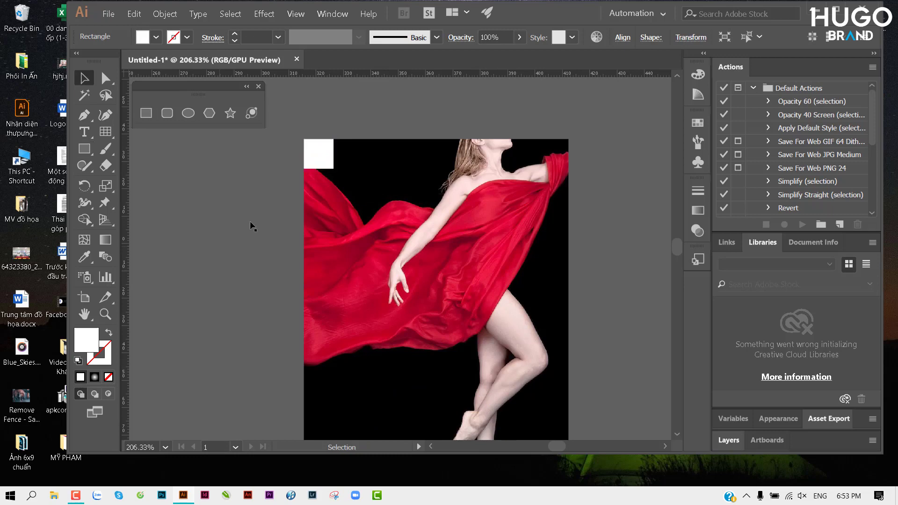
drag(251, 224, 209, 260)
scroll(209, 260, up, 2)
scroll(280, 208, up, 2)
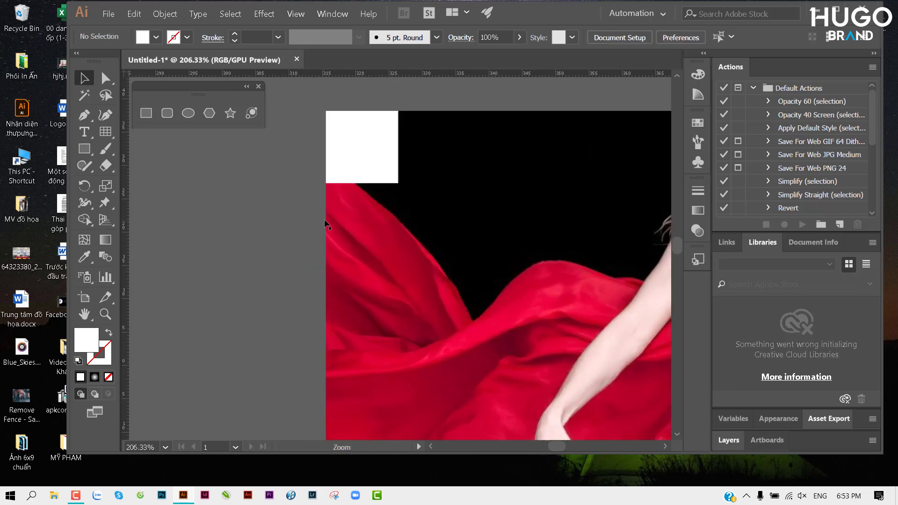
drag(327, 216, 271, 252)
Copy the white square one step right and set the copy to 80% opacity.
mouse_move(301, 193)
mouse_down()
mouse_move(389, 193)
mouse_move(343, 196)
mouse_up()
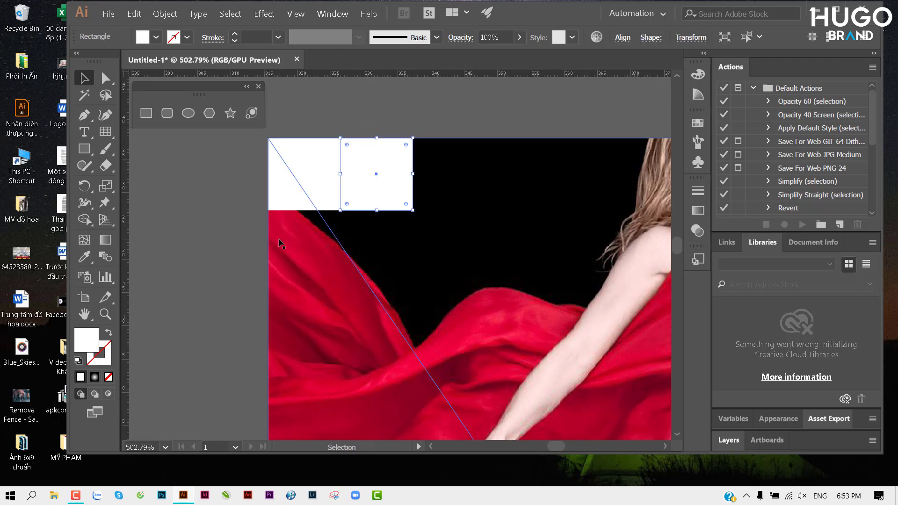
click(491, 37)
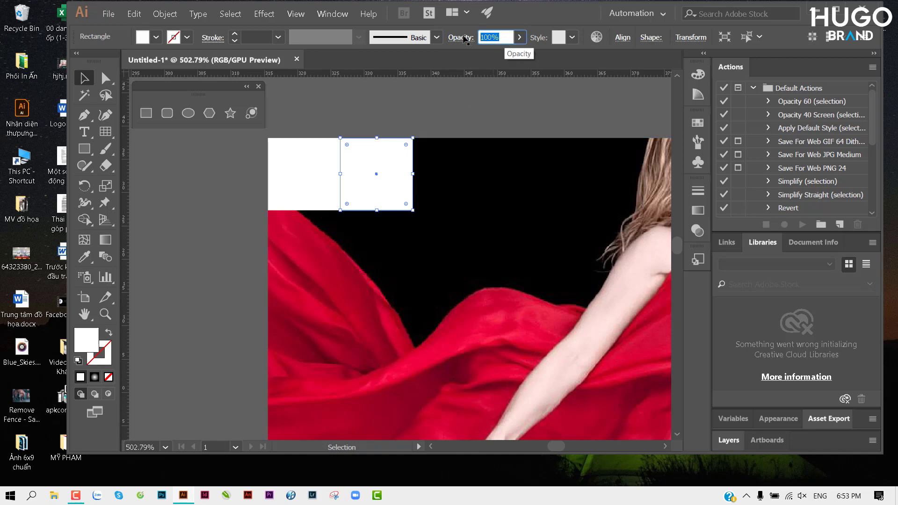
text(80)
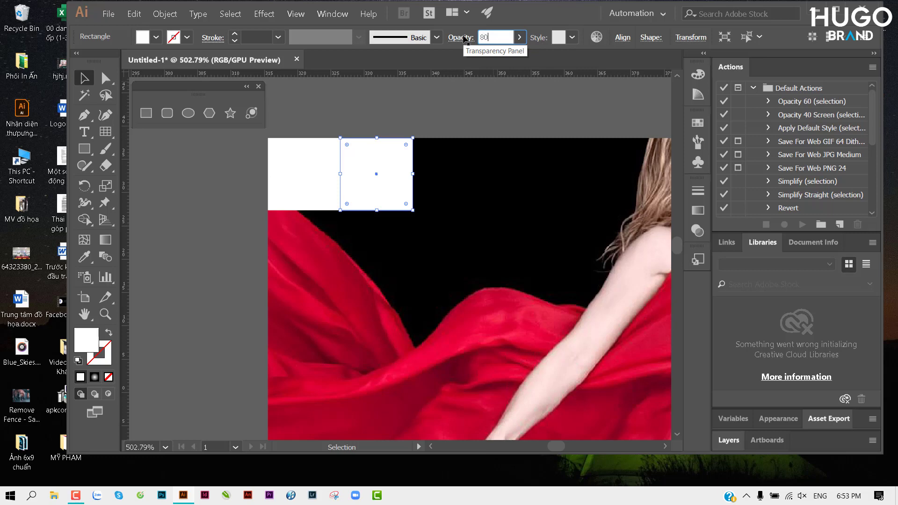
key(Return)
Copy the 80% square below the white one.
click(414, 125)
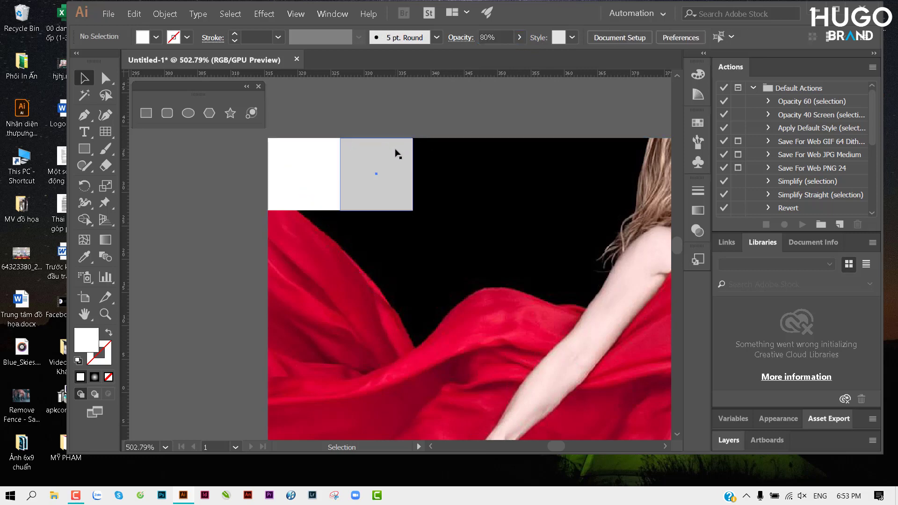
mouse_move(396, 154)
mouse_down()
mouse_move(321, 212)
mouse_move(323, 225)
mouse_up()
drag(383, 123, 393, 112)
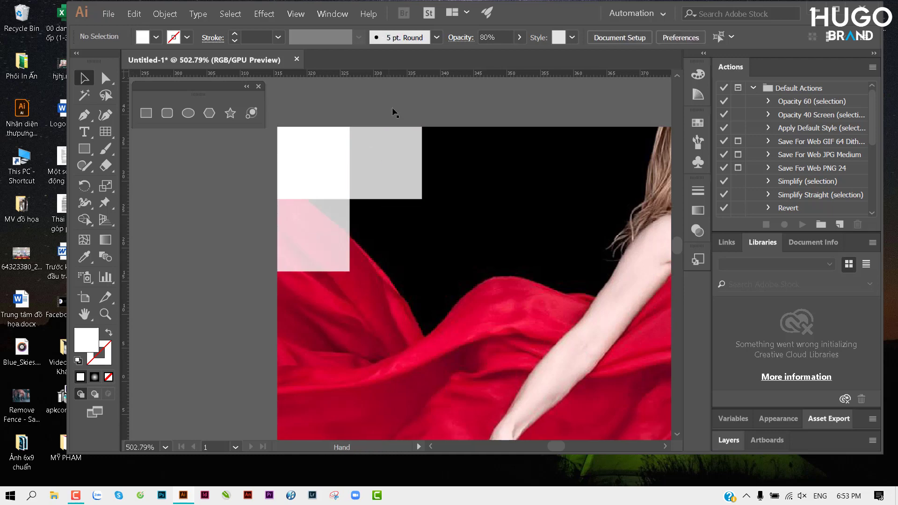
scroll(371, 150, down, 1)
scroll(363, 140, down, 1)
Copy that square one step further down and set it to 60% opacity.
click(340, 202)
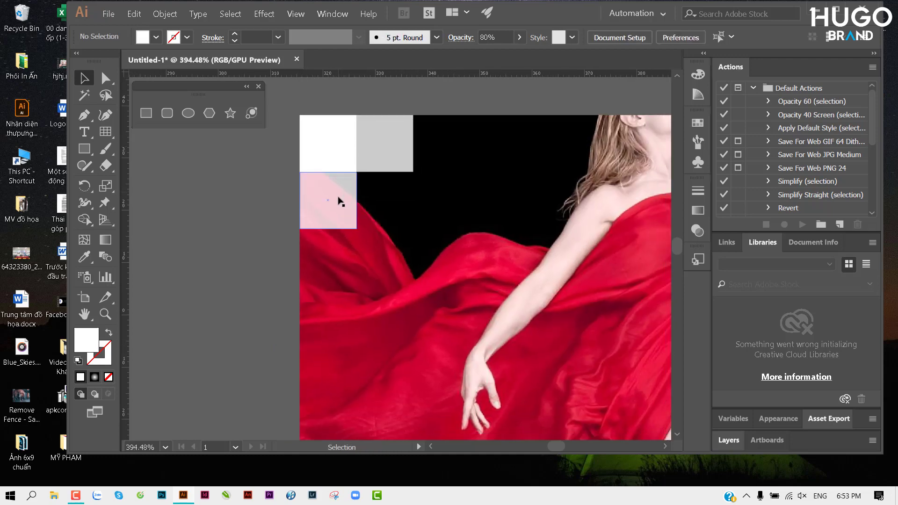
drag(340, 202, 329, 254)
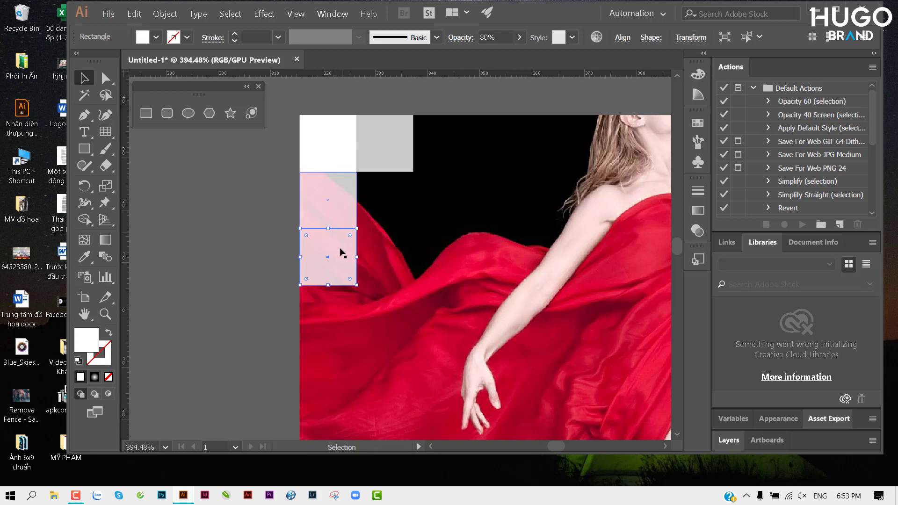
click(503, 38)
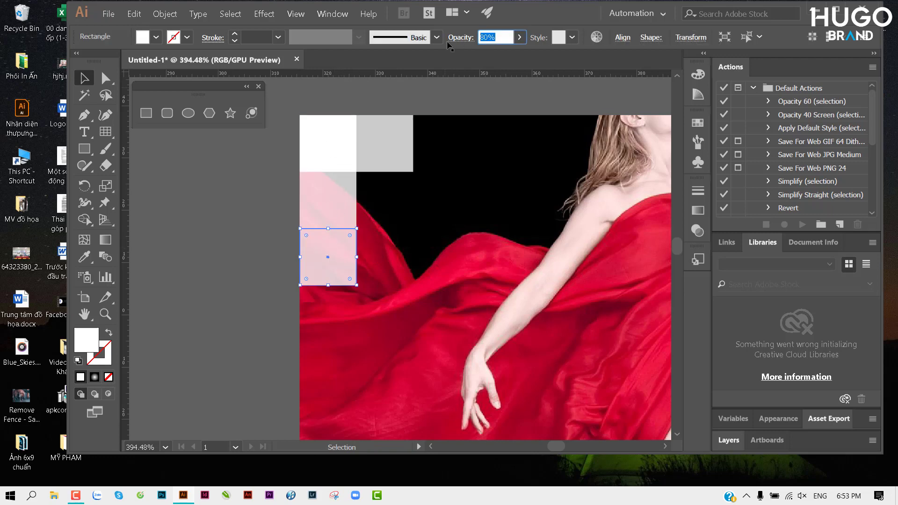
text(60)
key(Return)
Repeat the 60% square diagonally up-right, then add a 40% square at the top-right.
drag(341, 248, 401, 192)
key(ctrl+d)
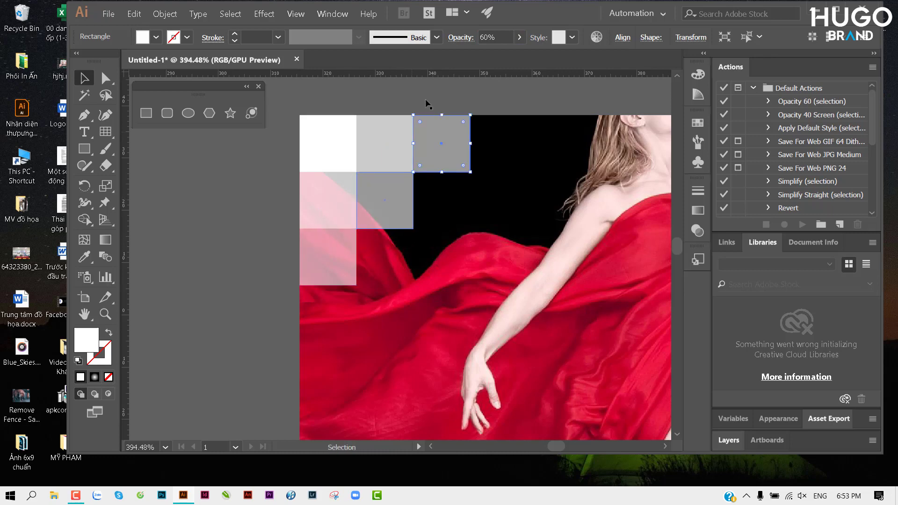
drag(431, 134, 491, 136)
click(498, 38)
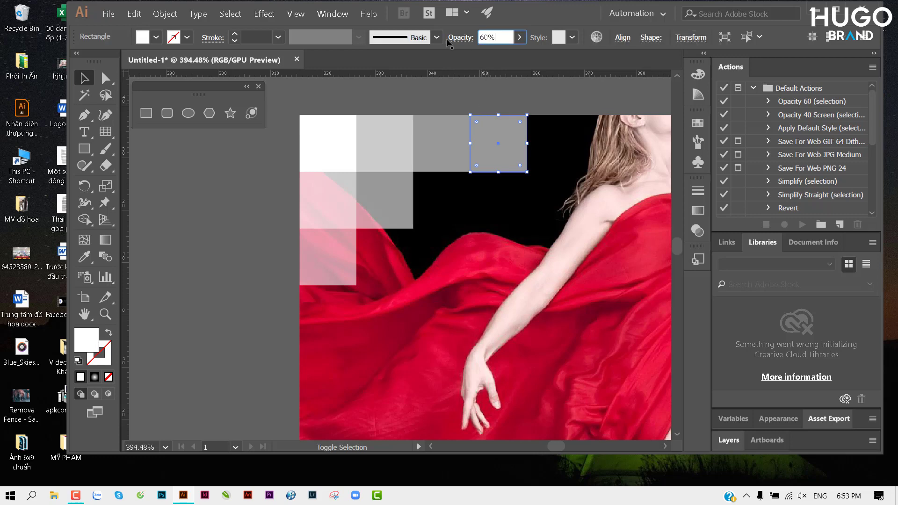
key(shift+Down)
key(shift+Down)
key(Return)
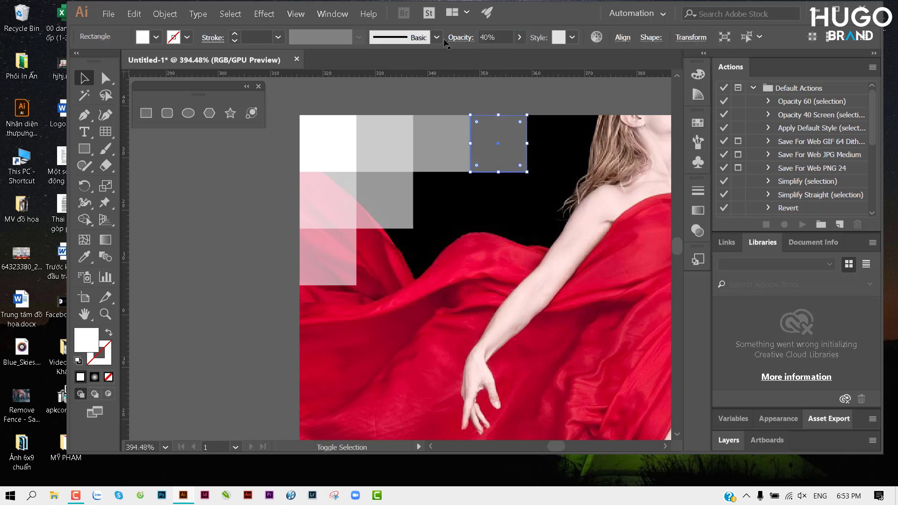
Copy the 40% square diagonally down-left three times with Ctrl+D.
drag(493, 135, 430, 181)
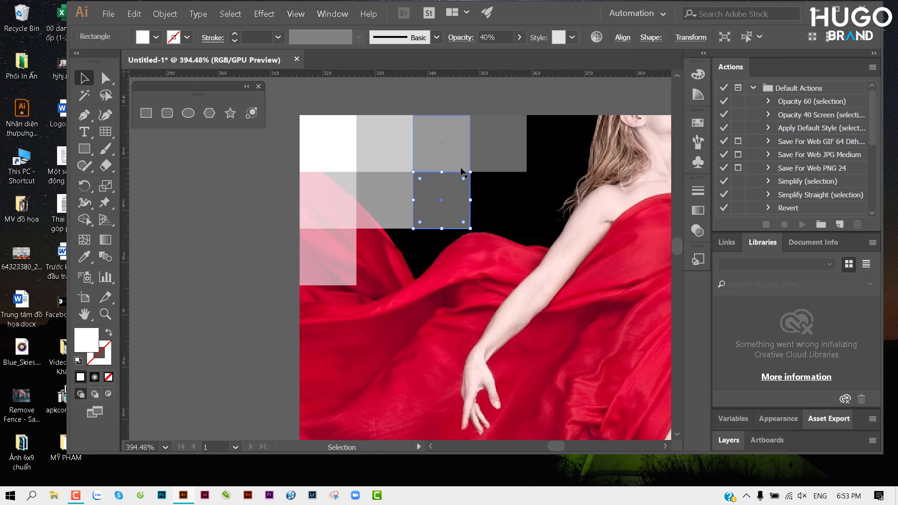
key(ctrl+d)
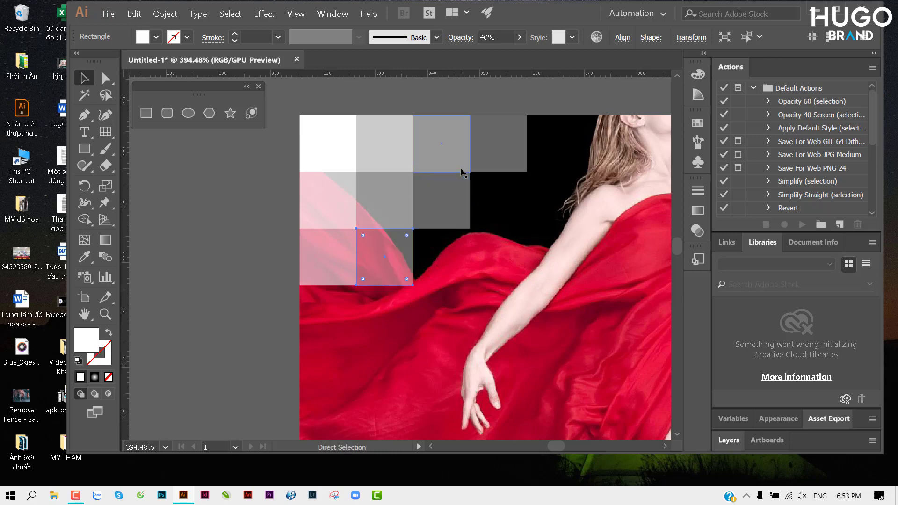
key(ctrl+d)
scroll(412, 255, down, 3)
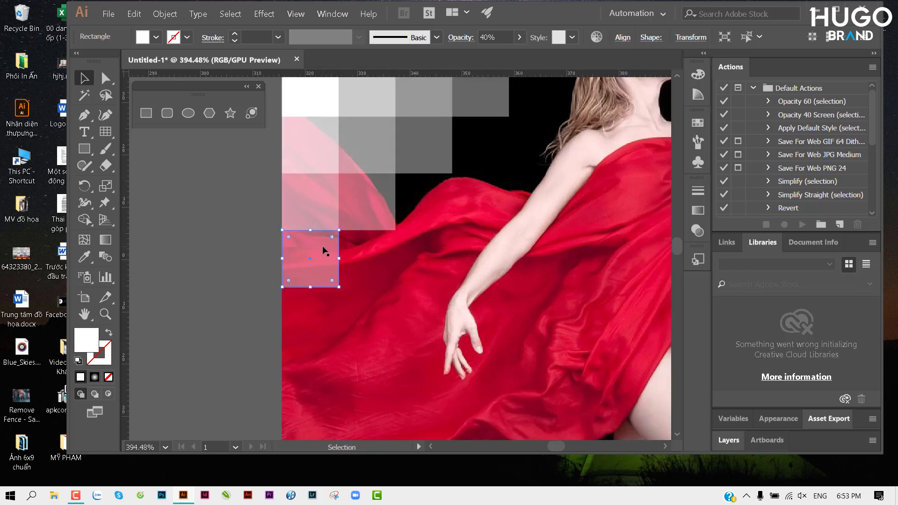
Copy the bottom square one step down and set it to 20% opacity.
drag(322, 250, 322, 307)
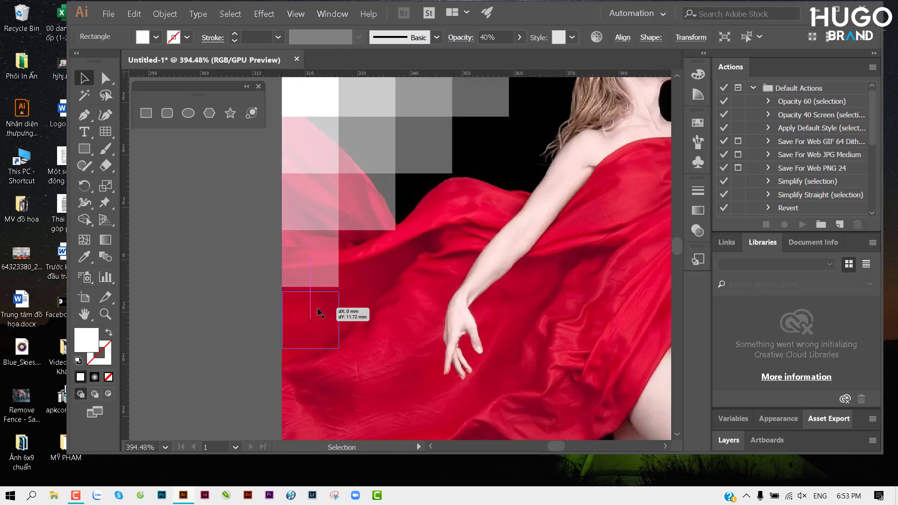
click(499, 41)
text(20)
key(Return)
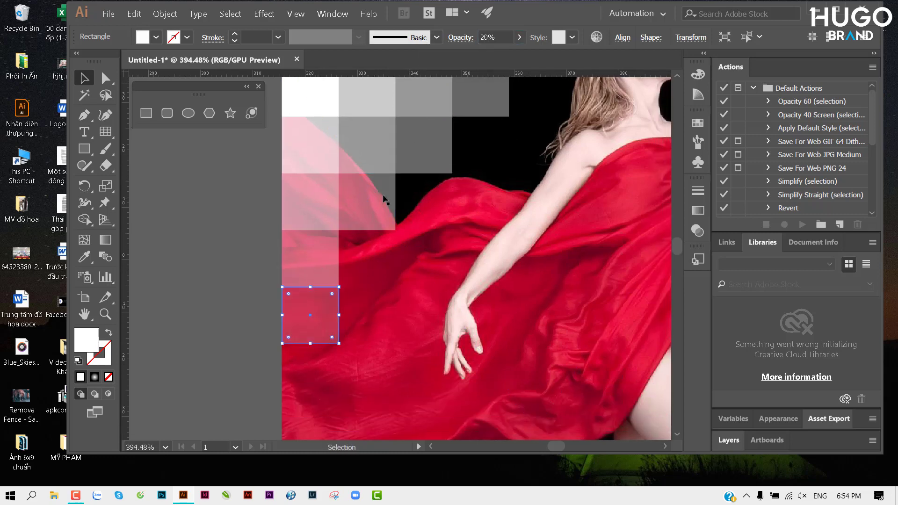
Repeat the 20% square diagonally up-right to the top row, then deselect.
drag(331, 322, 379, 263)
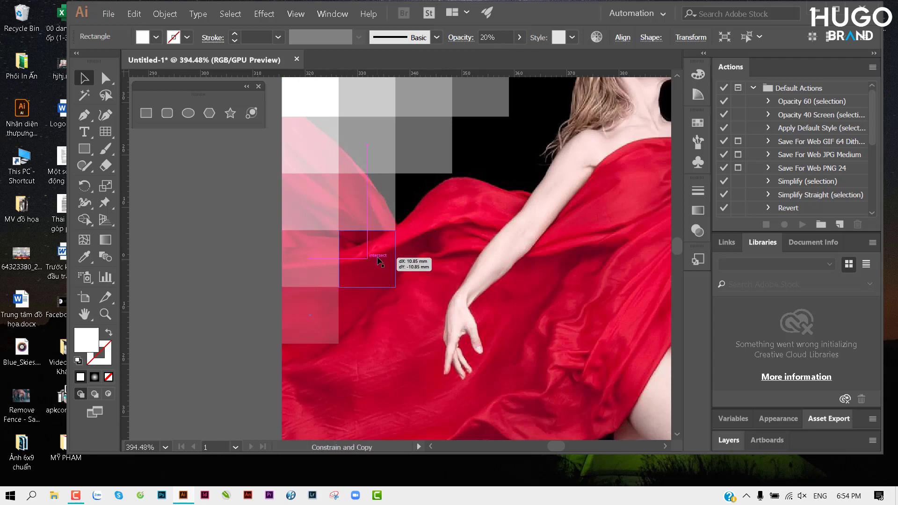
key(ctrl+d)
key(ctrl+d)
key(ctrl+d)
scroll(356, 248, down, 1)
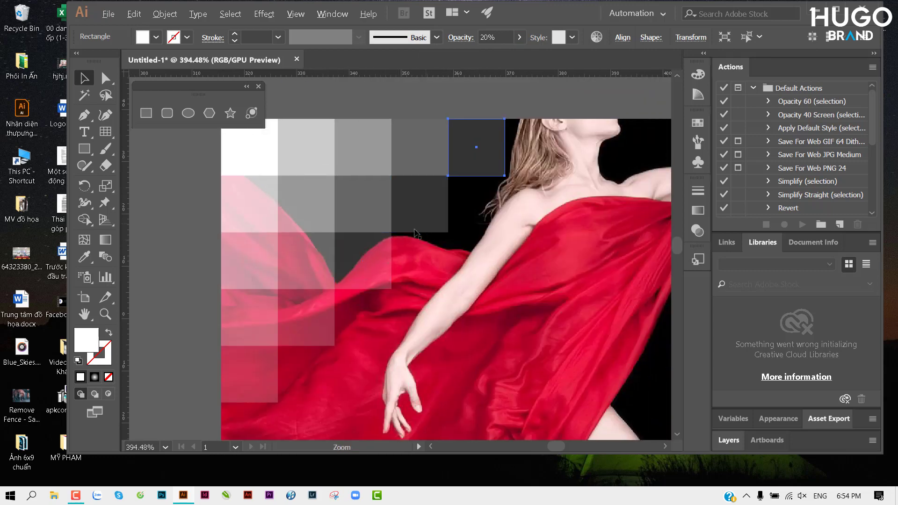
scroll(353, 243, down, 2)
scroll(353, 243, down, 2)
click(264, 201)
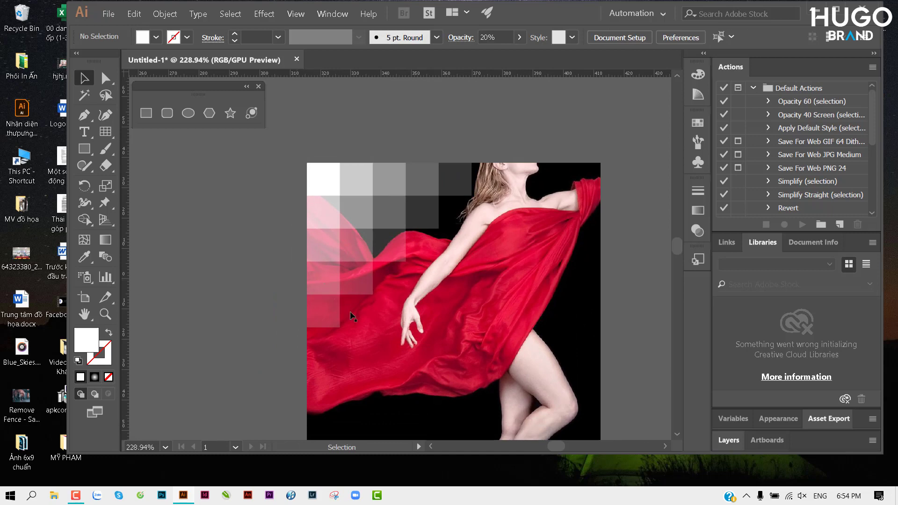
Select all the grid squares while leaving the photo unselected.
click(443, 288)
scroll(412, 232, up, 2)
scroll(429, 237, down, 1)
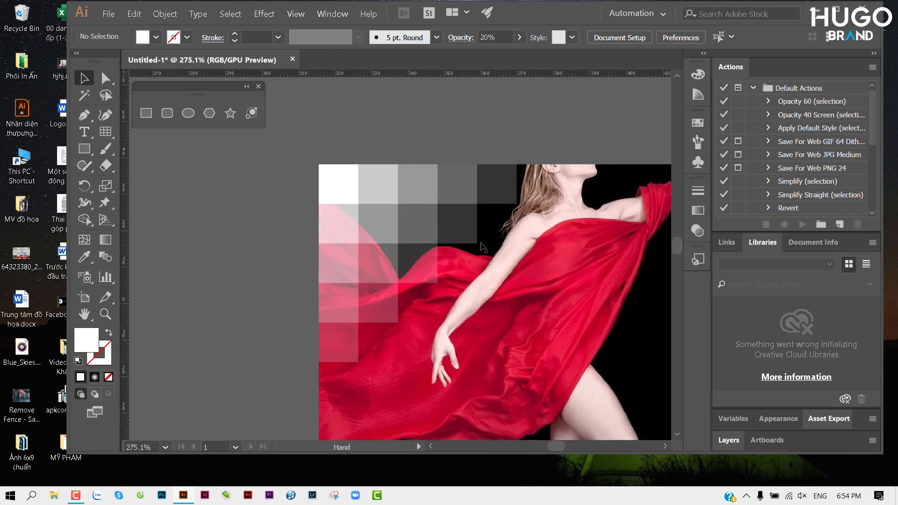
scroll(475, 246, down, 1)
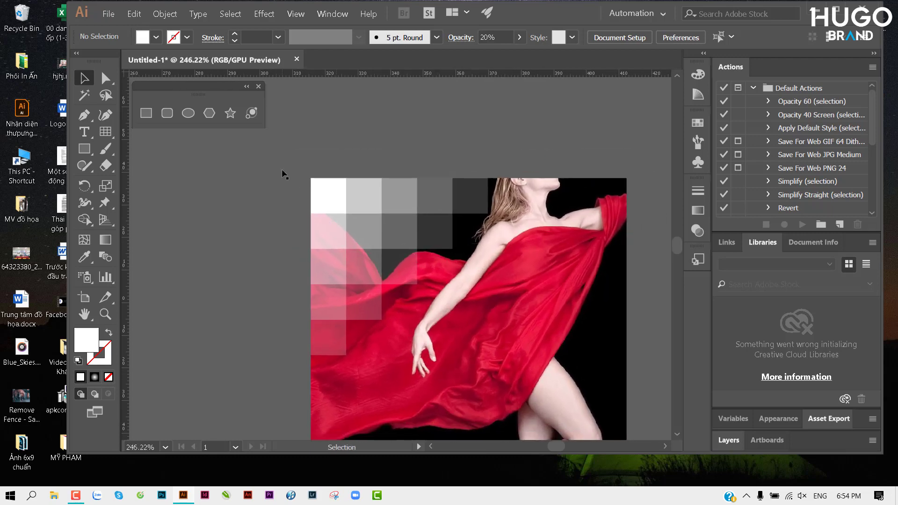
mouse_move(280, 157)
mouse_down()
mouse_move(482, 354)
mouse_move(512, 371)
mouse_up()
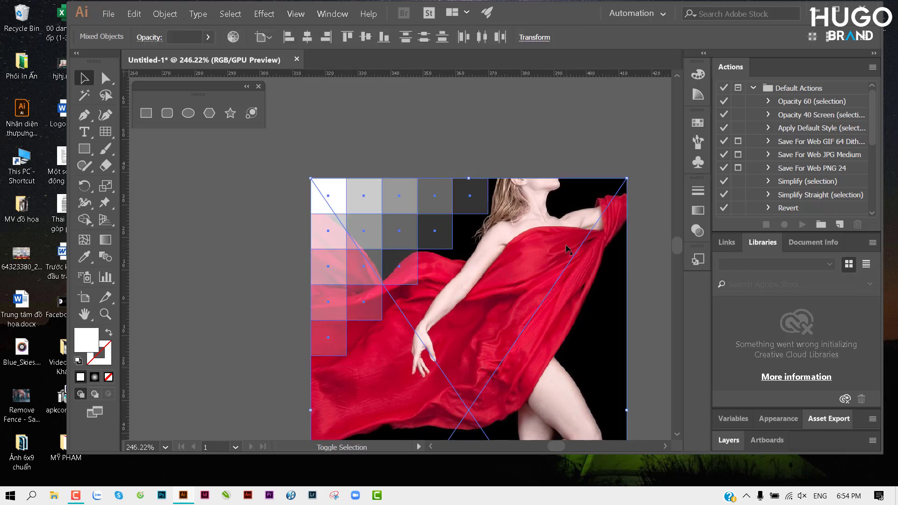
click(432, 233)
scroll(467, 234, down, 1)
mouse_move(422, 207)
mouse_down()
mouse_move(533, 180)
mouse_move(422, 207)
mouse_up()
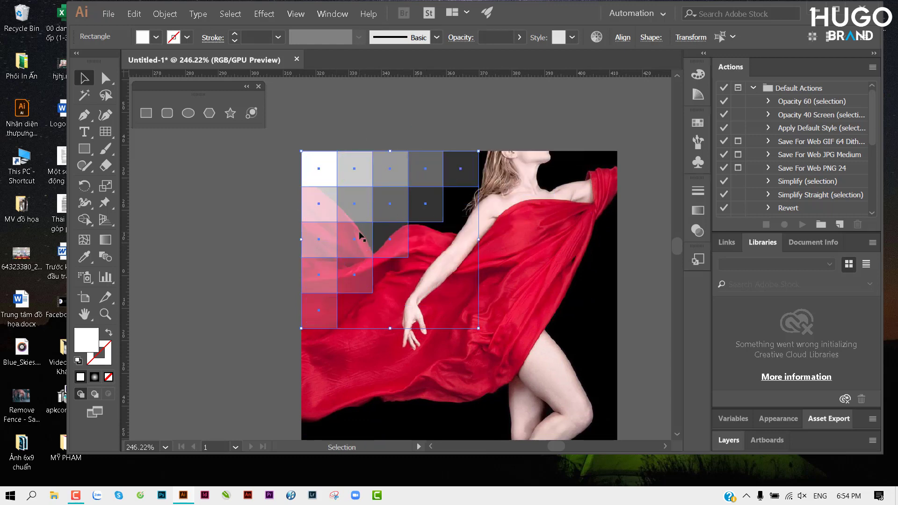
Direct-select every square, remove the grid, and select the dancer photo.
key(a)
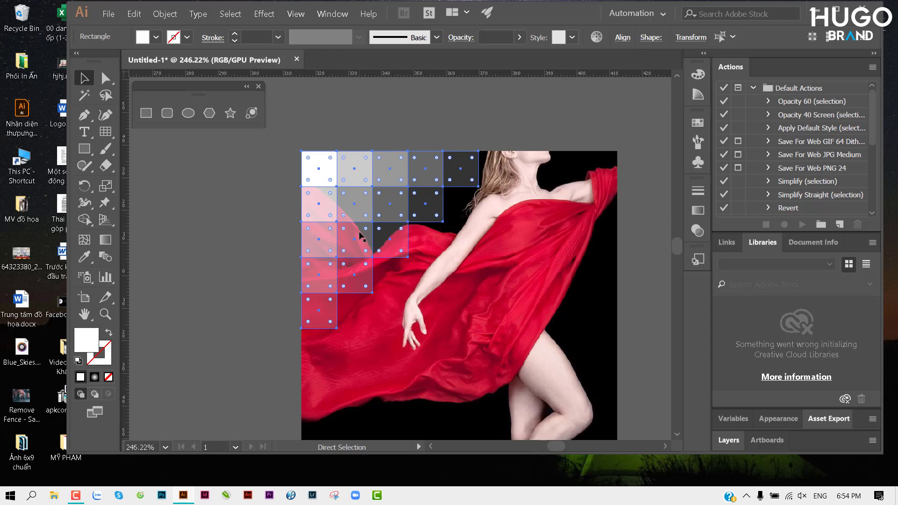
key(Delete)
key(v)
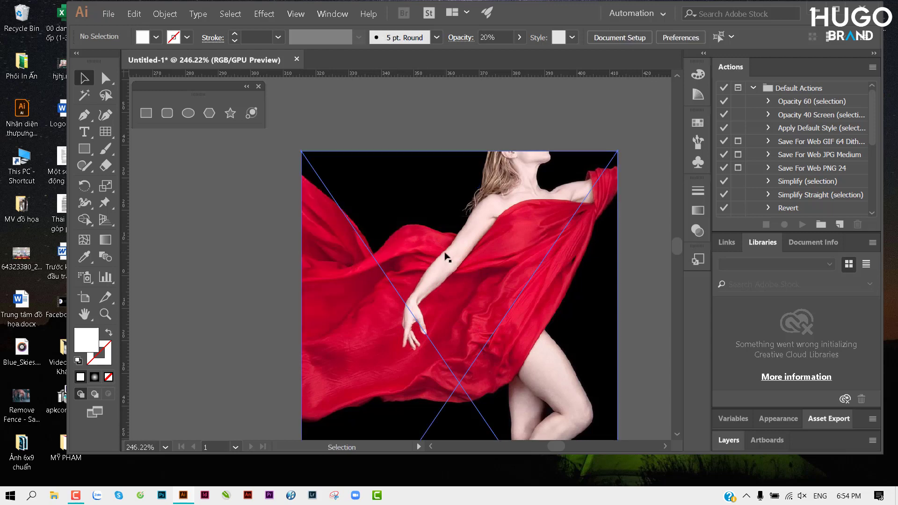
click(446, 256)
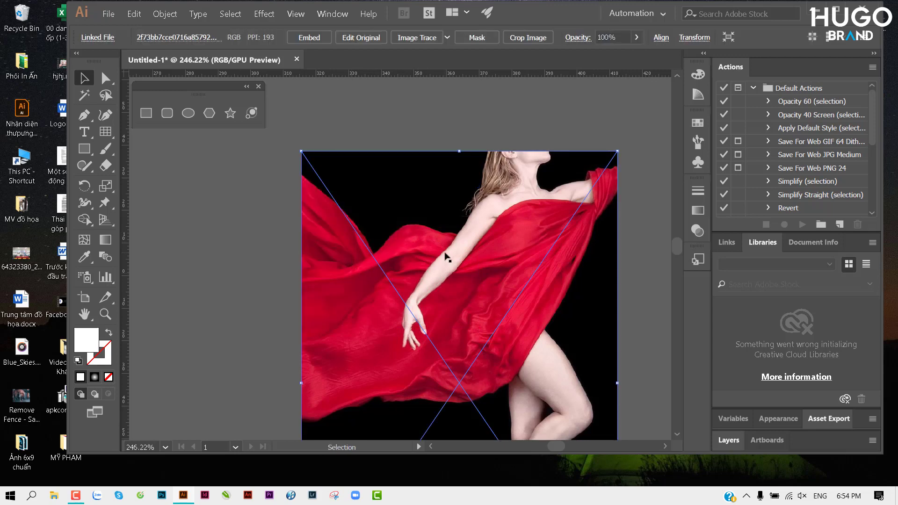
Give the photo an unclipped opacity mask and paste the square grid into it.
click(696, 231)
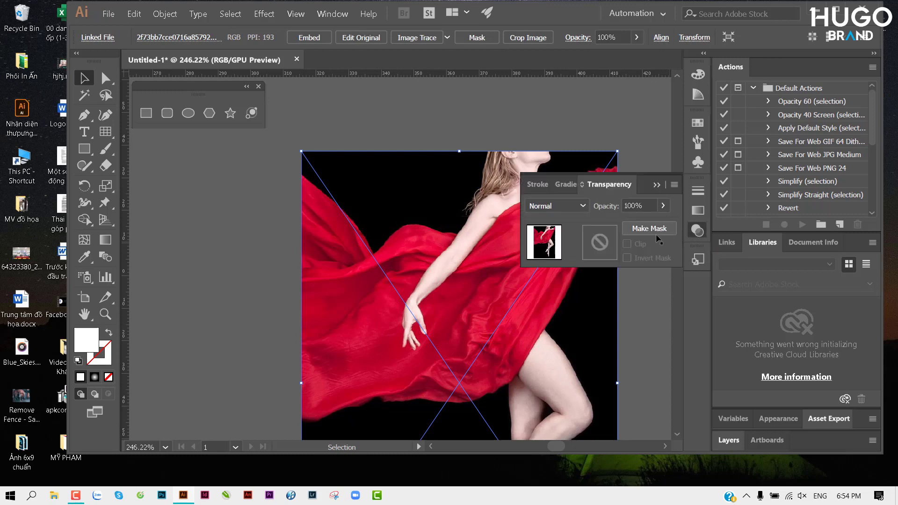
double_click(599, 242)
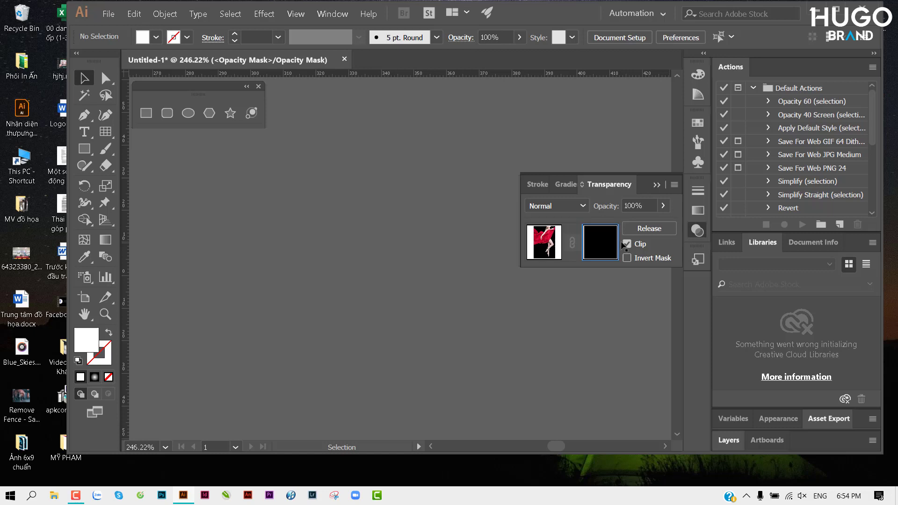
click(627, 244)
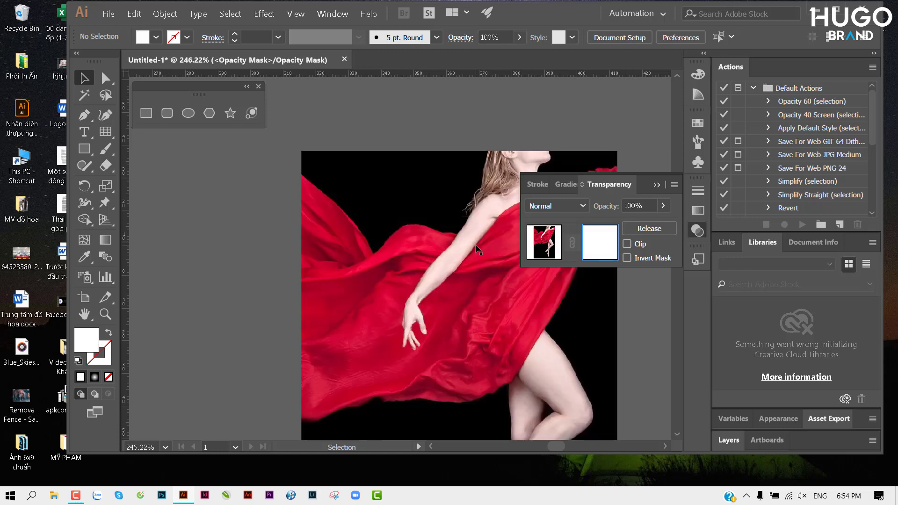
key(ctrl)
key(ctrl+a)
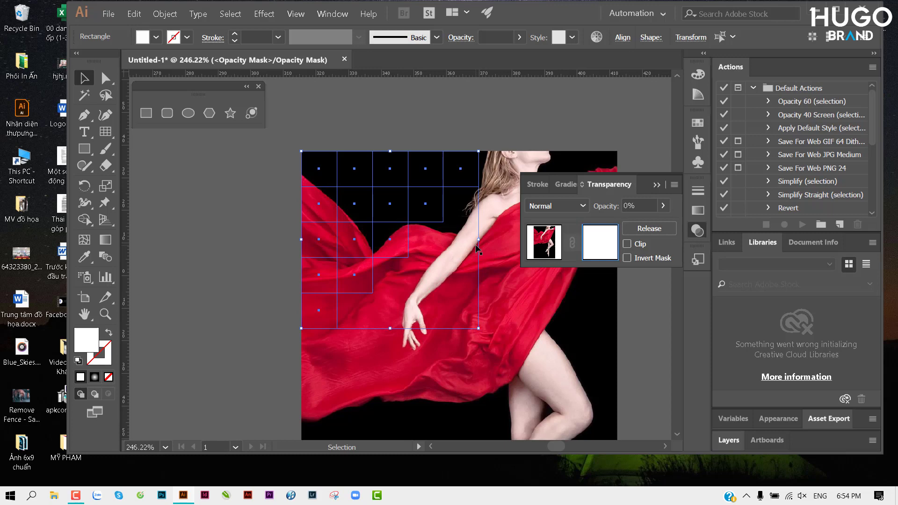
Try Invert Mask and Clip while dragging the mask grid right and down.
click(627, 258)
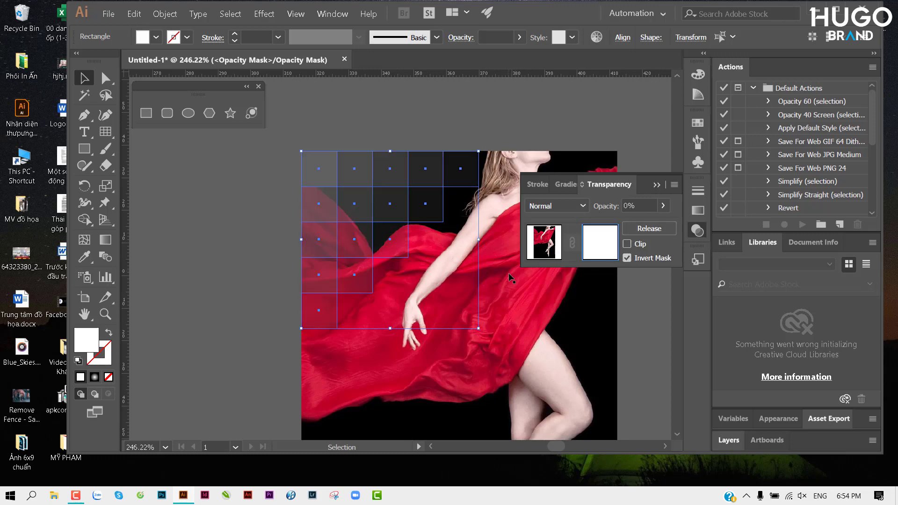
click(627, 243)
drag(367, 203, 438, 216)
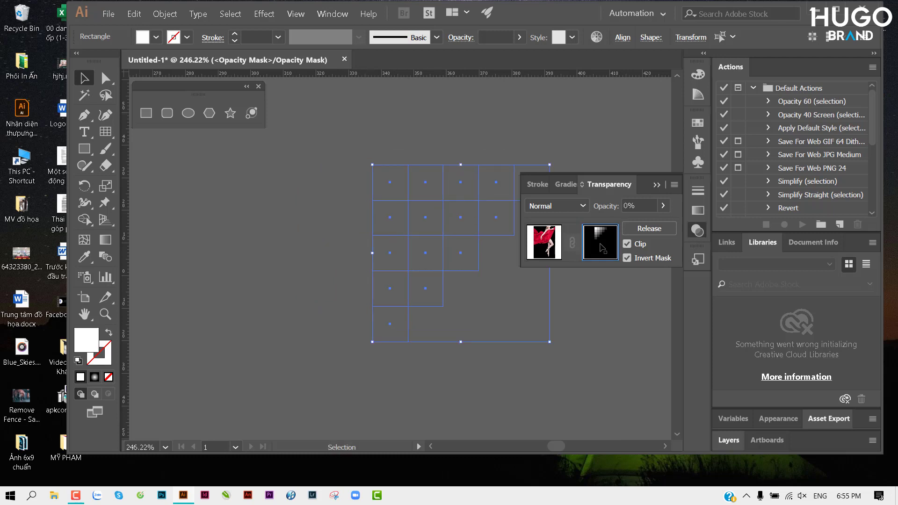
click(627, 258)
Shift the mask grid further right and down, then uncheck Clip.
mouse_move(419, 246)
mouse_down()
mouse_move(441, 250)
mouse_move(429, 256)
mouse_up()
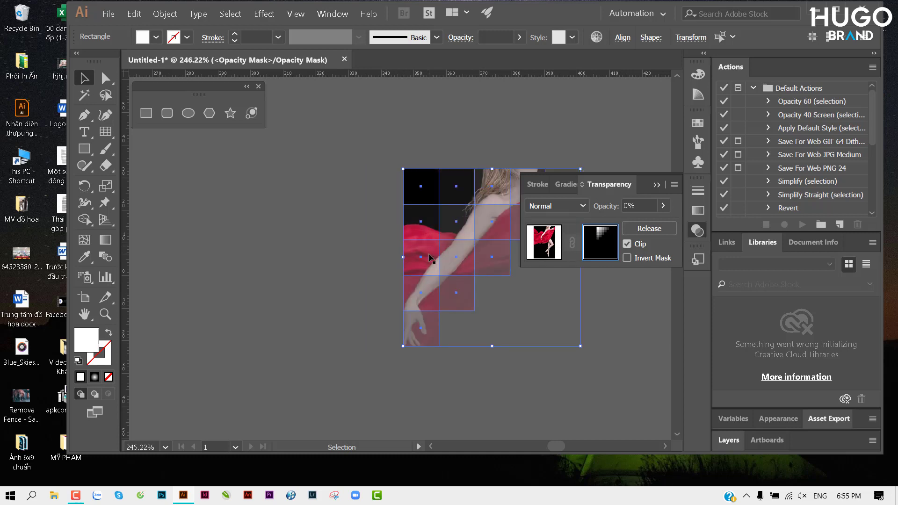
scroll(430, 261, down, 1)
scroll(363, 232, right, 2)
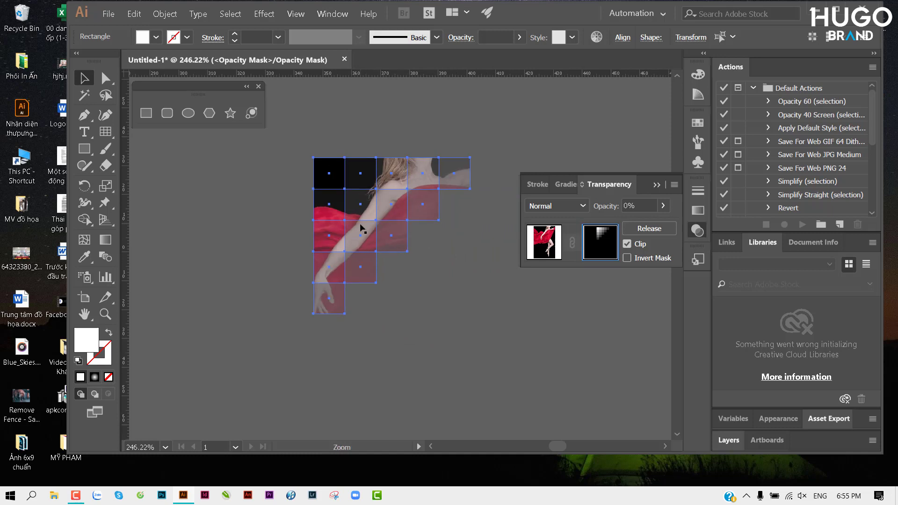
click(358, 303)
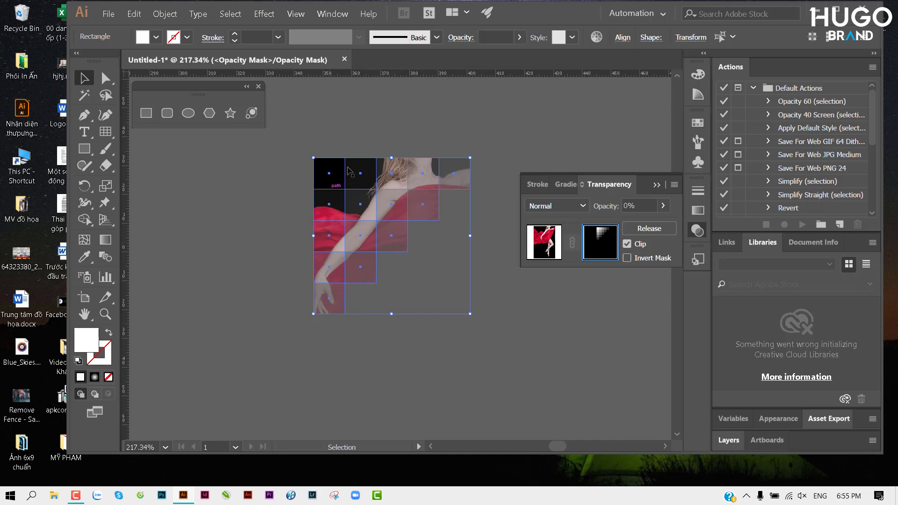
click(627, 244)
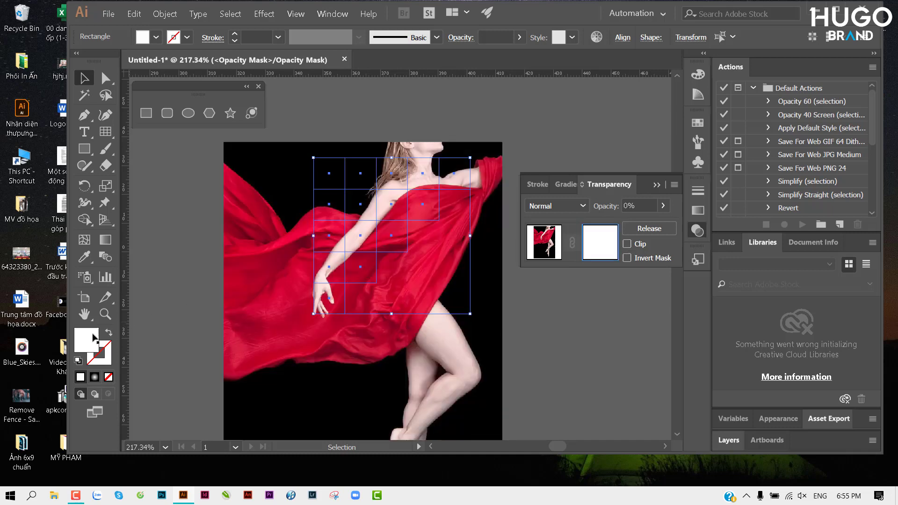
Fill the mask squares with black and move the grid over the dancer.
click(155, 37)
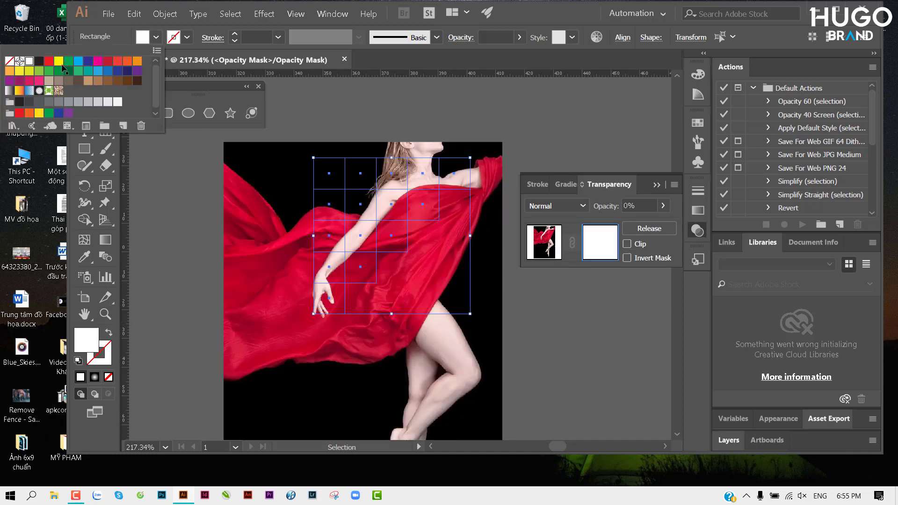
click(40, 61)
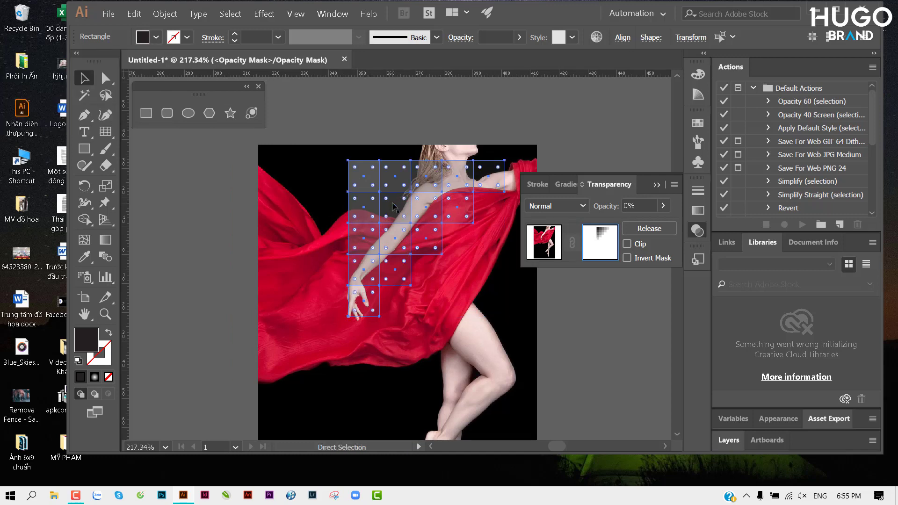
mouse_move(364, 188)
mouse_down()
mouse_move(351, 213)
mouse_move(398, 170)
mouse_up()
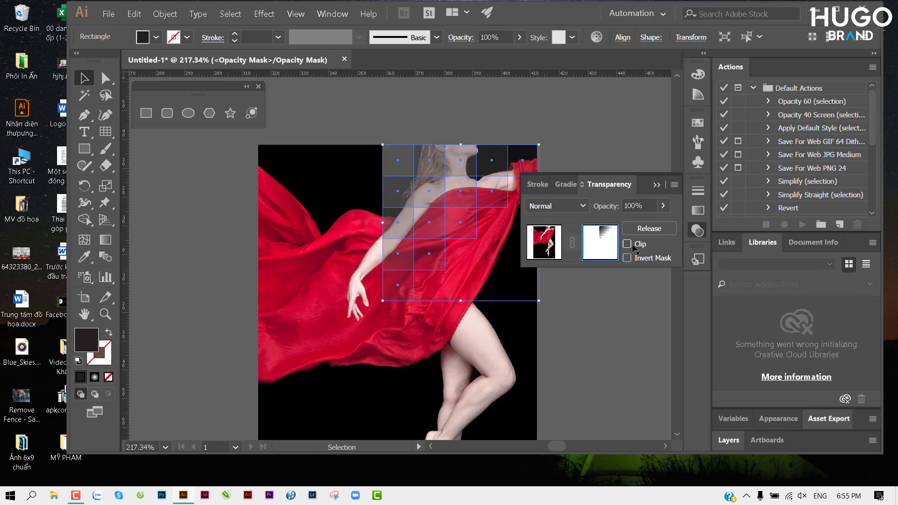
Compare Invert Mask and Clip, turn both off, and place a grid copy to the left.
click(627, 258)
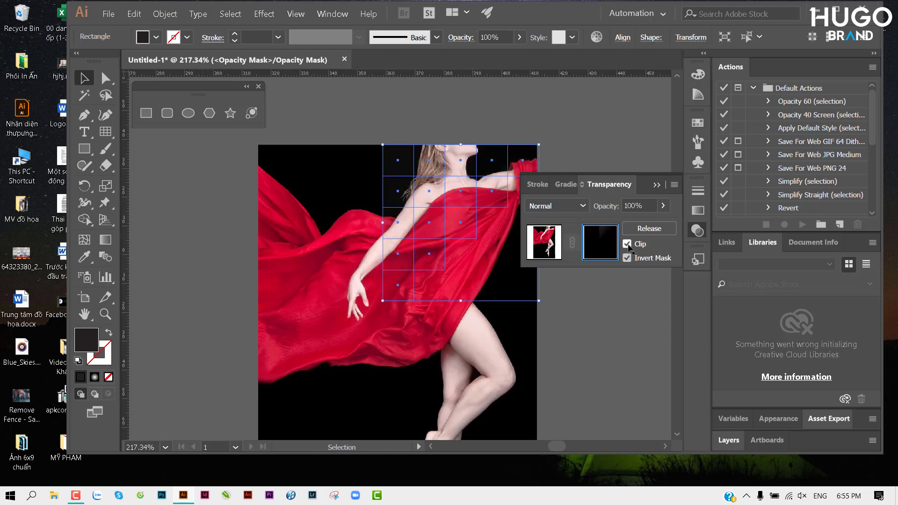
click(627, 244)
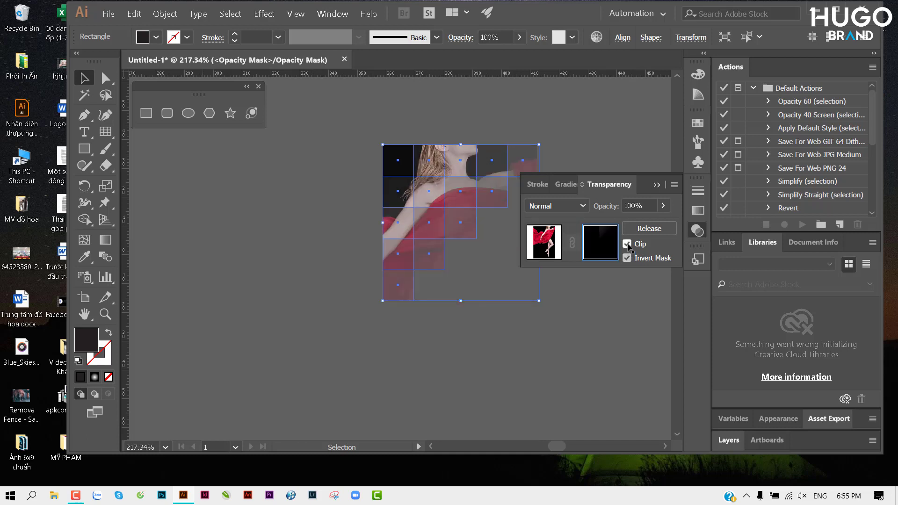
click(626, 244)
click(627, 244)
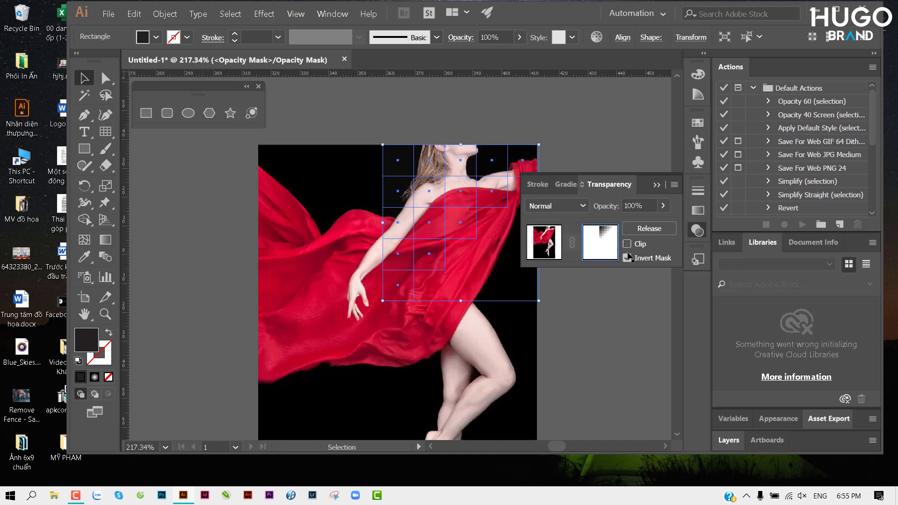
click(627, 258)
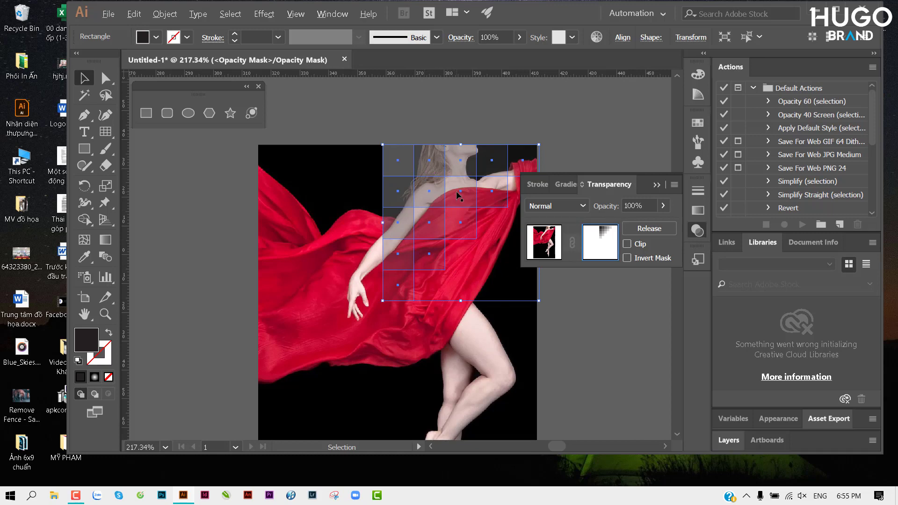
drag(458, 197, 299, 197)
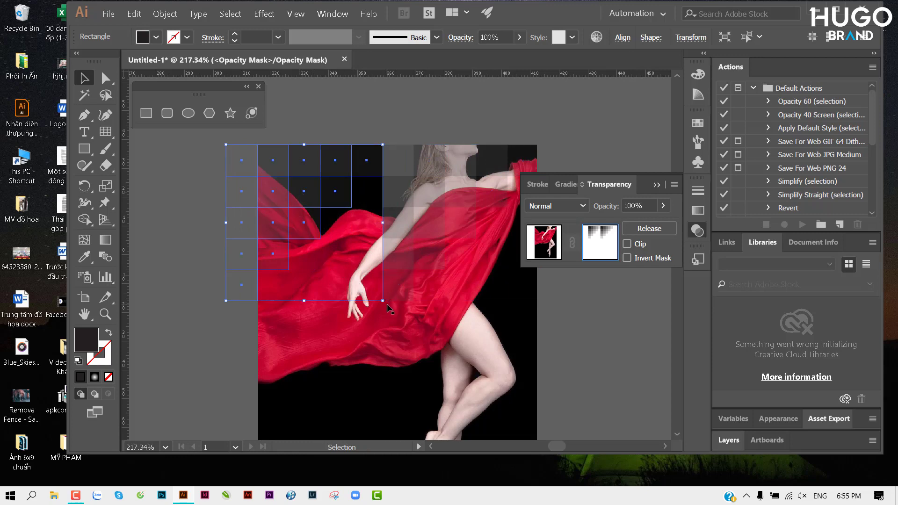
Rotate the copied grid, undo it, and set up the Reflect tool for the copy.
mouse_move(384, 302)
mouse_down()
mouse_move(270, 270)
mouse_move(280, 262)
mouse_up()
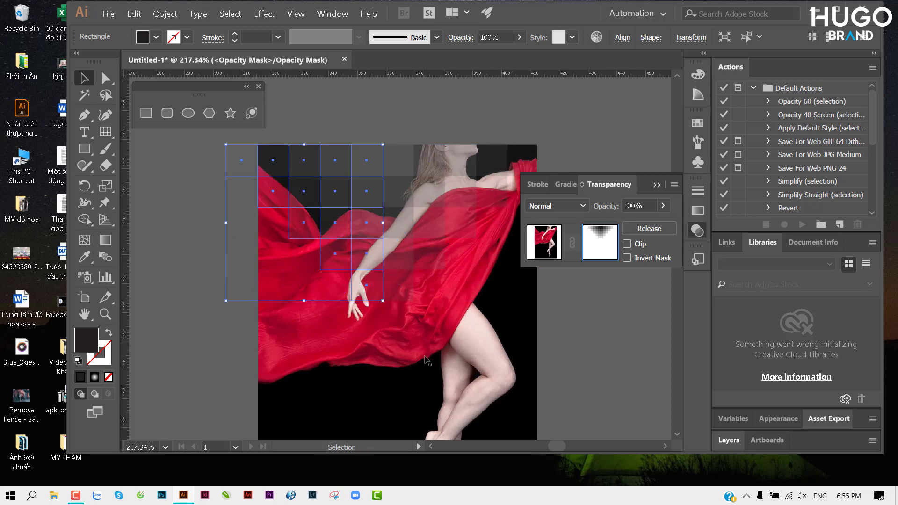
key(ctrl+z)
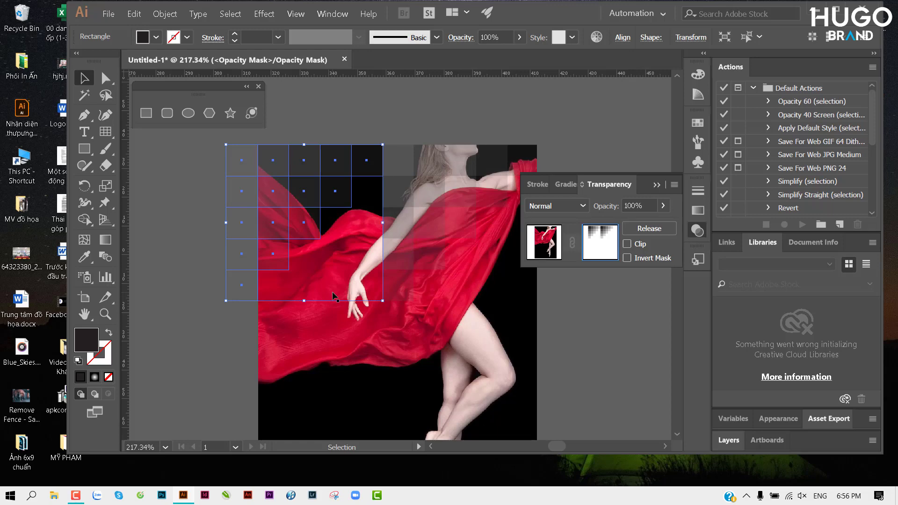
key(o)
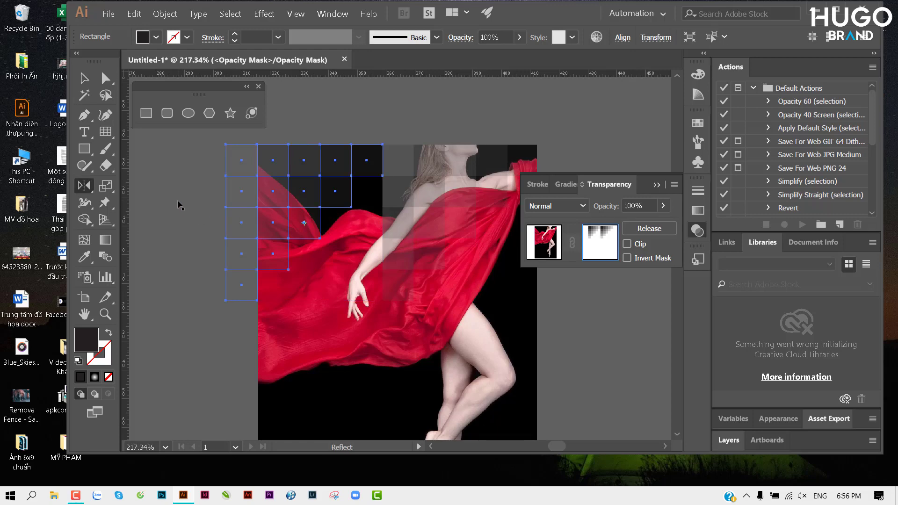
drag(89, 189, 147, 207)
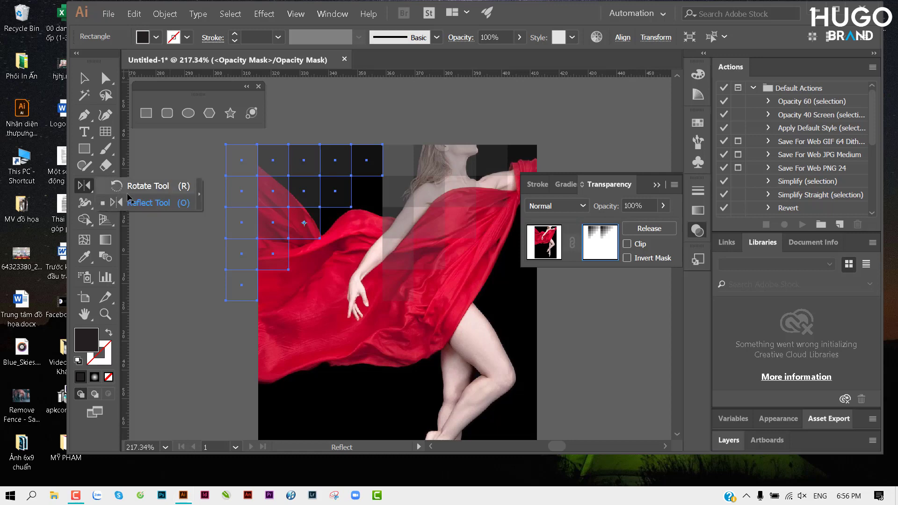
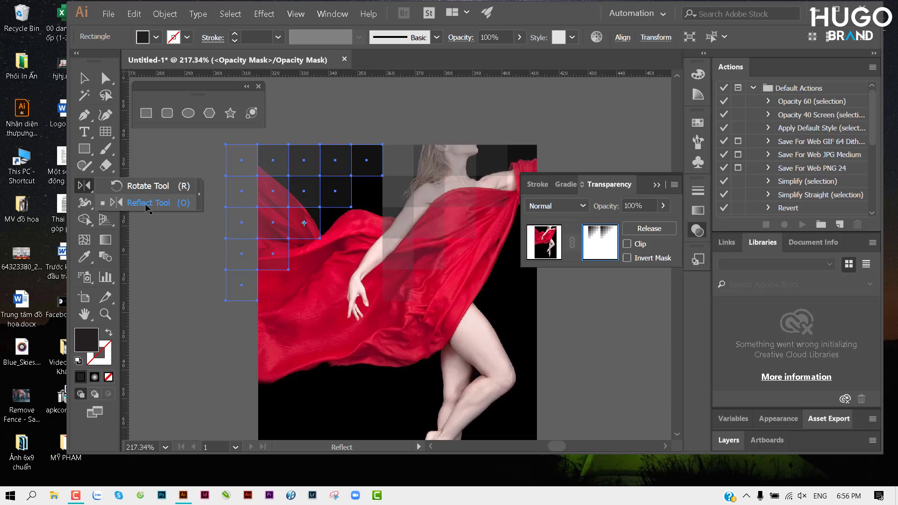
Reflect the tile grid into a wide stepped inverted triangle.
click(146, 204)
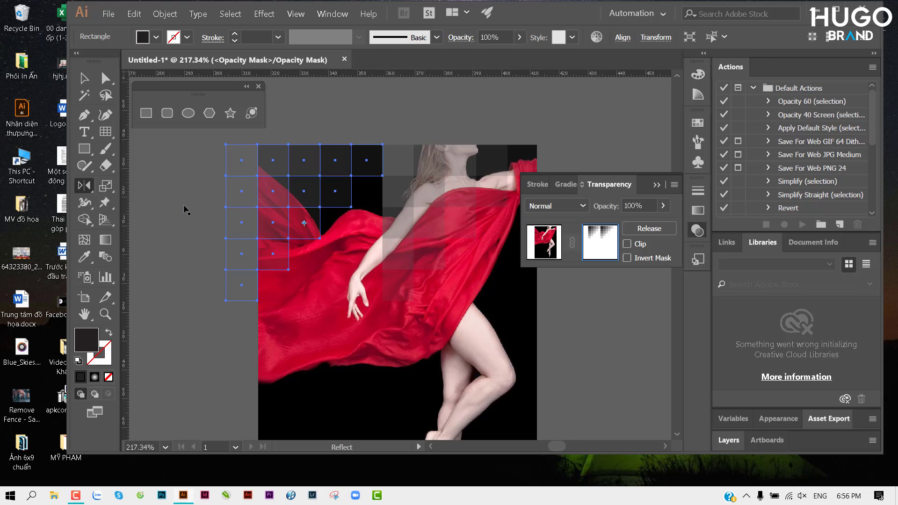
mouse_move(151, 214)
mouse_down()
mouse_move(474, 195)
mouse_move(162, 237)
mouse_up()
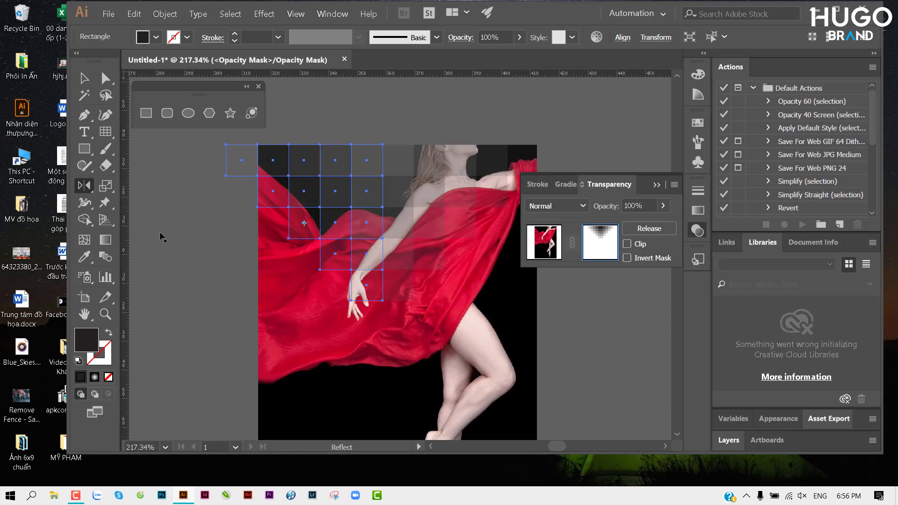
drag(144, 156, 294, 182)
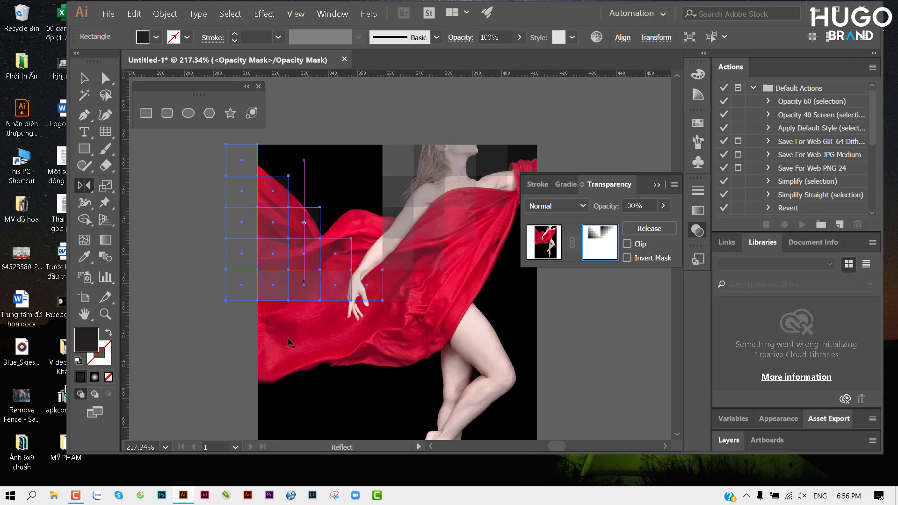
mouse_move(307, 228)
mouse_down()
mouse_move(298, 158)
mouse_move(351, 200)
mouse_up()
Select the grid group and enable Clip in the Transparency panel.
click(85, 78)
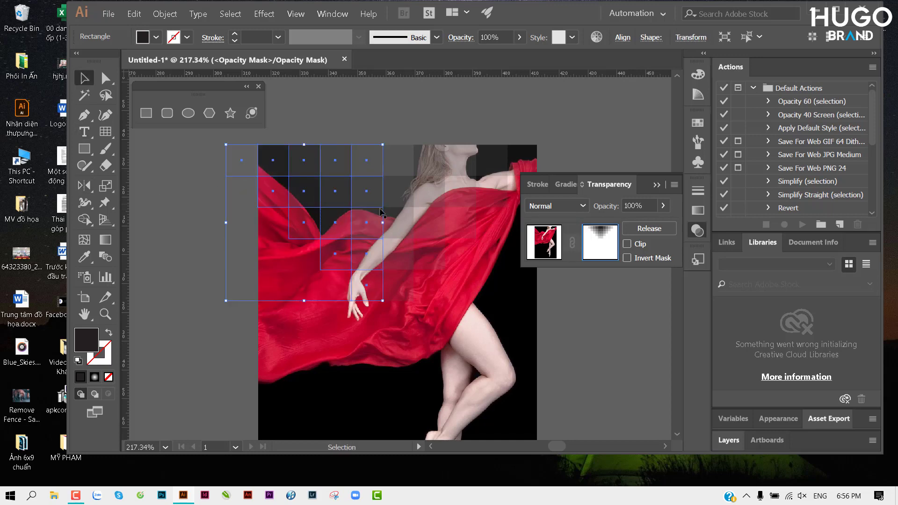
click(423, 282)
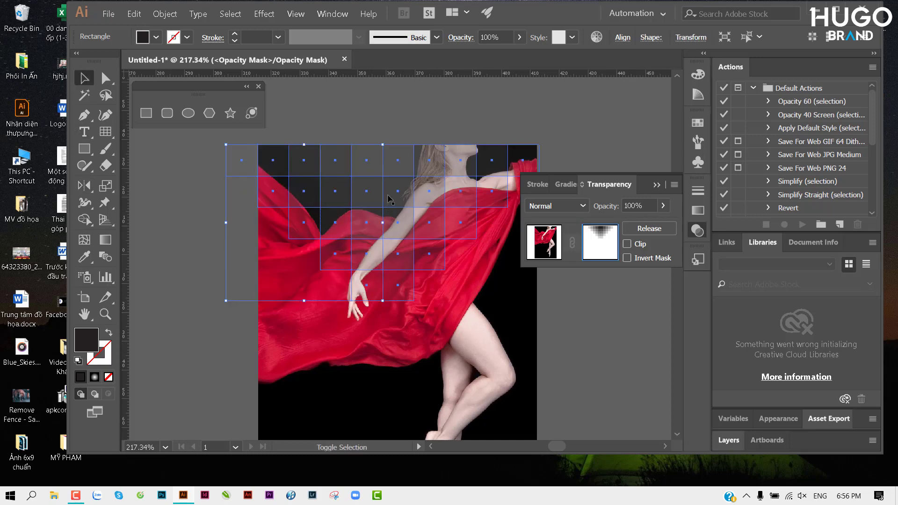
click(627, 244)
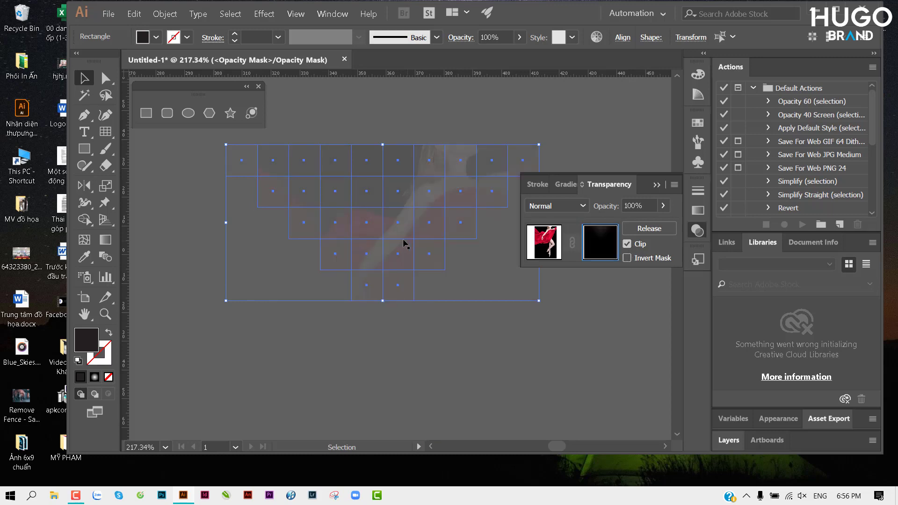
Nudge the tile grid right and give it a pure black #000000 fill.
drag(434, 230, 444, 231)
scroll(434, 201, up, 2)
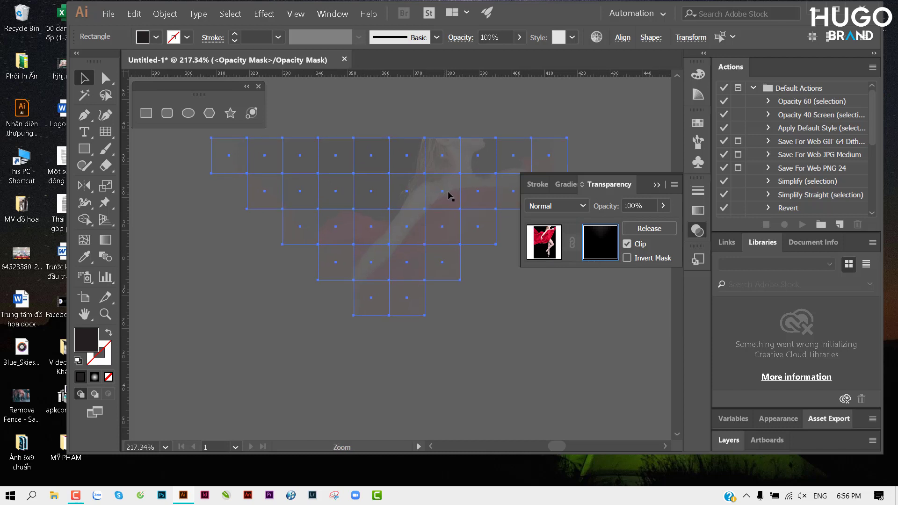
scroll(461, 194, up, 2)
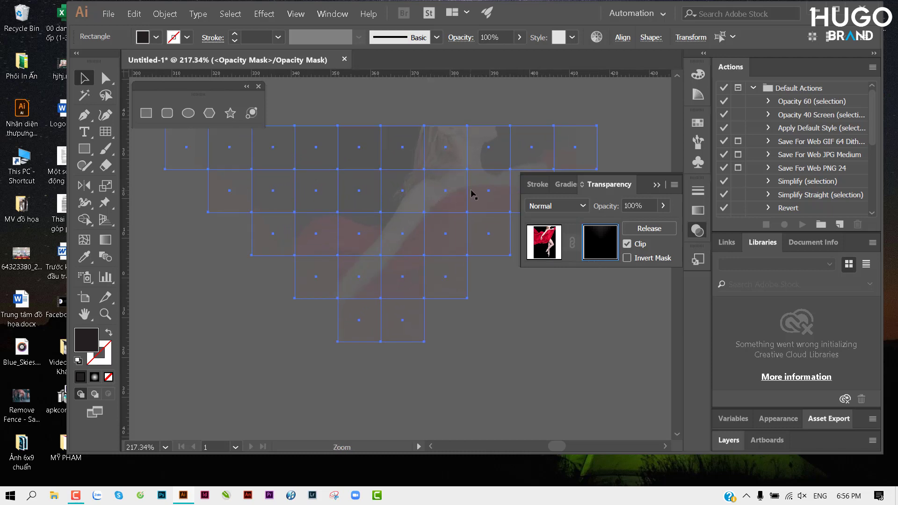
click(156, 37)
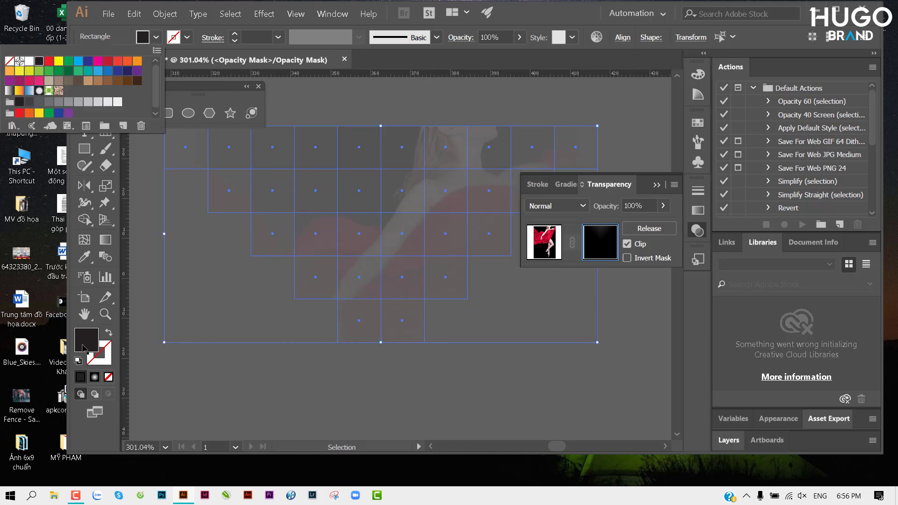
double_click(86, 346)
drag(429, 360, 411, 385)
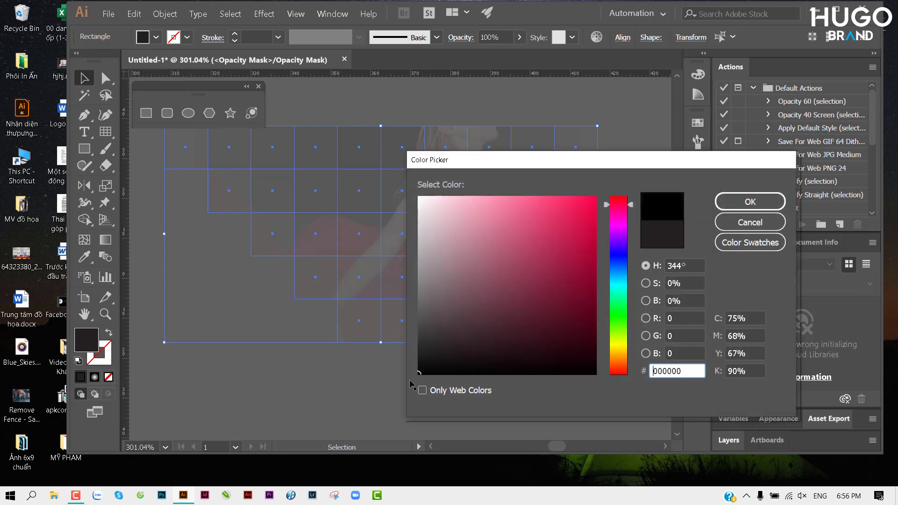
click(748, 202)
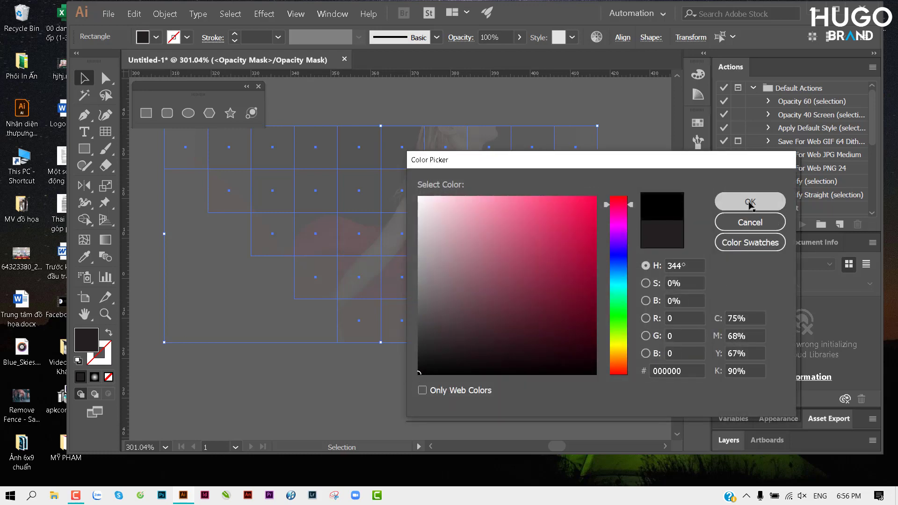
Invert the mask, stretch the grid slightly taller, then turn off Clip and Invert Mask.
click(627, 257)
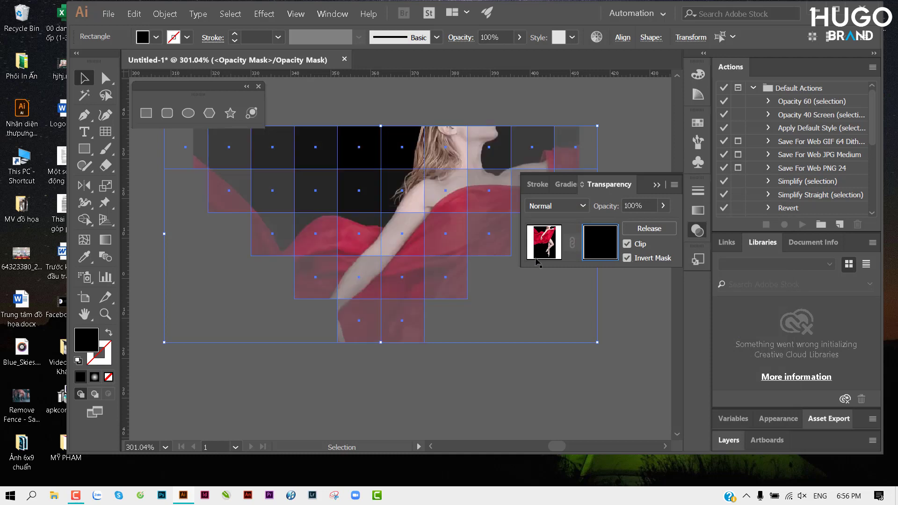
scroll(441, 226, down, 4)
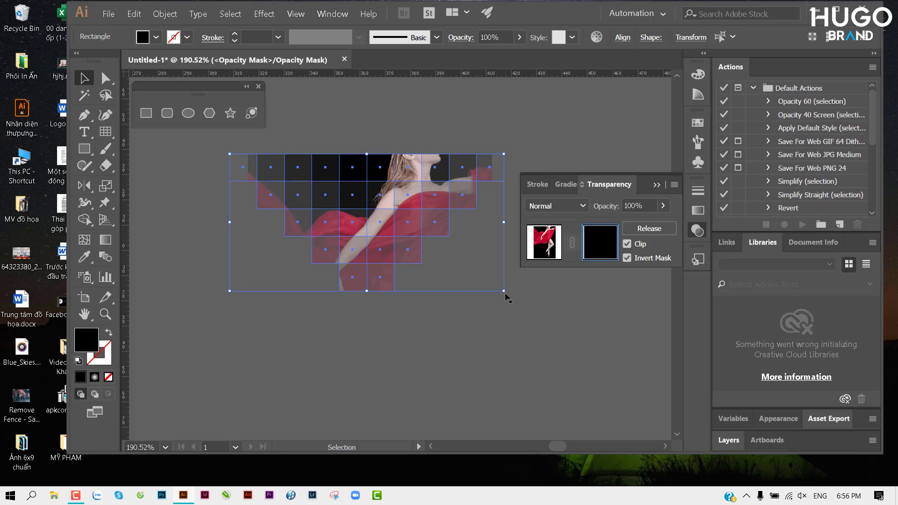
drag(505, 295, 505, 297)
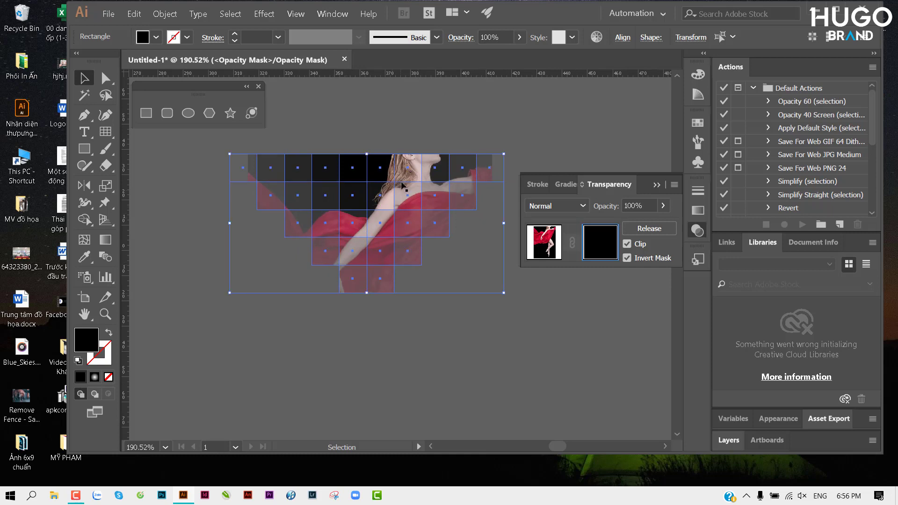
click(627, 258)
click(627, 243)
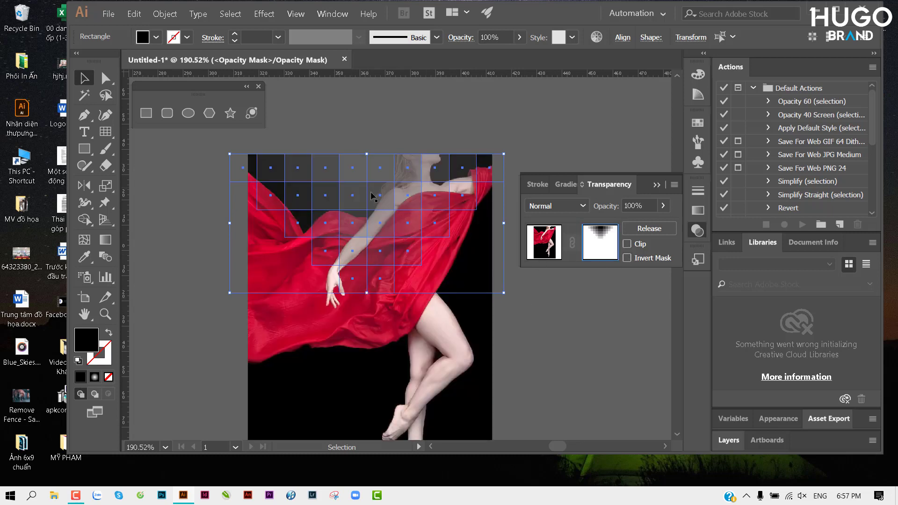
Move the tile grid over the photo, scale it smaller and flip it vertically.
drag(373, 196, 417, 239)
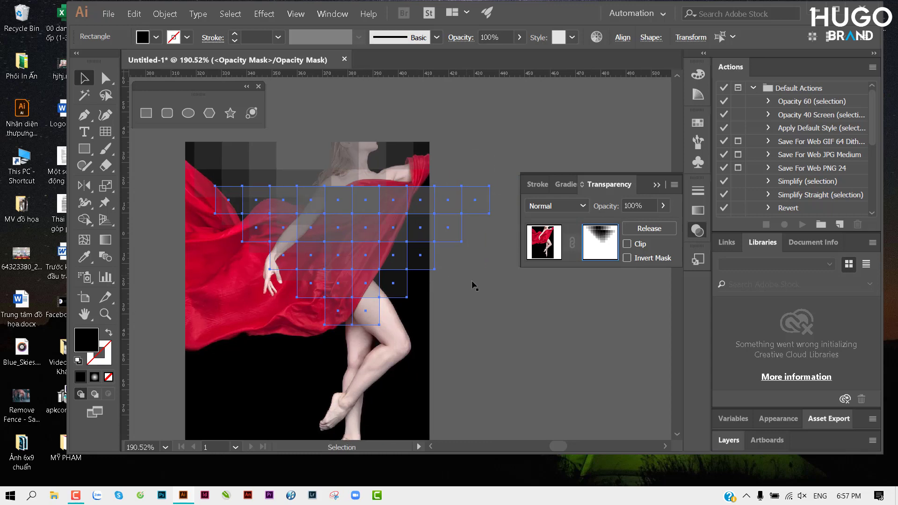
drag(489, 325, 376, 268)
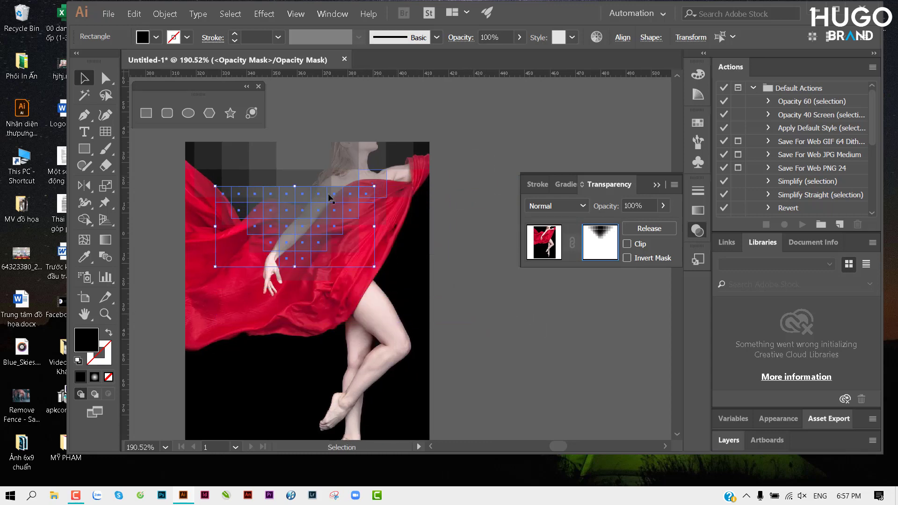
drag(315, 195, 387, 155)
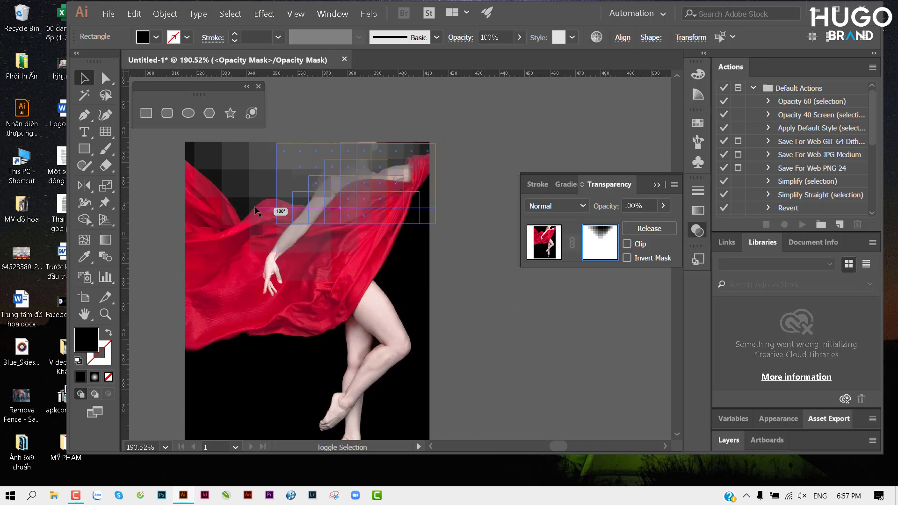
drag(443, 146, 442, 227)
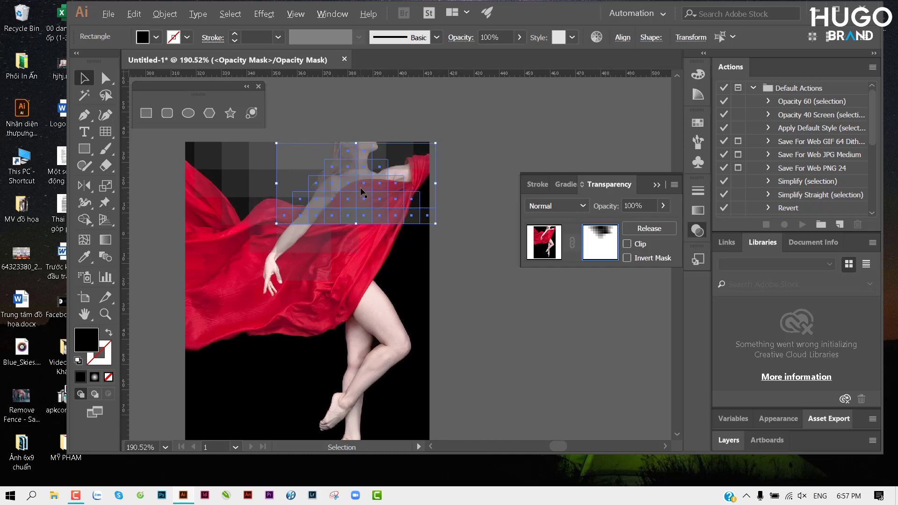
Shift the flipped grid straight down over the woman's body and nudge it into place.
key(a)
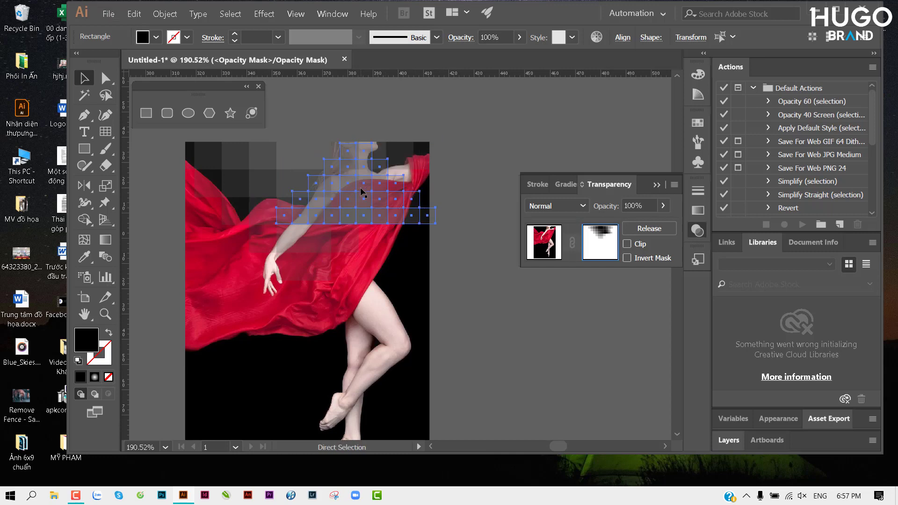
mouse_move(361, 192)
mouse_down()
mouse_move(362, 277)
mouse_move(364, 200)
mouse_up()
key(o)
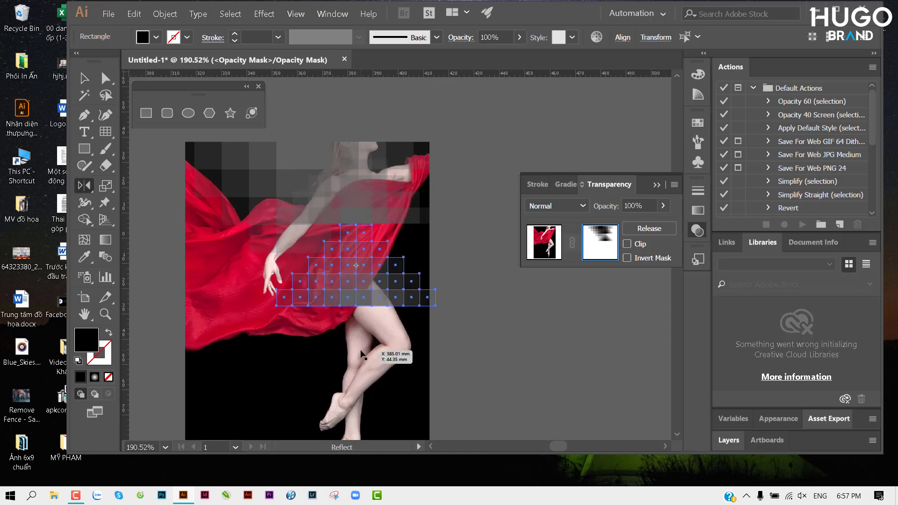
key(v)
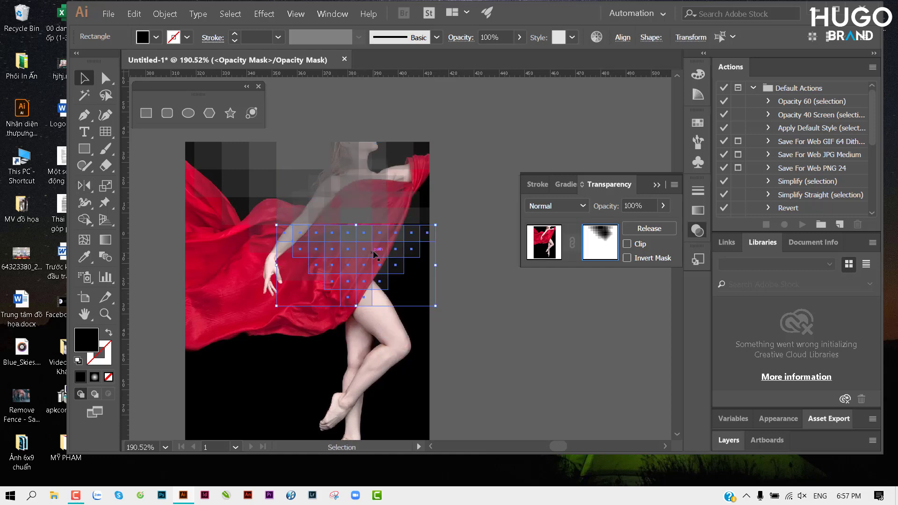
drag(379, 253, 381, 253)
Re-enable Clip and Invert Mask on the opacity mask.
click(627, 244)
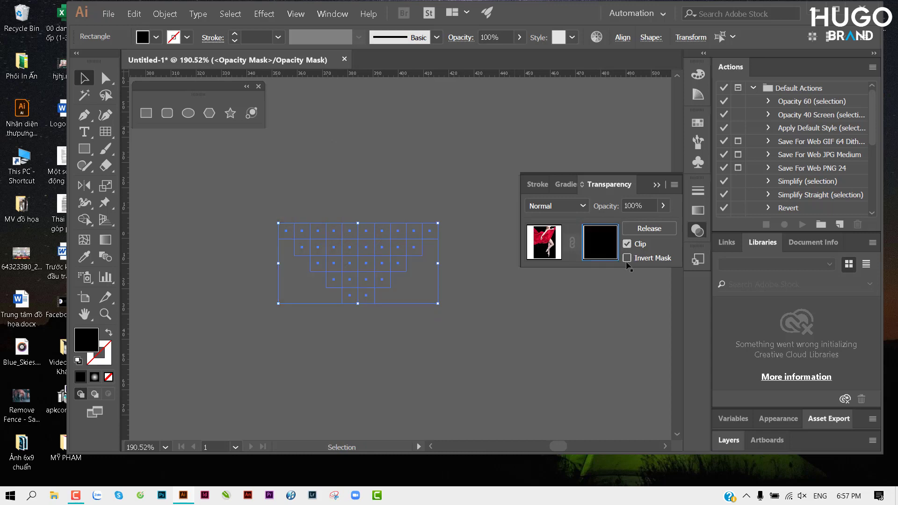
click(467, 296)
drag(477, 304, 472, 284)
scroll(338, 268, down, 1)
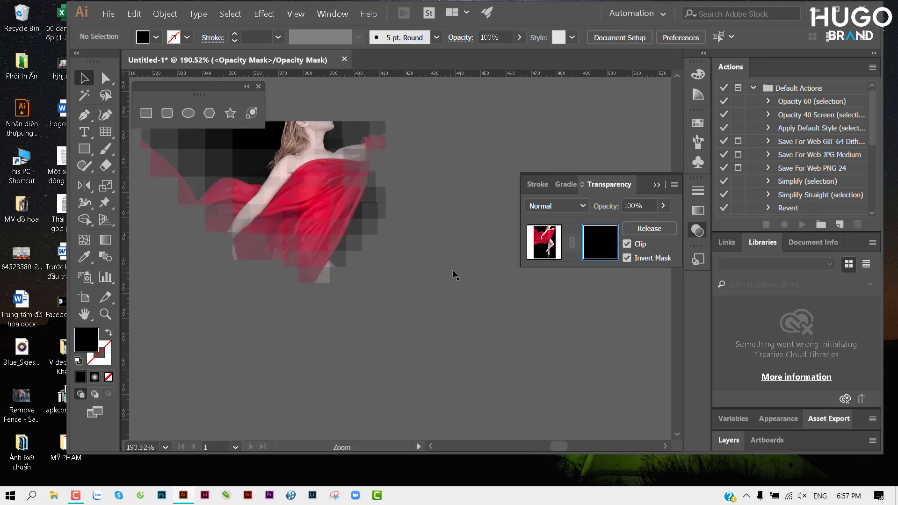
scroll(338, 268, down, 1)
Move the lower tile group down-left, mirror it horizontally, and exit mask editing.
click(340, 239)
drag(313, 251, 305, 270)
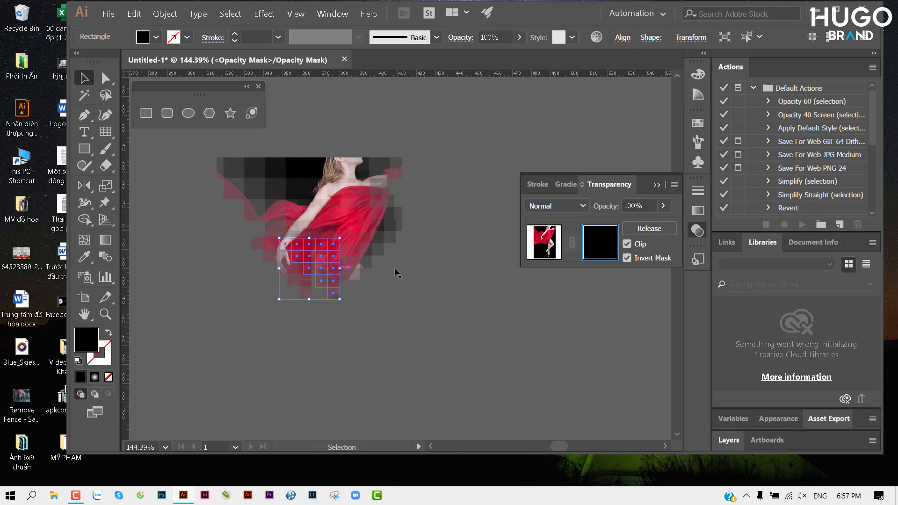
key(o)
mouse_move(391, 279)
mouse_down()
mouse_move(272, 264)
mouse_move(306, 268)
mouse_up()
key(v)
click(463, 293)
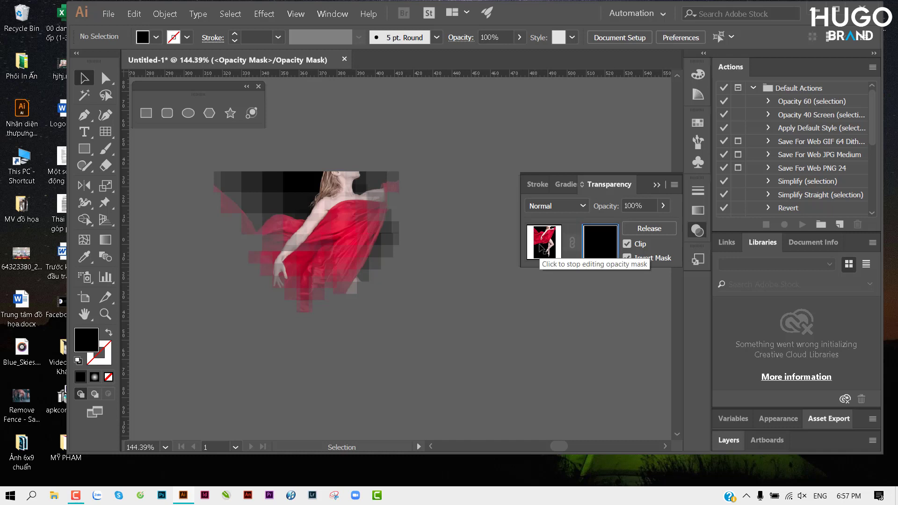
click(542, 248)
Draw a black rectangle over the masked image and send it behind as a backdrop.
click(456, 248)
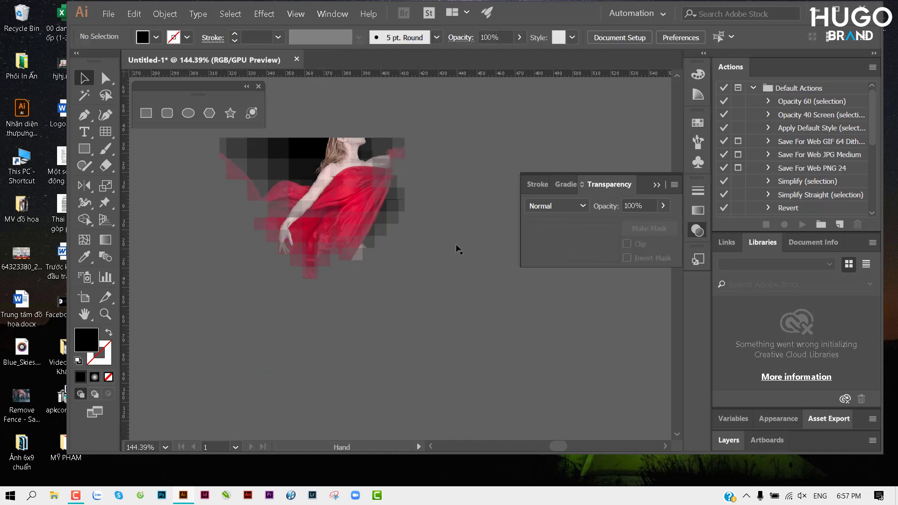
scroll(400, 236, down, 2)
click(416, 231)
key(m)
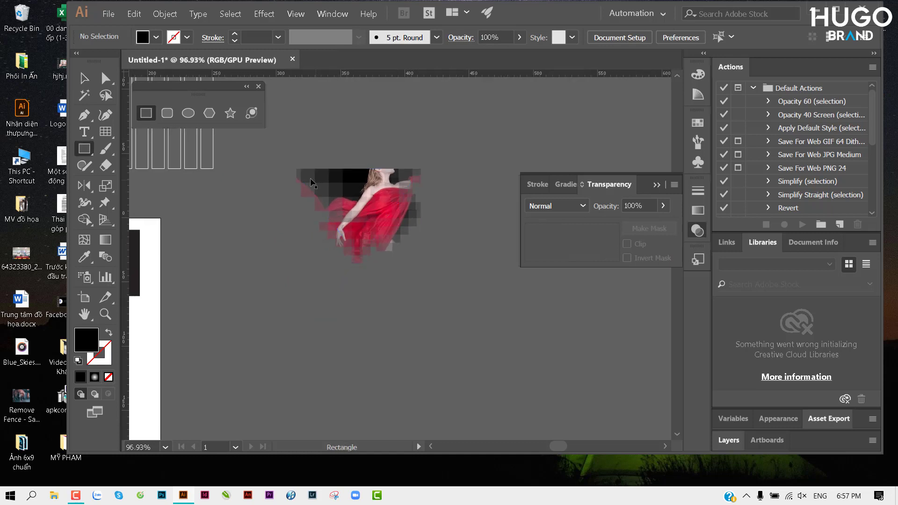
mouse_move(296, 170)
mouse_down()
mouse_move(406, 356)
mouse_move(421, 357)
mouse_up()
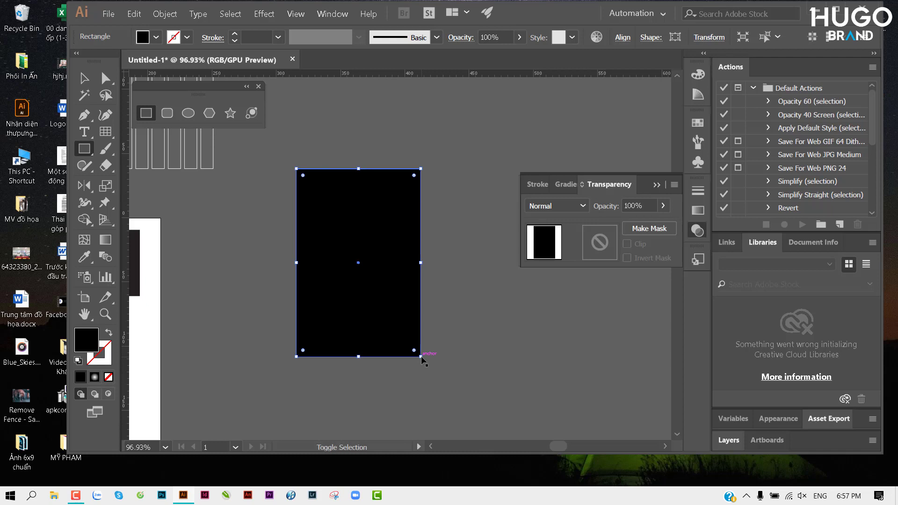
key(ctrl+shift+bracketleft)
click(456, 259)
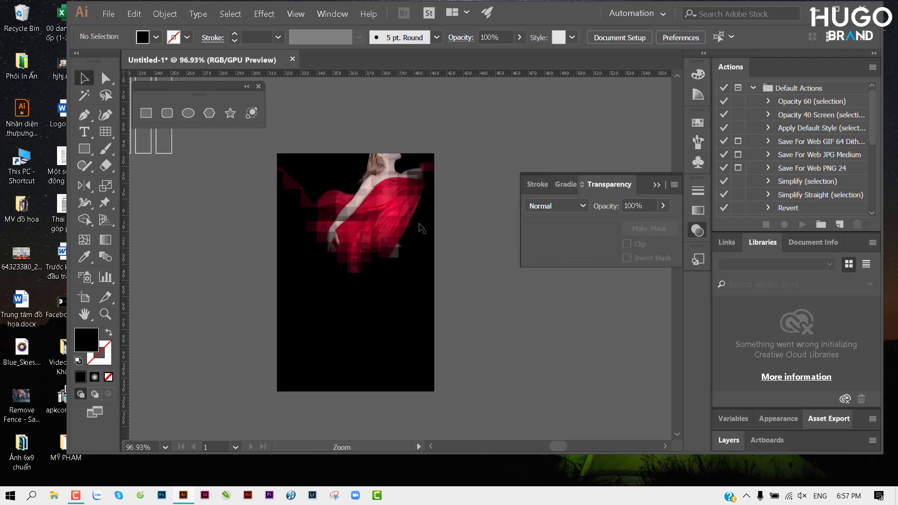
Inspect the finished masked poster, then open the Place dialog with Ctrl+Shift+P.
scroll(421, 252, up, 2)
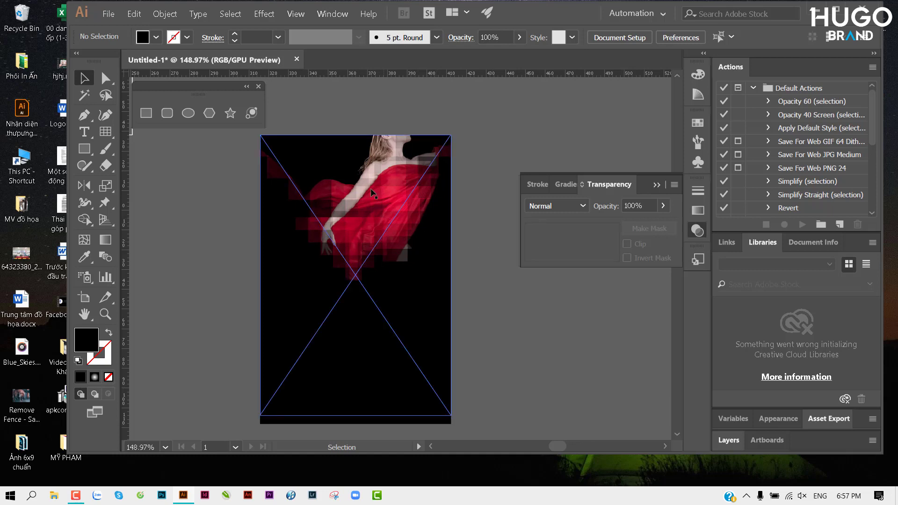
scroll(365, 183, up, 3)
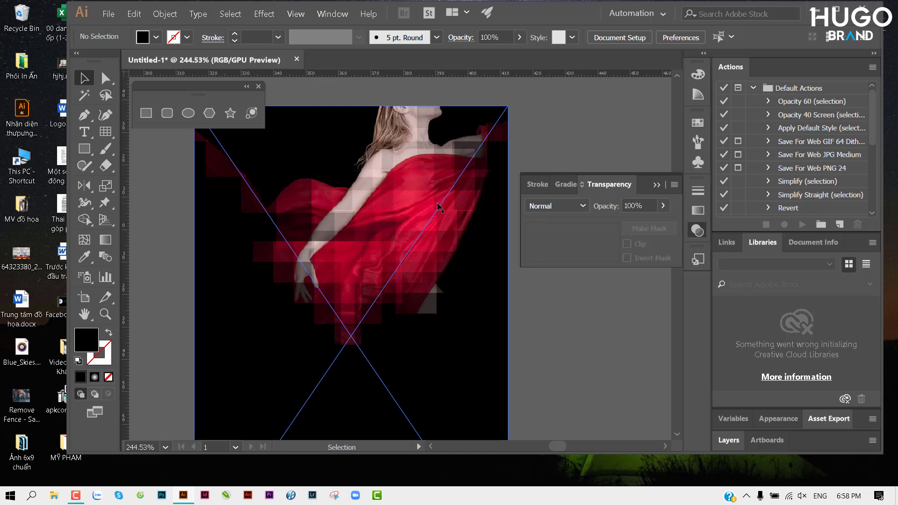
mouse_move(397, 274)
mouse_down()
mouse_move(402, 253)
mouse_move(386, 247)
mouse_up()
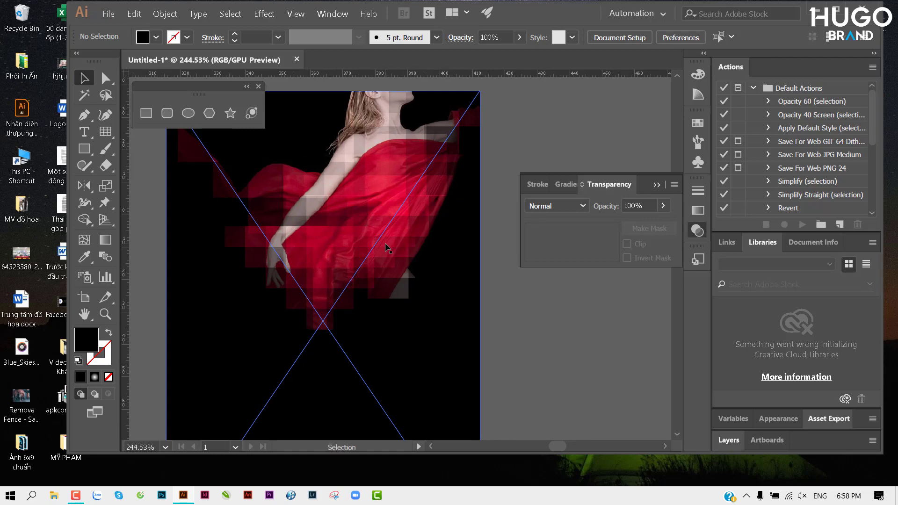
scroll(387, 247, up, 1)
scroll(393, 241, up, 1)
scroll(404, 232, up, 1)
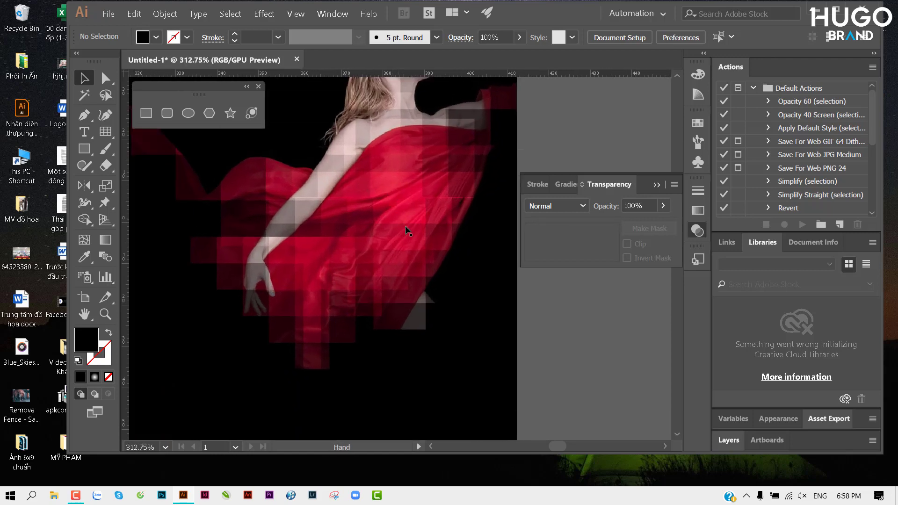
scroll(406, 230, down, 7)
drag(406, 230, 322, 230)
scroll(396, 246, down, 5)
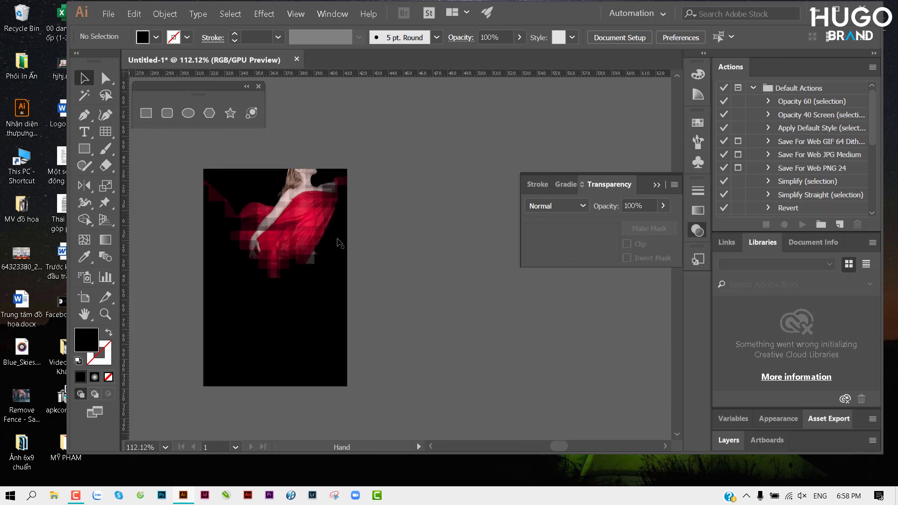
drag(375, 243, 333, 242)
key(ctrl)
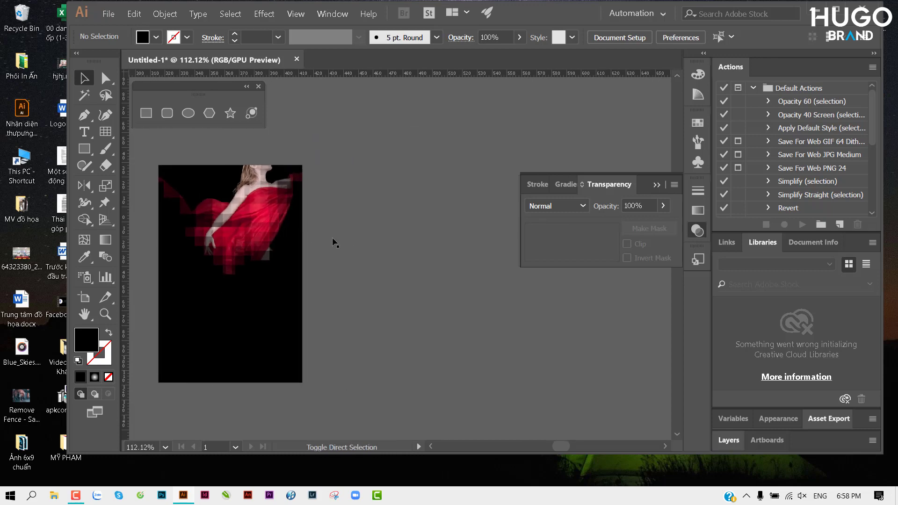
key(ctrl+shift+p)
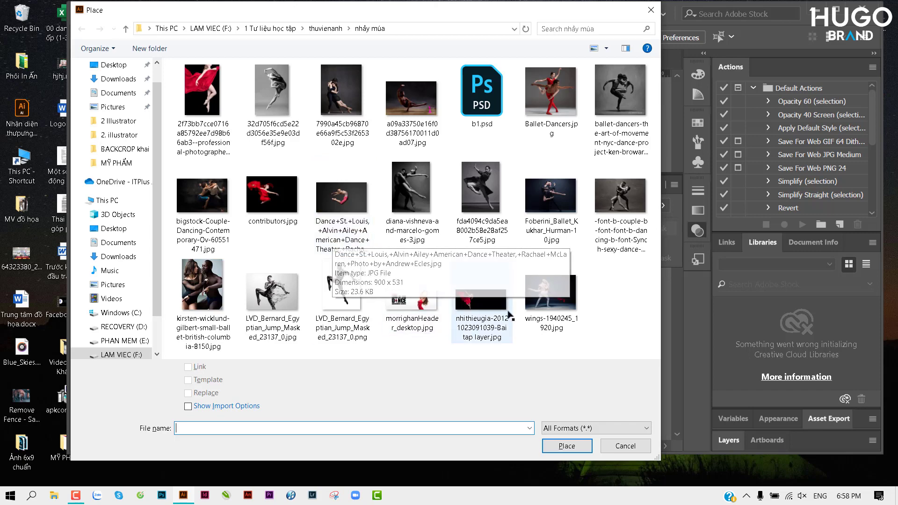
Browse the thuvienanh image library to the dongho folder of watch photos.
click(326, 29)
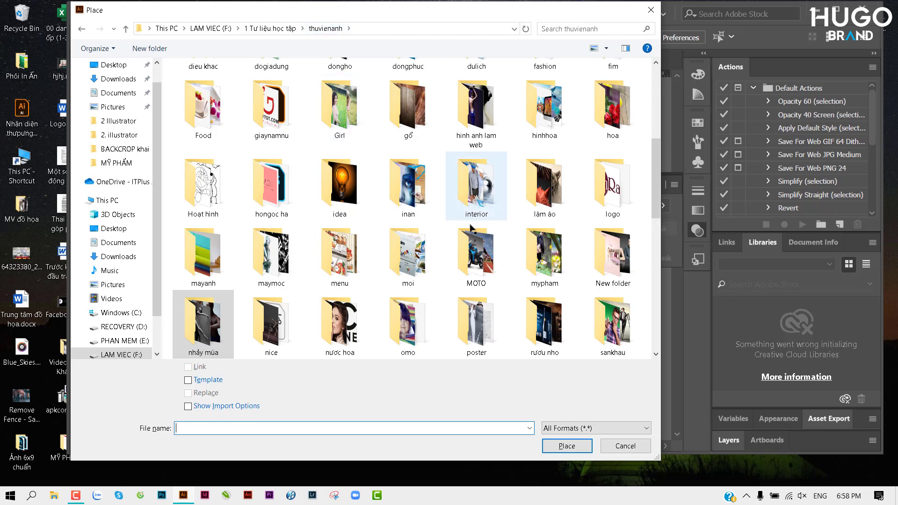
click(400, 200)
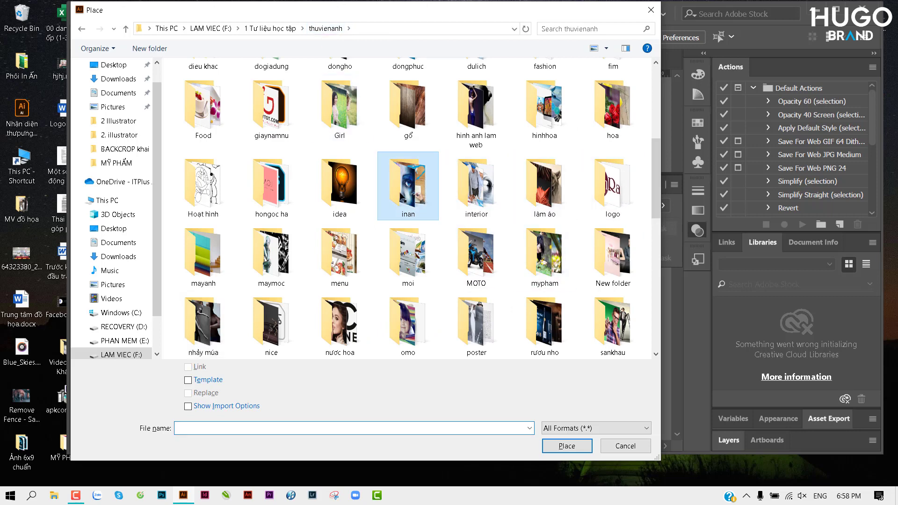
double_click(359, 320)
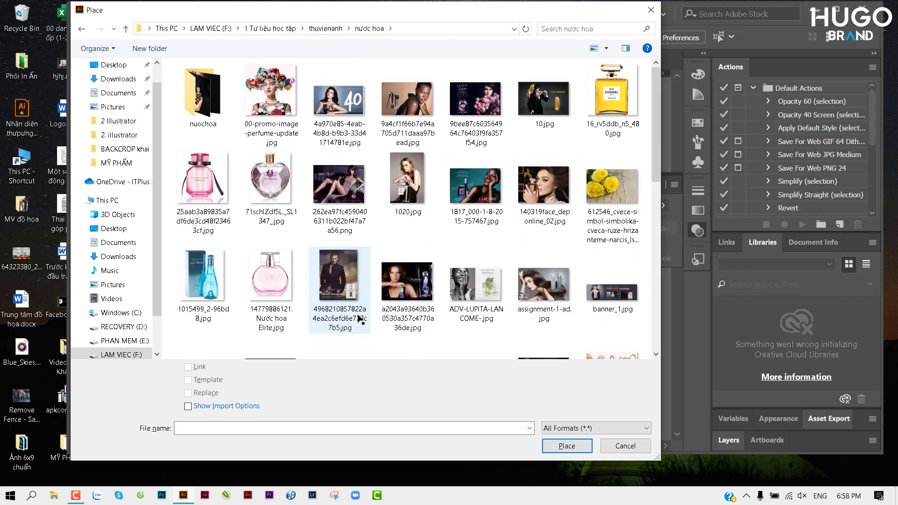
click(326, 29)
scroll(336, 178, down, 5)
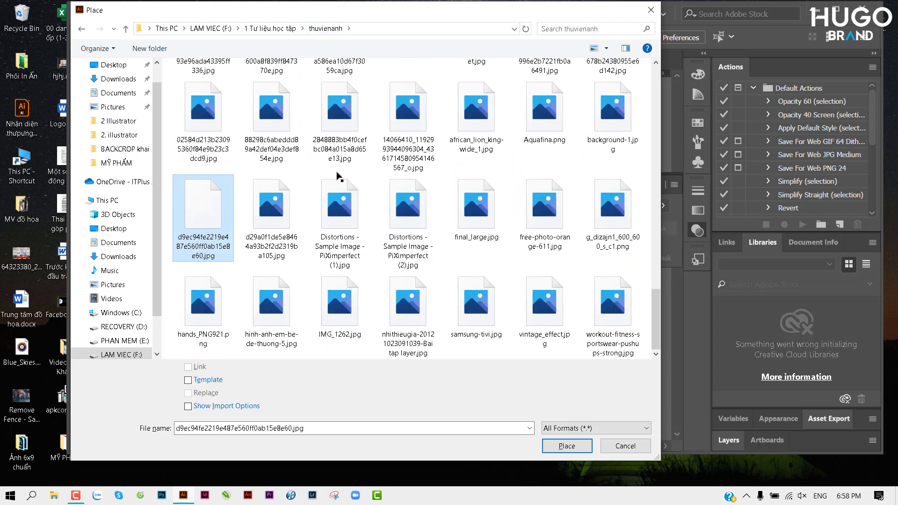
scroll(340, 188, up, 10)
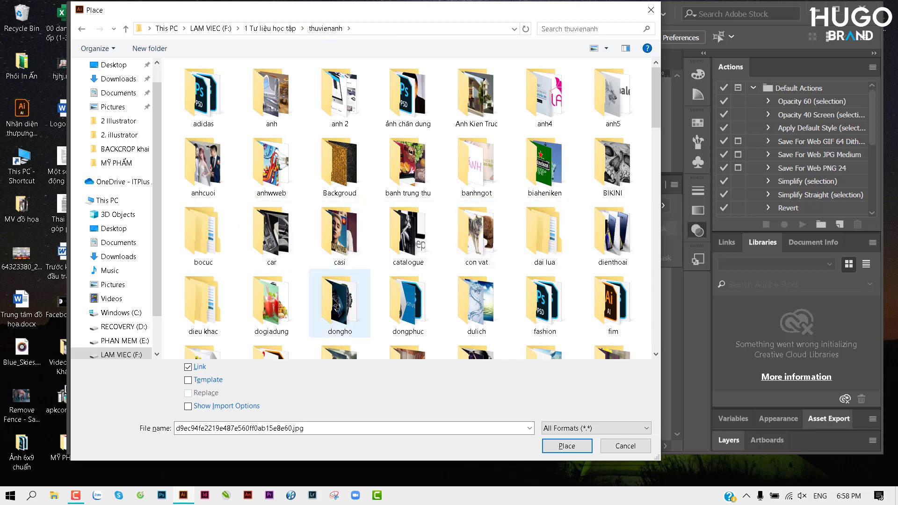
click(351, 304)
double_click(365, 272)
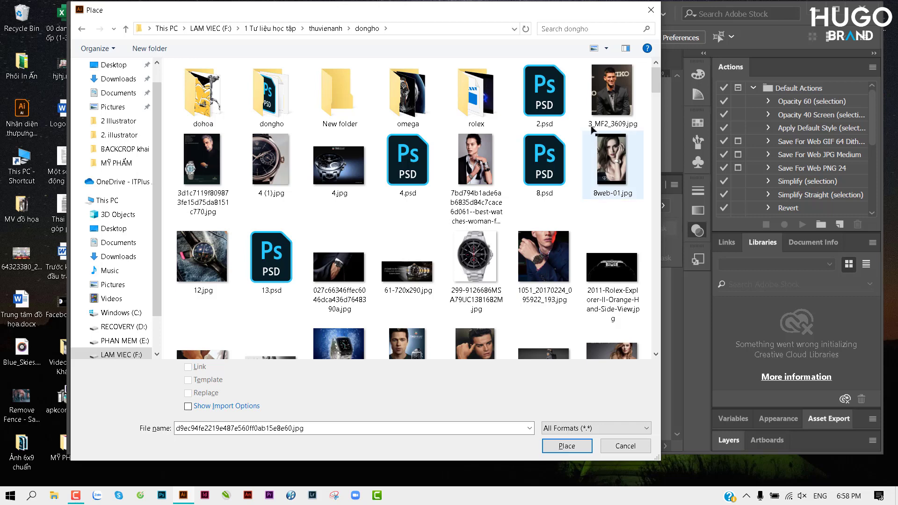
scroll(480, 199, down, 3)
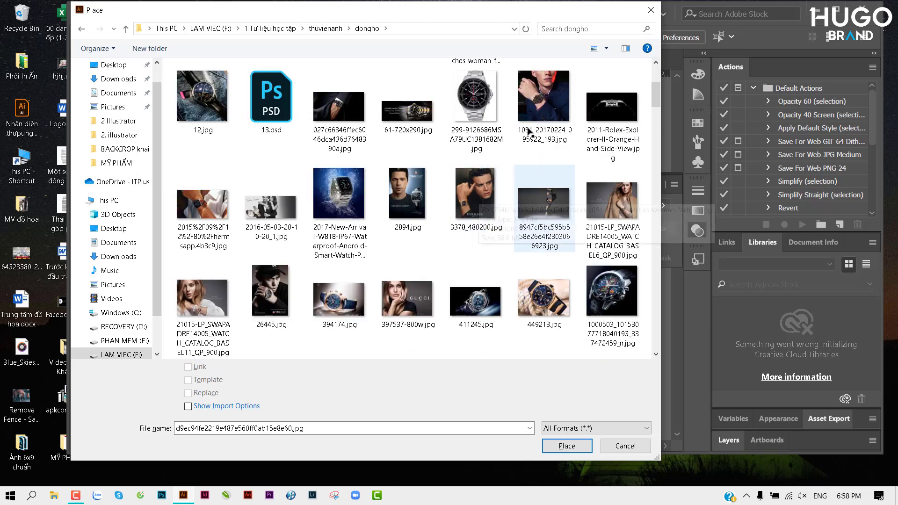
Place 1051_20170224_095922_193.jpg beside the red-dress poster.
click(544, 99)
click(556, 444)
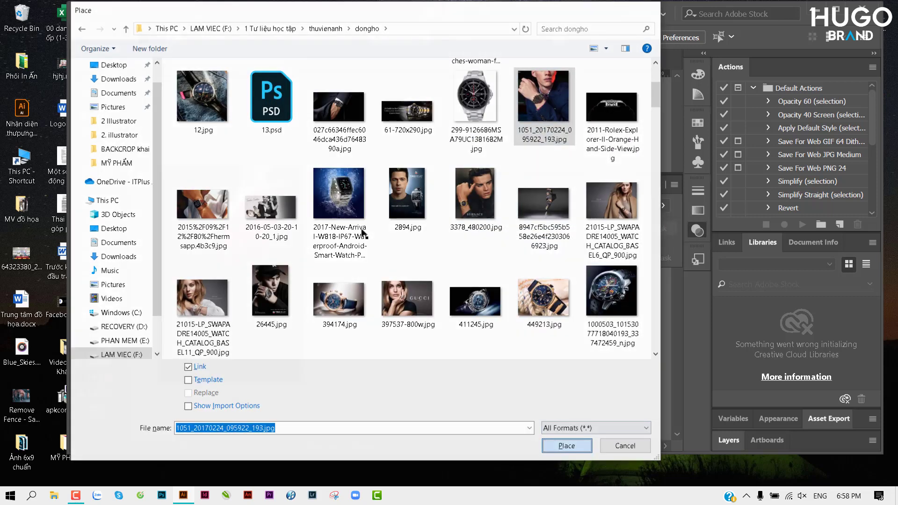
drag(510, 340, 329, 164)
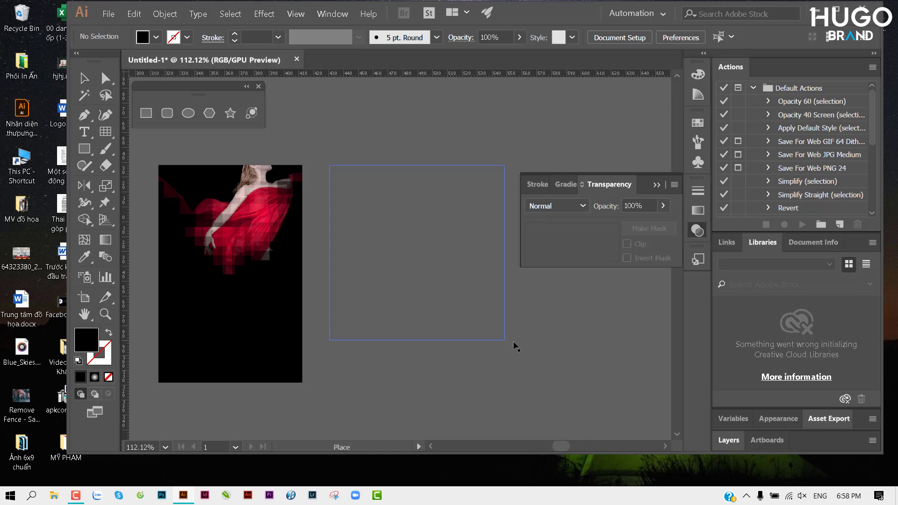
drag(461, 324, 378, 328)
scroll(378, 276, up, 2)
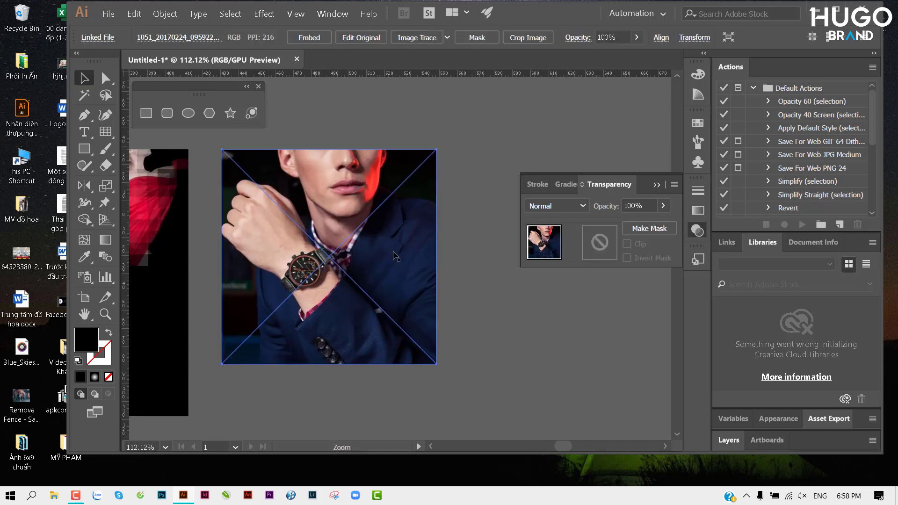
drag(236, 222, 380, 254)
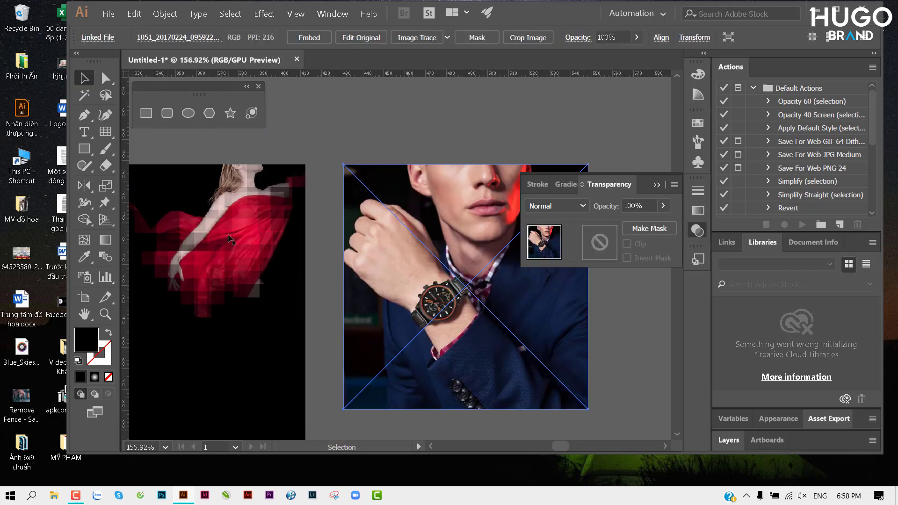
Enter the poster's opacity mask editing and select a group of mask squares.
click(231, 240)
drag(265, 254, 302, 256)
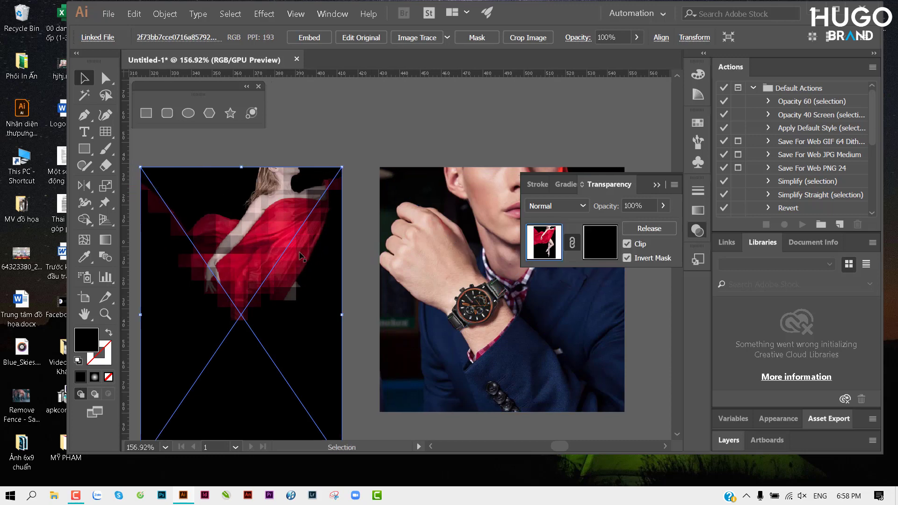
click(599, 241)
click(544, 241)
click(600, 242)
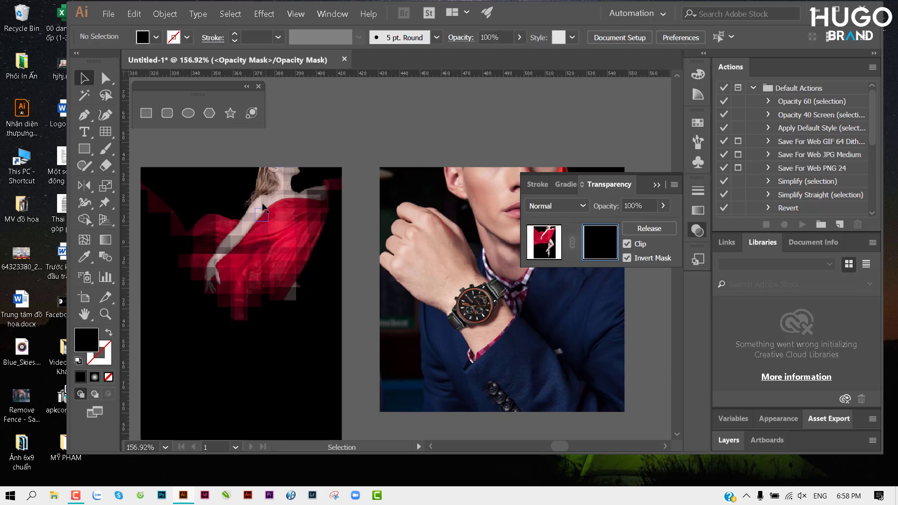
click(209, 188)
key(a)
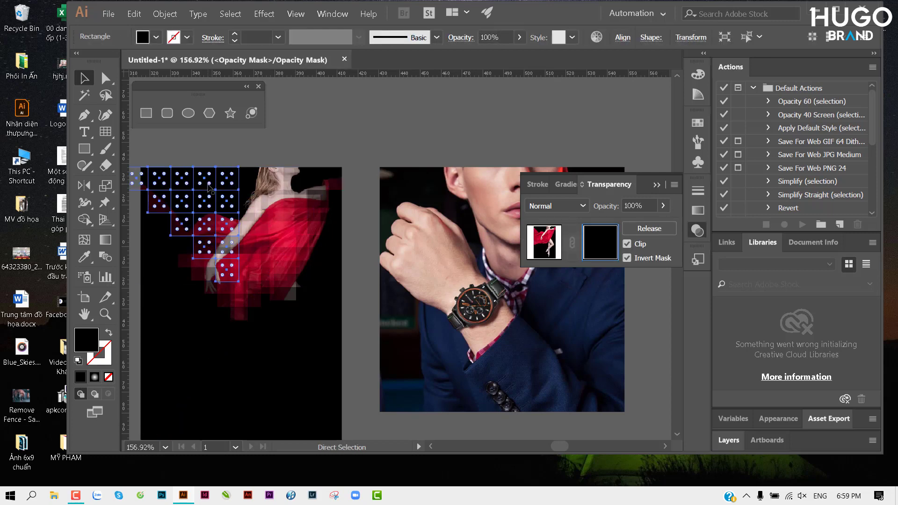
key(v)
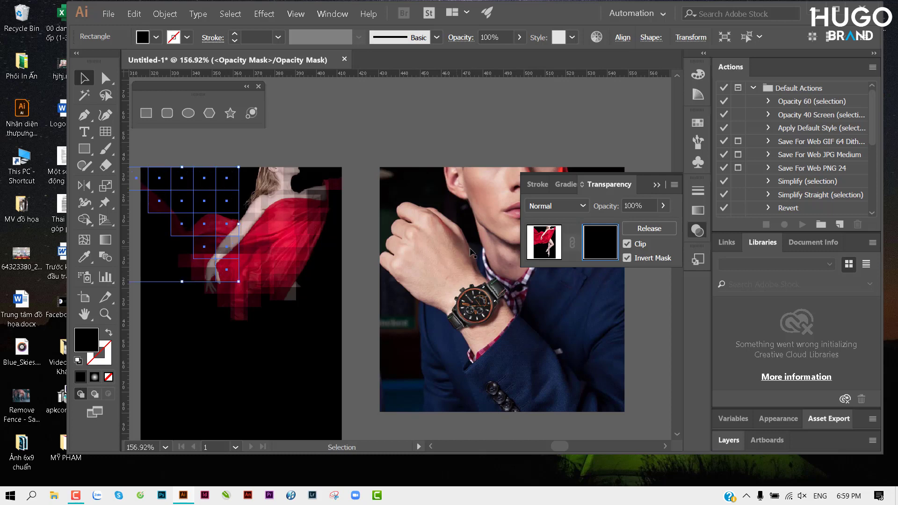
Paste the mask squares over the watch photo and slide them to its left edge.
click(533, 245)
scroll(467, 245, right, 3)
click(378, 245)
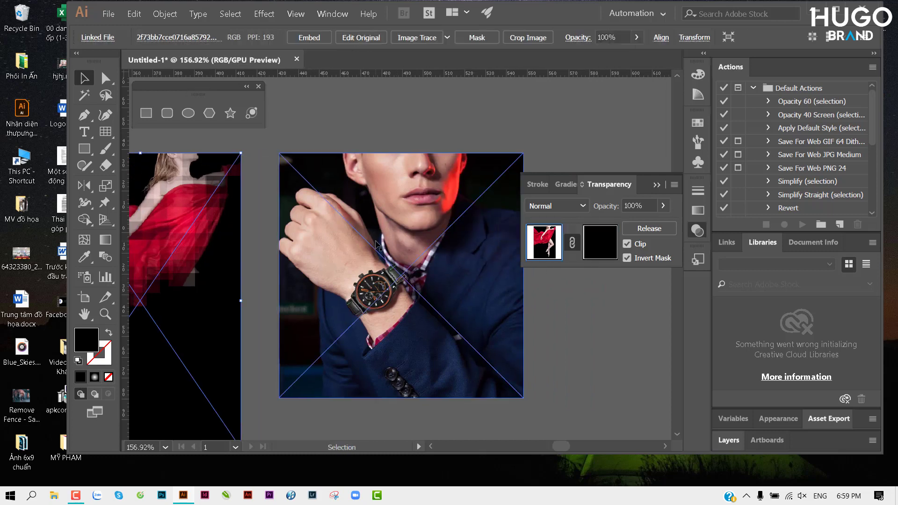
key(ctrl+v)
mouse_move(376, 245)
mouse_down()
mouse_move(394, 193)
mouse_move(373, 155)
mouse_up()
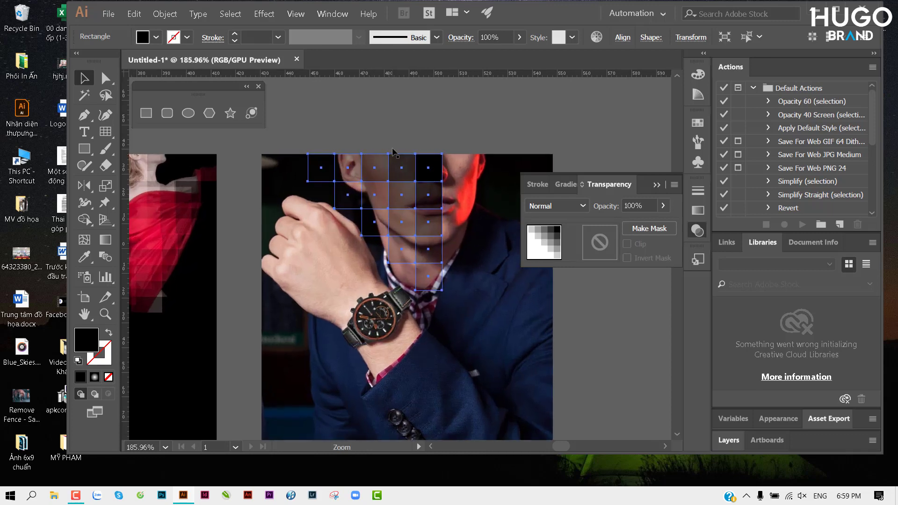
scroll(370, 155, up, 1)
mouse_move(405, 180)
mouse_down()
mouse_move(356, 180)
mouse_move(355, 190)
mouse_up()
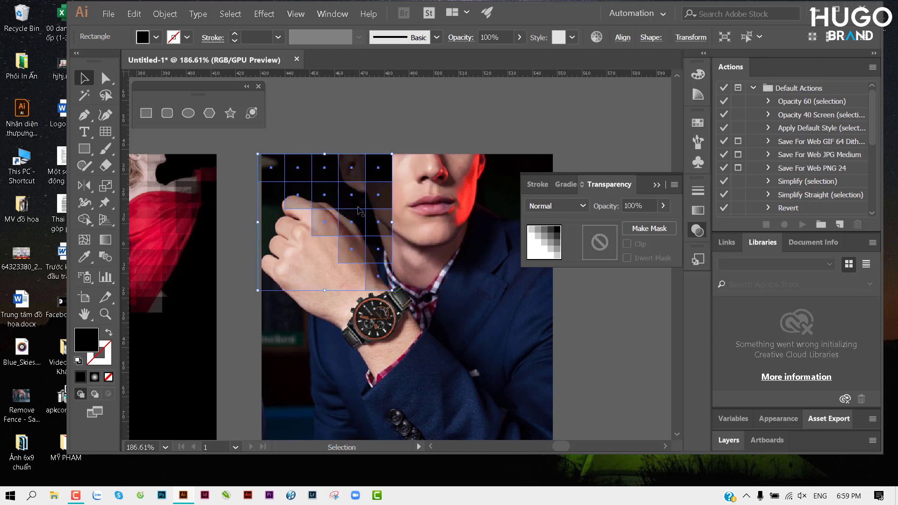
Duplicate the squares to the right and mirror the copy horizontally.
click(341, 206)
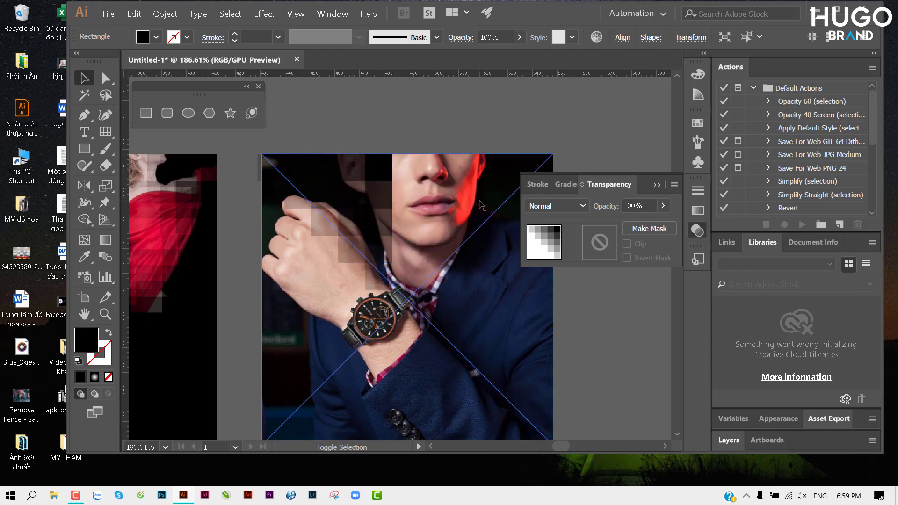
drag(373, 192, 505, 202)
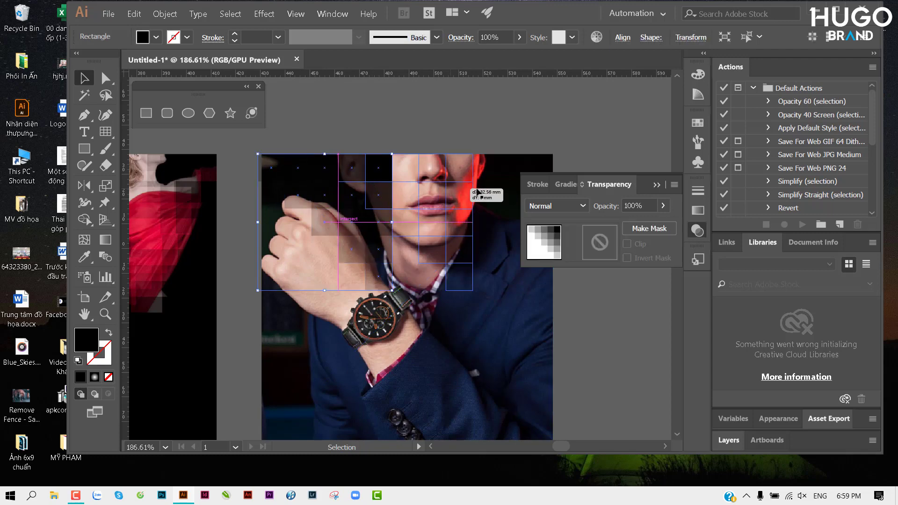
key(o)
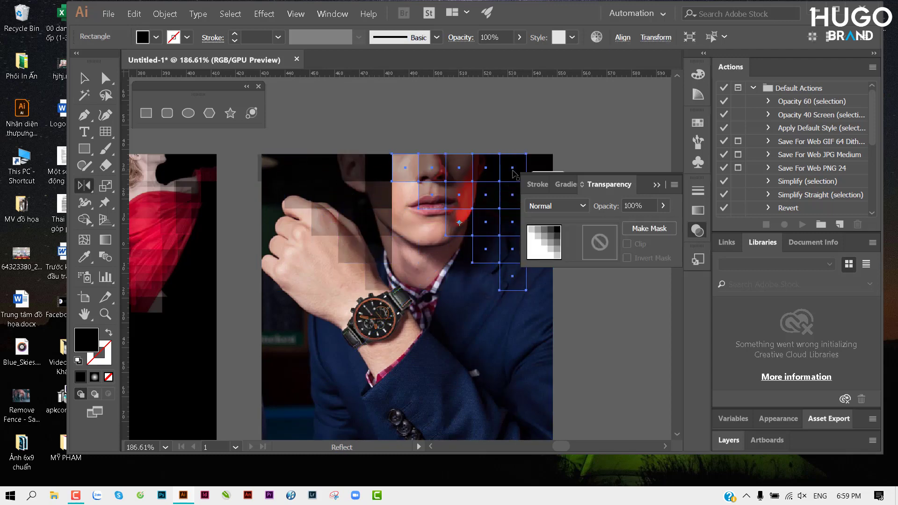
drag(505, 202, 348, 222)
key(v)
key(v)
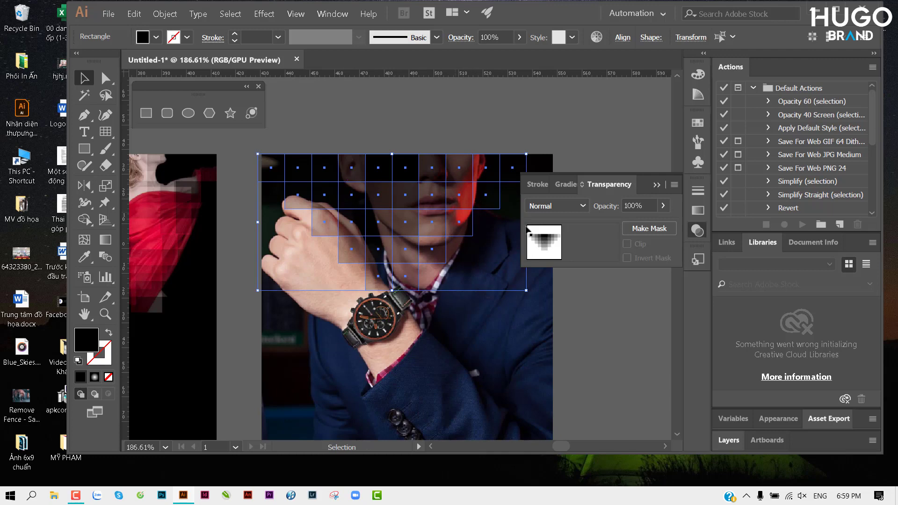
Remove the square grid from the canvas and select the man's photo.
click(473, 314)
click(364, 210)
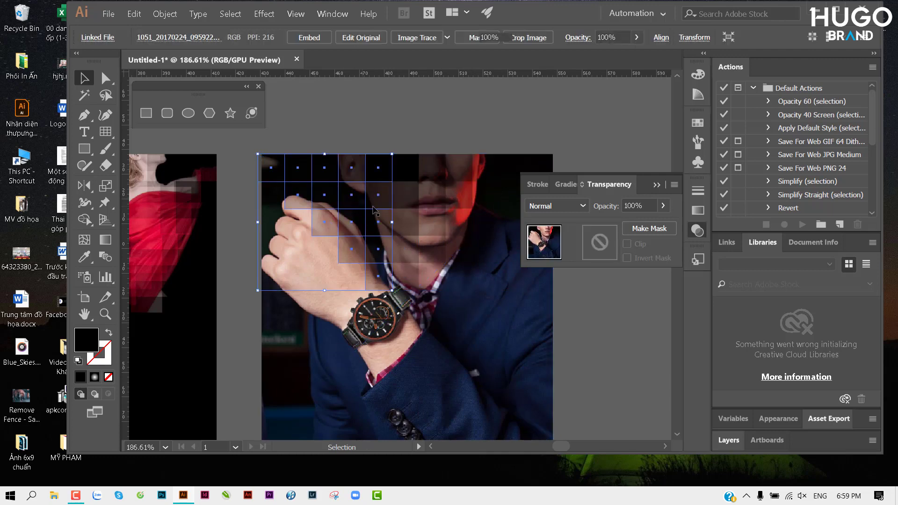
shift+click(454, 205)
key(Delete)
click(439, 252)
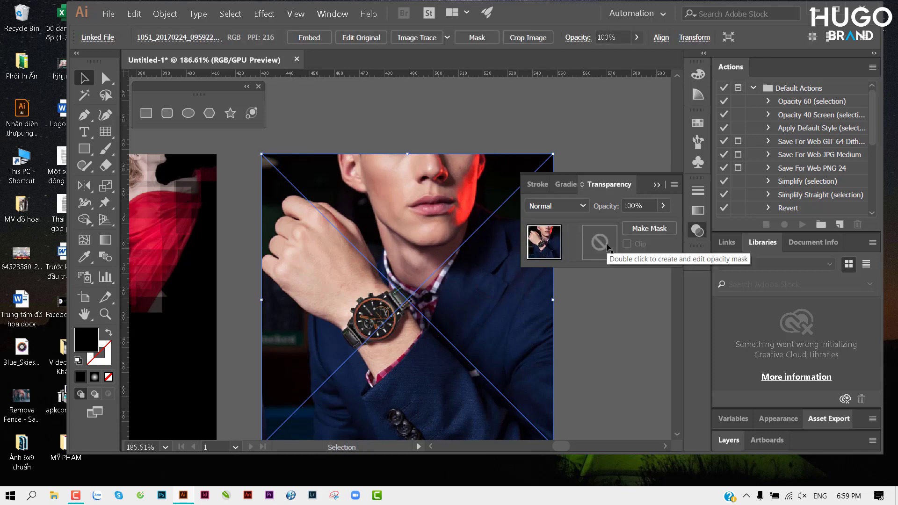
Add an opacity mask to the photo and paste the grid into it, unclipped, over the wrist.
double_click(607, 245)
key(ctrl+f)
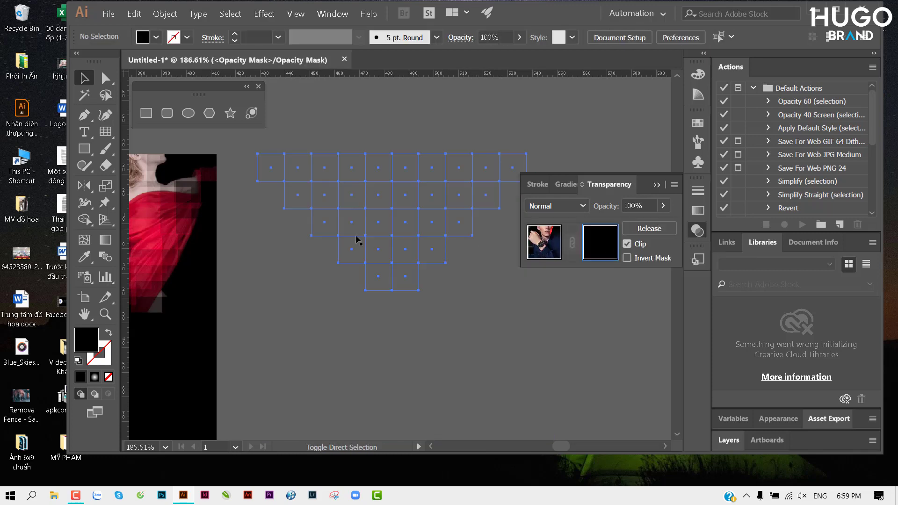
click(626, 244)
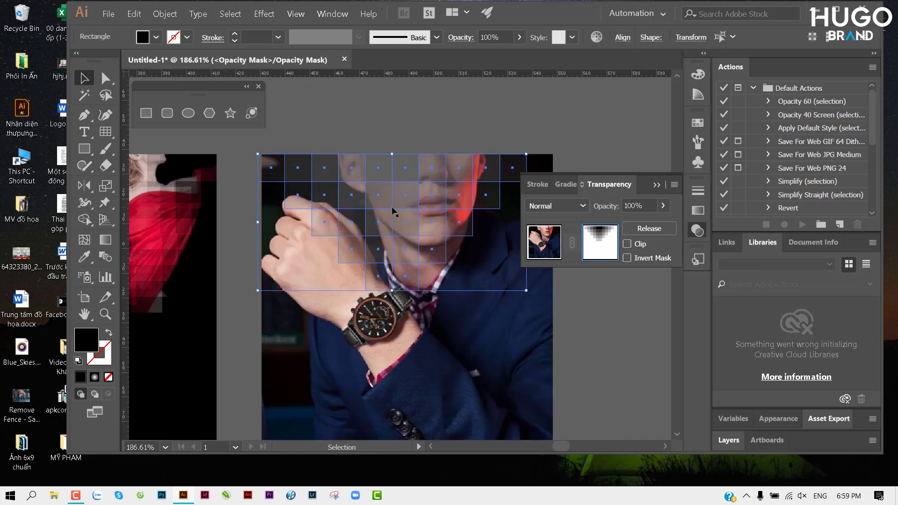
drag(392, 211, 398, 212)
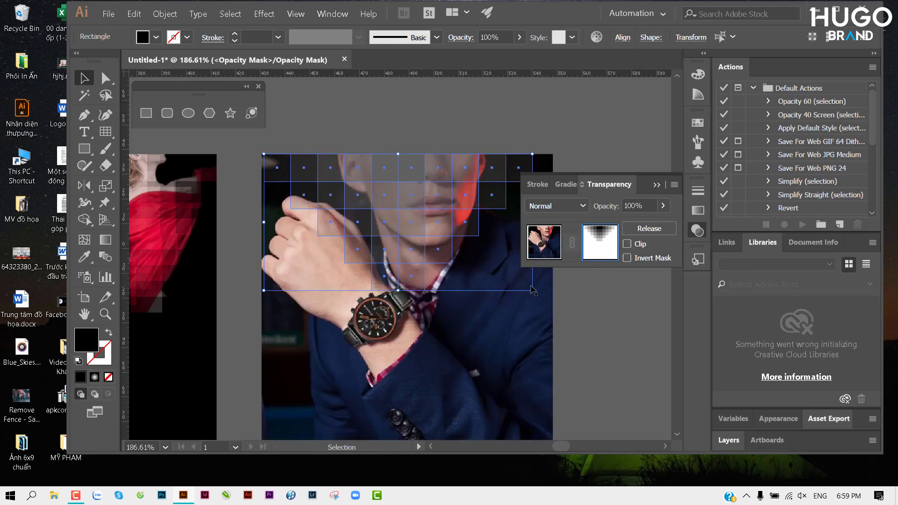
mouse_move(406, 210)
mouse_down()
mouse_move(404, 288)
mouse_move(403, 153)
mouse_up()
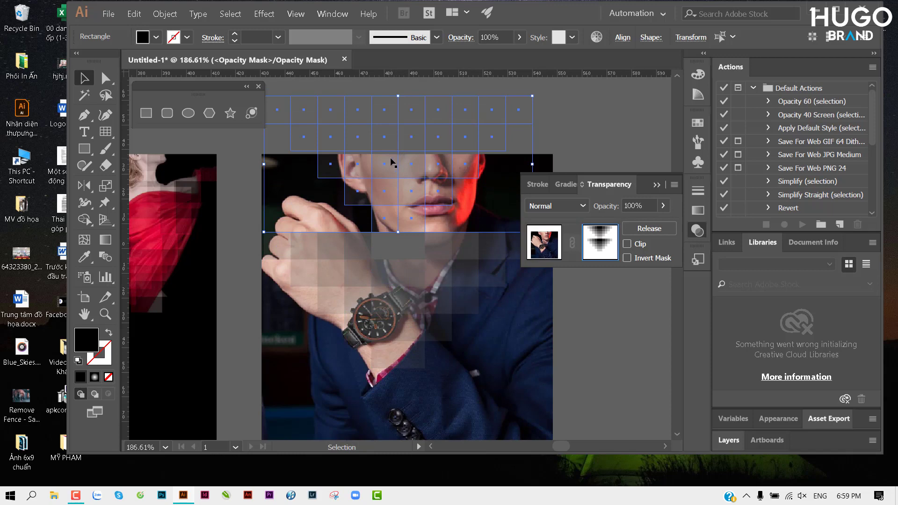
Reflect a copy of the grid into a diamond and place it over the hand and watch.
key(o)
drag(398, 95, 380, 259)
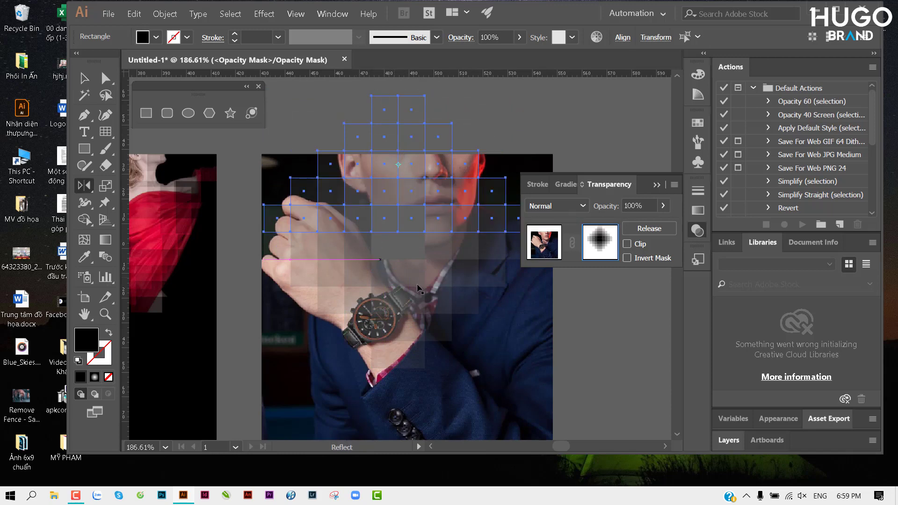
key(v)
click(434, 281)
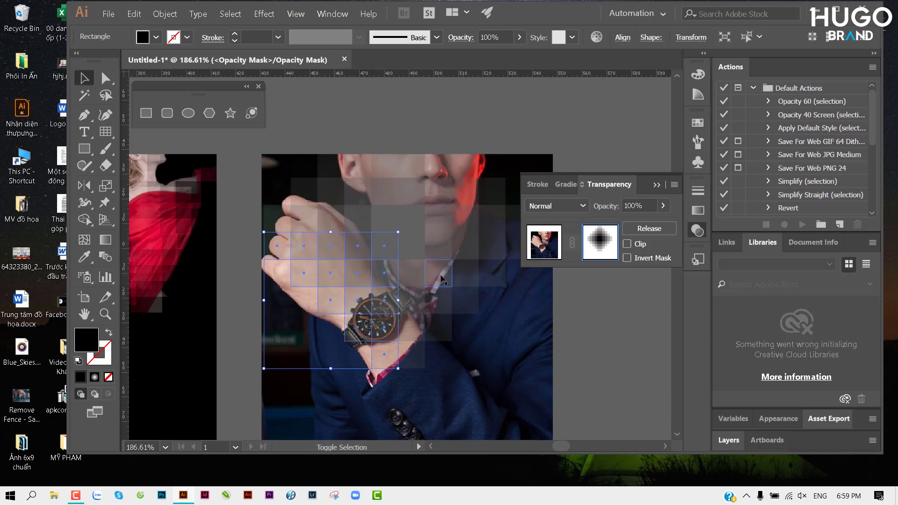
shift+click(450, 192)
key(a)
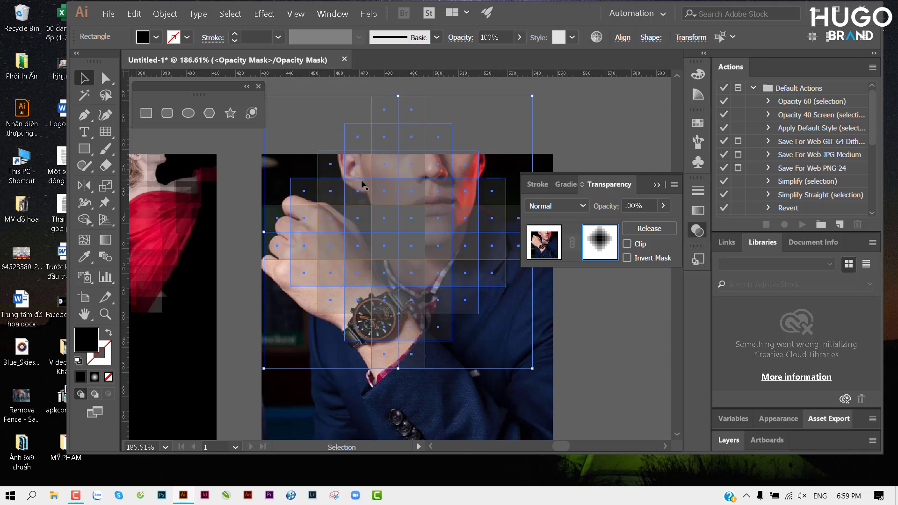
key(v)
mouse_move(533, 99)
mouse_down()
mouse_move(461, 171)
mouse_move(244, 166)
mouse_move(363, 276)
mouse_move(386, 332)
mouse_up()
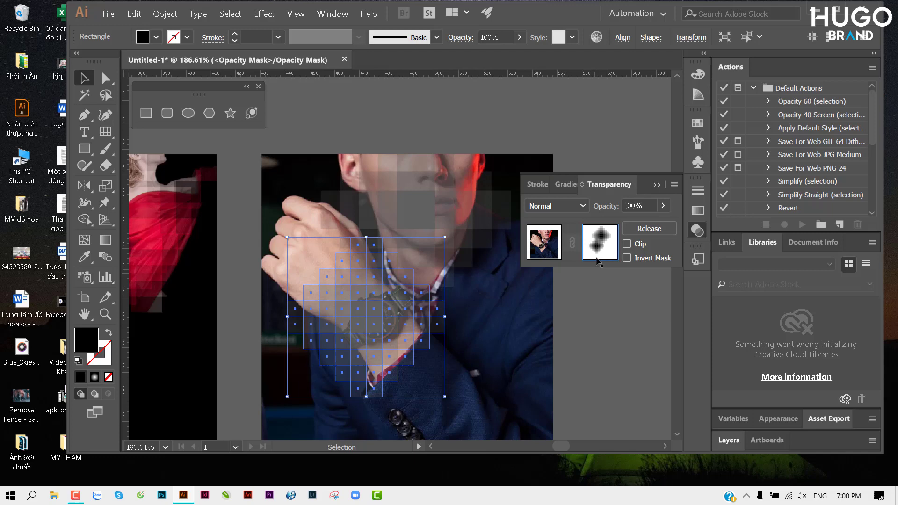
Enable Invert Mask and Clip, add diamond copies over the hand and chest, and exit the mask.
click(627, 258)
click(627, 243)
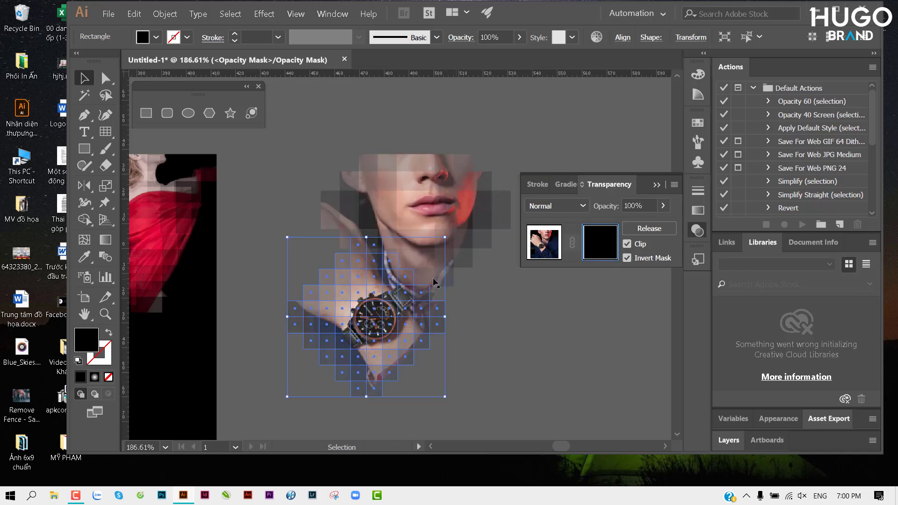
drag(433, 282, 374, 230)
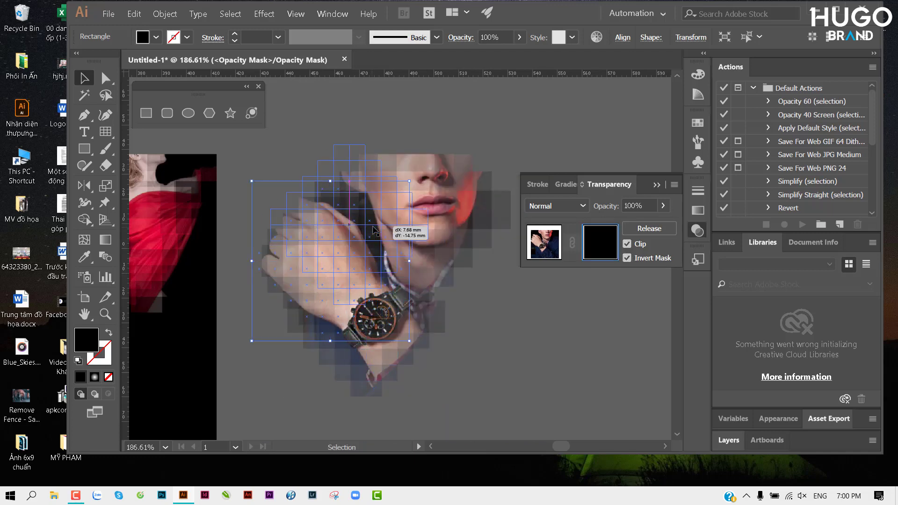
mouse_move(374, 230)
mouse_down()
mouse_move(497, 351)
mouse_move(401, 407)
mouse_up()
scroll(475, 324, down, 3)
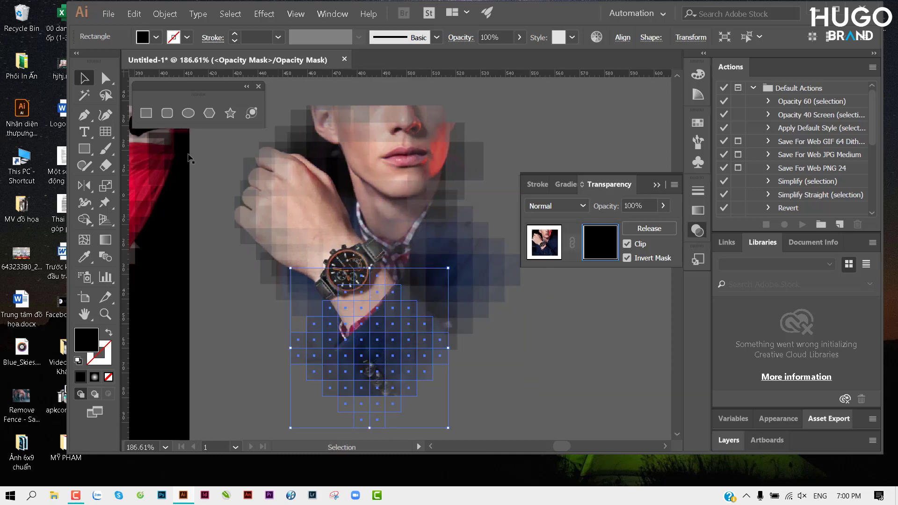
click(533, 242)
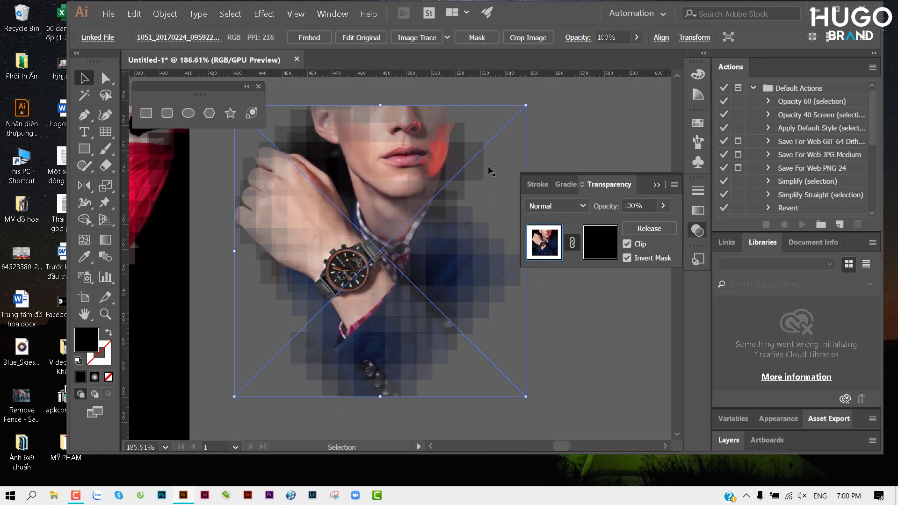
click(500, 150)
scroll(433, 185, left, 3)
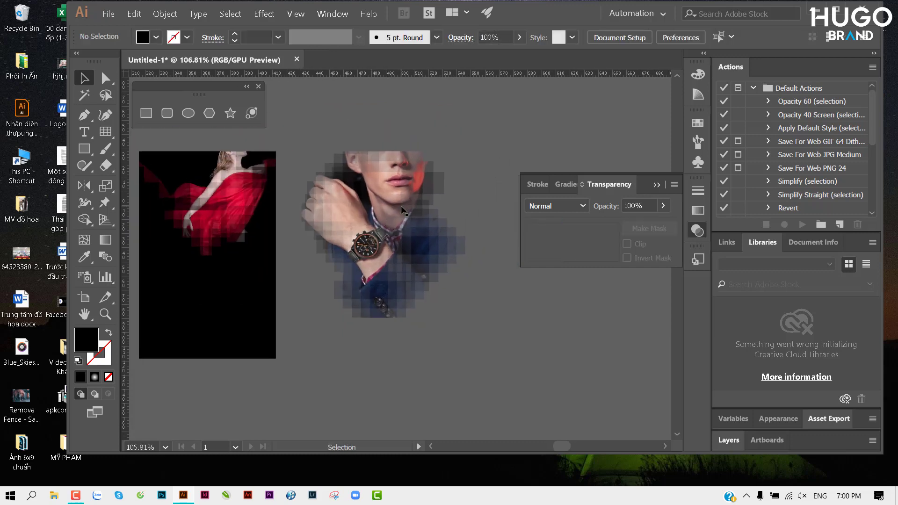
Copy the poster's black backing rectangle behind the man photo and resize it to fit.
drag(266, 275, 415, 273)
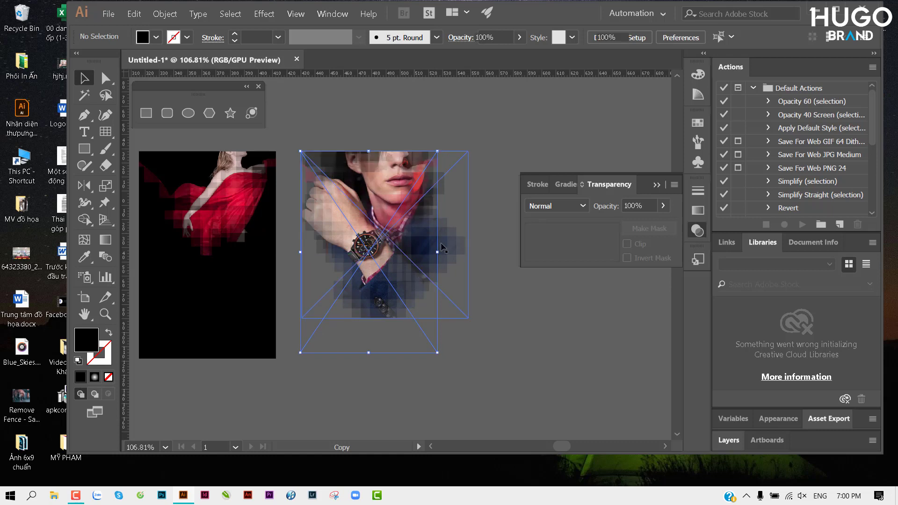
key(ctrl+z)
drag(256, 362, 421, 361)
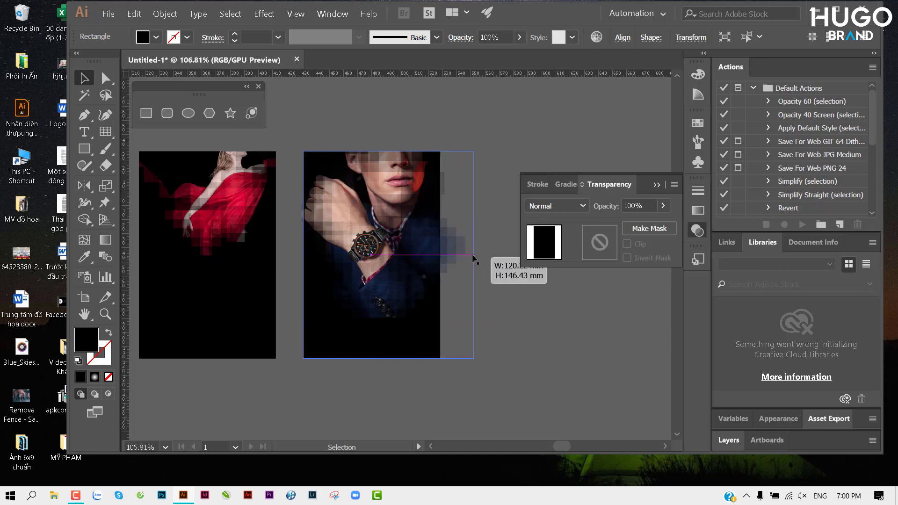
drag(460, 258, 465, 255)
click(485, 290)
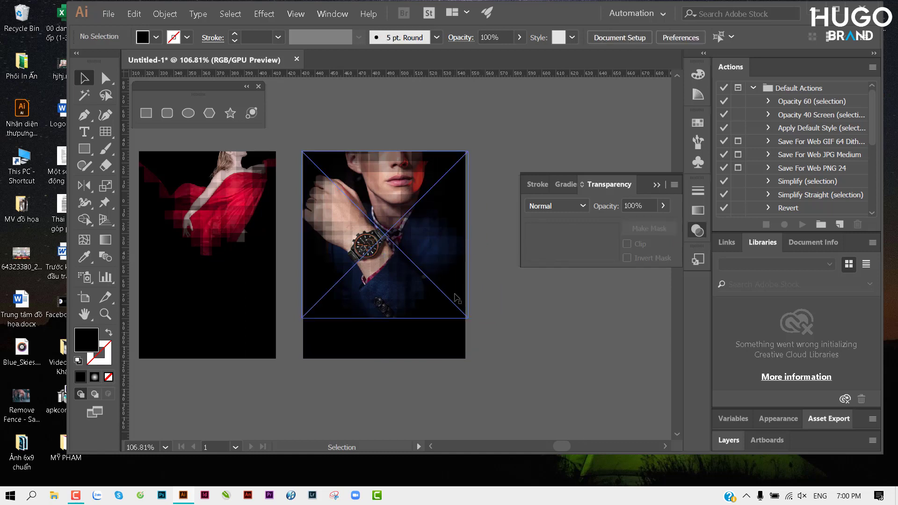
Give the backing rectangle a dark charcoal fill.
click(401, 351)
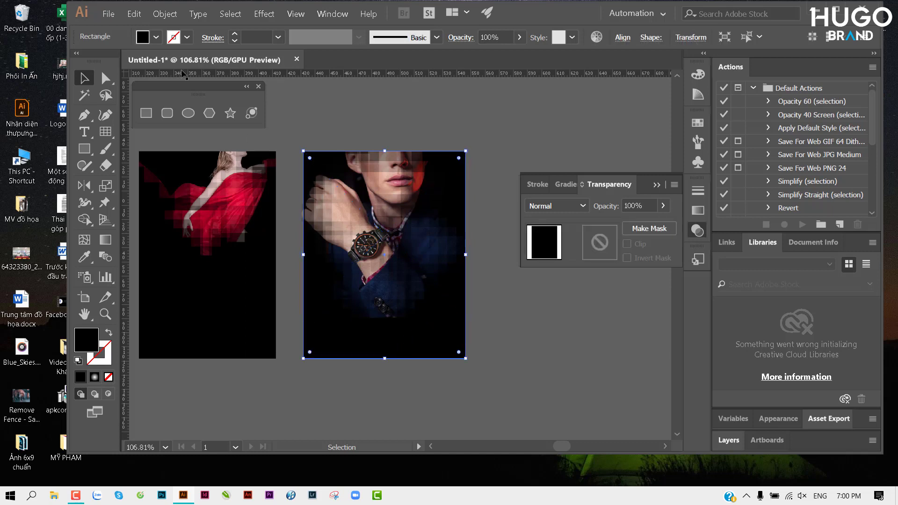
click(170, 41)
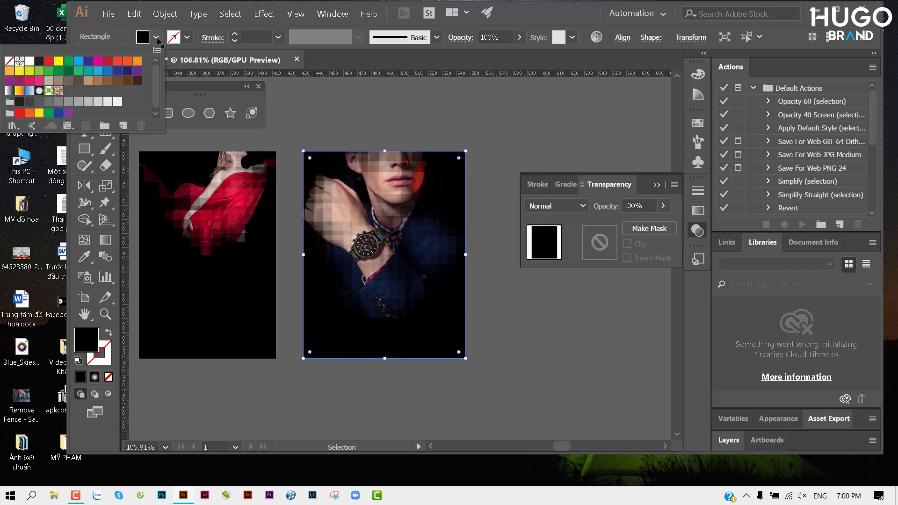
click(29, 60)
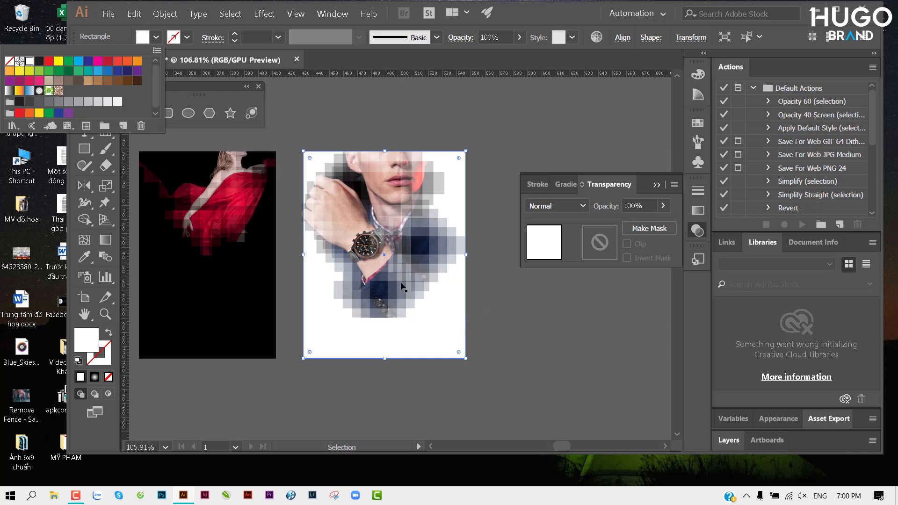
click(39, 61)
Centre the view on the man poster and open the Place dialog.
key(Escape)
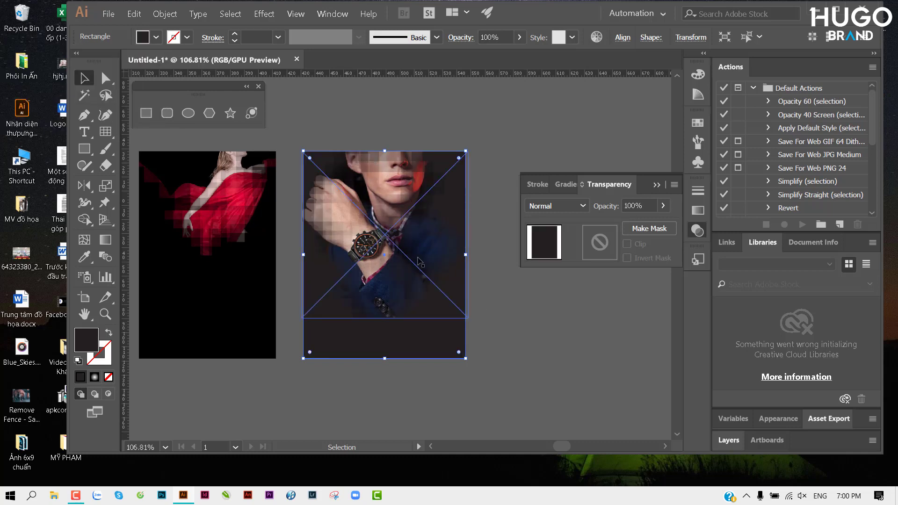
scroll(376, 247, up, 2)
drag(549, 319, 511, 302)
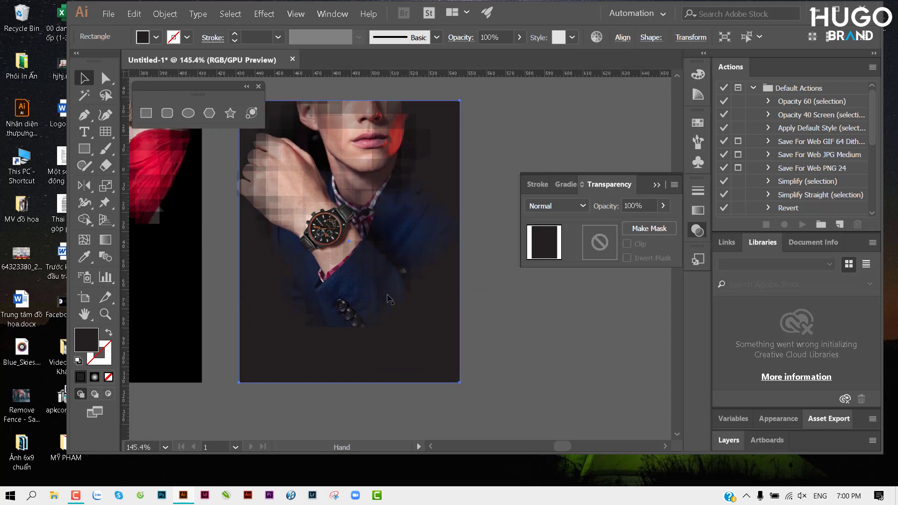
click(380, 364)
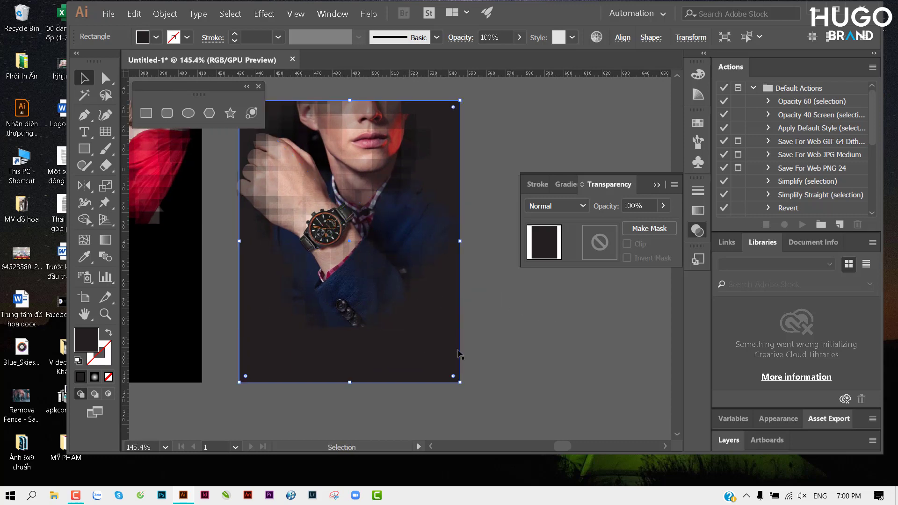
key(ctrl+shift+p)
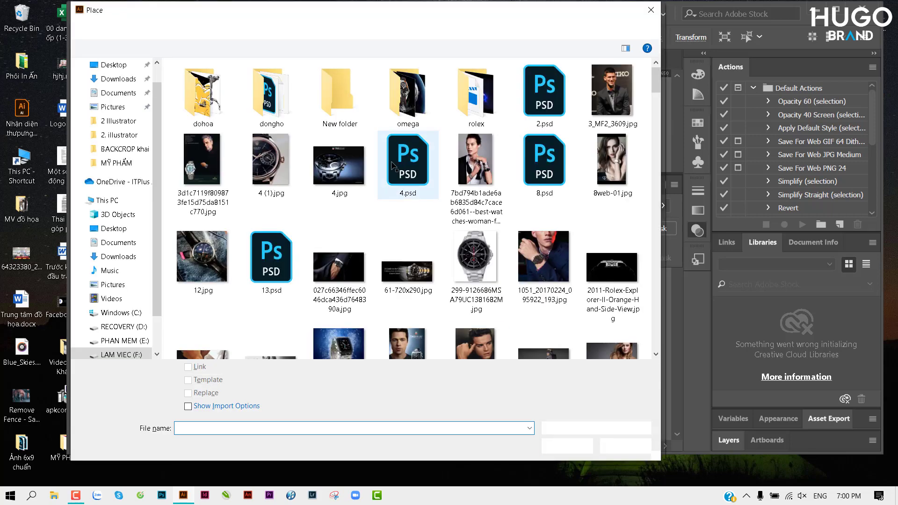
Place the Rolex logo image at the bottom right of the poster, resized and positioned.
scroll(657, 99, down, 1)
drag(657, 99, 655, 185)
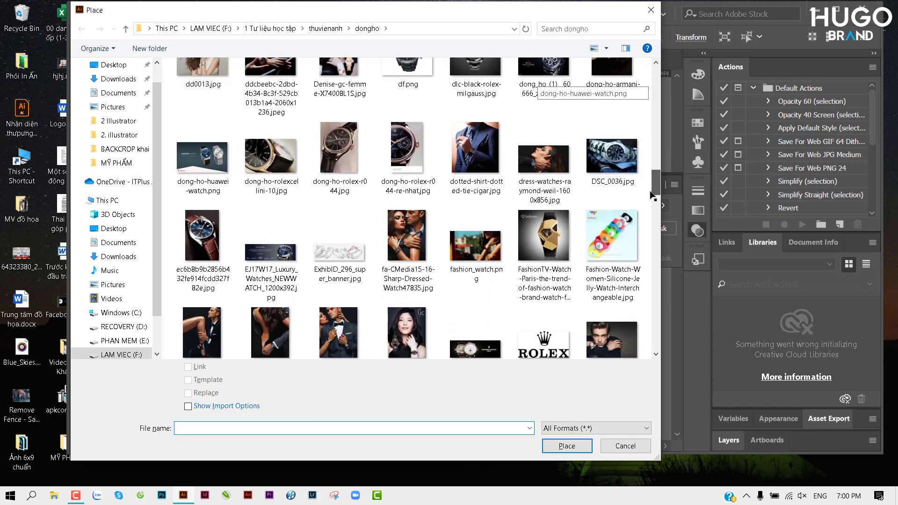
drag(655, 185, 656, 193)
click(544, 225)
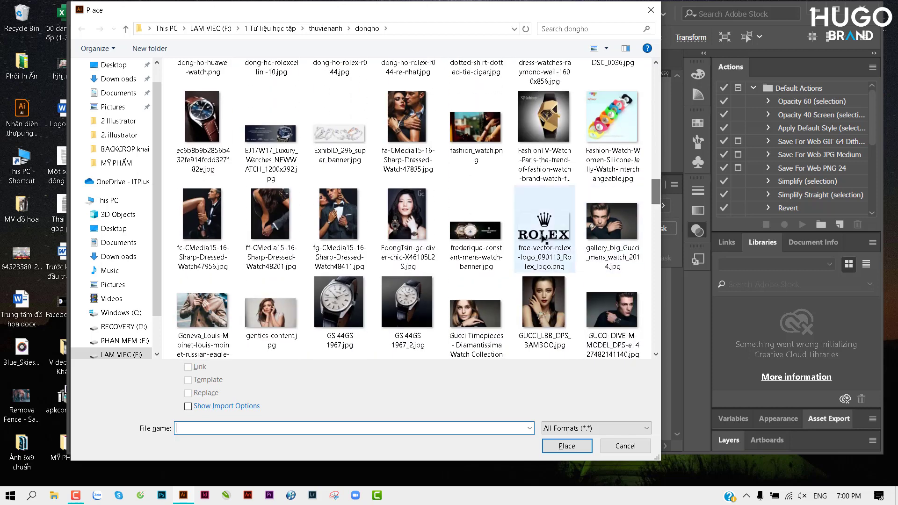
click(566, 445)
drag(442, 366, 477, 380)
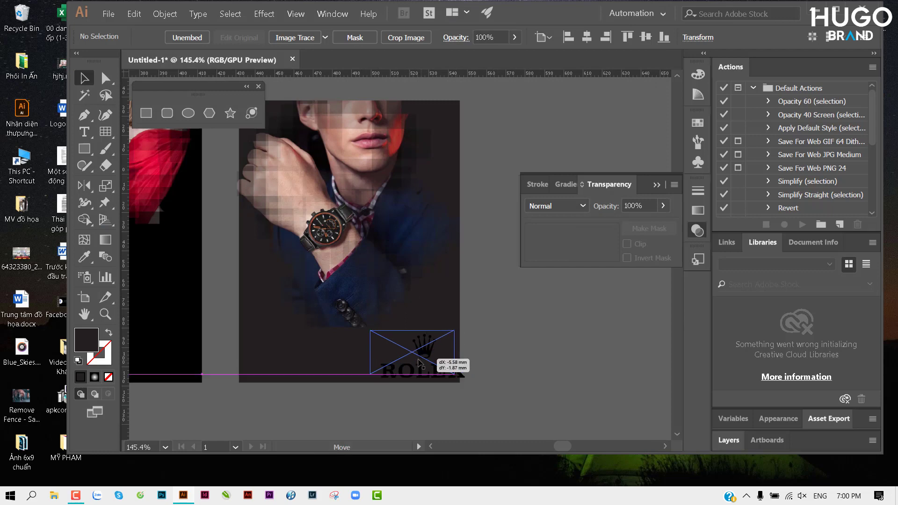
mouse_move(388, 342)
mouse_down()
mouse_move(378, 338)
mouse_move(387, 338)
mouse_up()
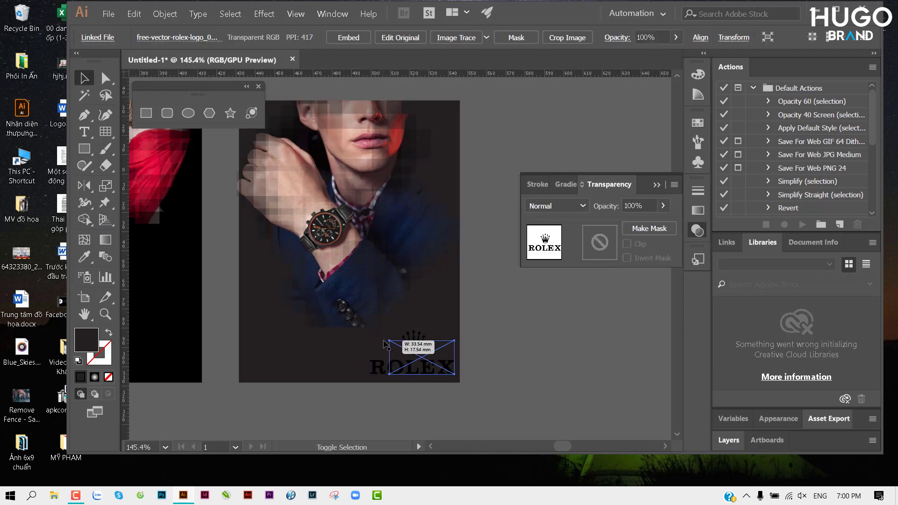
click(503, 363)
drag(429, 364, 424, 363)
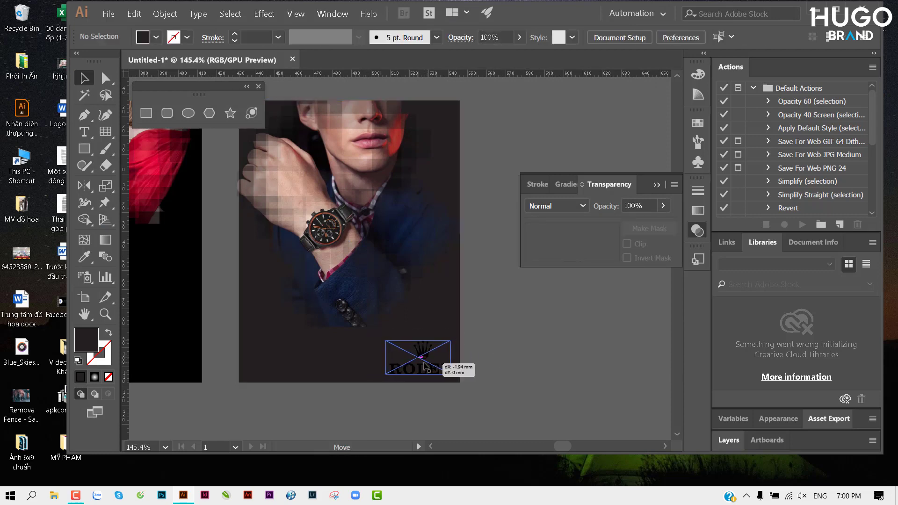
click(520, 364)
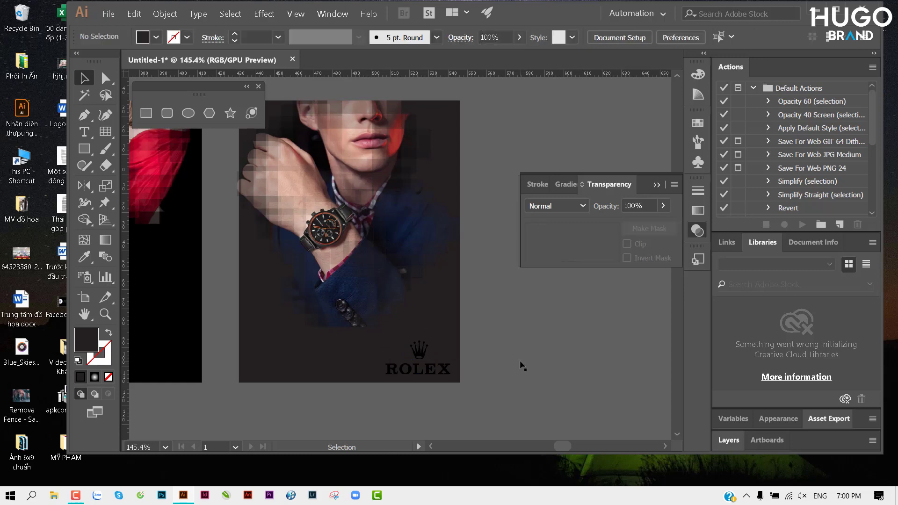
Duplicate the Rolex logo image to the right of the original.
scroll(429, 365, up, 5)
click(418, 362)
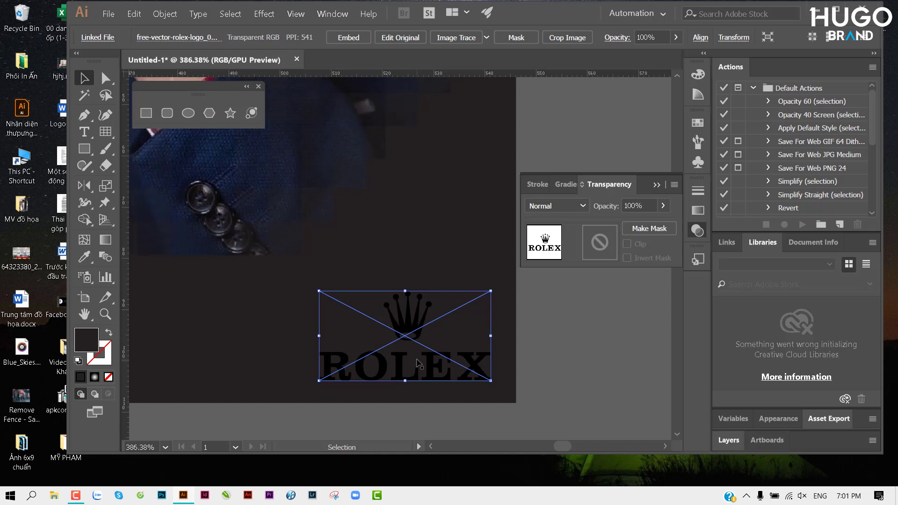
scroll(389, 340, right, 5)
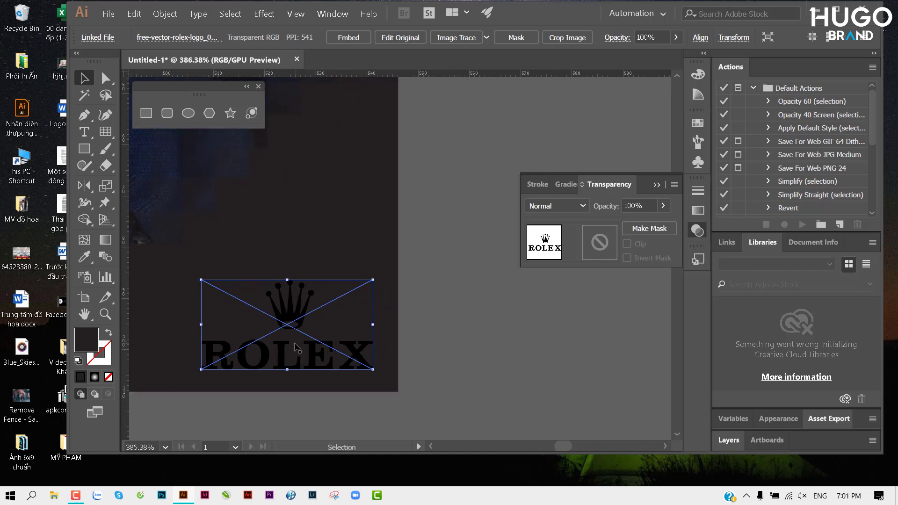
drag(303, 350, 511, 350)
click(312, 348)
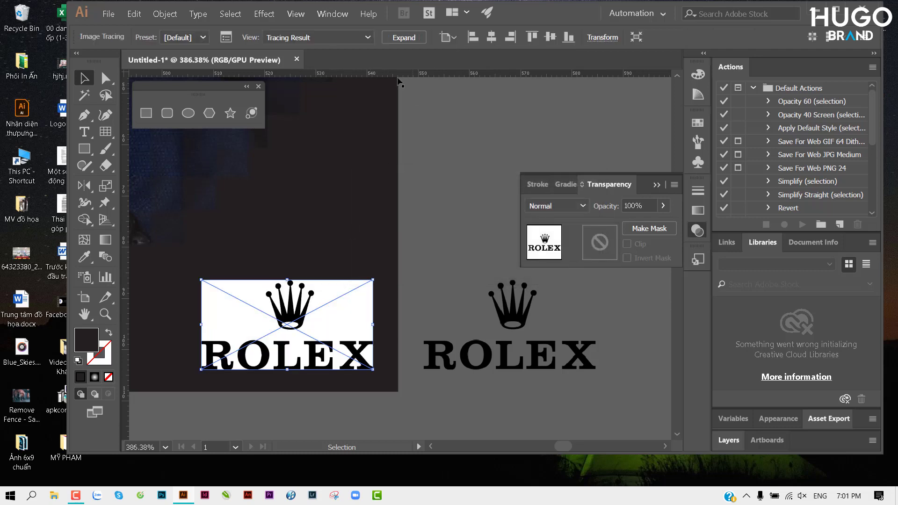
Expand the traced Rolex logo into vector paths and ungroup them.
click(405, 38)
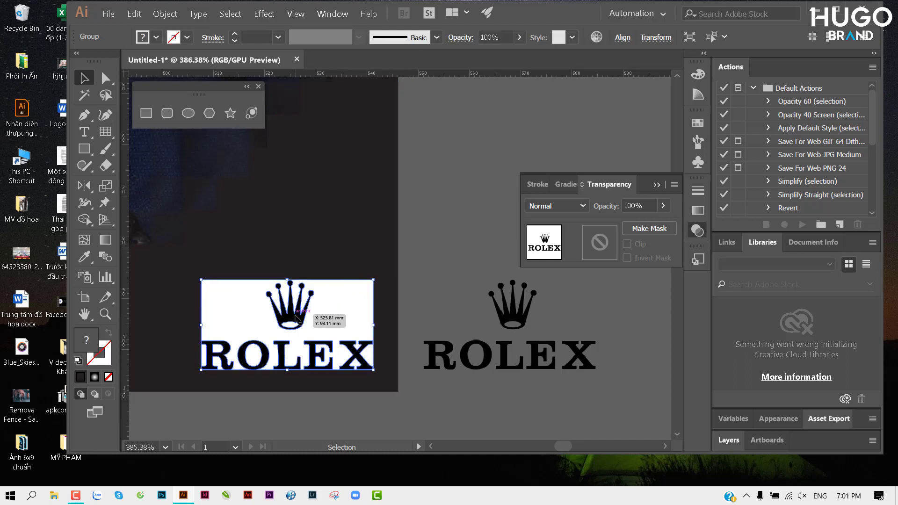
scroll(270, 275, down, 1)
scroll(270, 274, left, 1)
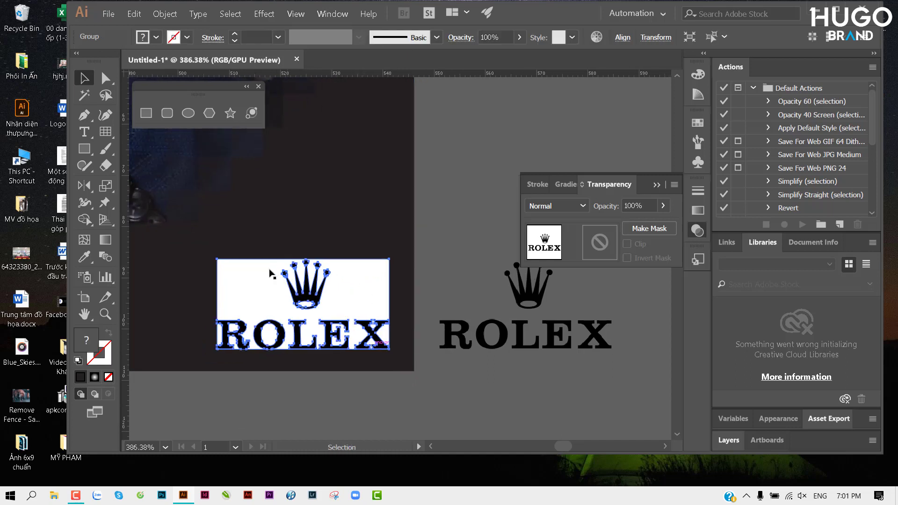
scroll(351, 316, up, 1)
scroll(355, 304, up, 2)
scroll(375, 259, down, 1)
scroll(375, 259, left, 1)
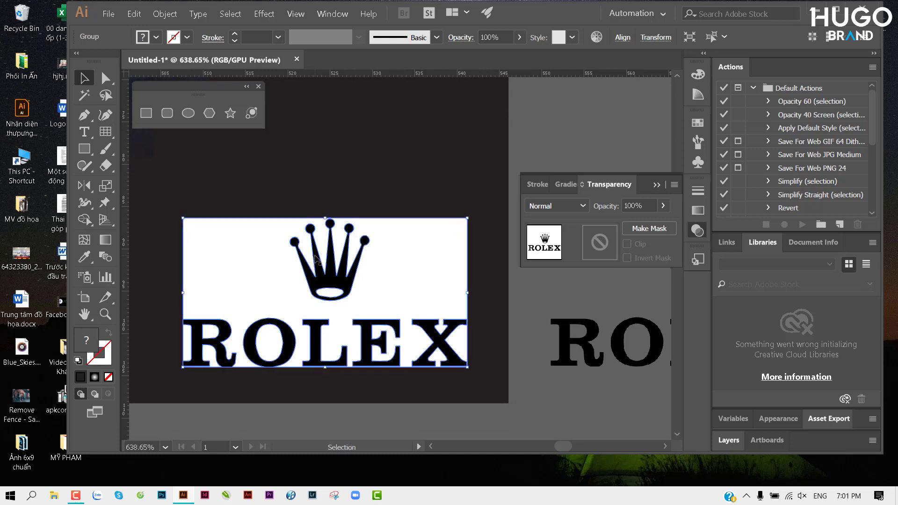
right_click(302, 241)
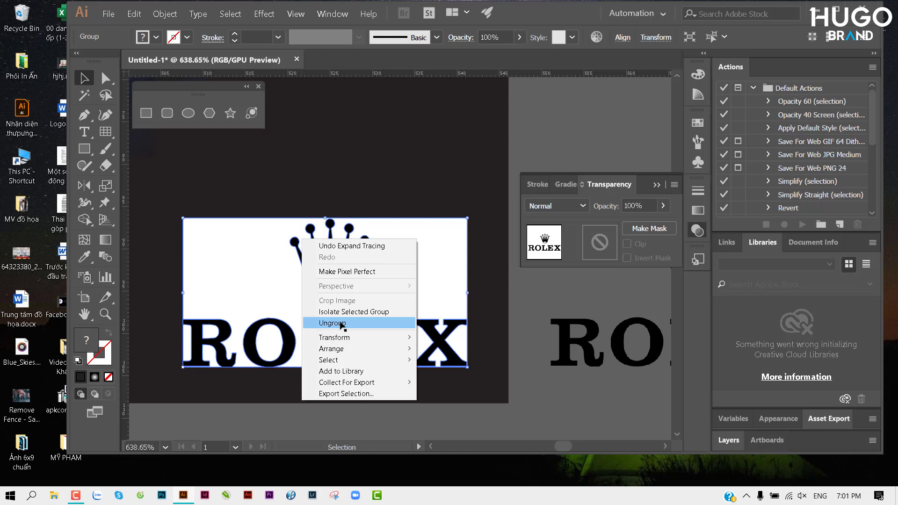
click(341, 323)
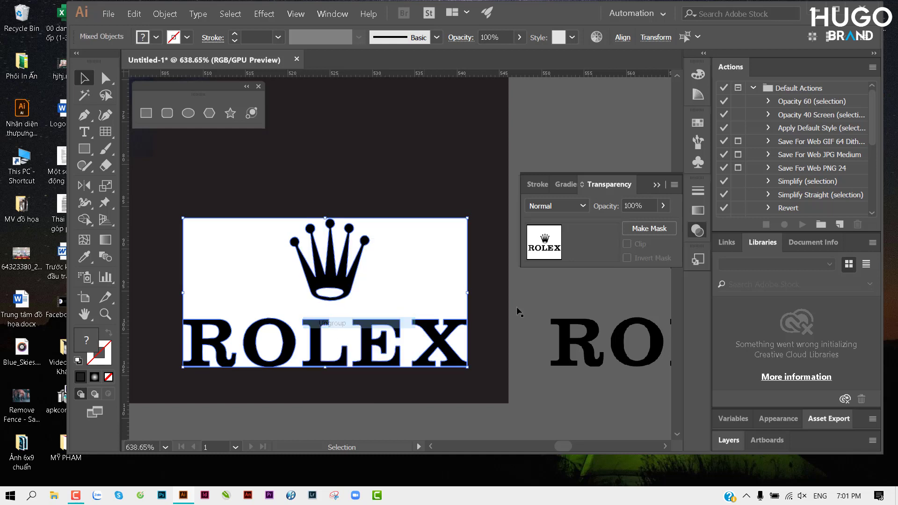
Select the white background pieces with the Magic Wand and delete them.
drag(411, 282, 462, 208)
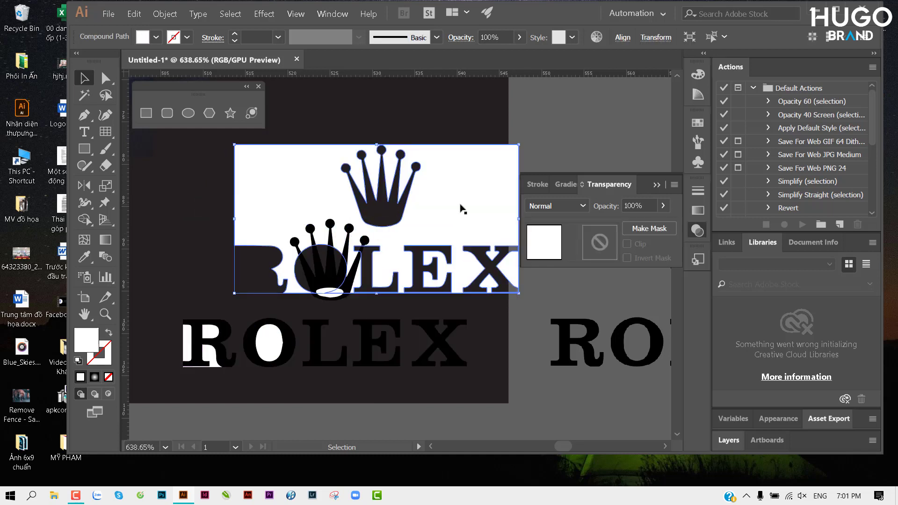
key(a)
key(ctrl+z)
key(v)
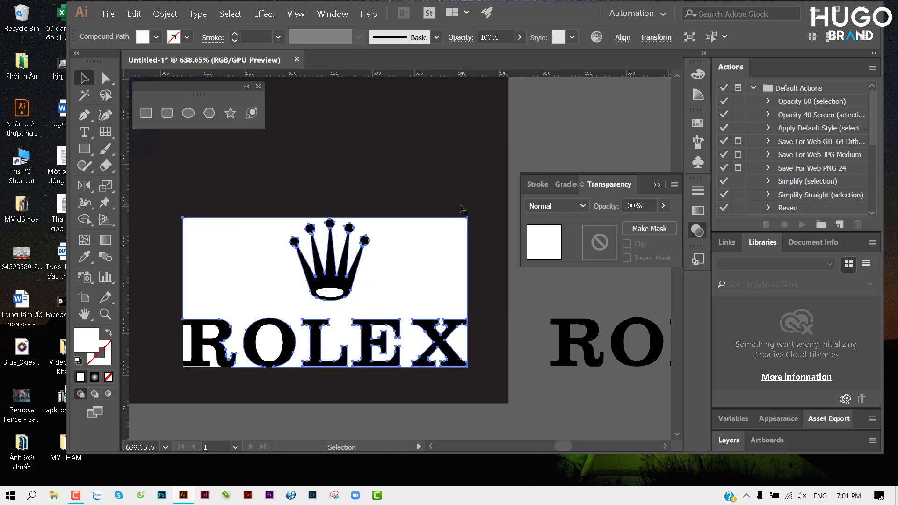
mouse_move(291, 281)
mouse_down()
mouse_move(307, 216)
mouse_move(302, 262)
mouse_up()
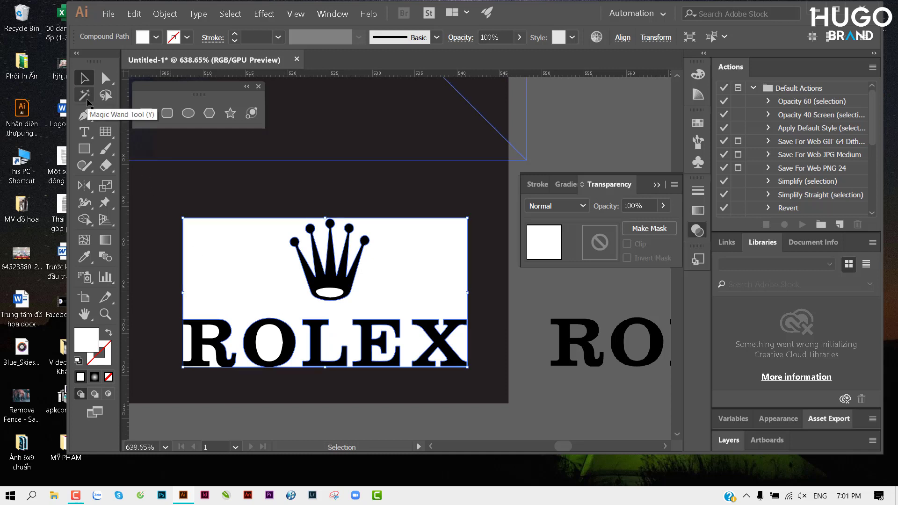
click(85, 95)
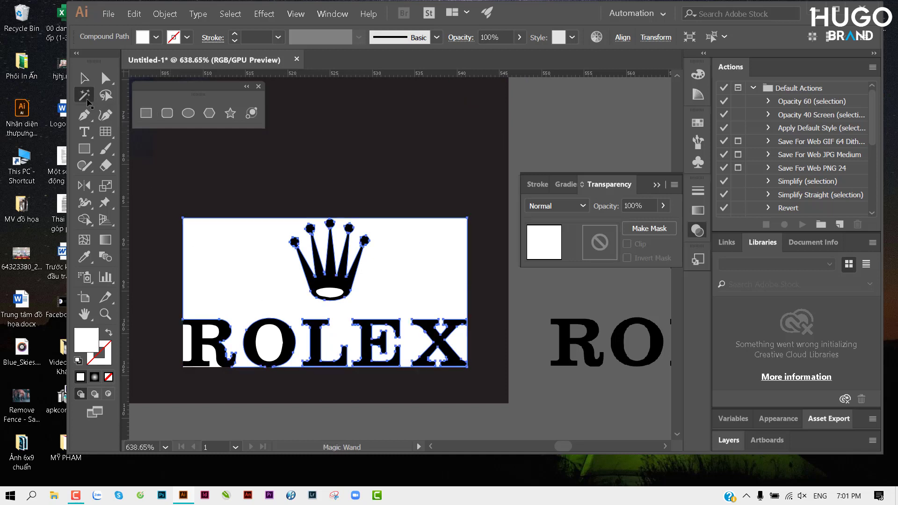
click(231, 271)
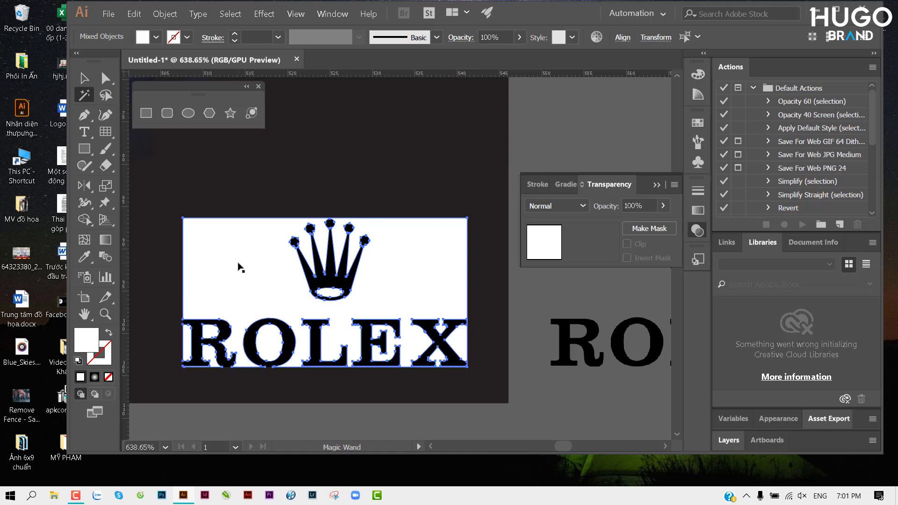
key(Delete)
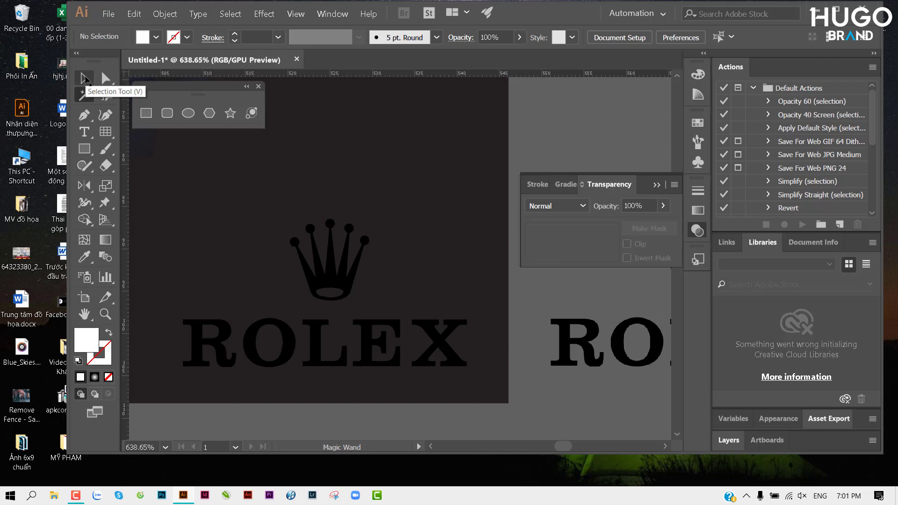
Fill the traced crown and ROLEX lettering with white.
scroll(248, 250, down, 2)
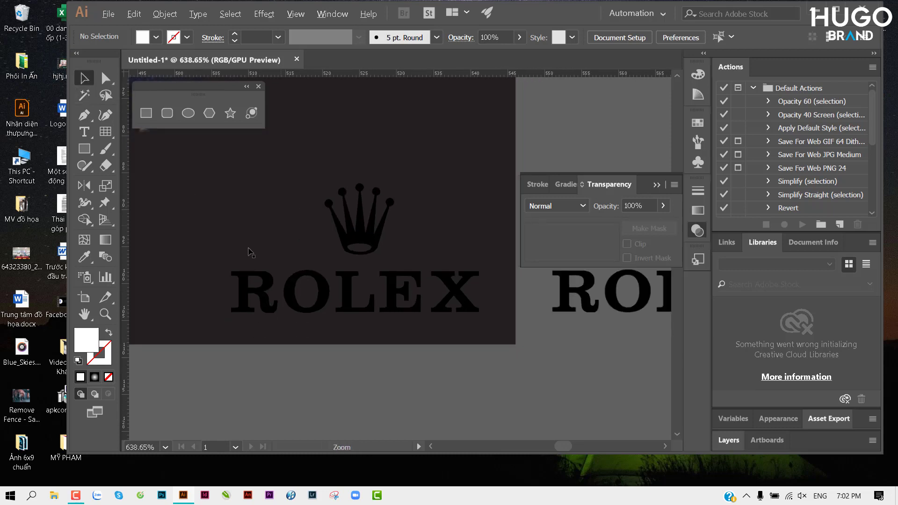
scroll(238, 346, down, 1)
drag(447, 203, 443, 204)
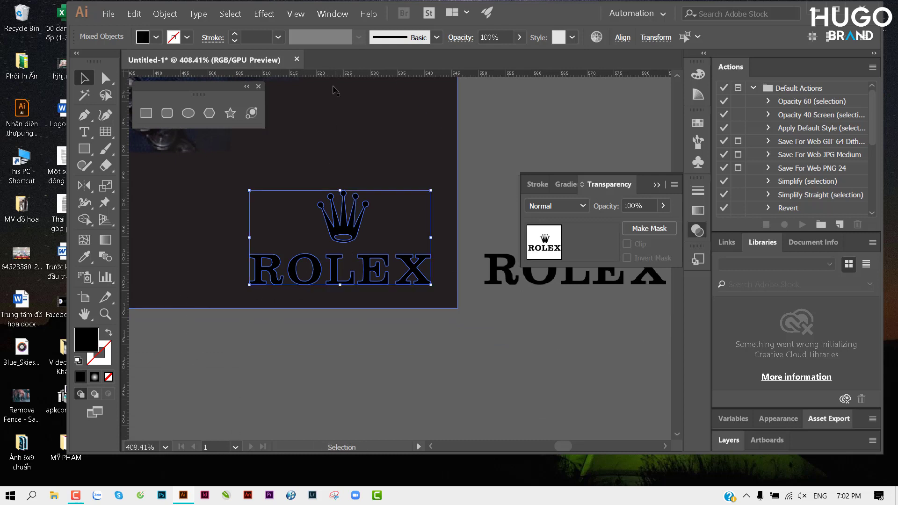
click(156, 37)
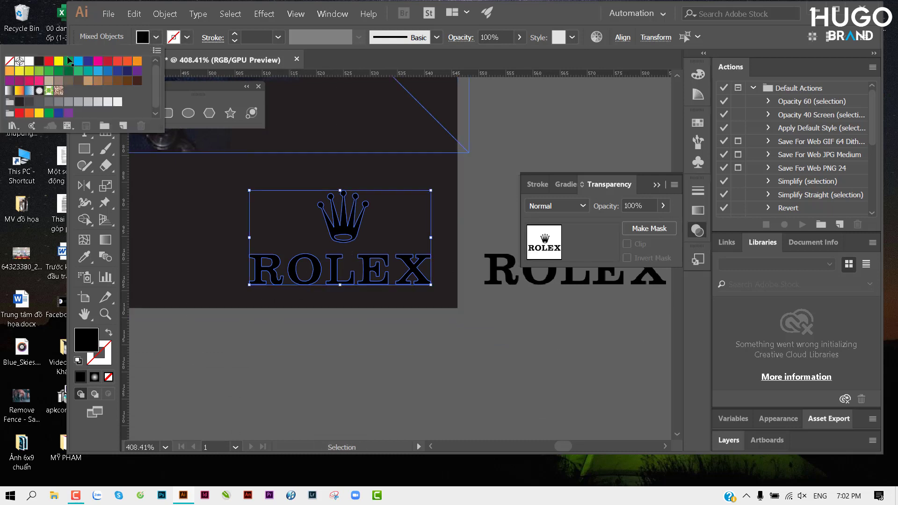
click(29, 60)
key(a)
key(Escape)
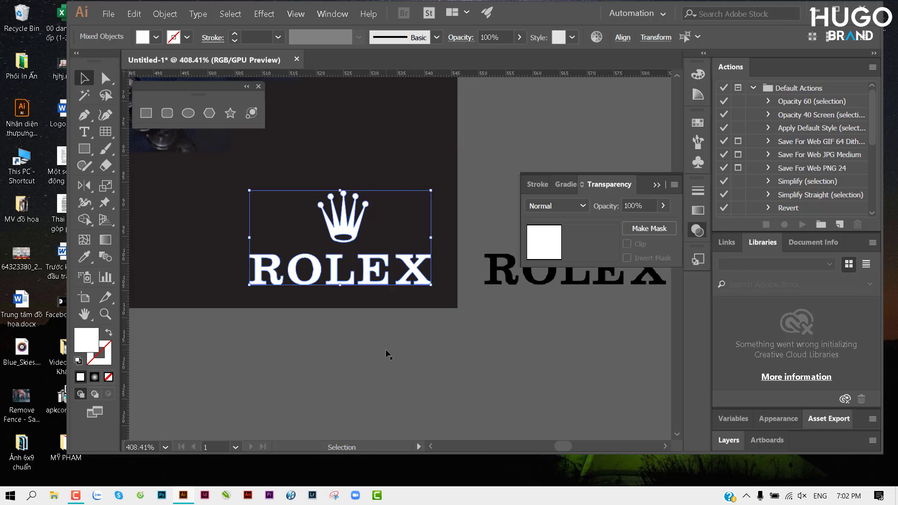
click(386, 337)
Zoom and pan the view over to the black Rolex logo copy.
scroll(372, 321, down, 2)
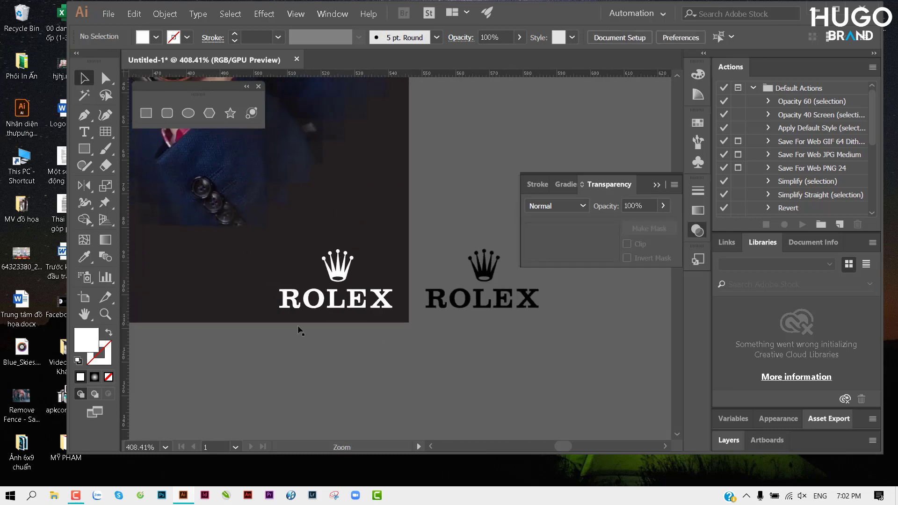
scroll(373, 321, down, 1)
scroll(373, 321, down, 2)
drag(346, 279, 359, 318)
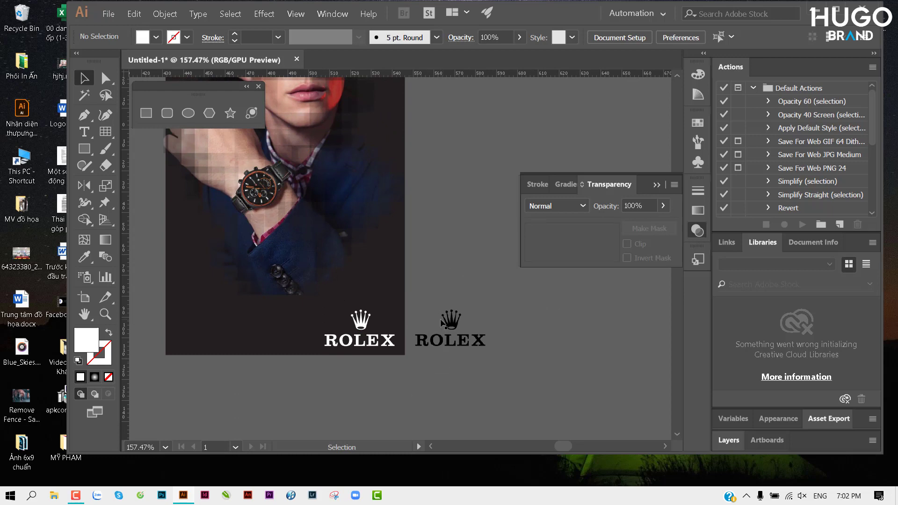
scroll(443, 324, up, 1)
scroll(442, 314, up, 1)
scroll(417, 312, up, 1)
drag(418, 312, 471, 310)
Draw a white rectangle over the black logo copy and stack it above the logo image.
click(455, 331)
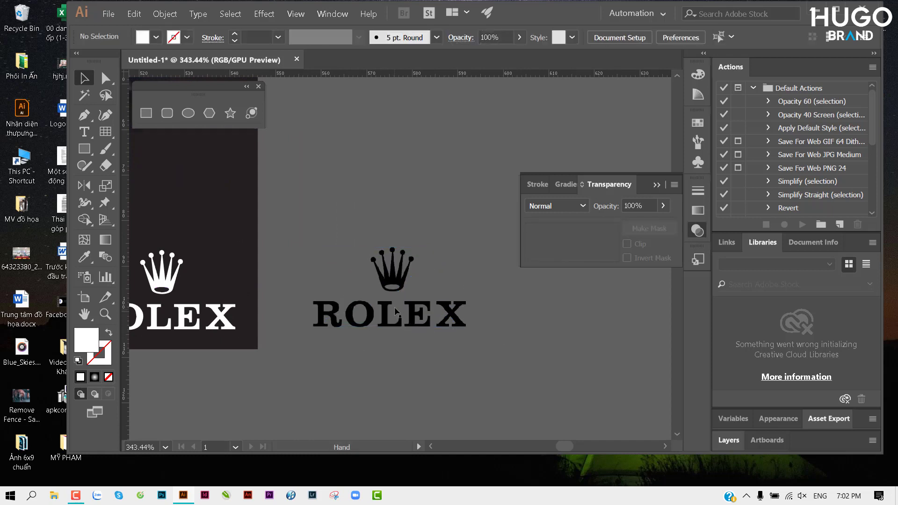
scroll(398, 308, up, 1)
scroll(397, 309, up, 1)
mouse_move(397, 308)
mouse_down()
mouse_move(343, 292)
mouse_move(379, 282)
mouse_up()
key(m)
drag(190, 180, 472, 339)
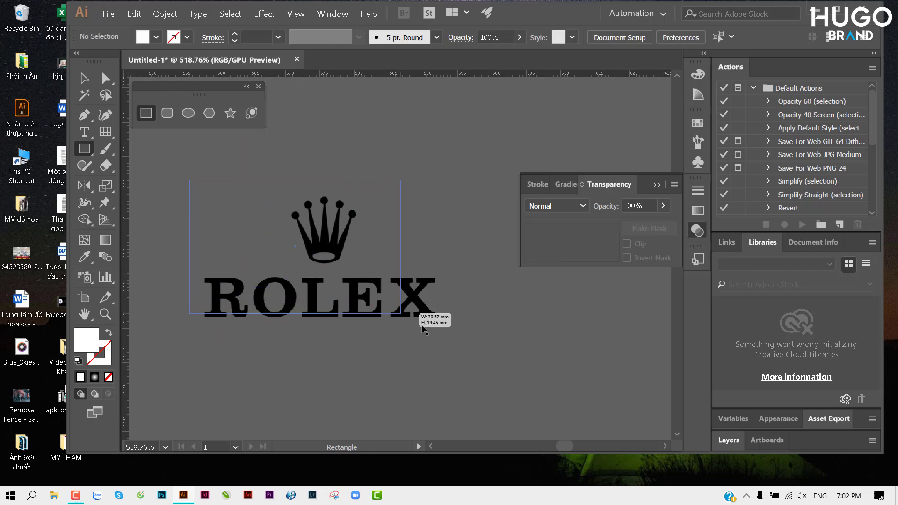
key(ctrl+shift+bracketleft)
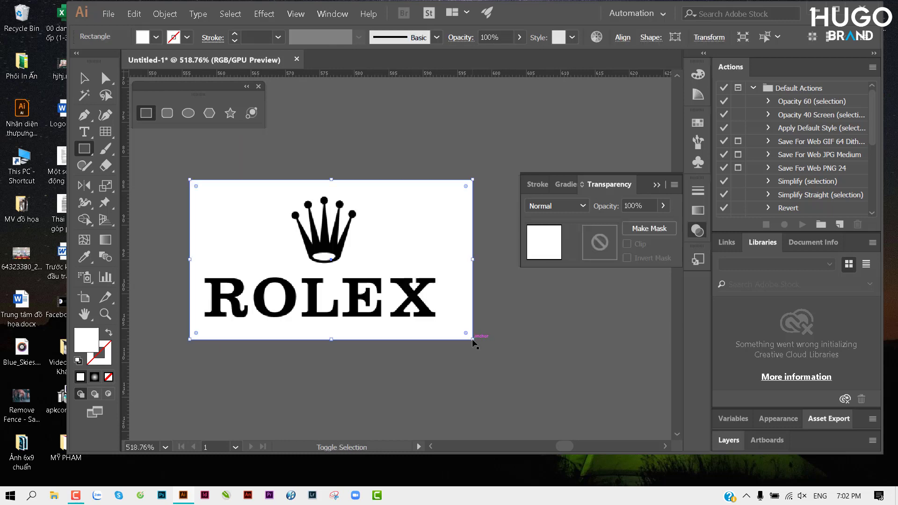
key(v)
click(503, 302)
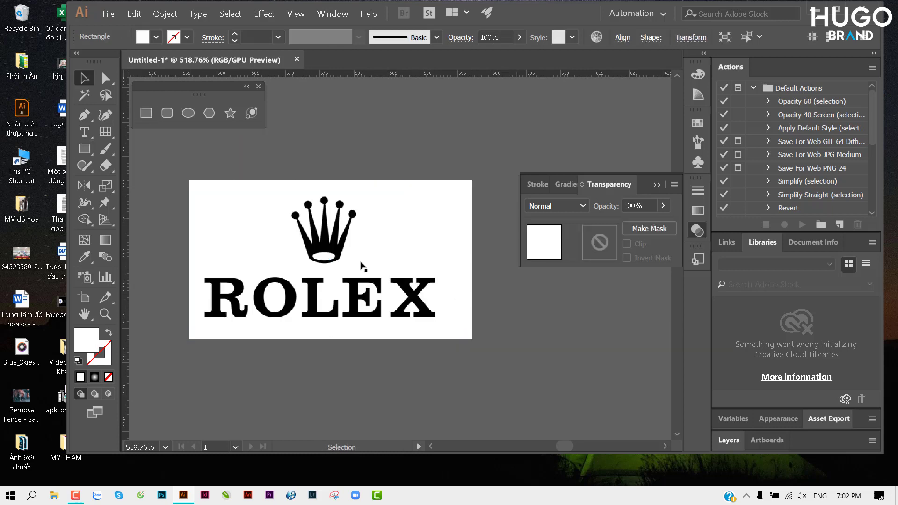
click(332, 241)
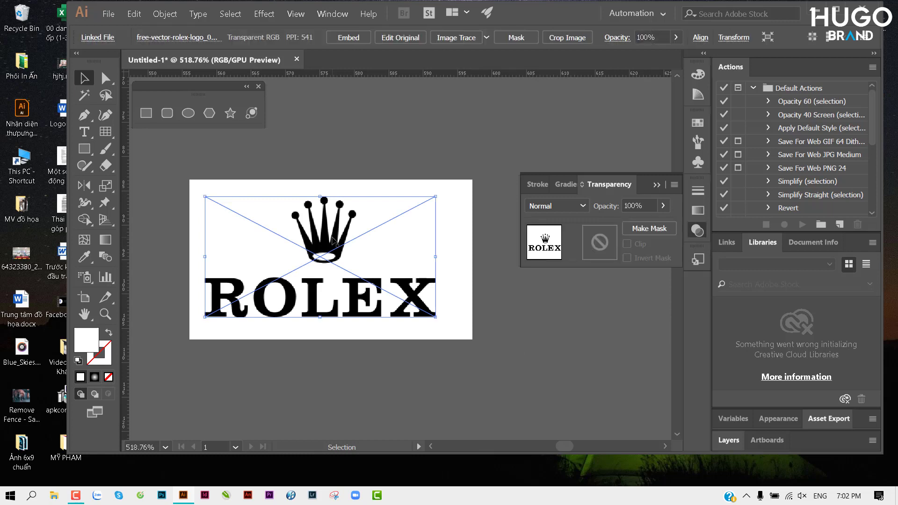
key(ctrl+shift+bracketleft)
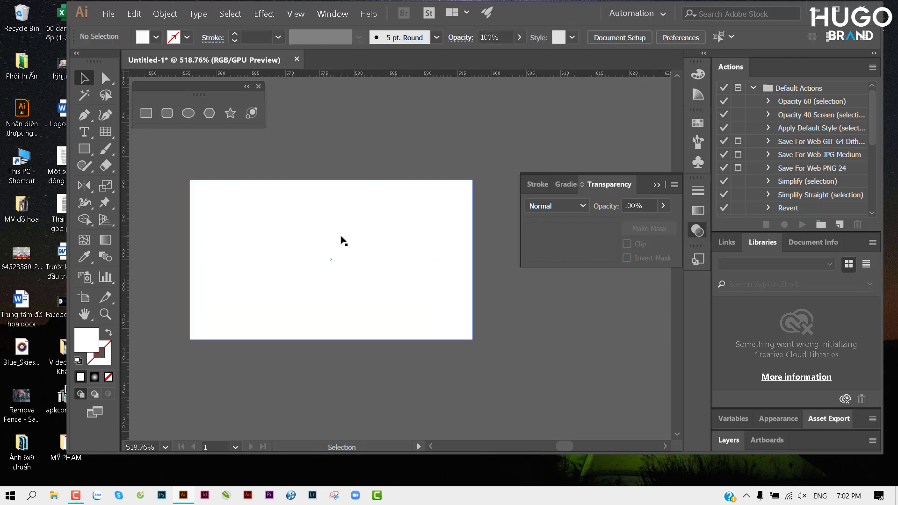
click(344, 245)
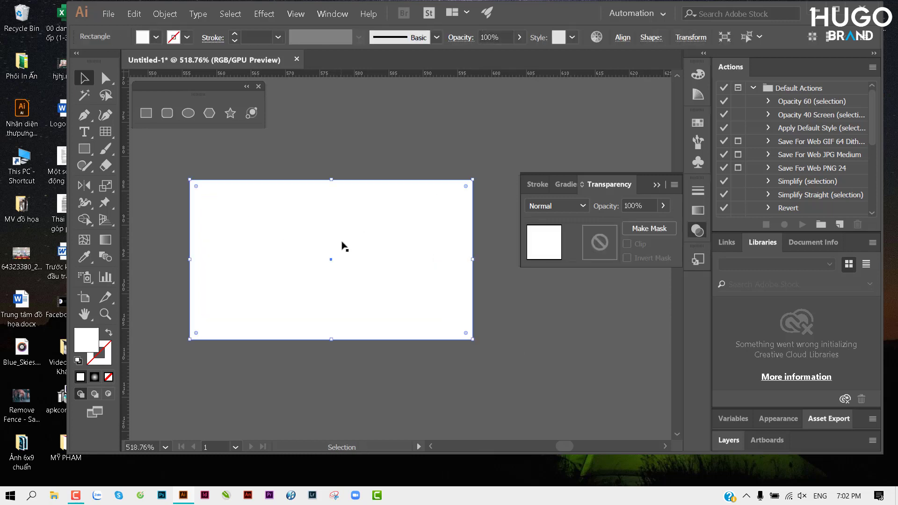
Make an opacity mask from the rectangle using the pasted logo, inverted and clipped.
click(601, 251)
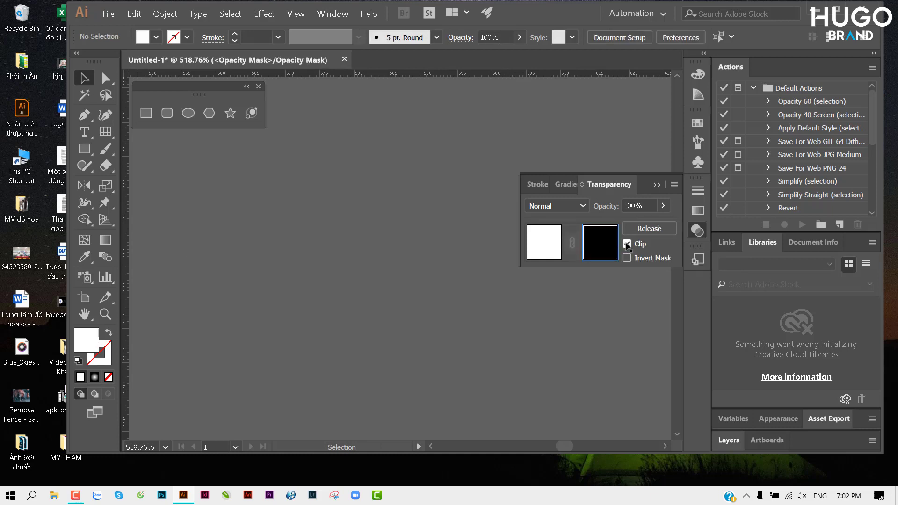
click(627, 243)
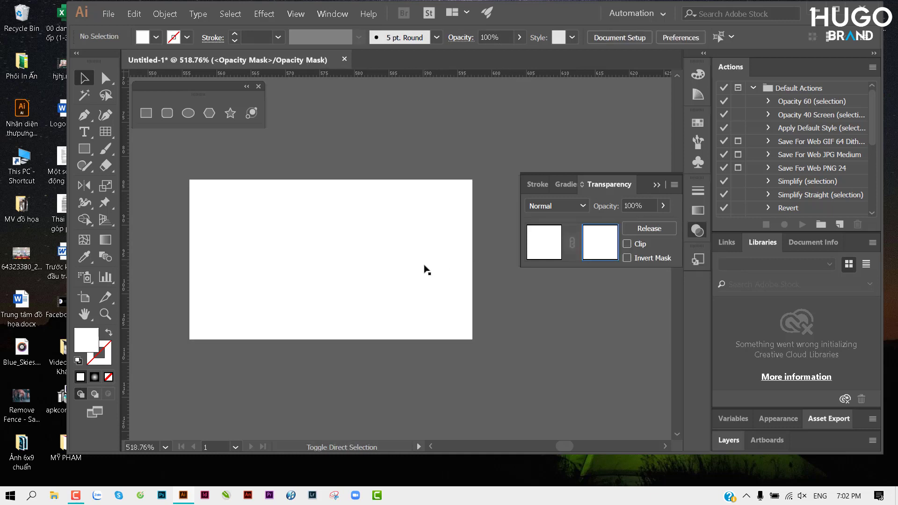
key(ctrl+v)
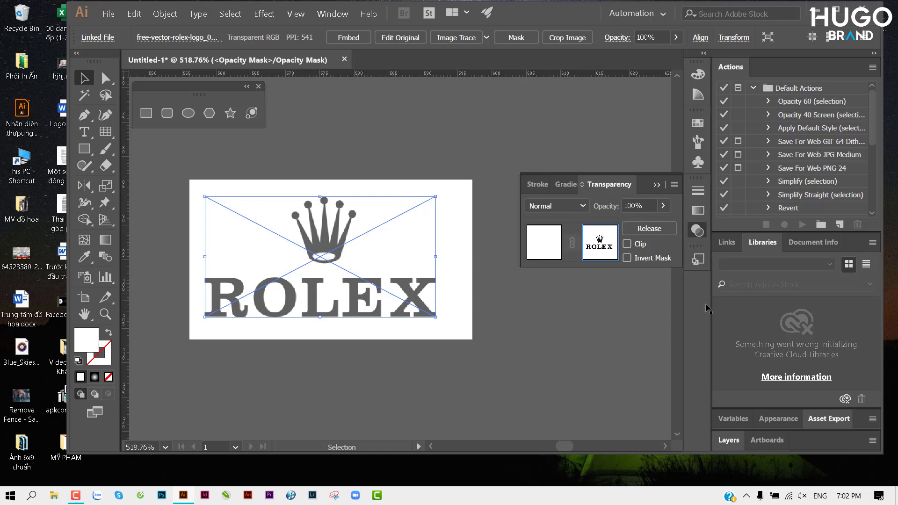
click(627, 257)
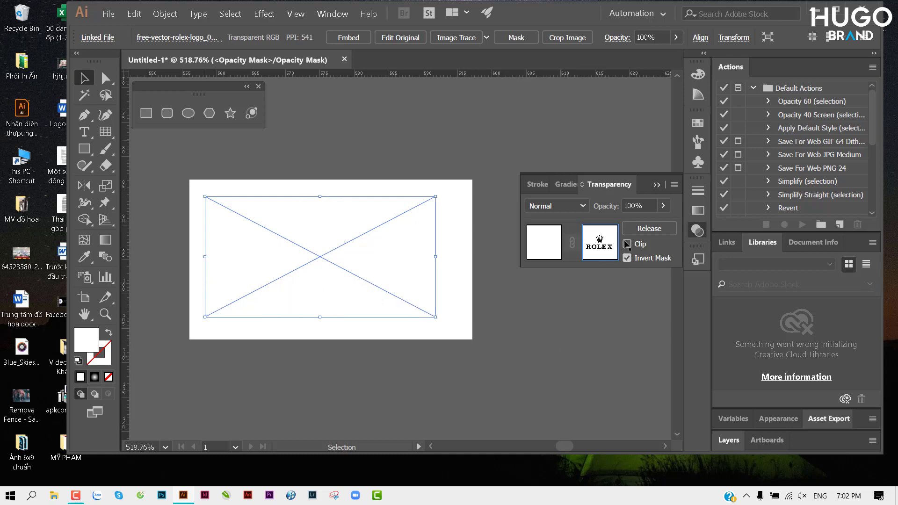
click(626, 244)
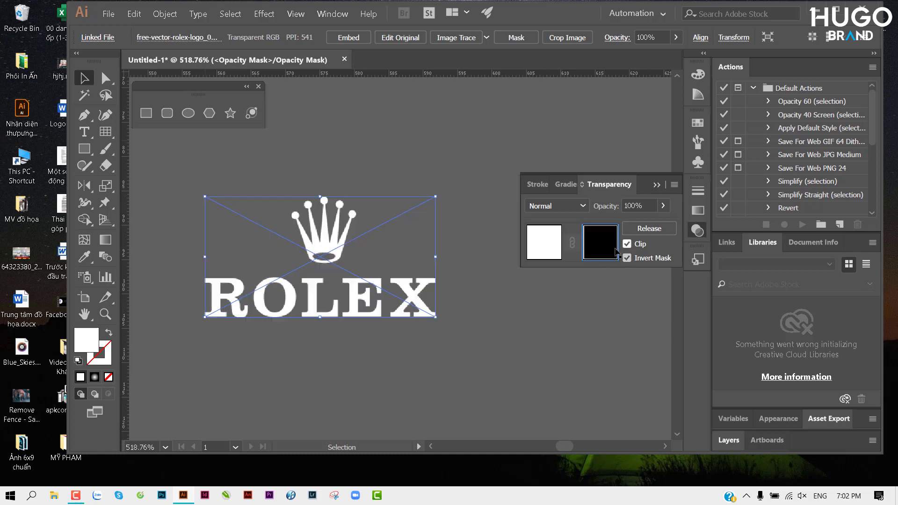
click(542, 249)
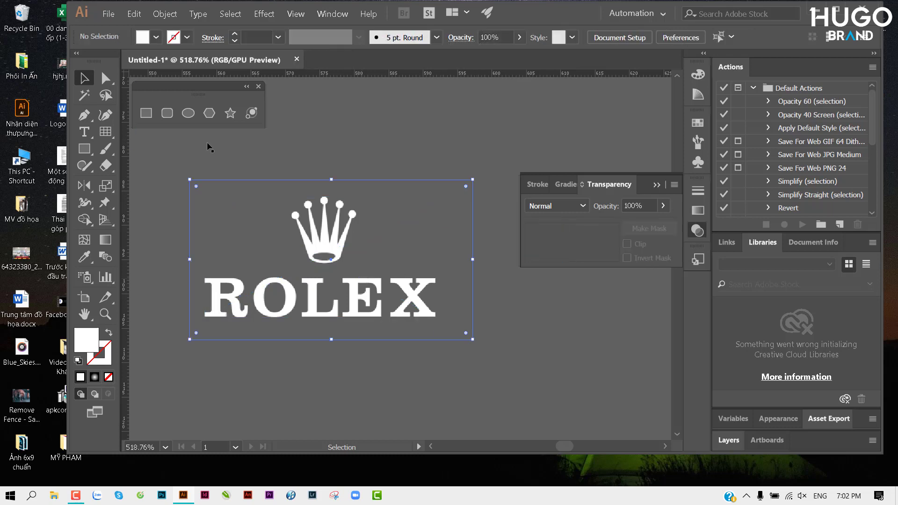
Try green, yellow and other fill swatches on the masked logo, settling on light blue.
click(156, 37)
click(68, 71)
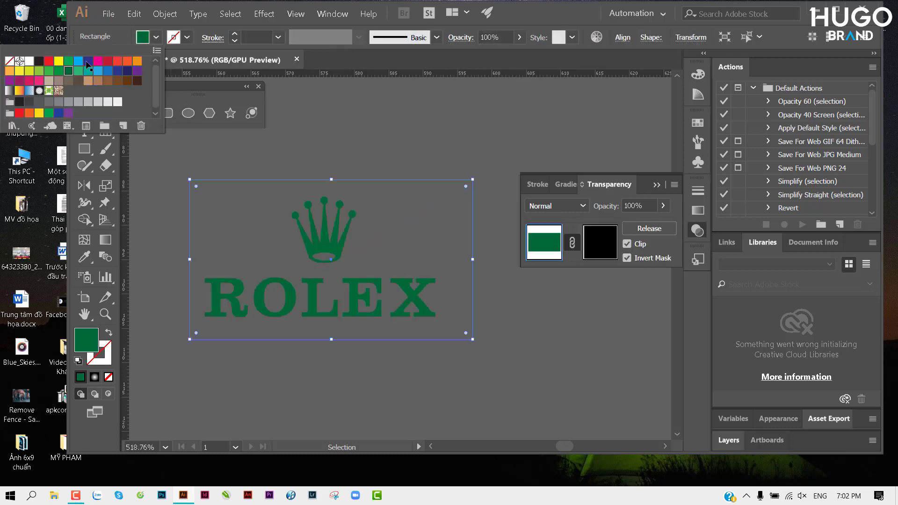
click(117, 71)
click(98, 80)
click(39, 70)
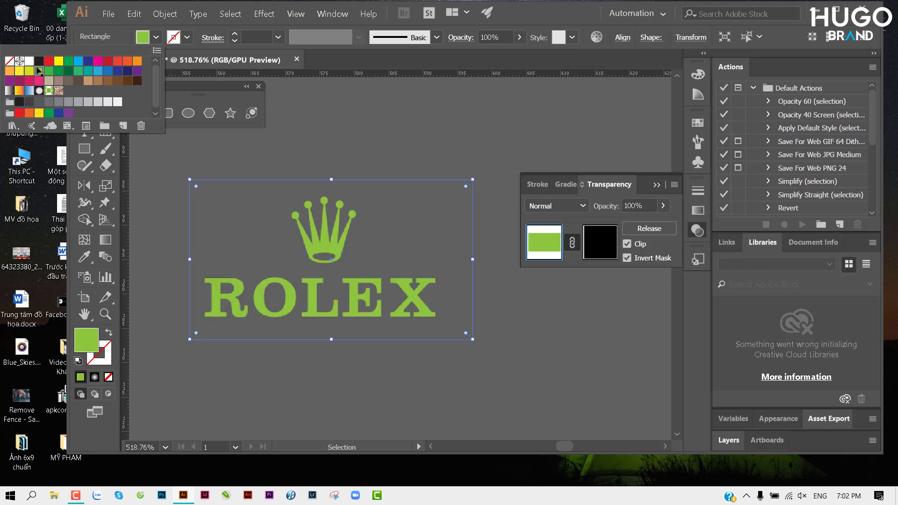
click(59, 62)
click(98, 71)
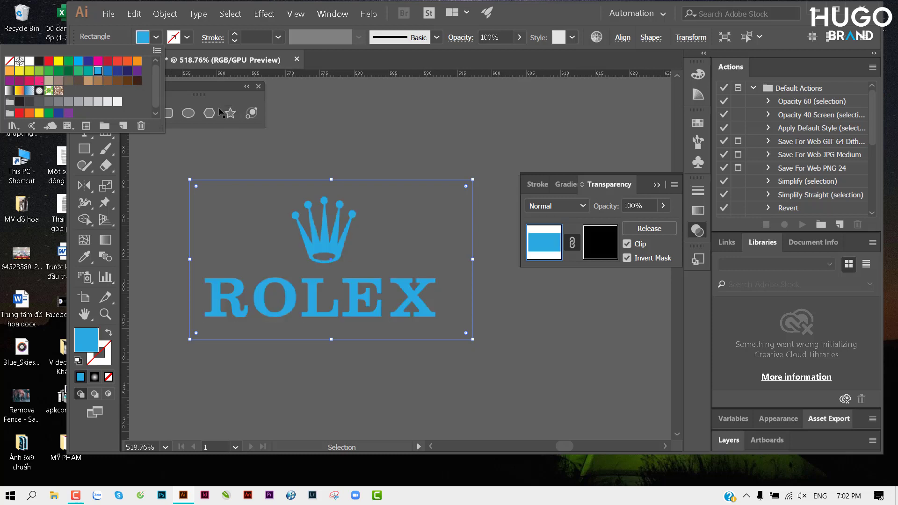
click(374, 156)
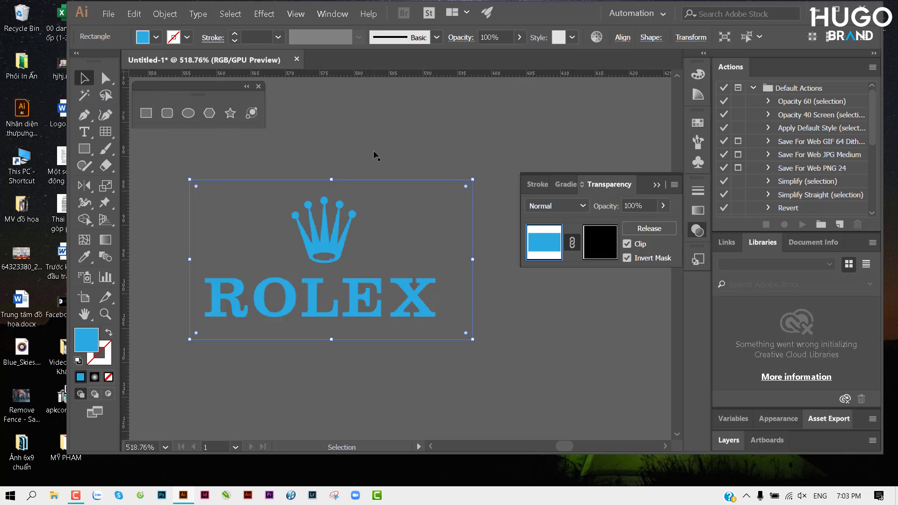
drag(367, 156, 421, 166)
scroll(370, 184, down, 3)
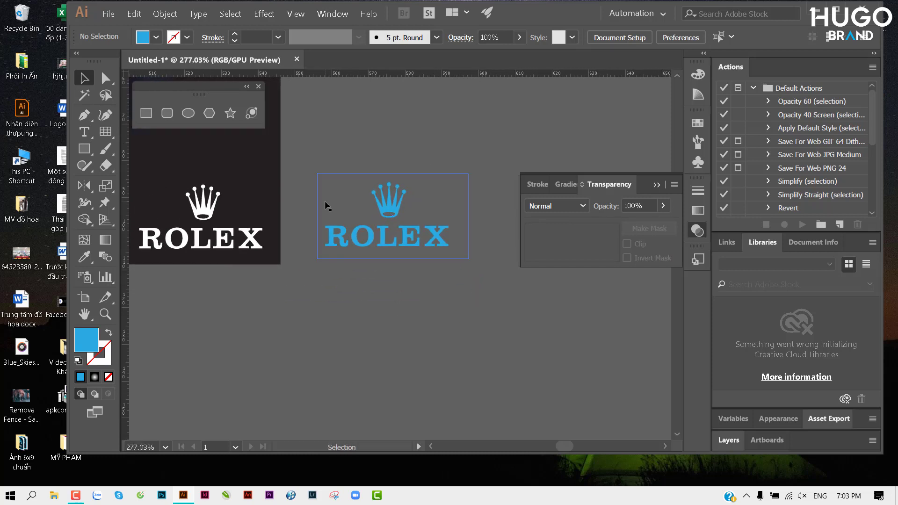
scroll(299, 203, left, 3)
click(269, 198)
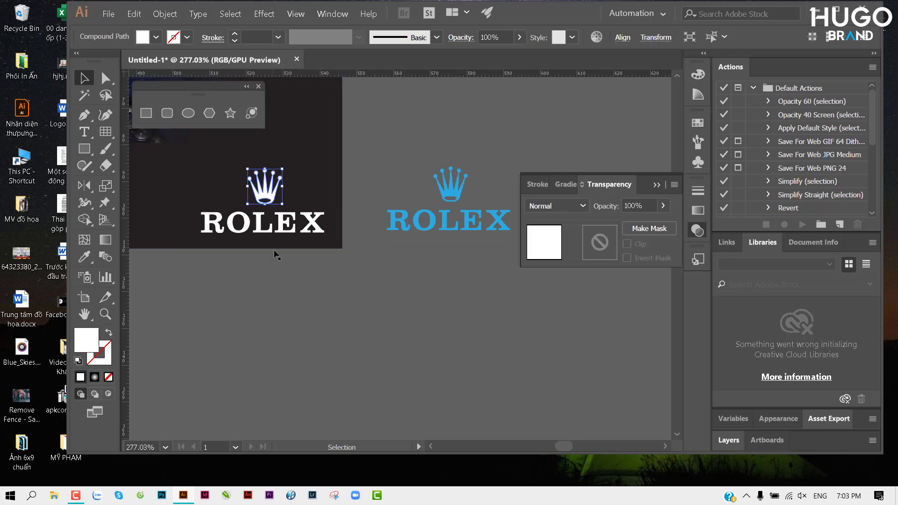
click(297, 287)
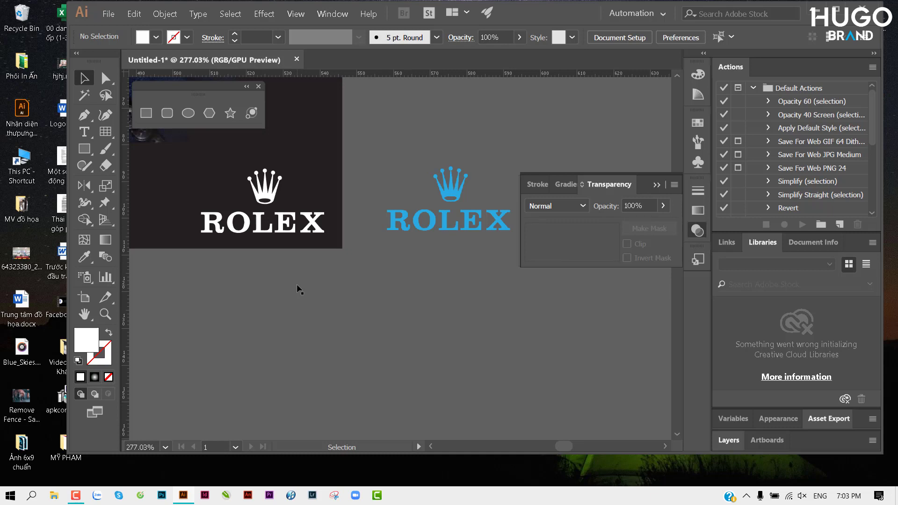
scroll(327, 257, up, 5)
scroll(391, 229, left, 5)
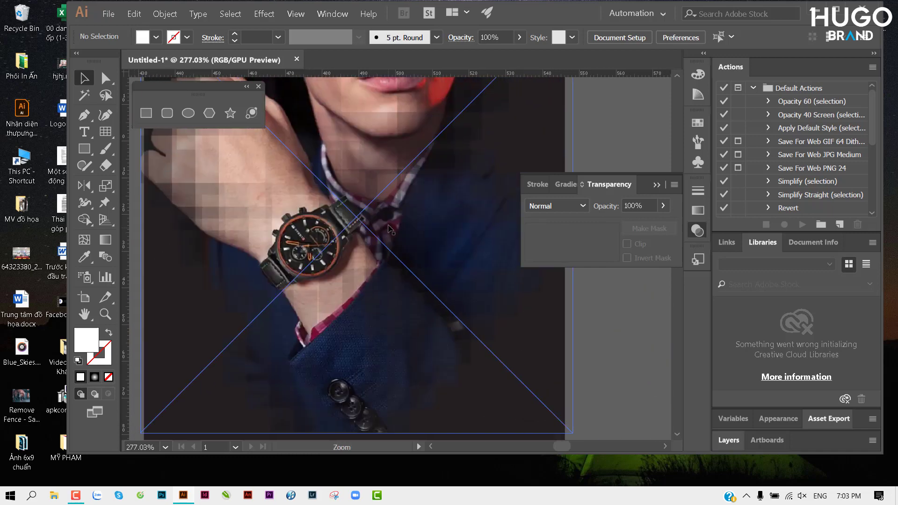
scroll(390, 229, down, 2)
scroll(374, 232, down, 2)
scroll(345, 236, down, 1)
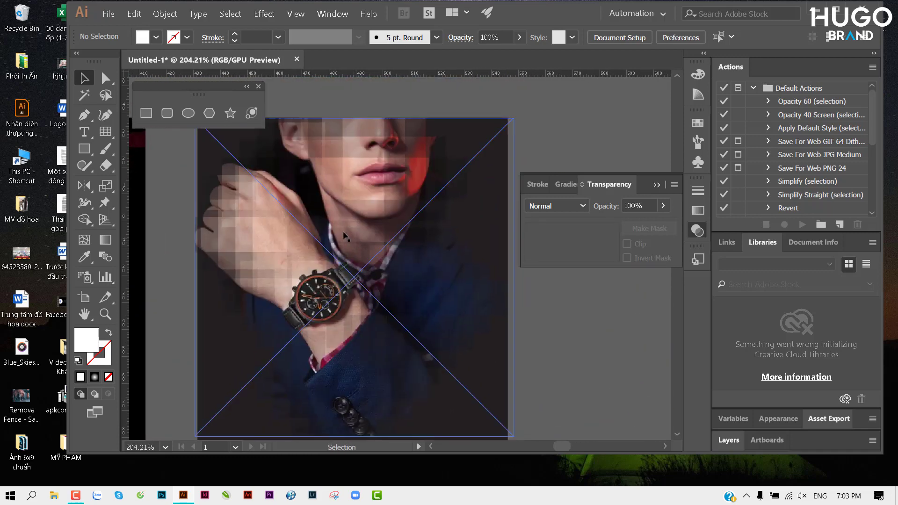
Enter the watch photo's opacity mask and zoom out to show its tile grid.
click(391, 208)
scroll(367, 203, down, 1)
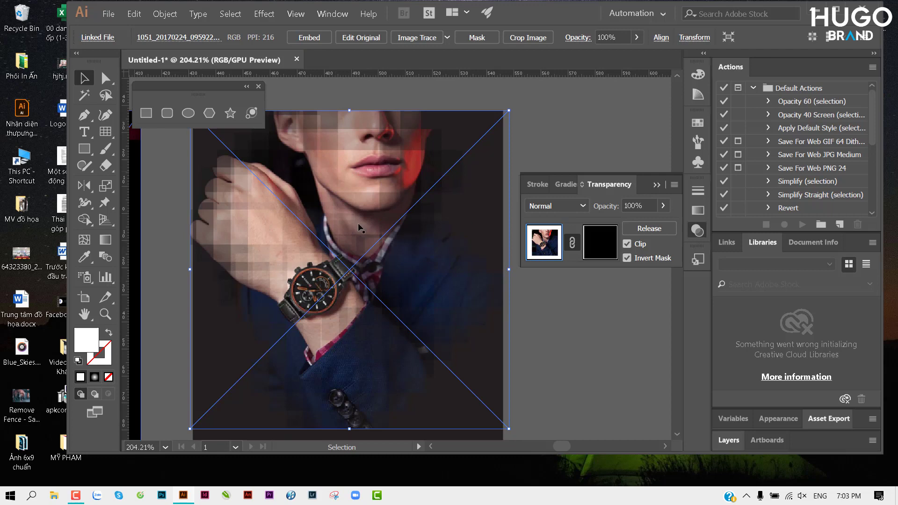
click(605, 254)
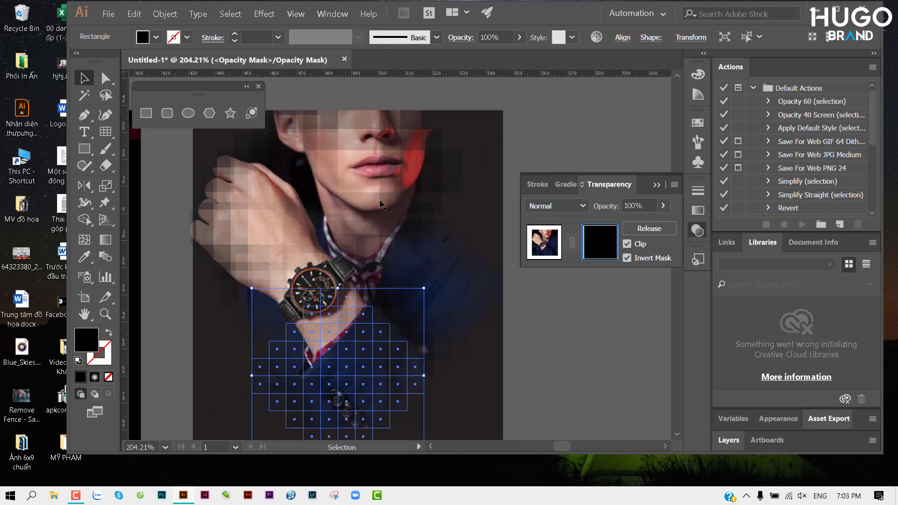
key(ctrl+minus)
Select all the mask squares, then exit mask editing with the crown selected.
key(ctrl+a)
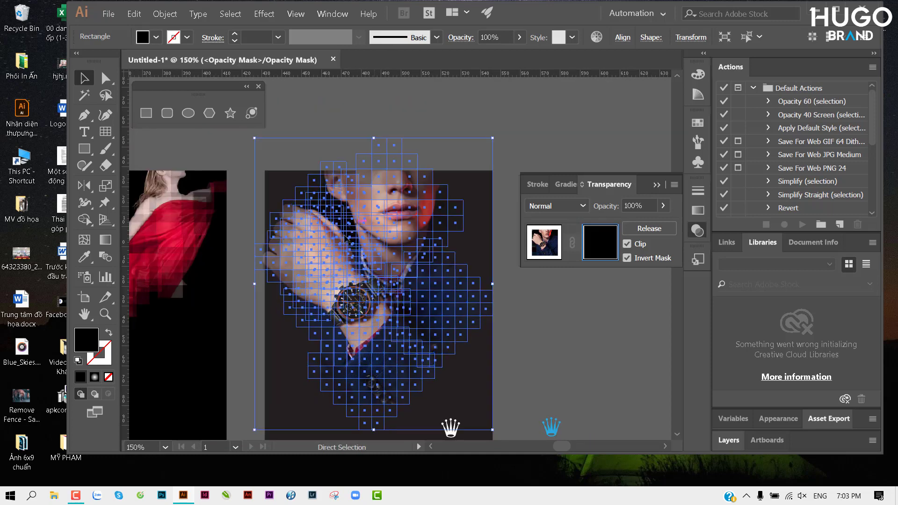
click(106, 78)
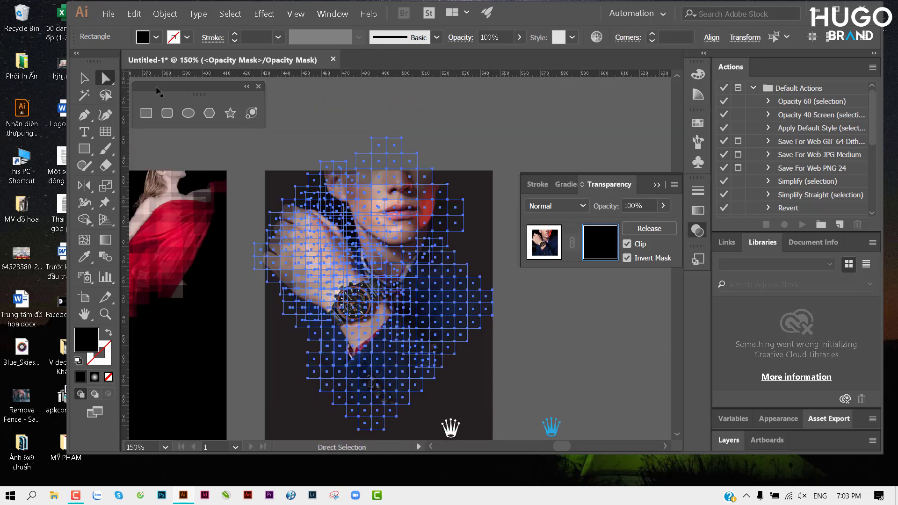
click(387, 121)
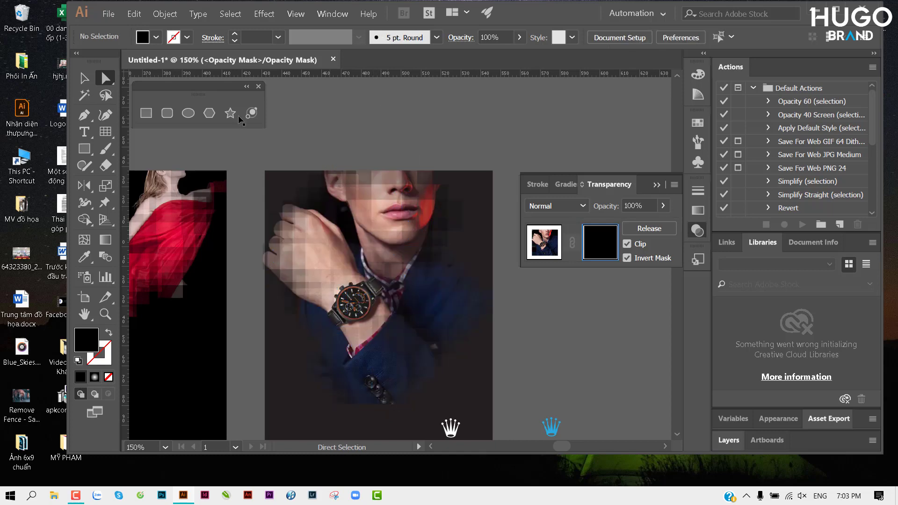
click(85, 148)
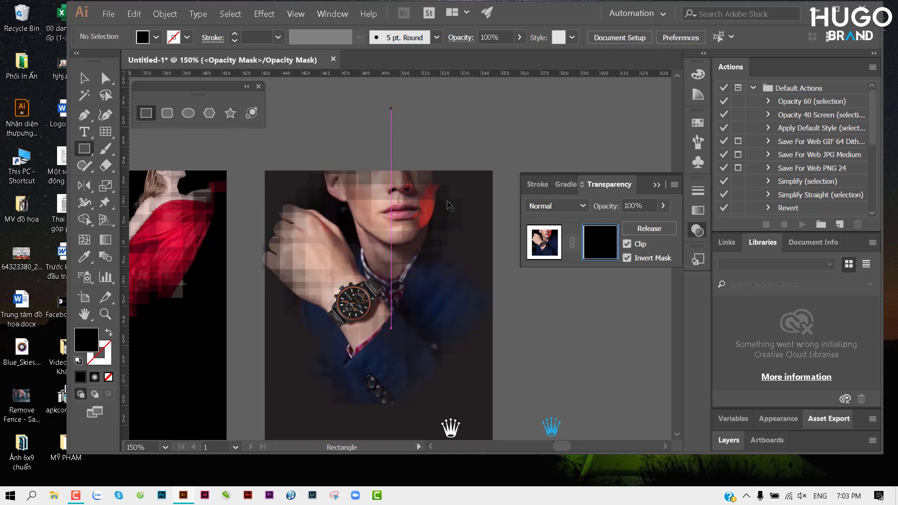
click(533, 246)
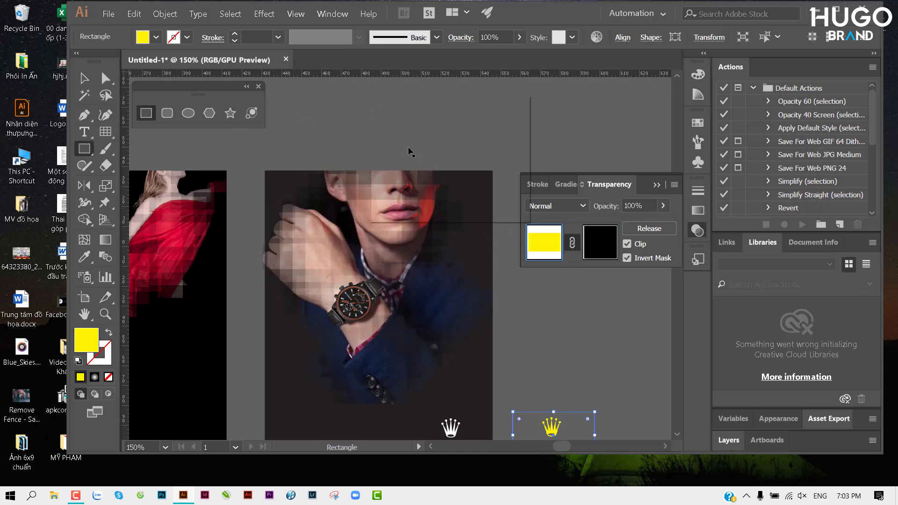
click(402, 217)
click(480, 186)
key(v)
Draw a yellow square above the photo and round its corners fully into a circle.
drag(446, 143, 385, 238)
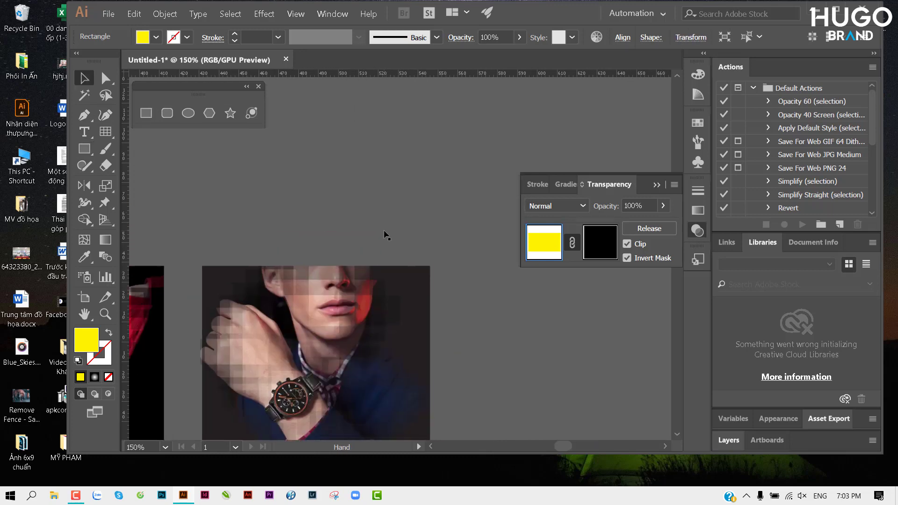
key(m)
drag(382, 156, 428, 202)
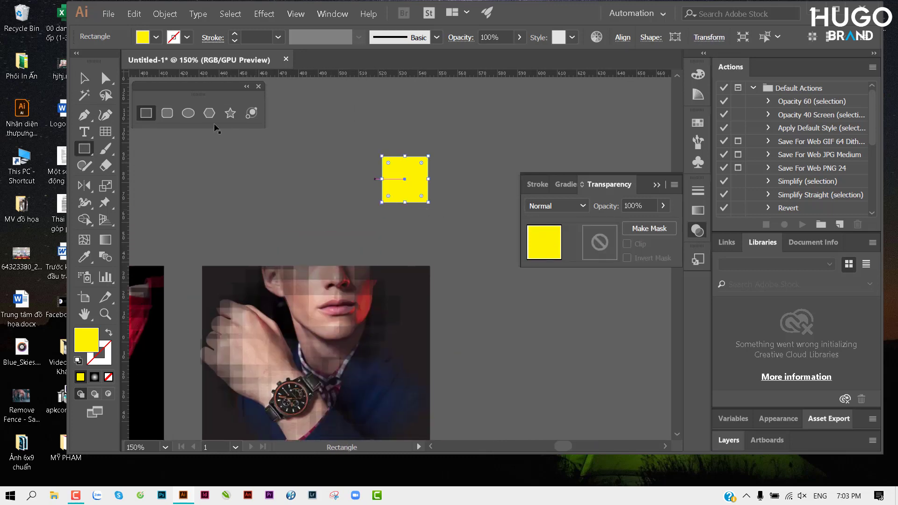
key(a)
scroll(400, 167, up, 5)
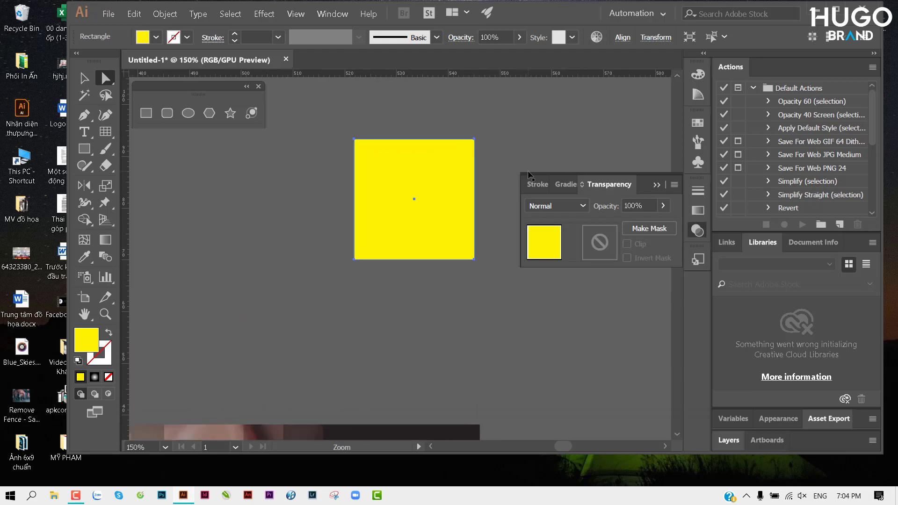
drag(360, 146, 464, 226)
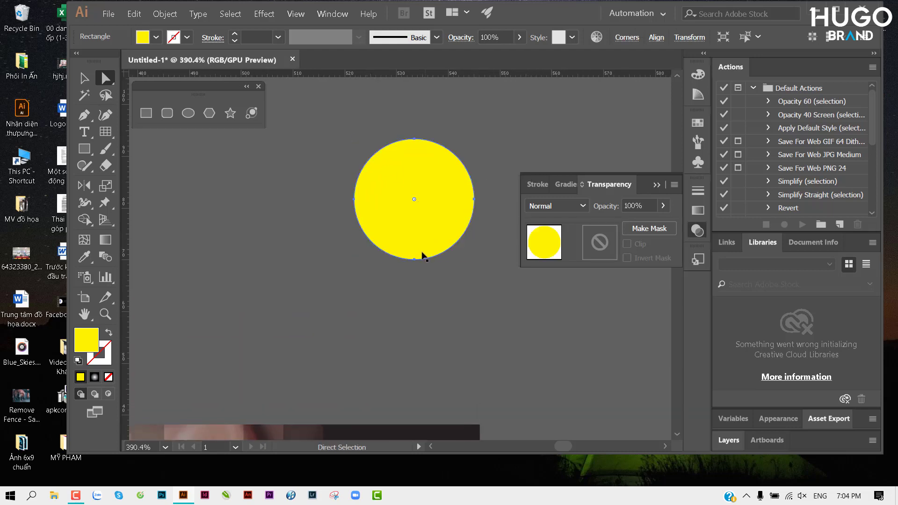
scroll(449, 234, down, 3)
scroll(402, 244, down, 2)
scroll(405, 245, down, 3)
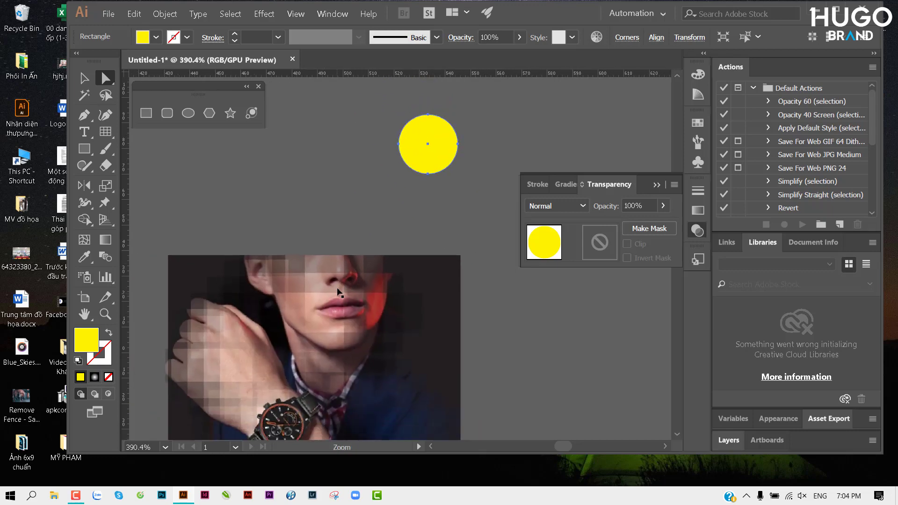
scroll(405, 246, down, 2)
Re-enter the watch photo's opacity mask, select all its tiles, and open the Effect menu.
click(327, 280)
click(649, 228)
click(600, 242)
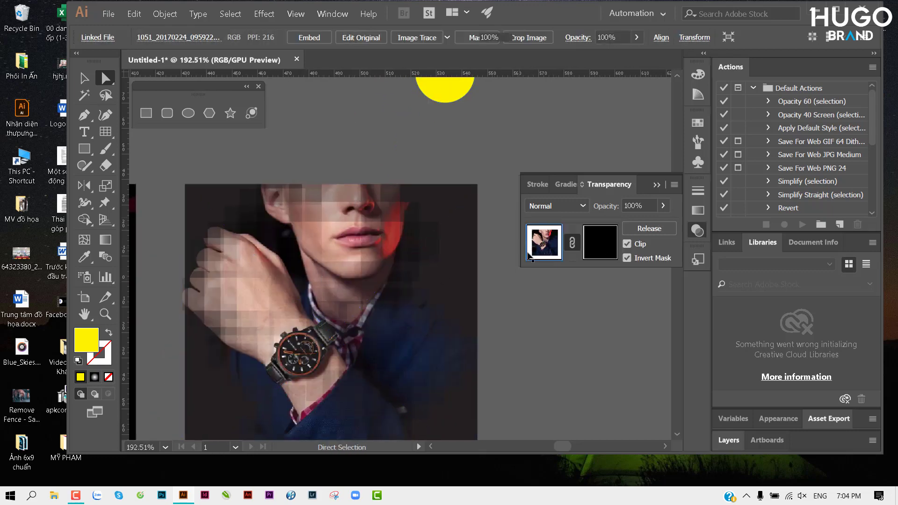
key(ctrl+f)
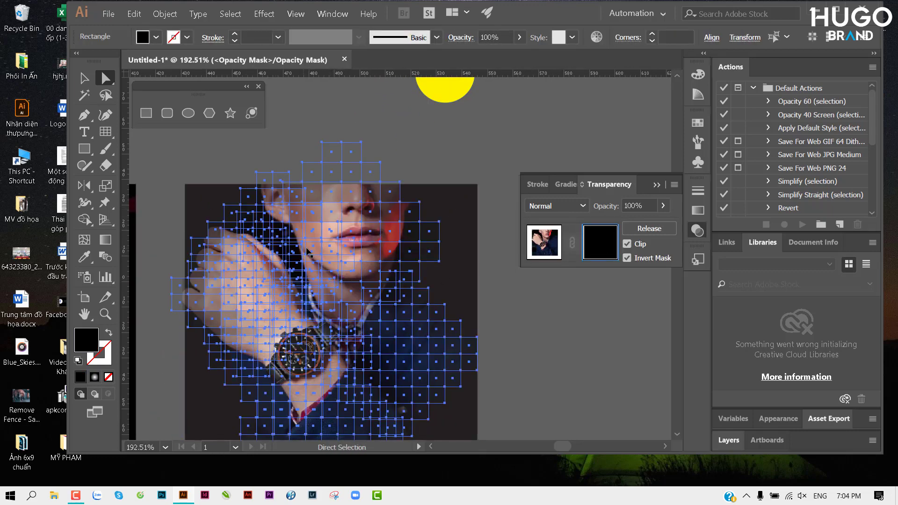
scroll(311, 208, up, 2)
scroll(311, 208, up, 3)
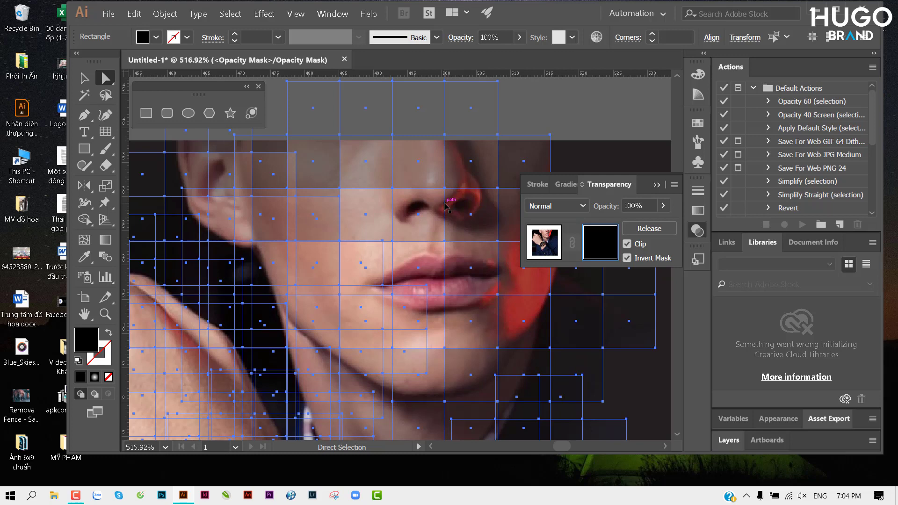
scroll(411, 184, down, 1)
scroll(388, 195, down, 2)
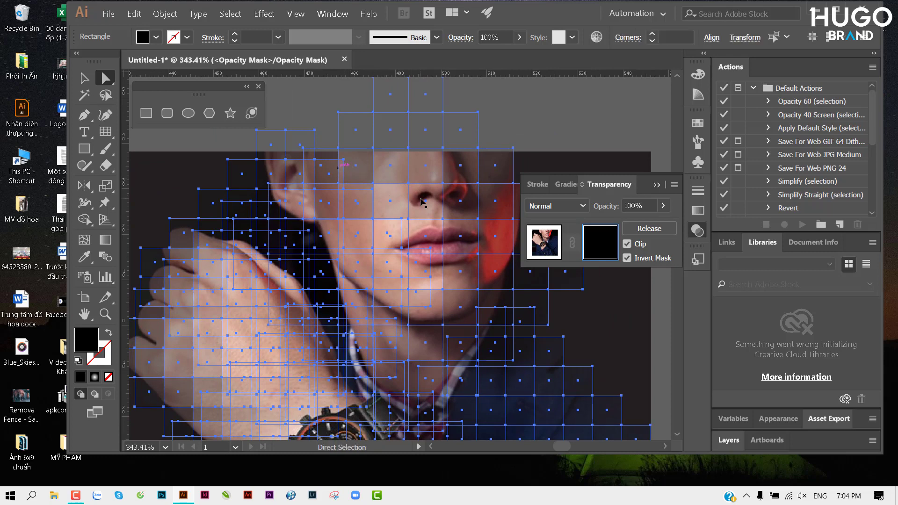
scroll(351, 191, down, 2)
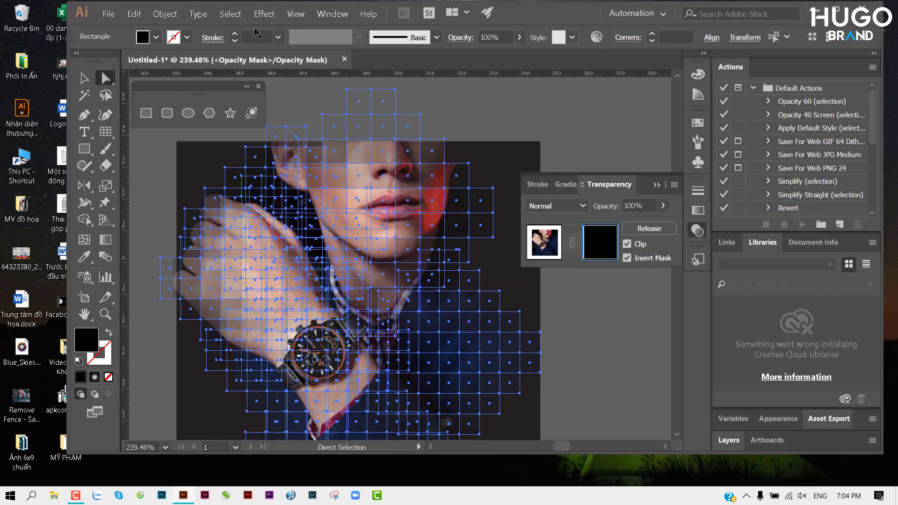
click(264, 14)
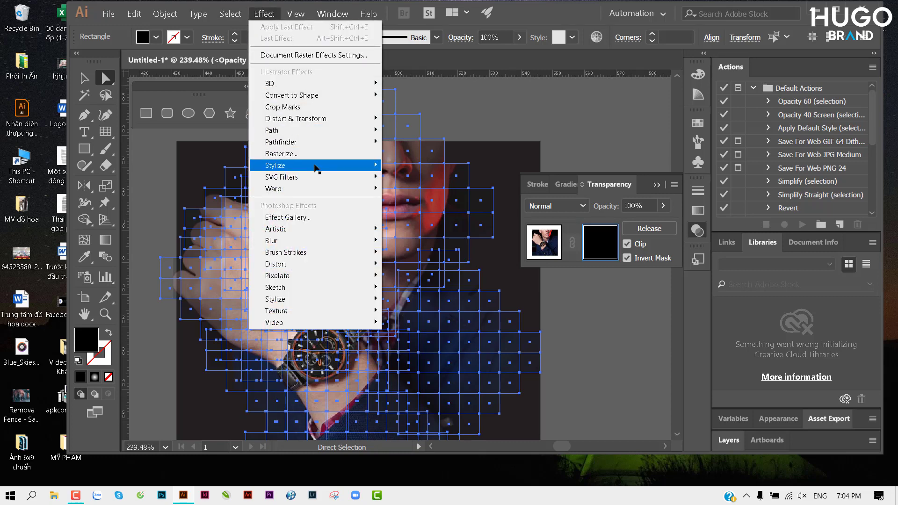
mouse_move(315, 164)
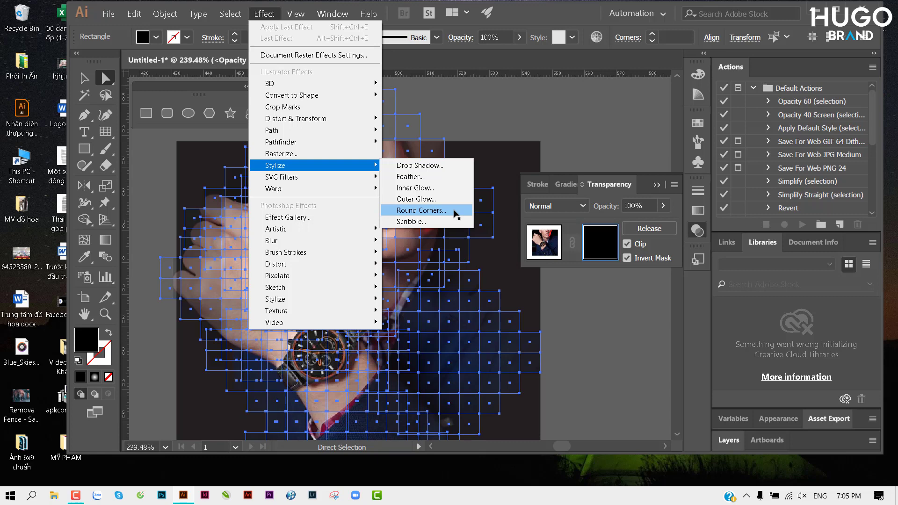
Apply Round Corners to the mask tiles, settling on an 8 mm radius.
click(421, 211)
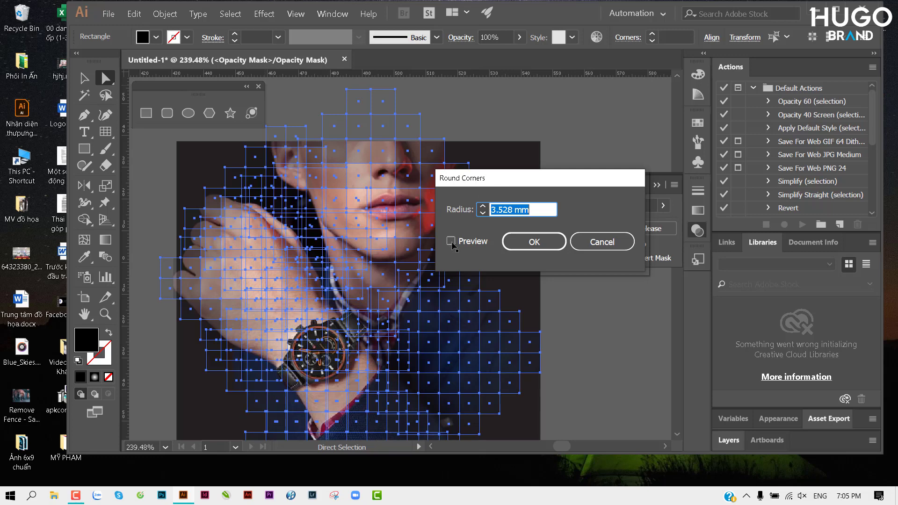
click(452, 241)
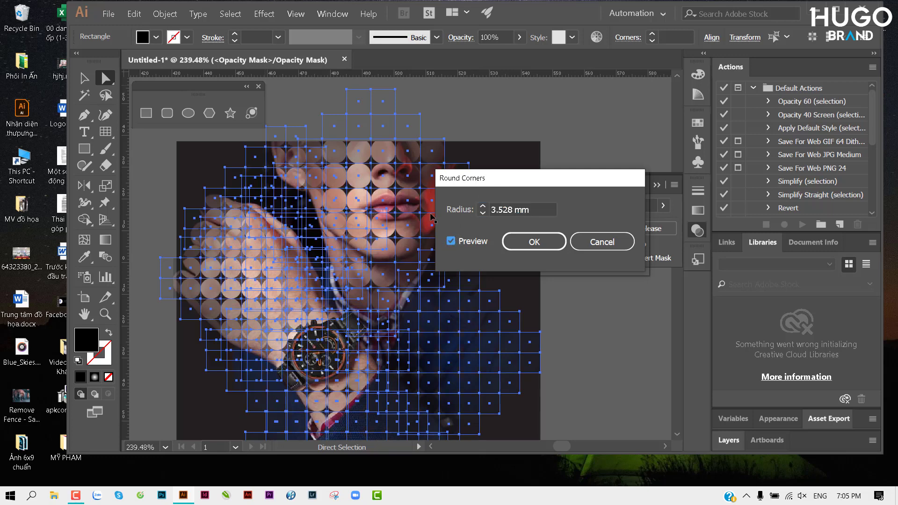
click(527, 211)
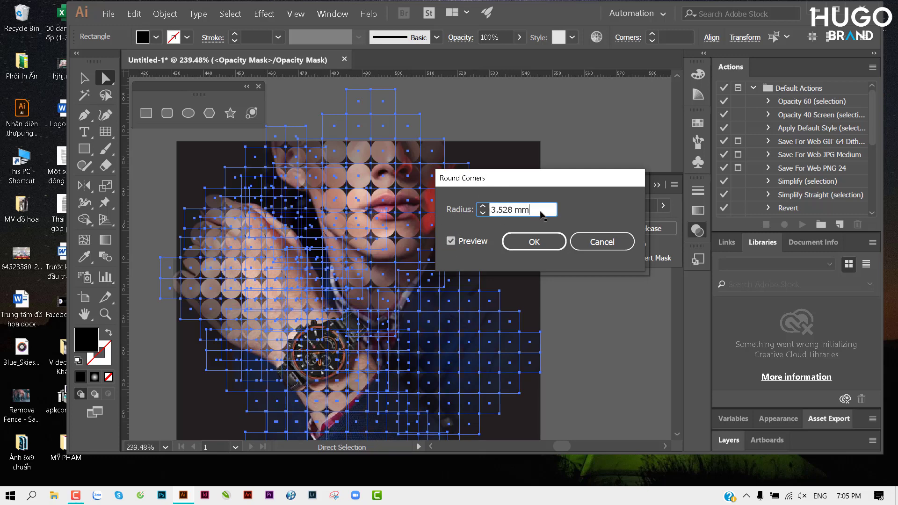
key(Up)
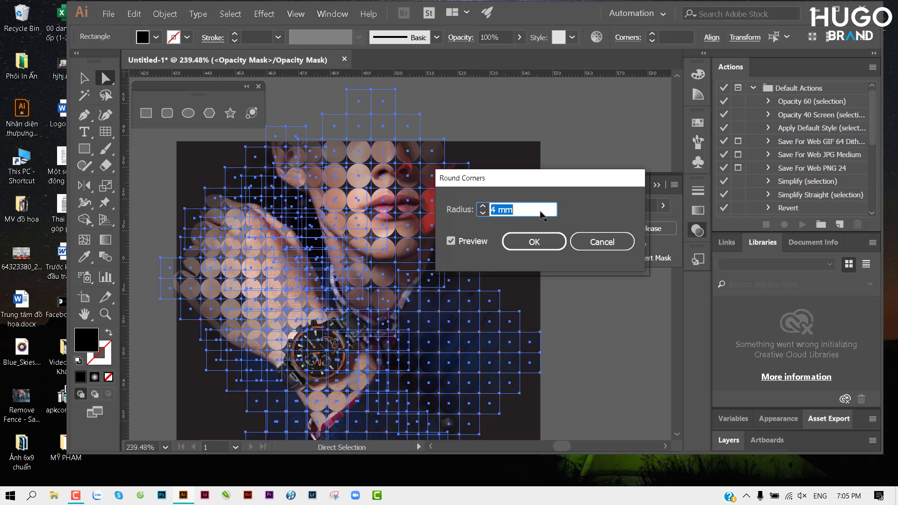
text(0.004)
key(Tab)
key(Up)
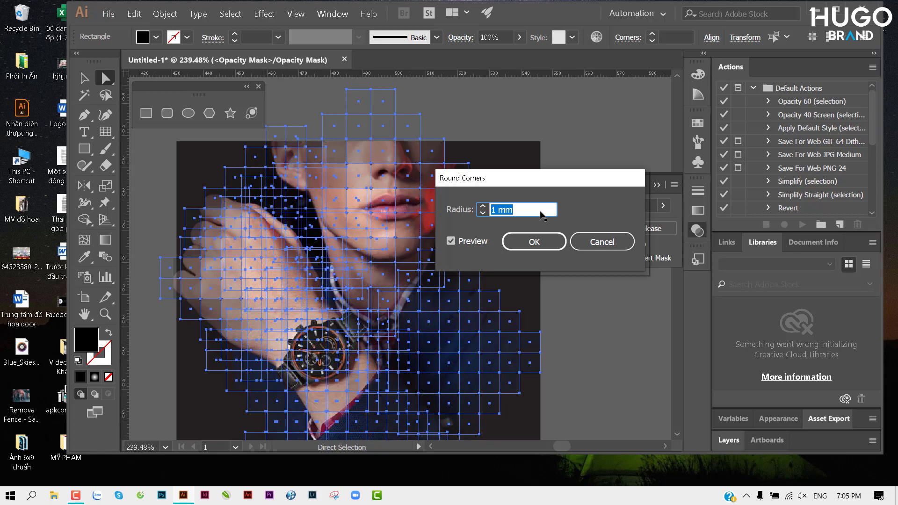
key(Up)
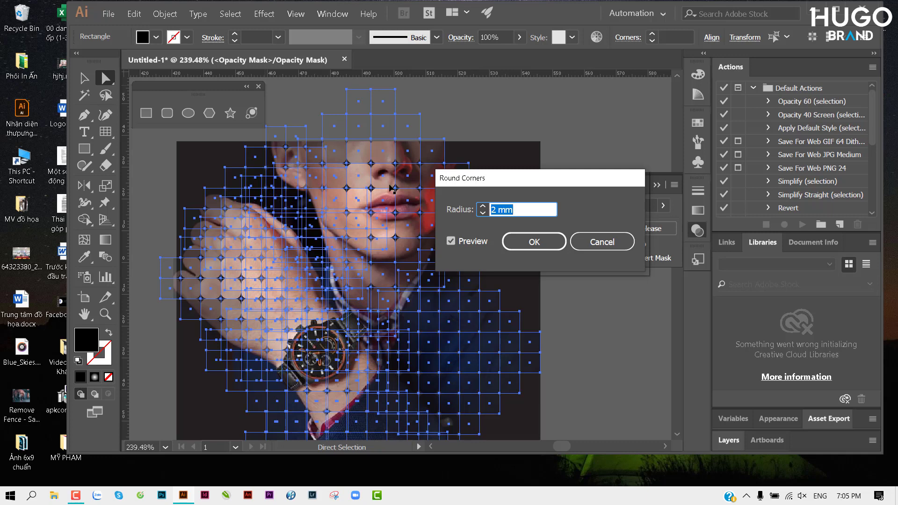
click(514, 211)
key(Up)
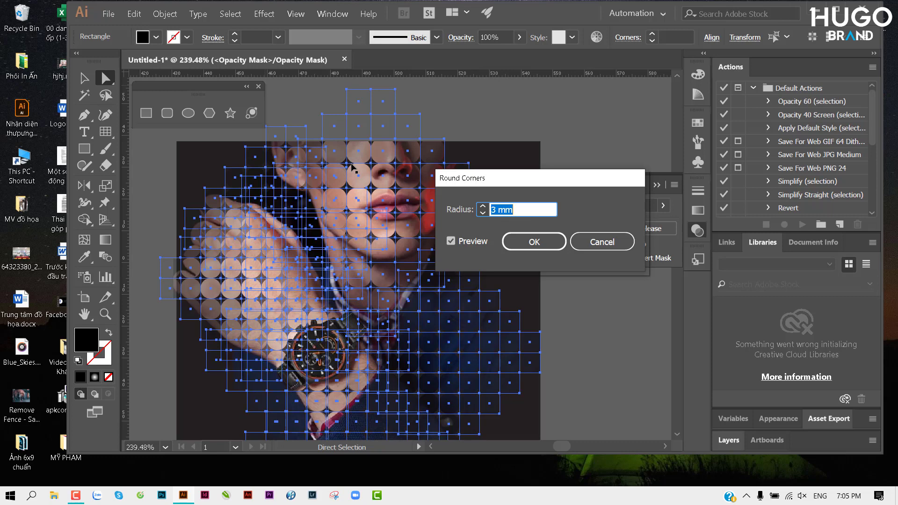
click(525, 213)
key(Up)
key(Up)
key(Up)
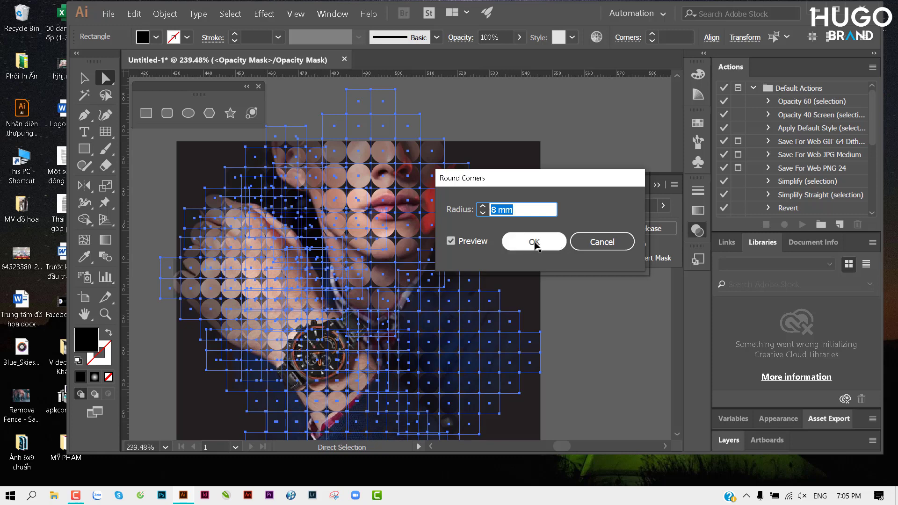
click(535, 242)
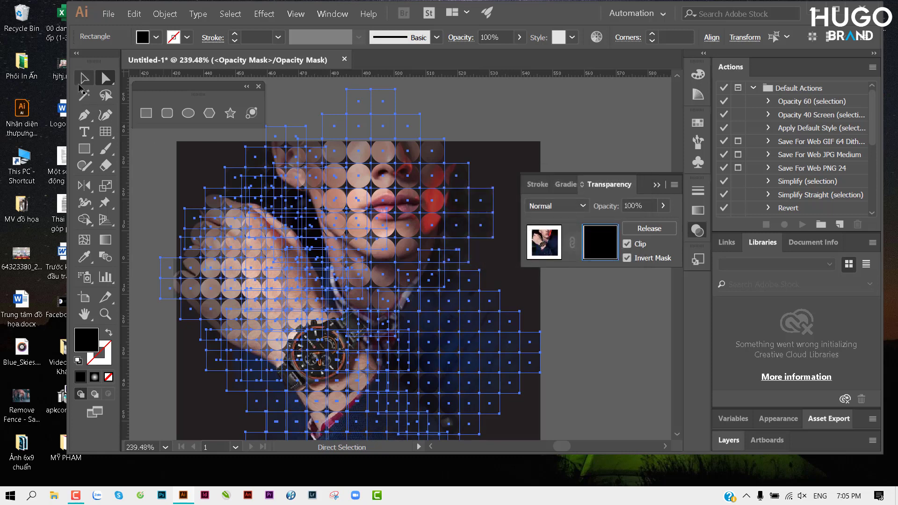
mouse_move(370, 221)
mouse_down()
mouse_move(384, 215)
mouse_move(296, 200)
mouse_up()
Draw an ellipse over the man's face inside the opacity mask.
key(ctrl+shift+a)
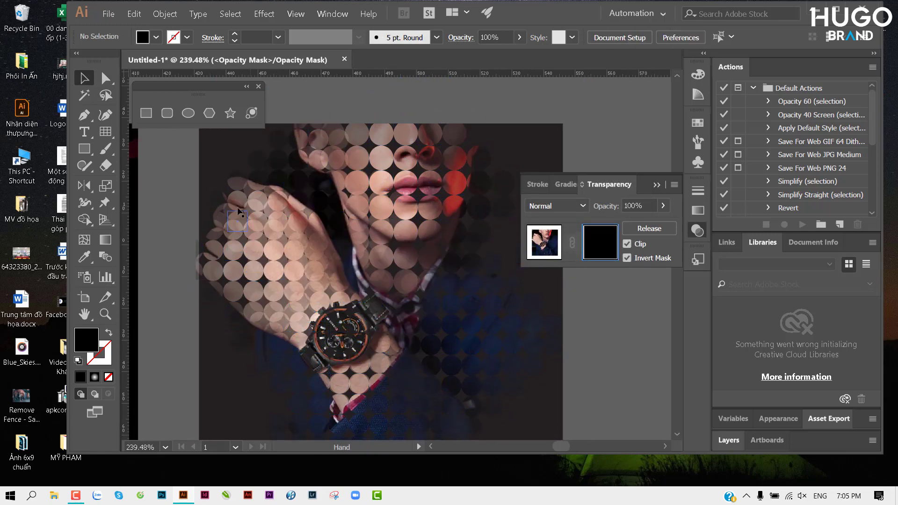
alt+scroll(288, 224, down, 1)
alt+scroll(347, 228, down, 1)
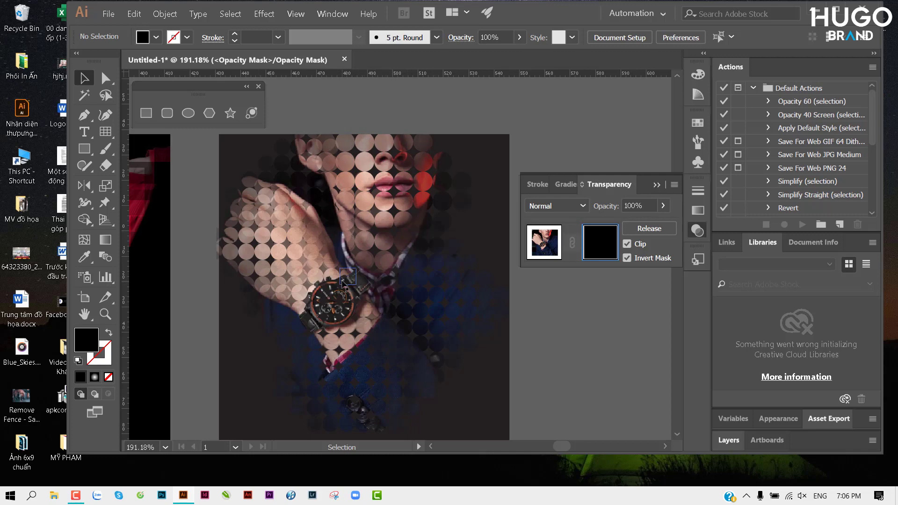
click(187, 114)
drag(342, 135, 436, 261)
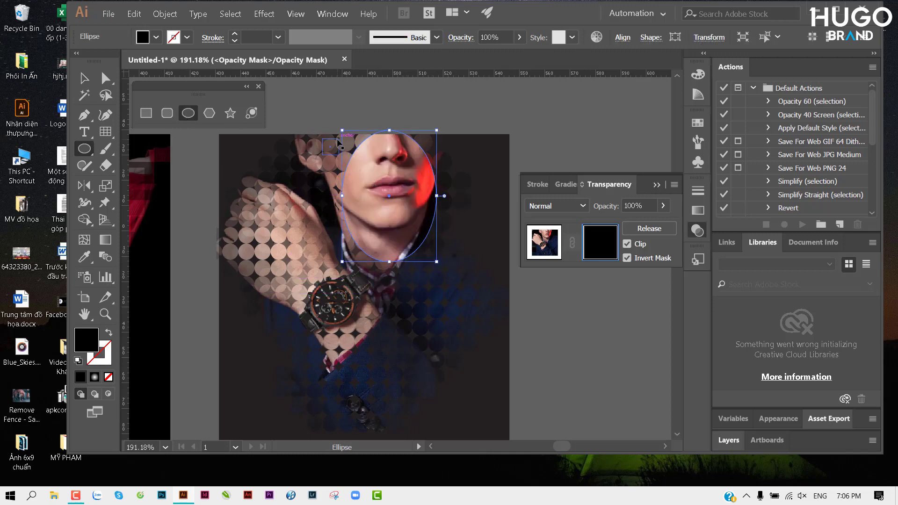
click(85, 80)
click(356, 115)
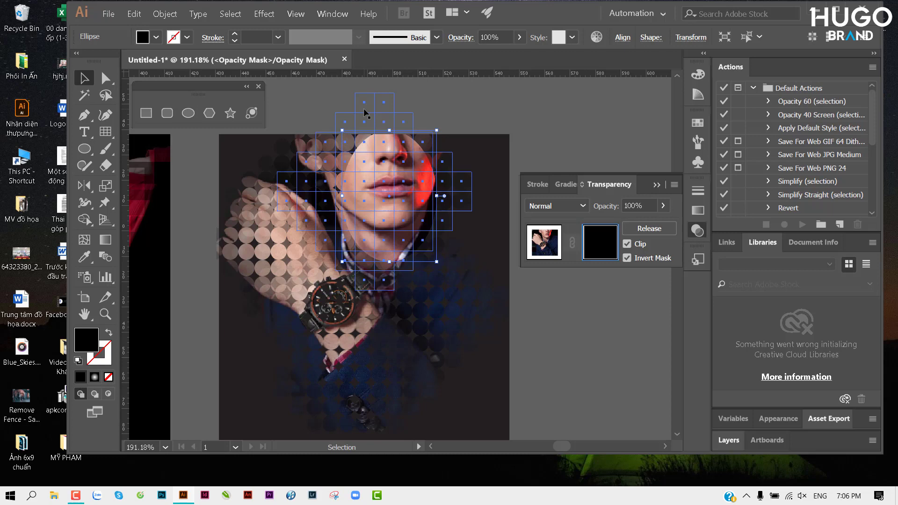
click(540, 122)
drag(436, 164, 430, 158)
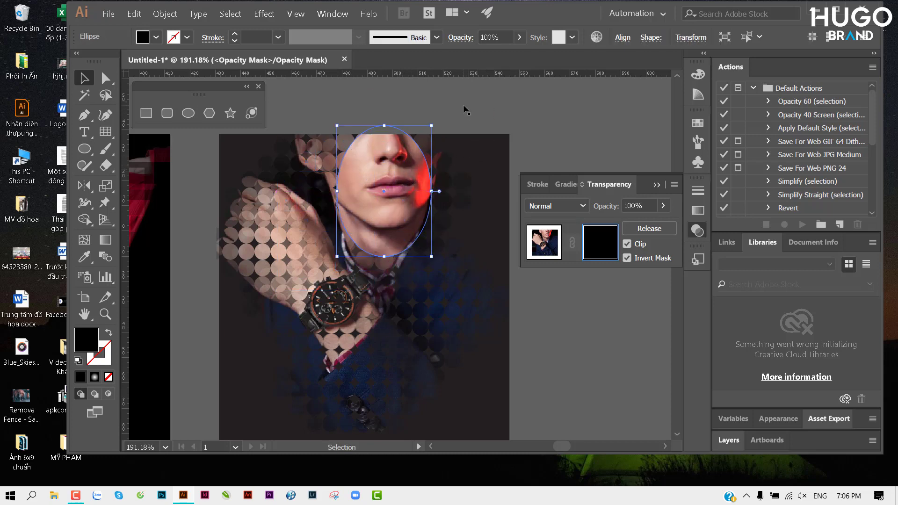
Give the ellipse a 48.4 px Gaussian Blur, copy it onto the watch, and exit the mask.
click(266, 11)
mouse_move(271, 241)
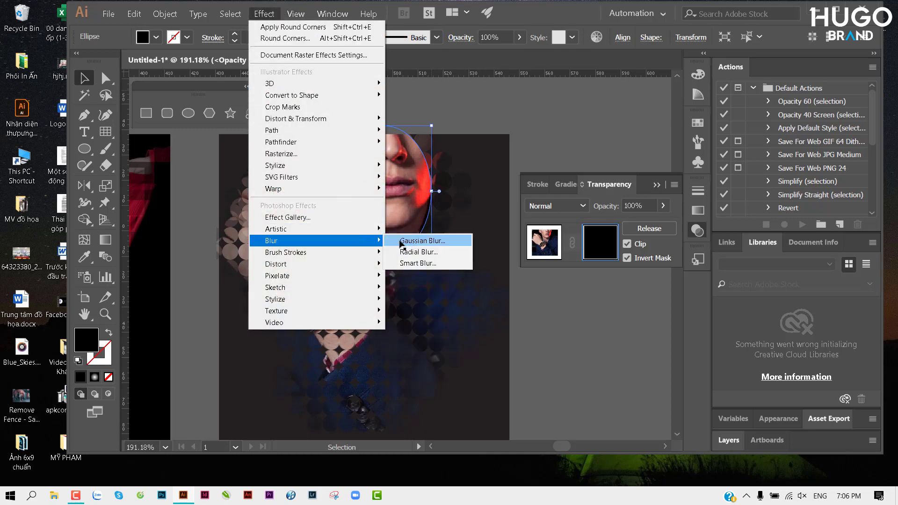
click(400, 242)
click(551, 250)
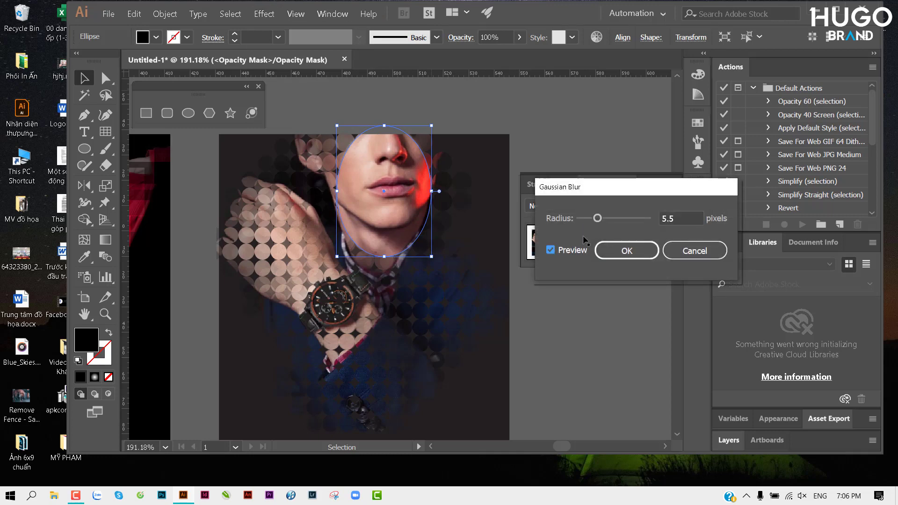
drag(614, 219, 628, 219)
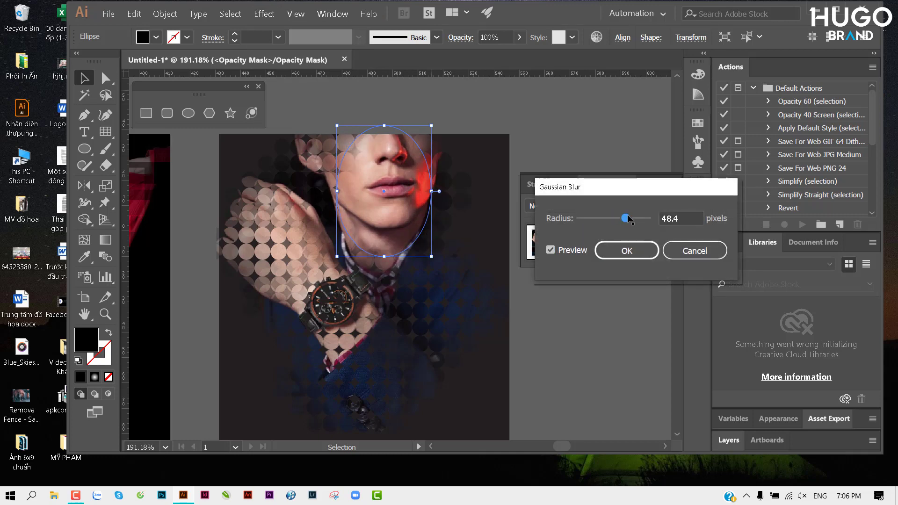
click(629, 248)
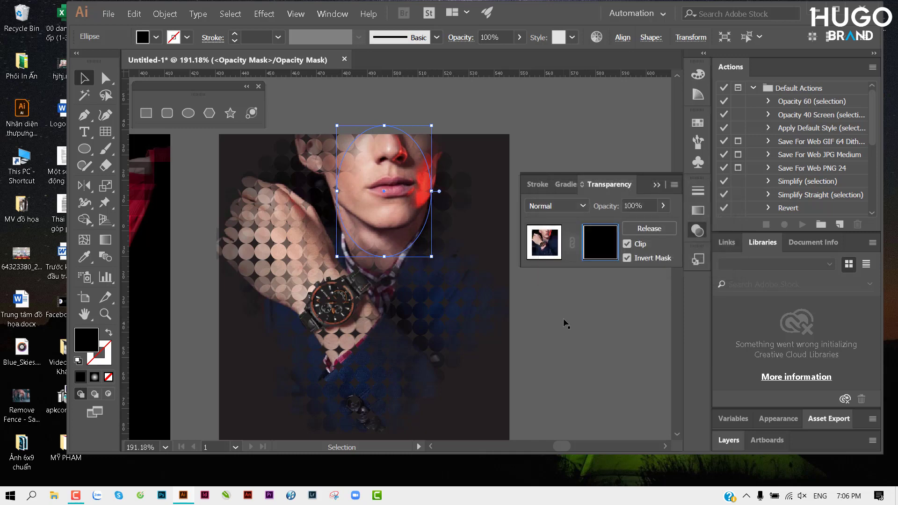
click(563, 320)
drag(388, 224, 348, 327)
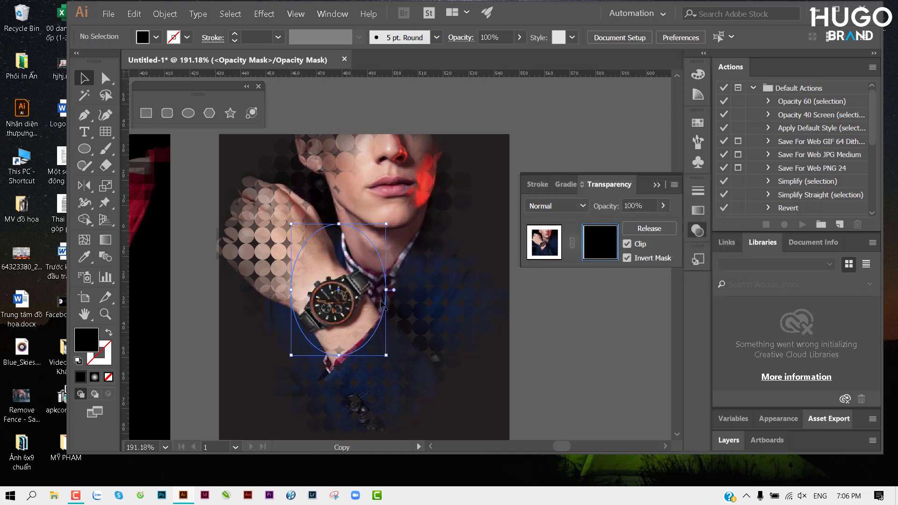
click(399, 296)
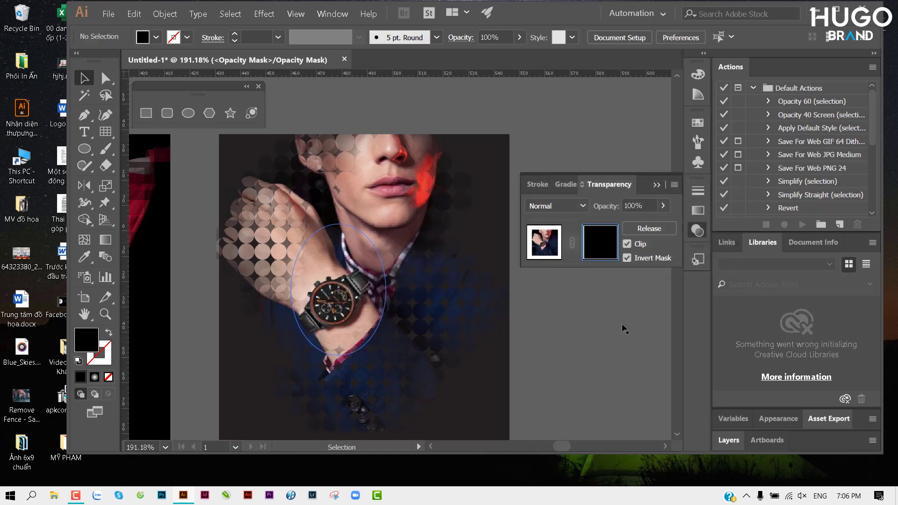
click(542, 242)
Leave mask editing and zoom out to show the dot-mosaic poster with white and yellow Rolex logos.
click(508, 142)
scroll(508, 142, down, 2)
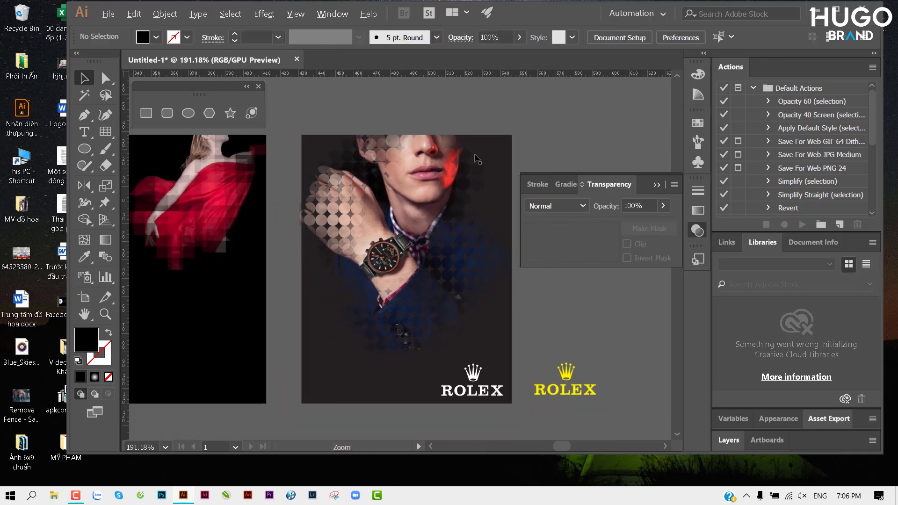
drag(453, 166, 406, 151)
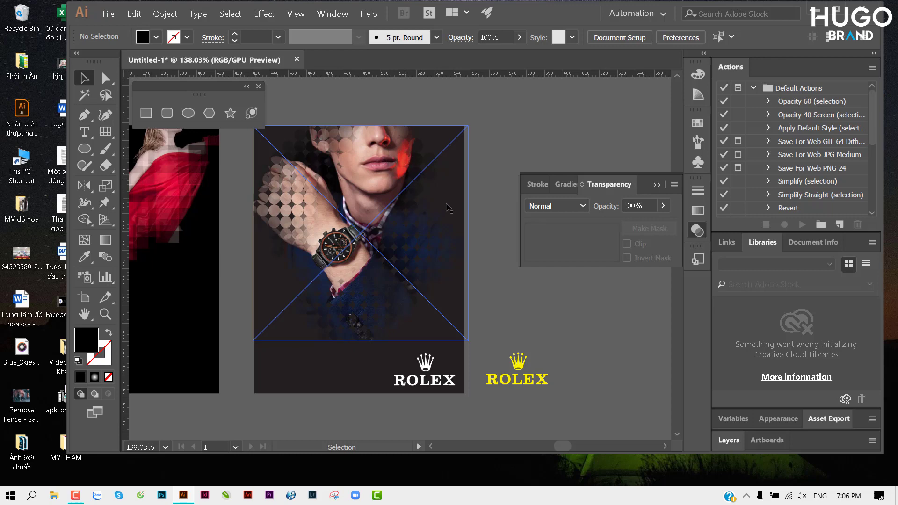
drag(445, 200, 383, 189)
drag(471, 195, 498, 209)
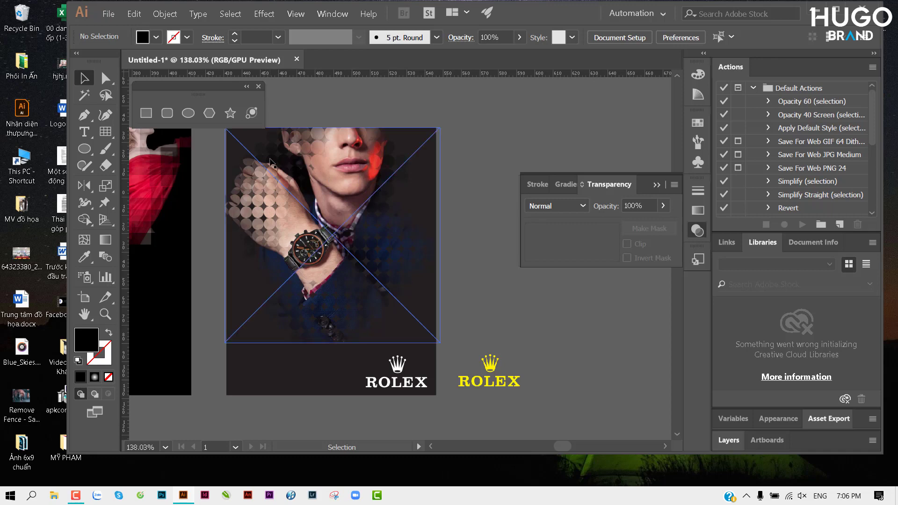
drag(321, 84, 267, 94)
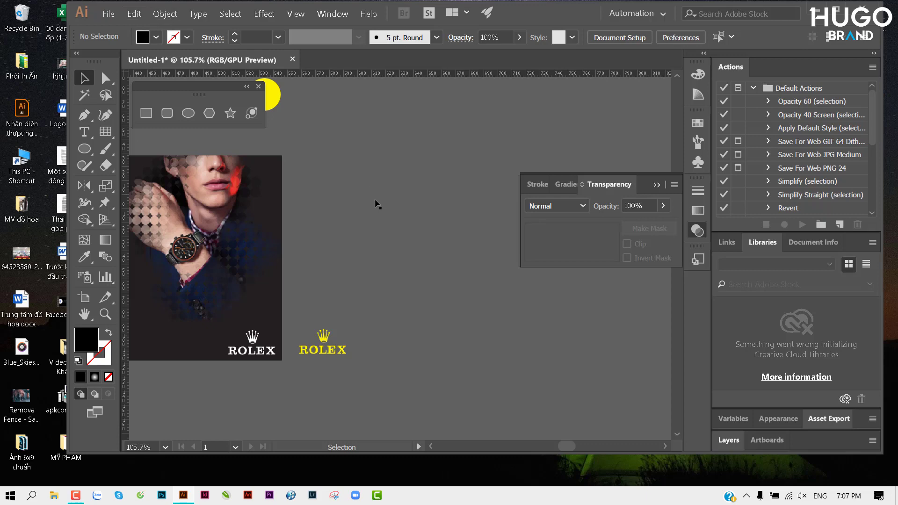
Open the Place dialog and browse the trangsuc and New folder image folders.
key(ctrl)
key(ctrl+shift+p)
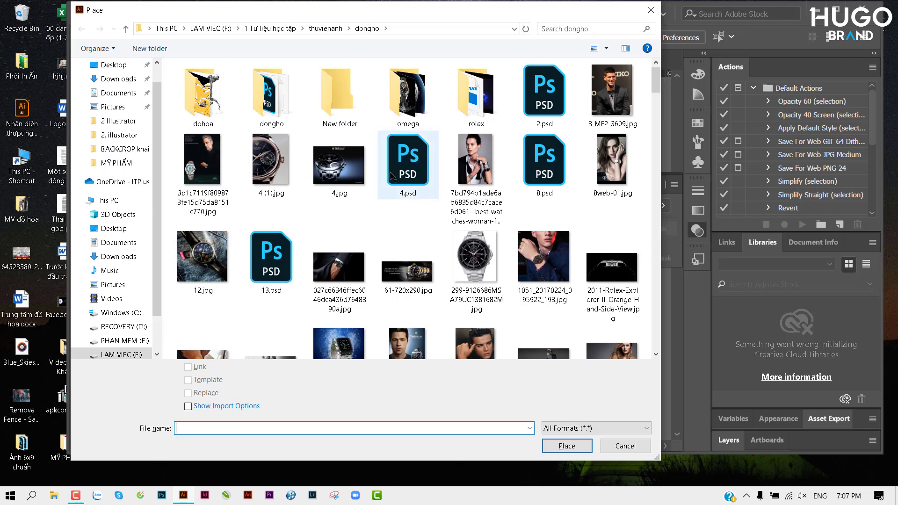
click(325, 29)
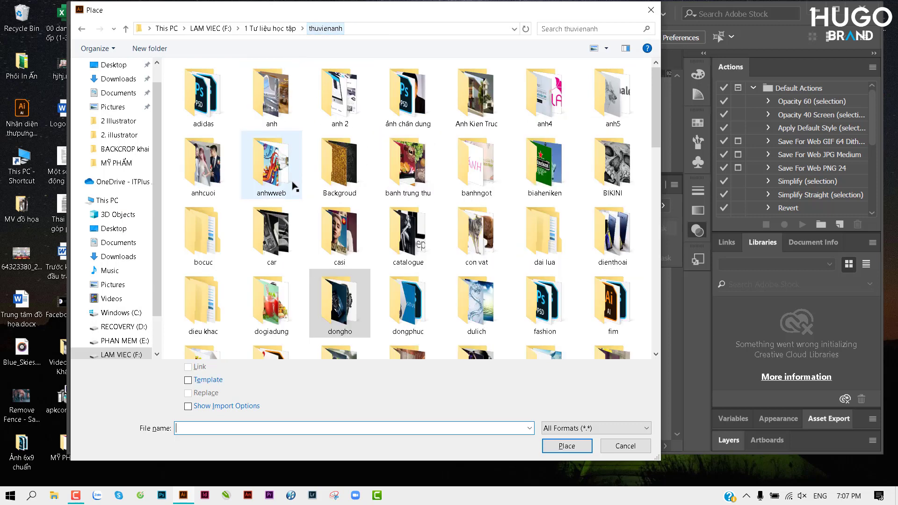
click(271, 234)
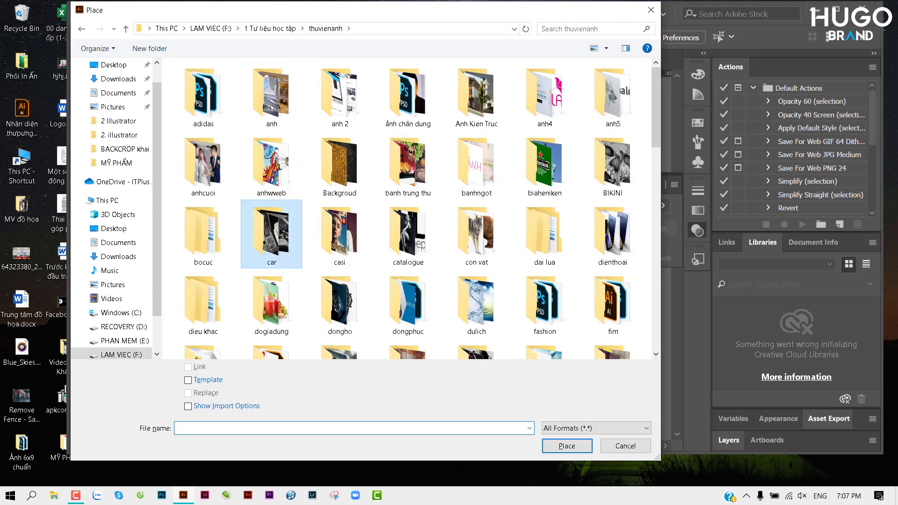
key(t)
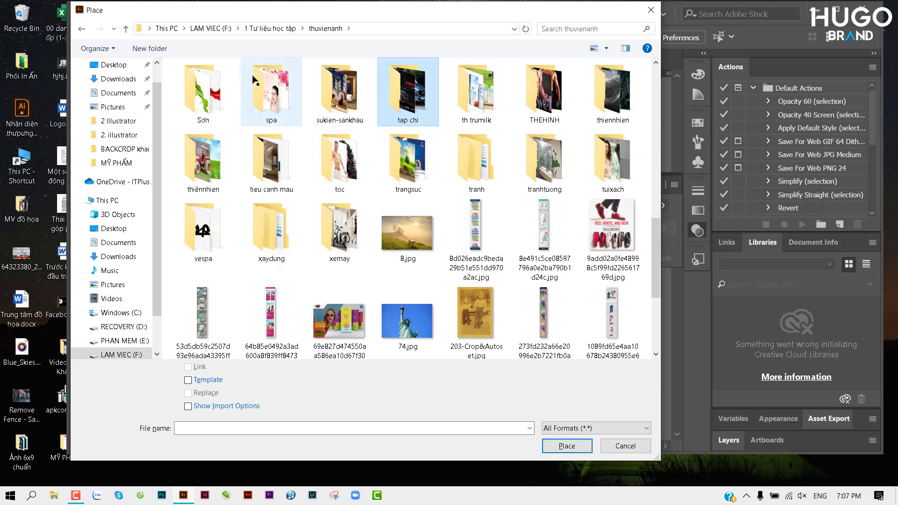
double_click(419, 161)
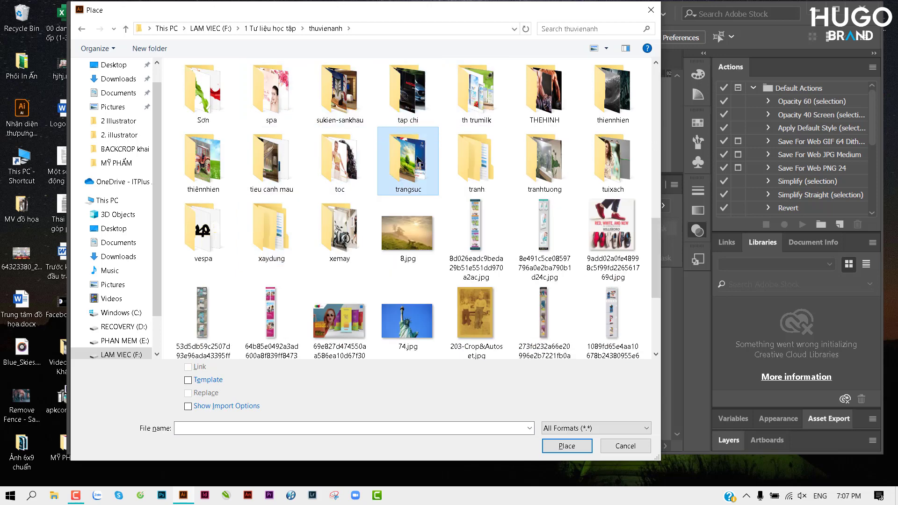
double_click(226, 113)
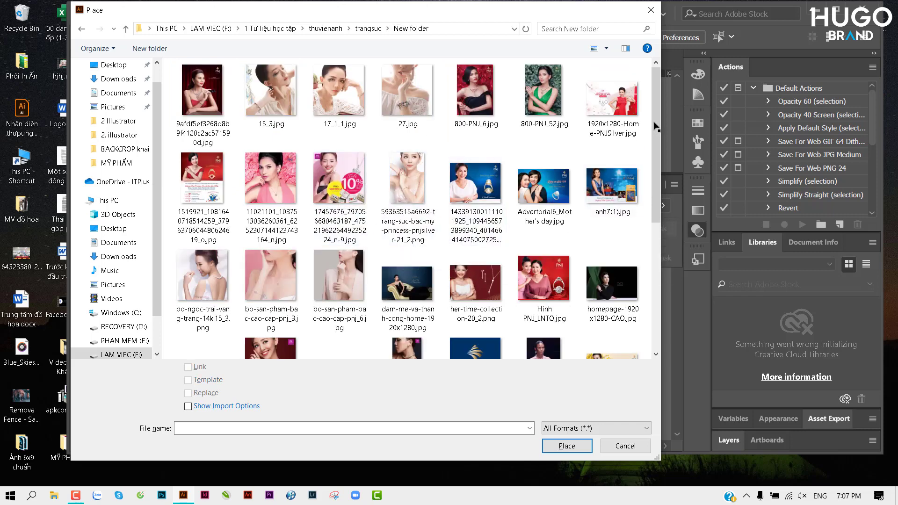
mouse_move(655, 131)
mouse_down()
mouse_move(655, 176)
mouse_move(654, 167)
mouse_up()
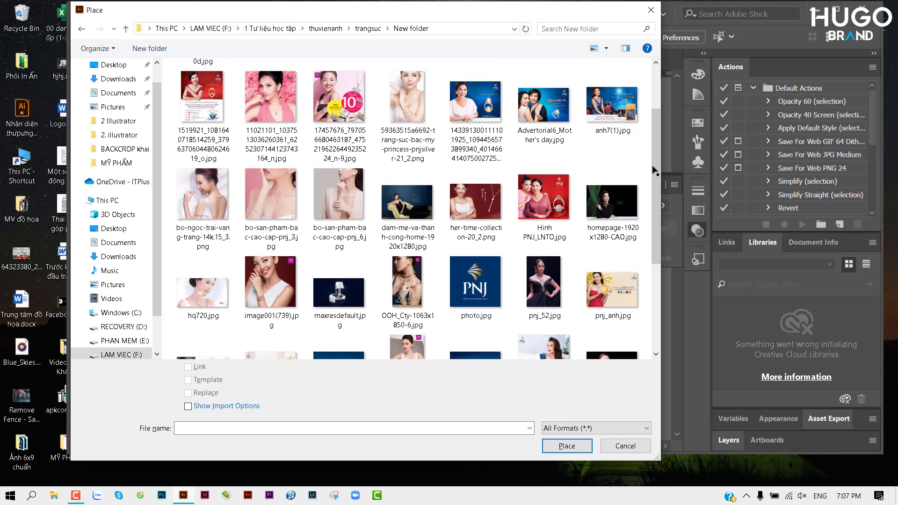
drag(654, 167, 655, 89)
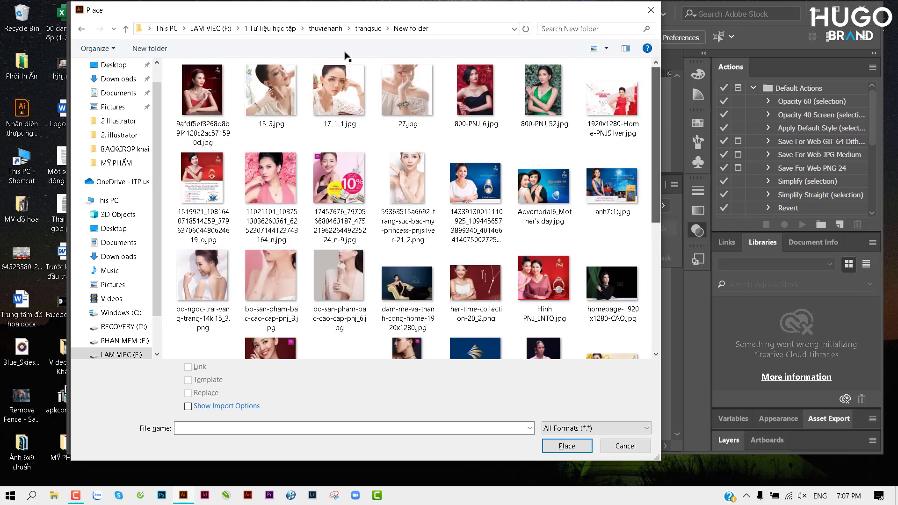
From thuvienanh, open the mypham folder and choose the woman's portrait 7ff5abd94d.jpeg.
click(325, 29)
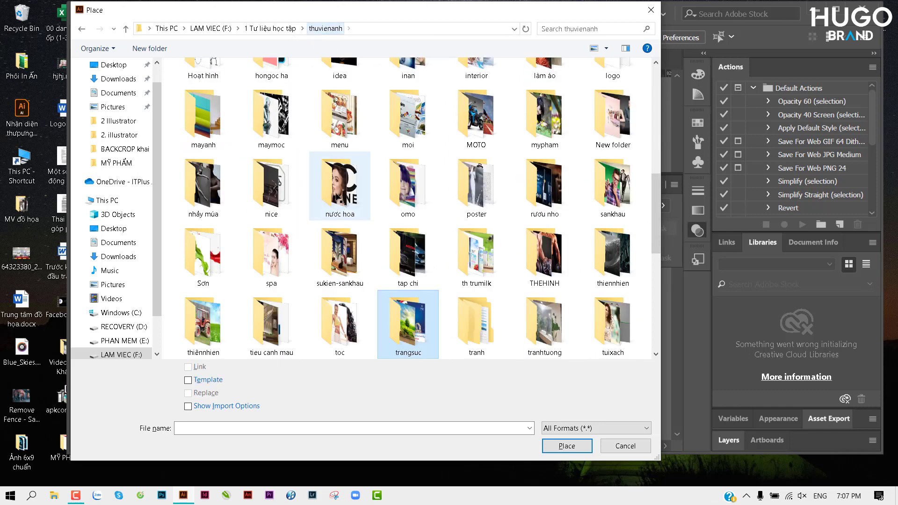
key(m)
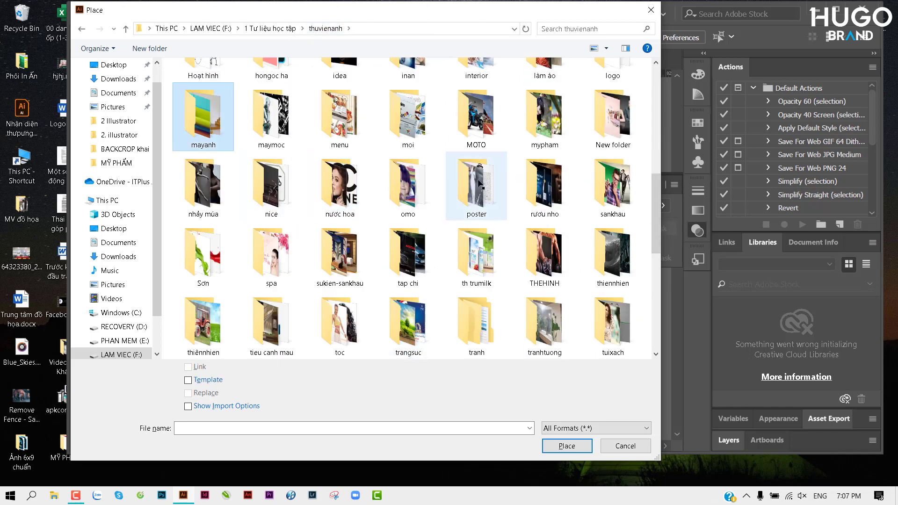
scroll(306, 146, up, 3)
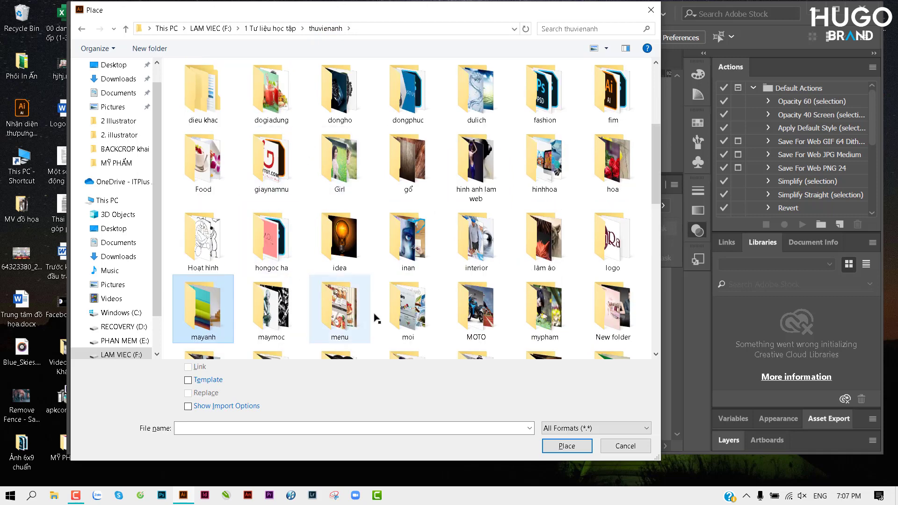
click(545, 311)
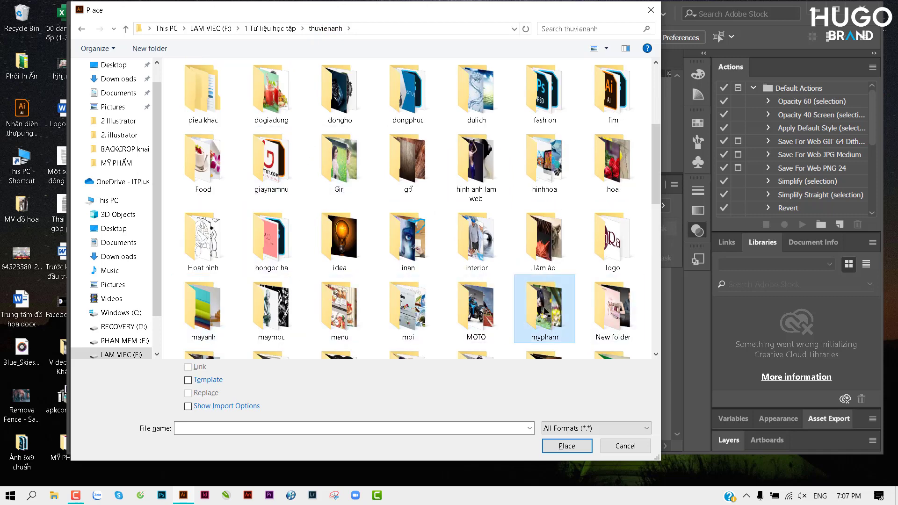
double_click(536, 299)
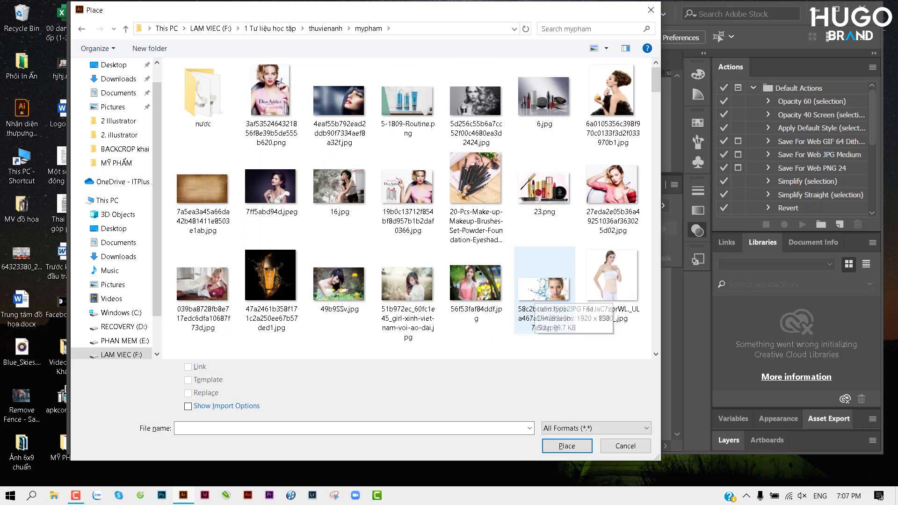
double_click(287, 199)
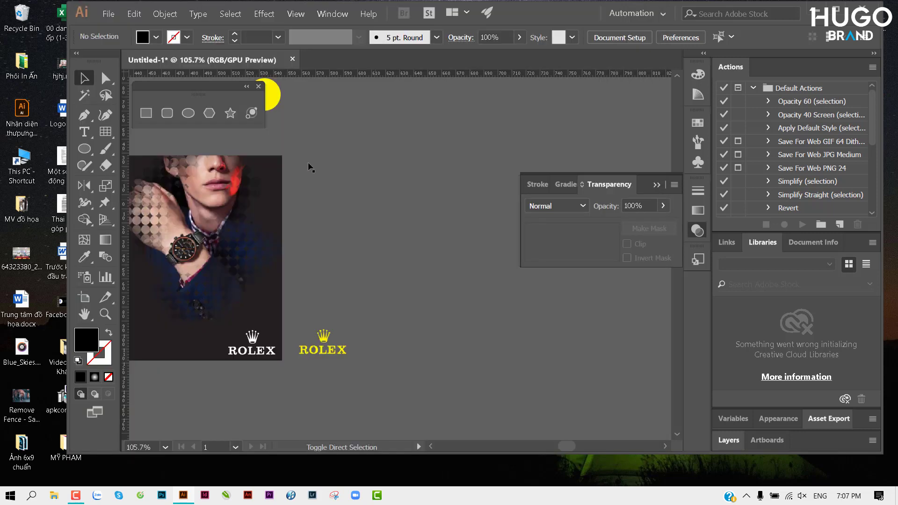
Place the portrait beside the poster, enlarge it from its corner and move it up-right.
drag(315, 155, 564, 324)
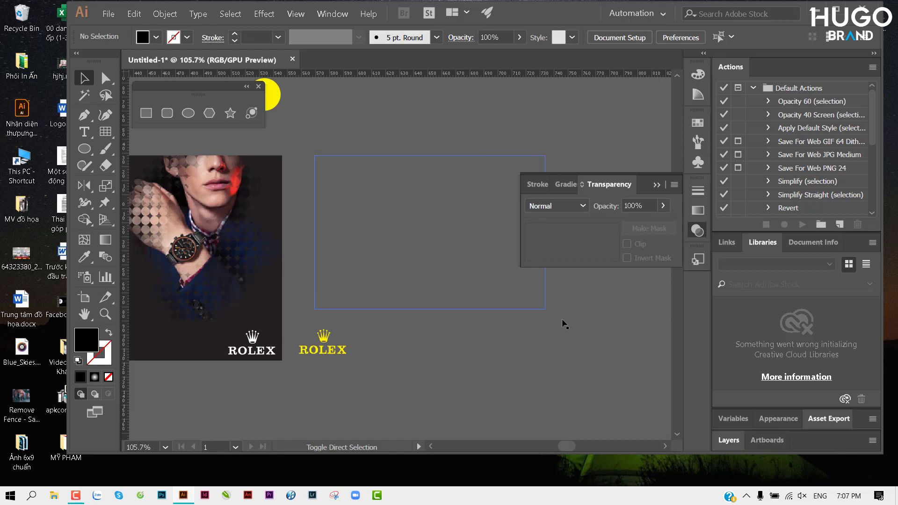
drag(437, 282, 445, 243)
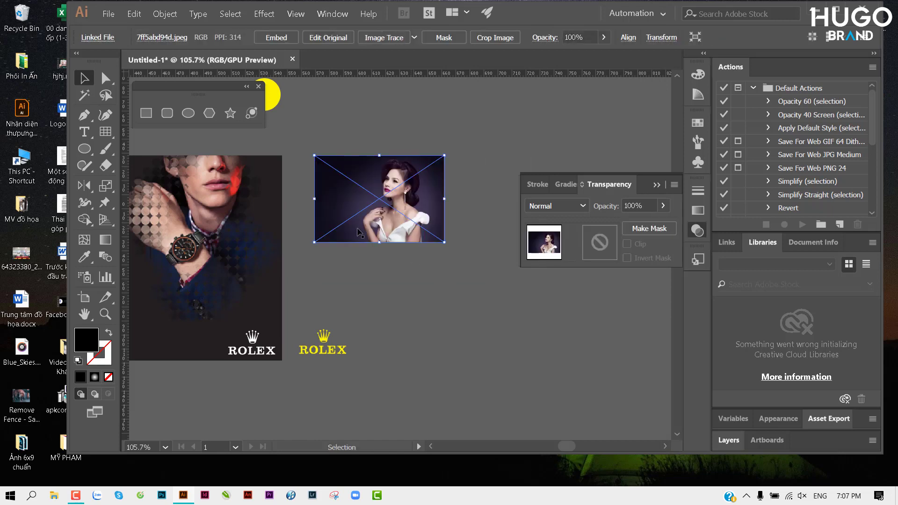
scroll(348, 232, right, 3)
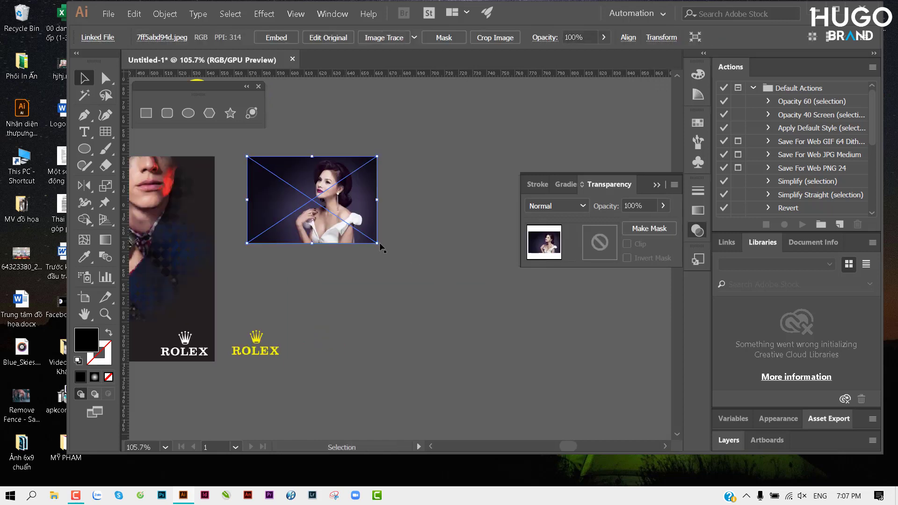
mouse_move(376, 243)
mouse_down()
mouse_move(474, 313)
mouse_move(472, 306)
mouse_up()
drag(355, 246, 387, 234)
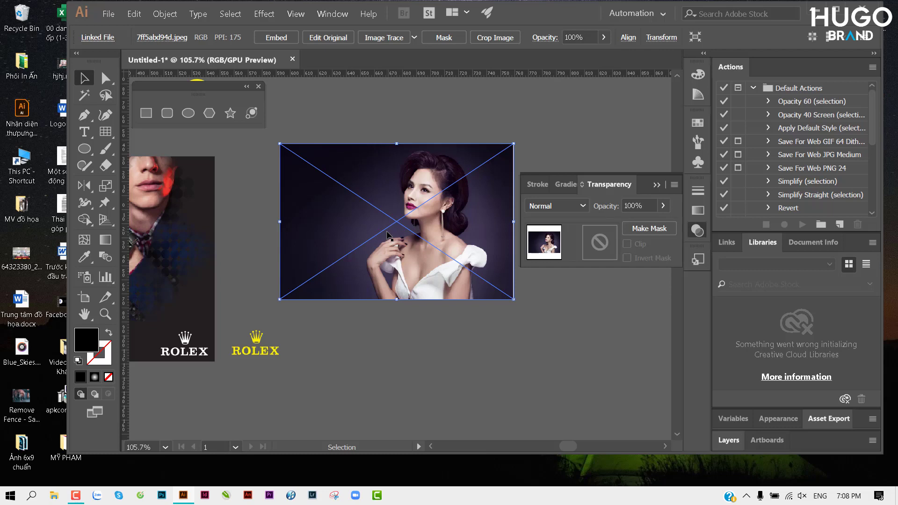
mouse_move(345, 199)
mouse_down()
mouse_move(314, 220)
mouse_move(300, 184)
mouse_move(504, 301)
mouse_move(487, 283)
mouse_move(554, 290)
mouse_move(491, 285)
mouse_up()
key(m)
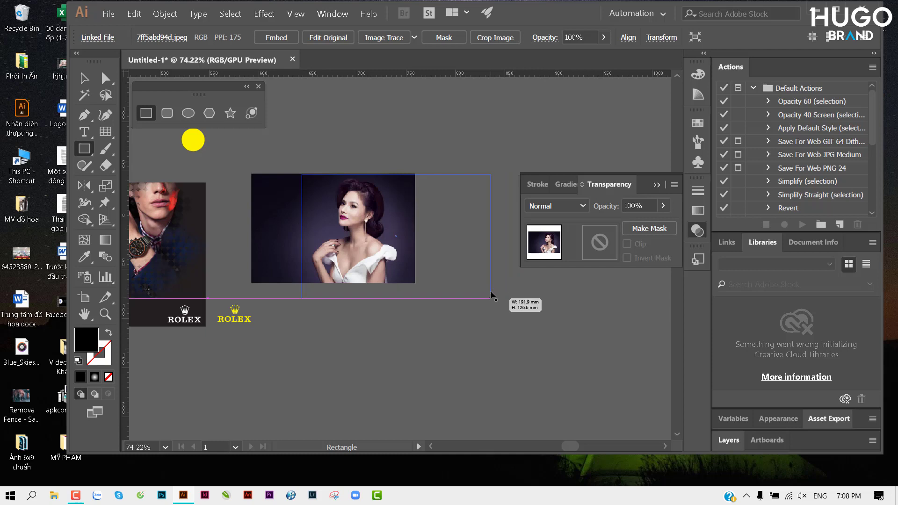
Draw a rectangle behind the photo, extending past its right edge, and fill it orange.
drag(489, 283, 499, 282)
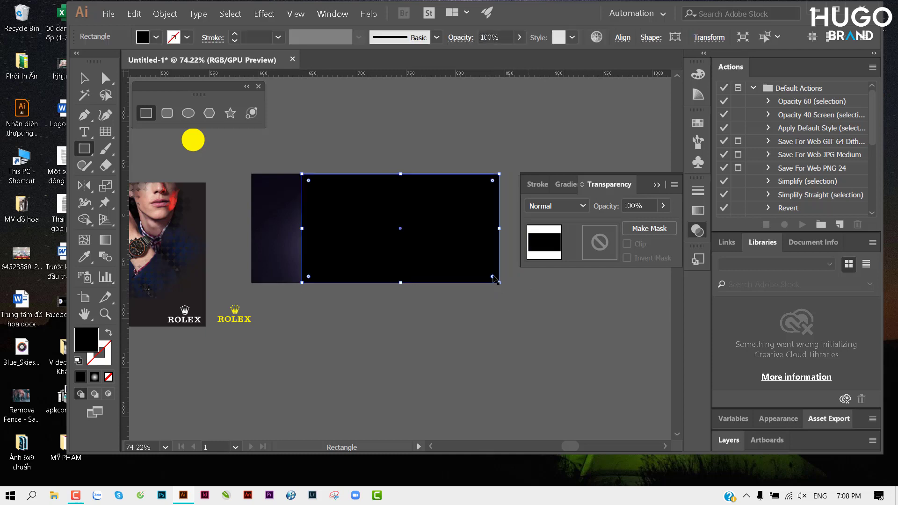
key(ctrl+shift+bracketleft)
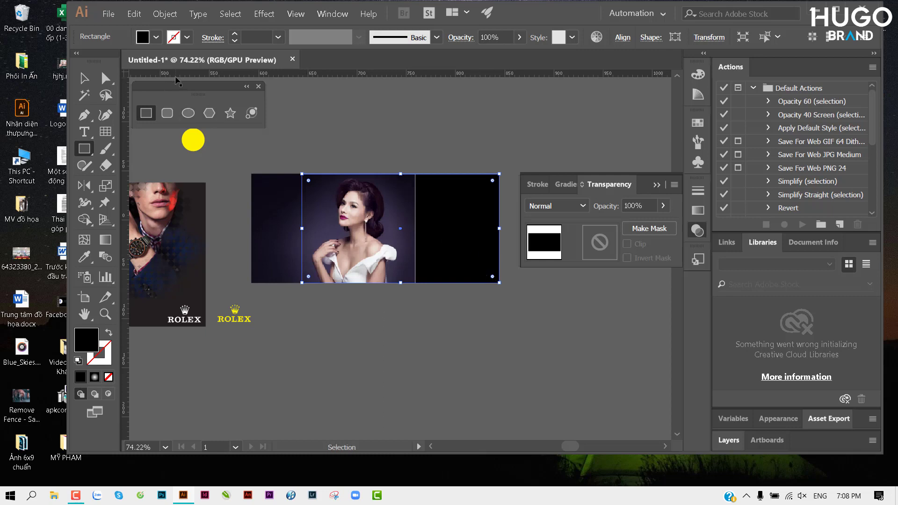
click(156, 37)
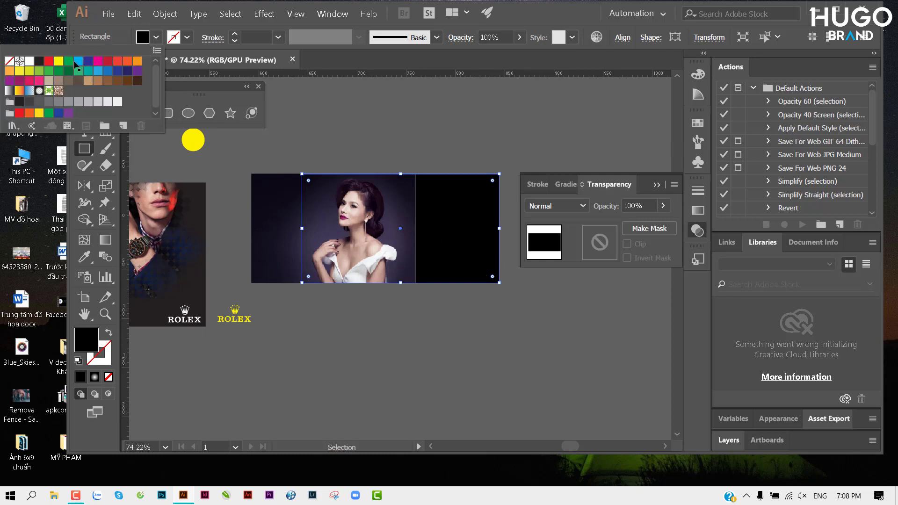
click(129, 62)
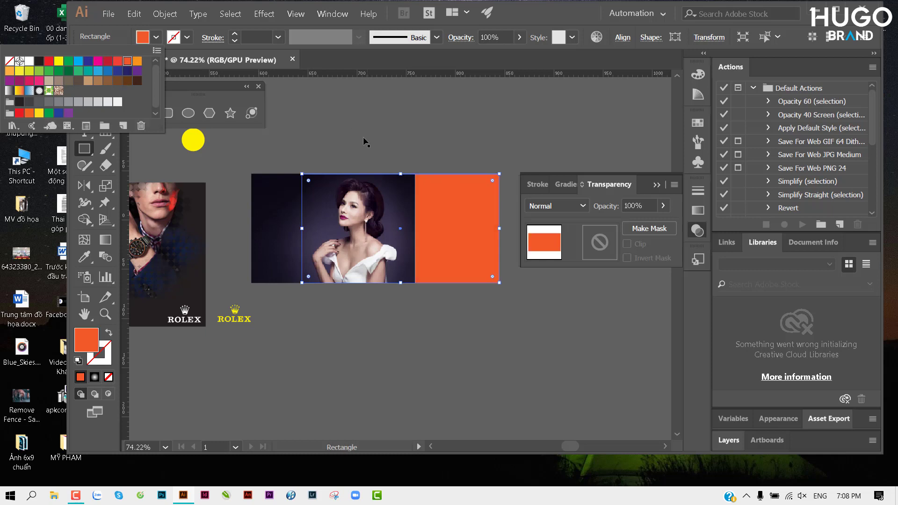
click(350, 149)
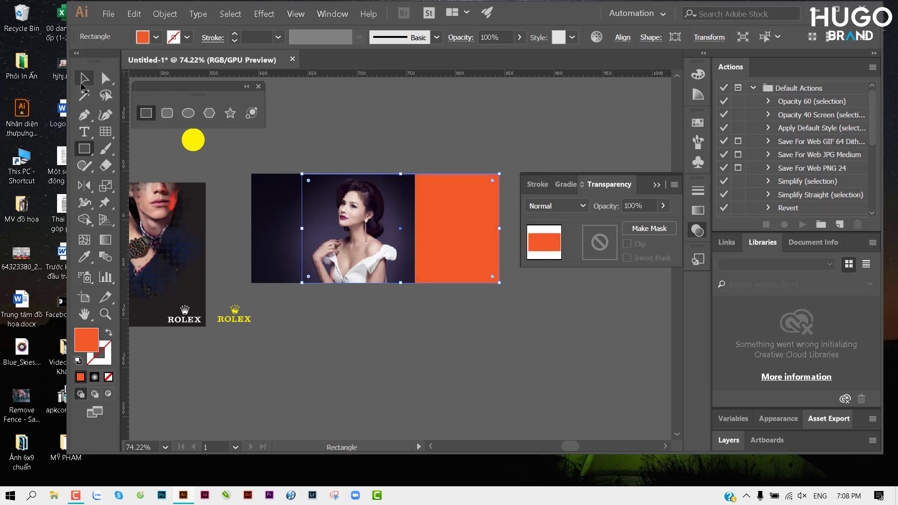
click(360, 140)
drag(360, 140, 324, 139)
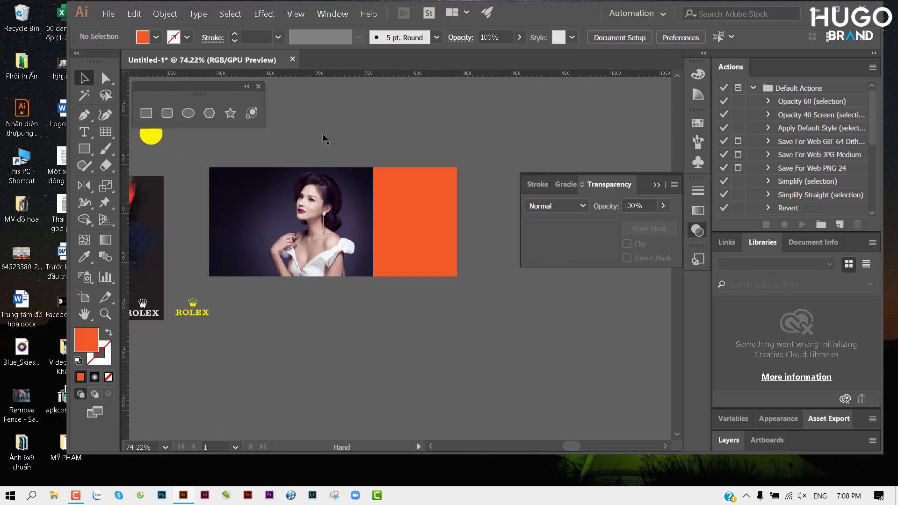
scroll(328, 169, up, 3)
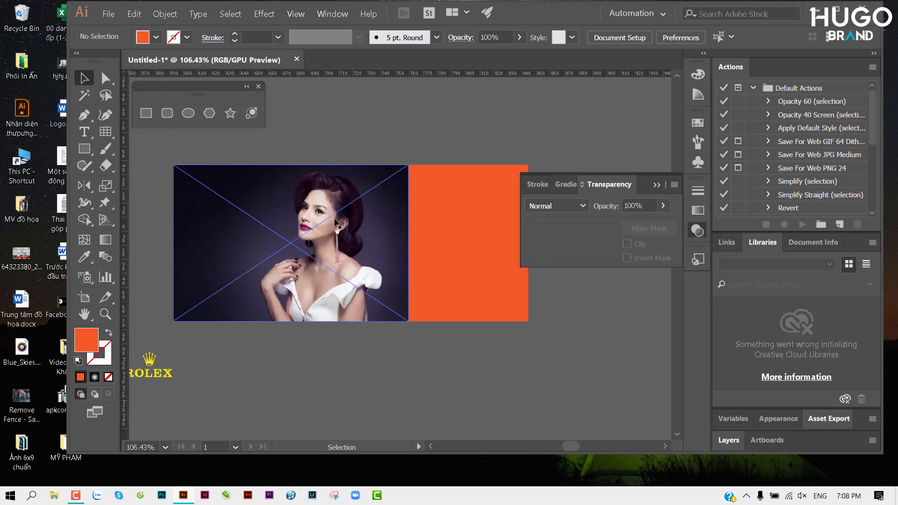
scroll(353, 240, up, 2)
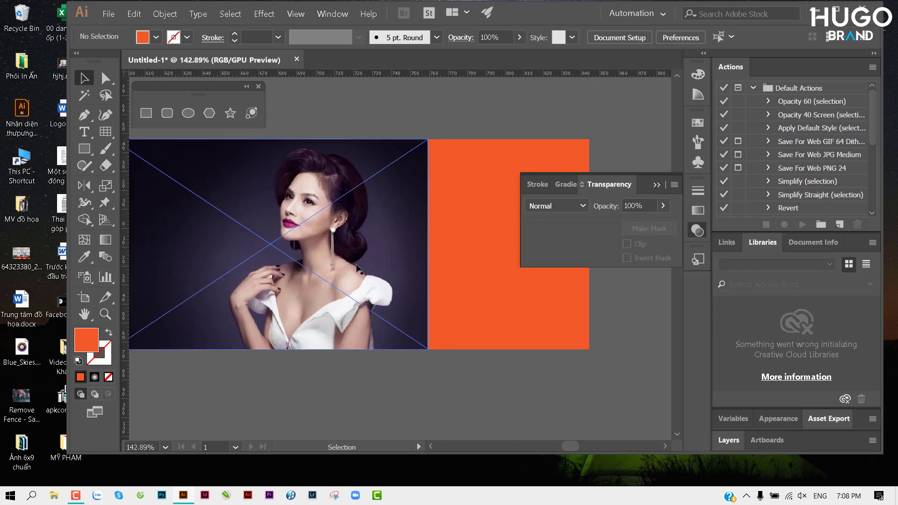
drag(357, 268, 400, 292)
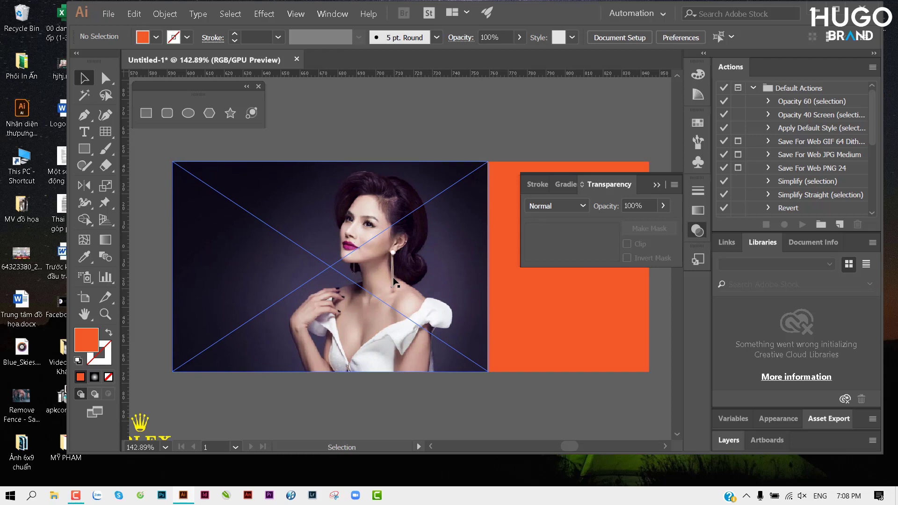
scroll(355, 248, down, 3)
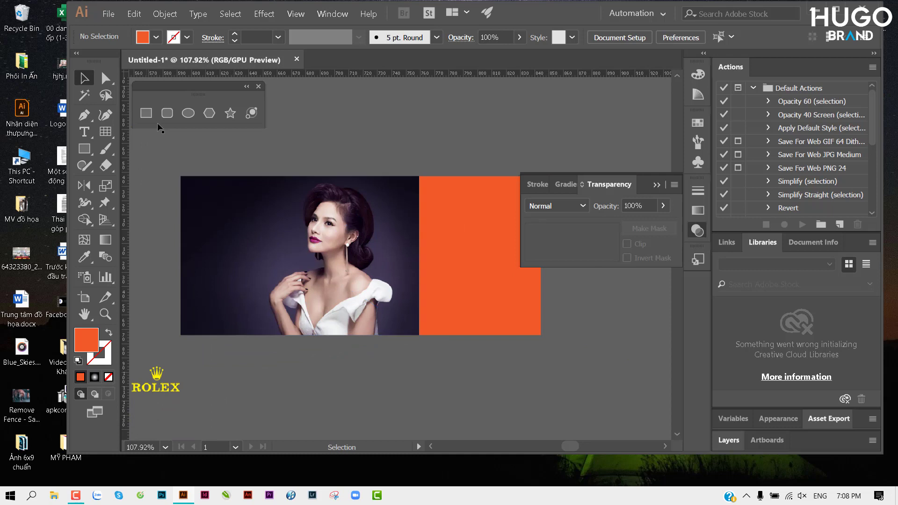
Draw a square over the photo and split it into a 6×6 grid with 1 mm gutters.
click(149, 121)
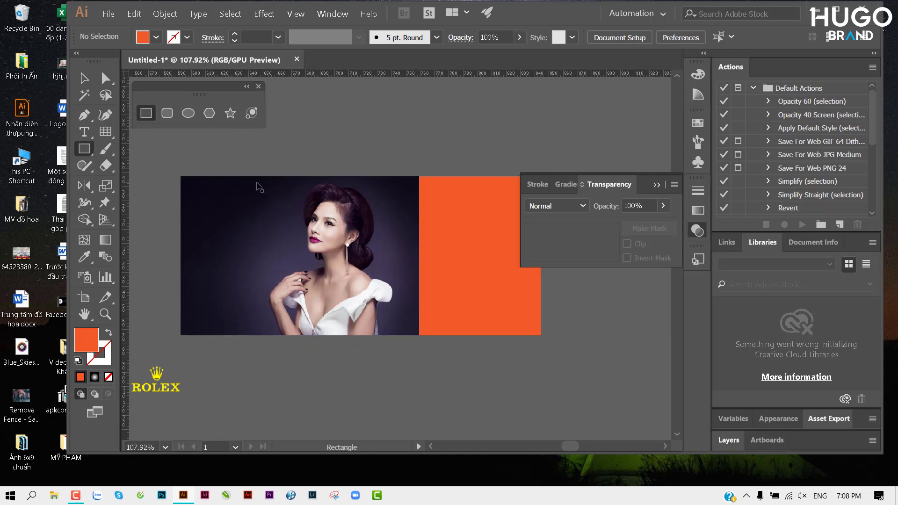
drag(255, 181, 420, 346)
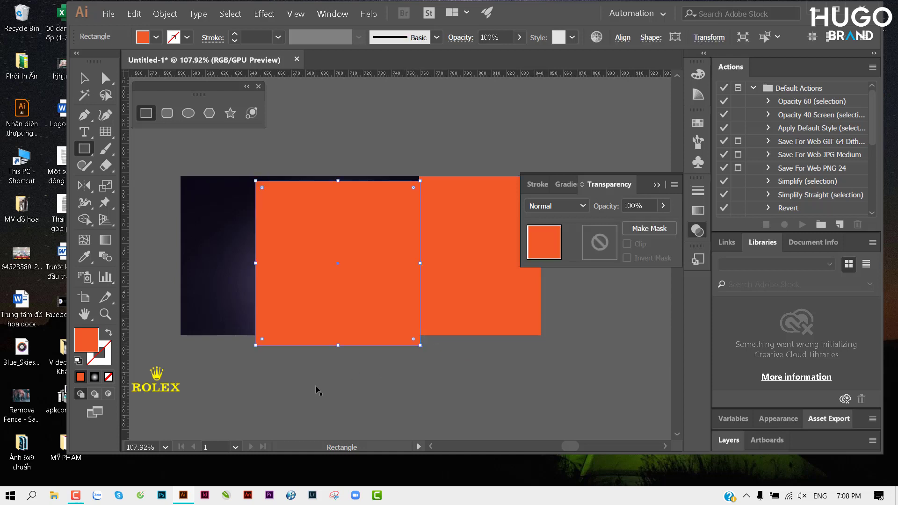
click(163, 14)
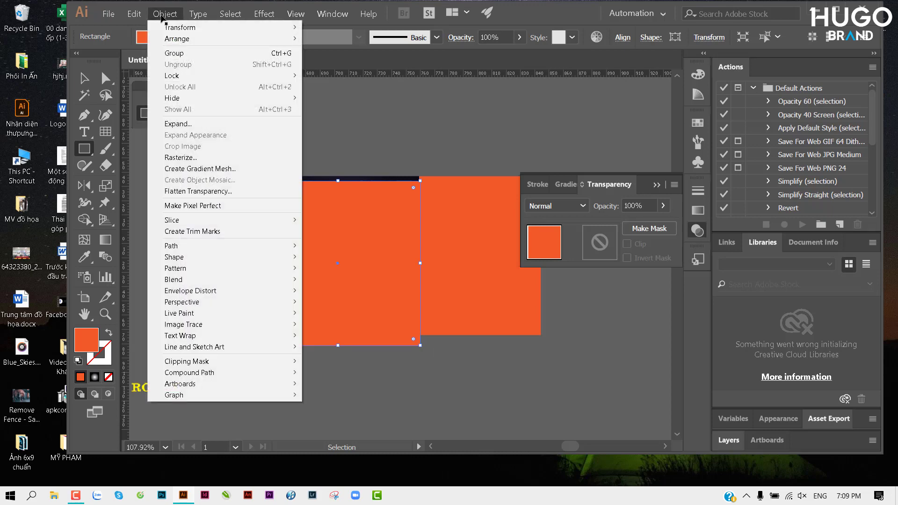
mouse_move(171, 246)
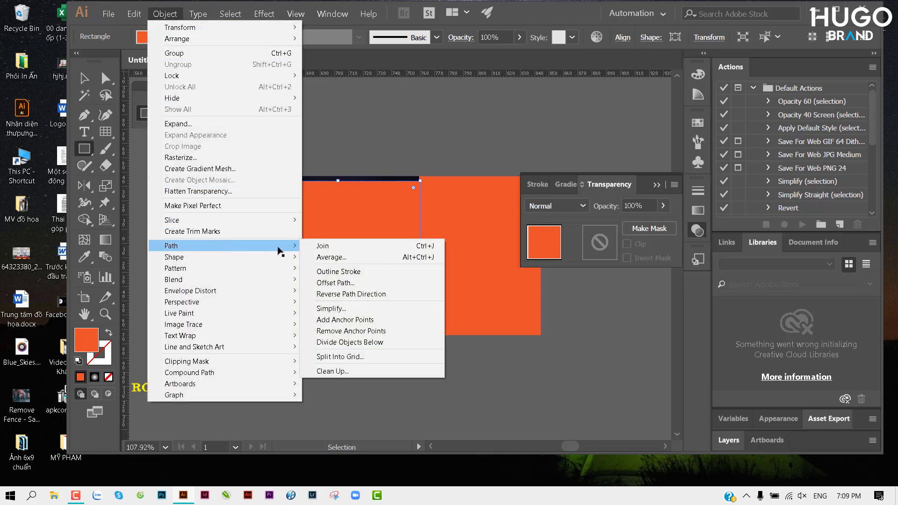
click(365, 359)
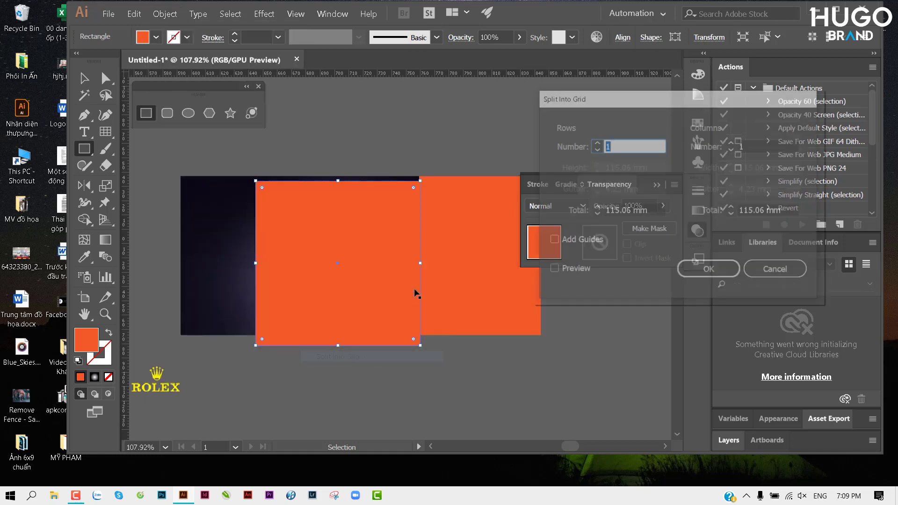
click(565, 275)
click(595, 142)
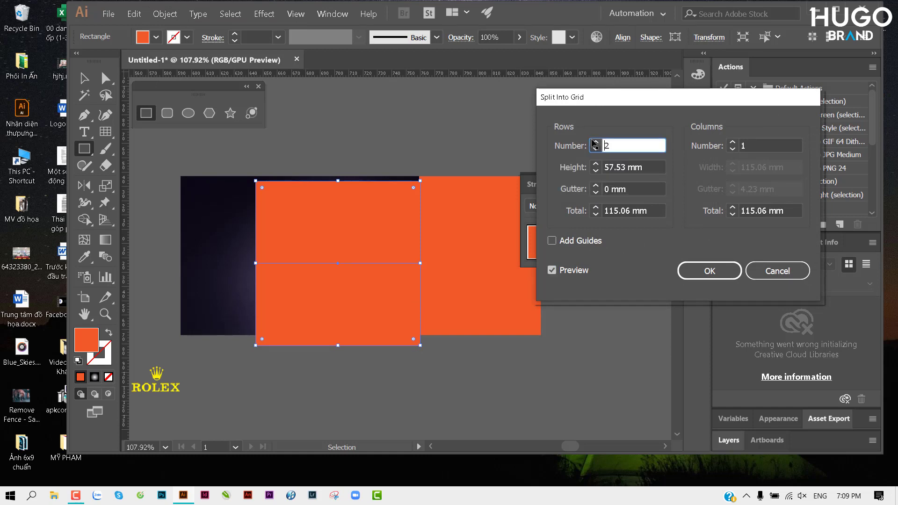
click(595, 142)
click(595, 142)
click(731, 142)
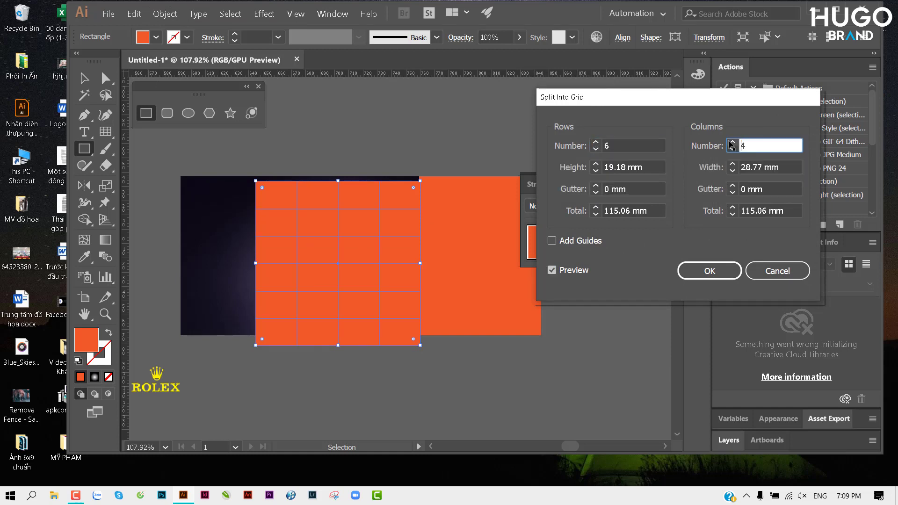
click(731, 142)
click(596, 186)
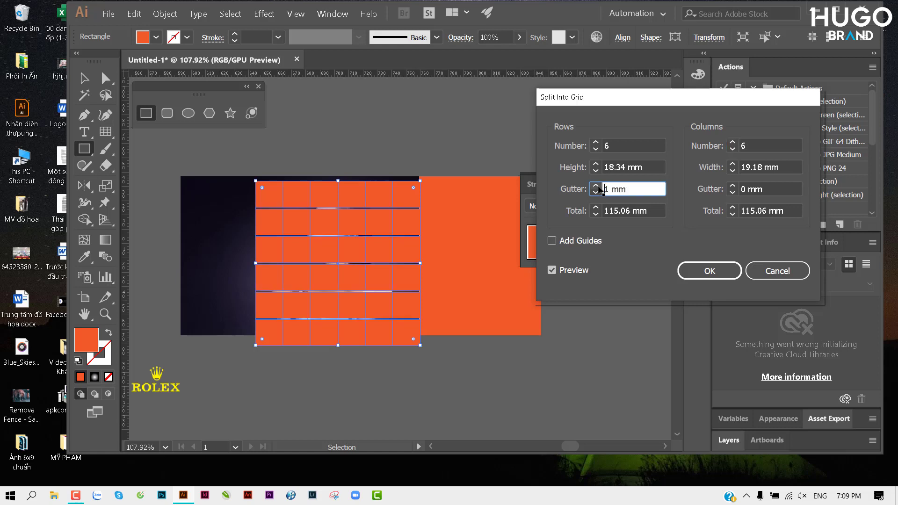
click(732, 186)
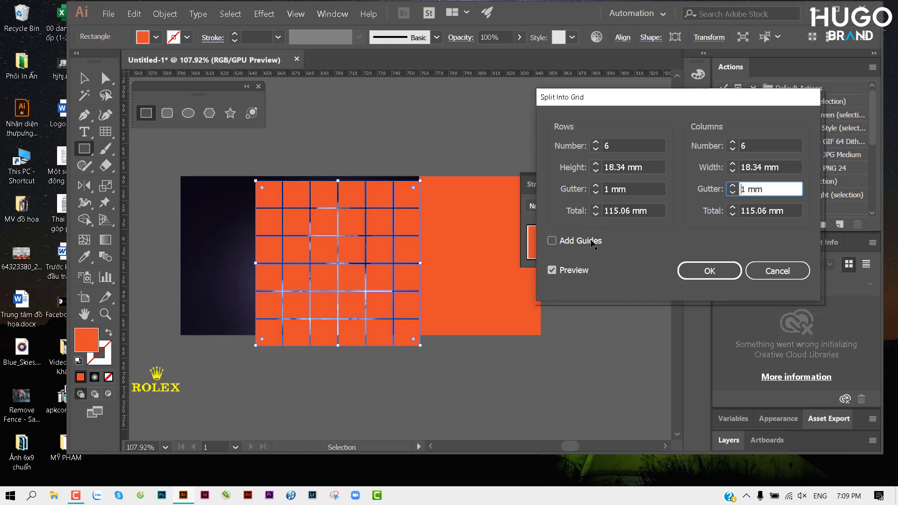
click(706, 270)
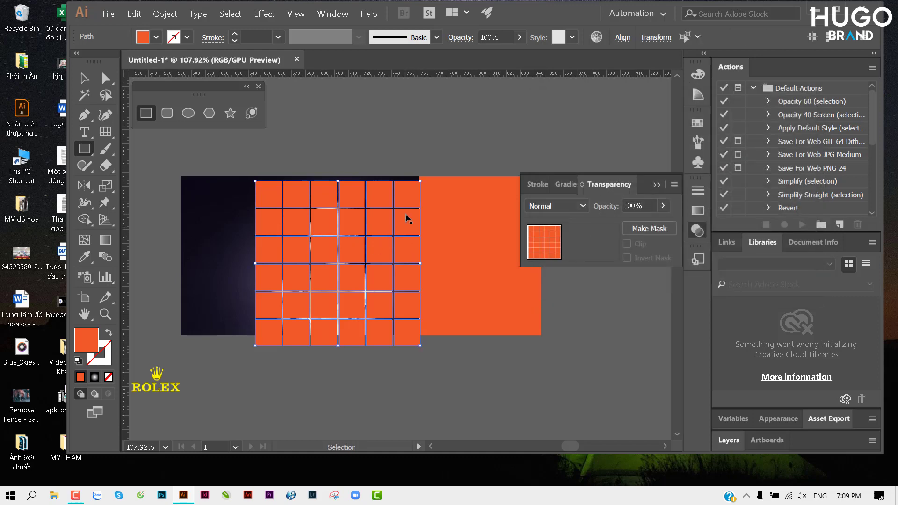
Fill the grid tiles white, cut them from the canvas, and select the woman's photo.
key(v)
mouse_move(374, 256)
mouse_down()
mouse_move(415, 327)
mouse_move(374, 253)
mouse_up()
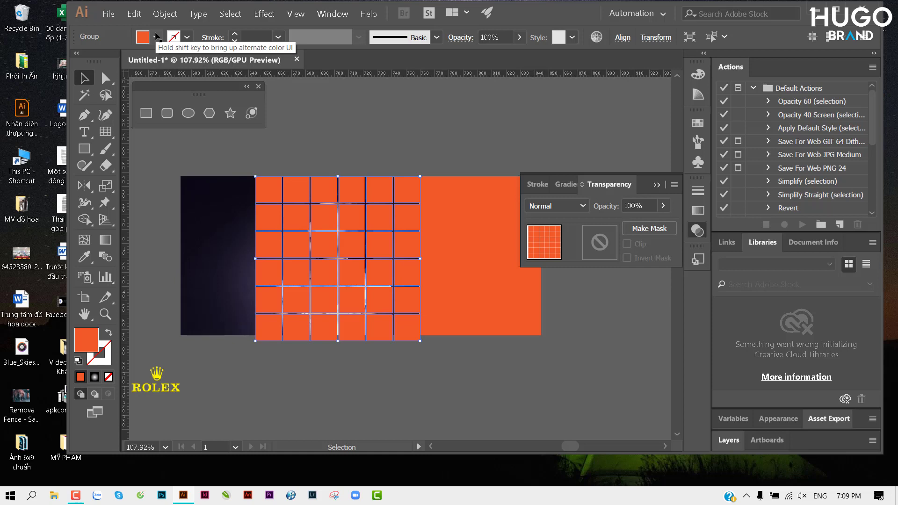
click(156, 36)
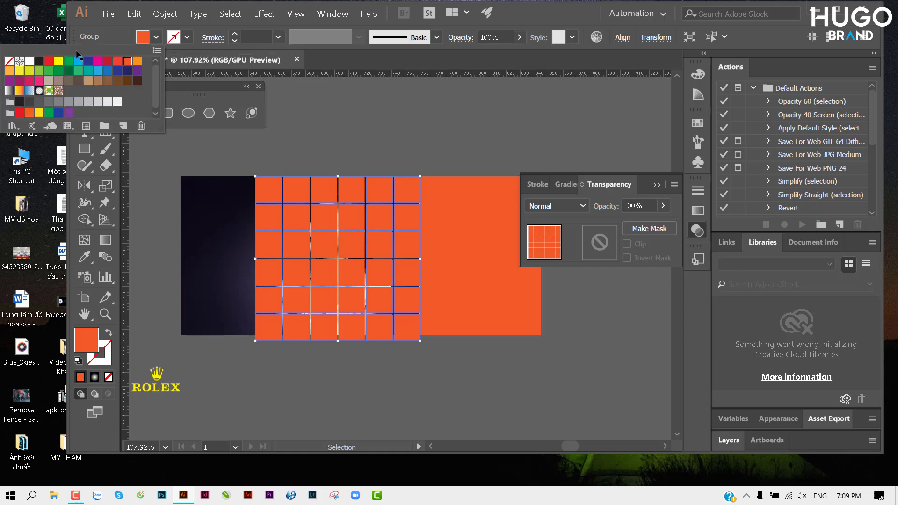
click(31, 62)
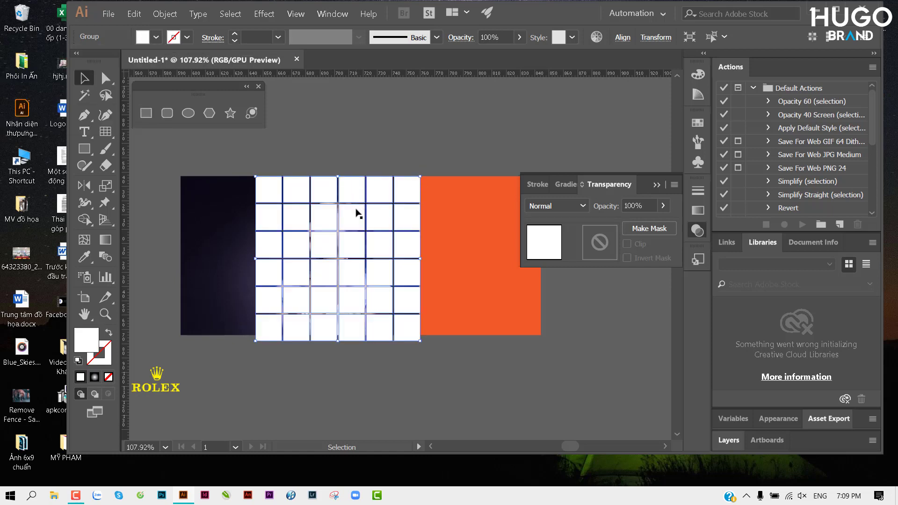
key(Delete)
click(388, 251)
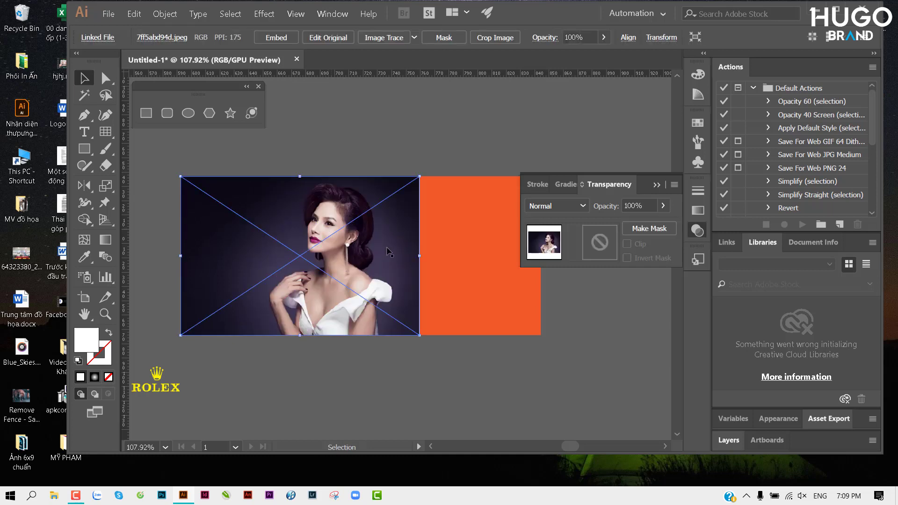
Create an opacity mask on the photo, paste the grid in place and rotate it 45° into diamonds.
double_click(599, 243)
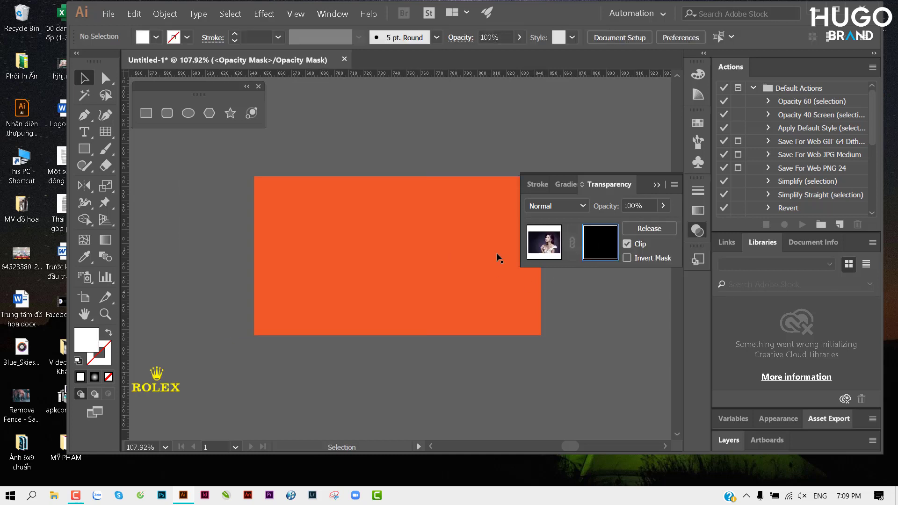
key(ctrl)
key(ctrl+f)
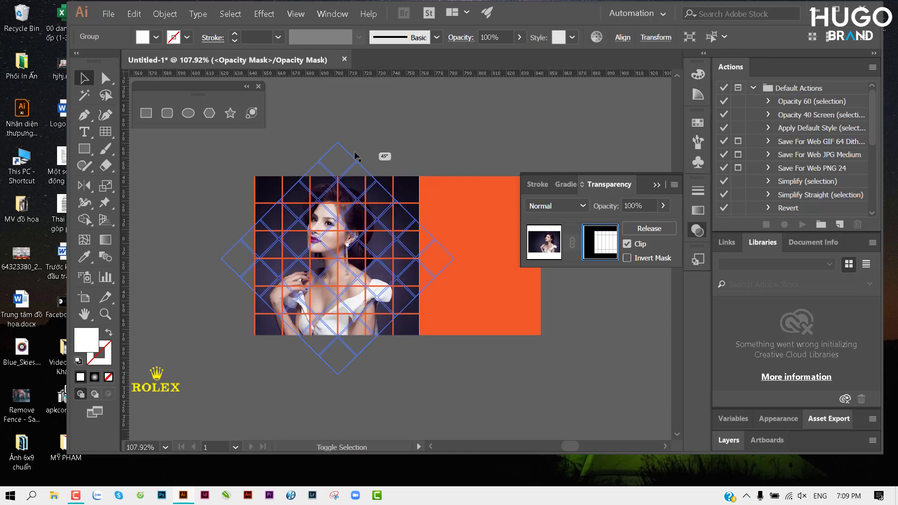
drag(426, 179, 357, 152)
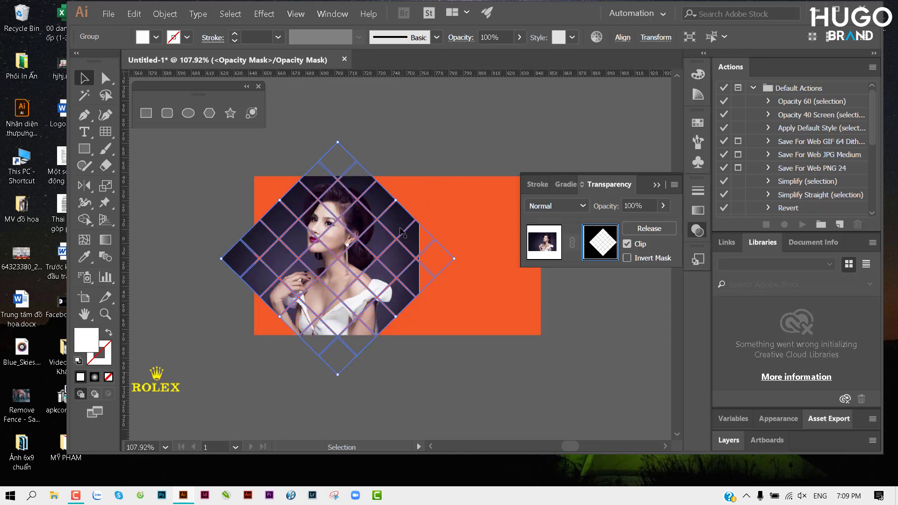
drag(399, 227, 396, 218)
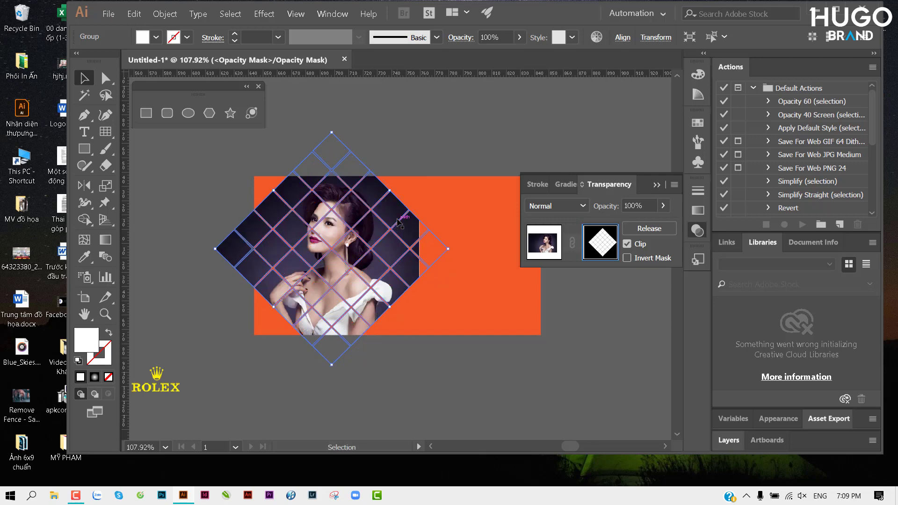
drag(397, 218, 377, 213)
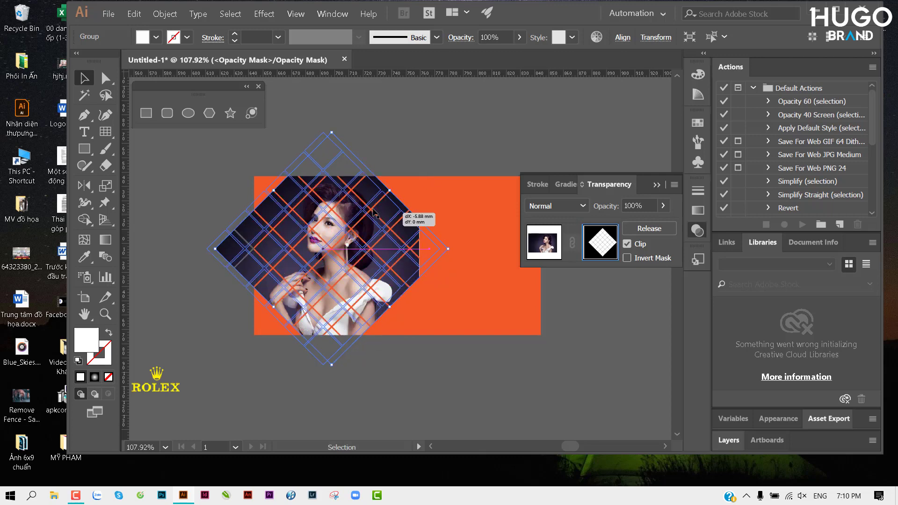
scroll(425, 145, up, 1)
click(426, 180)
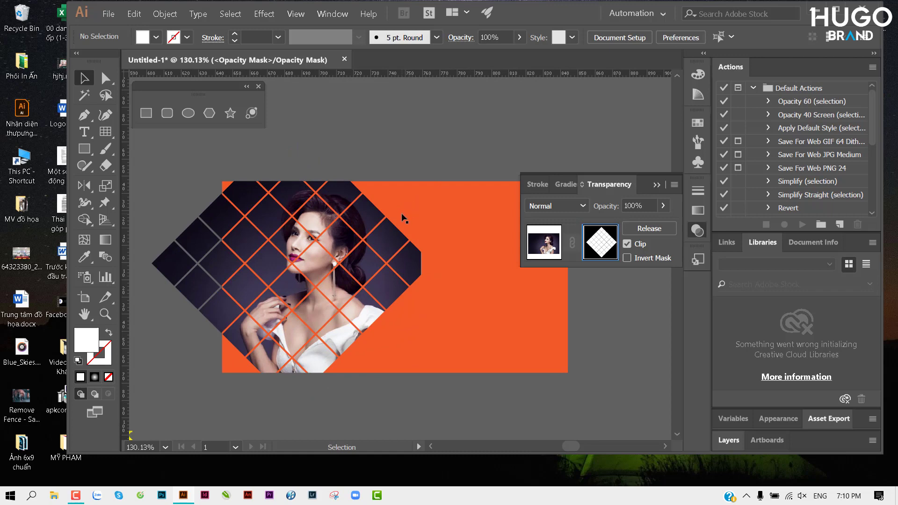
click(284, 229)
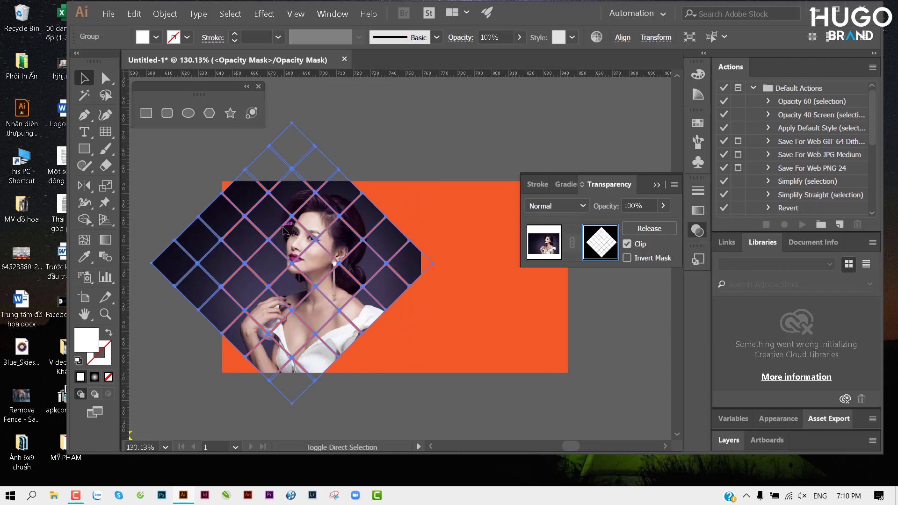
click(371, 146)
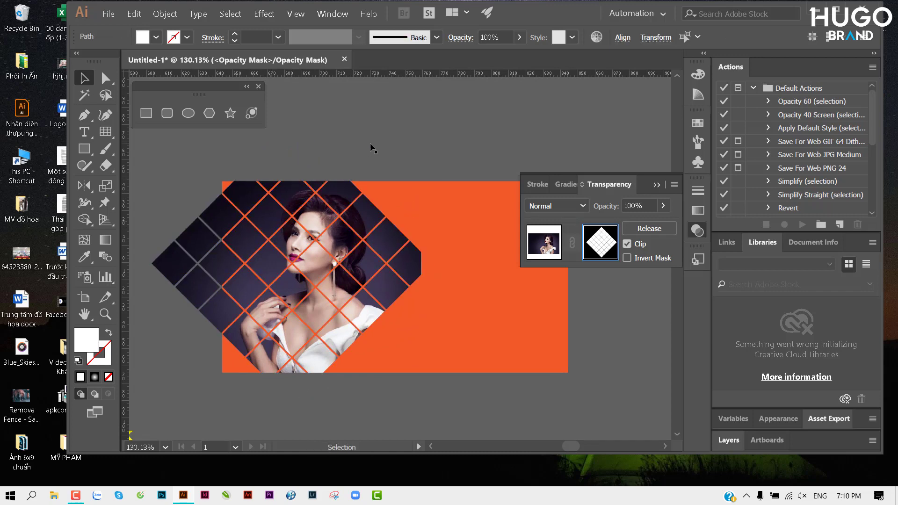
Delete the top-left, left-edge and bottom-left diamond tiles from the mask.
click(238, 216)
key(Delete)
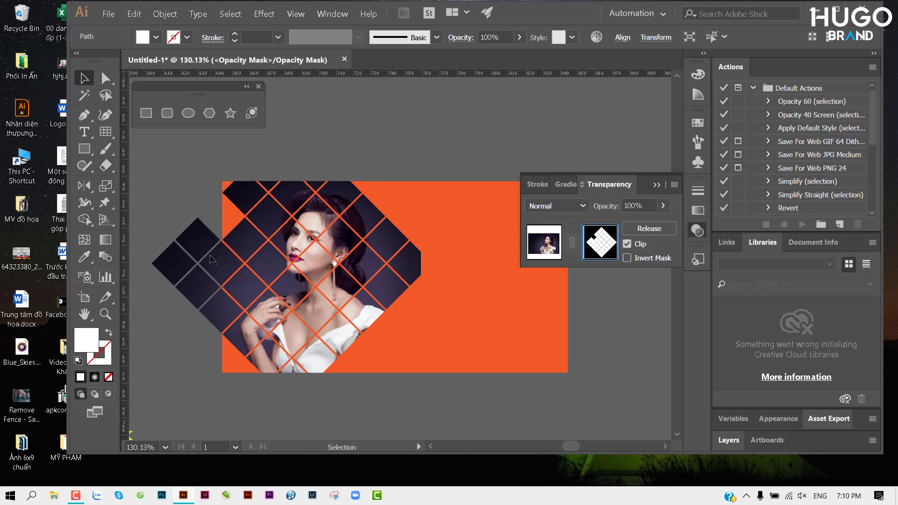
drag(161, 216, 210, 327)
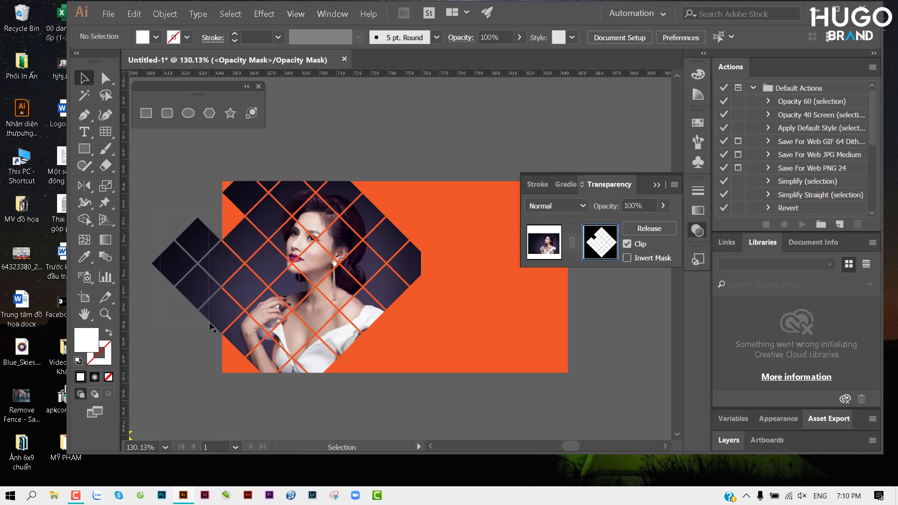
key(Delete)
click(241, 337)
key(Delete)
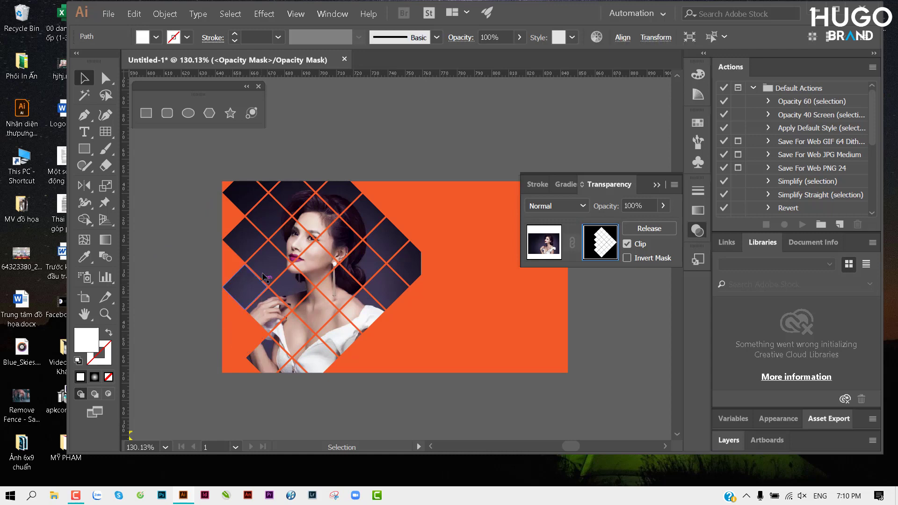
Set a left-edge diamond tile to 50% opacity.
click(246, 285)
click(502, 37)
text(50)
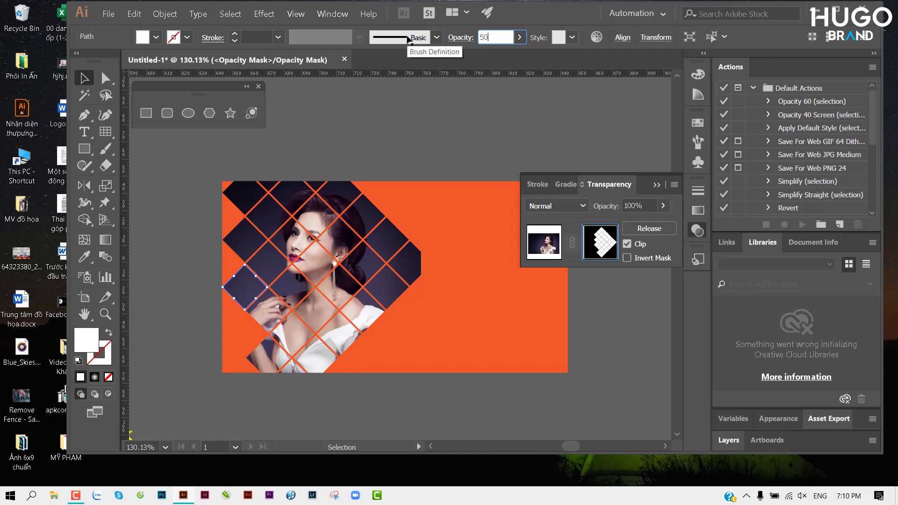
key(Return)
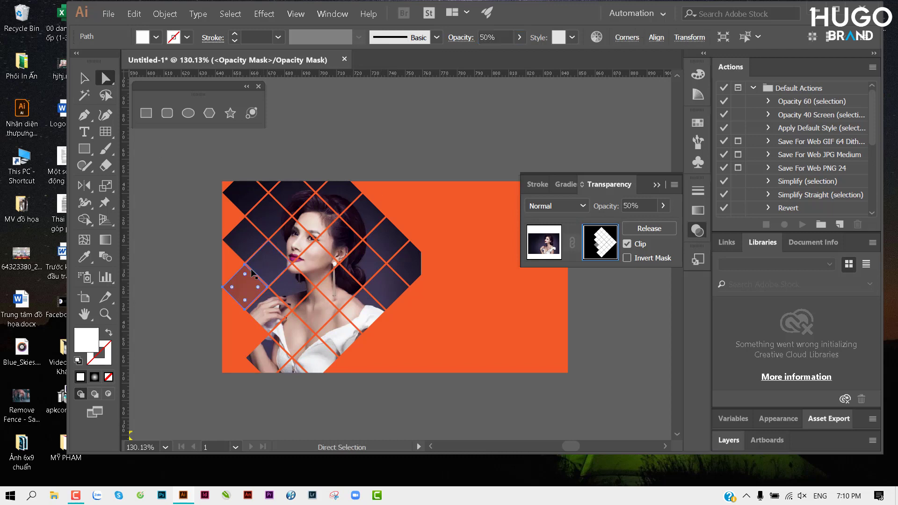
Round the left corners of the semi-transparent tile and the tile above it.
ctrl+click(241, 289)
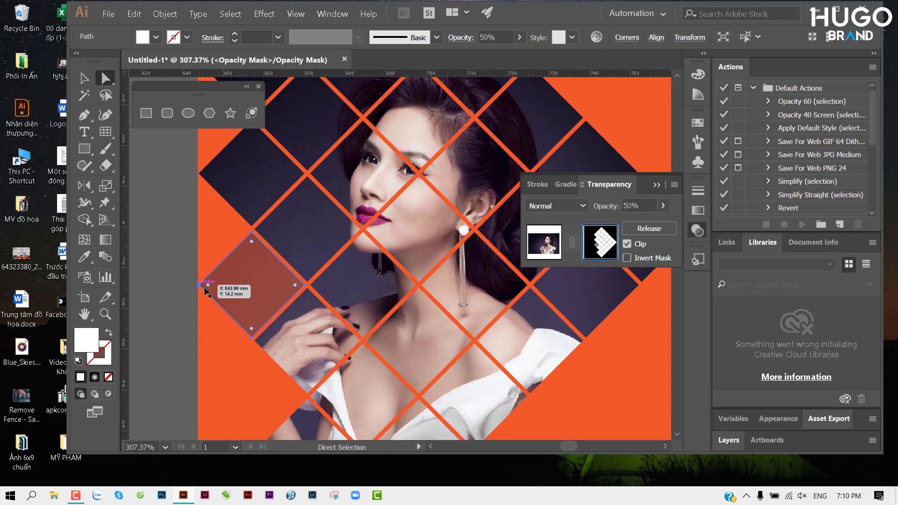
drag(207, 289, 245, 290)
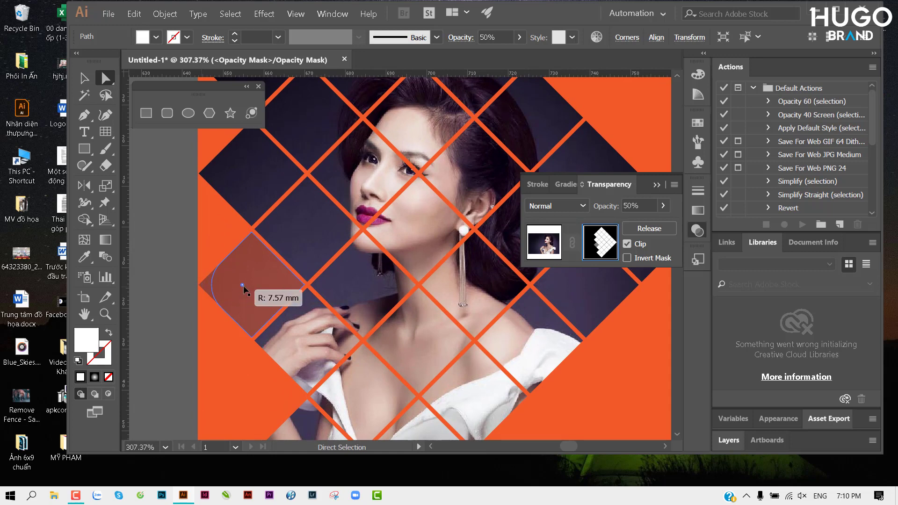
scroll(245, 290, up, 2)
click(199, 242)
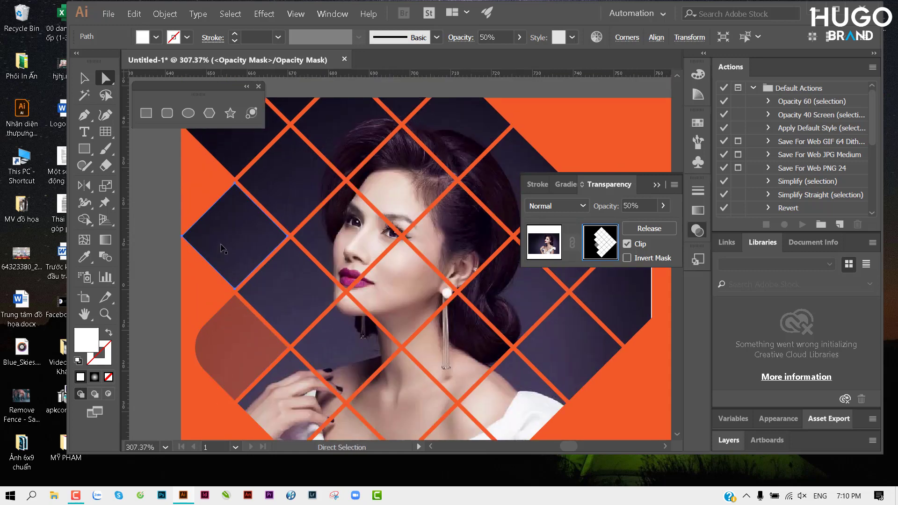
mouse_move(195, 237)
mouse_down()
mouse_move(272, 264)
mouse_move(229, 266)
mouse_up()
scroll(229, 266, down, 2)
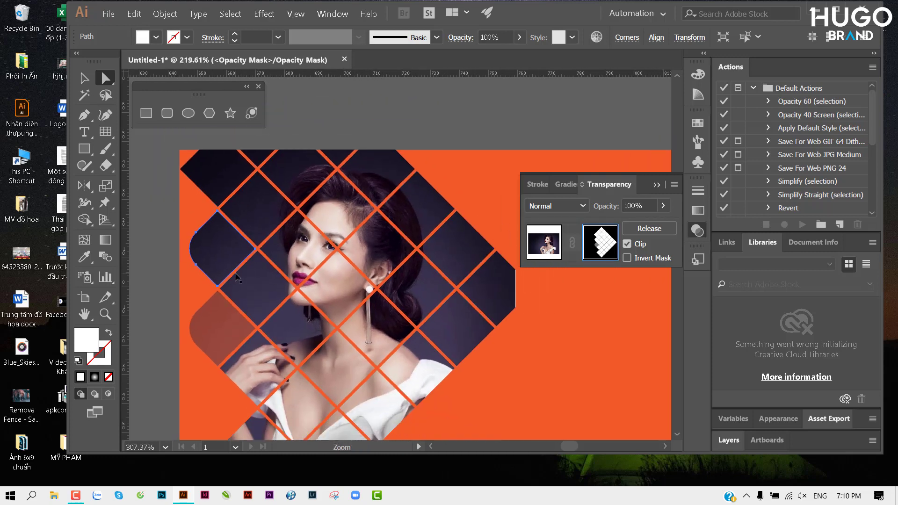
key(v)
click(482, 318)
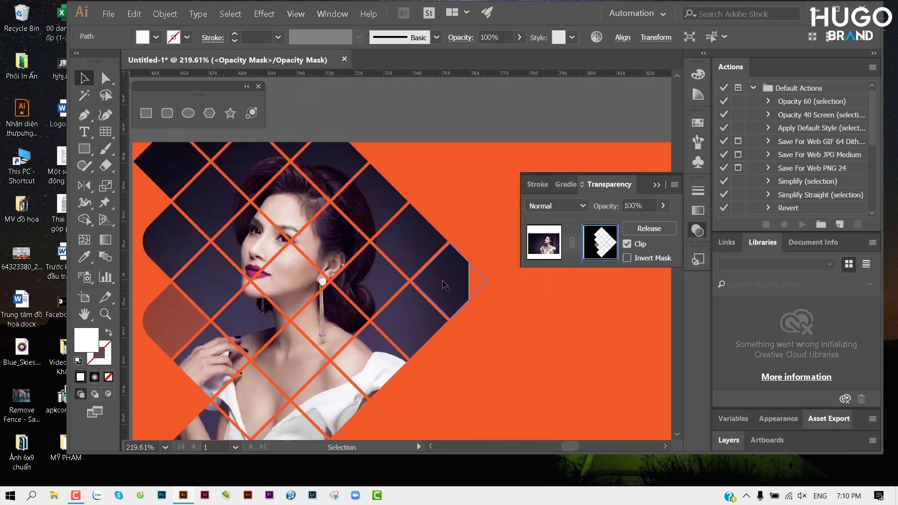
Set the right-edge diamond tile to 50% opacity.
click(419, 253)
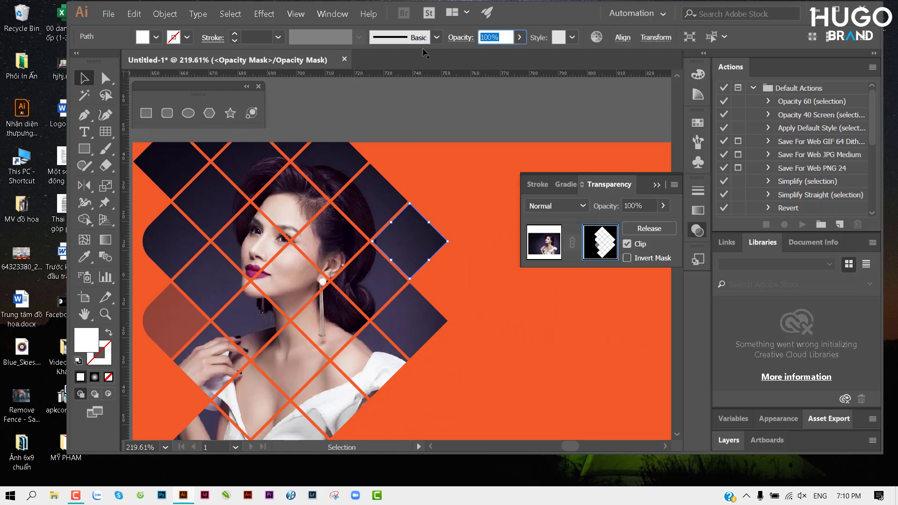
text(50)
key(Return)
click(418, 138)
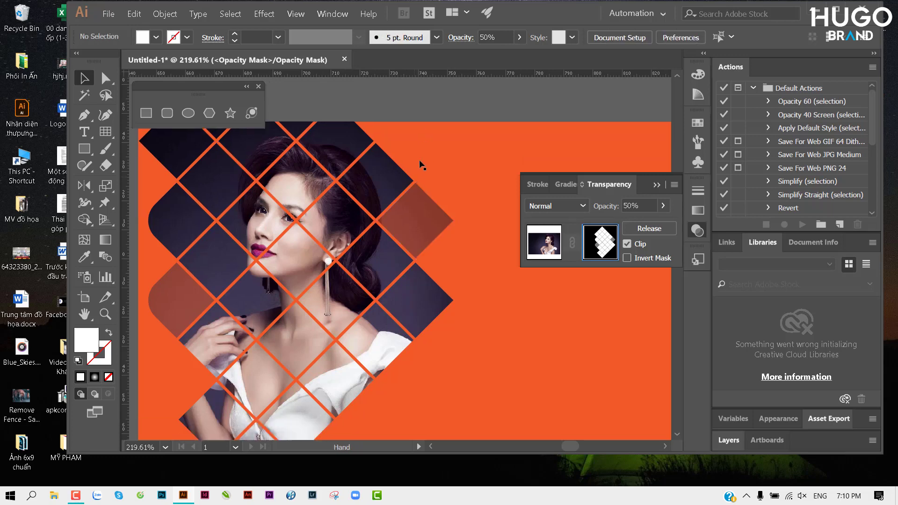
Enlarge the diamond tile over the hair so more of the photo shows through.
scroll(423, 165, down, 3)
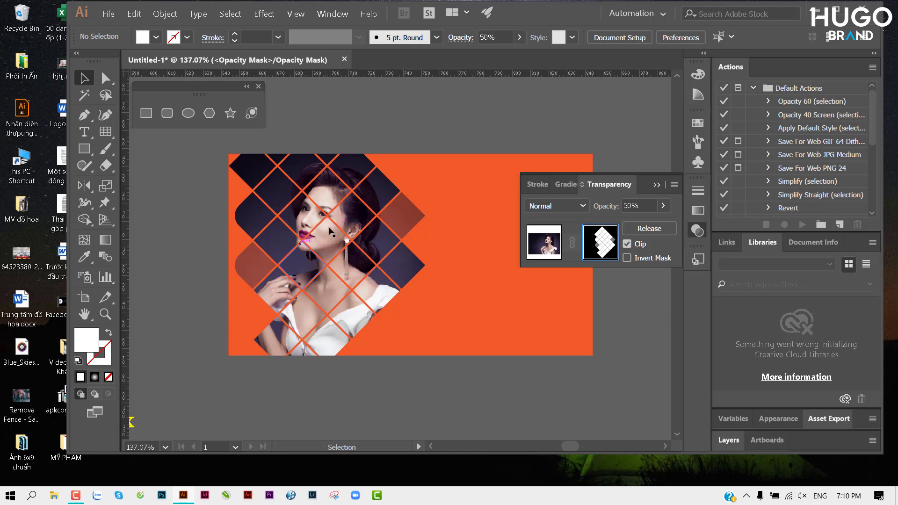
scroll(330, 226, up, 2)
scroll(379, 221, right, 1)
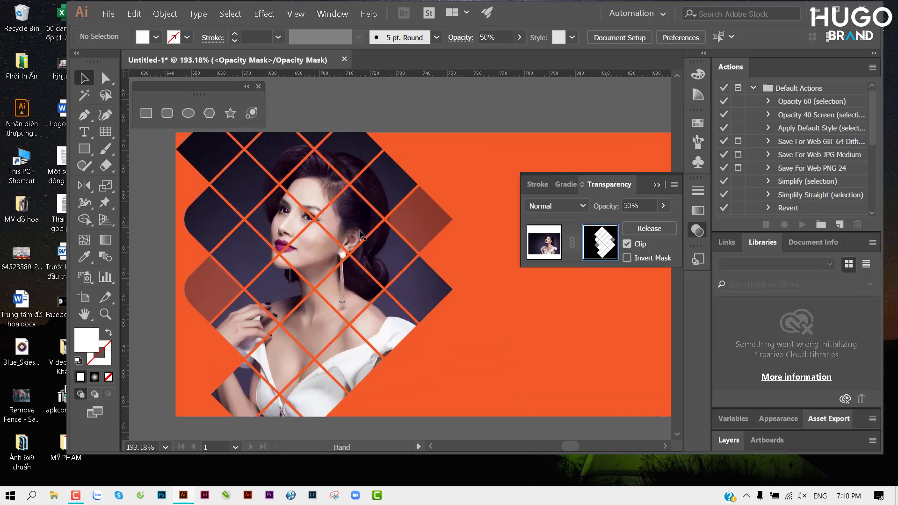
scroll(355, 229, up, 1)
scroll(316, 241, up, 2)
scroll(316, 242, up, 1)
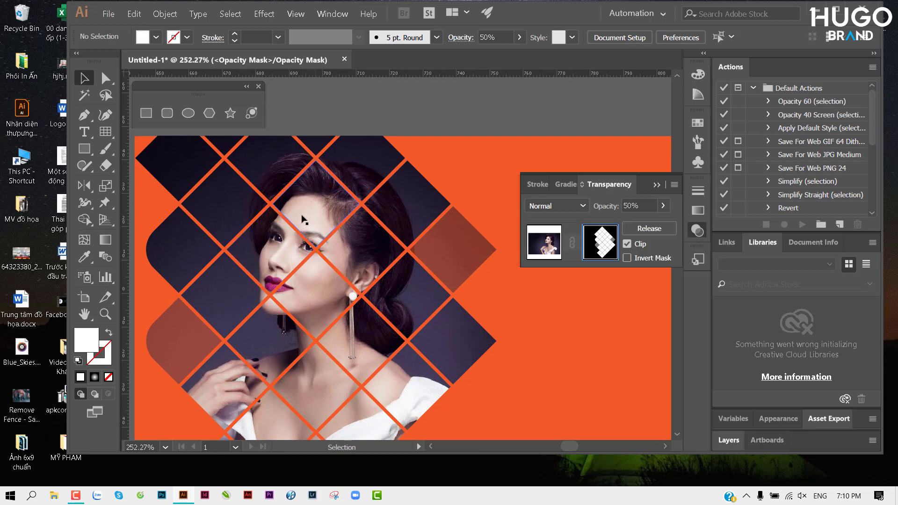
click(275, 240)
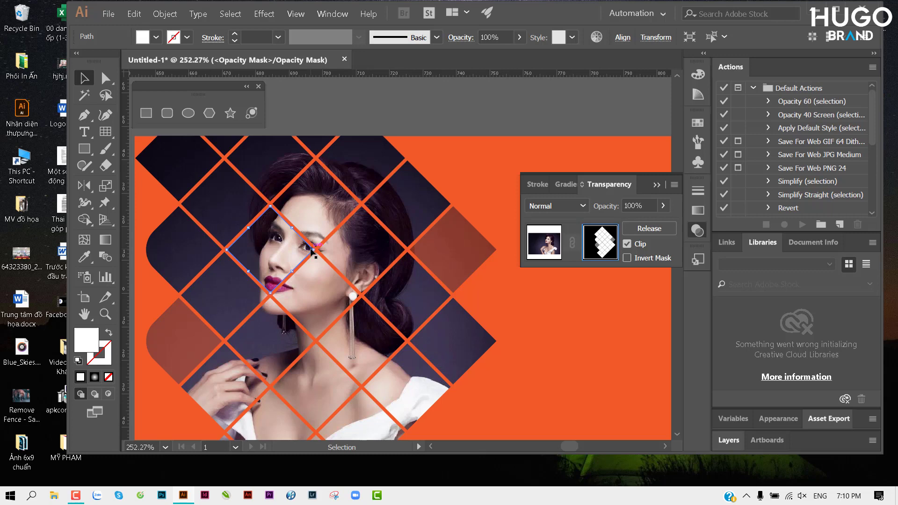
drag(312, 249, 407, 257)
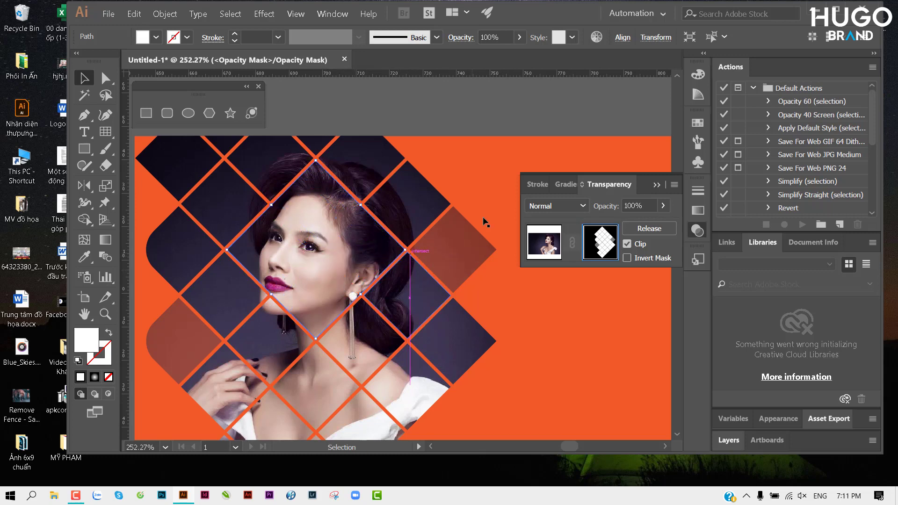
click(446, 129)
scroll(421, 233, down, 3)
scroll(420, 234, down, 1)
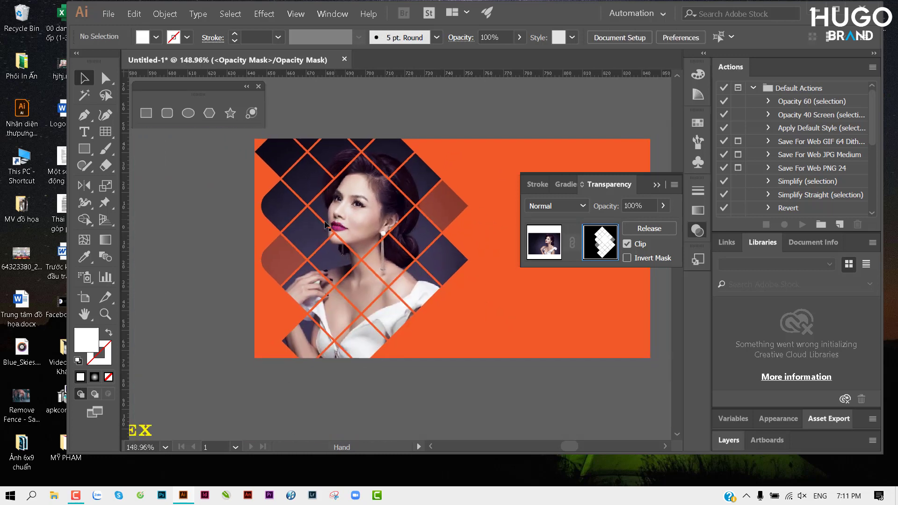
Exit mask editing and select the diamond-masked photo group at actual size.
click(542, 242)
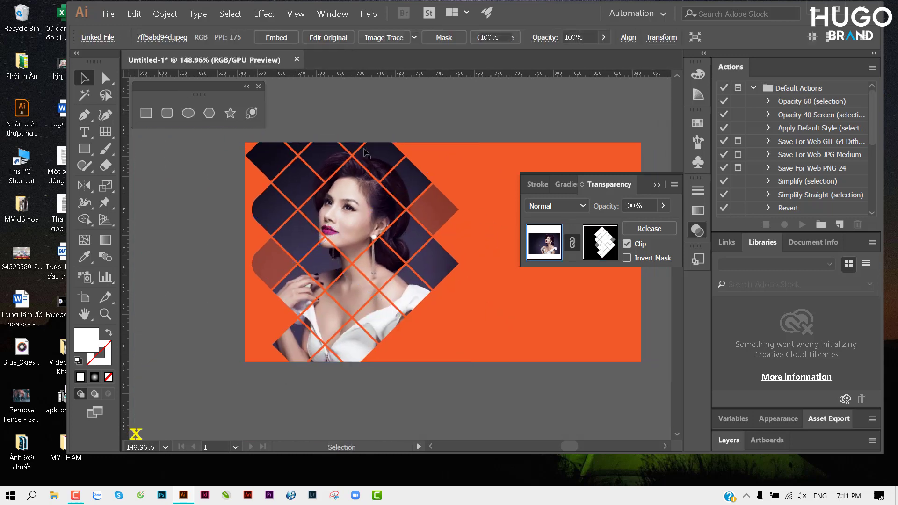
drag(410, 199, 330, 243)
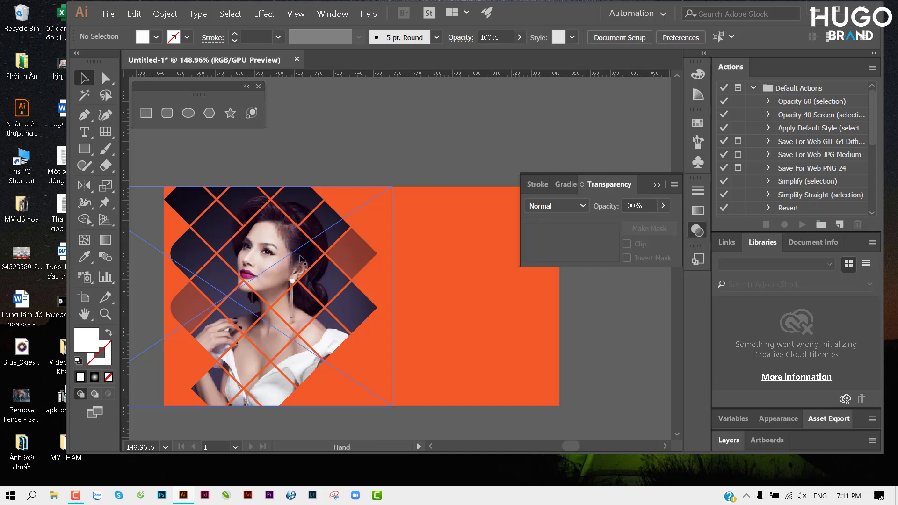
scroll(262, 206, down, 2)
scroll(248, 199, left, 1)
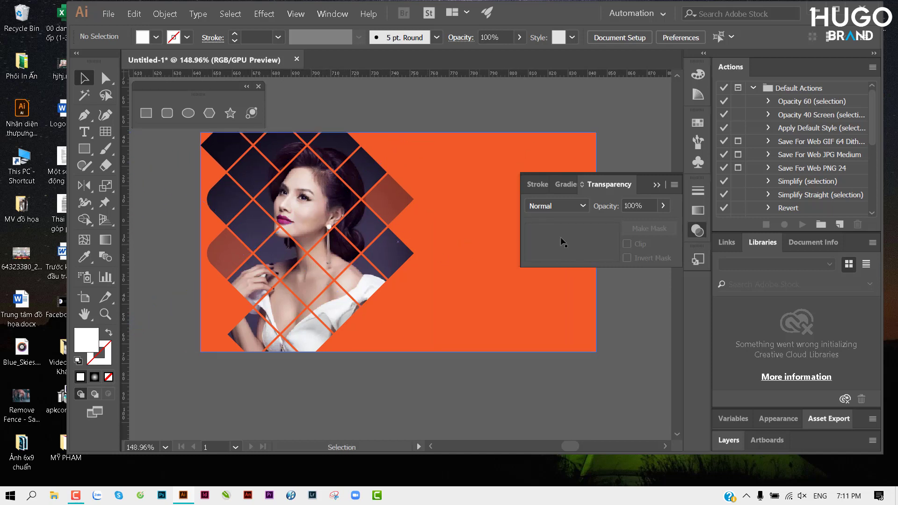
click(307, 200)
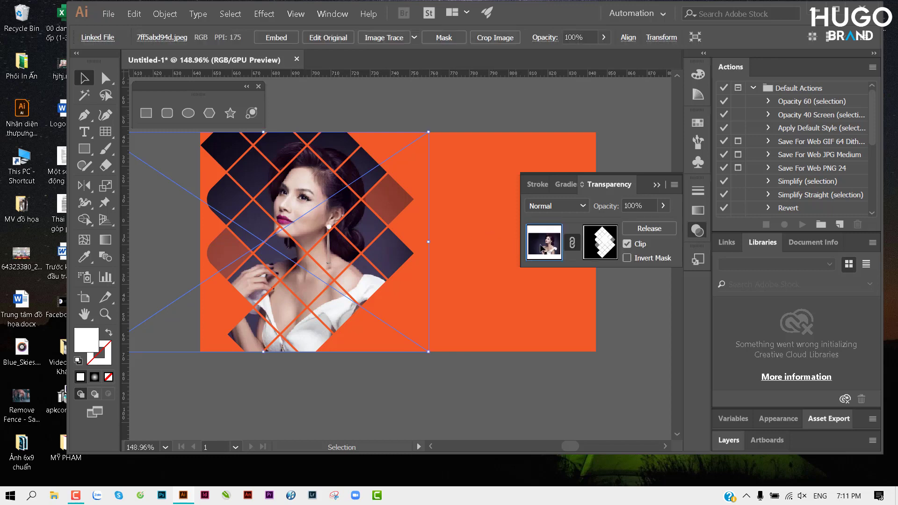
scroll(343, 237, left, 3)
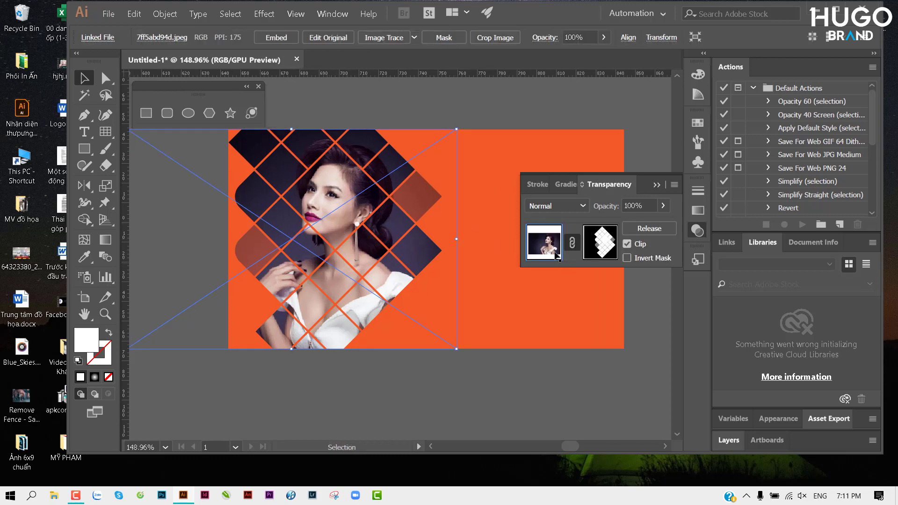
key(ctrl+1)
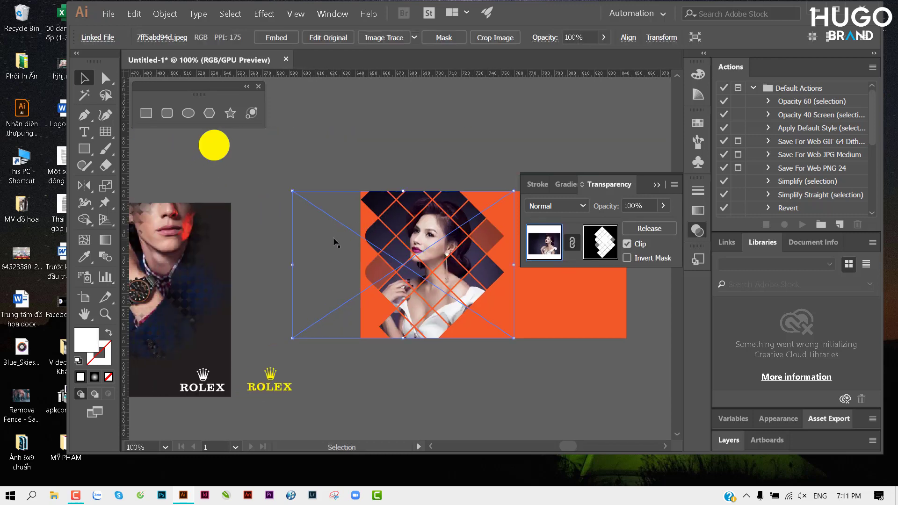
Mirror the masked photo horizontally and shift it sideways, keeping it level, on the orange banner.
key(o)
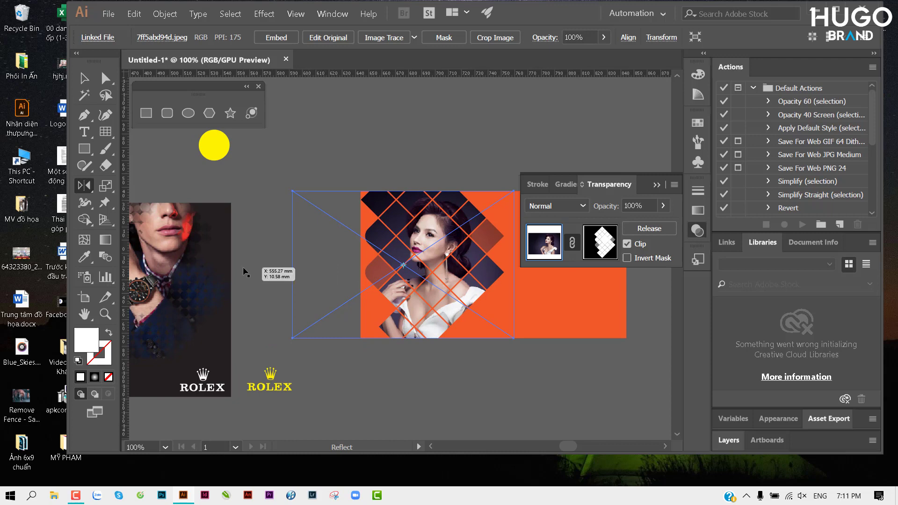
drag(514, 270, 441, 296)
key(v)
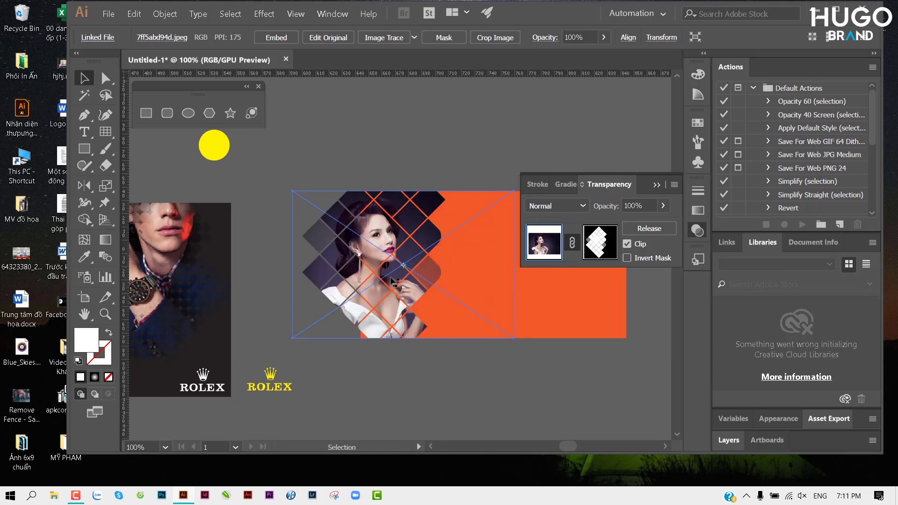
drag(382, 280, 450, 281)
click(352, 172)
scroll(351, 172, right, 5)
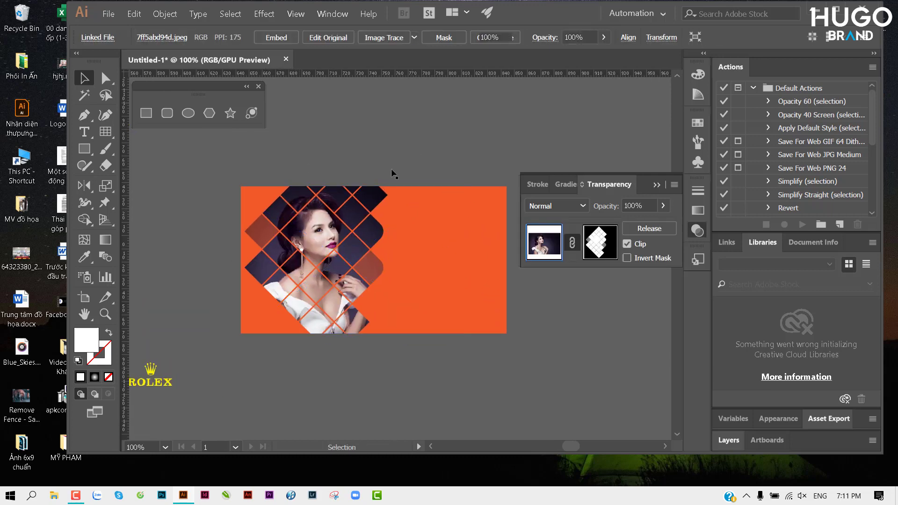
click(426, 119)
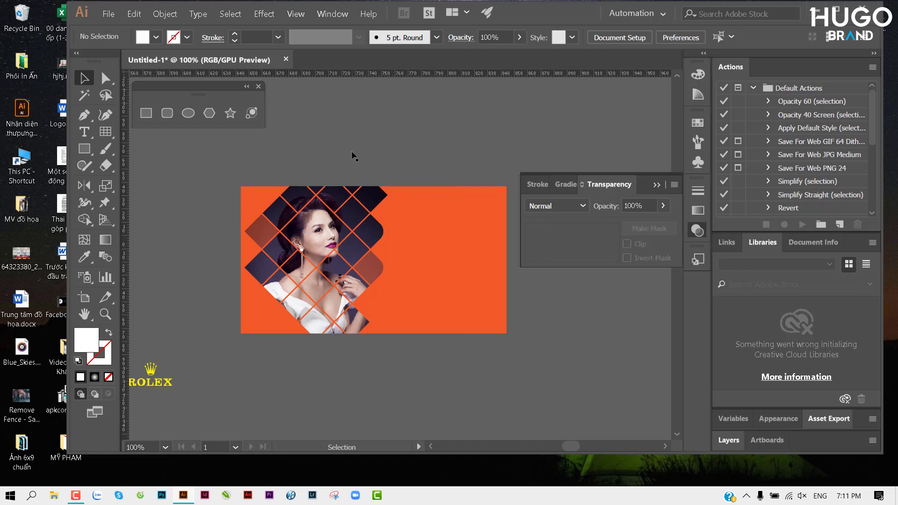
mouse_move(351, 156)
mouse_down()
mouse_move(344, 169)
mouse_move(341, 156)
mouse_up()
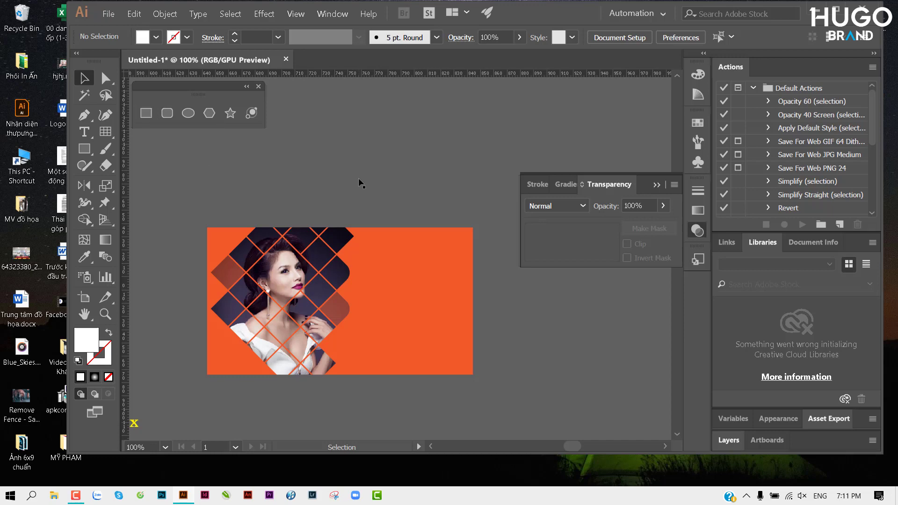
Open bố cục thiết kế banner fb 900x603.ai from 1 Tư liệu học tập > 2. illustrator.
key(a)
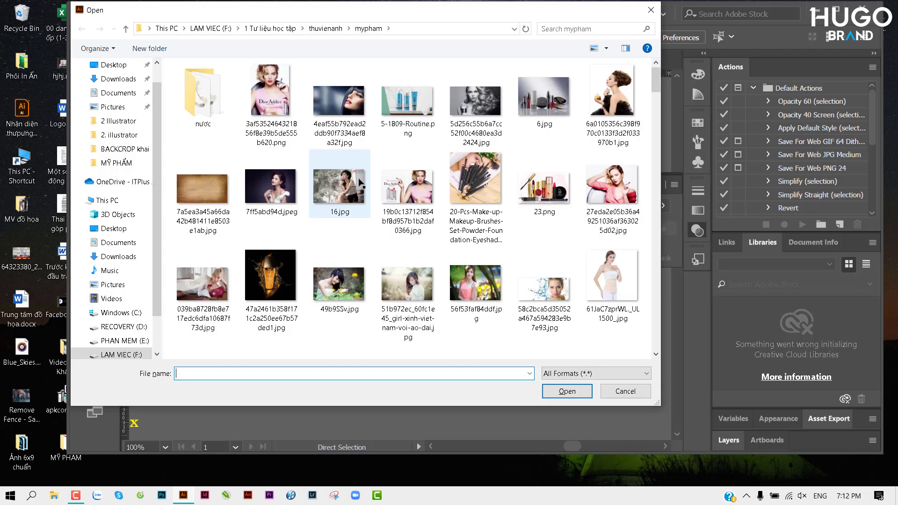
click(275, 30)
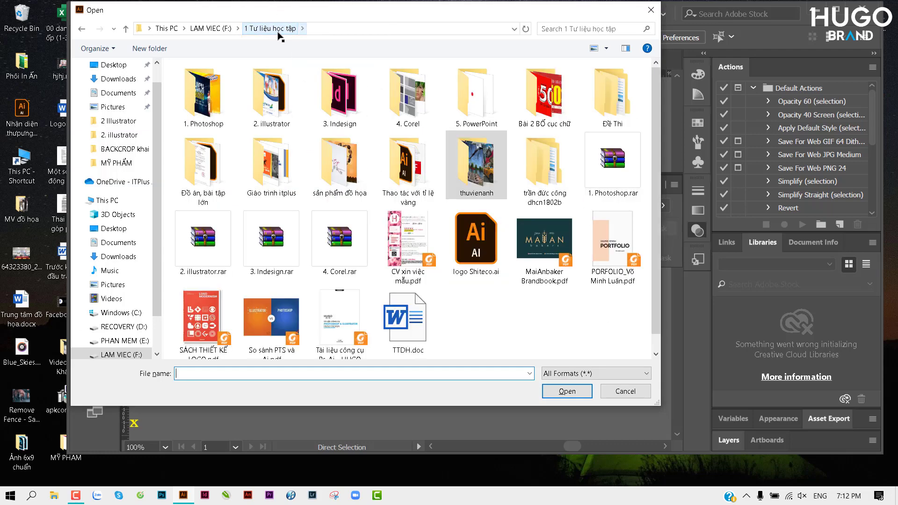
double_click(272, 102)
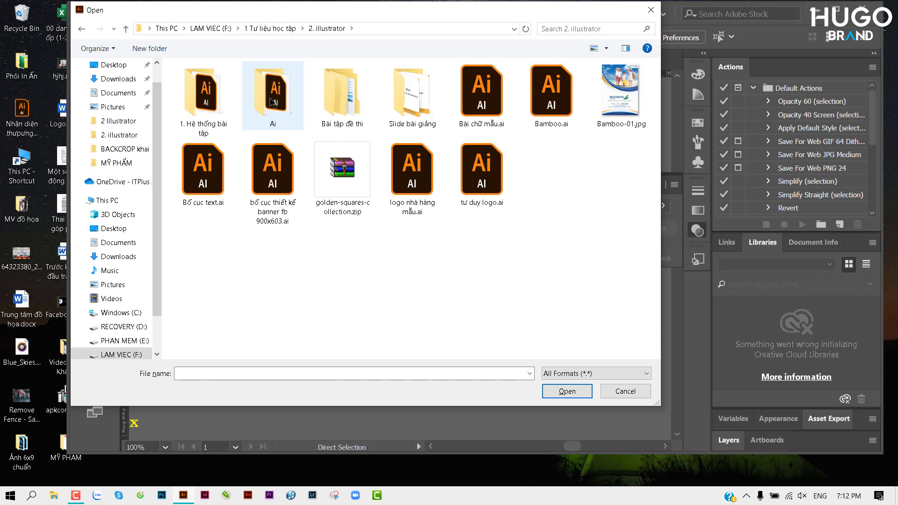
click(269, 185)
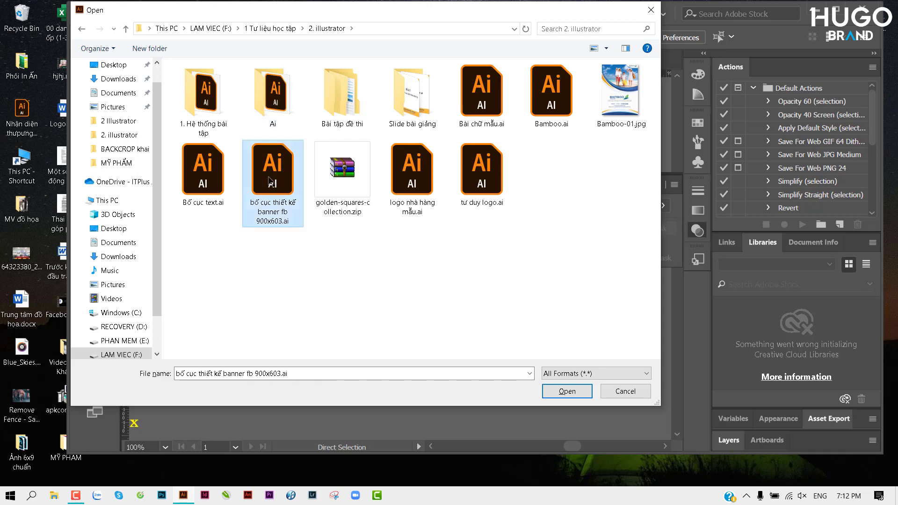
key(Return)
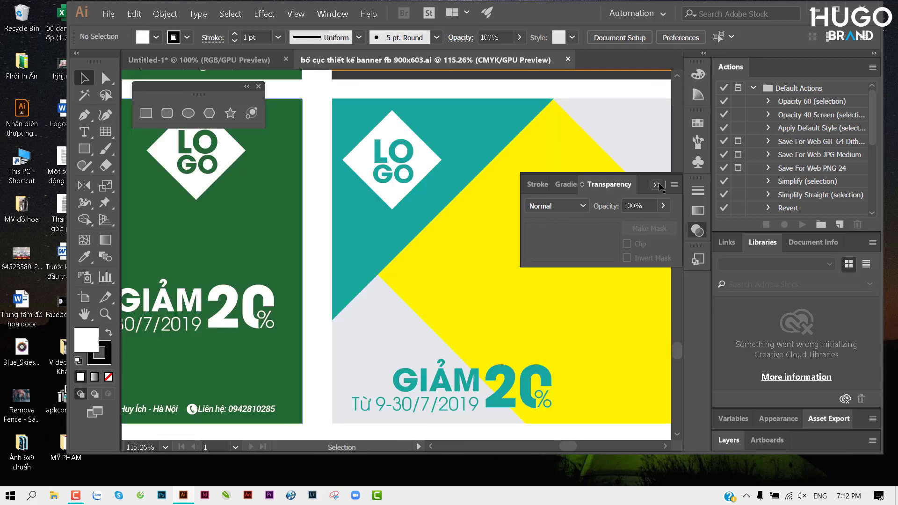
Close the Transparency panel and zoom in and out on the banner-layout artboards.
click(657, 185)
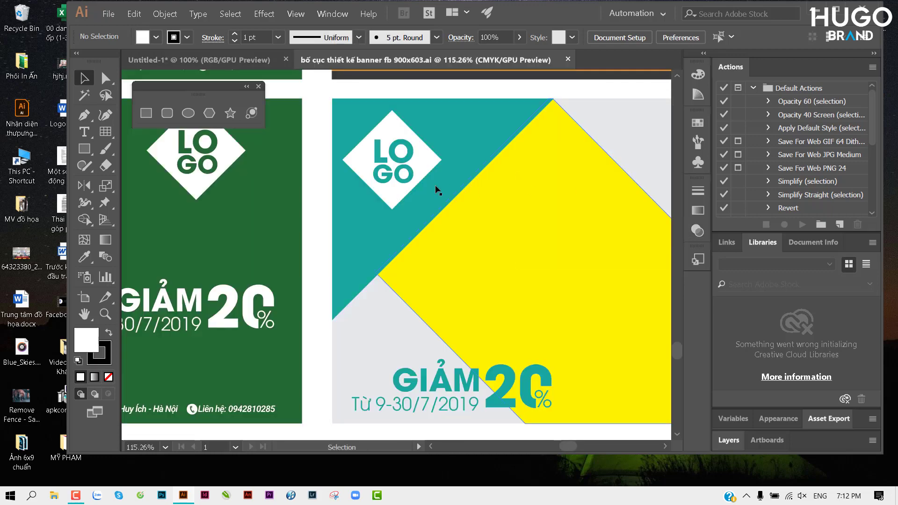
scroll(366, 223, down, 3)
scroll(366, 224, down, 3)
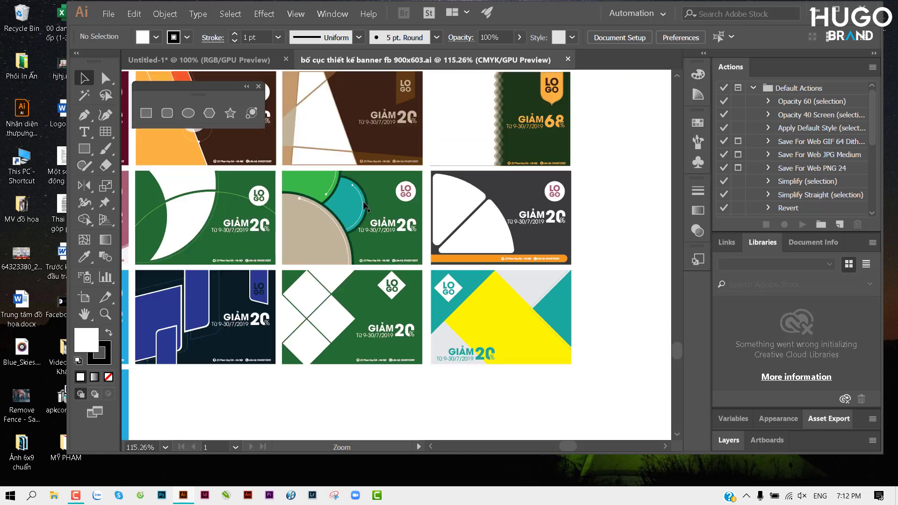
scroll(367, 224, down, 3)
scroll(442, 297, up, 2)
scroll(441, 297, up, 3)
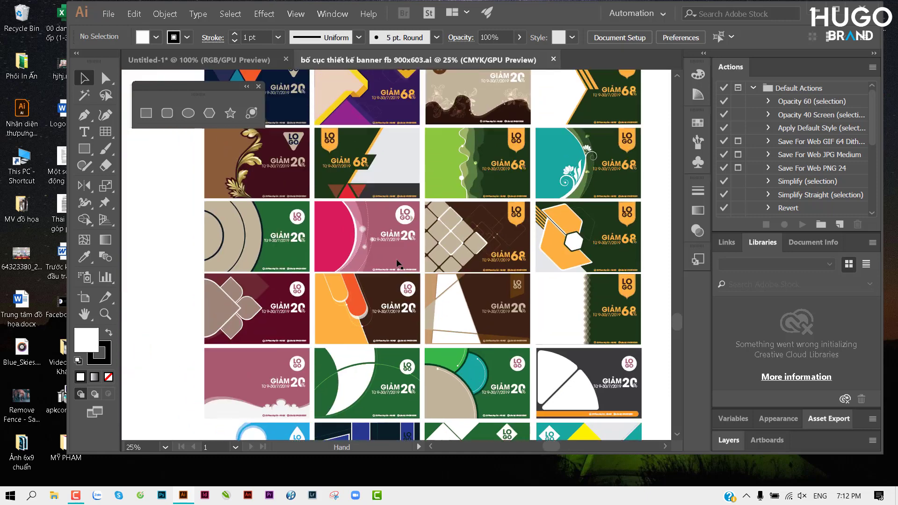
scroll(370, 275, up, 2)
scroll(367, 277, up, 1)
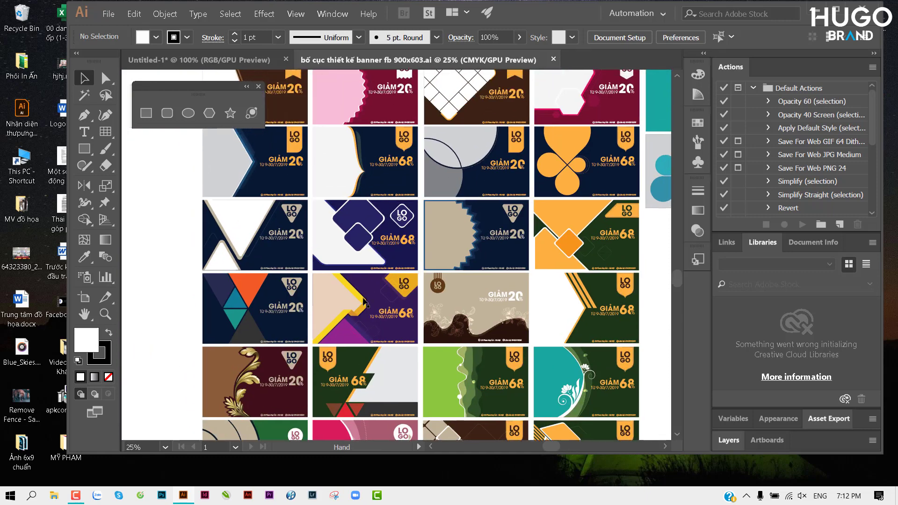
scroll(353, 290, up, 2)
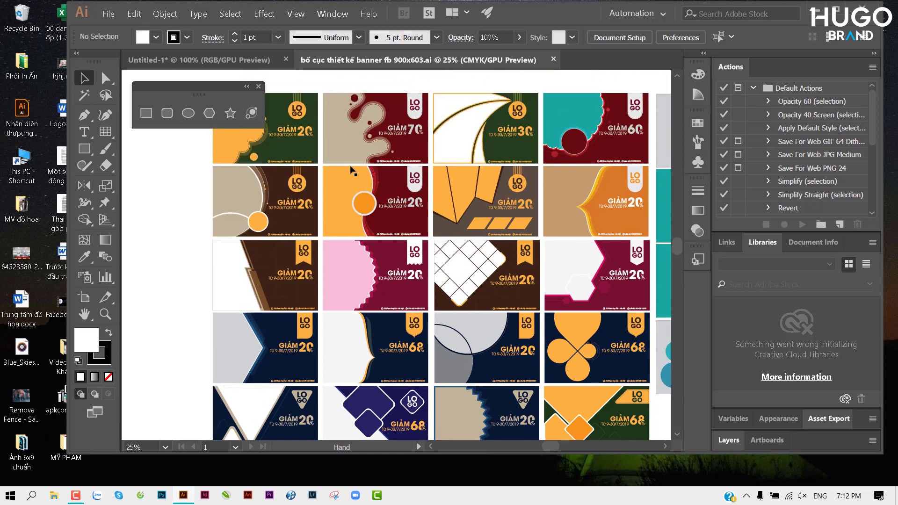
scroll(352, 281, up, 2)
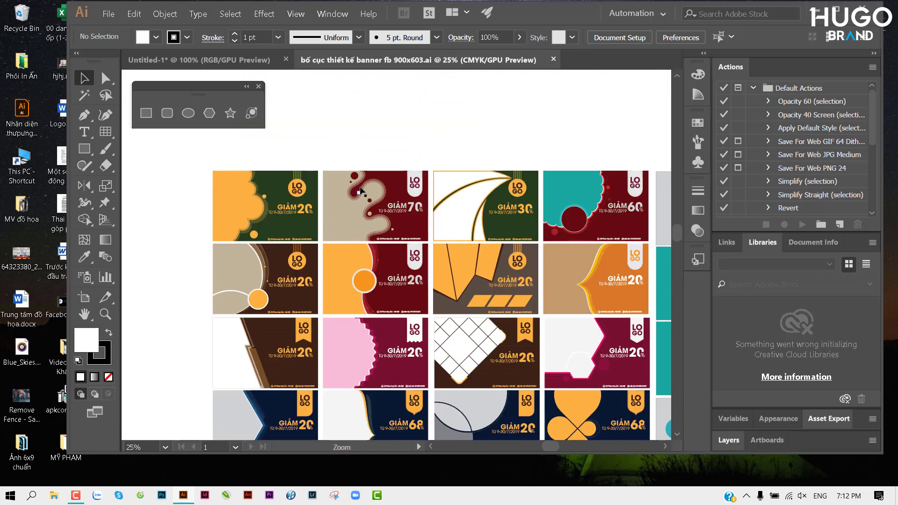
alt+scroll(348, 217, up, 5)
Pan right and down across the grid of sale-banner designs to browse them.
scroll(348, 216, right, 4)
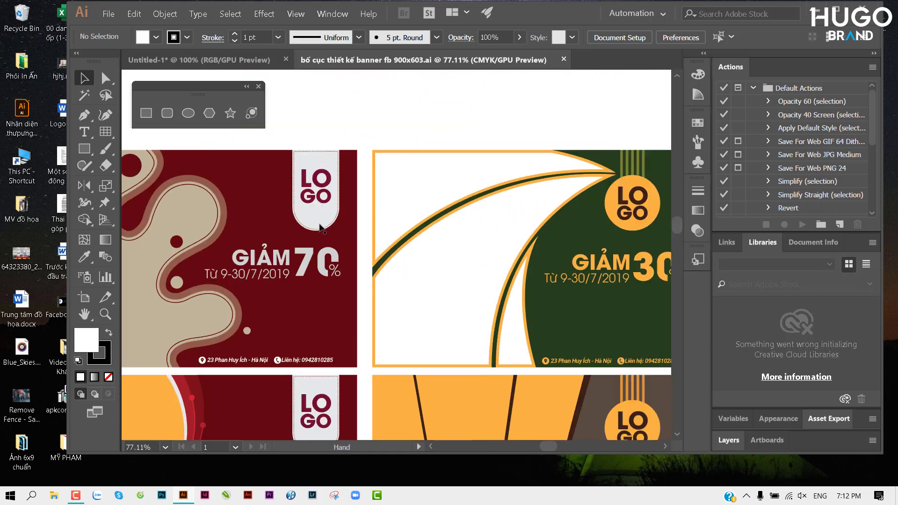
scroll(421, 257, right, 1)
scroll(431, 287, down, 1)
scroll(449, 238, down, 2)
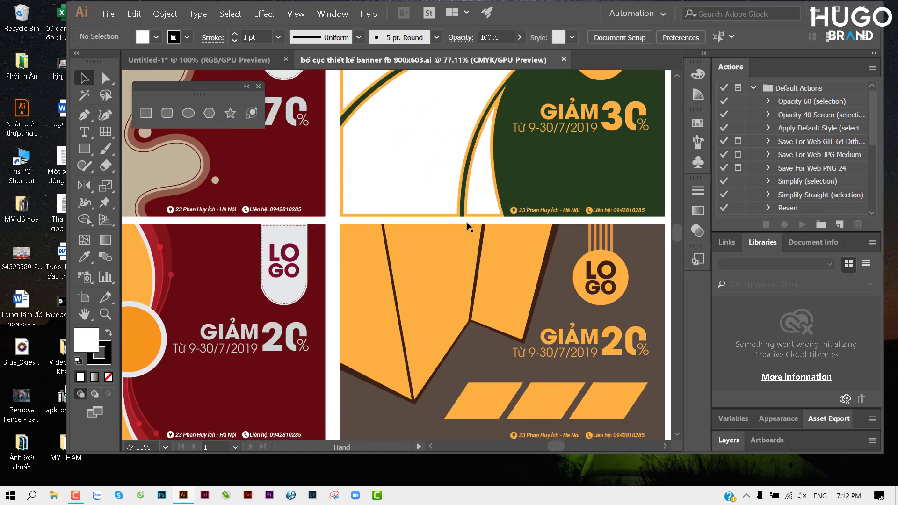
alt+scroll(420, 234, down, 2)
alt+scroll(397, 236, down, 1)
scroll(381, 238, down, 1)
scroll(381, 237, down, 2)
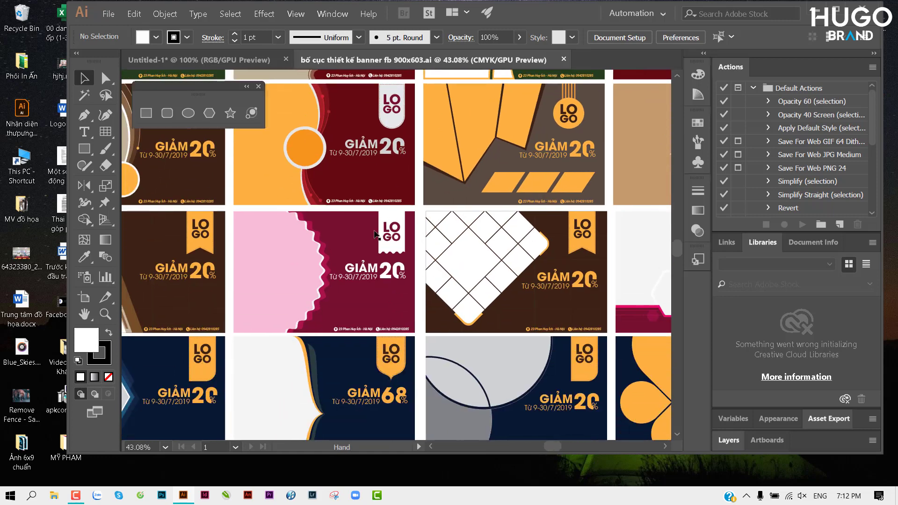
scroll(374, 224, down, 2)
alt+scroll(374, 206, up, 5)
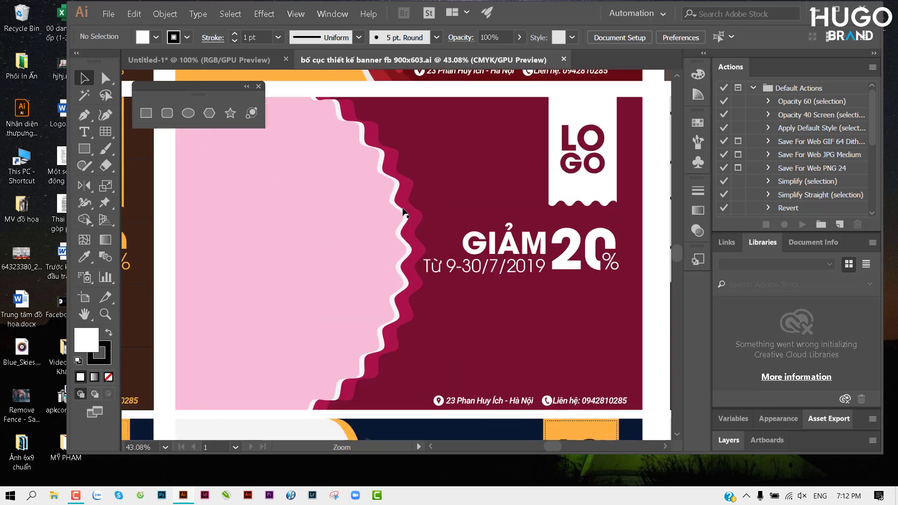
scroll(412, 220, up, 1)
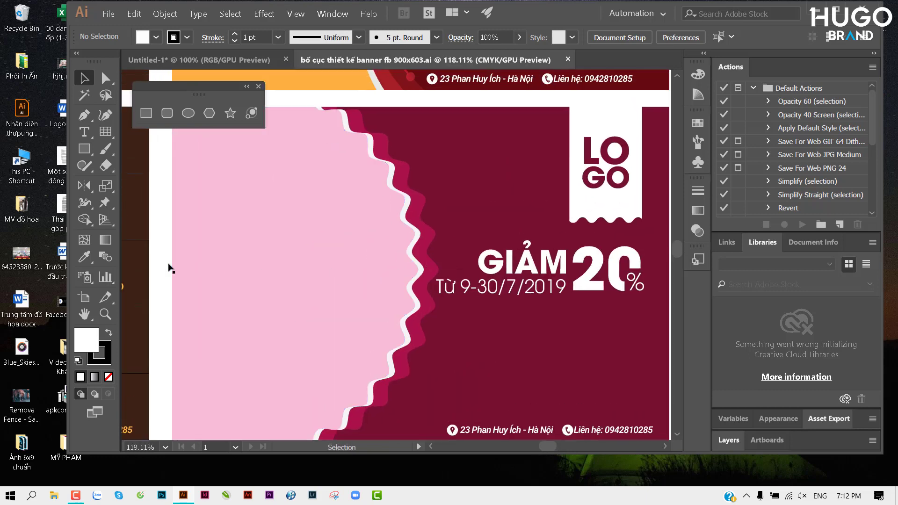
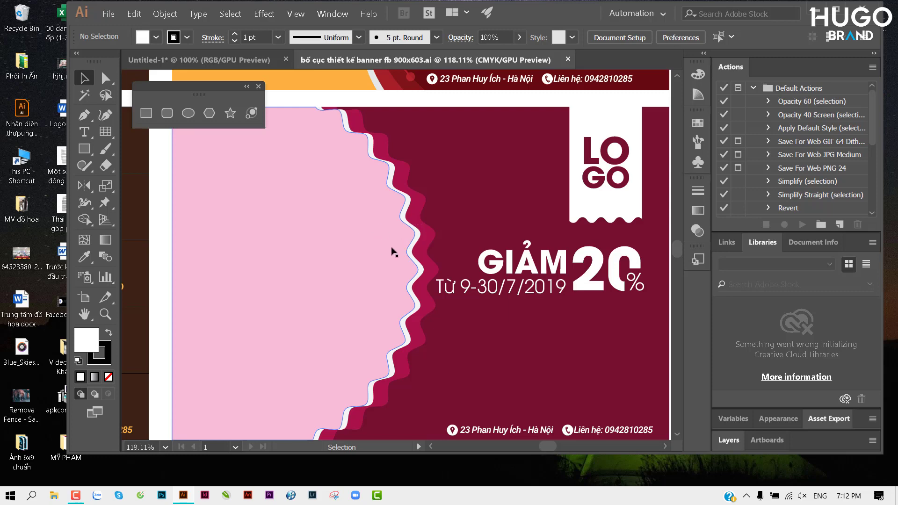
Zoom out over the banner layouts, then return to the Untitled-1 orange banner document.
alt+scroll(386, 244, down, 1)
alt+scroll(361, 260, down, 1)
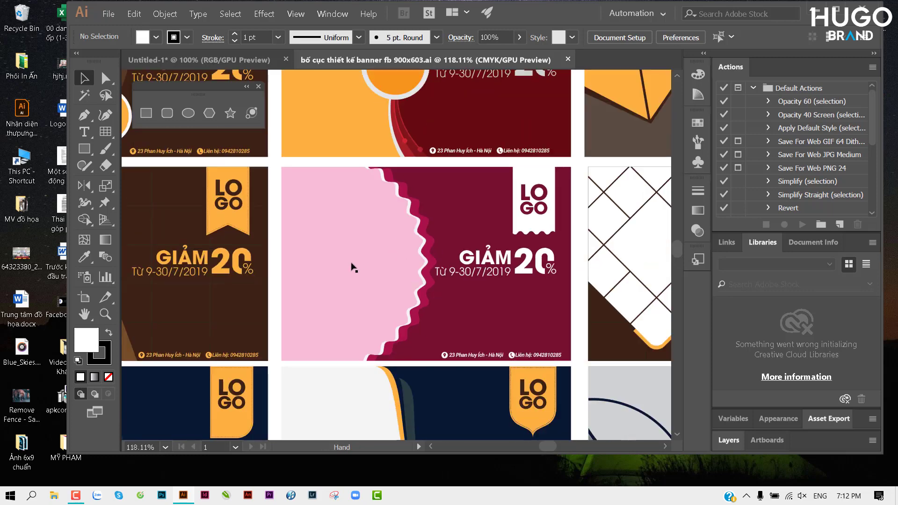
alt+scroll(352, 266, down, 1)
alt+scroll(352, 269, down, 1)
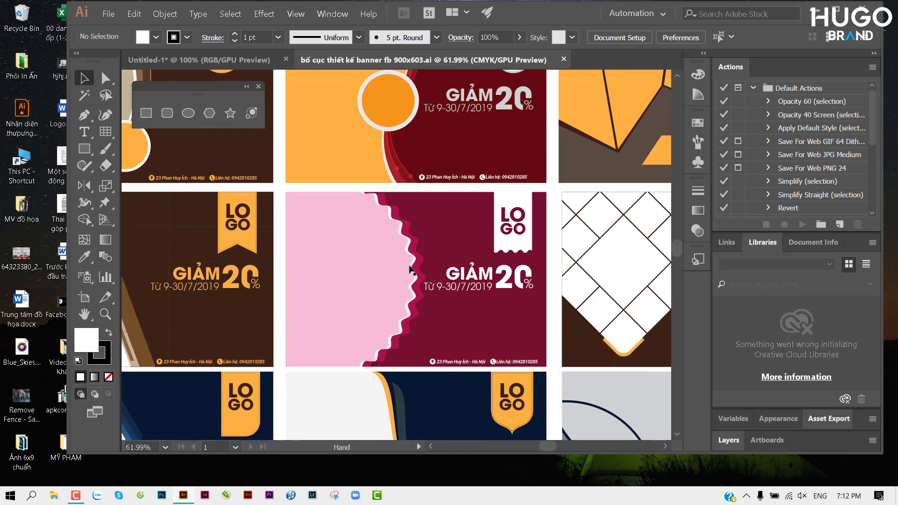
alt+scroll(381, 204, down, 1)
alt+scroll(381, 204, down, 2)
scroll(382, 246, up, 2)
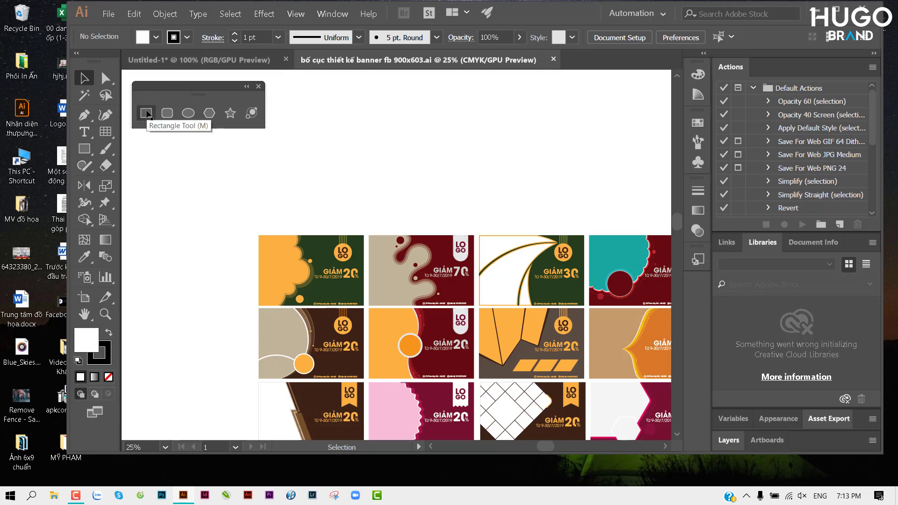
click(223, 62)
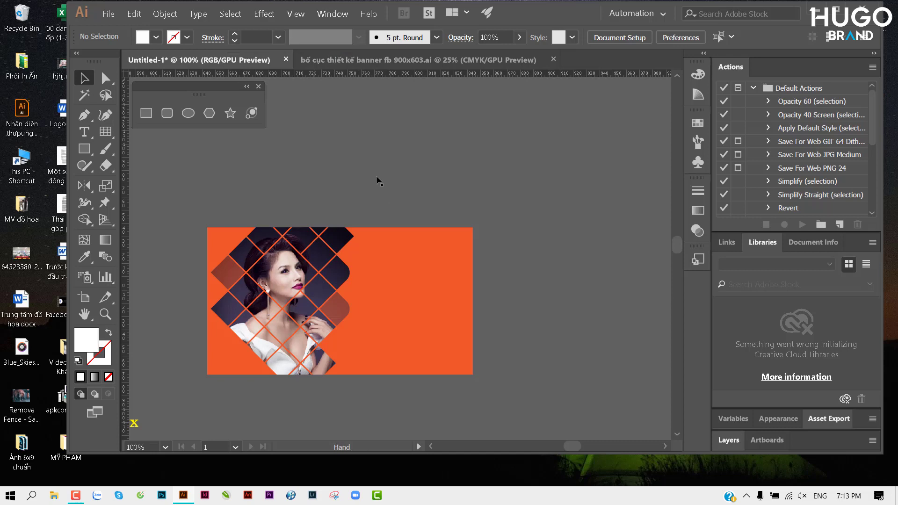
Duplicate the orange background rectangle beside the original banner and select the copy.
mouse_move(418, 285)
mouse_down()
mouse_move(340, 242)
mouse_move(561, 245)
mouse_up()
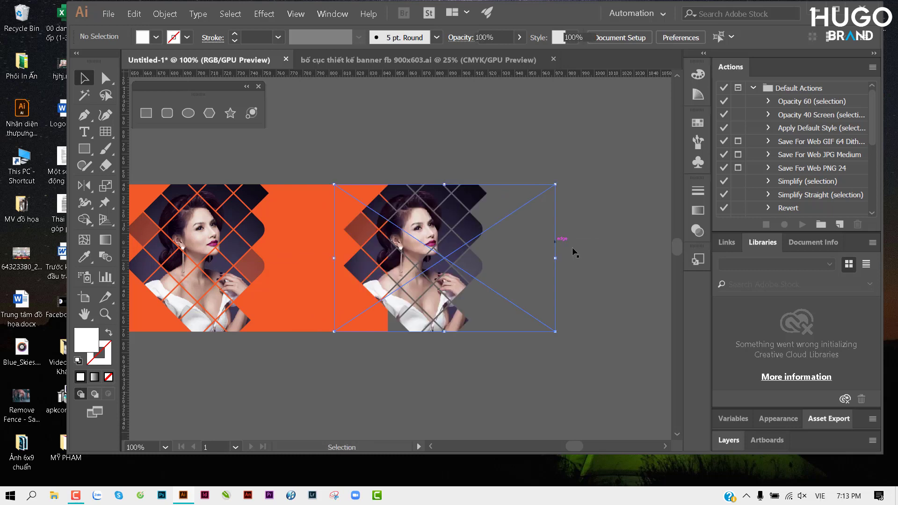
key(ctrl+z)
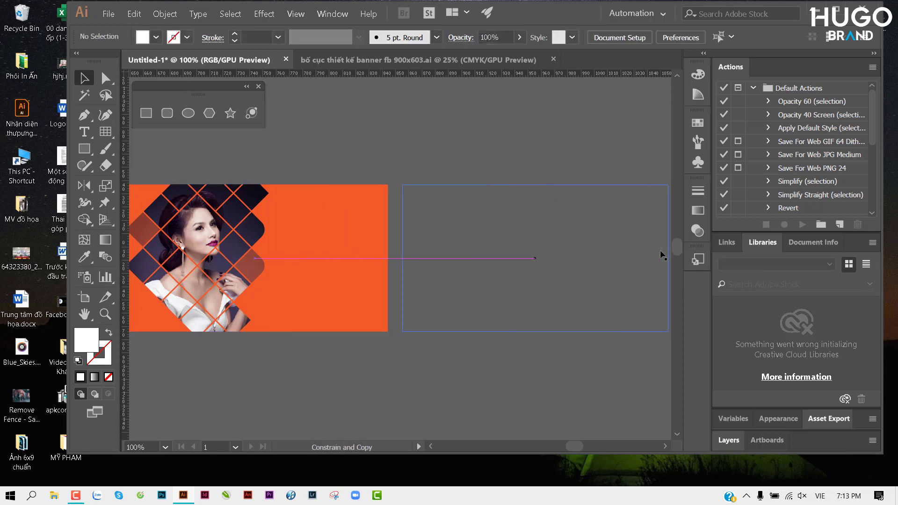
drag(382, 255, 652, 256)
drag(563, 303, 468, 248)
click(386, 305)
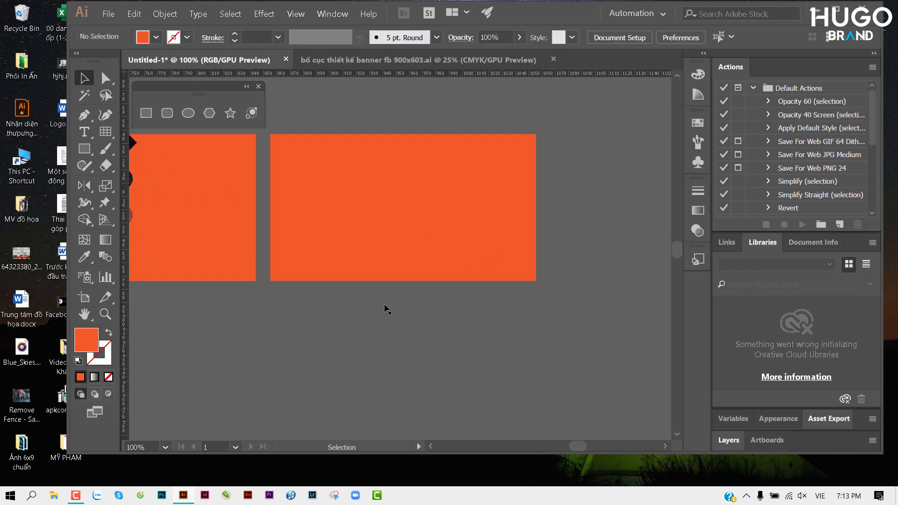
scroll(419, 254, up, 1)
scroll(430, 252, up, 2)
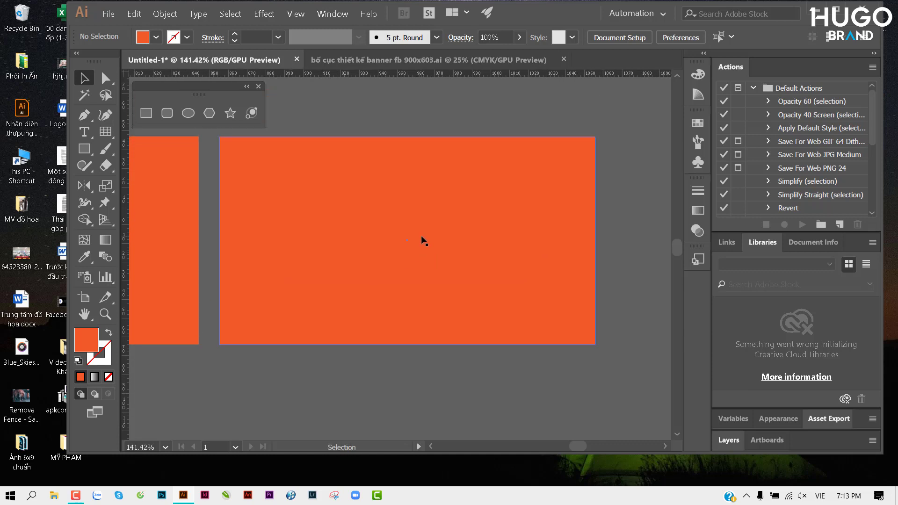
click(382, 228)
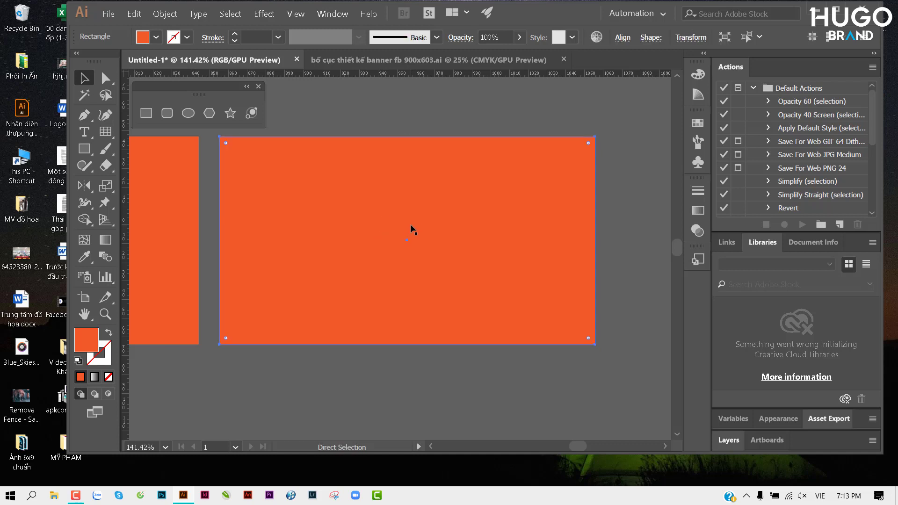
Lower the copied rectangle's top edge to shorten it into a strip about 33 mm tall.
key(v)
drag(406, 138, 400, 285)
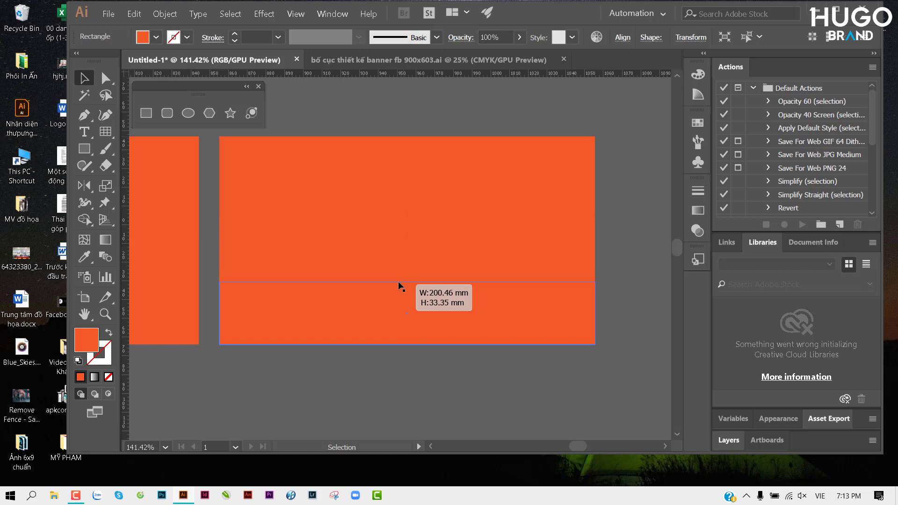
drag(399, 286, 396, 280)
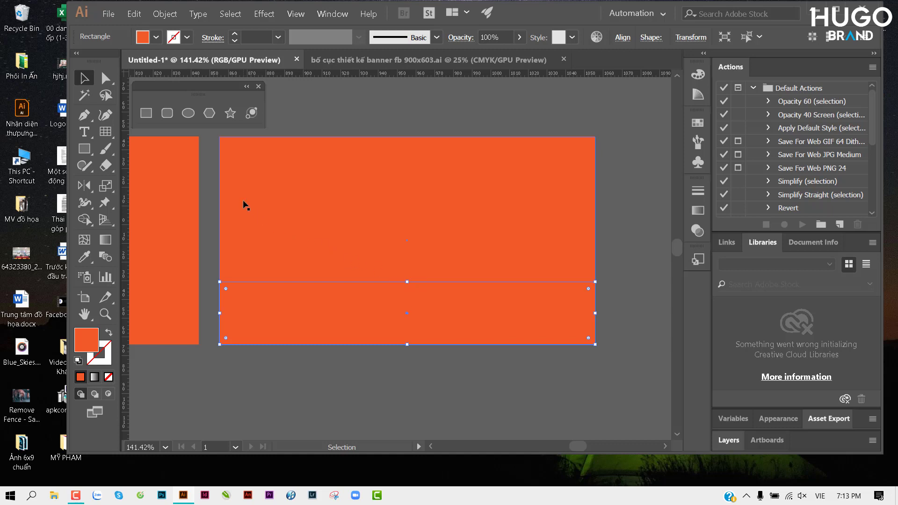
click(85, 115)
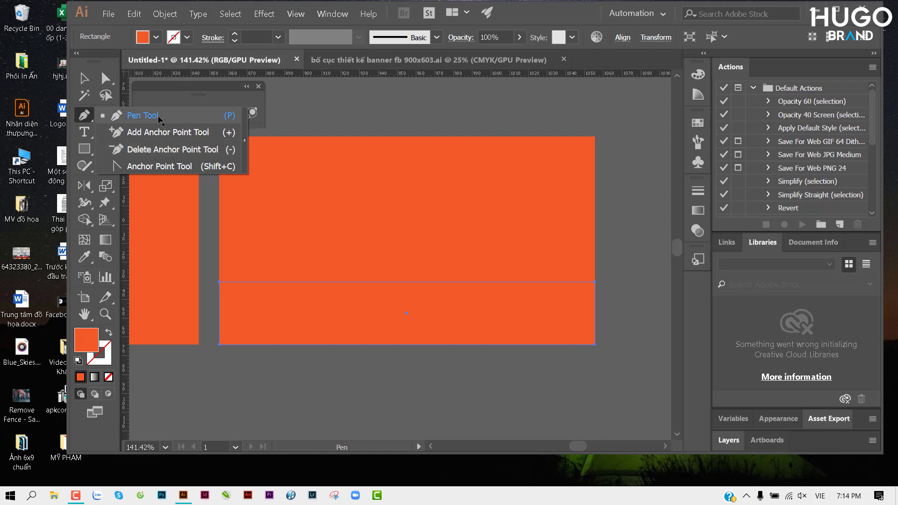
Add a midpoint anchor on the strip's top edge and bend it into an S-shaped wave.
click(387, 282)
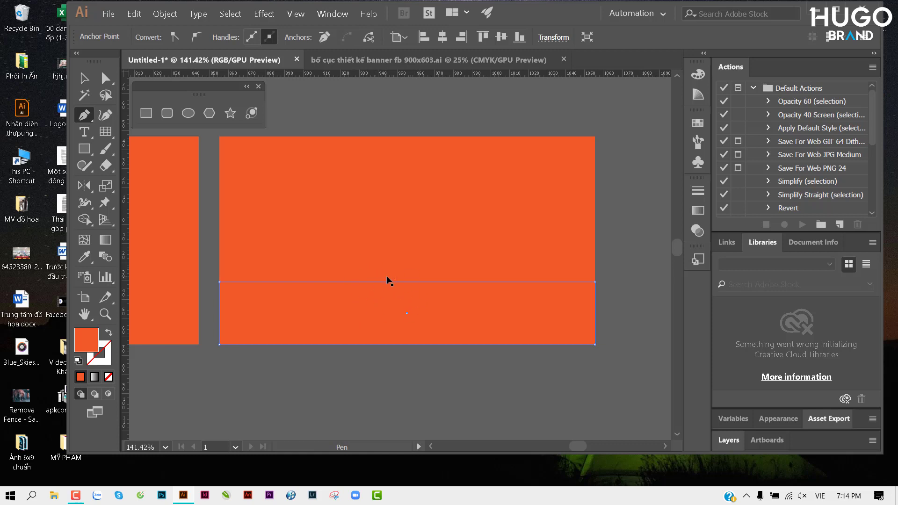
drag(83, 116, 138, 154)
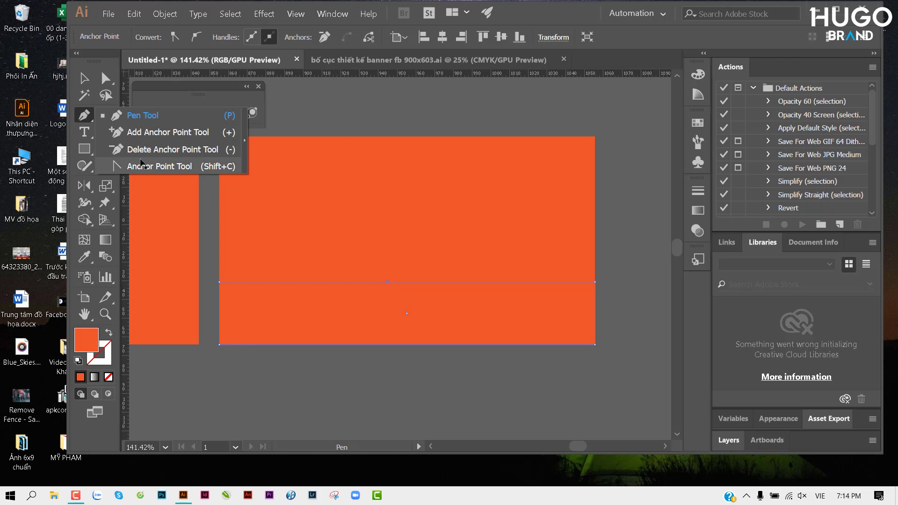
click(205, 171)
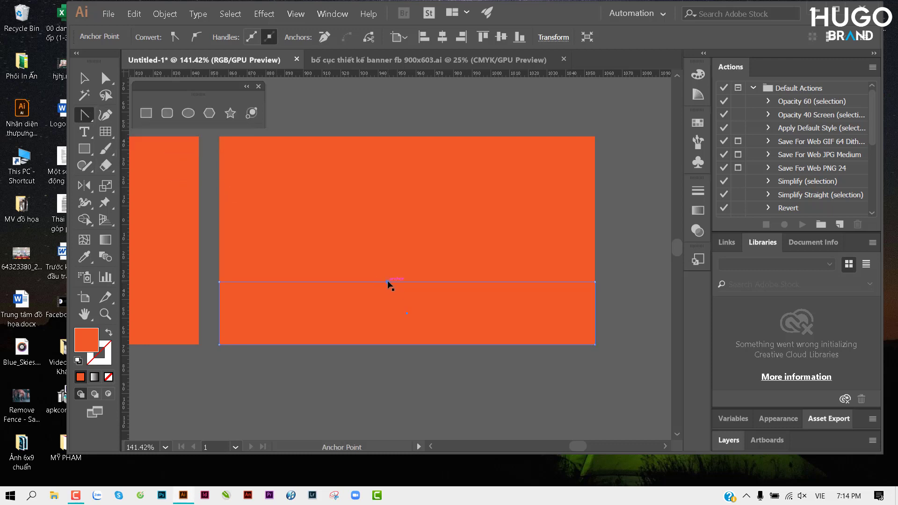
mouse_move(388, 282)
mouse_down()
mouse_move(491, 345)
mouse_move(487, 335)
mouse_up()
Fill the wave-topped strip with white.
key(v)
click(322, 366)
click(324, 305)
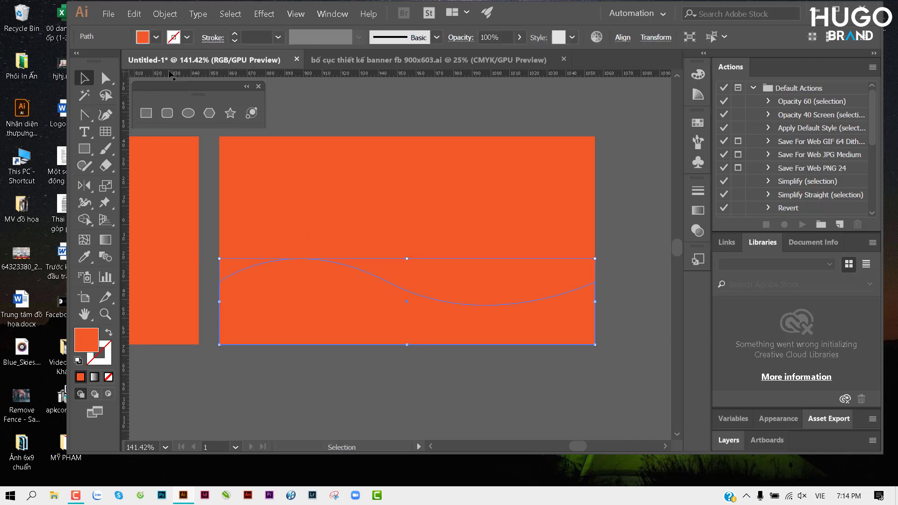
click(156, 37)
click(29, 61)
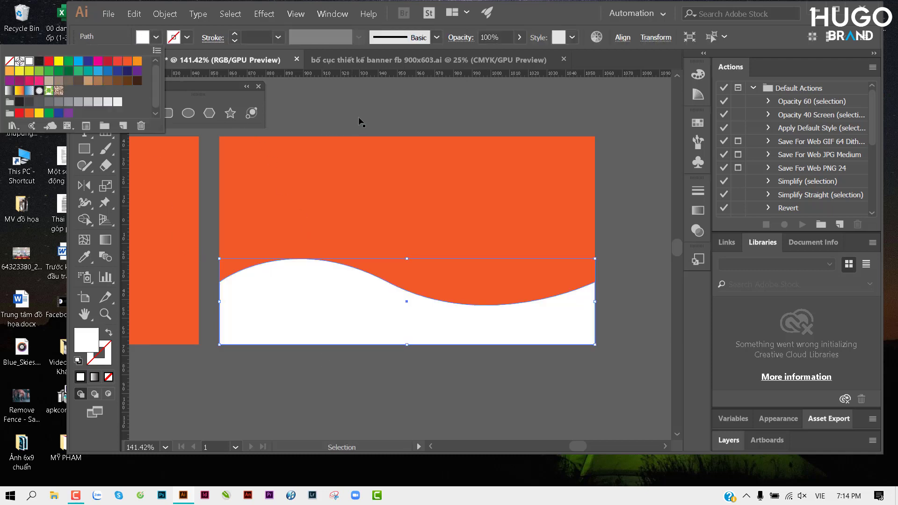
Zoom in to inspect the wave's curve, then switch to the banner layout document.
key(Escape)
scroll(387, 190, down, 1)
click(548, 223)
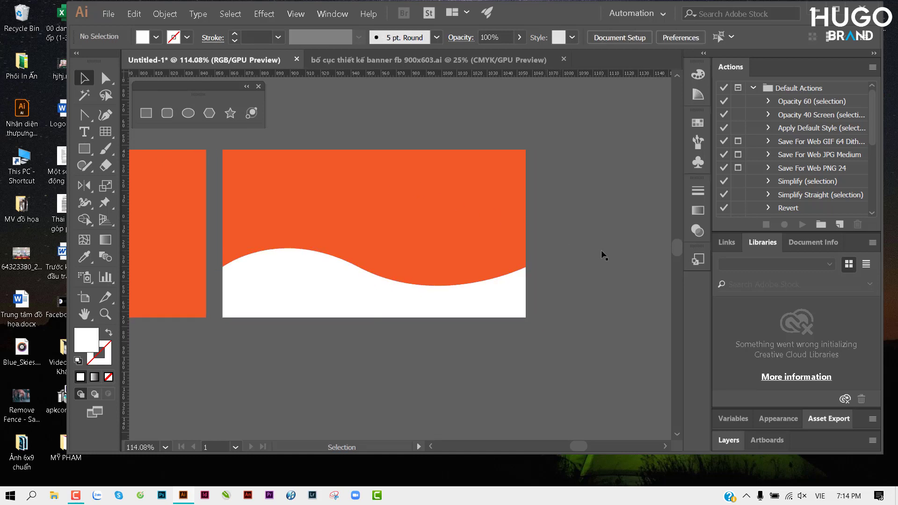
click(377, 284)
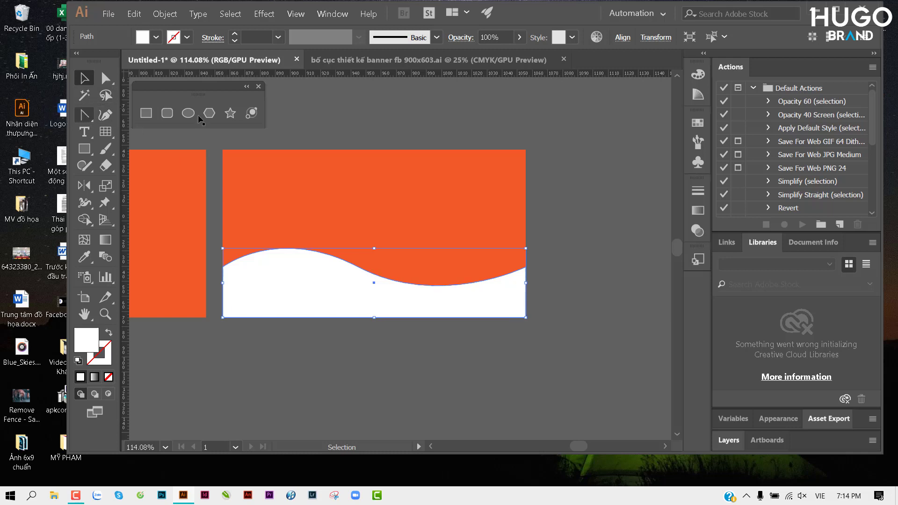
key(ctrl+space)
drag(422, 277, 476, 279)
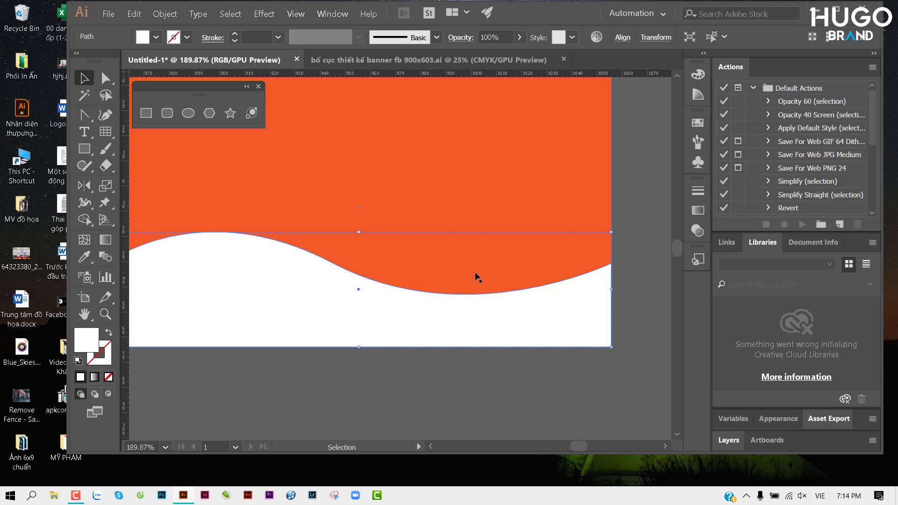
key(ctrl+space)
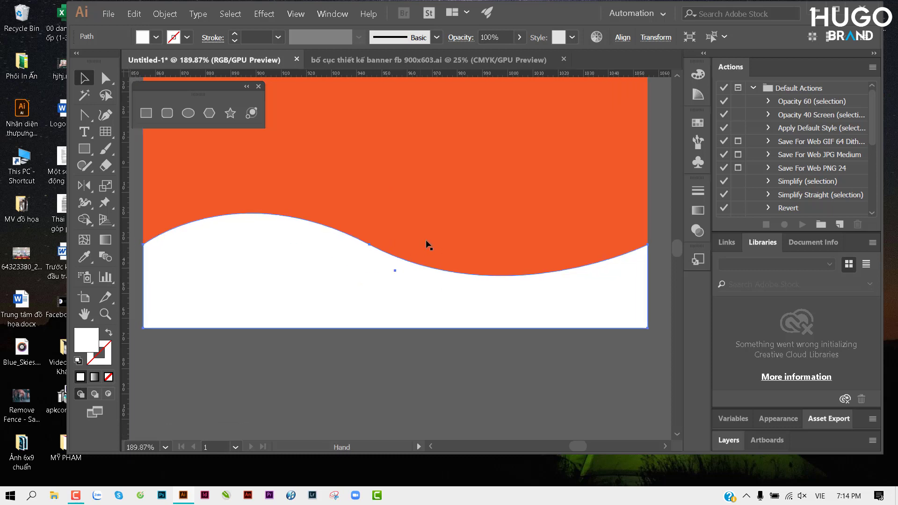
drag(383, 262, 380, 241)
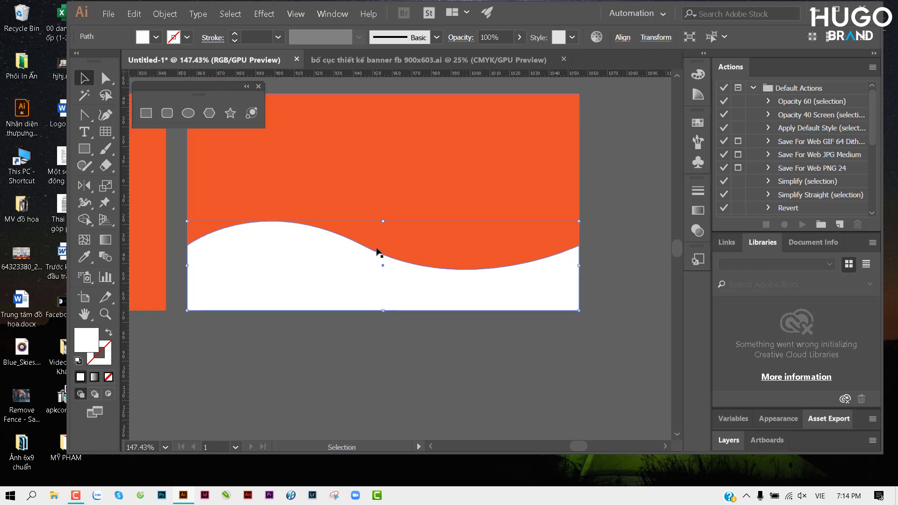
scroll(421, 334, up, 2)
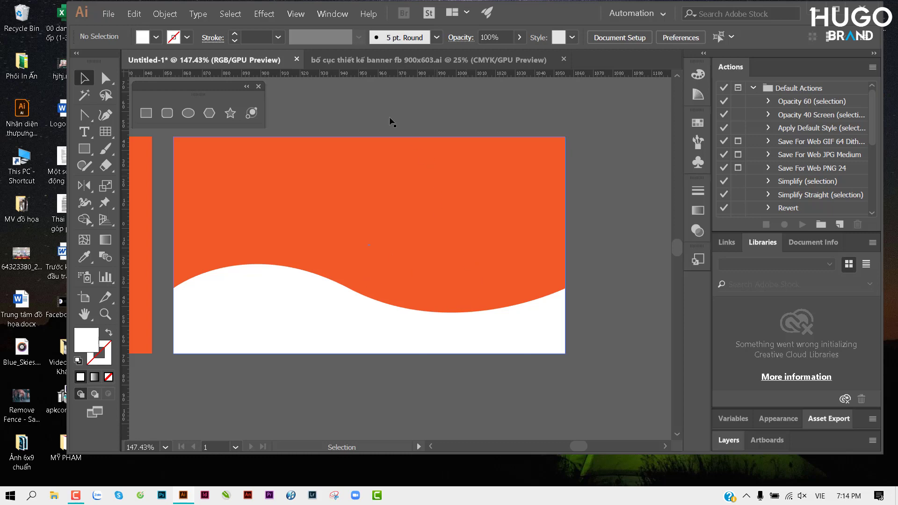
click(390, 61)
Zoom in on the pink scalloped reference banner, then go back to Untitled-1.
scroll(424, 319, down, 4)
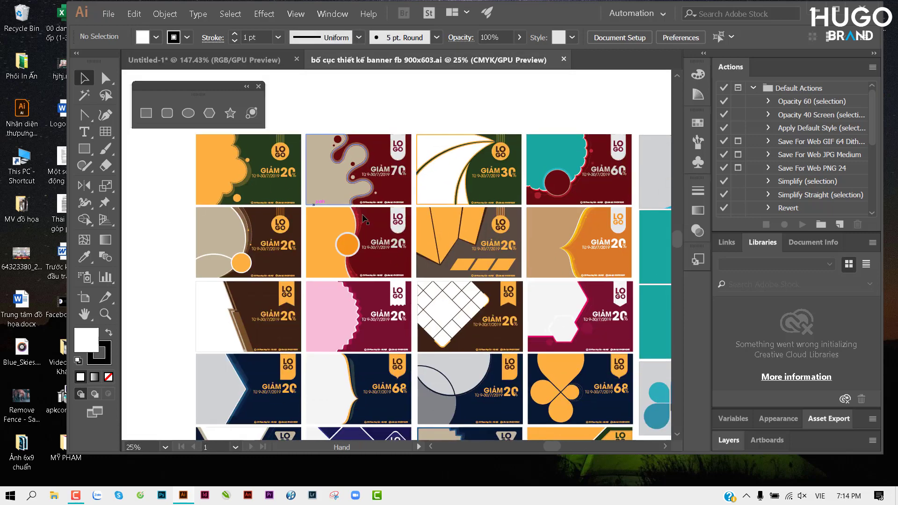
scroll(445, 312, up, 2)
scroll(445, 312, up, 3)
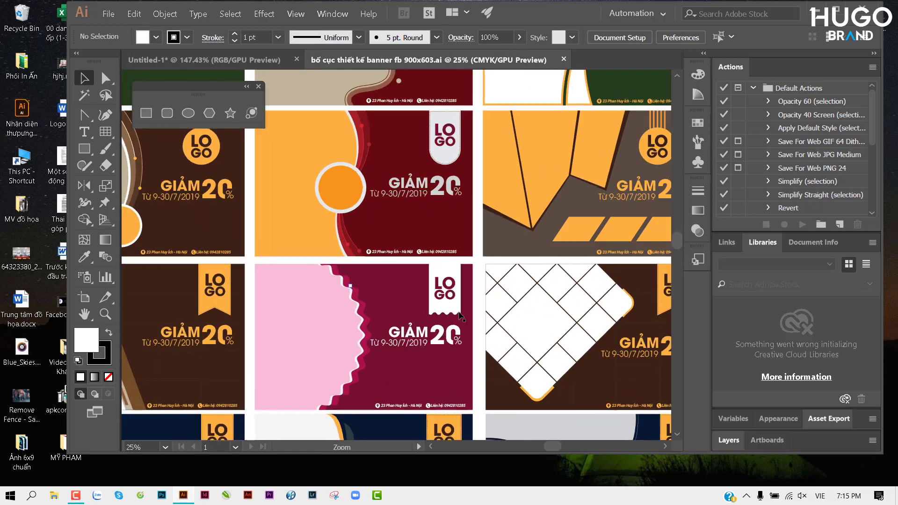
scroll(360, 331, down, 1)
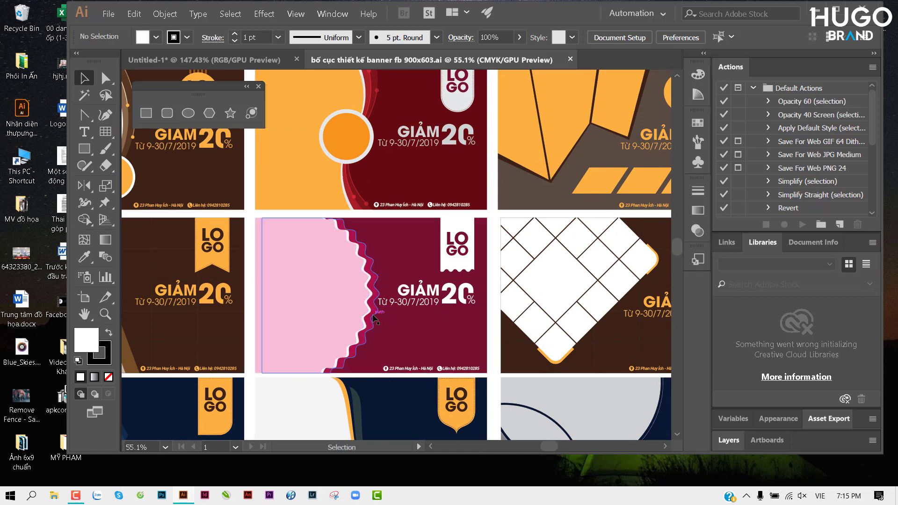
click(203, 60)
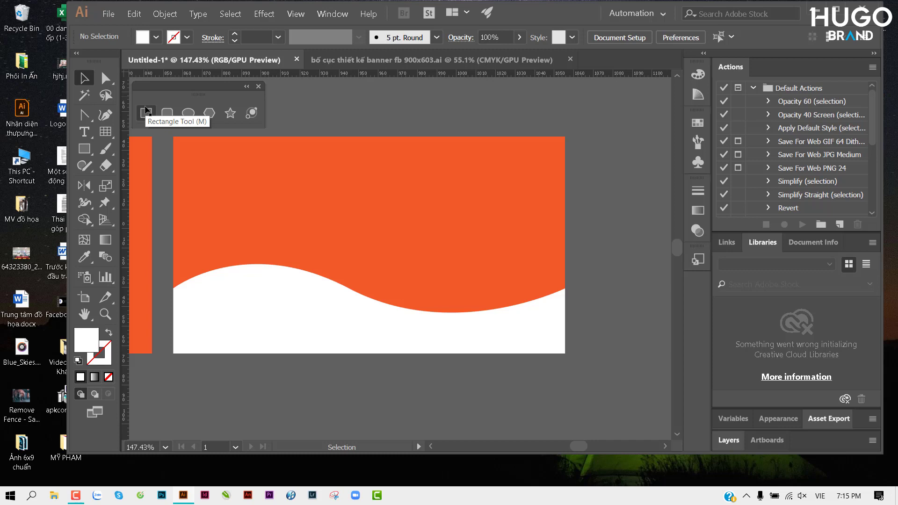
Draw a small white square on the orange panel above the wave, then open Effect > Distort & Transform.
click(146, 111)
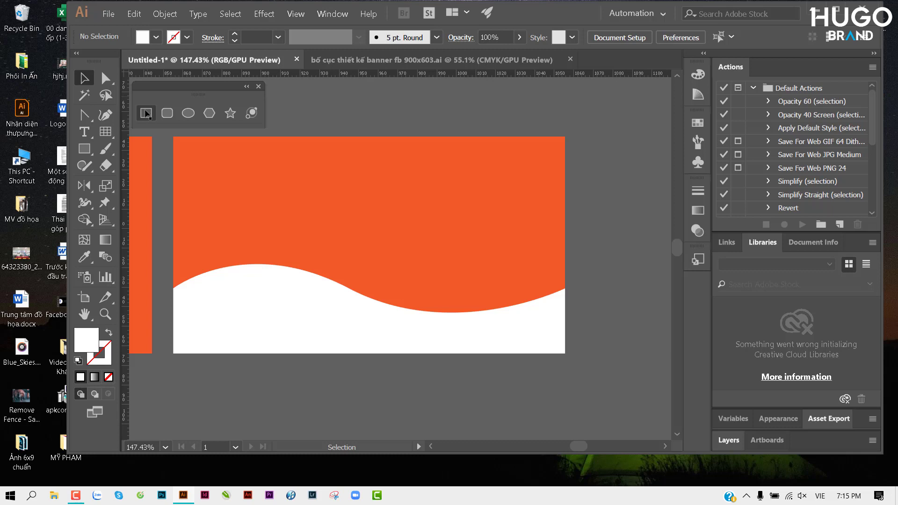
click(146, 113)
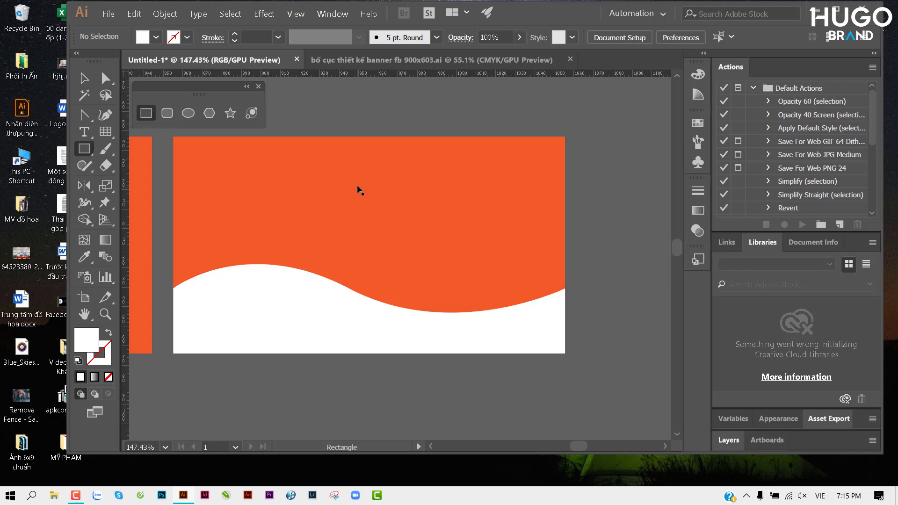
drag(358, 185, 400, 227)
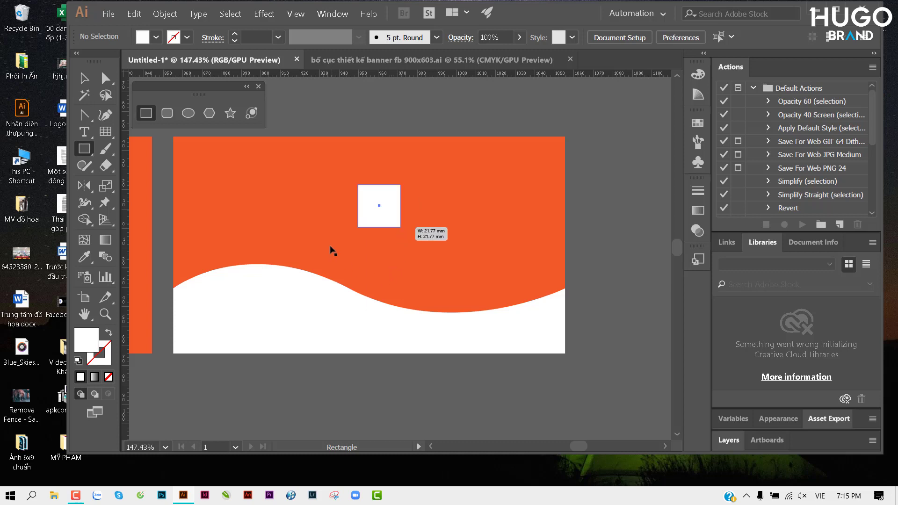
key(v)
scroll(429, 205, up, 1)
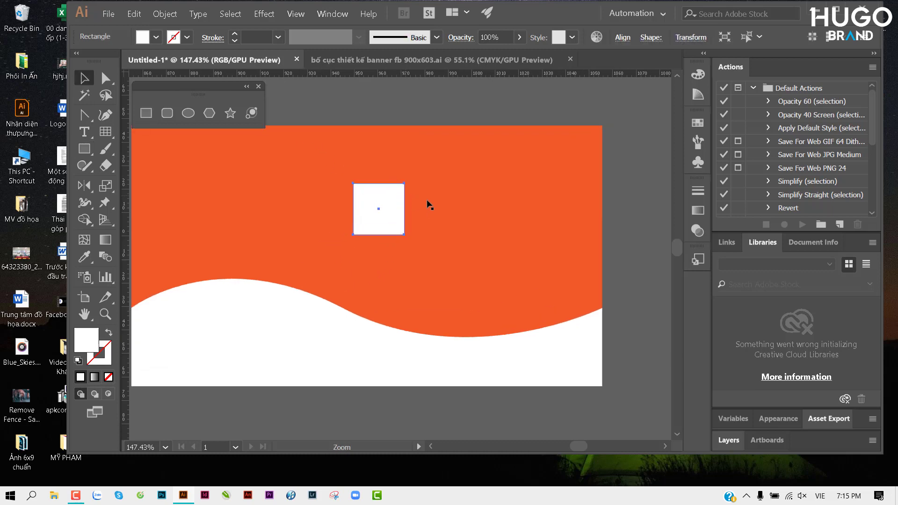
scroll(429, 205, up, 1)
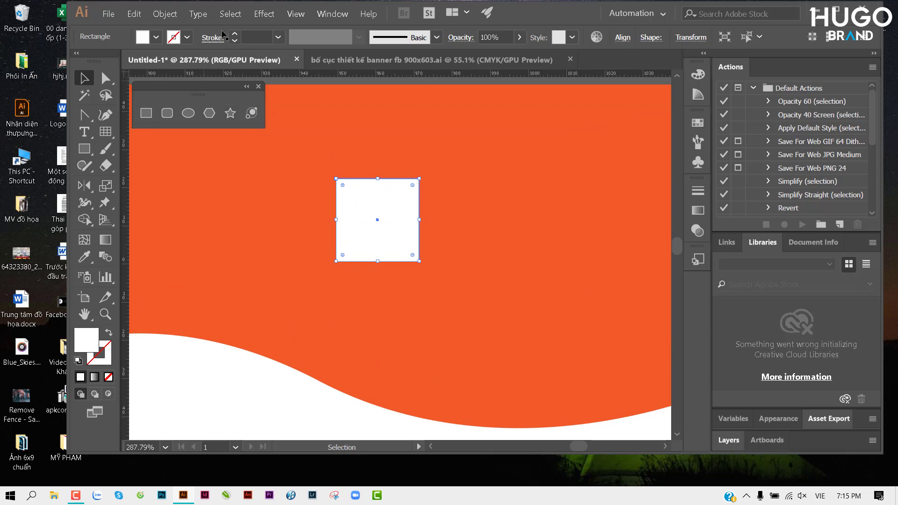
click(262, 14)
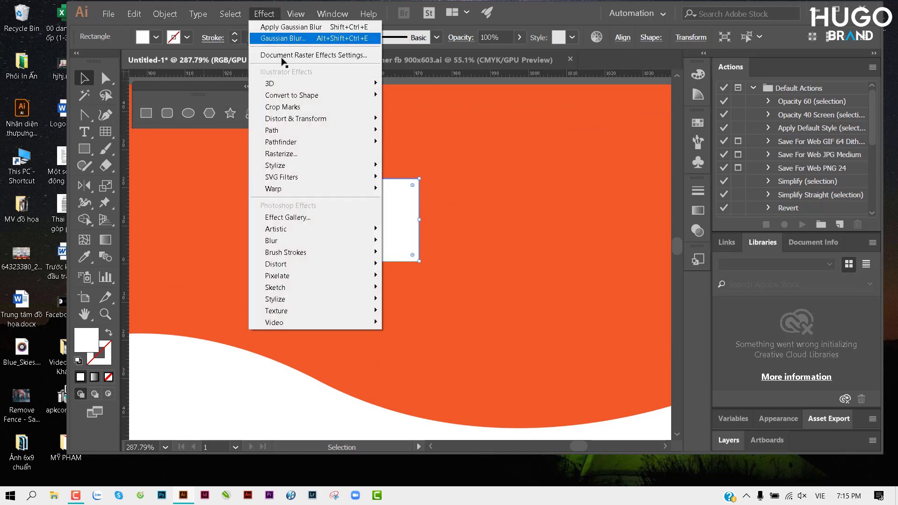
mouse_move(296, 119)
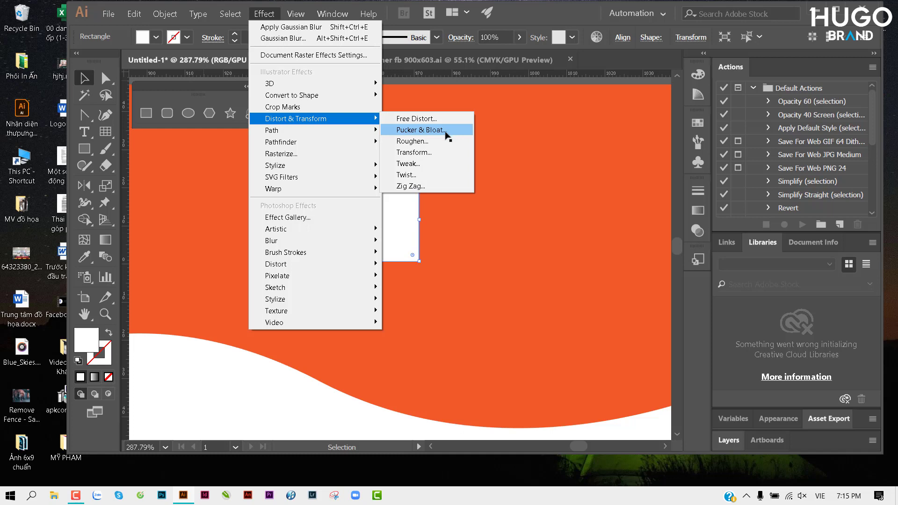
Apply Pucker & Bloat at about 59% with Preview on, turning the square into a four-lobed clover.
click(421, 130)
drag(446, 210, 478, 194)
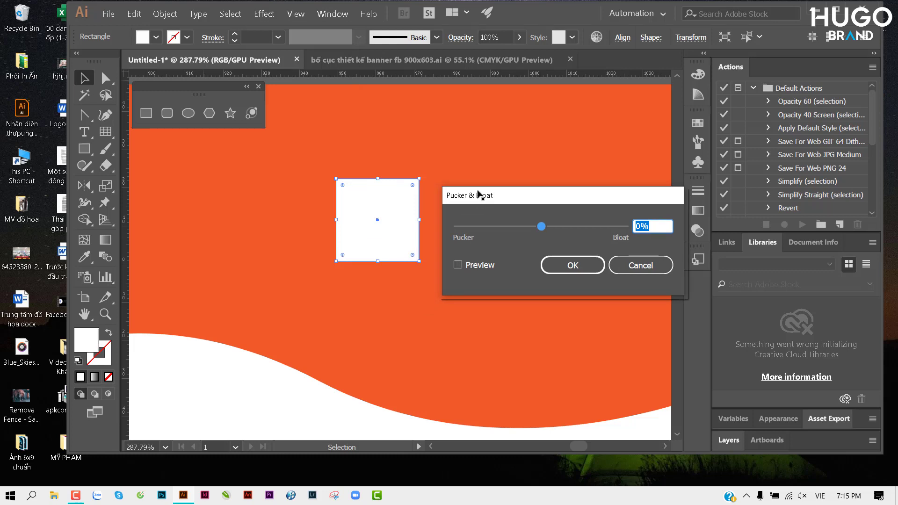
click(461, 265)
click(660, 227)
scroll(661, 229, up, 3)
scroll(661, 230, up, 6)
scroll(661, 229, up, 6)
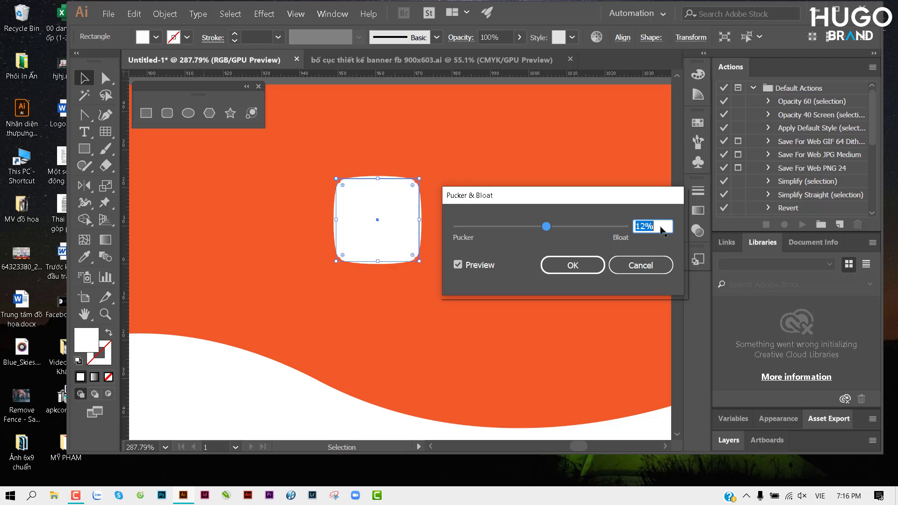
scroll(661, 229, up, 6)
scroll(660, 230, up, 8)
scroll(659, 231, up, 9)
scroll(656, 233, up, 10)
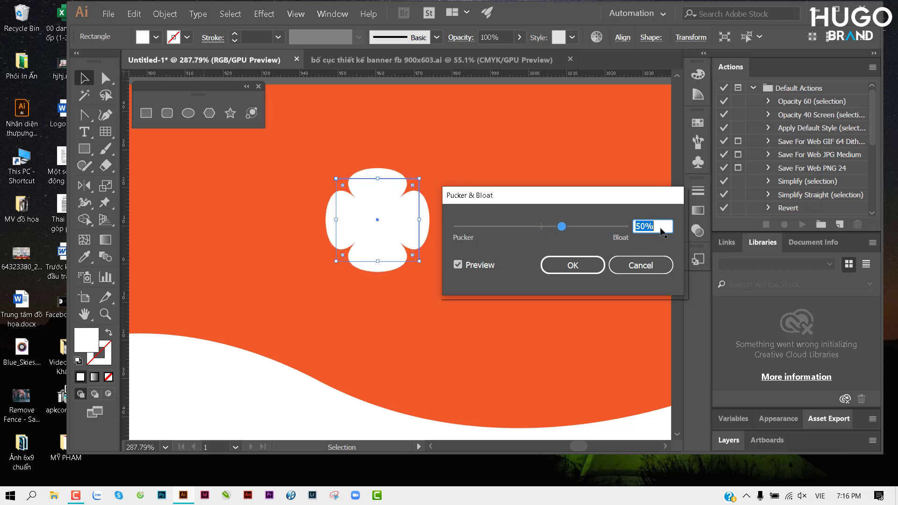
scroll(653, 236, up, 8)
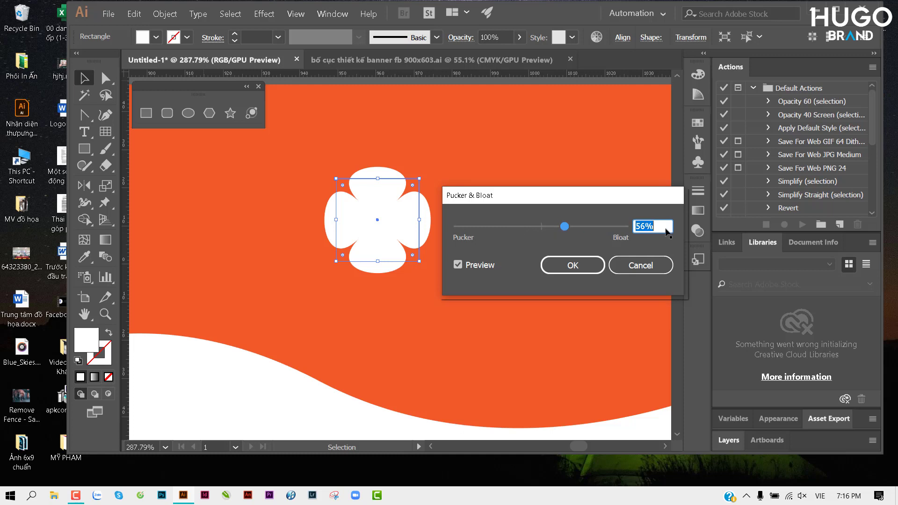
key(Up)
key(Up)
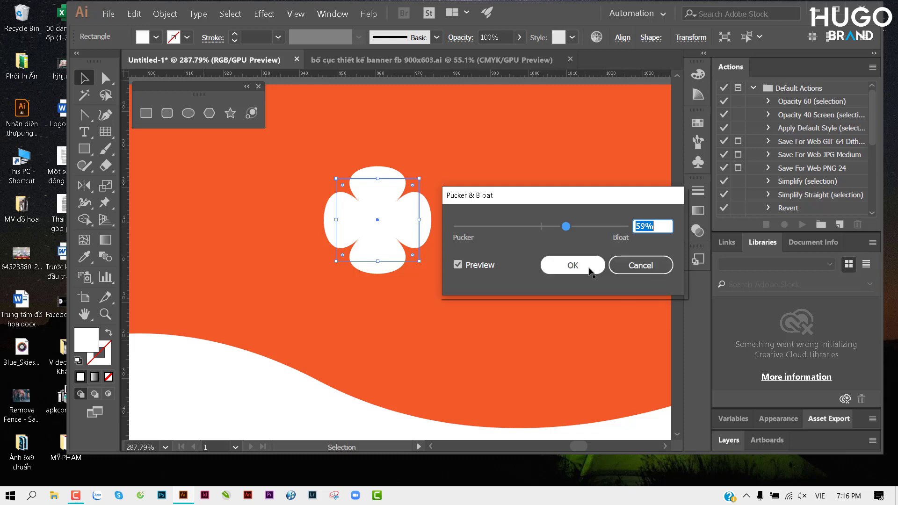
click(590, 264)
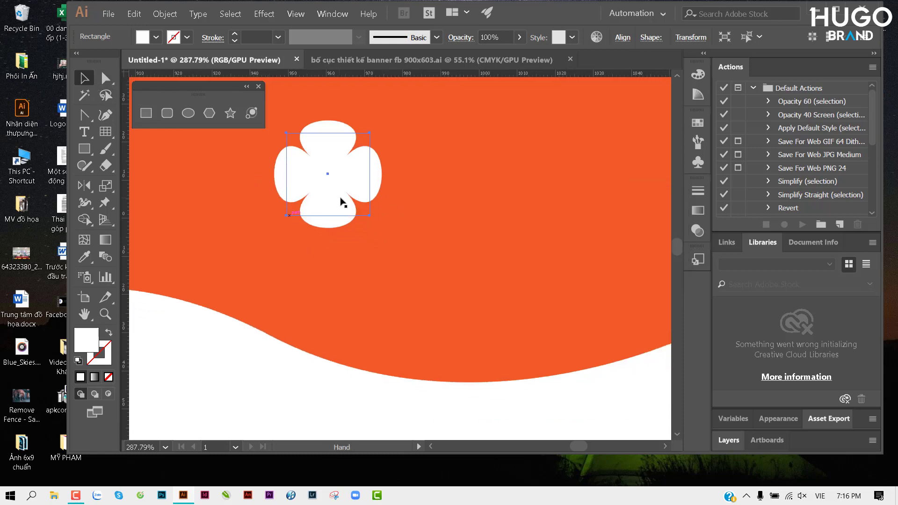
Move the clover down into the wave's central dip.
mouse_move(345, 200)
mouse_down()
mouse_move(512, 384)
mouse_move(444, 304)
mouse_up()
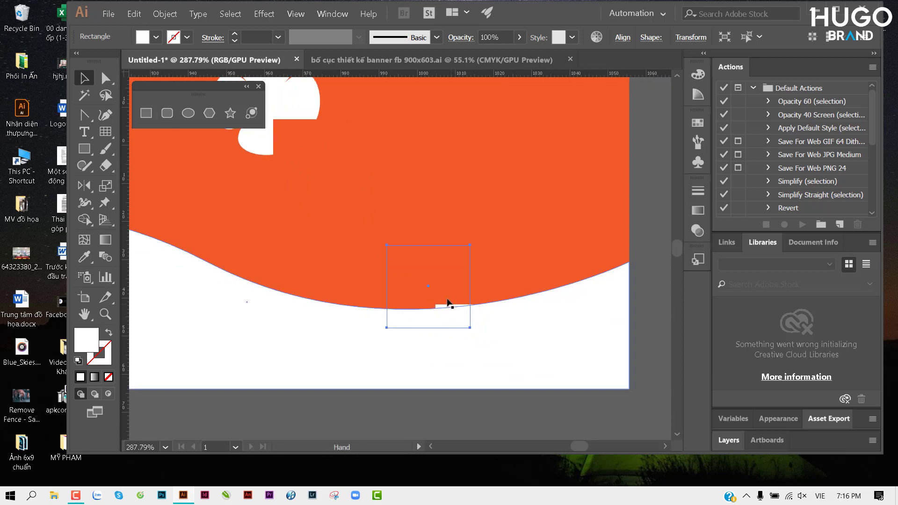
key(ctrl+minus)
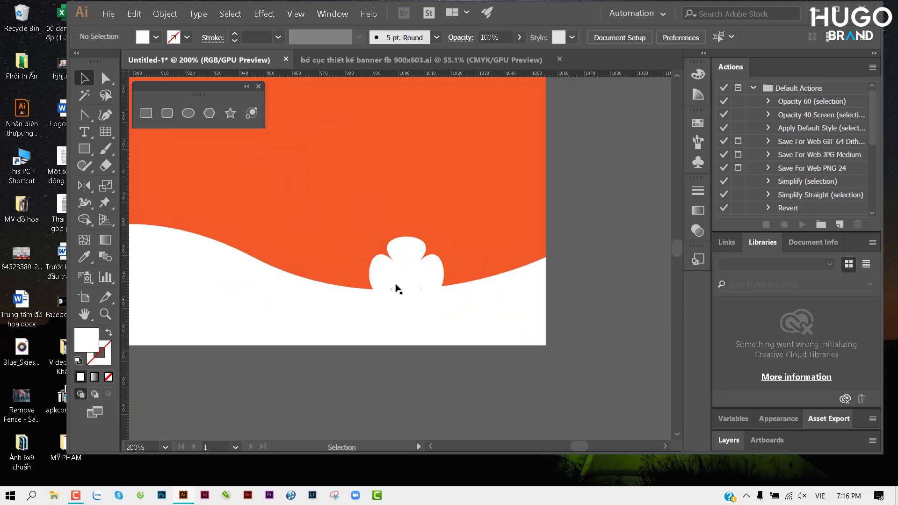
drag(403, 283, 403, 287)
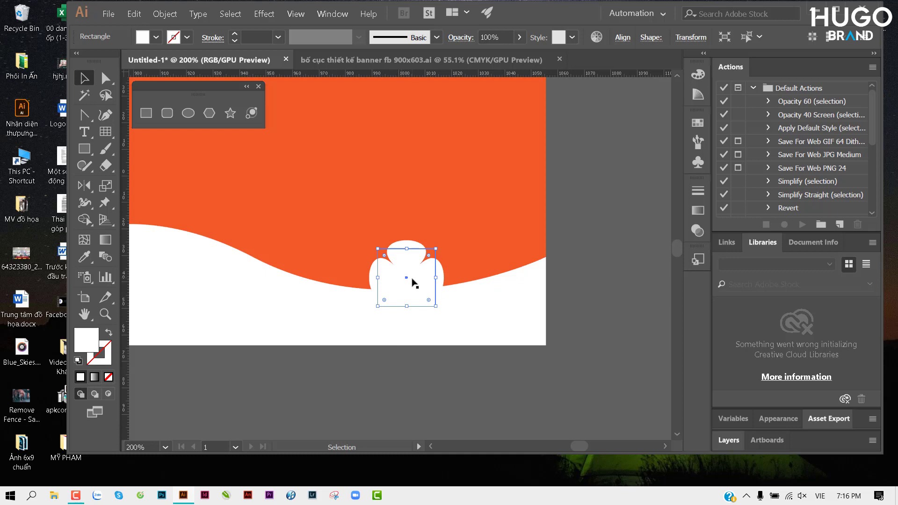
key(a)
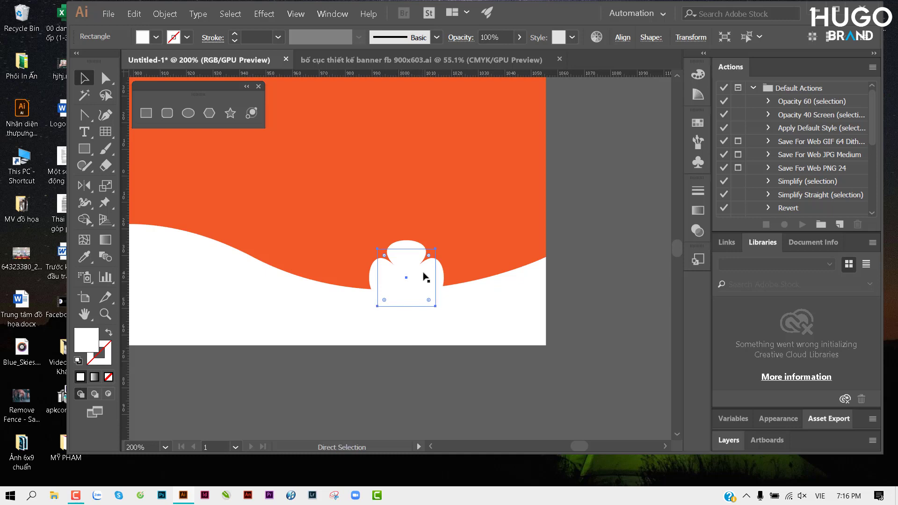
key(v)
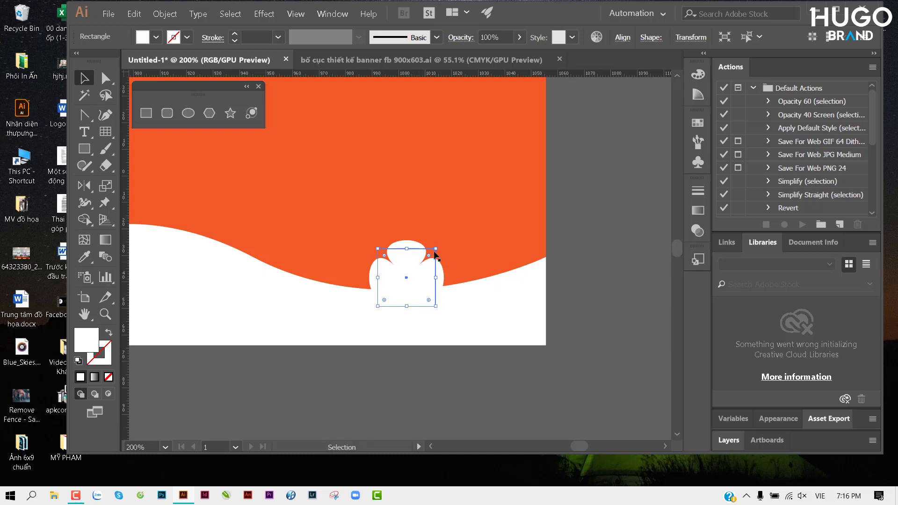
Make a larger centred copy of the clover at 50% opacity.
key(shift)
drag(437, 251, 447, 240)
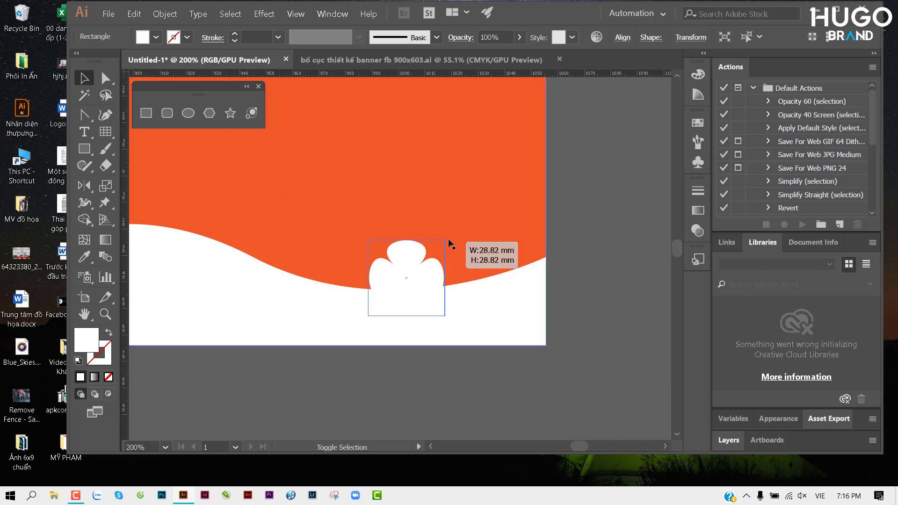
click(493, 38)
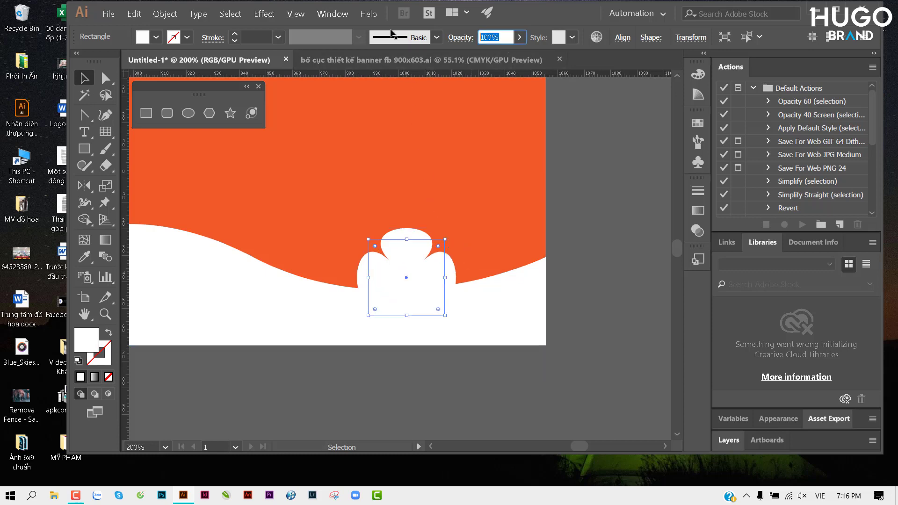
text(50)
key(Return)
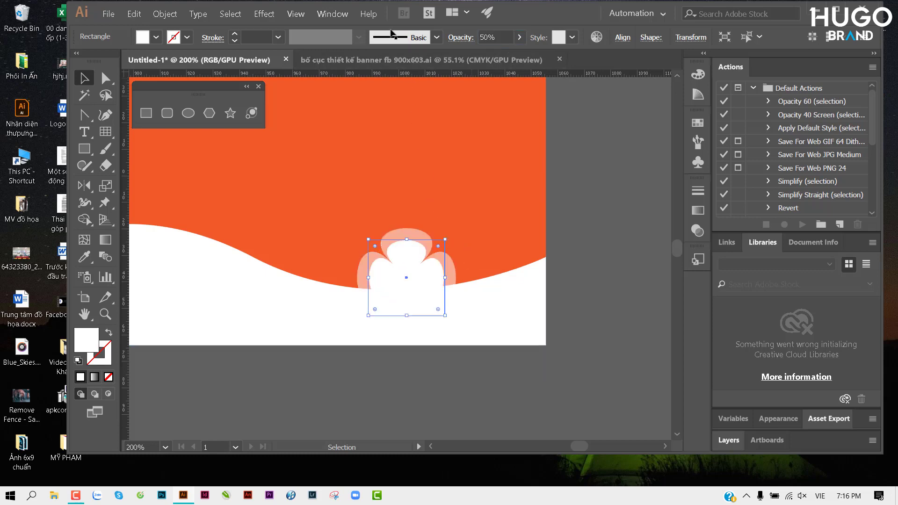
click(610, 285)
Drag a smaller copy of the clover to the left of the large one.
scroll(579, 281, down, 1)
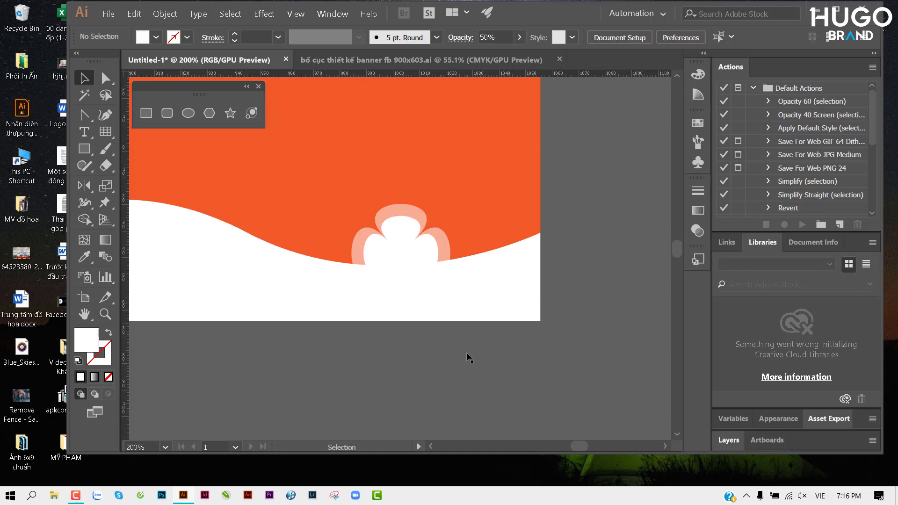
drag(447, 360, 436, 274)
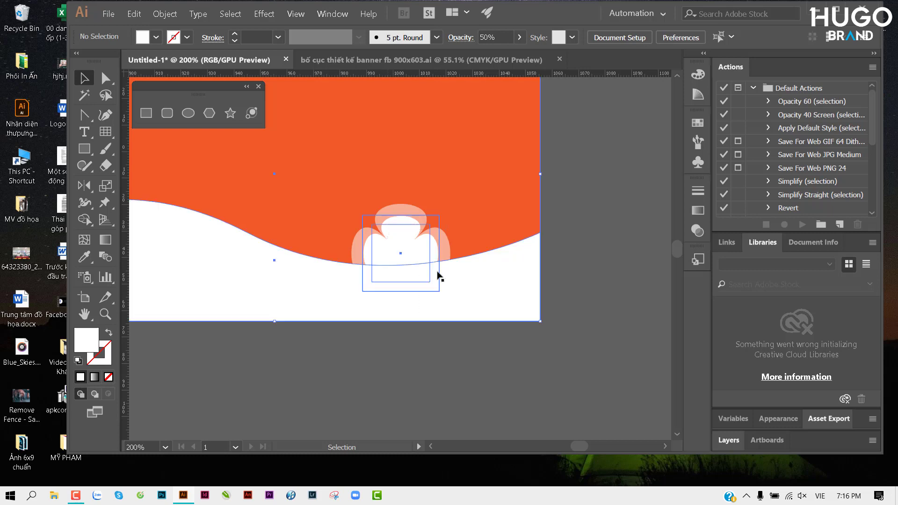
shift+click(499, 283)
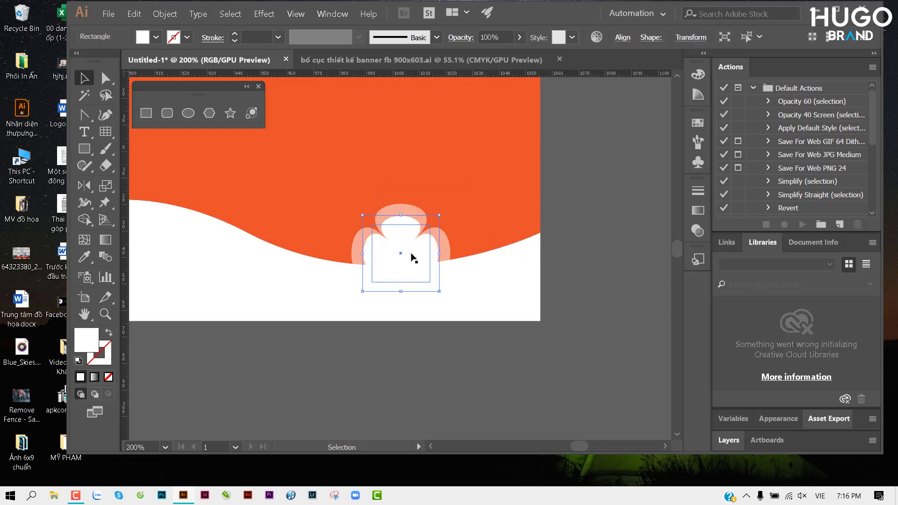
drag(414, 257, 358, 262)
drag(295, 218, 331, 263)
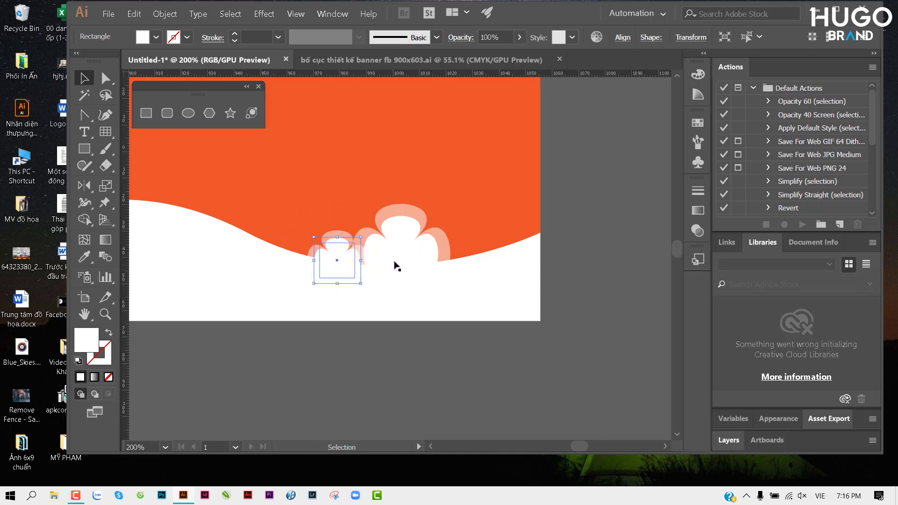
drag(396, 259, 396, 256)
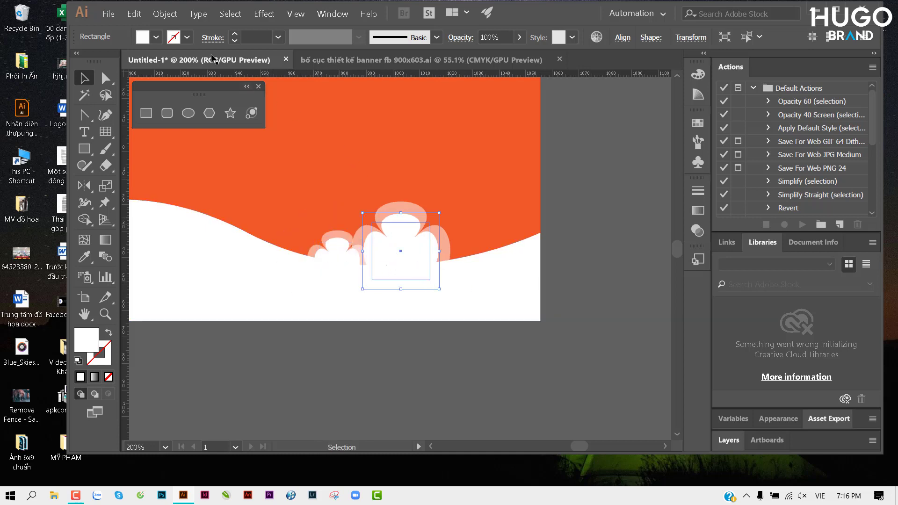
Give the large and small clovers Overlay blend mode.
click(461, 38)
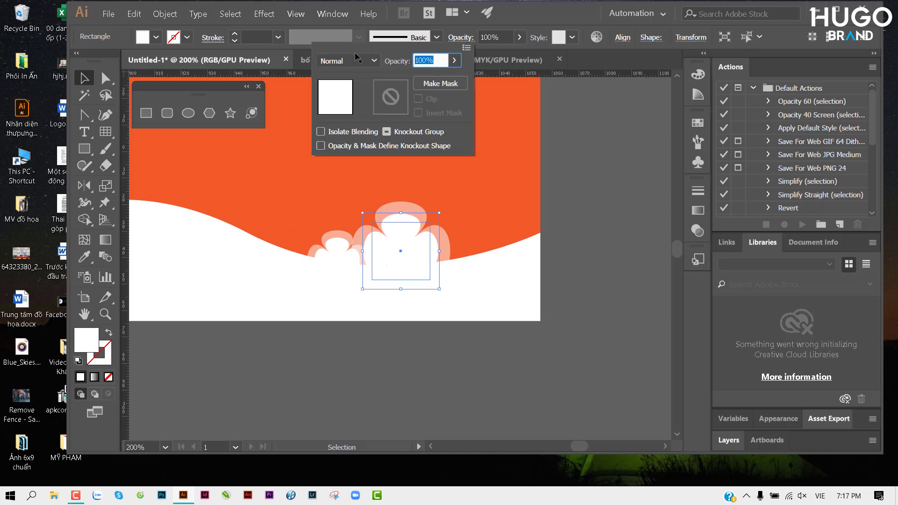
click(356, 61)
click(344, 194)
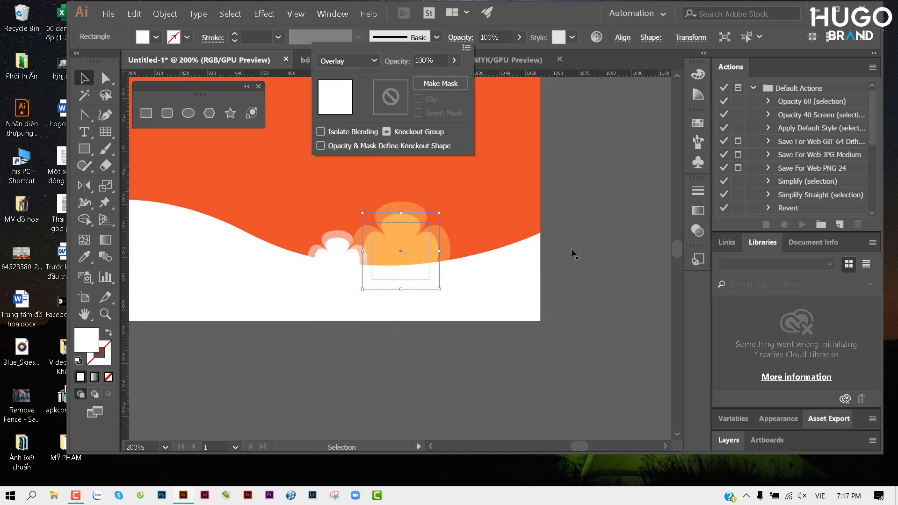
click(354, 251)
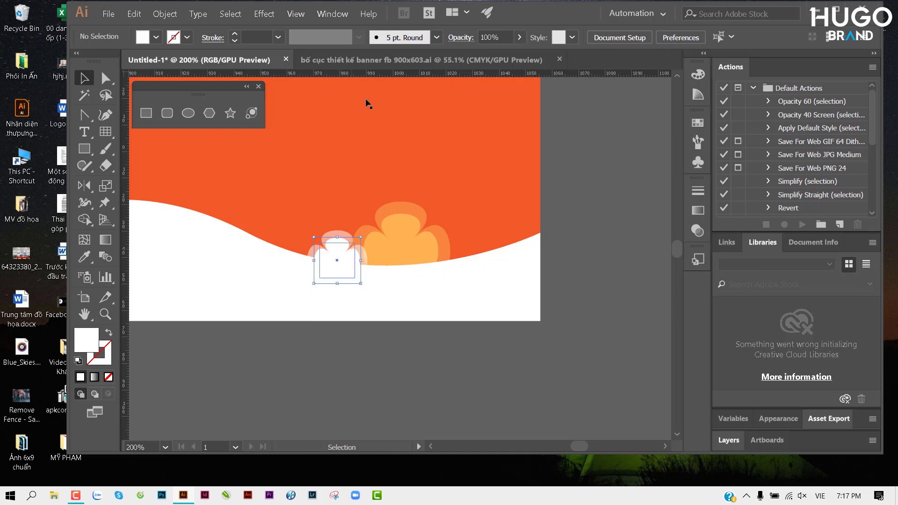
click(461, 39)
click(356, 60)
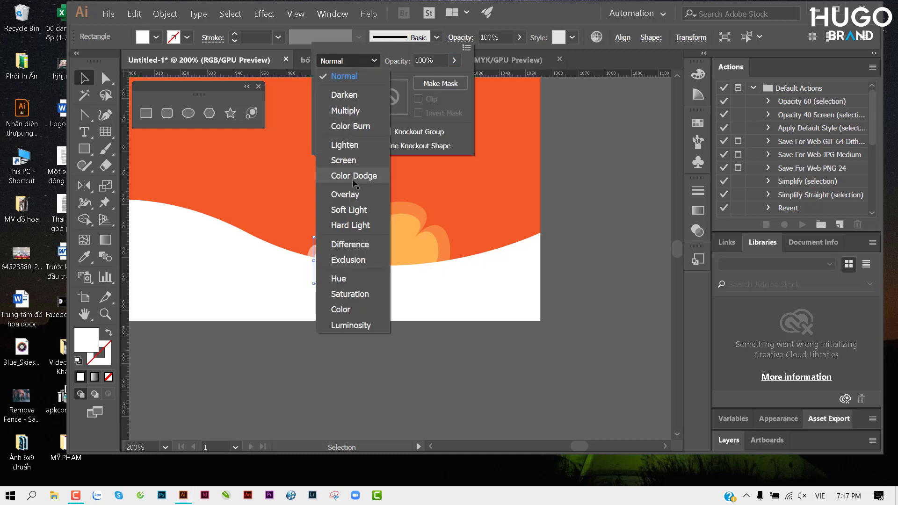
click(345, 194)
click(598, 251)
Place a copy of the small clover to the right of the large one.
mouse_move(334, 256)
mouse_down()
mouse_move(321, 252)
mouse_move(478, 248)
mouse_move(474, 237)
mouse_up()
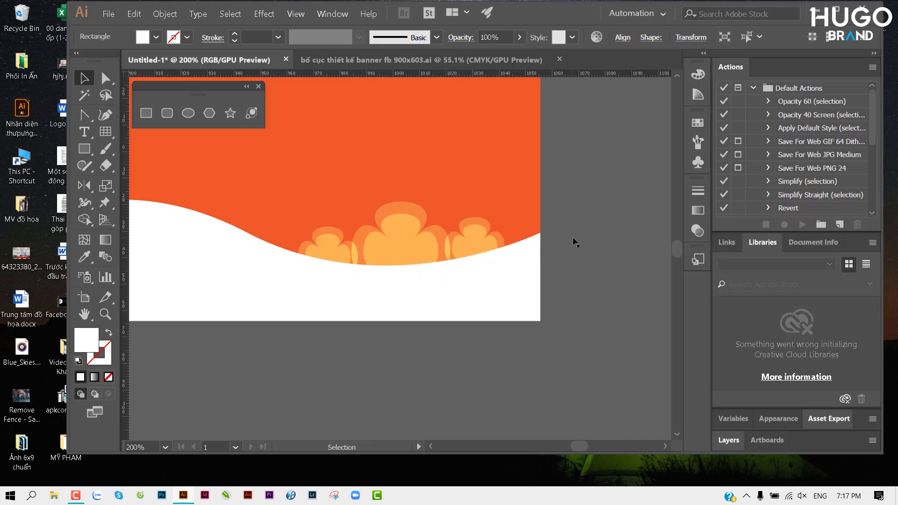
click(575, 243)
drag(575, 242, 565, 217)
scroll(566, 217, down, 5)
click(421, 286)
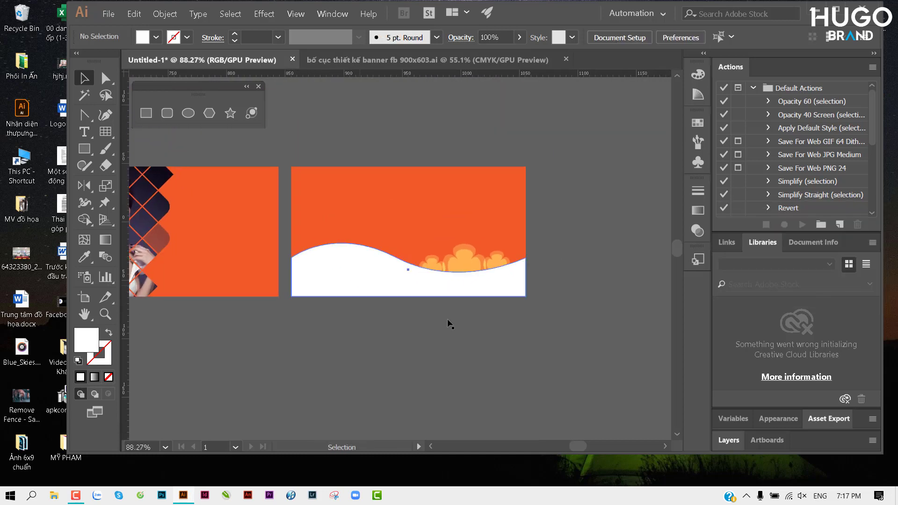
click(500, 340)
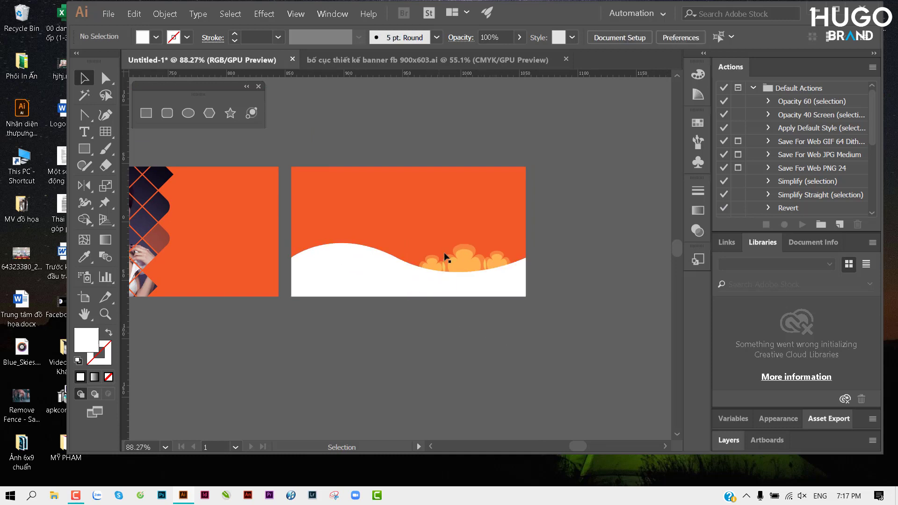
Switch the three clovers to a lighter blend mode so they appear white with pale pink rims.
click(464, 261)
shift+click(433, 264)
shift+click(488, 261)
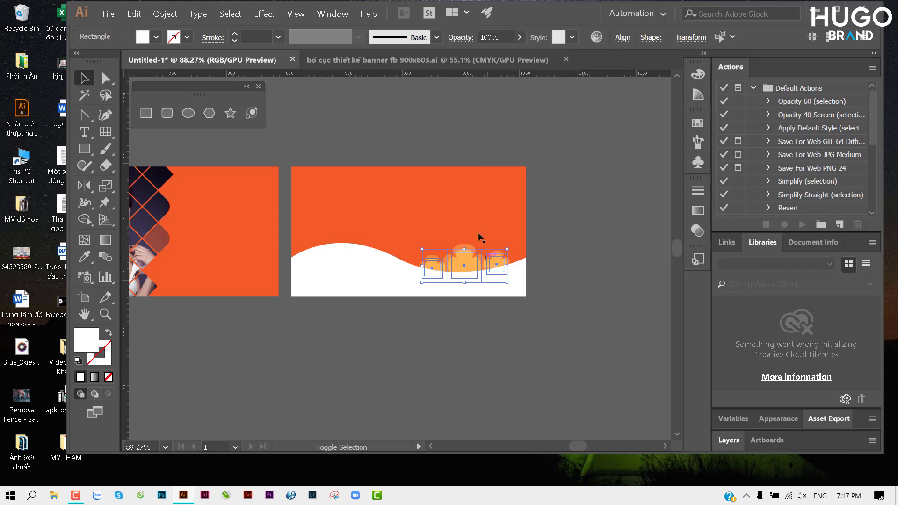
click(461, 38)
click(348, 61)
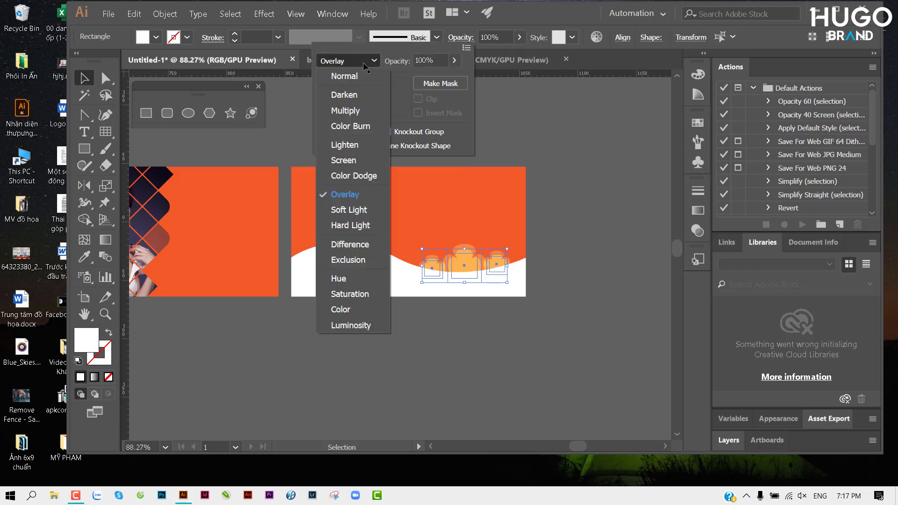
click(357, 156)
click(568, 259)
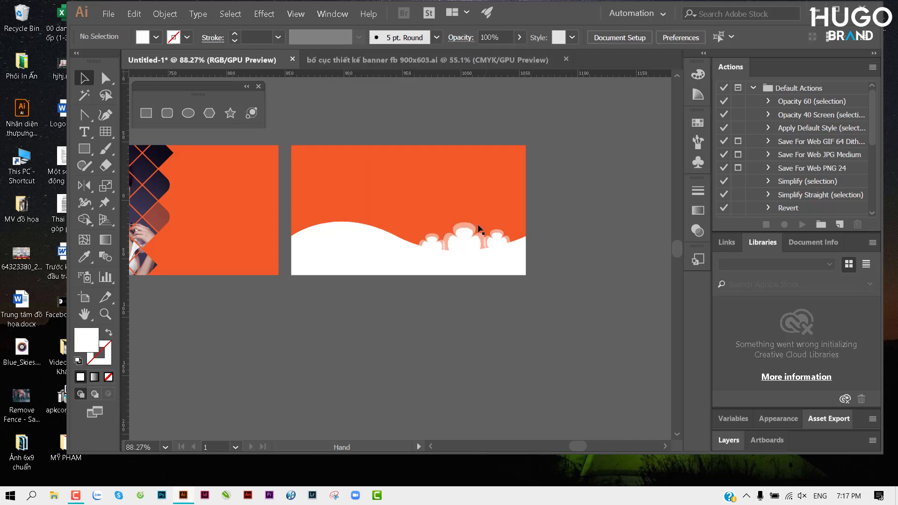
scroll(481, 228, up, 3)
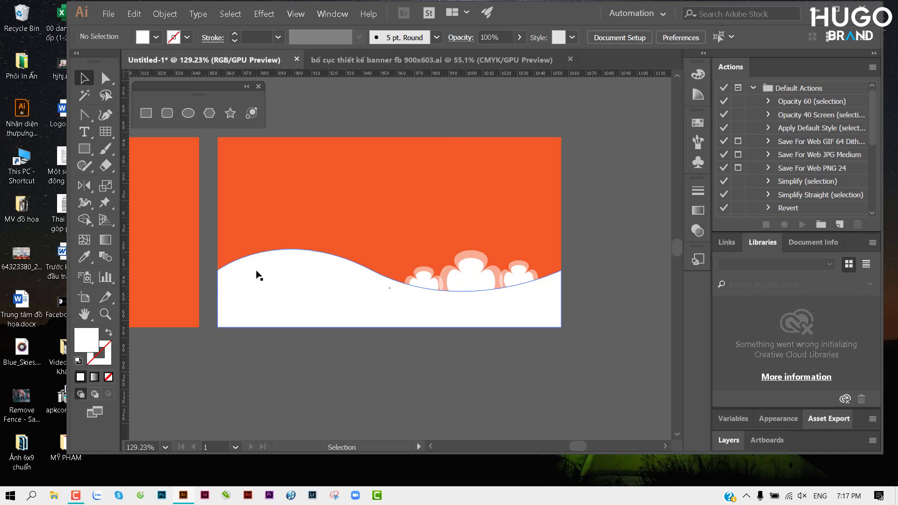
Duplicate the white wave slightly upward and set the copy's opacity to 50%.
click(294, 289)
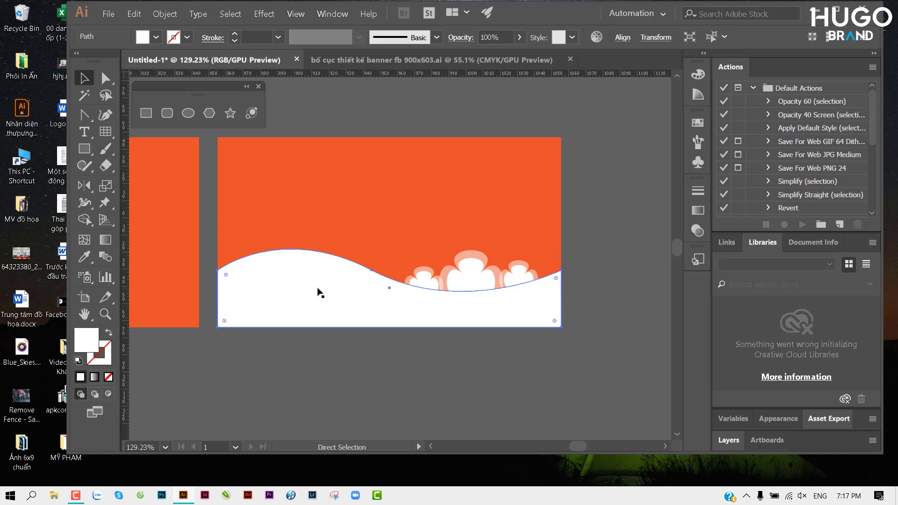
drag(391, 251, 389, 242)
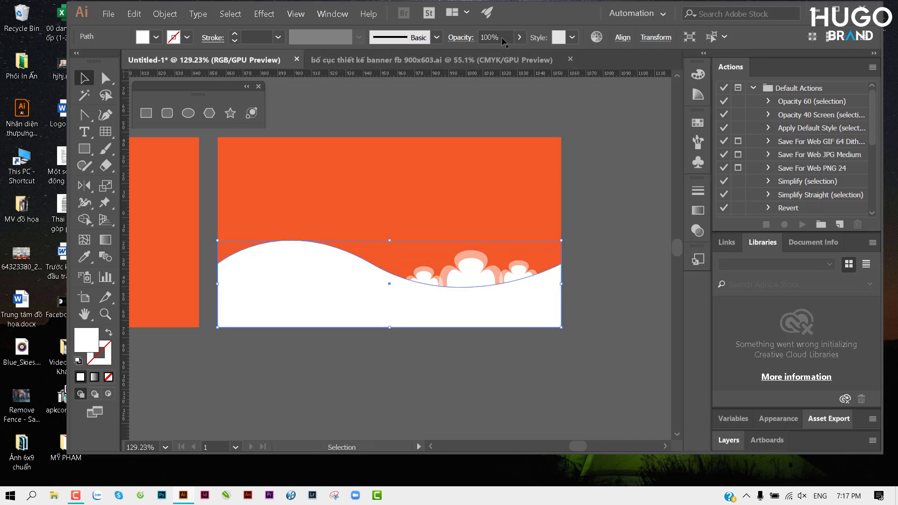
click(495, 38)
text(50)
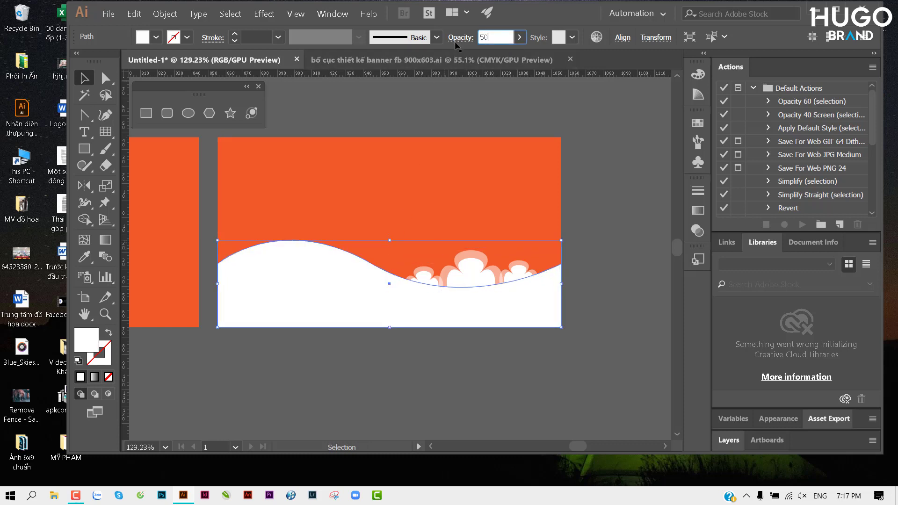
key(Return)
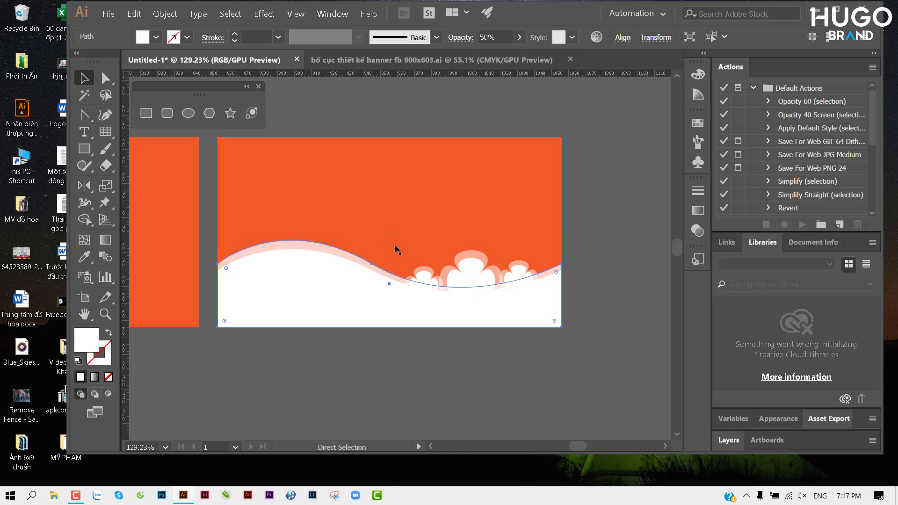
Add a taller wave copy at 30% opacity, then pan to the banner's right side.
drag(390, 243, 391, 235)
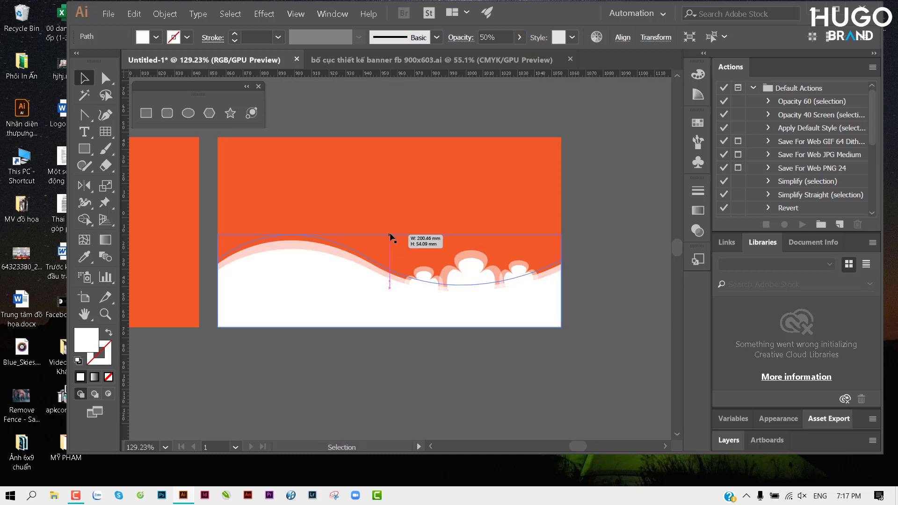
click(495, 38)
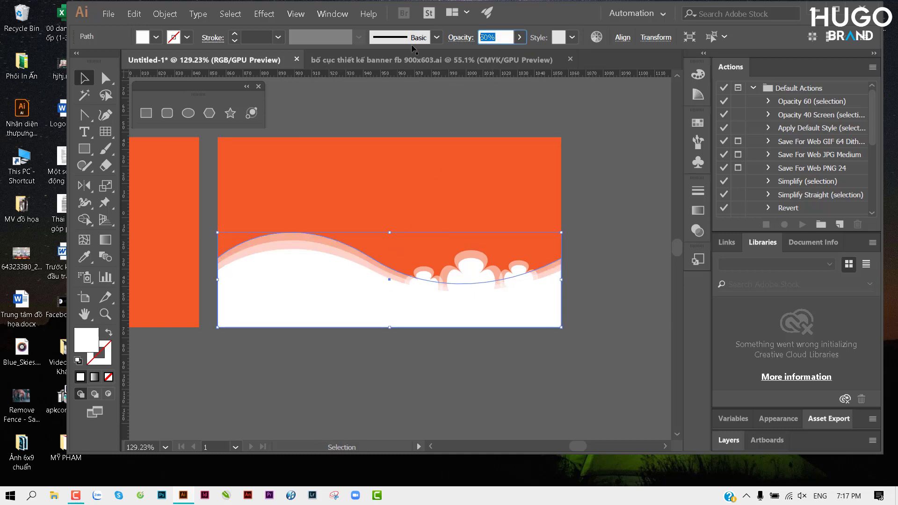
text(30)
key(Return)
click(590, 241)
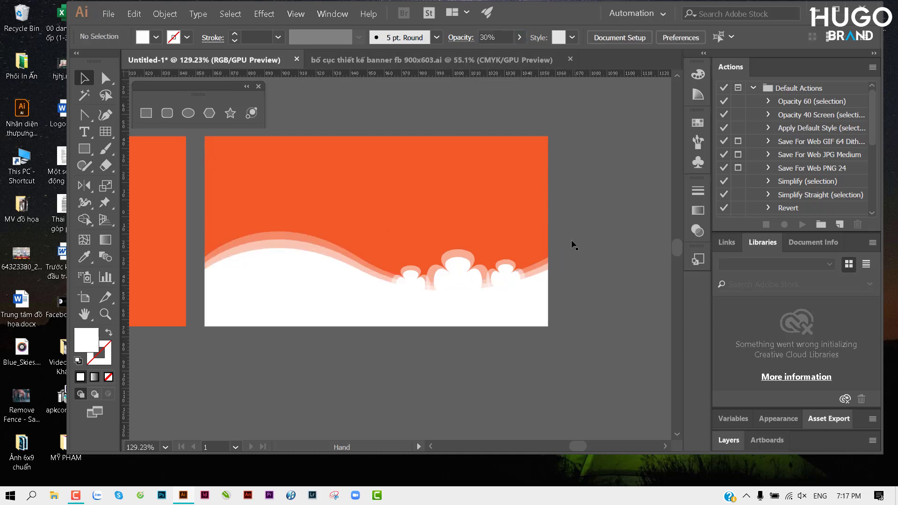
scroll(410, 249, up, 3)
scroll(409, 249, down, 1)
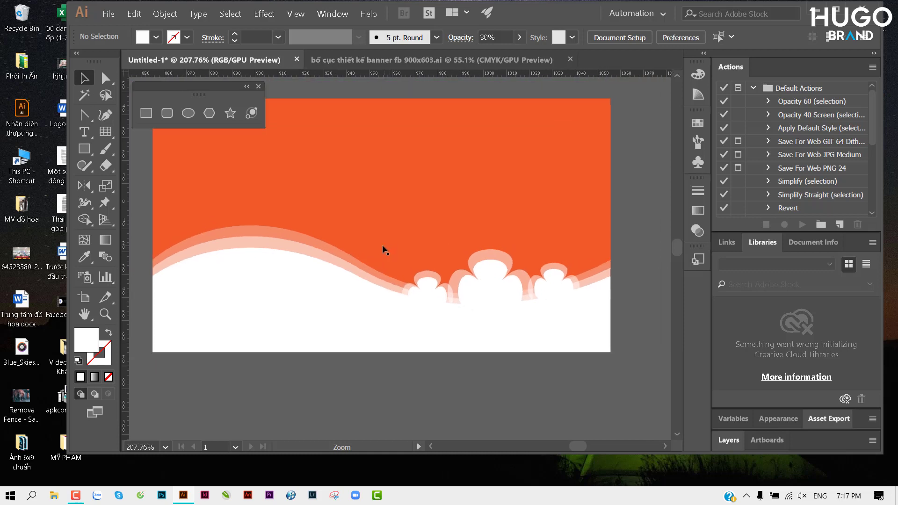
scroll(383, 249, down, 1)
scroll(370, 250, down, 1)
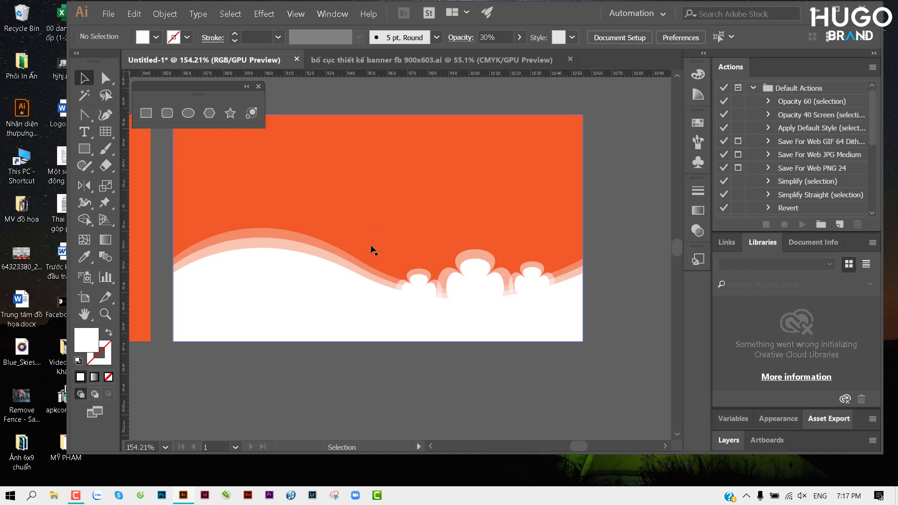
drag(429, 232, 377, 232)
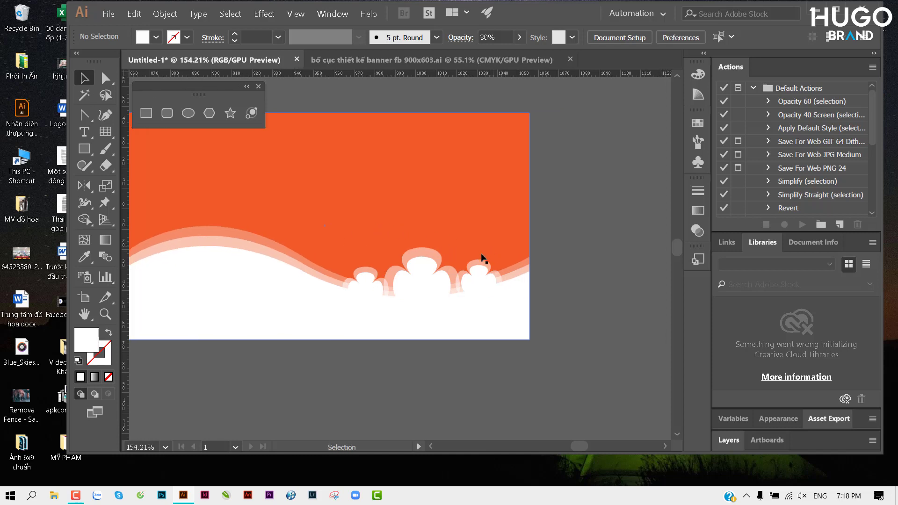
scroll(463, 256, down, 1)
scroll(435, 250, down, 1)
scroll(424, 246, down, 1)
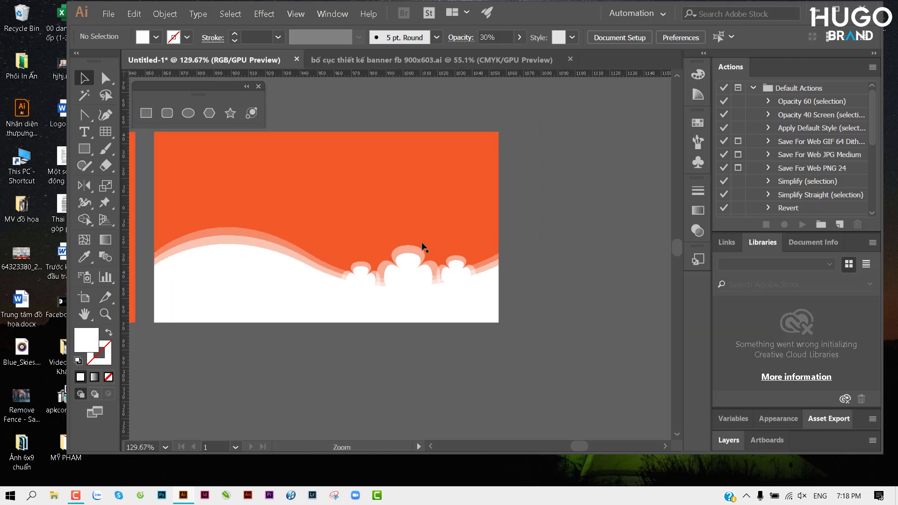
scroll(397, 257, right, 1)
scroll(371, 267, right, 1)
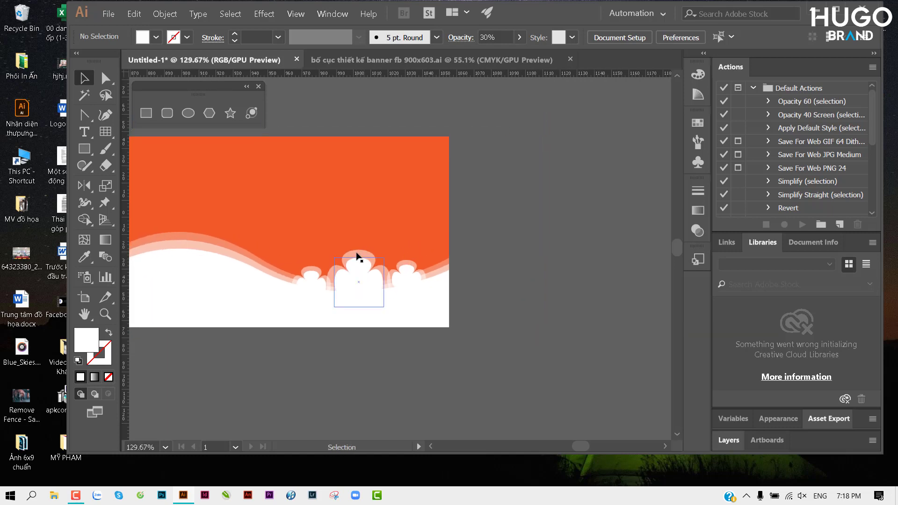
Duplicate the orange background rectangle to the right of the banner.
scroll(367, 249, right, 3)
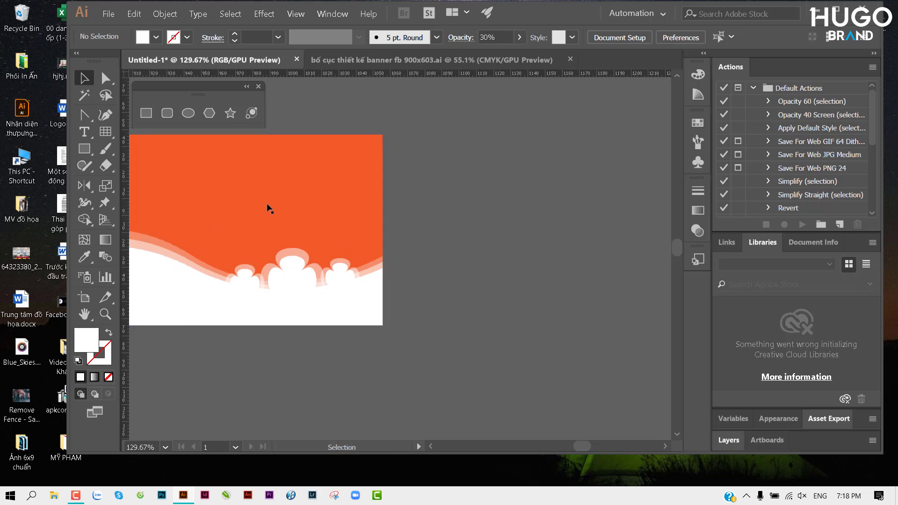
drag(268, 206, 616, 205)
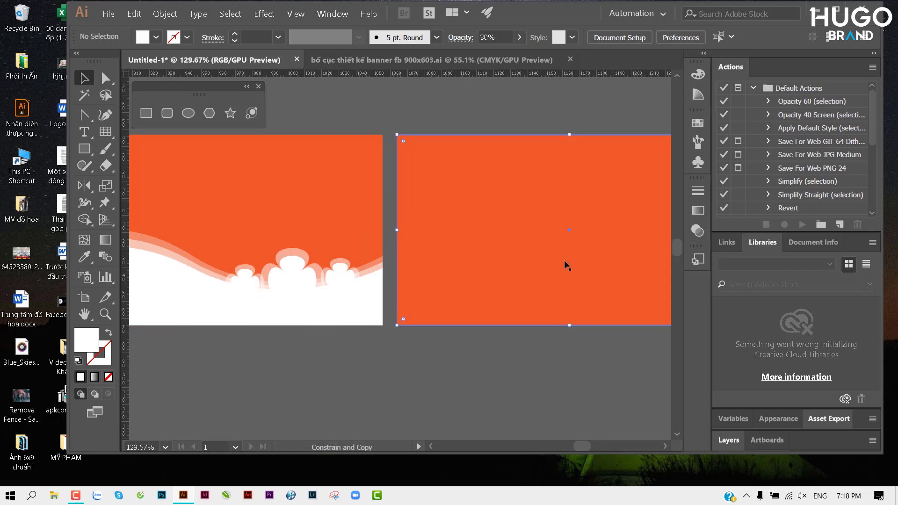
scroll(441, 325, right, 3)
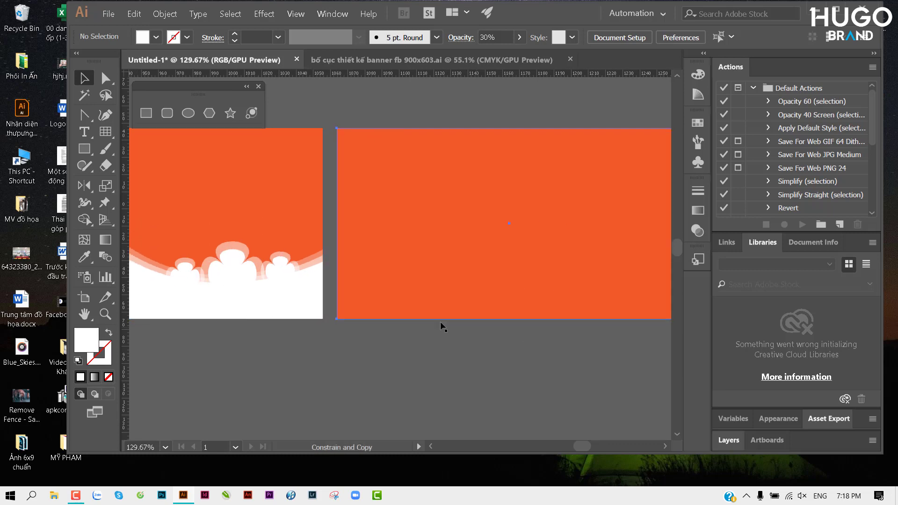
Draw a white square with no outline in the middle of the orange copy.
click(148, 120)
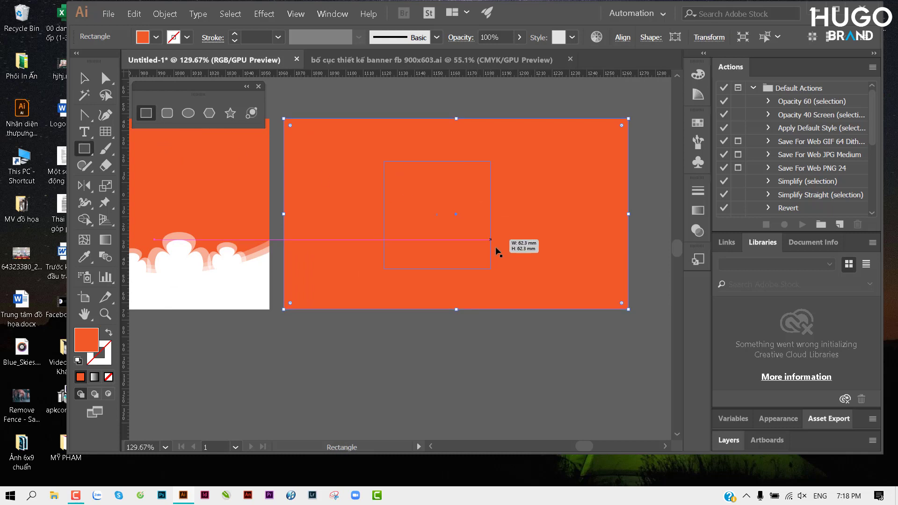
drag(383, 160, 496, 252)
key(d)
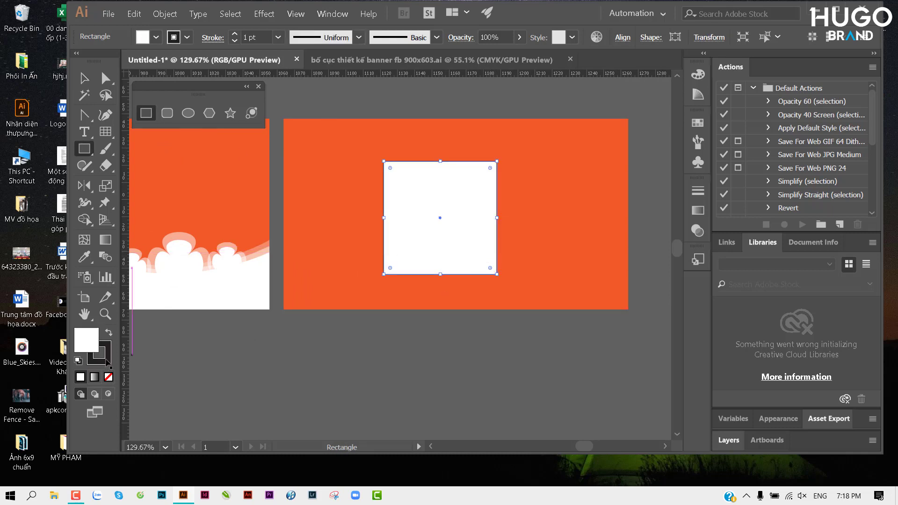
click(103, 358)
click(108, 377)
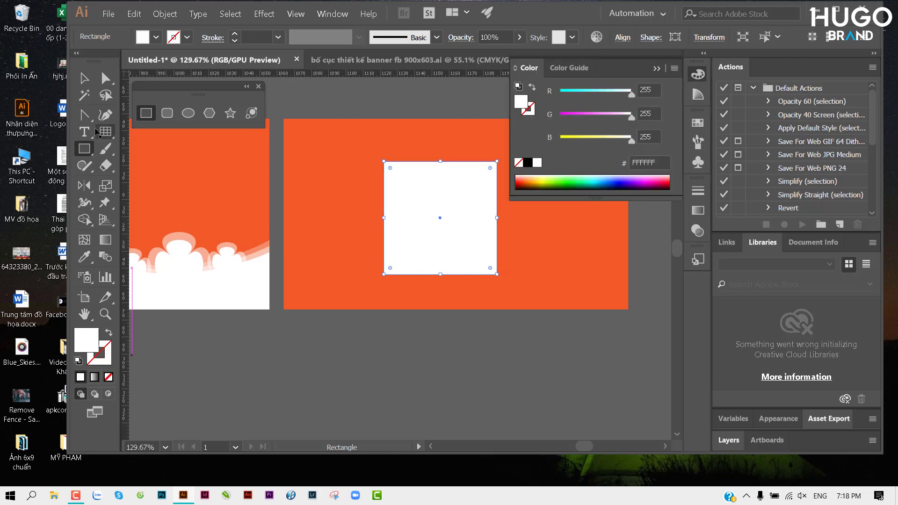
click(83, 78)
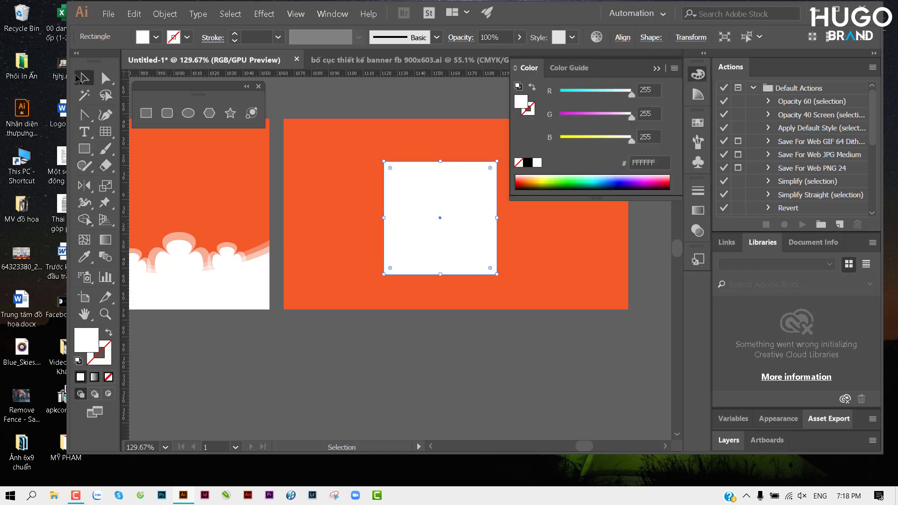
Apply a Pucker & Bloat bloat effect to the white square, turning it into a clover.
click(265, 14)
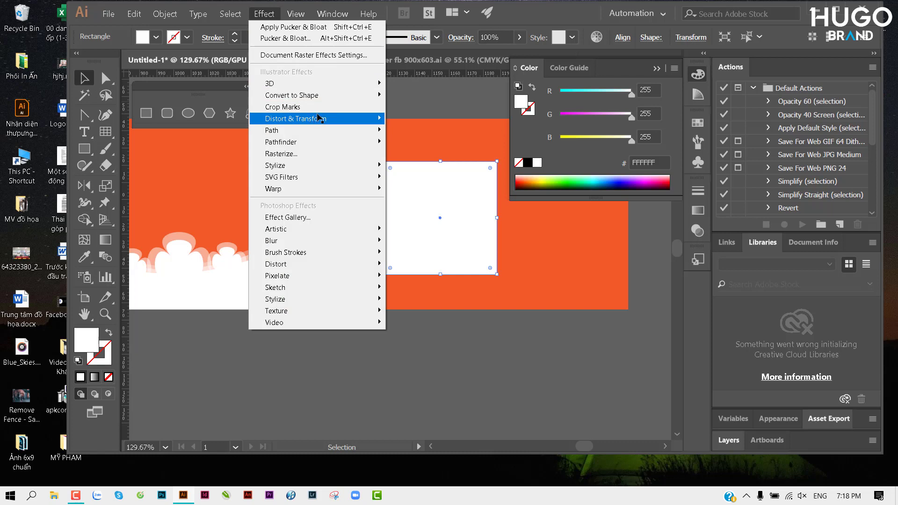
mouse_move(295, 119)
click(446, 130)
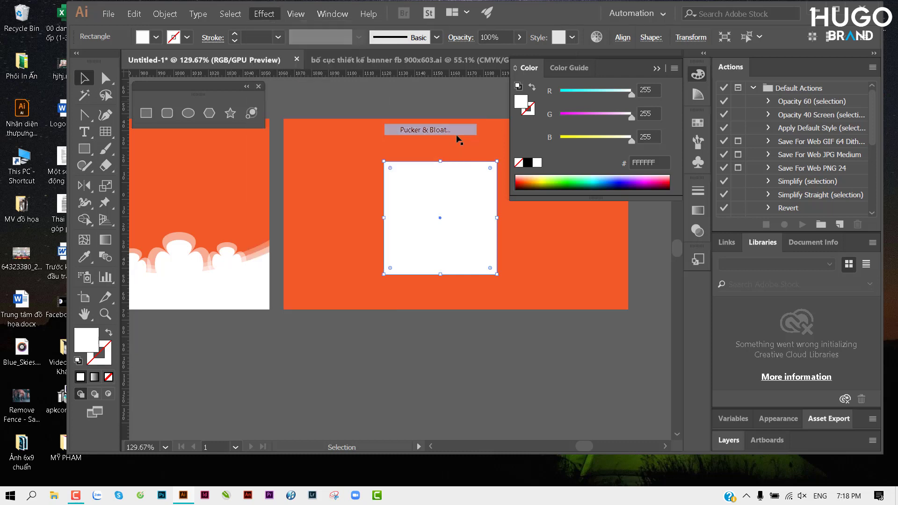
click(489, 265)
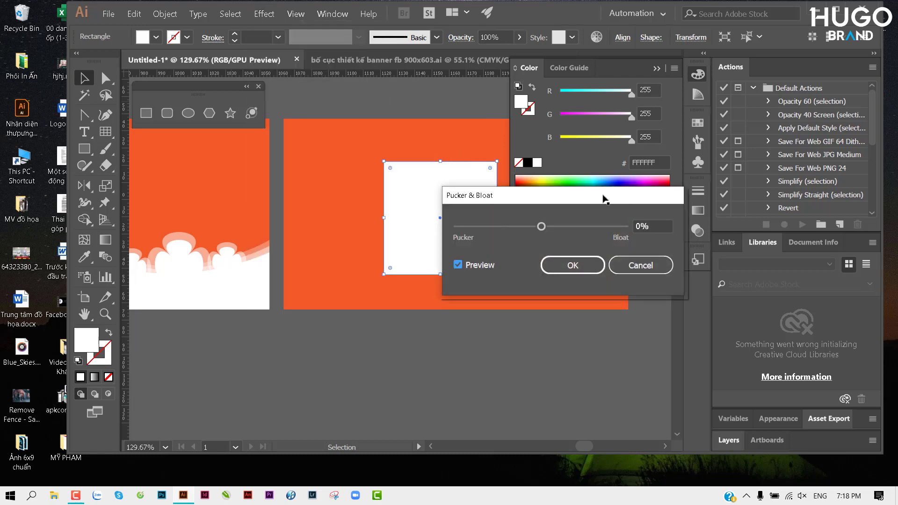
drag(601, 196, 580, 283)
click(633, 311)
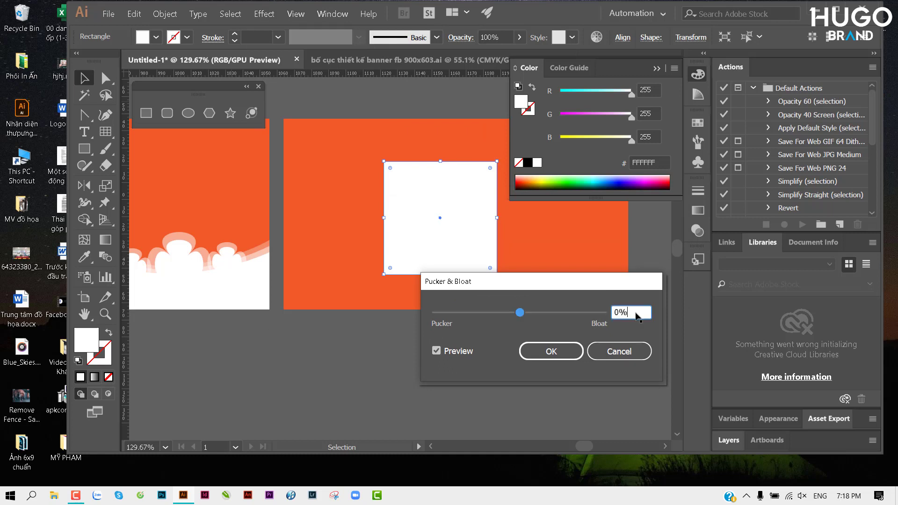
scroll(636, 313, up, 7)
scroll(636, 313, up, 7)
scroll(636, 313, up, 8)
scroll(636, 314, up, 7)
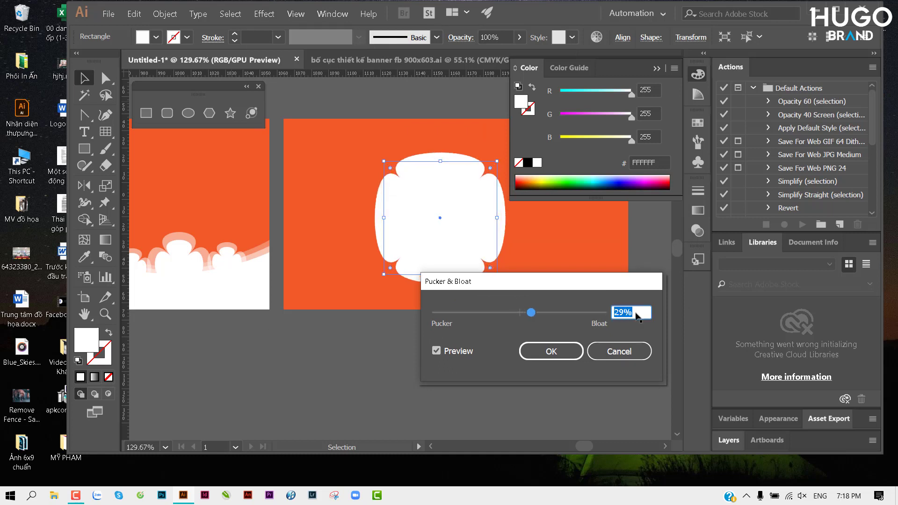
scroll(638, 317, up, 3)
scroll(638, 317, up, 3)
scroll(638, 316, up, 3)
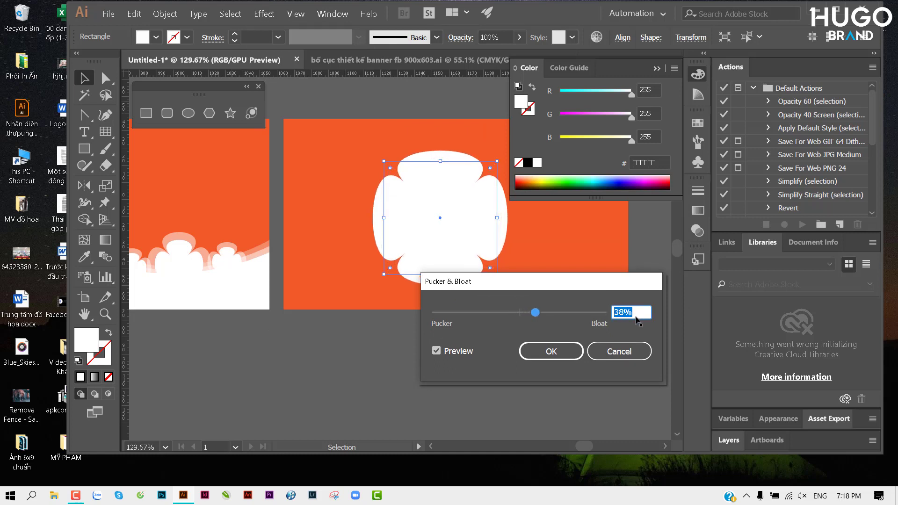
click(550, 354)
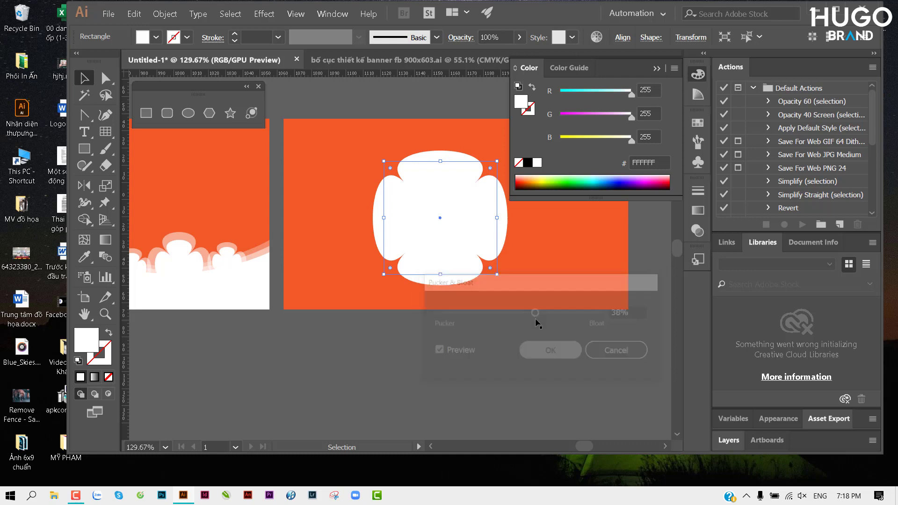
click(657, 69)
alt+scroll(407, 345, down, 1)
alt+scroll(424, 322, down, 1)
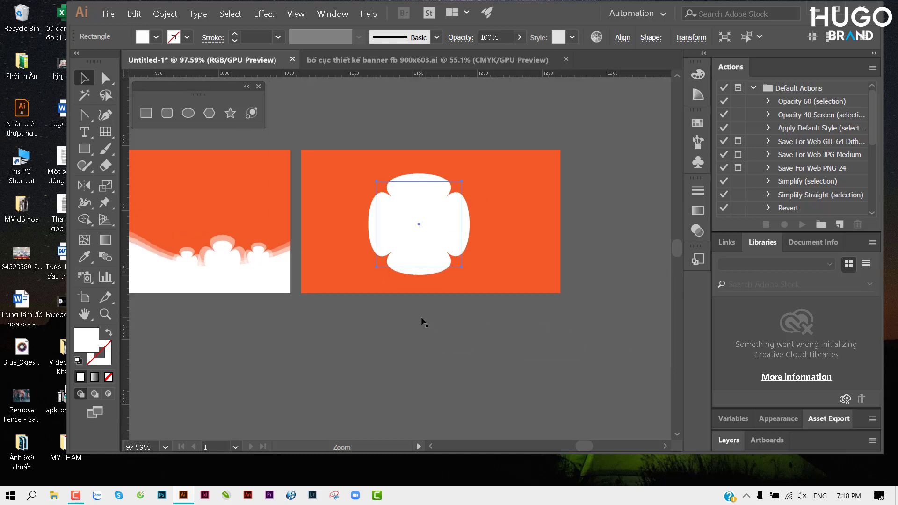
drag(422, 322, 418, 320)
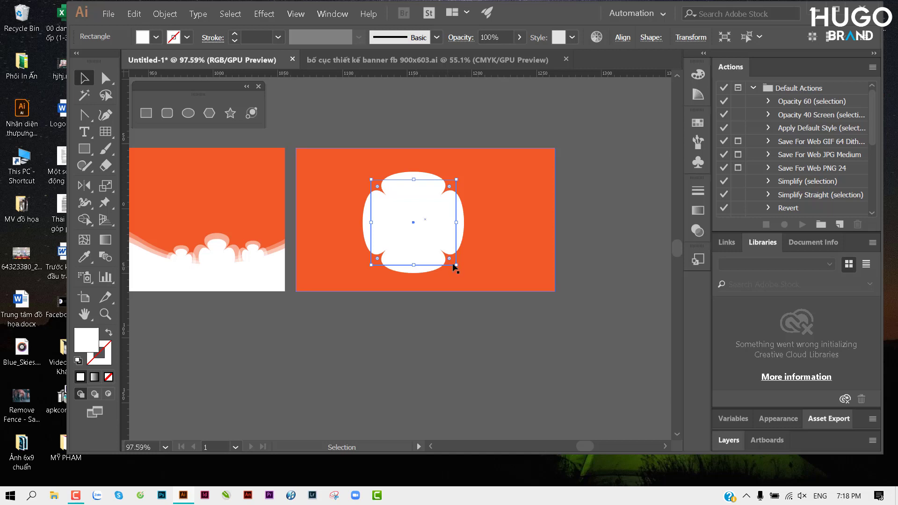
Scale the white flower shape up to about double its size.
key(a)
key(v)
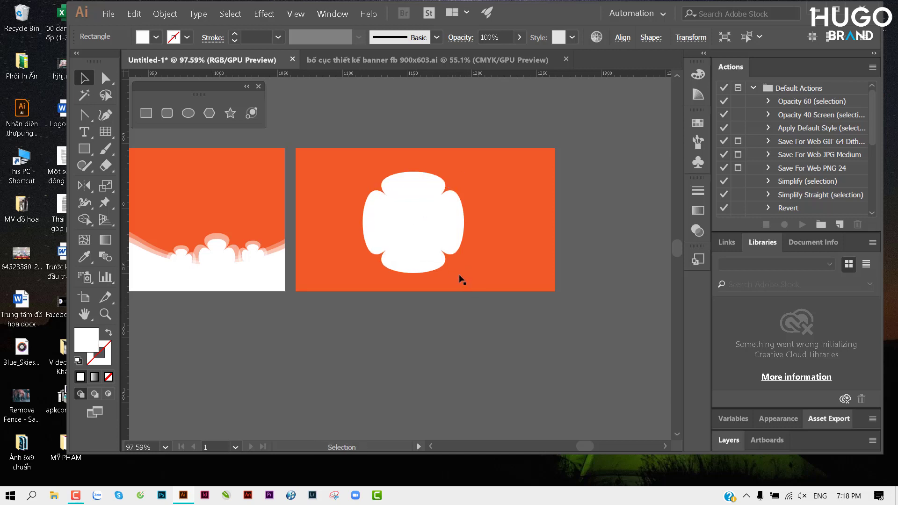
drag(456, 264, 584, 366)
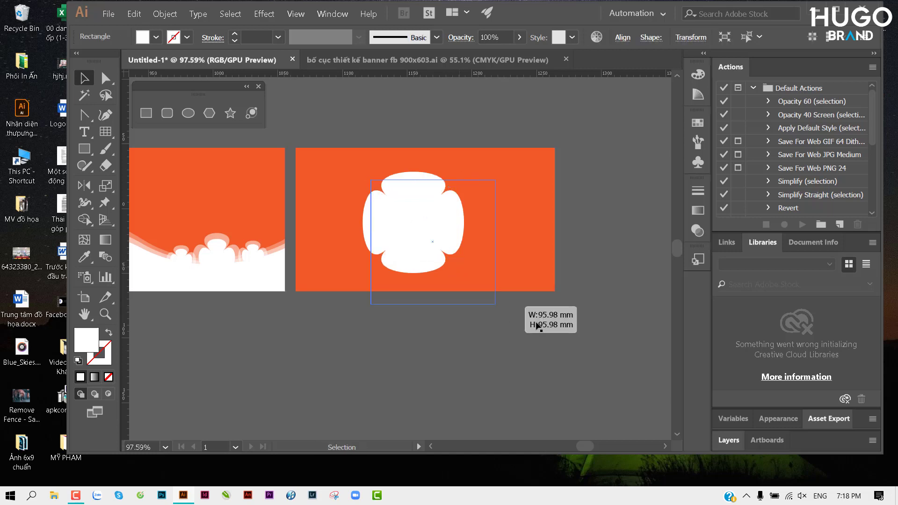
drag(460, 284, 318, 236)
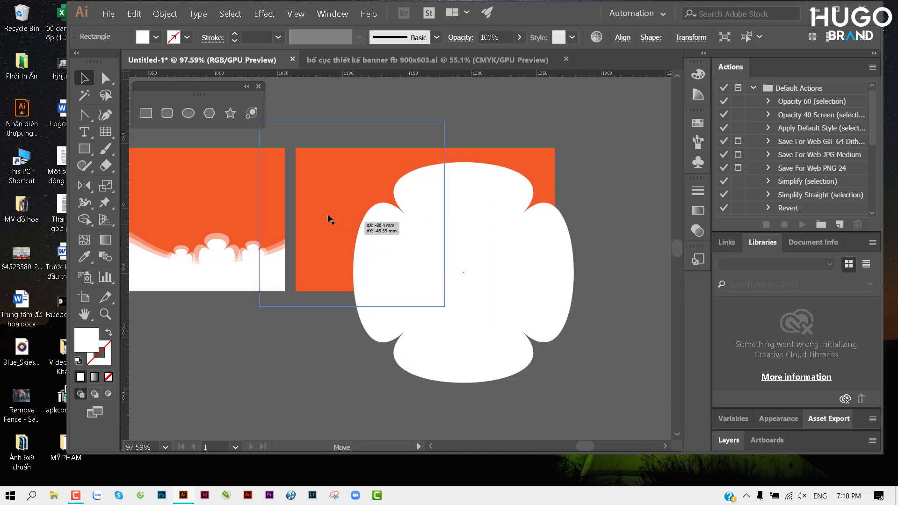
click(436, 324)
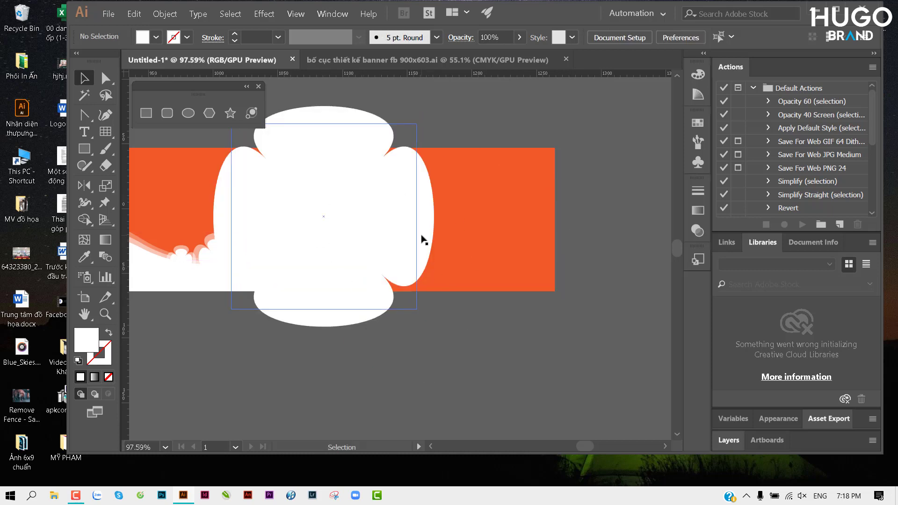
click(367, 304)
click(416, 262)
click(356, 155)
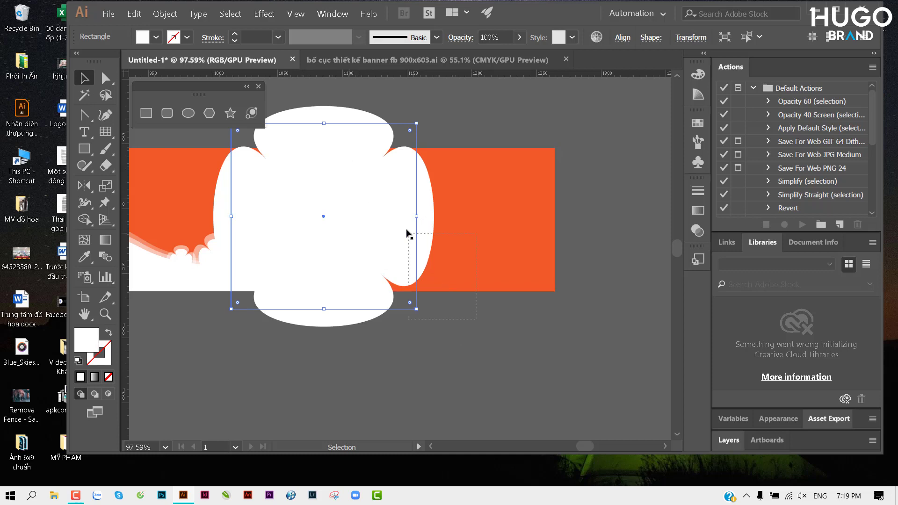
key(ctrl+z)
key(ctrl+z)
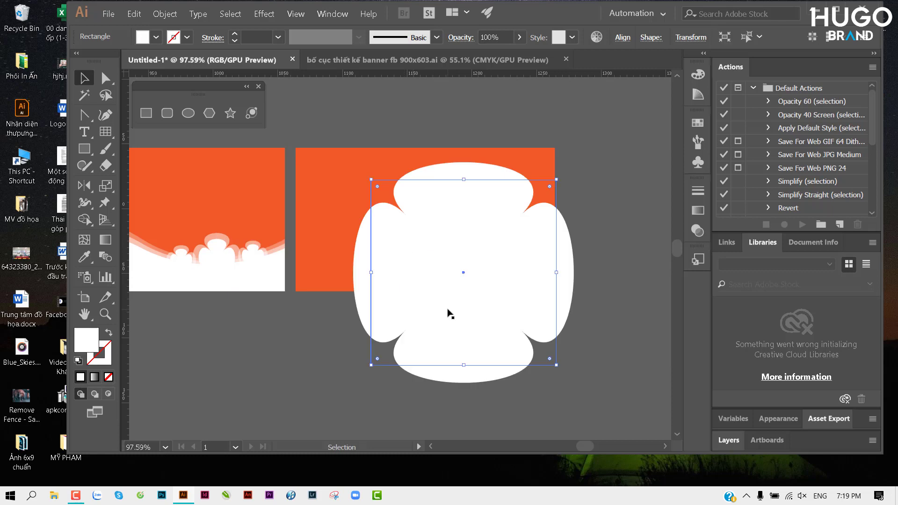
click(579, 361)
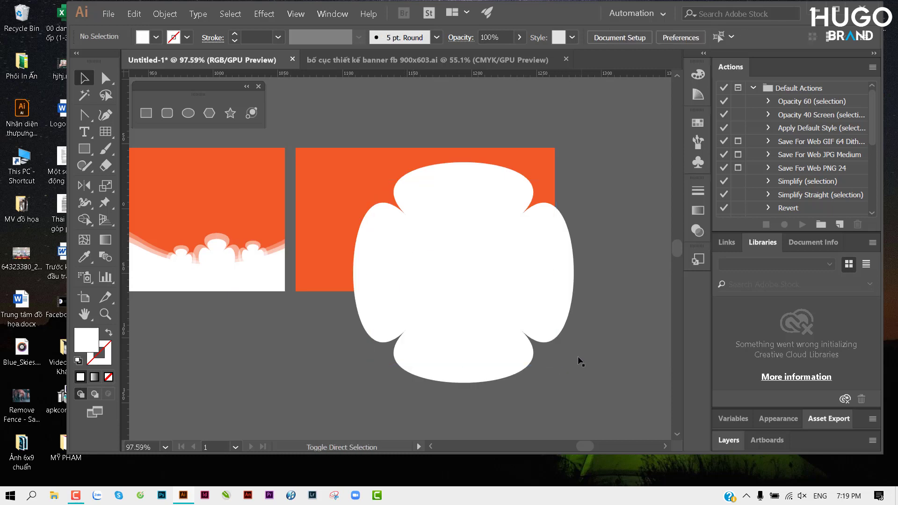
Place the flower over the orange rectangle's left side, select both, and pick Shape Builder.
drag(491, 320, 351, 261)
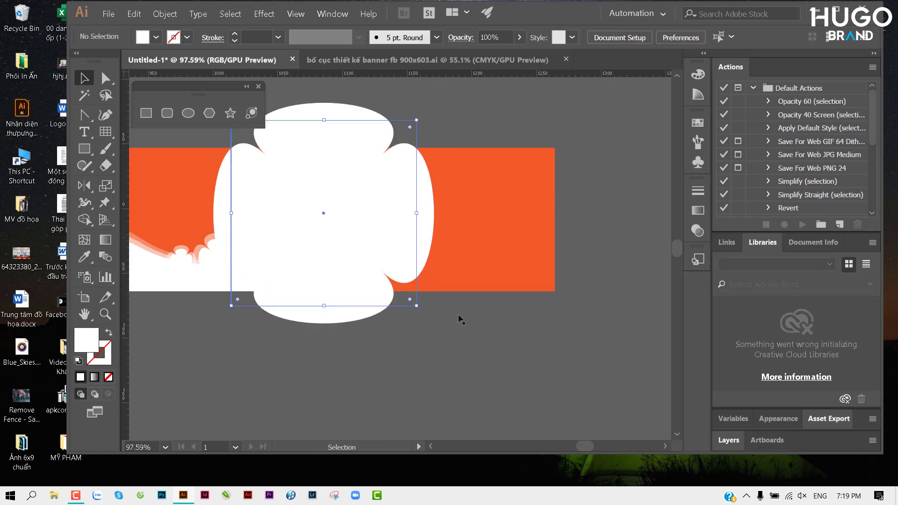
click(435, 270)
drag(426, 225, 559, 237)
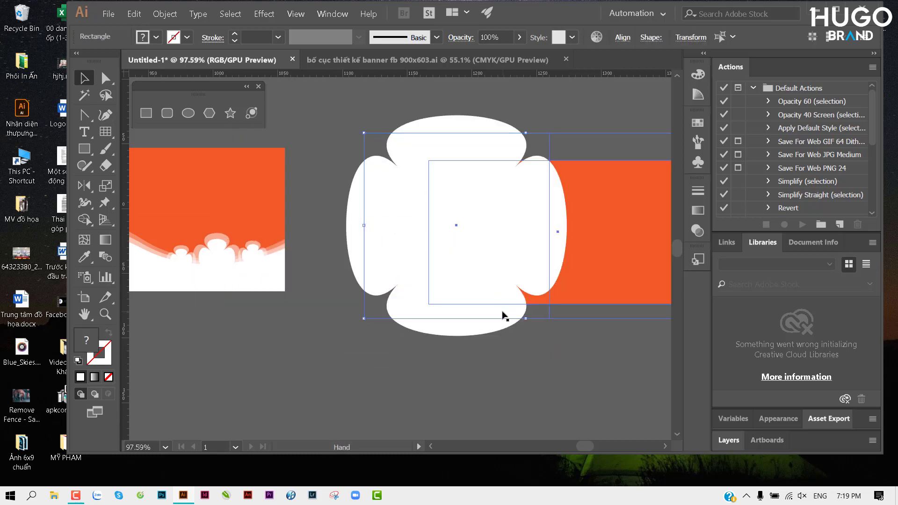
drag(504, 316, 417, 334)
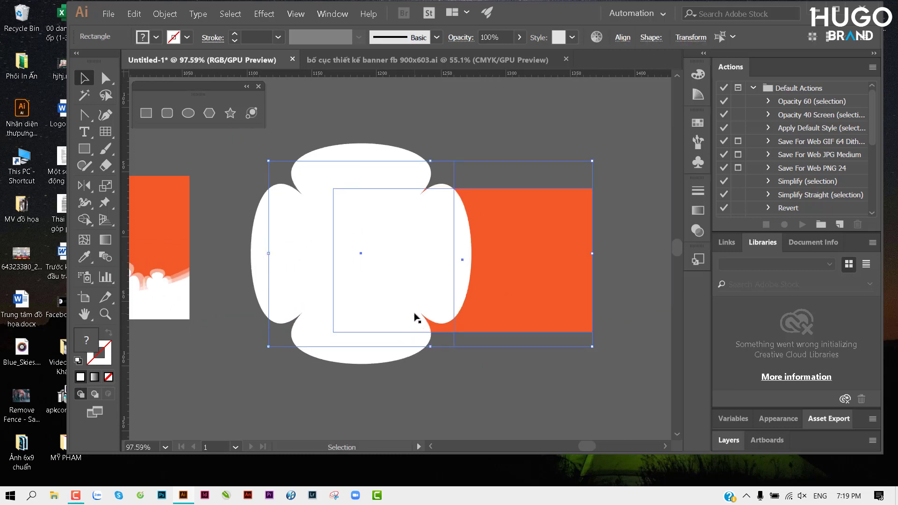
key(shift)
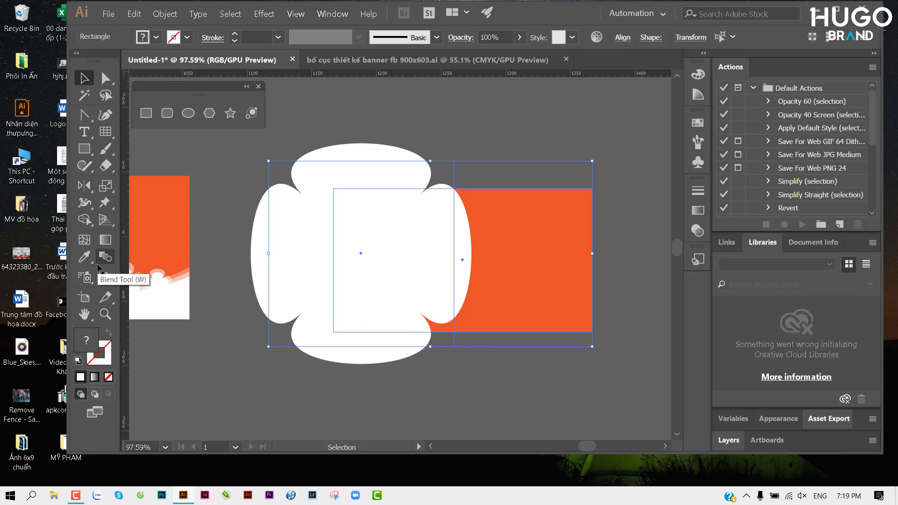
key(shift+m)
click(84, 219)
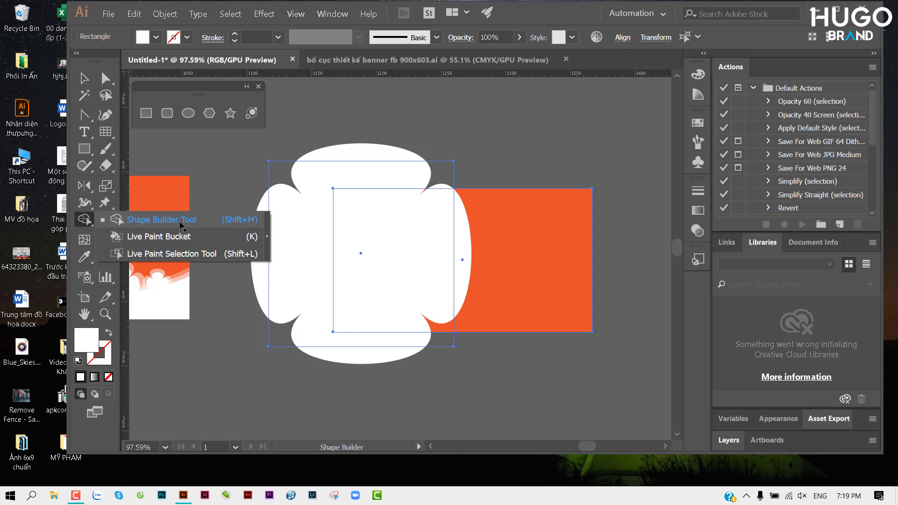
Try merging the flower's left regions with Shape Builder, then undo it.
click(180, 223)
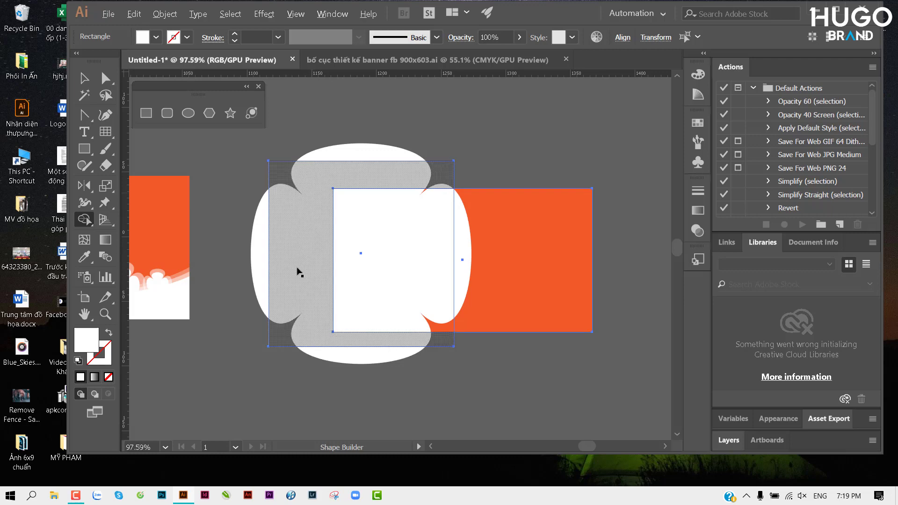
drag(296, 384, 291, 276)
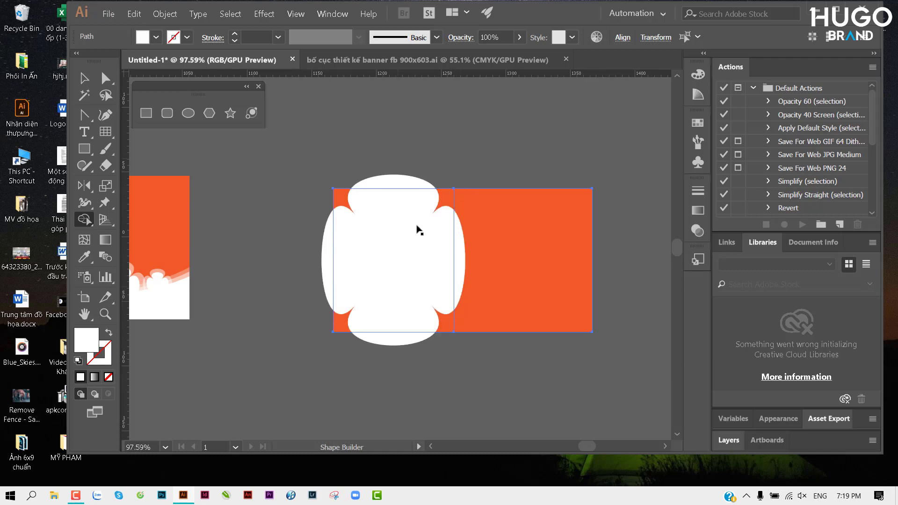
key(ctrl+z)
key(v)
Flatten the flower shape's transparency from the Object menu.
click(336, 416)
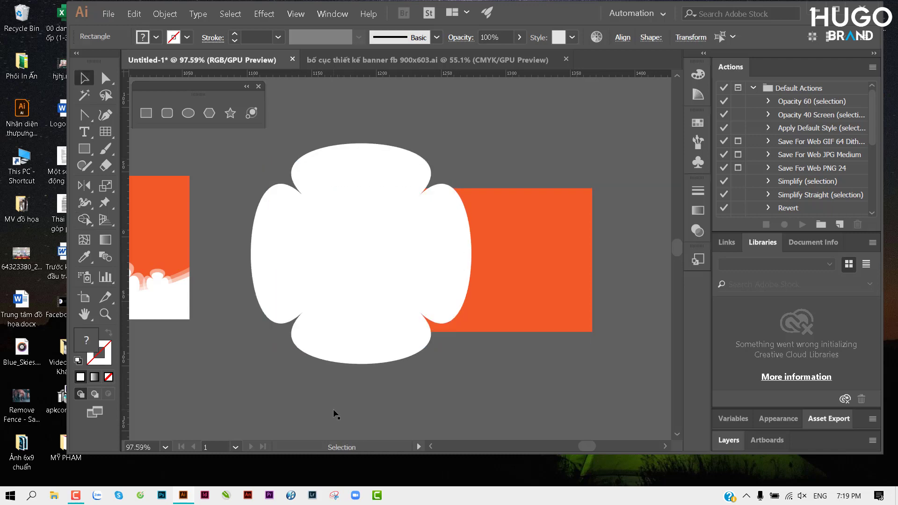
click(323, 292)
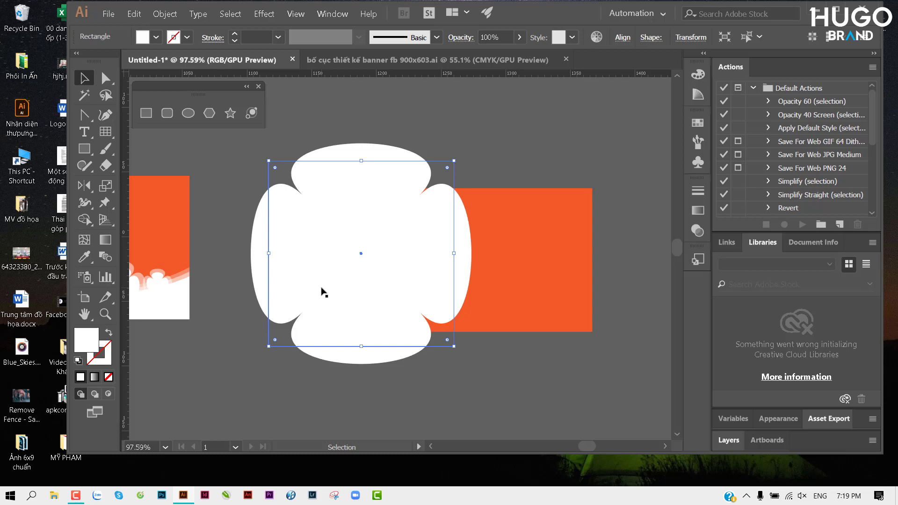
click(165, 14)
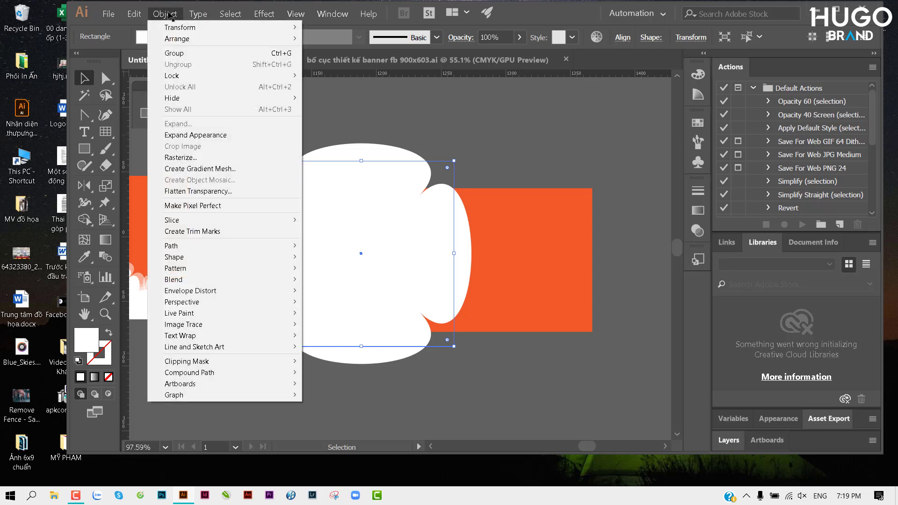
click(206, 191)
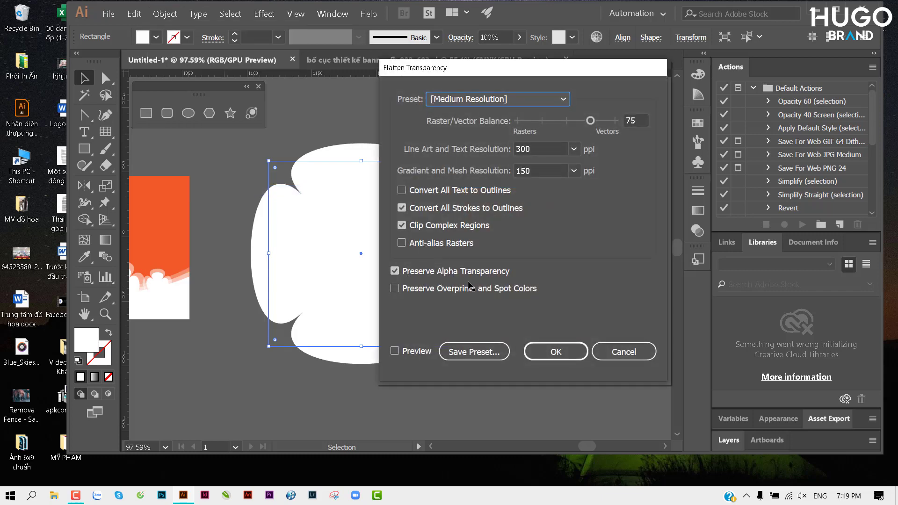
click(555, 351)
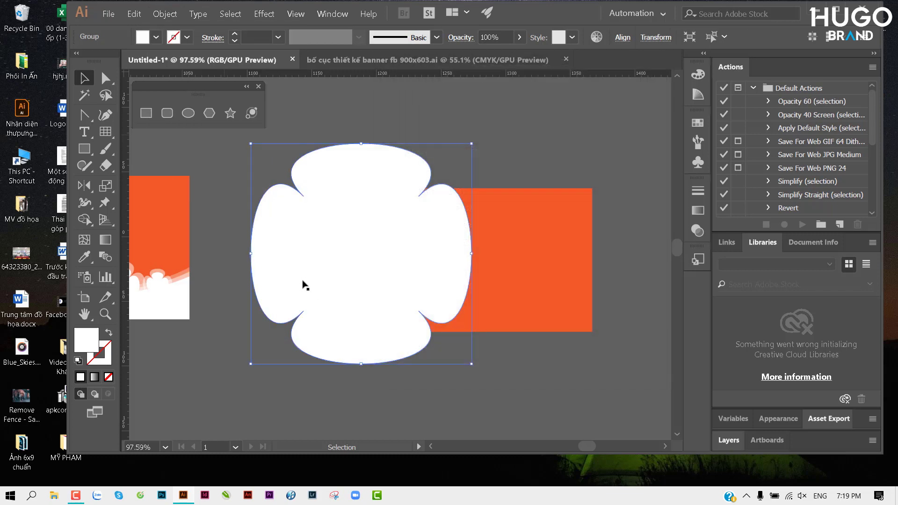
Trim the flower's outer lobes against the orange rectangle with Shape Builder, then undo the edits.
click(235, 244)
click(306, 255)
drag(469, 360, 345, 282)
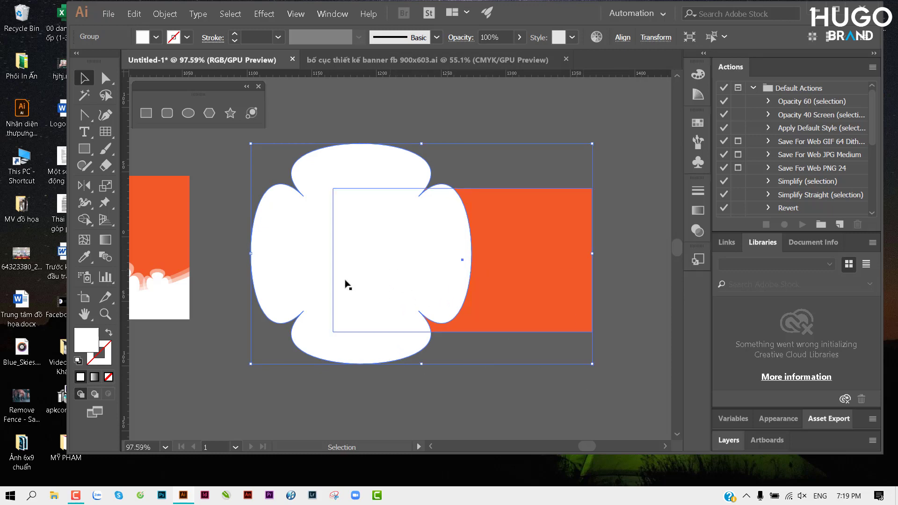
key(shift+m)
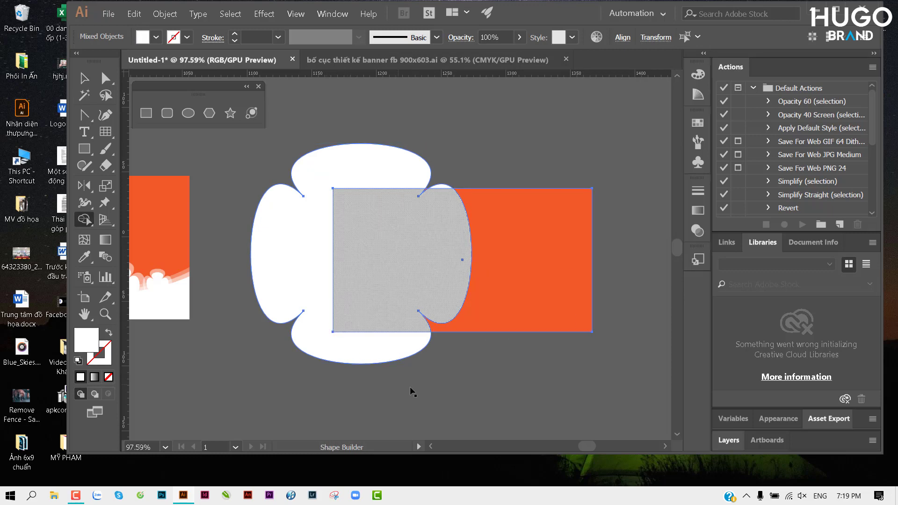
alt+click(346, 357)
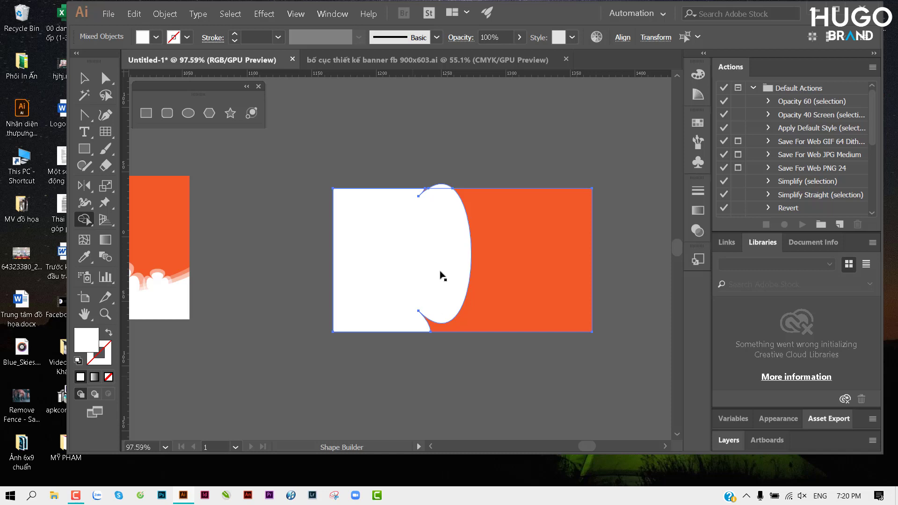
drag(448, 185, 415, 376)
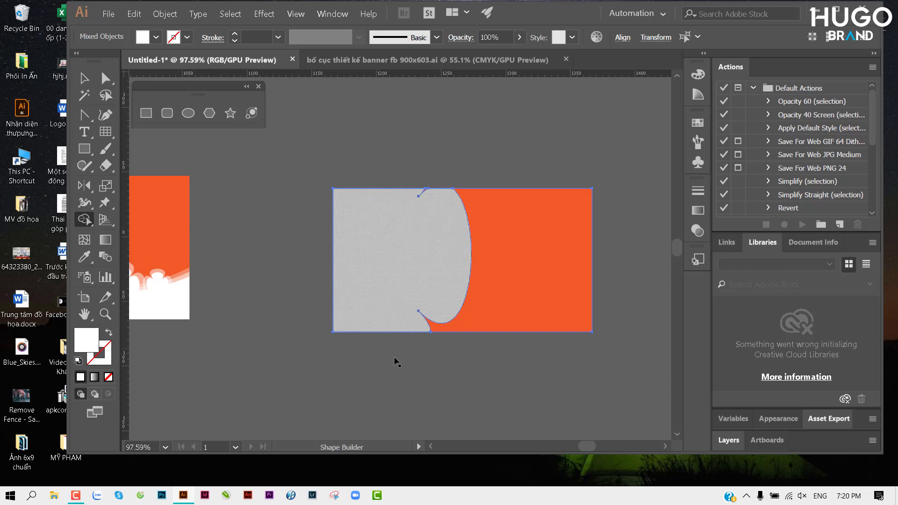
key(v)
key(ctrl+z)
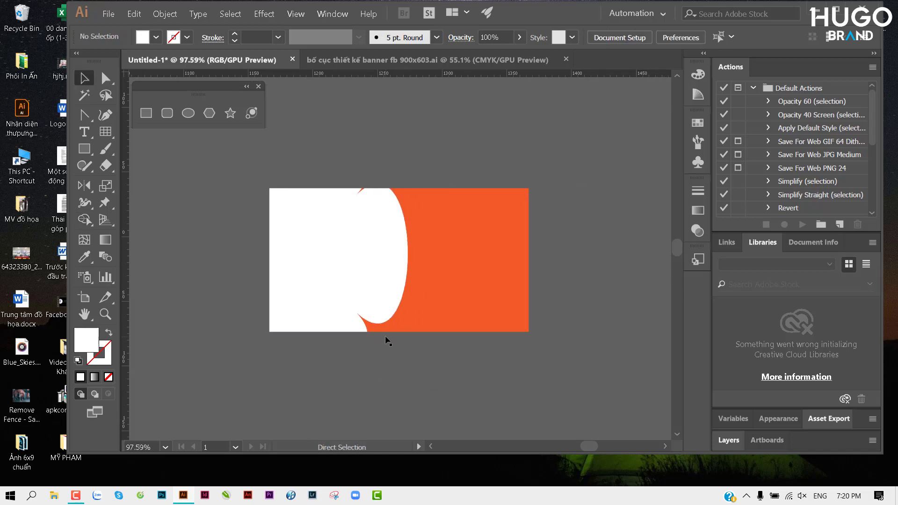
key(ctrl+z)
key(ctrl+z)
Shrink and nudge the flower slightly, then delete its outer cloud lobes with Shape Builder.
key(v)
click(407, 378)
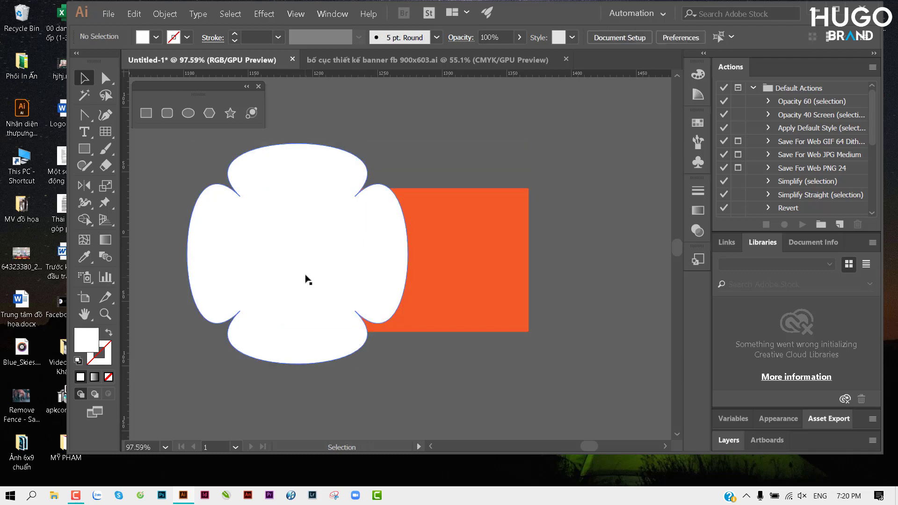
click(305, 276)
drag(189, 144, 205, 160)
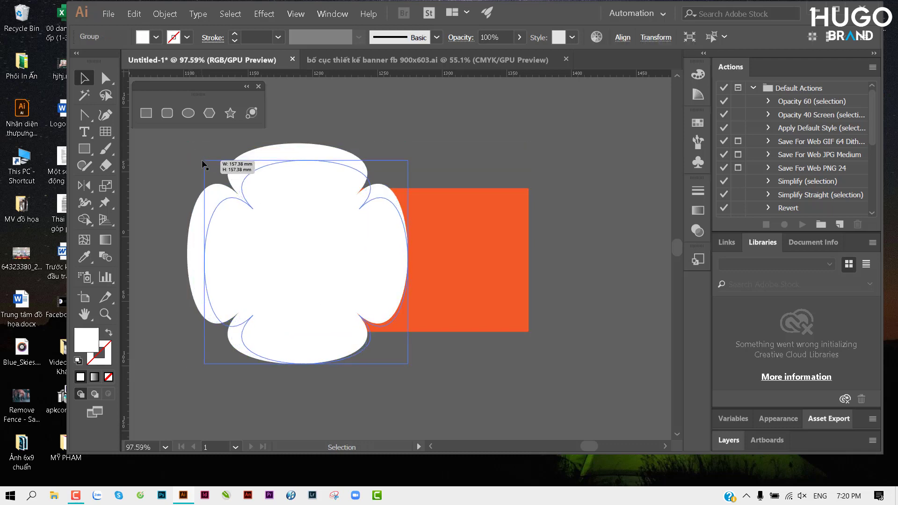
drag(299, 255, 296, 253)
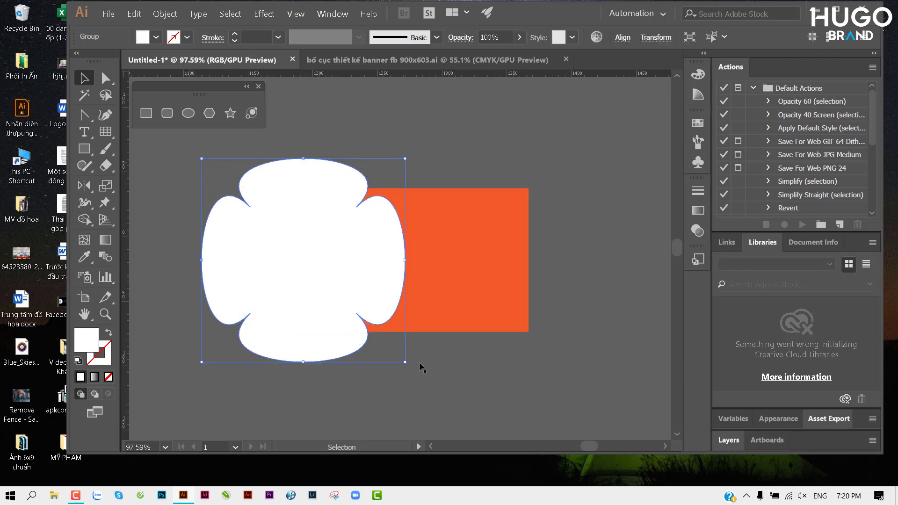
drag(486, 376, 324, 275)
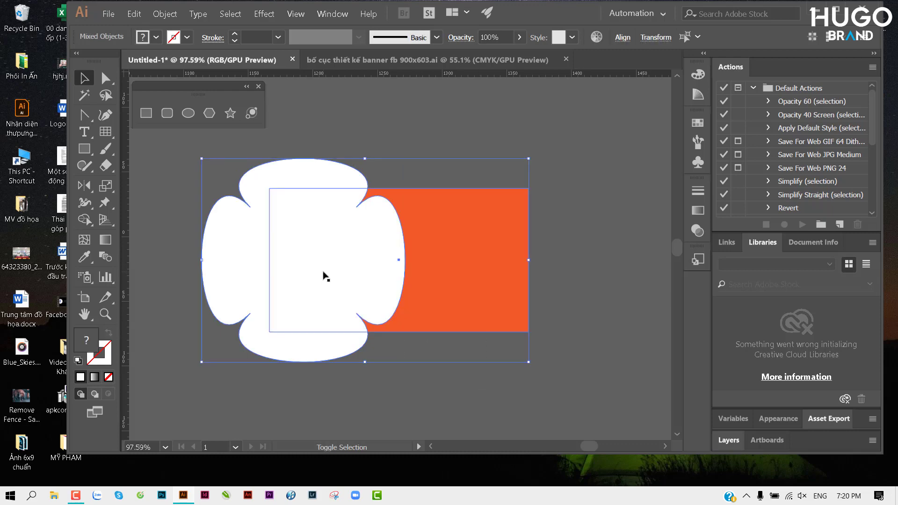
key(shift+m)
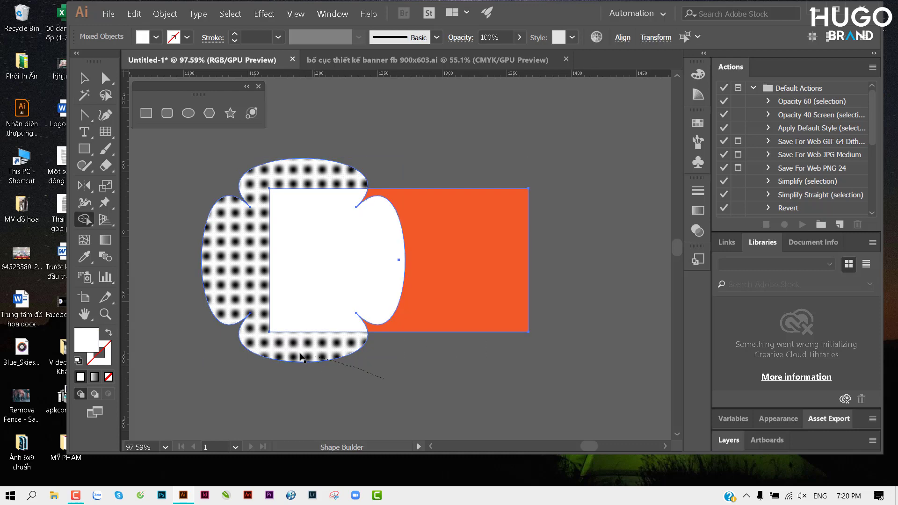
alt+click(279, 355)
key(v)
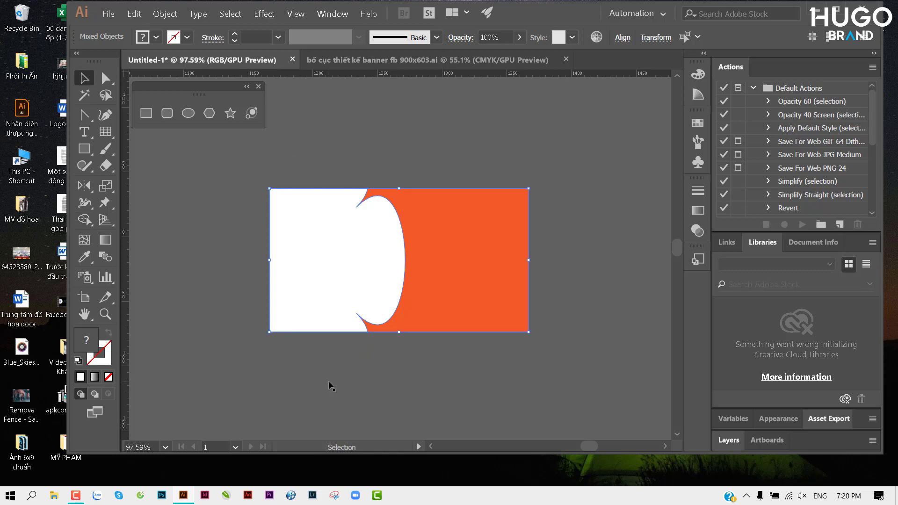
click(328, 384)
key(ctrl+equal)
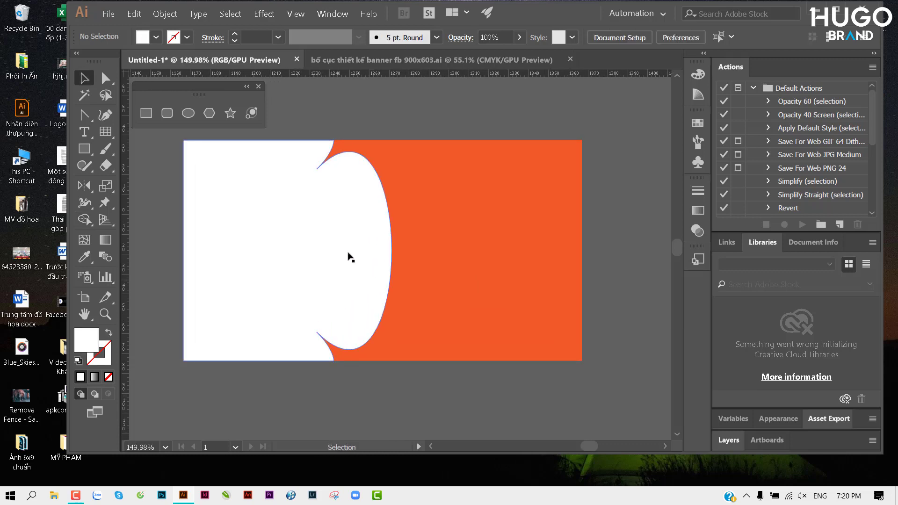
Narrow the white panel from its right edge and try 30% opacity, then undo.
click(301, 302)
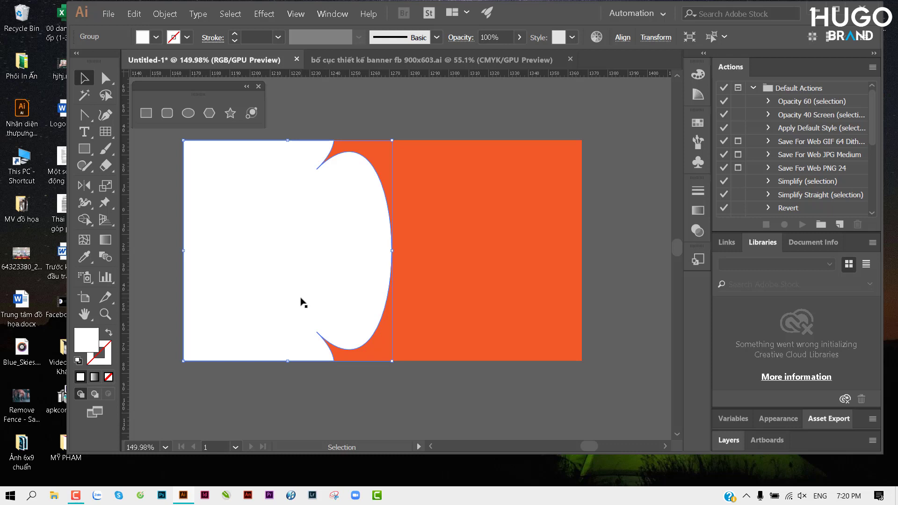
click(466, 300)
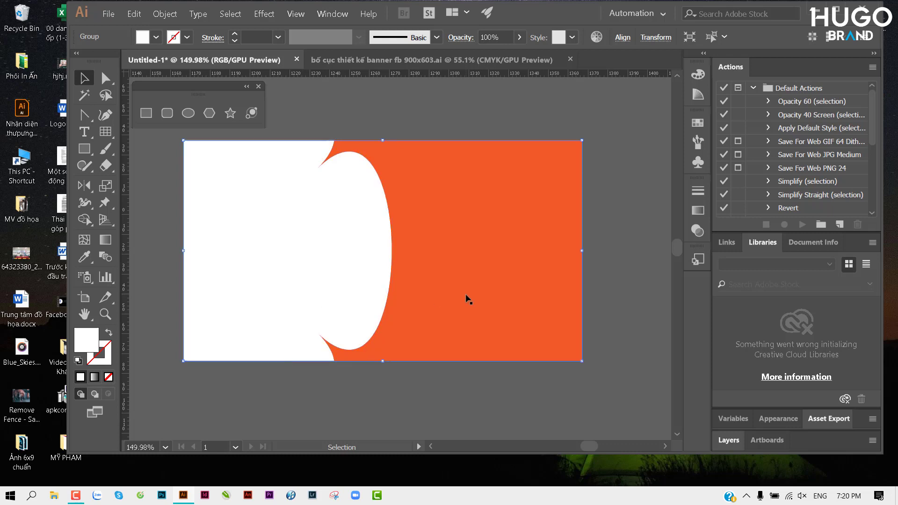
click(323, 267)
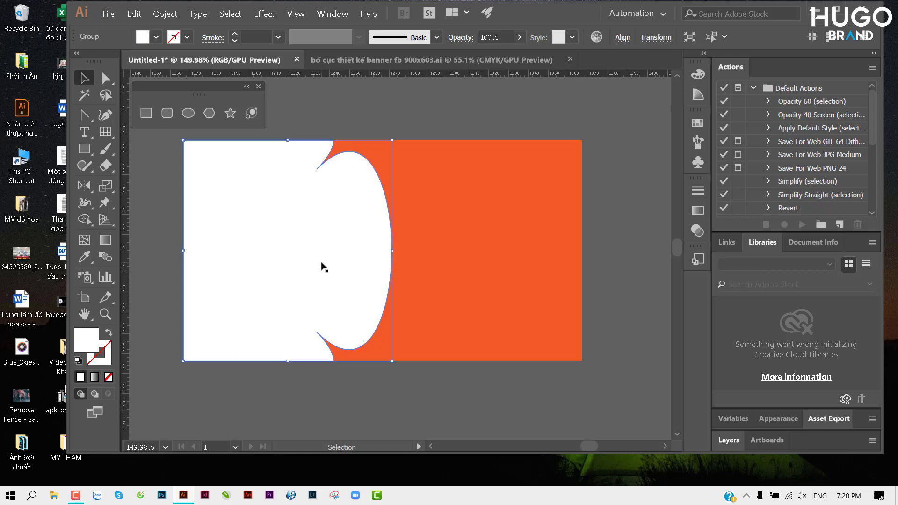
key(a)
key(v)
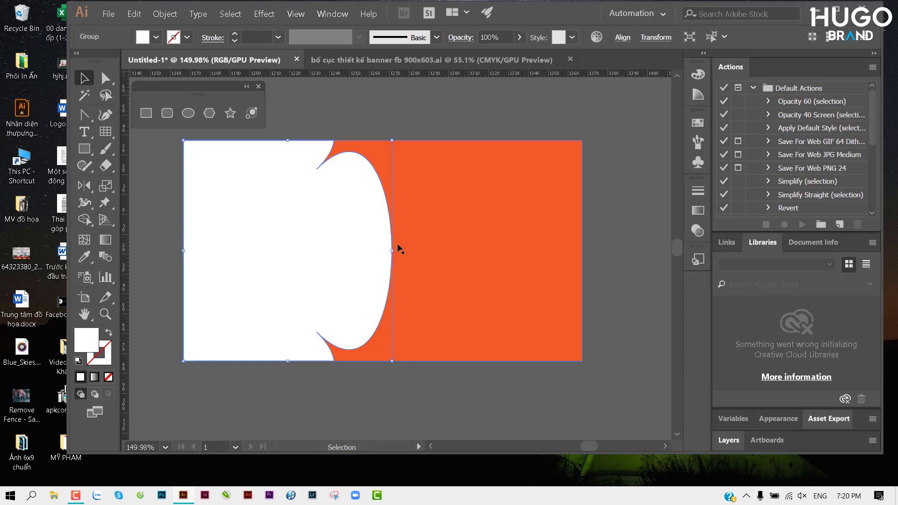
drag(392, 252, 392, 251)
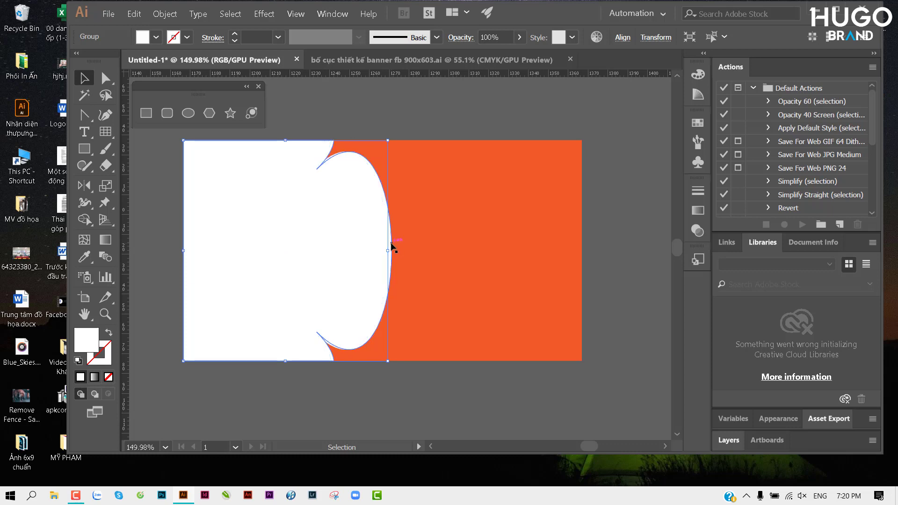
click(496, 40)
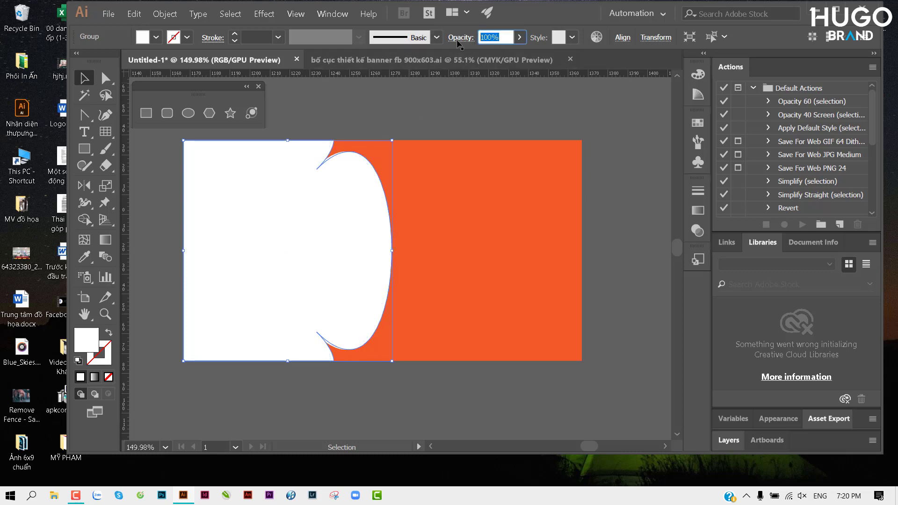
text(30)
key(Return)
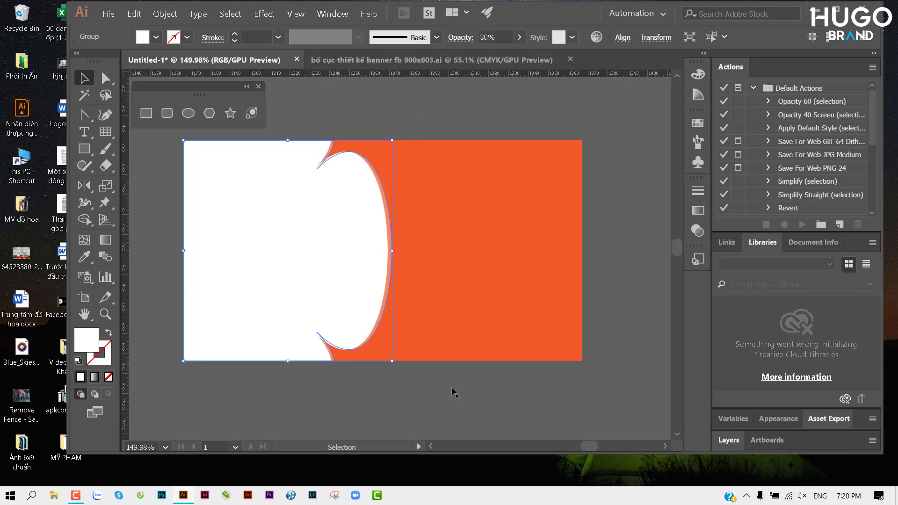
key(ctrl+z)
key(ctrl+z)
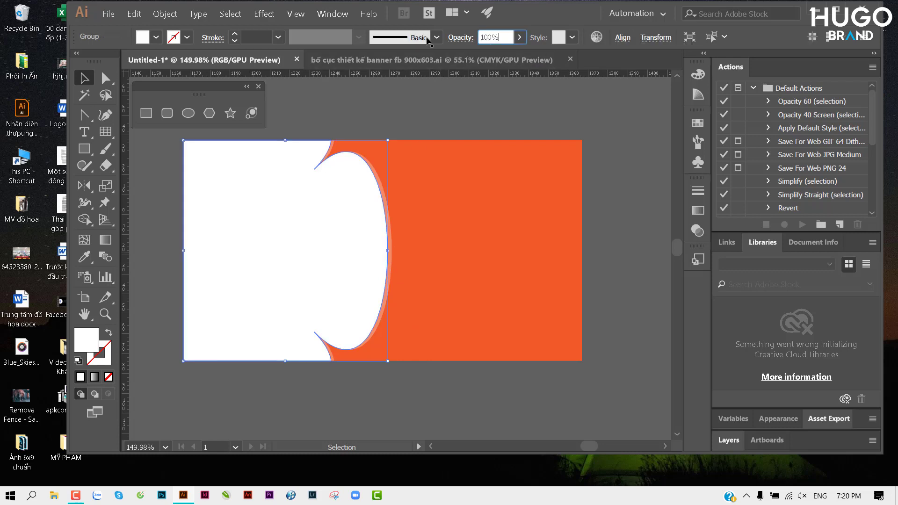
Try 50% opacity, narrow the right edge slightly more, then reset the panel's opacity.
text(50)
key(Return)
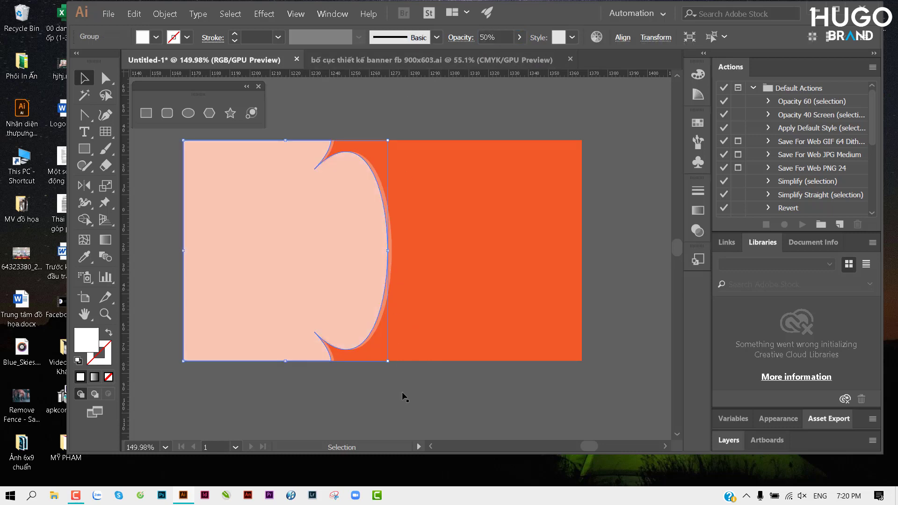
click(401, 396)
click(353, 266)
key(a)
click(351, 267)
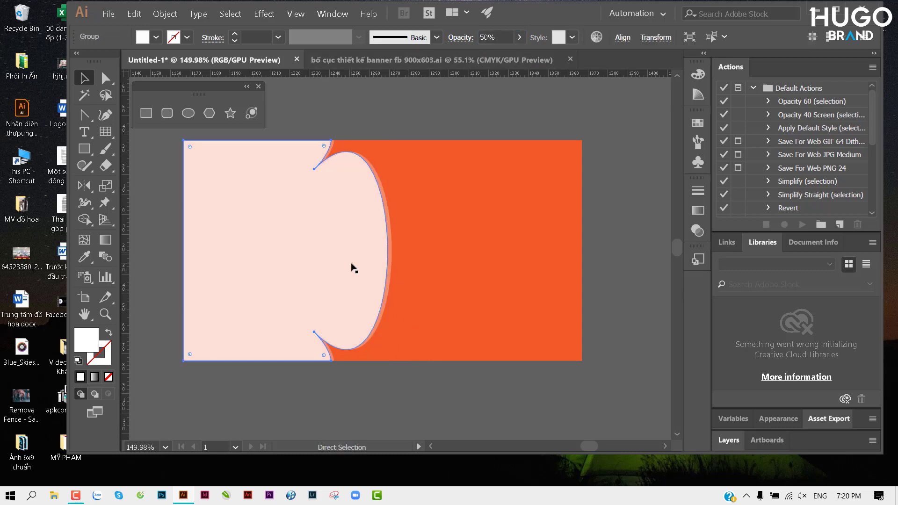
key(v)
drag(388, 250, 386, 251)
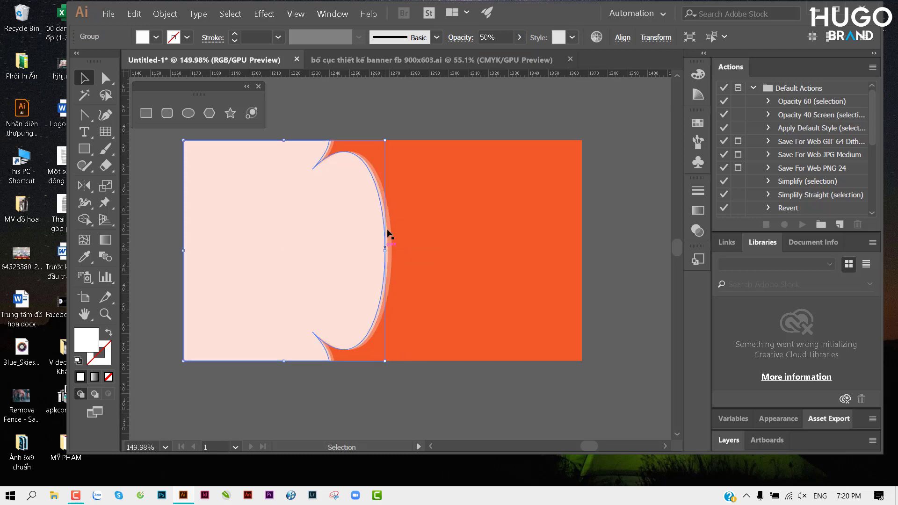
click(451, 40)
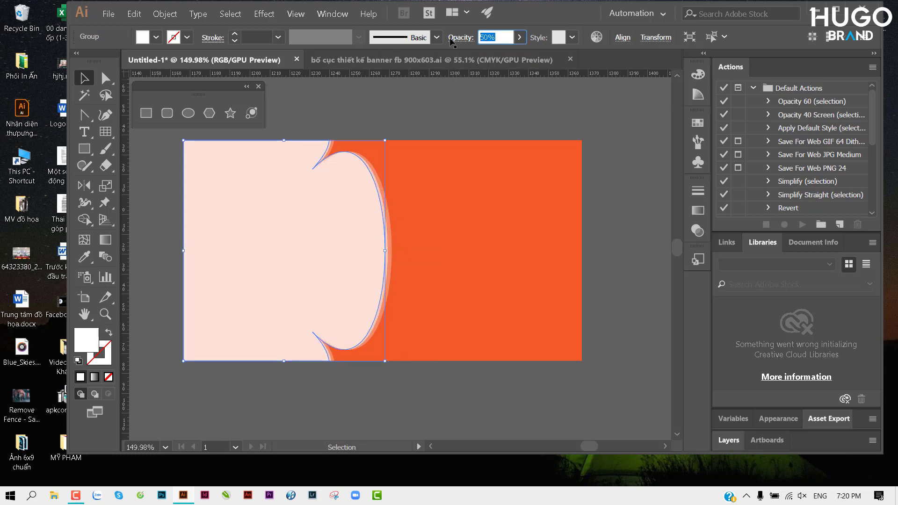
text(10)
key(Return)
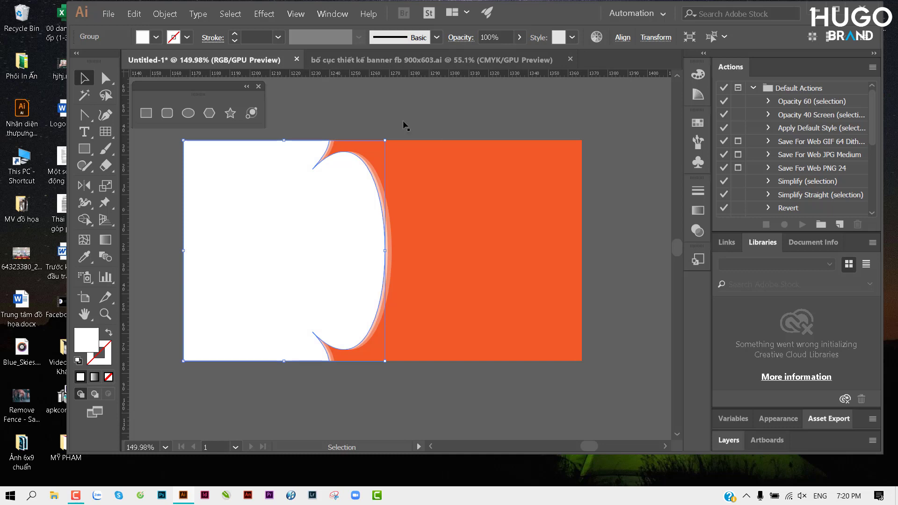
Fill the curved panel with the cyan-blue swatch.
click(156, 37)
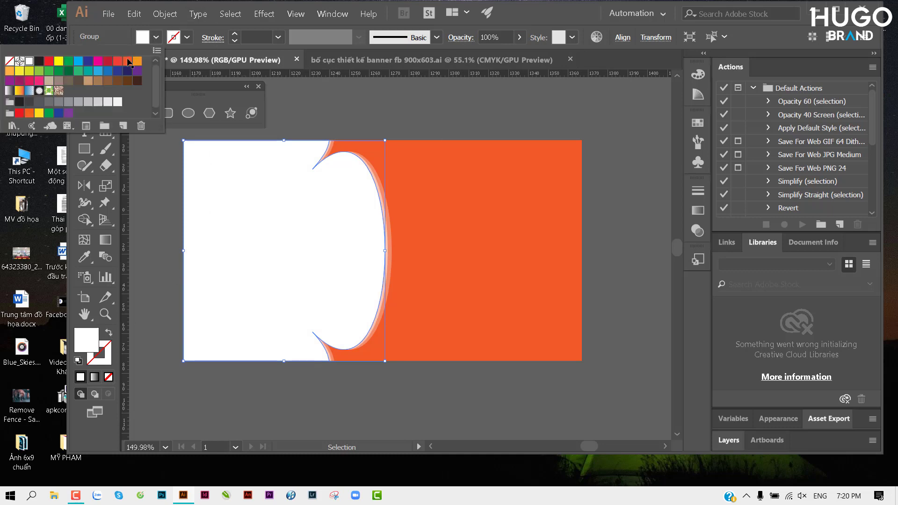
click(78, 62)
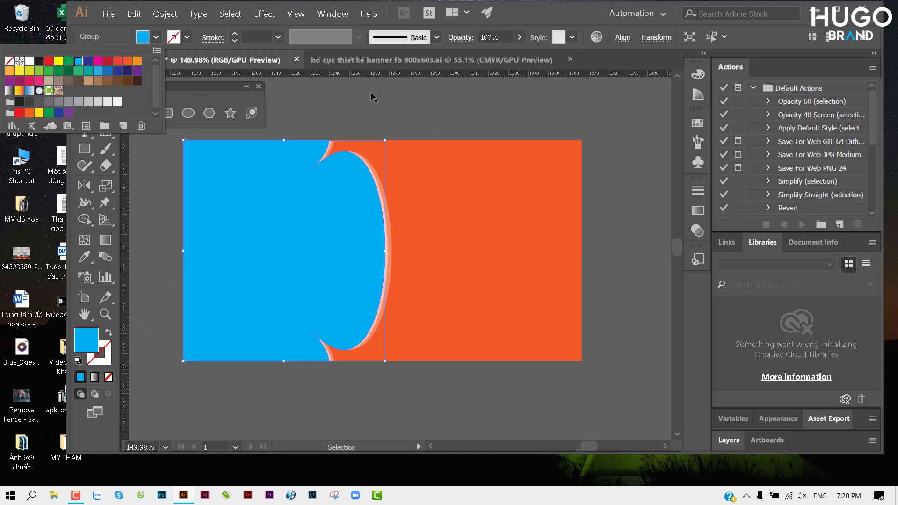
click(372, 97)
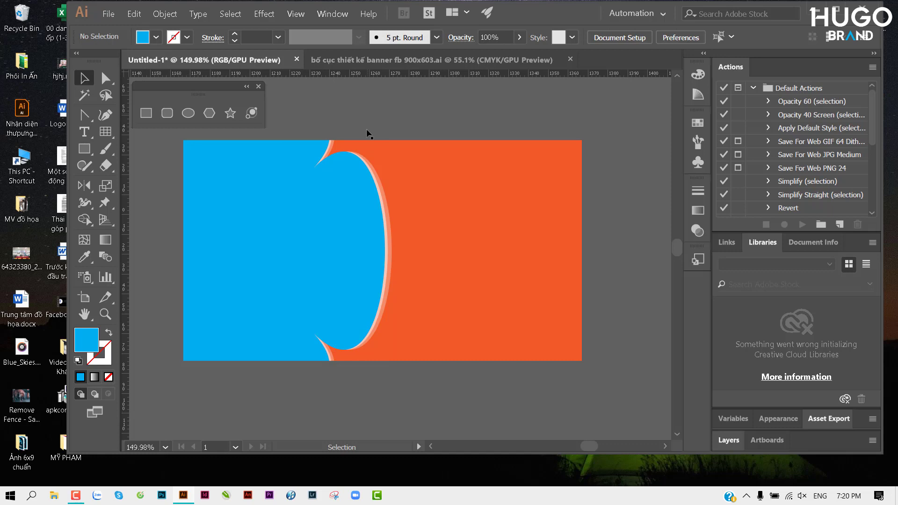
scroll(369, 134, left, 2)
scroll(395, 174, left, 2)
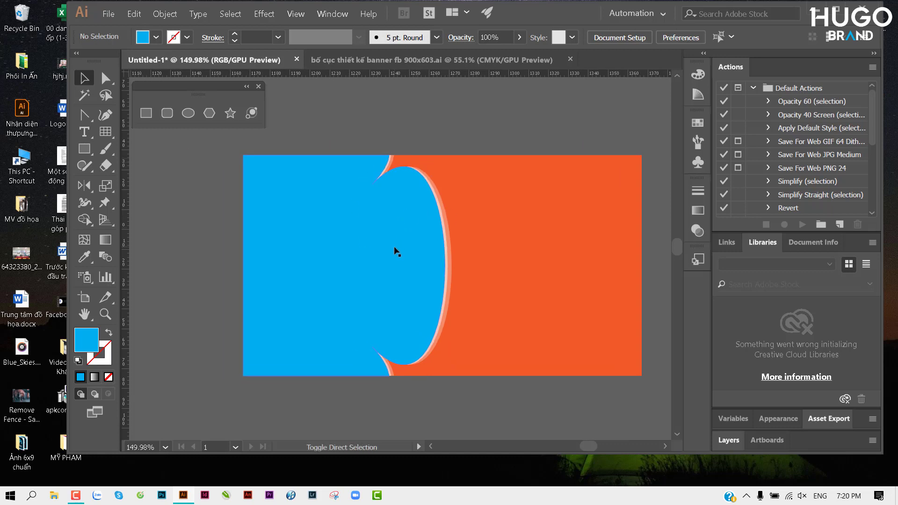
Place the wedding photo 11 (2).jpg from the thuvienanh/anhcuoi folder.
key(ctrl+shift+p)
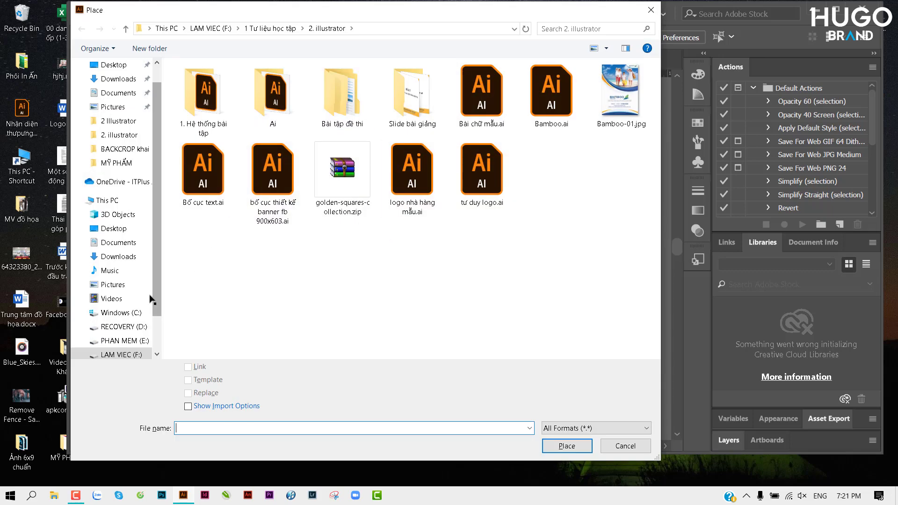
scroll(150, 290, down, 1)
click(210, 29)
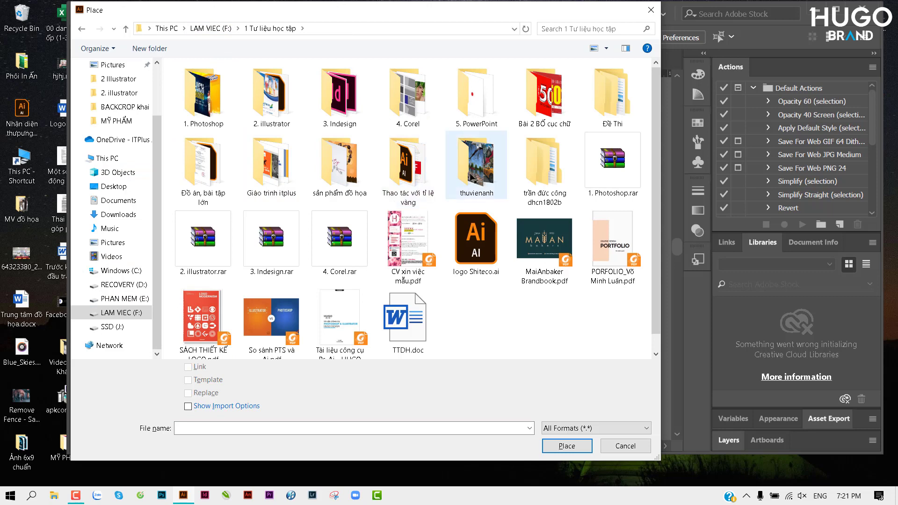
double_click(461, 178)
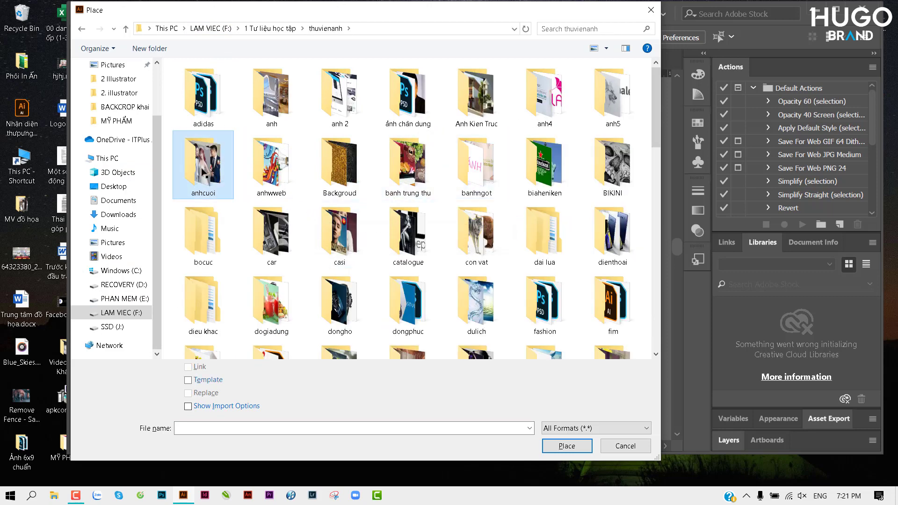
double_click(204, 169)
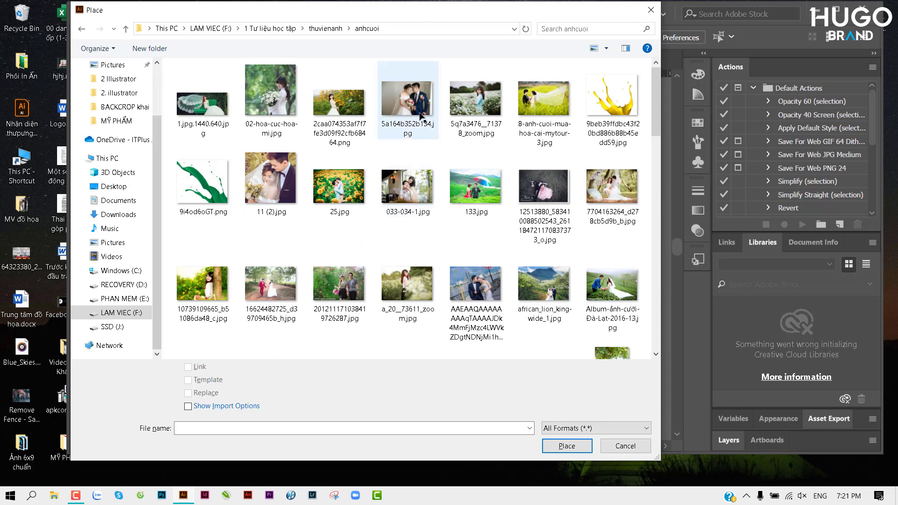
click(274, 167)
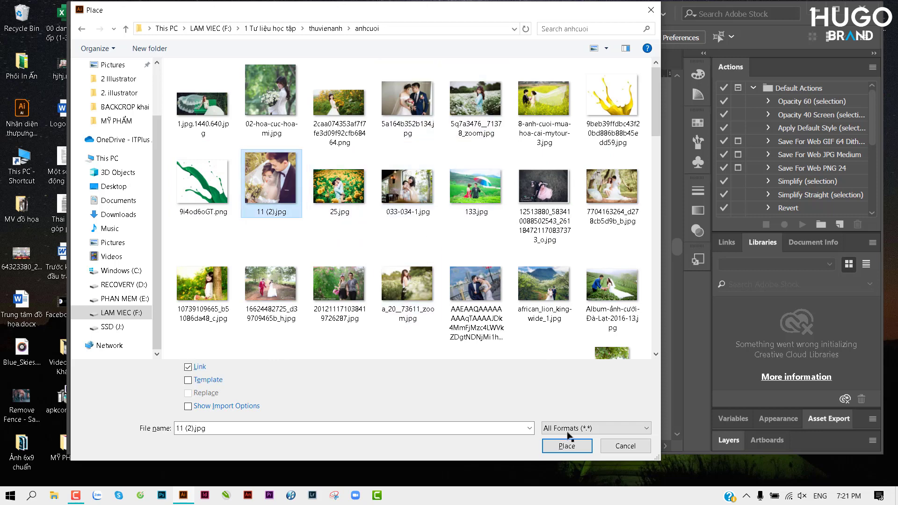
click(567, 445)
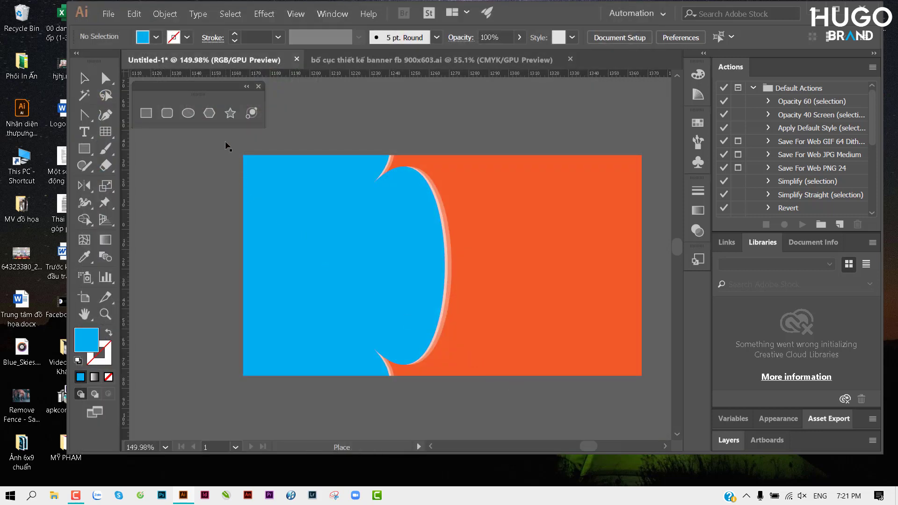
Size the photo over the banner's left side and send it to the back.
mouse_move(225, 142)
mouse_down()
mouse_move(458, 418)
mouse_move(495, 390)
mouse_up()
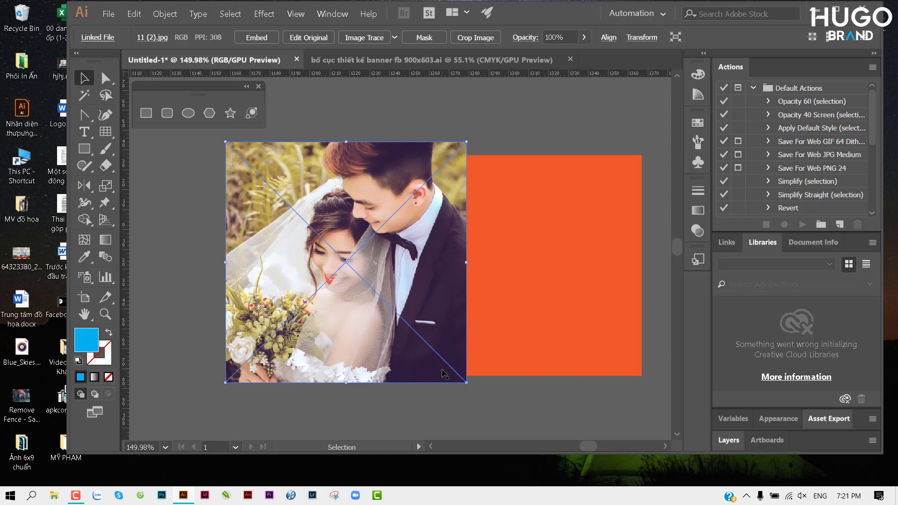
key(ctrl)
key(ctrl+shift+bracketleft)
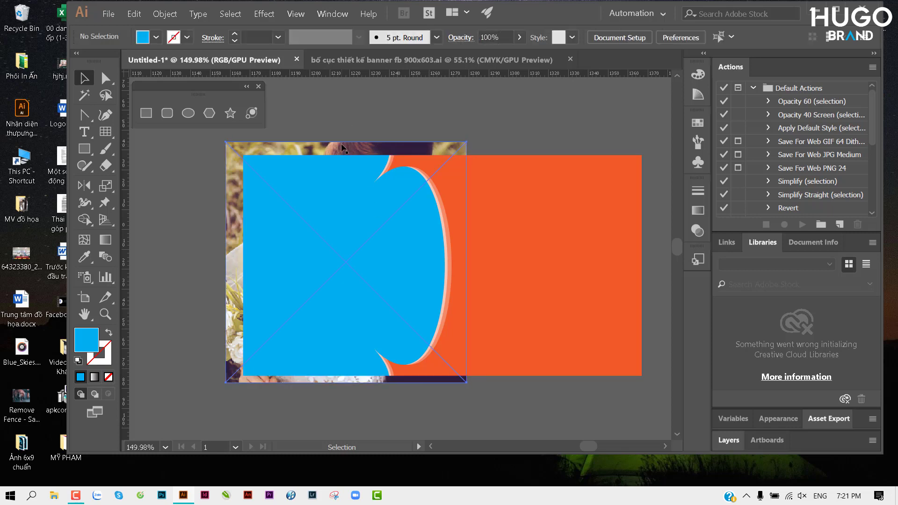
key(shift)
Clip the wedding photo into the curved panel with a clipping mask.
shift+click(339, 185)
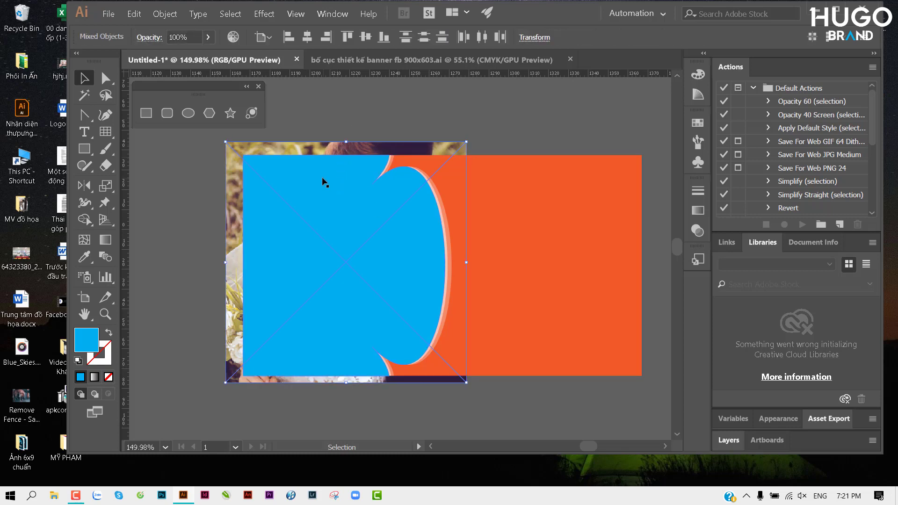
right_click(322, 178)
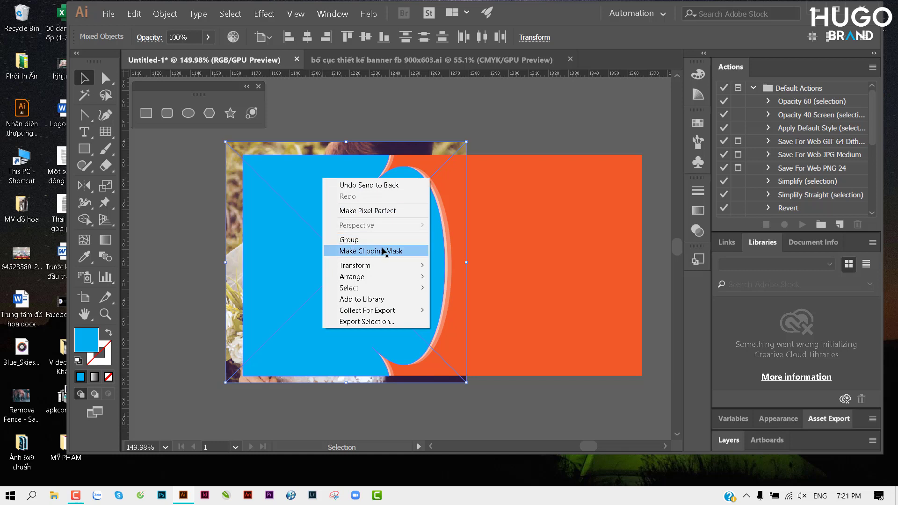
click(382, 251)
click(226, 270)
drag(226, 267, 206, 267)
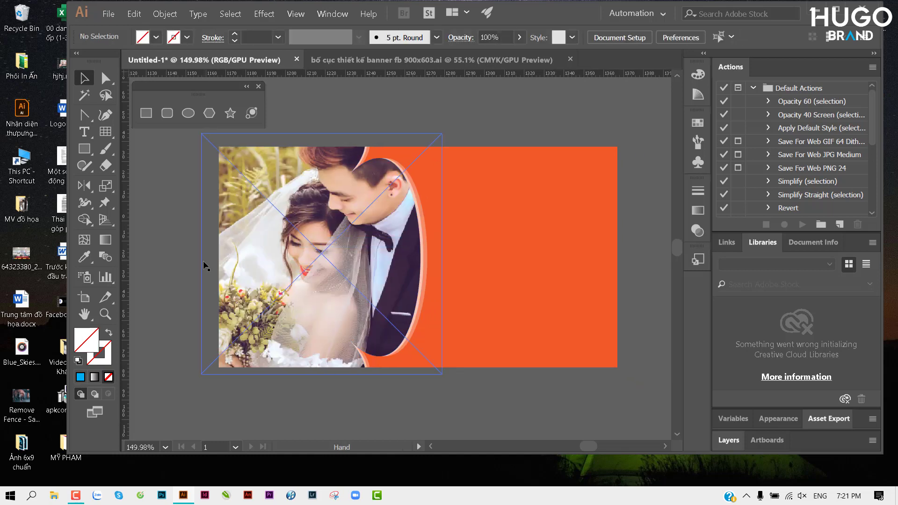
Change the orange background rectangle's fill to red.
click(548, 310)
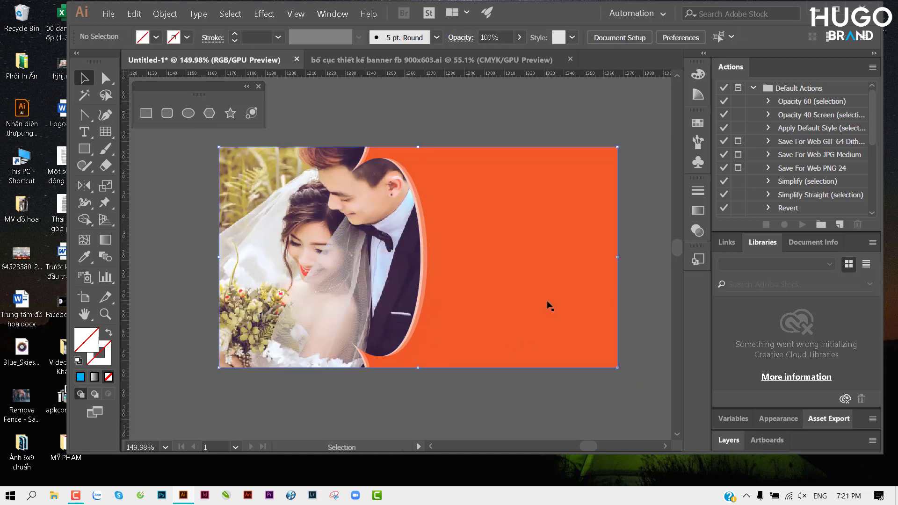
click(157, 39)
click(109, 63)
click(406, 120)
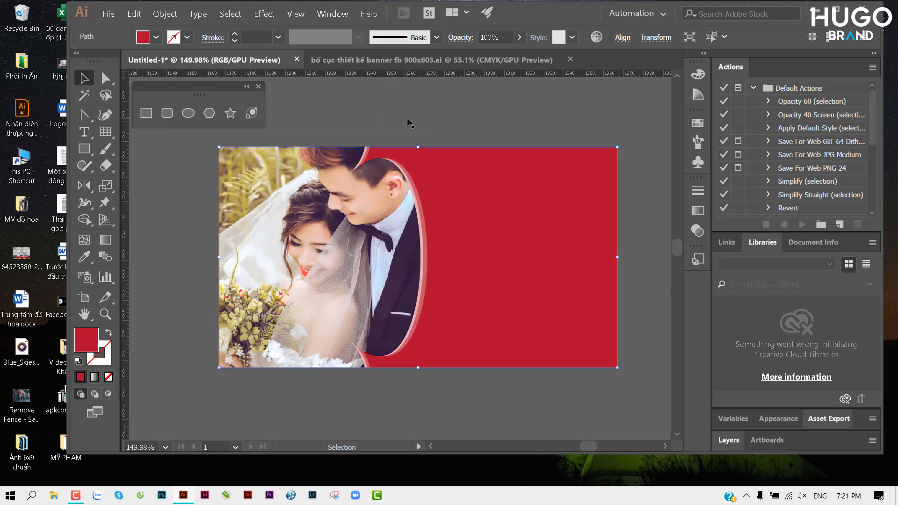
scroll(405, 162, down, 1)
scroll(407, 159, up, 3)
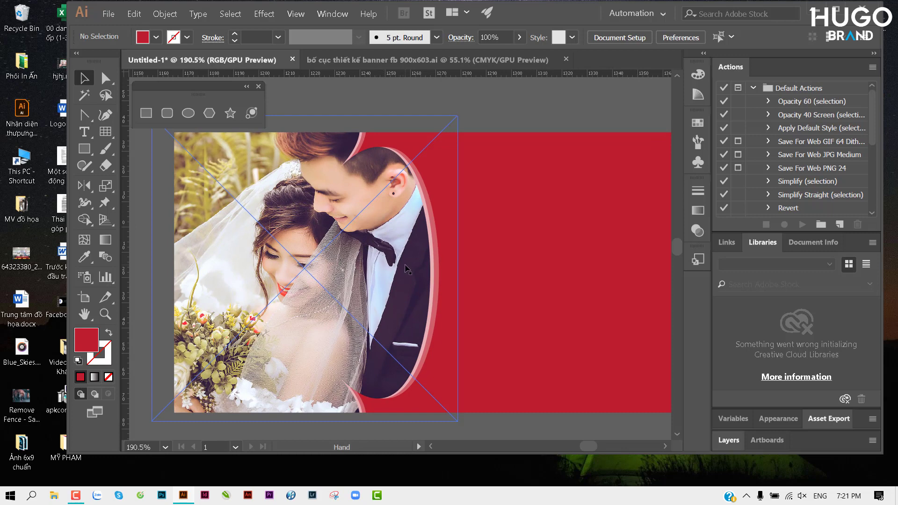
scroll(355, 261, down, 1)
scroll(369, 258, down, 1)
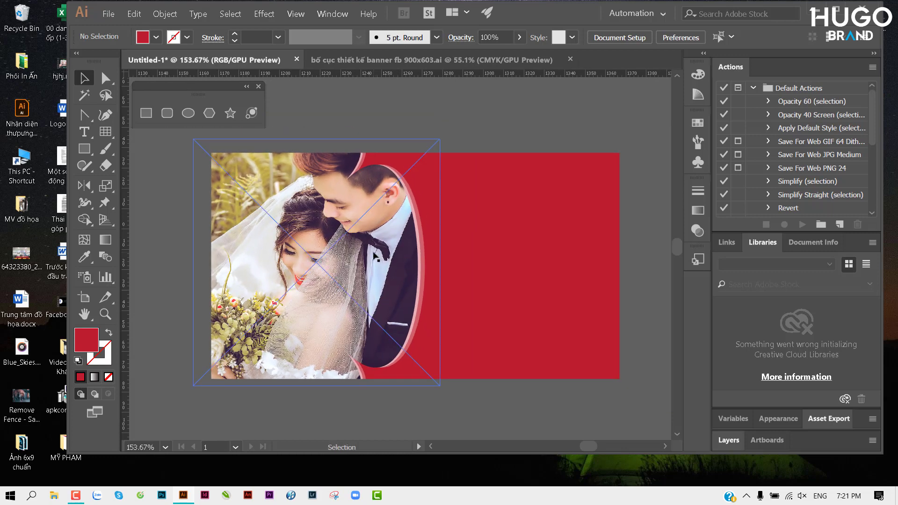
scroll(310, 260, down, 1)
scroll(187, 280, down, 2)
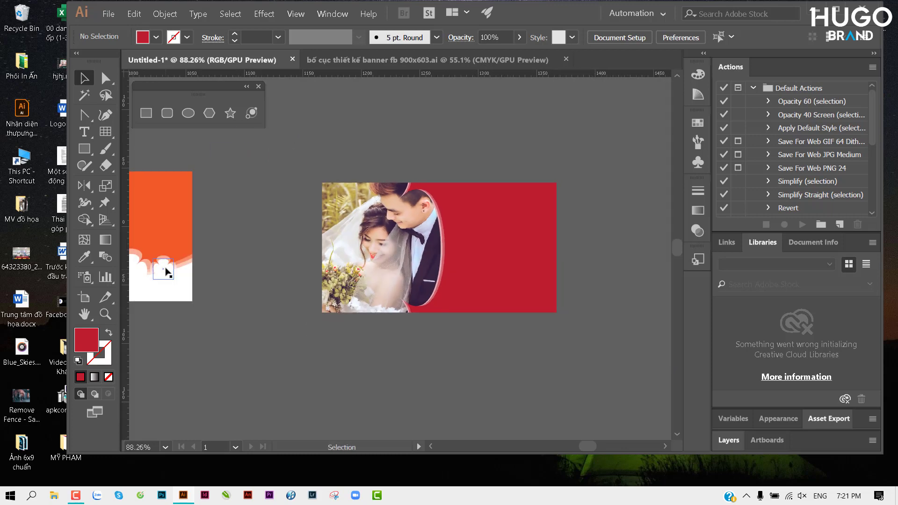
Copy two small white shapes from the orange cloud design onto the photo near the groom's head.
drag(166, 271, 391, 202)
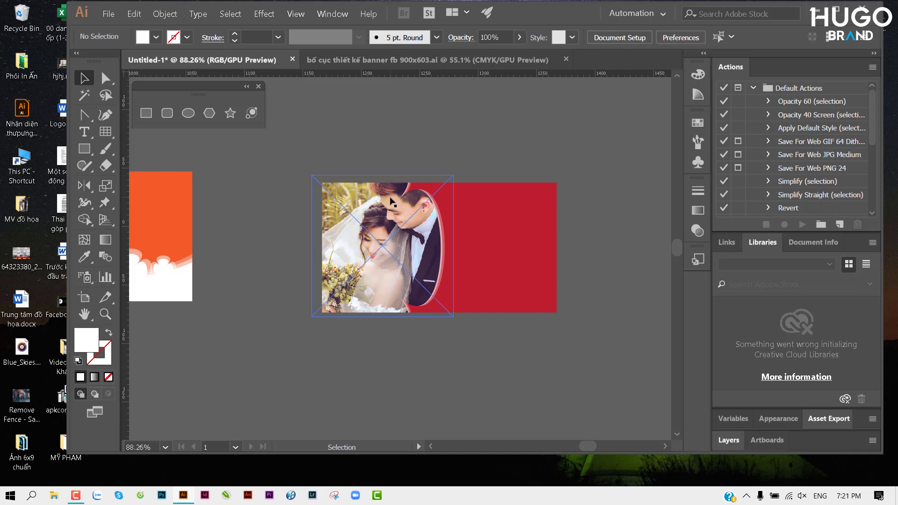
scroll(391, 202, up, 2)
scroll(391, 202, up, 2)
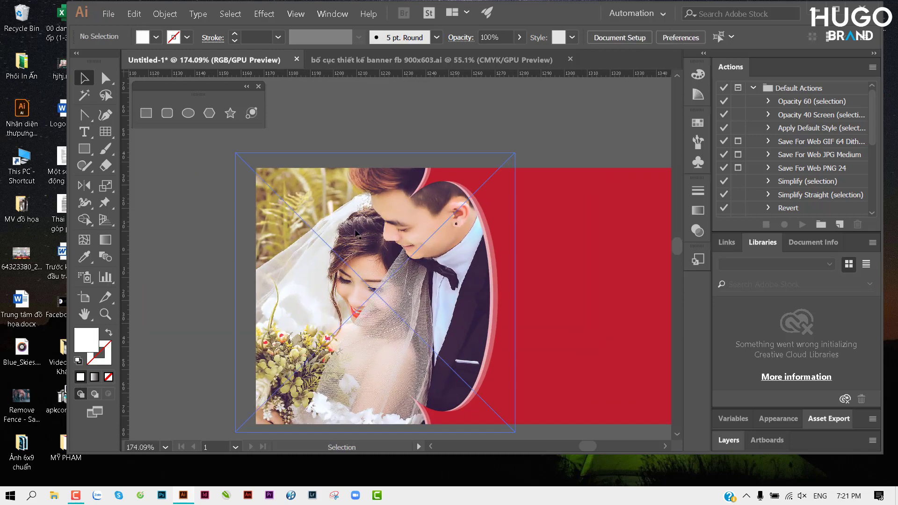
scroll(390, 233, down, 1)
scroll(365, 243, up, 1)
scroll(336, 252, up, 1)
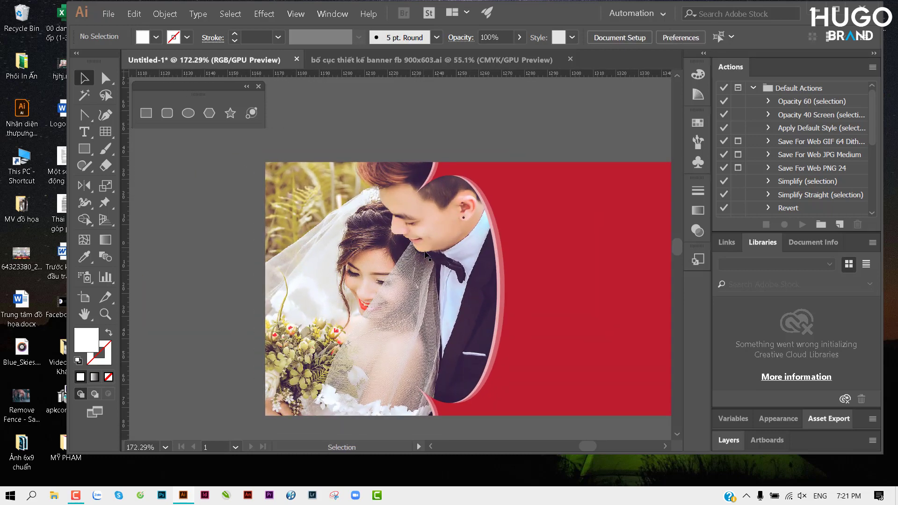
scroll(302, 267, down, 3)
drag(222, 286, 425, 245)
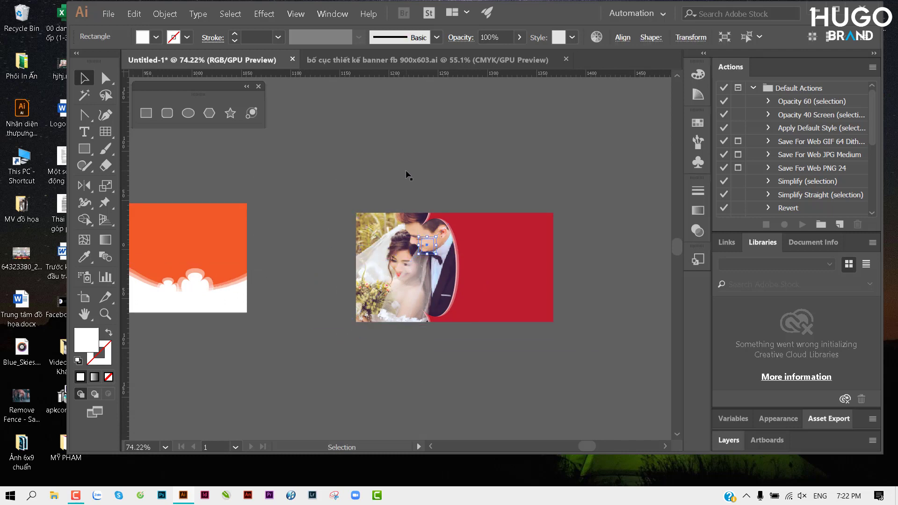
click(406, 174)
scroll(428, 248, up, 4)
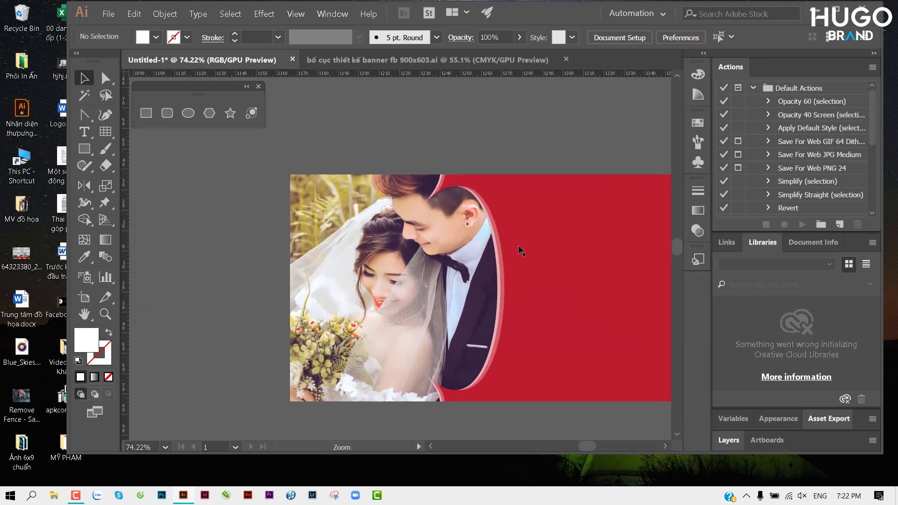
drag(468, 243, 414, 236)
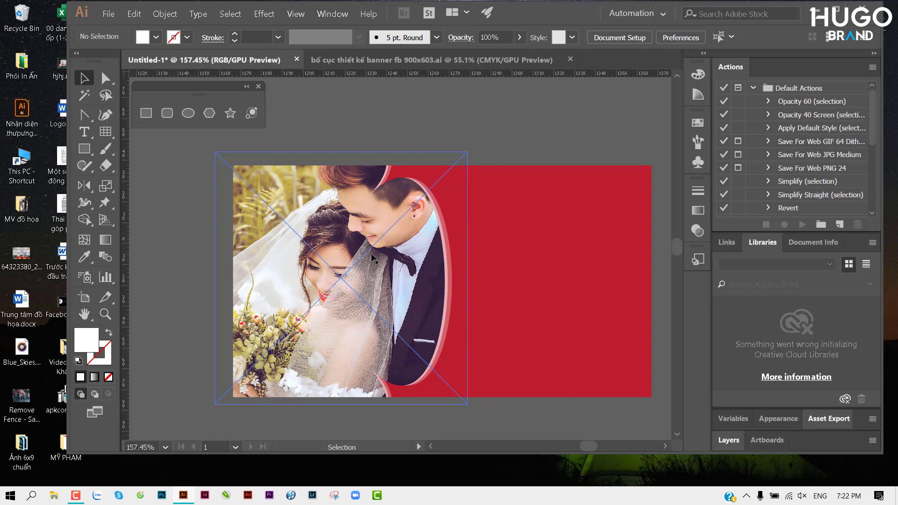
Check and select the two small flower squares in Outline view, then return to Preview.
key(a)
key(ctrl+y)
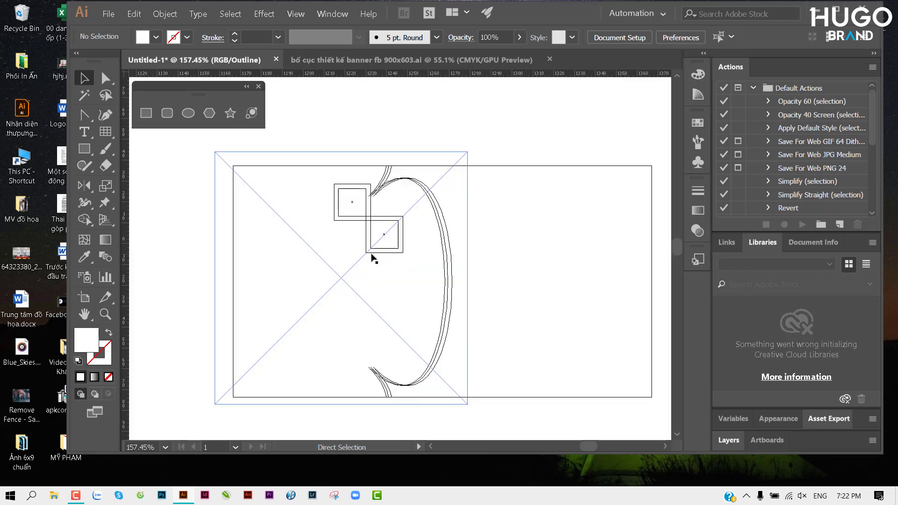
key(v)
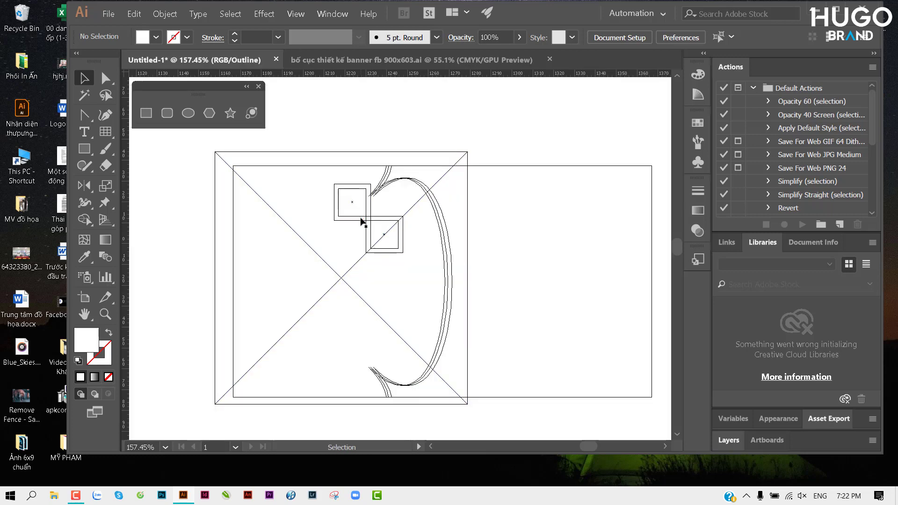
click(360, 220)
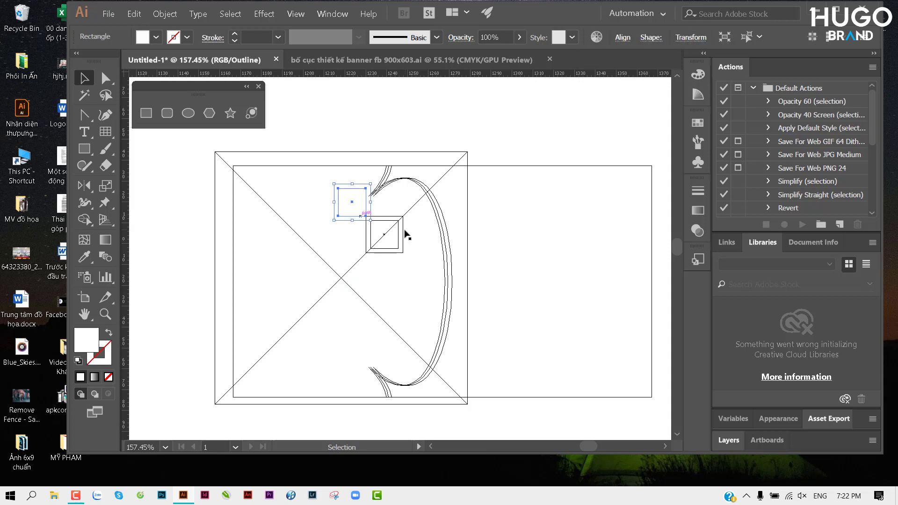
shift+click(403, 232)
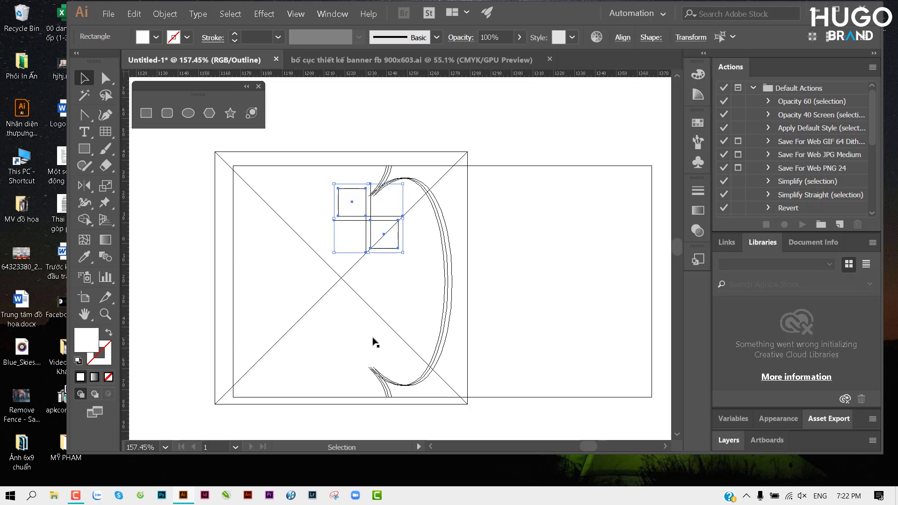
click(414, 140)
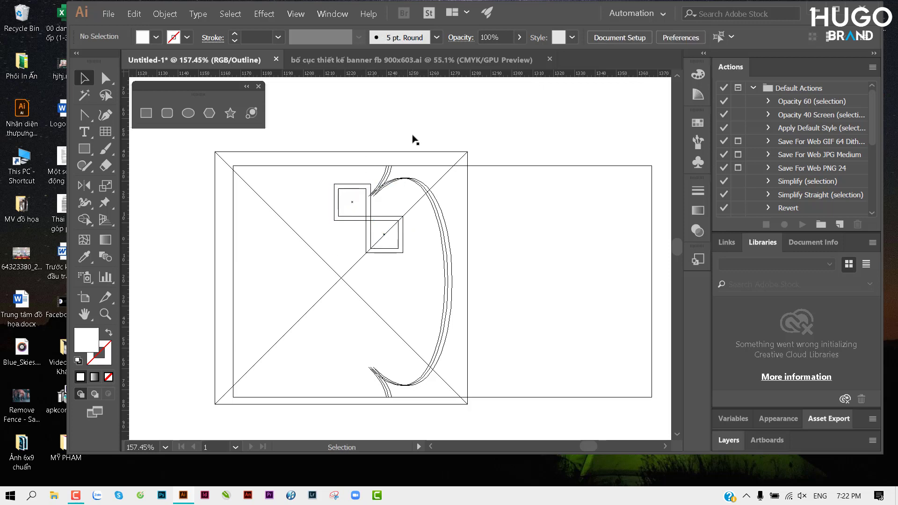
key(a)
key(ctrl+y)
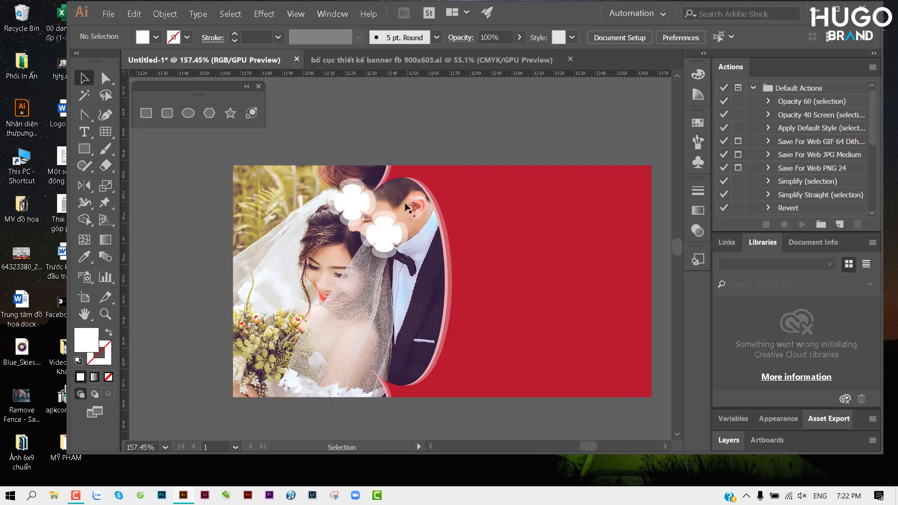
Delete the extra flower and shrink the remaining one at the groom's hairline.
drag(392, 235, 435, 146)
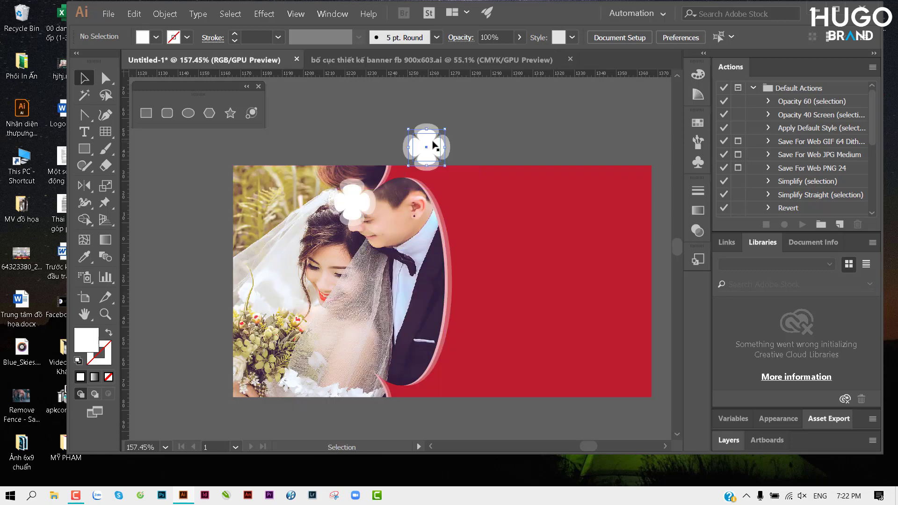
key(Delete)
key(ctrl+plus)
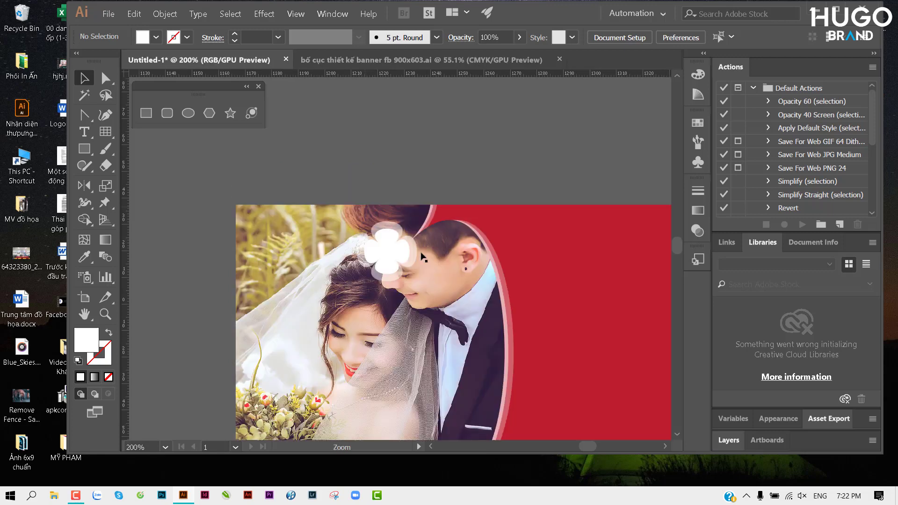
key(ctrl+plus)
key(ctrl+plus)
click(337, 256)
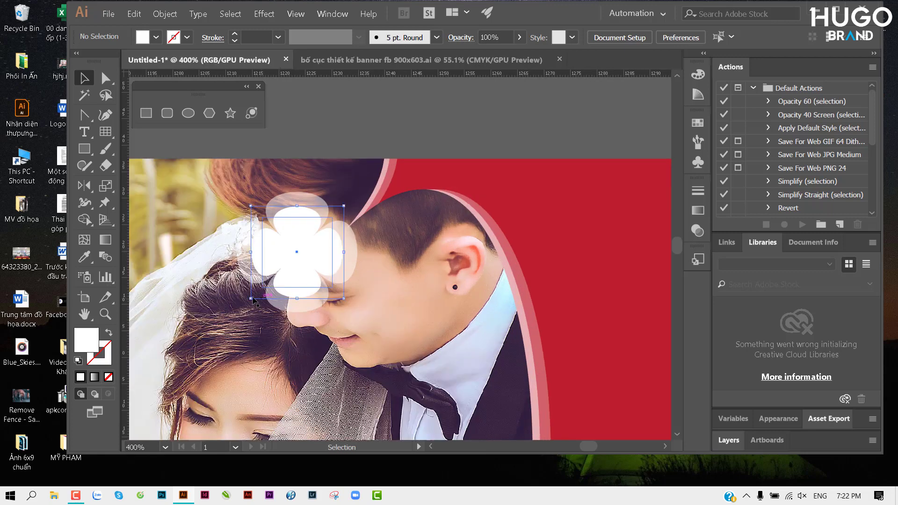
mouse_move(251, 298)
mouse_down()
mouse_move(294, 255)
mouse_move(336, 248)
mouse_up()
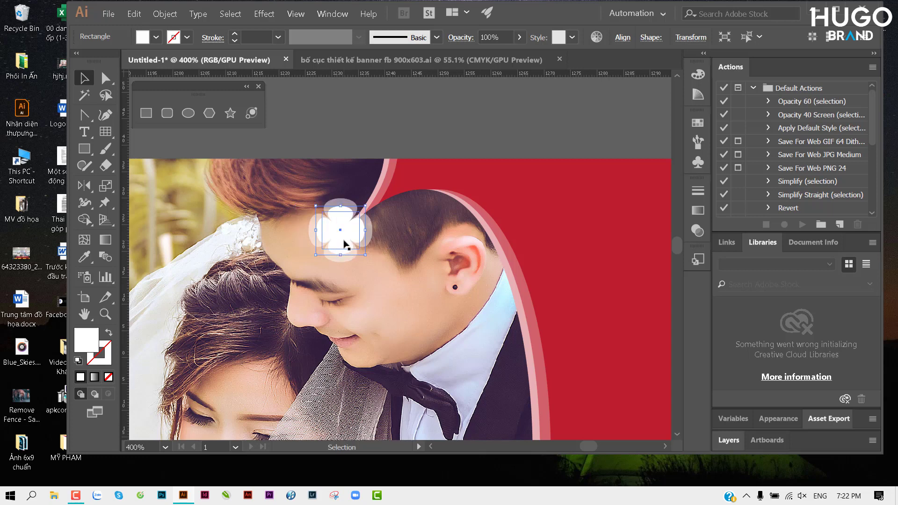
Alt-drag a flower copy onto the groom's ear, rotate it 45°, and move it up.
drag(346, 244, 446, 262)
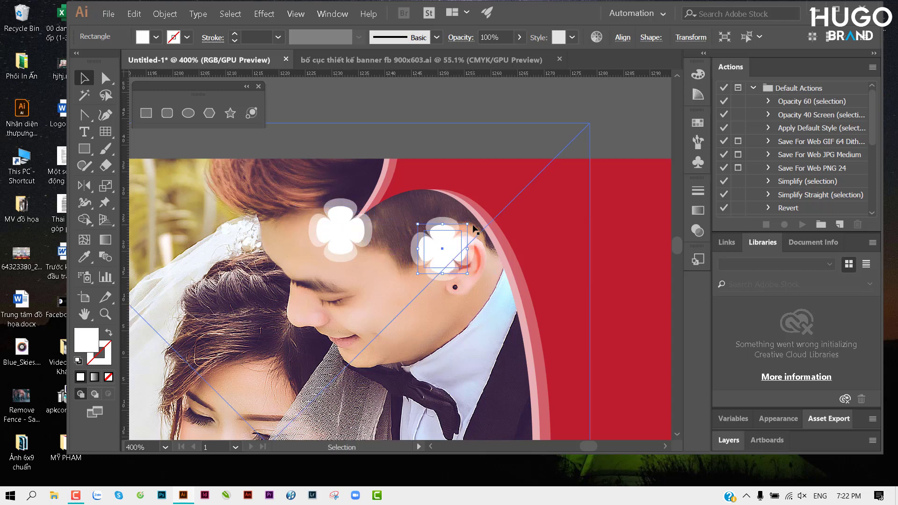
mouse_move(472, 224)
mouse_down()
mouse_move(441, 216)
mouse_move(440, 250)
mouse_move(438, 237)
mouse_up()
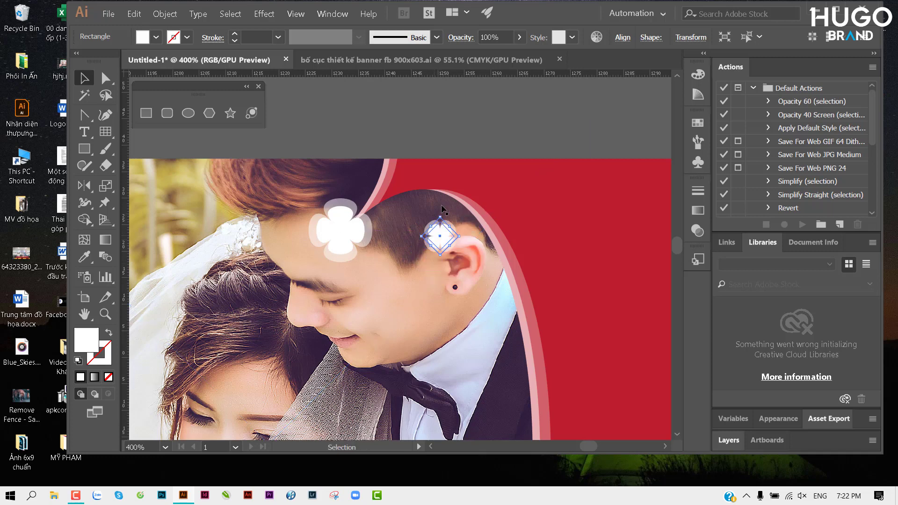
click(448, 151)
drag(448, 150, 348, 130)
drag(326, 185, 405, 197)
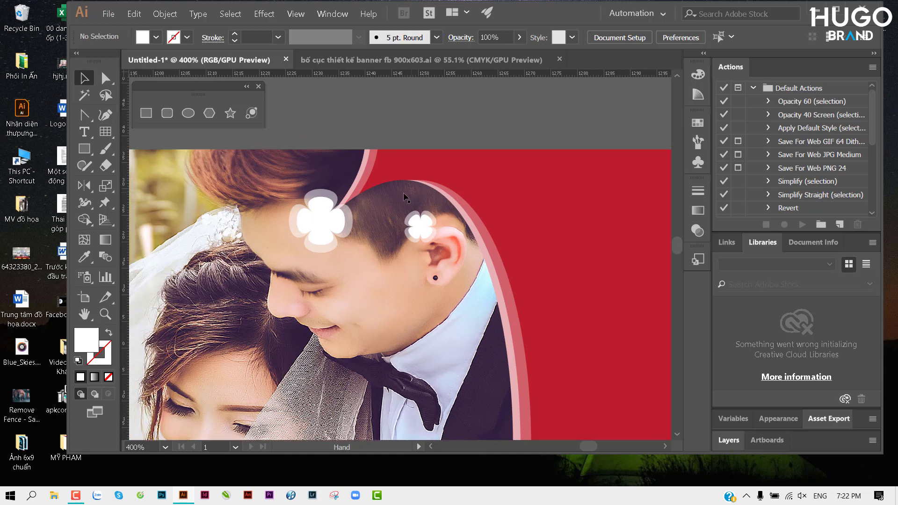
alt+scroll(388, 222, up, 1)
alt+scroll(409, 219, up, 1)
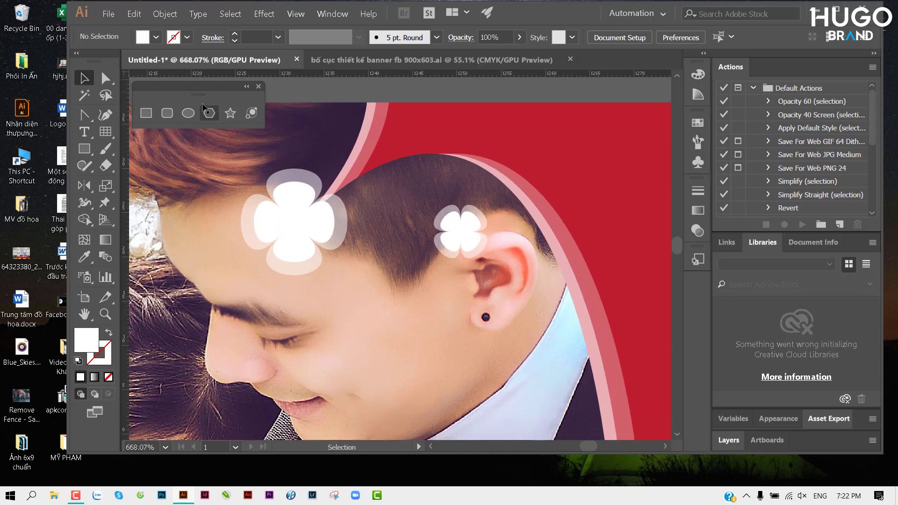
Draw a stroked curve from the big flower to the small flower.
key(p)
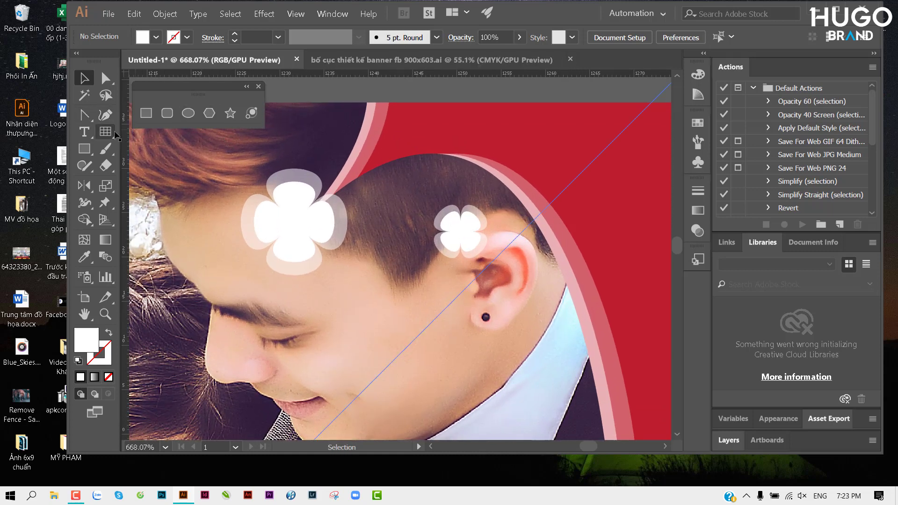
click(315, 212)
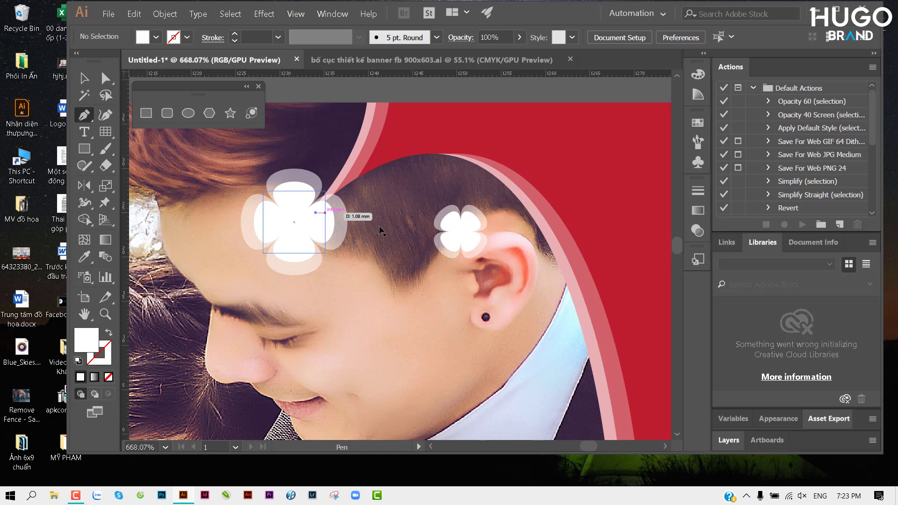
drag(456, 222, 513, 283)
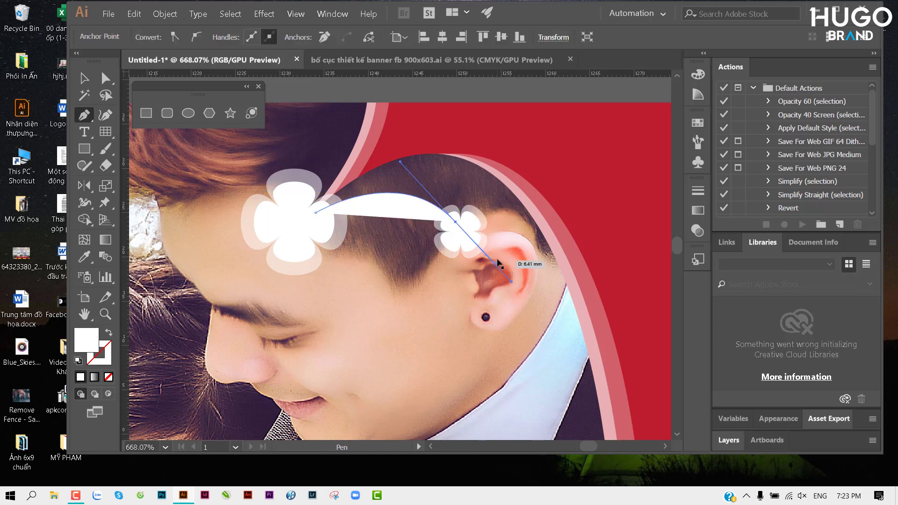
key(shift+x)
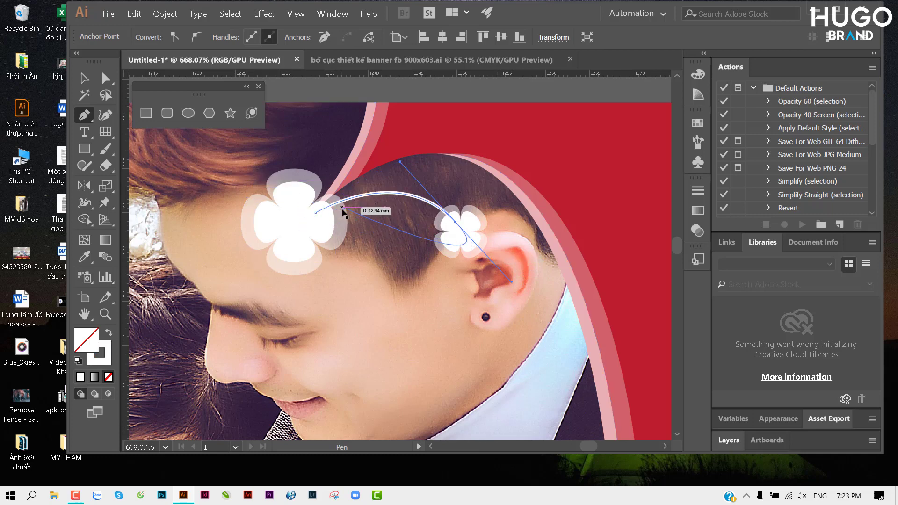
ctrl+click(367, 187)
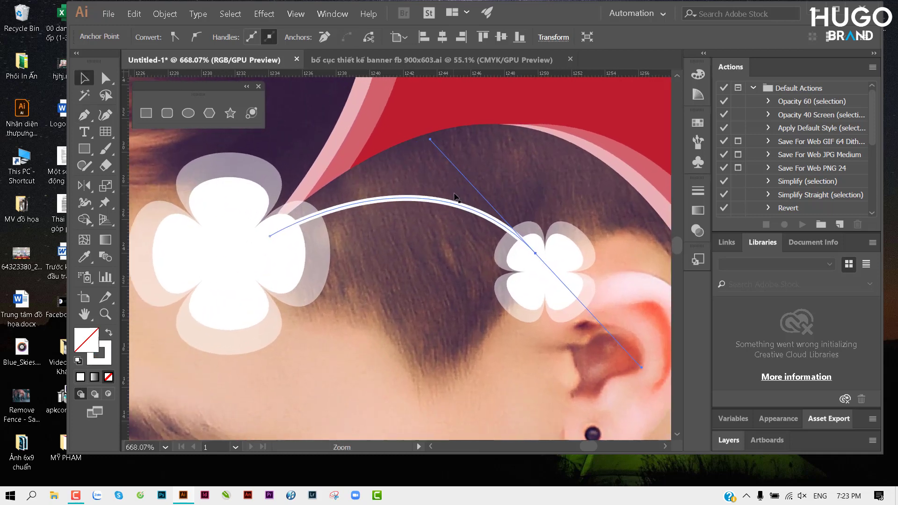
key(v)
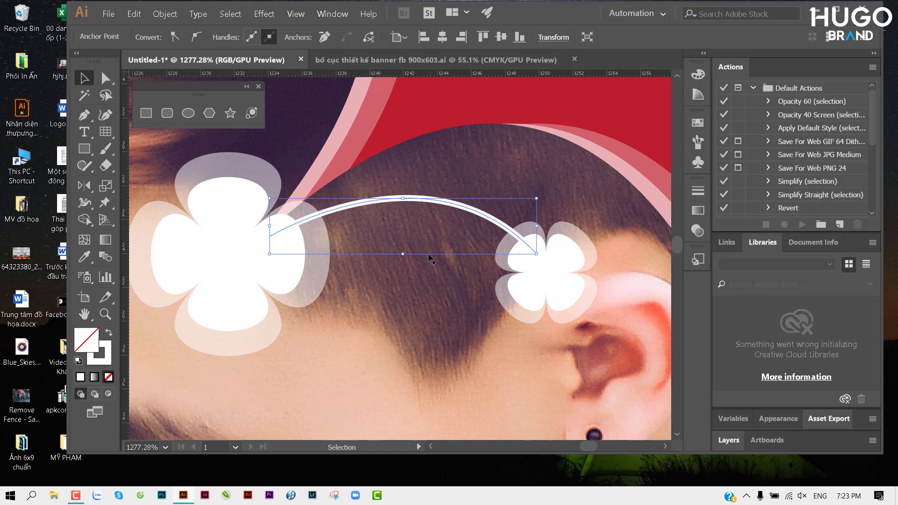
click(416, 197)
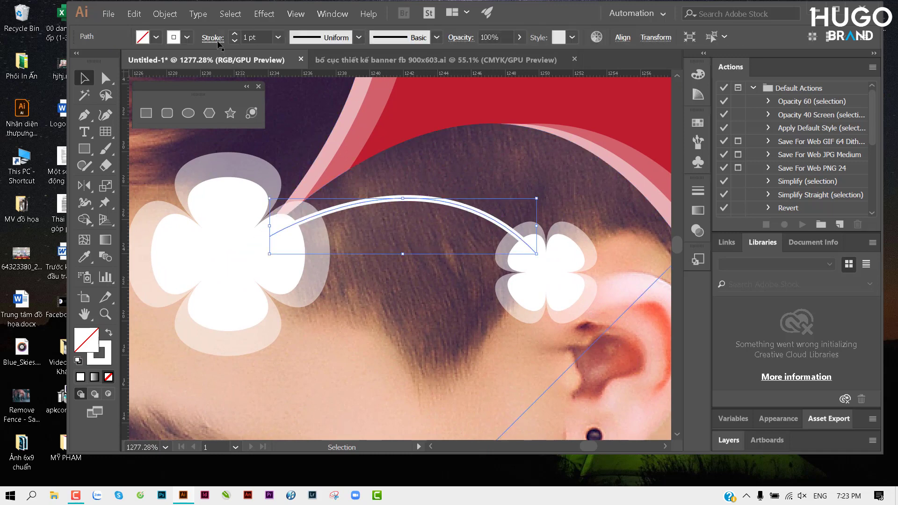
Make the curve a dashed 0.75 pt stroke with 2 pt dashes.
click(218, 42)
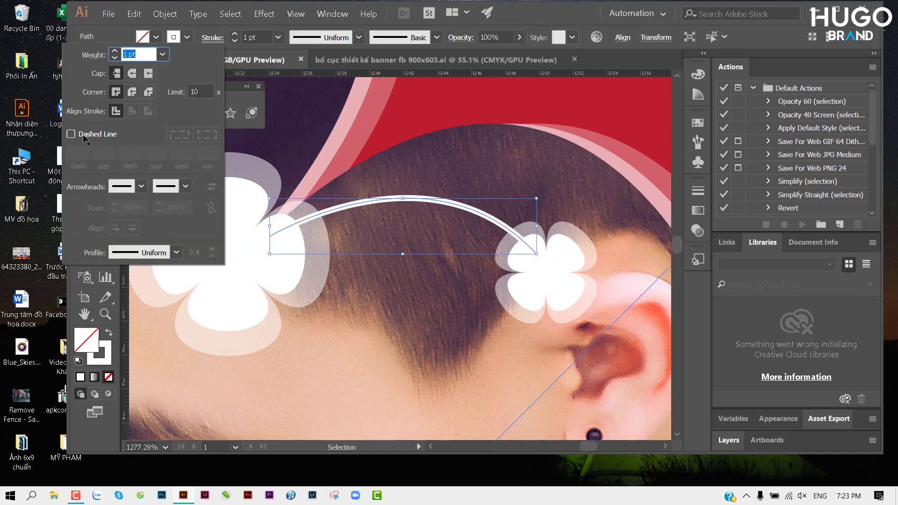
click(71, 134)
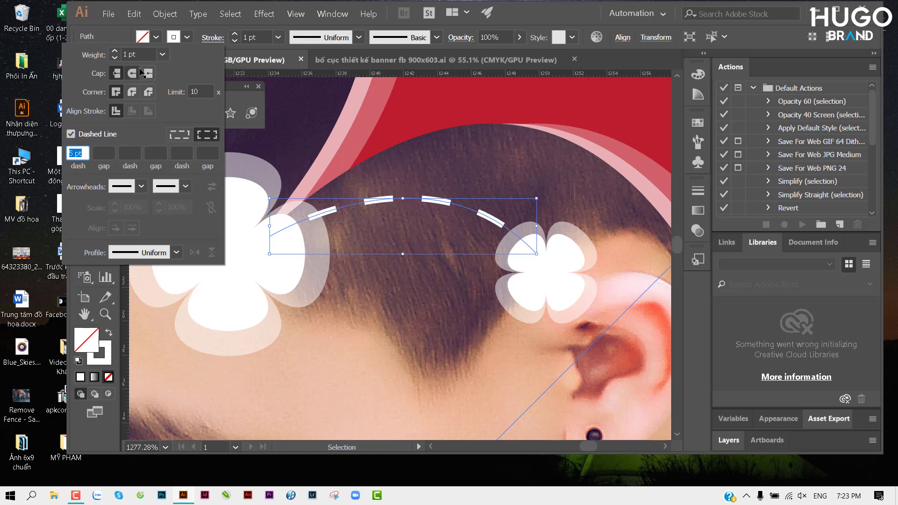
click(115, 58)
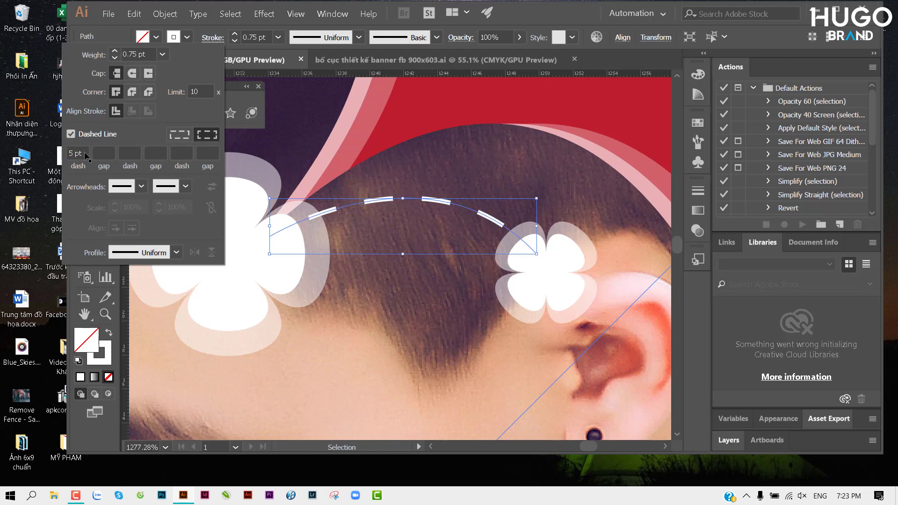
click(87, 154)
key(Down)
key(Down)
key(Down)
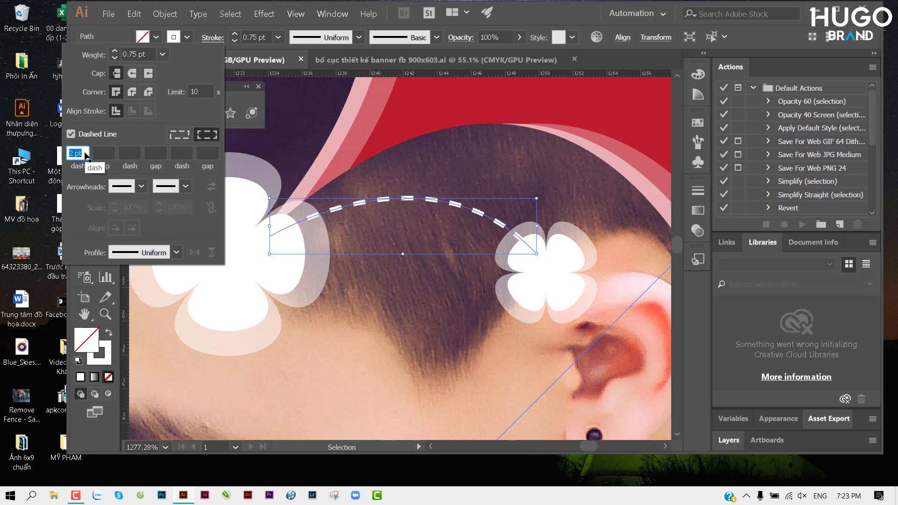
key(Return)
scroll(381, 206, down, 1)
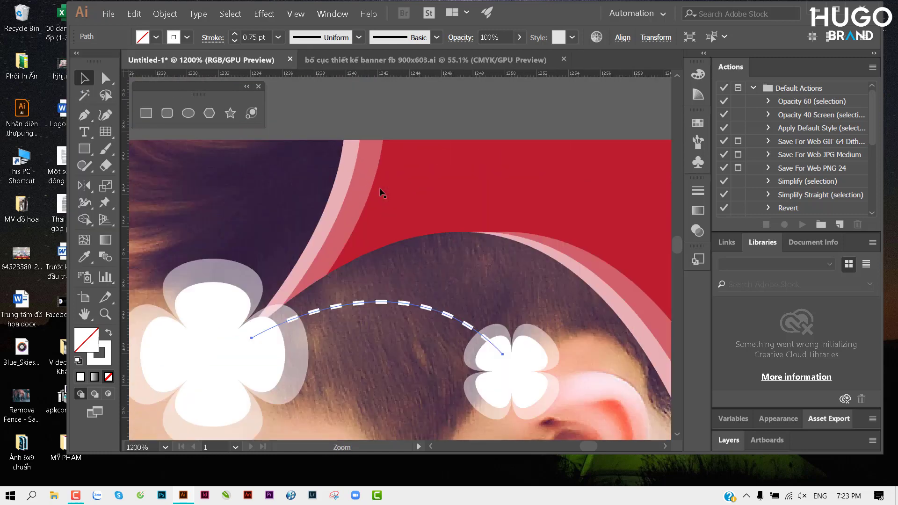
scroll(382, 201, down, 2)
Deselect the curve and zoom out until the whole banner fits the window.
click(404, 215)
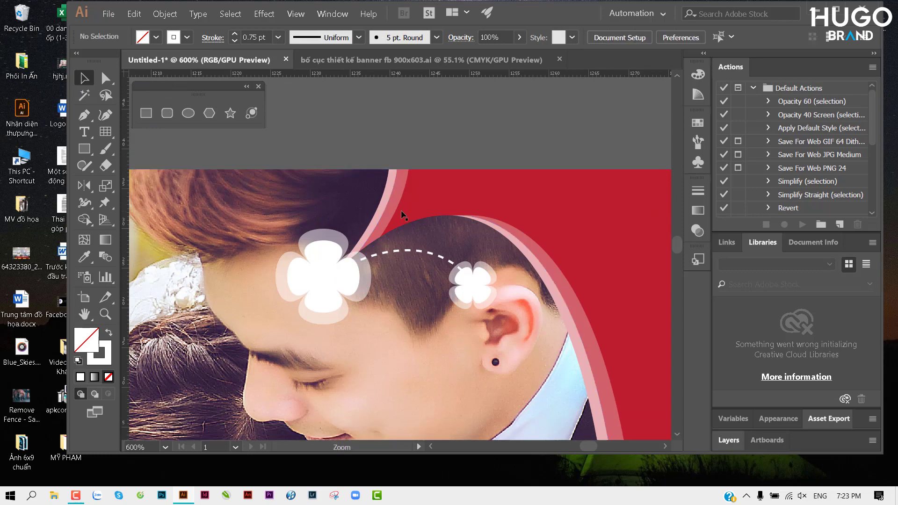
scroll(409, 203, down, 1)
scroll(415, 190, down, 1)
scroll(416, 187, down, 1)
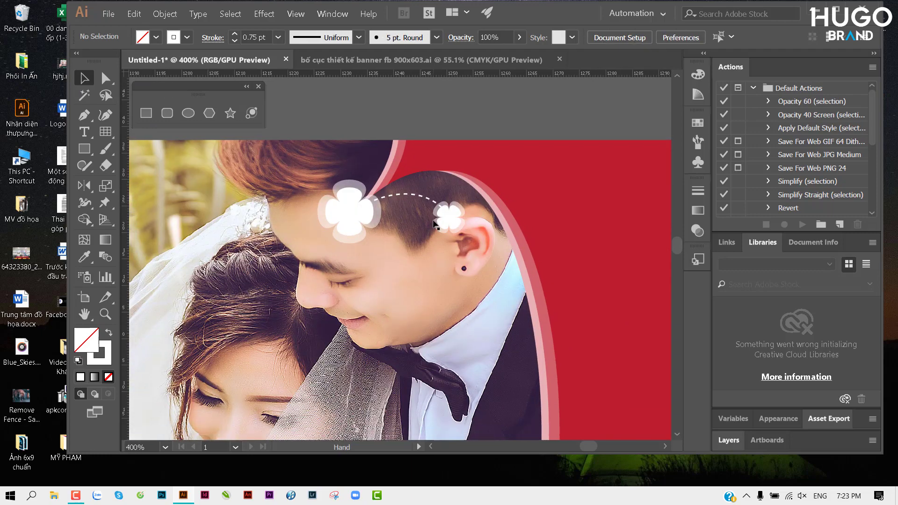
scroll(418, 266, down, 1)
scroll(421, 286, down, 1)
scroll(374, 215, down, 1)
scroll(376, 243, down, 1)
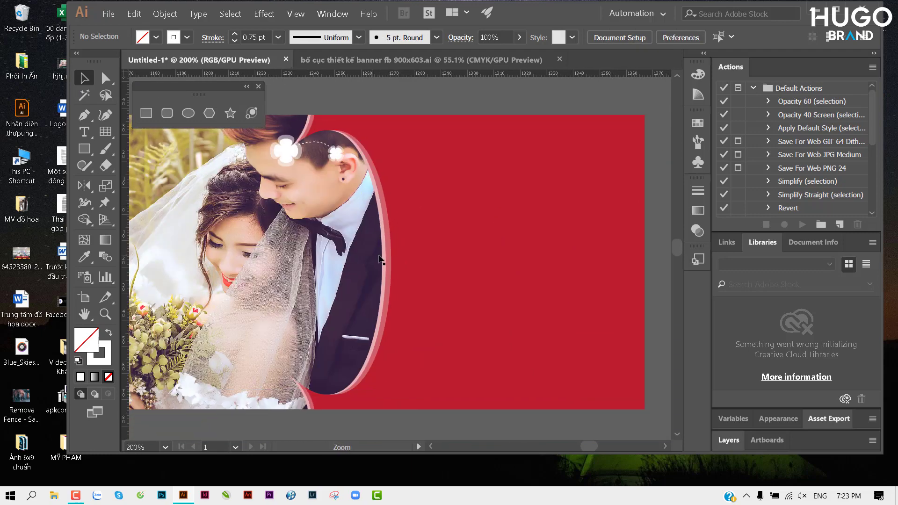
scroll(374, 248, down, 1)
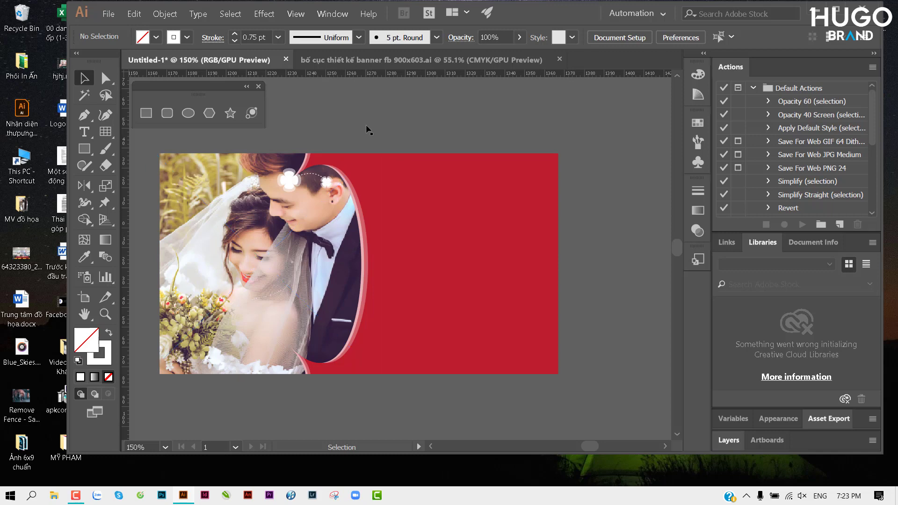
drag(367, 130, 361, 141)
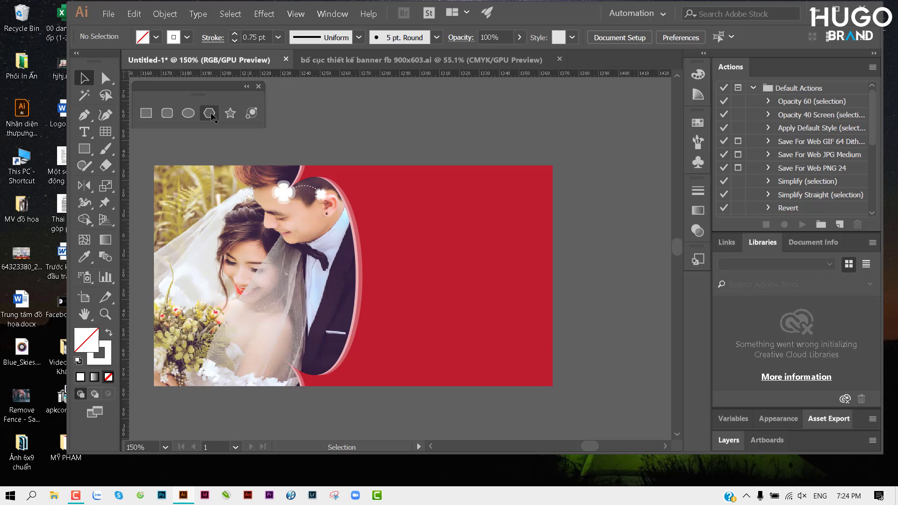
Begin drawing a large polygon in the empty space beside the banner.
click(211, 116)
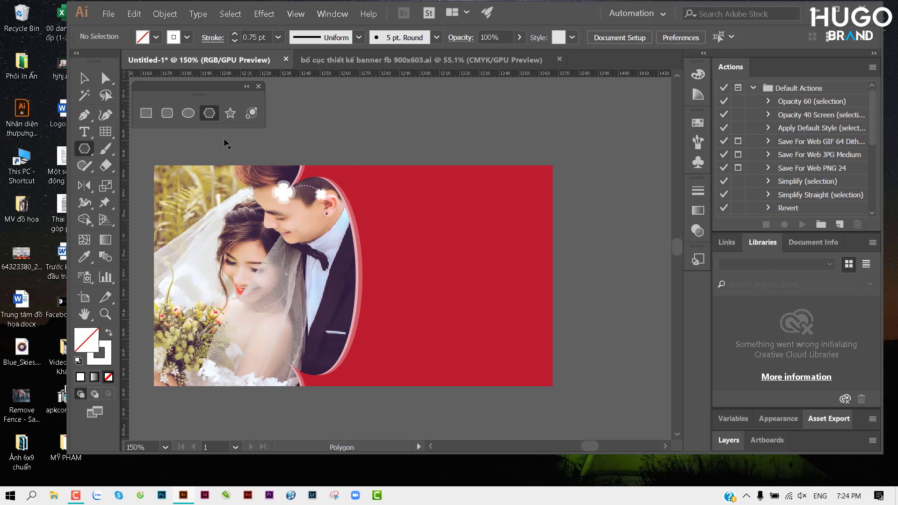
drag(448, 145, 195, 296)
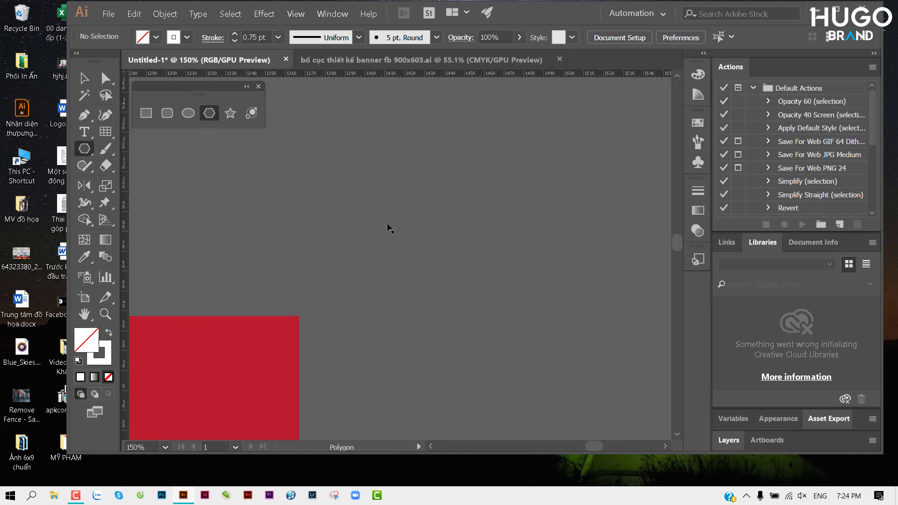
drag(388, 221, 435, 167)
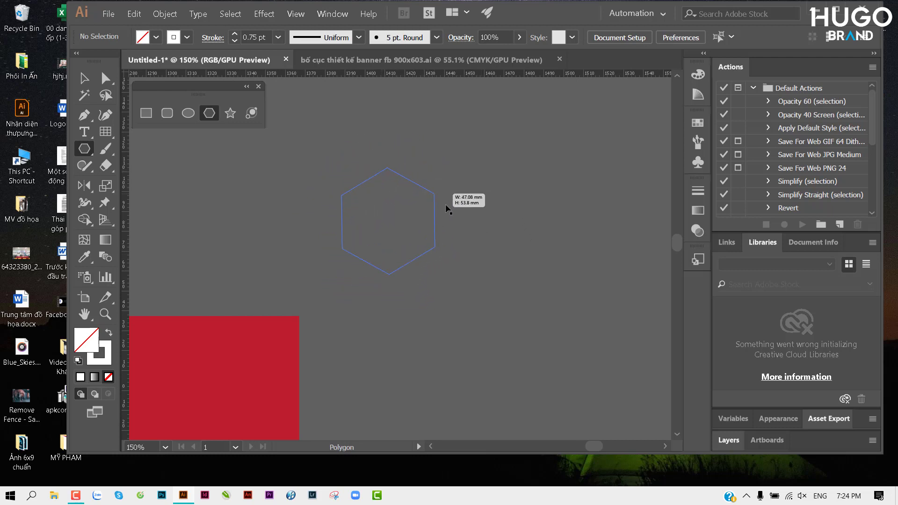
drag(435, 167, 460, 223)
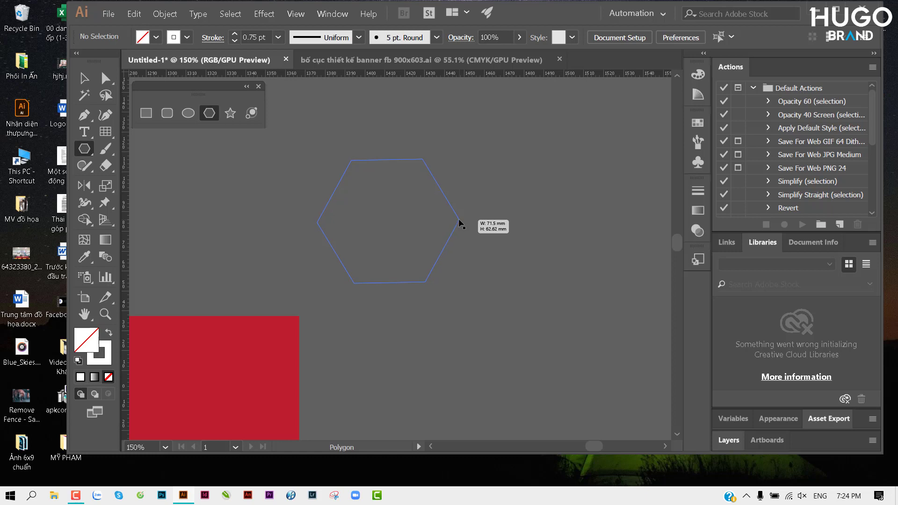
drag(459, 223, 495, 227)
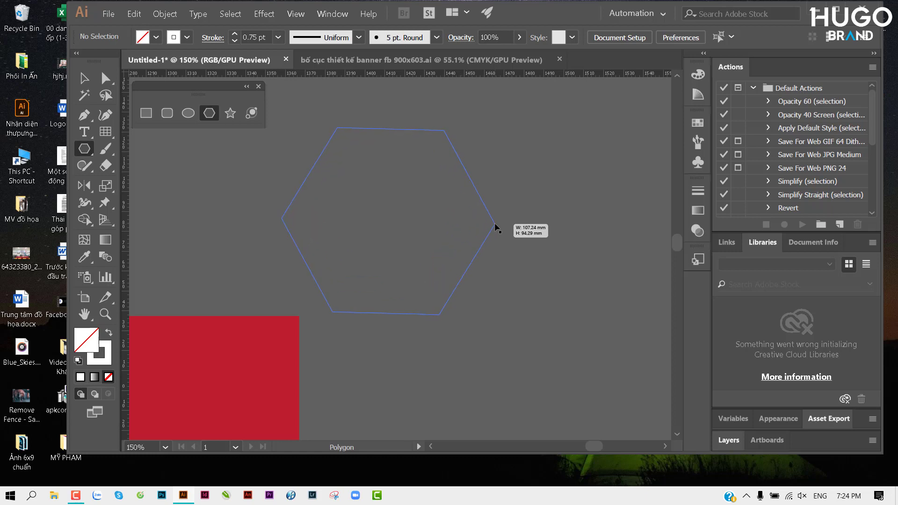
Raise the polygon's side count to about 16 while enlarging it, then release.
key(Up)
key(Up)
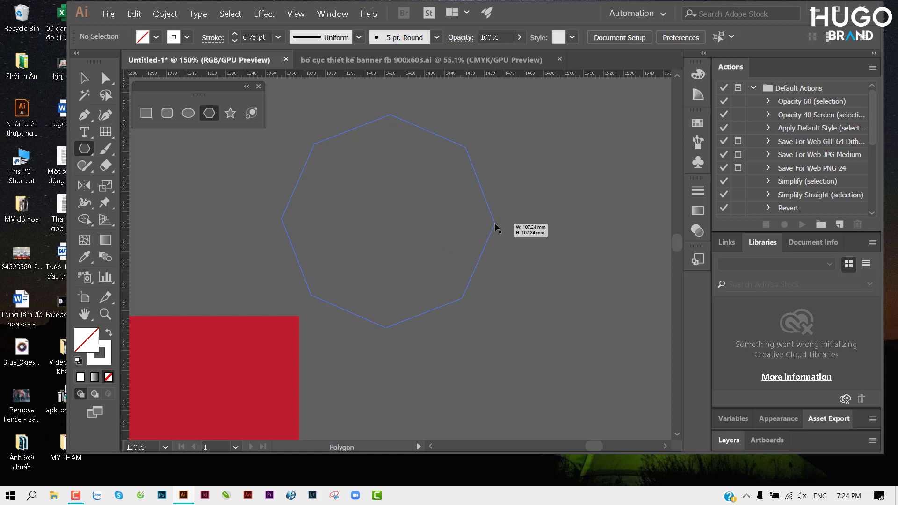
key(Down)
key(Down)
key(Down)
key(Up)
key(Up)
key(Down)
key(Down)
key(Down)
key(Down)
key(Up)
key(Up)
key(Up)
key(Up)
key(Up)
key(Down)
key(Down)
key(Down)
key(Down)
key(Down)
key(Up)
key(Up)
key(Up)
key(Up)
key(Down)
key(Down)
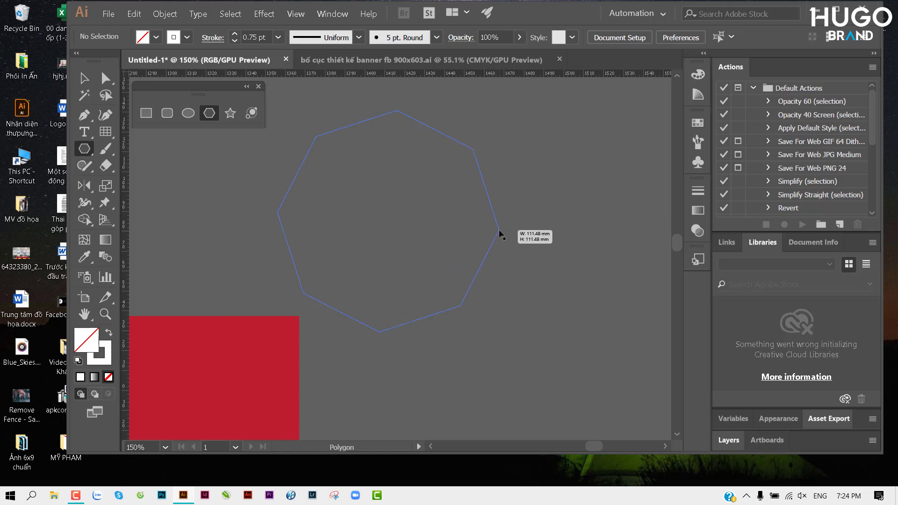
key(Down)
key(Down)
key(Down)
key(Down)
key(Down)
key(Up)
key(Up)
key(Up)
key(Up)
key(Up)
key(Up)
key(Up)
key(Up)
key(Down)
key(Down)
key(Down)
key(Down)
key(Down)
key(Down)
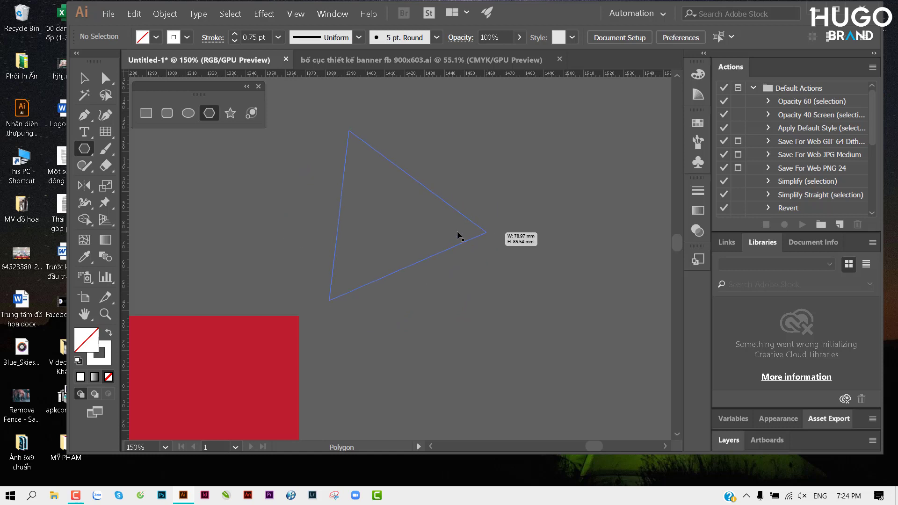
drag(458, 234, 494, 235)
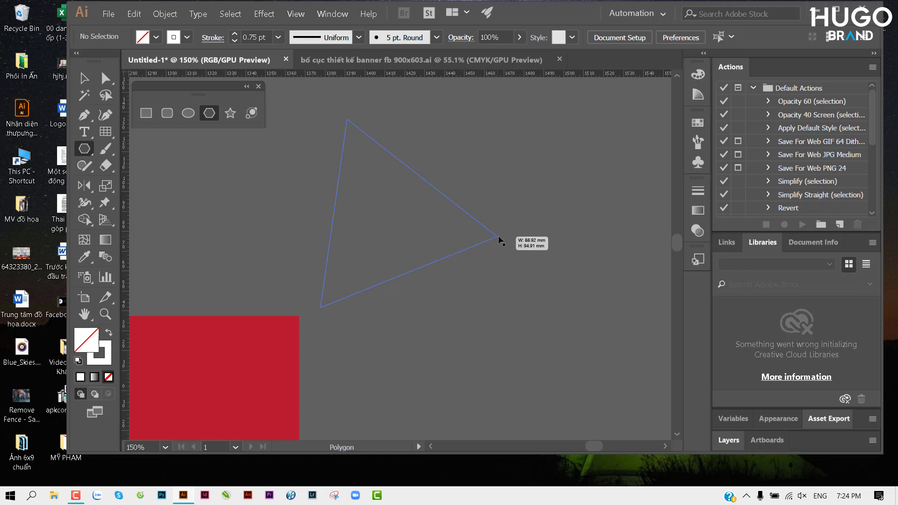
drag(495, 234, 500, 237)
key(Up)
key(Up)
key(Up)
key(Up)
key(Up)
key(Up)
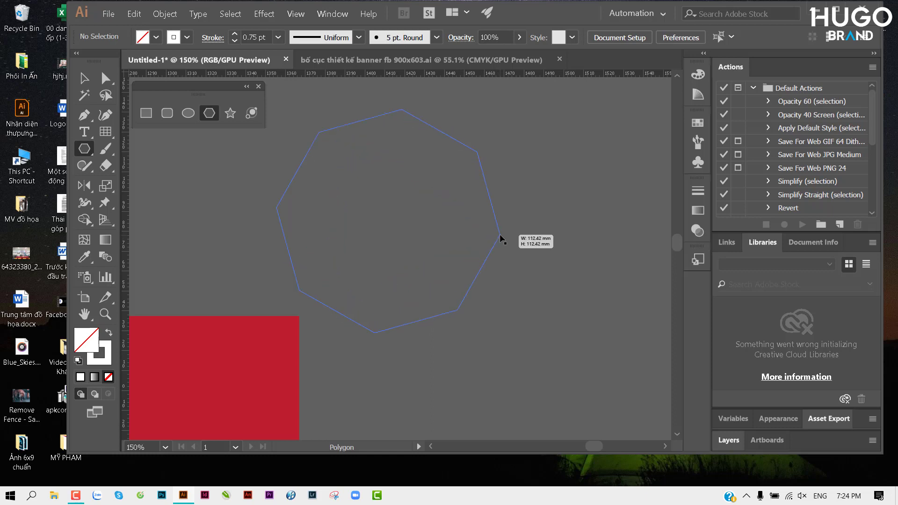
key(Up)
key(Up)
key(Up)
key(Up)
key(Up)
drag(360, 243, 360, 243)
Give the polygon default white fill and black stroke, then select it.
key(d)
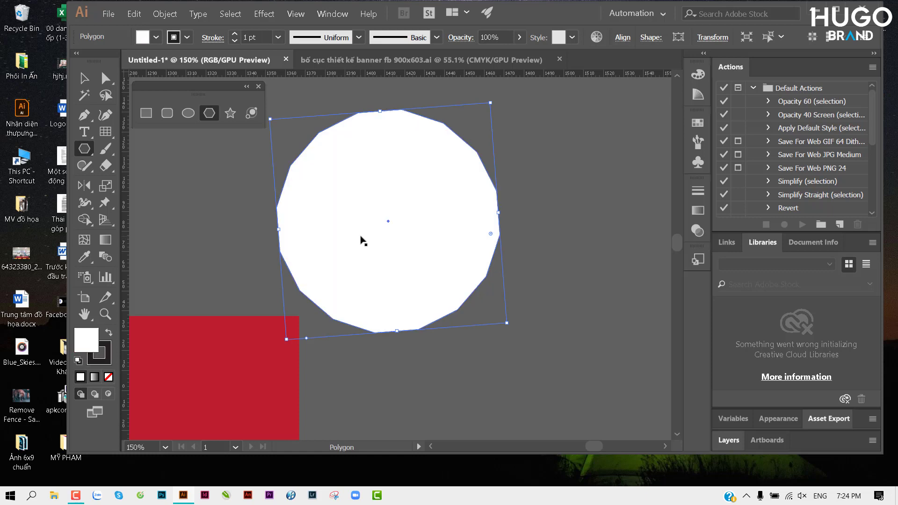
key(v)
click(535, 200)
scroll(416, 161, up, 2)
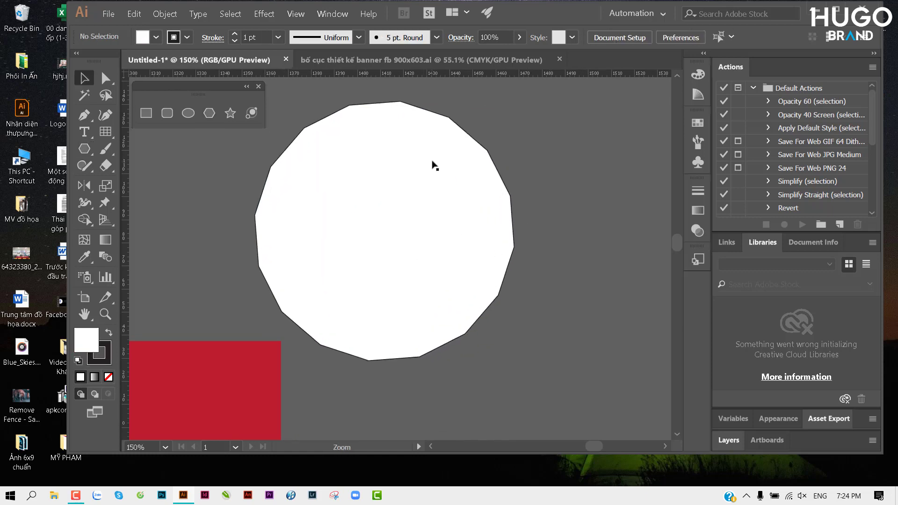
drag(421, 179, 390, 195)
click(356, 174)
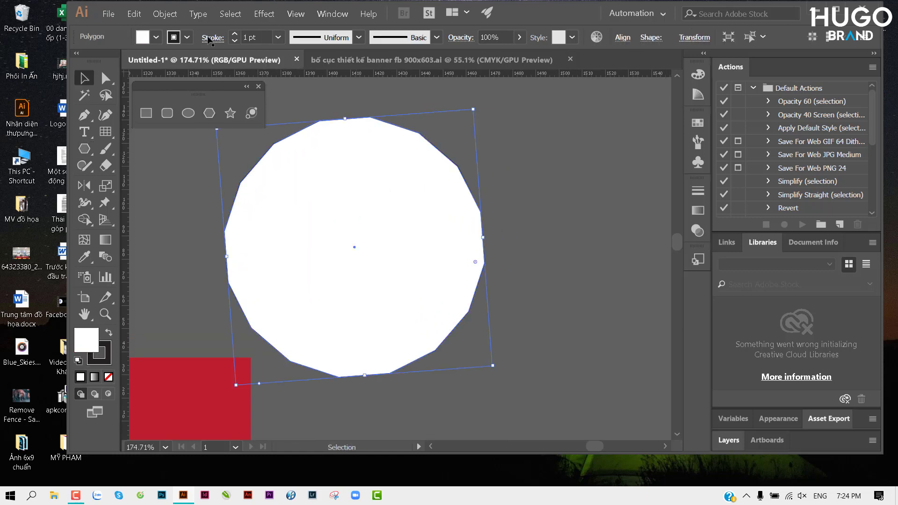
Apply Pucker & Bloat at -30% to spike the polygon into a starburst.
click(264, 14)
mouse_move(295, 119)
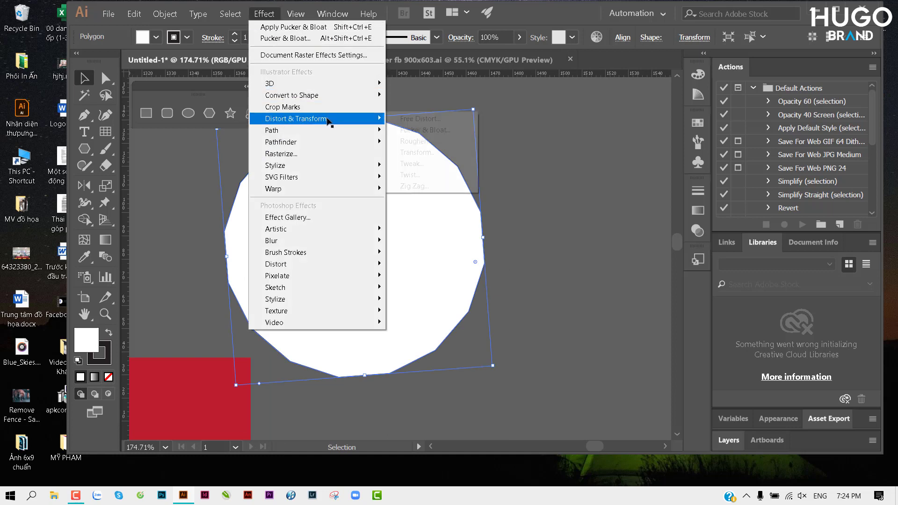
click(435, 130)
click(456, 350)
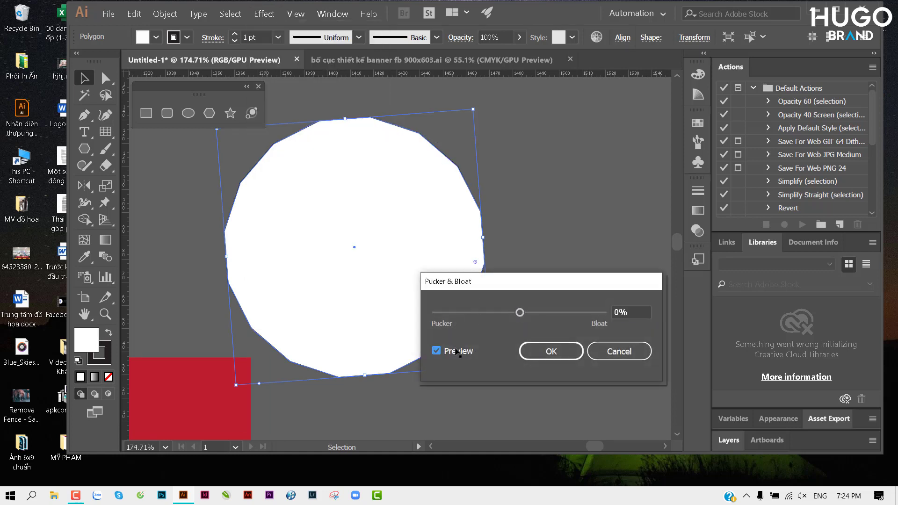
click(631, 312)
text(6)
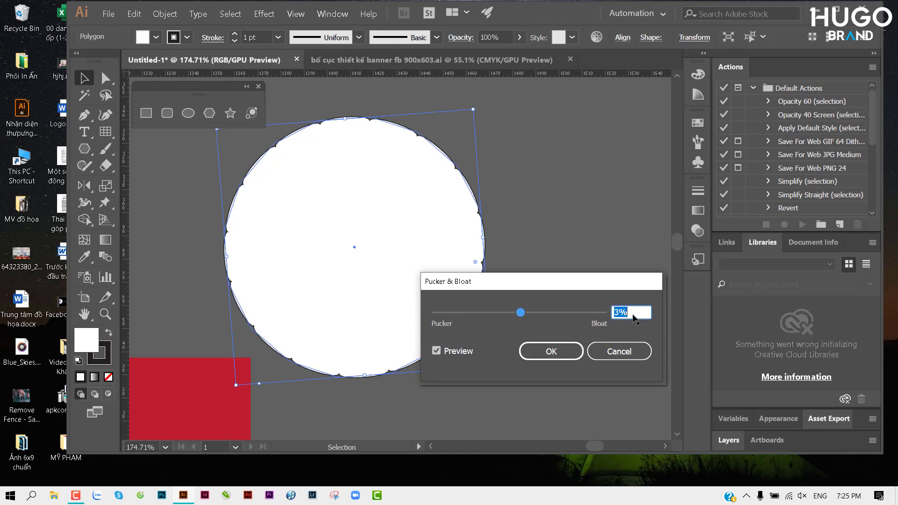
key(Up)
key(Up)
key(Up)
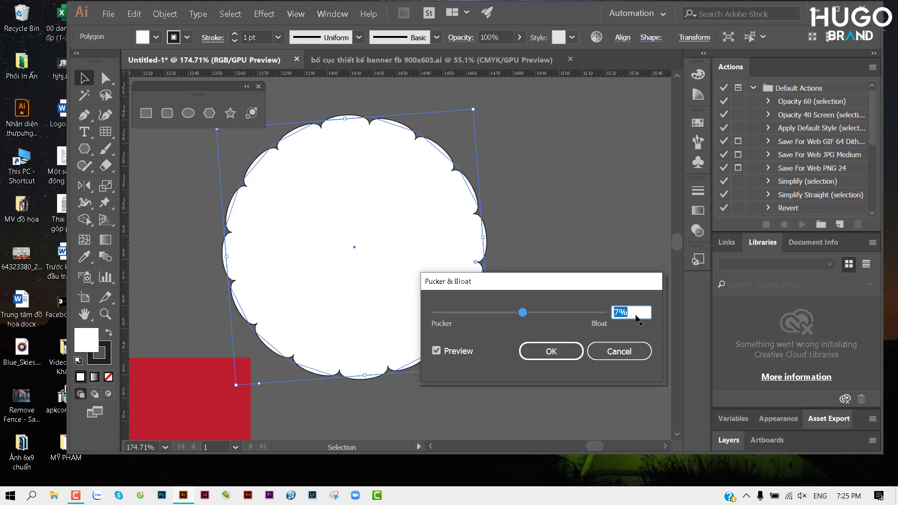
key(Down)
key(Down)
key(Down)
key(Down)
key(Down)
key(Down)
key(Down)
key(Down)
key(Down)
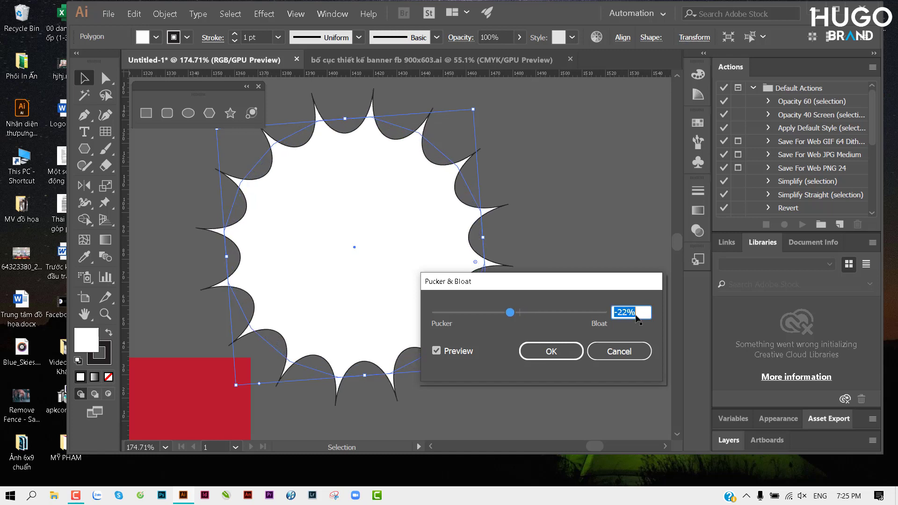
key(Down)
key(Down)
key(Down)
key(Down)
key(Down)
key(Down)
key(Down)
key(Down)
key(Down)
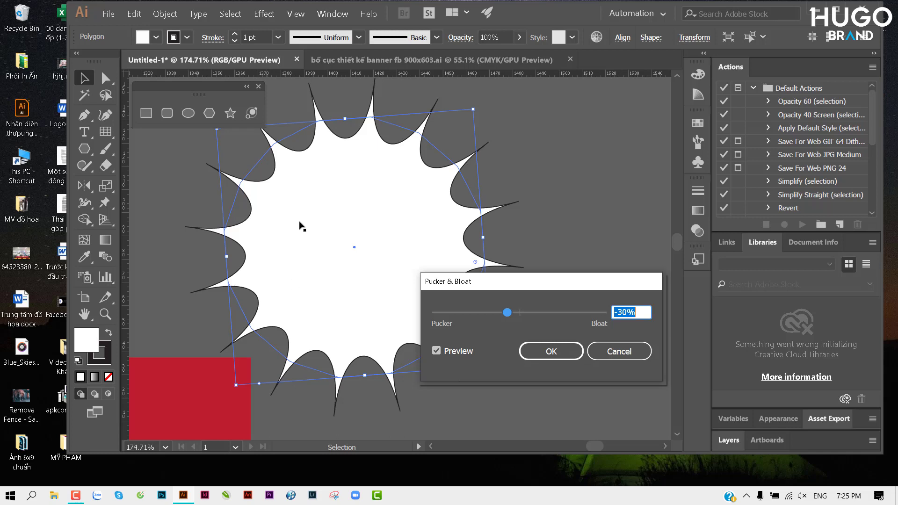
click(527, 351)
drag(538, 257, 515, 254)
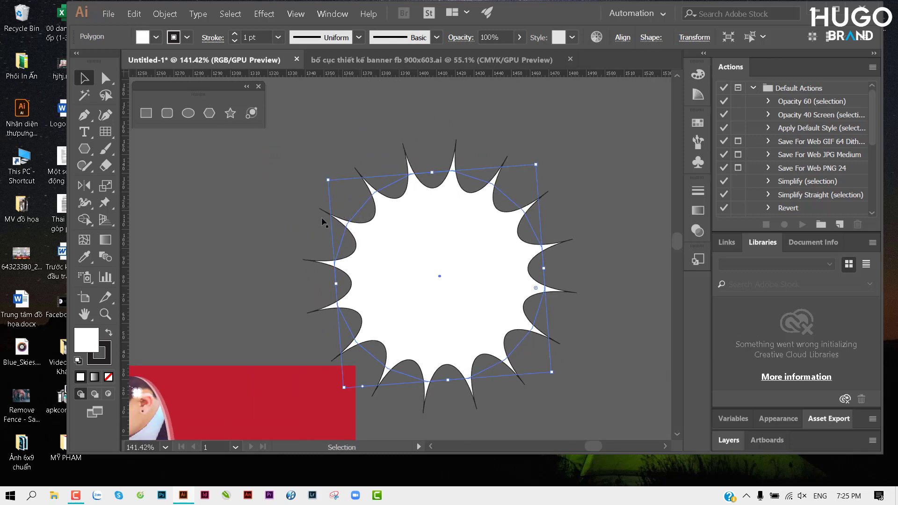
Flatten the starburst's transparency into a plain group and select that group.
click(164, 14)
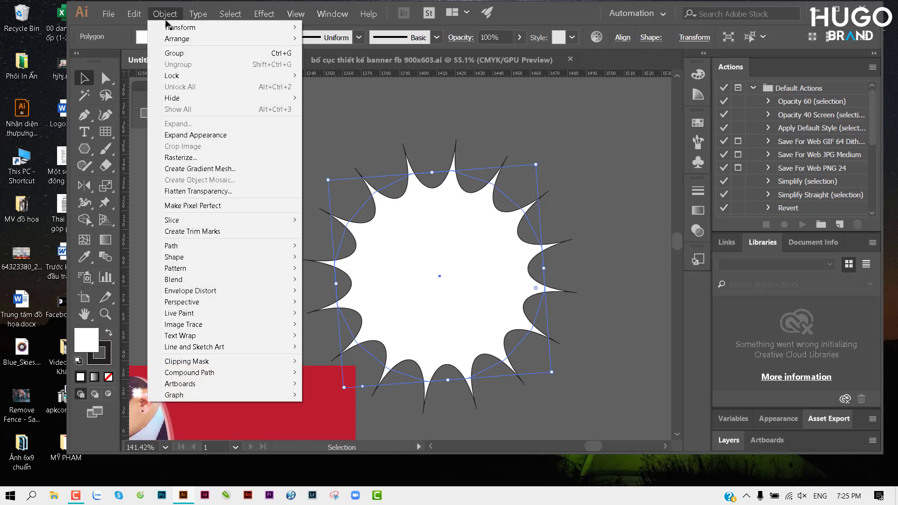
click(210, 192)
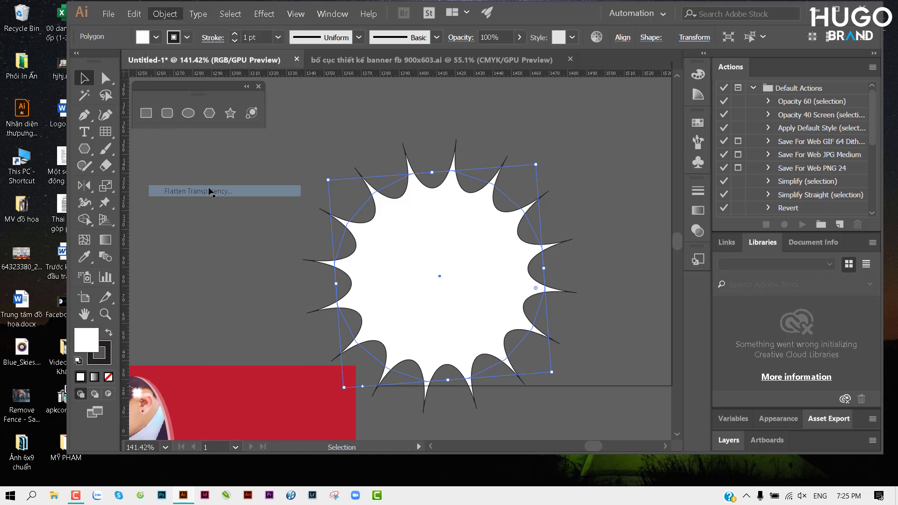
click(574, 358)
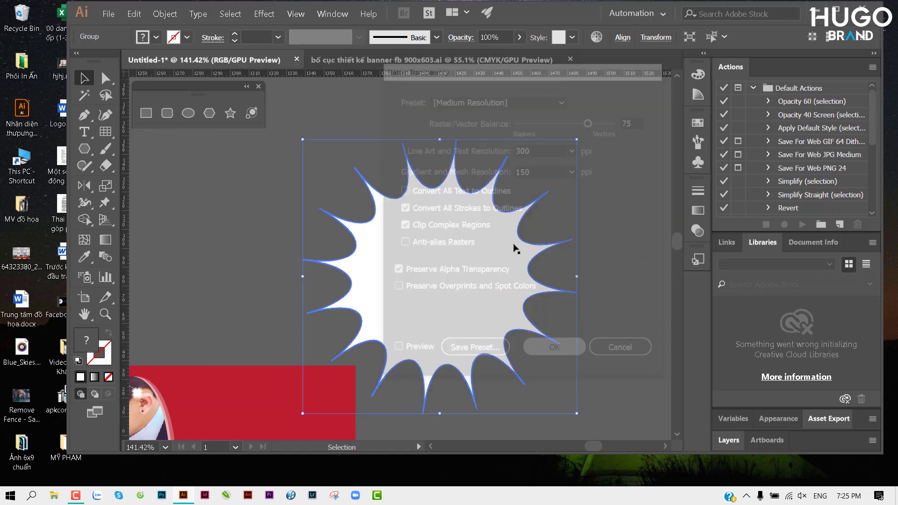
click(595, 208)
drag(451, 221, 436, 223)
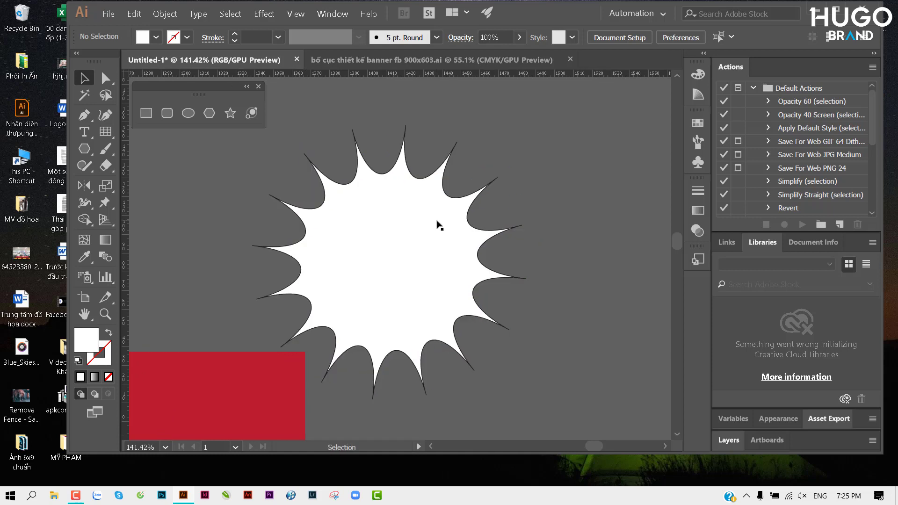
click(436, 222)
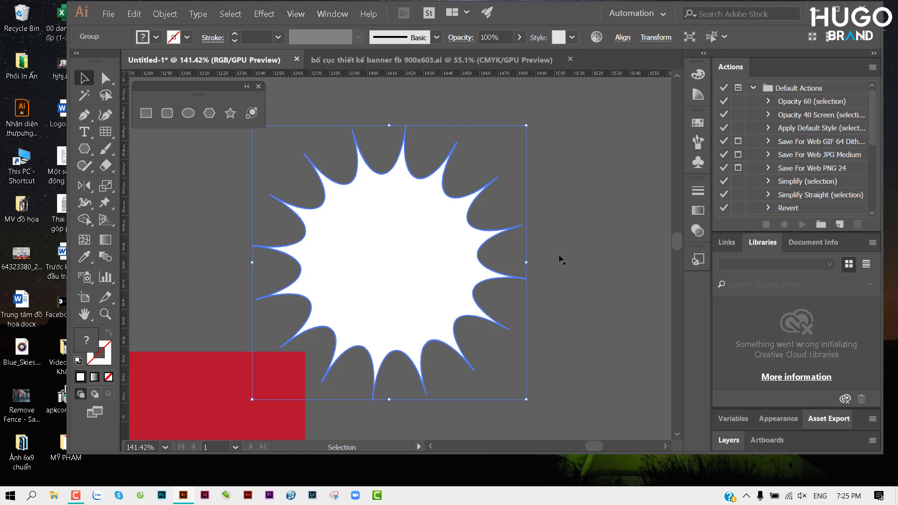
Browse the banner layout reference file's artboards, then go back to Untitled-1.
click(377, 61)
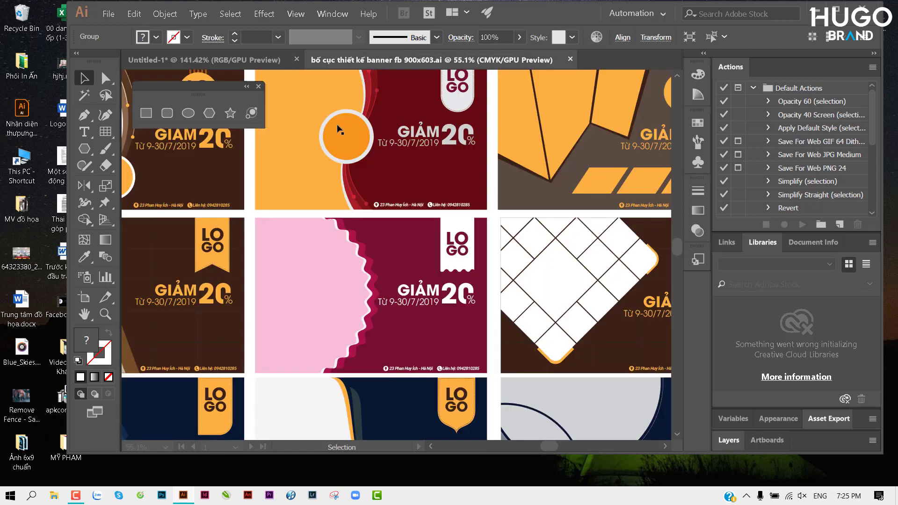
scroll(355, 220, down, 2)
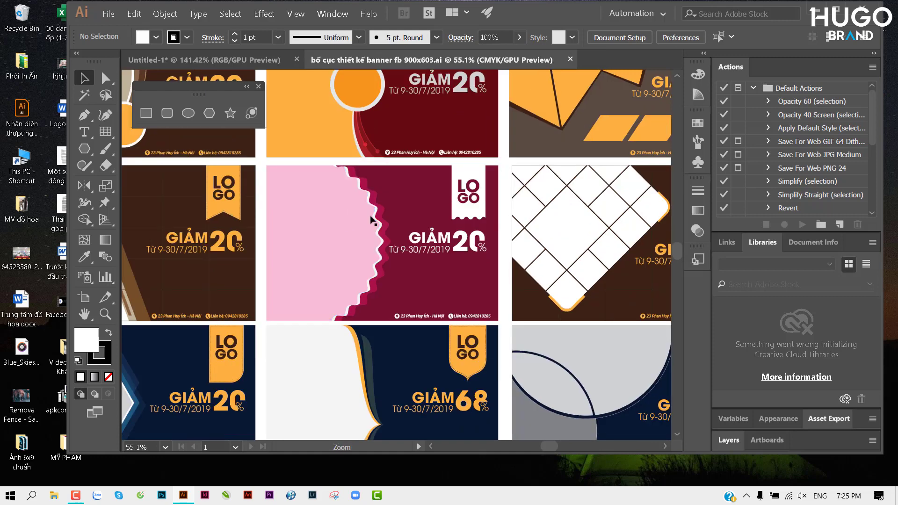
alt+scroll(372, 220, up, 2)
alt+scroll(356, 187, up, 2)
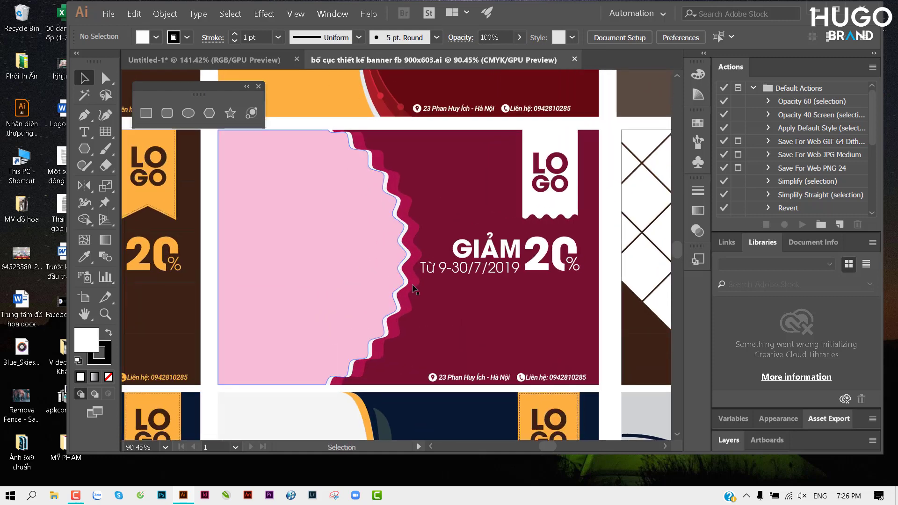
alt+scroll(416, 271, down, 1)
alt+scroll(423, 250, down, 1)
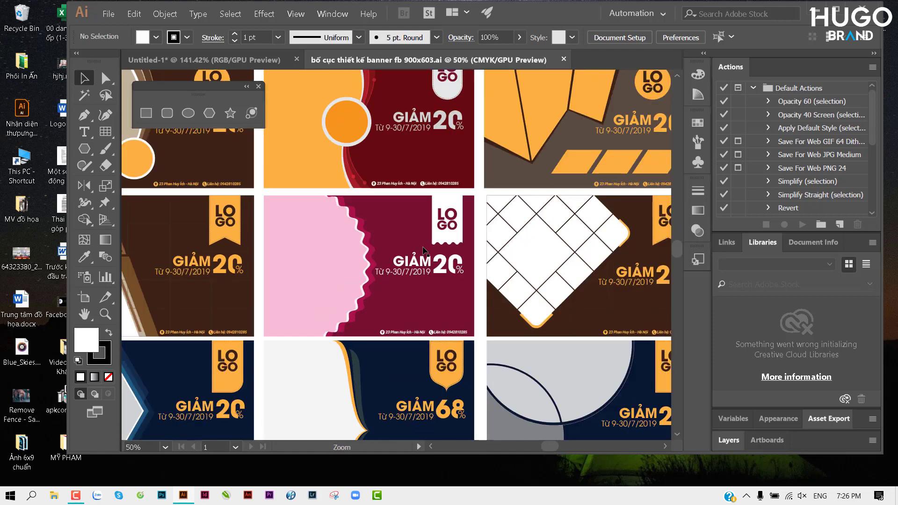
alt+scroll(422, 251, down, 1)
scroll(430, 255, down, 2)
scroll(444, 262, down, 2)
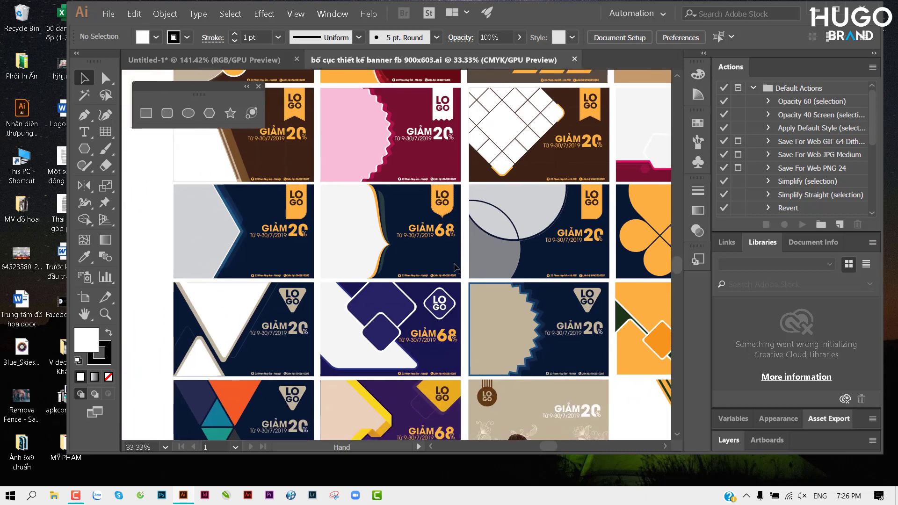
scroll(445, 276, right, 1)
scroll(440, 281, down, 1)
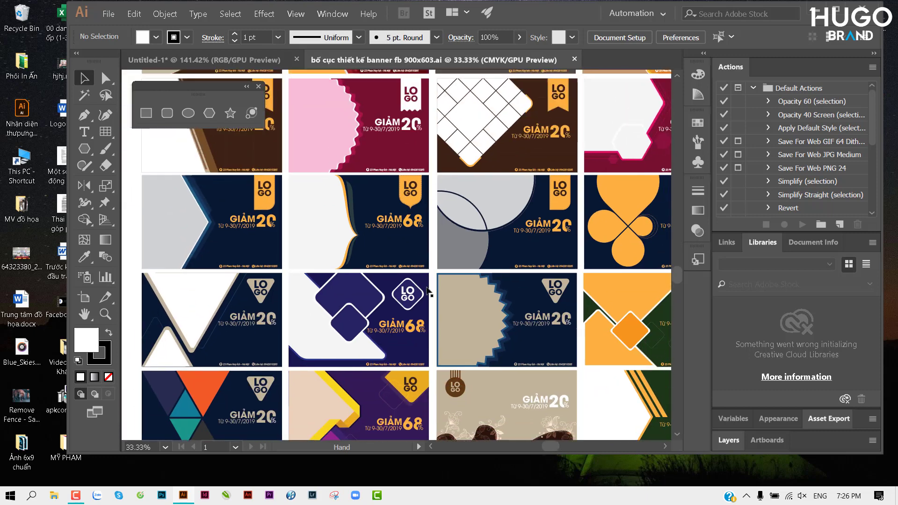
scroll(421, 294, up, 2)
scroll(406, 301, up, 1)
scroll(393, 309, up, 2)
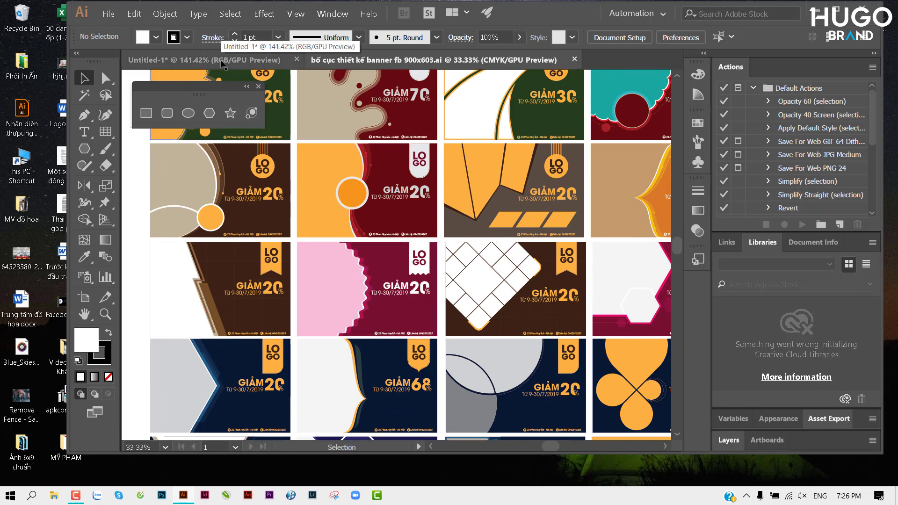
click(223, 64)
Shrink the starburst to badge size and move it onto the red background.
drag(412, 281, 441, 227)
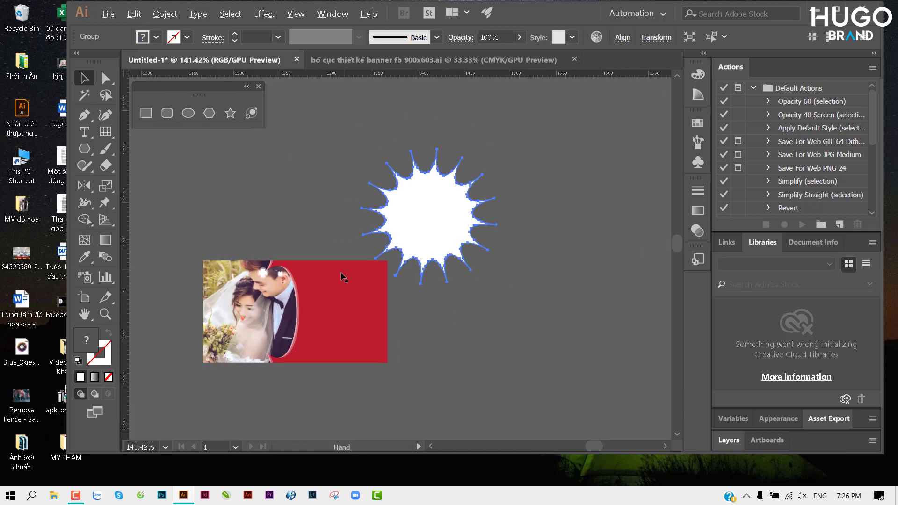
click(441, 187)
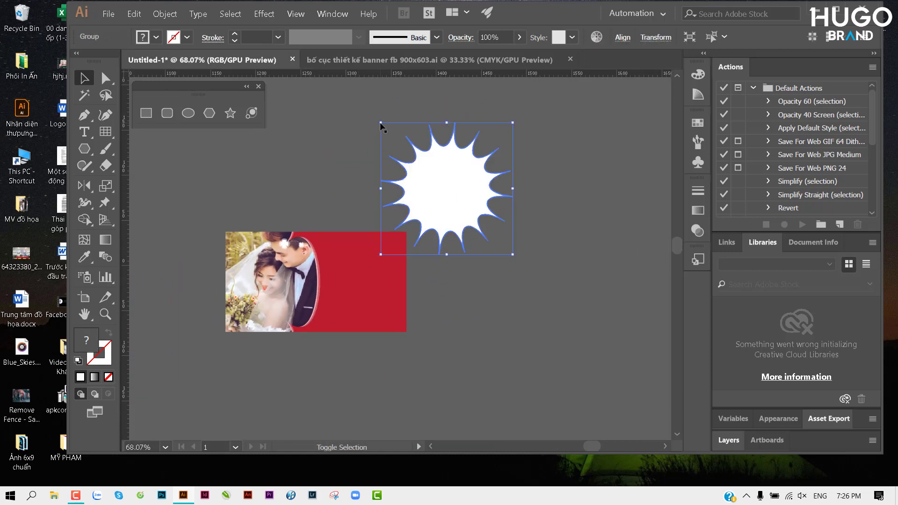
drag(381, 125, 421, 163)
drag(472, 214, 369, 295)
mouse_move(321, 245)
mouse_down()
mouse_move(340, 285)
mouse_move(380, 305)
mouse_up()
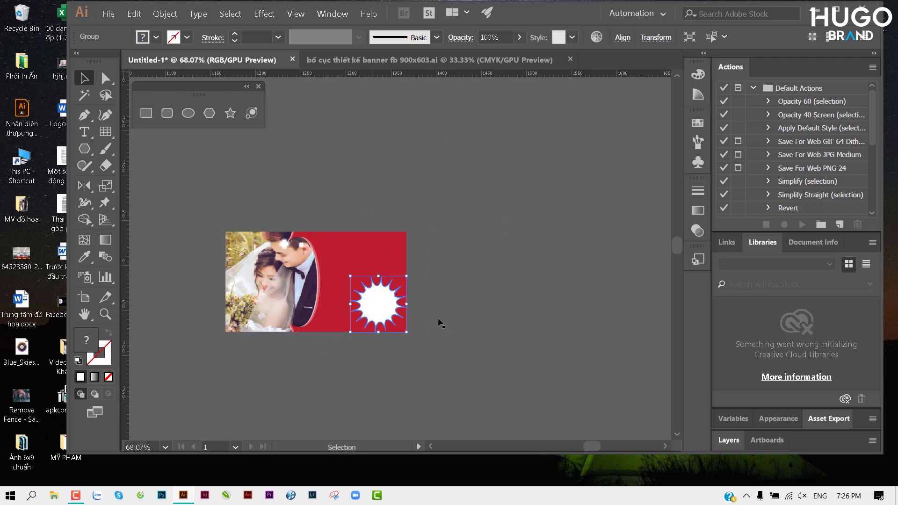
Fine-tune the badge's position on the banner's right side and deselect it.
scroll(467, 309, up, 3)
scroll(482, 304, up, 2)
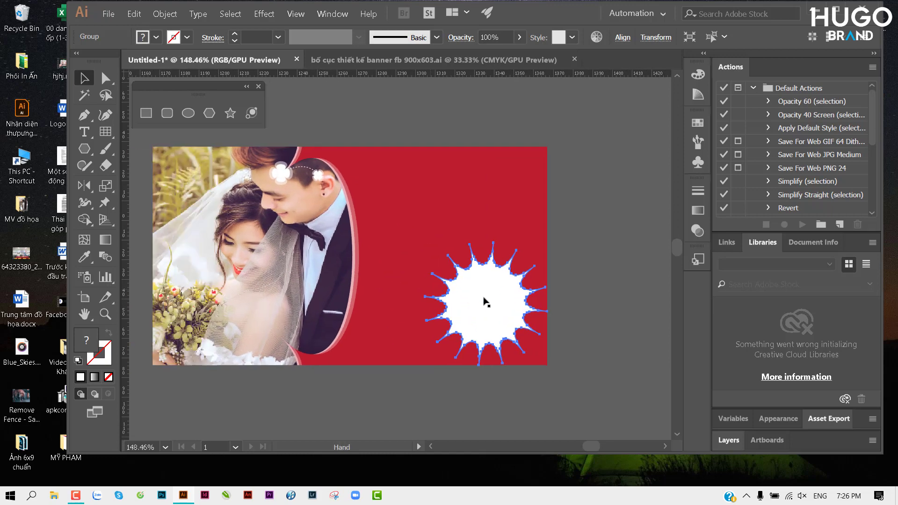
drag(455, 291, 491, 280)
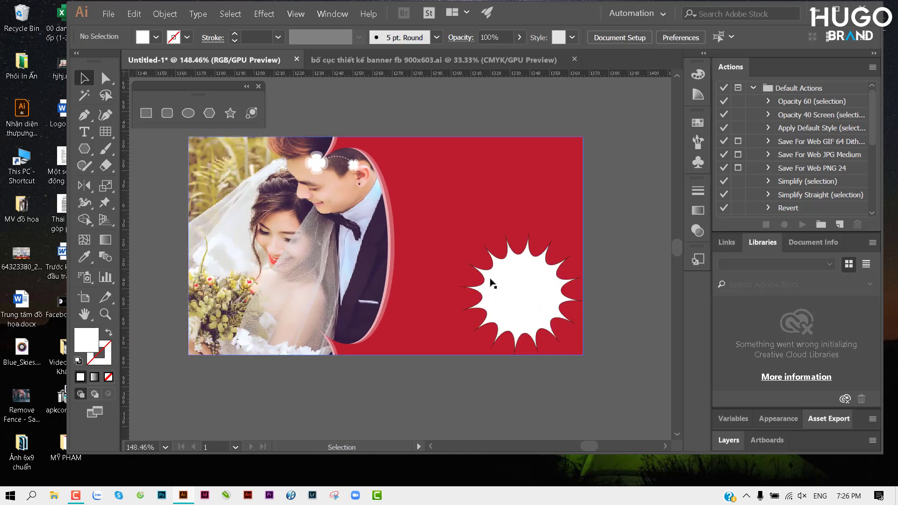
click(533, 291)
click(598, 237)
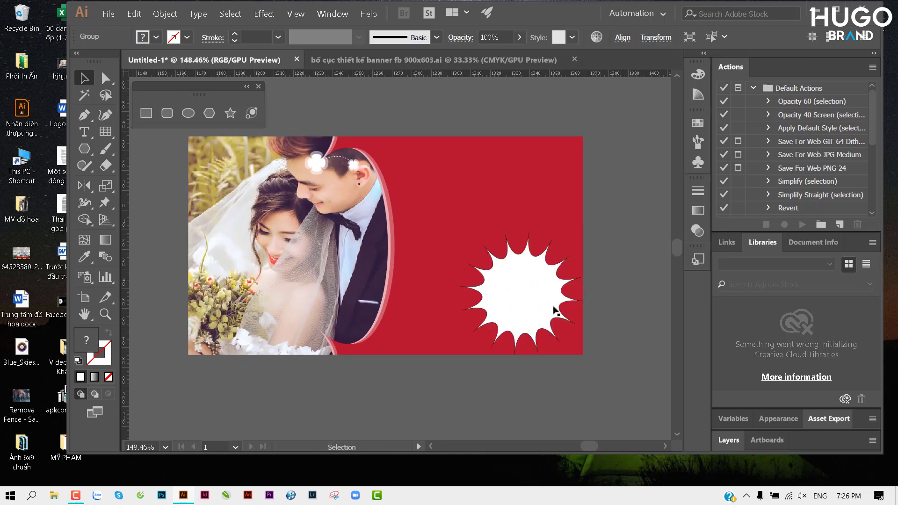
drag(539, 311, 534, 309)
click(626, 284)
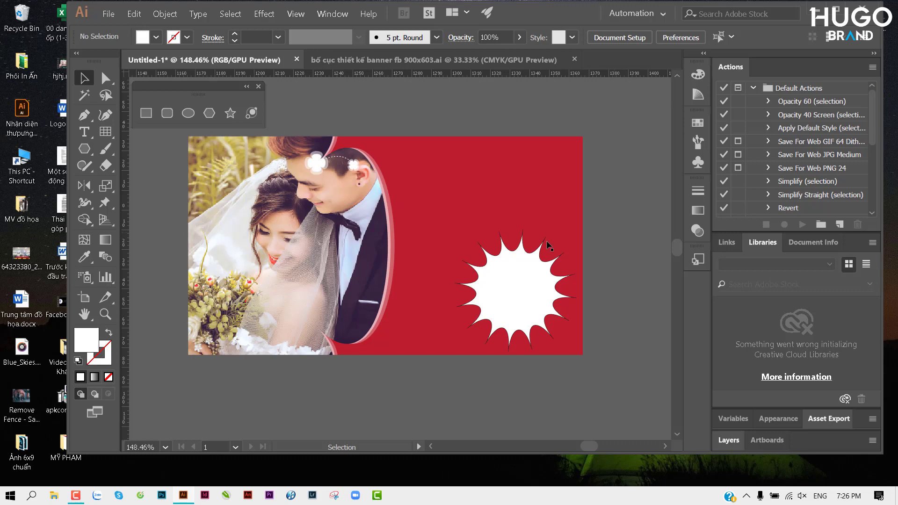
mouse_move(445, 285)
mouse_down()
mouse_move(437, 194)
mouse_move(426, 193)
mouse_up()
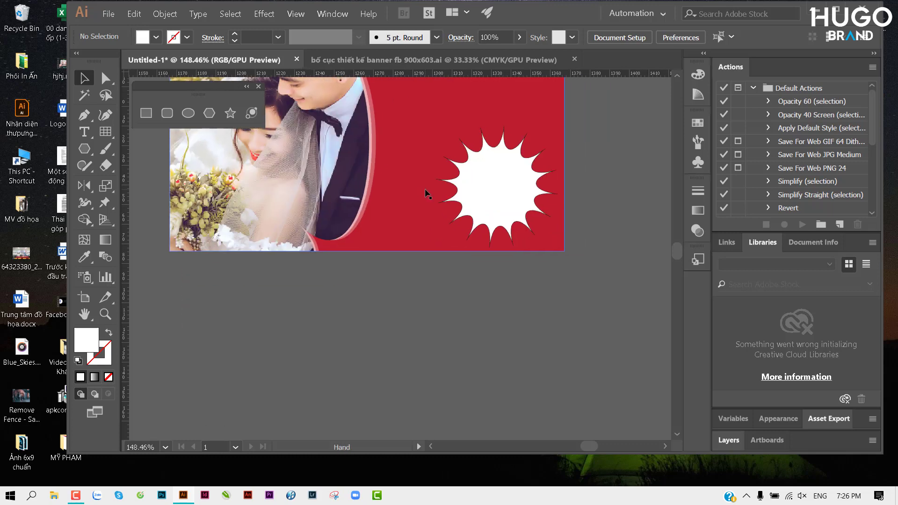
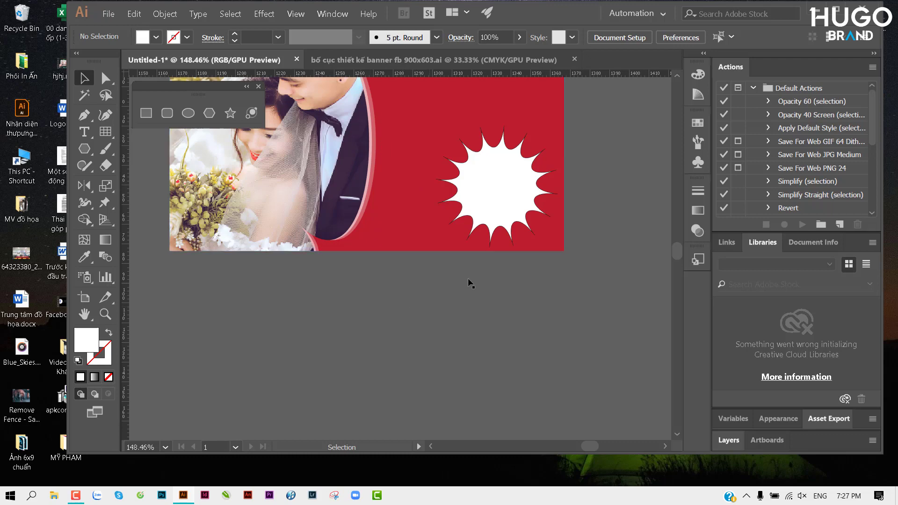
Alt-drag a copy of the red banner rectangle below the original and pan to it.
drag(471, 288, 453, 234)
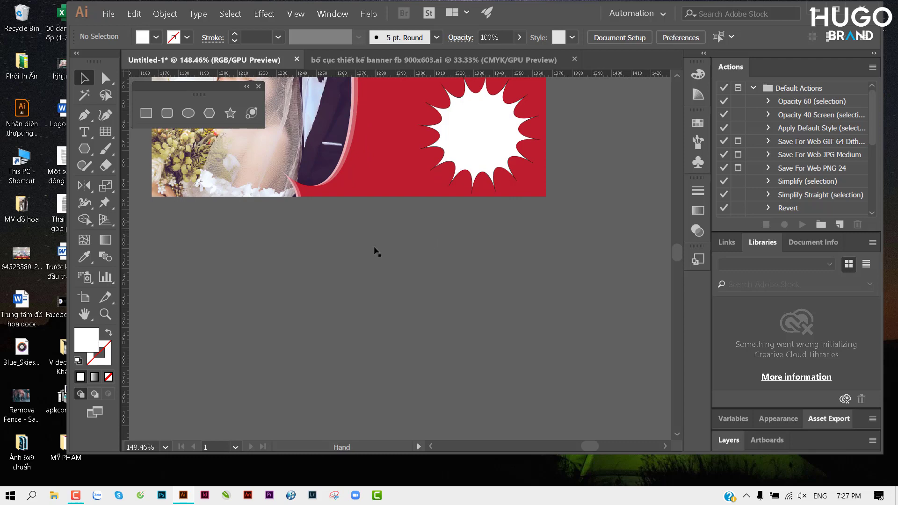
drag(375, 251, 390, 183)
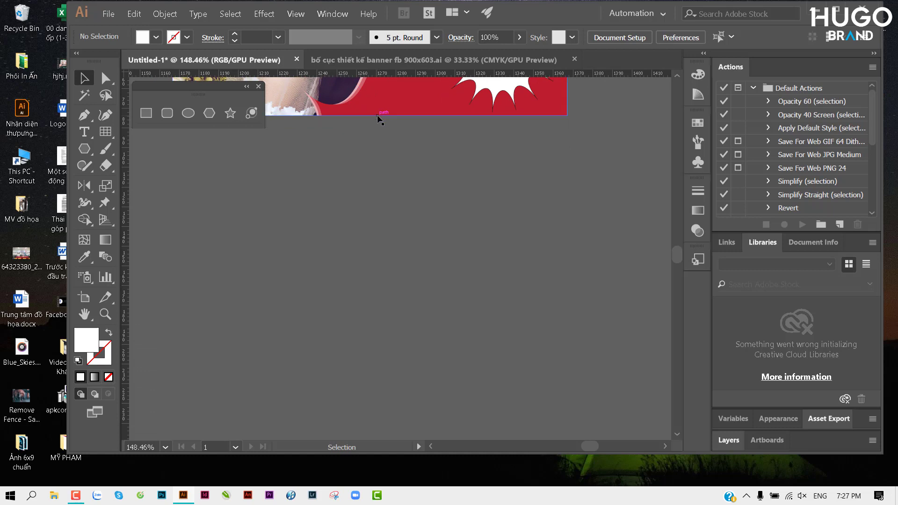
drag(401, 115, 405, 368)
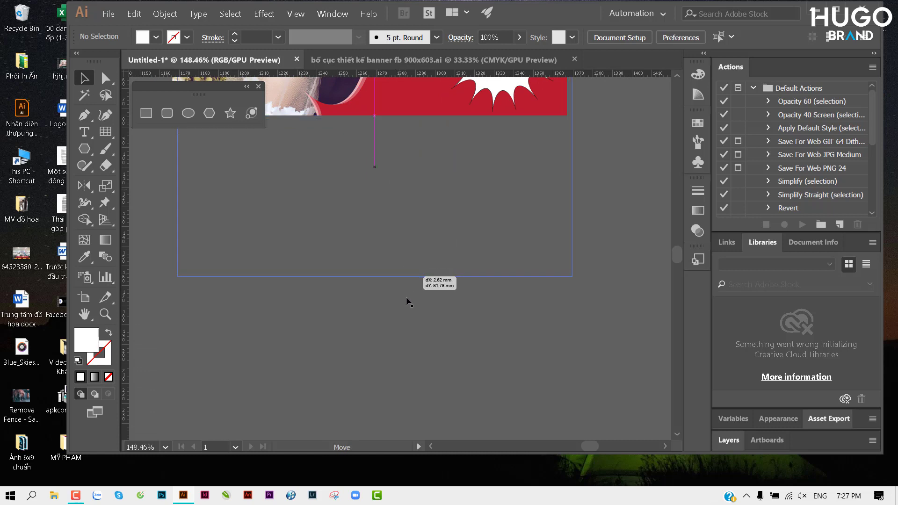
click(611, 264)
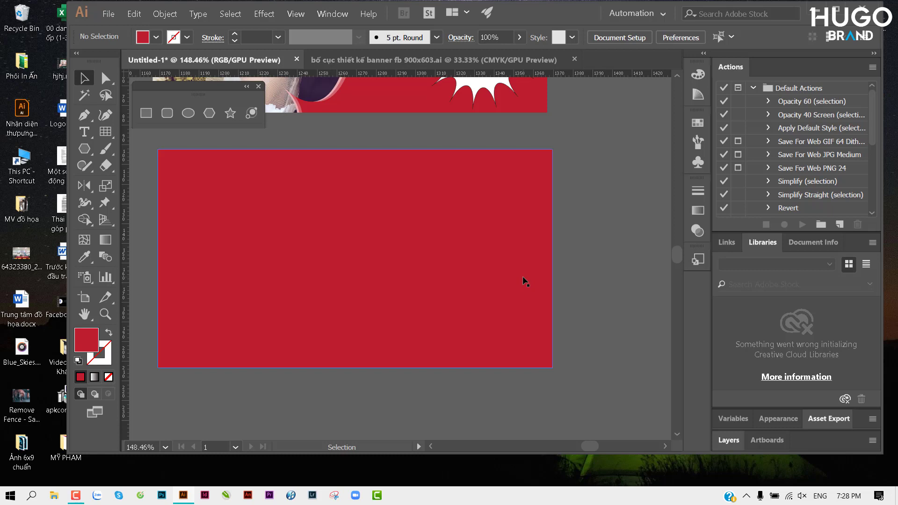
mouse_move(372, 220)
mouse_down()
mouse_move(374, 211)
mouse_move(401, 239)
mouse_move(399, 194)
mouse_up()
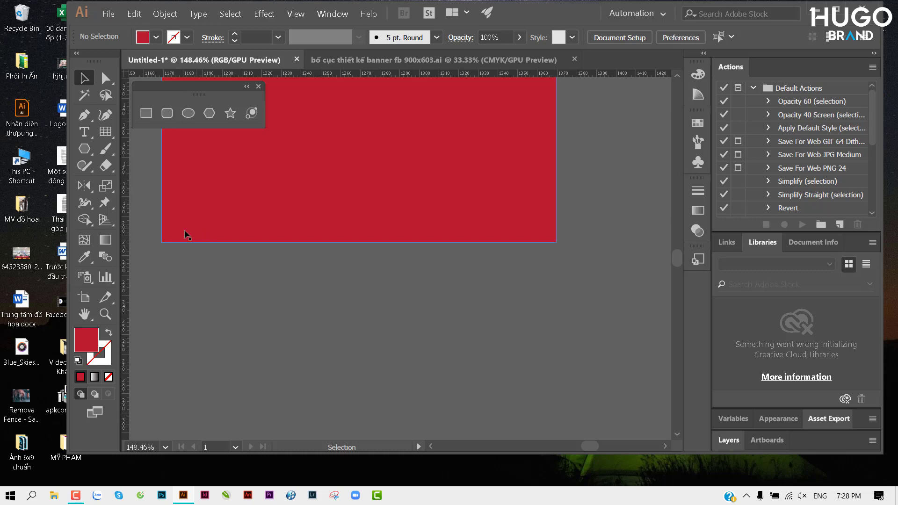
Draw a long thin white-filled bar below the red rectangle.
click(146, 113)
mouse_move(247, 270)
mouse_down()
mouse_move(475, 299)
mouse_move(565, 283)
mouse_up()
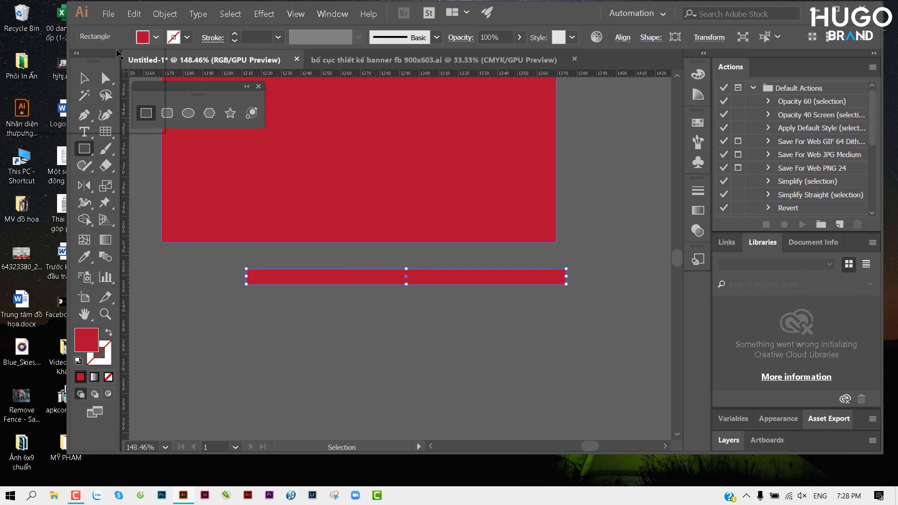
click(156, 37)
click(29, 60)
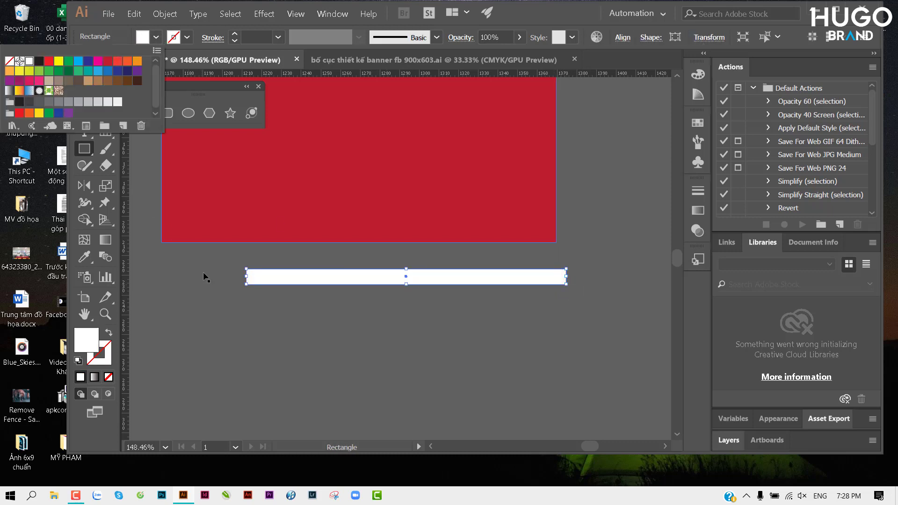
key(Escape)
key(v)
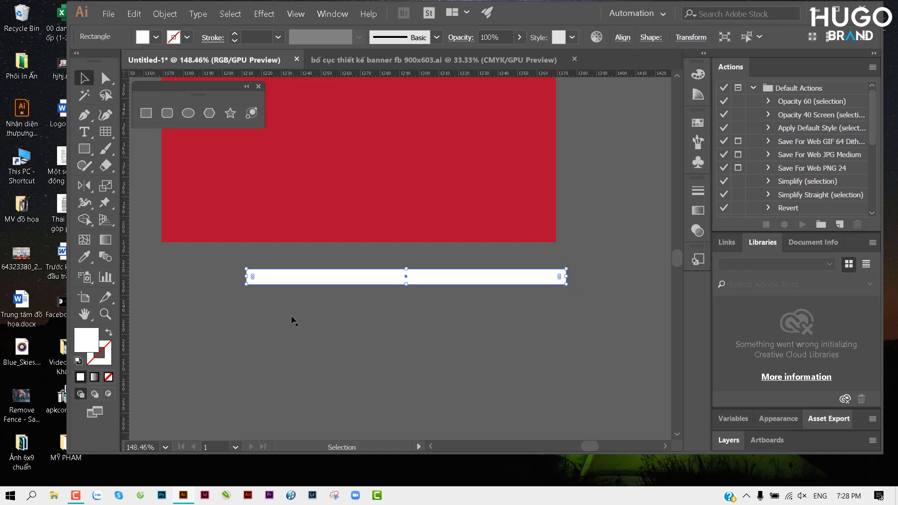
click(319, 316)
Duplicate the white bar downward and repeat with Ctrl+D into eight evenly spaced bars.
scroll(310, 257, down, 3)
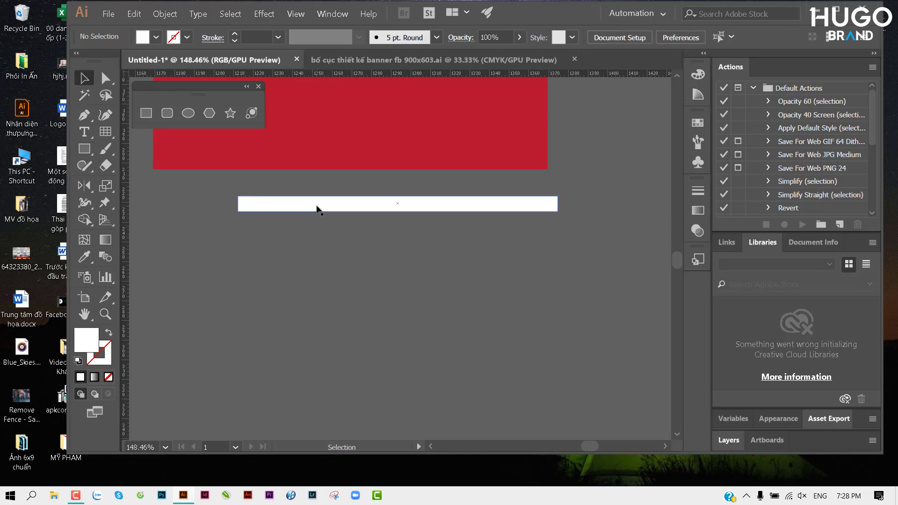
drag(316, 208, 317, 233)
key(ctrl+d)
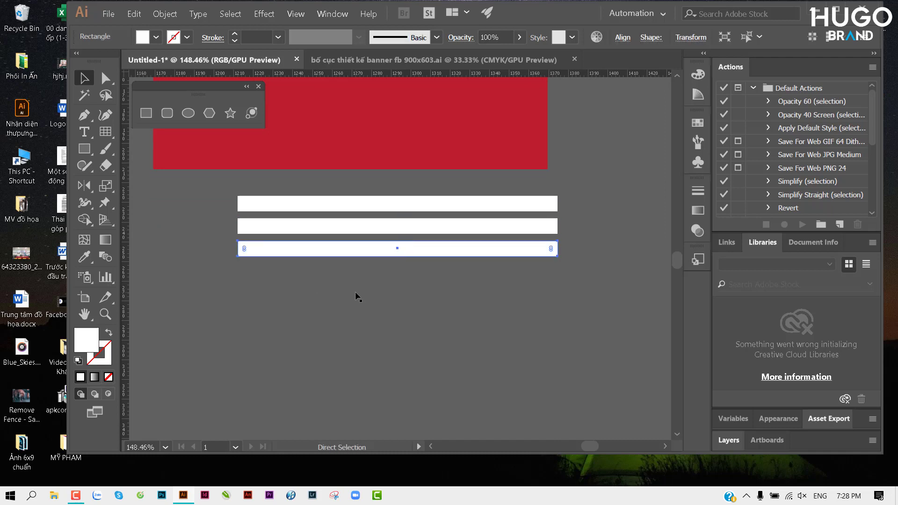
key(ctrl+d)
key(ctrl+d)
key(ctrl+d)
key(ctrl+d)
key(ctrl+d)
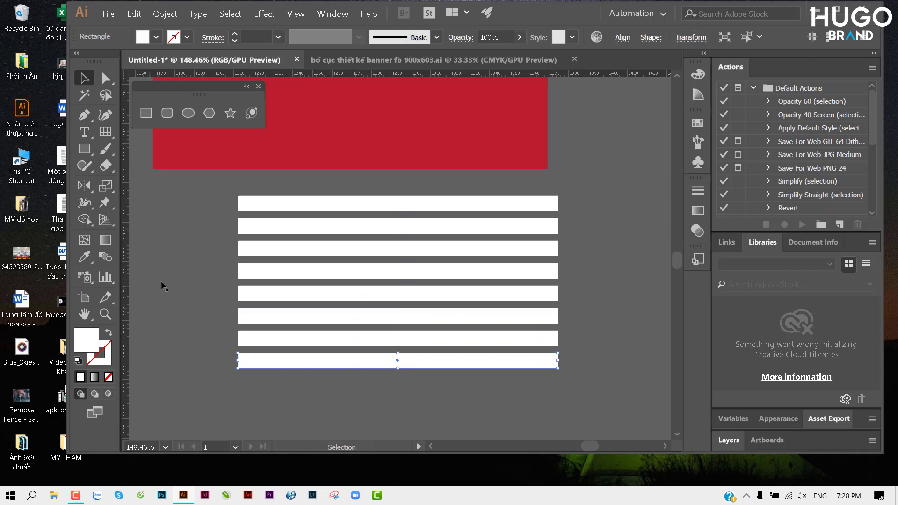
click(171, 293)
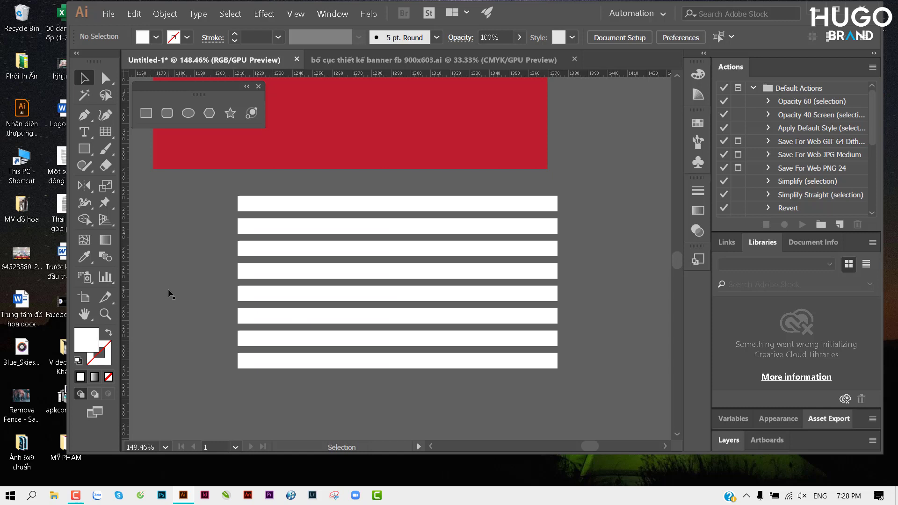
Set the top and bottom white bars to 20% opacity.
click(293, 209)
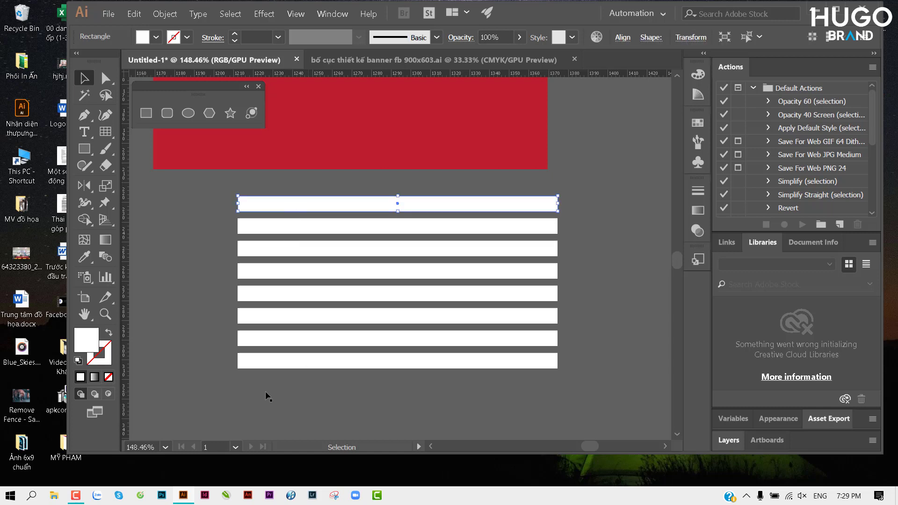
click(186, 322)
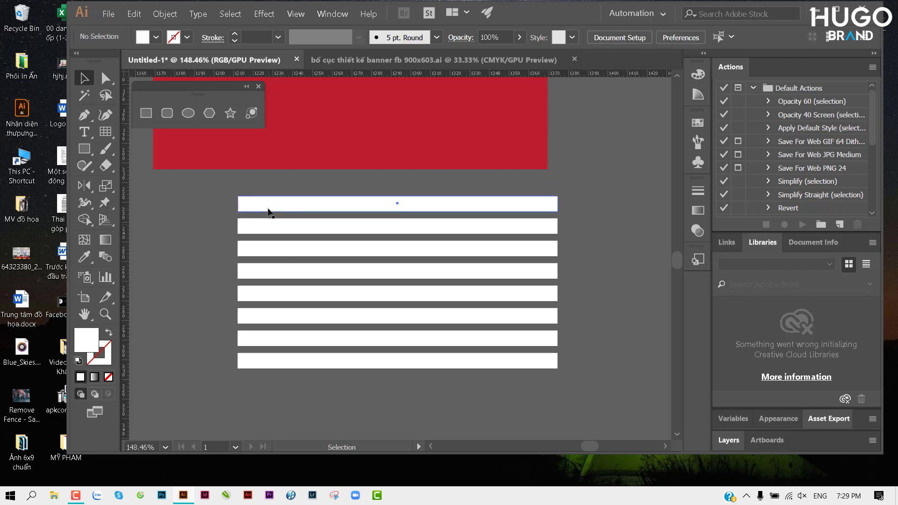
click(269, 213)
shift+click(271, 369)
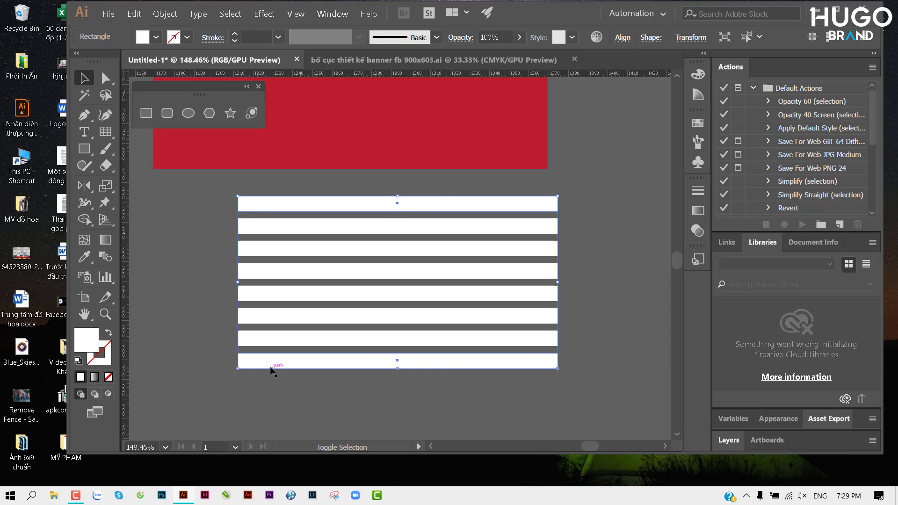
click(505, 38)
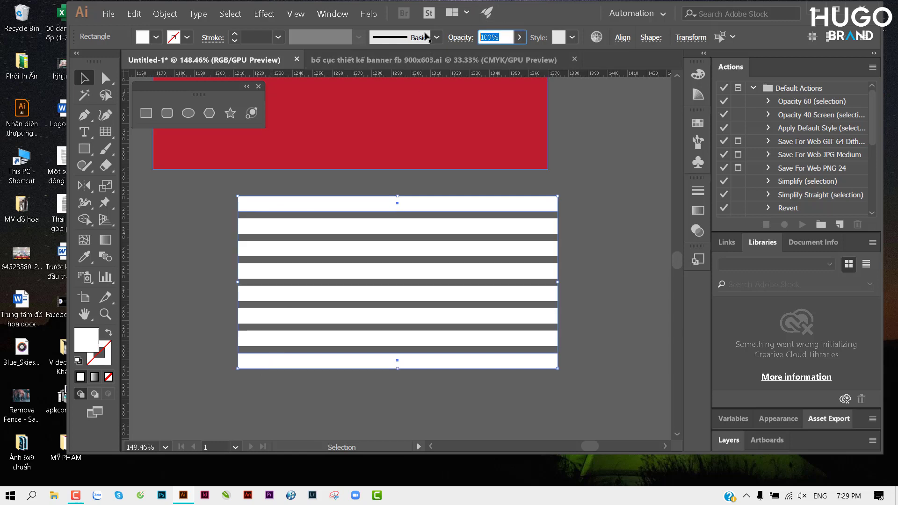
text(20)
key(Return)
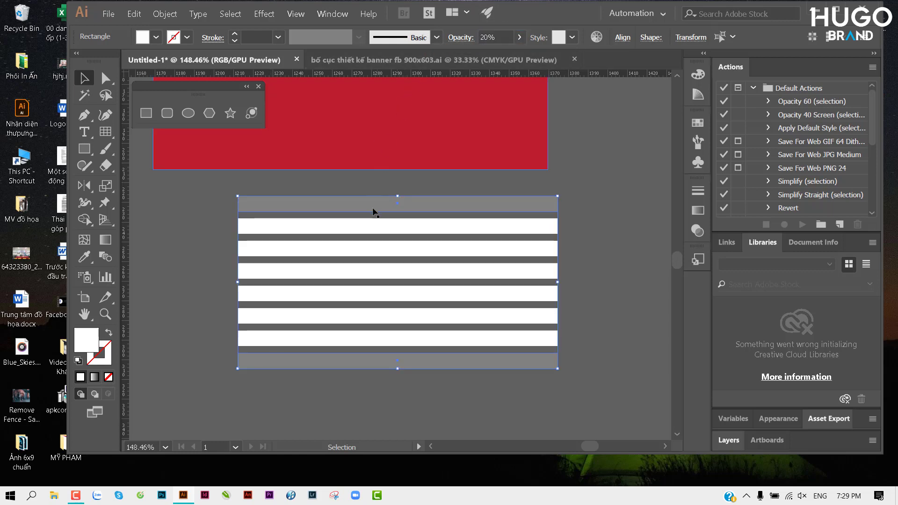
Set the second bars from the top and bottom to 40% opacity.
click(375, 227)
shift+click(388, 341)
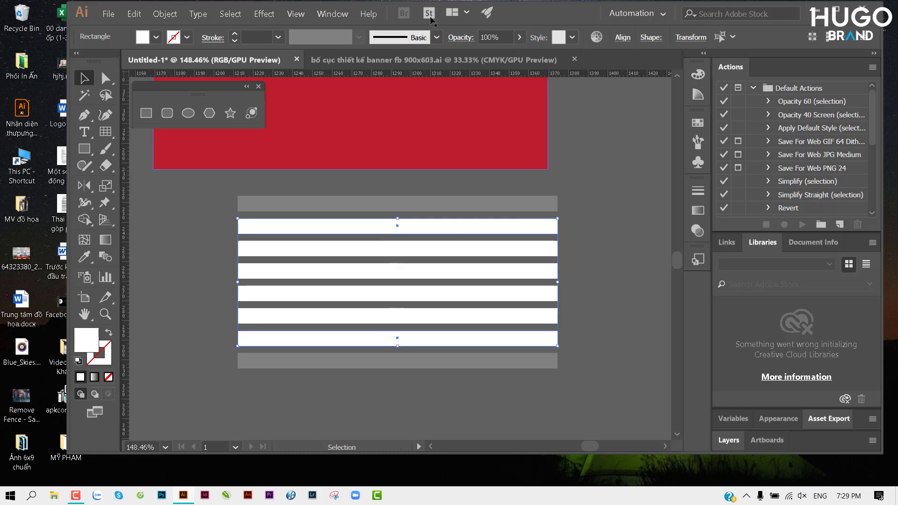
click(498, 37)
text(40)
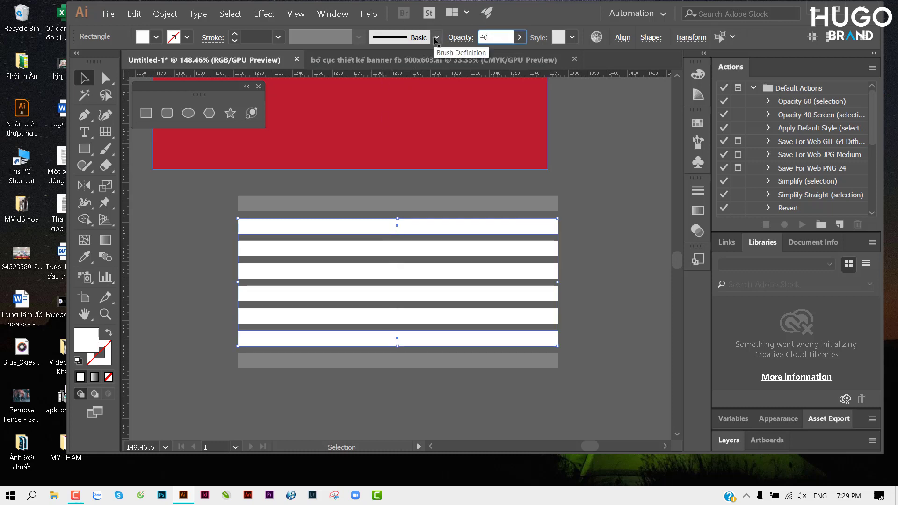
key(Return)
Set the third bars from the top and bottom to 60% opacity.
click(390, 251)
shift+click(388, 319)
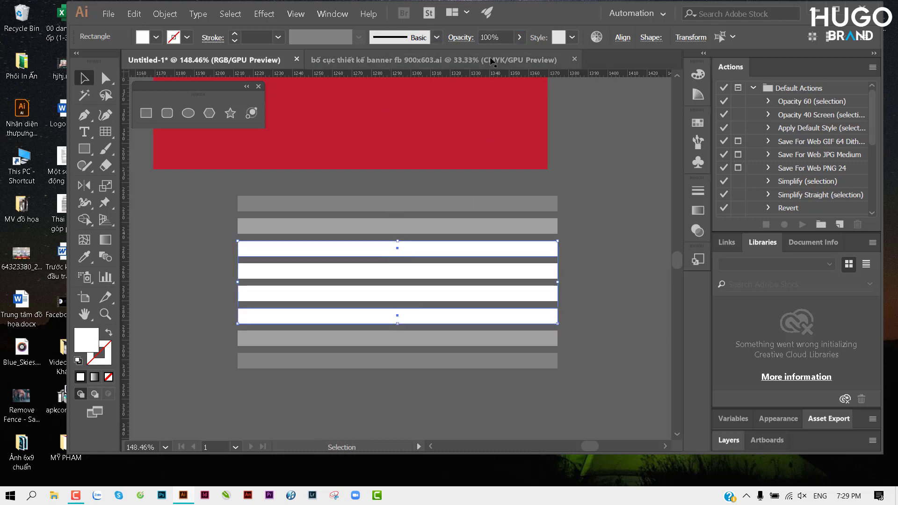
click(488, 38)
text(60)
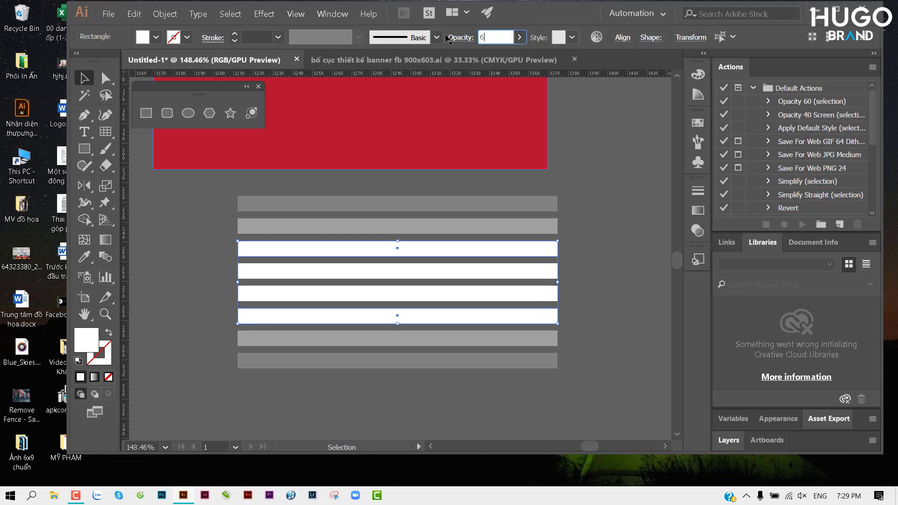
key(Return)
Leave the two middle bars at 100%, select all eight bars and zoom out.
click(366, 275)
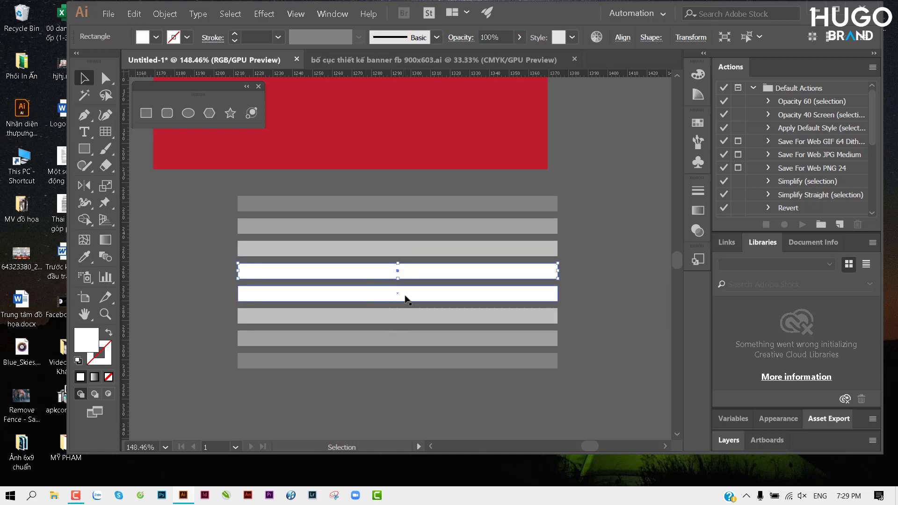
click(589, 279)
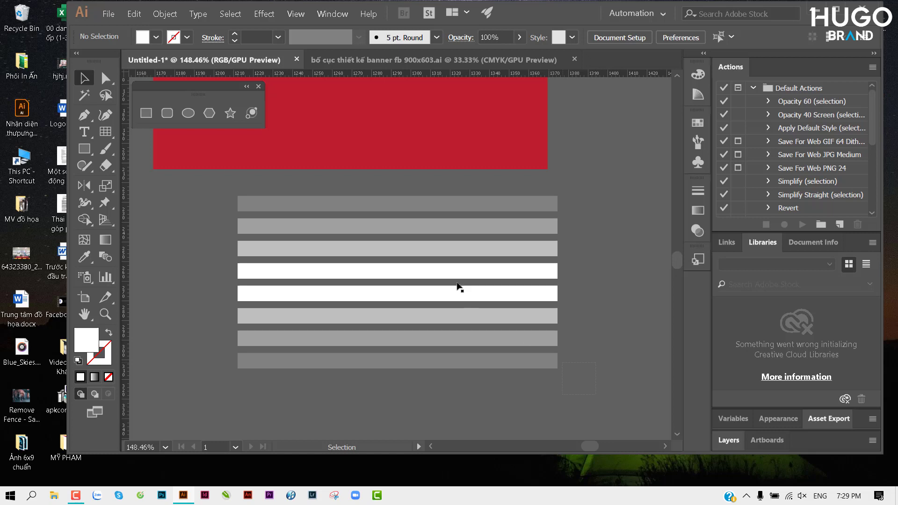
key(ctrl+a)
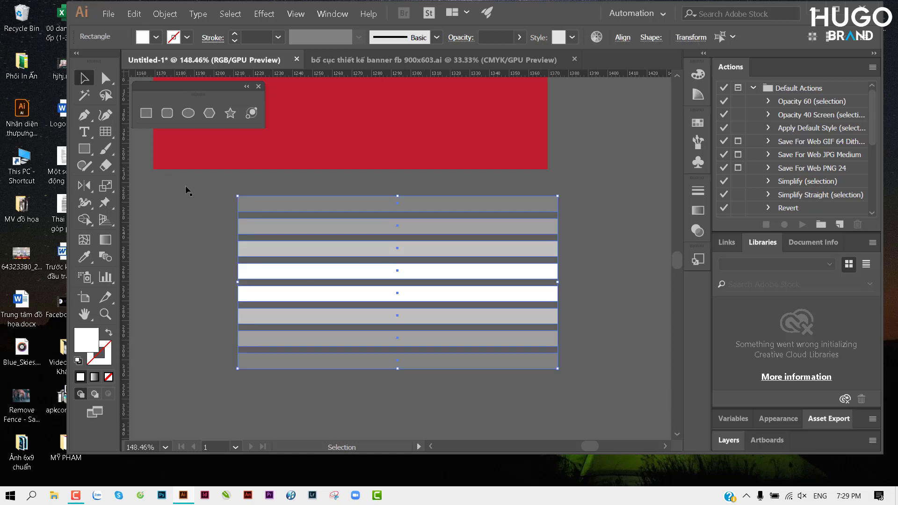
drag(202, 188, 437, 389)
key(ctrl+minus)
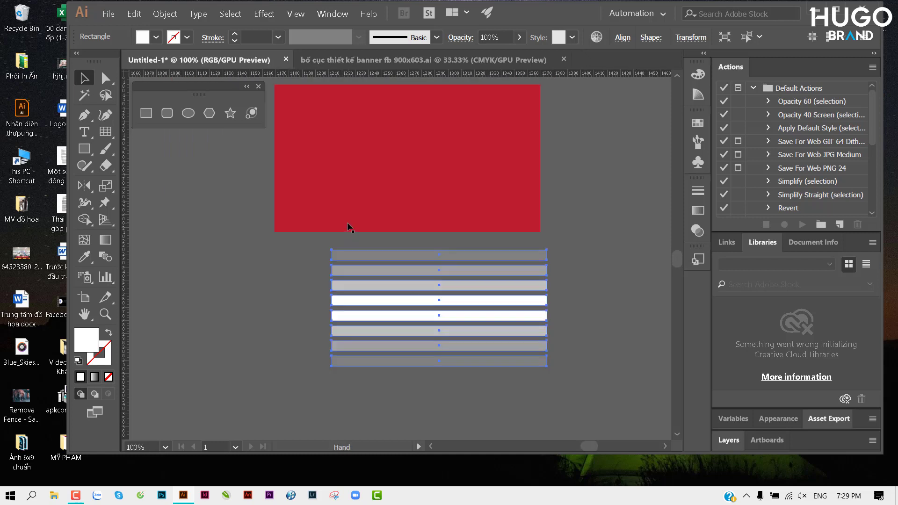
Draw a large white rectangle below the shaded bars.
drag(235, 260, 240, 180)
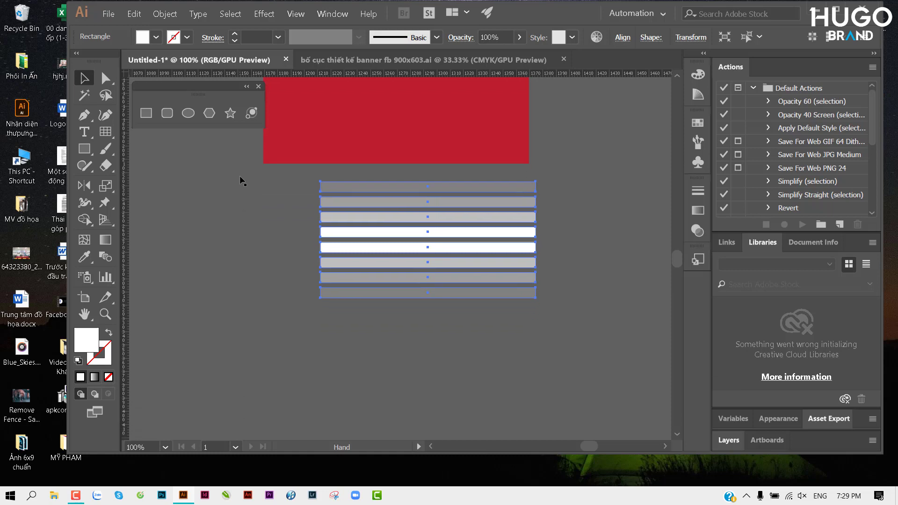
key(m)
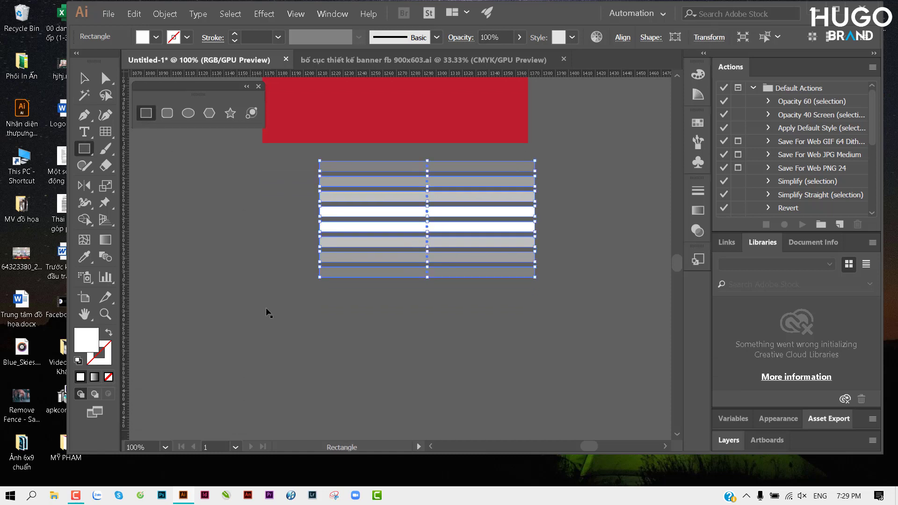
drag(265, 308, 597, 372)
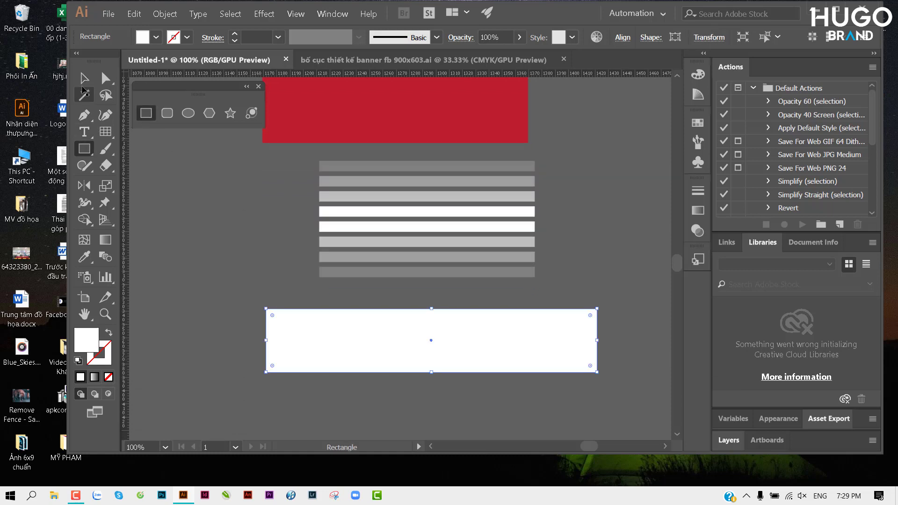
click(84, 79)
Select the grey stripe group plus the white rectangle and open the Object menu.
click(395, 239)
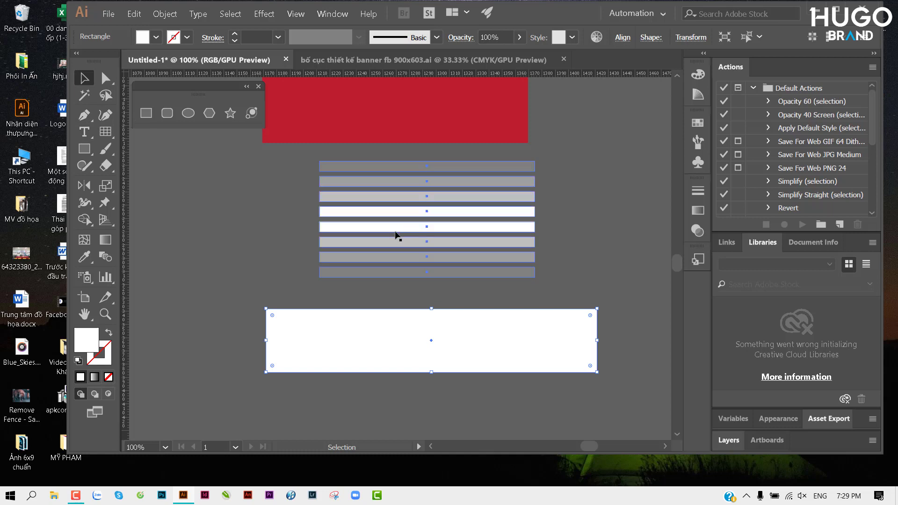
click(409, 353)
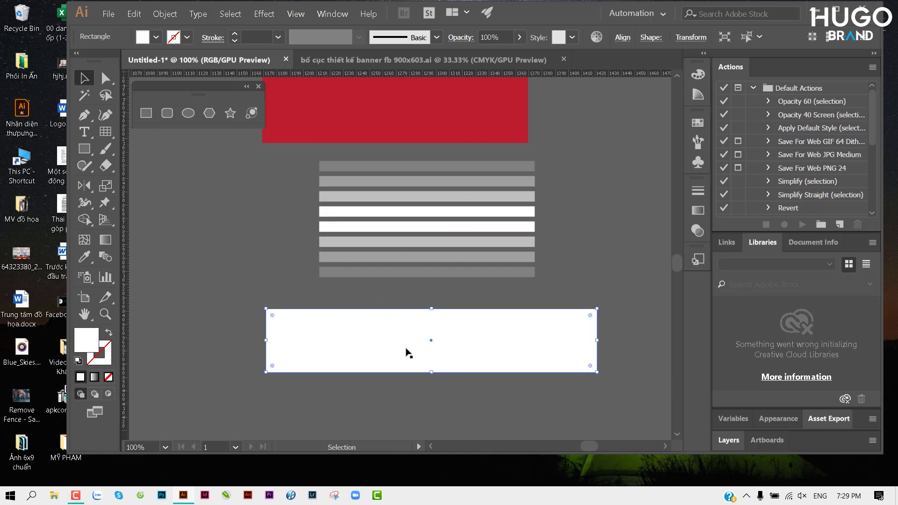
click(403, 248)
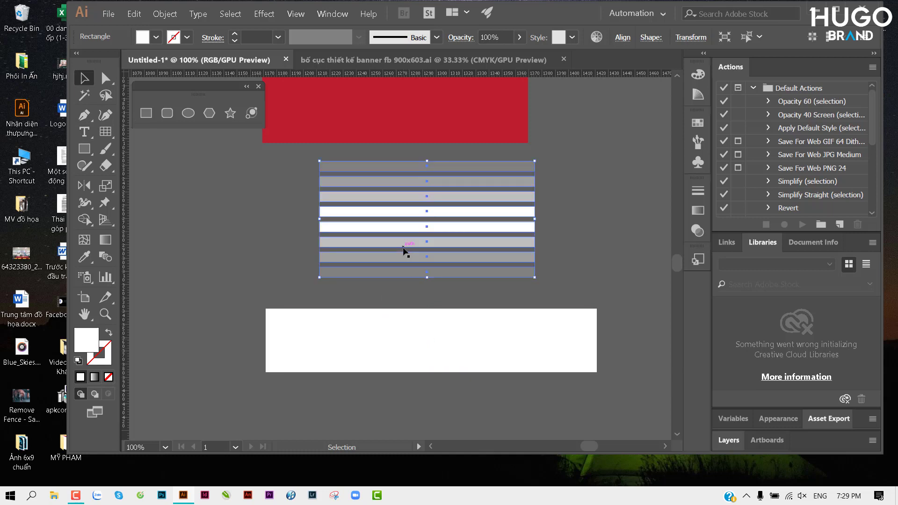
key(ctrl)
click(226, 305)
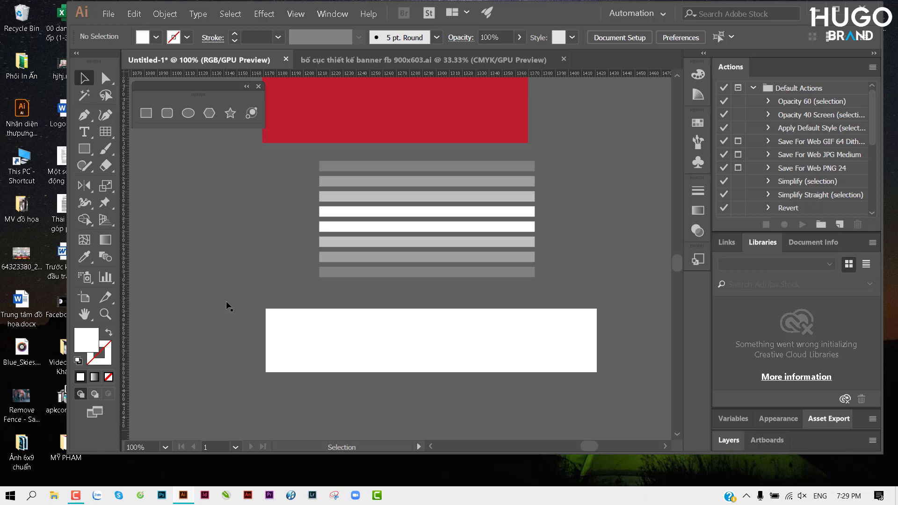
click(348, 227)
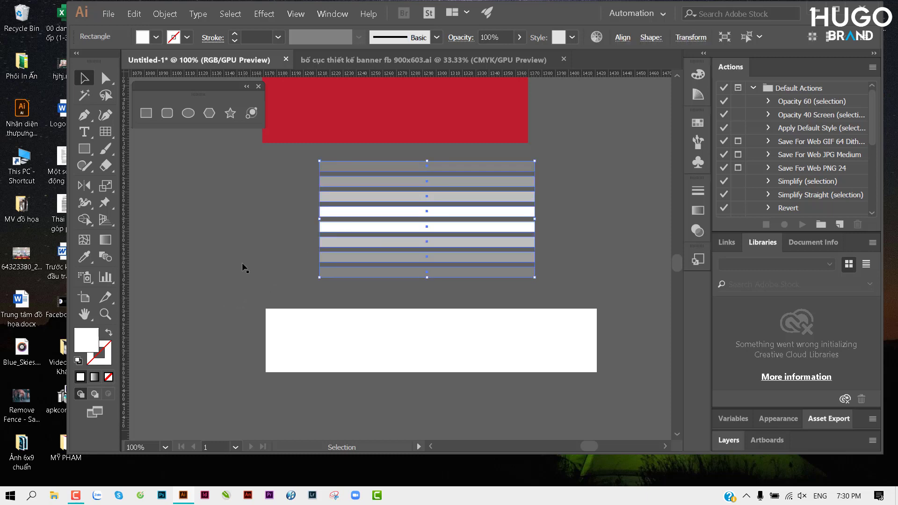
shift+click(361, 344)
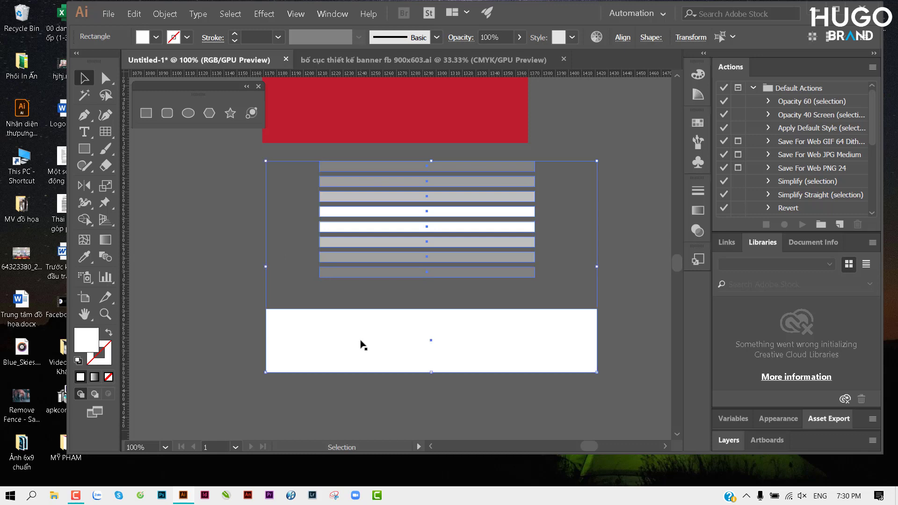
click(167, 17)
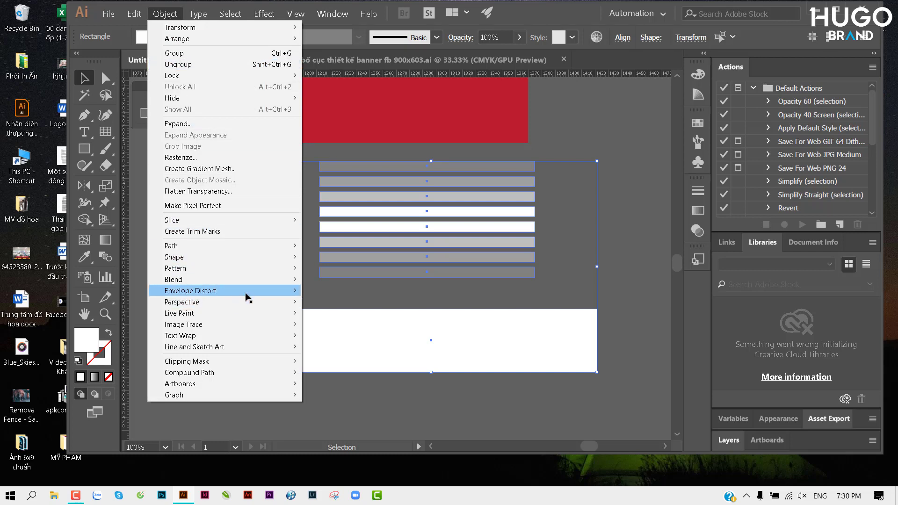
mouse_move(189, 290)
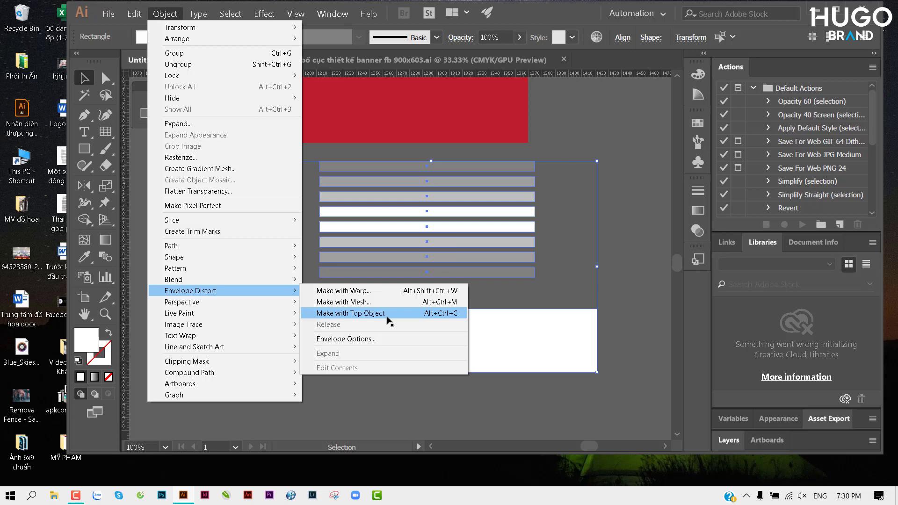
Make an envelope with the top object, stretch it taller and move it up-left.
click(387, 321)
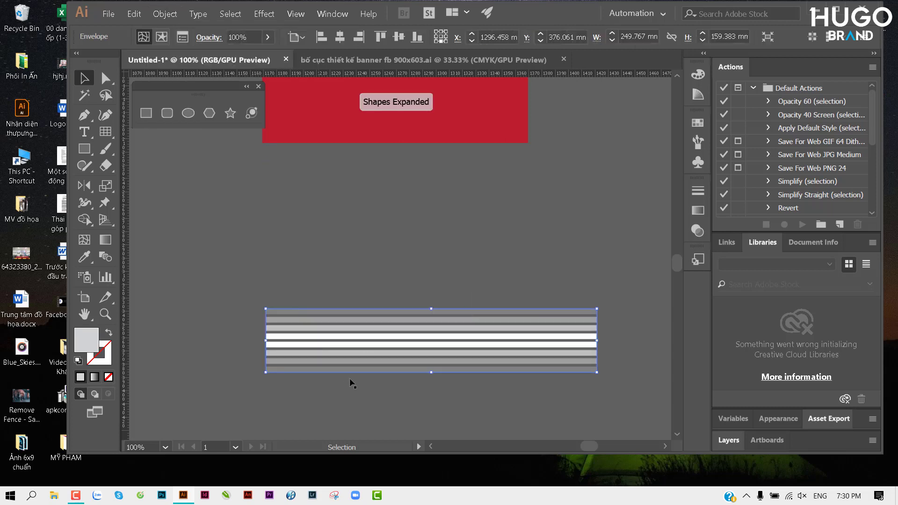
click(274, 266)
click(431, 311)
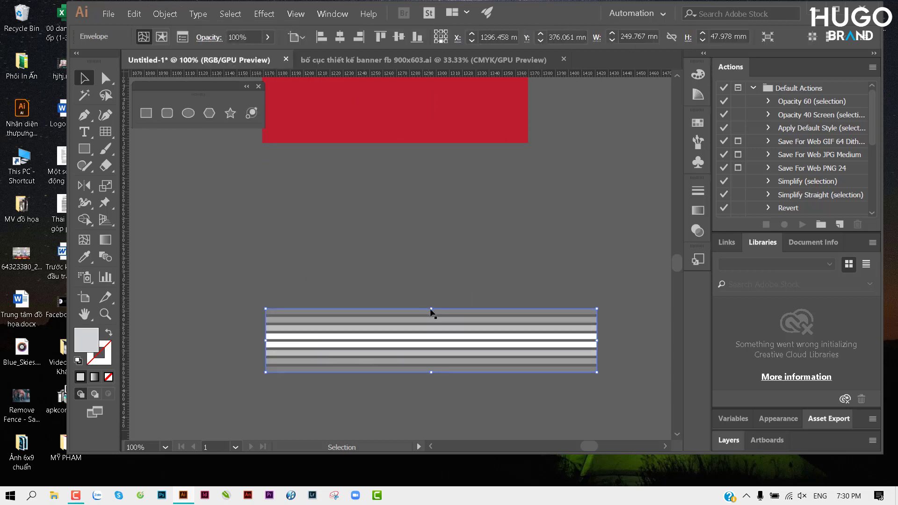
drag(434, 308, 434, 279)
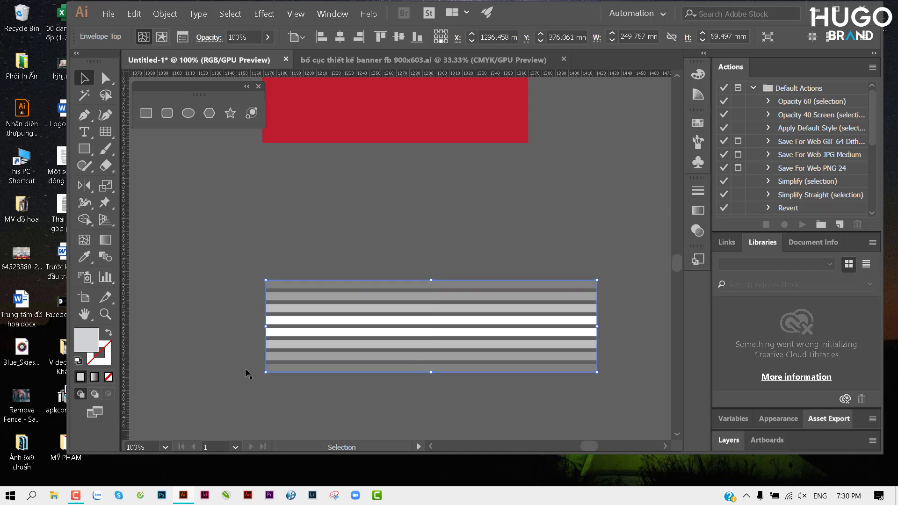
drag(441, 306, 393, 206)
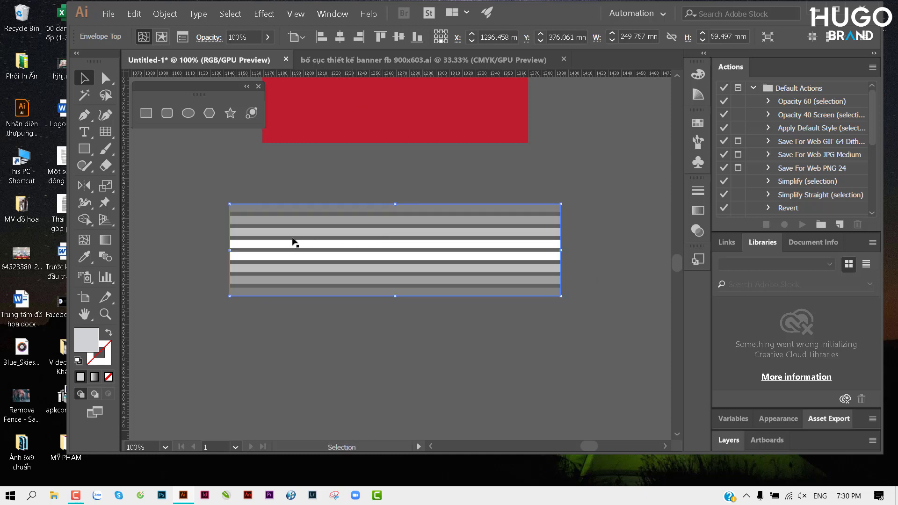
scroll(427, 227, up, 1)
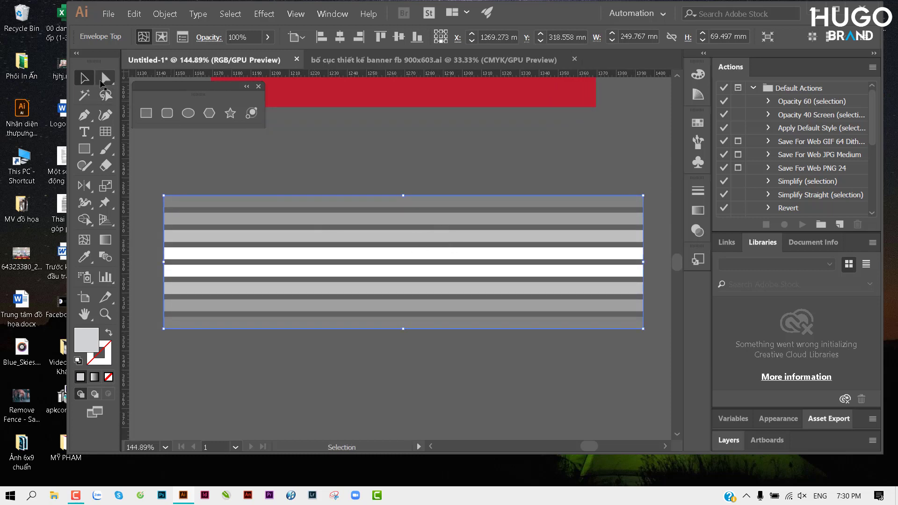
Bend the envelope's top and bottom edges into waves by dragging corner handles.
click(105, 79)
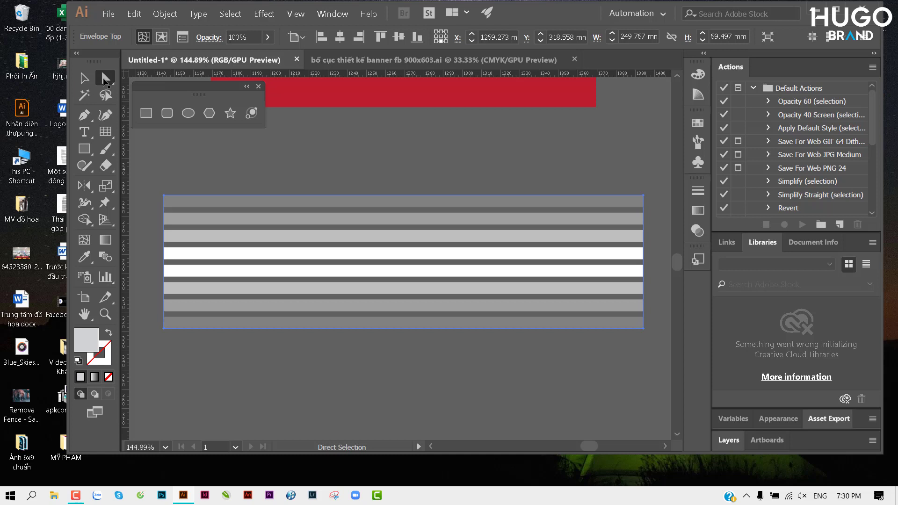
click(163, 196)
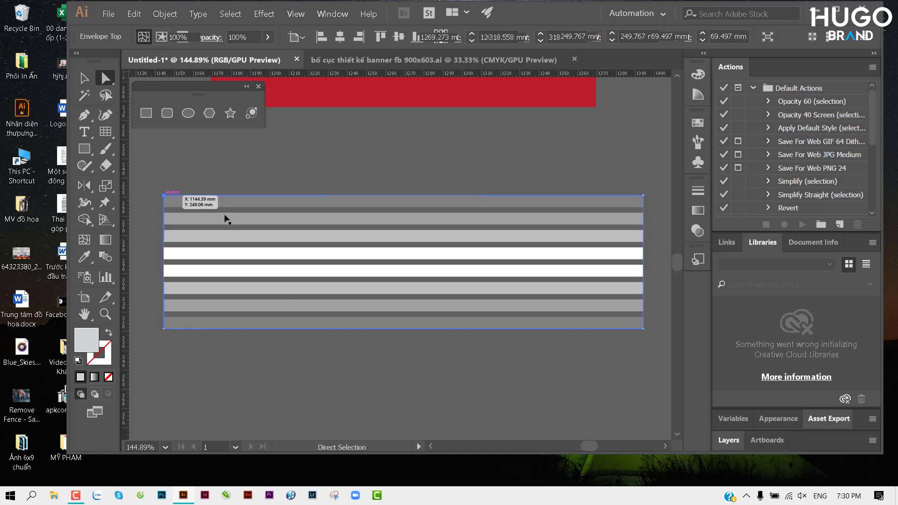
drag(324, 196, 333, 275)
drag(483, 196, 472, 143)
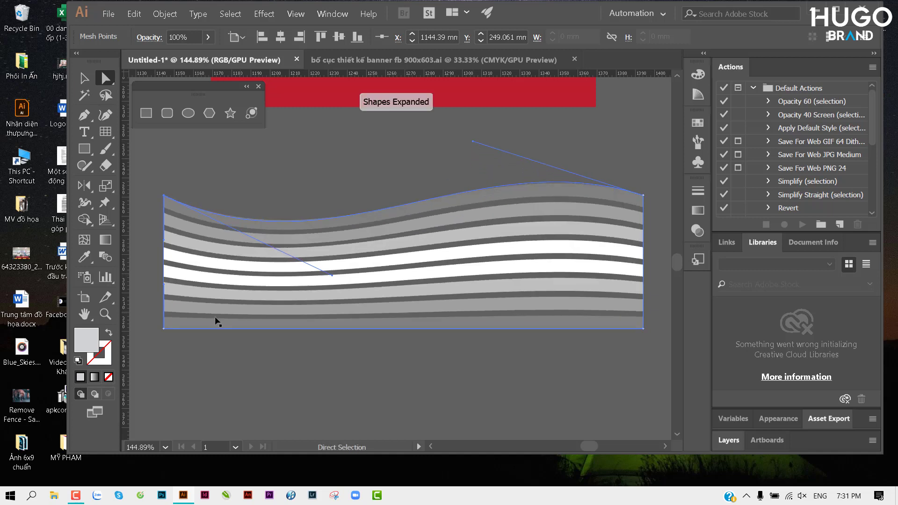
click(164, 329)
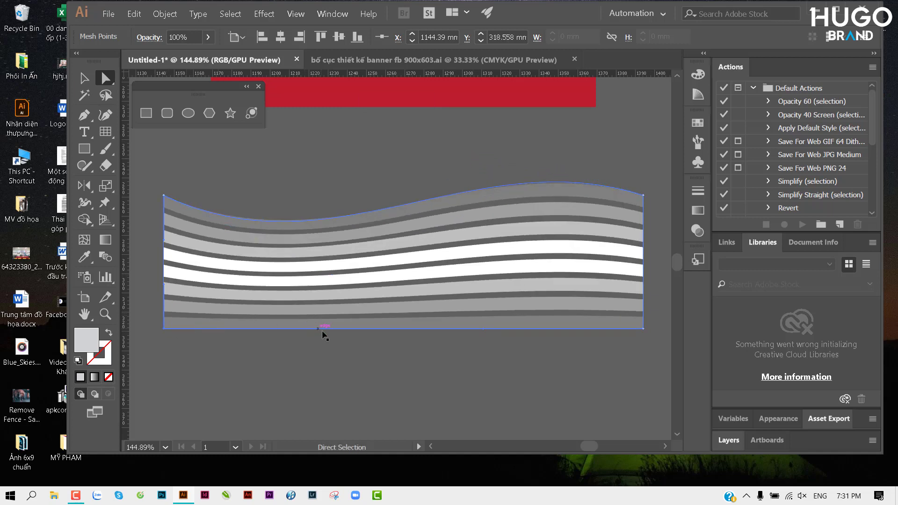
drag(323, 332, 325, 377)
drag(483, 330, 483, 246)
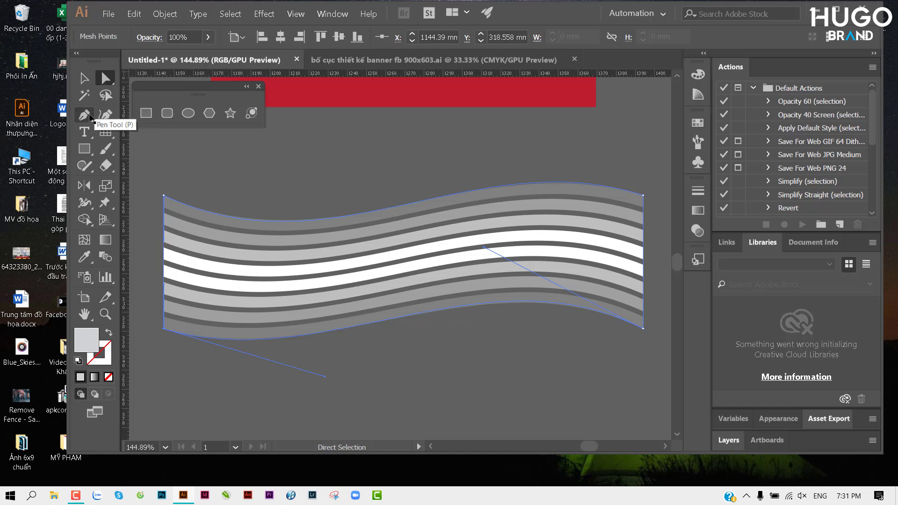
Add mid-edge anchors on top and bottom and convert them into a steep S-bend.
click(92, 117)
click(140, 132)
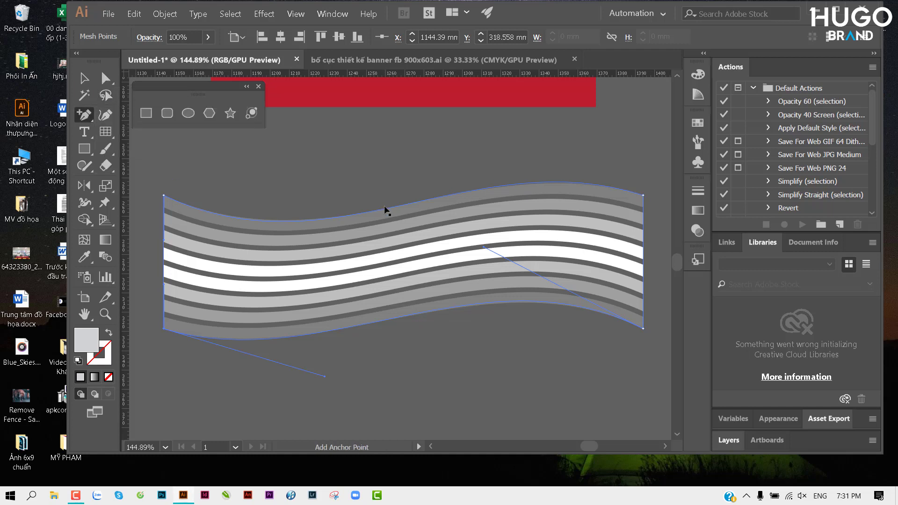
click(386, 209)
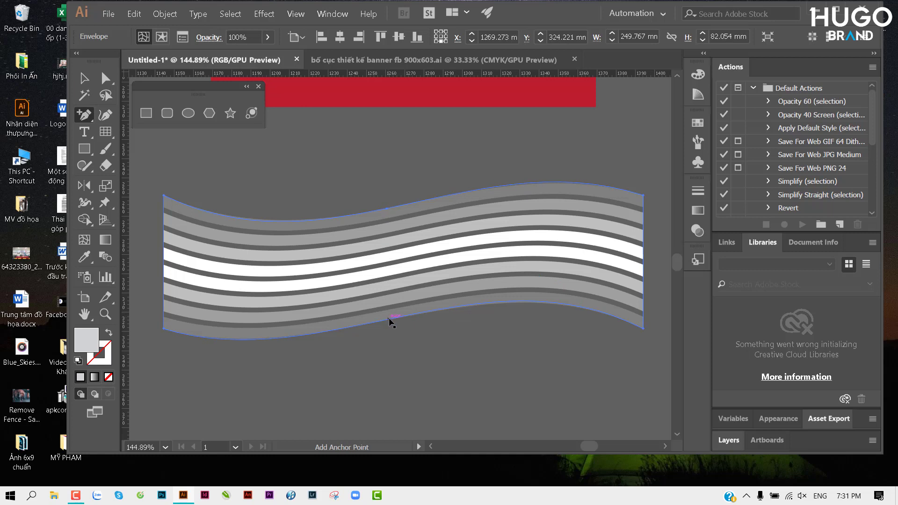
click(392, 321)
key(shift+c)
mouse_move(387, 210)
mouse_down()
mouse_move(392, 310)
mouse_move(367, 435)
mouse_up()
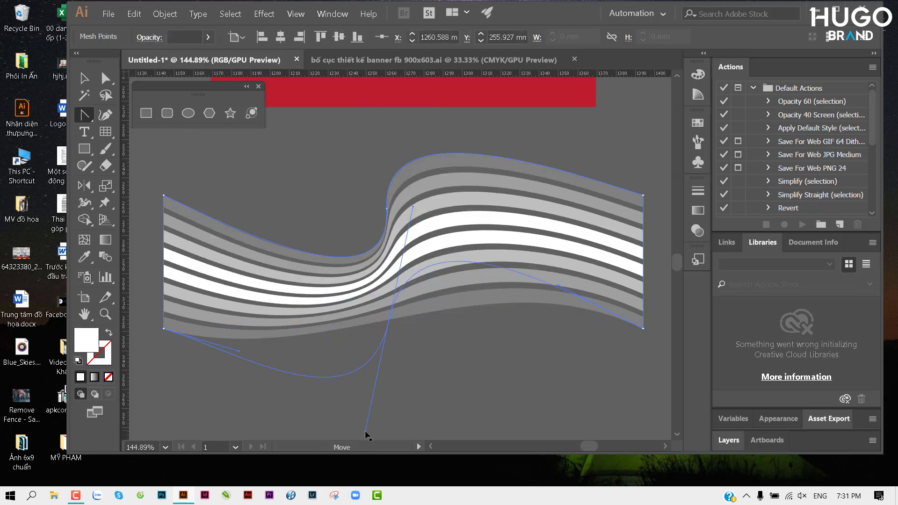
scroll(481, 311, down, 3)
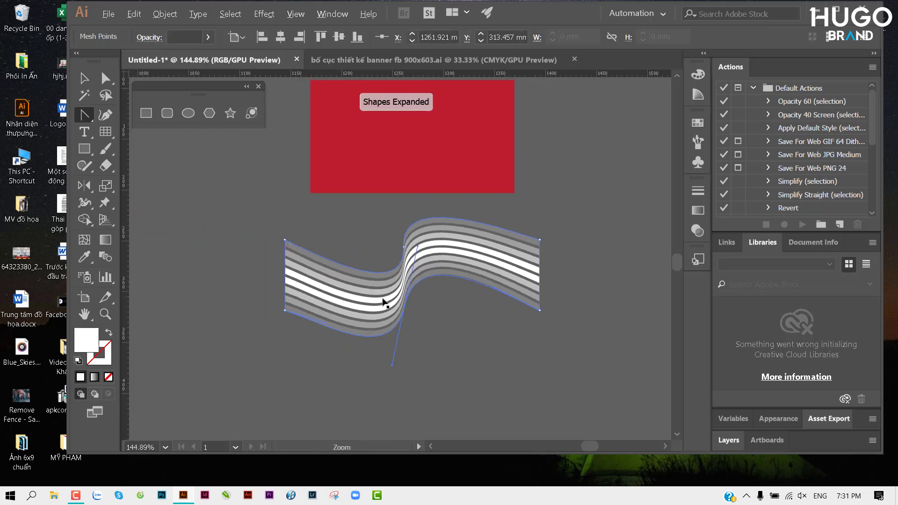
key(v)
click(365, 362)
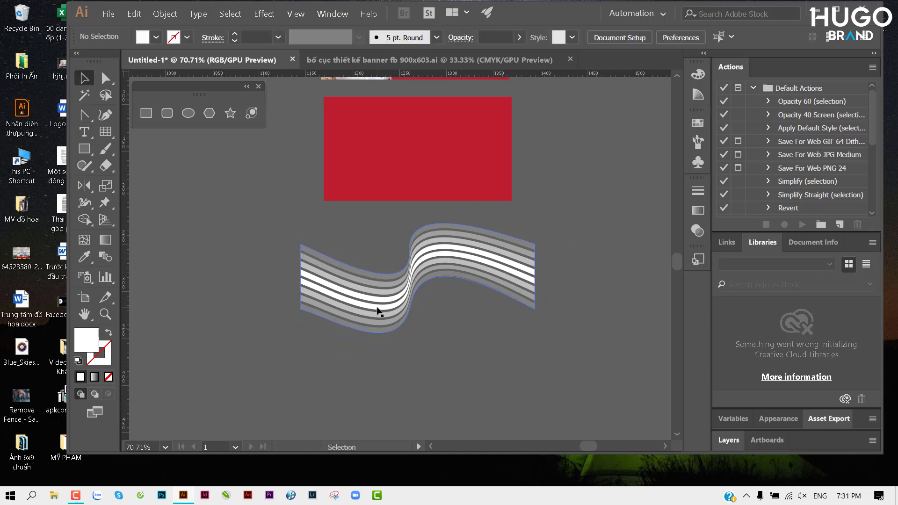
Move the S-shaped ribbon onto the red rectangle and scale it to the rectangle's width.
drag(378, 311, 402, 179)
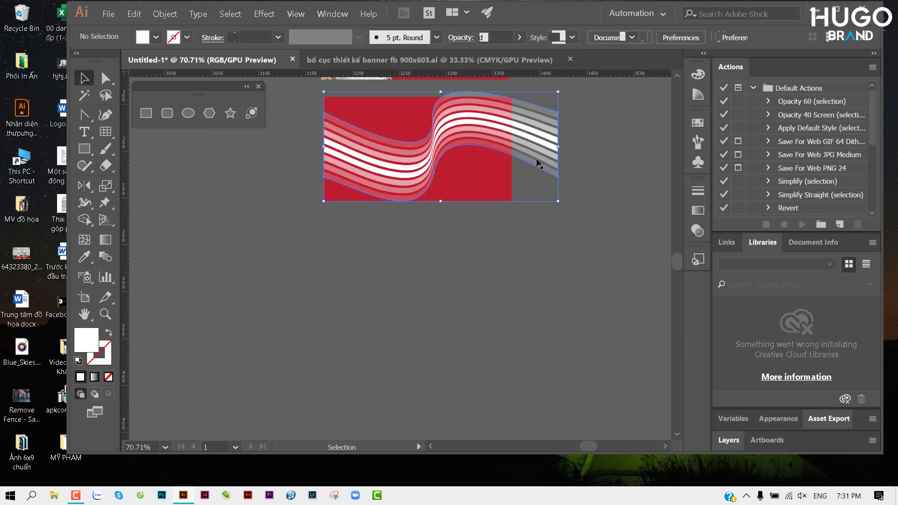
drag(558, 92, 512, 115)
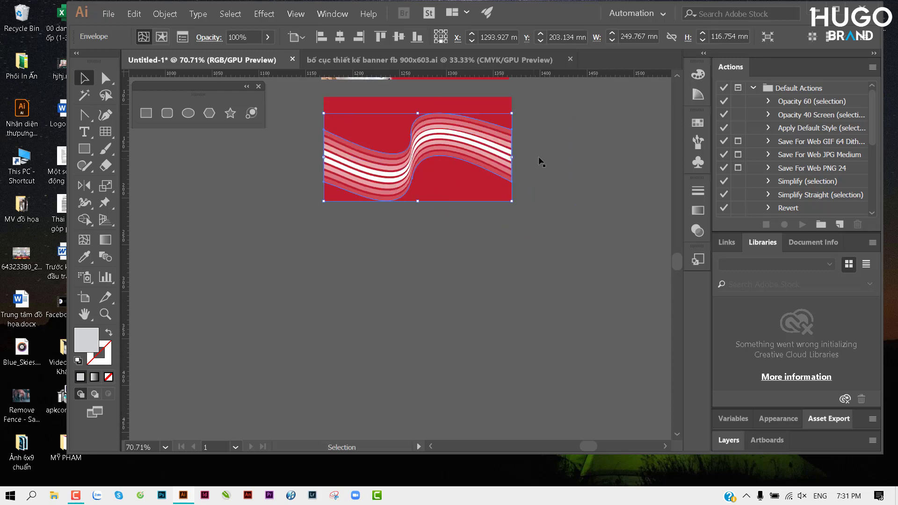
scroll(533, 229, up, 2)
scroll(481, 234, up, 2)
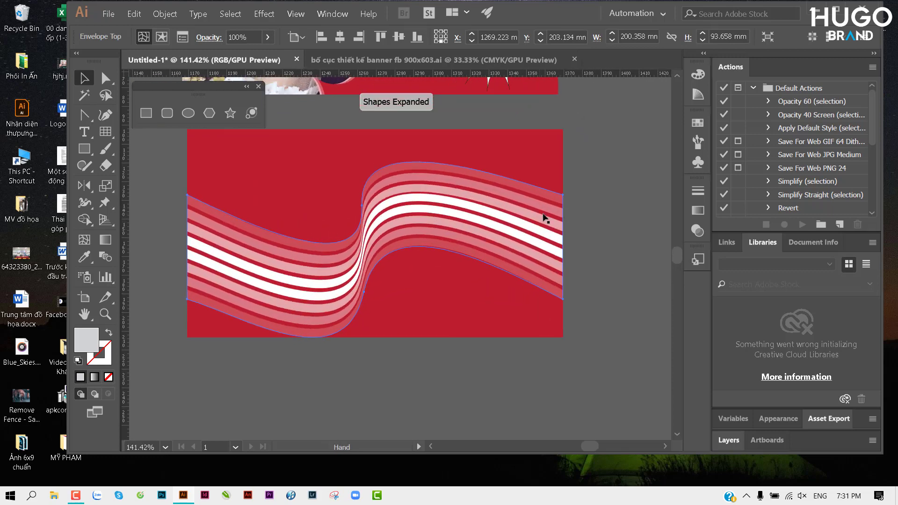
drag(545, 219, 549, 218)
click(597, 199)
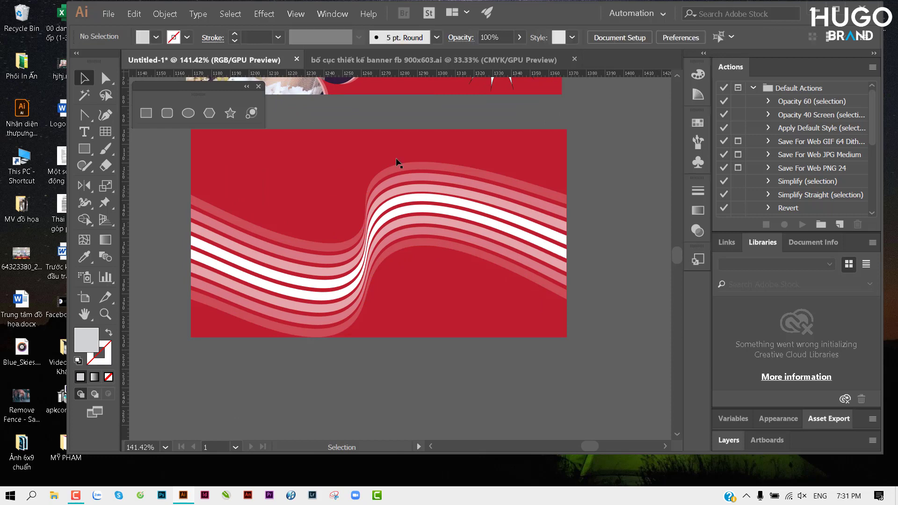
click(335, 194)
drag(309, 203, 363, 196)
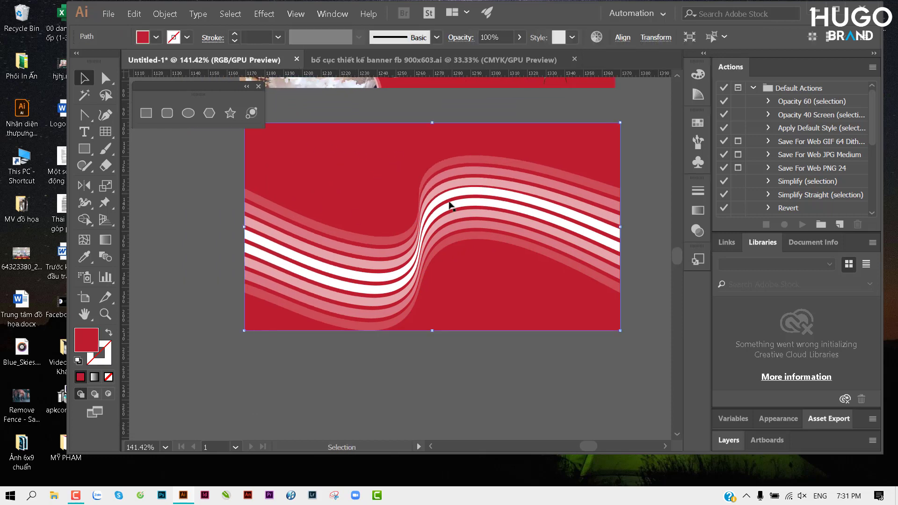
Apply a gradient to the background rectangle with a red end colour.
key(g)
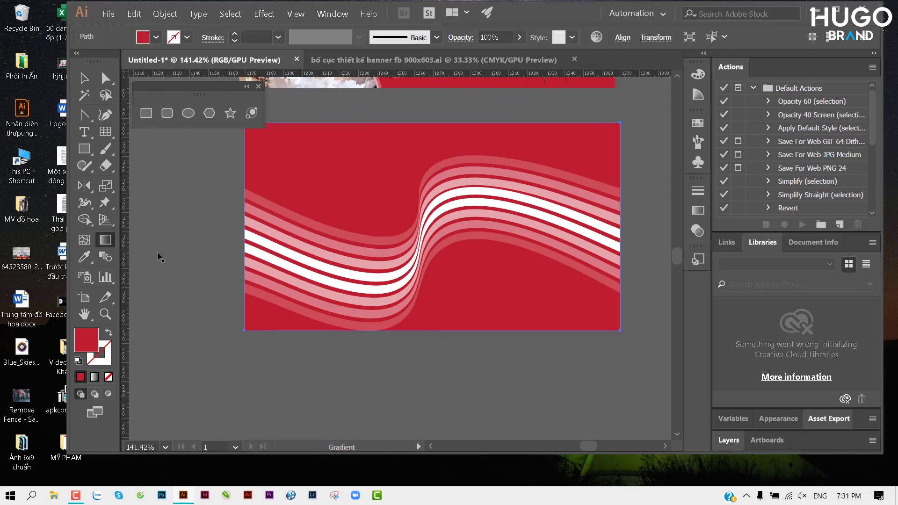
key(ctrl+F9)
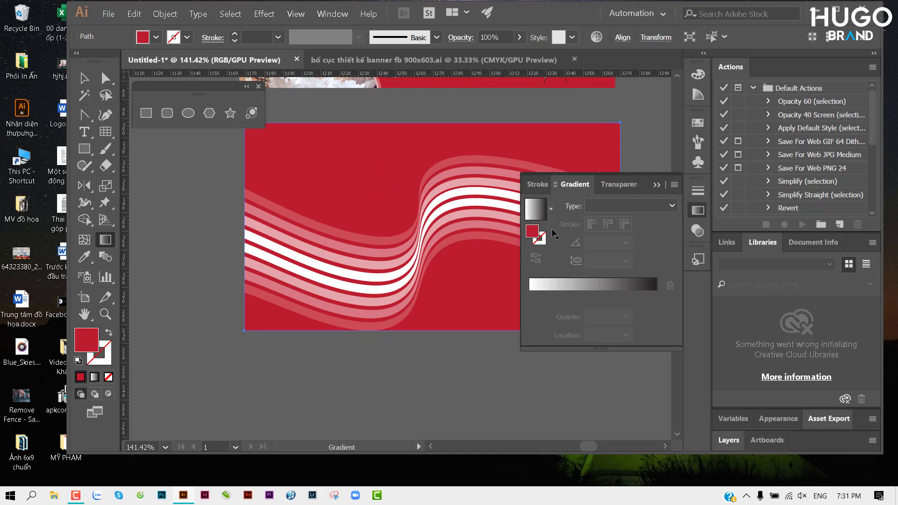
click(550, 210)
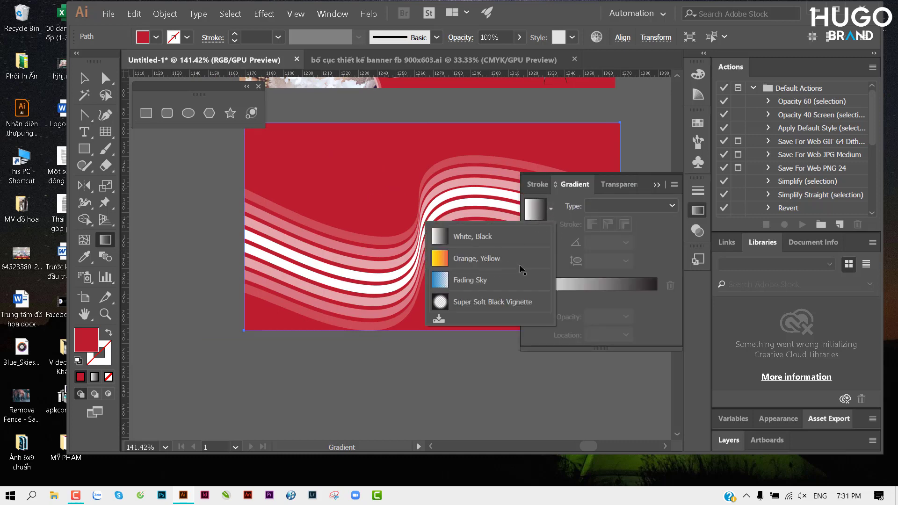
click(561, 210)
click(639, 279)
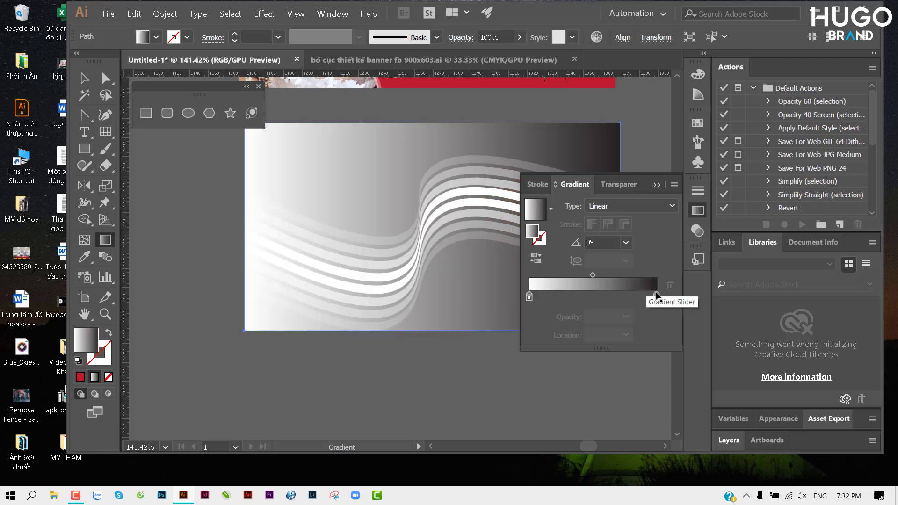
double_click(656, 296)
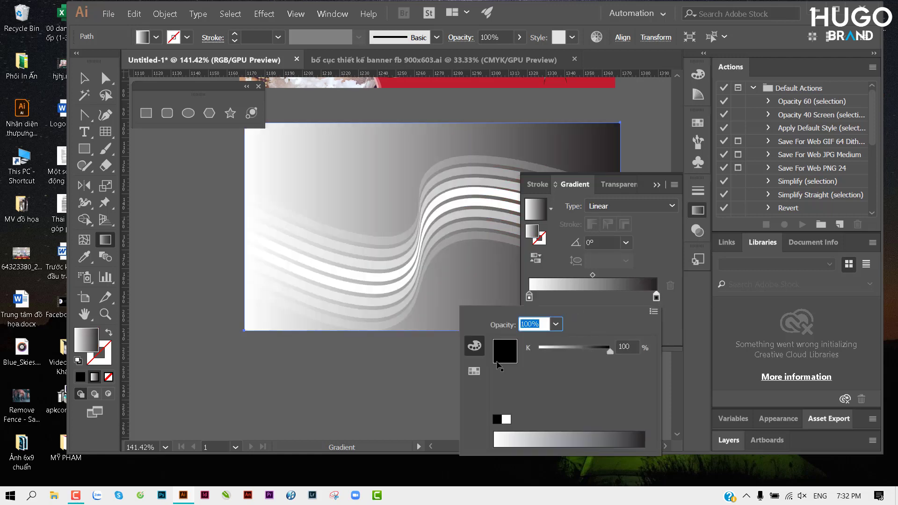
click(473, 371)
click(570, 340)
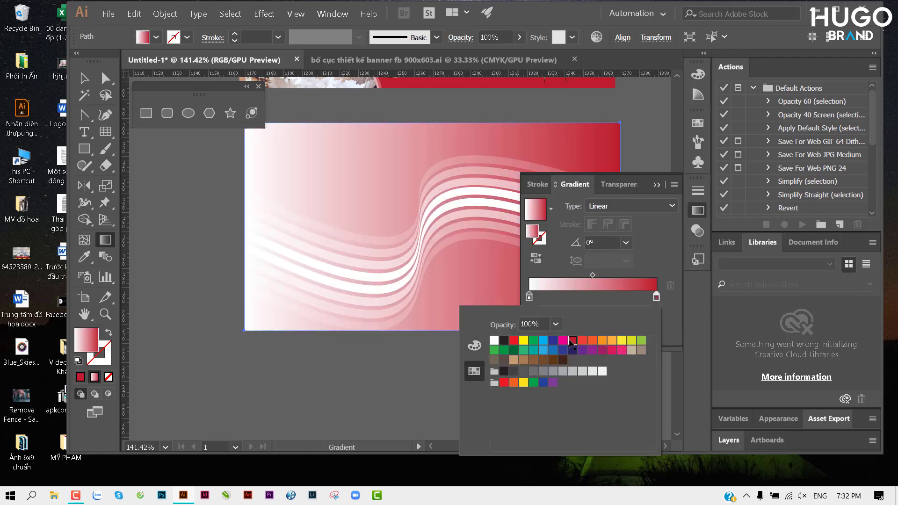
Set the gradient's start colour to orange-red by raising G to 66 in RGB.
click(529, 296)
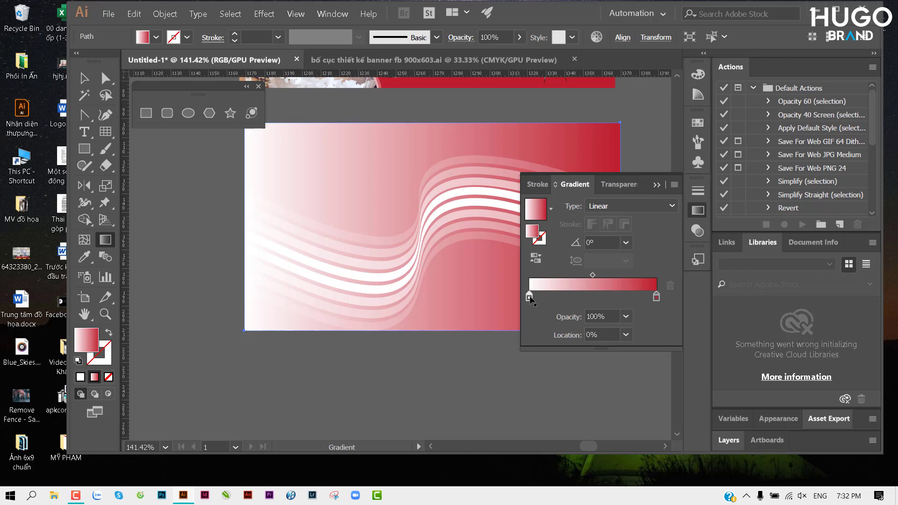
double_click(528, 299)
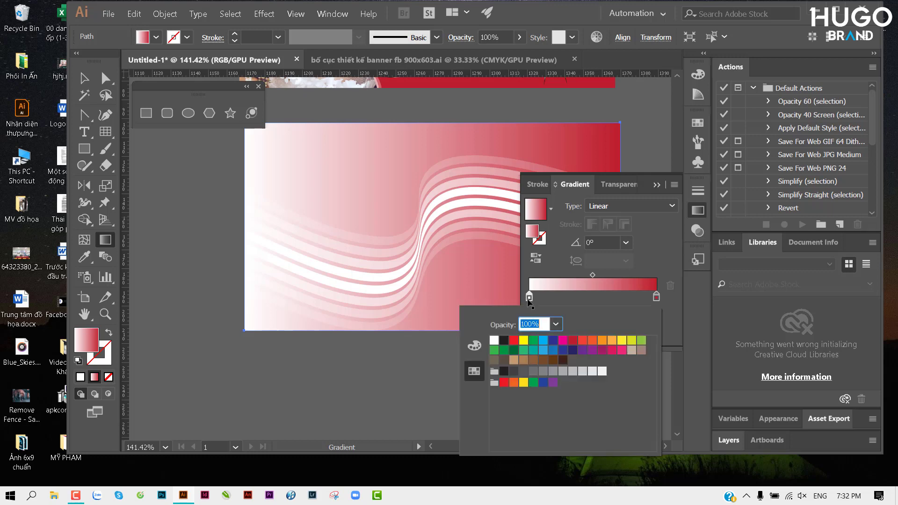
click(515, 340)
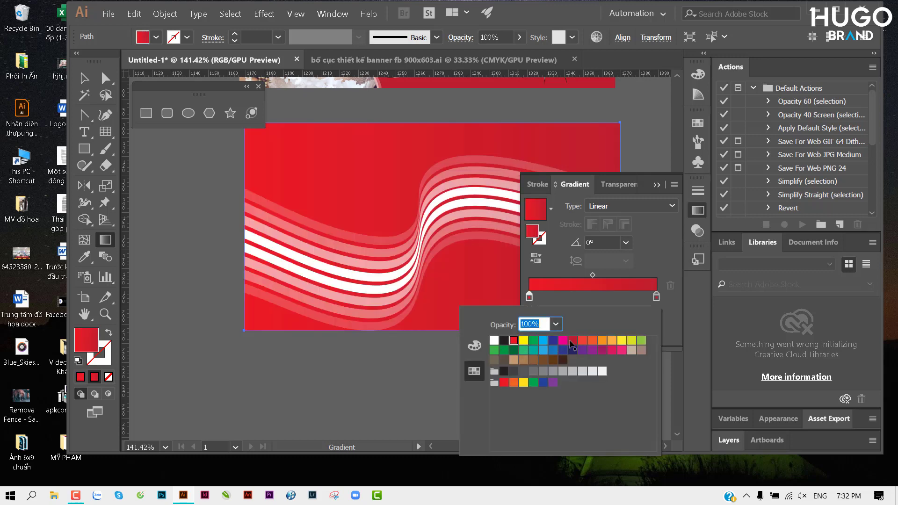
double_click(508, 383)
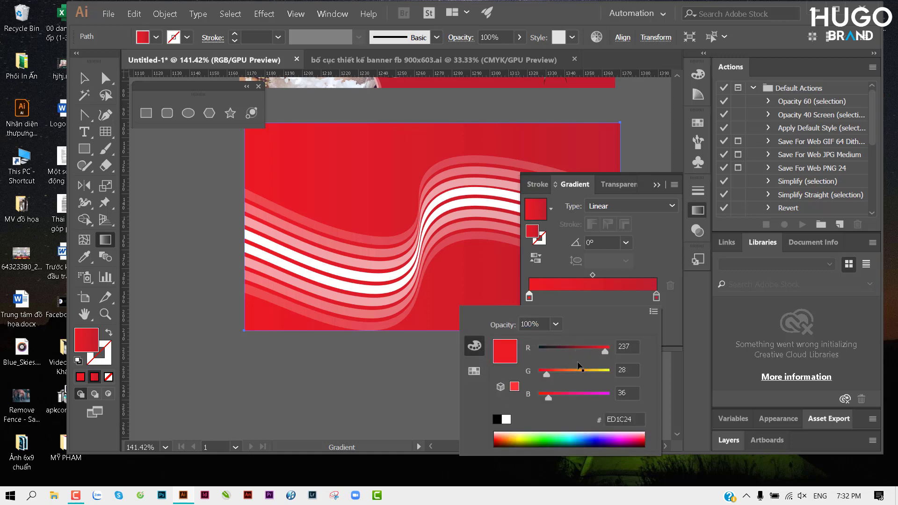
drag(547, 374, 562, 375)
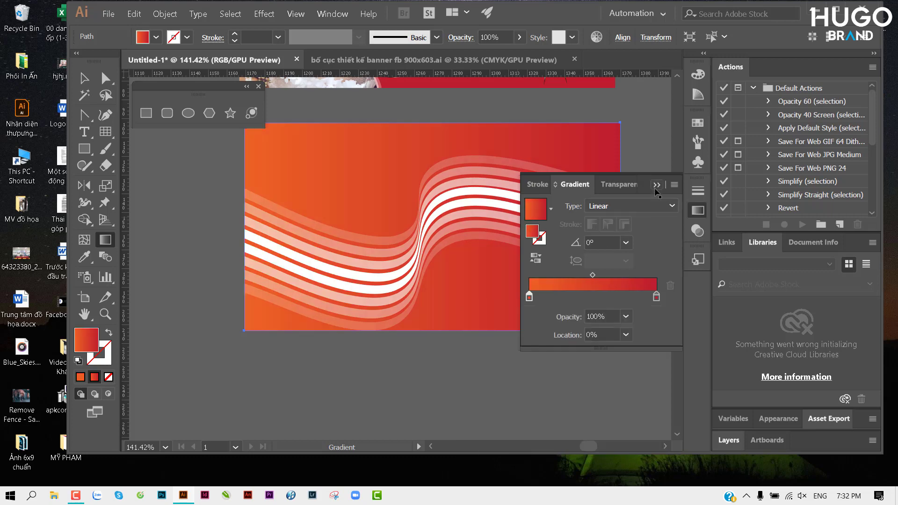
Make the gradient radial and move its centre up and left.
click(629, 205)
click(603, 234)
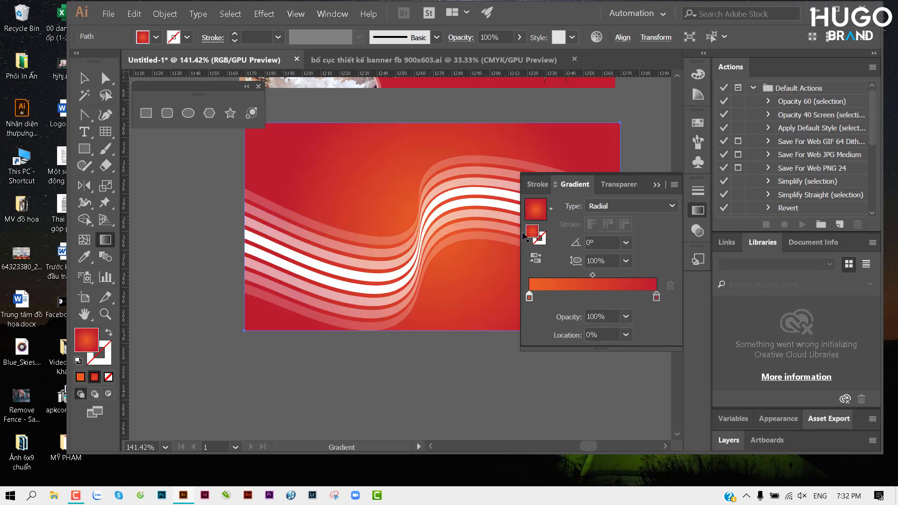
drag(364, 195, 468, 257)
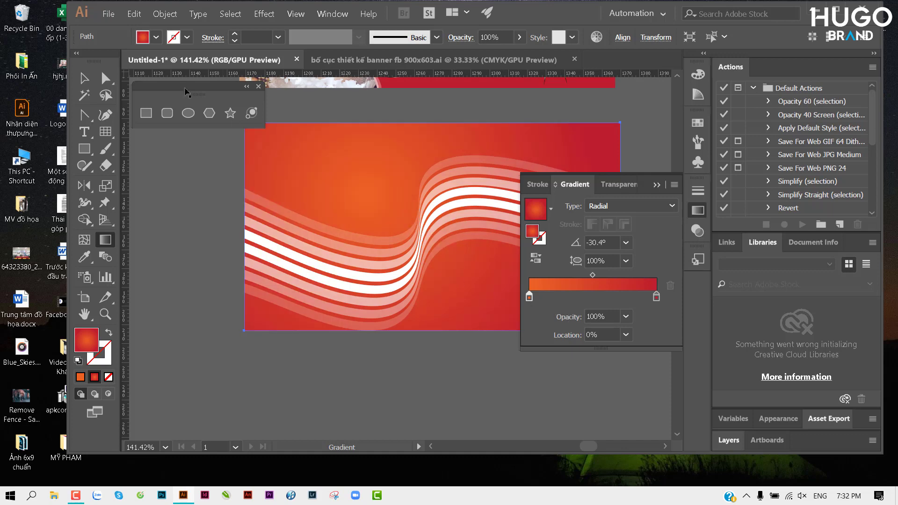
click(82, 77)
scroll(307, 201, down, 3)
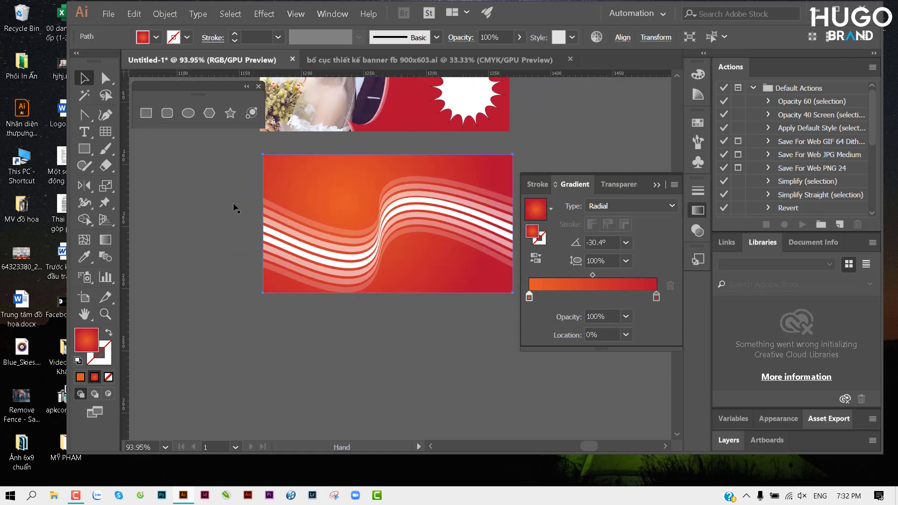
Set the wave stripes' blend mode to Overlay.
click(320, 258)
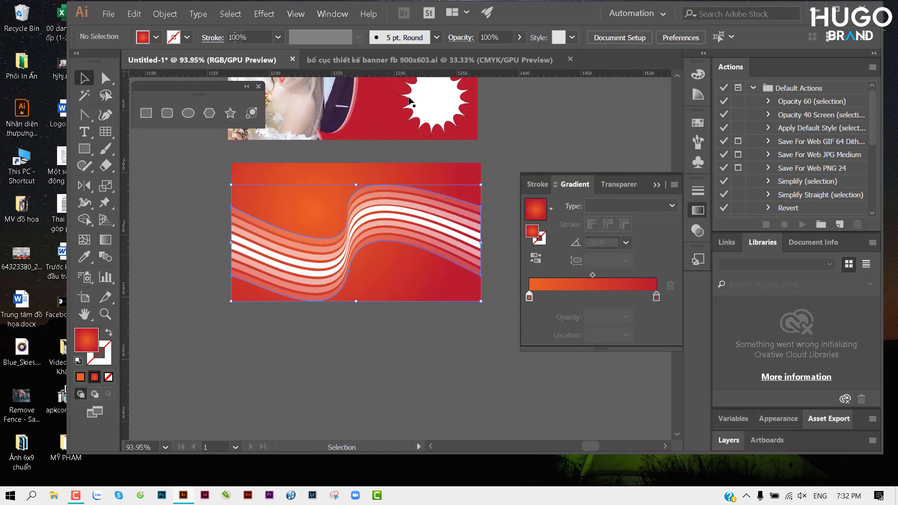
click(208, 38)
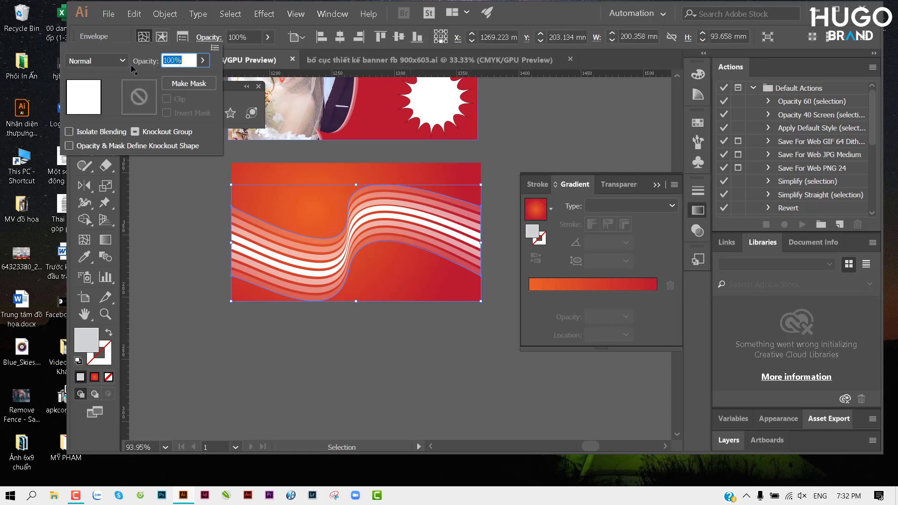
click(123, 61)
click(111, 194)
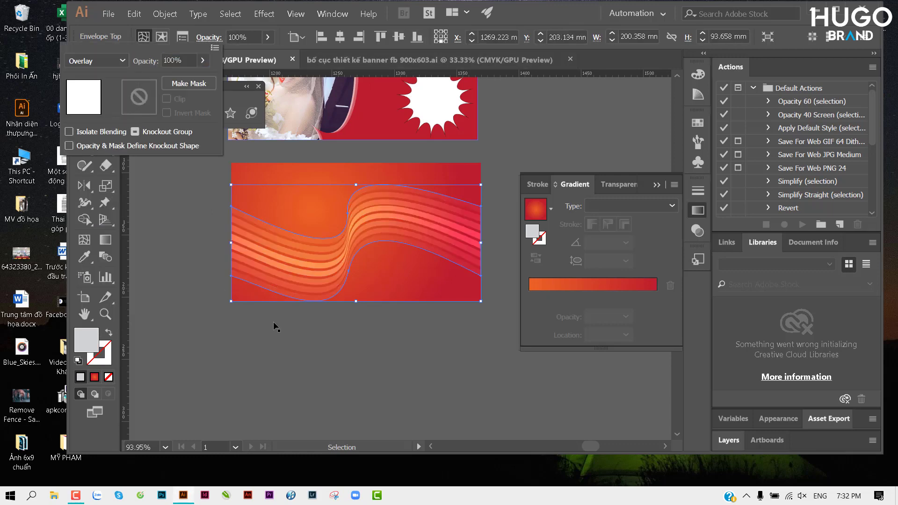
click(334, 352)
Collapse the Gradient panel and pan around to review the finished wave banner.
mouse_move(356, 213)
mouse_down()
mouse_move(416, 209)
mouse_move(404, 216)
mouse_up()
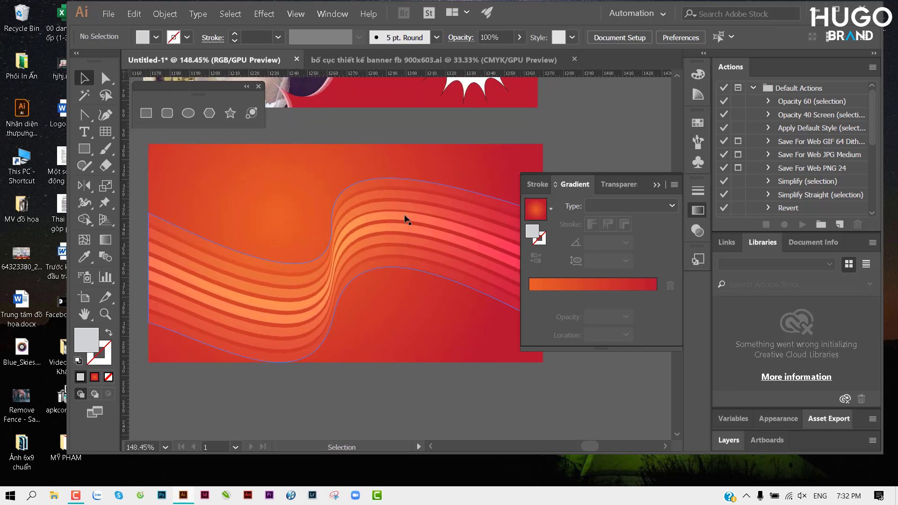
click(659, 186)
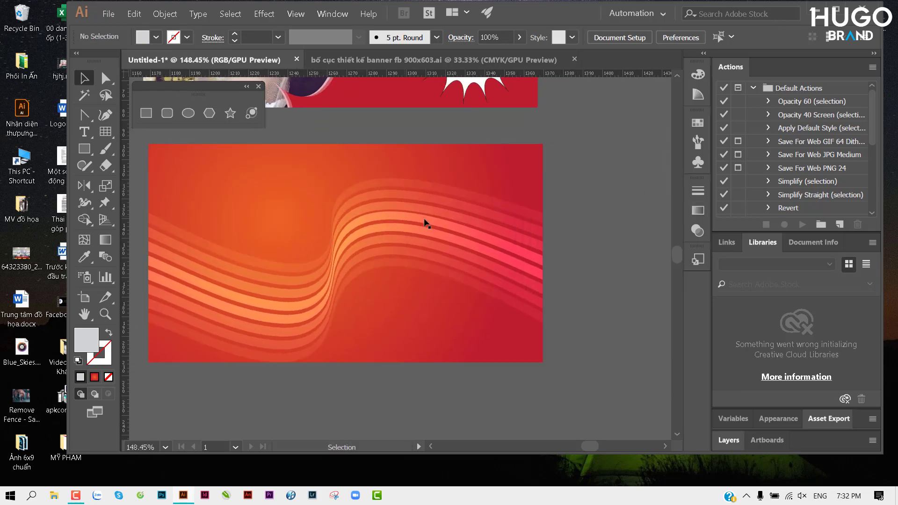
drag(414, 229, 440, 222)
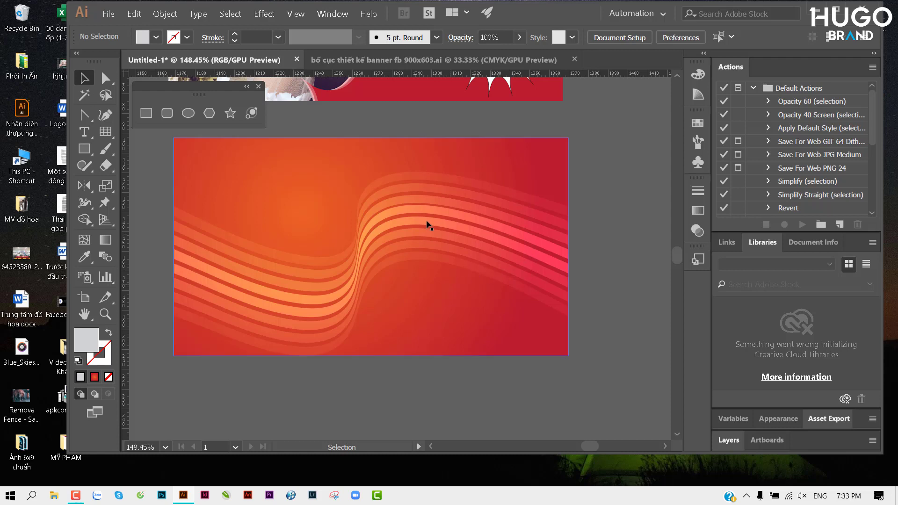
click(427, 223)
click(596, 238)
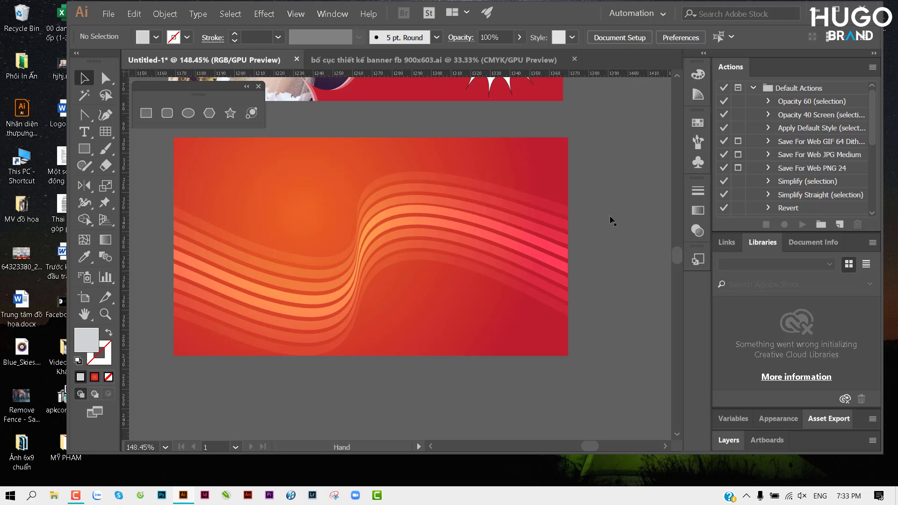
scroll(557, 222, down, 1)
scroll(556, 221, down, 1)
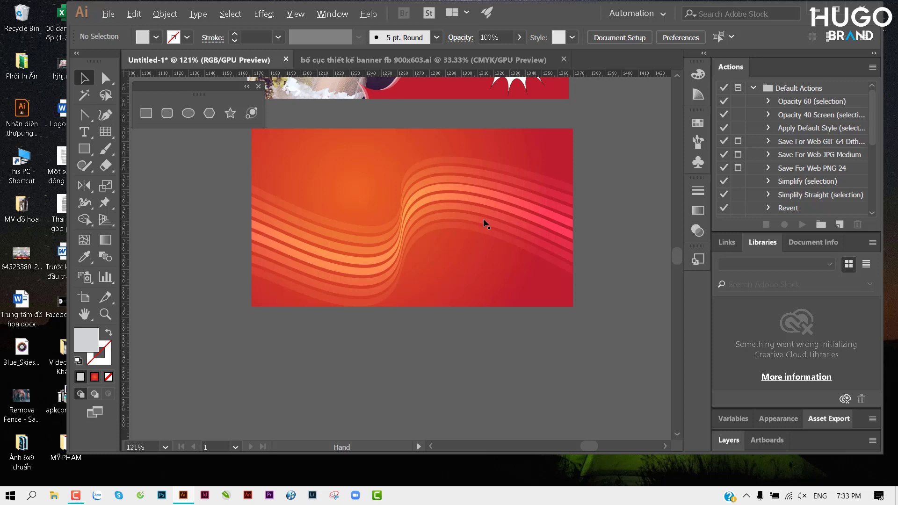
drag(485, 220, 463, 191)
scroll(411, 278, down, 1)
scroll(413, 273, down, 2)
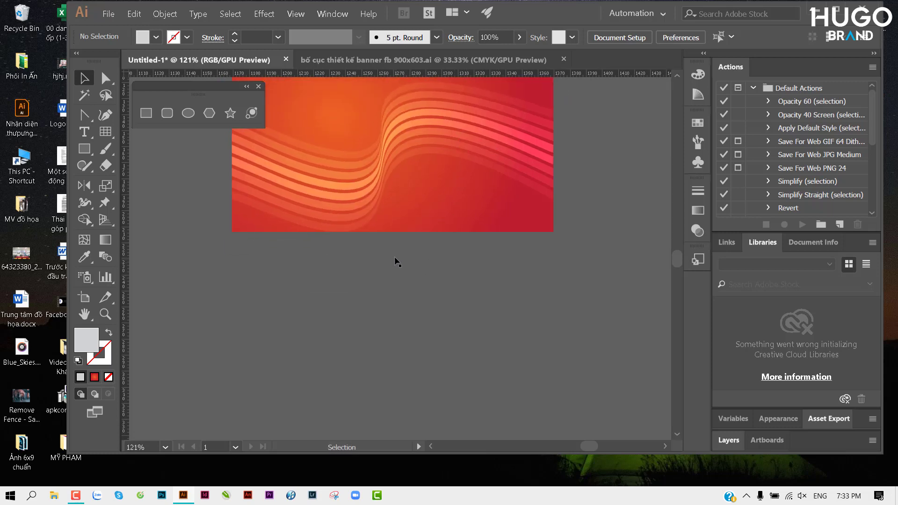
Draw a six-sided polygon below the banner and rotate it 90° to stand point-up.
click(210, 118)
mouse_move(298, 305)
mouse_down()
mouse_move(348, 323)
mouse_move(362, 312)
mouse_up()
key(Down)
key(Down)
key(Down)
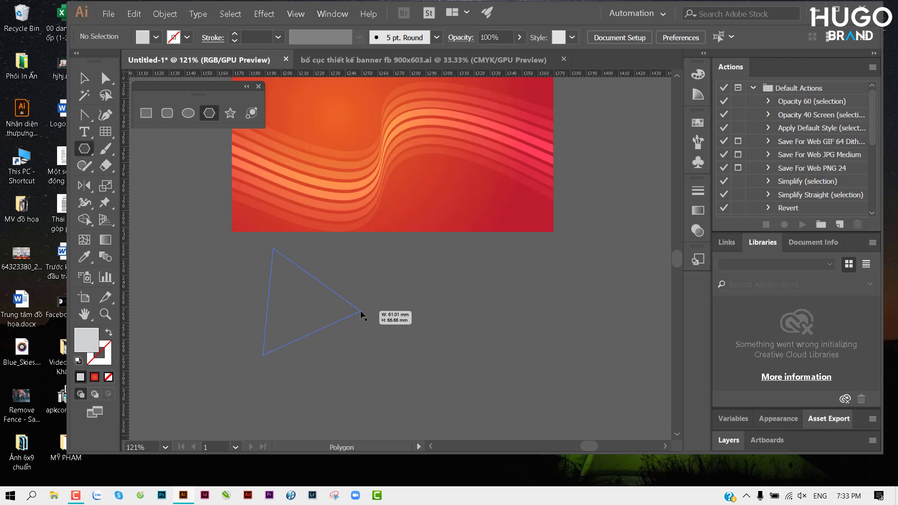
key(Up)
key(Up)
key(Up)
mouse_move(362, 312)
mouse_down()
mouse_move(388, 308)
mouse_move(350, 310)
mouse_move(369, 308)
mouse_up()
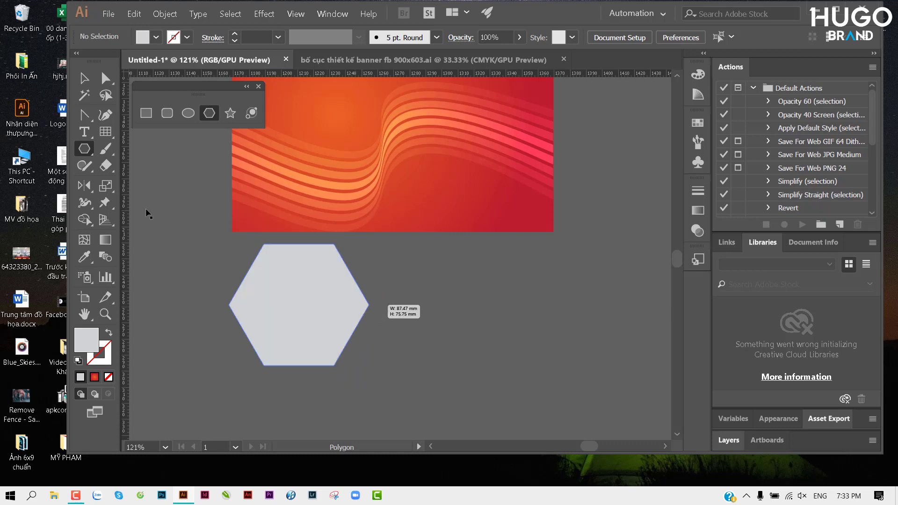
click(89, 80)
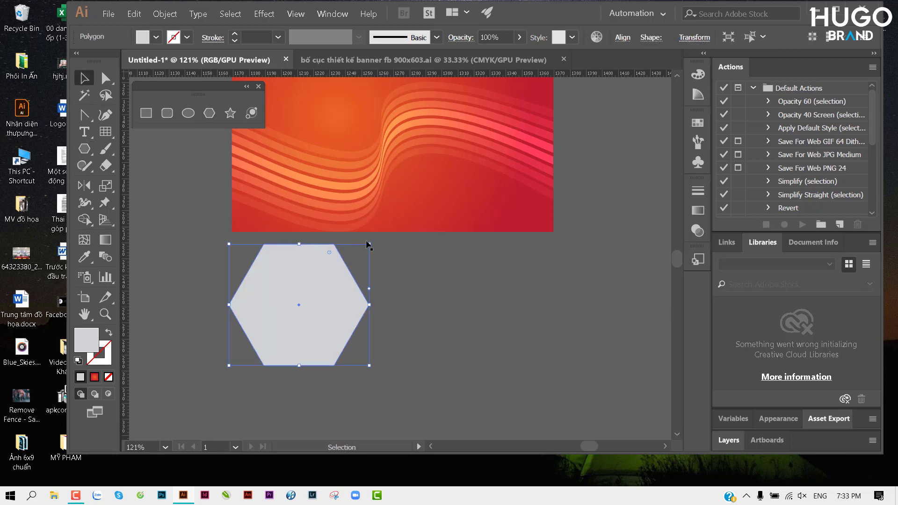
drag(369, 242, 267, 249)
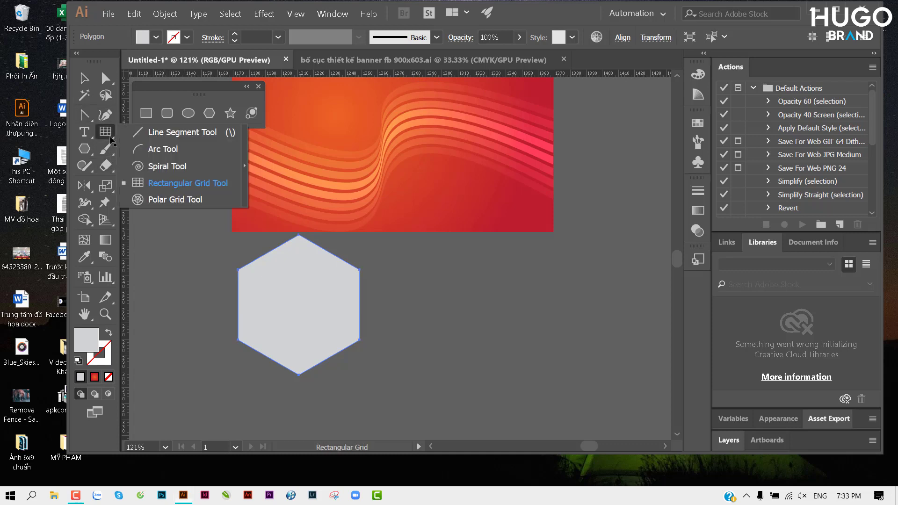
Draw a vertical line through the middle of the hexagon.
drag(106, 131, 161, 132)
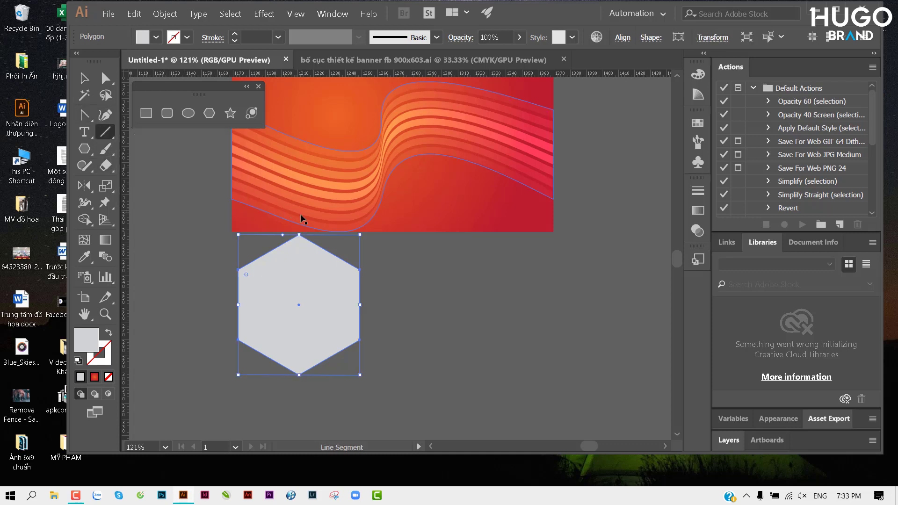
drag(300, 216, 305, 409)
key(v)
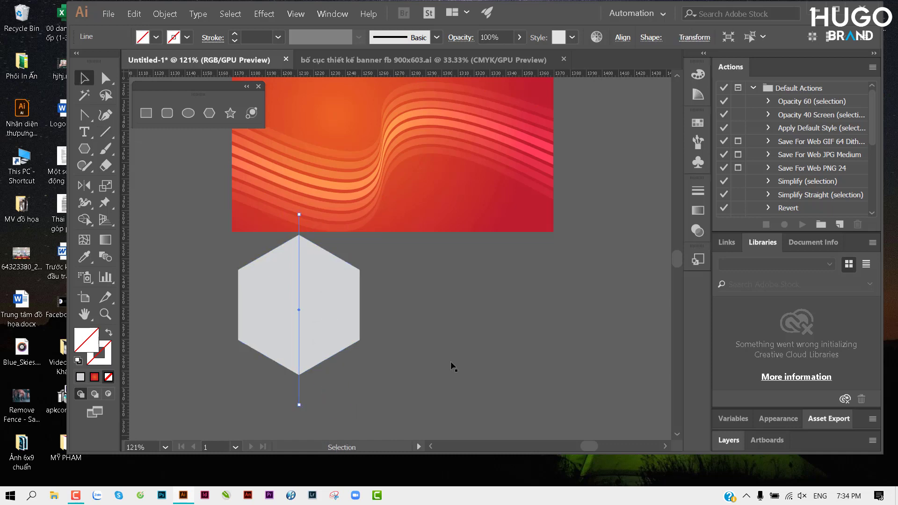
scroll(411, 350, up, 1)
Divide the hexagon along the line into two halves with Pathfinder.
drag(490, 374, 211, 270)
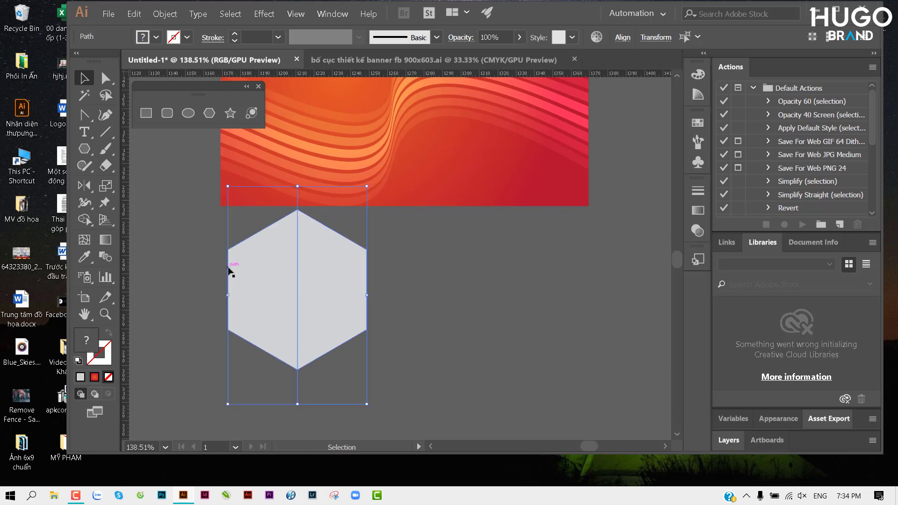
key(shift+F7)
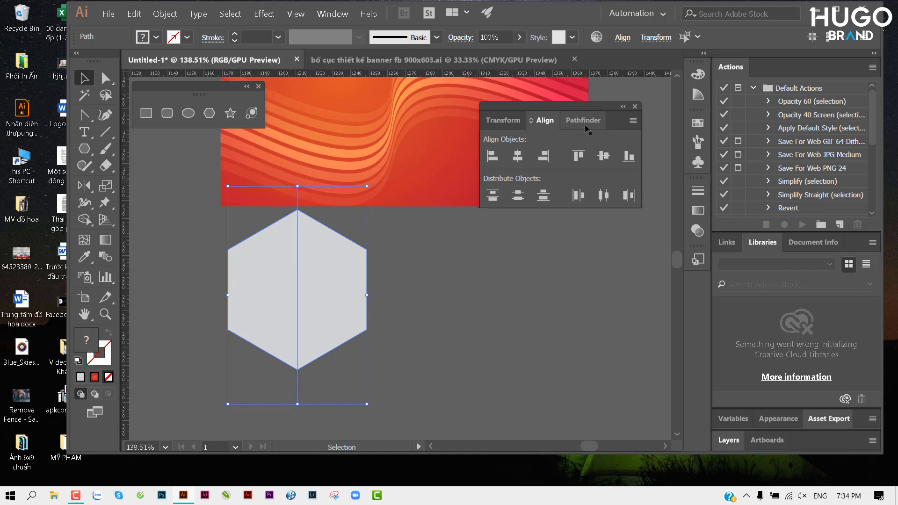
click(584, 125)
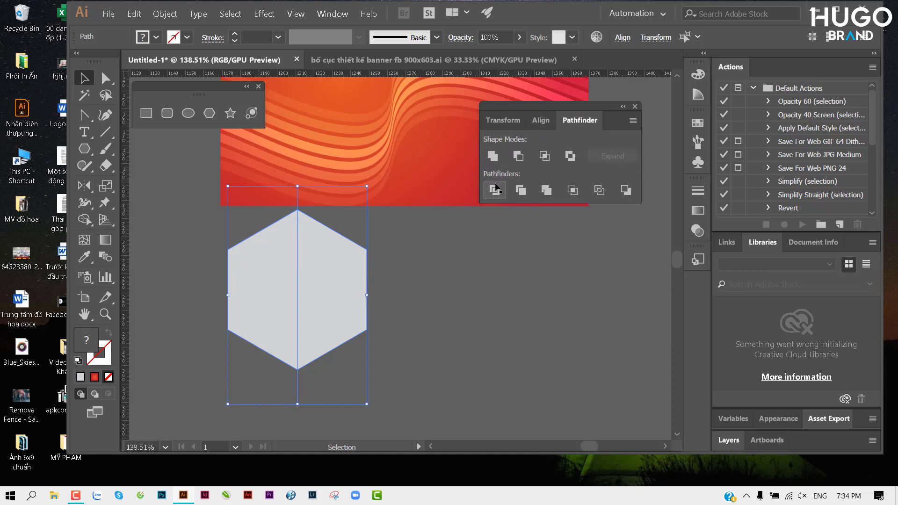
click(495, 190)
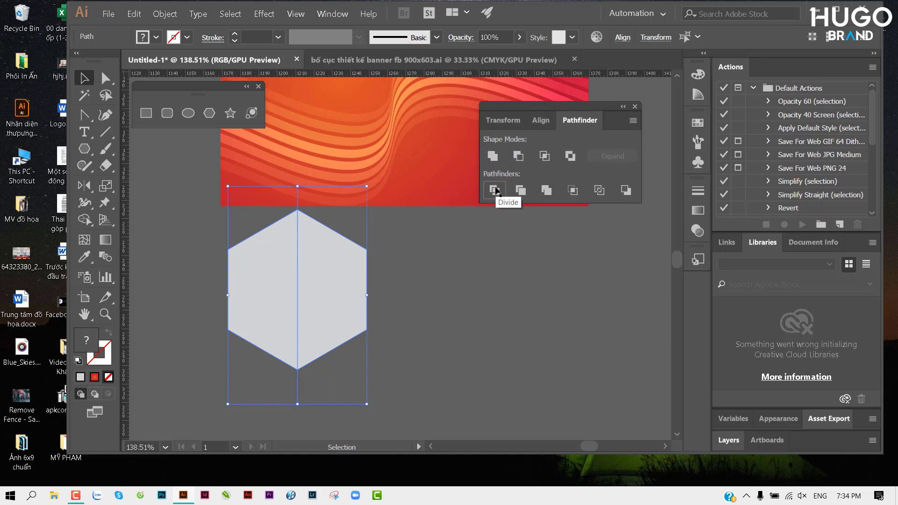
Ungroup the two halves, test-drag each apart and undo both moves.
right_click(314, 246)
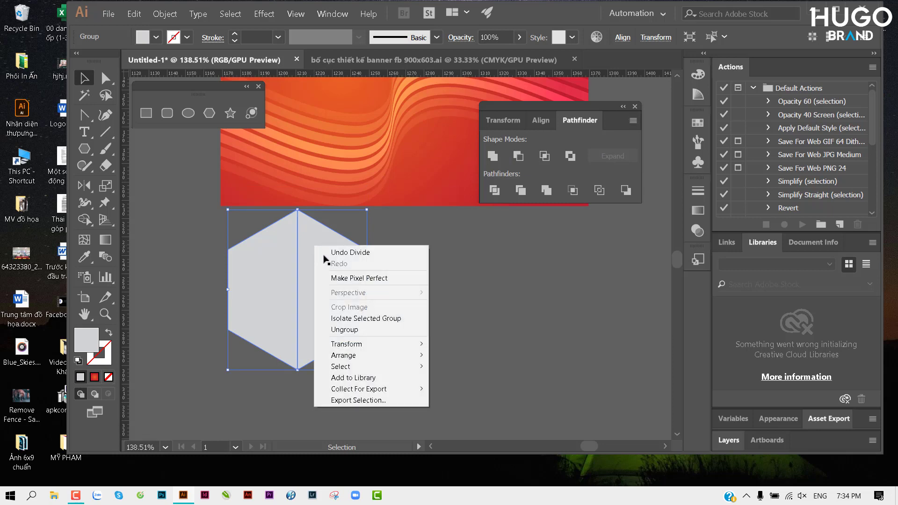
click(344, 330)
click(391, 320)
drag(332, 289, 435, 289)
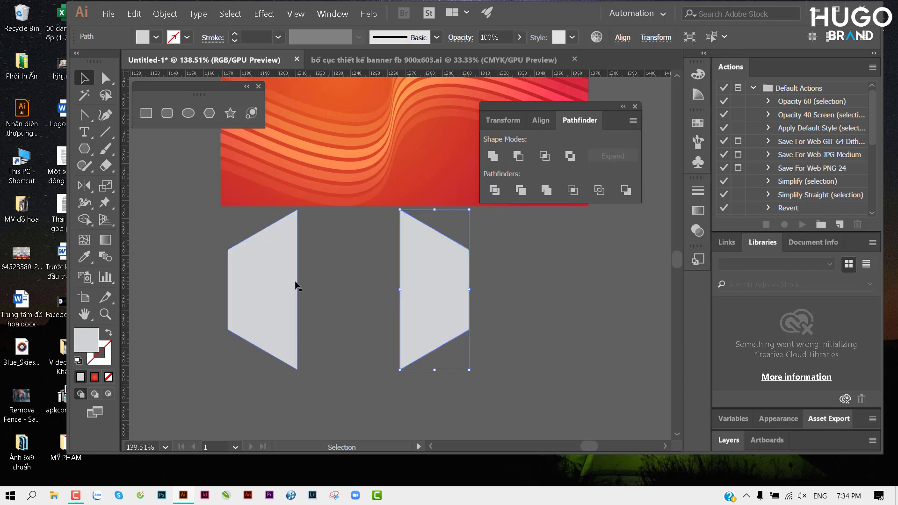
key(ctrl+z)
click(432, 298)
drag(278, 278, 182, 262)
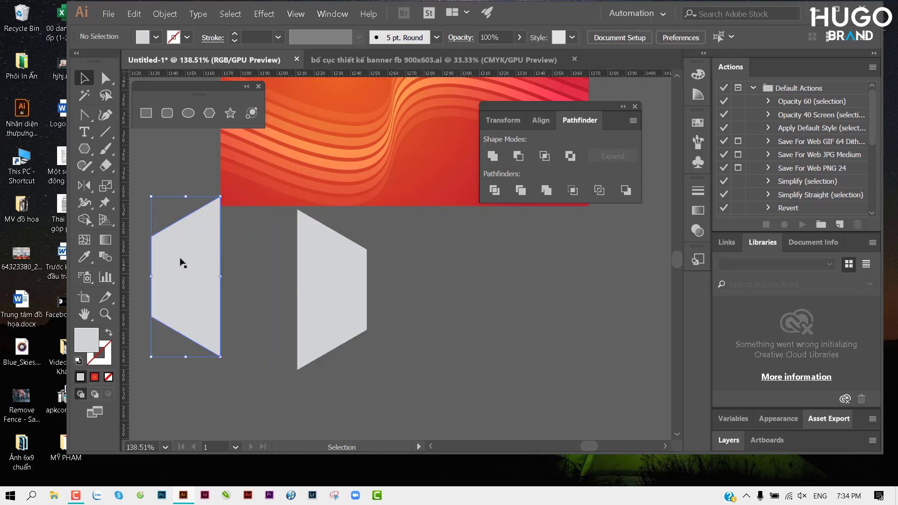
key(ctrl+z)
Re-centre the view on the reassembled hexagon and deselect it.
drag(272, 293, 280, 250)
scroll(304, 254, down, 1)
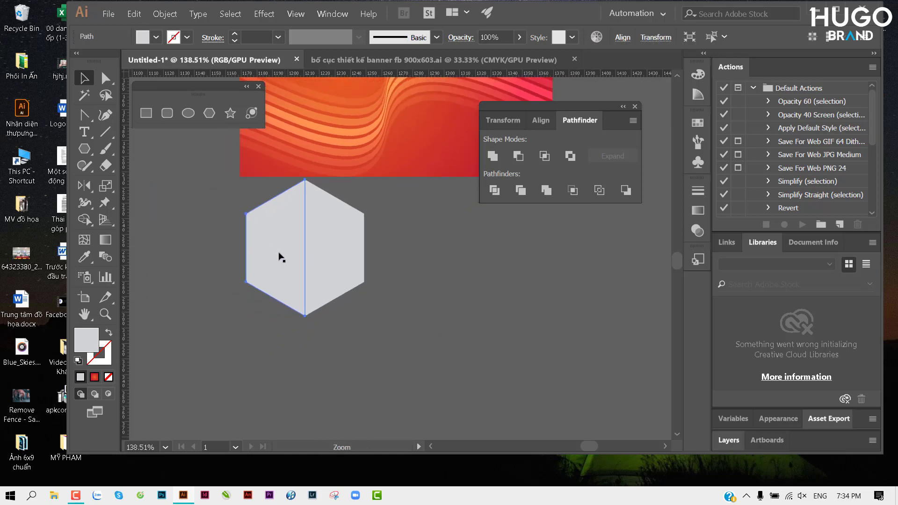
drag(291, 304, 379, 335)
click(379, 334)
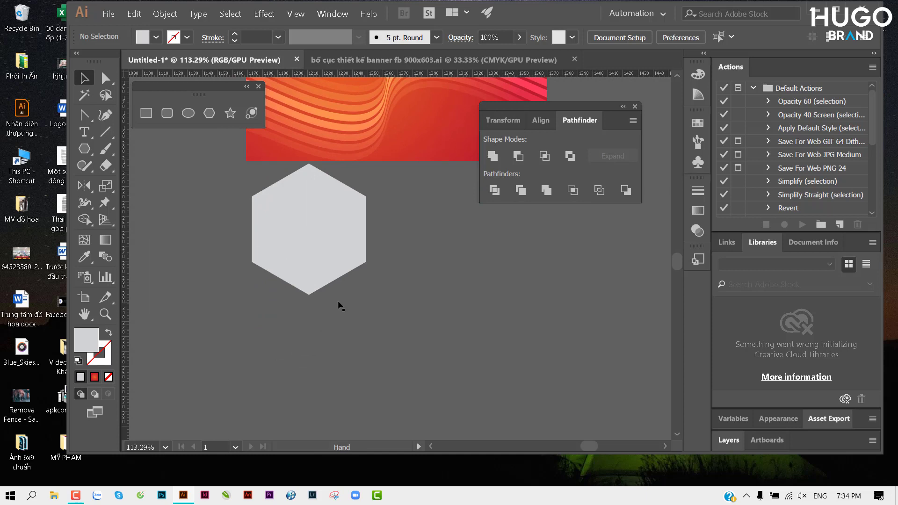
drag(340, 305, 294, 280)
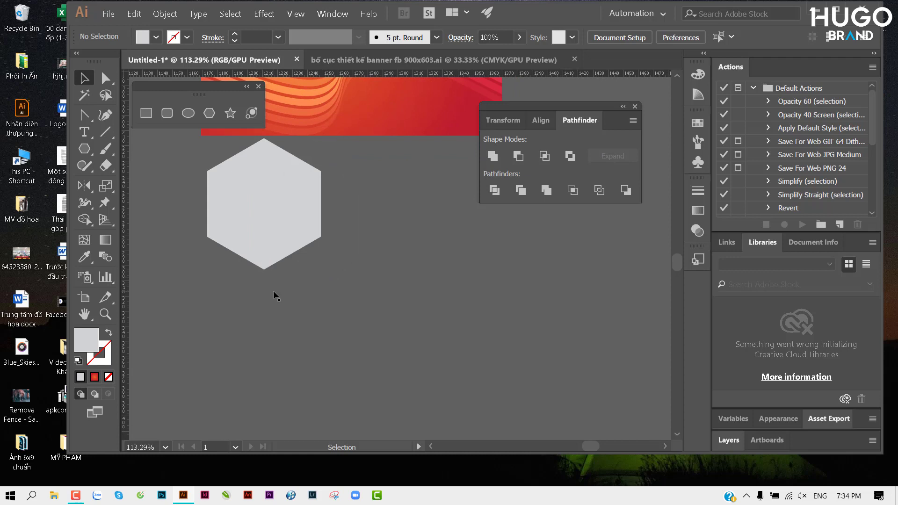
Fill the hexagon's left half with a darker grey swatch, keeping the right half light grey.
key(t)
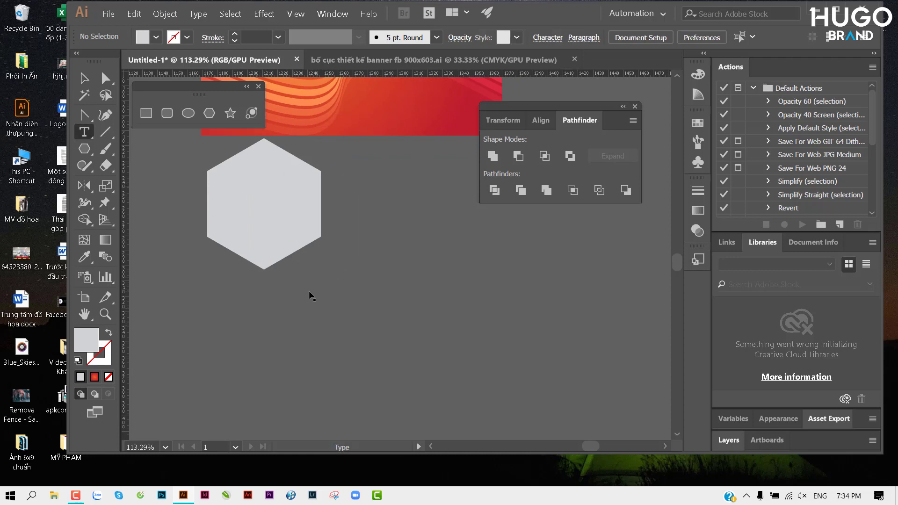
click(84, 78)
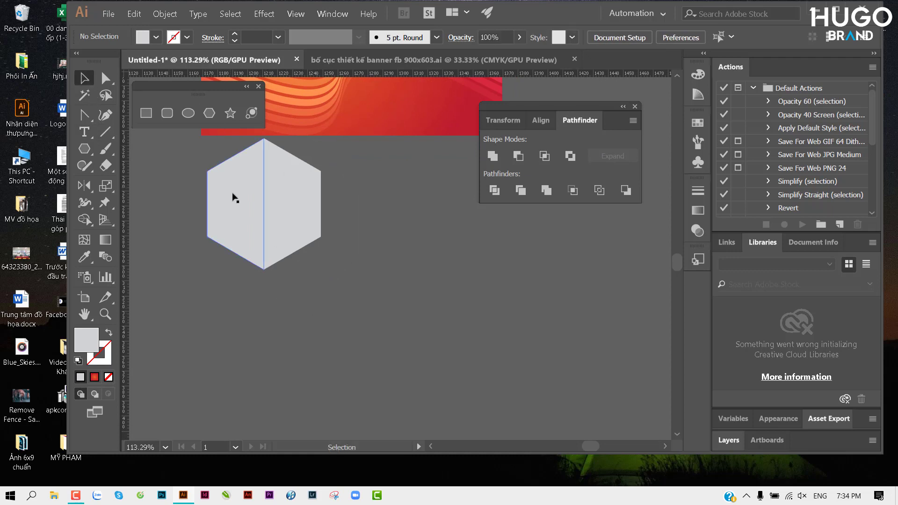
click(234, 197)
click(157, 37)
click(61, 102)
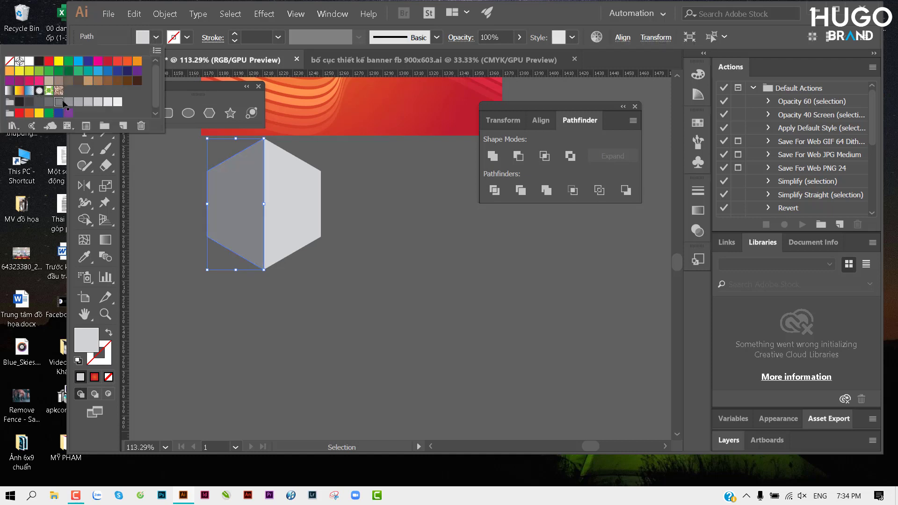
click(331, 281)
click(345, 252)
mouse_move(255, 206)
mouse_down()
mouse_move(249, 263)
mouse_move(291, 249)
mouse_move(281, 230)
mouse_up()
key(t)
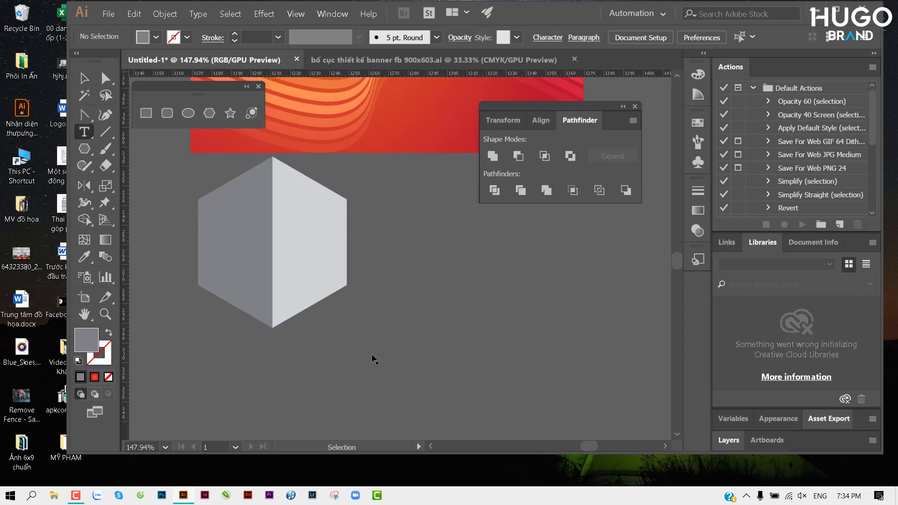
scroll(377, 341, down, 3)
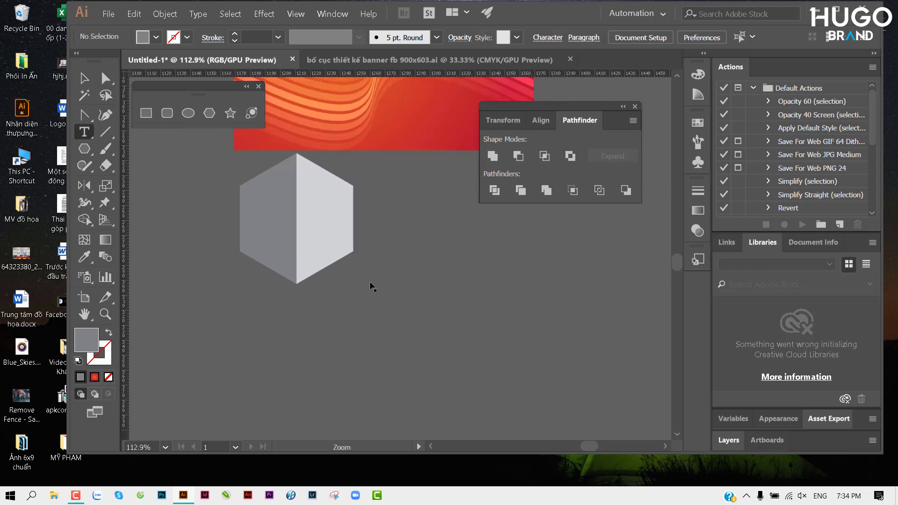
Create a text object below the hexagon holding the letter T, changed to uppercase.
click(396, 292)
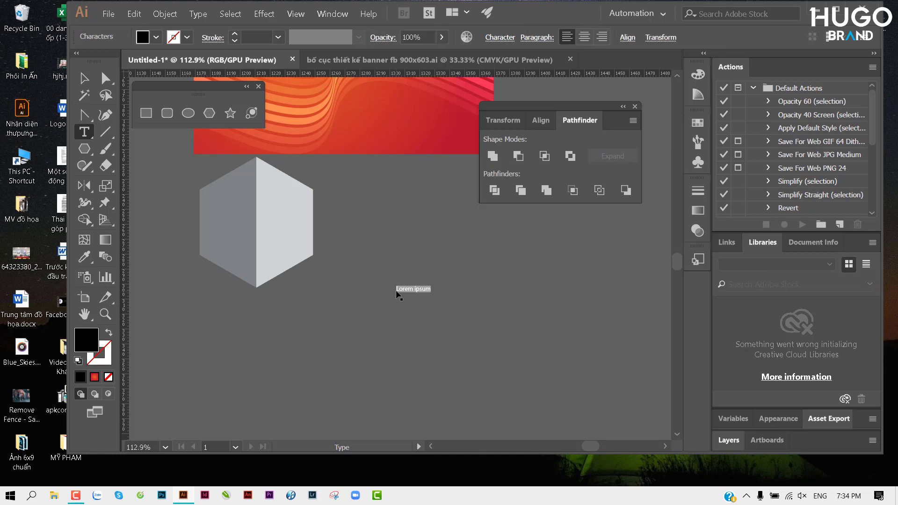
key(BackSpace)
key(Escape)
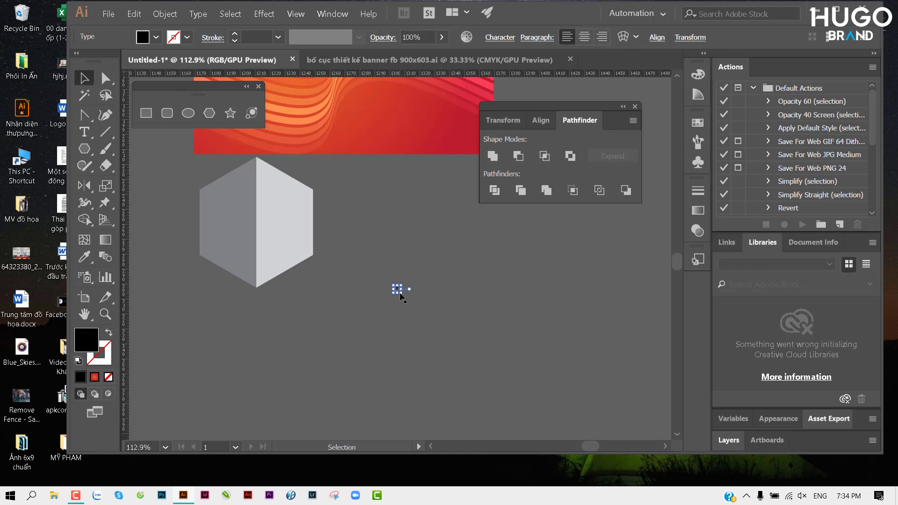
text(t)
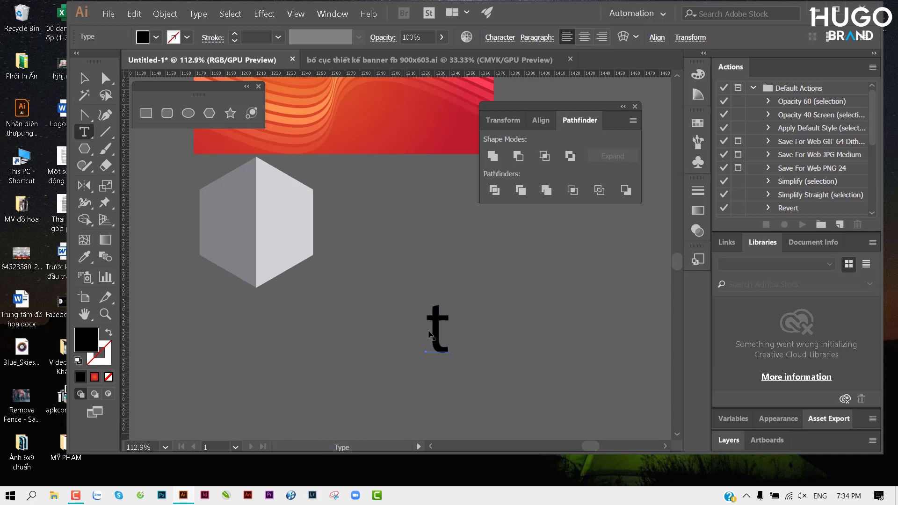
key(ctrl+a)
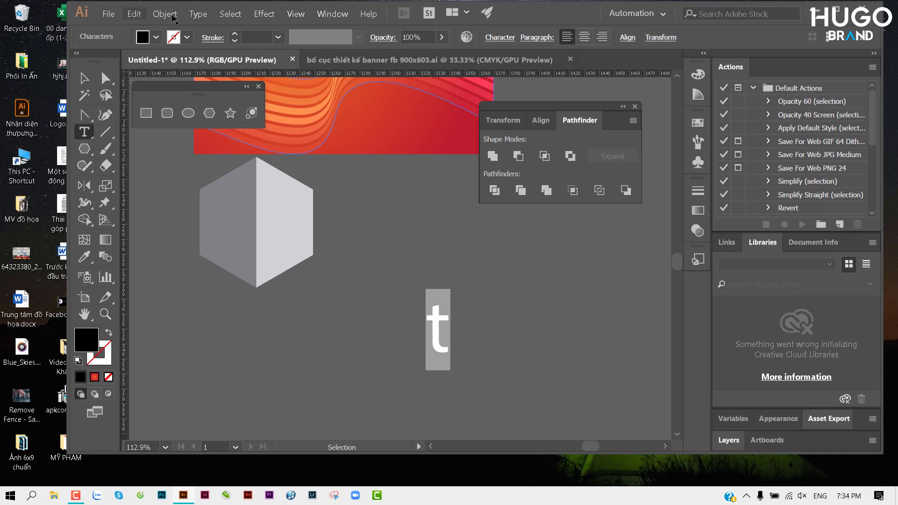
click(199, 15)
mouse_move(231, 172)
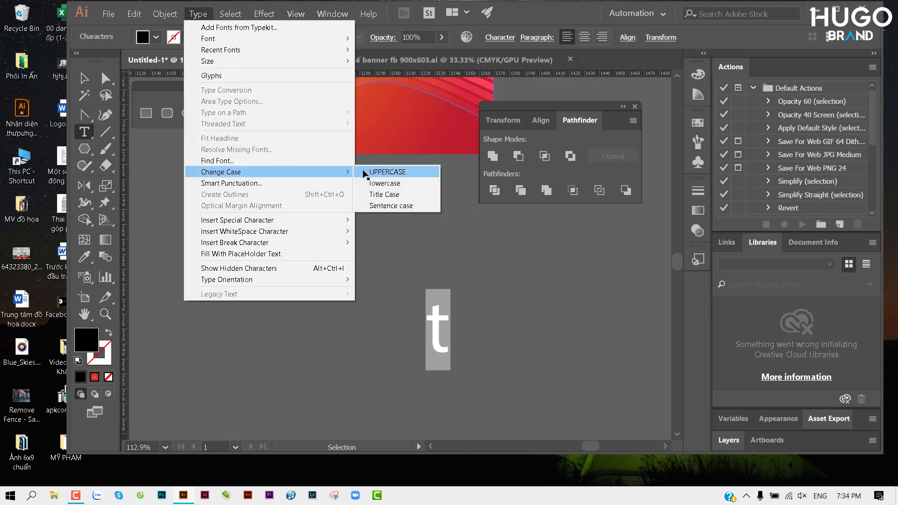
click(365, 172)
key(Escape)
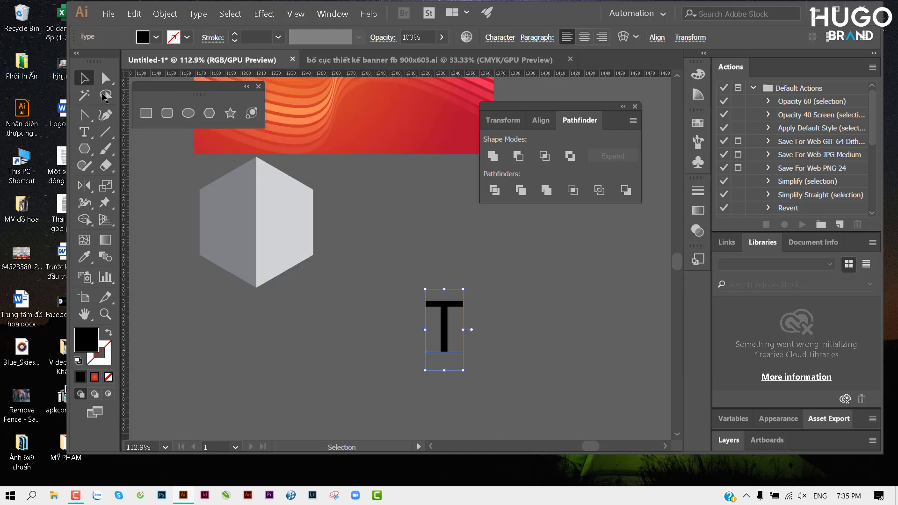
mouse_move(247, 196)
mouse_down()
mouse_move(179, 162)
mouse_move(153, 162)
mouse_up()
Duplicate the T to its right and retype the copy as an uppercase H.
click(346, 289)
key(t)
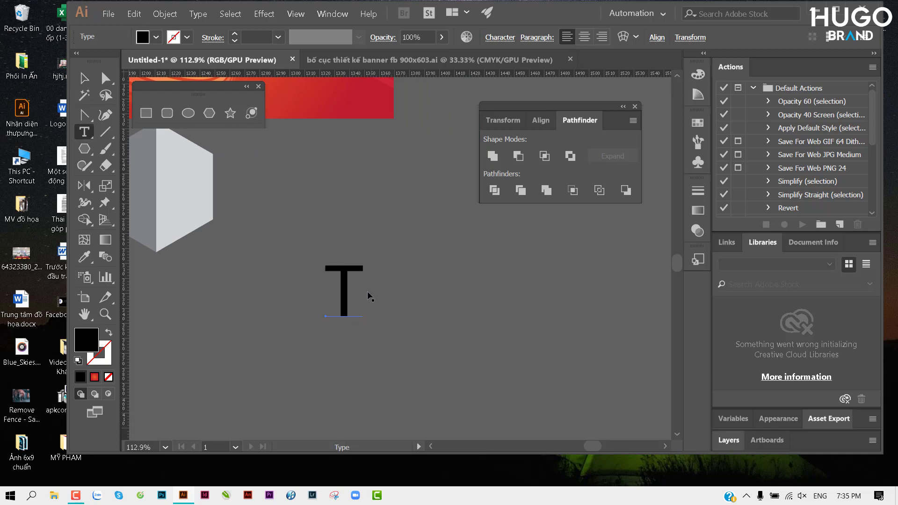
key(v)
drag(349, 290, 412, 286)
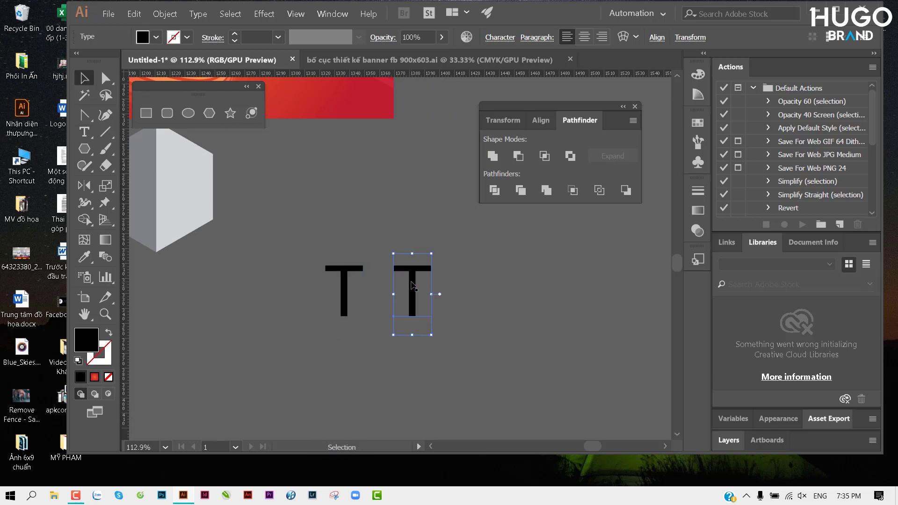
key(t)
double_click(413, 287)
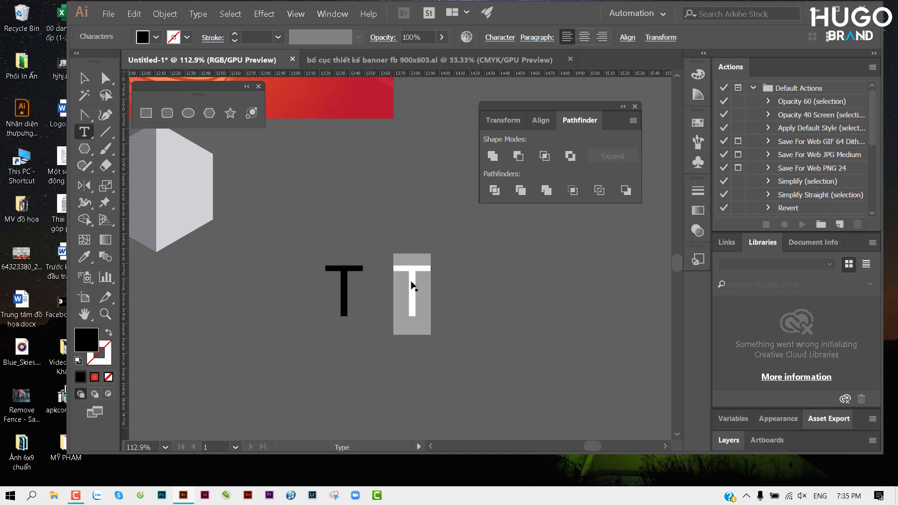
text(h)
key(BackSpace)
text(H)
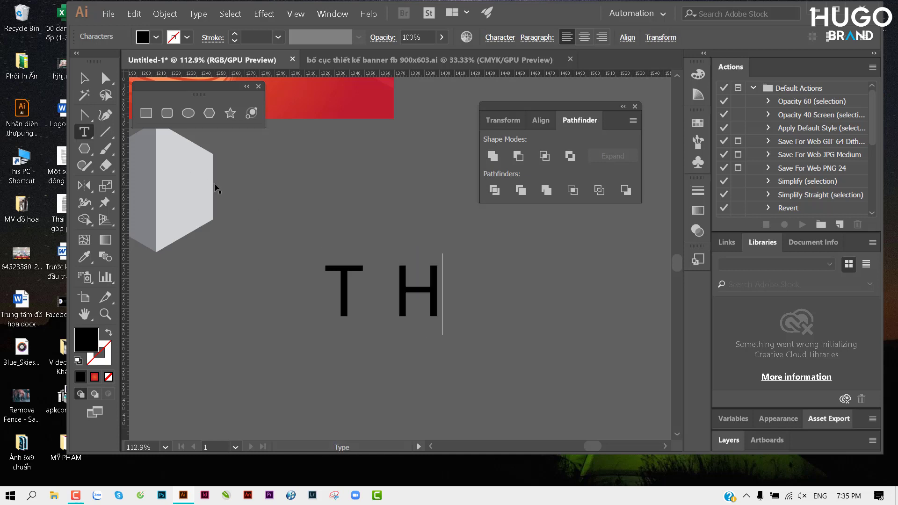
key(Escape)
drag(214, 273, 276, 301)
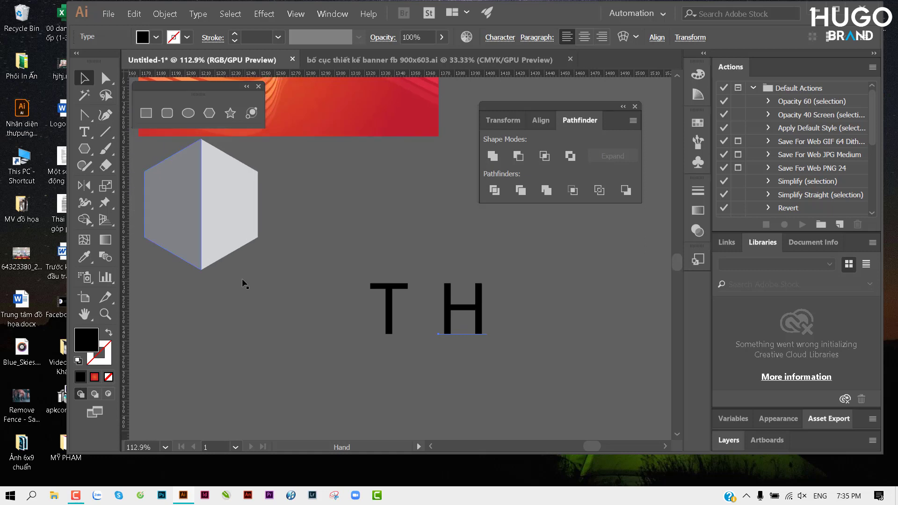
click(275, 302)
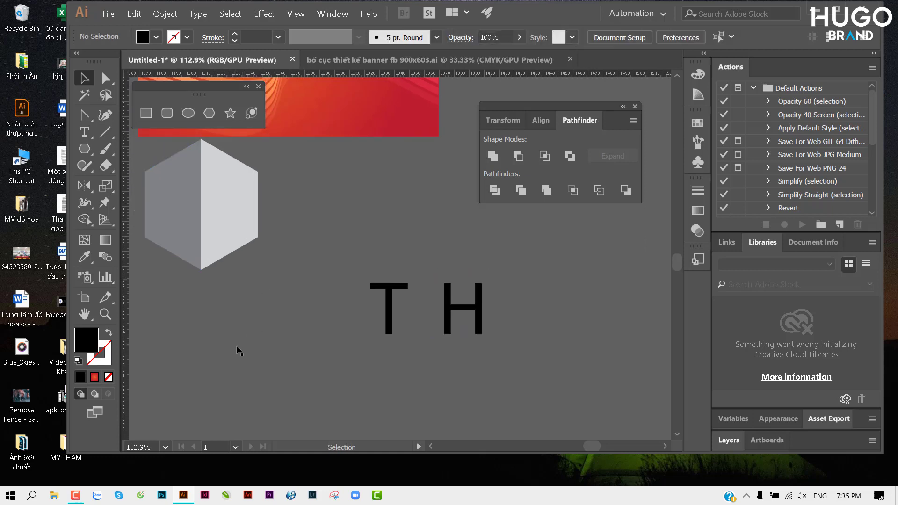
scroll(258, 327, left, 2)
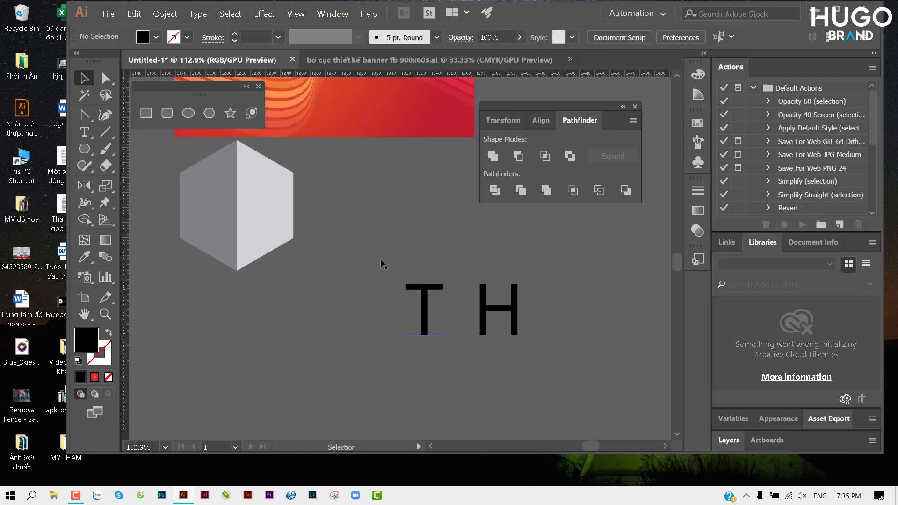
click(422, 294)
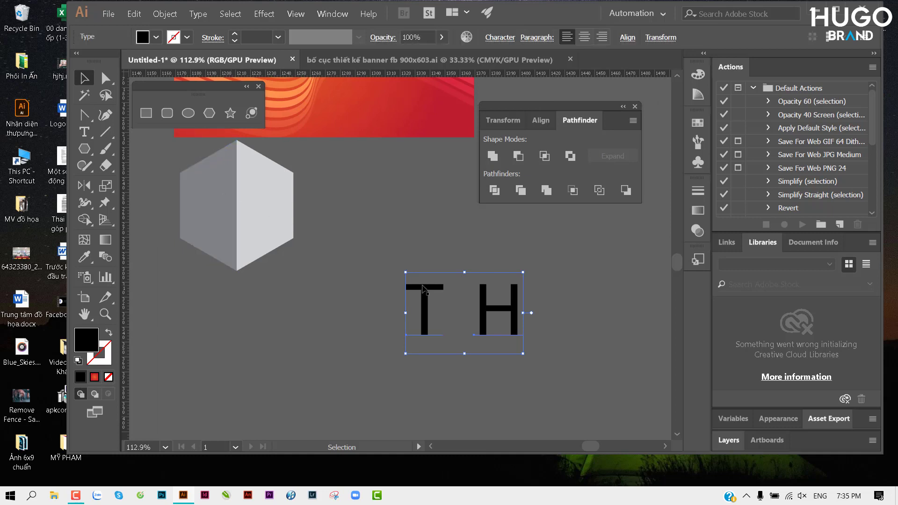
Envelope-distort the T into the hexagon's left face with Make with Top Object.
key(ctrl)
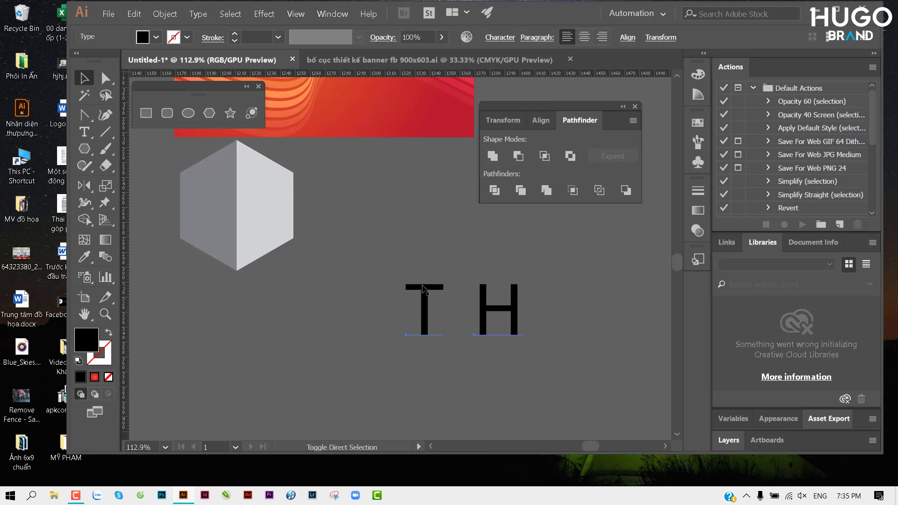
click(311, 309)
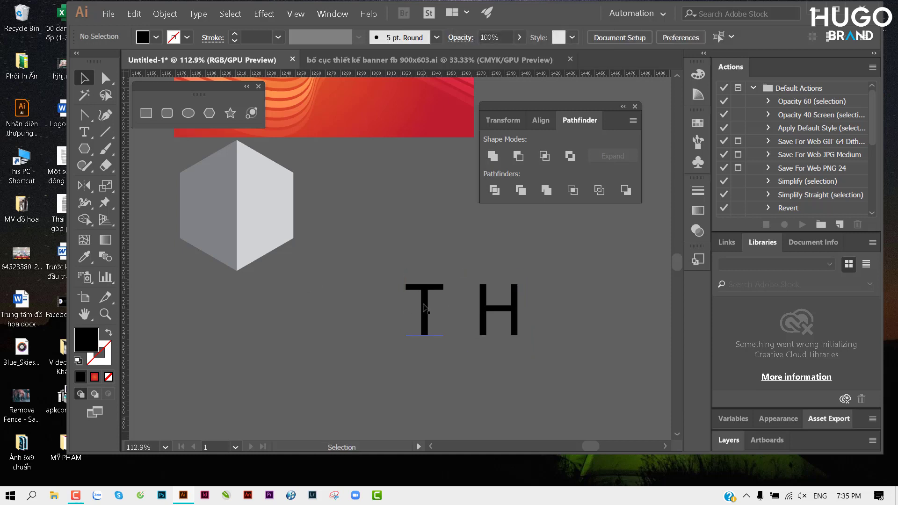
click(425, 308)
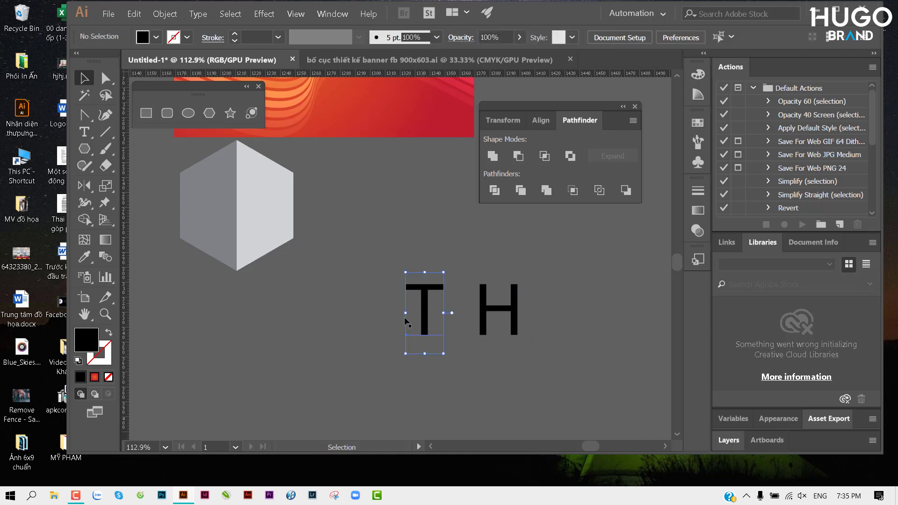
shift+click(192, 216)
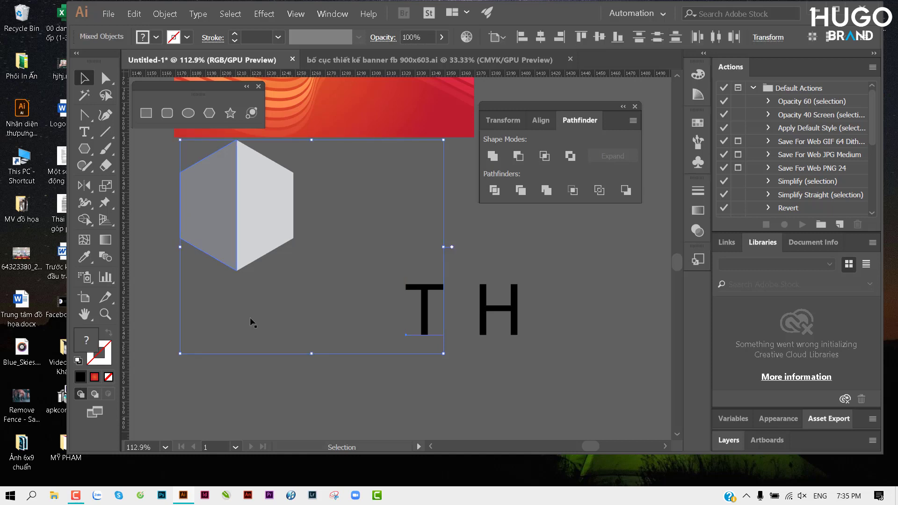
key(ctrl)
key(ctrl+alt+c)
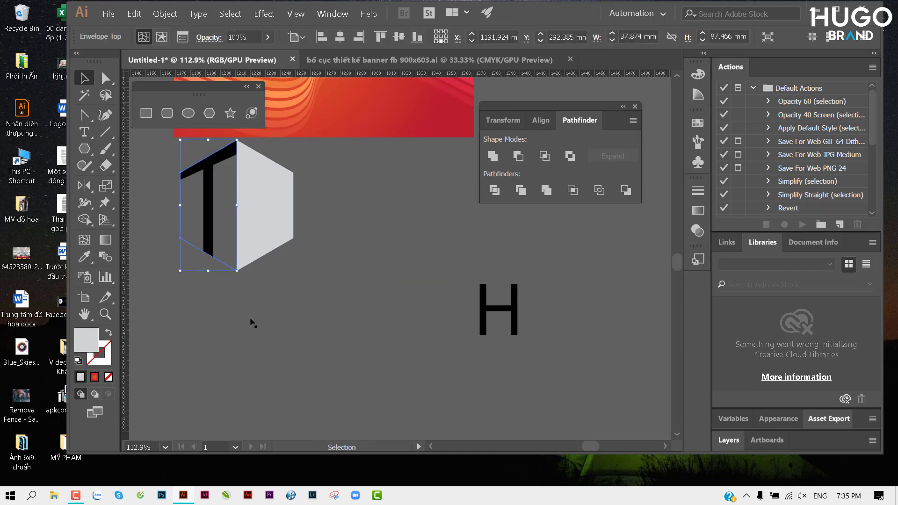
Warp the H into the hexagon's right face and move the TH monogram down-right.
click(260, 223)
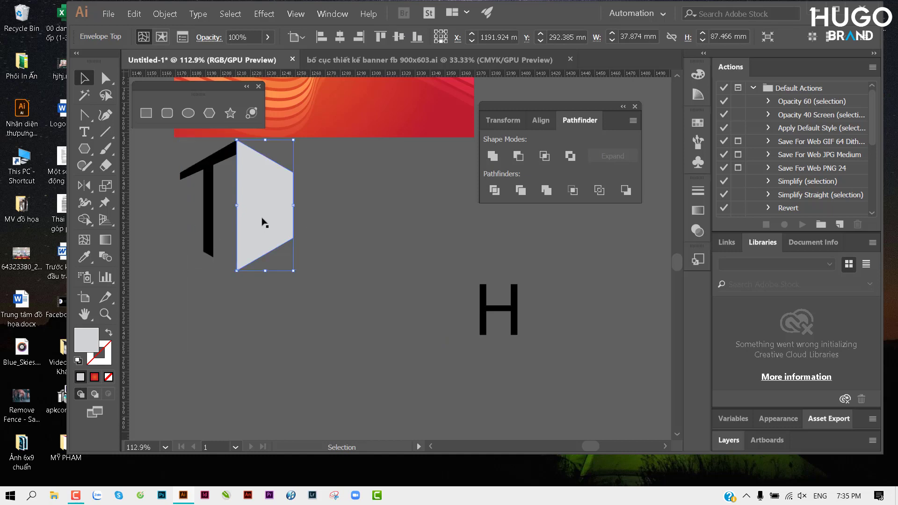
shift+click(517, 319)
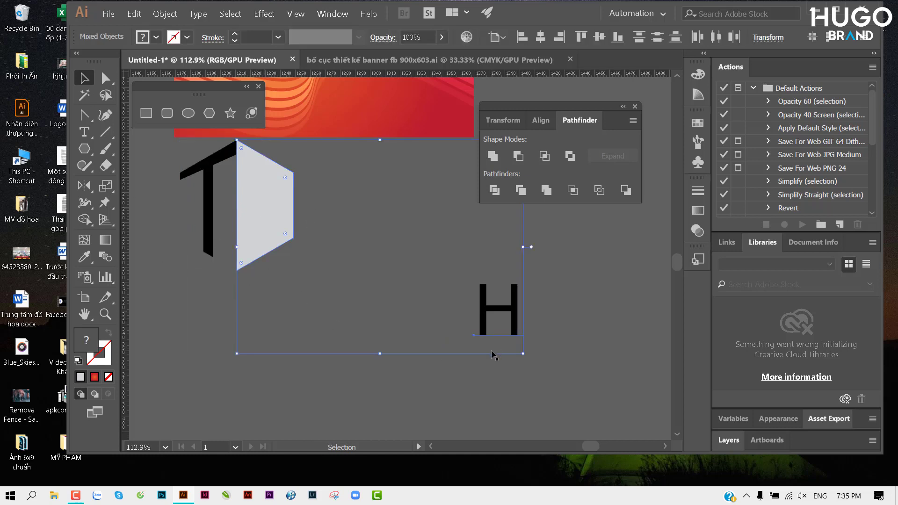
key(ctrl+alt+c)
scroll(360, 268, up, 2)
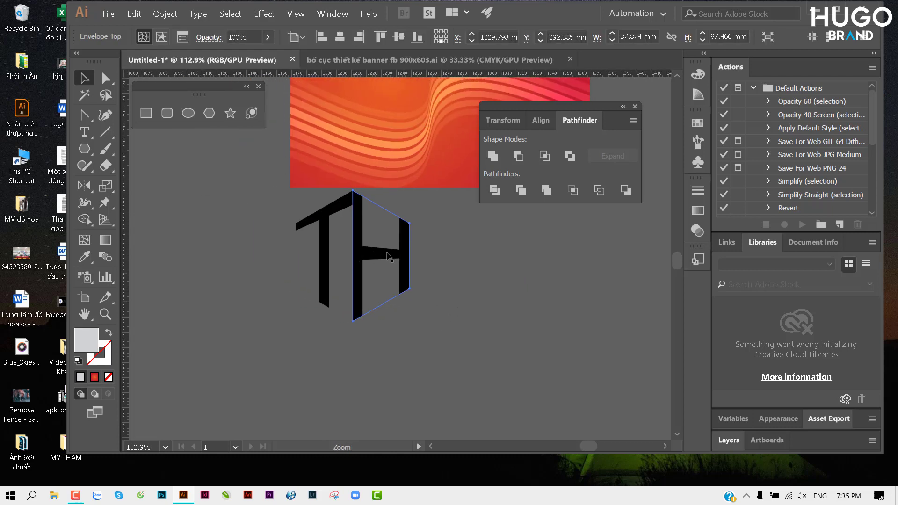
scroll(328, 233, up, 2)
mouse_move(428, 298)
mouse_down()
mouse_move(460, 363)
mouse_move(460, 307)
mouse_up()
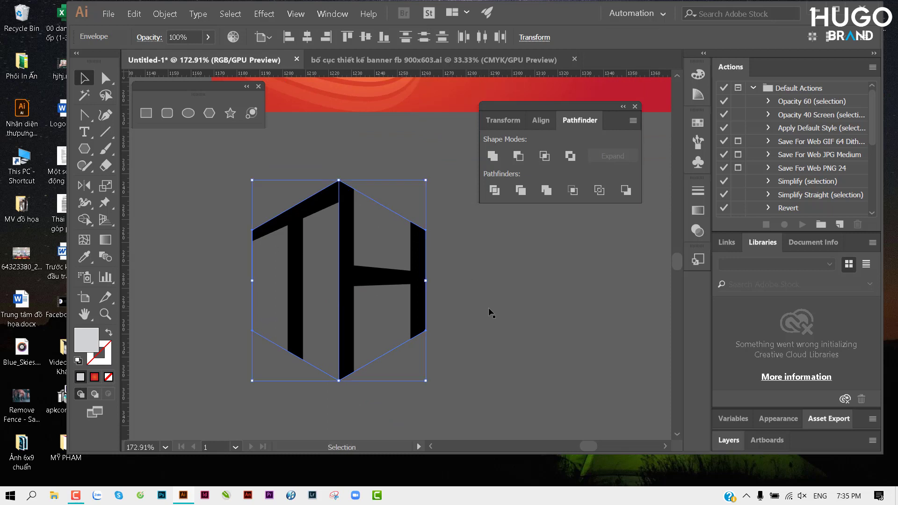
click(356, 287)
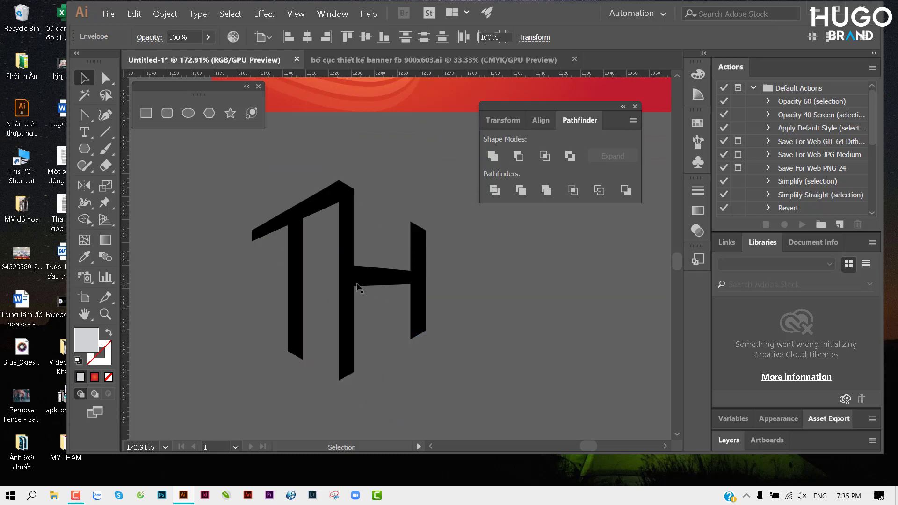
click(310, 267)
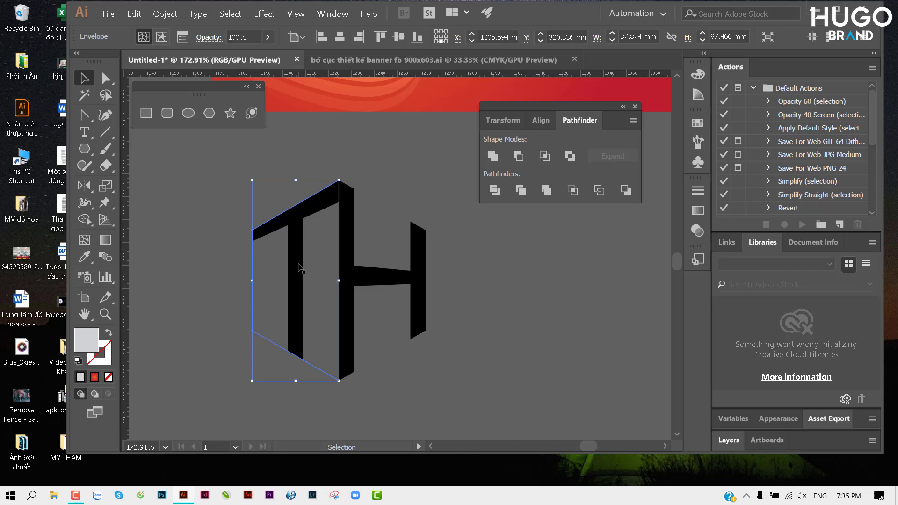
Edit the T envelope's contents and fill the letter crimson red.
double_click(300, 267)
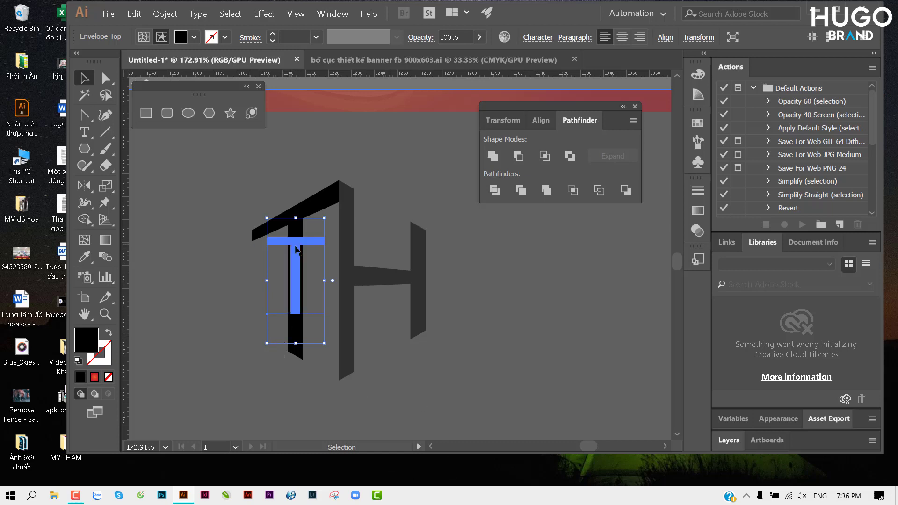
click(194, 38)
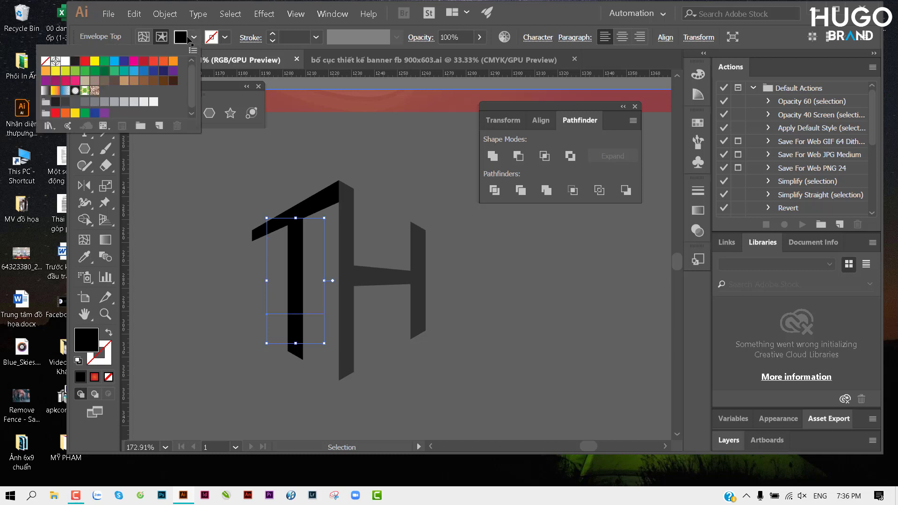
click(124, 61)
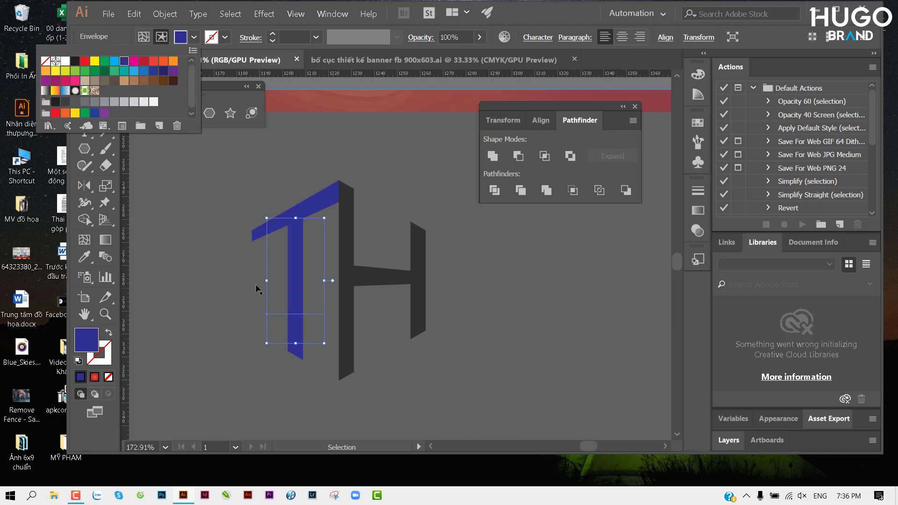
click(145, 61)
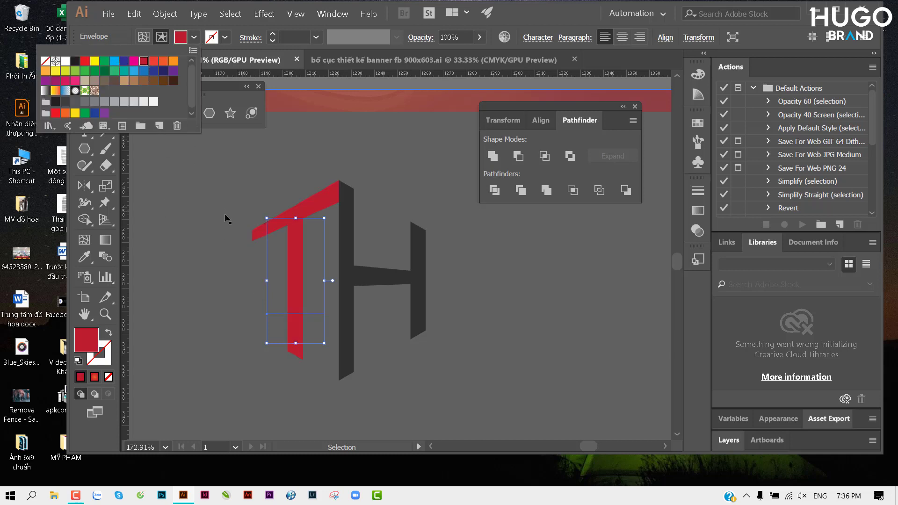
click(227, 243)
click(561, 341)
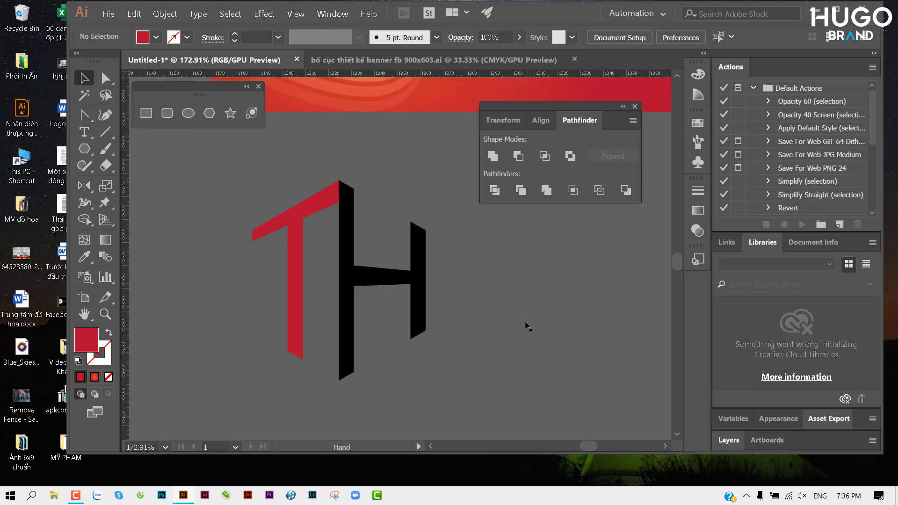
drag(527, 324, 469, 320)
click(315, 270)
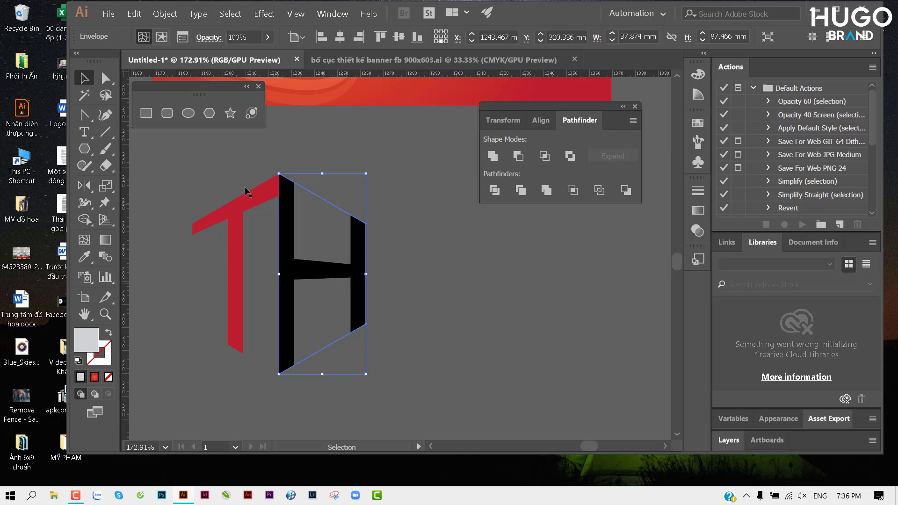
Edit the H envelope's contents, fill it orange-red, and zoom out to show the banner.
click(439, 283)
click(323, 271)
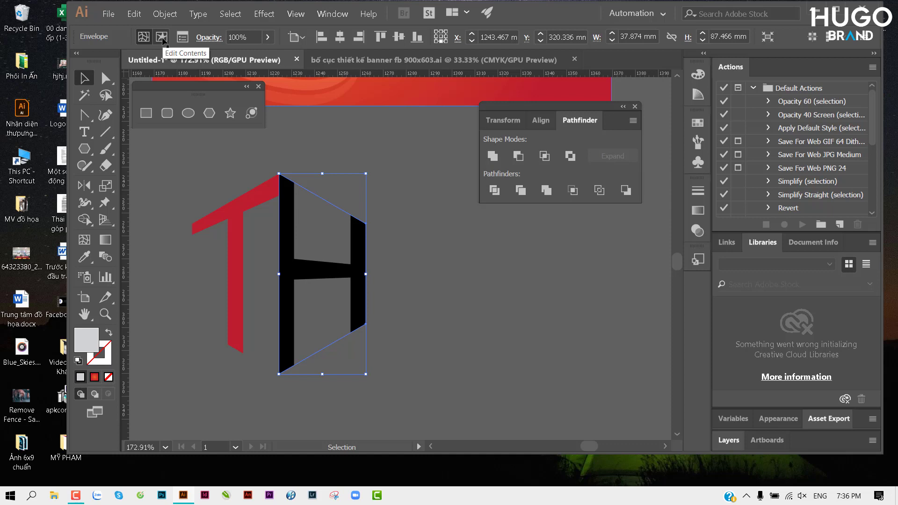
click(163, 38)
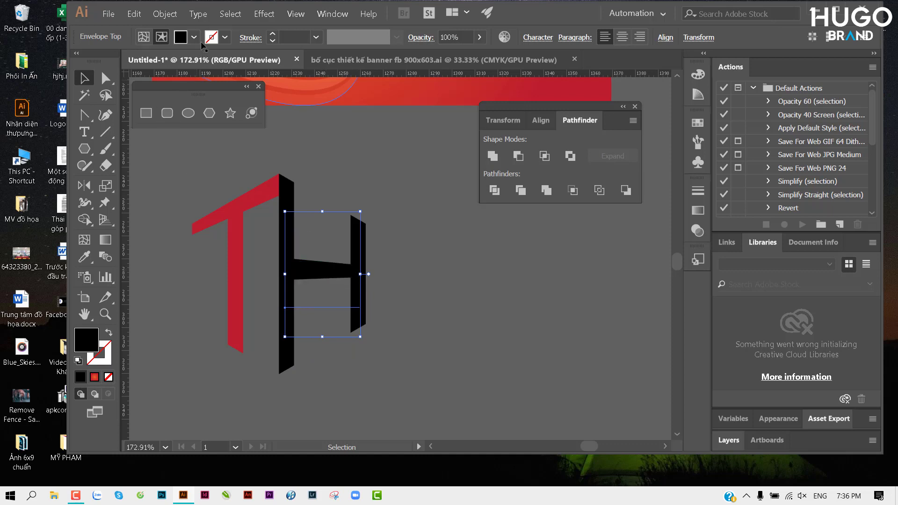
click(193, 38)
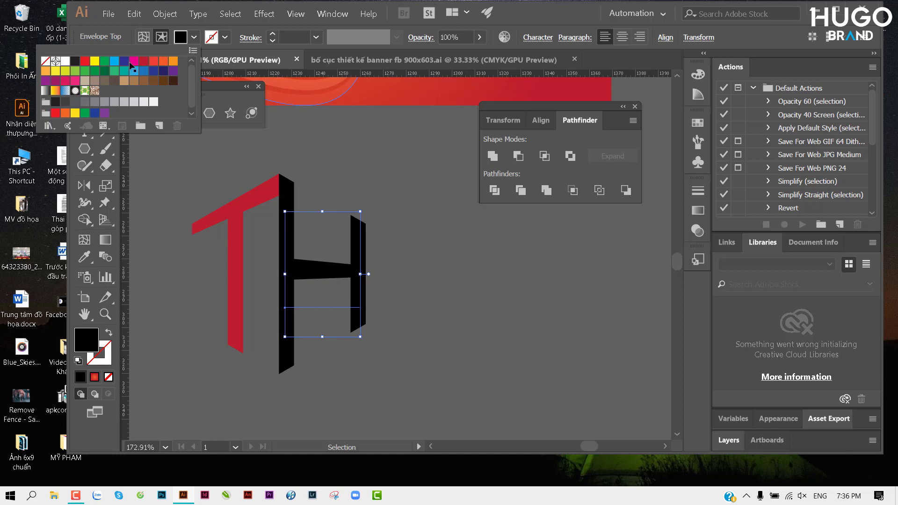
click(163, 62)
click(419, 262)
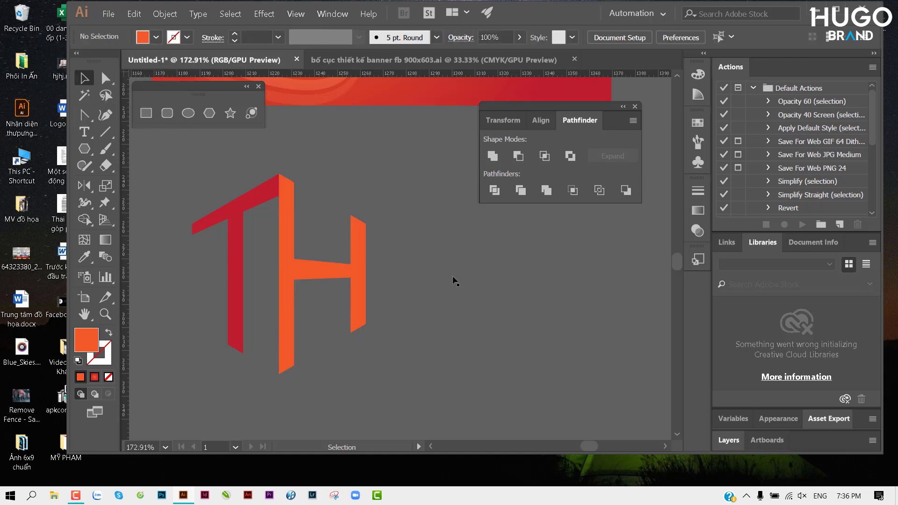
key(ctrl+minus)
drag(507, 302, 445, 305)
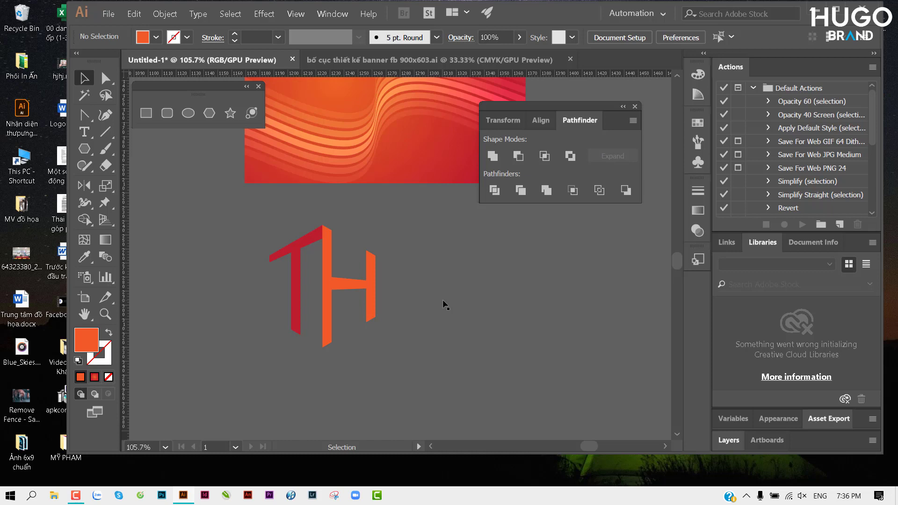
scroll(371, 295, up, 1)
scroll(415, 285, up, 2)
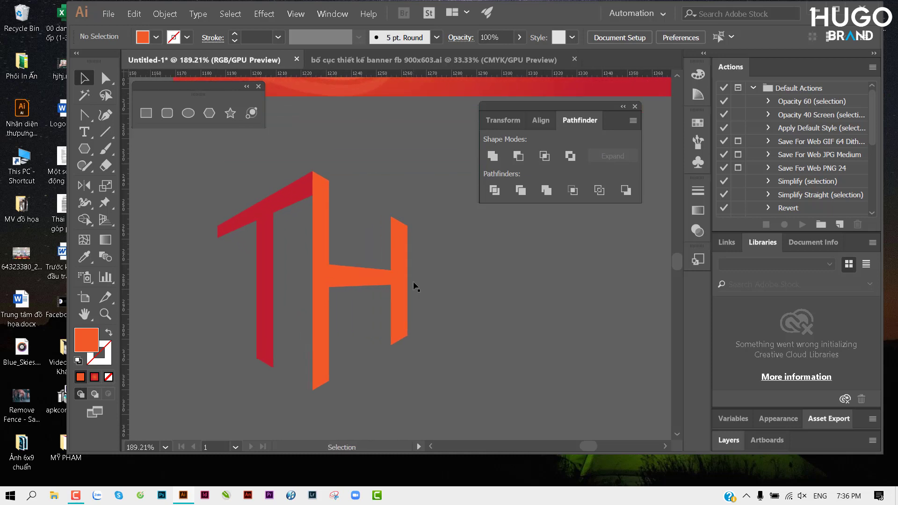
key(ctrl+f)
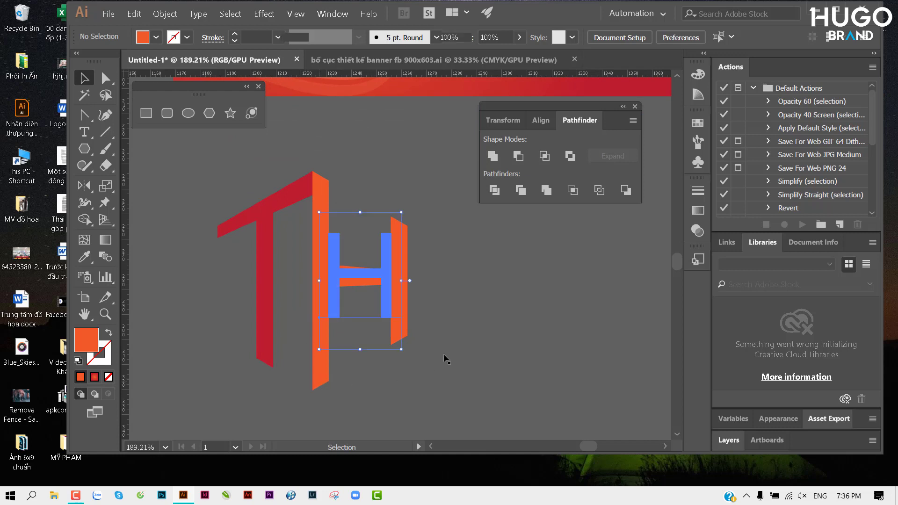
click(434, 335)
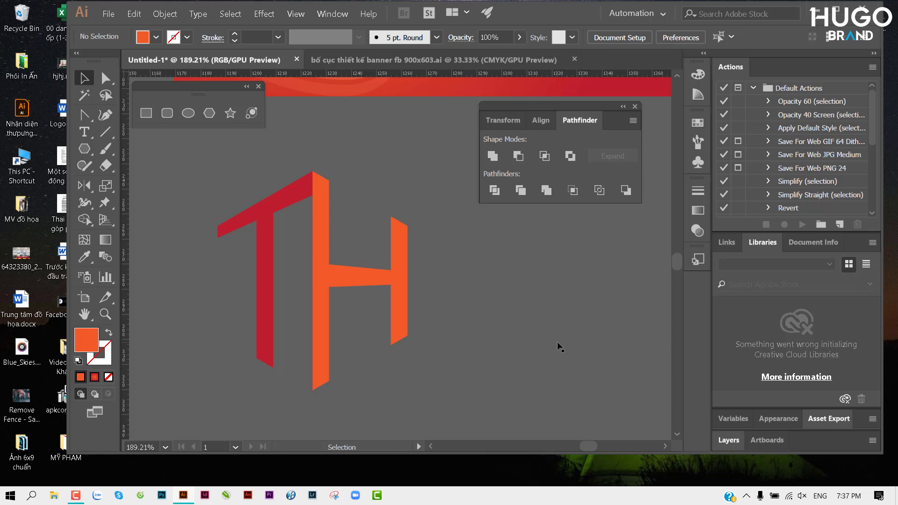
click(383, 312)
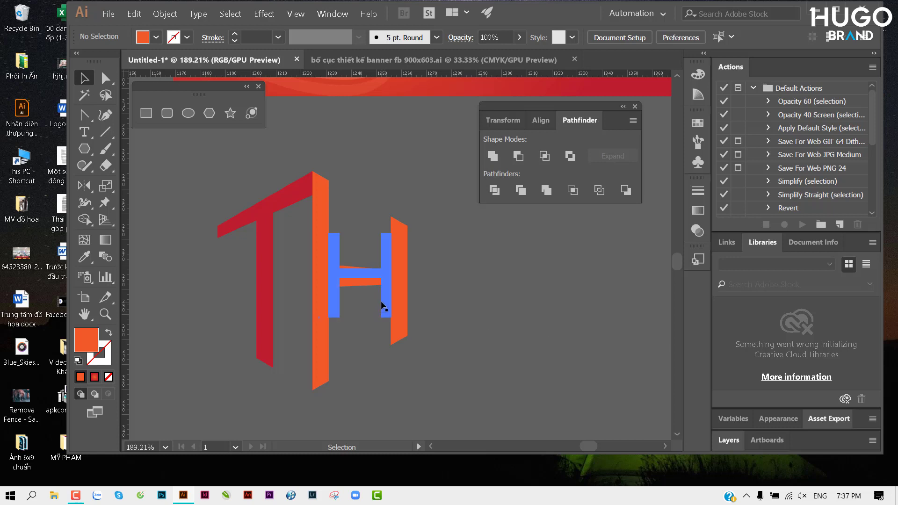
click(450, 324)
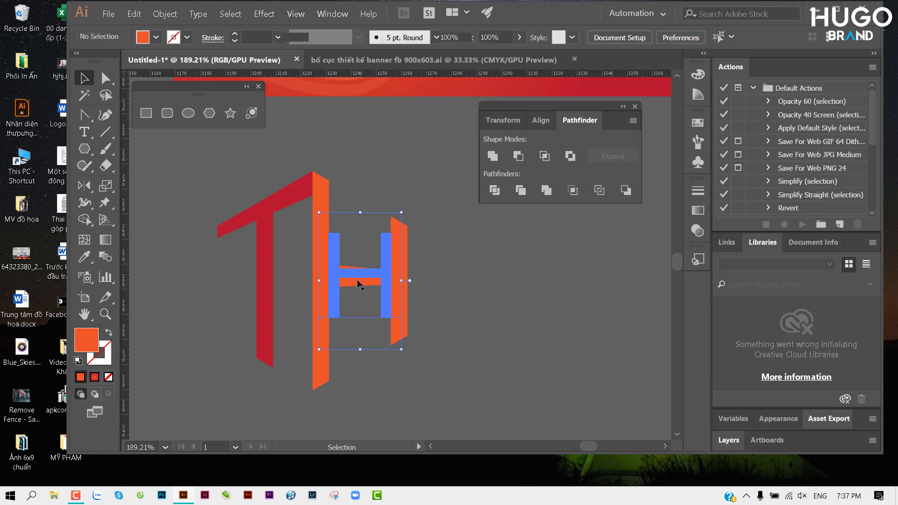
click(359, 284)
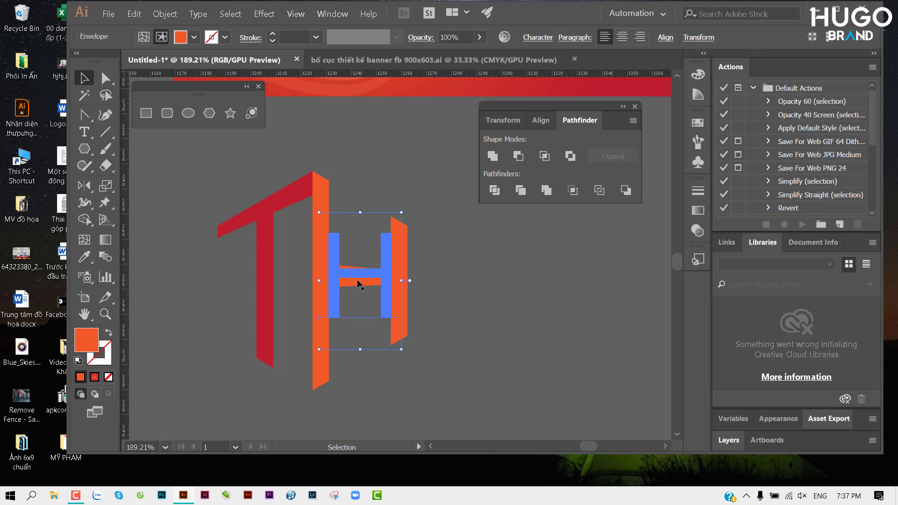
click(489, 340)
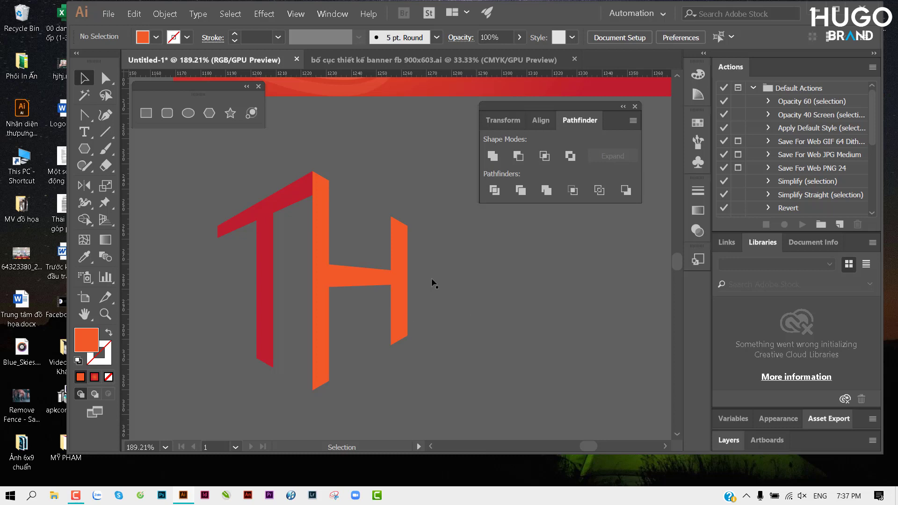
scroll(427, 269, right, 3)
scroll(461, 259, down, 1)
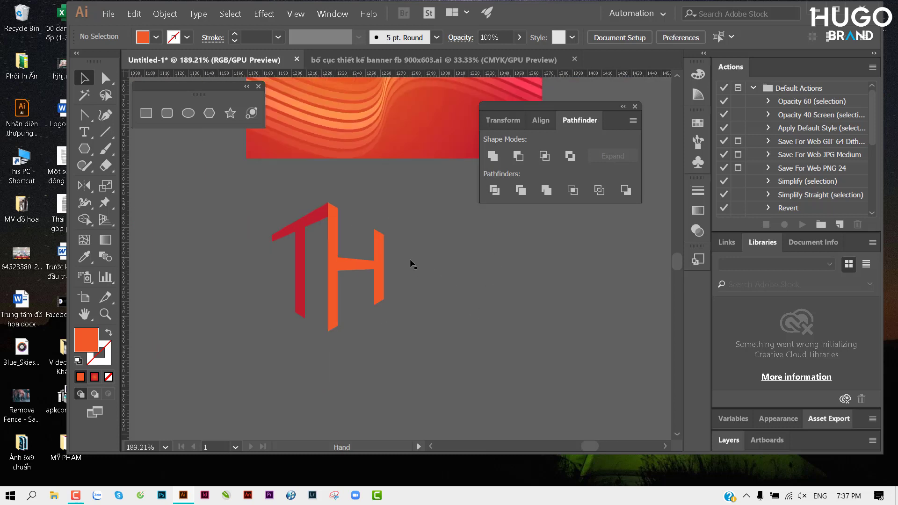
scroll(411, 263, down, 1)
scroll(374, 280, down, 1)
drag(359, 286, 292, 286)
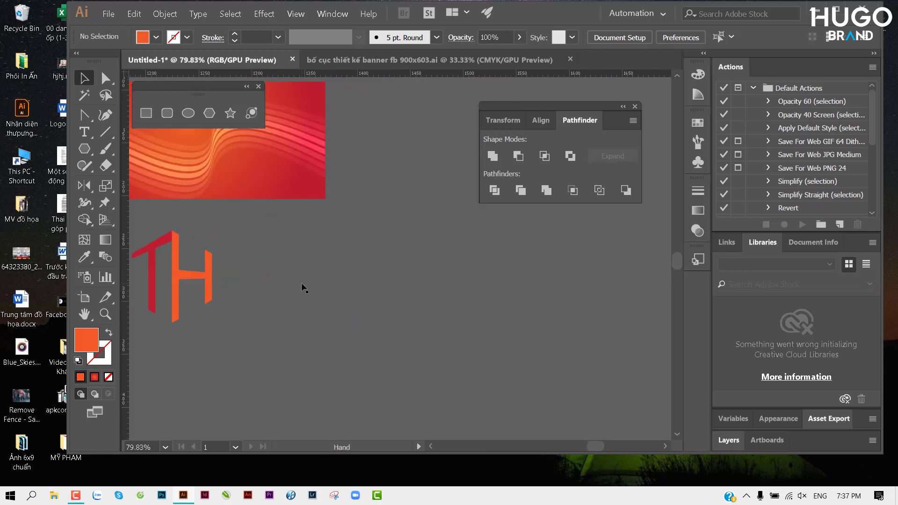
key(ctrl)
Open the Place dialog and browse to the thuvienanh image library folder.
key(ctrl+shift+p)
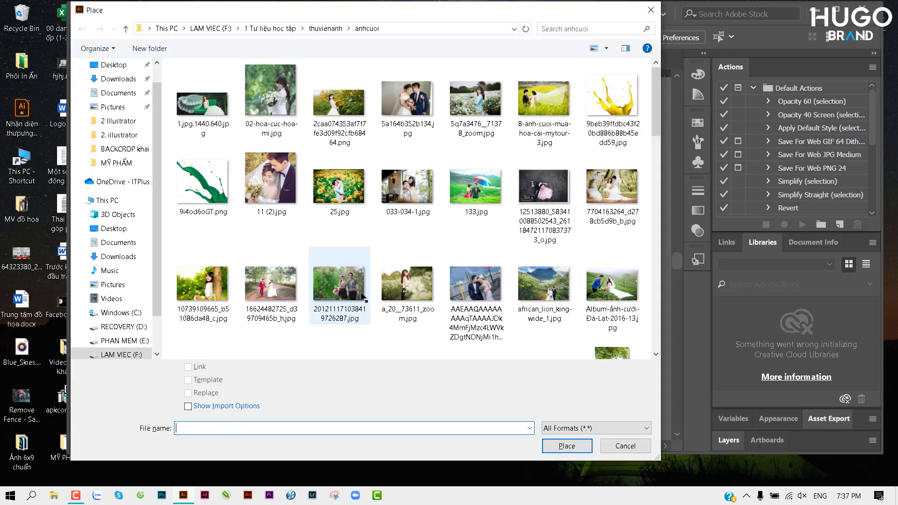
click(327, 29)
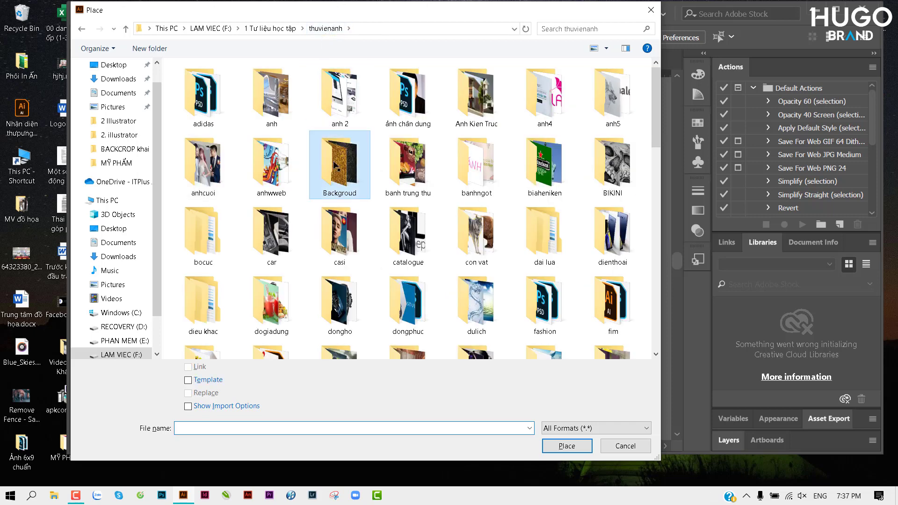
scroll(335, 164, down, 5)
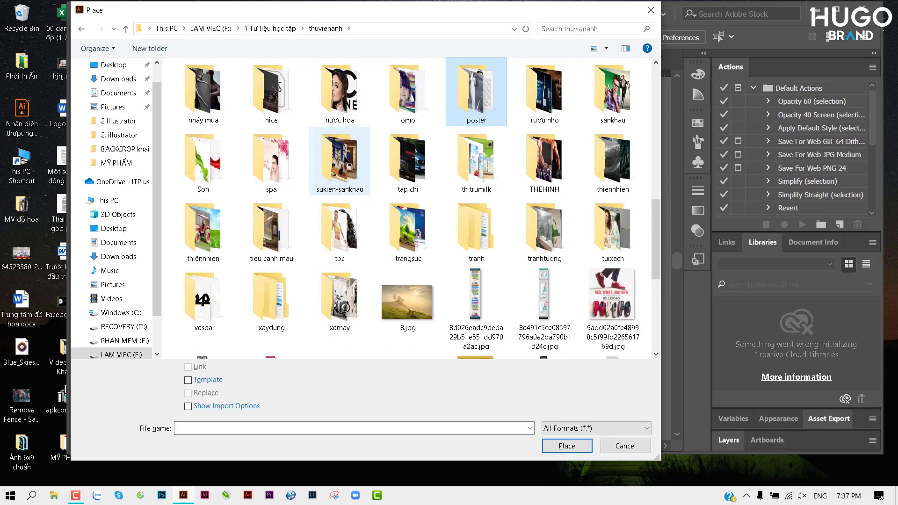
scroll(469, 99, down, 3)
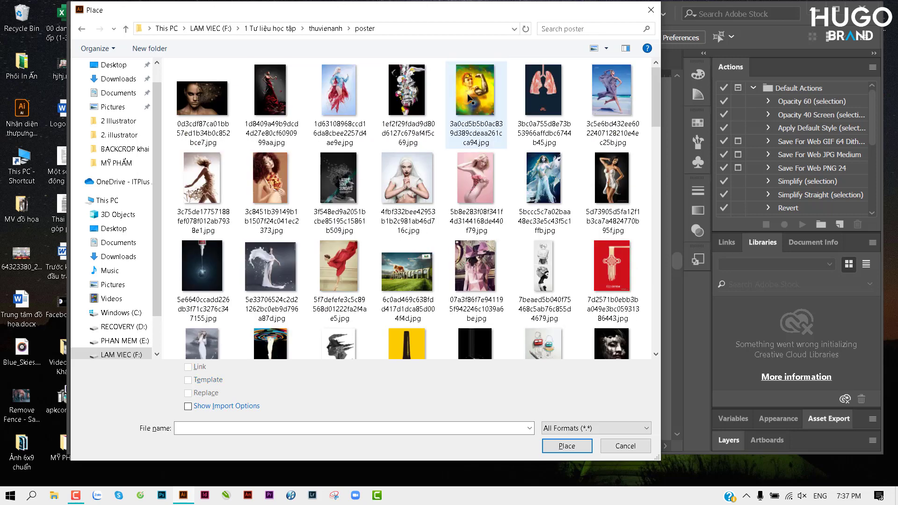
click(326, 29)
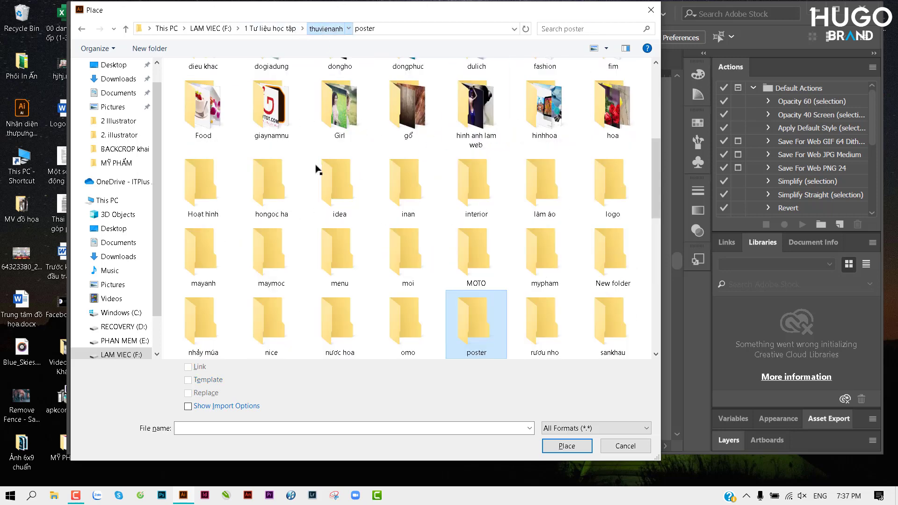
scroll(316, 169, down, 5)
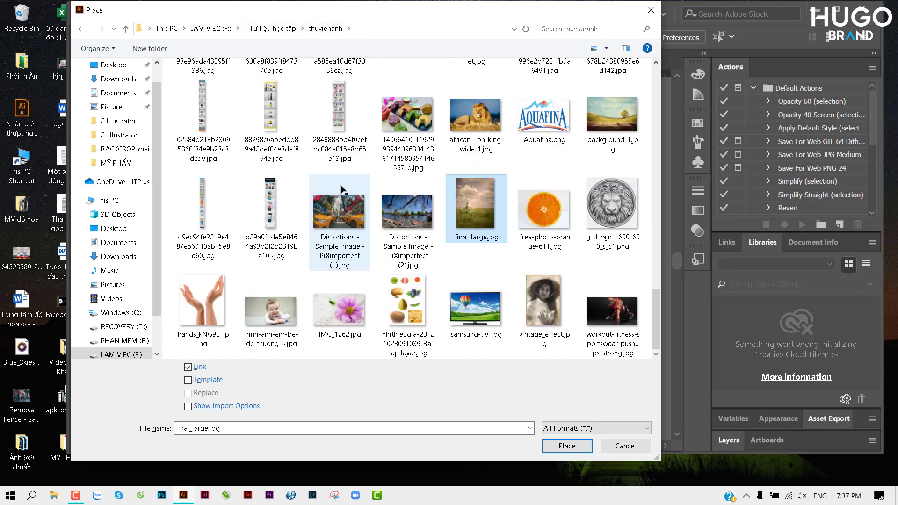
key(Right)
key(Up)
key(Up)
key(Up)
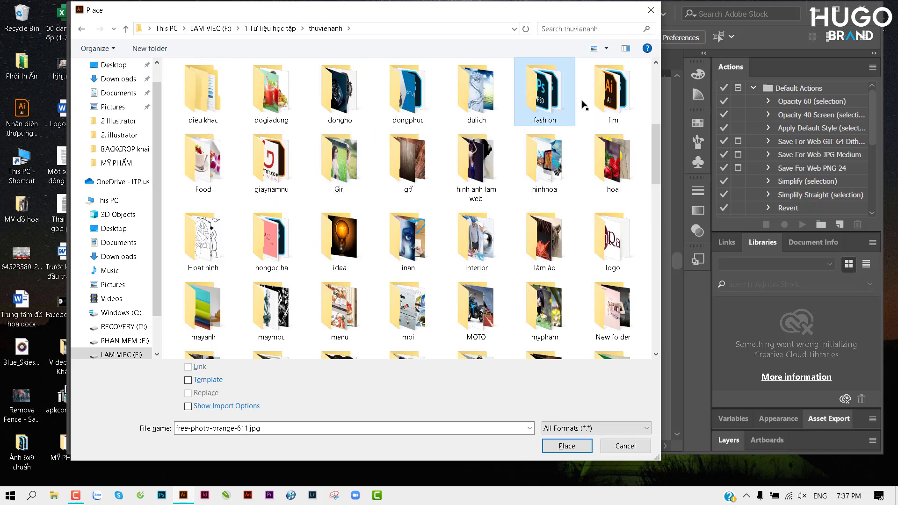
Place 2887324-captain_america_movie_2011.jpg from the fim folder as a linked image.
click(614, 108)
key(Return)
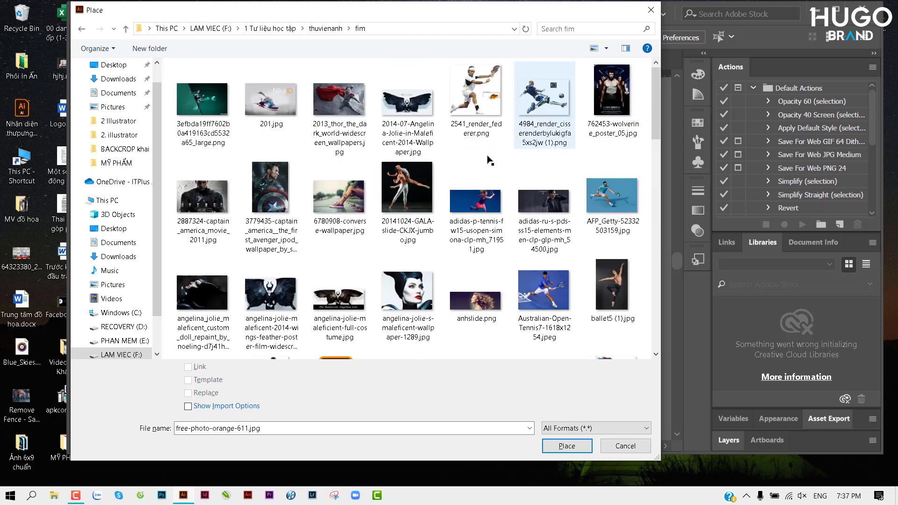
click(209, 198)
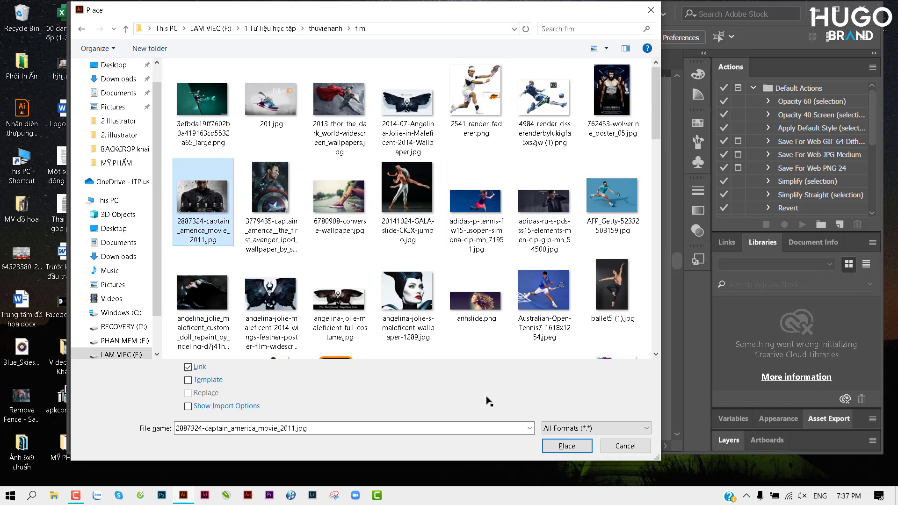
click(568, 445)
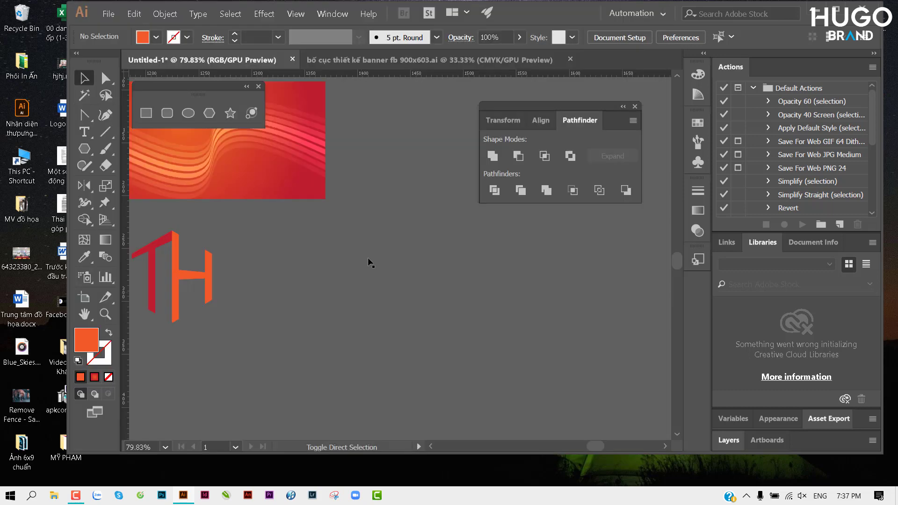
drag(368, 259, 451, 310)
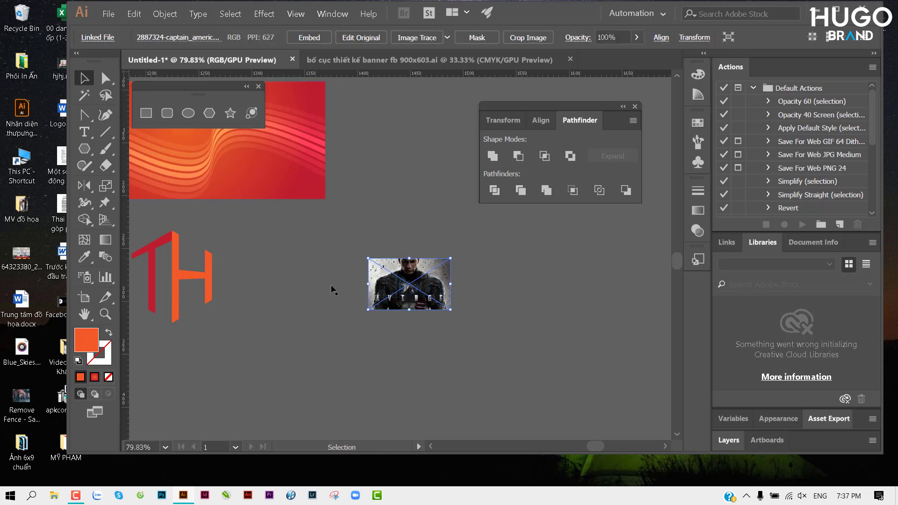
Zoom in on the placed Captain America photo and select it.
click(286, 275)
key(z)
drag(286, 274, 384, 274)
click(382, 274)
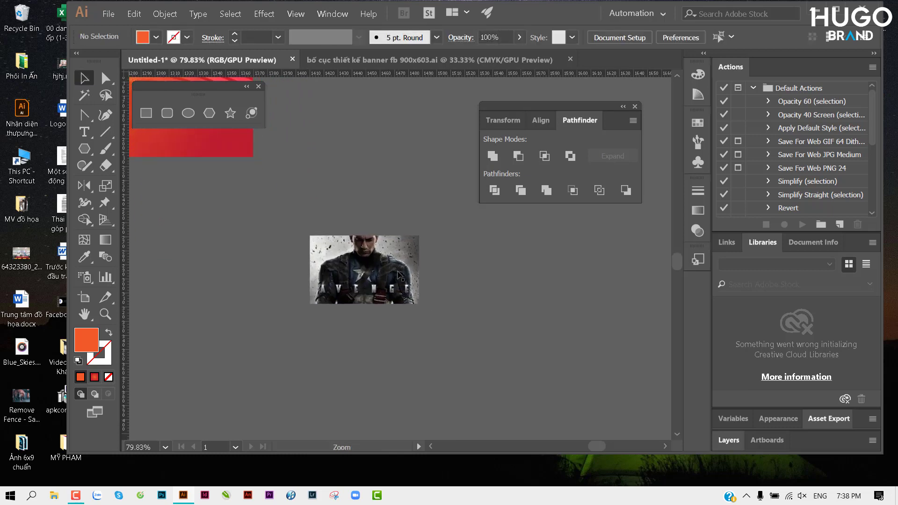
key(v)
click(393, 276)
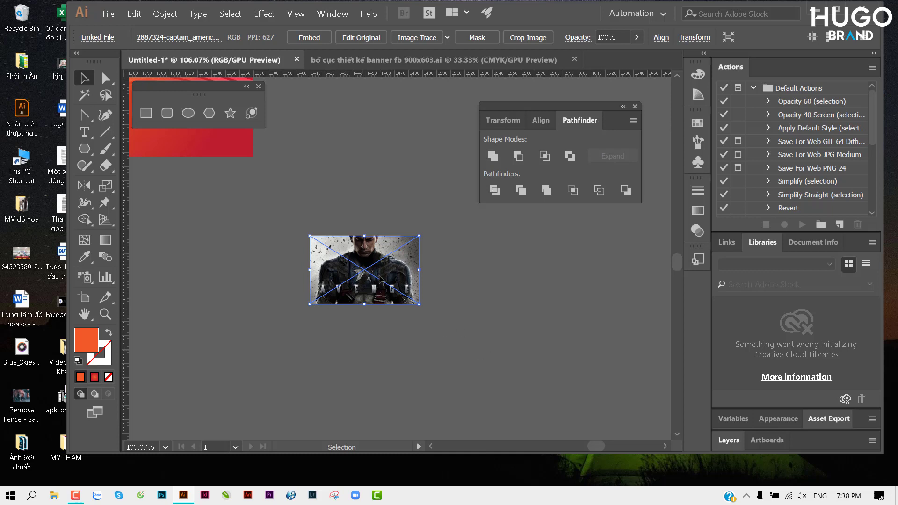
key(ctrl+shift+a)
click(401, 290)
click(448, 298)
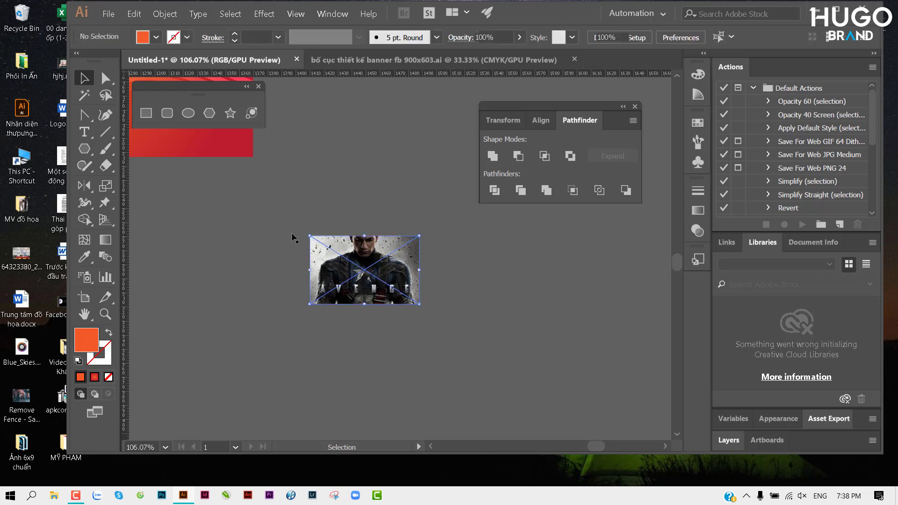
drag(290, 239, 383, 280)
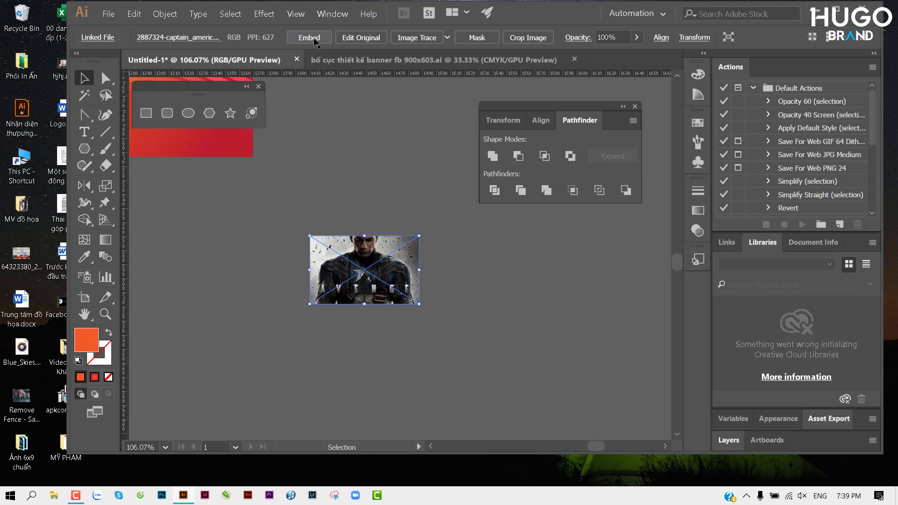
Embed the selected Captain America photo, then deselect it and pan right.
click(314, 40)
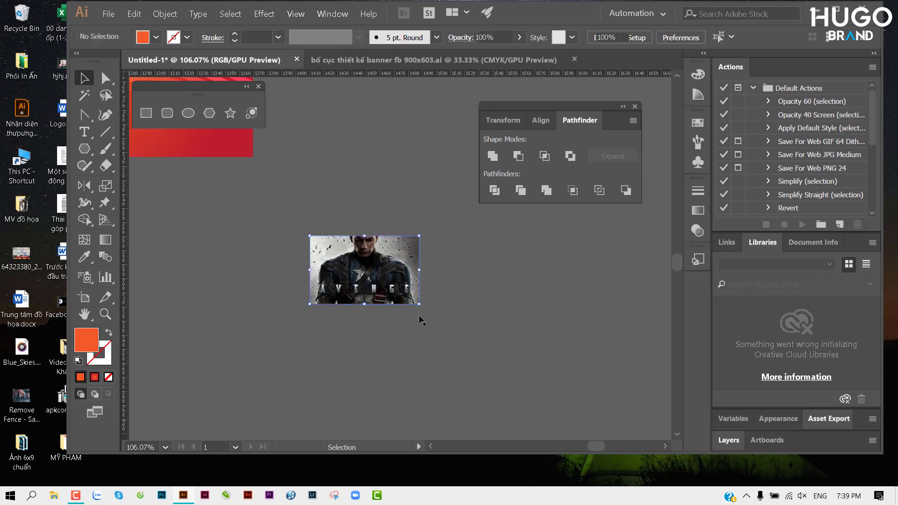
drag(420, 318, 409, 223)
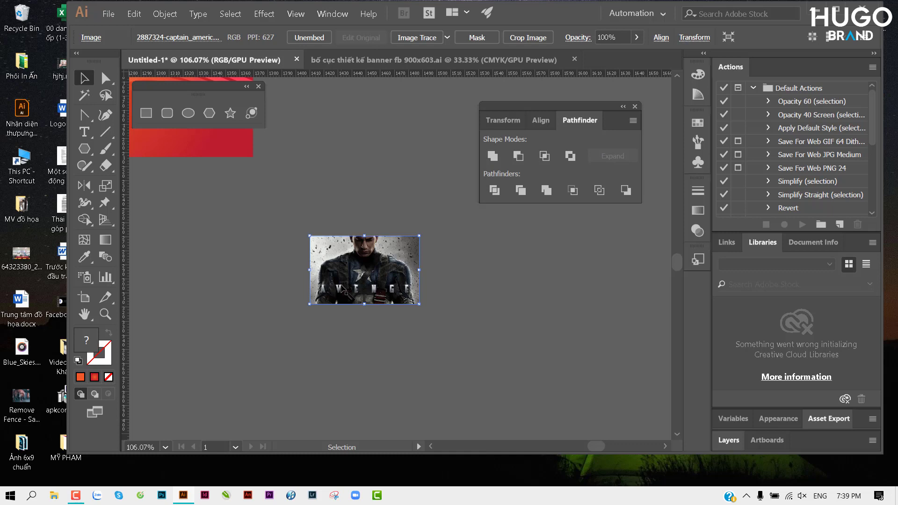
click(302, 224)
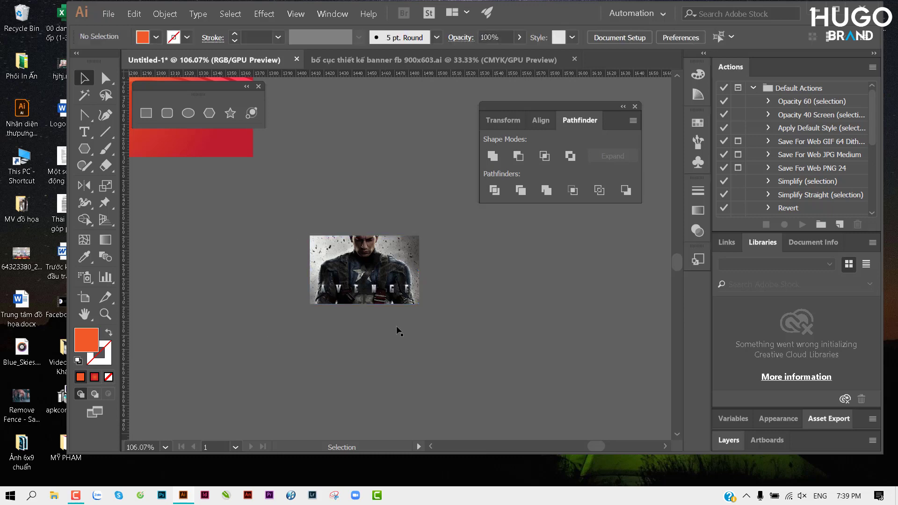
scroll(383, 328, right, 1)
scroll(355, 320, right, 3)
scroll(327, 314, right, 2)
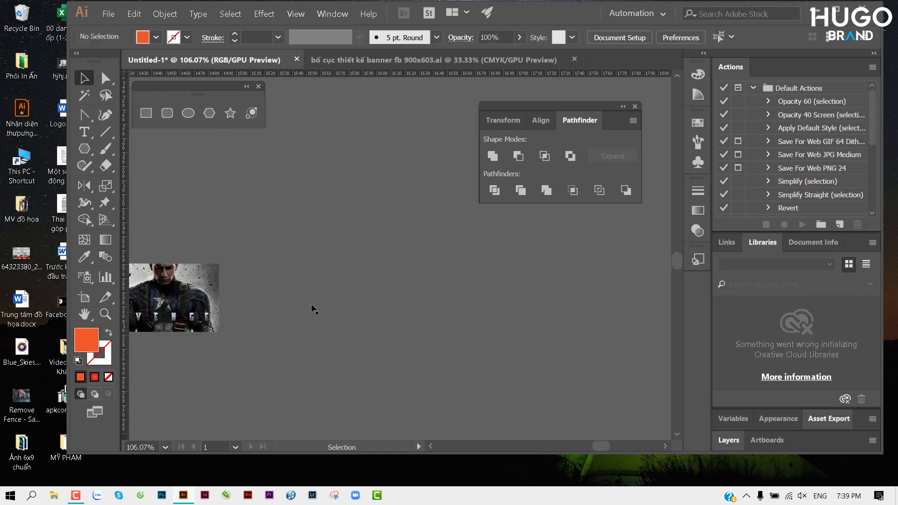
Place the 20141024 dancer, adidas-p-tennis, adidas-ru and AFP_Getty tennis photos on the canvas.
key(ctrl+shift+p)
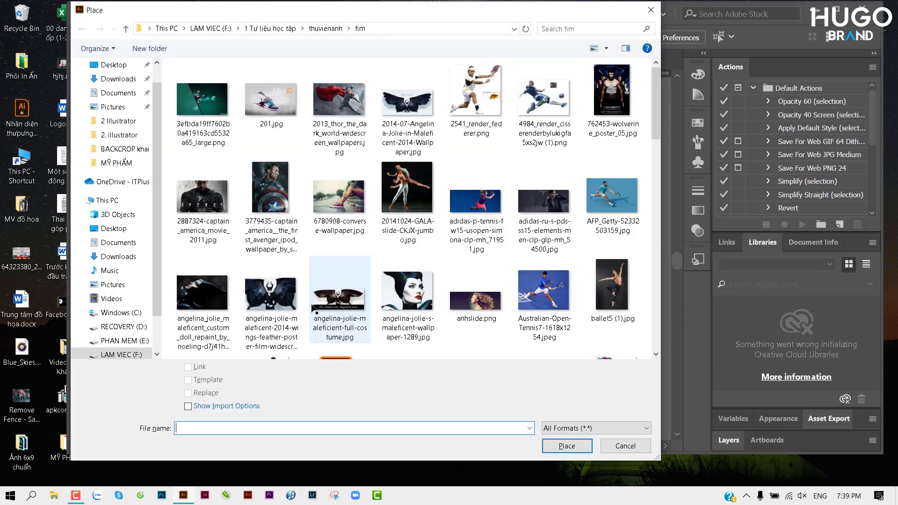
click(411, 187)
ctrl+click(481, 216)
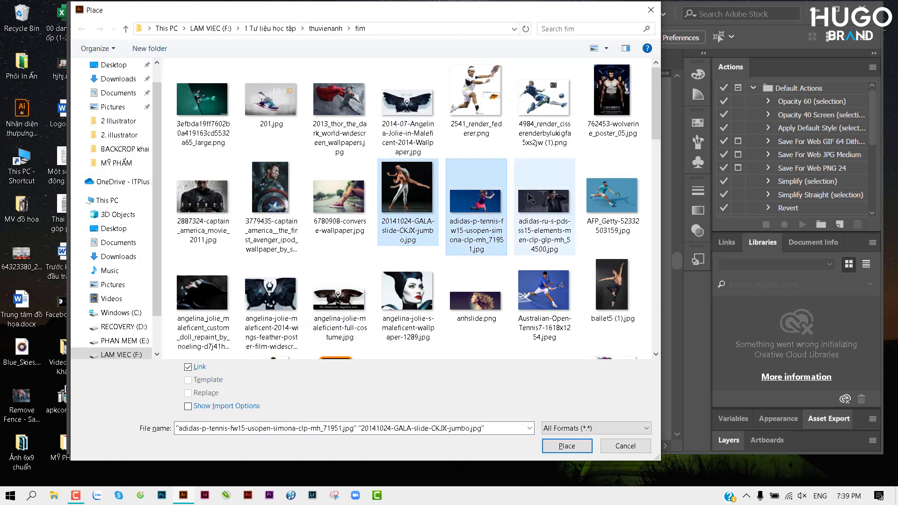
ctrl+click(532, 198)
ctrl+click(618, 204)
click(568, 446)
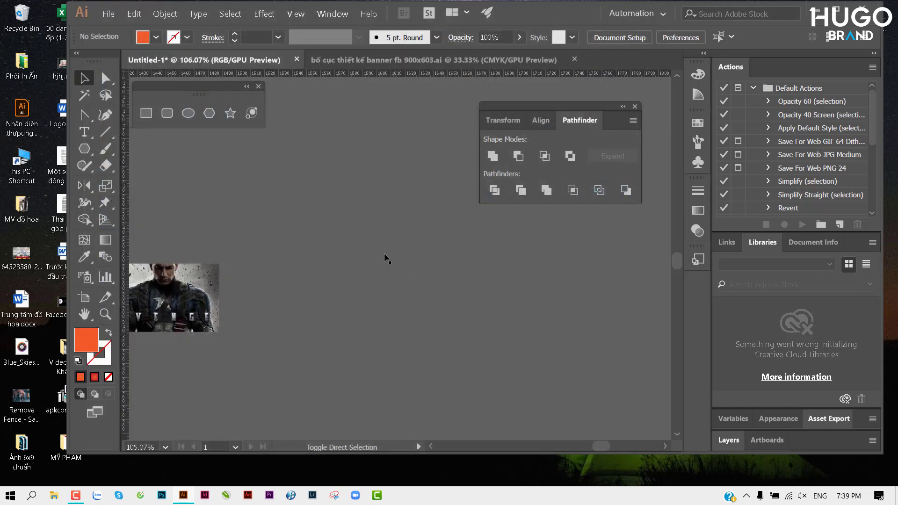
click(242, 171)
click(358, 246)
click(461, 276)
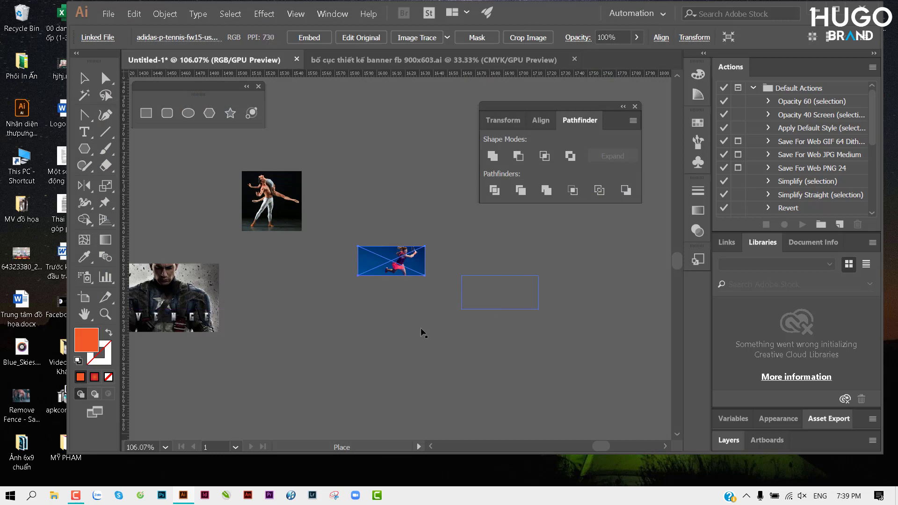
click(364, 338)
scroll(530, 382, right, 2)
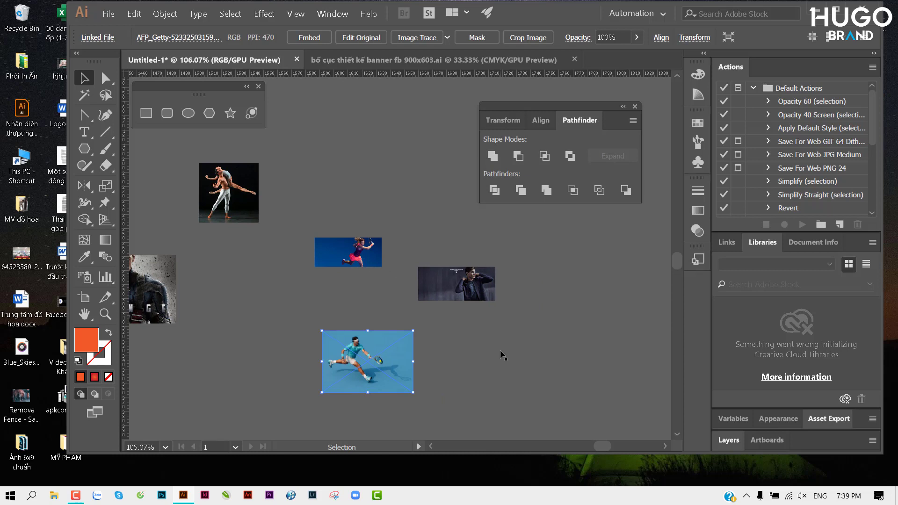
Select the dancer photo and zoom in around it.
click(336, 257)
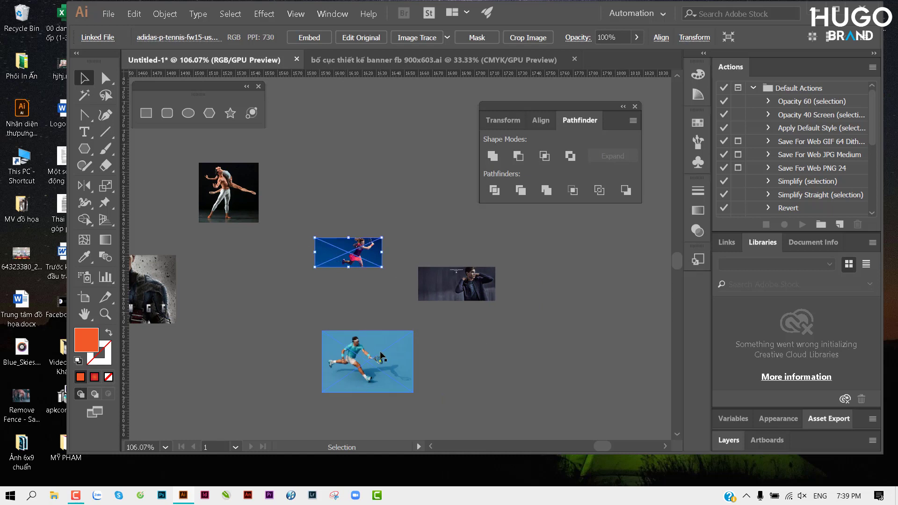
click(341, 307)
drag(340, 302, 340, 300)
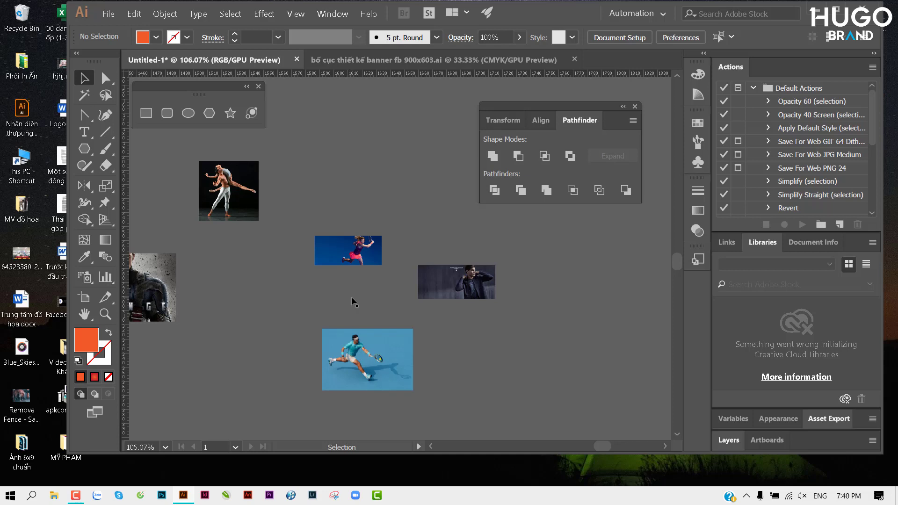
click(244, 215)
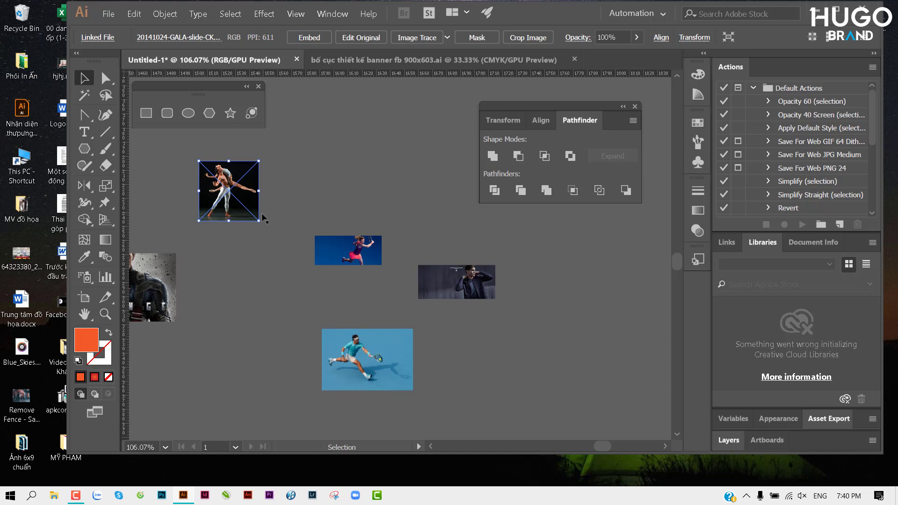
mouse_move(244, 196)
mouse_down()
mouse_move(307, 201)
mouse_move(261, 201)
mouse_up()
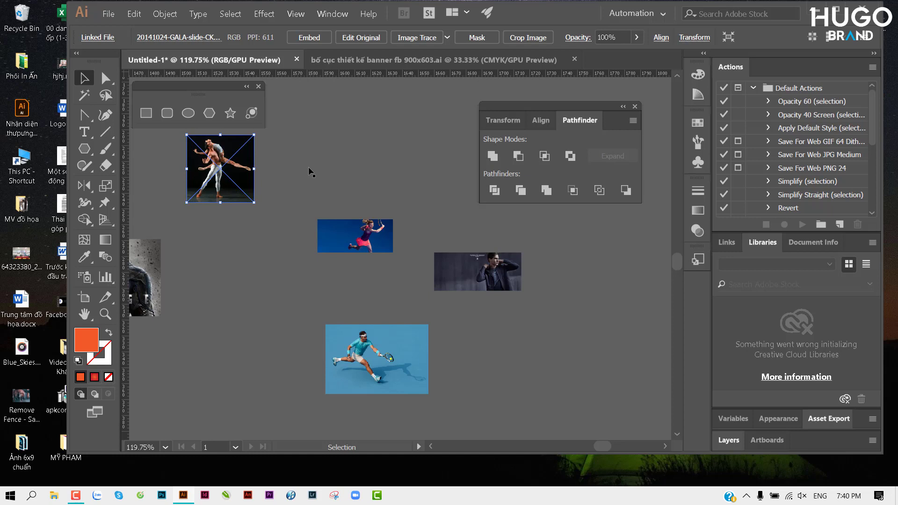
click(332, 14)
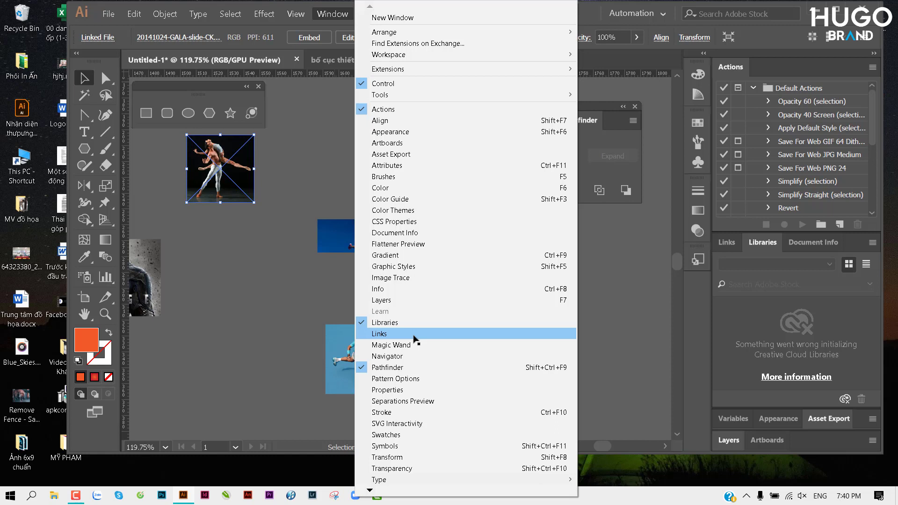
click(414, 333)
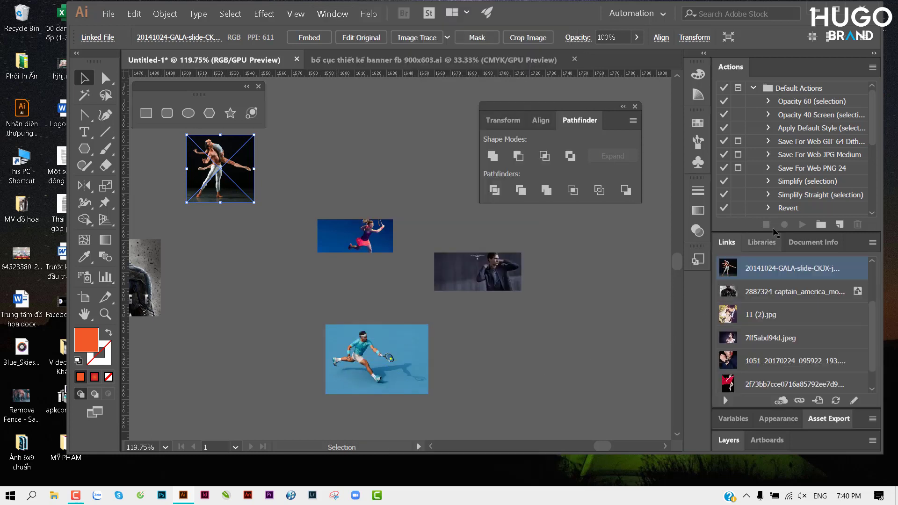
drag(772, 230, 772, 136)
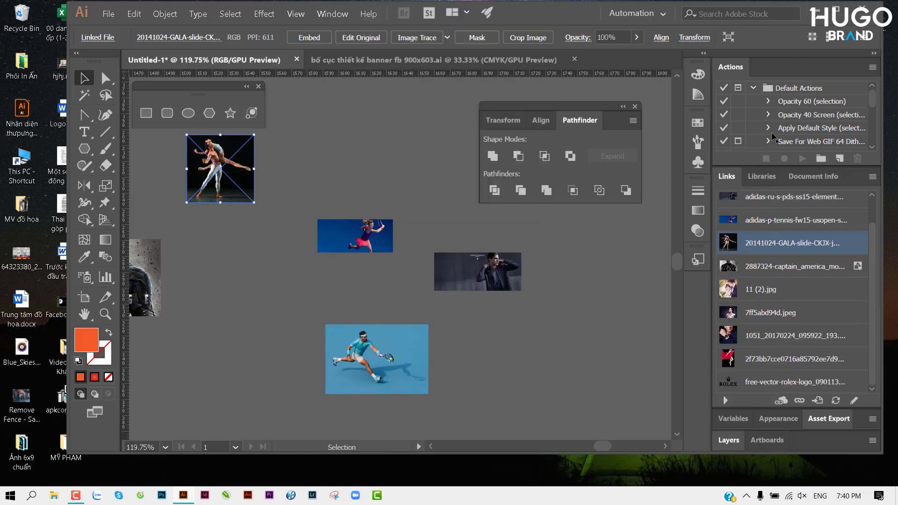
scroll(803, 307, up, 1)
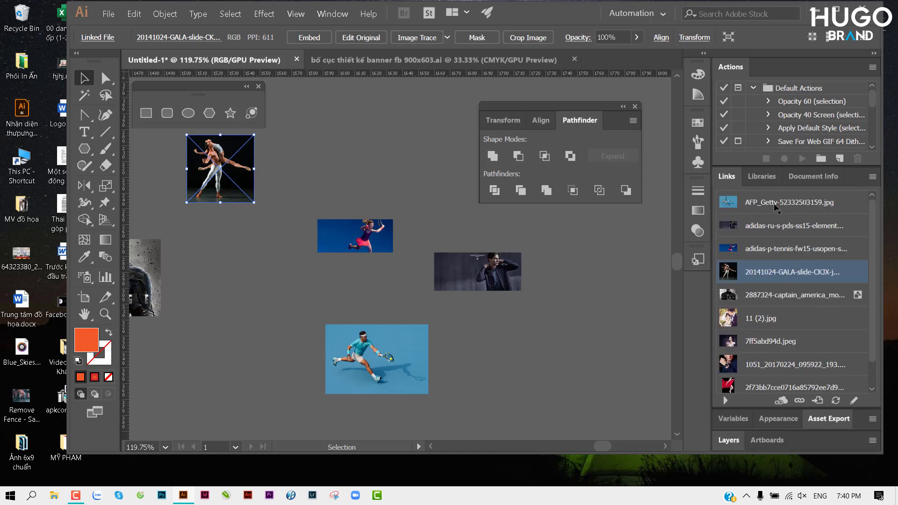
click(777, 206)
scroll(787, 343, down, 1)
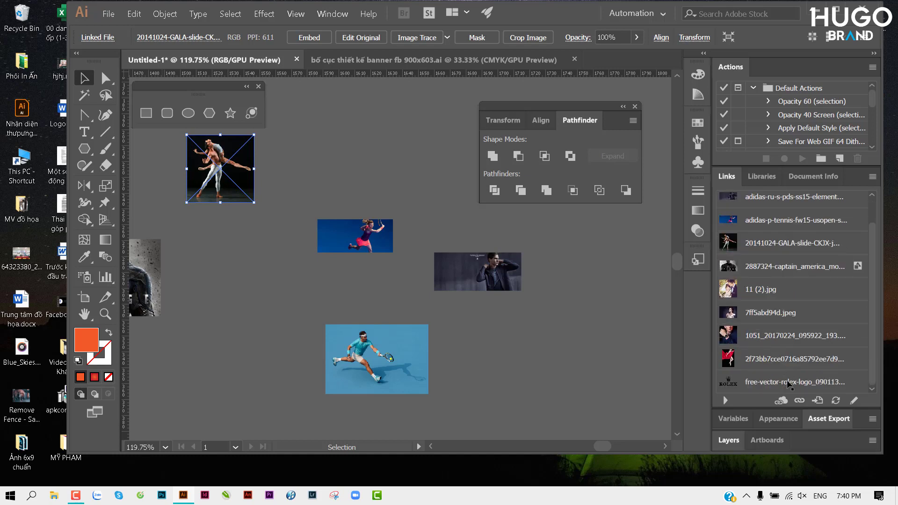
scroll(771, 255, up, 1)
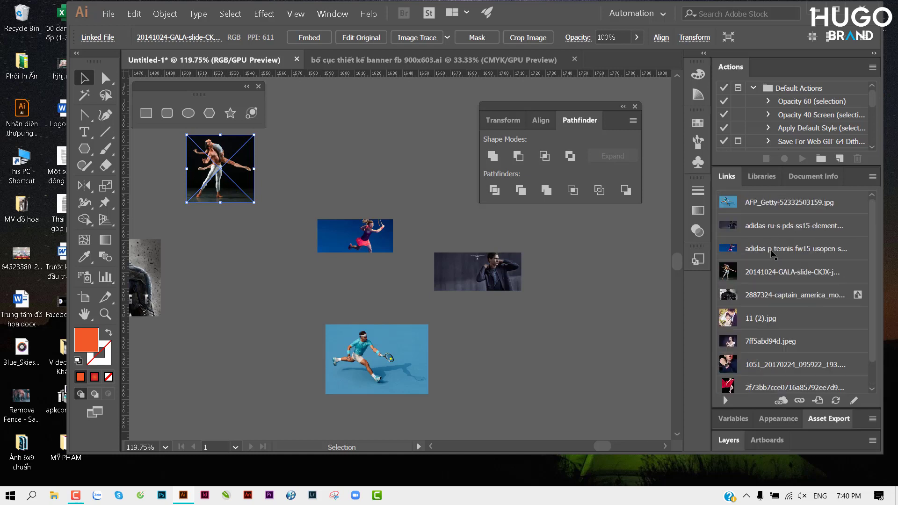
click(764, 207)
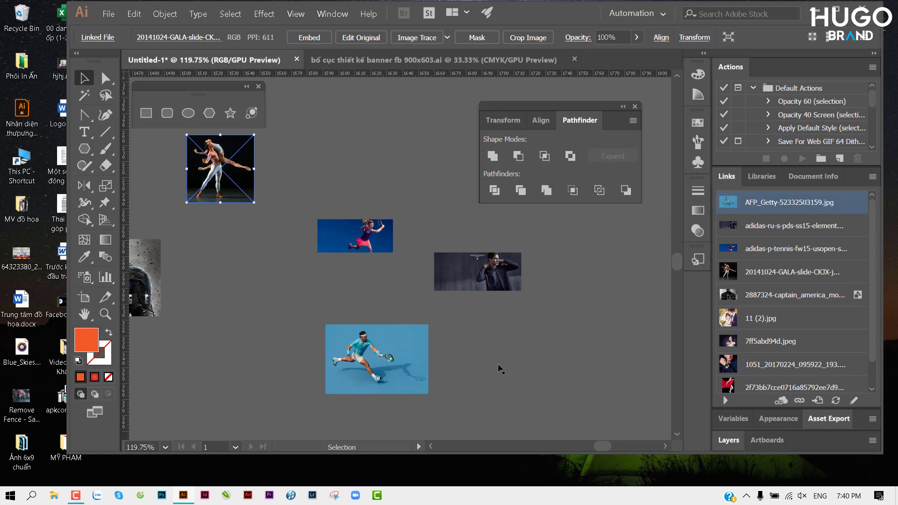
click(786, 385)
scroll(767, 379, down, 1)
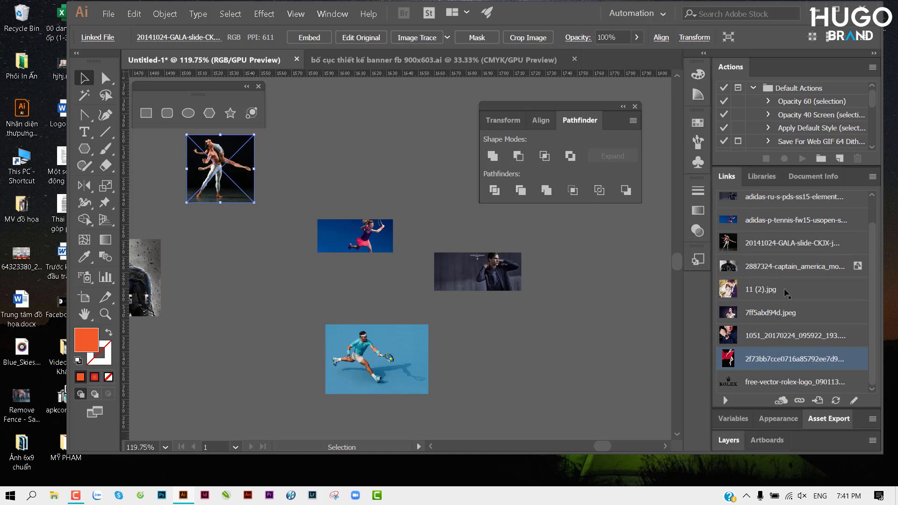
scroll(785, 293, up, 1)
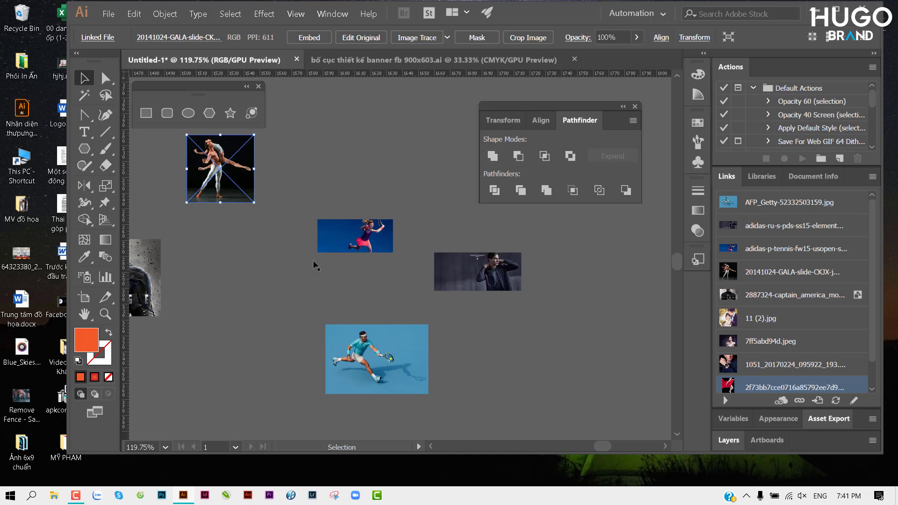
drag(246, 278, 460, 254)
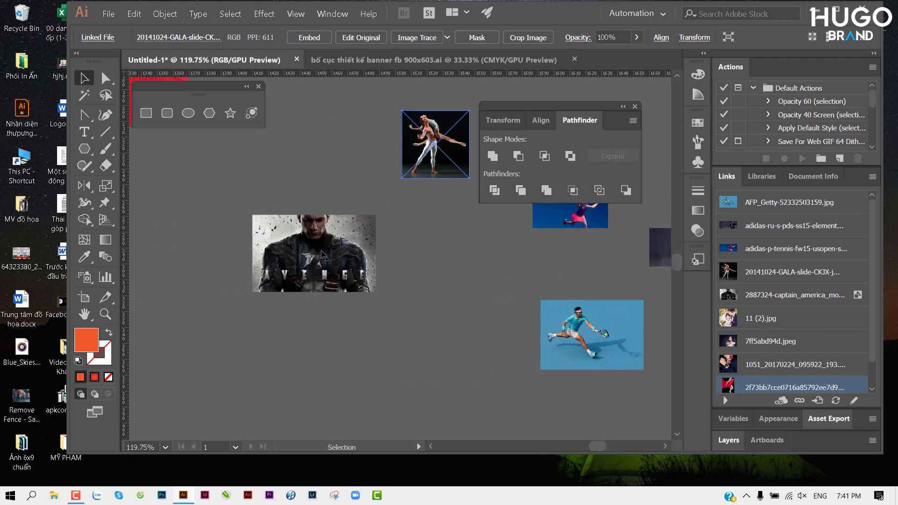
Select every Links entry, from the Captain America photo to the Rolex logo, and embed them all.
click(367, 222)
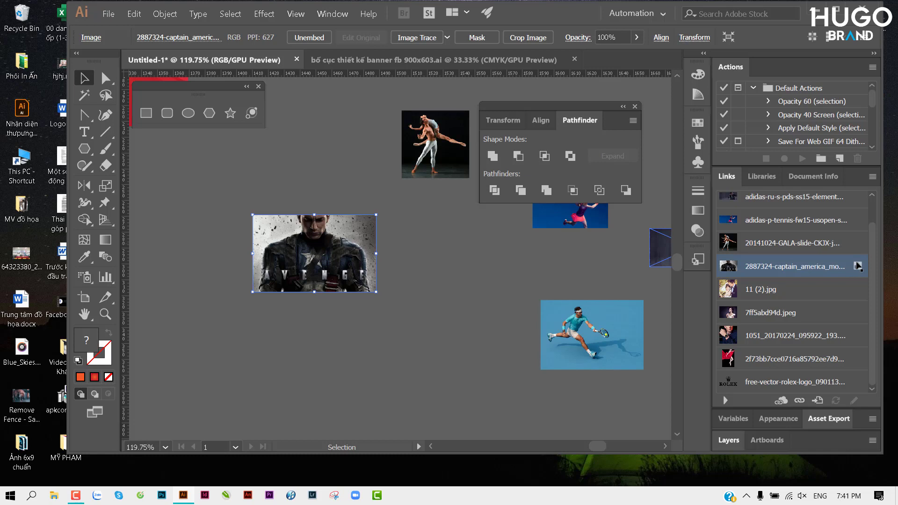
click(823, 248)
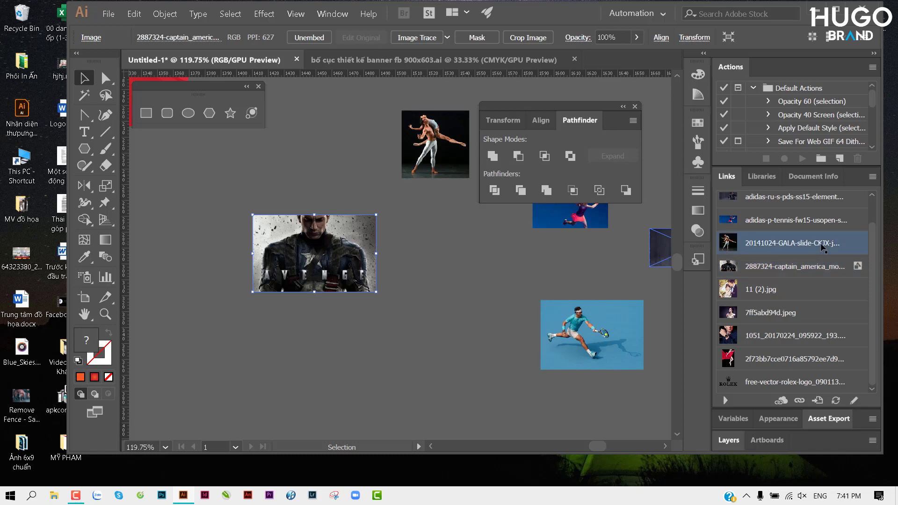
shift+click(814, 205)
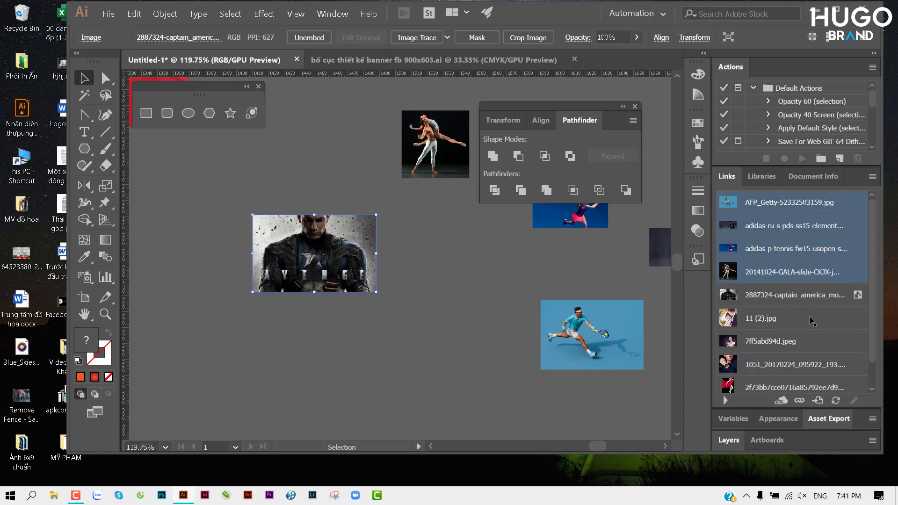
ctrl+click(812, 318)
ctrl+click(797, 343)
scroll(798, 346, down, 1)
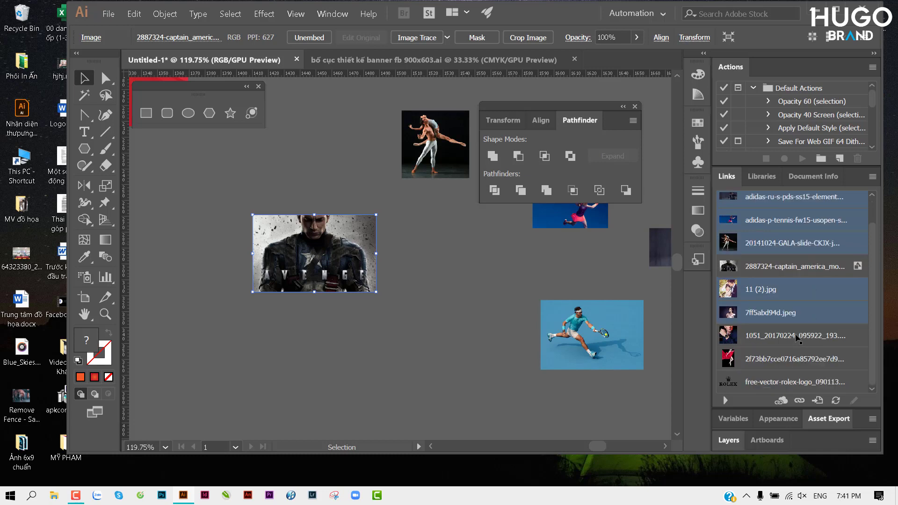
ctrl+click(797, 335)
ctrl+click(796, 359)
ctrl+click(798, 381)
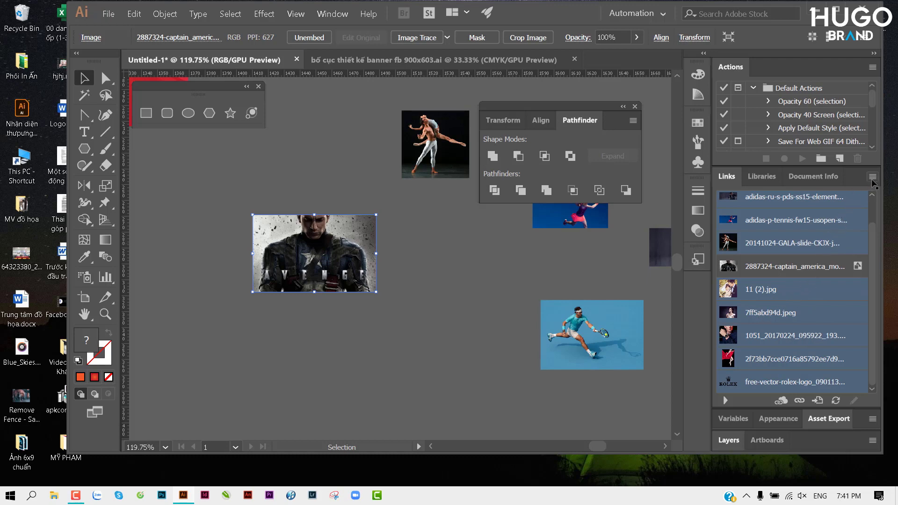
click(872, 178)
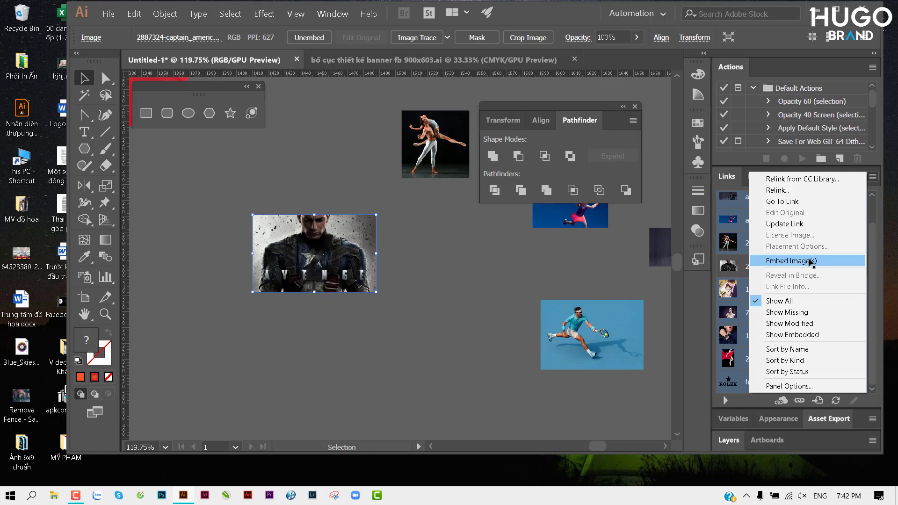
click(821, 260)
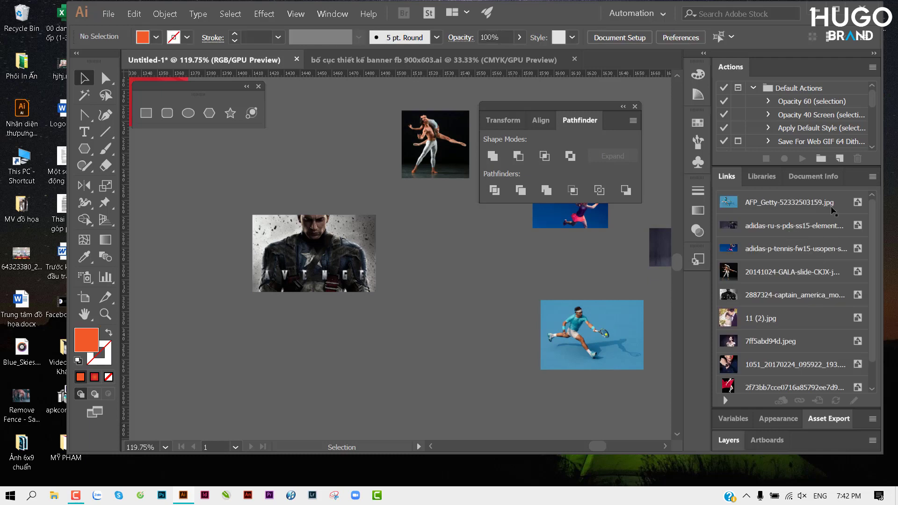
Select the tennis, man-in-jacket and ballet dancers photos on the canvas.
click(833, 209)
click(830, 229)
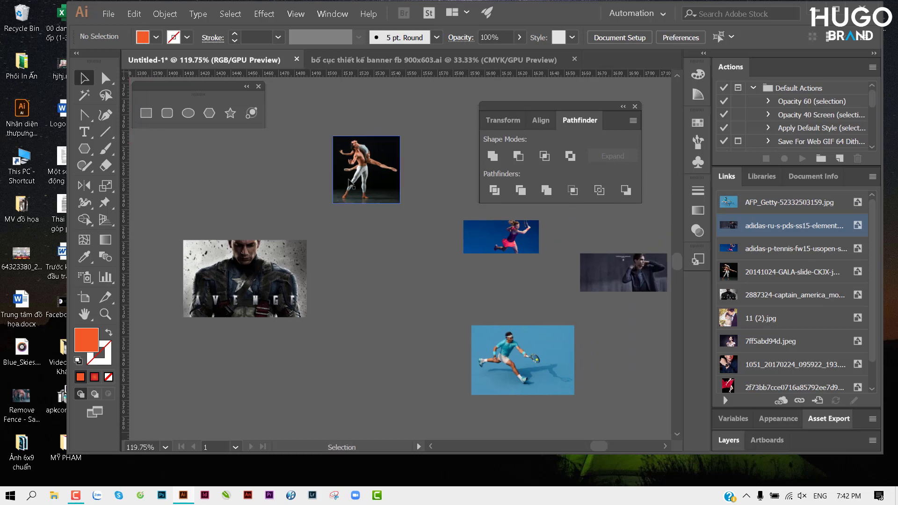
click(350, 182)
drag(380, 195, 288, 181)
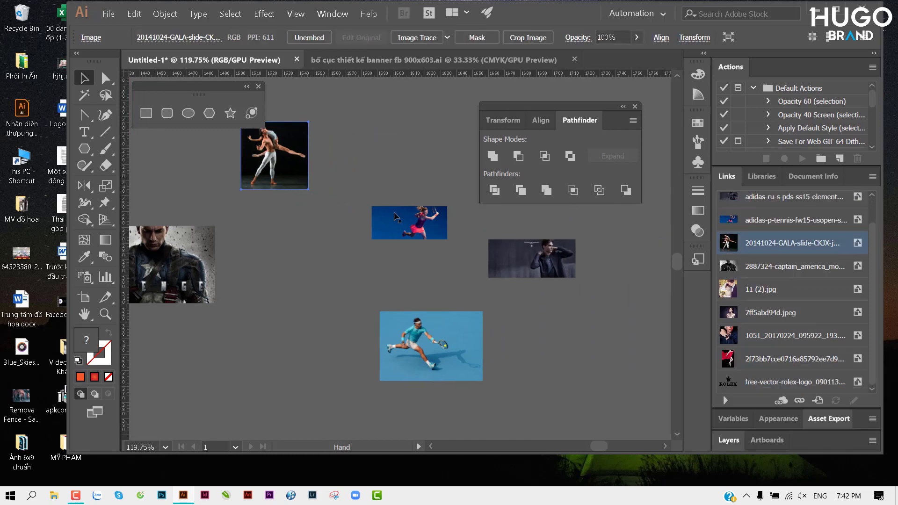
click(397, 223)
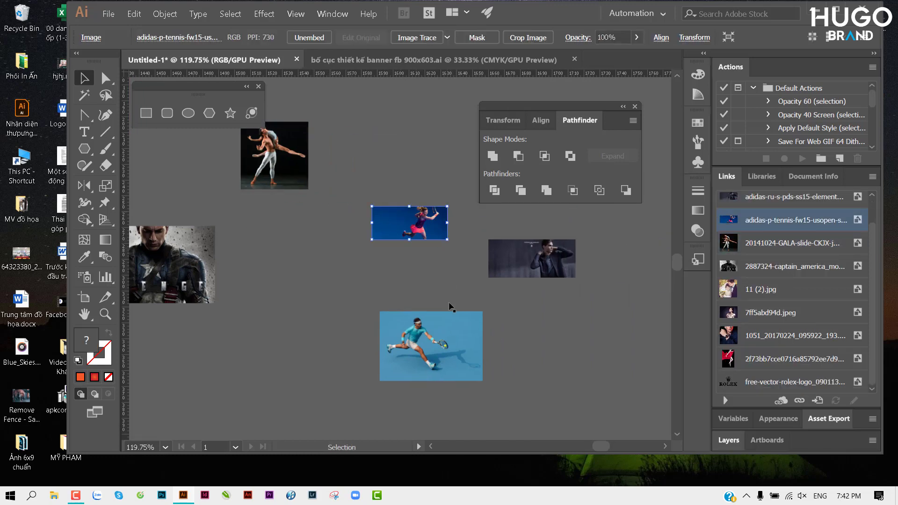
click(452, 333)
click(518, 257)
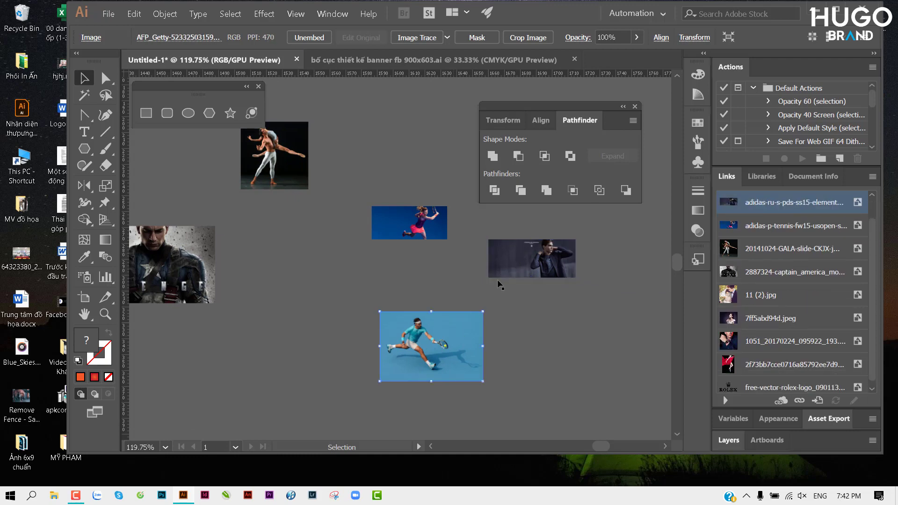
click(424, 230)
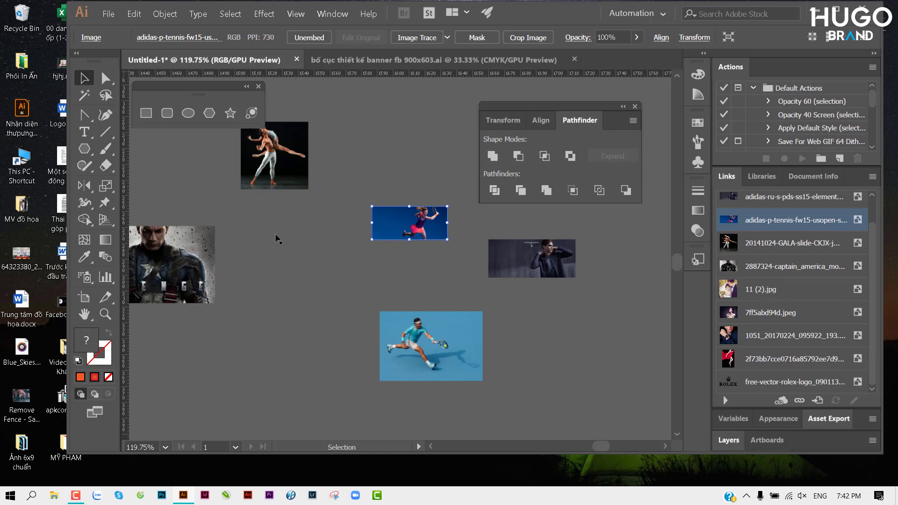
Move Captain America upper left, ballet dancers lower left and the tennis-woman photo near the top.
scroll(395, 248, left, 5)
scroll(394, 248, up, 2)
drag(351, 306, 218, 215)
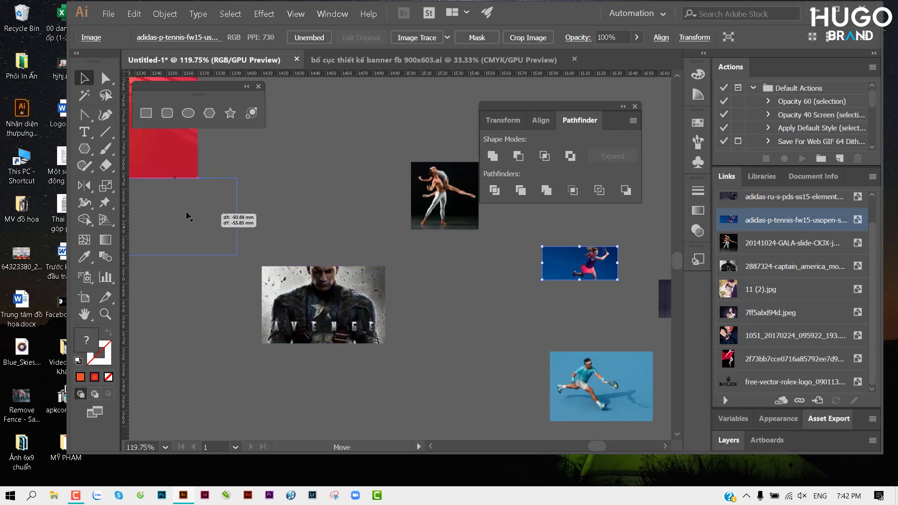
mouse_move(440, 187)
mouse_down()
mouse_move(372, 342)
mouse_move(296, 332)
mouse_up()
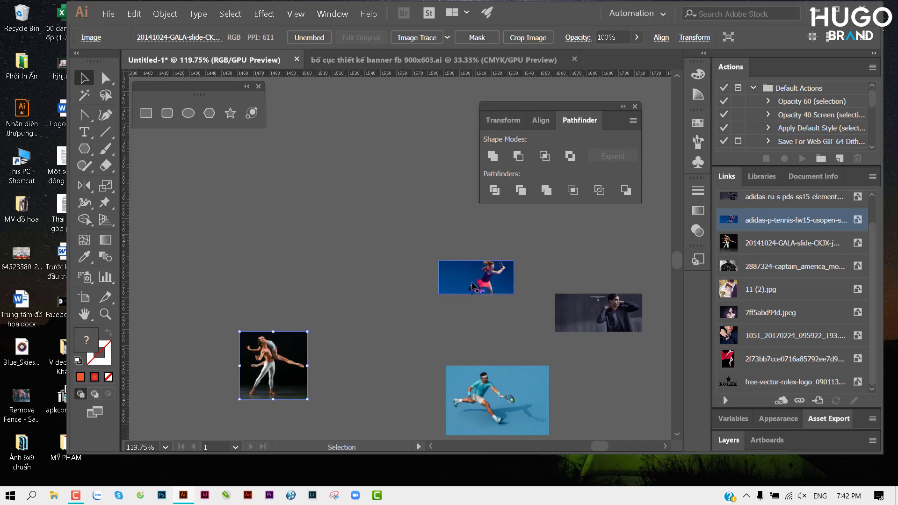
drag(471, 282, 388, 154)
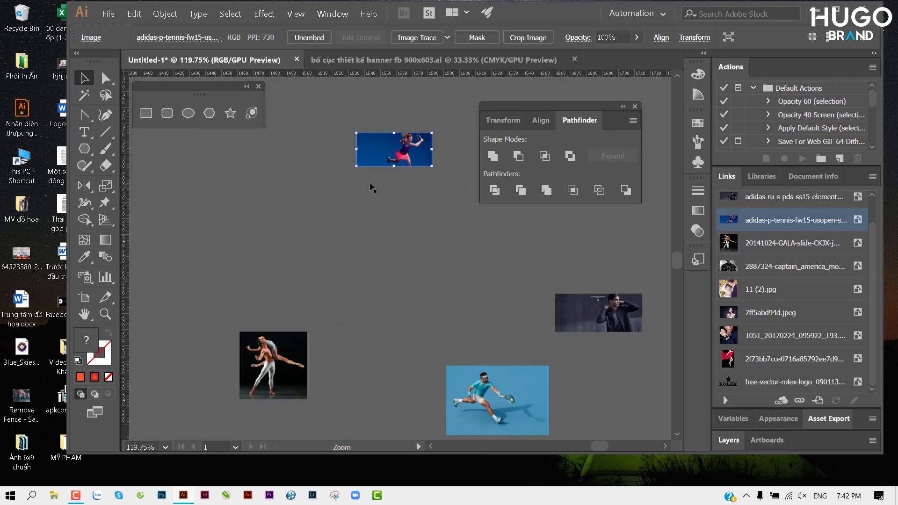
Zoom in on the tennis-woman photo and pick the Rolex logo entry in Links.
key(ctrl+space)
drag(370, 186, 535, 255)
click(536, 255)
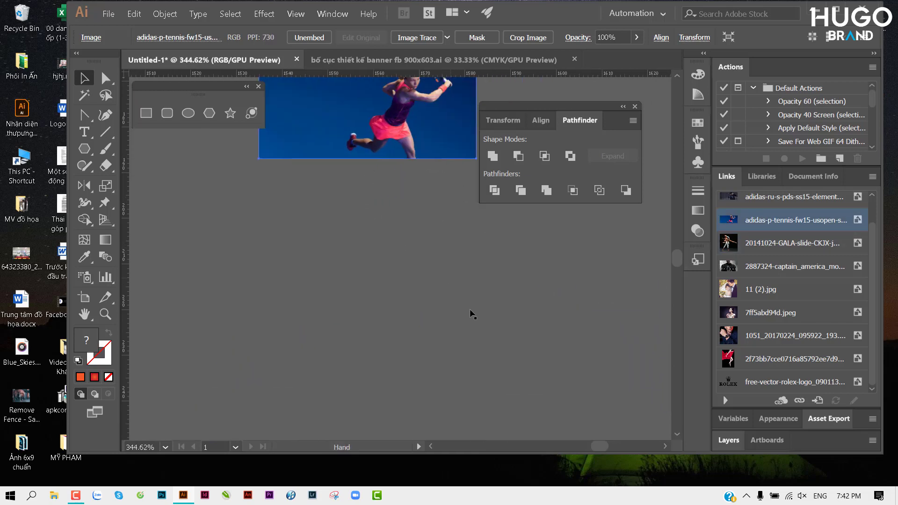
click(416, 259)
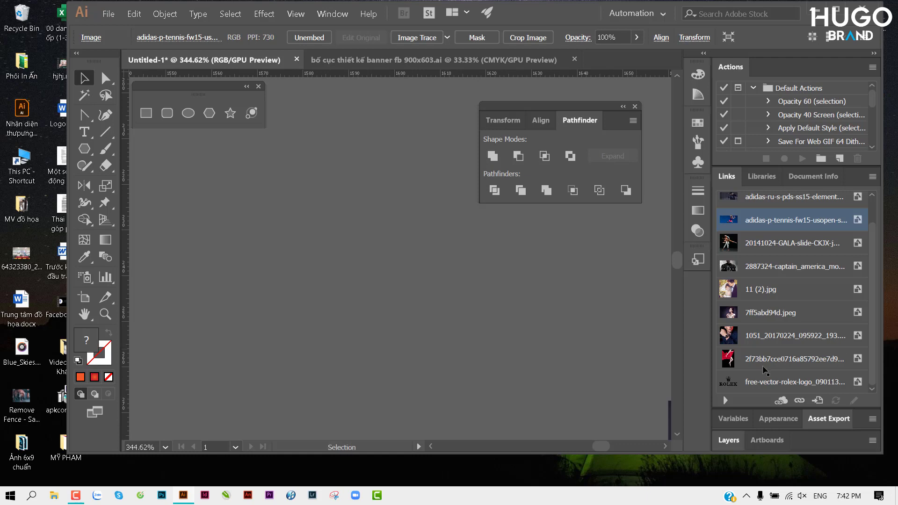
click(747, 386)
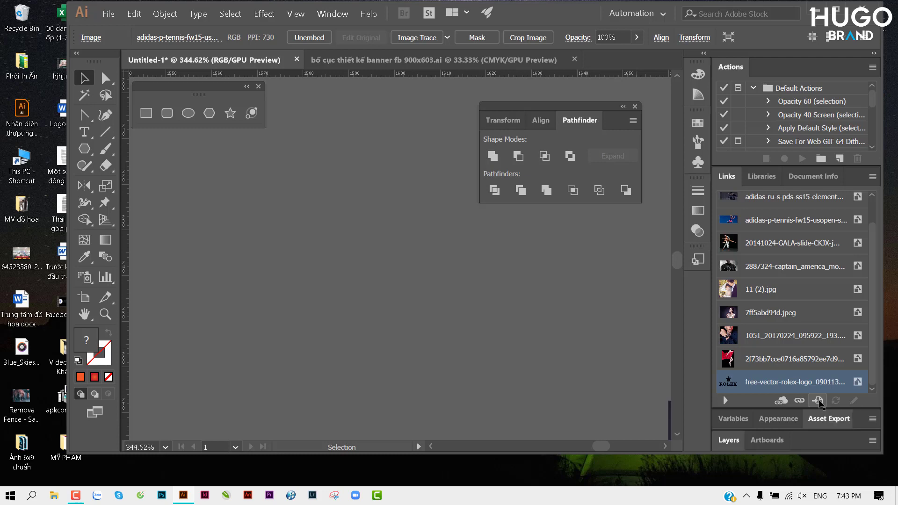
Use Go To Link to jump to the Rolex logo, then the AFP_Getty tennis photo.
click(818, 402)
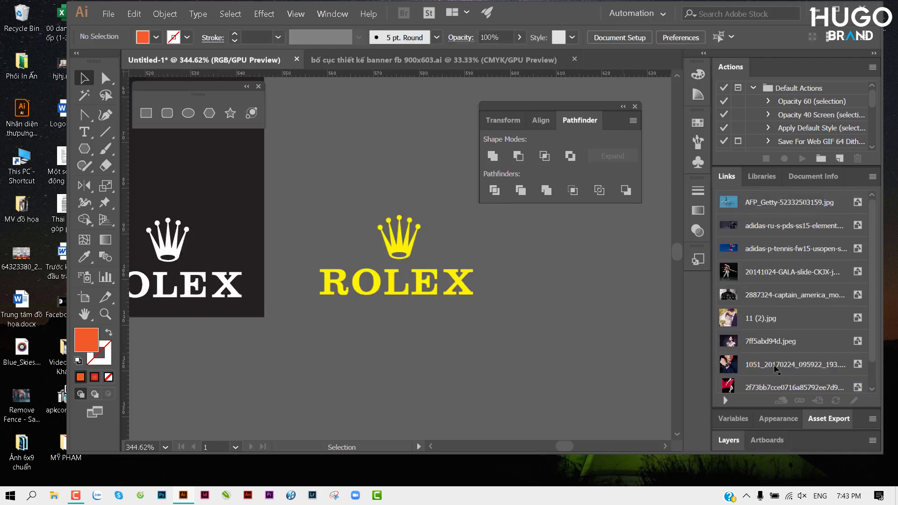
click(762, 209)
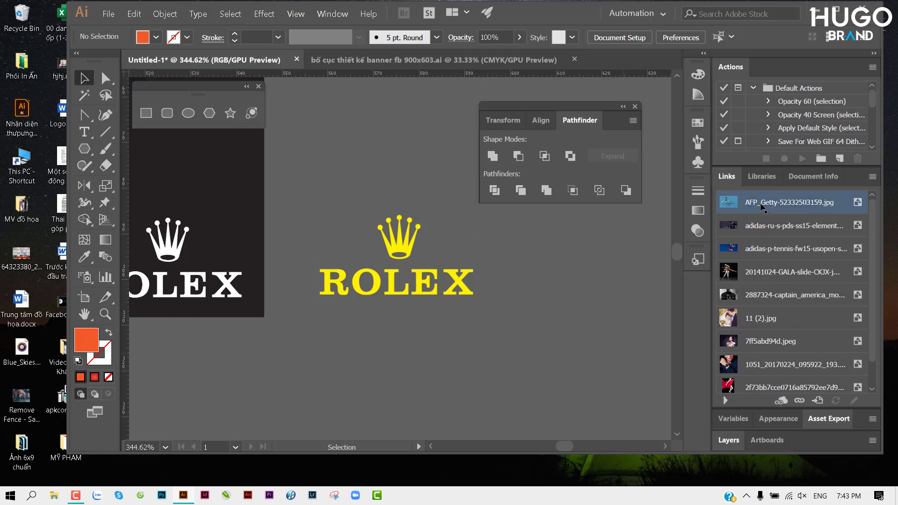
click(818, 401)
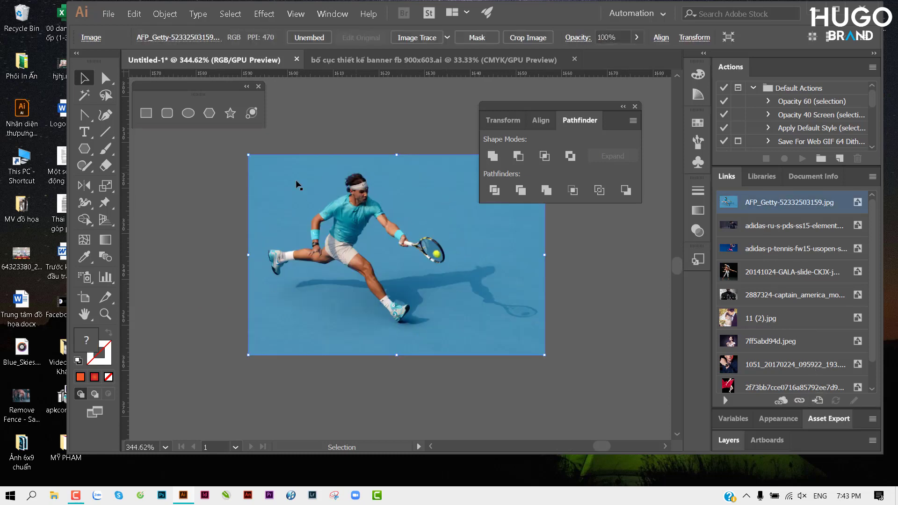
Locate the man-in-jacket photo on the canvas through its Links entry.
click(776, 226)
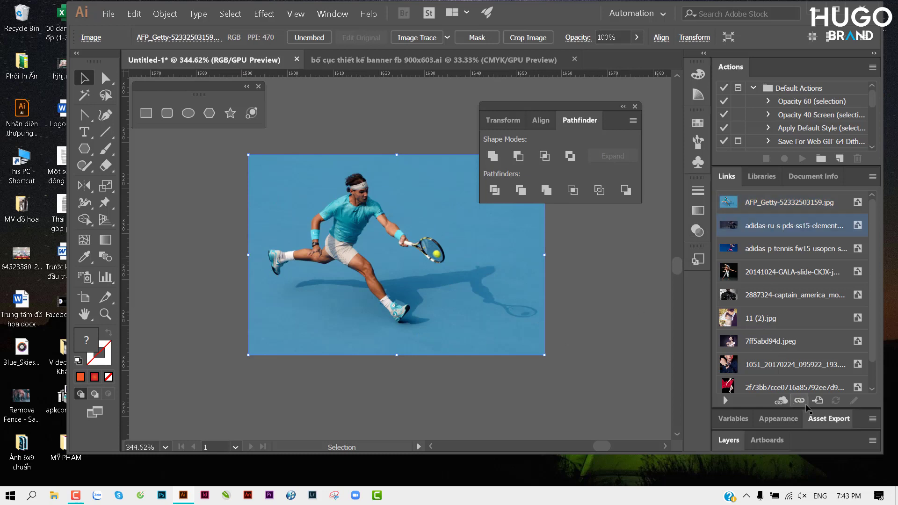
click(818, 401)
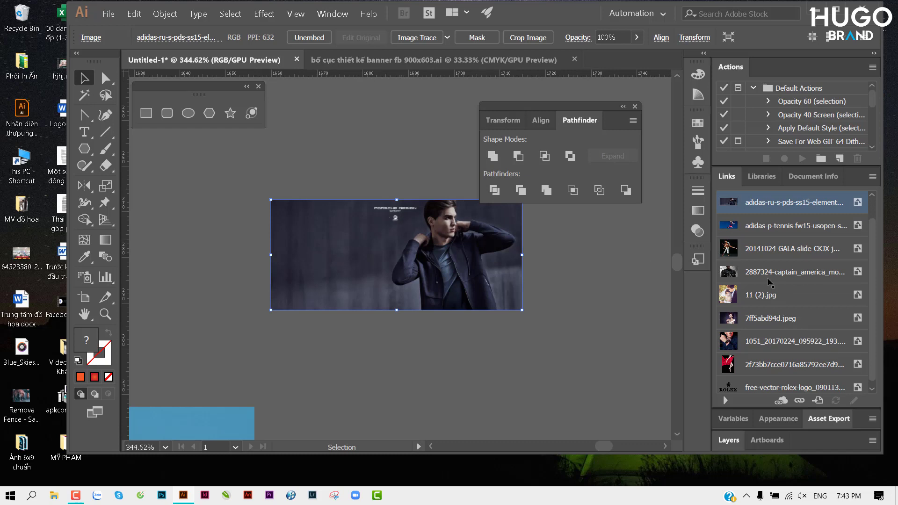
scroll(774, 307, down, 1)
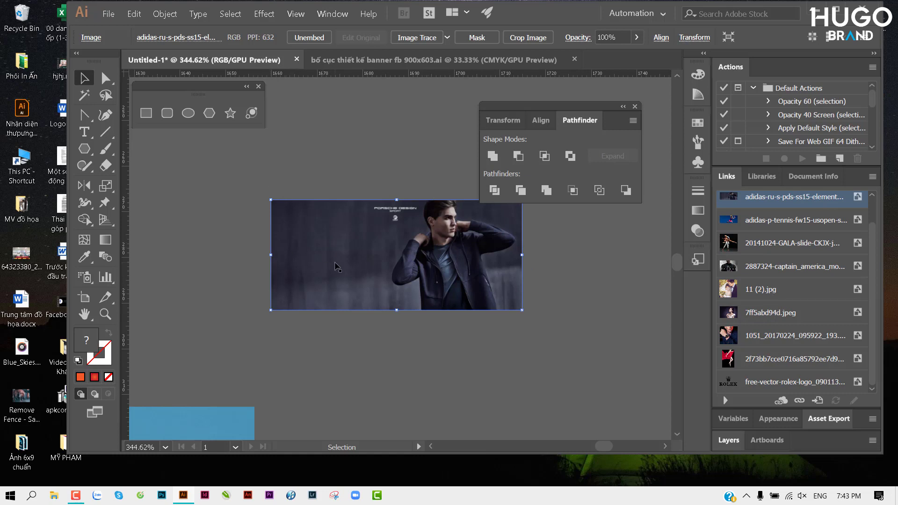
click(822, 402)
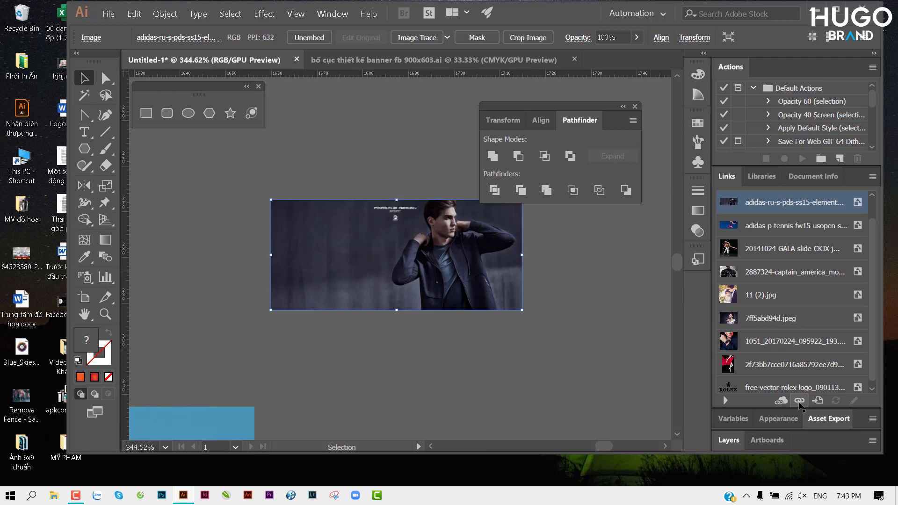
Relink the selected photo to the teal football image.
click(799, 401)
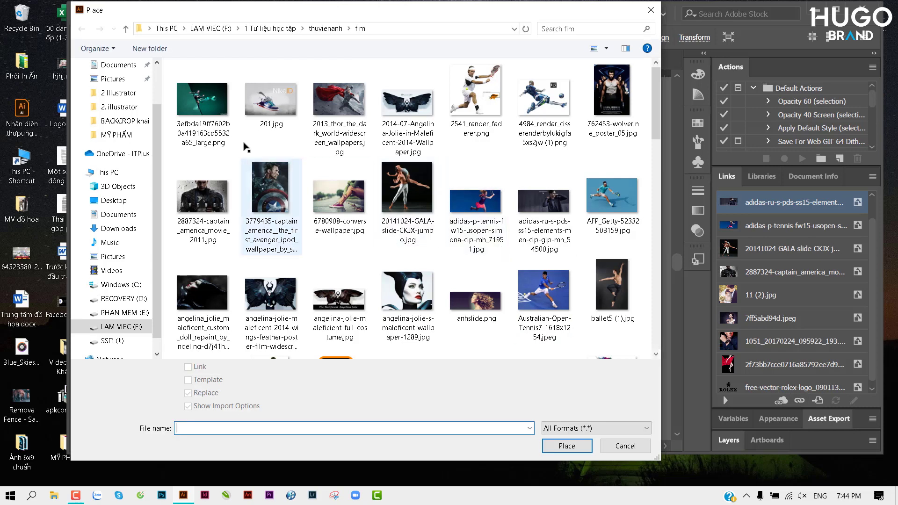
click(284, 100)
click(205, 110)
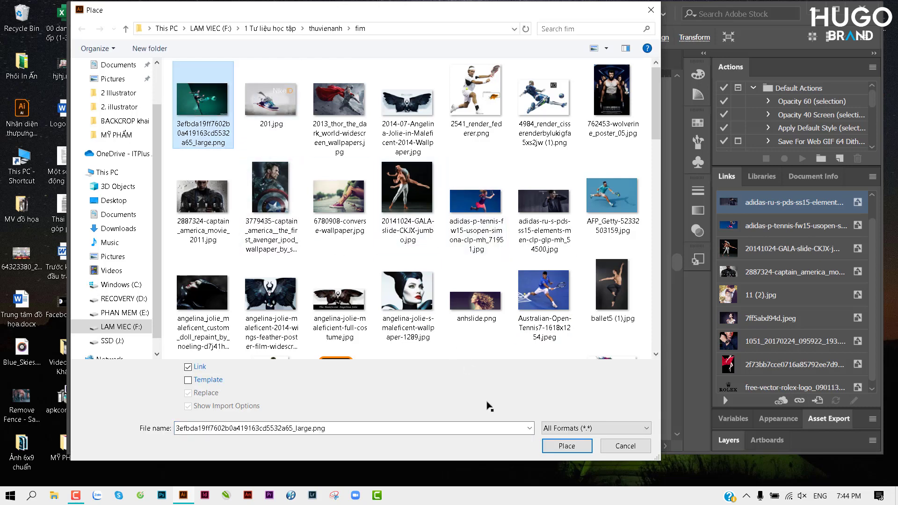
click(566, 445)
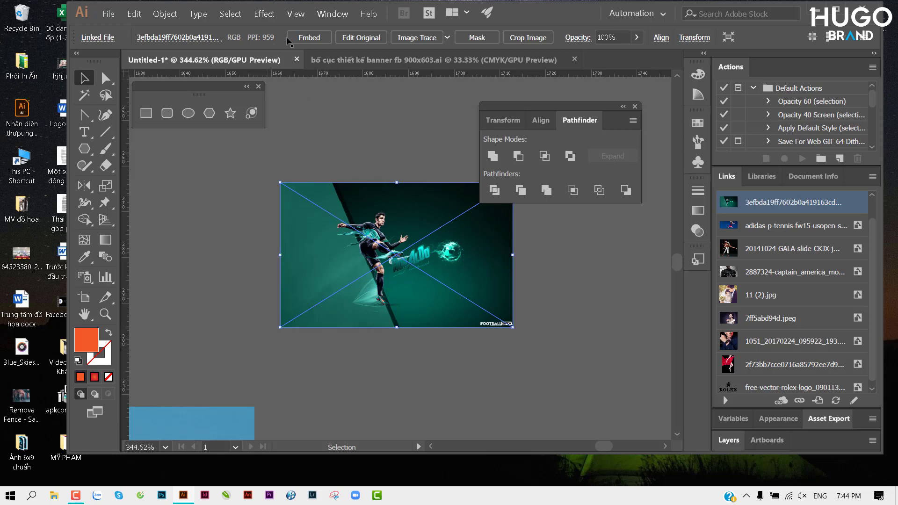
Embed the football photo into the document and zoom out.
click(872, 177)
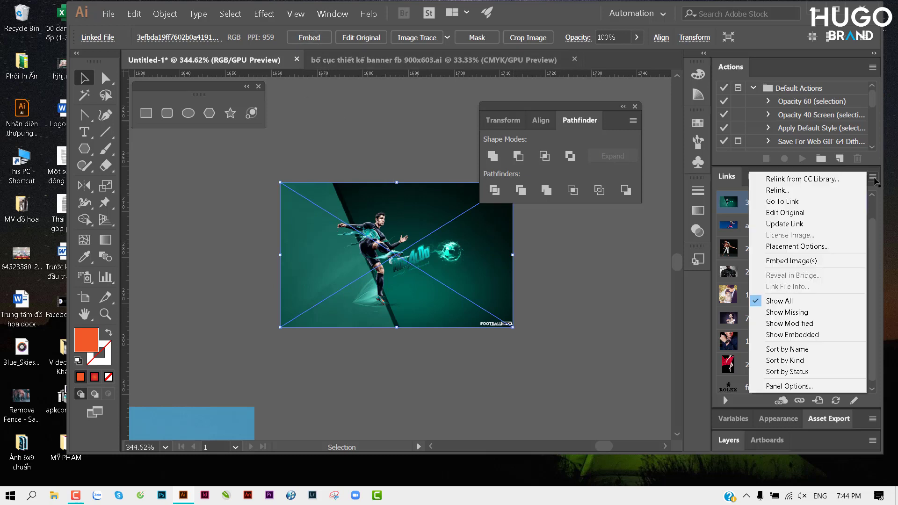
click(802, 261)
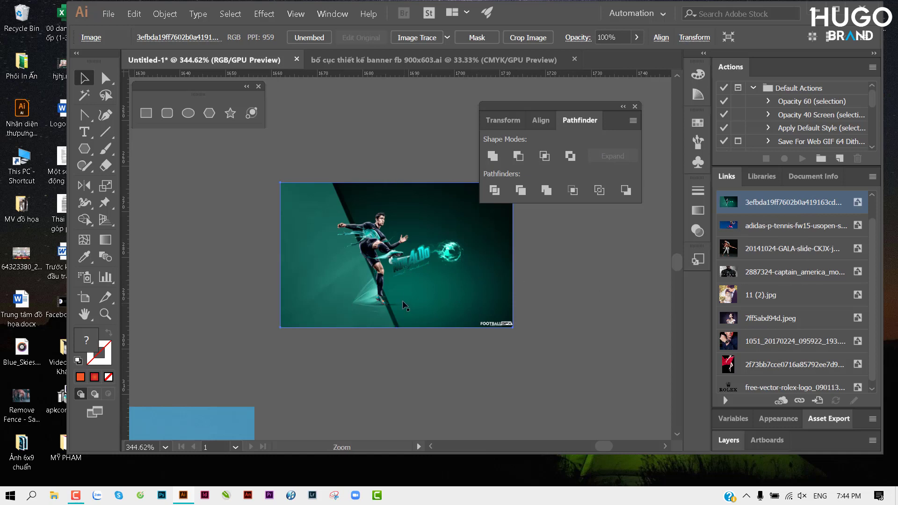
key(ctrl+minus)
key(ctrl+minus)
key(ctrl+minus)
key(ctrl+minus)
key(ctrl+minus)
key(ctrl+minus)
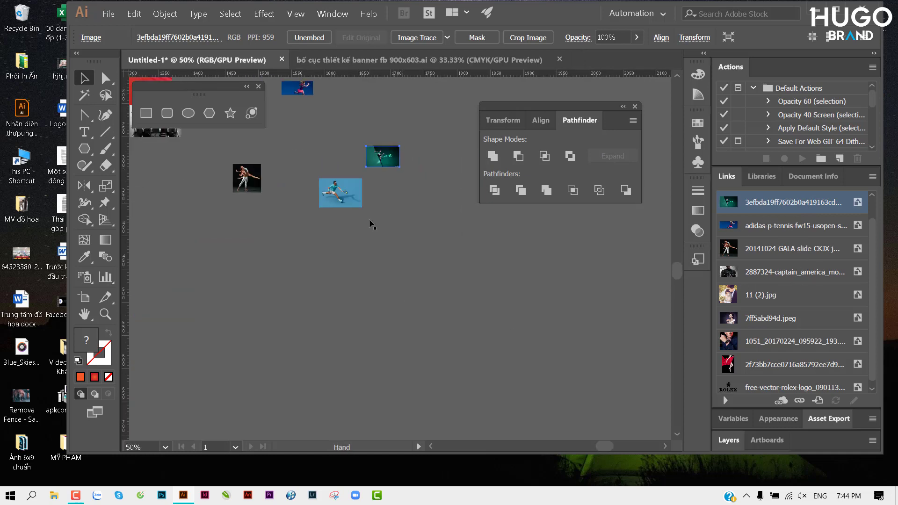
Select all and delete the four sports photos.
scroll(369, 224, up, 3)
key(ctrl+a)
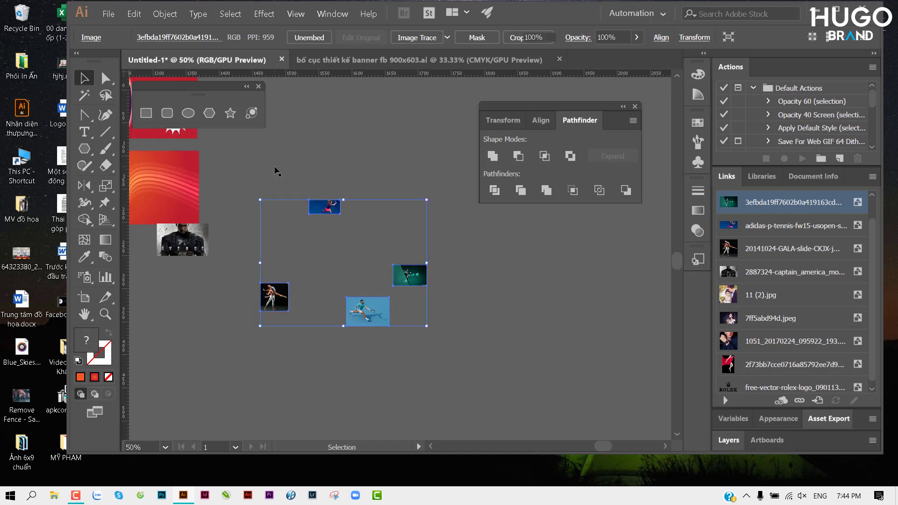
key(Delete)
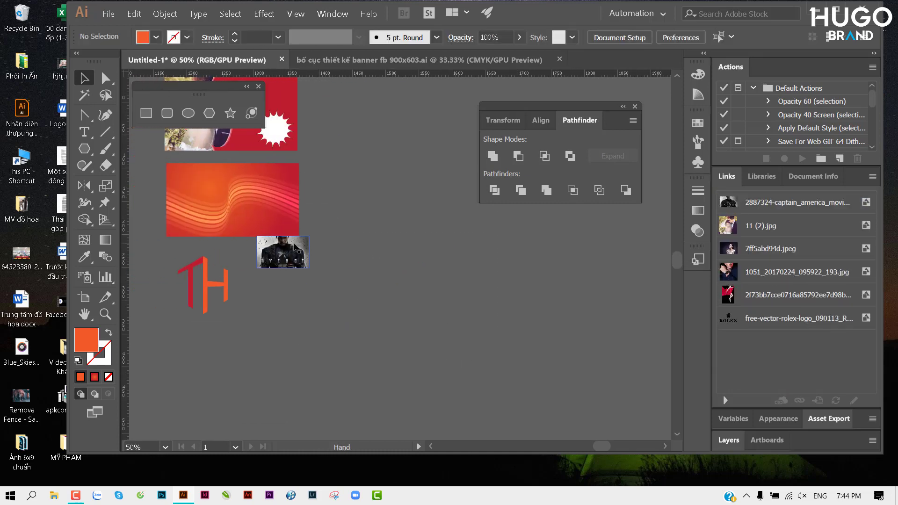
Survey the artboards with the sports photos restored, then deselect by clicking empty canvas.
drag(323, 257, 369, 257)
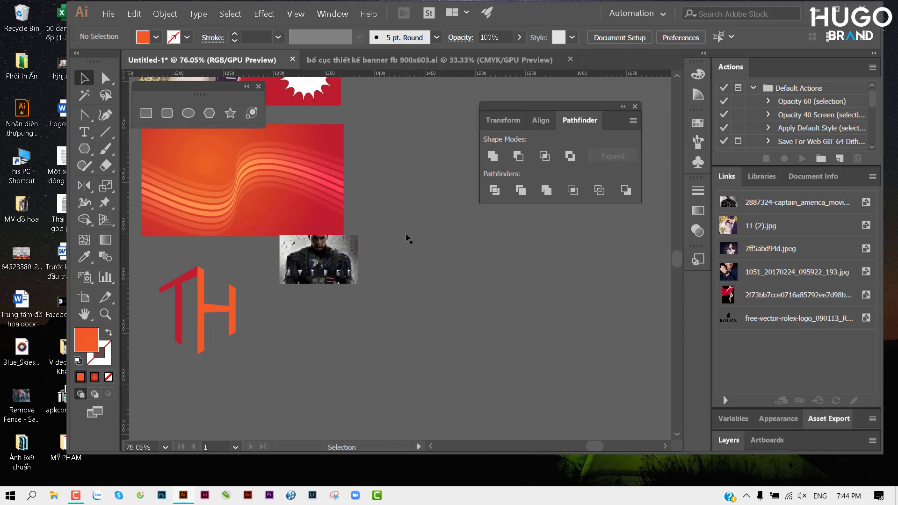
scroll(388, 246, down, 2)
mouse_move(355, 275)
mouse_down()
mouse_move(425, 321)
mouse_move(437, 316)
mouse_move(351, 313)
mouse_up()
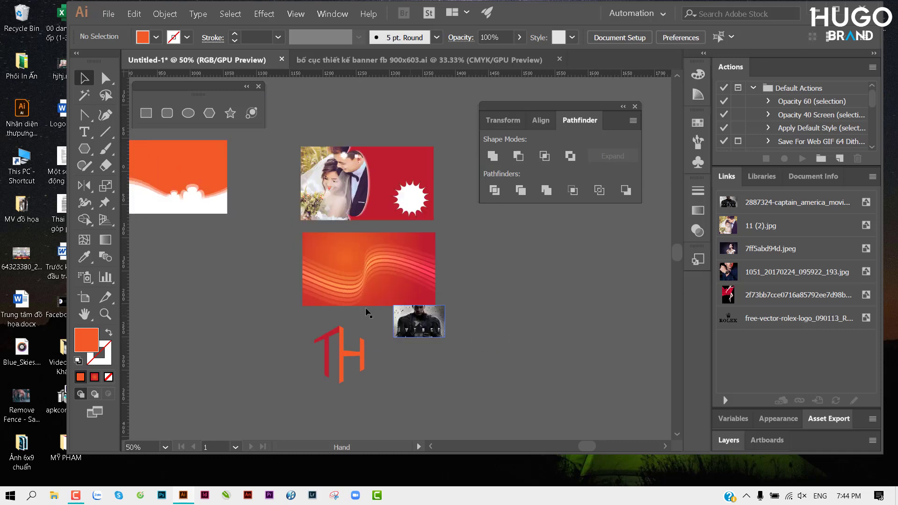
scroll(476, 314, right, 3)
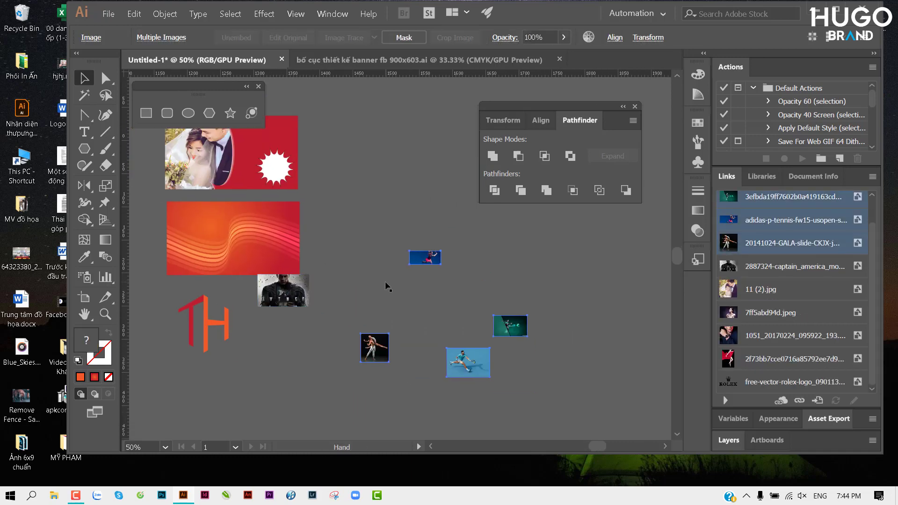
scroll(429, 313, right, 1)
scroll(469, 316, up, 3)
scroll(535, 315, up, 2)
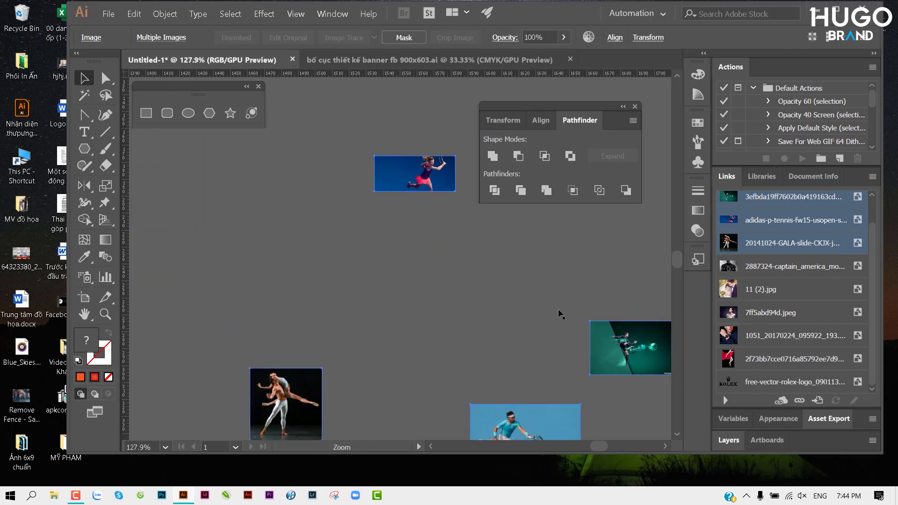
scroll(551, 312, down, 1)
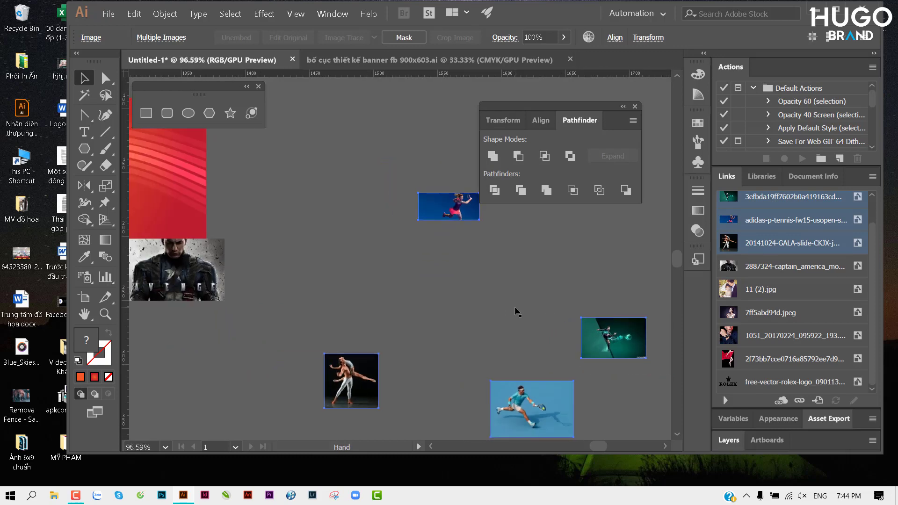
click(376, 285)
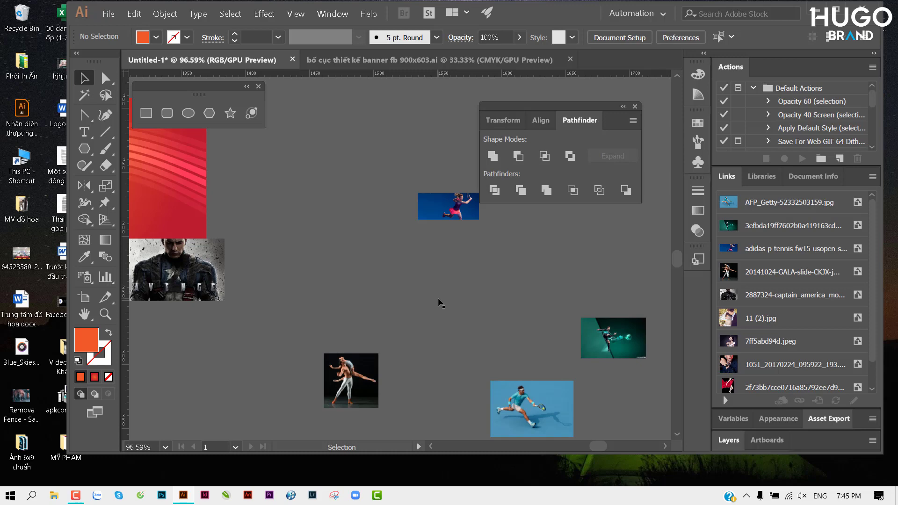
Move the Captain America photo from beside the orange wave banner into the sports photos.
click(212, 282)
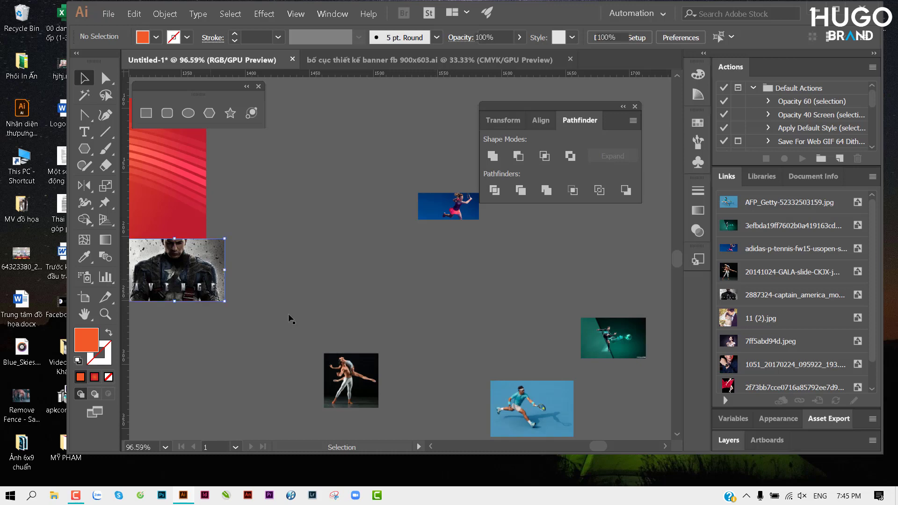
ctrl+click(520, 299)
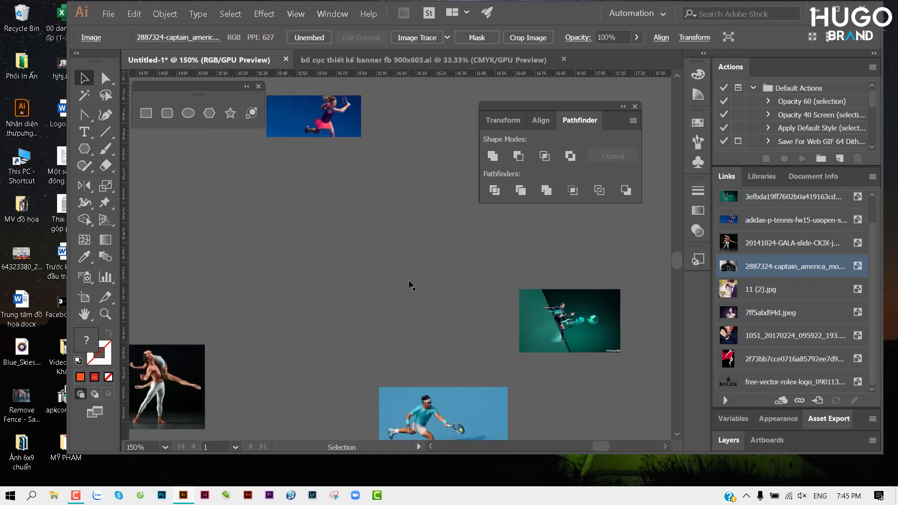
key(ctrl+v)
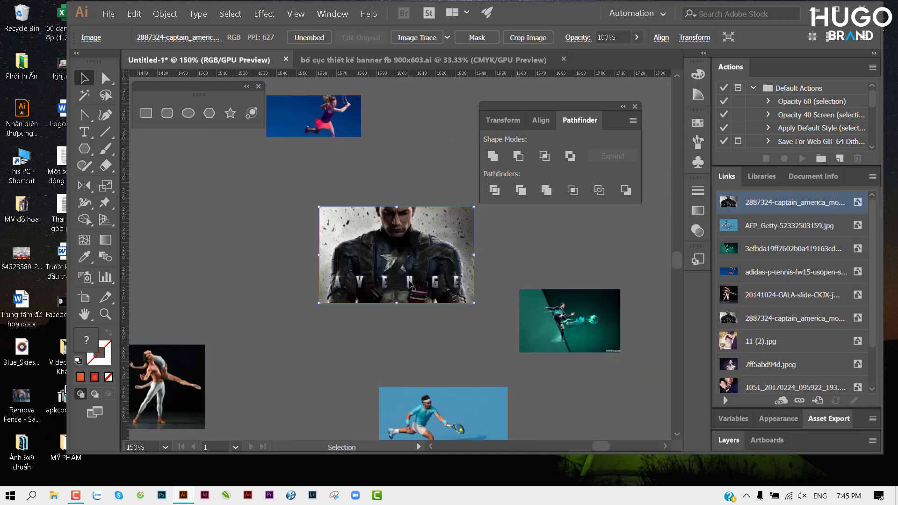
scroll(419, 278, down, 1)
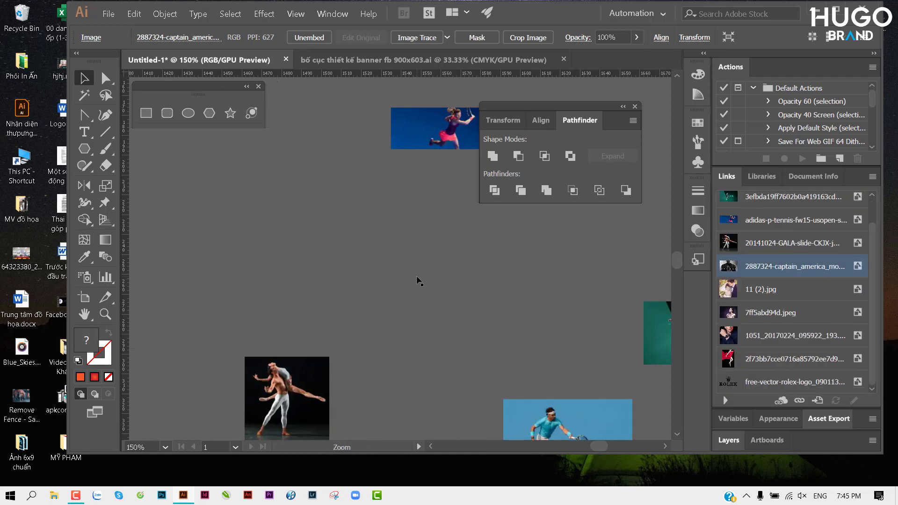
scroll(386, 273, down, 1)
scroll(386, 275, up, 1)
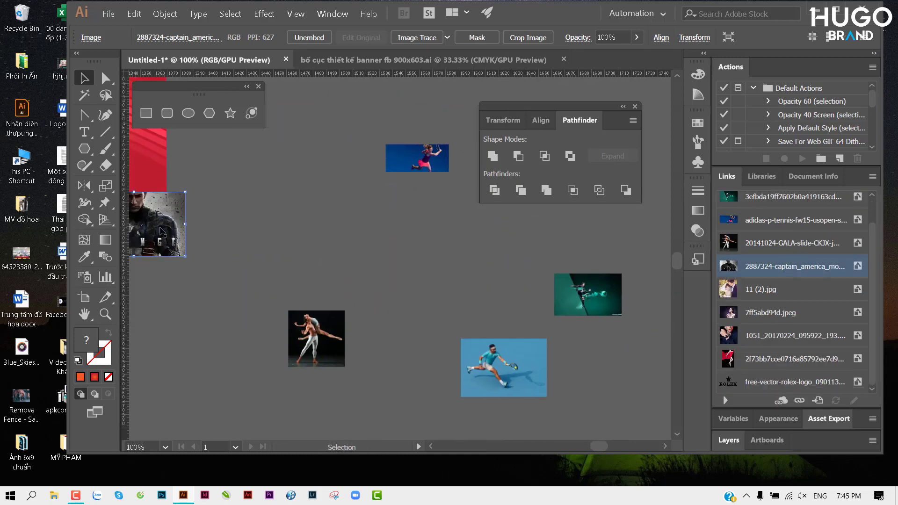
key(Delete)
drag(378, 259, 456, 251)
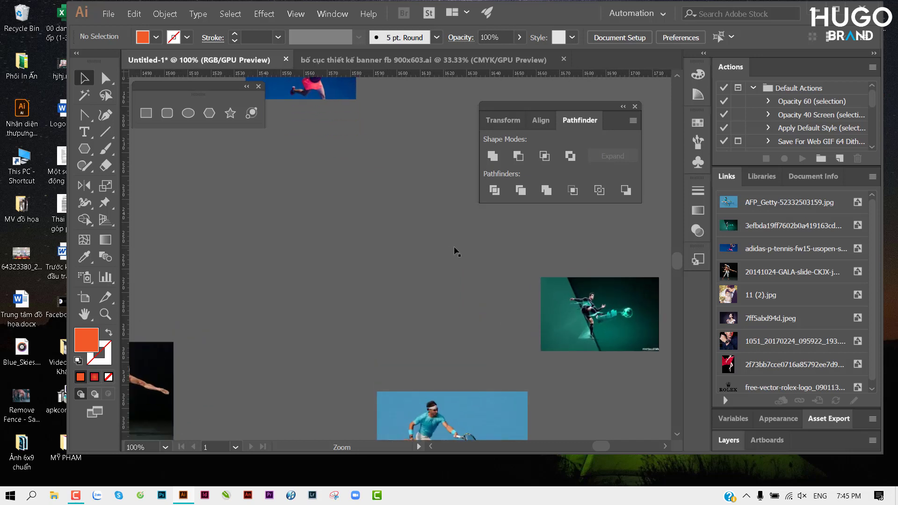
key(ctrl+v)
key(v)
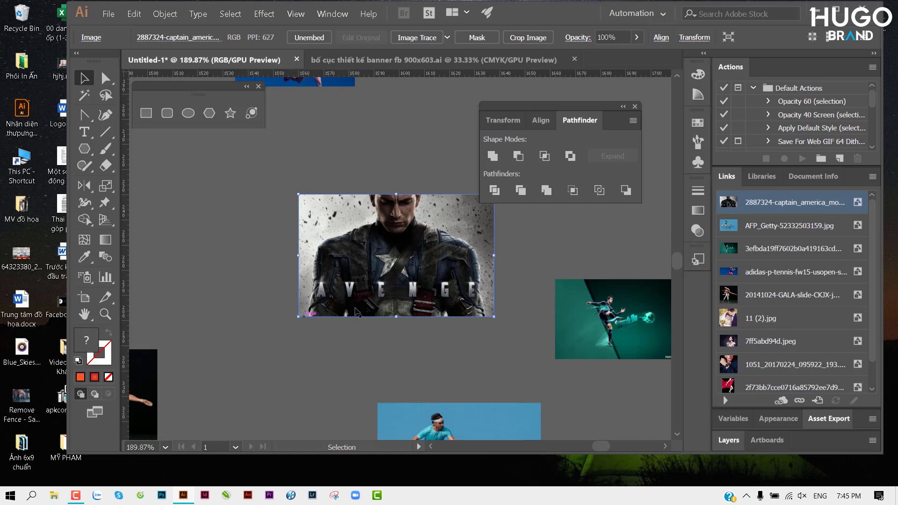
Deselect, then locate the Captain America photo through its Links entry with Go To Link.
drag(390, 285, 413, 311)
scroll(414, 311, down, 5)
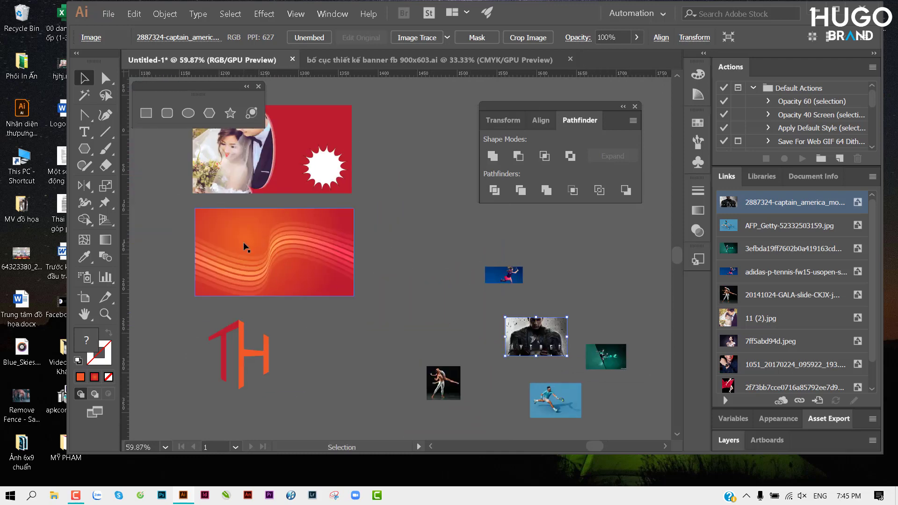
drag(282, 248, 380, 263)
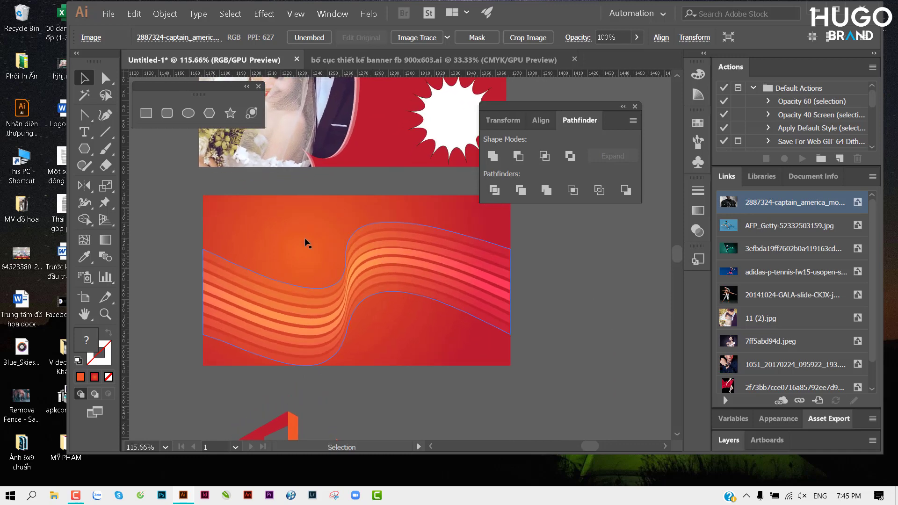
click(578, 275)
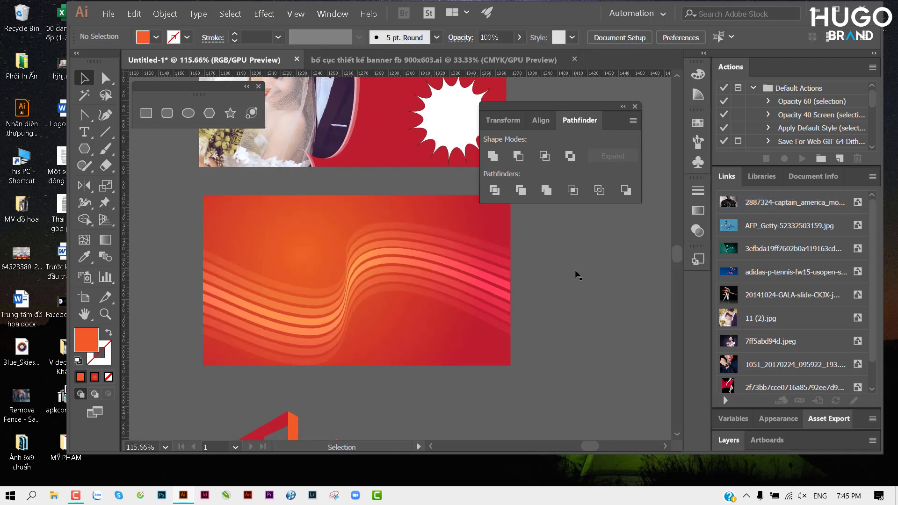
click(731, 203)
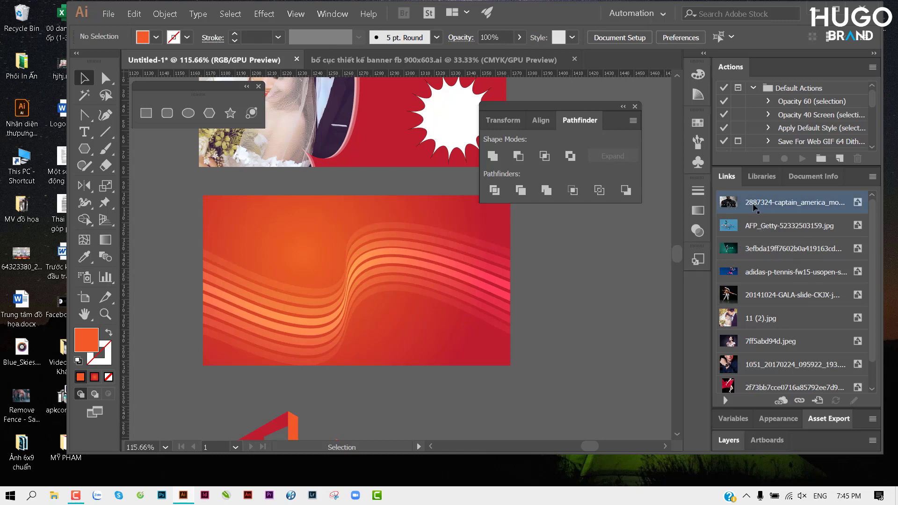
click(817, 401)
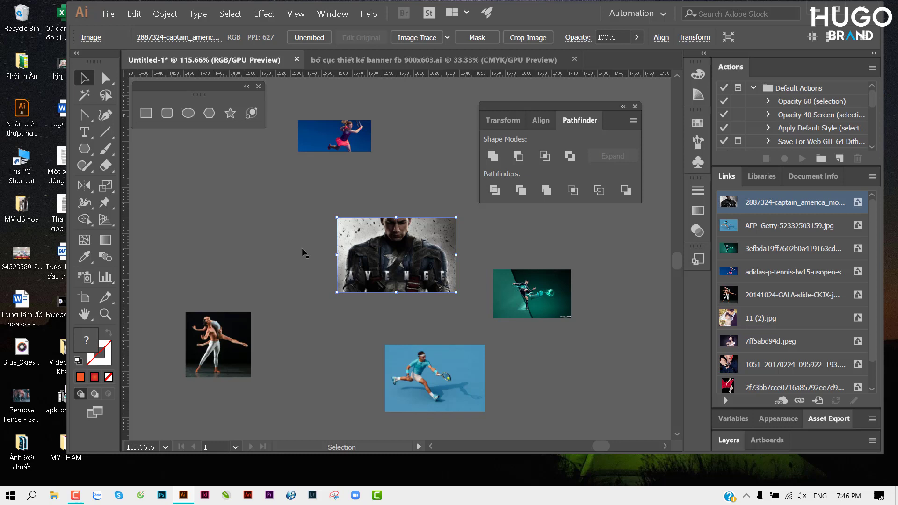
Fit the artboard in view and nudge the left dark rectangle down and right.
key(ctrl+0)
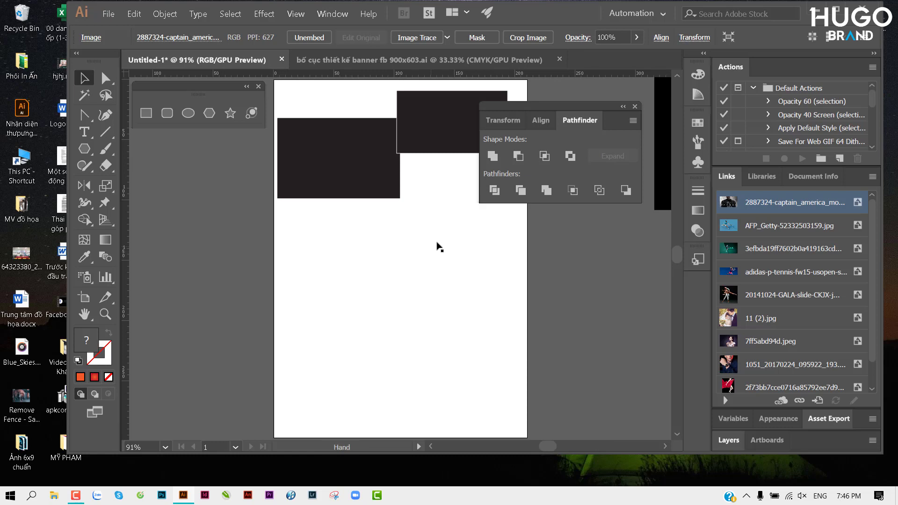
scroll(437, 244, down, 1)
scroll(423, 245, down, 1)
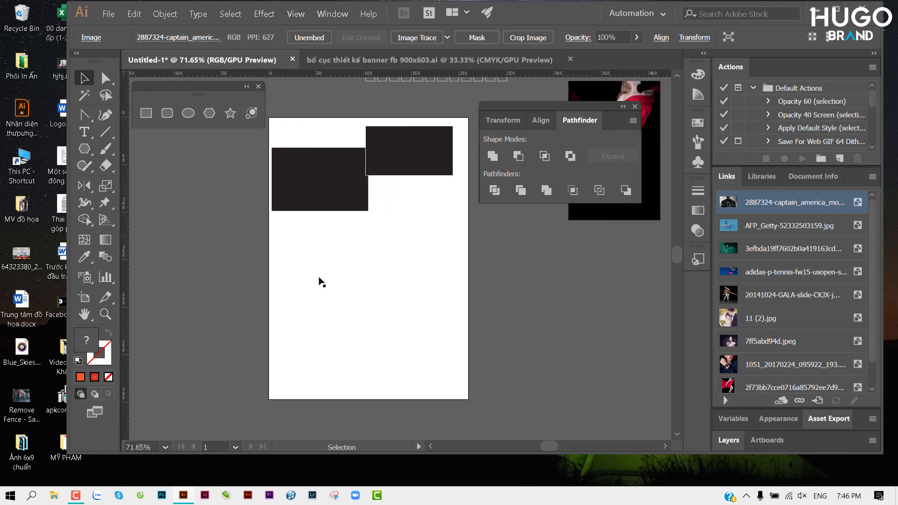
drag(488, 301, 347, 372)
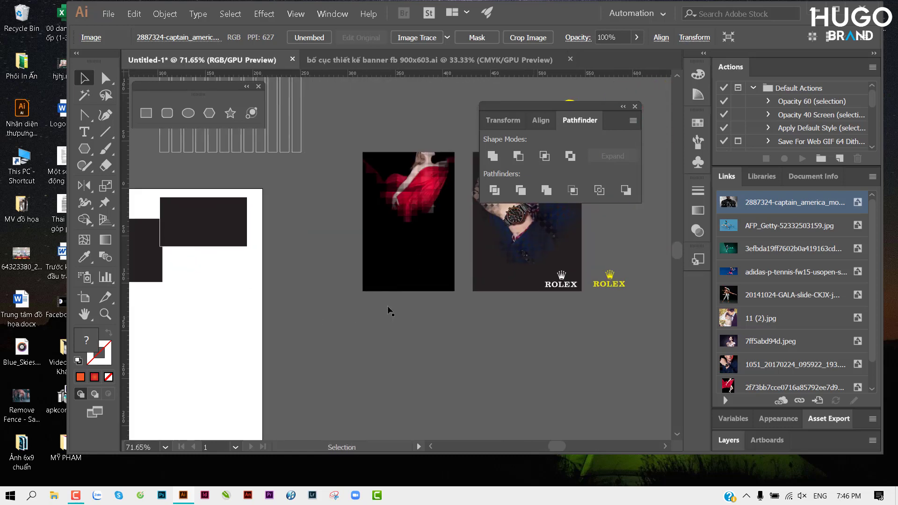
drag(411, 308, 466, 291)
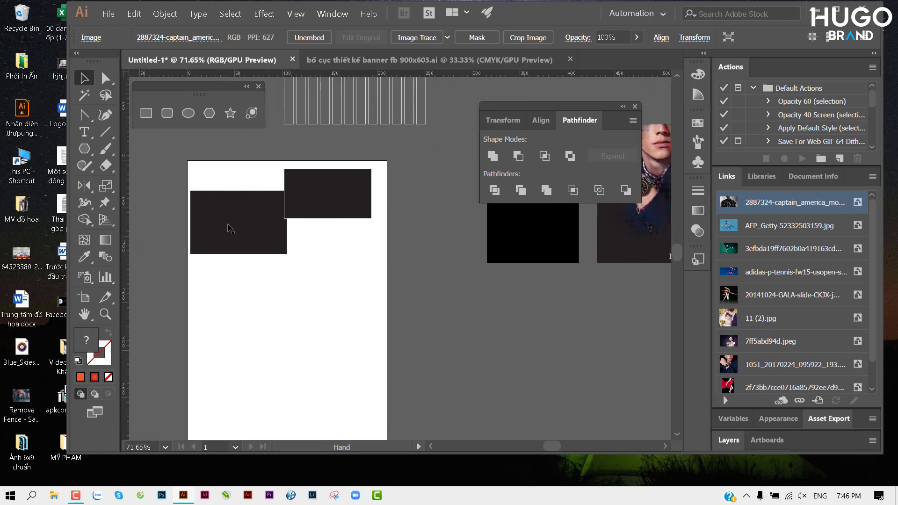
drag(226, 226, 237, 261)
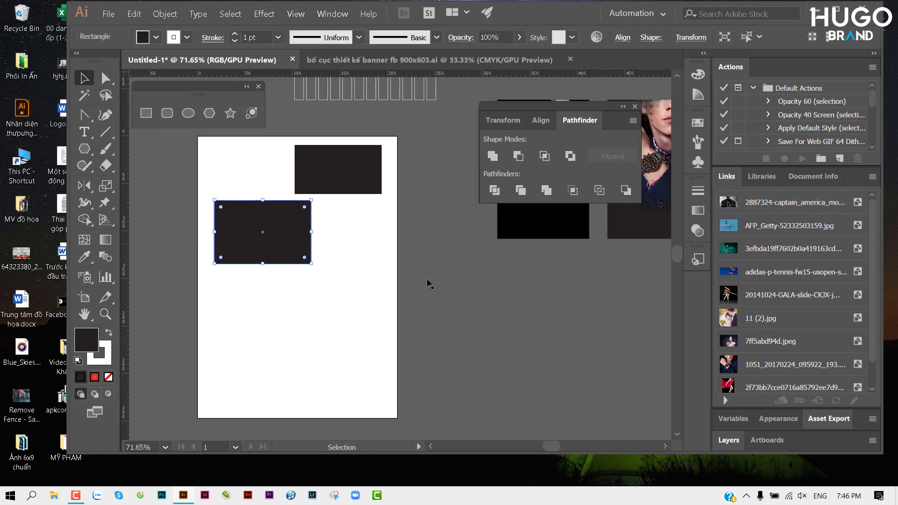
drag(427, 281, 156, 257)
Locate the Captain America image via Links, cut it, and paste it onto the artboard.
click(730, 212)
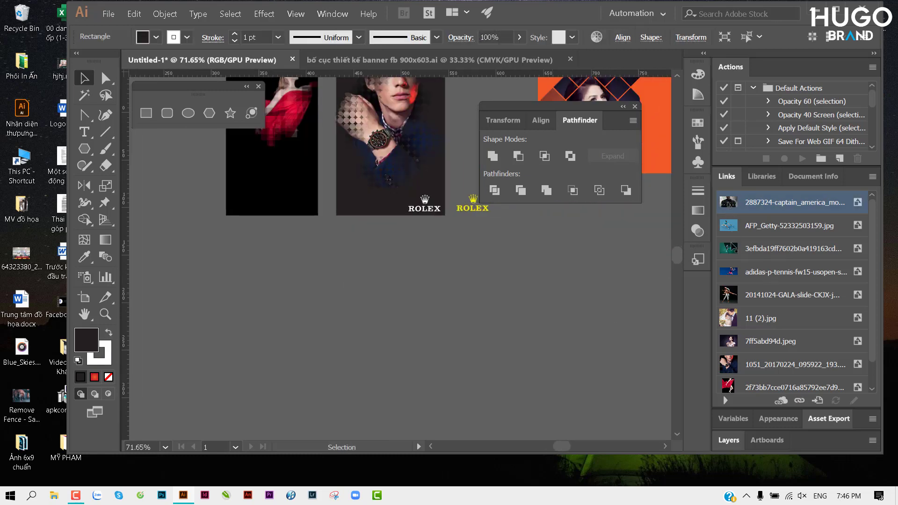
click(817, 400)
key(Delete)
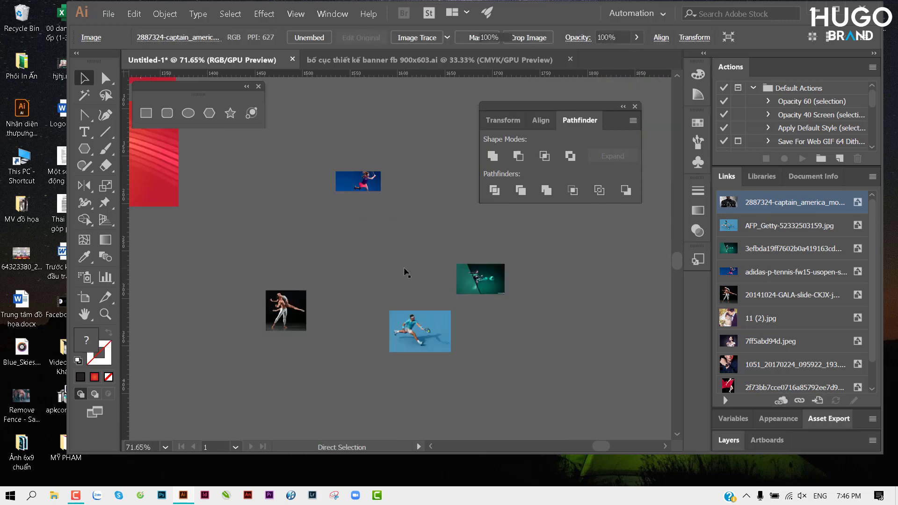
key(a)
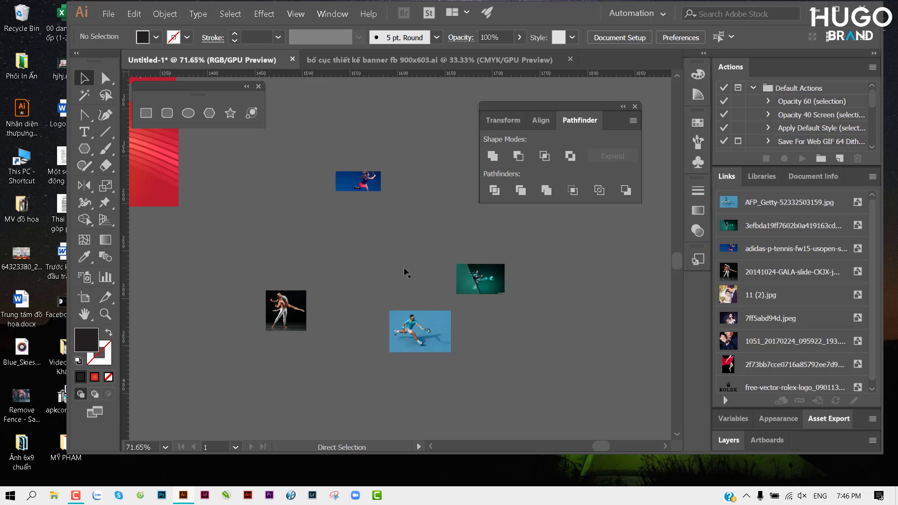
key(ctrl+0)
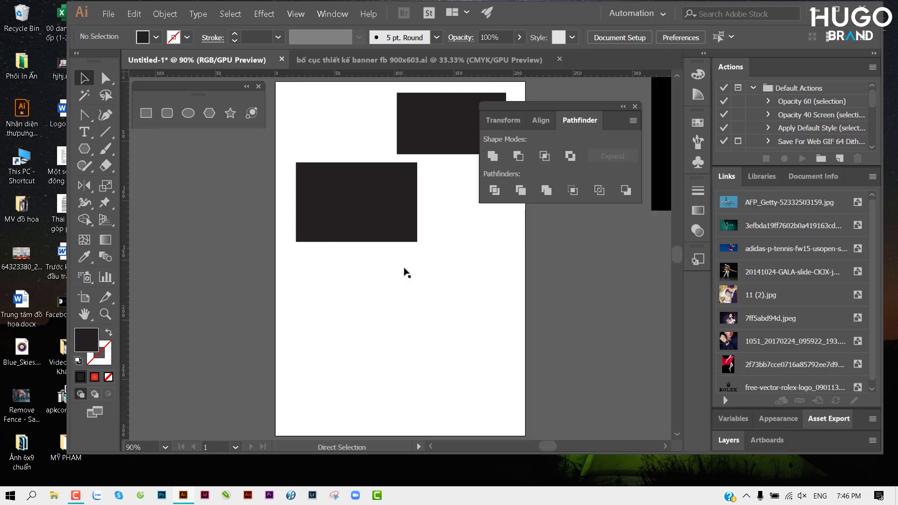
key(ctrl+z)
key(v)
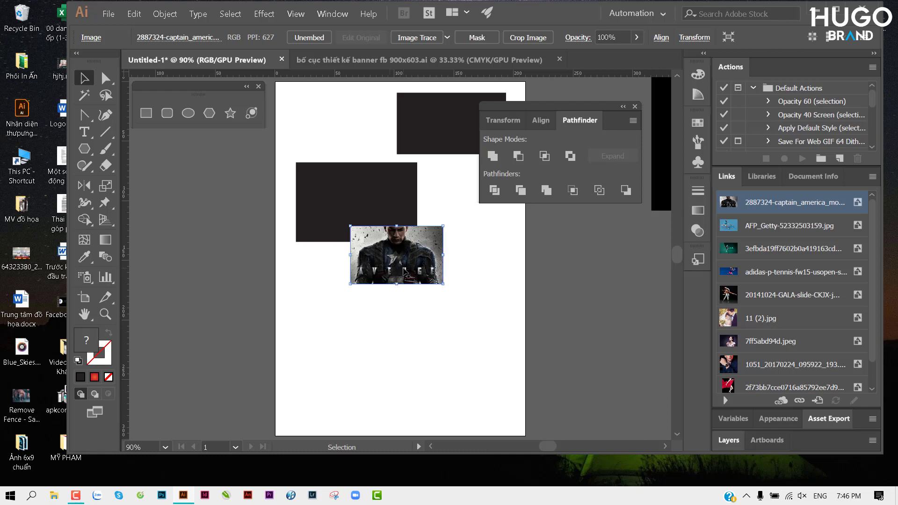
Move the Captain America image off the artboard and duplicate it into five evenly spaced copies.
mouse_move(408, 272)
mouse_down()
mouse_move(608, 320)
mouse_move(336, 309)
mouse_move(394, 311)
mouse_up()
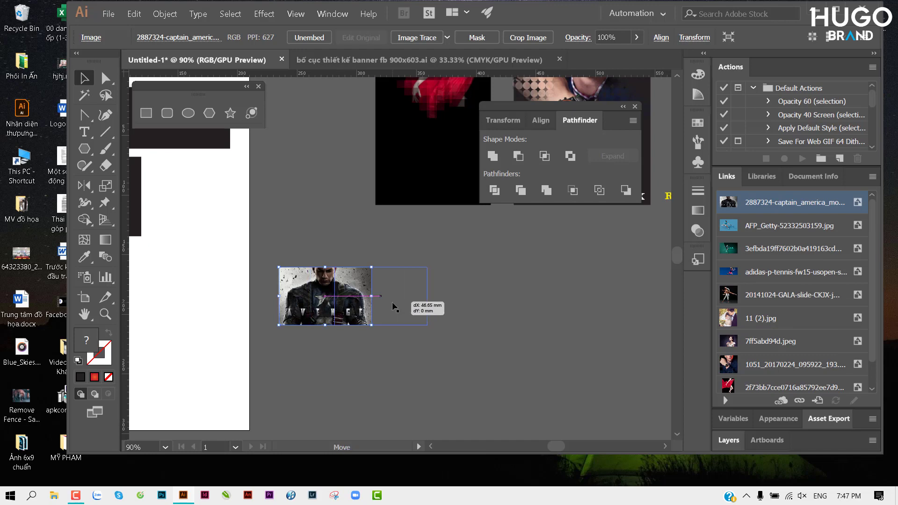
drag(503, 300, 457, 340)
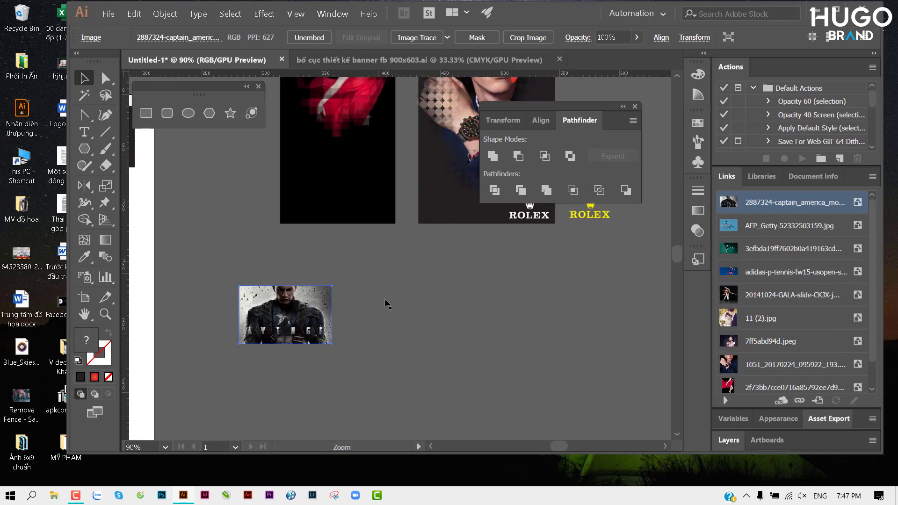
mouse_move(387, 304)
mouse_down()
mouse_move(420, 305)
mouse_move(330, 305)
mouse_up()
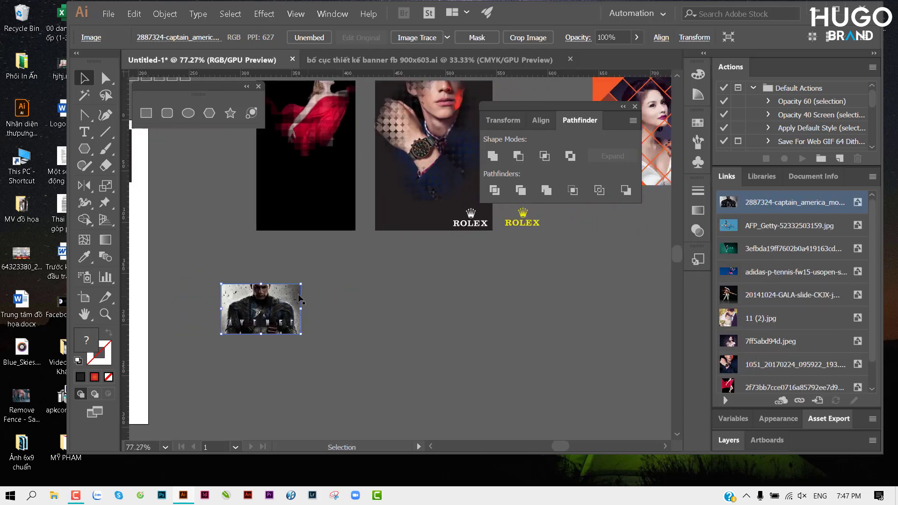
click(360, 304)
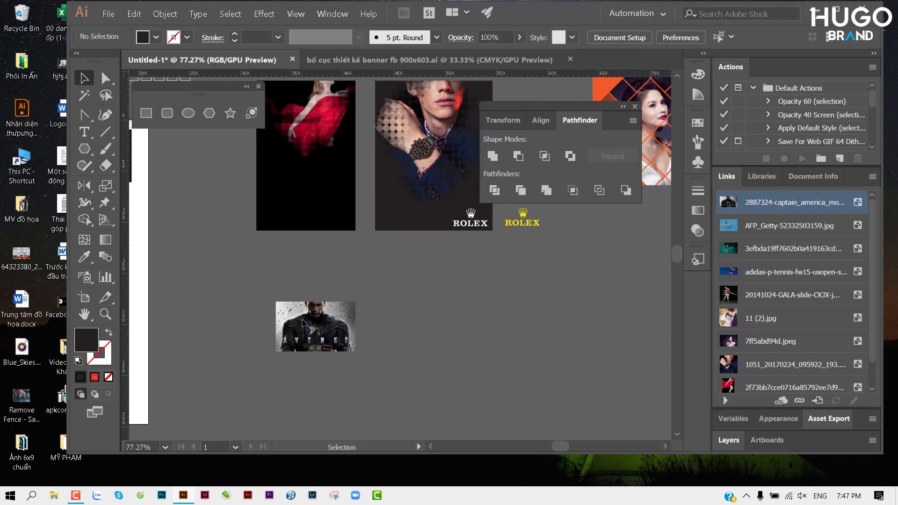
drag(304, 323, 388, 323)
key(ctrl+d)
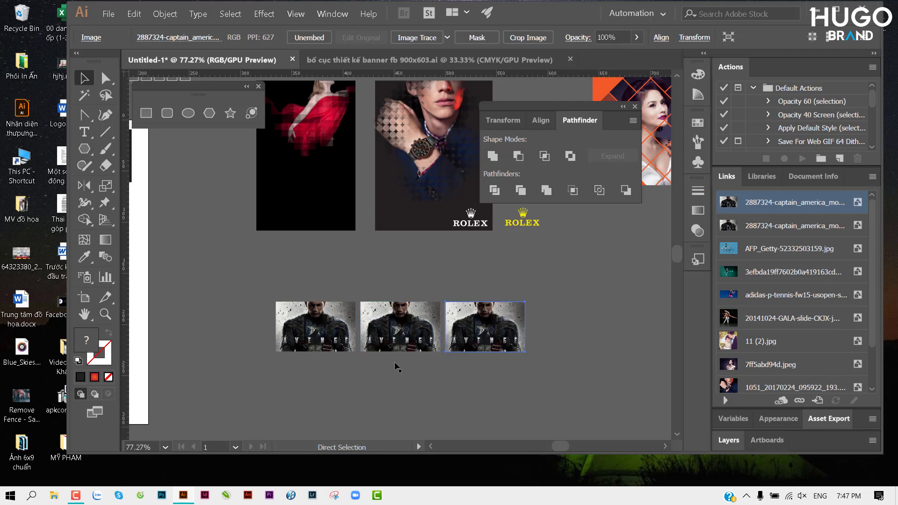
key(ctrl+d)
key(ctrl+d)
drag(473, 371, 360, 369)
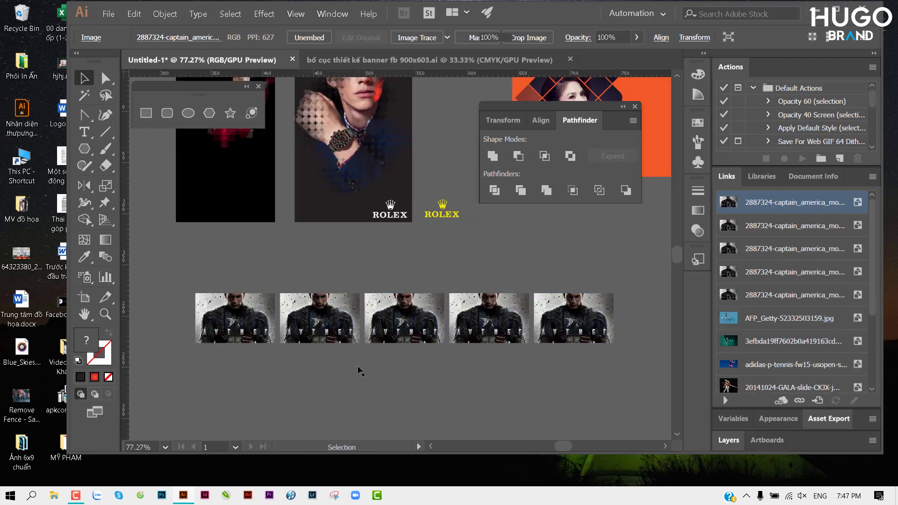
click(361, 369)
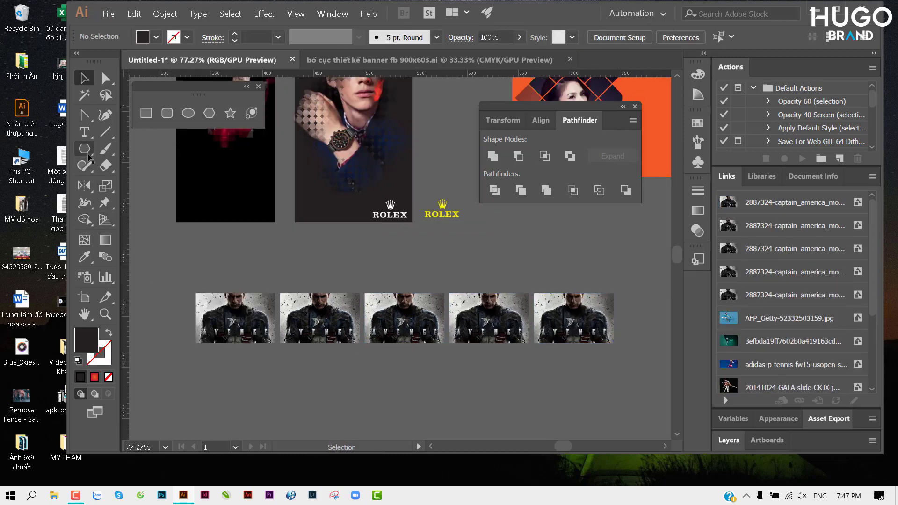
Draw a dark rectangle enclosing the whole row of five images.
click(146, 113)
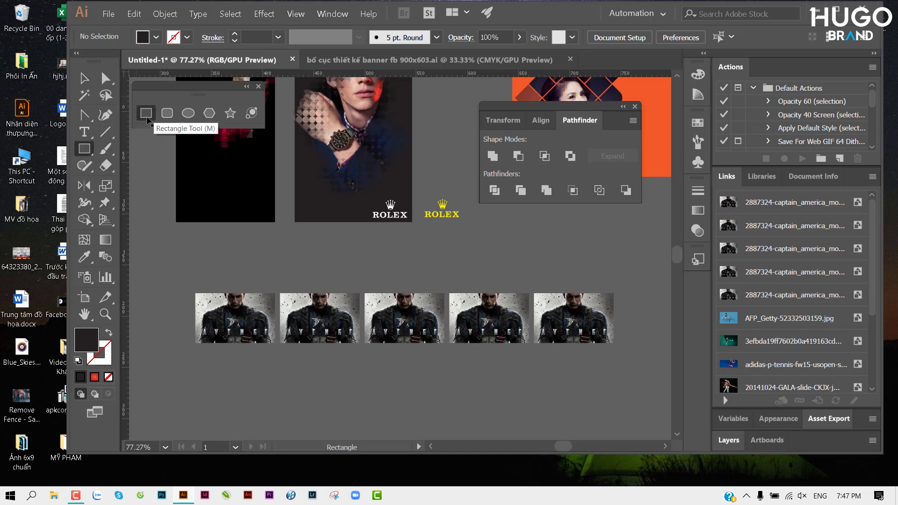
drag(183, 281, 625, 356)
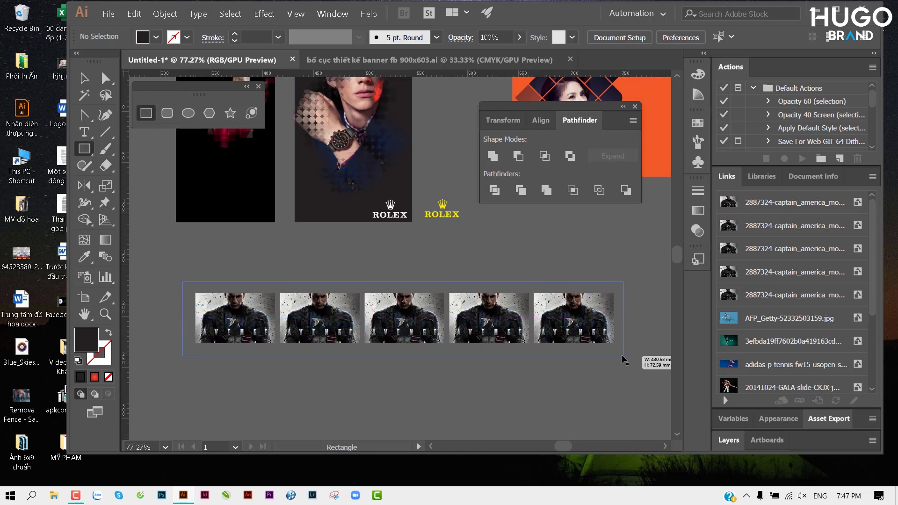
drag(624, 358, 625, 355)
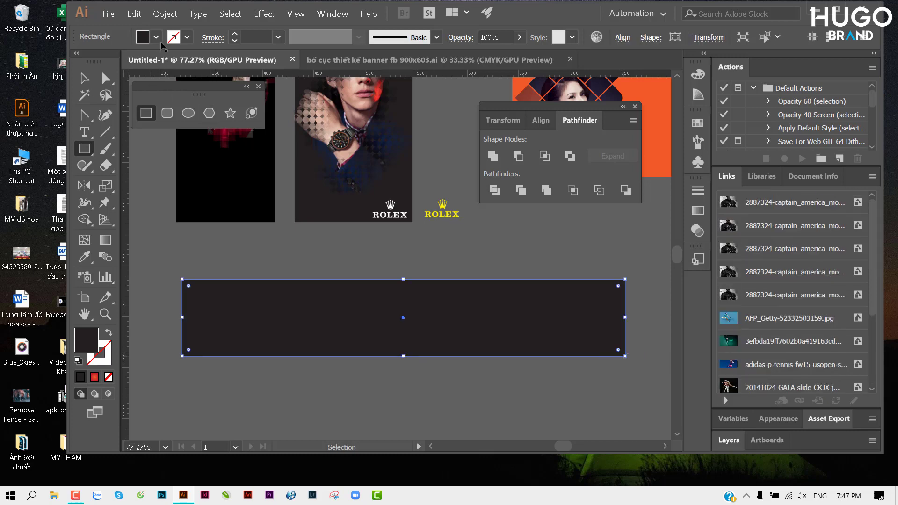
click(156, 37)
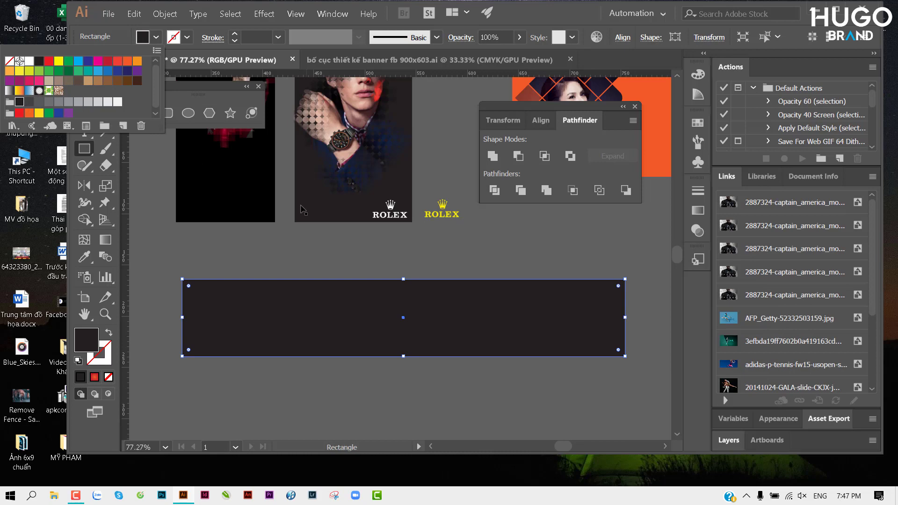
click(194, 154)
Send the dark rectangle behind the images and collapse the side panels.
key(v)
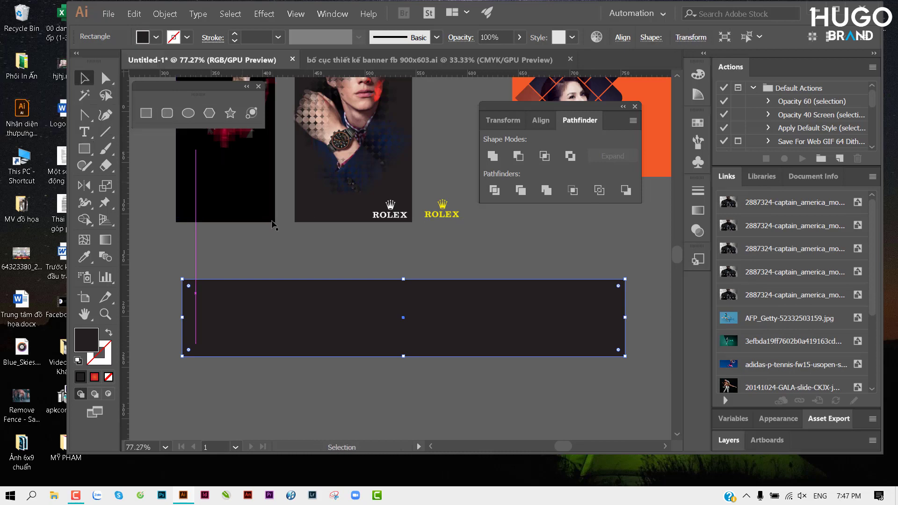
click(303, 268)
click(302, 294)
key(ctrl+shift+bracketleft)
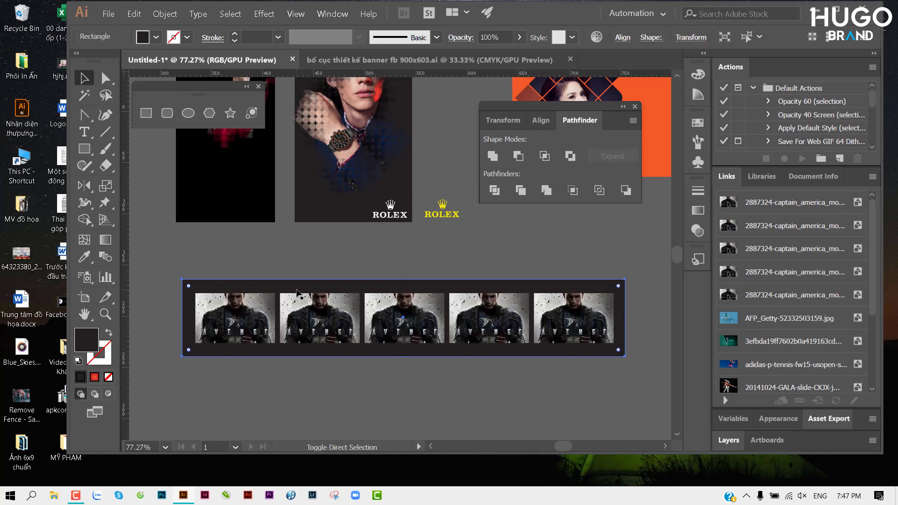
alt+scroll(274, 276, up, 1)
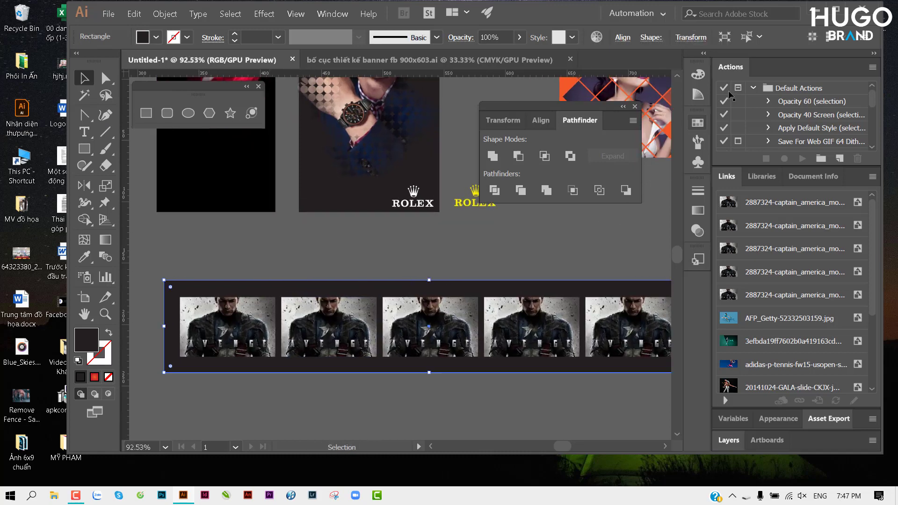
click(873, 53)
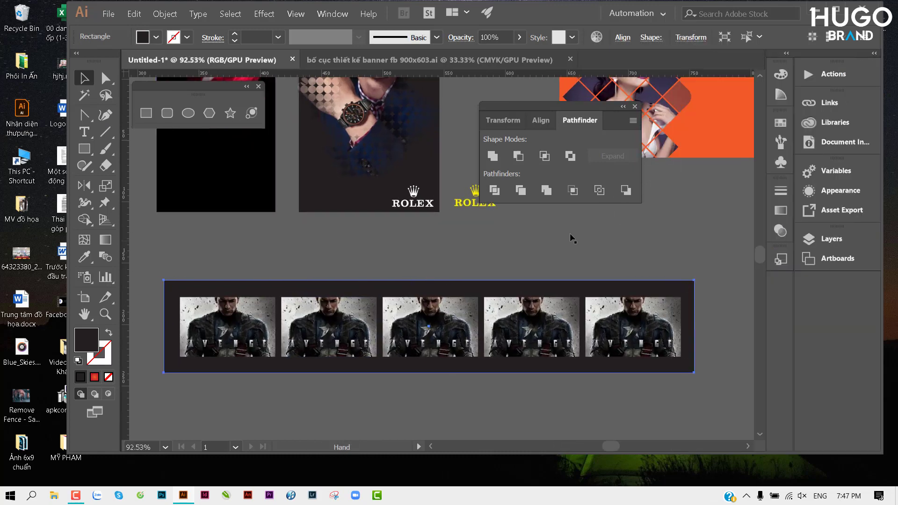
alt+scroll(461, 258, up, 1)
alt+scroll(469, 248, up, 1)
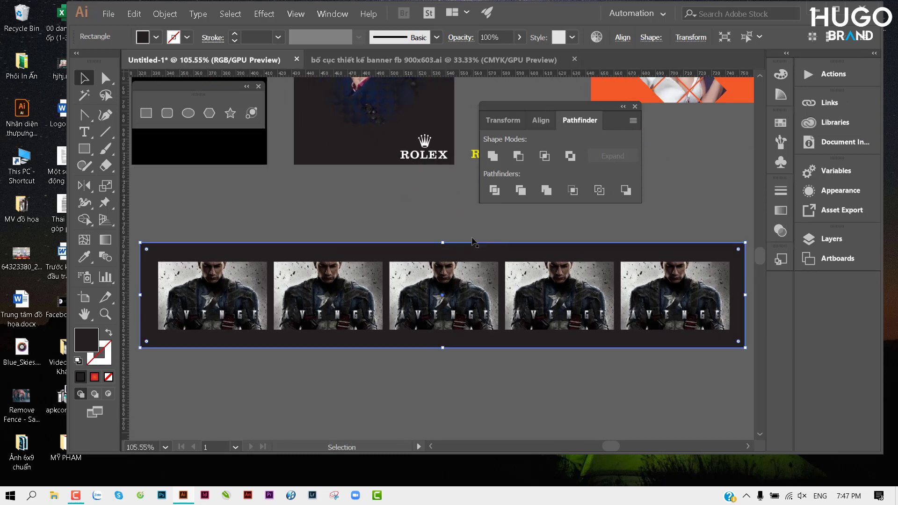
click(183, 226)
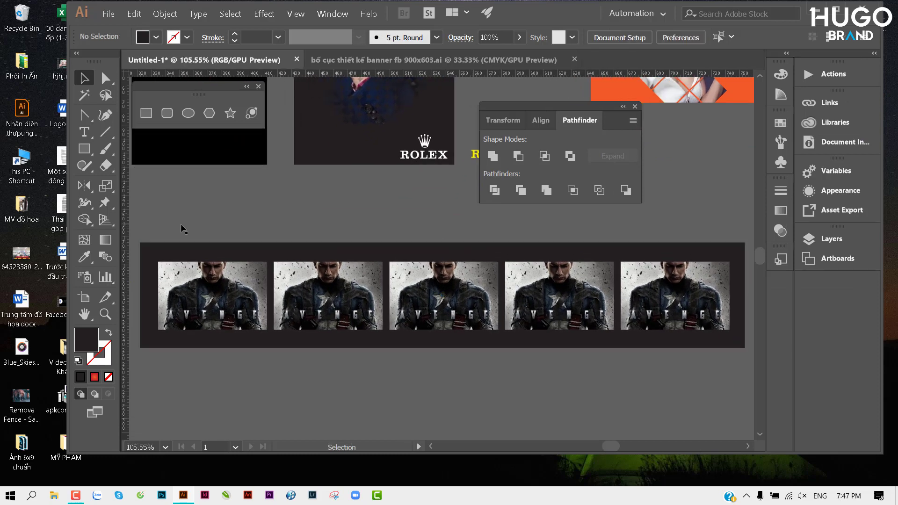
Draw a small white-filled square at the dark strip's top-left corner.
key(m)
drag(144, 246, 154, 256)
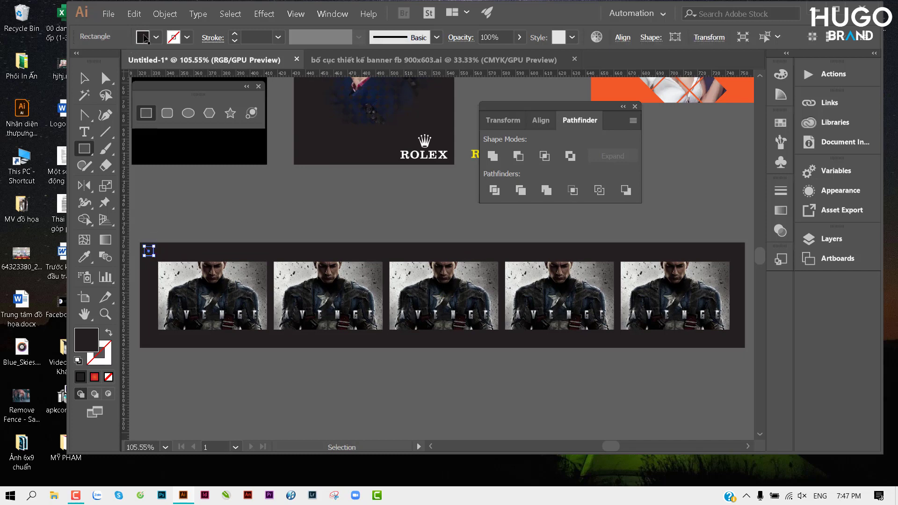
click(143, 38)
click(29, 61)
key(v)
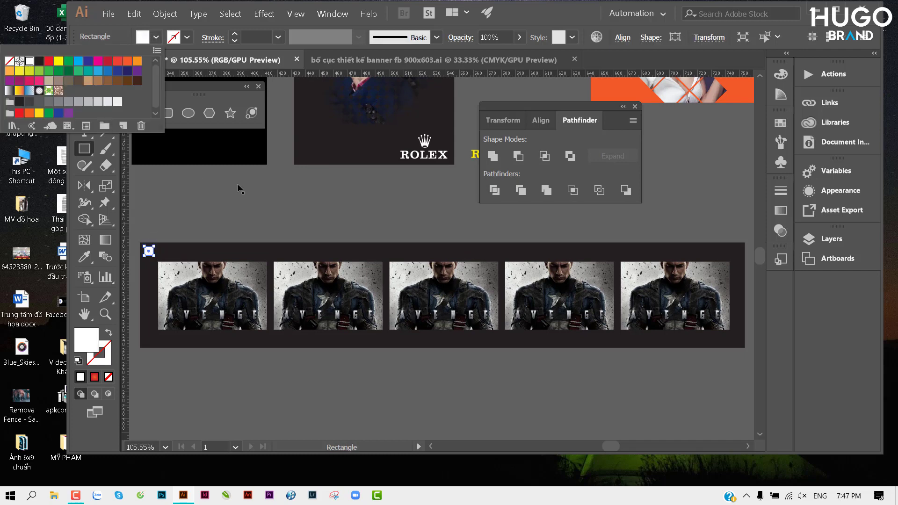
click(243, 198)
Repeat copies of the square to the right, then undo the extra copies.
drag(149, 251, 164, 252)
key(ctrl+d)
key(ctrl+d)
key(ctrl+d)
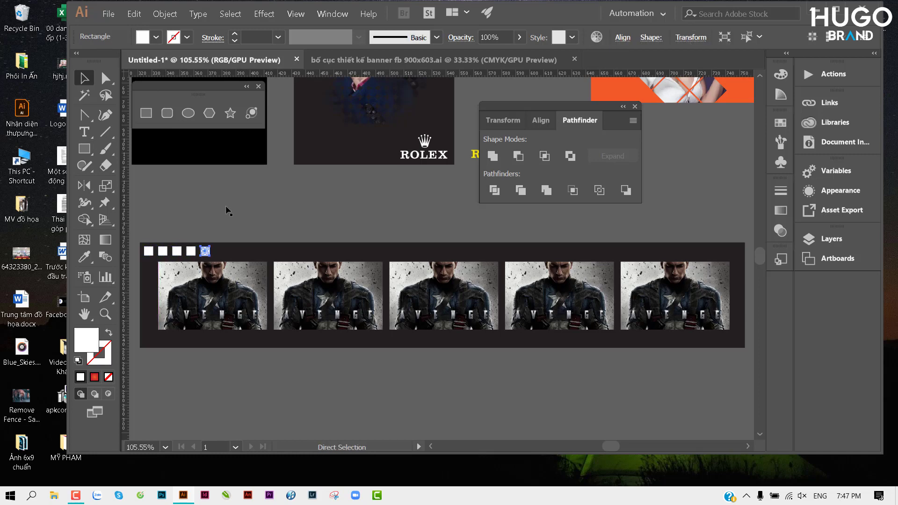
key(ctrl+d)
key(ctrl+d)
key(ctrl+d)
key(ctrl+d)
key(ctrl+d)
key(ctrl+d)
key(ctrl+d)
key(ctrl+d)
key(ctrl+d)
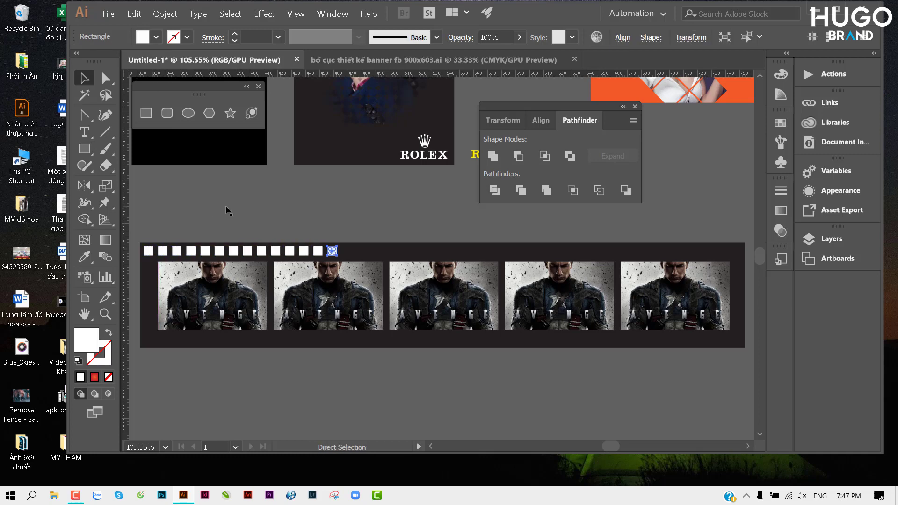
key(ctrl+d)
key(ctrl+d)
key(ctrl+d)
key(ctrl+d)
key(ctrl+d)
key(ctrl+d)
key(ctrl+d)
key(ctrl+d)
key(ctrl+d)
key(ctrl+d)
key(ctrl+d)
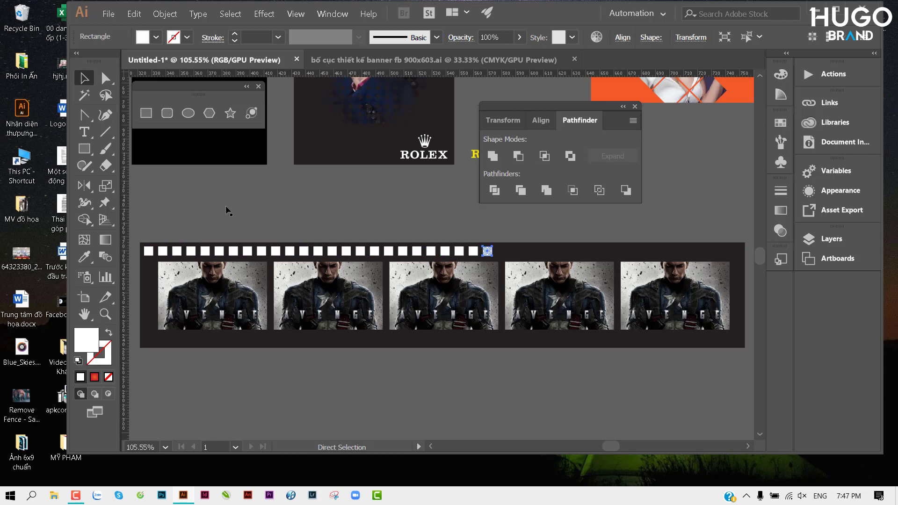
key(ctrl+d)
key(ctrl+z)
key(ctrl+z)
key(ctrl+z)
key(ctrl+z)
key(ctrl+z)
key(ctrl+z)
key(ctrl+z)
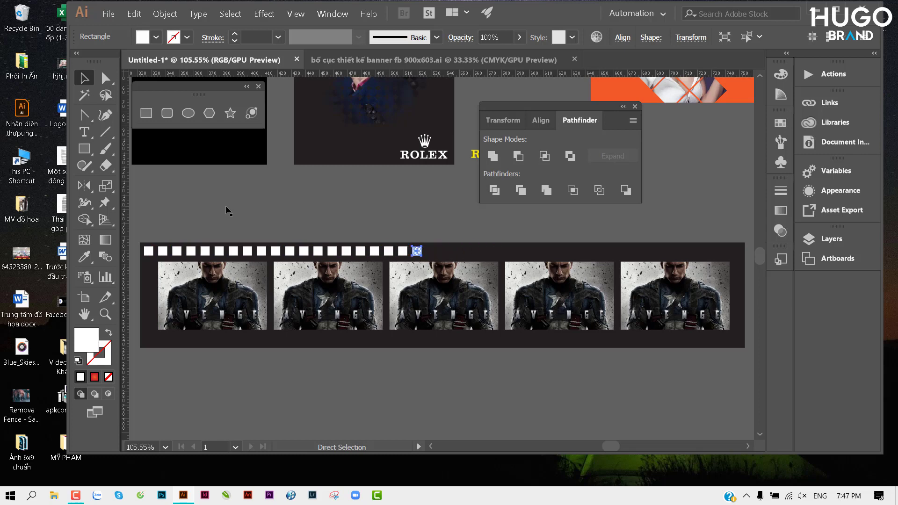
key(ctrl+z)
key(ctrl+z)
key(ctrl+z)
key(ctrl+z)
key(ctrl+z)
key(ctrl+z)
key(ctrl+z)
key(ctrl+z)
key(ctrl+z)
key(ctrl+z)
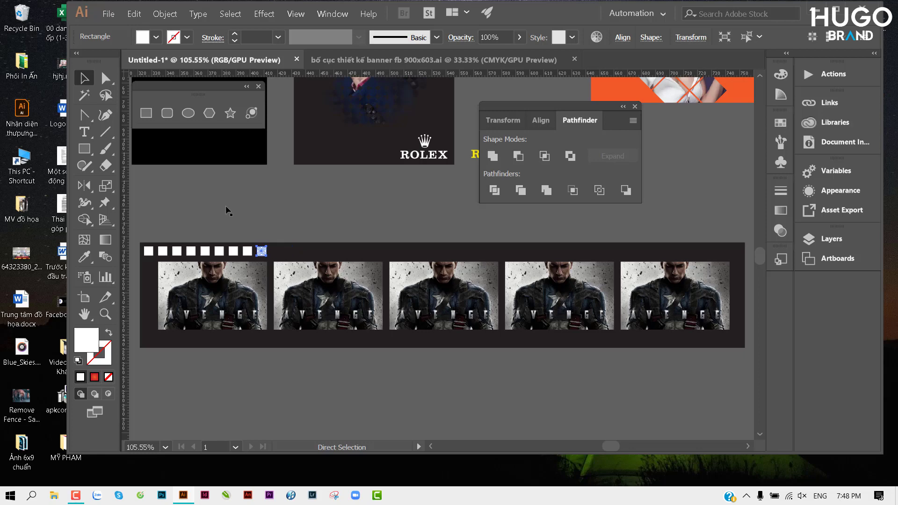
key(ctrl+z)
key(ctrl+z)
key(ctrl+z)
key(ctrl+z)
key(ctrl+z)
key(ctrl+z)
key(ctrl+z)
key(ctrl+z)
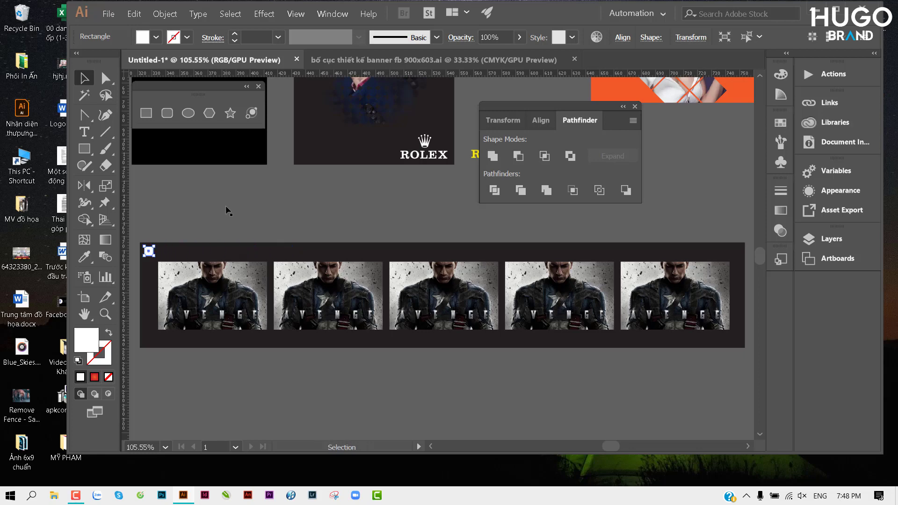
Copy the white square to the strip's right end and blend the two end squares.
click(224, 219)
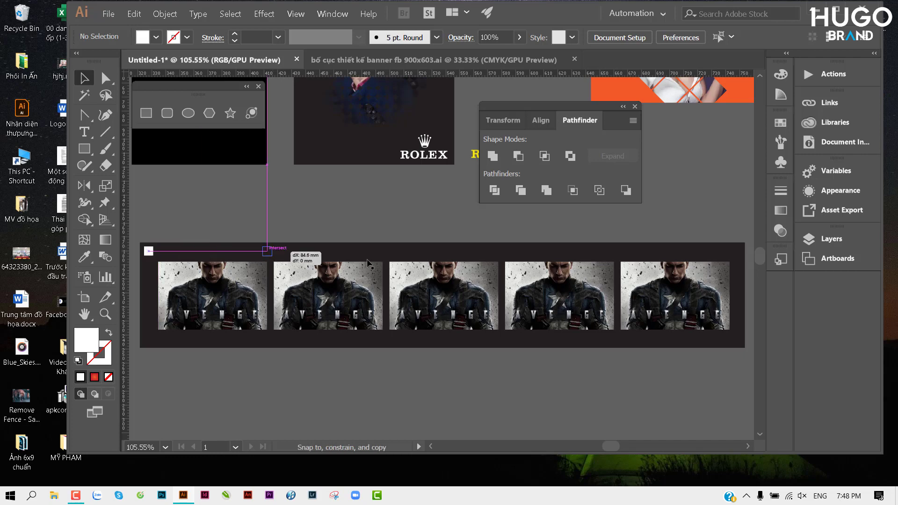
drag(152, 251, 739, 272)
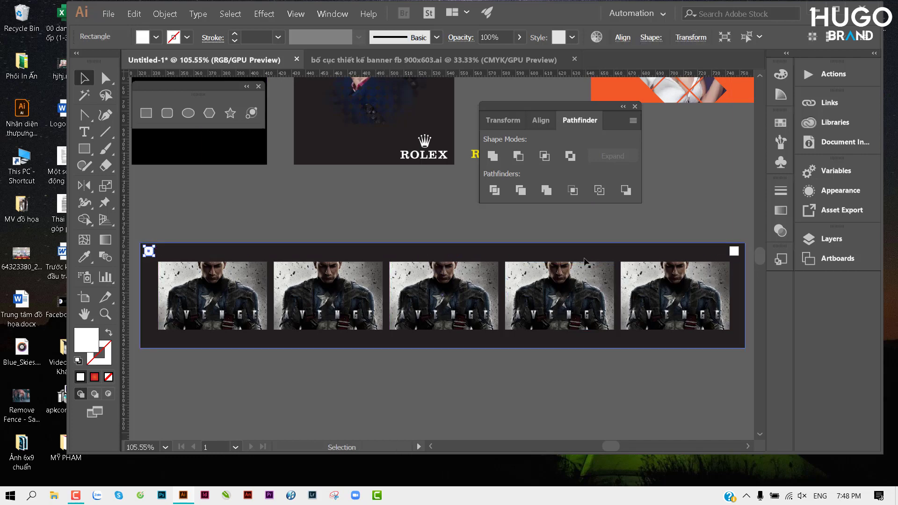
shift+click(738, 255)
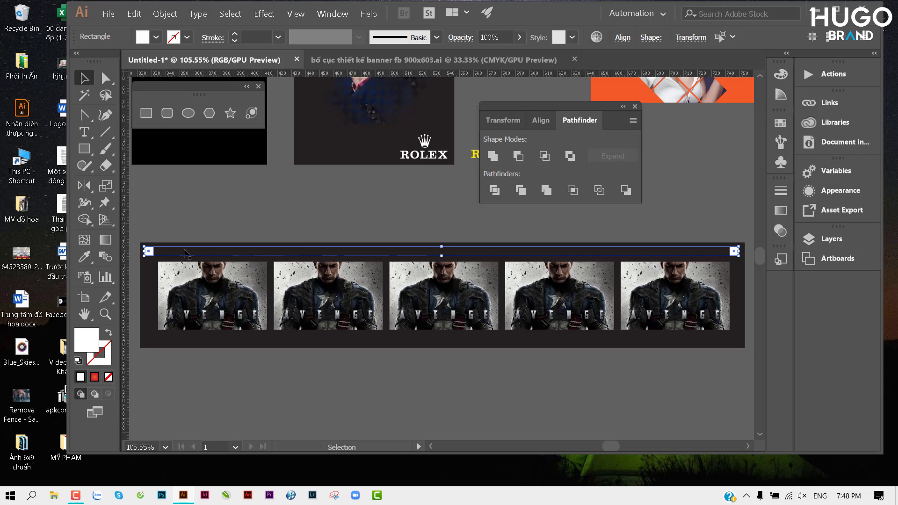
click(111, 256)
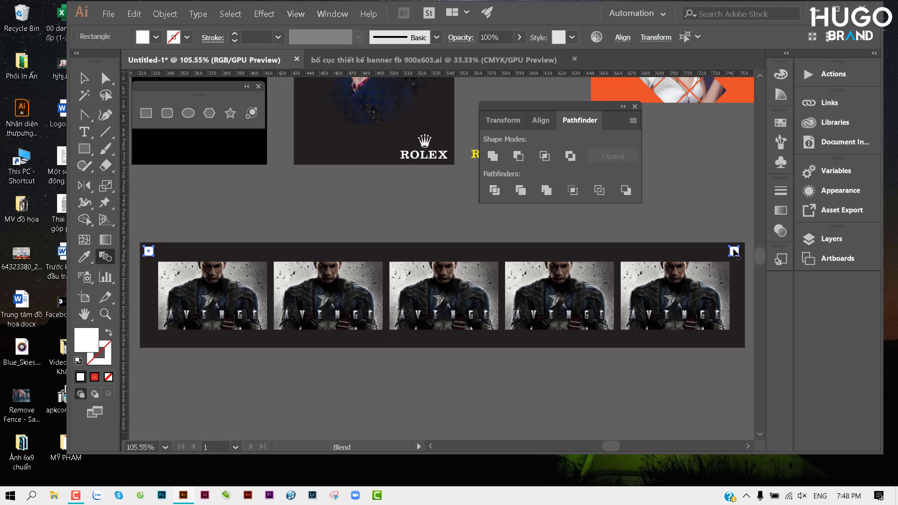
click(733, 251)
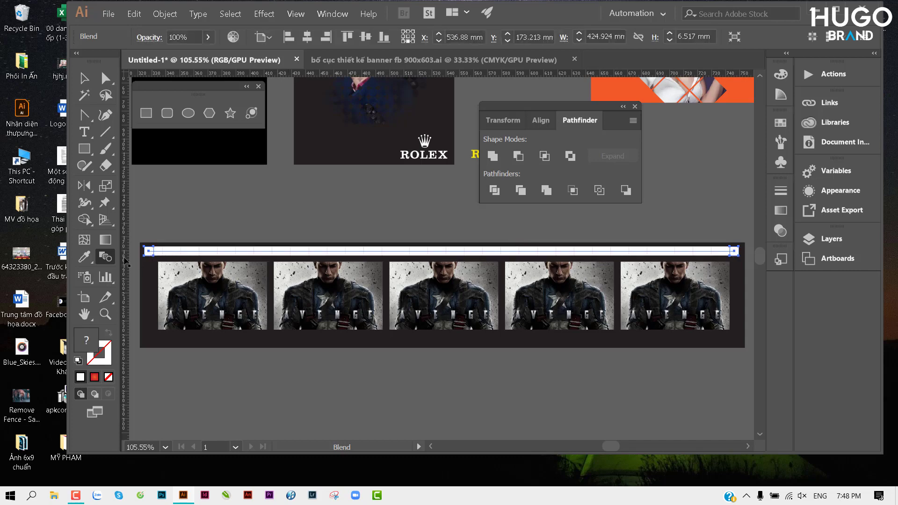
Set the blend spacing to Specified Steps 30 with preview on and confirm.
double_click(104, 256)
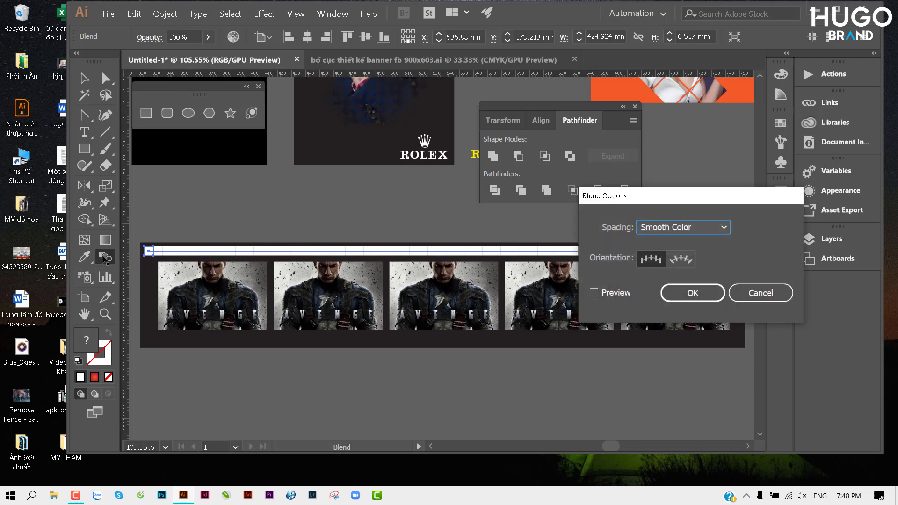
click(594, 292)
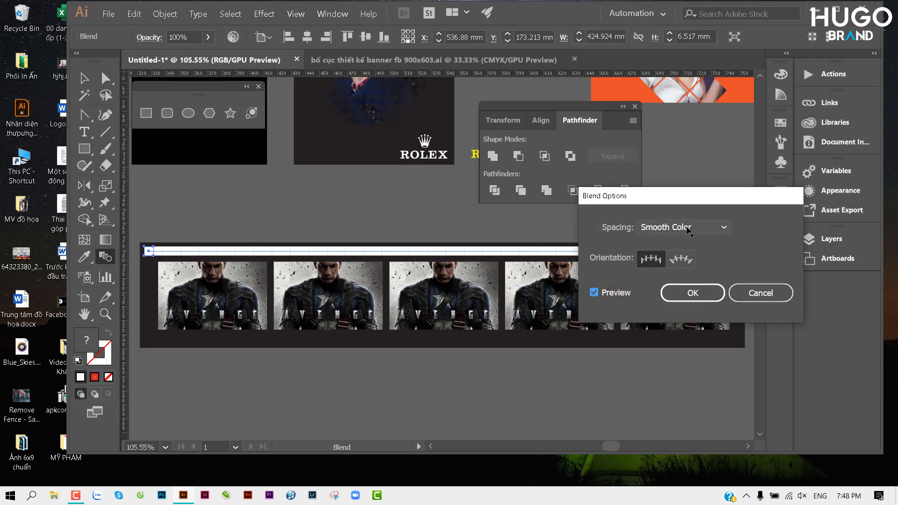
click(685, 228)
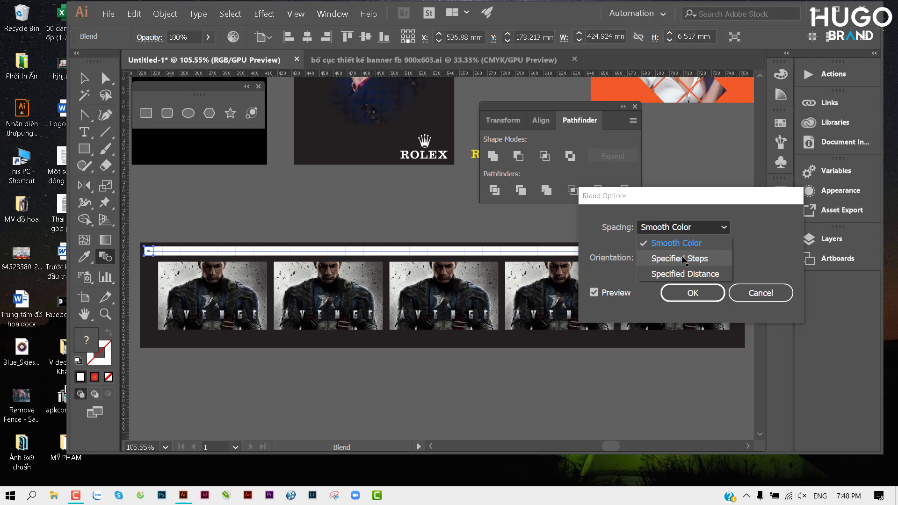
click(684, 260)
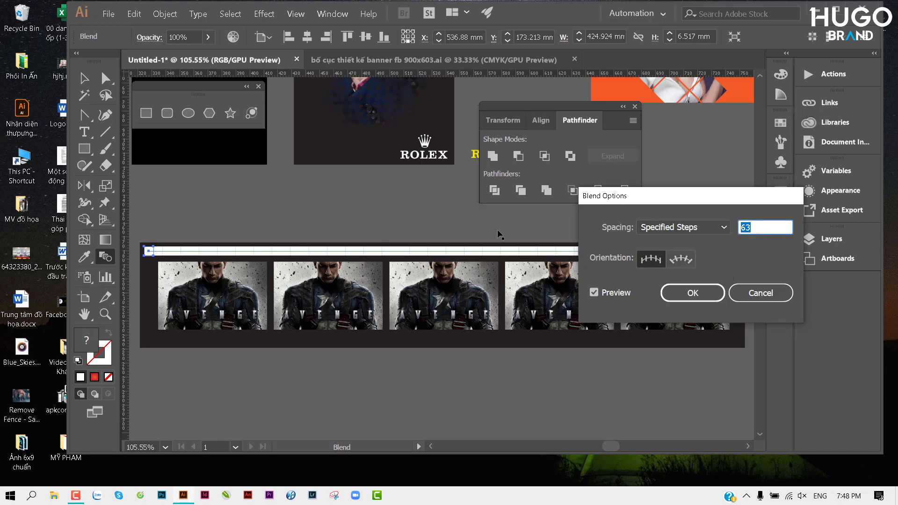
text(15)
key(Tab)
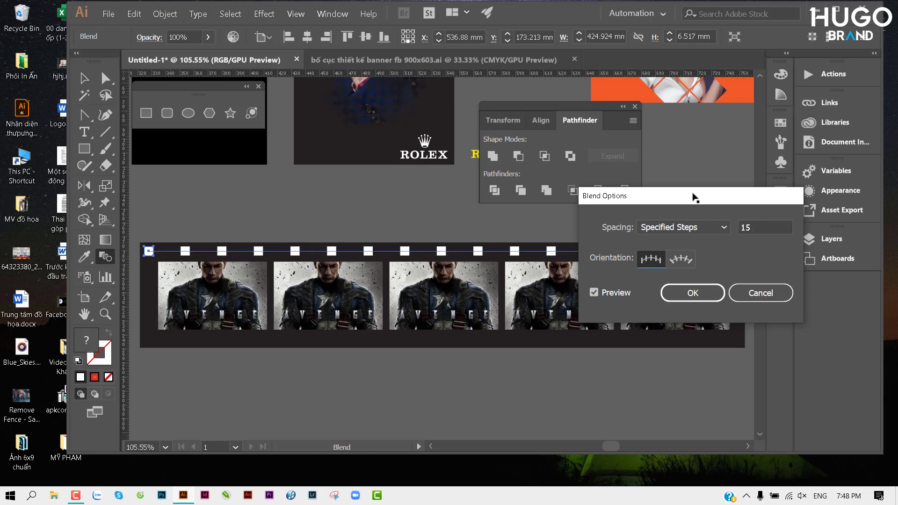
drag(693, 195, 682, 322)
key(Up)
key(Up)
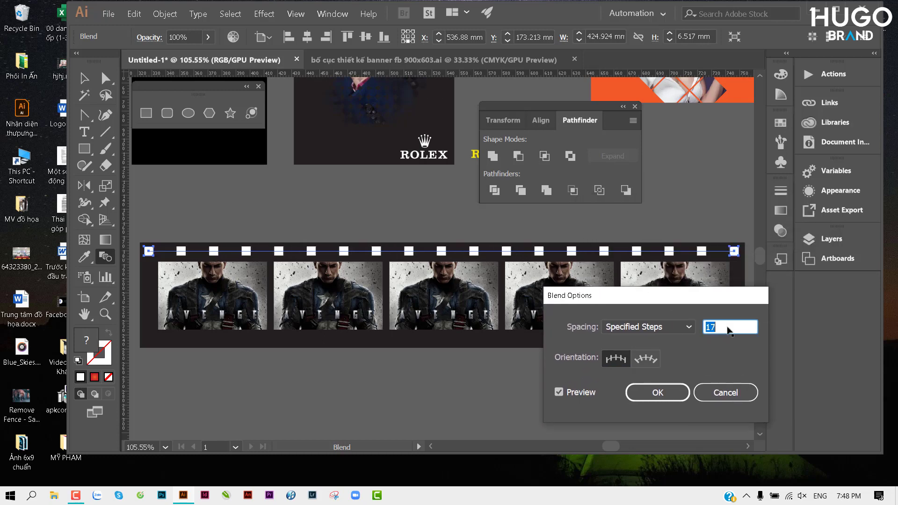
key(Up)
key(Up)
key(Up)
key(Up)
key(Up)
key(Up)
key(Up)
key(Up)
key(Up)
key(Up)
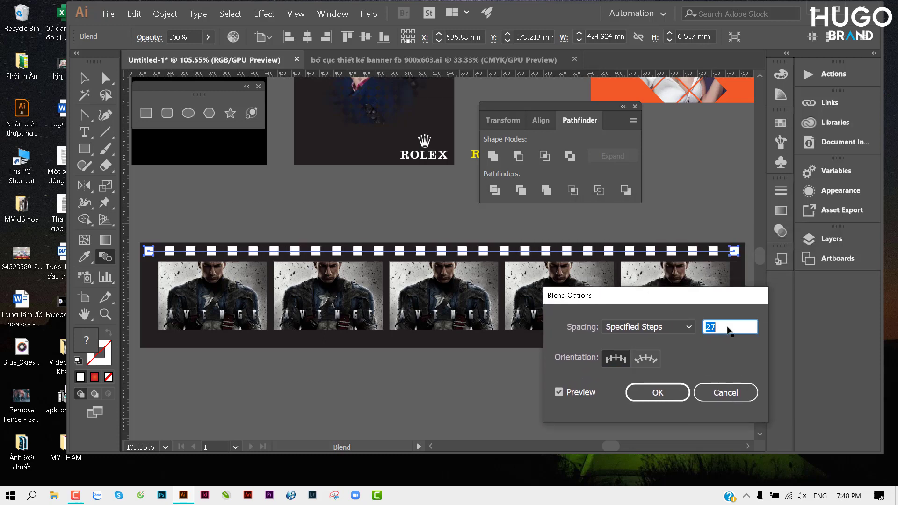
key(Up)
key(Up)
key(Up)
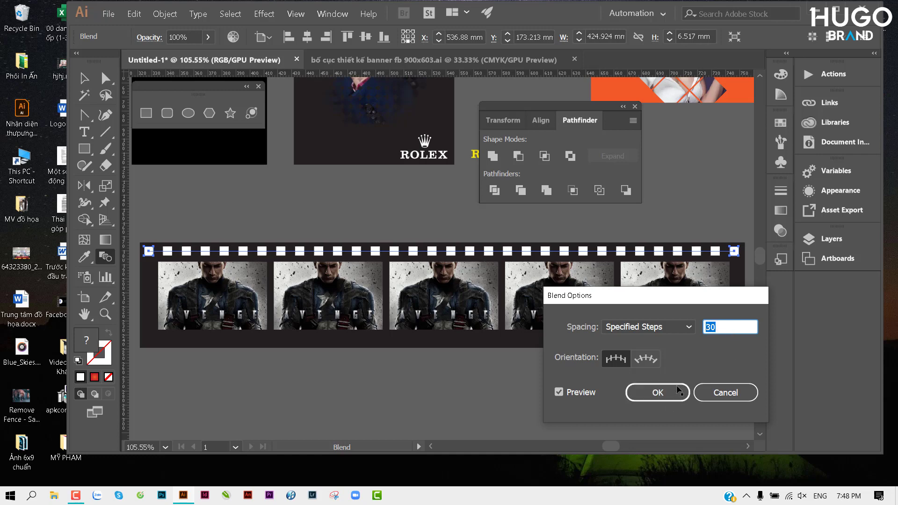
click(679, 392)
click(84, 78)
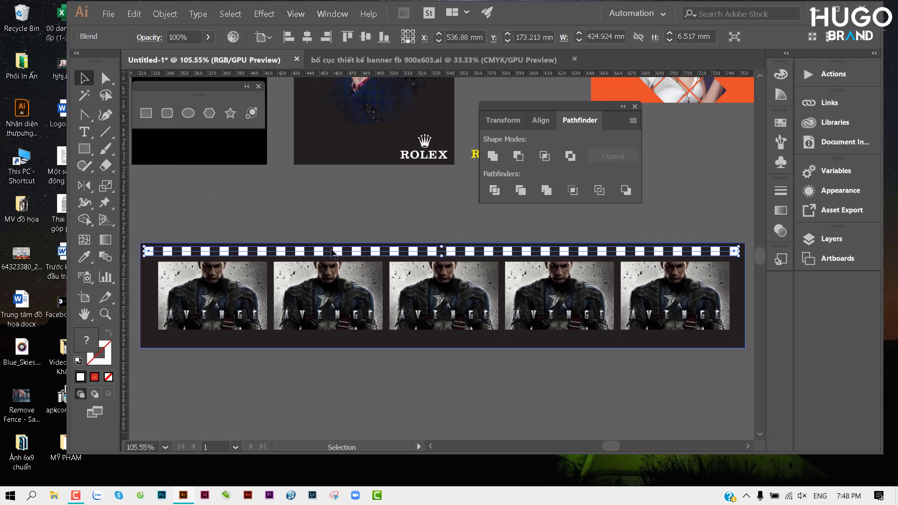
Alt-drag a copy of the square row down to the strip's bottom edge.
drag(333, 253, 329, 343)
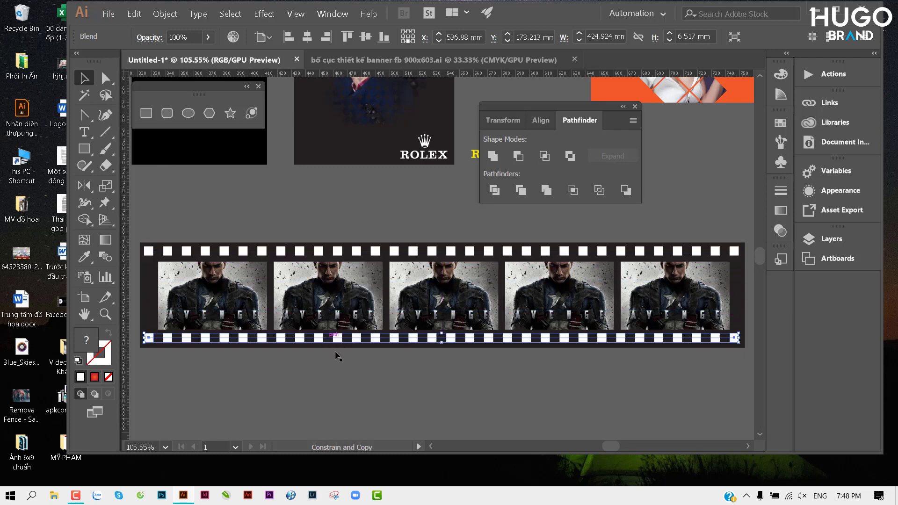
click(364, 364)
scroll(468, 362, down, 2)
scroll(444, 360, down, 2)
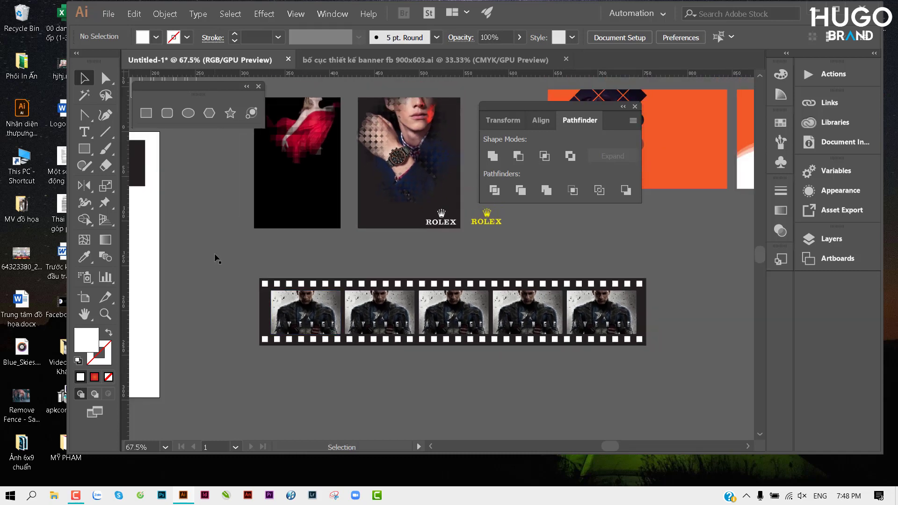
drag(286, 258, 439, 262)
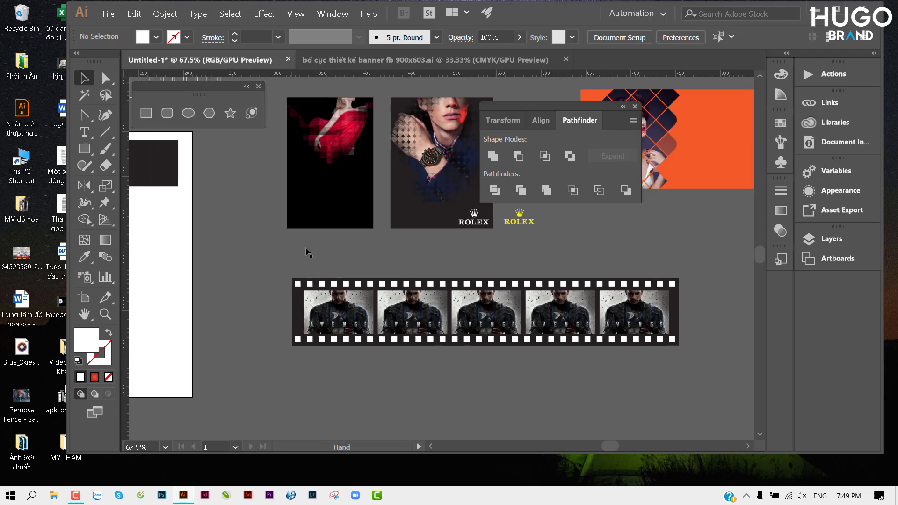
scroll(440, 262, down, 1)
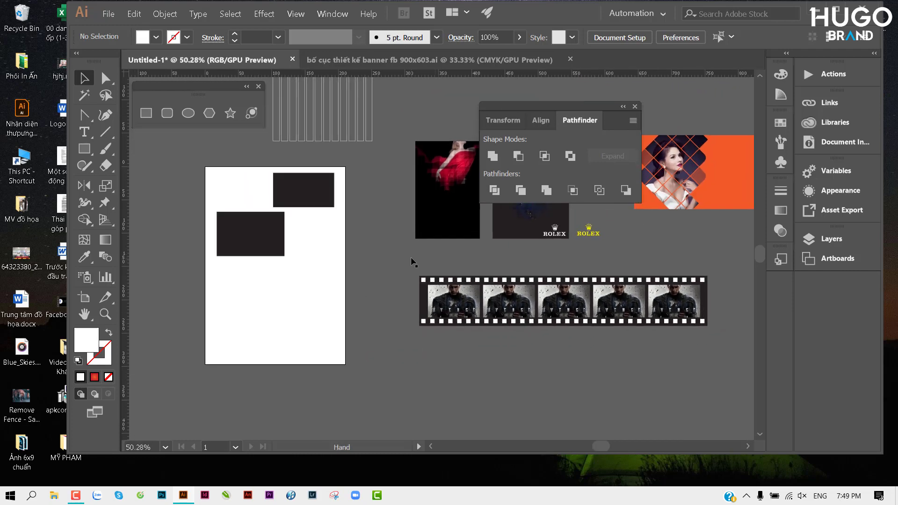
mouse_move(410, 260)
mouse_down()
mouse_move(297, 260)
mouse_move(533, 333)
mouse_up()
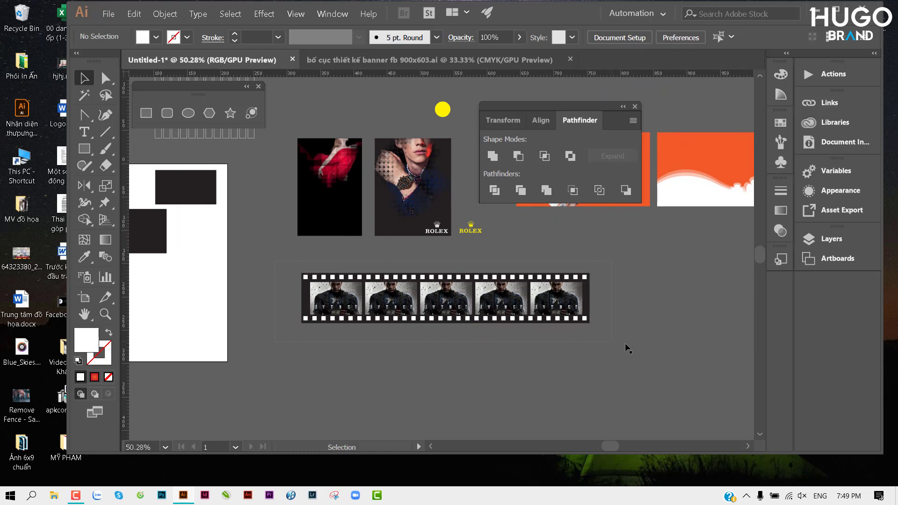
Select the whole film strip group and shift it slightly left.
drag(626, 348, 626, 347)
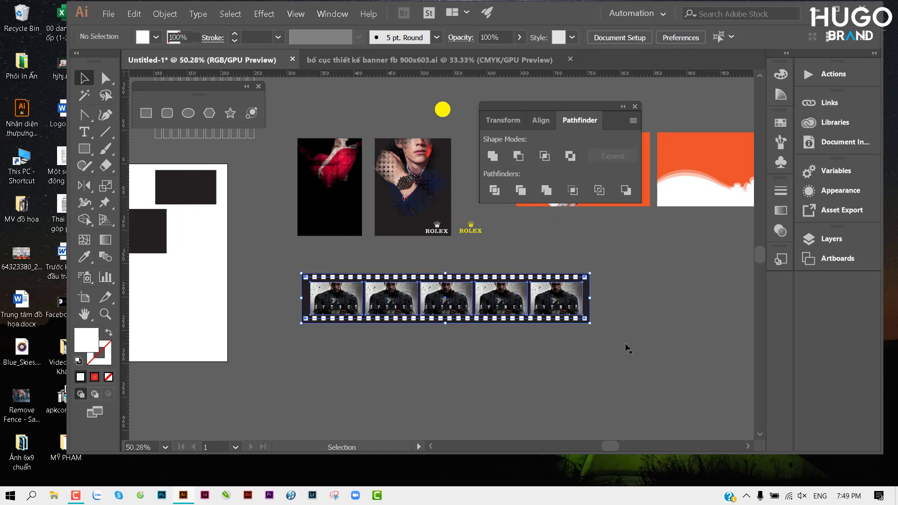
click(538, 348)
scroll(529, 345, down, 1)
scroll(529, 342, up, 2)
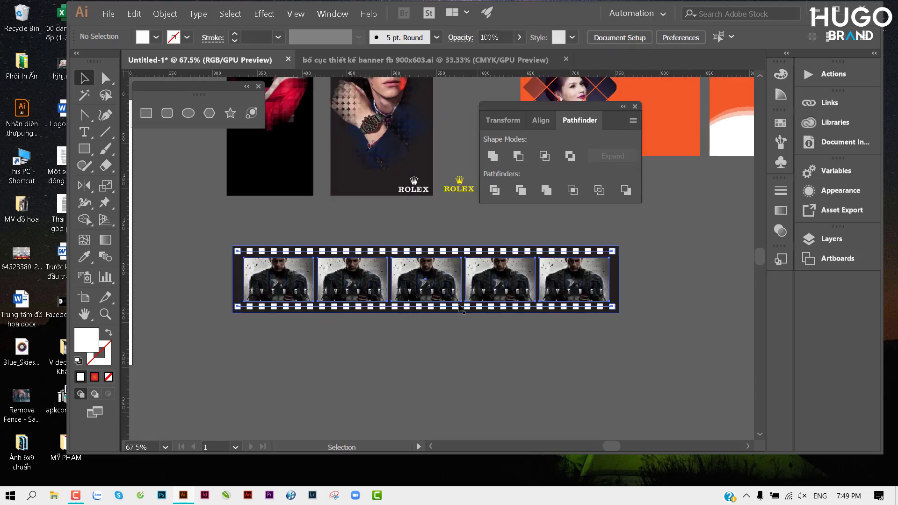
drag(460, 308, 439, 306)
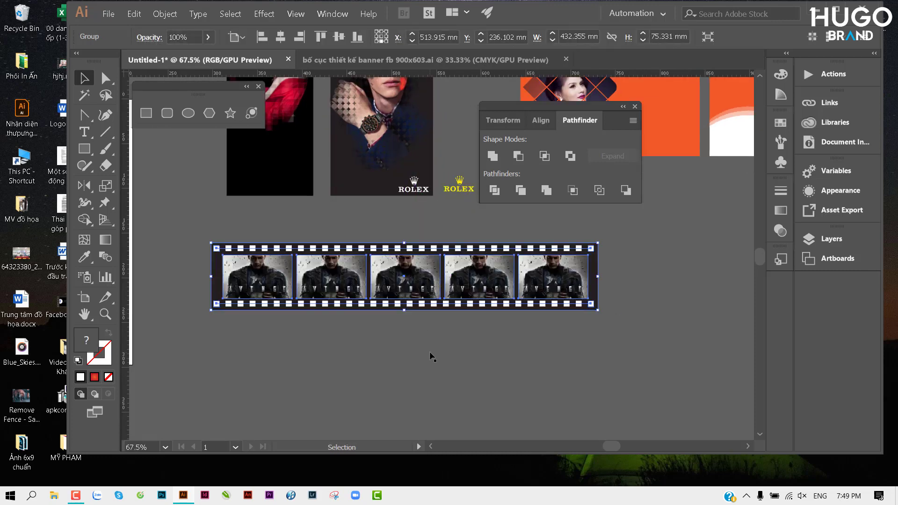
click(431, 356)
scroll(435, 290, down, 3)
Draw a white rectangle below the film strip matching its width.
key(m)
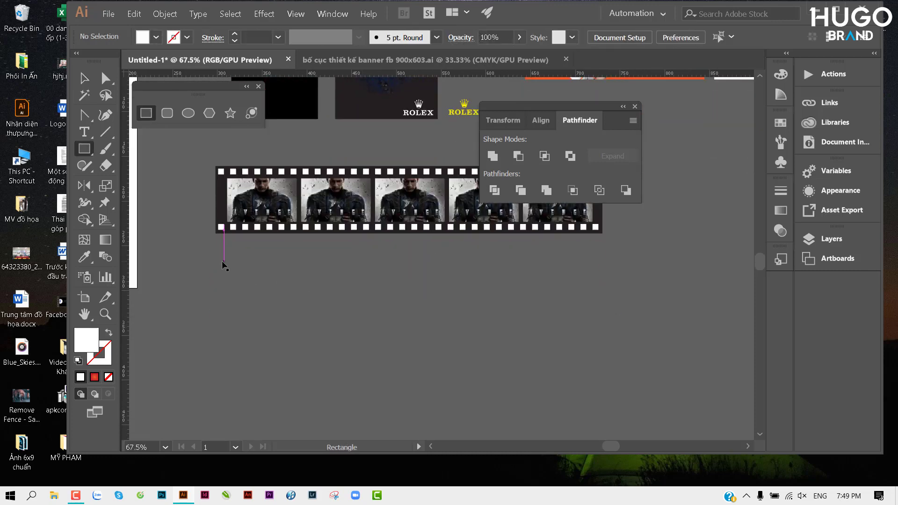
drag(216, 265, 602, 328)
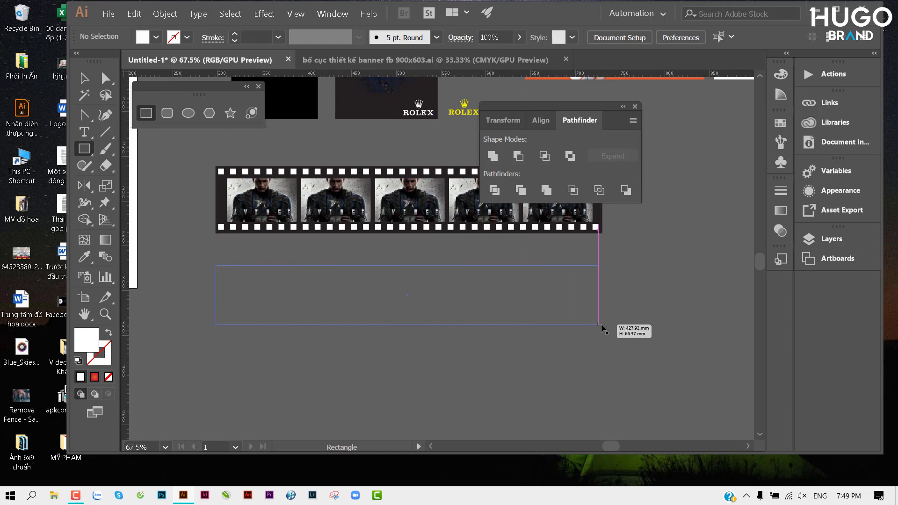
key(v)
click(496, 377)
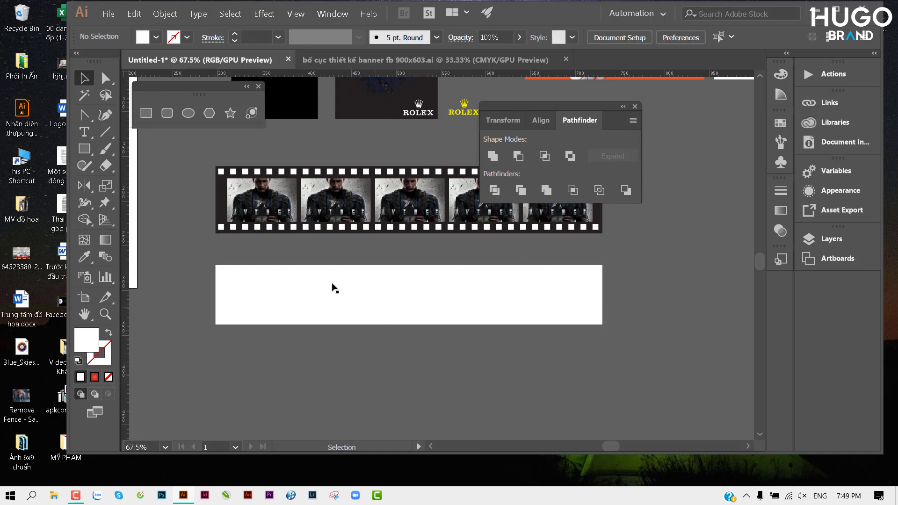
Select the strip and rectangle together and apply Envelope Distort > Make with Top Object.
click(340, 209)
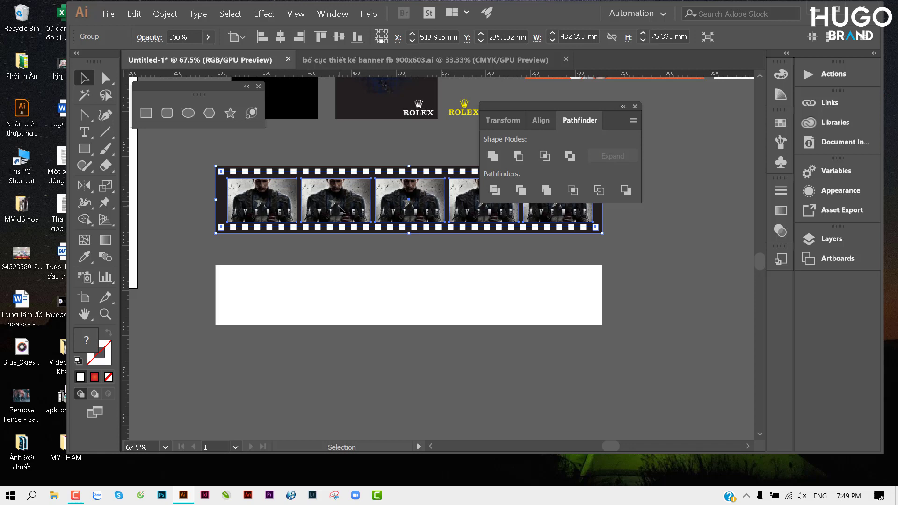
key(ctrl)
shift+click(351, 297)
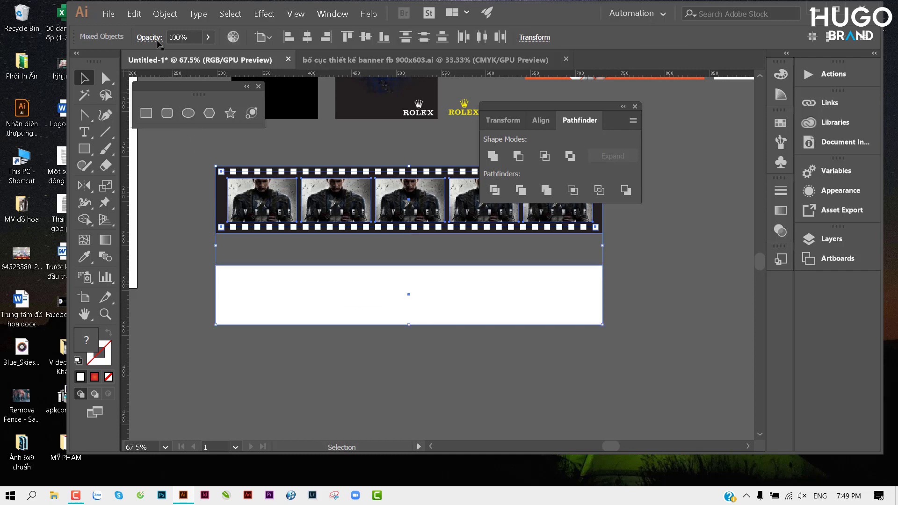
click(164, 14)
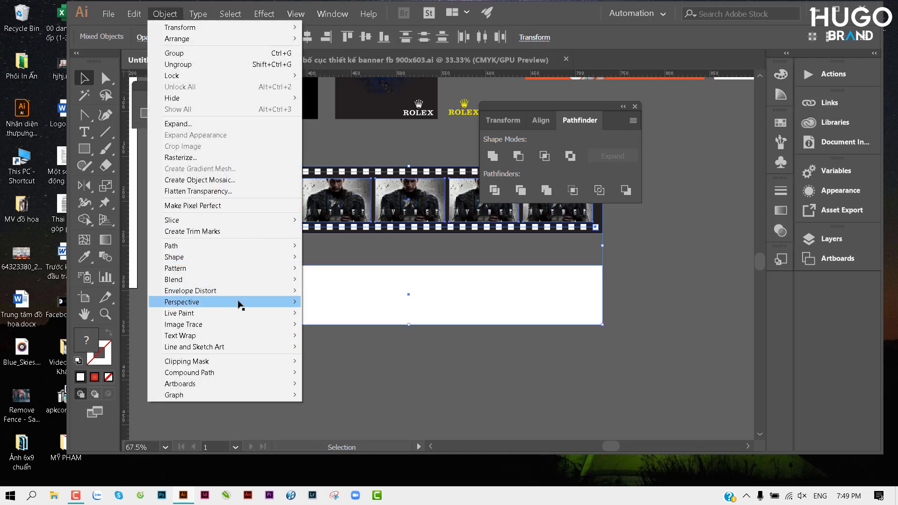
mouse_move(190, 290)
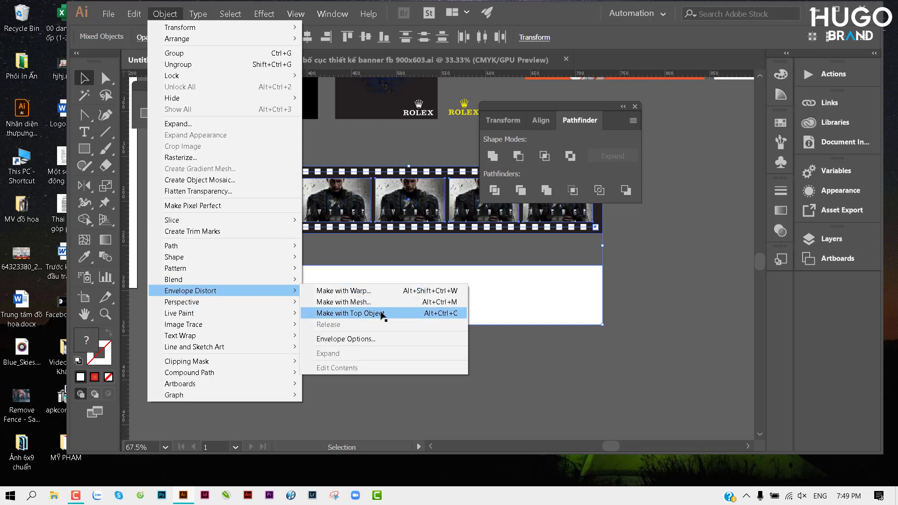
click(382, 314)
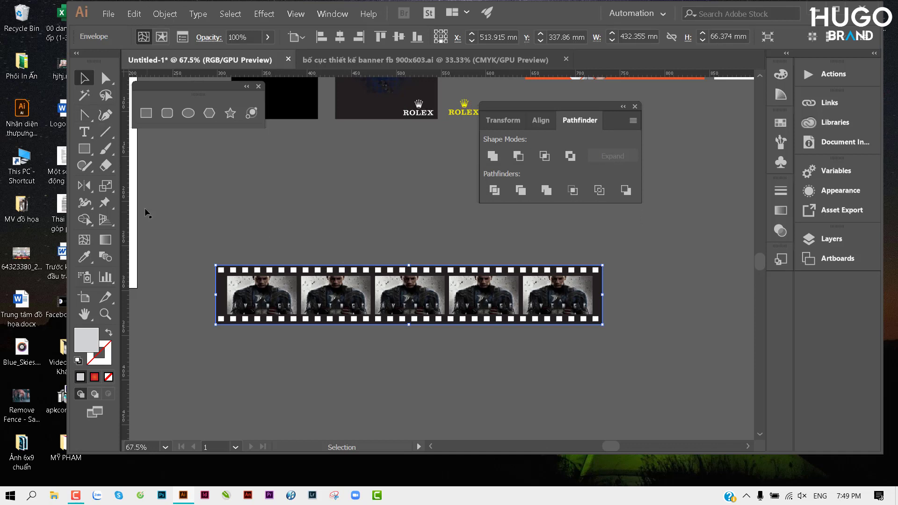
Add an anchor point on the filmstrip's bottom edge and pull it into a curve.
key(p)
click(84, 115)
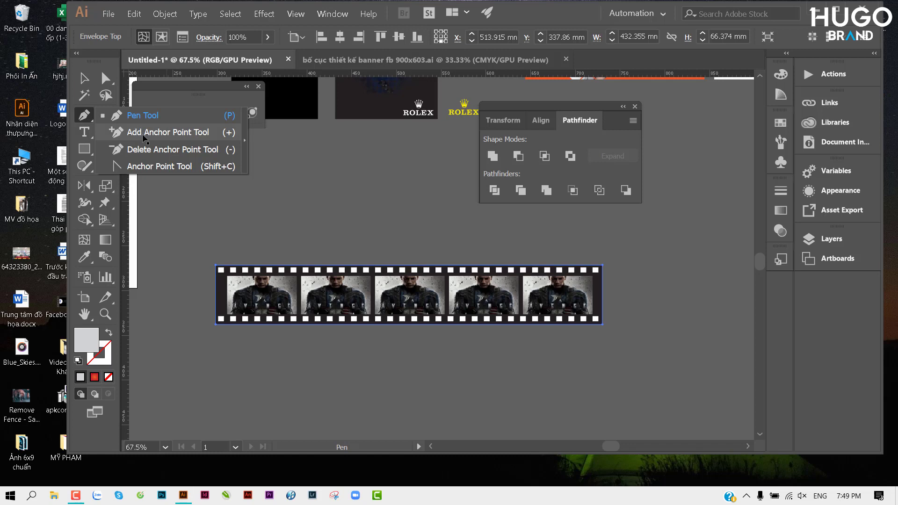
click(144, 134)
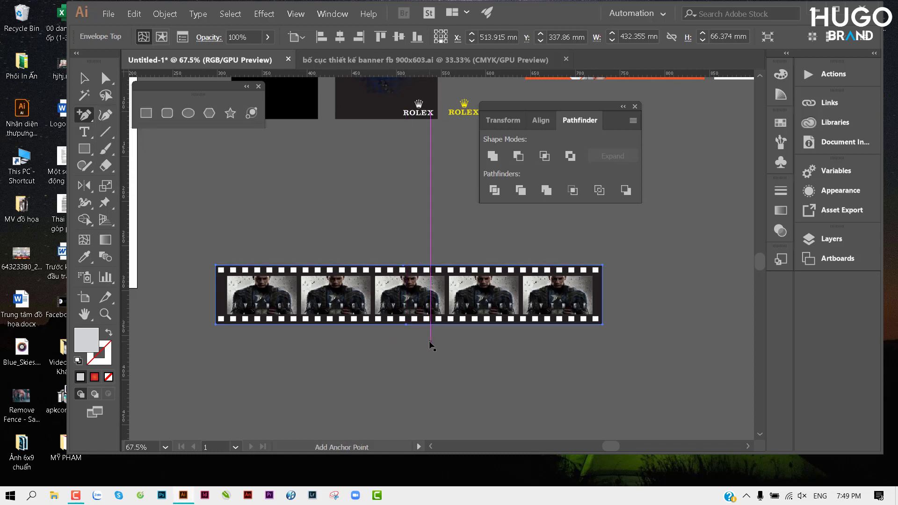
click(406, 324)
key(shift+c)
drag(406, 324, 431, 389)
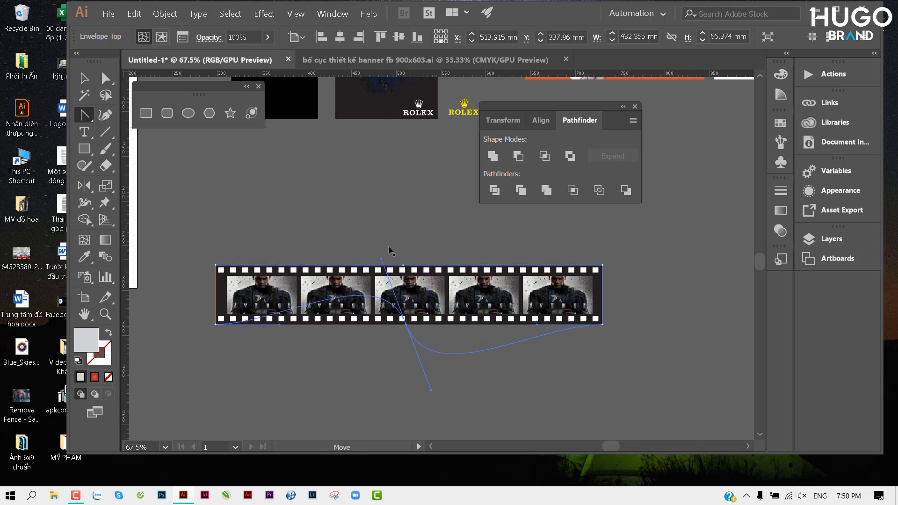
key(ctrl+alt+c)
Bend the filmstrip's top edge into a curve and review the S-shaped wave.
drag(403, 268, 369, 200)
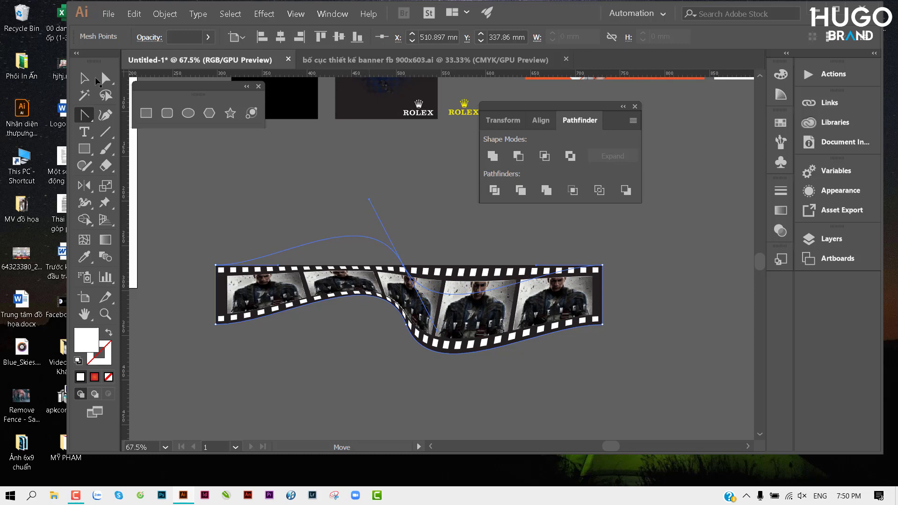
click(85, 79)
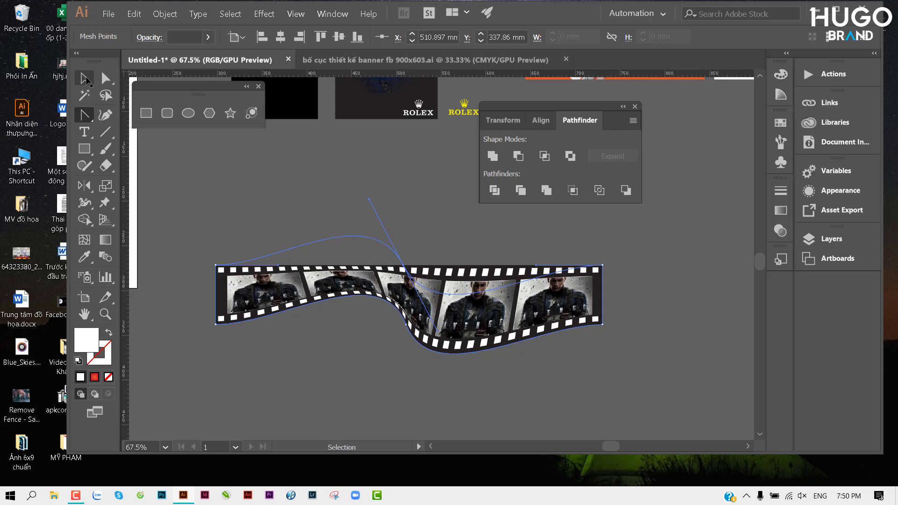
click(415, 417)
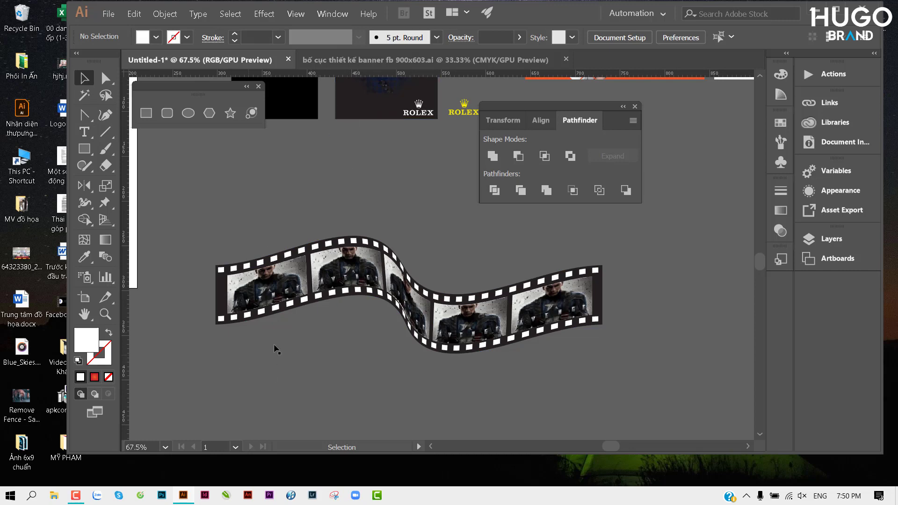
drag(430, 326, 348, 298)
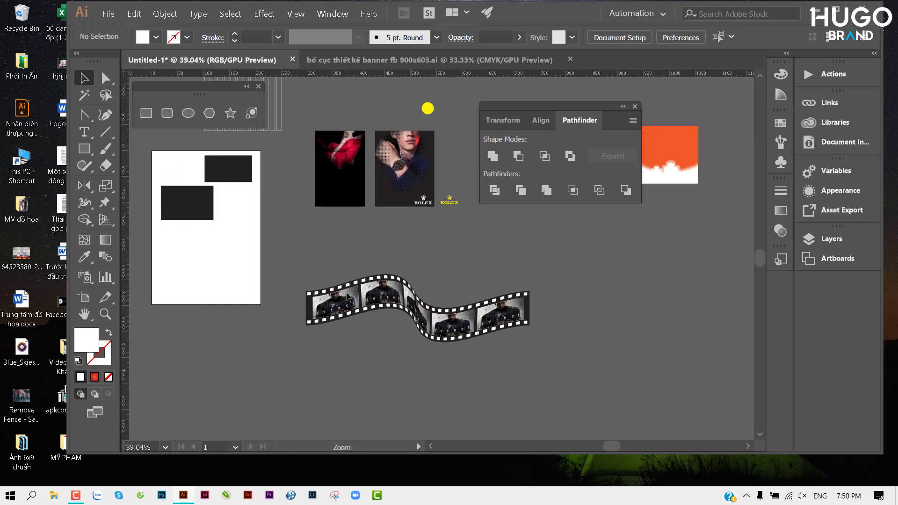
mouse_move(349, 298)
mouse_down()
mouse_move(430, 296)
mouse_move(429, 287)
mouse_up()
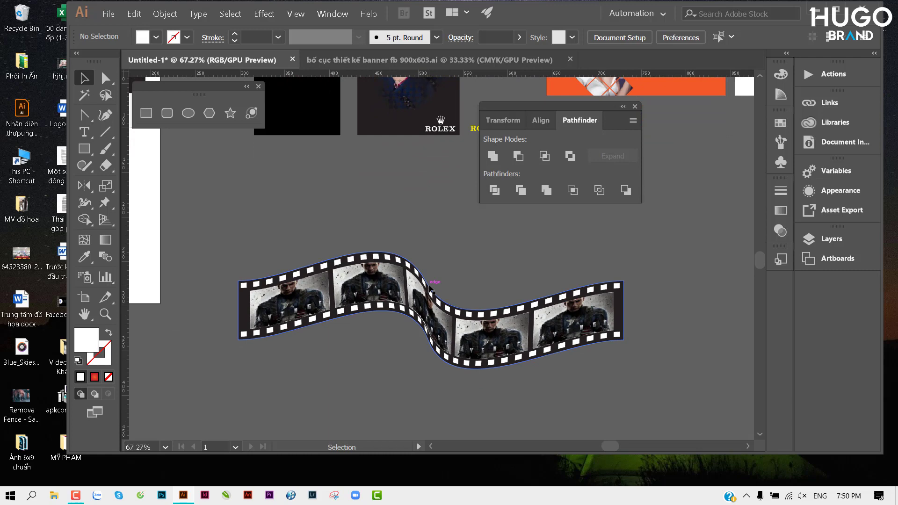
mouse_move(75, 495)
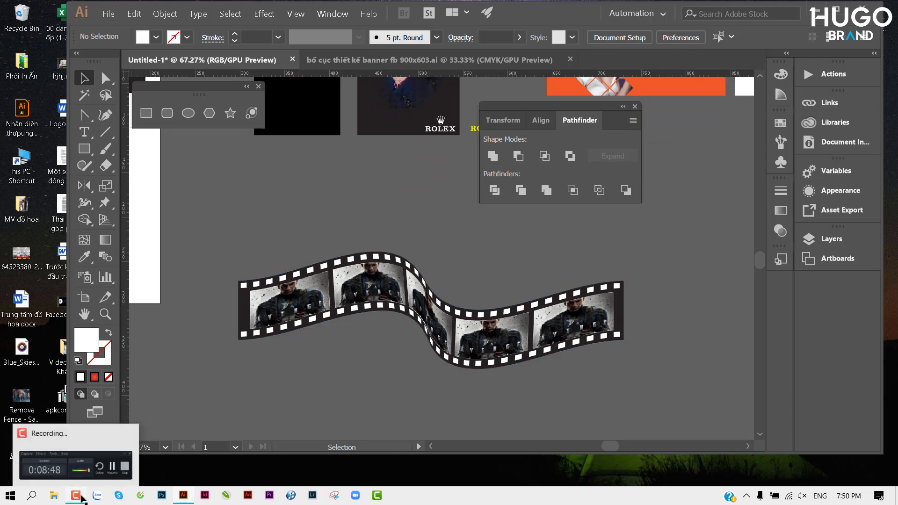
click(81, 498)
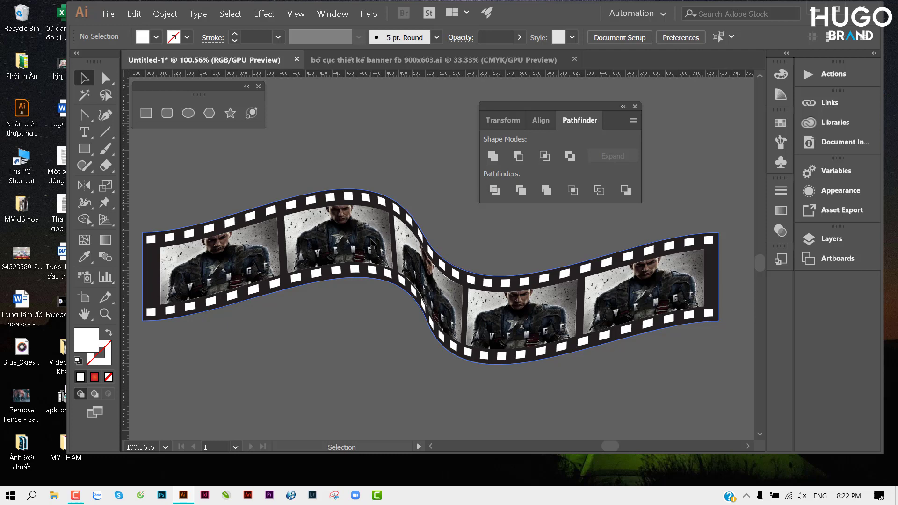
Undo the envelope wave to straighten the filmstrip, then marquee-select the whole filmstrip group.
key(ctrl)
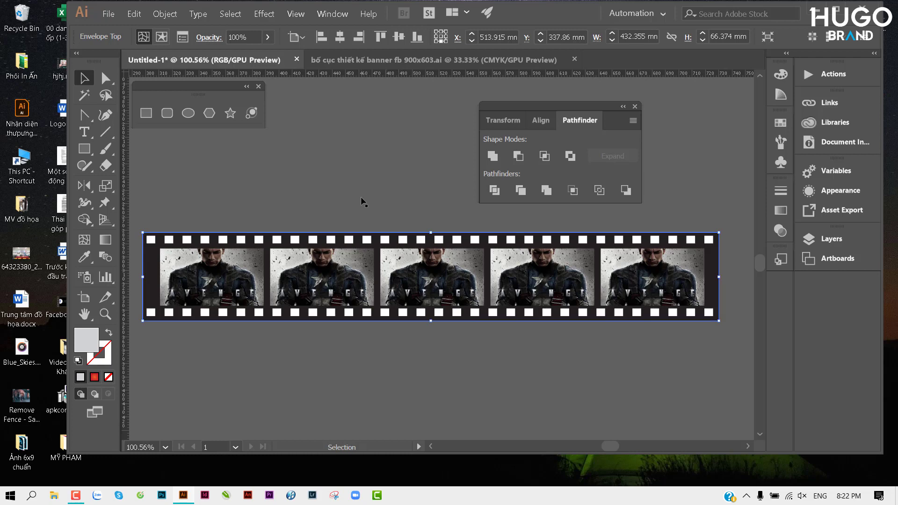
click(316, 175)
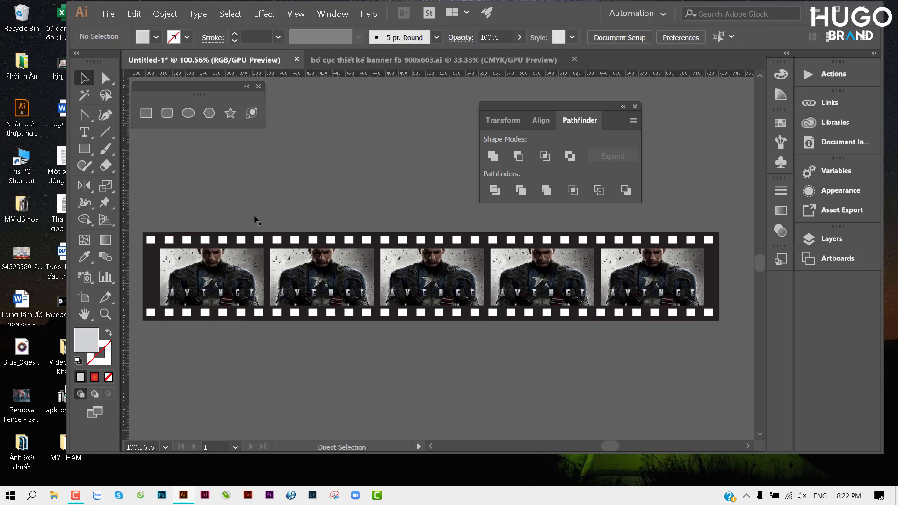
key(ctrl+z)
click(355, 207)
scroll(361, 257, up, 3)
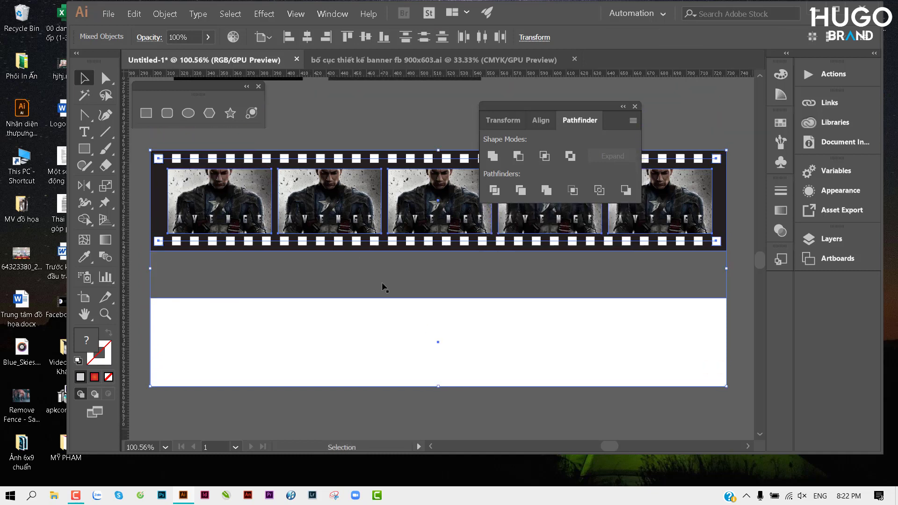
scroll(370, 267, up, 1)
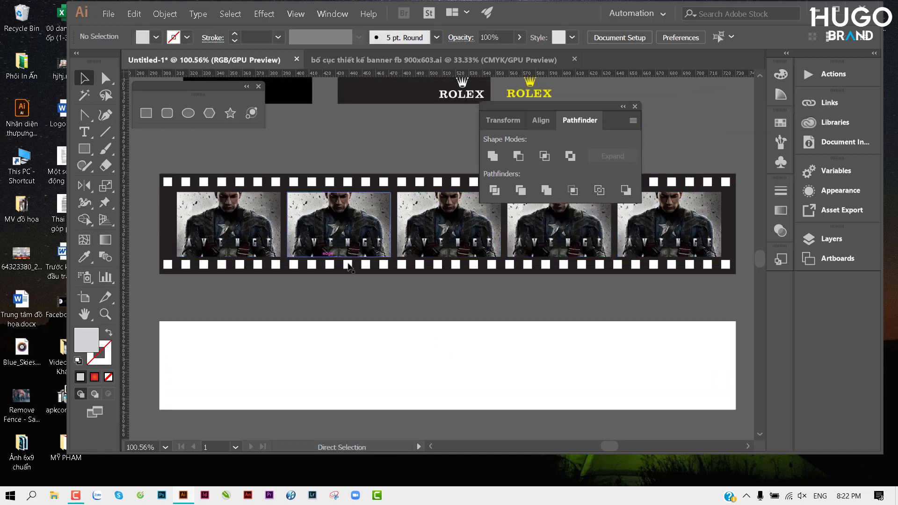
key(ctrl)
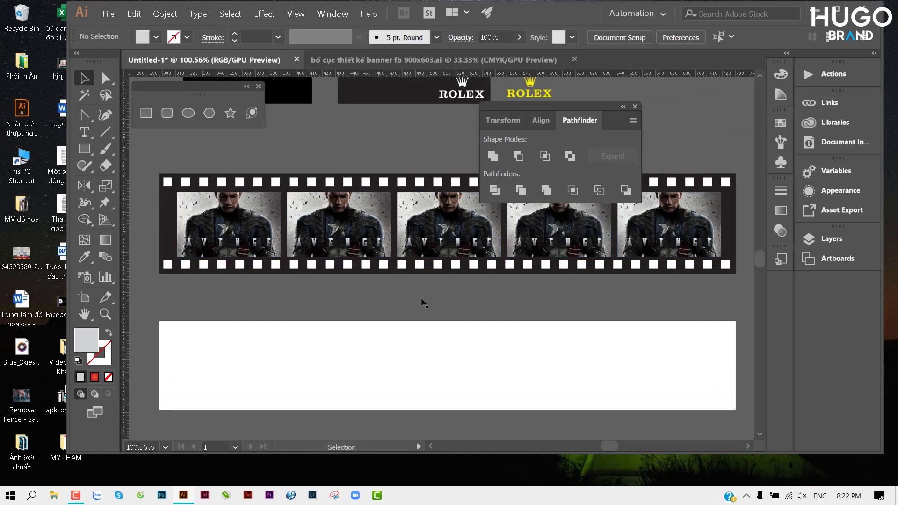
scroll(421, 305, down, 3)
scroll(331, 263, right, 10)
scroll(421, 263, left, 5)
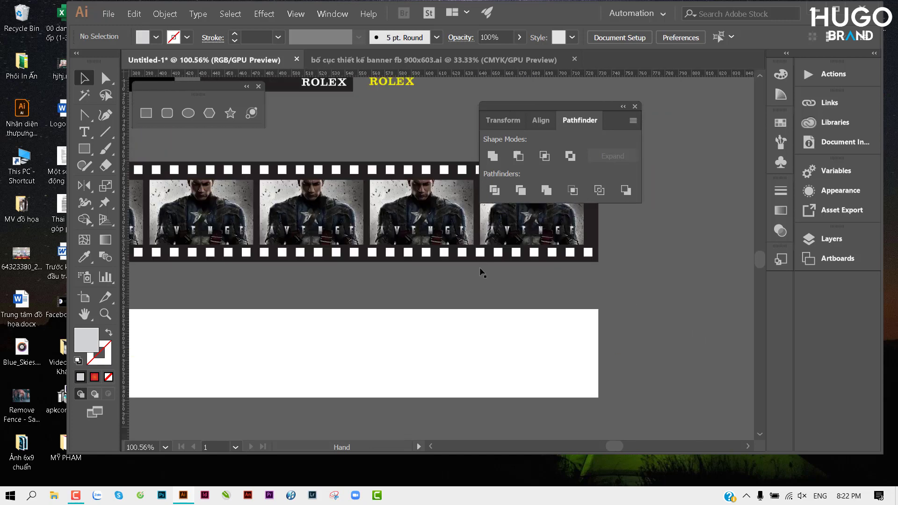
scroll(431, 301, up, 3)
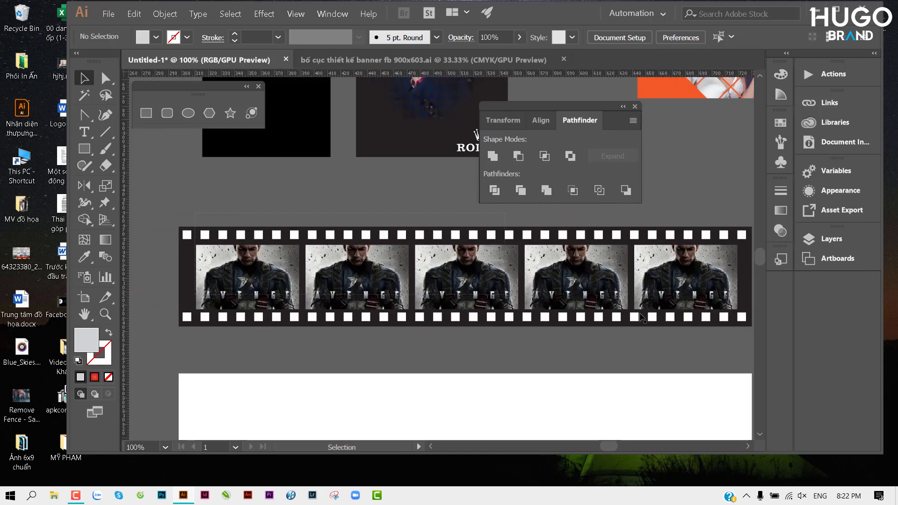
drag(216, 216, 726, 334)
Delete the filmstrip, place the captain_america photo, then remove that first placement.
key(Delete)
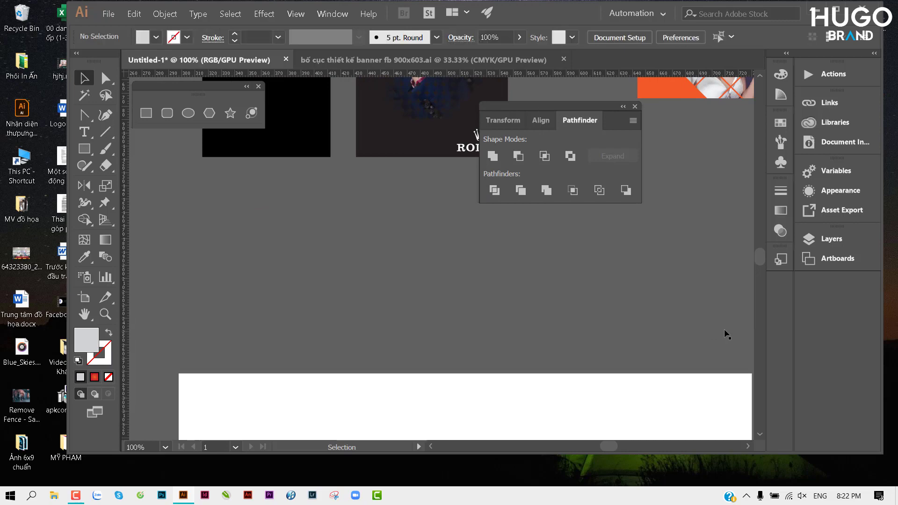
key(ctrl+shift+p)
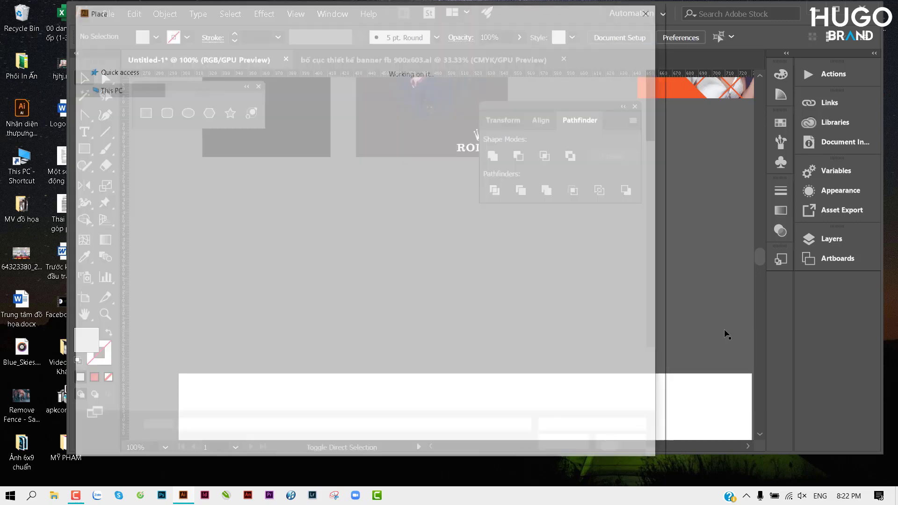
double_click(205, 196)
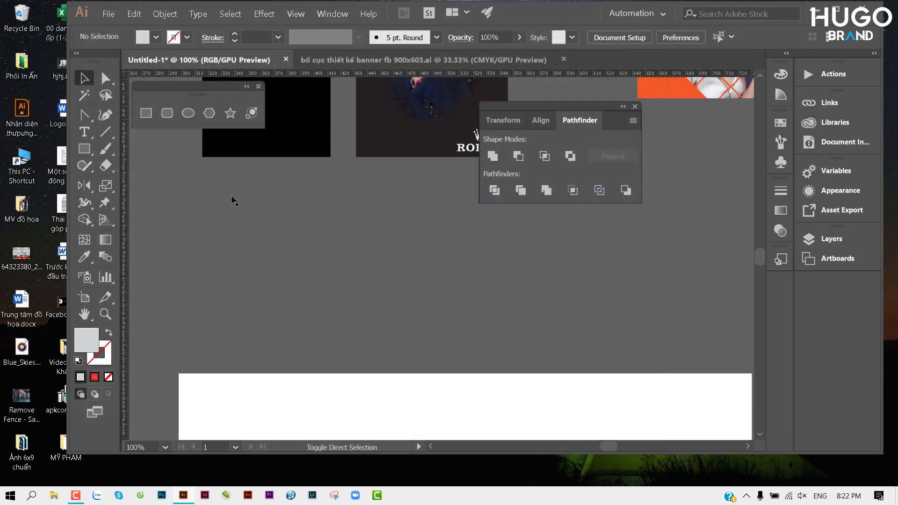
drag(274, 234, 284, 248)
key(Delete)
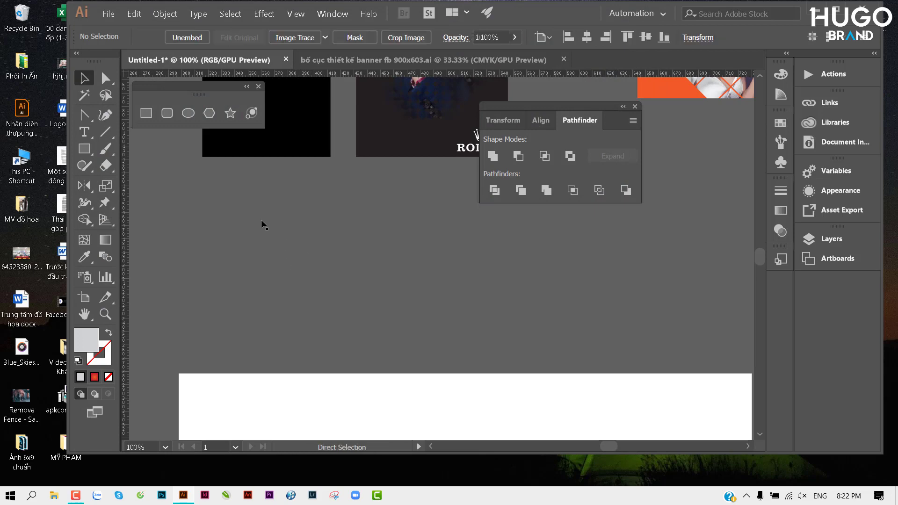
key(ctrl)
Place the captain_america photo again and shrink it proportionally to a small rectangle.
key(ctrl+shift+p)
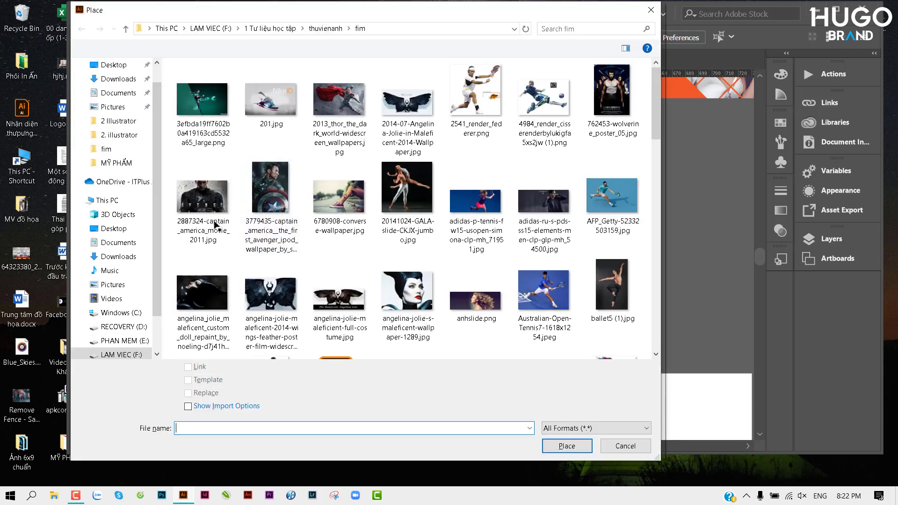
double_click(206, 208)
click(211, 232)
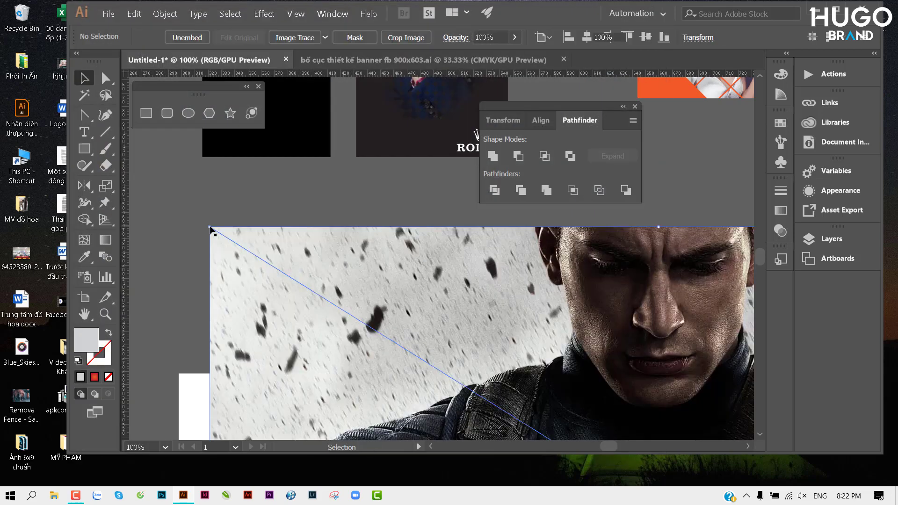
scroll(401, 280, down, 3)
scroll(271, 293, down, 2)
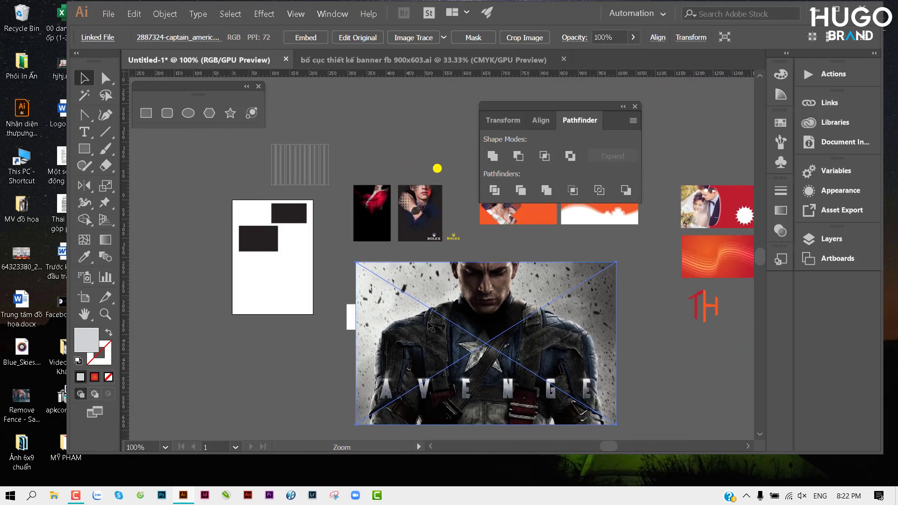
scroll(300, 294, down, 2)
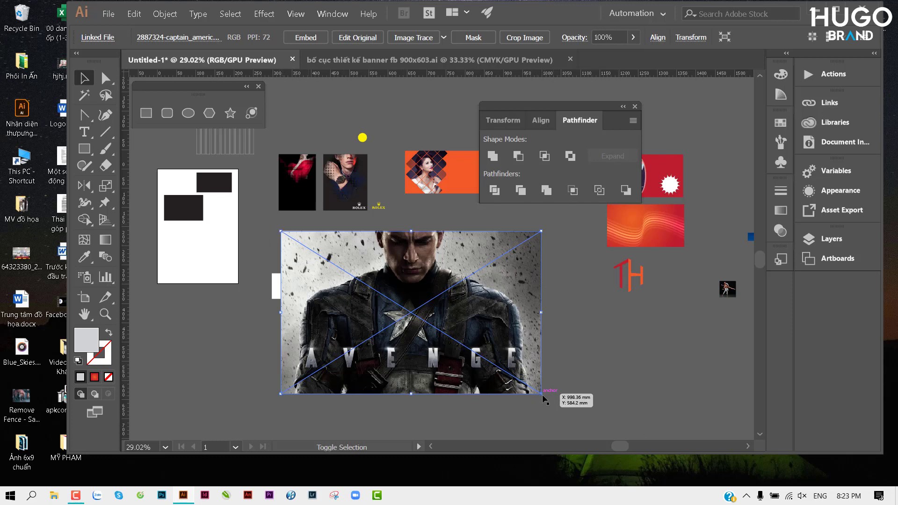
mouse_move(541, 393)
mouse_down()
mouse_move(302, 266)
mouse_move(309, 269)
mouse_up()
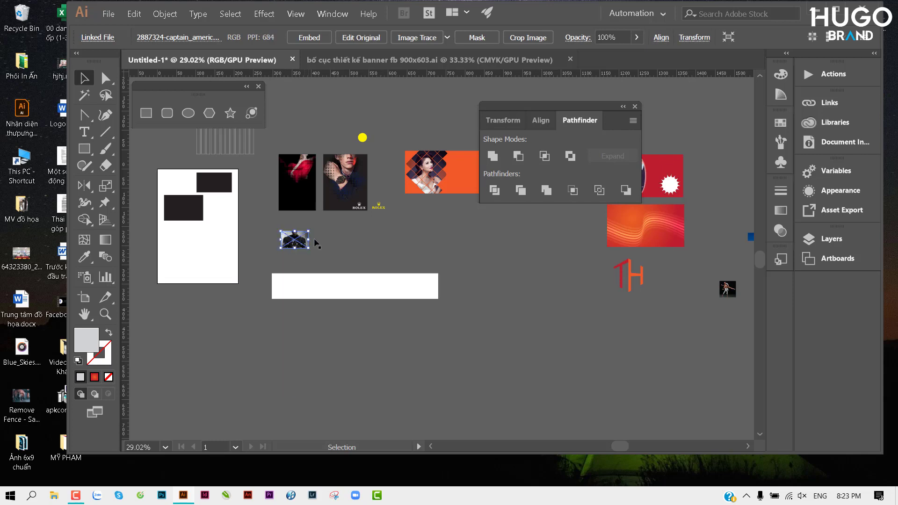
scroll(287, 236, up, 3)
scroll(533, 303, up, 2)
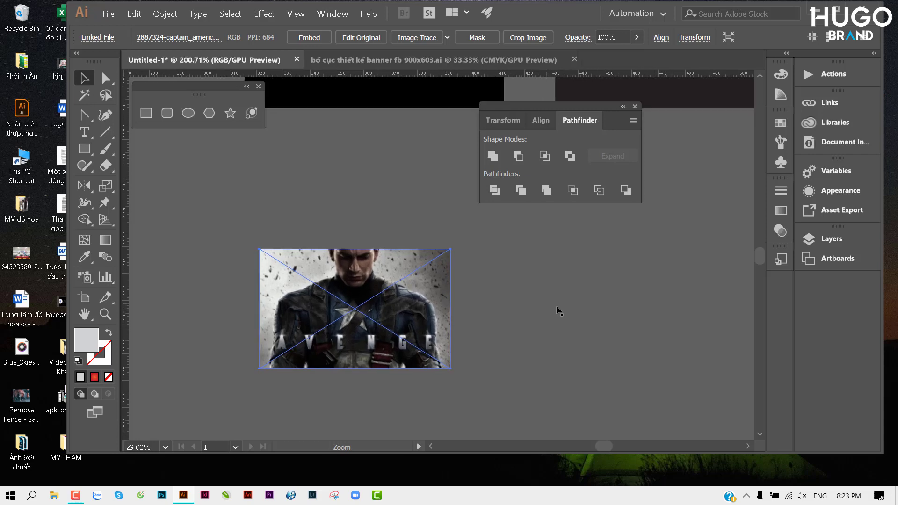
scroll(557, 309, up, 1)
scroll(565, 313, up, 1)
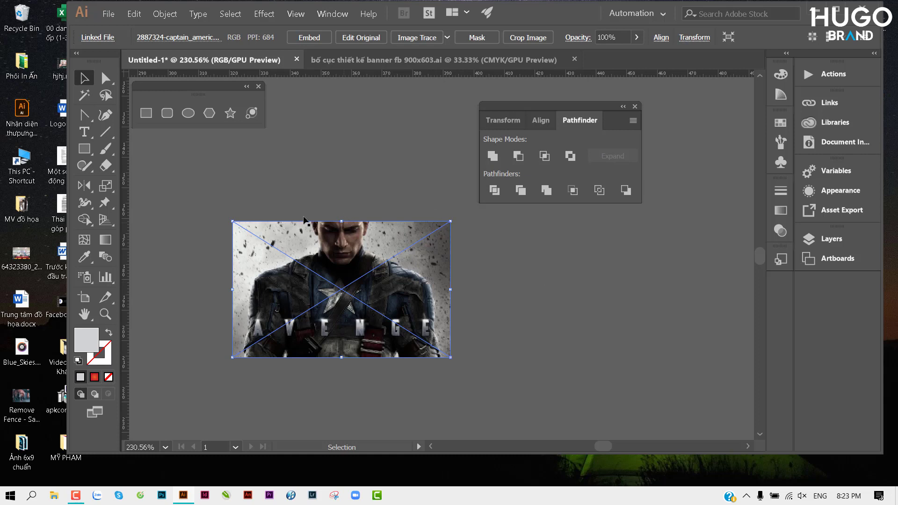
Rasterize the captain_america photo at RGB, High (300 ppi) so it is embedded, then reselect it.
click(173, 16)
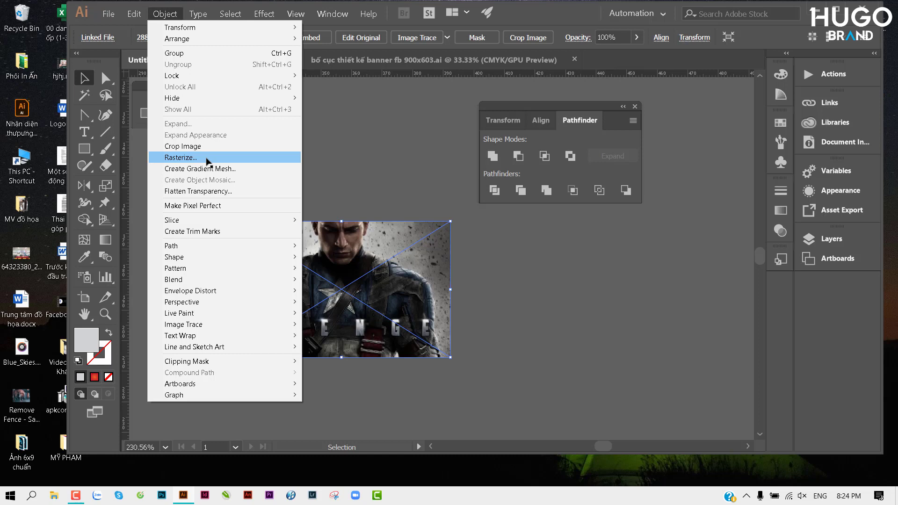
click(208, 159)
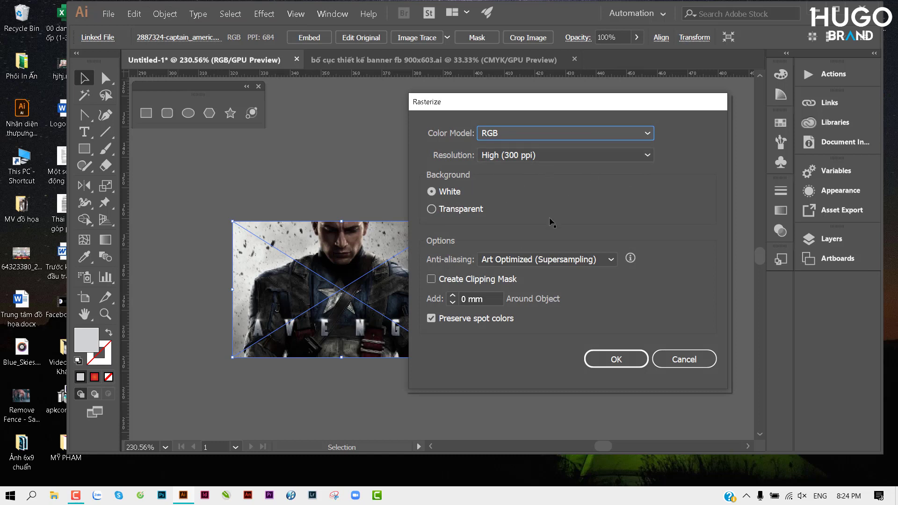
click(629, 365)
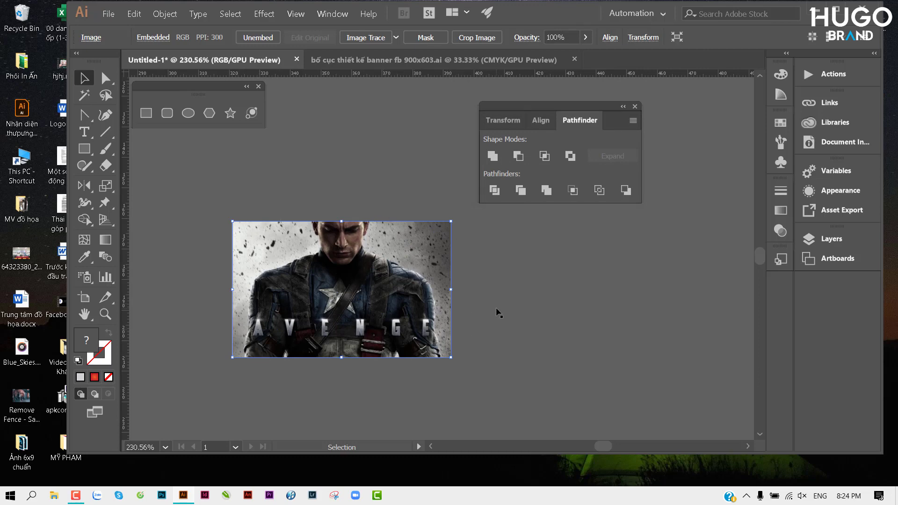
drag(498, 312, 327, 215)
Duplicate the Avengers image side by side into a row of five copies.
mouse_move(280, 293)
mouse_down()
mouse_move(225, 291)
mouse_move(310, 294)
mouse_up()
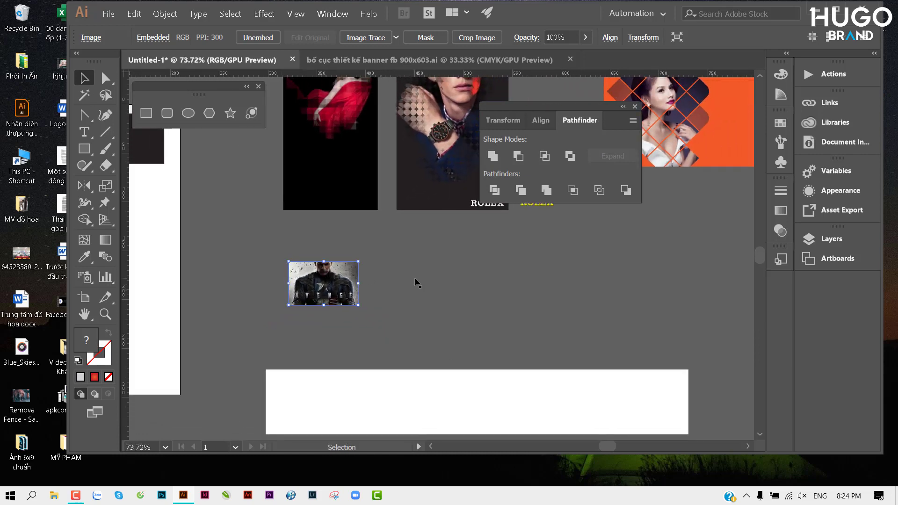
click(416, 282)
scroll(387, 285, right, 2)
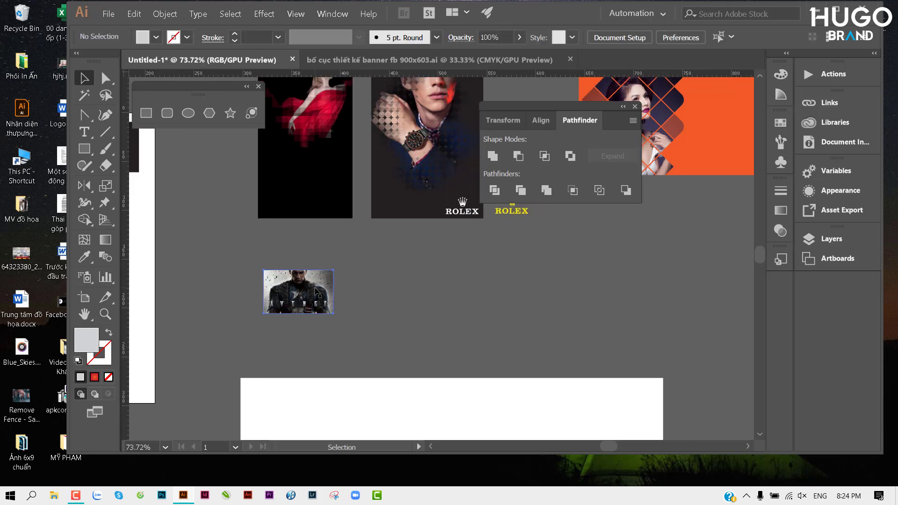
drag(315, 288, 390, 289)
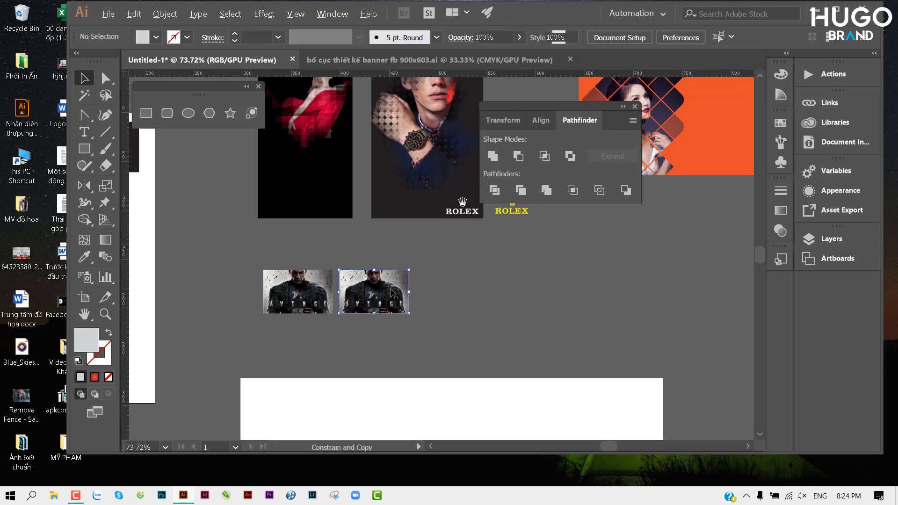
key(ctrl+d)
key(ctrl+d)
key(ctrl+d)
click(399, 331)
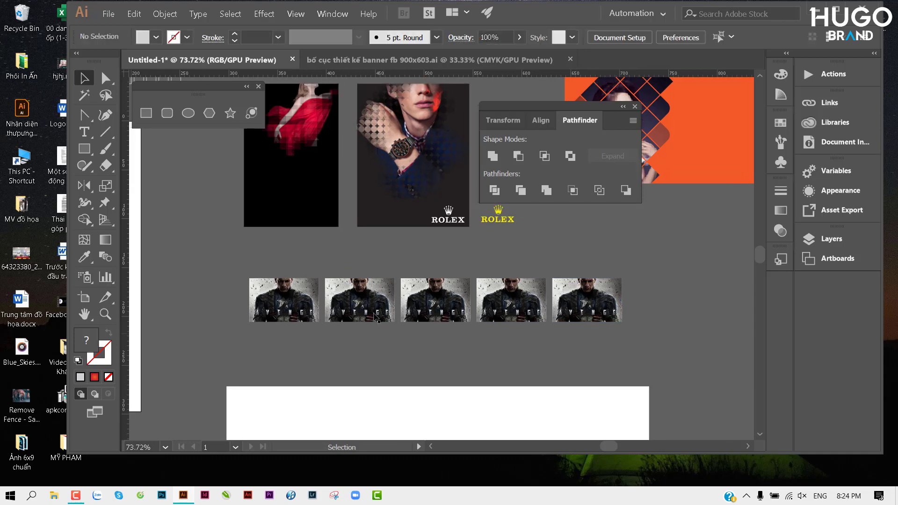
scroll(377, 318, up, 1)
Draw a black rectangle around the image row and send it to the back.
key(m)
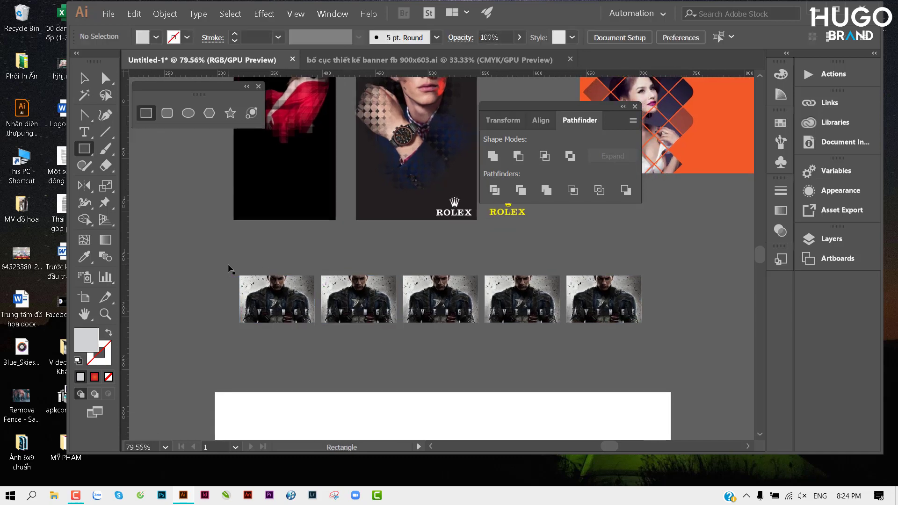
drag(228, 265, 649, 333)
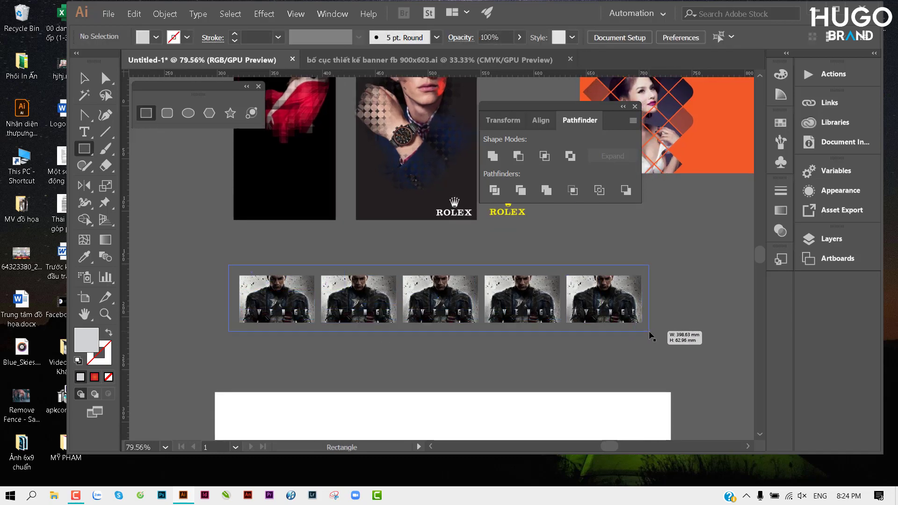
drag(649, 333, 648, 333)
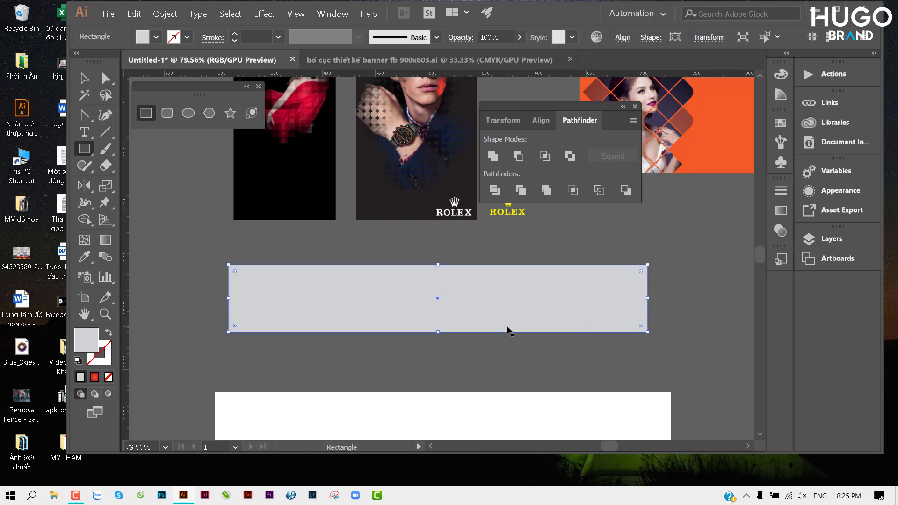
click(155, 37)
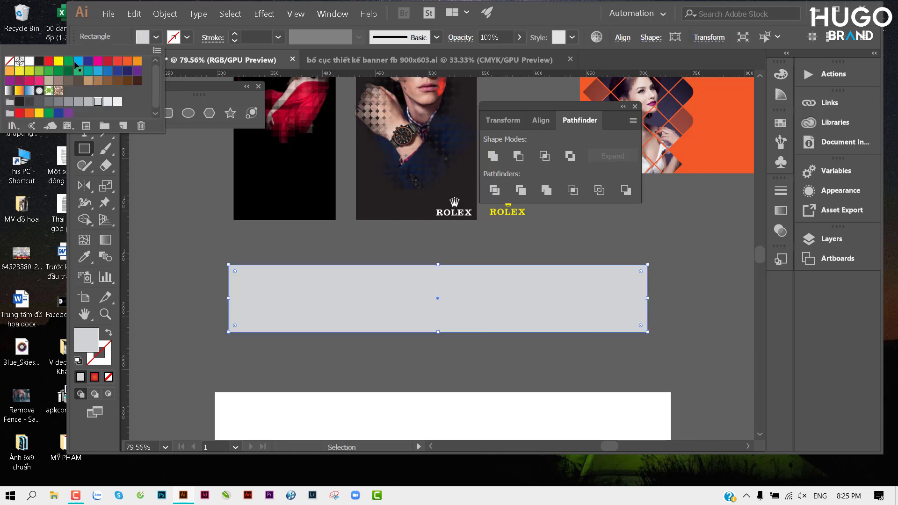
click(39, 61)
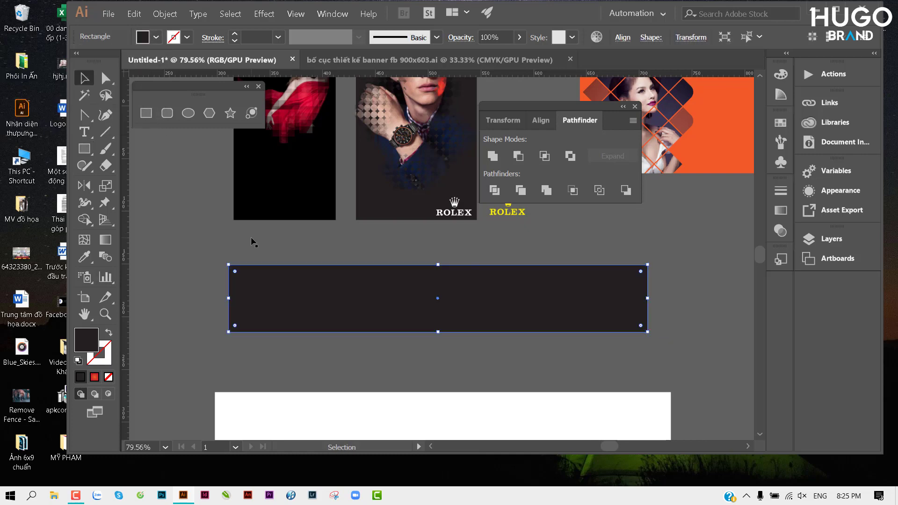
key(ctrl+shift+bracketleft)
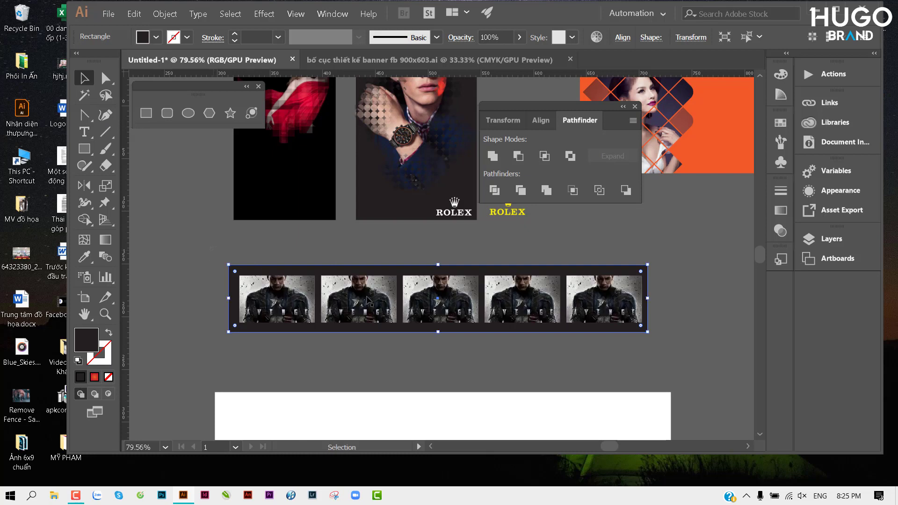
drag(650, 337, 313, 267)
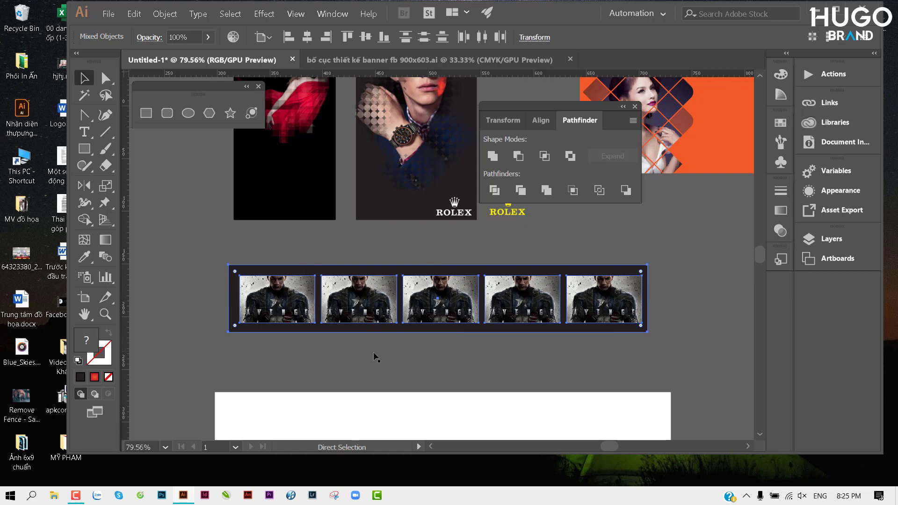
click(356, 359)
scroll(268, 306, up, 2)
Draw a small white square at the strip's top-left and copy it to the top-right end.
key(m)
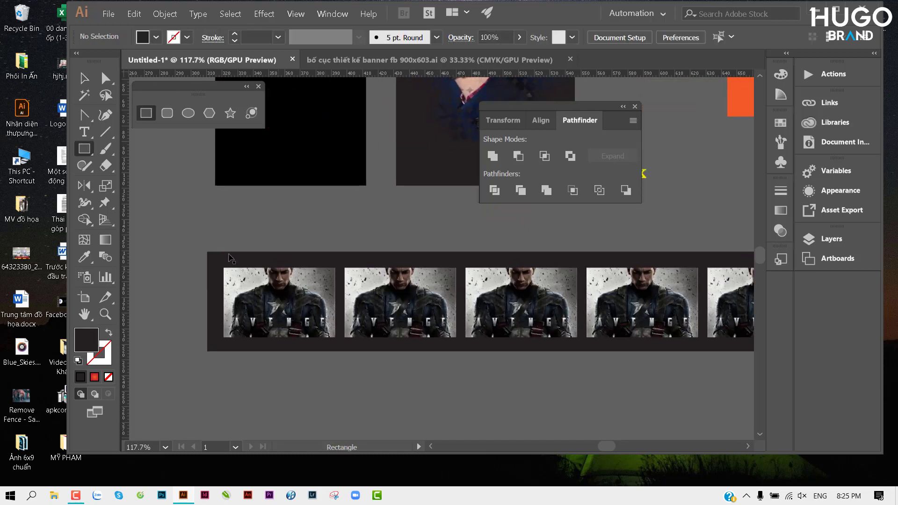
drag(217, 256, 228, 265)
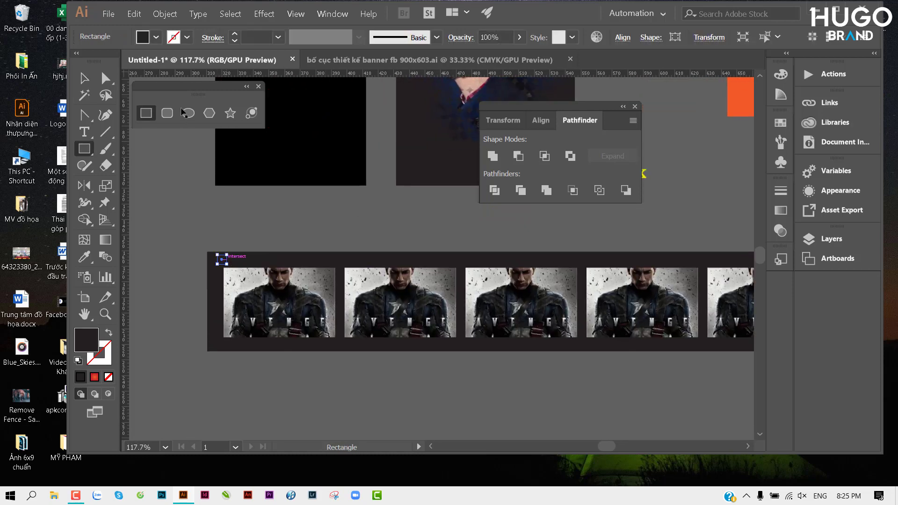
click(156, 37)
click(29, 61)
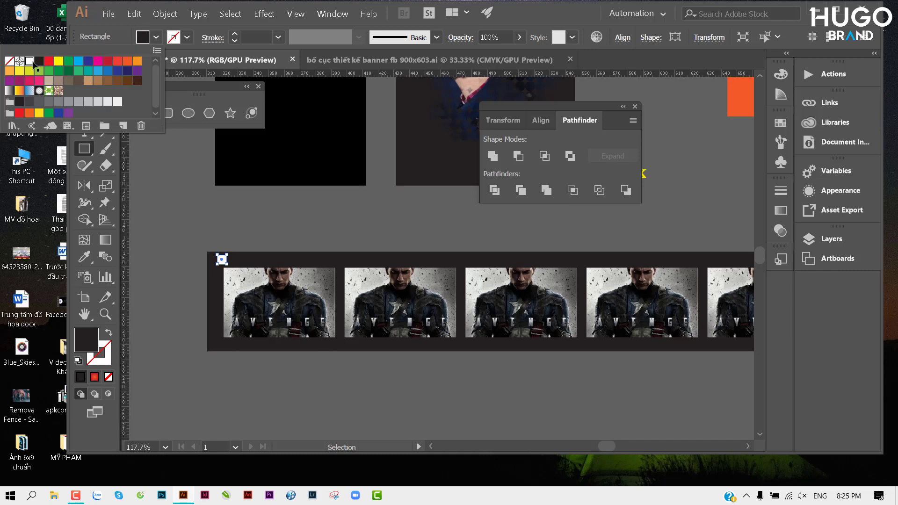
click(322, 236)
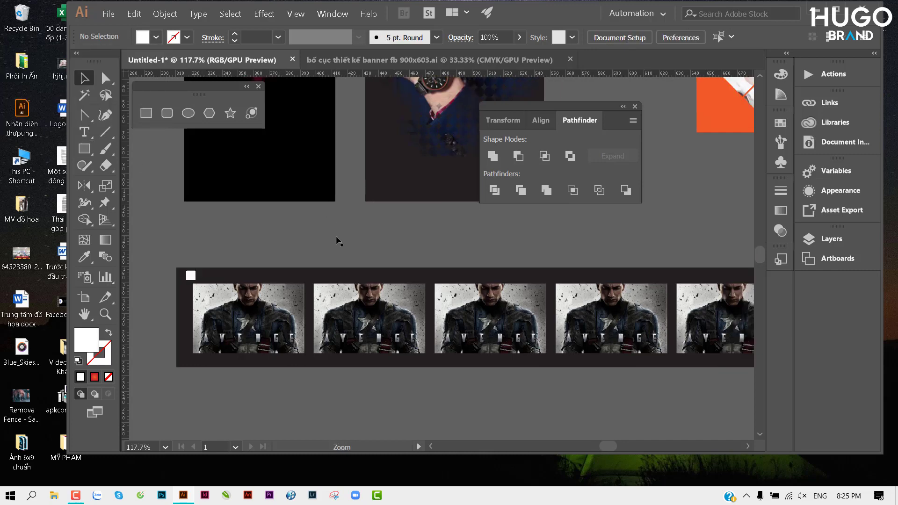
key(ctrl+1)
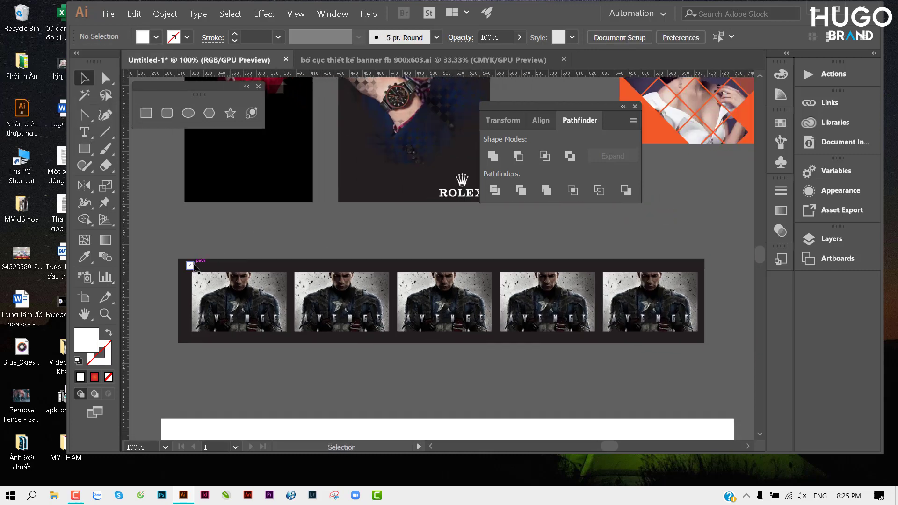
drag(196, 266, 694, 269)
Blend the two white squares into a row using 40 specified steps.
click(105, 257)
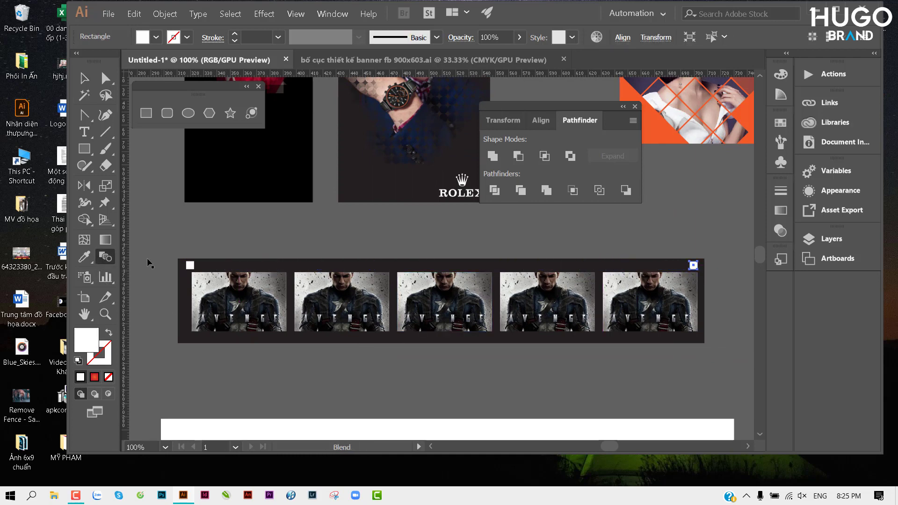
click(693, 266)
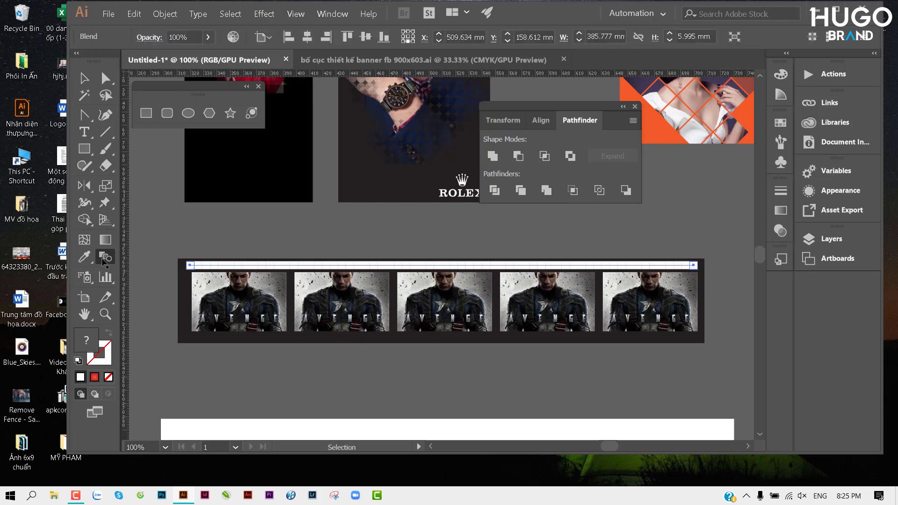
double_click(106, 257)
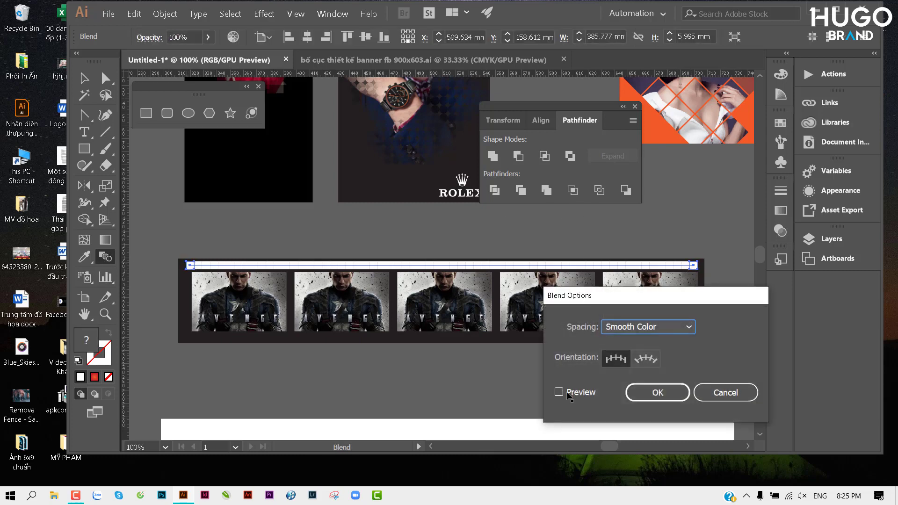
click(559, 392)
click(648, 327)
click(621, 355)
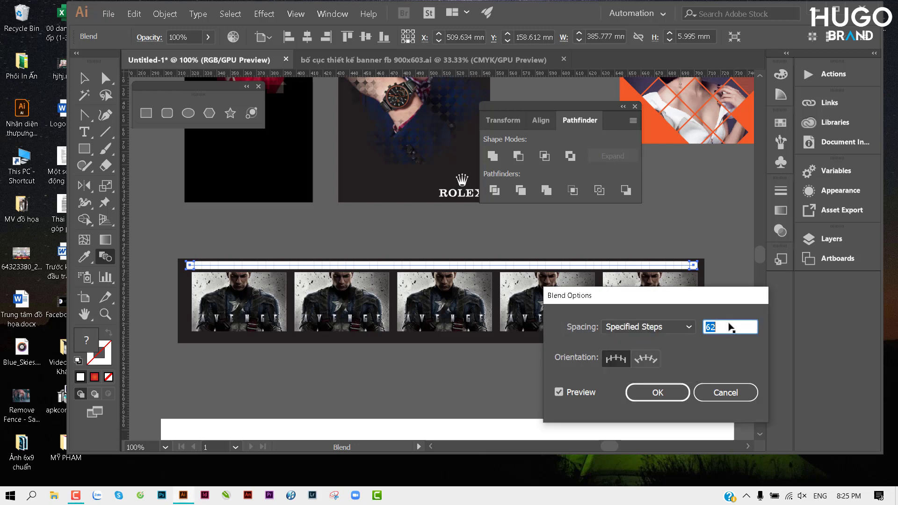
text(40)
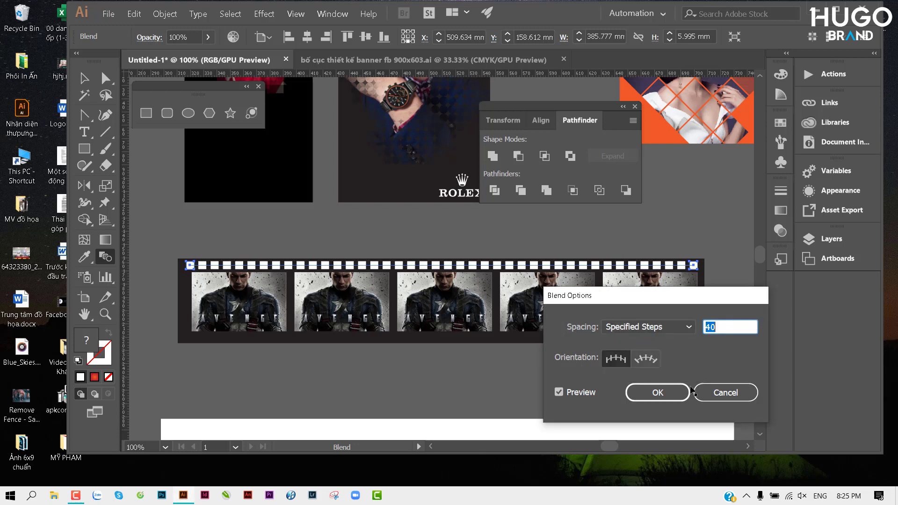
click(681, 396)
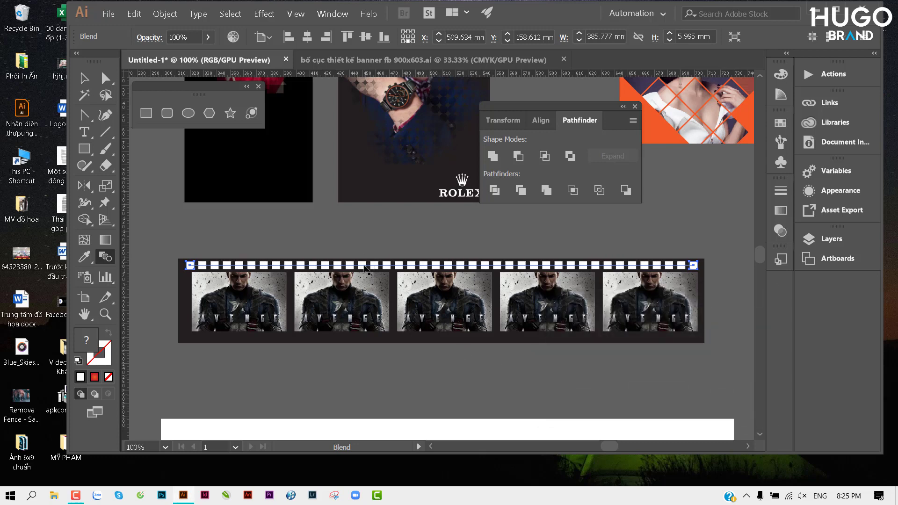
Copy the row of squares down to the strip's bottom edge and move the white rectangle up.
key(v)
drag(366, 268, 356, 338)
click(295, 358)
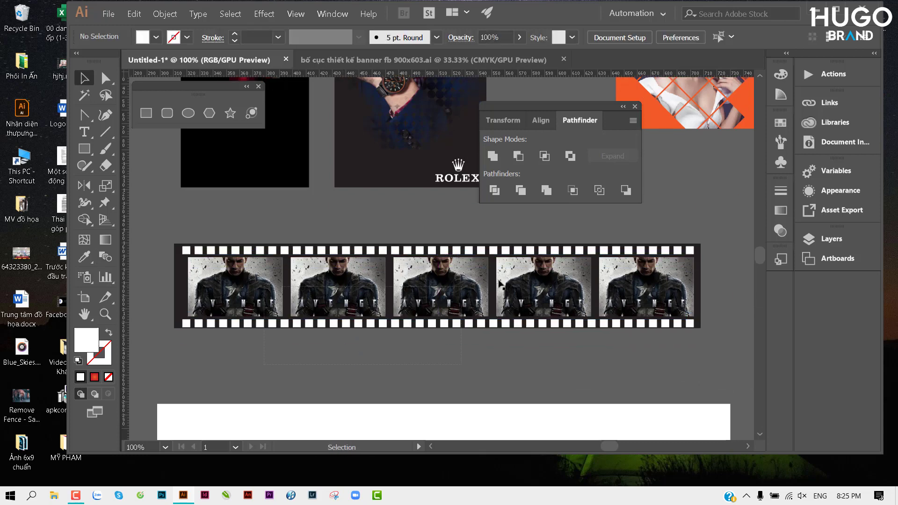
click(624, 245)
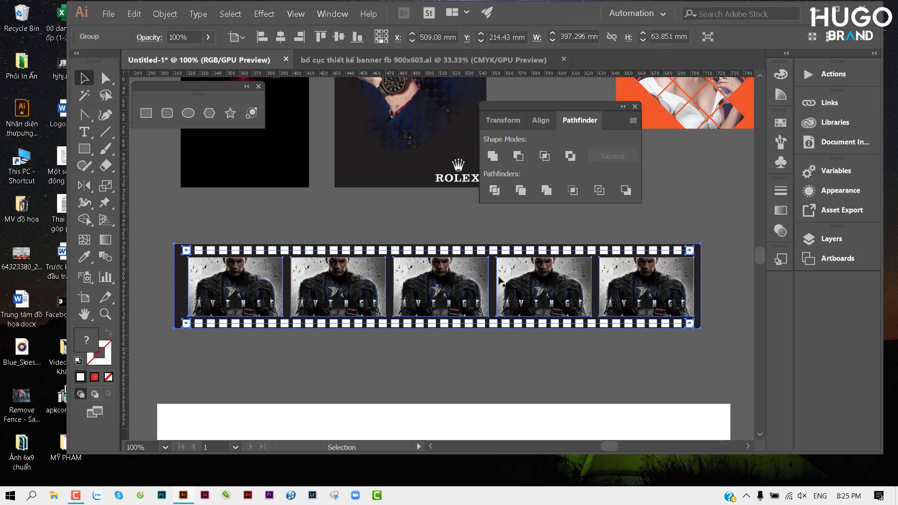
drag(436, 291, 436, 263)
key(ctrl+minus)
drag(387, 325, 386, 287)
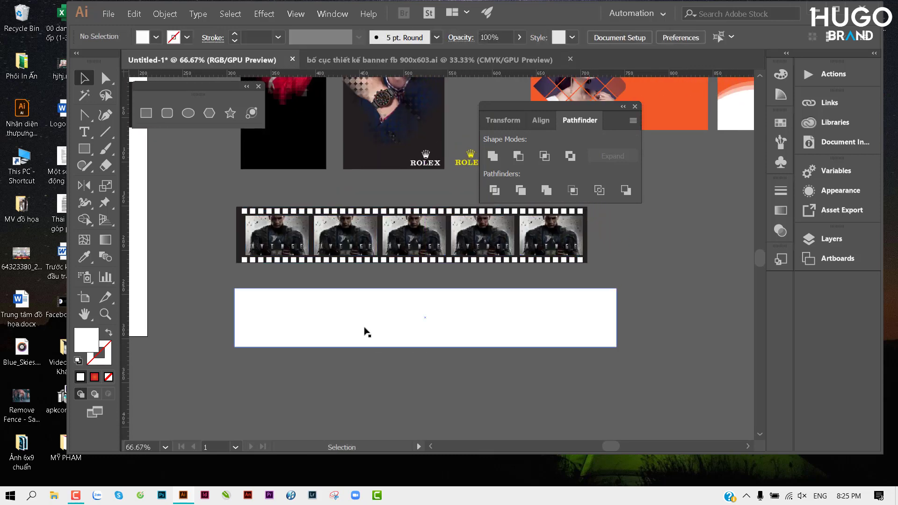
Narrow the white rectangle to the strip's width and position the film strip over it.
drag(346, 255, 357, 262)
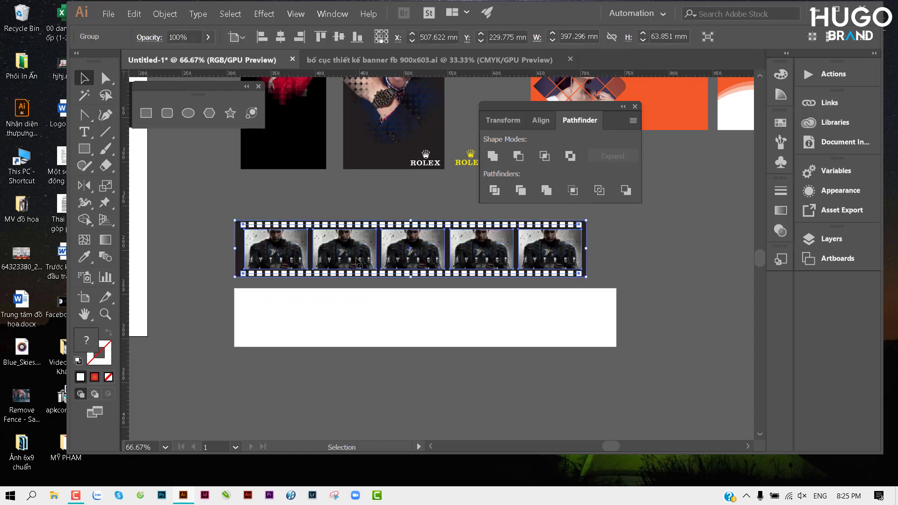
click(614, 319)
scroll(528, 325, right, 2)
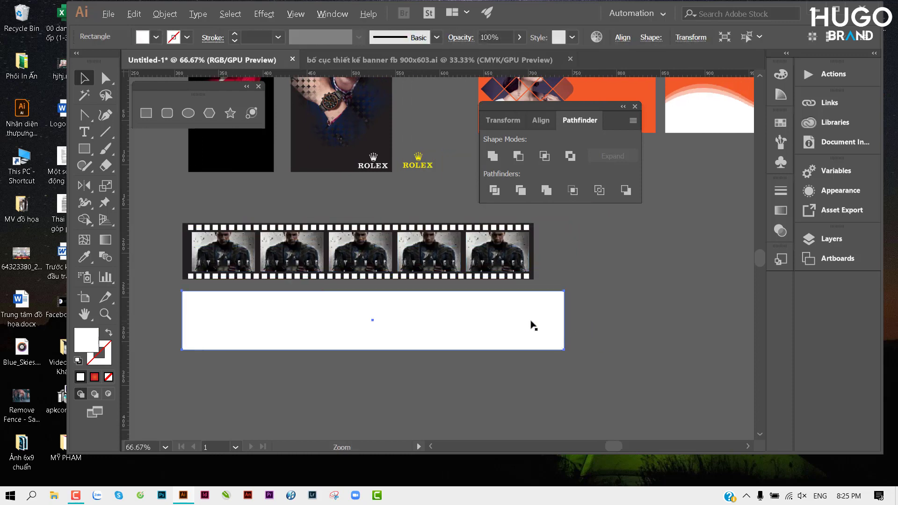
scroll(528, 325, down, 2)
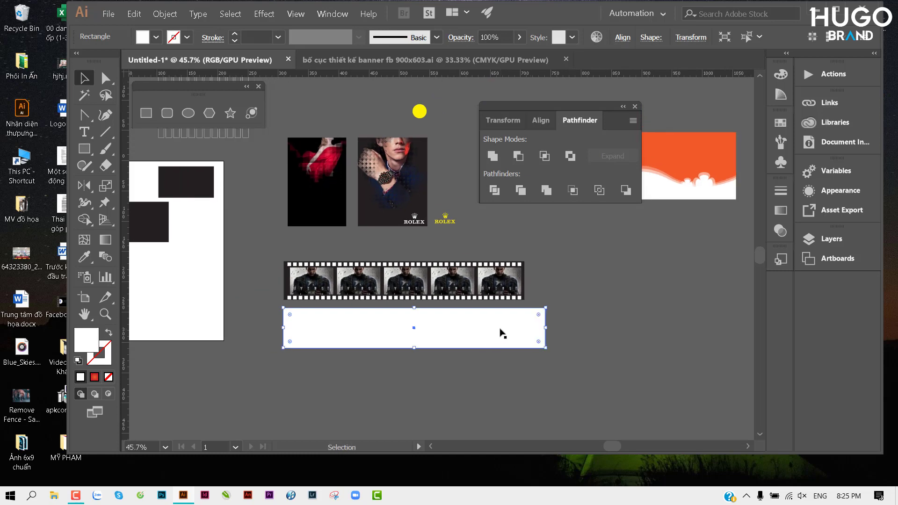
drag(546, 330, 525, 325)
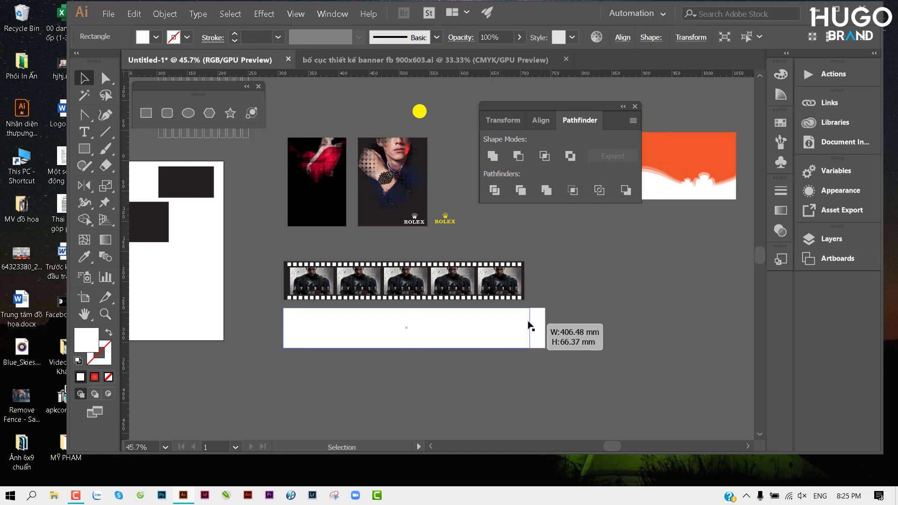
click(557, 321)
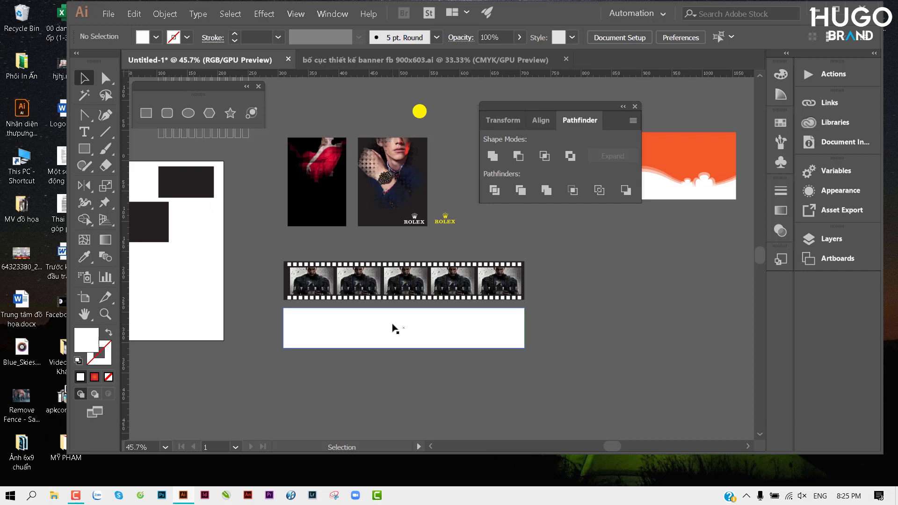
click(407, 276)
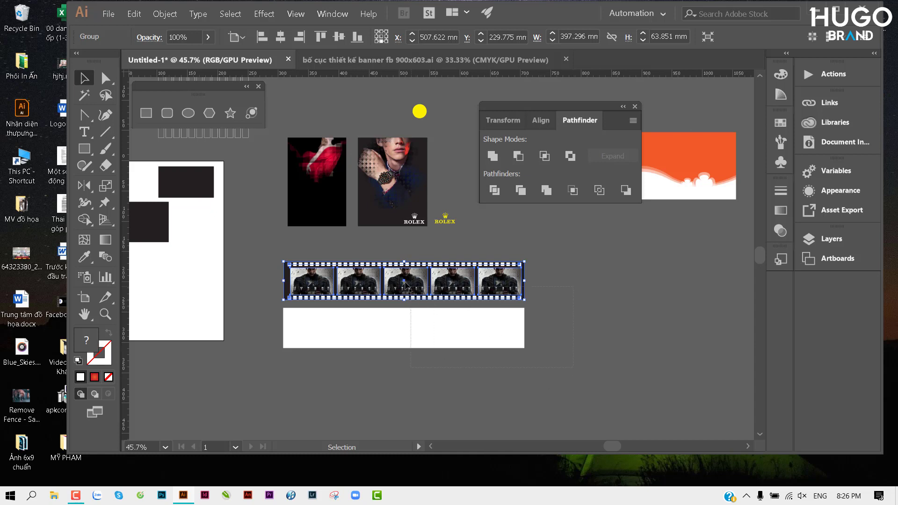
shift+click(403, 328)
mouse_move(403, 327)
mouse_down()
mouse_move(404, 283)
mouse_move(404, 327)
mouse_up()
click(398, 360)
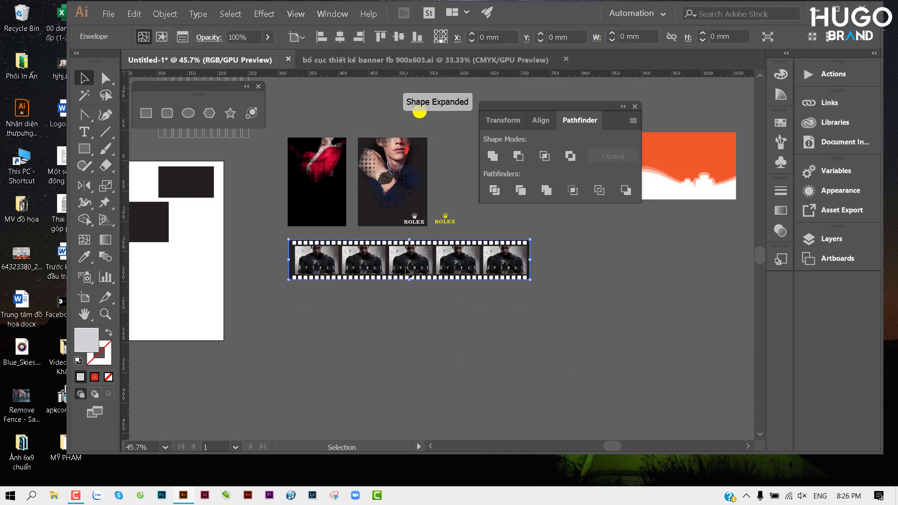
mouse_move(397, 252)
mouse_down()
mouse_move(399, 288)
mouse_move(418, 314)
mouse_up()
Drag the strip's envelope mesh handle to bend the film strip into a wave.
scroll(418, 276, up, 3)
drag(516, 271, 496, 298)
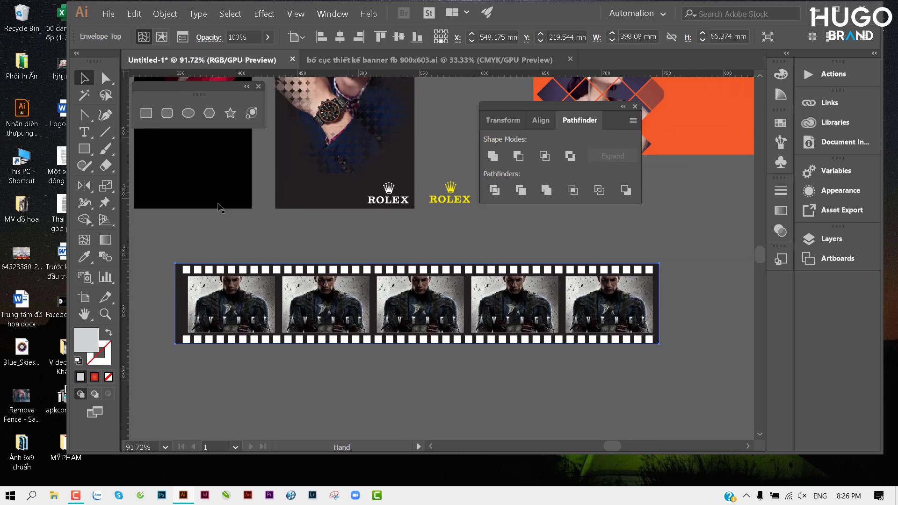
drag(84, 115, 148, 134)
click(148, 134)
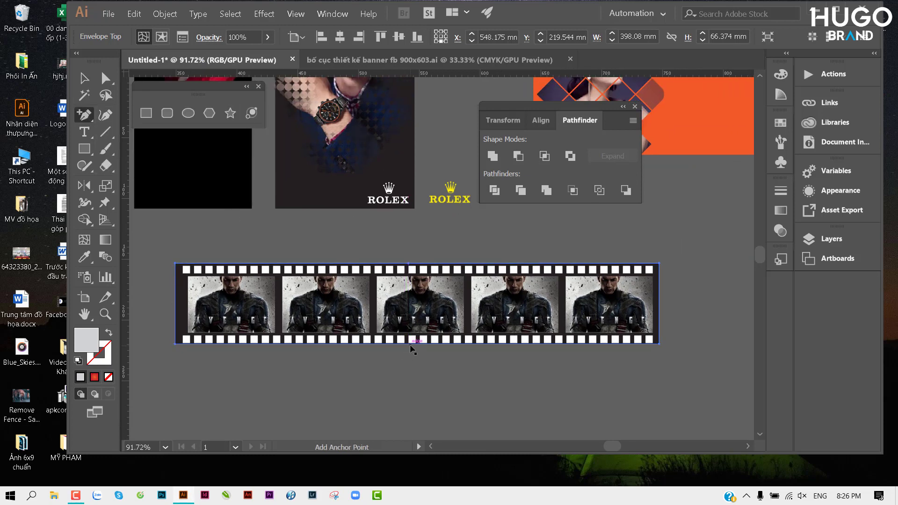
key(shift+c)
drag(408, 263, 405, 406)
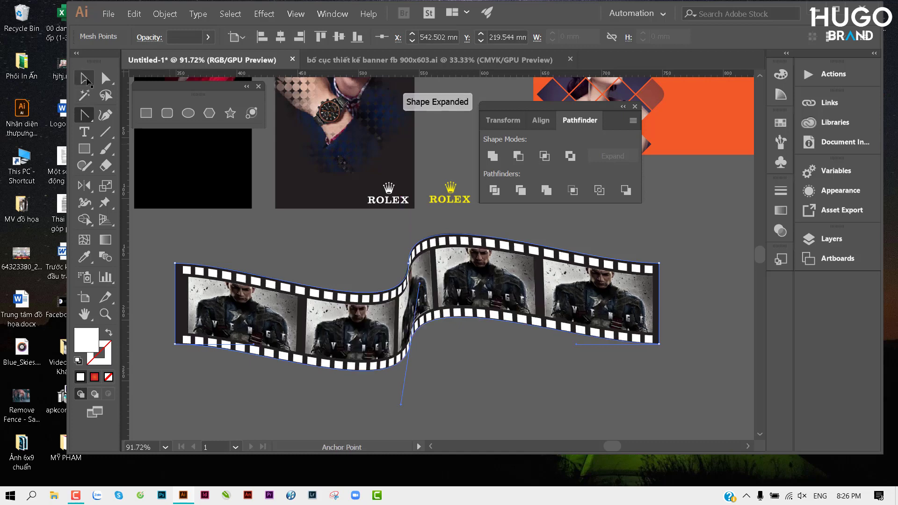
click(86, 79)
Pan and scroll the canvas to bring the orange banner artwork into view.
drag(257, 240, 206, 237)
drag(387, 335, 465, 342)
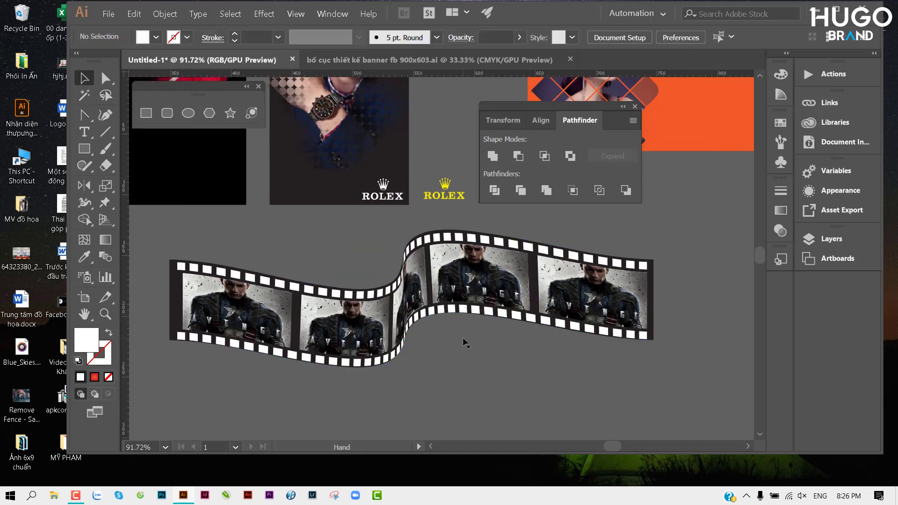
scroll(465, 342, down, 1)
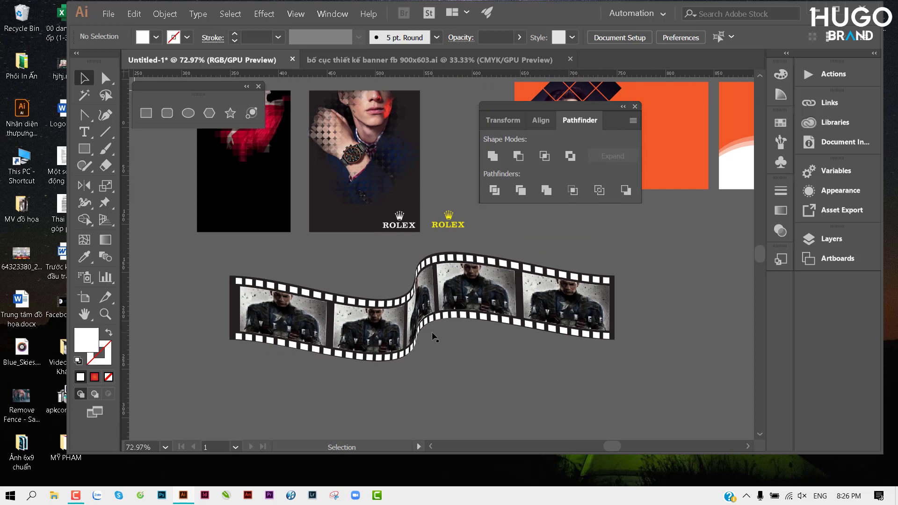
scroll(308, 314, down, 2)
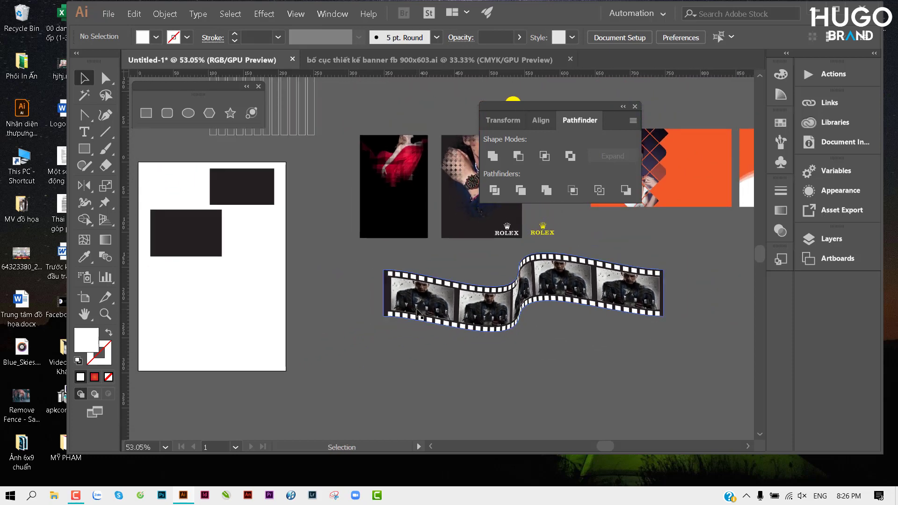
drag(185, 326, 246, 297)
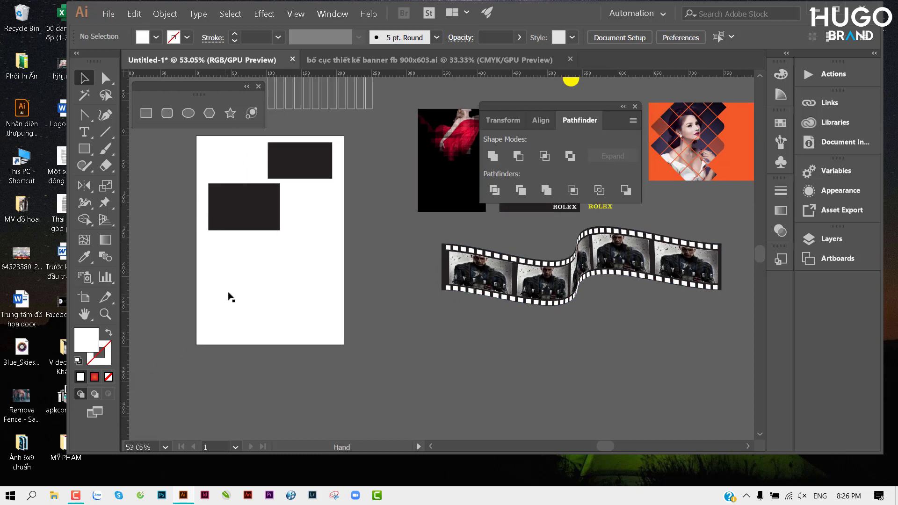
drag(440, 295, 303, 281)
scroll(358, 281, down, 3)
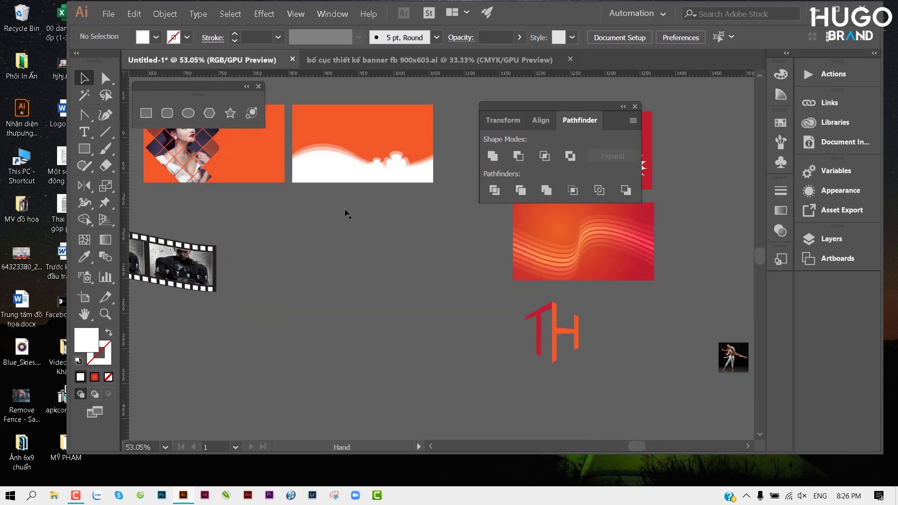
Copy the orange rectangle down, shrink it slightly, and fill it white.
drag(351, 101, 351, 281)
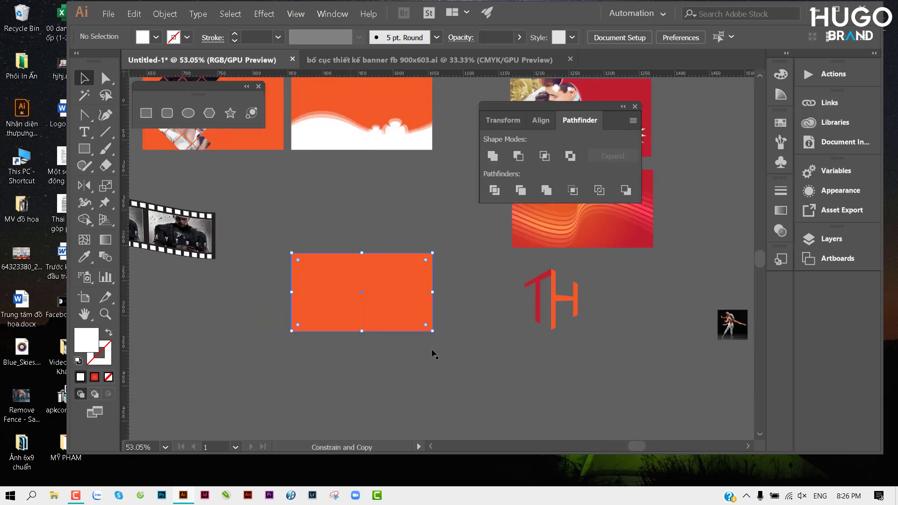
scroll(411, 299, up, 5)
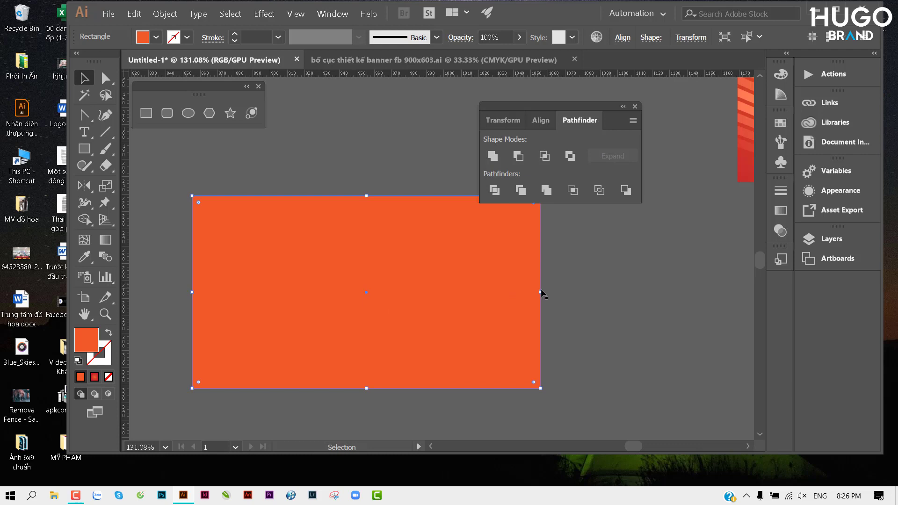
drag(541, 293, 529, 291)
click(156, 37)
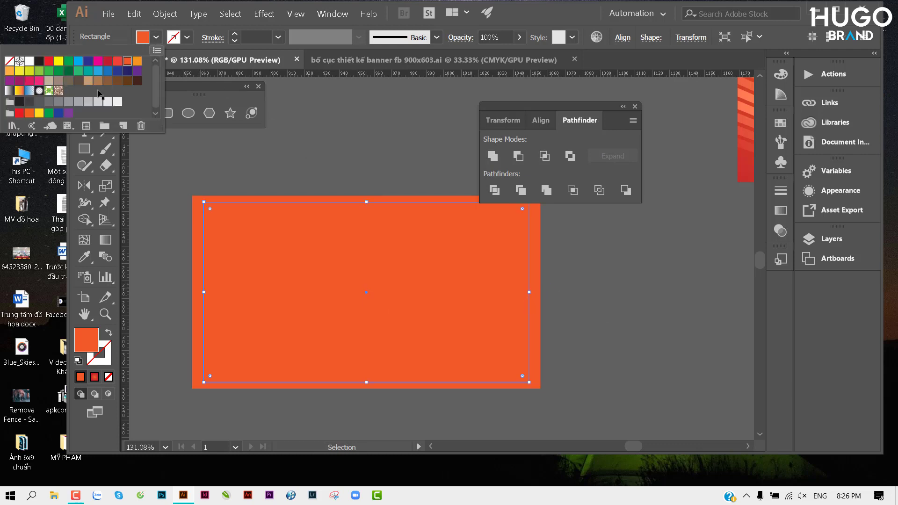
click(31, 62)
click(310, 160)
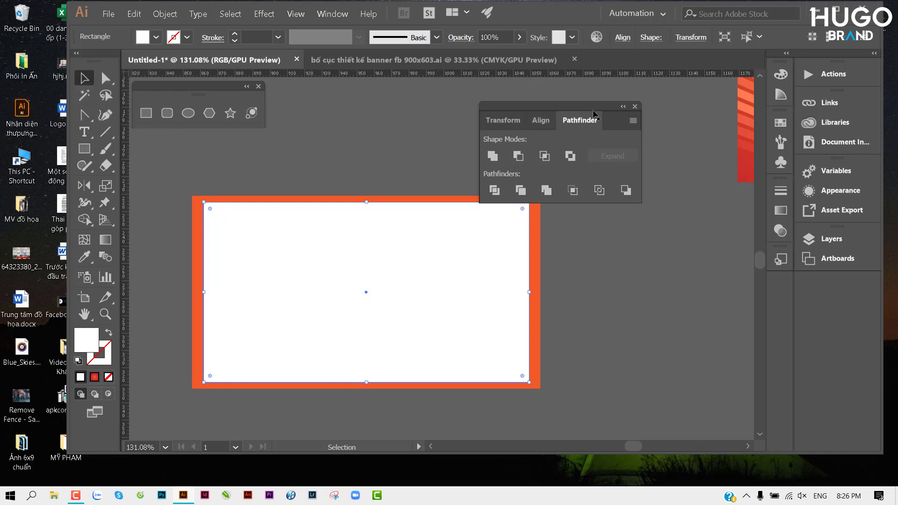
drag(608, 108, 675, 108)
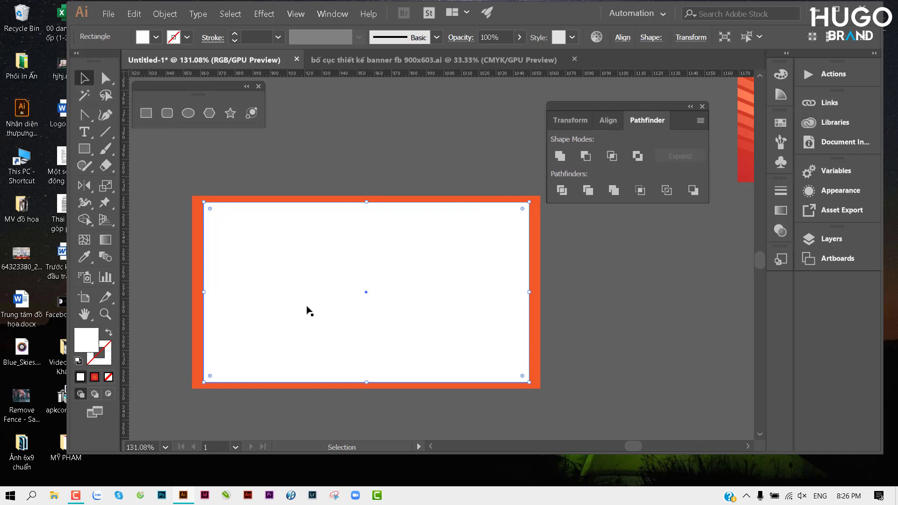
click(164, 13)
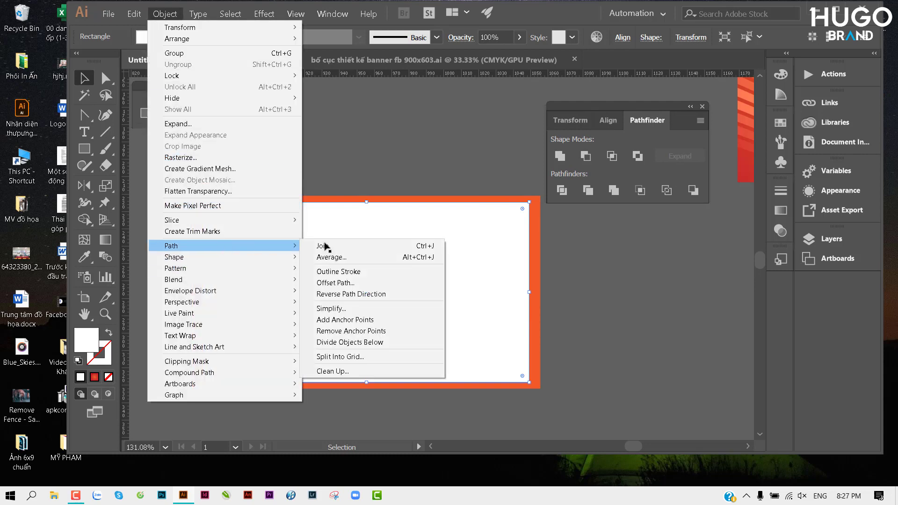
mouse_move(171, 246)
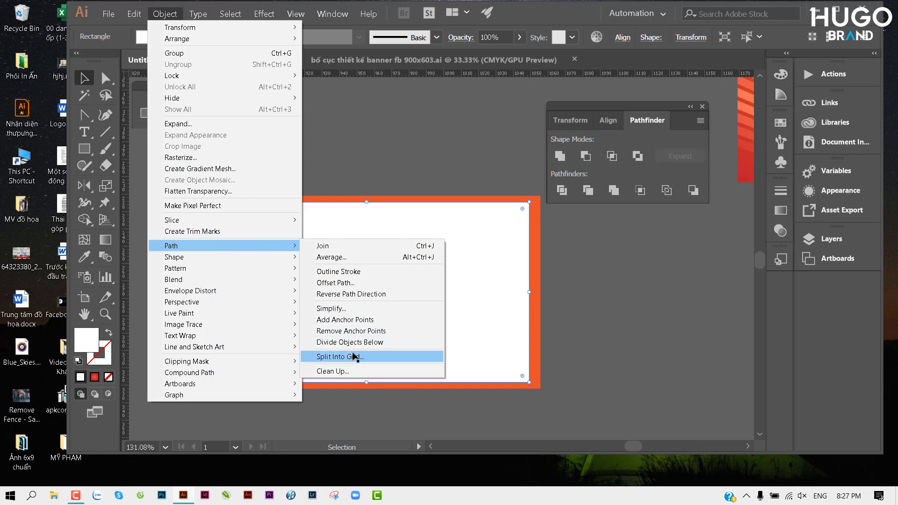
Split the white rectangle into 5 rows and 6 columns with 2 mm row and column gutters.
click(355, 357)
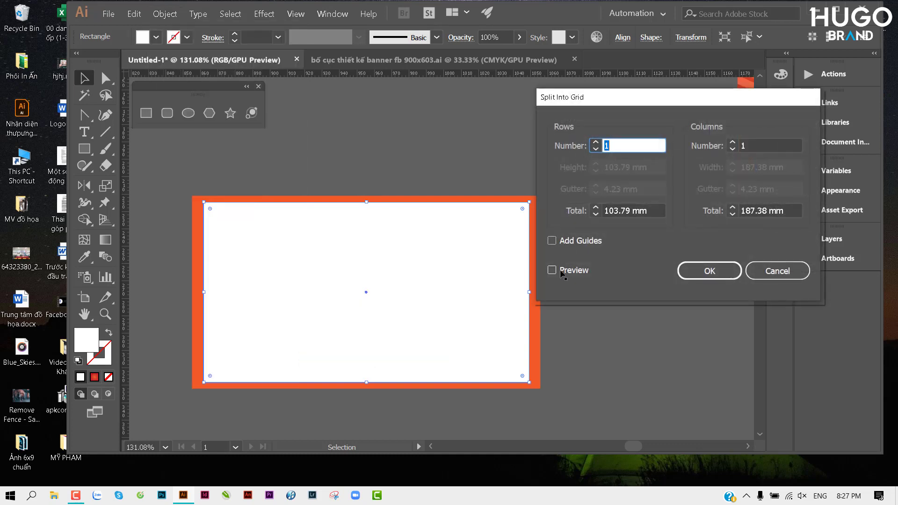
click(552, 270)
click(601, 141)
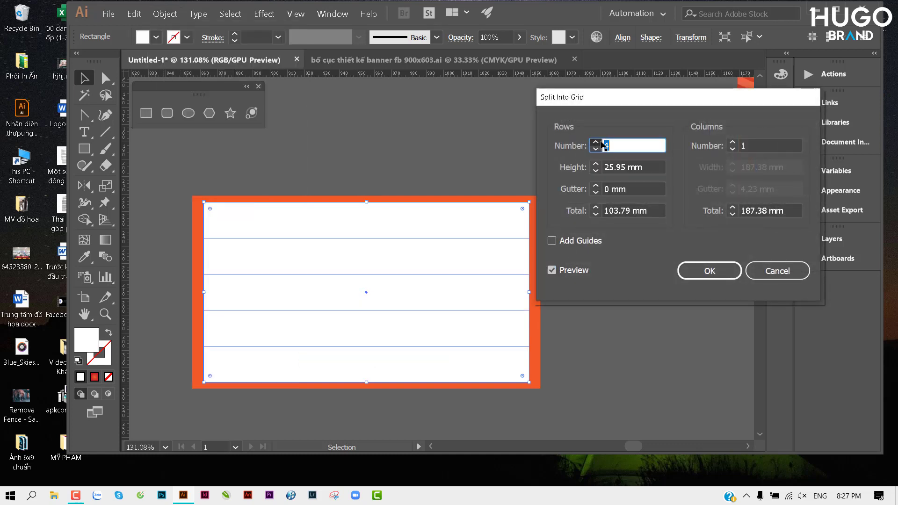
click(601, 141)
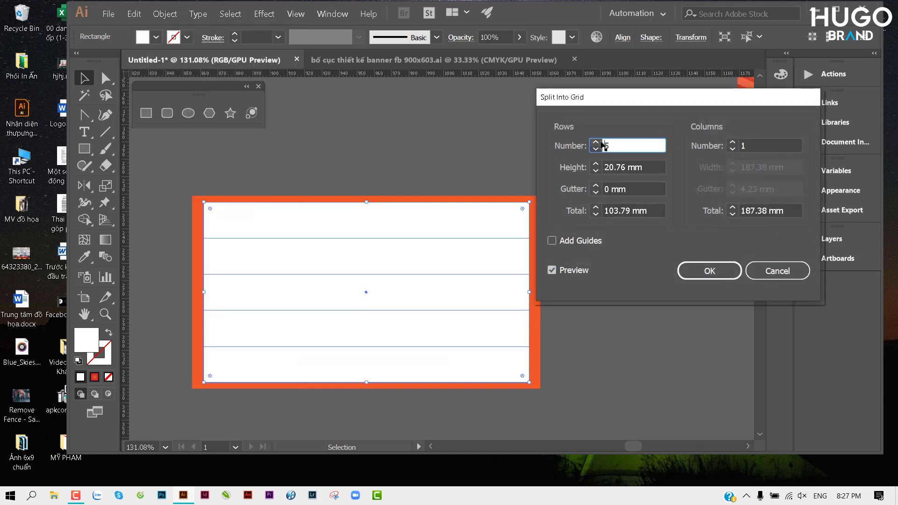
click(733, 142)
click(732, 143)
text(6)
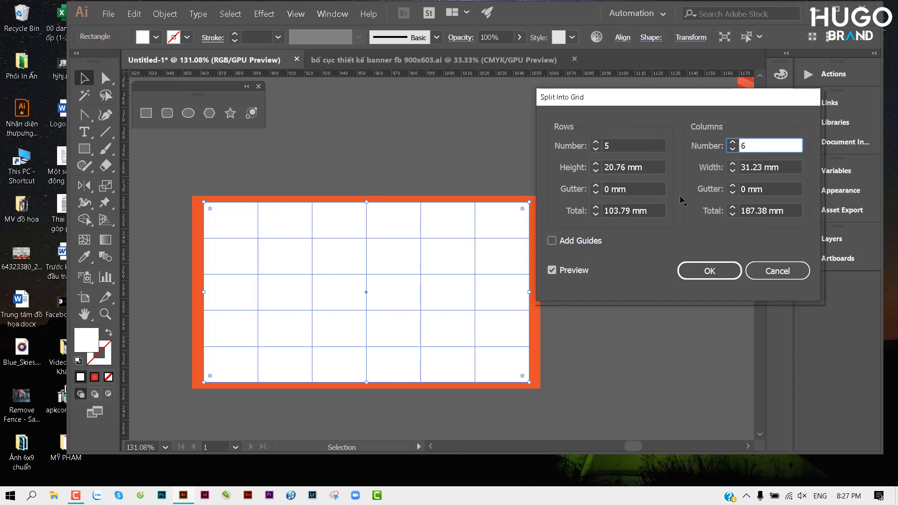
click(599, 185)
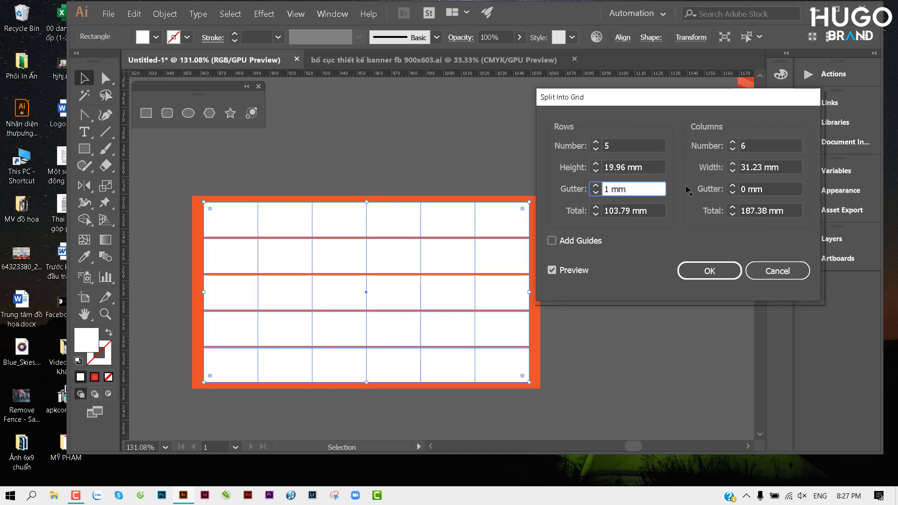
click(732, 186)
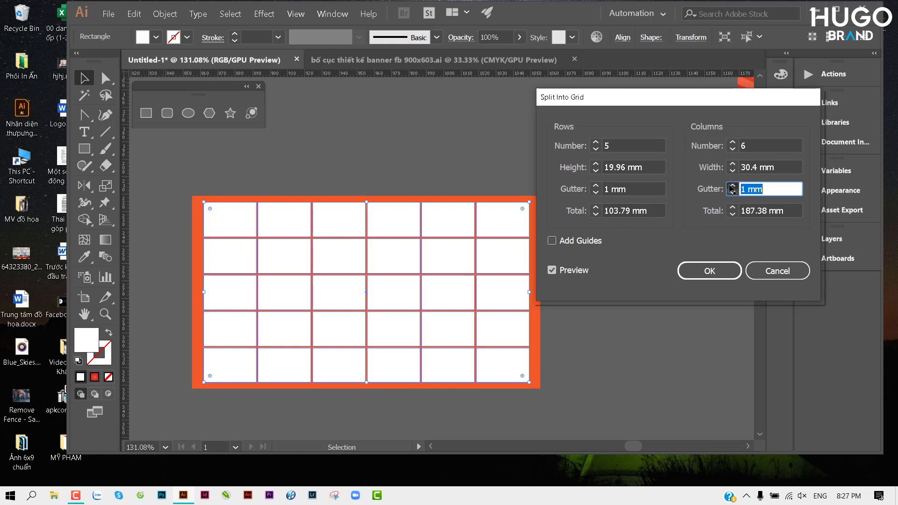
click(733, 187)
click(595, 185)
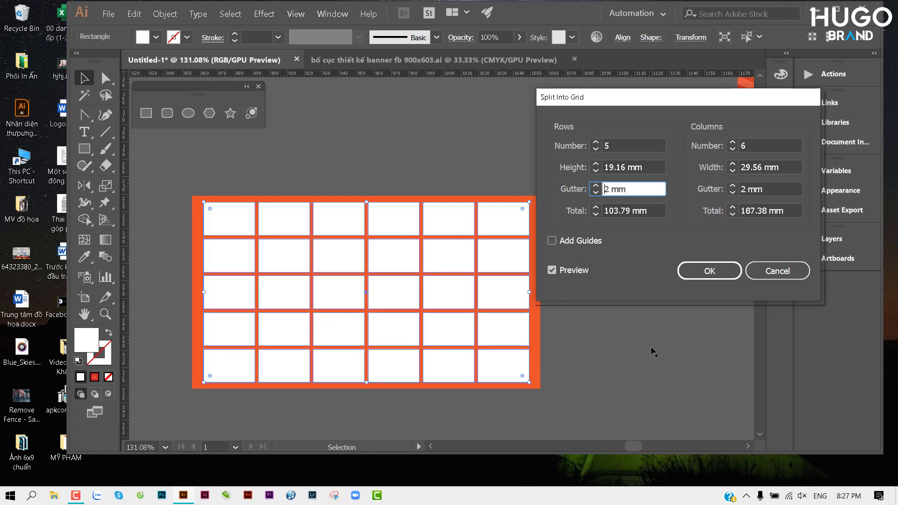
key(Return)
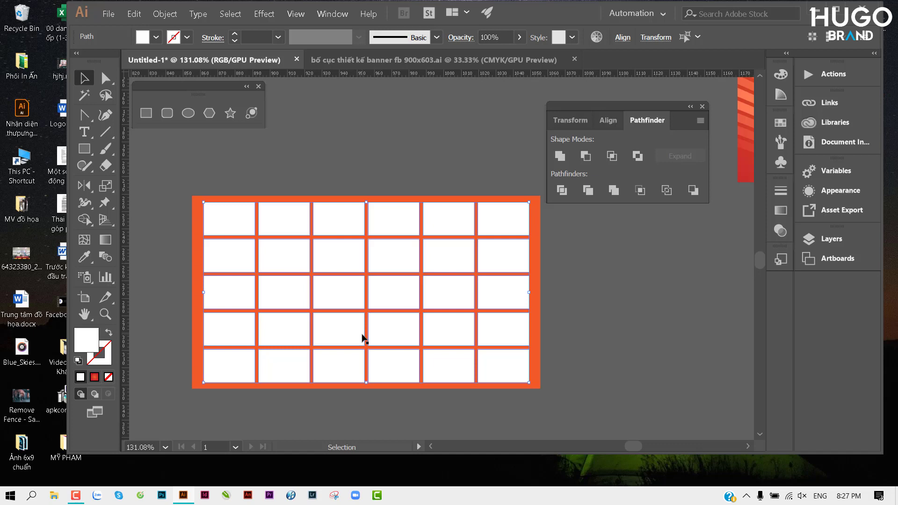
Group the thirty grid cells with Ctrl+G and switch to the Direct Selection tool.
key(ctrl+g)
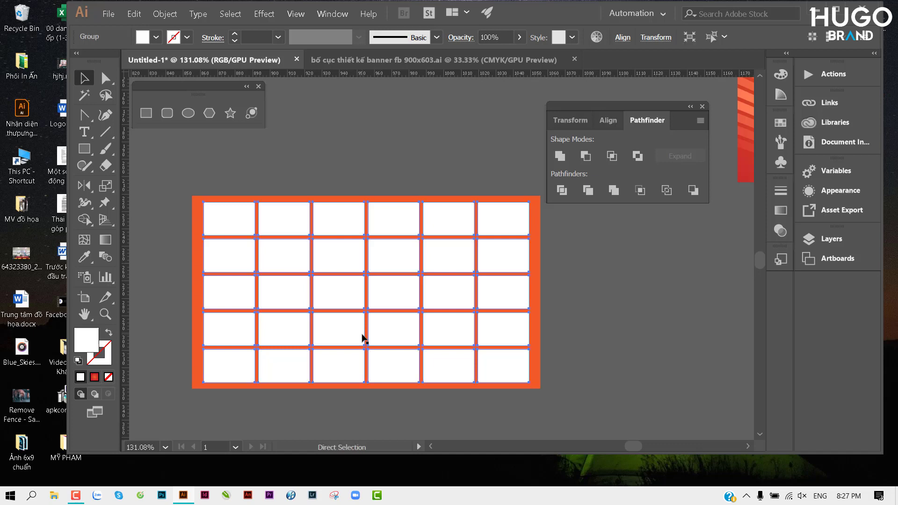
scroll(381, 265, up, 1)
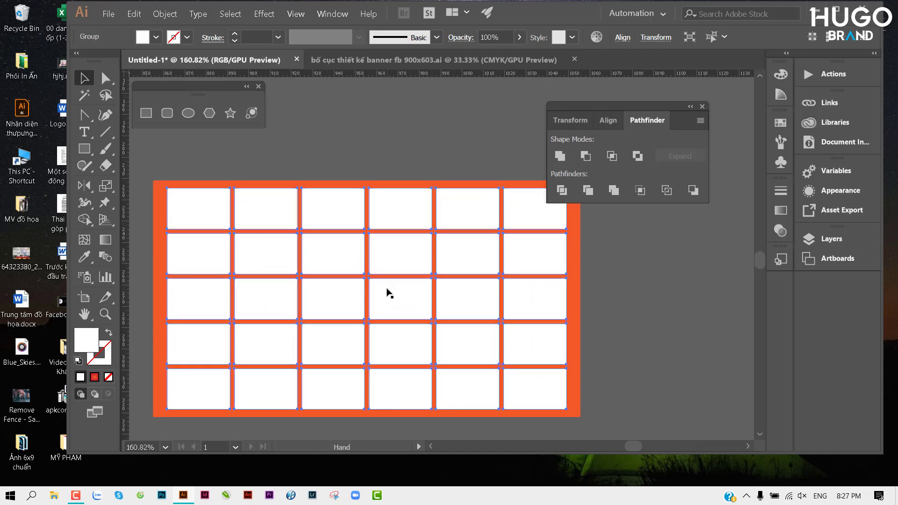
click(105, 78)
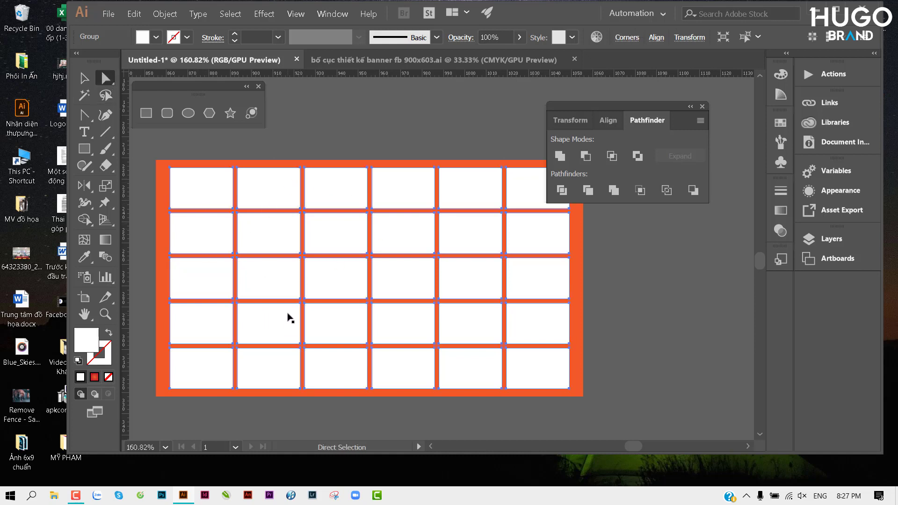
scroll(301, 229, down, 2)
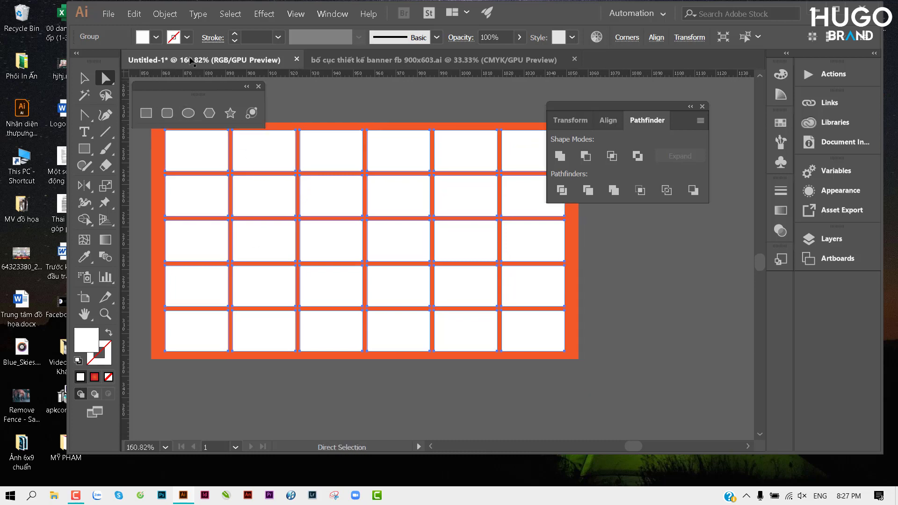
click(165, 14)
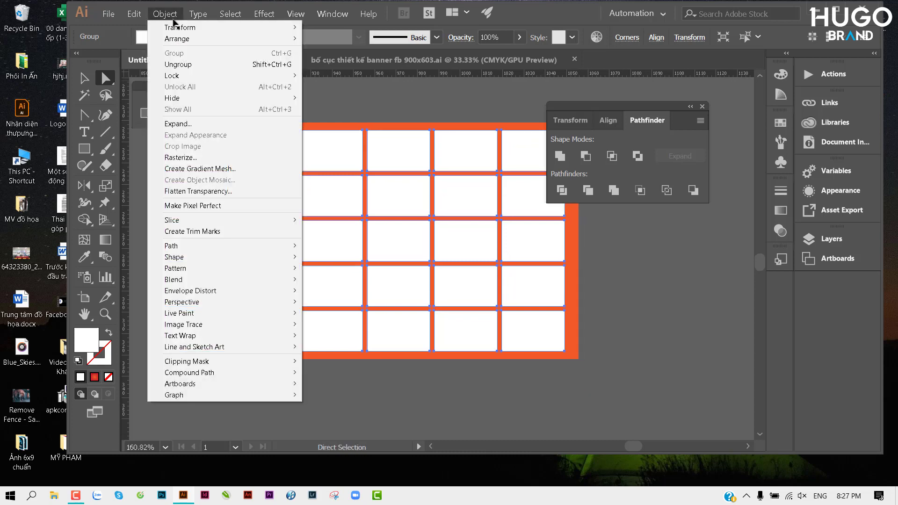
mouse_move(171, 246)
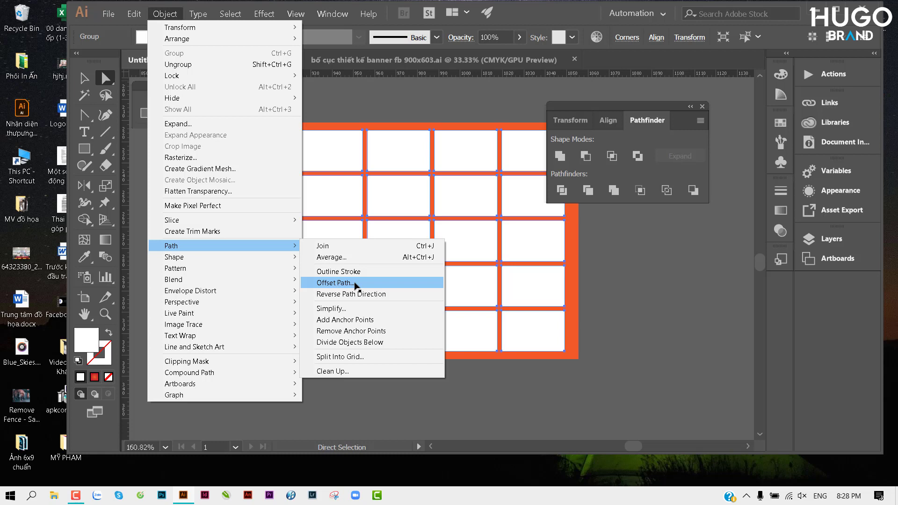
Apply a Round Corners effect of about 4 mm to the grid cells and close Pathfinder.
click(263, 11)
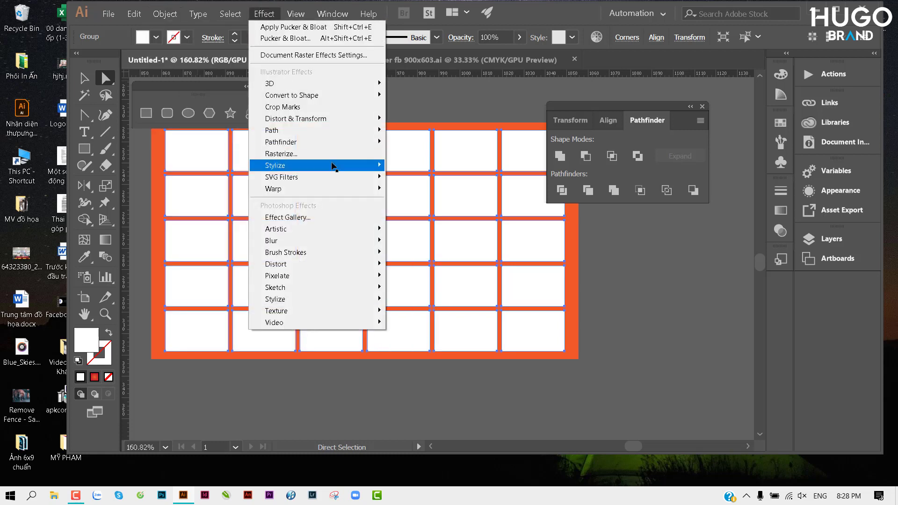
mouse_move(275, 164)
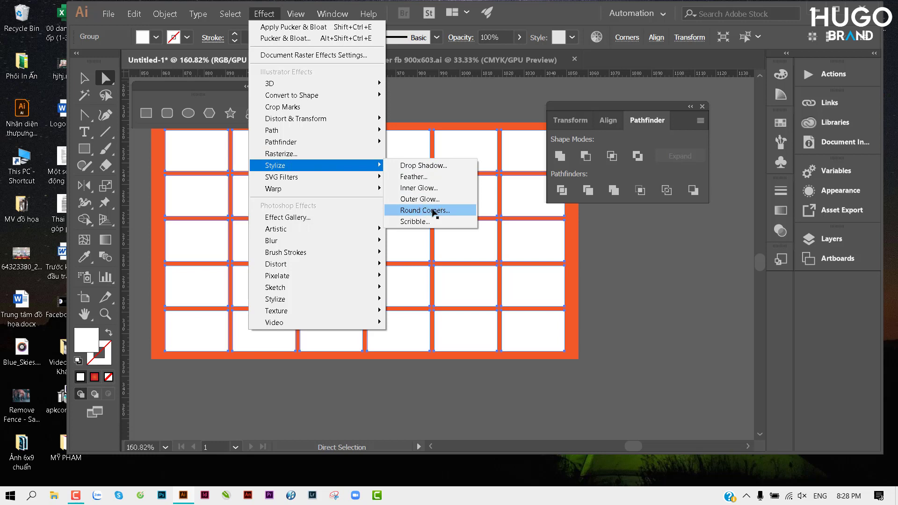
click(434, 211)
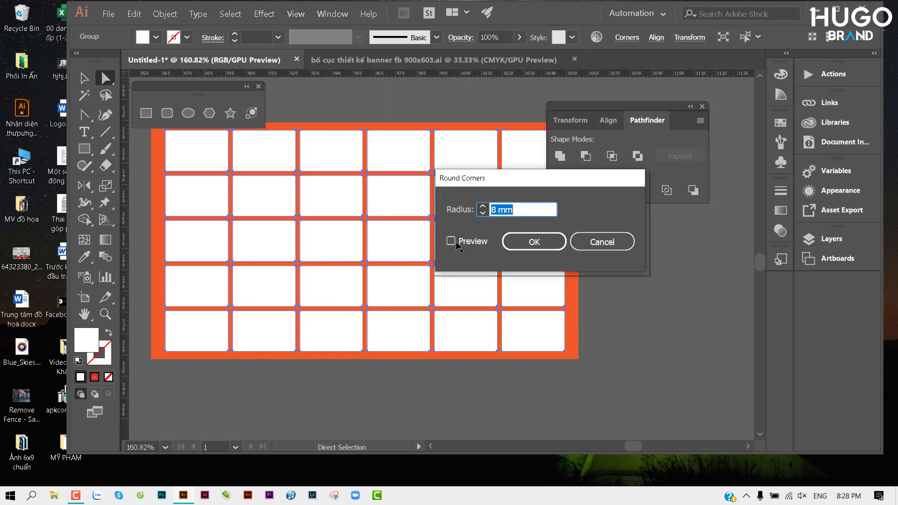
click(451, 241)
drag(492, 179, 532, 221)
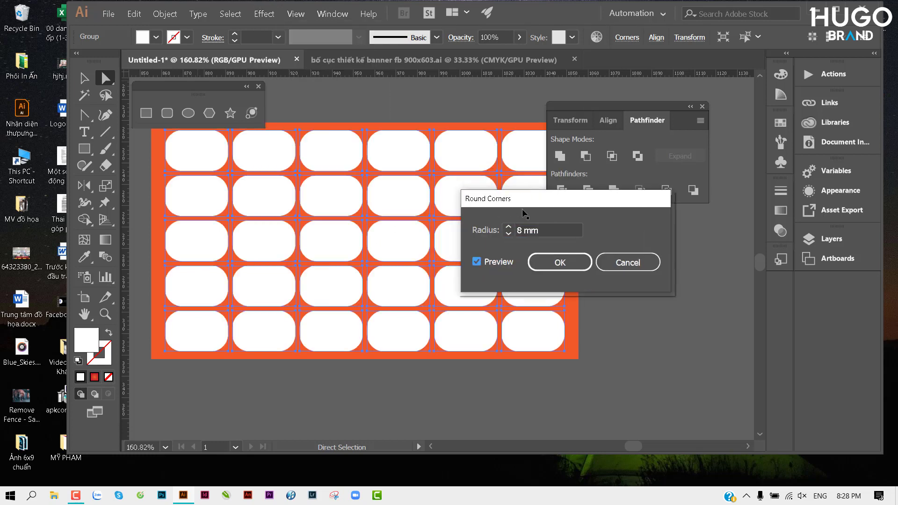
click(522, 254)
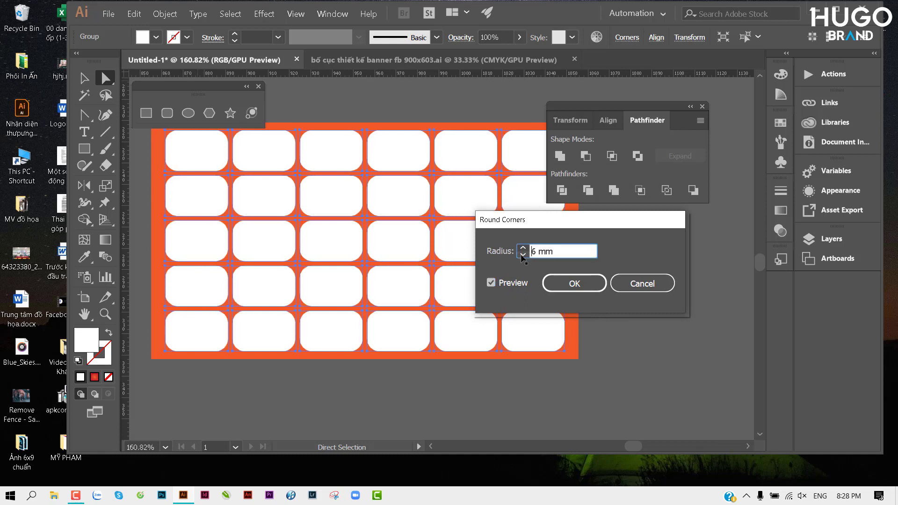
click(523, 255)
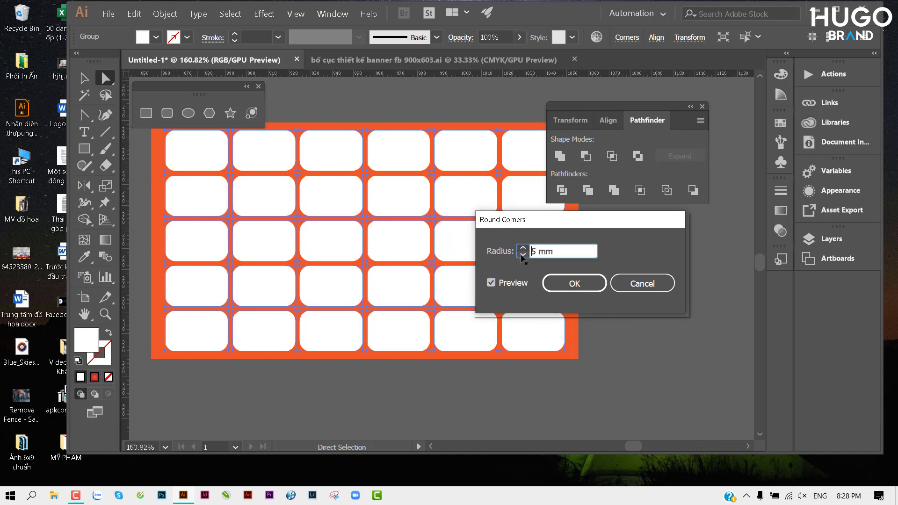
click(564, 283)
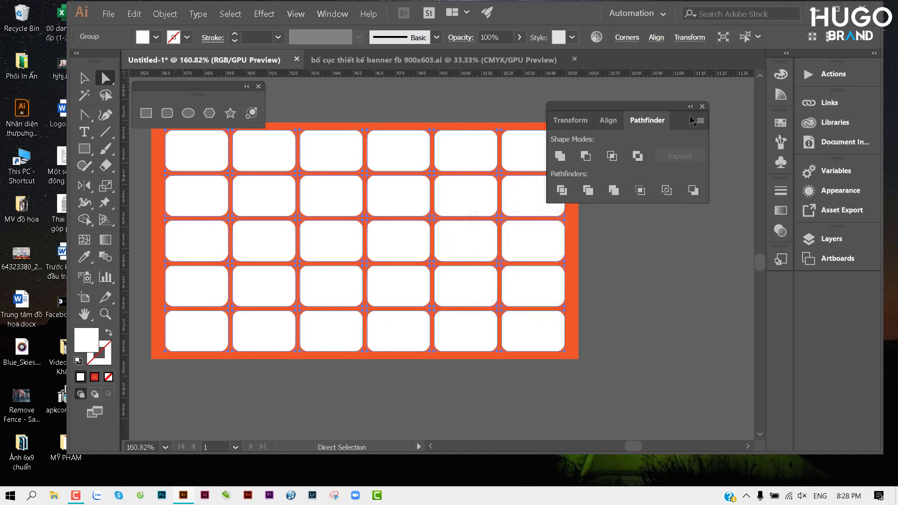
click(701, 106)
Move the tile grid aside and make a smaller inset rectangle filled cyan blue.
ctrl+alt+click(411, 201)
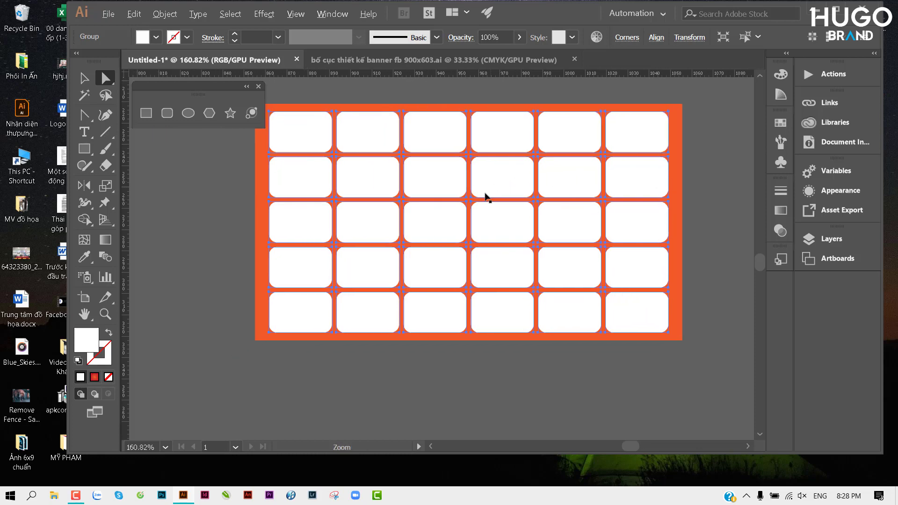
scroll(458, 238, down, 1)
scroll(456, 229, down, 3)
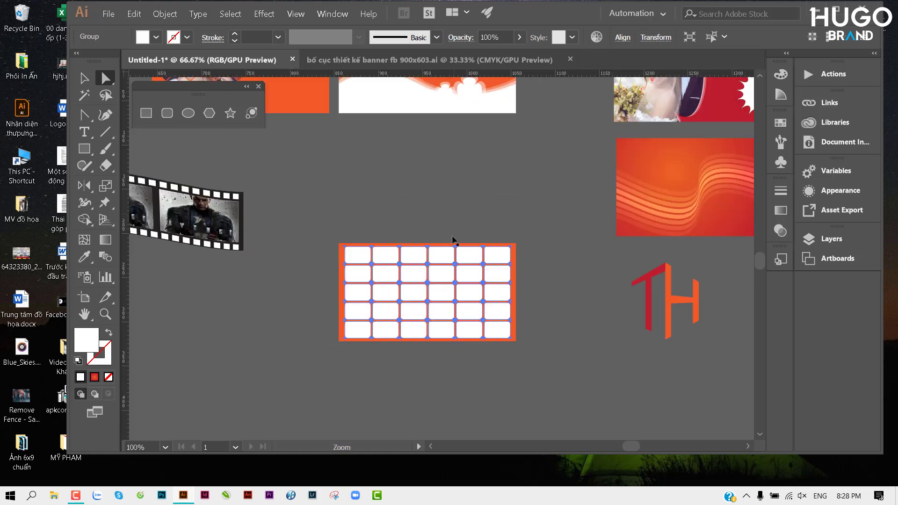
drag(454, 224, 454, 344)
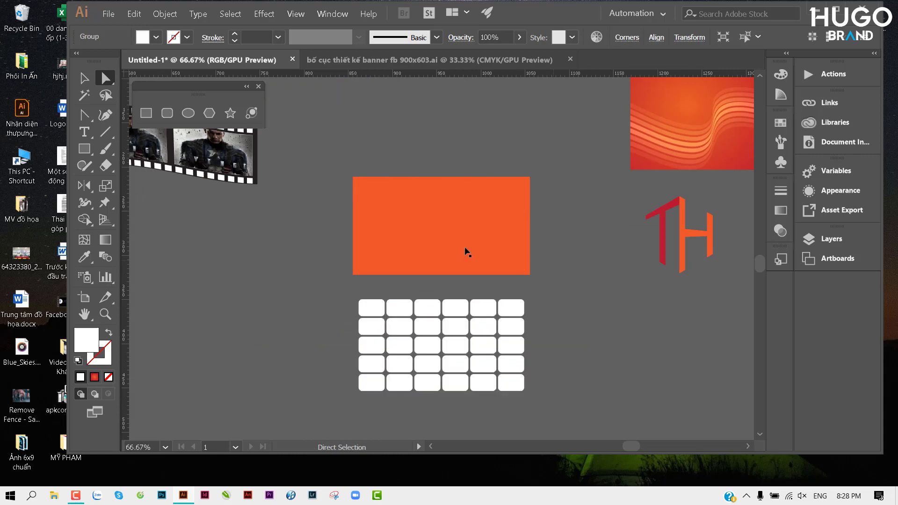
ctrl+click(467, 252)
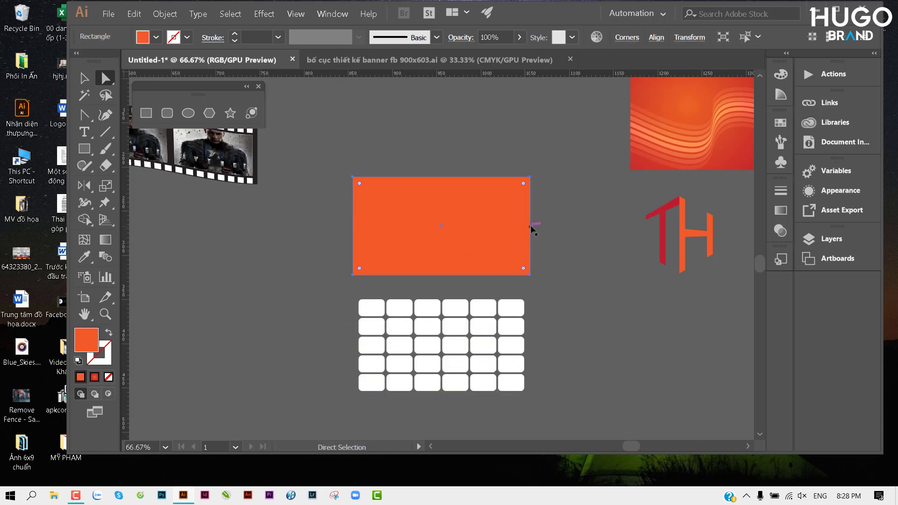
key(v)
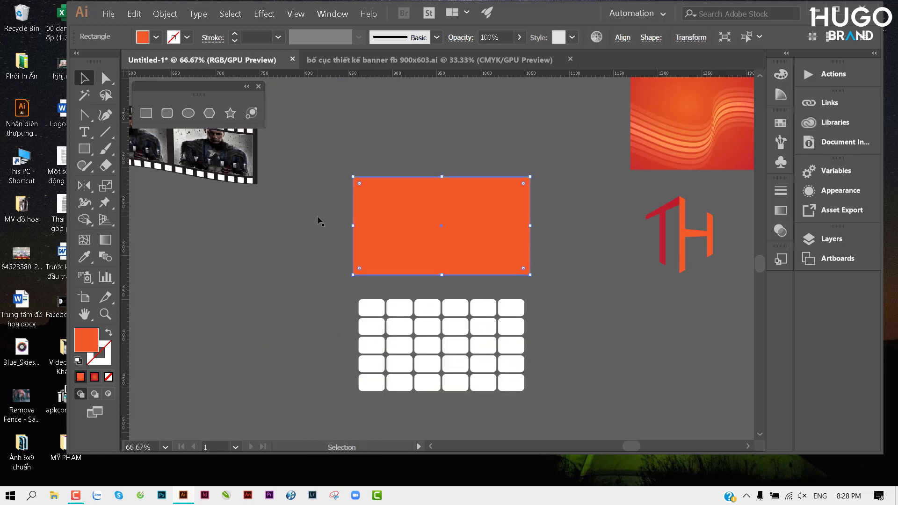
drag(532, 228, 524, 228)
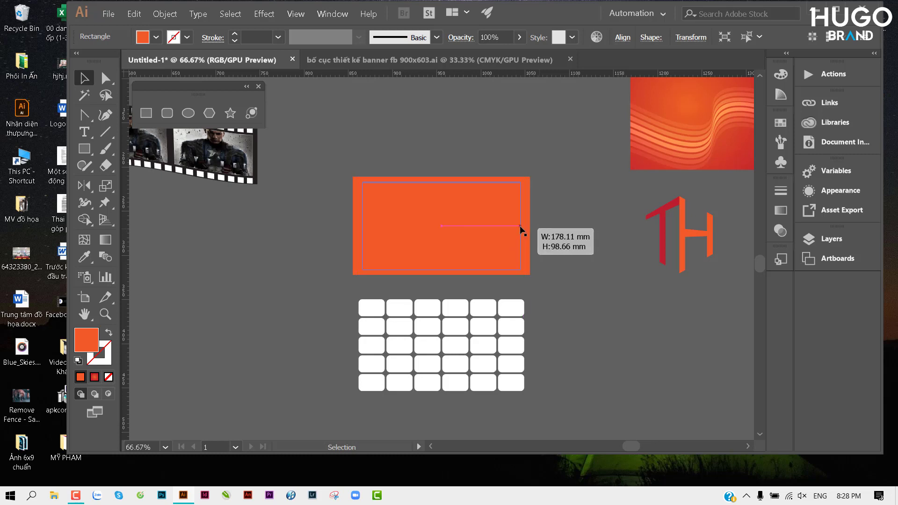
drag(525, 228, 521, 225)
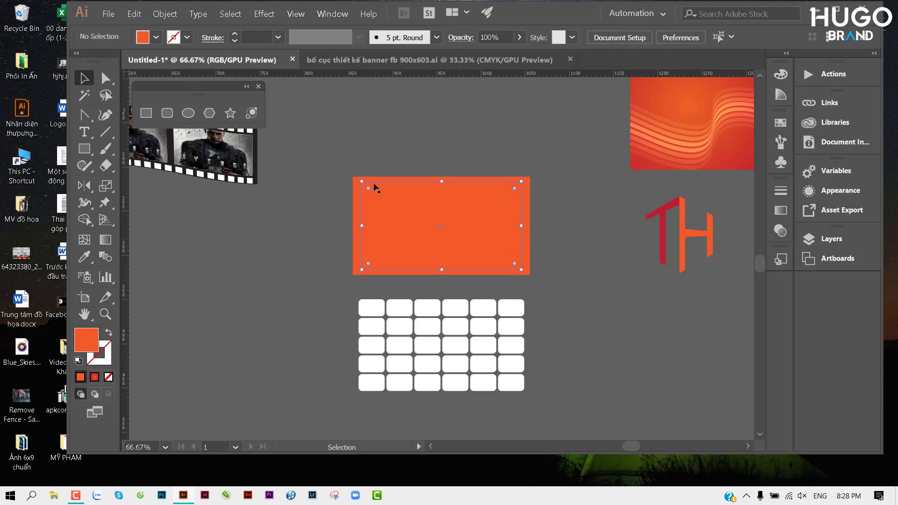
click(156, 37)
click(82, 60)
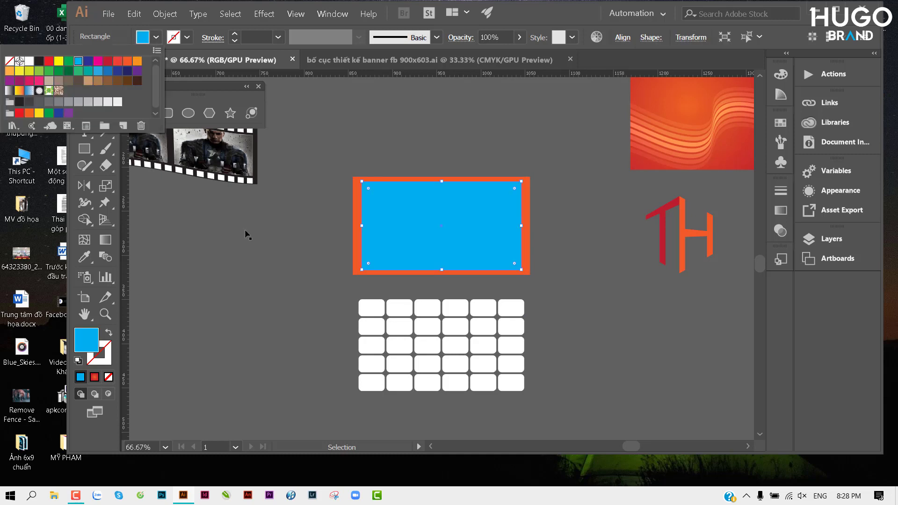
click(287, 264)
Select the grid with the blue rectangle and make an envelope with the top object.
click(427, 383)
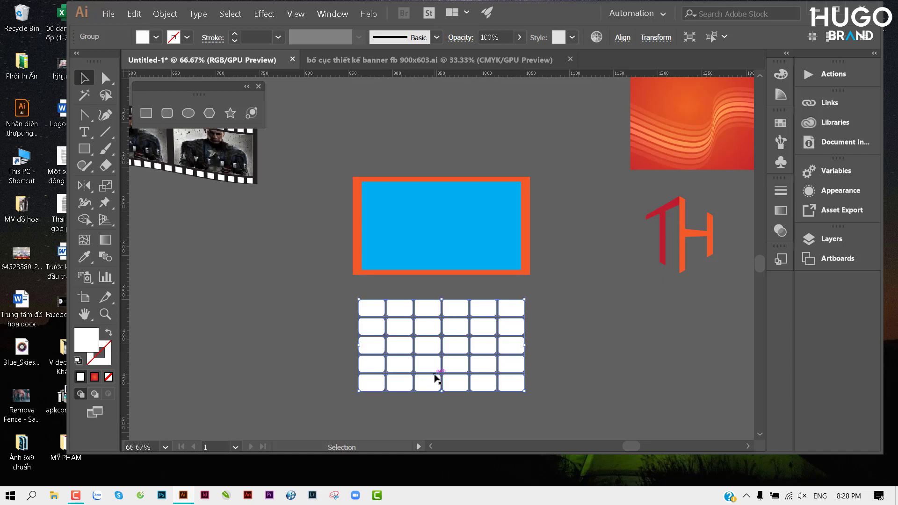
key(ctrl)
key(shift)
shift+click(430, 231)
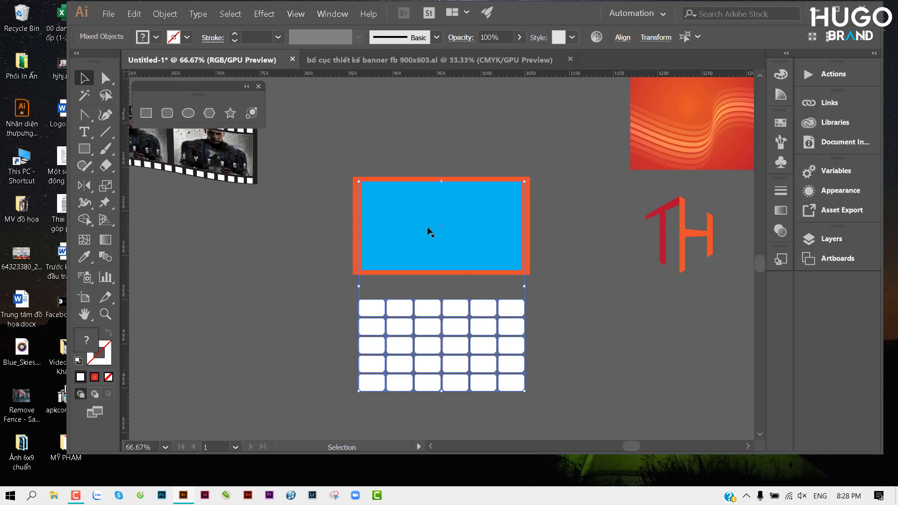
key(a)
key(ctrl+alt+c)
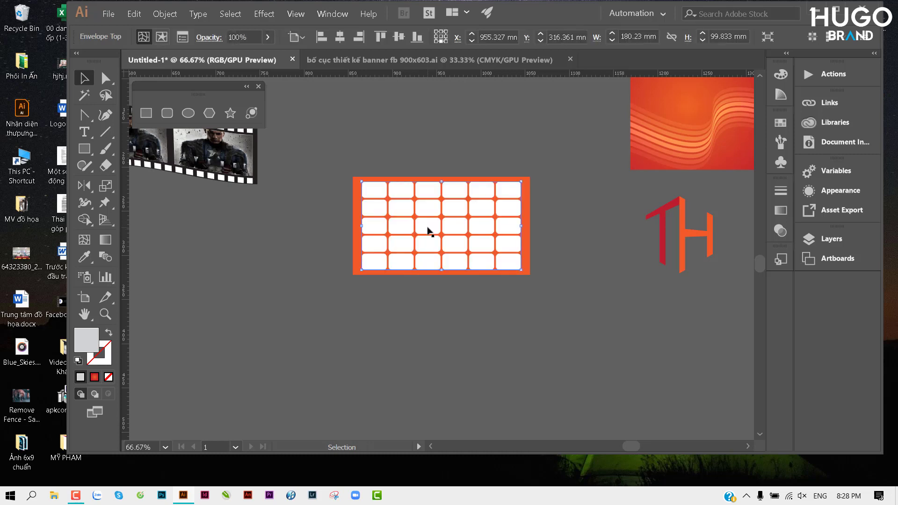
Drag the envelope's top mesh handles down to curve the grid's top edge inward.
scroll(445, 206, up, 3)
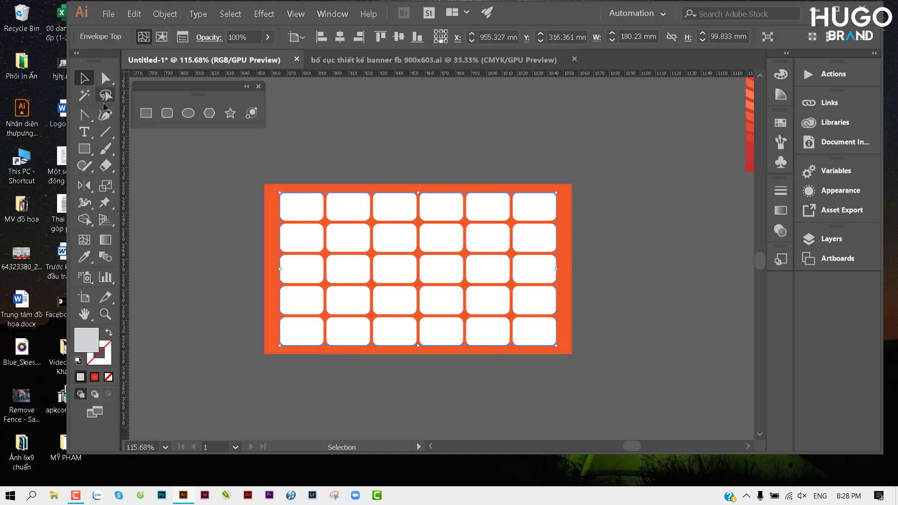
click(92, 120)
drag(92, 119, 141, 132)
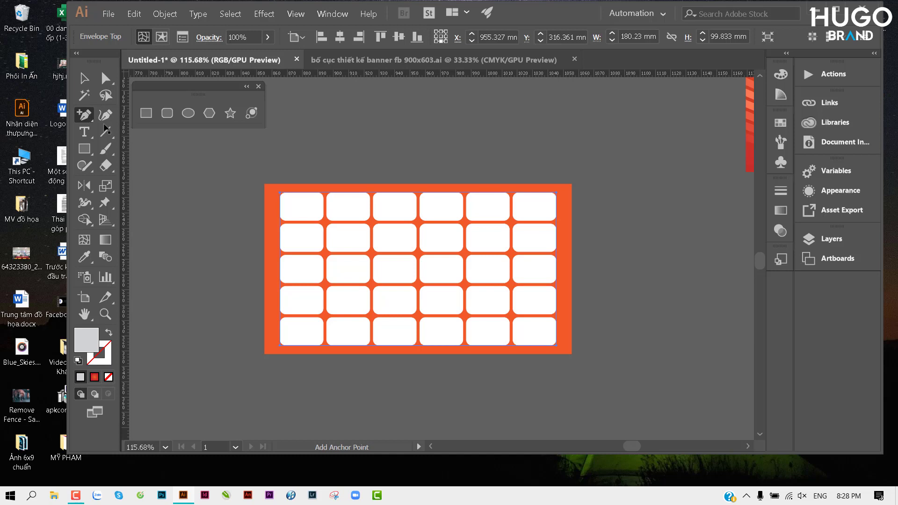
key(a)
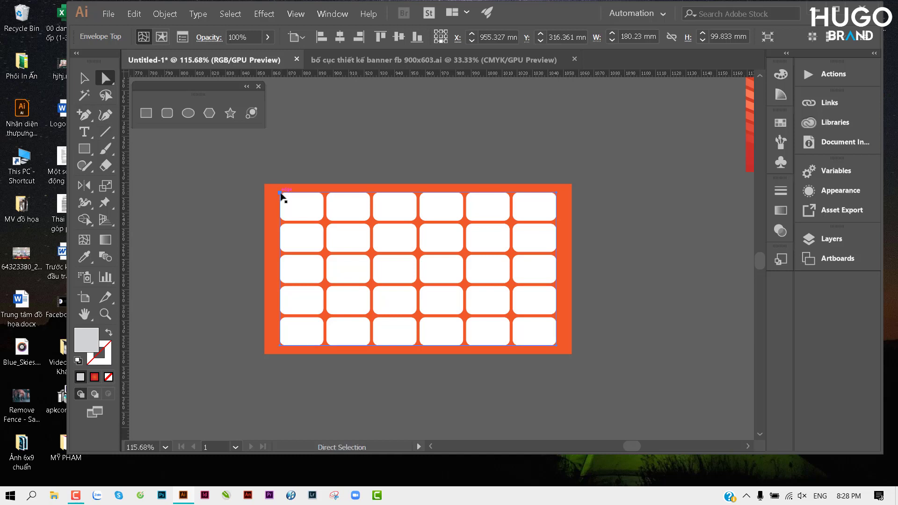
mouse_move(280, 193)
mouse_down()
mouse_move(375, 240)
mouse_move(374, 252)
mouse_up()
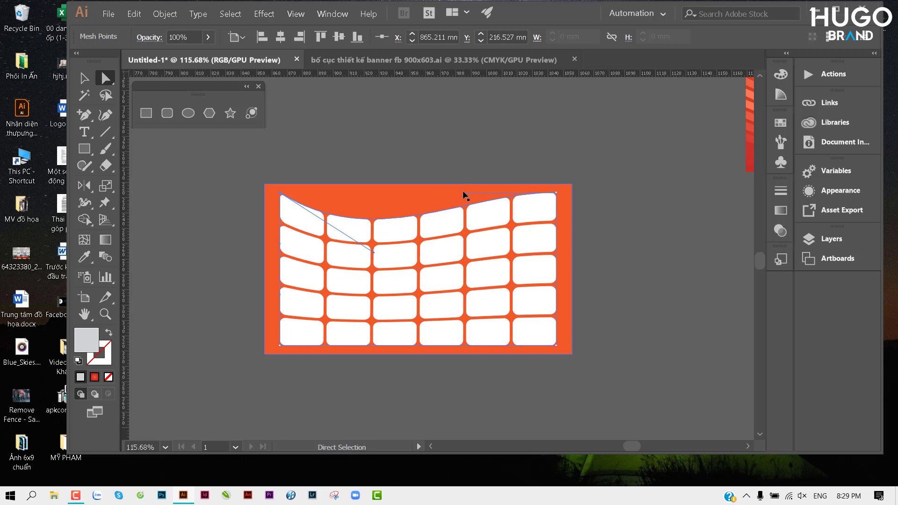
drag(463, 193, 458, 246)
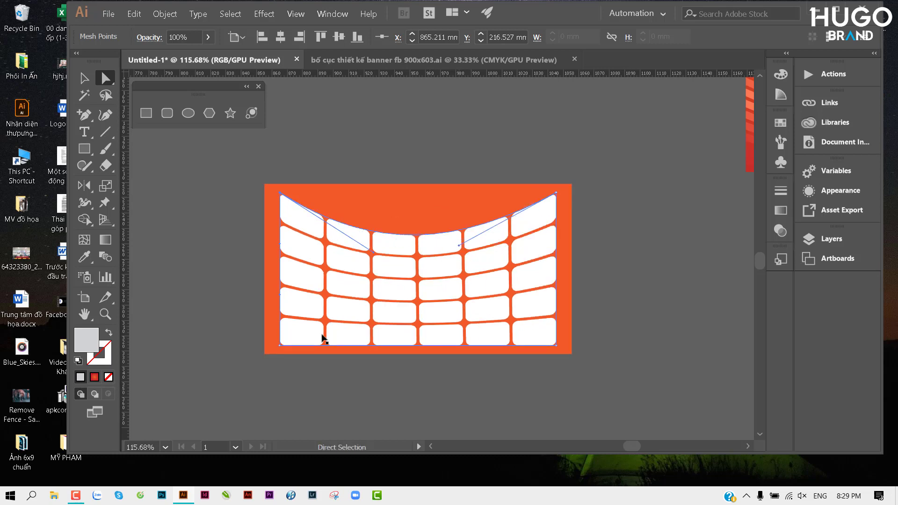
Drag the bottom mesh handles upward to bow the grid's bottom edge inward.
click(280, 346)
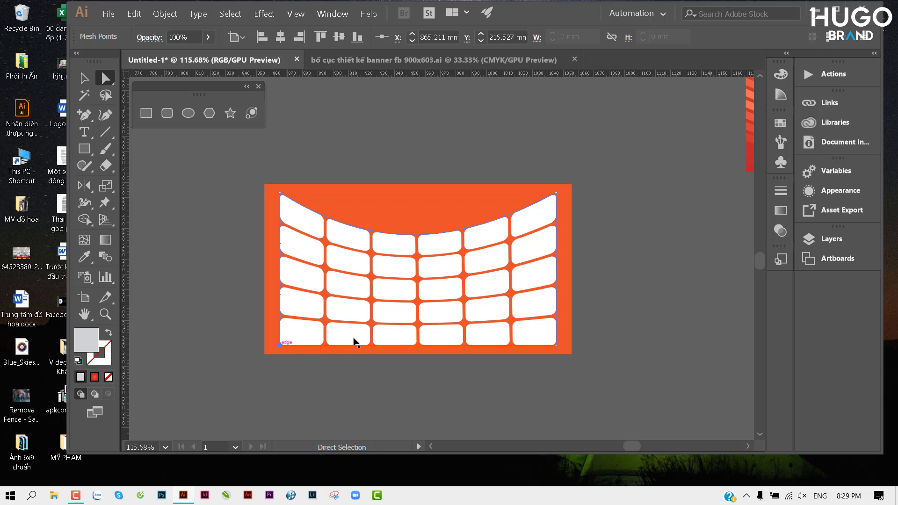
click(372, 315)
click(281, 345)
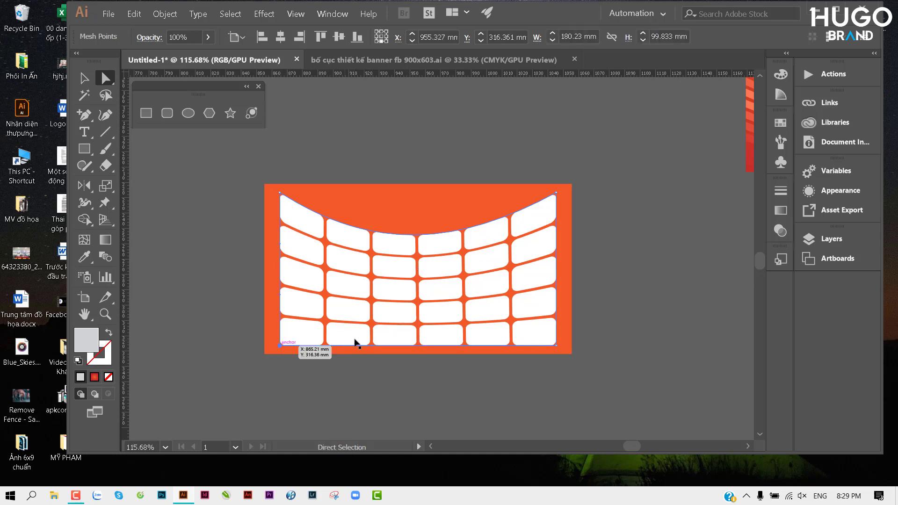
drag(372, 348, 371, 309)
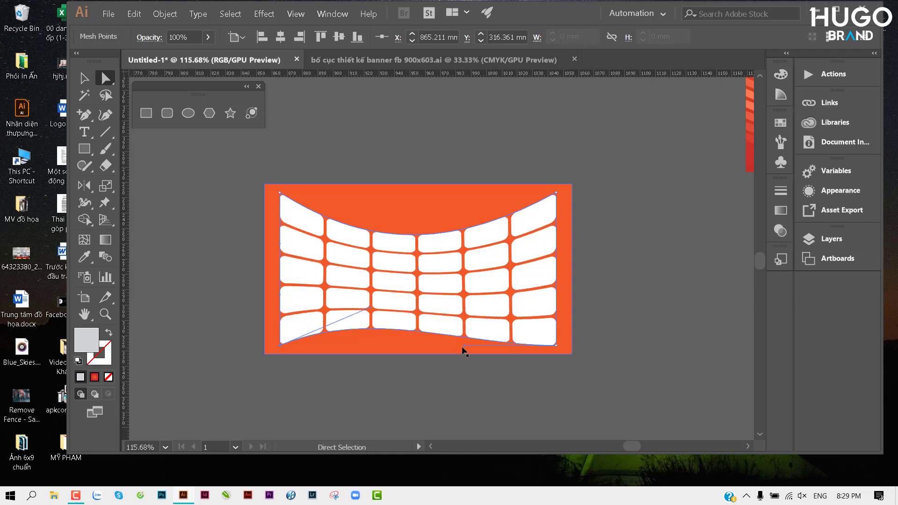
drag(464, 346, 464, 328)
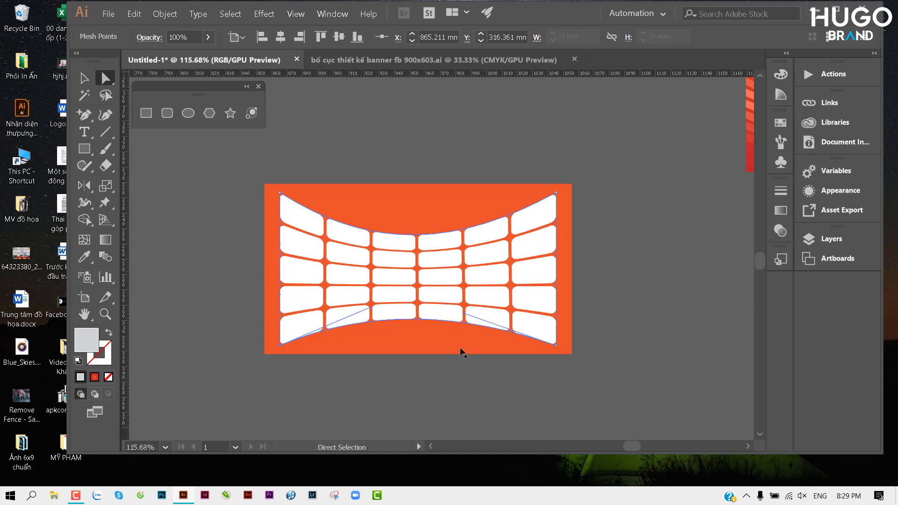
key(v)
click(596, 283)
scroll(545, 281, right, 3)
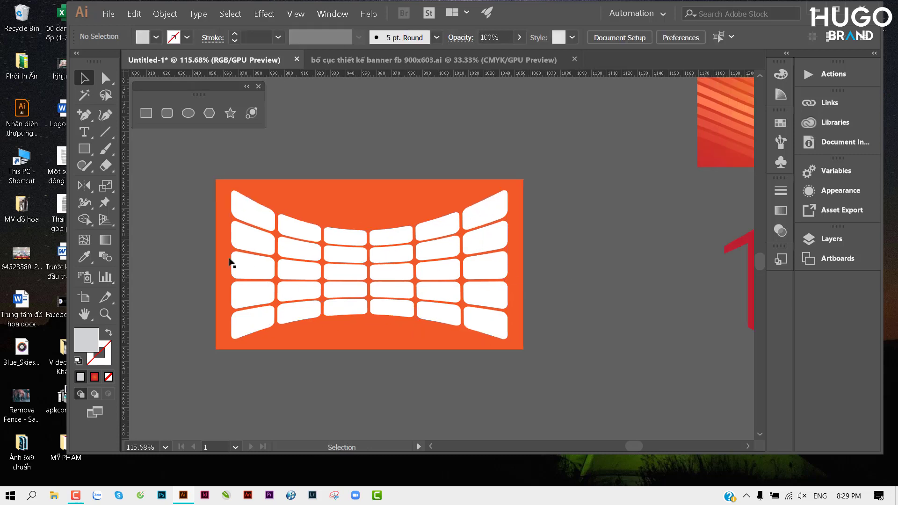
Set the warped tile grid's blend mode to Overlay.
click(279, 269)
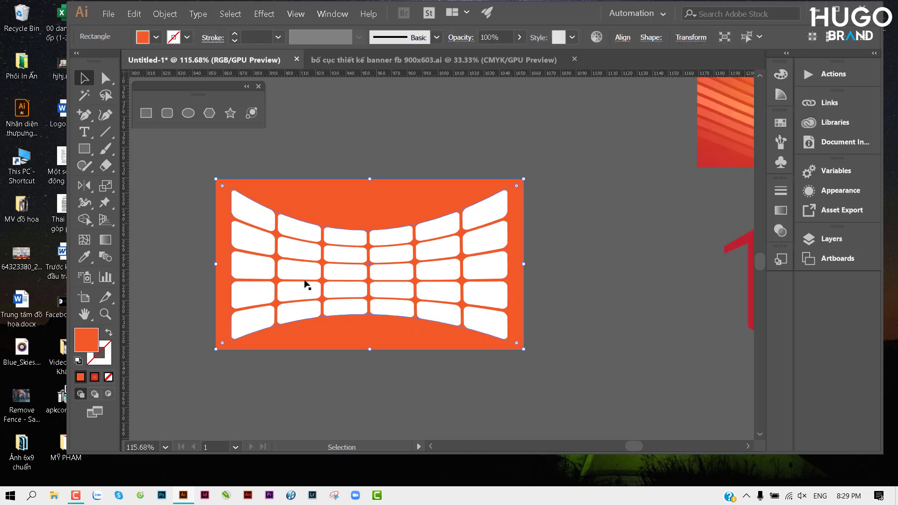
click(280, 251)
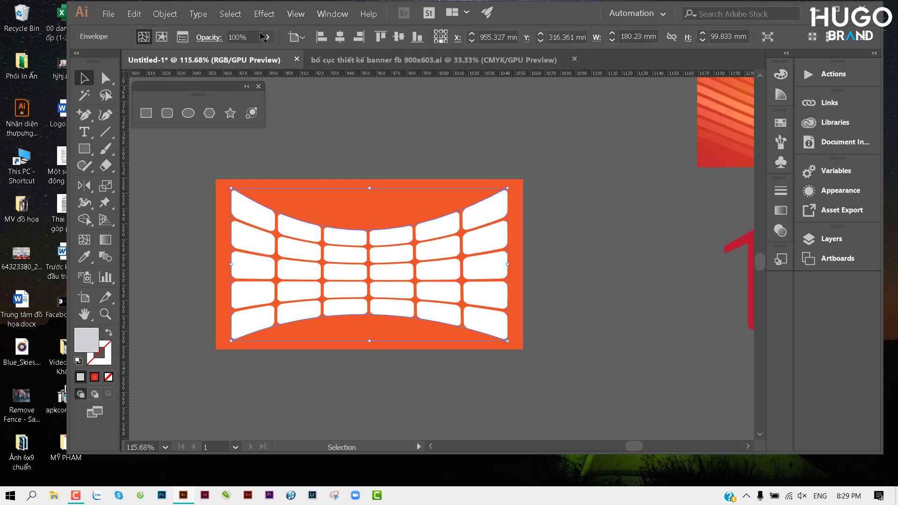
click(209, 38)
click(121, 61)
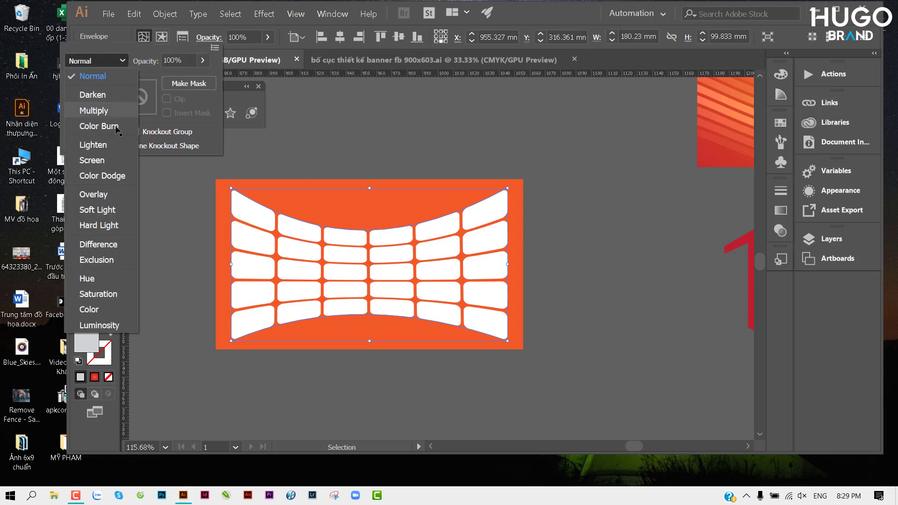
click(114, 195)
click(420, 146)
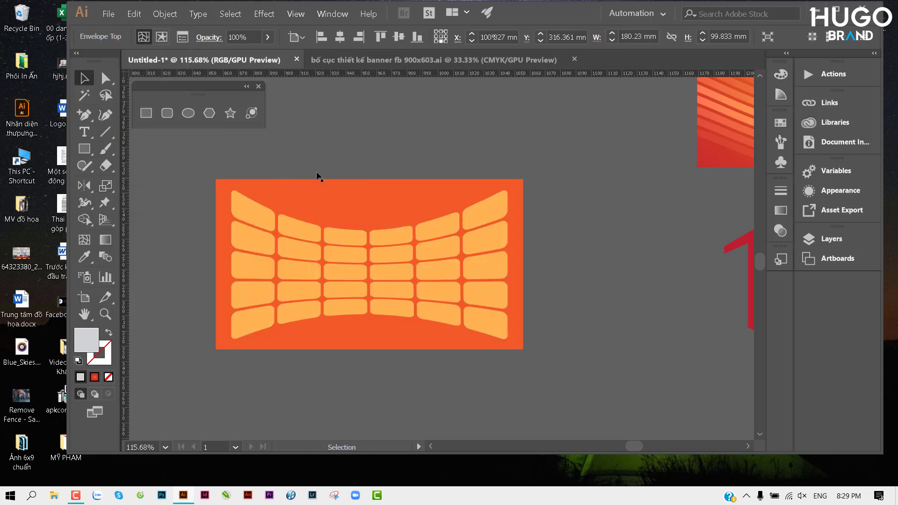
click(421, 145)
click(456, 214)
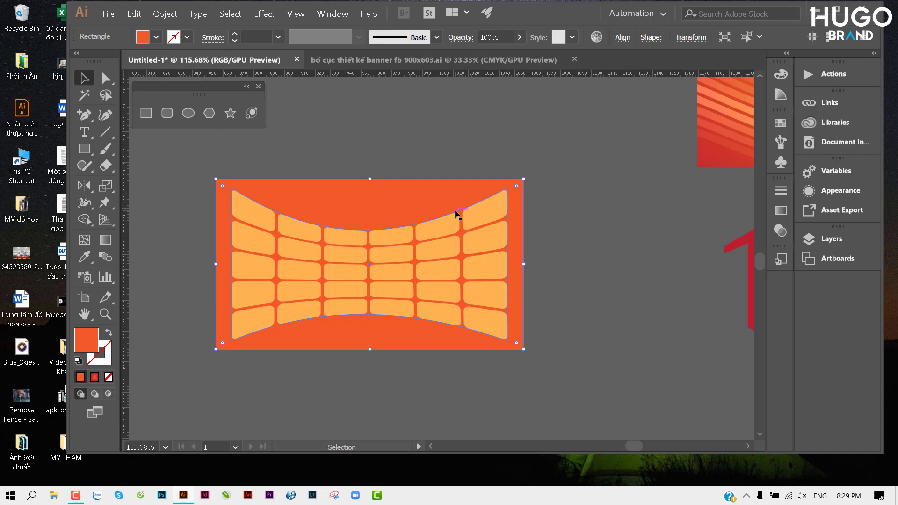
Fill the background rectangle with a radial gradient preset.
key(g)
key(ctrl+F9)
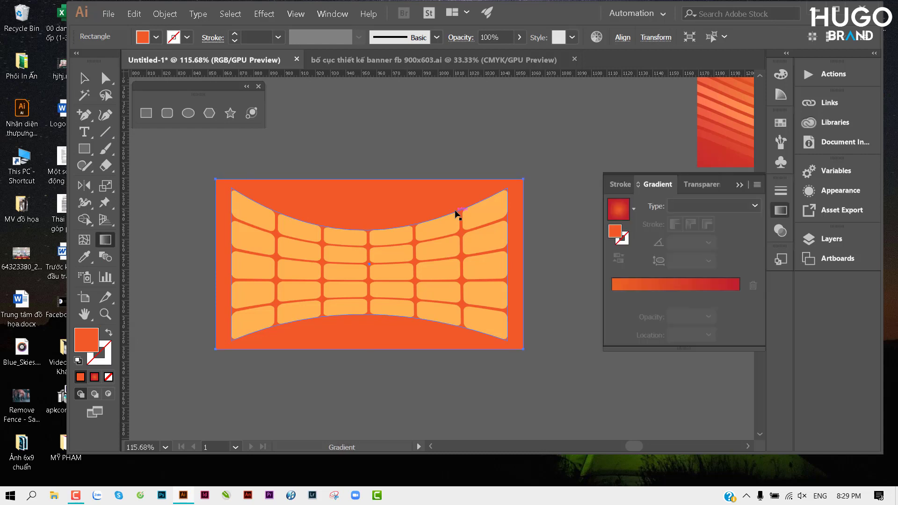
click(634, 209)
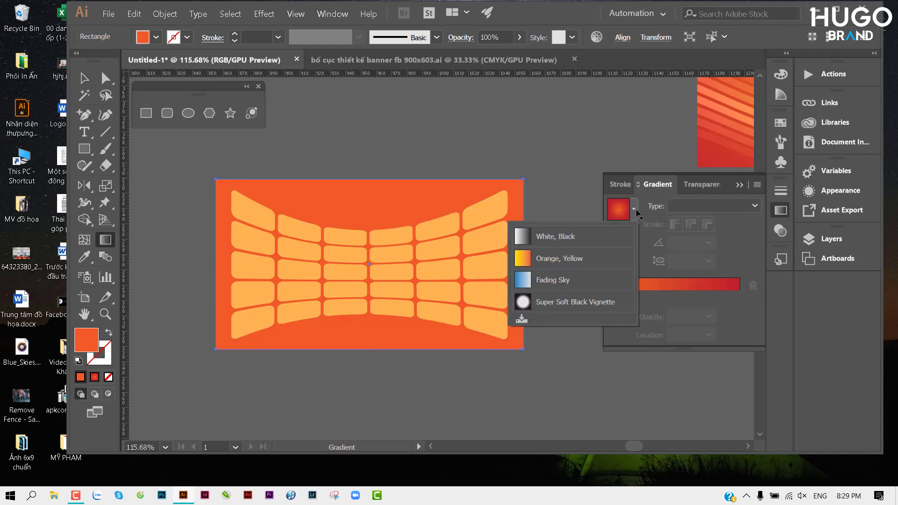
click(729, 277)
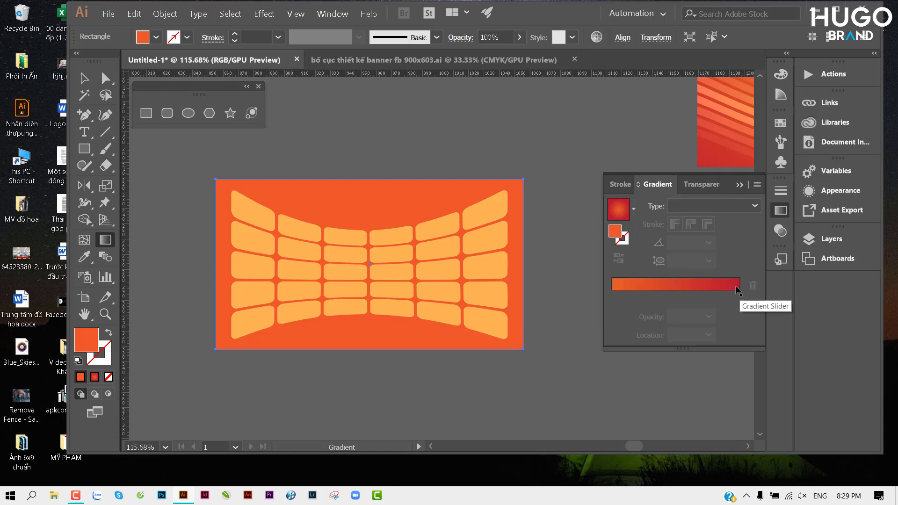
click(732, 289)
Set the gradient stops to deep navy 00087F and deselect the background.
double_click(739, 297)
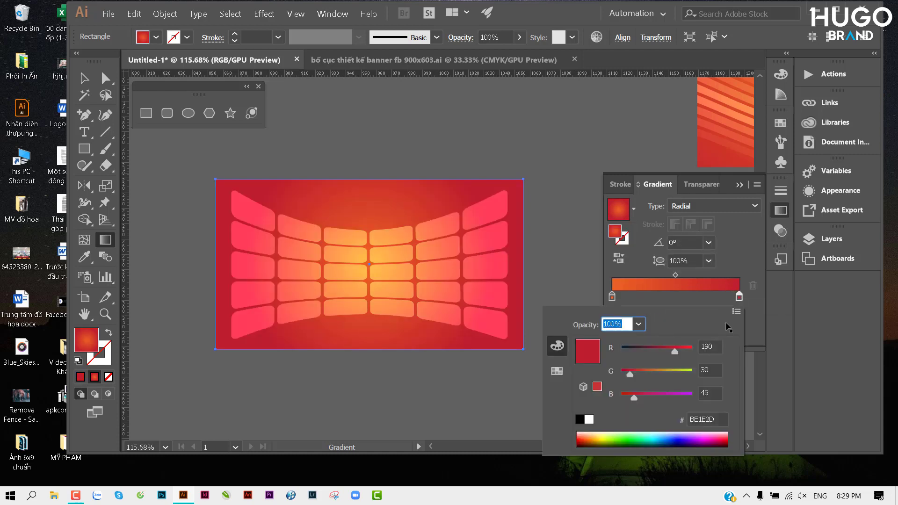
click(674, 442)
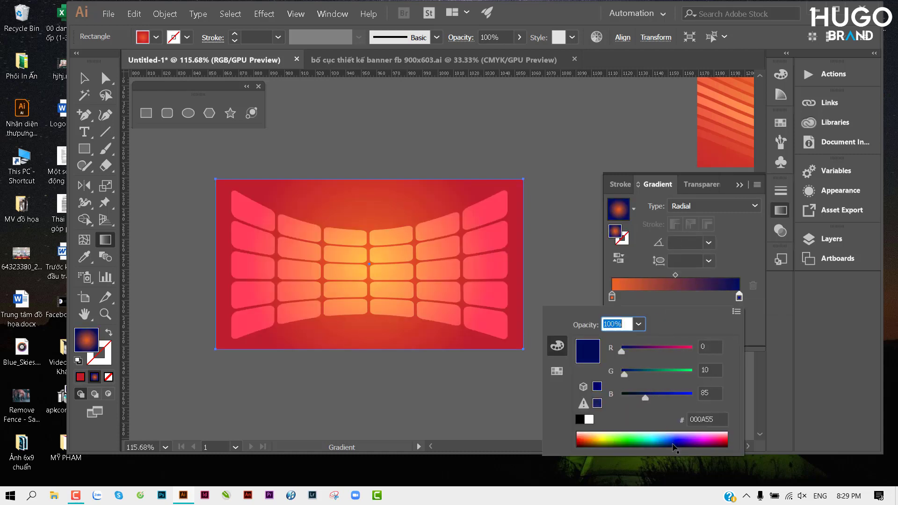
click(613, 297)
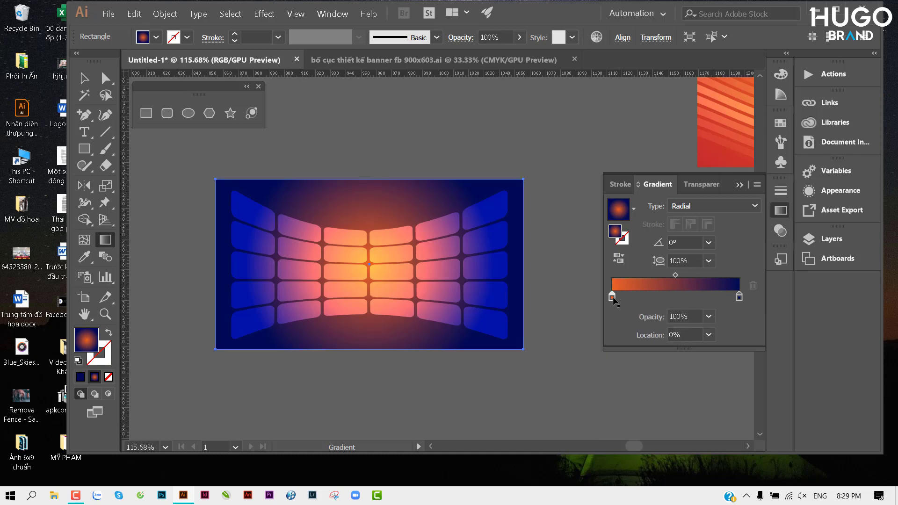
double_click(612, 297)
click(673, 439)
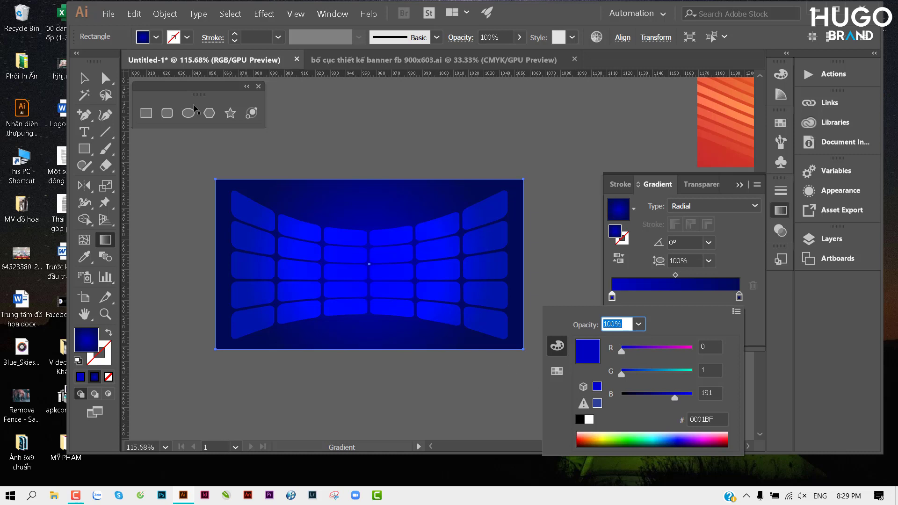
click(673, 443)
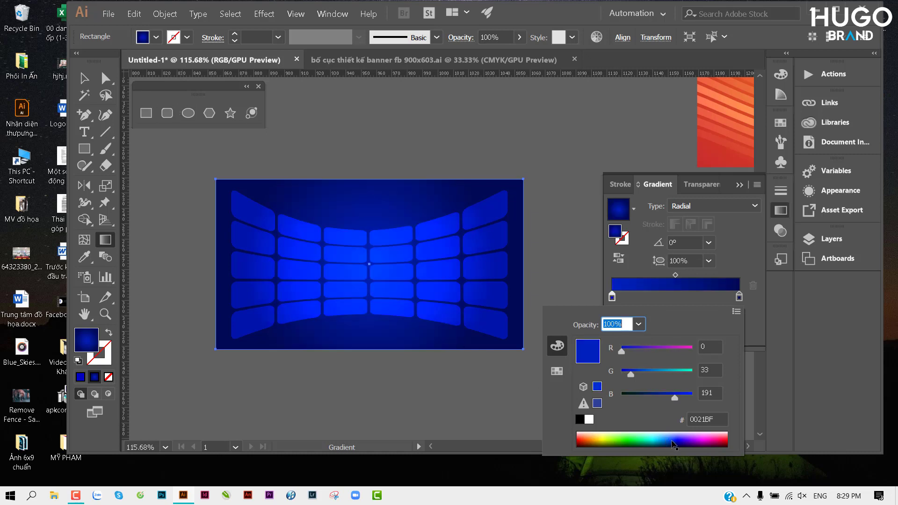
click(675, 446)
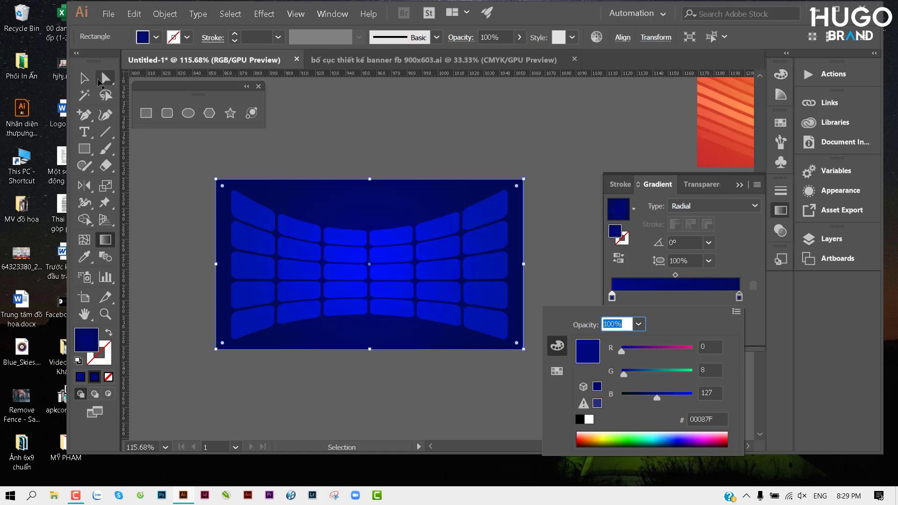
key(Escape)
key(v)
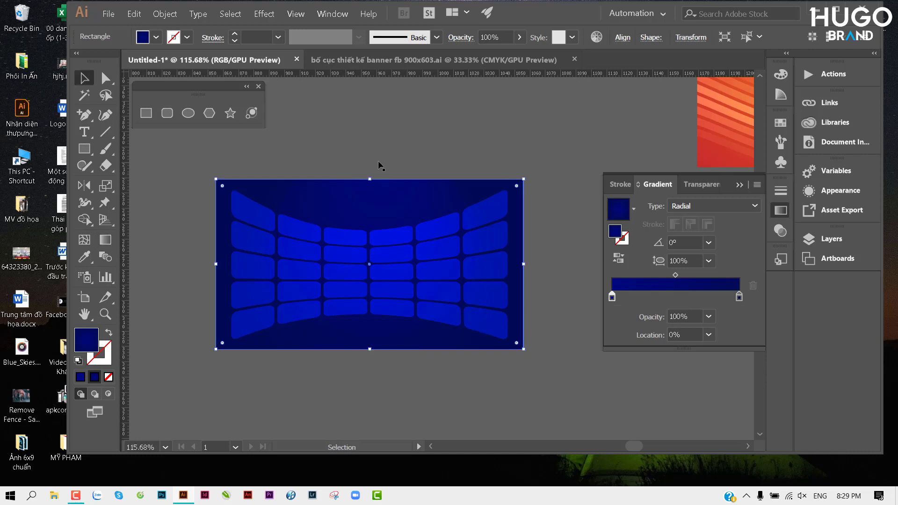
click(378, 169)
scroll(369, 178, up, 2)
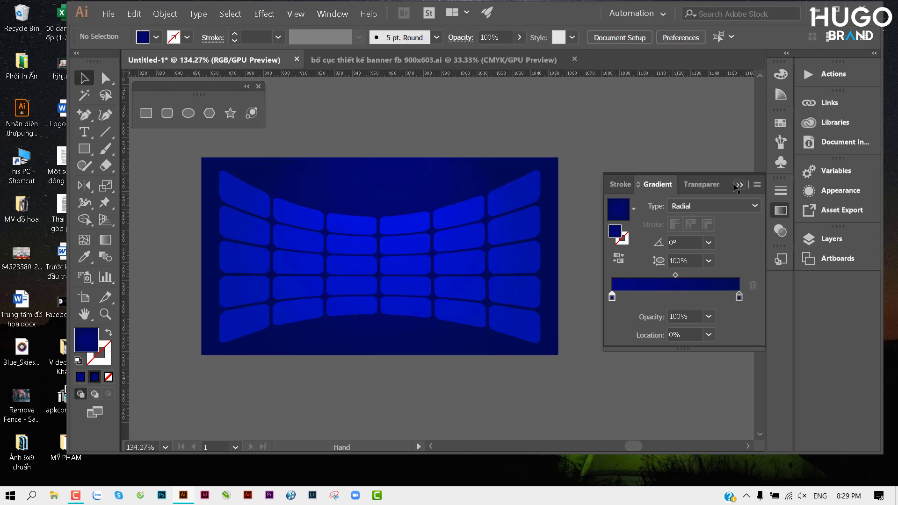
Flatten the warped grid envelope into separate cell shapes with Flatten Transparency.
click(511, 225)
alt+scroll(511, 222, up, 2)
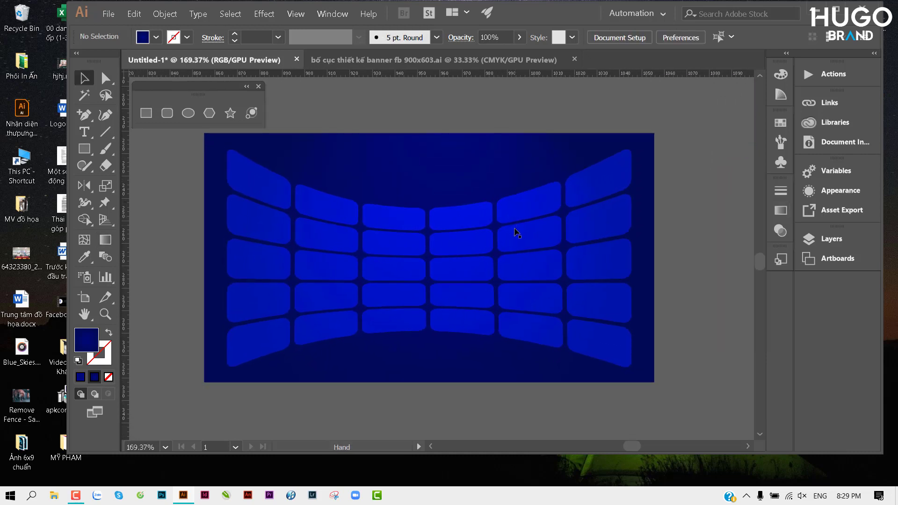
alt+scroll(516, 234, up, 2)
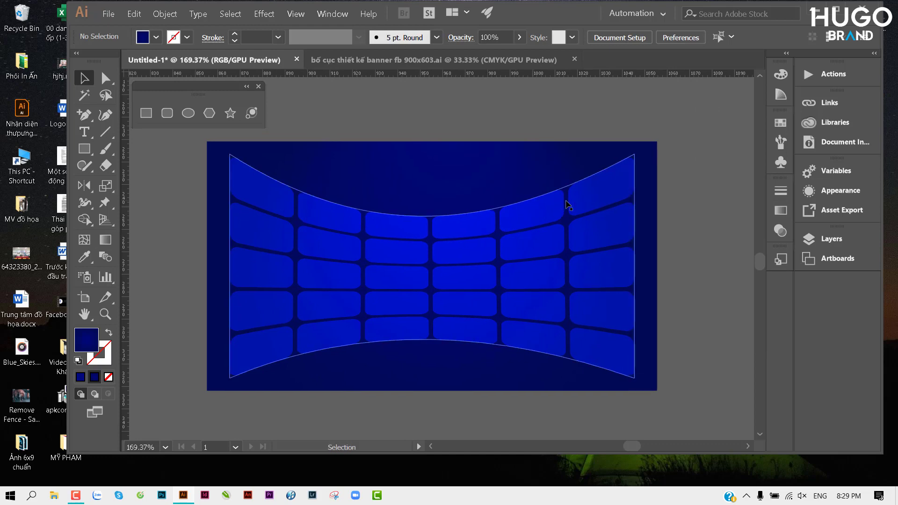
click(428, 237)
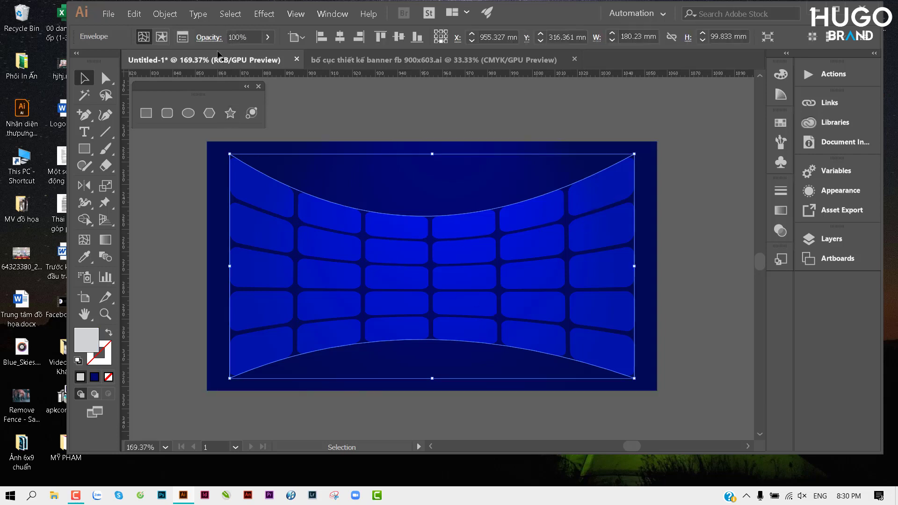
click(165, 13)
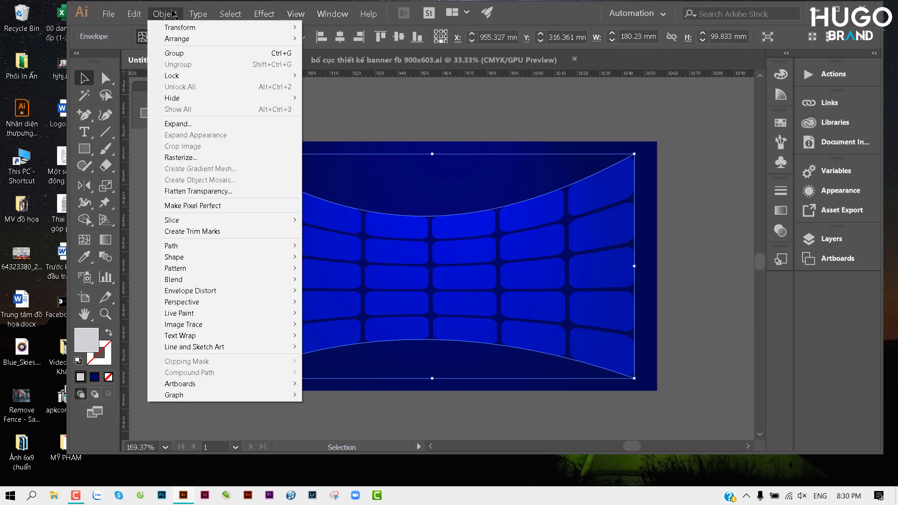
click(200, 191)
click(552, 351)
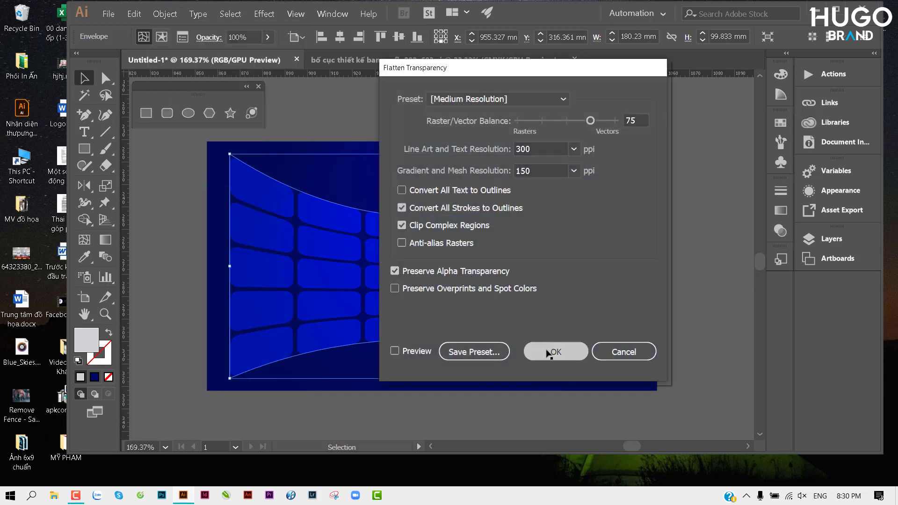
Set the flattened cell group's blending mode to Overlay.
right_click(503, 221)
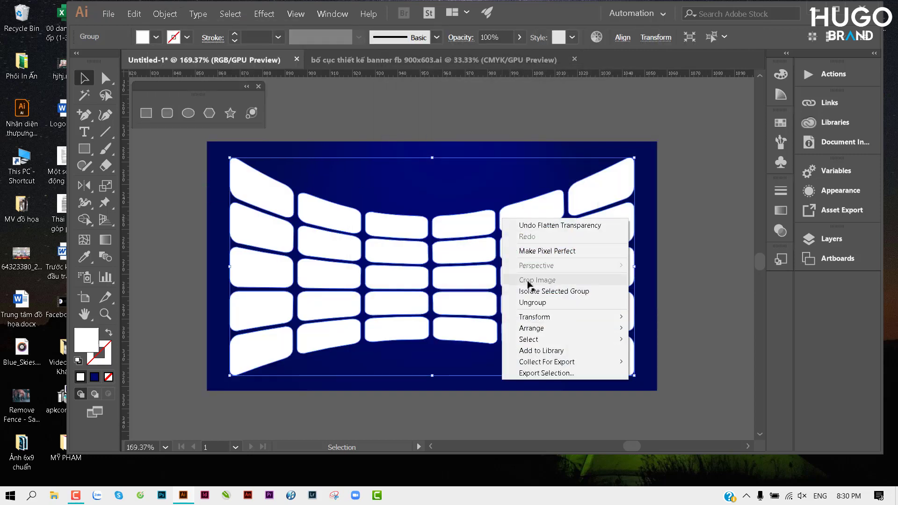
click(382, 221)
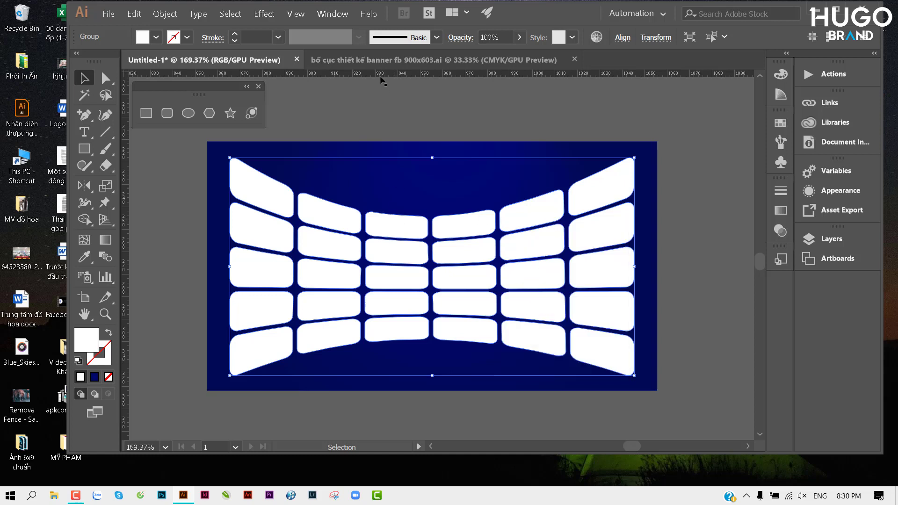
click(460, 37)
click(357, 61)
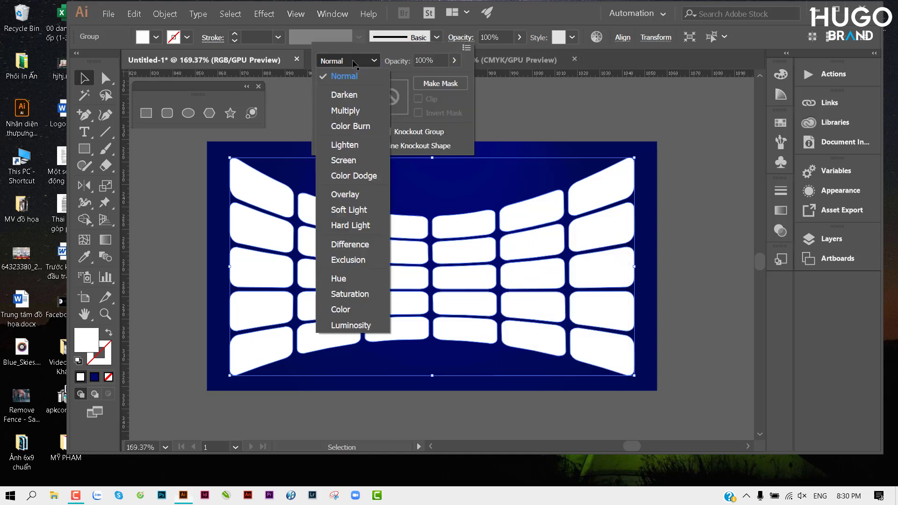
click(345, 194)
right_click(573, 195)
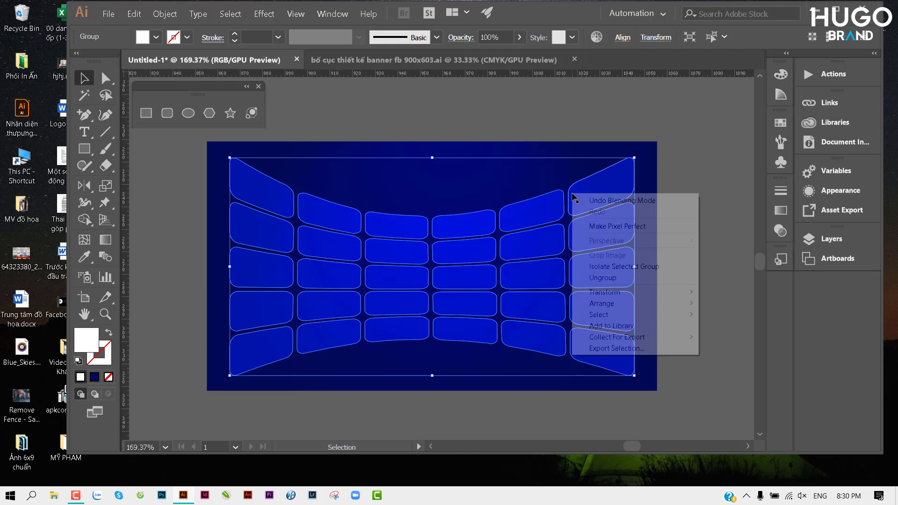
Ungroup the cells and move the top-right cell up and outward.
click(602, 277)
click(673, 244)
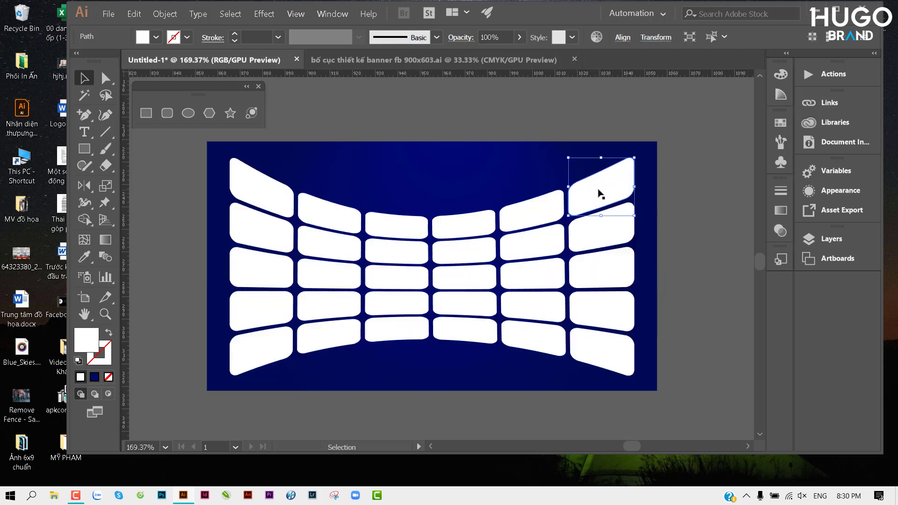
drag(606, 199, 632, 181)
key(a)
key(ctrl+z)
key(v)
drag(545, 208, 537, 168)
key(ctrl+z)
drag(606, 192, 624, 184)
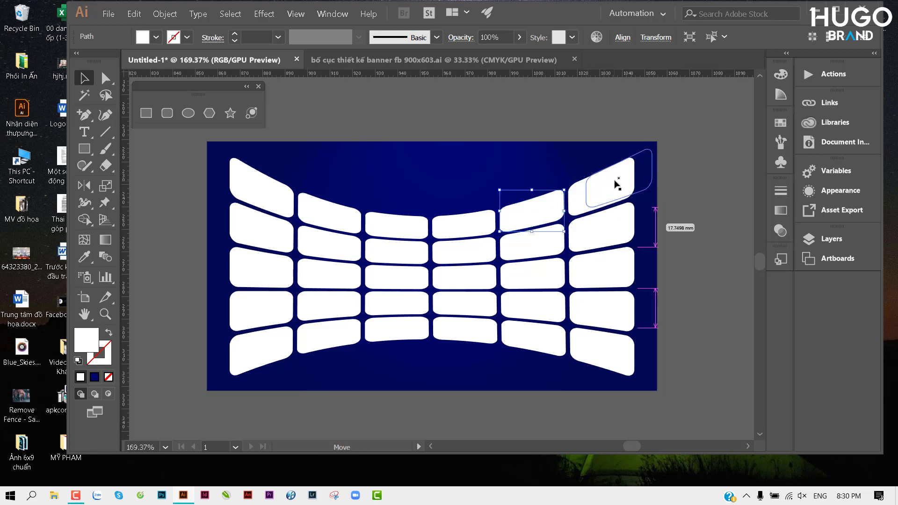
Spread the right-side and left-side edge cells further outward.
drag(603, 229, 610, 226)
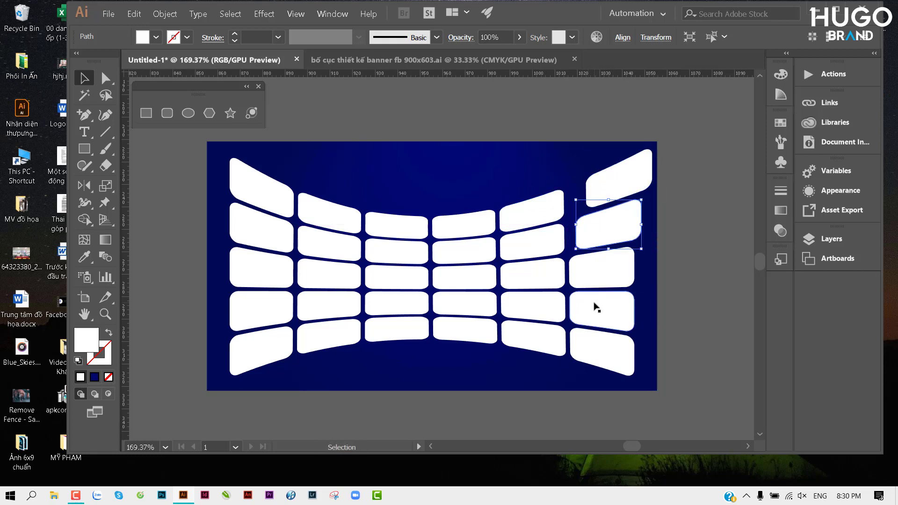
drag(595, 306, 623, 306)
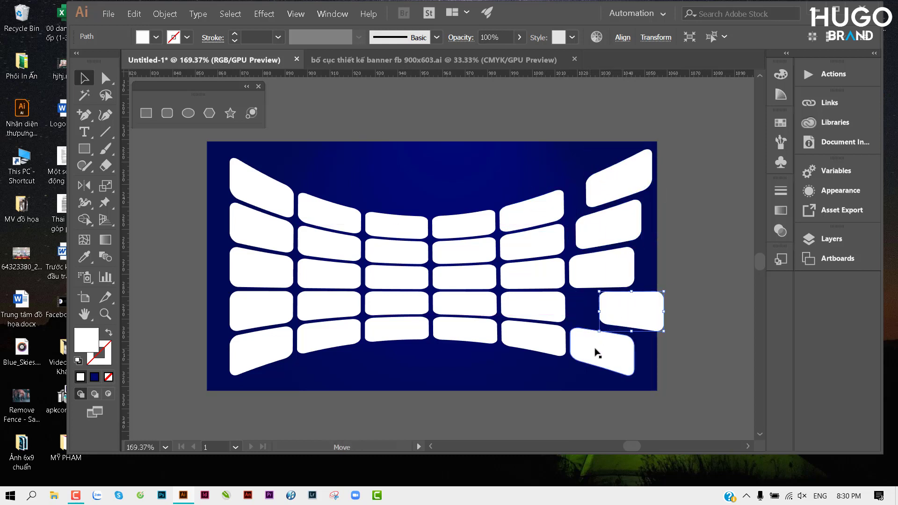
drag(595, 352, 612, 356)
drag(262, 350, 254, 351)
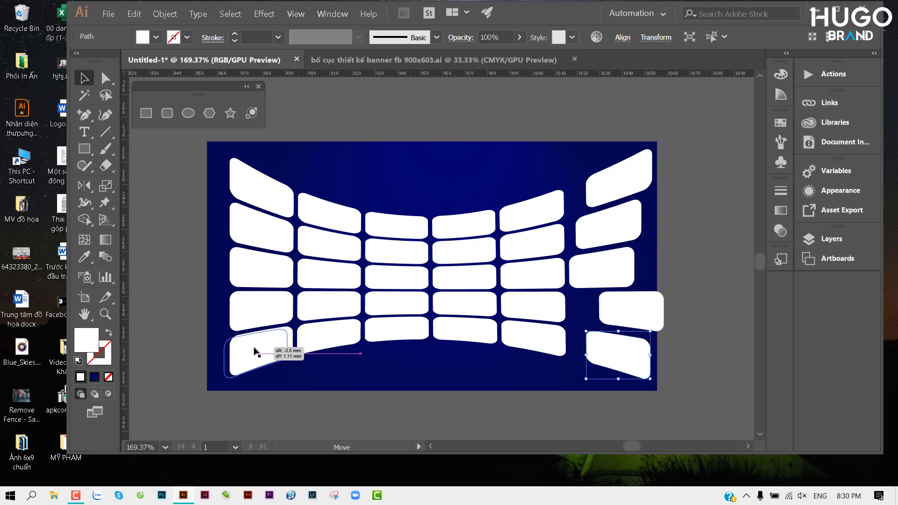
drag(270, 318, 256, 318)
drag(311, 306, 301, 308)
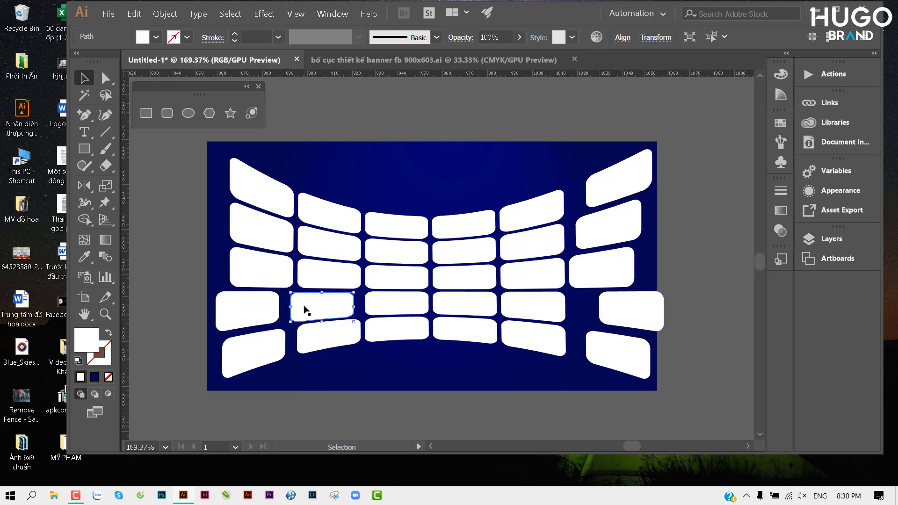
drag(277, 275, 271, 274)
drag(269, 195, 260, 190)
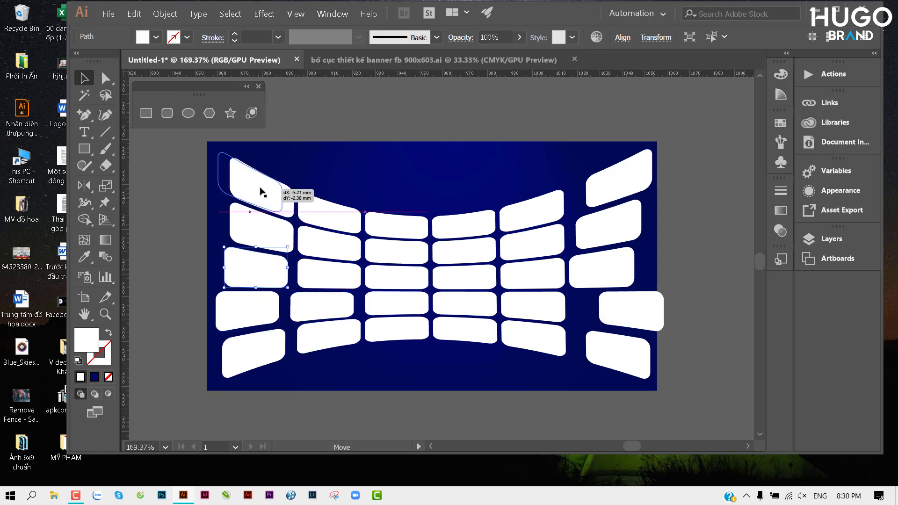
Group all white cells, excluding the background, and scale the group down slightly.
scroll(331, 231, down, 2)
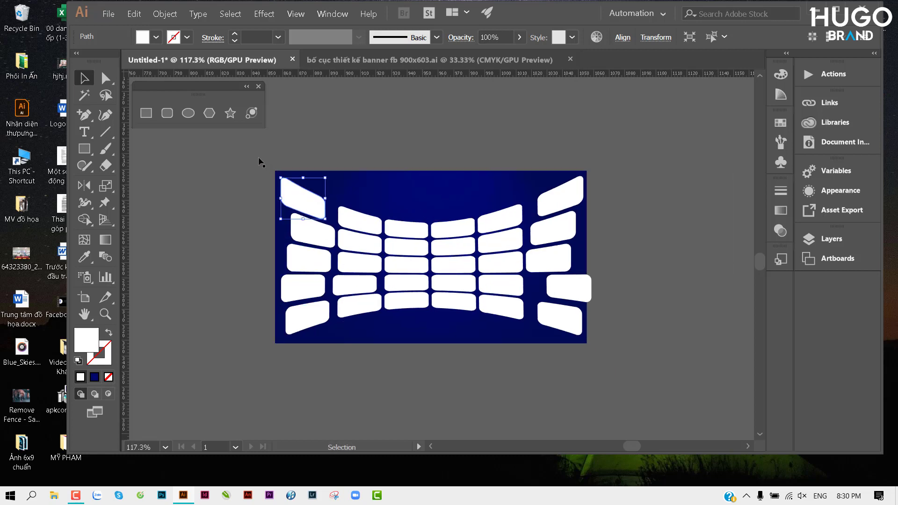
key(ctrl+a)
shift+click(457, 206)
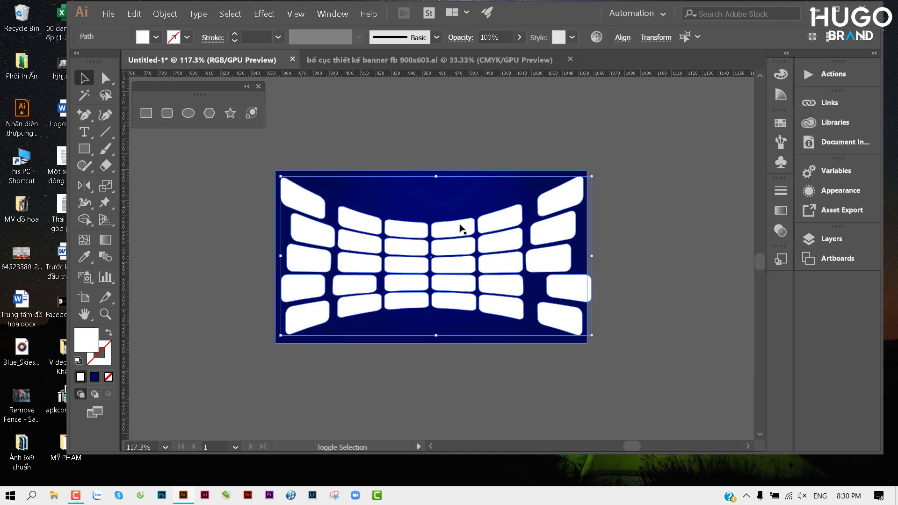
key(ctrl+g)
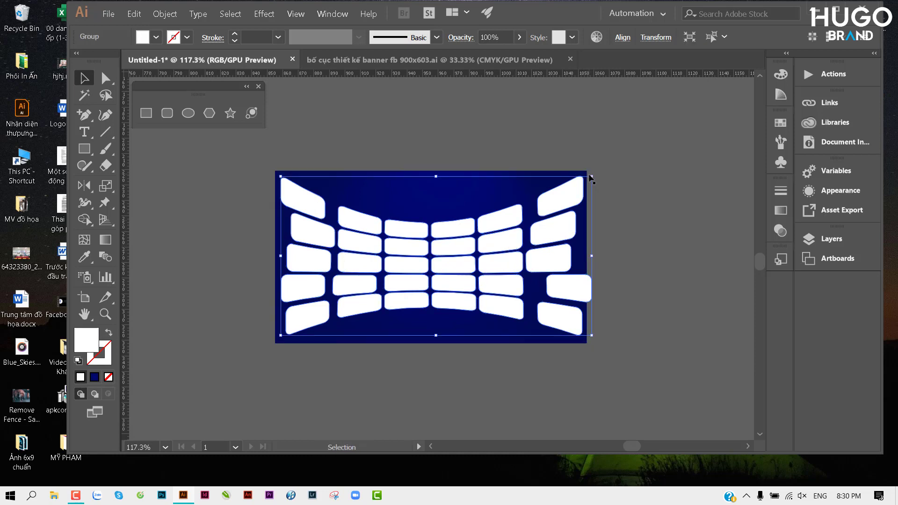
drag(590, 177, 576, 191)
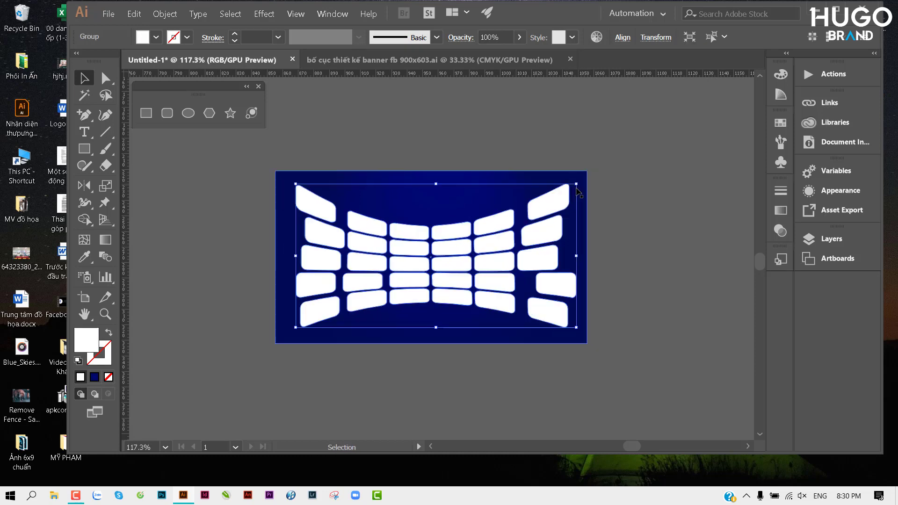
Set the regrouped cells' blending mode to Overlay and deselect them.
click(461, 38)
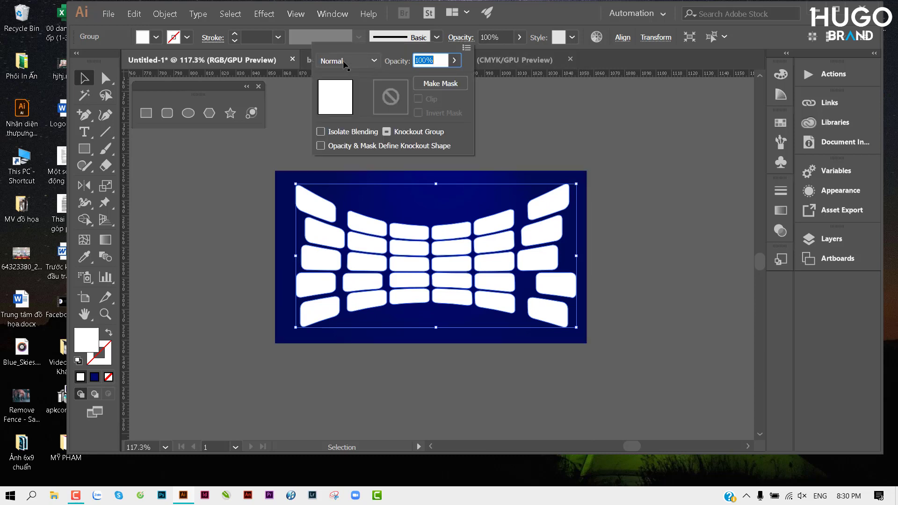
click(348, 61)
click(348, 192)
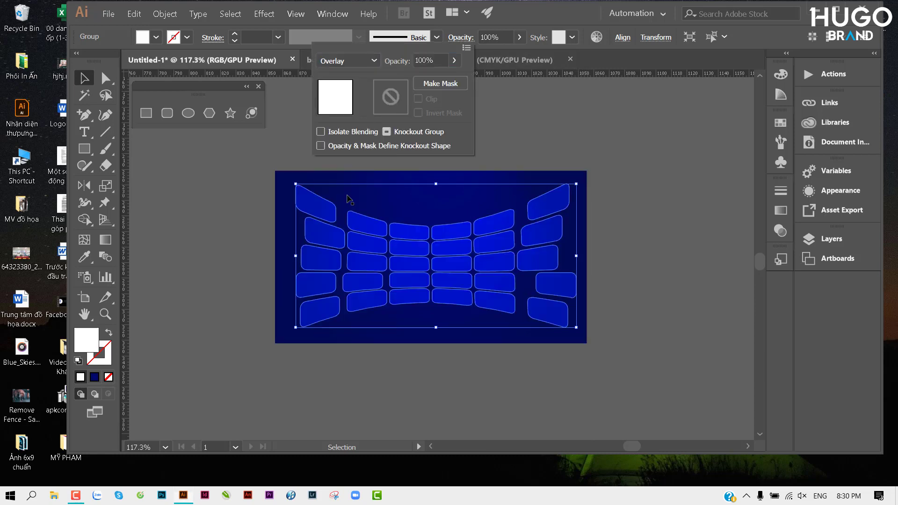
click(659, 270)
Bring up the Place file browser with Ctrl+Shift+P.
scroll(493, 260, up, 3)
scroll(493, 260, up, 1)
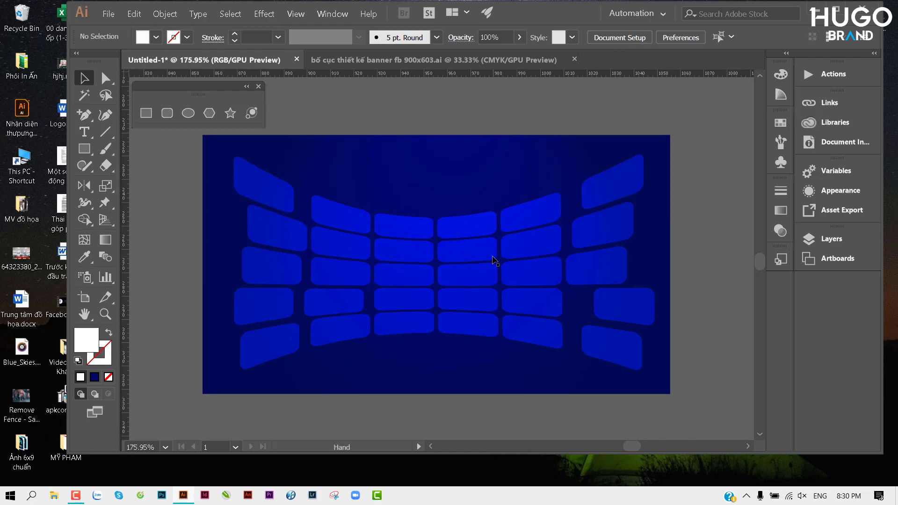
key(ctrl)
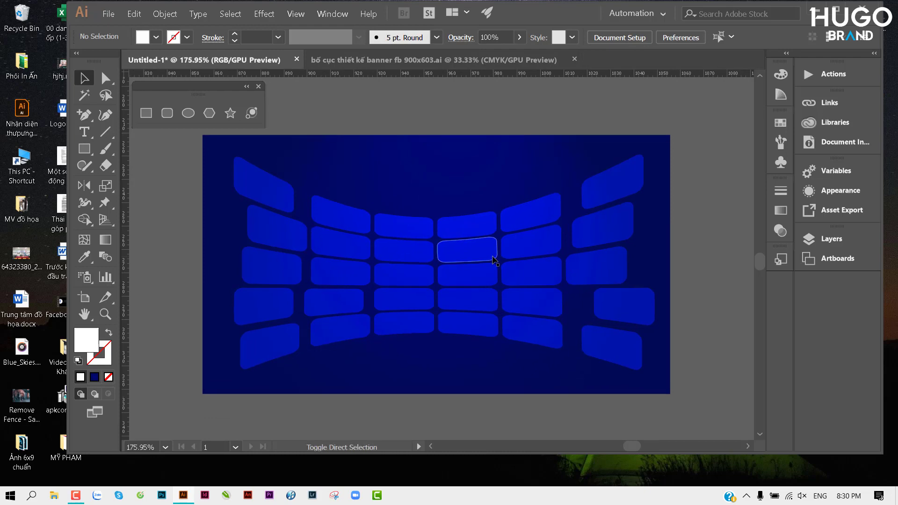
key(ctrl+shift+p)
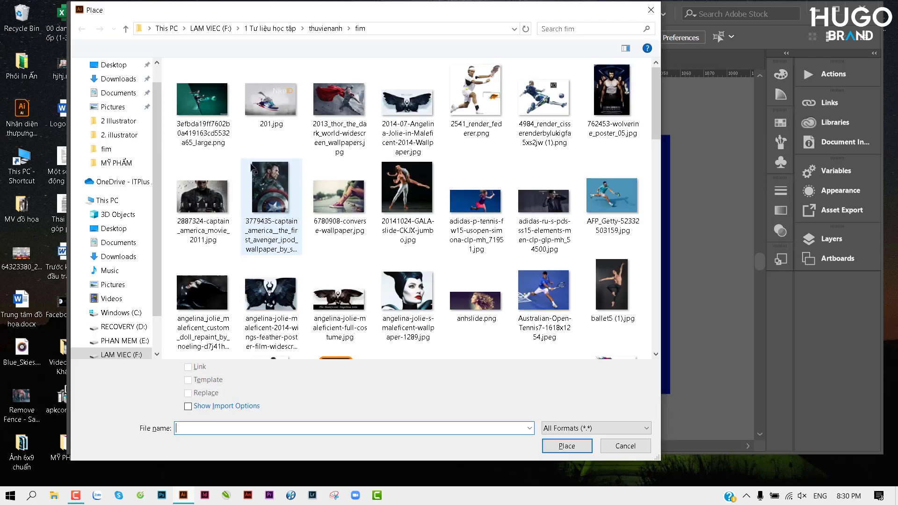
Place the blue Vespa scooter PNG from the vespa image folder.
click(325, 29)
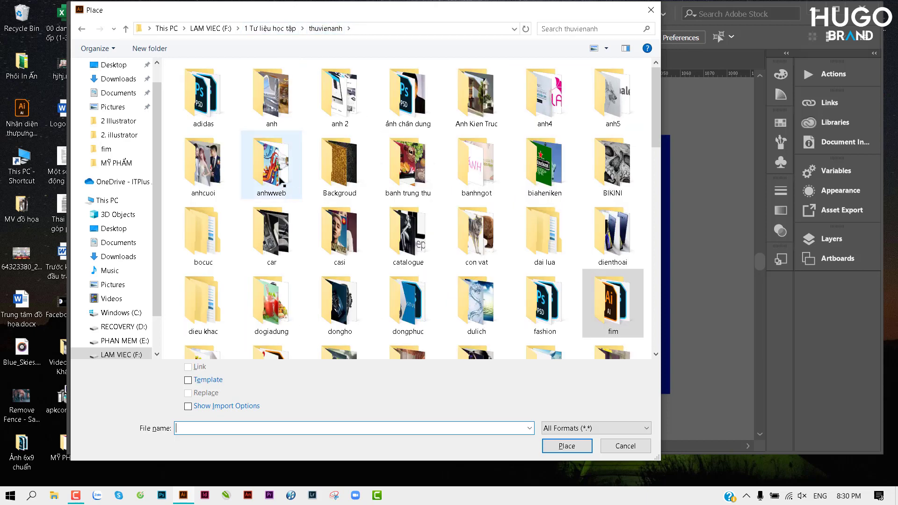
scroll(282, 179, down, 10)
double_click(224, 107)
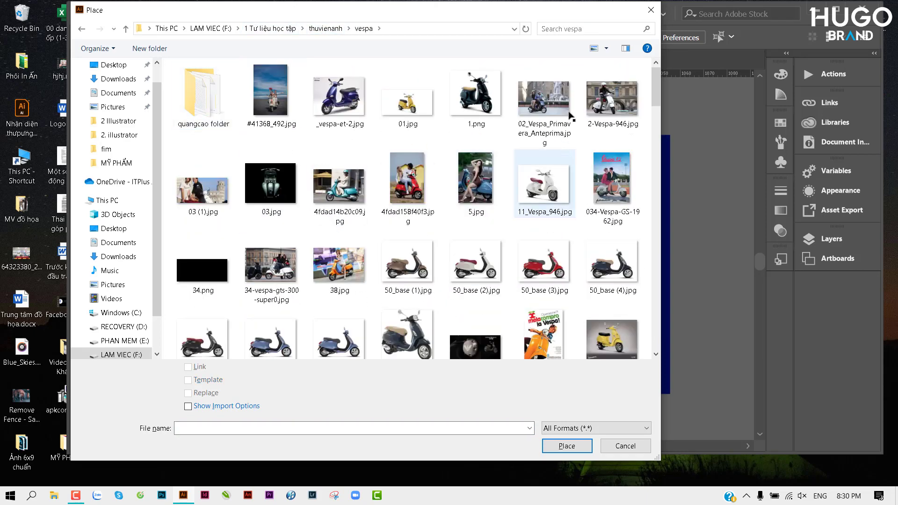
drag(656, 86, 652, 248)
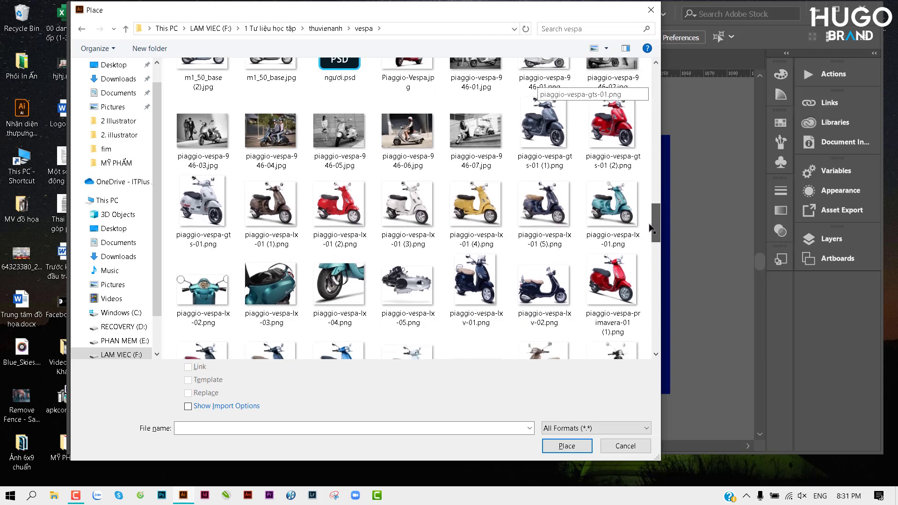
click(344, 253)
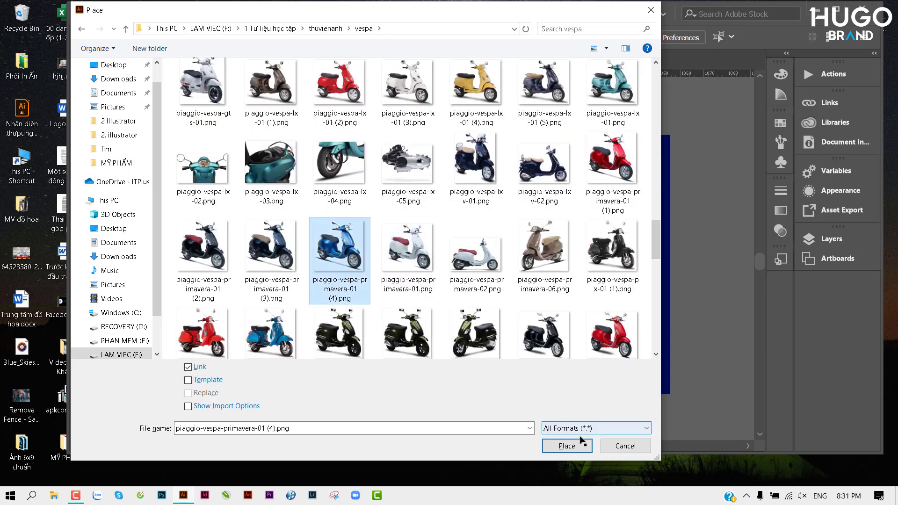
click(567, 446)
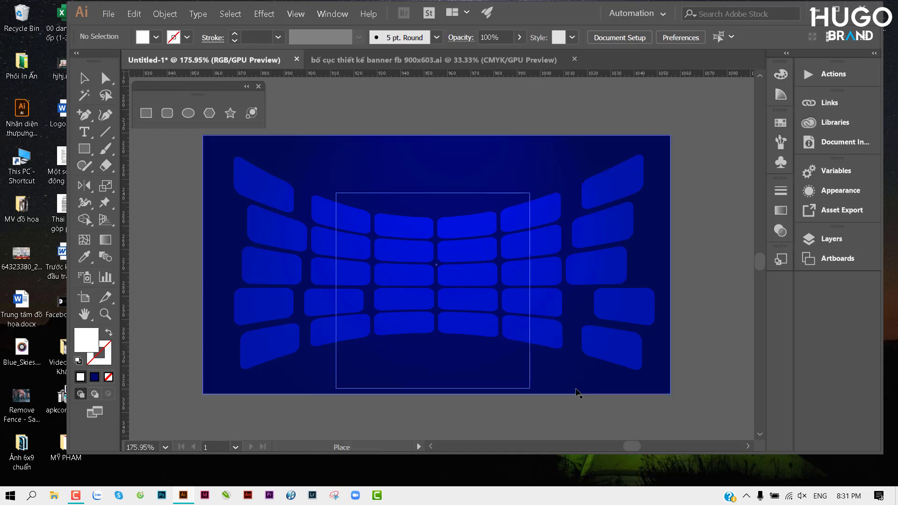
Position the scooter image over the central cells, slightly raised.
drag(590, 392, 574, 392)
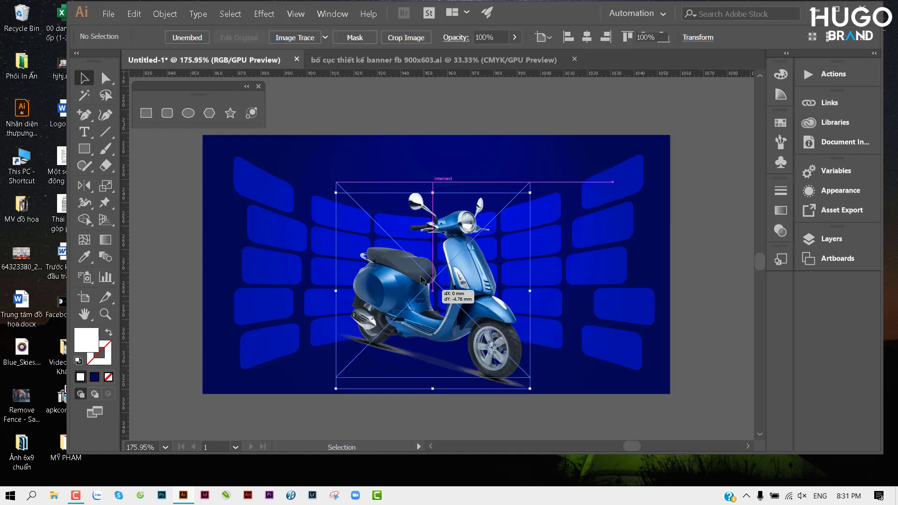
drag(423, 291, 422, 266)
click(691, 275)
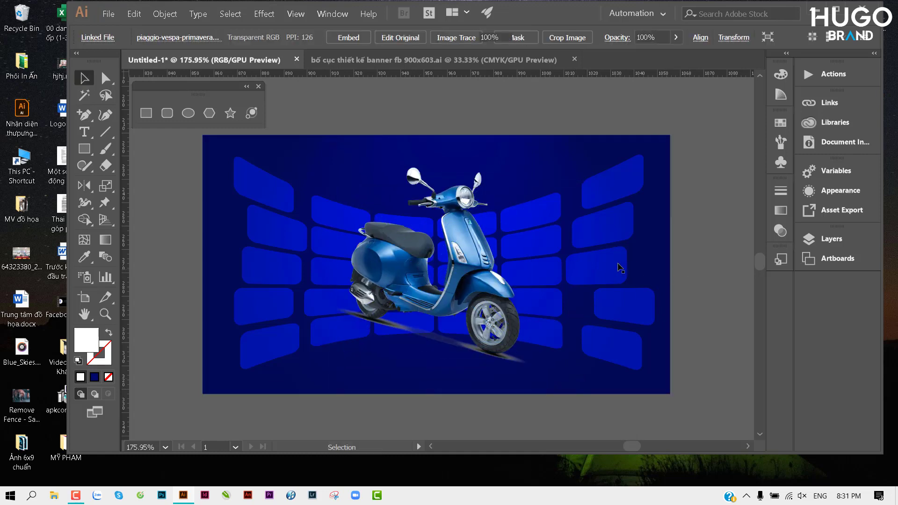
scroll(593, 248, down, 3)
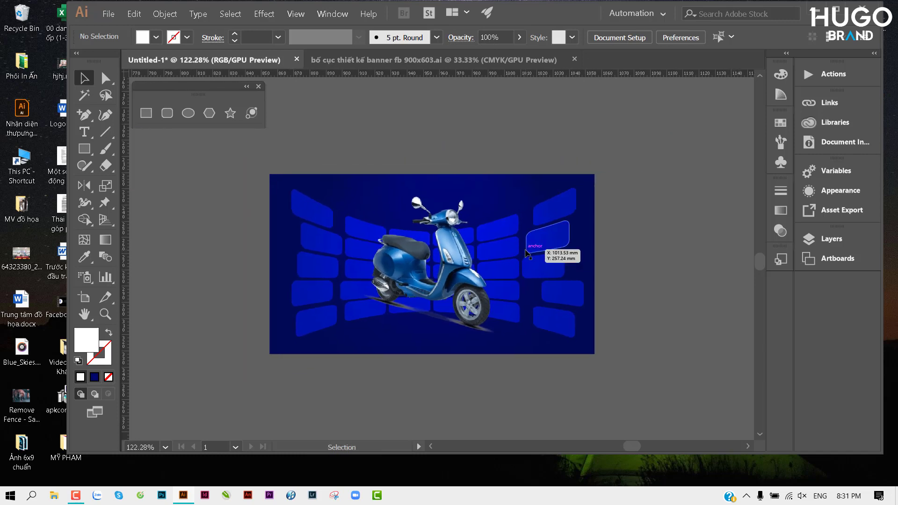
click(473, 264)
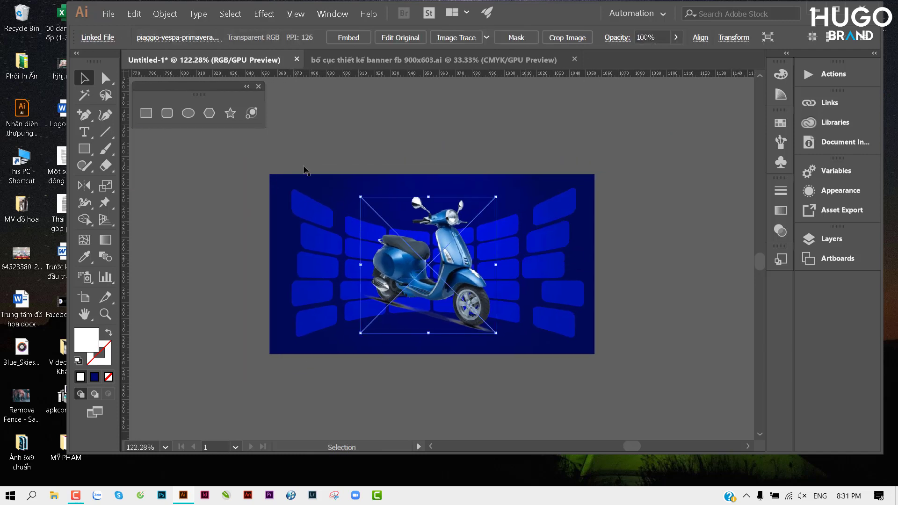
Fill the background with the Orange, Yellow preset as a radial gradient glowing yellow at centre.
click(274, 198)
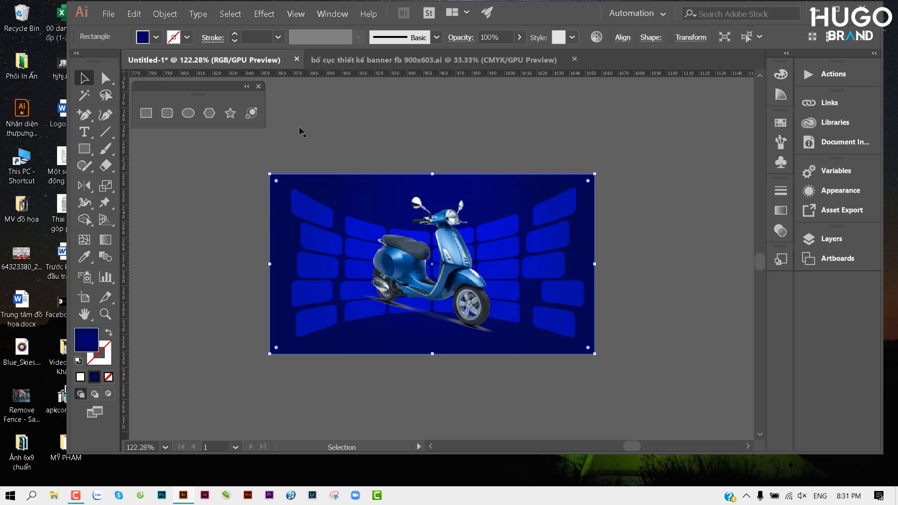
key(g)
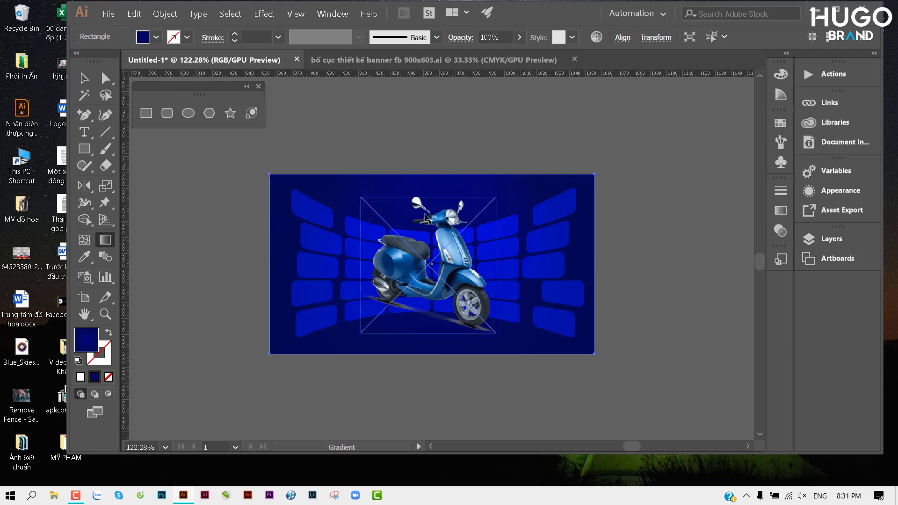
key(ctrl+F9)
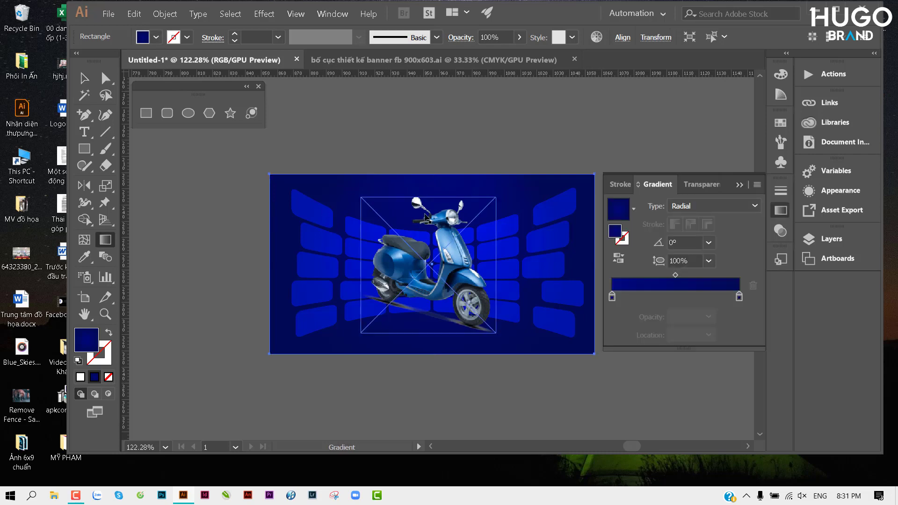
click(633, 209)
click(561, 258)
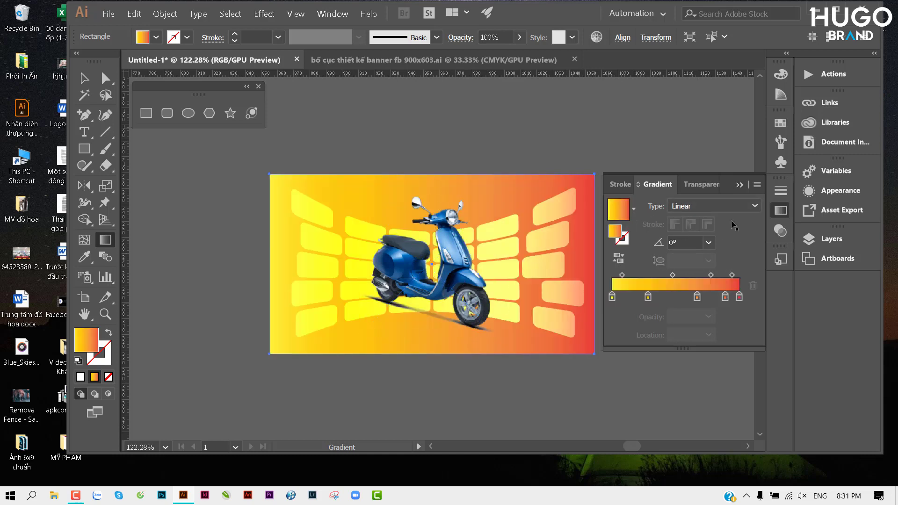
click(729, 205)
click(701, 236)
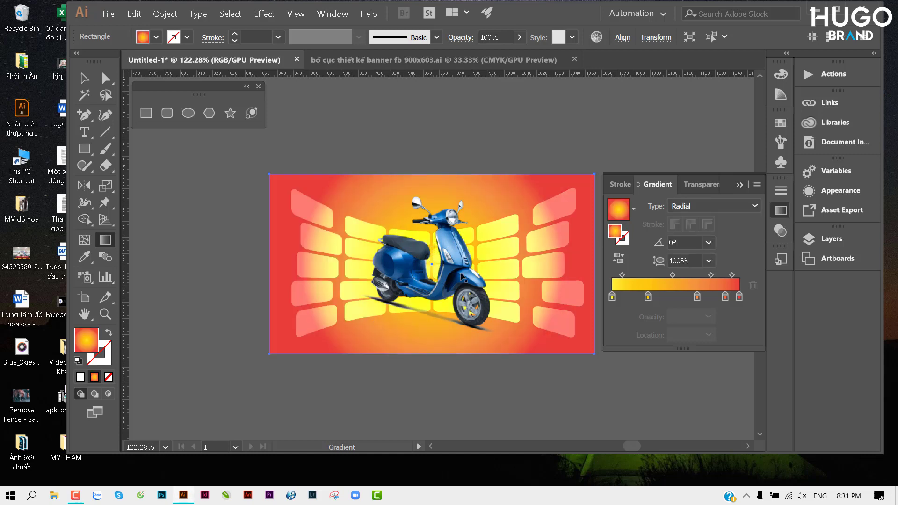
drag(462, 276, 637, 379)
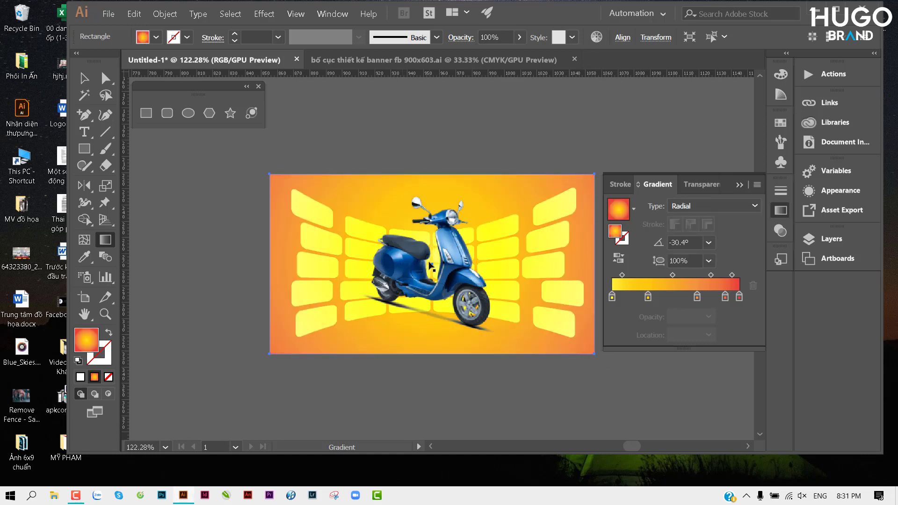
click(84, 78)
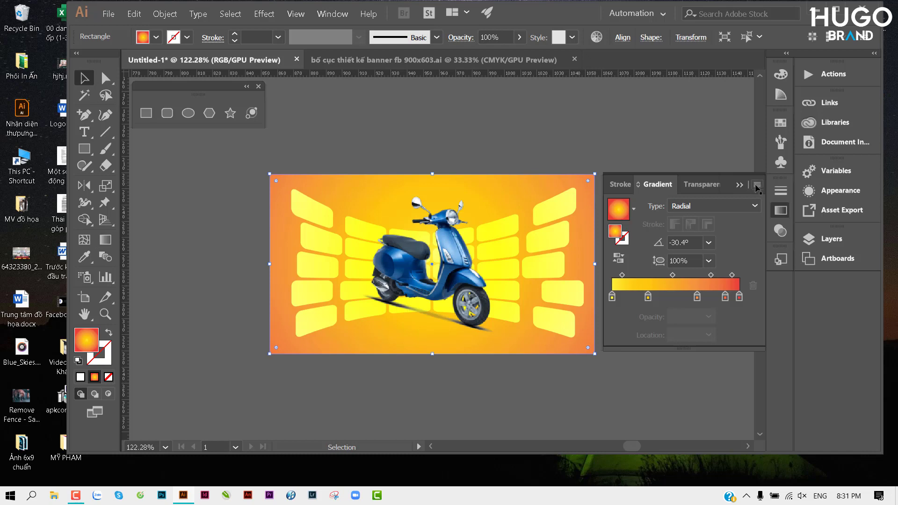
key(z)
click(525, 200)
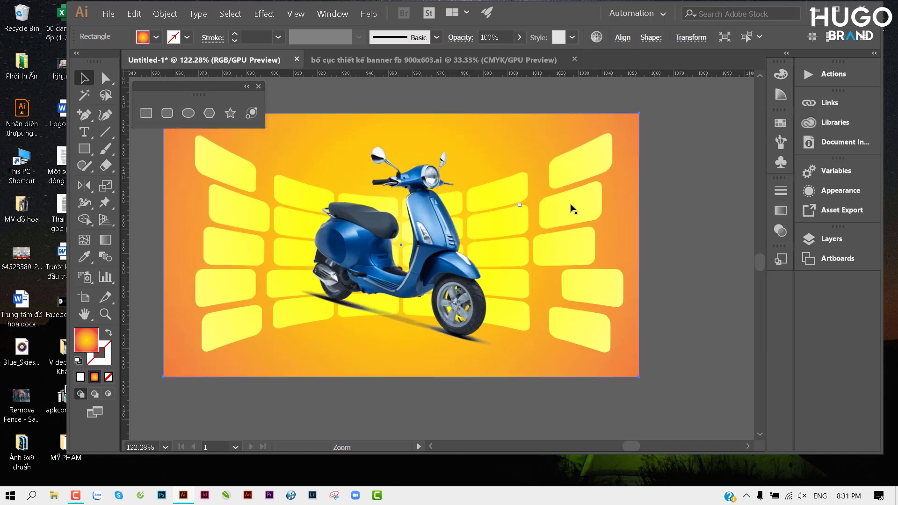
key(v)
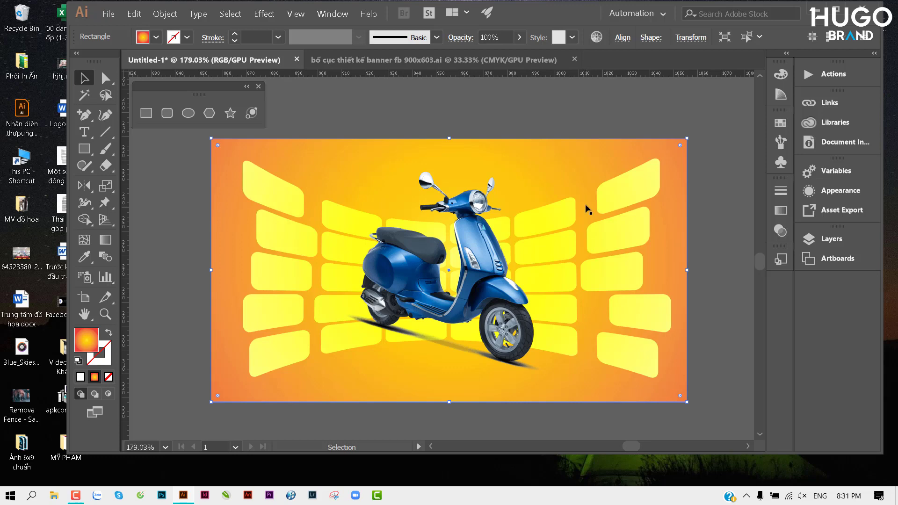
click(427, 61)
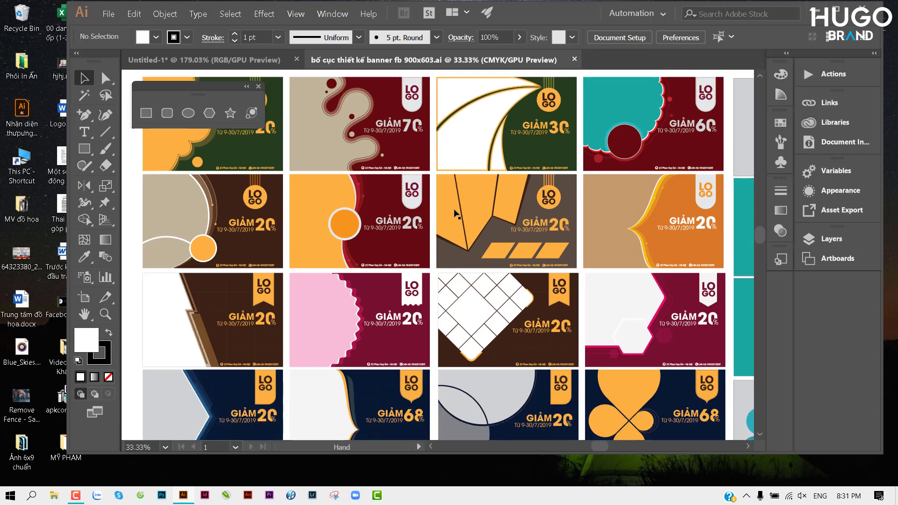
drag(453, 225, 460, 158)
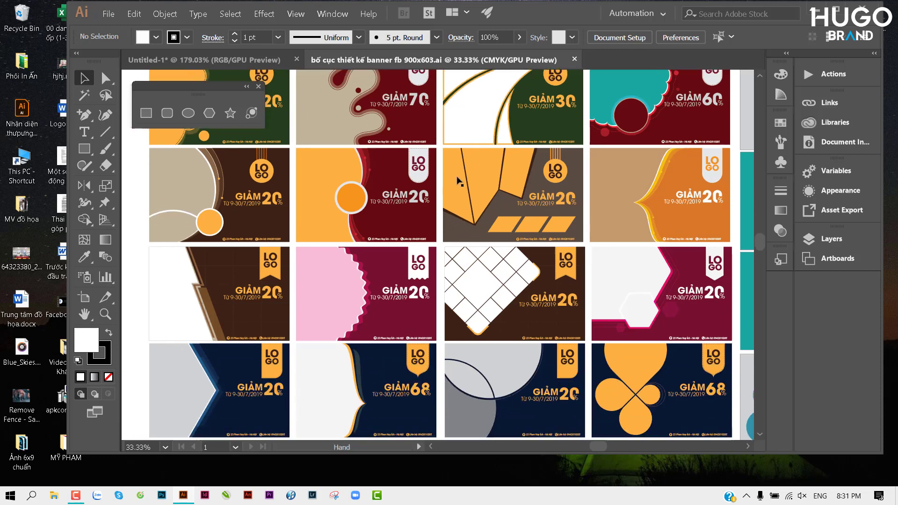
scroll(450, 240, down, 3)
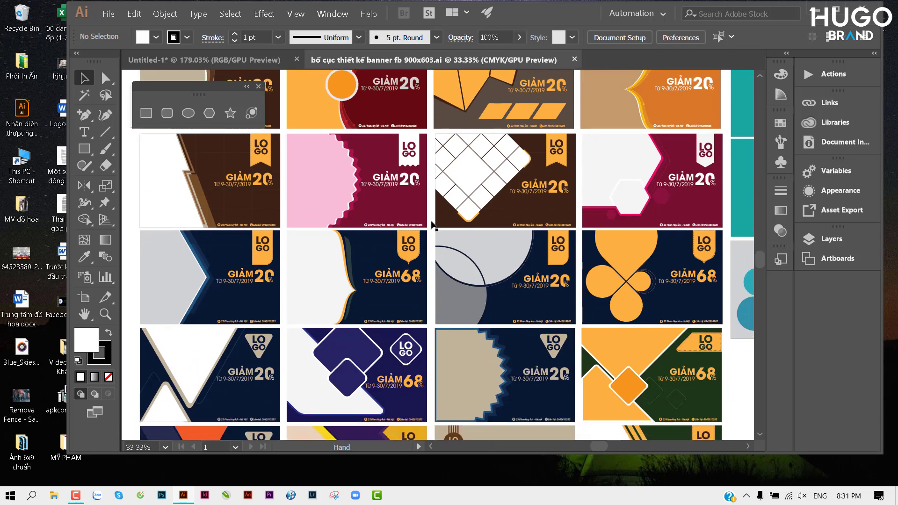
drag(437, 220, 418, 290)
scroll(417, 276, left, 2)
scroll(413, 260, left, 2)
scroll(411, 246, left, 2)
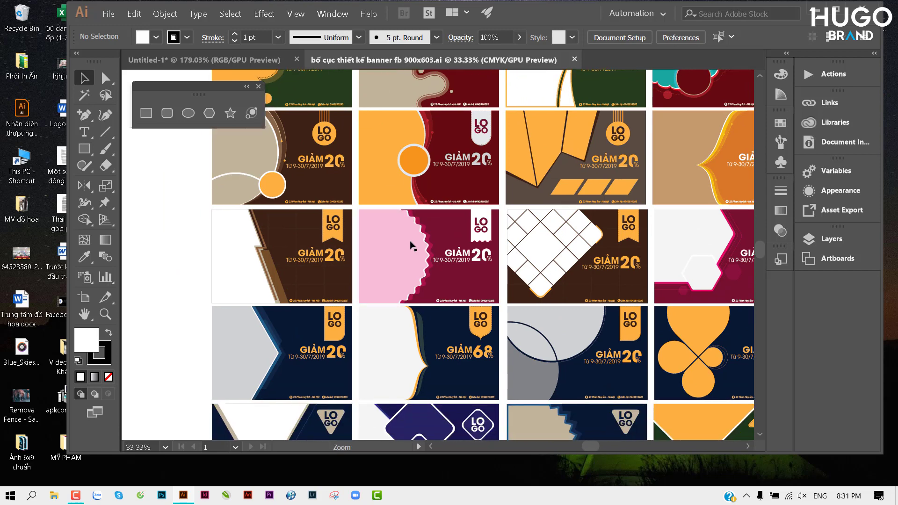
drag(467, 244, 543, 256)
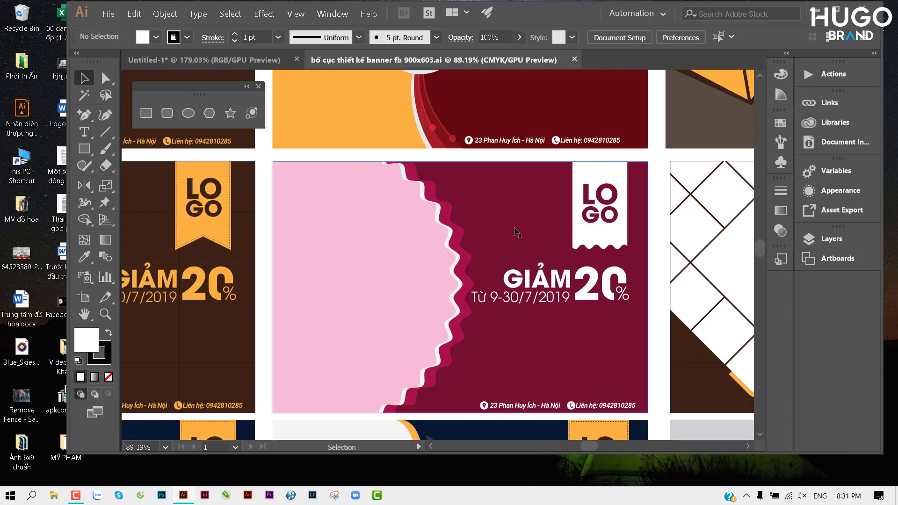
mouse_move(499, 210)
mouse_down()
mouse_move(489, 262)
mouse_move(464, 234)
mouse_up()
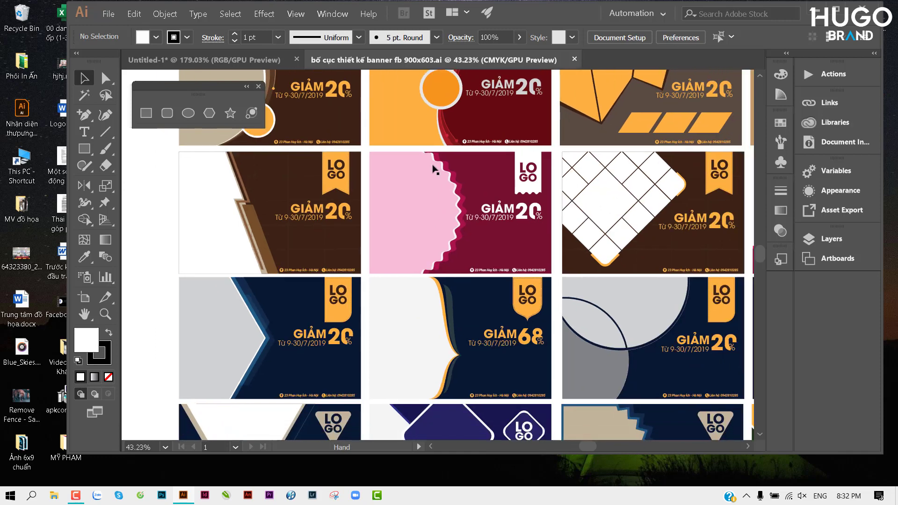
click(443, 200)
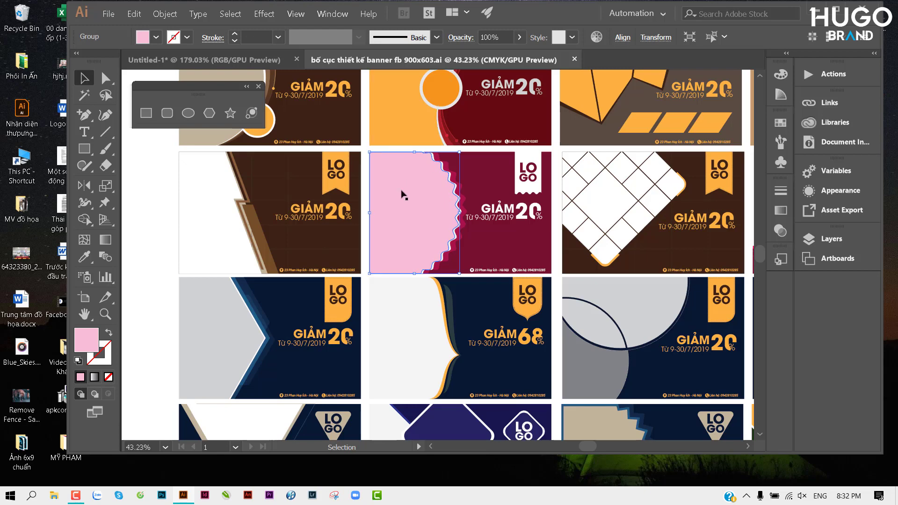
scroll(403, 201, up, 2)
scroll(434, 220, down, 1)
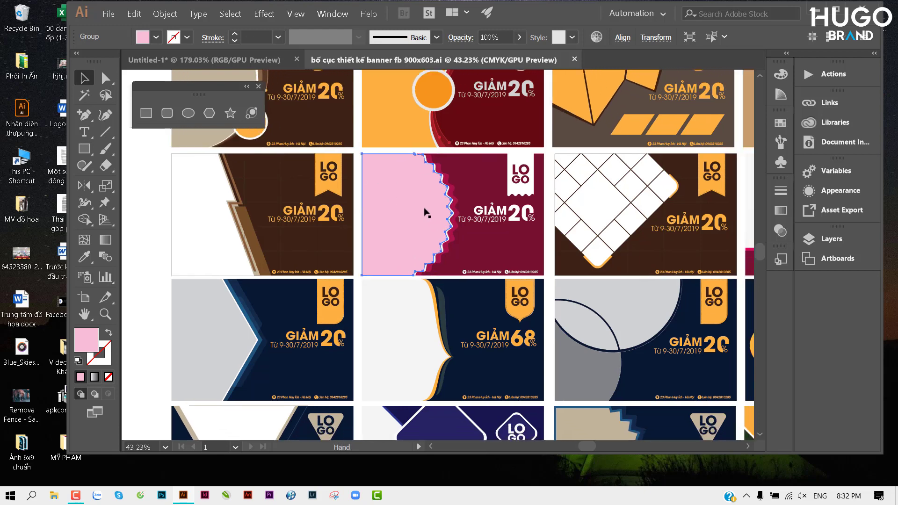
scroll(490, 262, down, 1)
scroll(594, 332, down, 1)
scroll(538, 290, down, 2)
scroll(457, 224, down, 2)
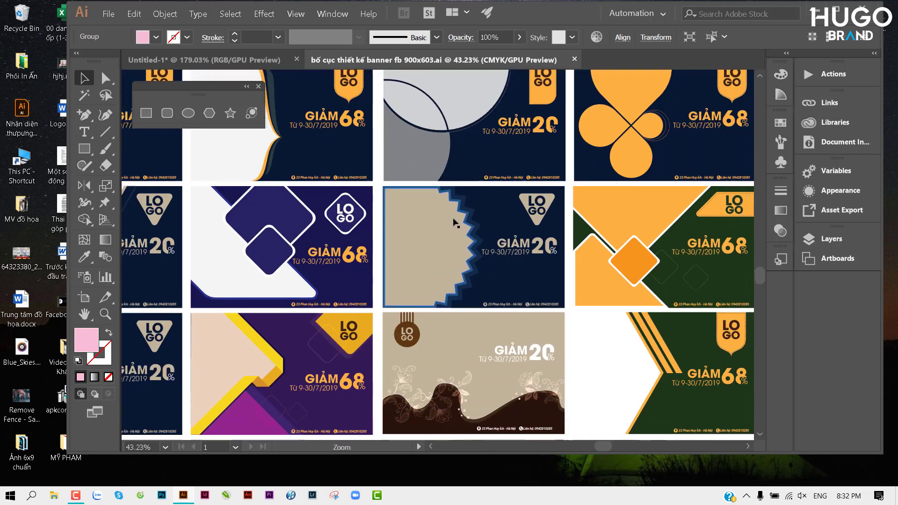
scroll(563, 244, up, 2)
scroll(562, 244, up, 2)
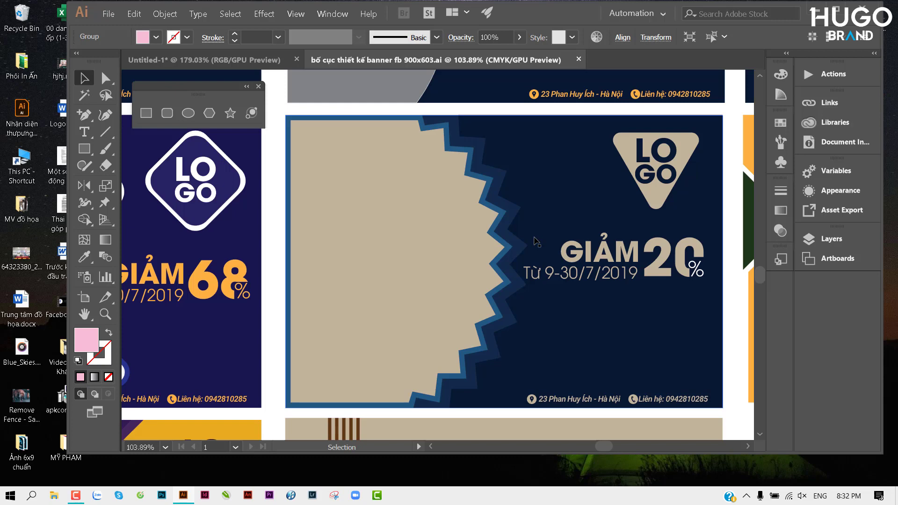
click(234, 60)
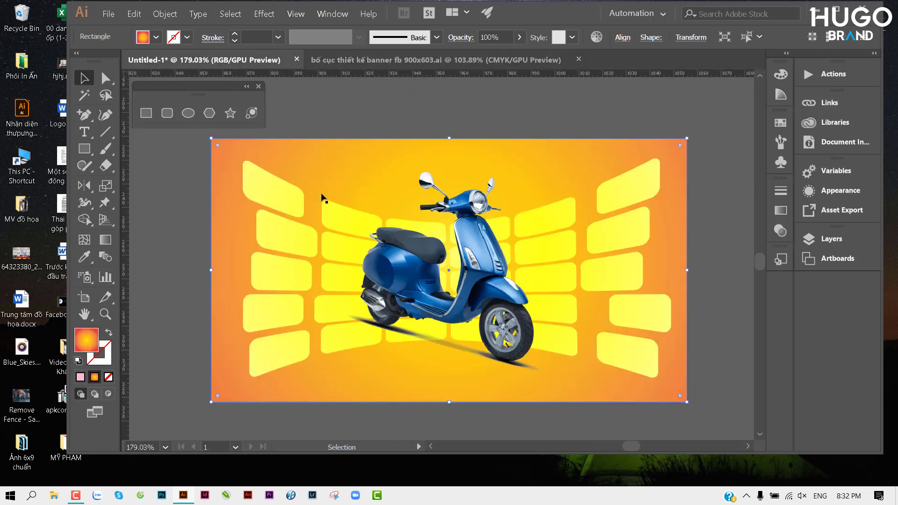
Draw a many-sided, nearly circular polygon below the banner.
scroll(367, 275, down, 5)
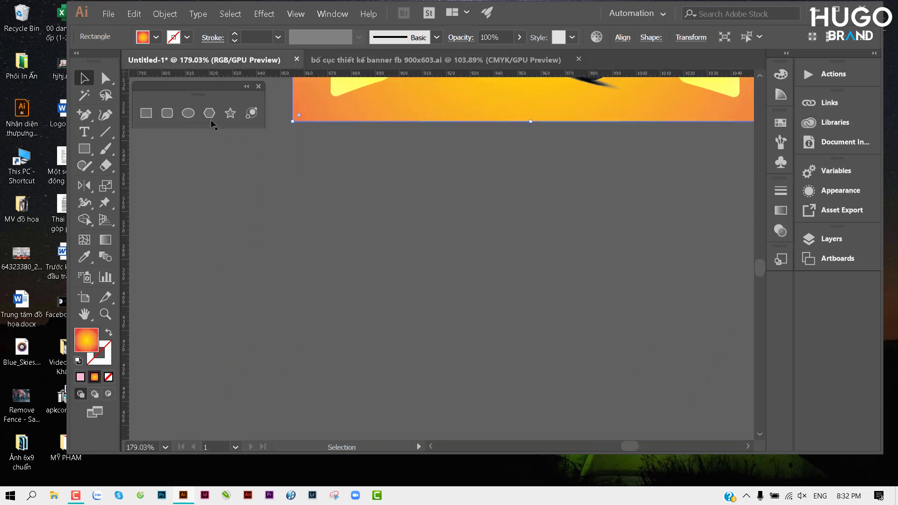
click(209, 113)
drag(327, 210, 411, 244)
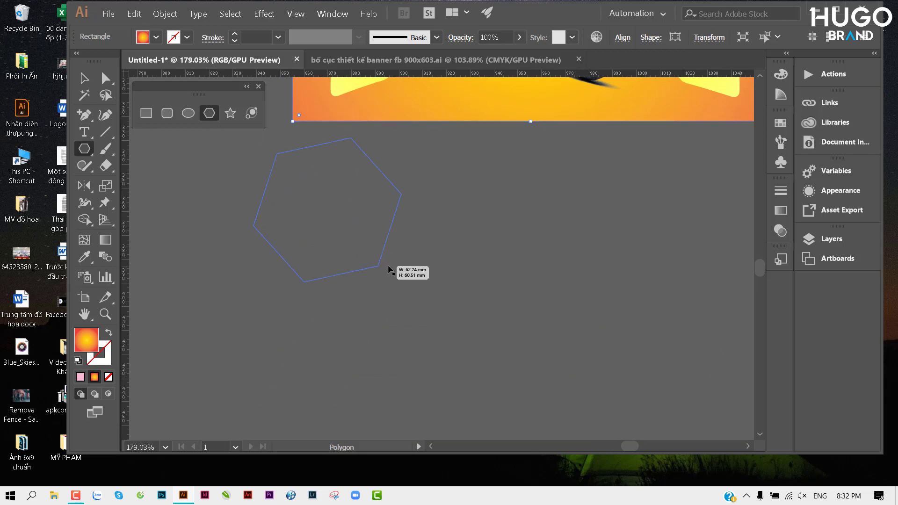
key(Up)
key(Up)
key(Up)
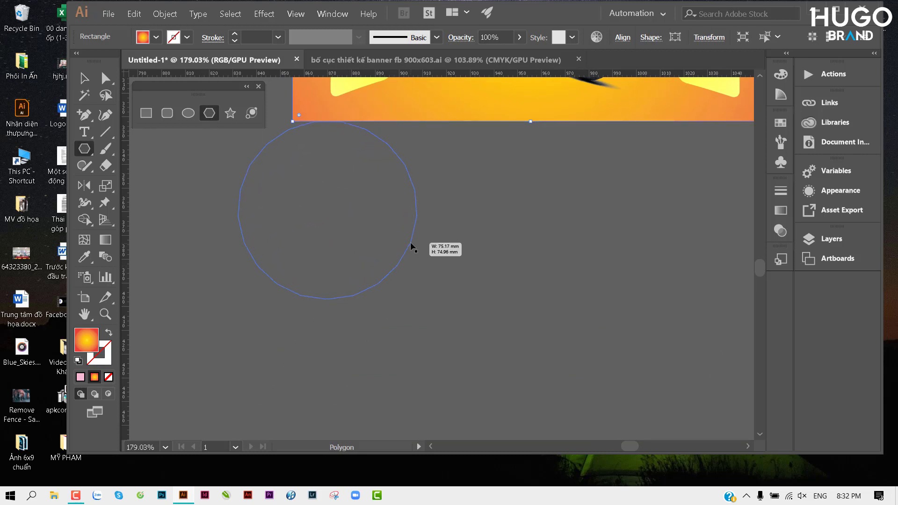
drag(410, 245, 410, 245)
Move the polygon down and to the right.
click(82, 92)
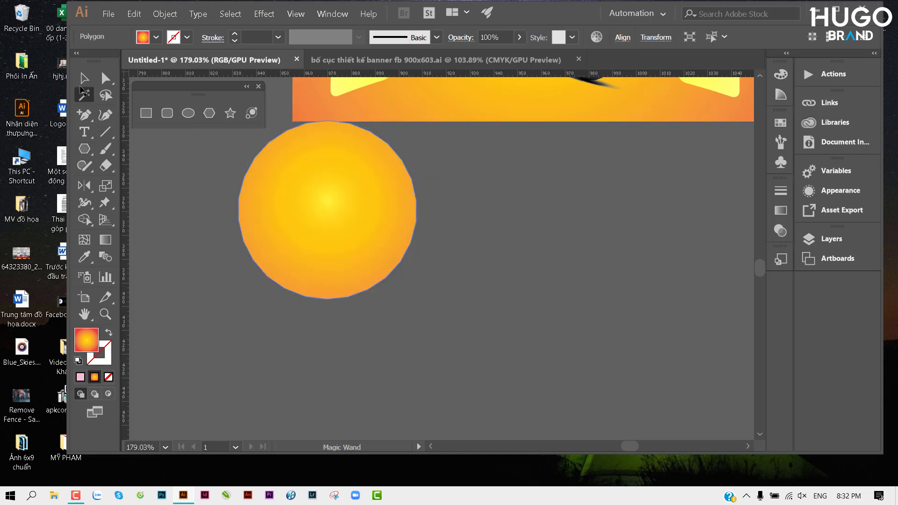
click(295, 198)
drag(350, 232, 389, 275)
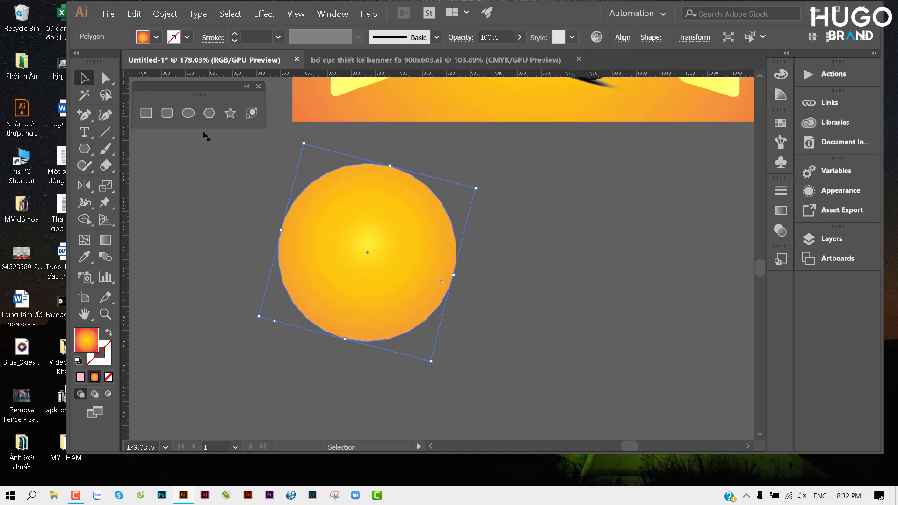
click(262, 15)
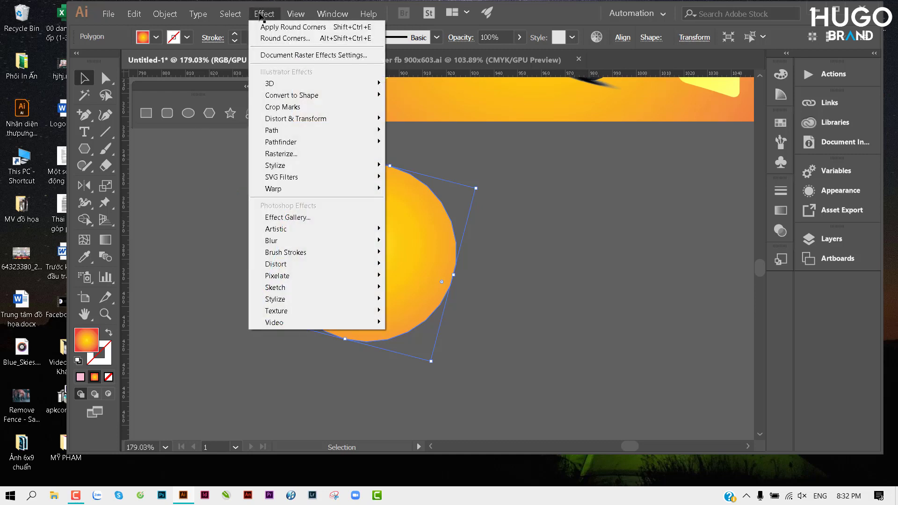
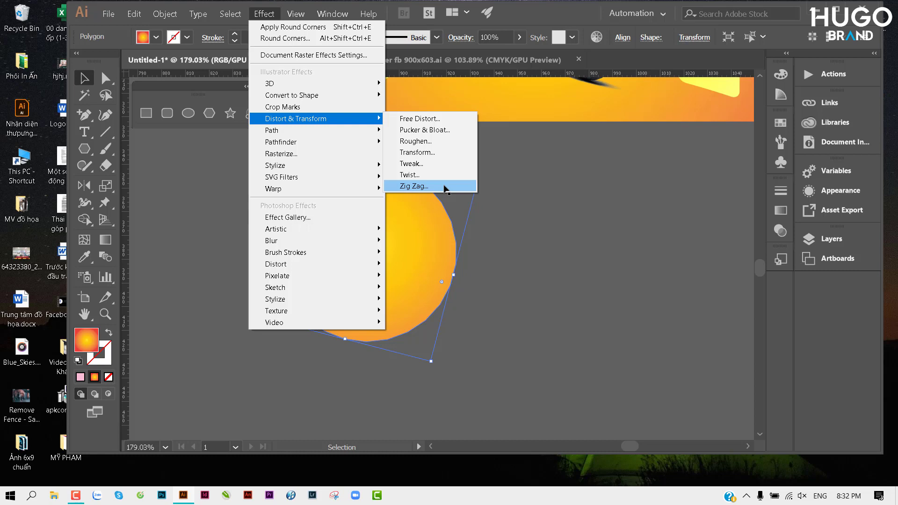
Set up a Zig Zag effect on the gradient circle: size 1 mm, 1 ridge per segment, smooth points.
click(445, 186)
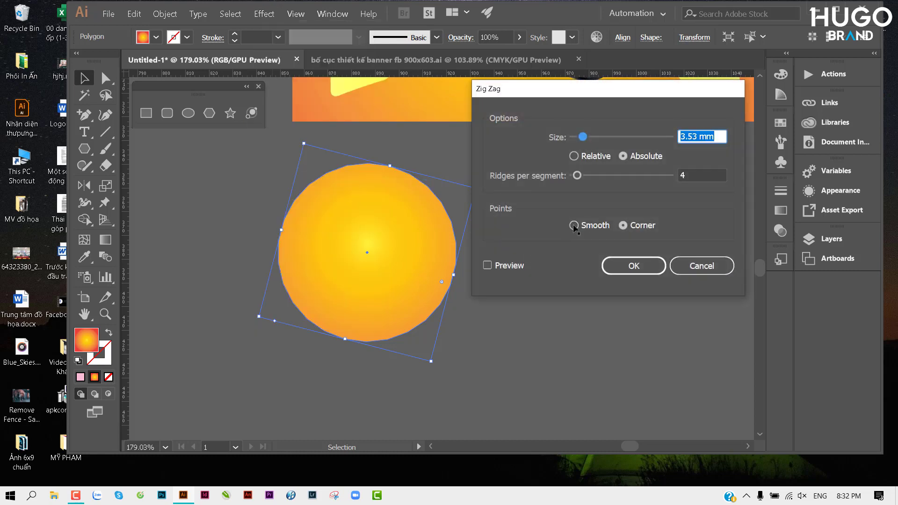
click(487, 265)
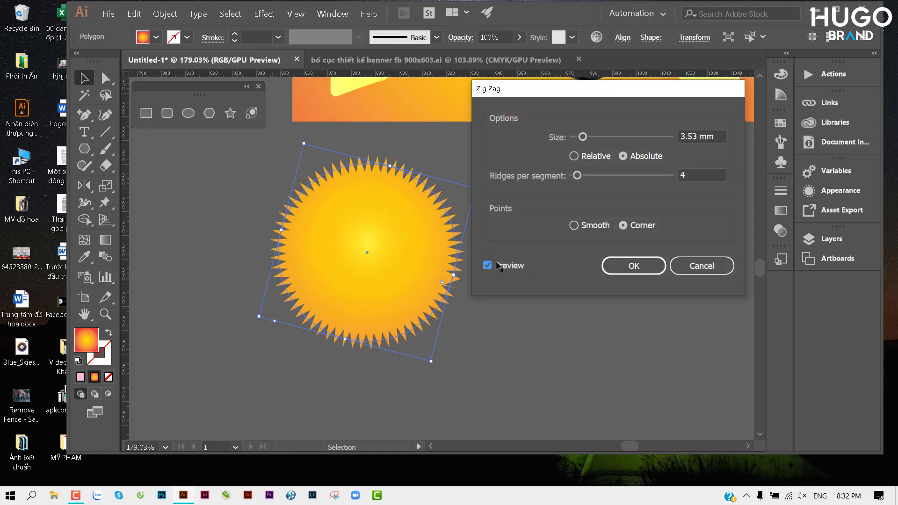
double_click(711, 140)
text(7)
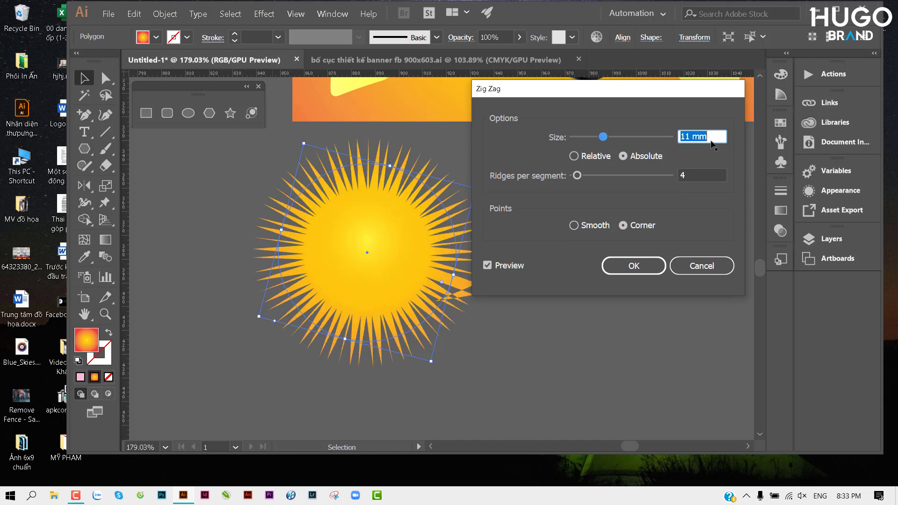
key(Down)
key(Down)
key(Down)
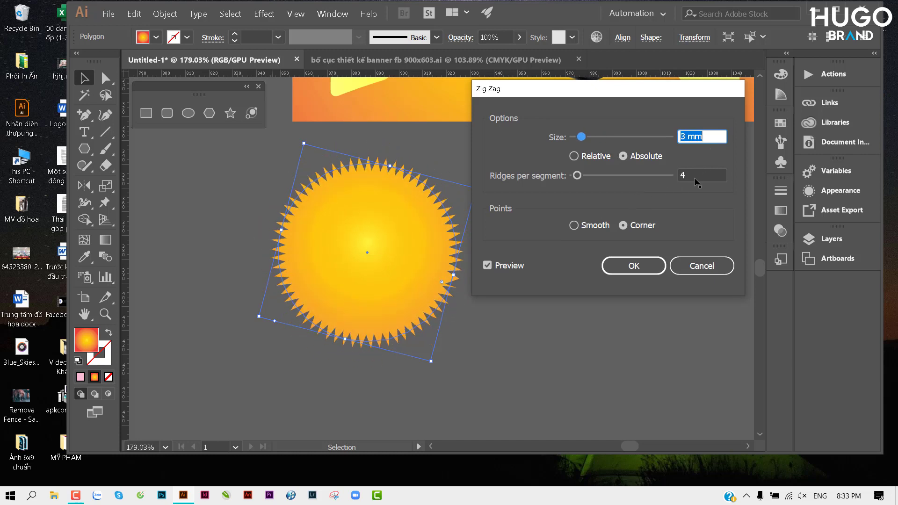
click(697, 176)
key(Up)
key(Up)
key(Up)
key(Up)
key(Up)
key(Up)
key(Up)
key(Up)
key(Up)
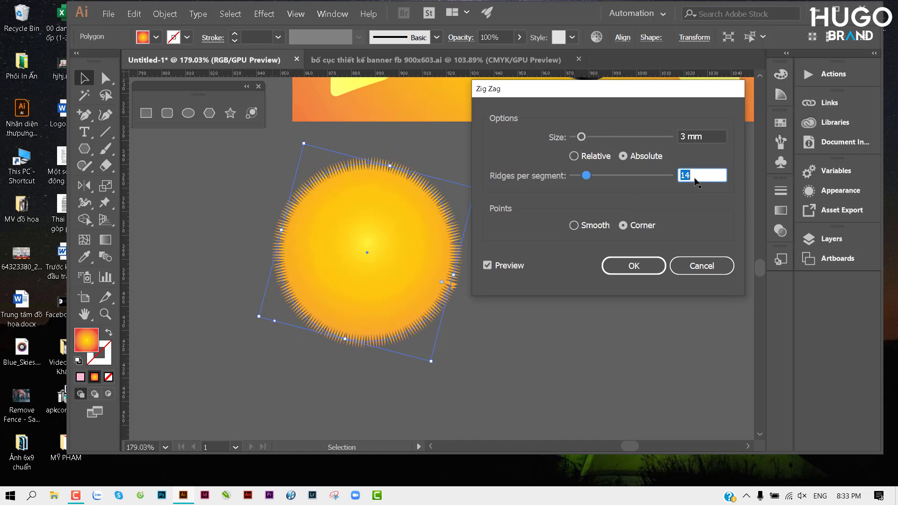
key(Down)
key(Down)
key(Down)
key(Down)
key(Down)
key(Down)
key(Down)
key(Down)
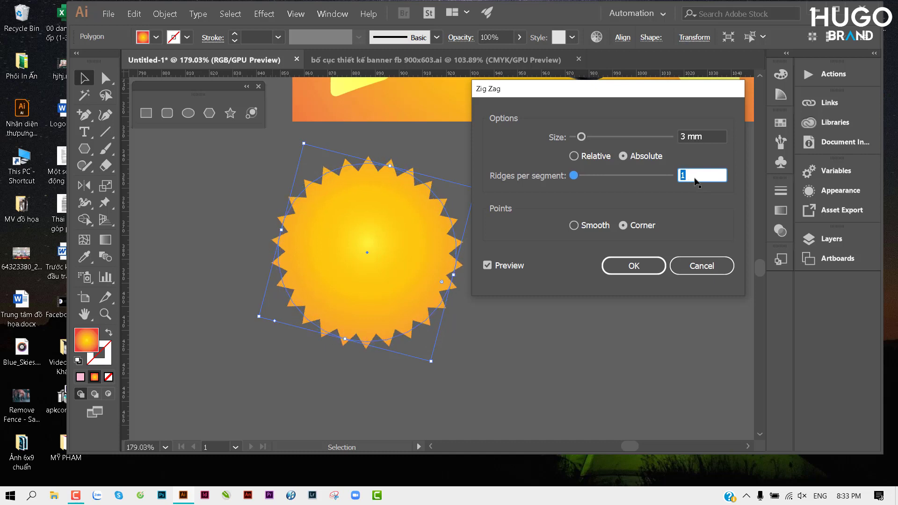
click(583, 229)
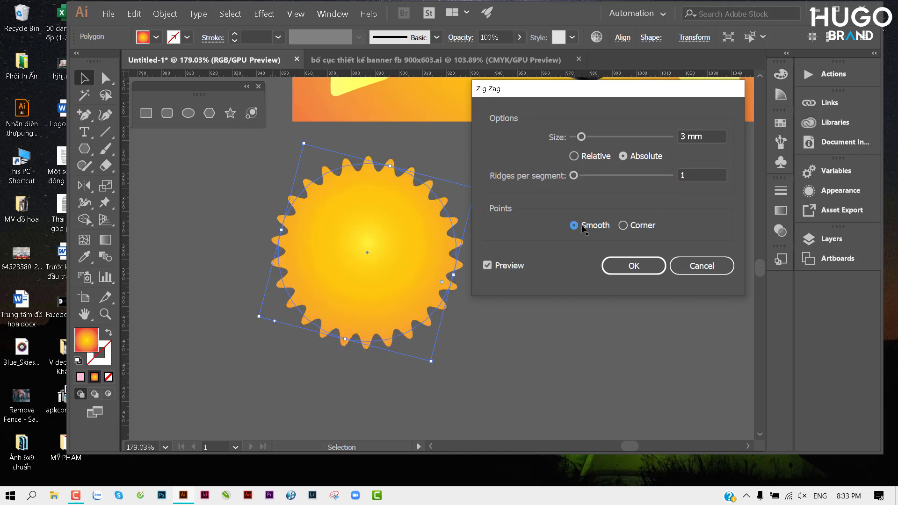
click(710, 140)
key(Down)
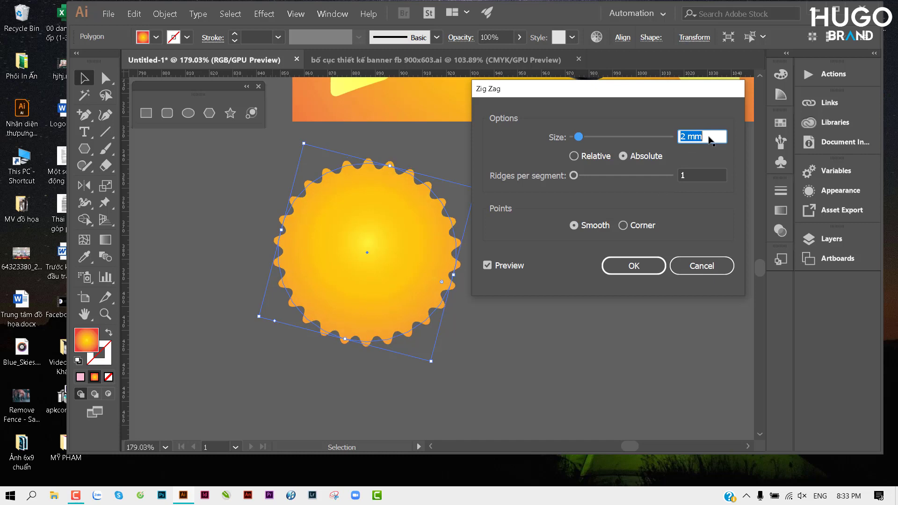
key(Down)
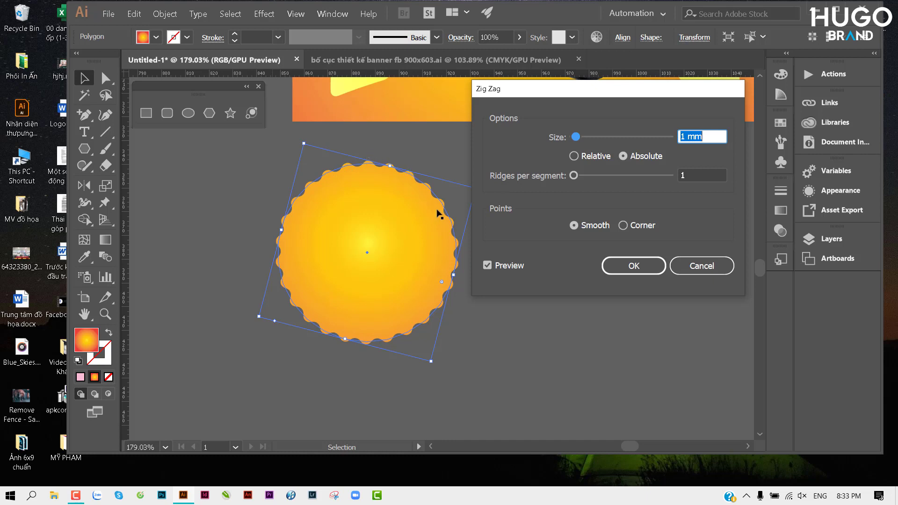
Apply the zig zag and draw a rectangle of about 140 by 70 mm overlapping the circle.
click(635, 267)
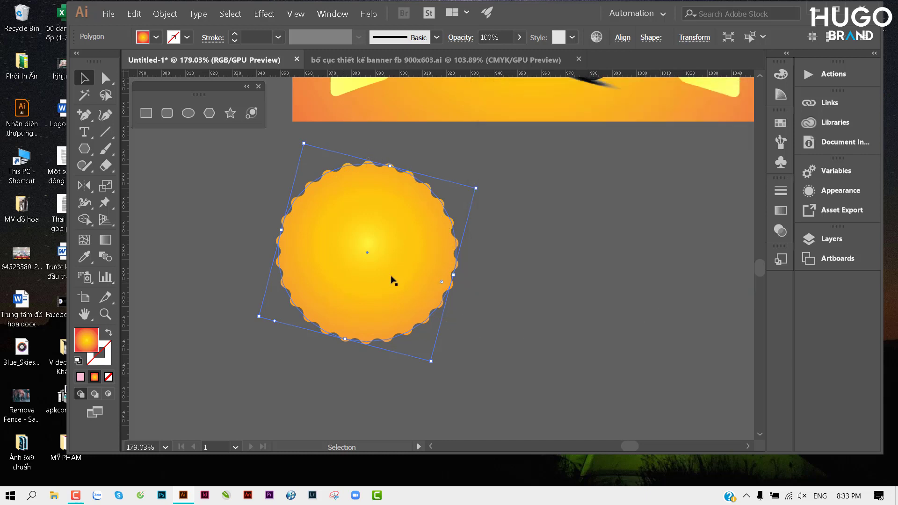
drag(384, 223, 341, 223)
key(m)
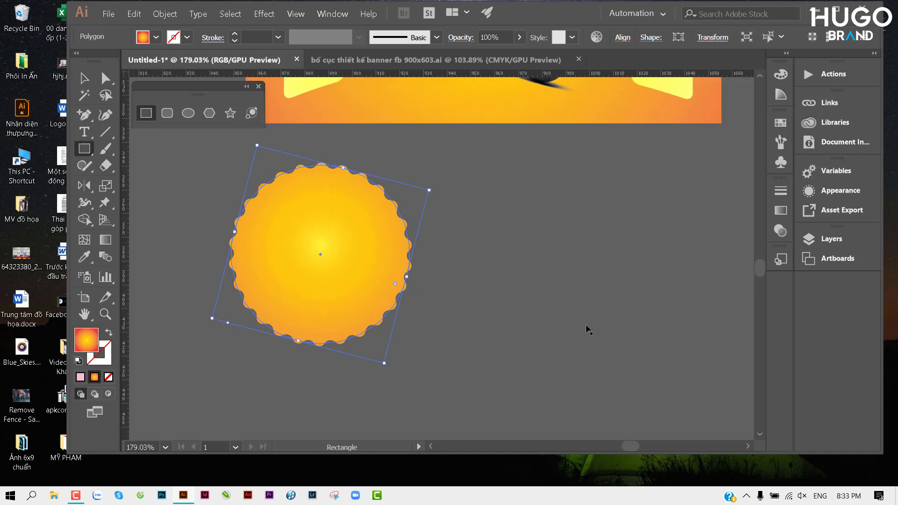
drag(599, 348, 274, 174)
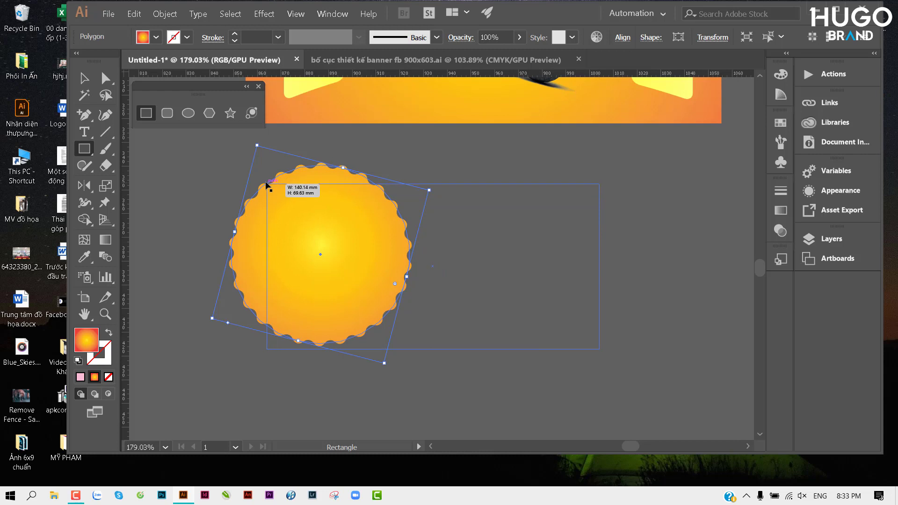
drag(274, 174, 271, 178)
Send the rectangle behind the sun and fill it with dark blue.
key(ctrl+shift+bracketleft)
key(v)
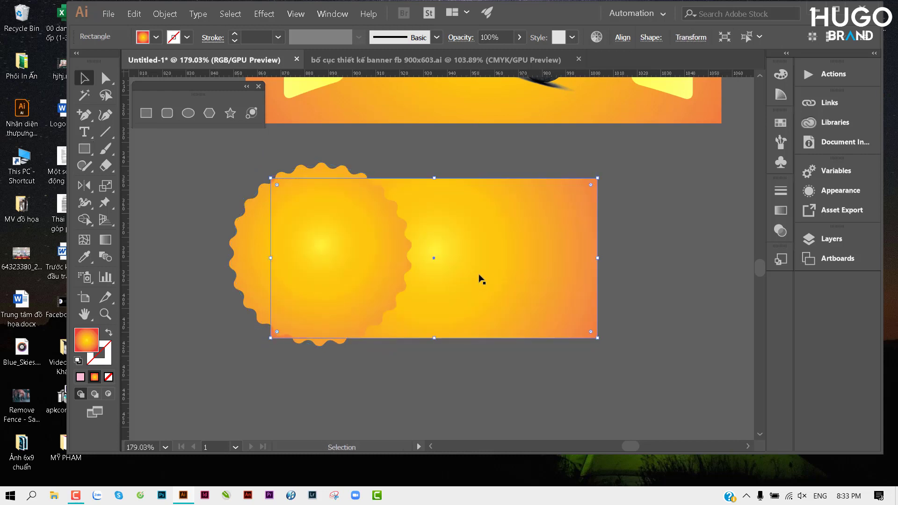
click(156, 38)
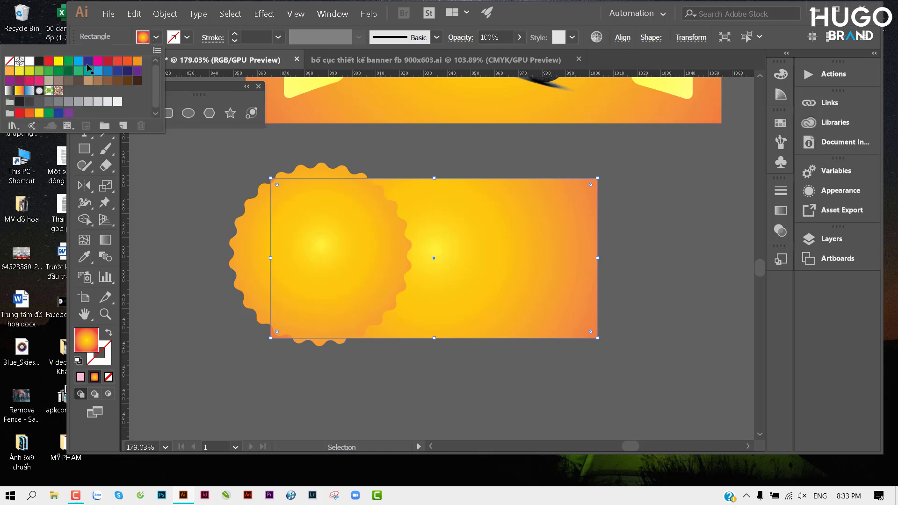
click(87, 63)
click(448, 155)
click(201, 178)
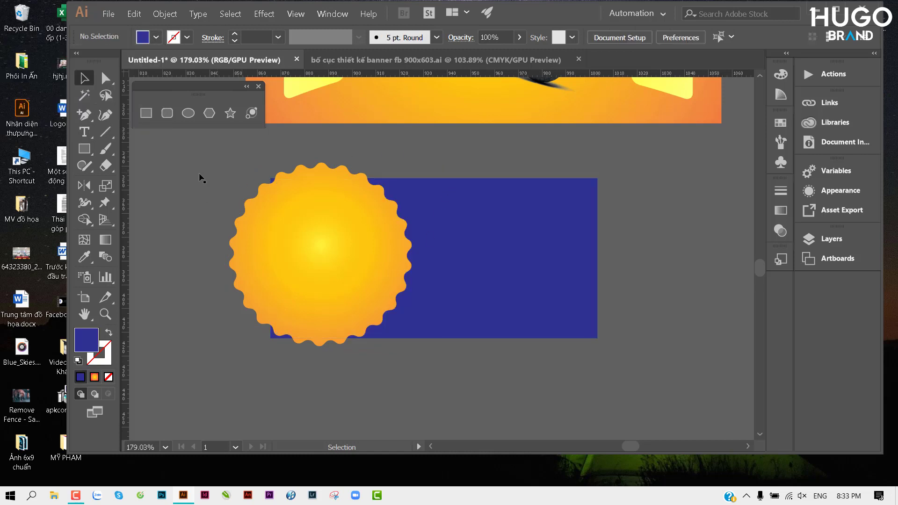
Move the scalloped sun up-left and enlarge it.
drag(329, 225, 321, 219)
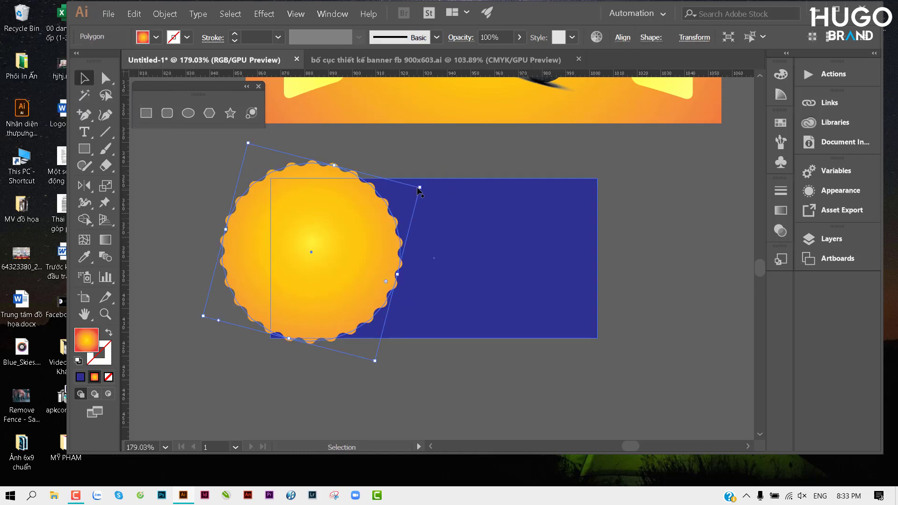
drag(447, 175, 438, 179)
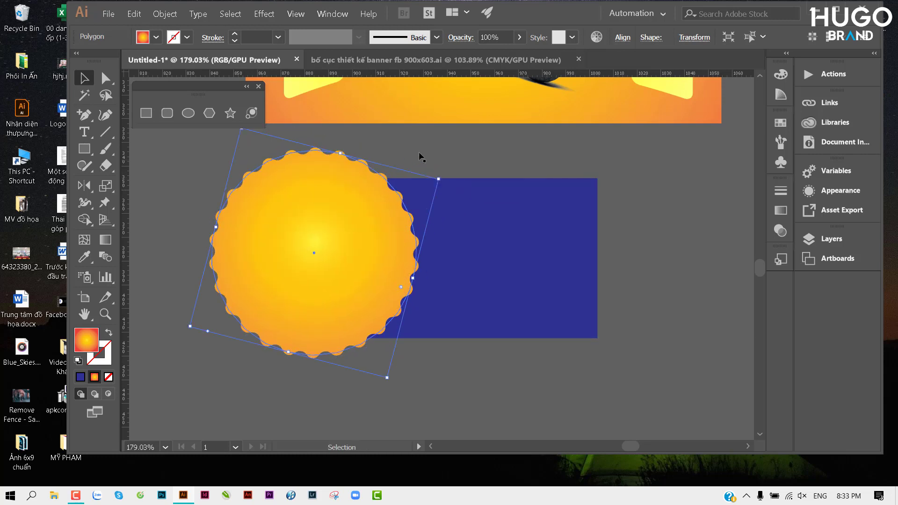
click(430, 149)
Trim the sun against the rectangle with Shape Builder, then undo to restore it.
drag(429, 147, 346, 234)
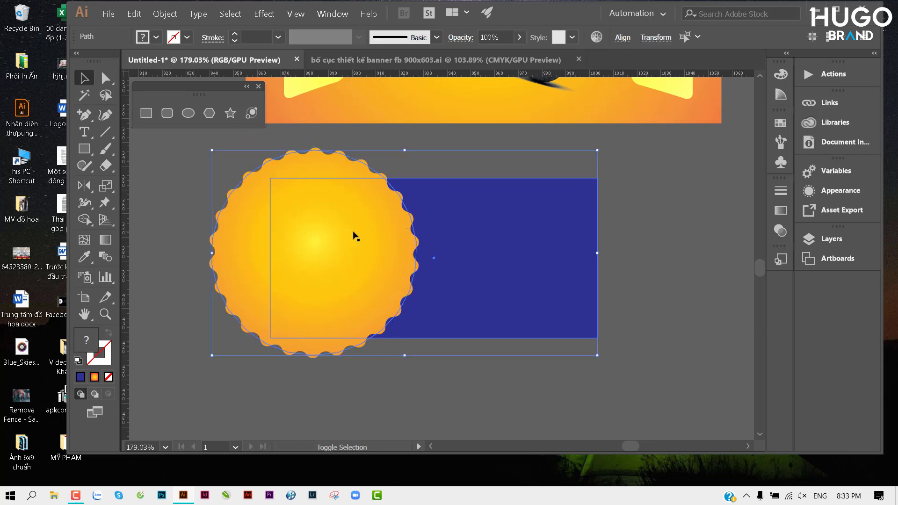
key(shift+m)
alt+click(315, 156)
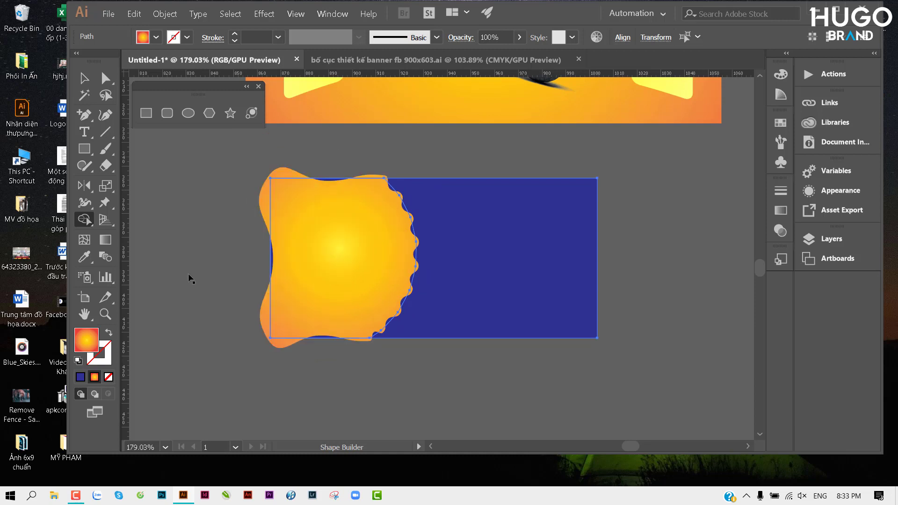
key(v)
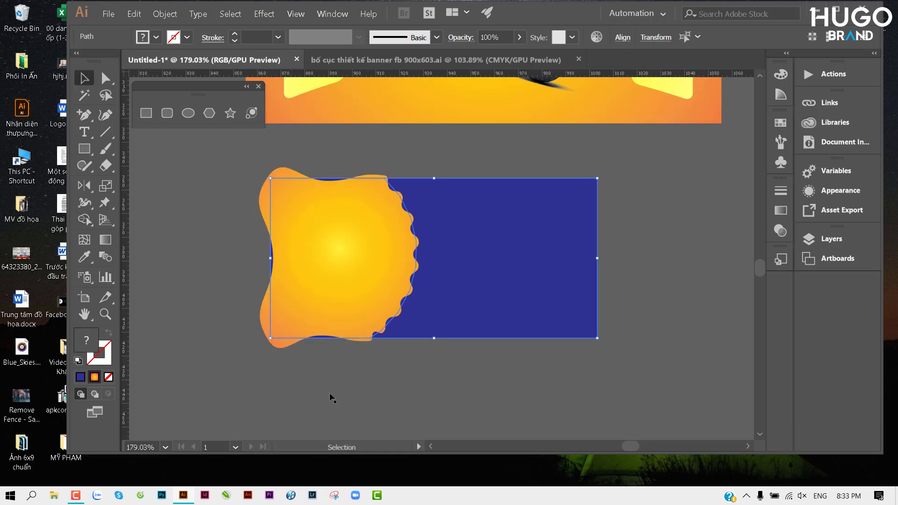
key(ctrl+z)
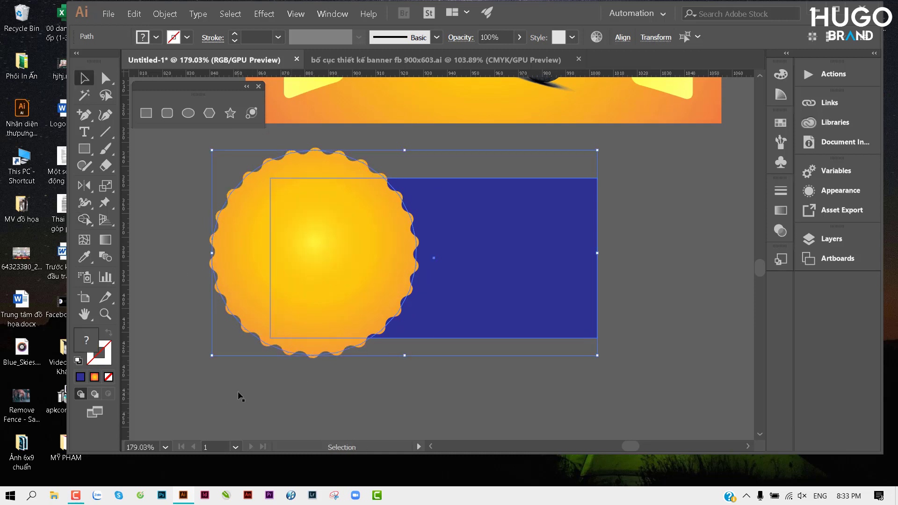
click(240, 397)
Apply Object > Flatten Transparency to the sun to expand its zig-zag effect.
click(235, 289)
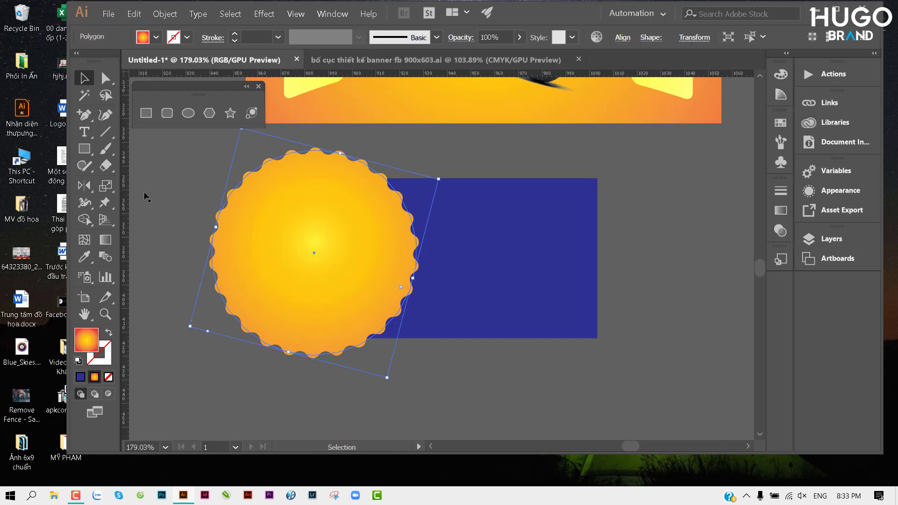
click(167, 17)
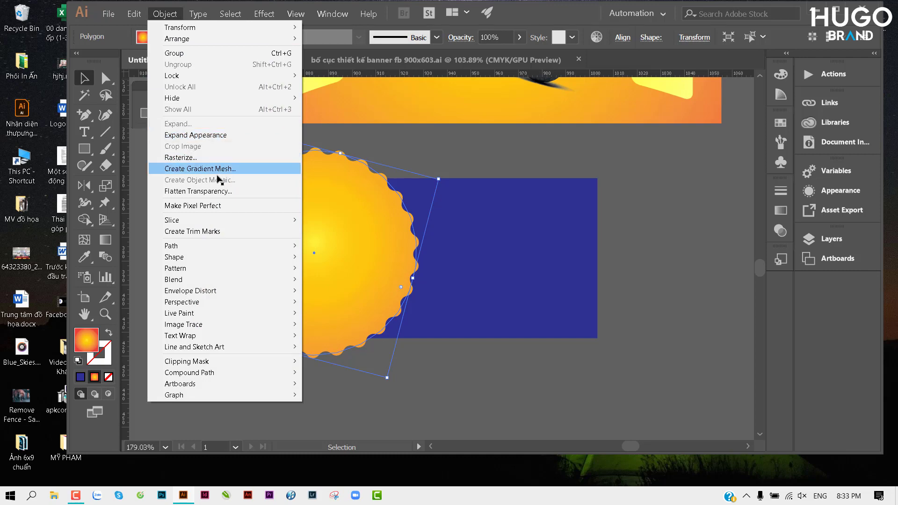
click(238, 192)
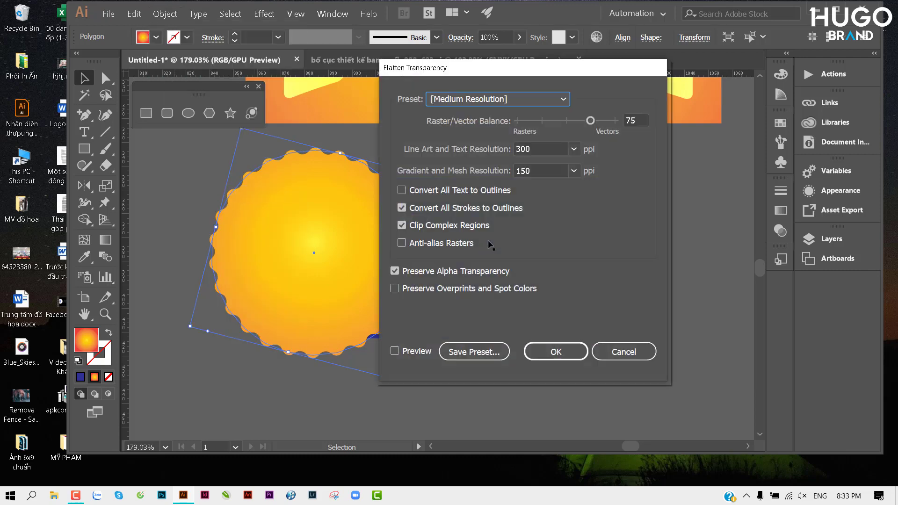
click(563, 352)
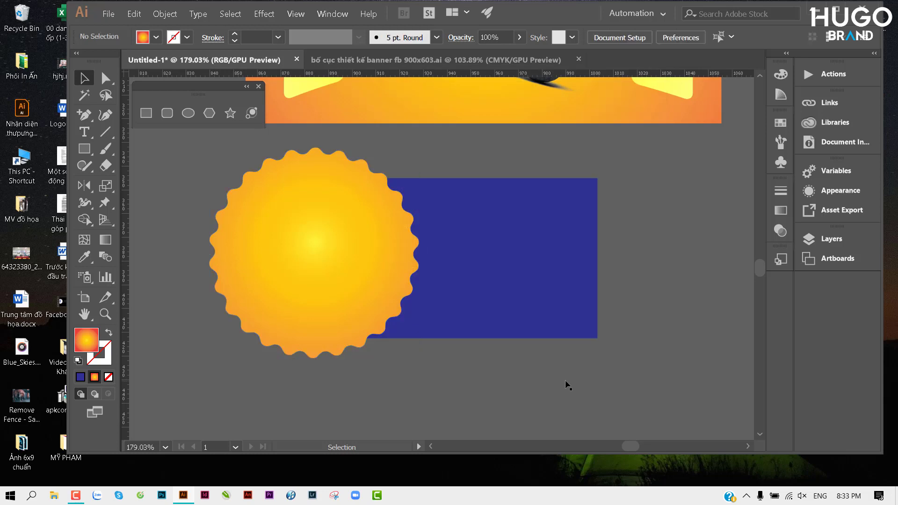
Delete the sun's crescent outside the blue rectangle with Shape Builder, then zoom in on the result.
key(shift+m)
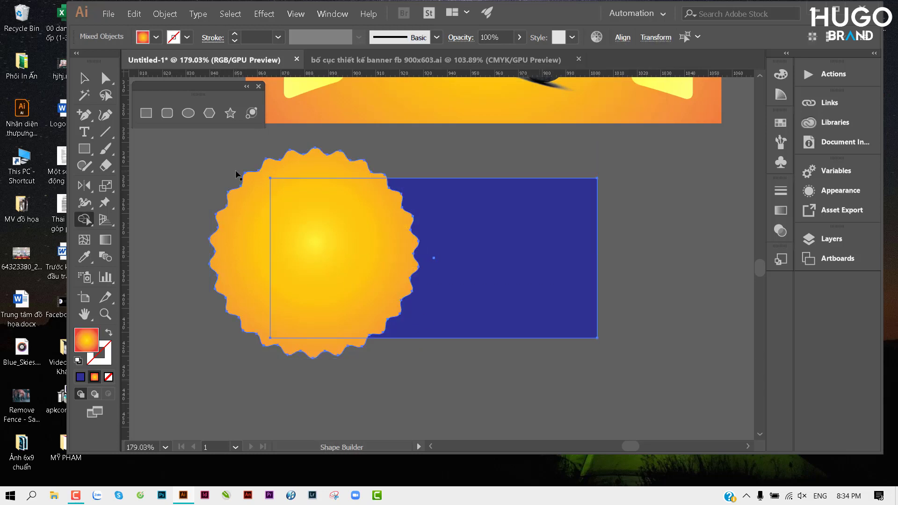
drag(233, 169, 244, 349)
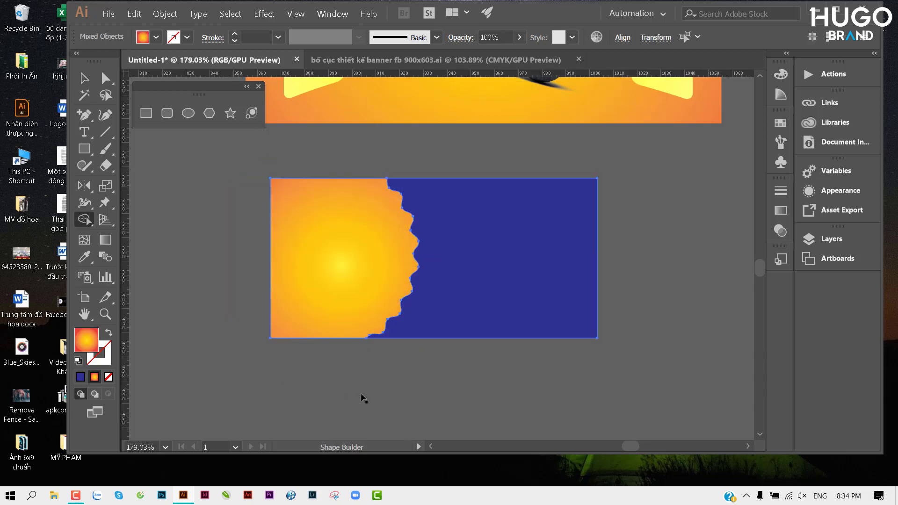
key(v)
click(361, 395)
drag(390, 374, 347, 380)
drag(322, 269, 353, 262)
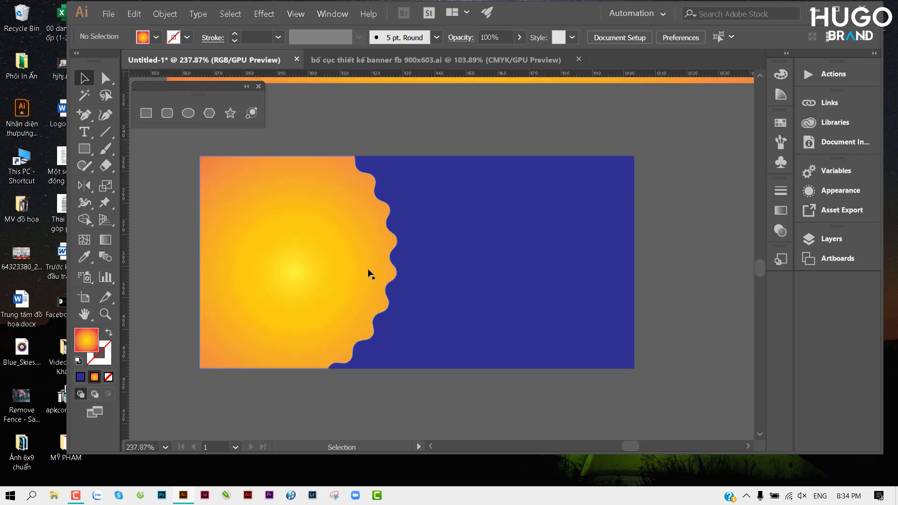
click(393, 64)
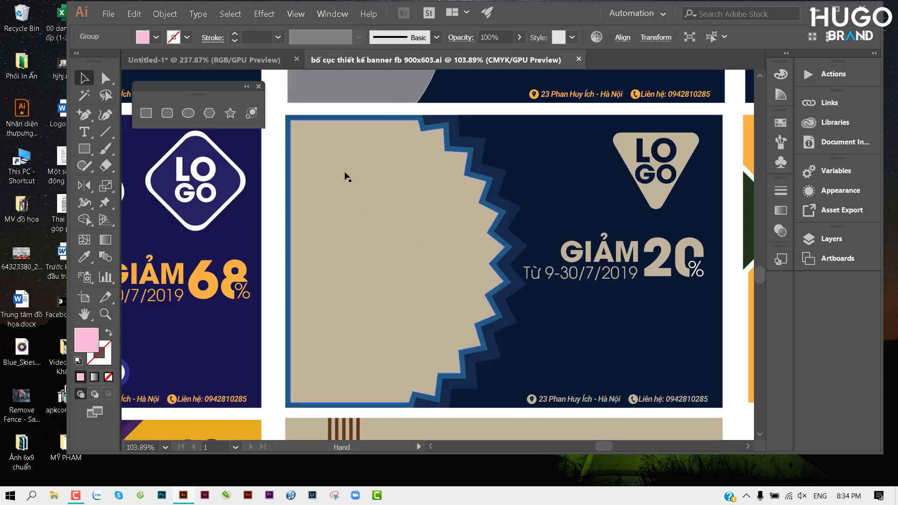
scroll(346, 177, up, 5)
scroll(402, 262, left, 4)
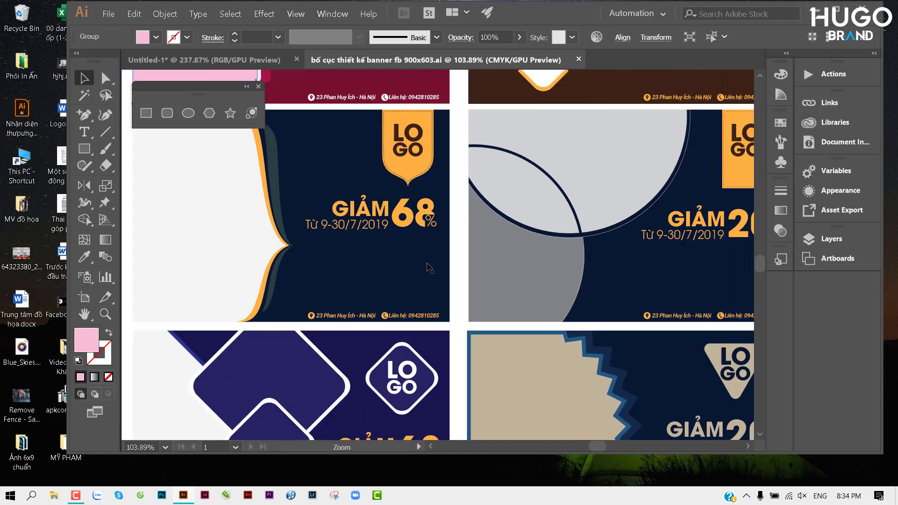
alt+scroll(429, 268, down, 3)
scroll(398, 225, up, 3)
scroll(355, 187, up, 2)
scroll(350, 173, left, 2)
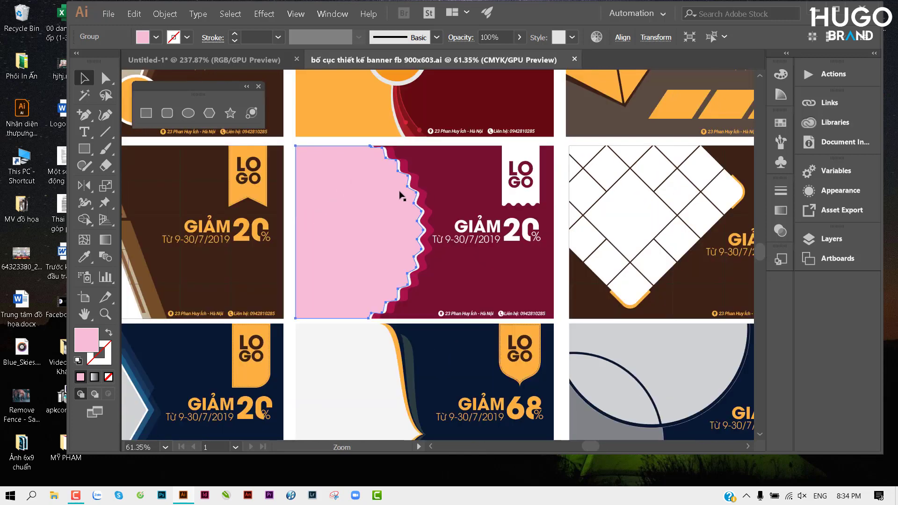
alt+scroll(401, 196, up, 2)
alt+scroll(327, 199, up, 1)
alt+scroll(234, 202, up, 1)
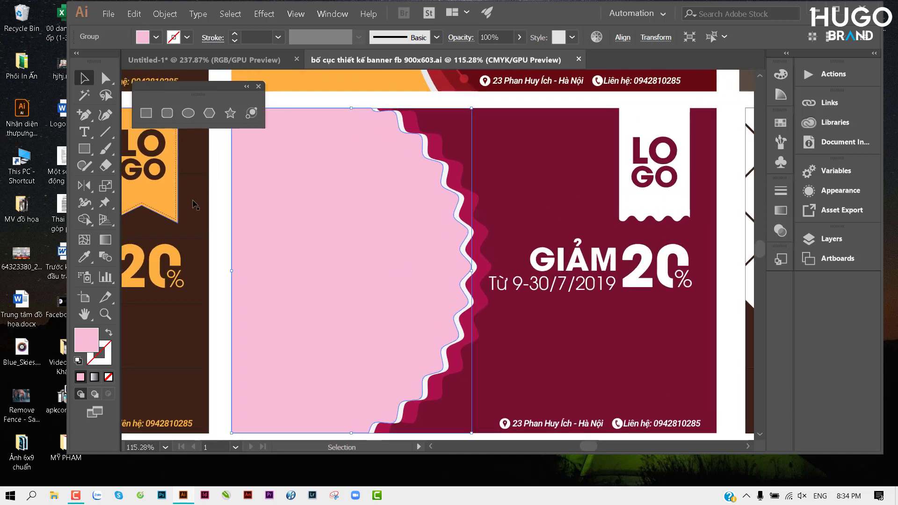
click(221, 205)
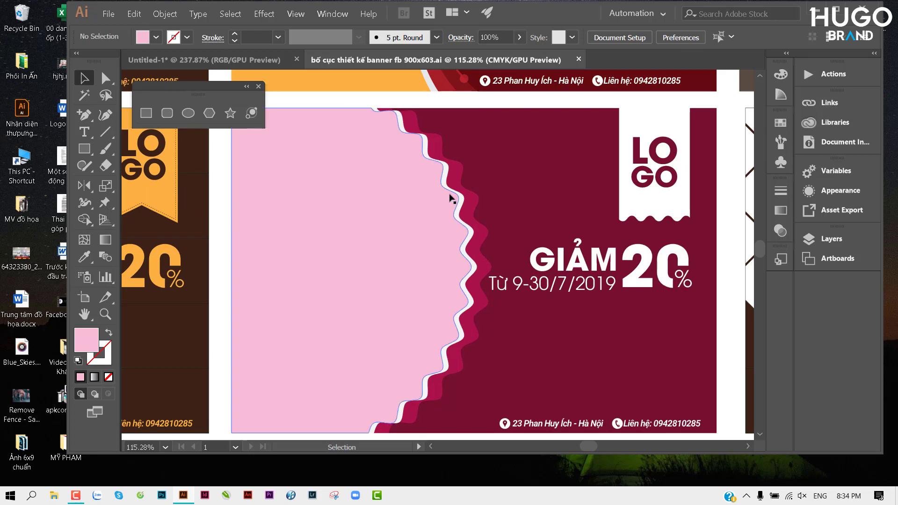
click(234, 205)
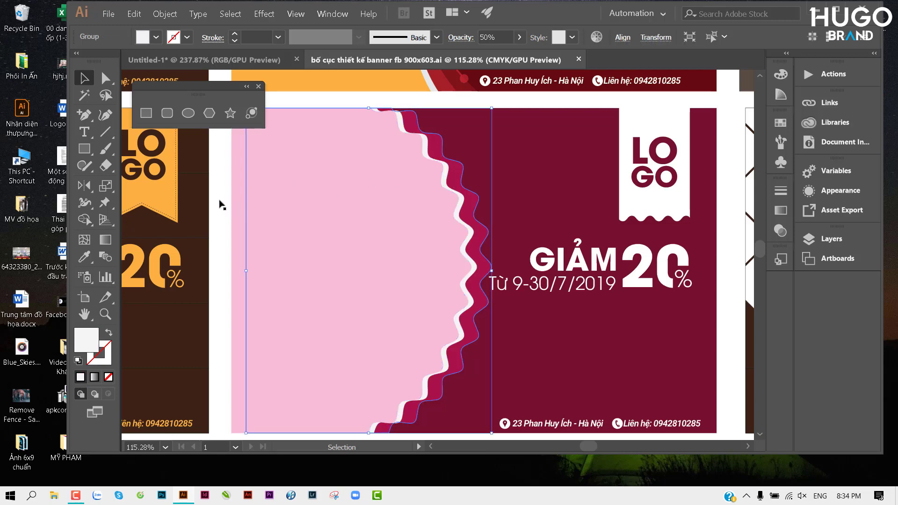
click(221, 206)
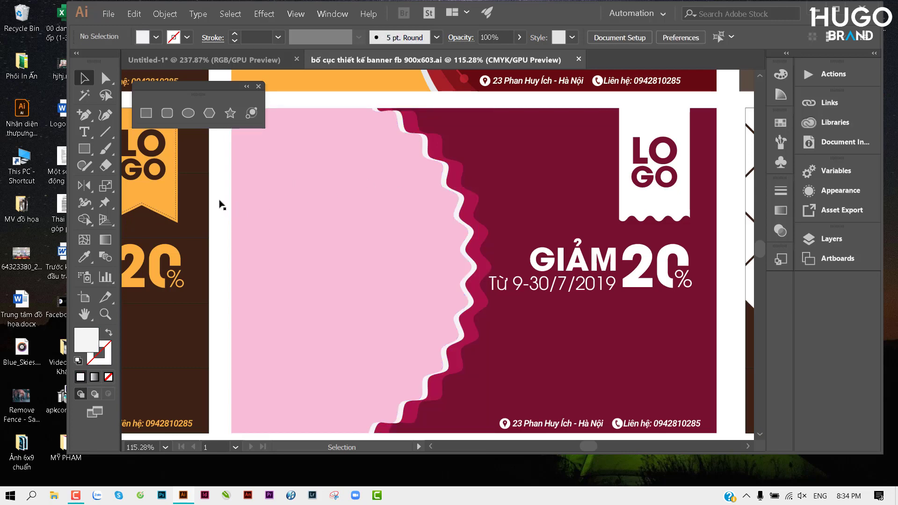
drag(507, 284, 500, 251)
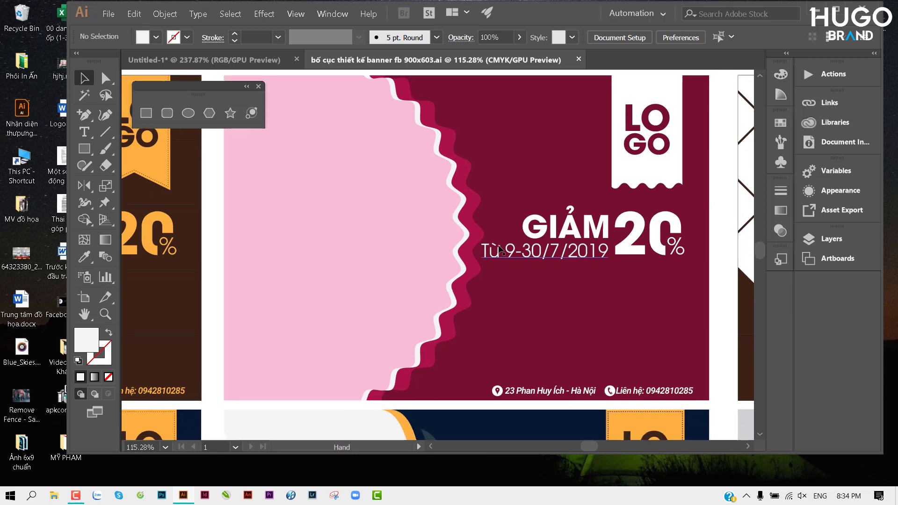
scroll(501, 250, down, 2)
scroll(495, 250, down, 1)
scroll(486, 250, down, 1)
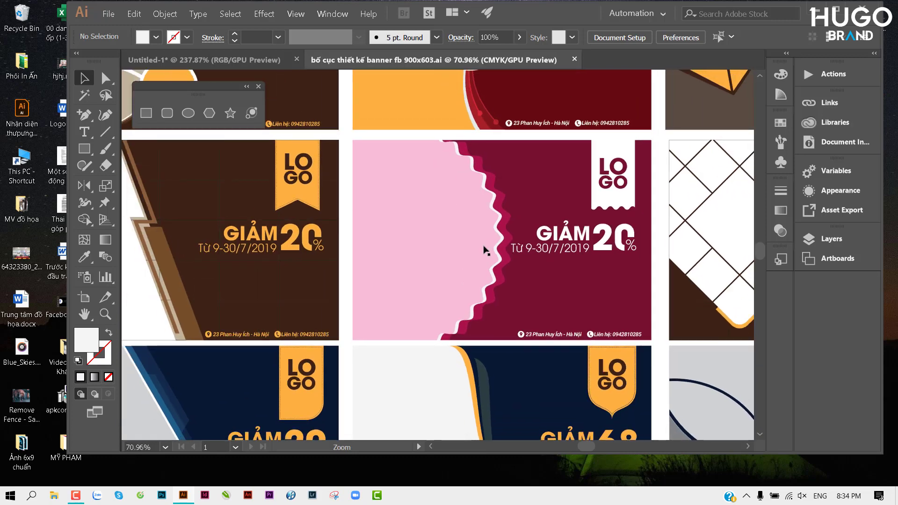
drag(415, 254, 446, 258)
click(593, 252)
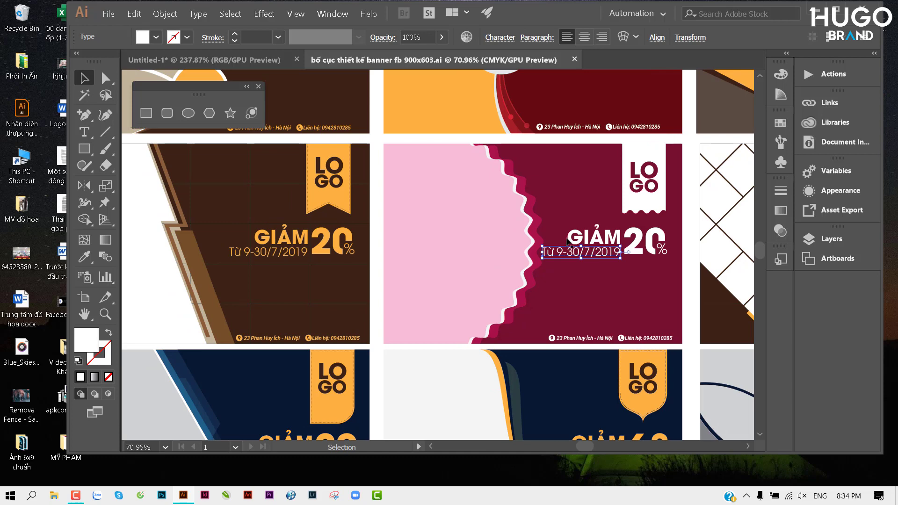
click(379, 234)
mouse_move(456, 261)
mouse_down()
mouse_move(445, 216)
mouse_move(450, 234)
mouse_up()
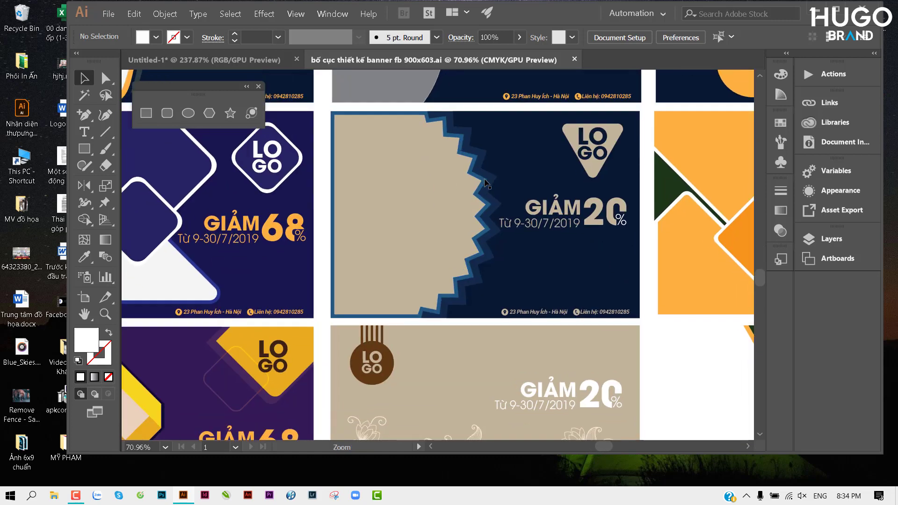
ctrl+click(425, 173)
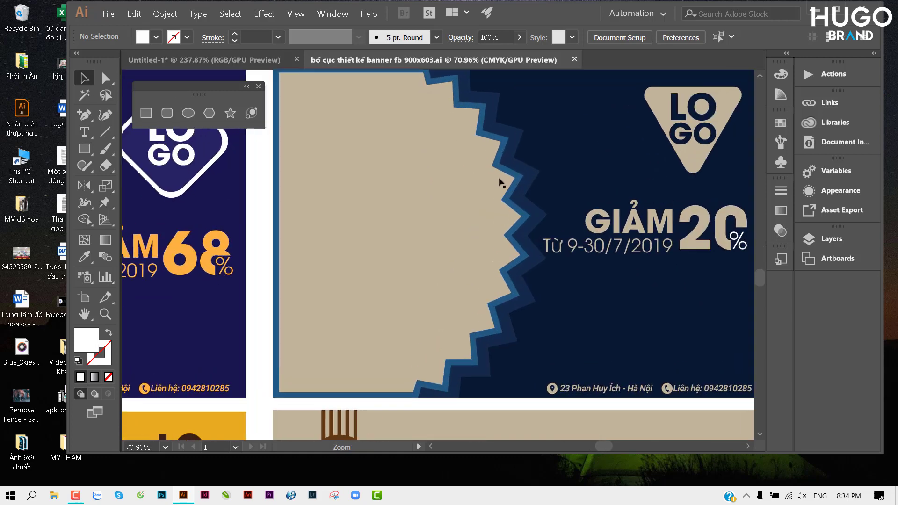
ctrl+click(499, 181)
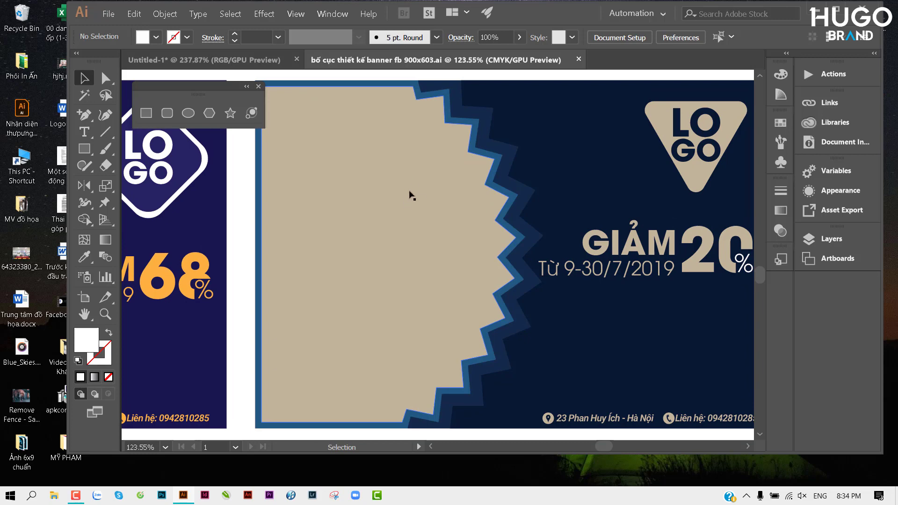
In the Untitled-1 document, move the orange wavy shape left off the rectangle.
click(248, 60)
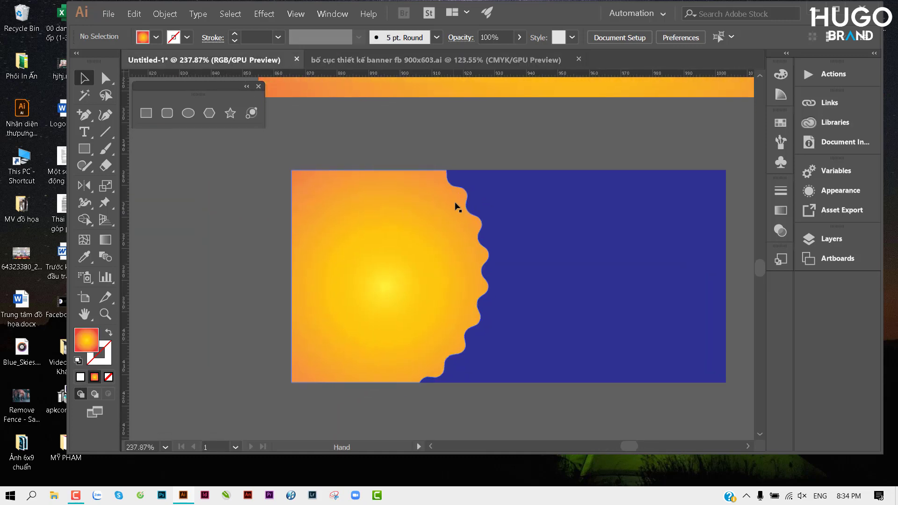
scroll(485, 232, down, 2)
drag(485, 236, 268, 237)
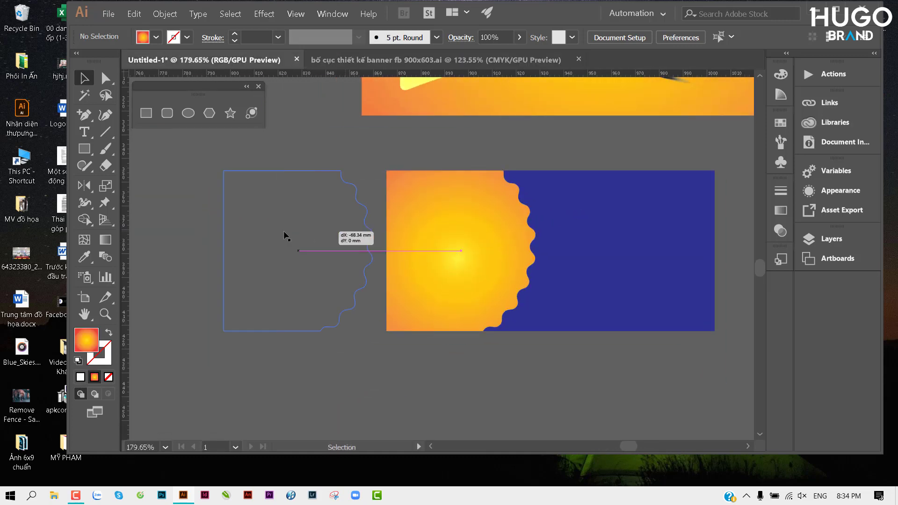
Shorten the blue rectangle into a wide strip and fill it with white.
click(492, 240)
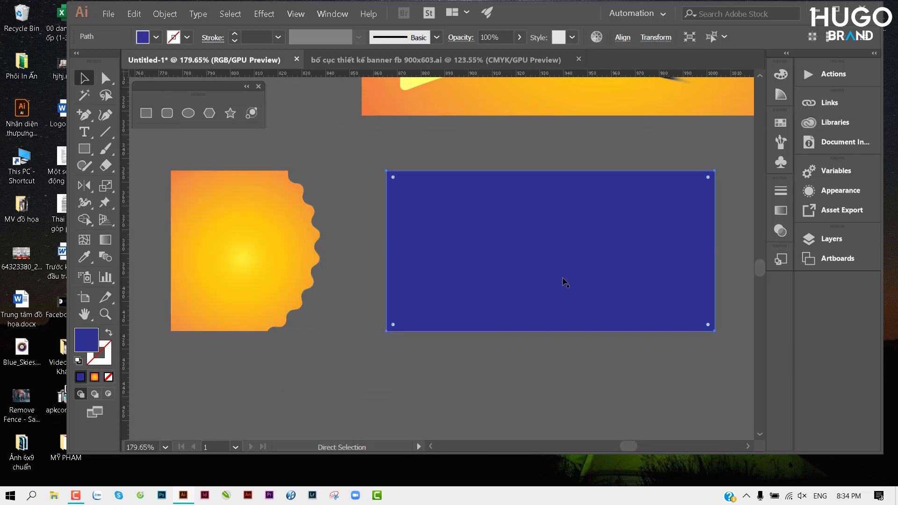
key(v)
drag(550, 331, 550, 250)
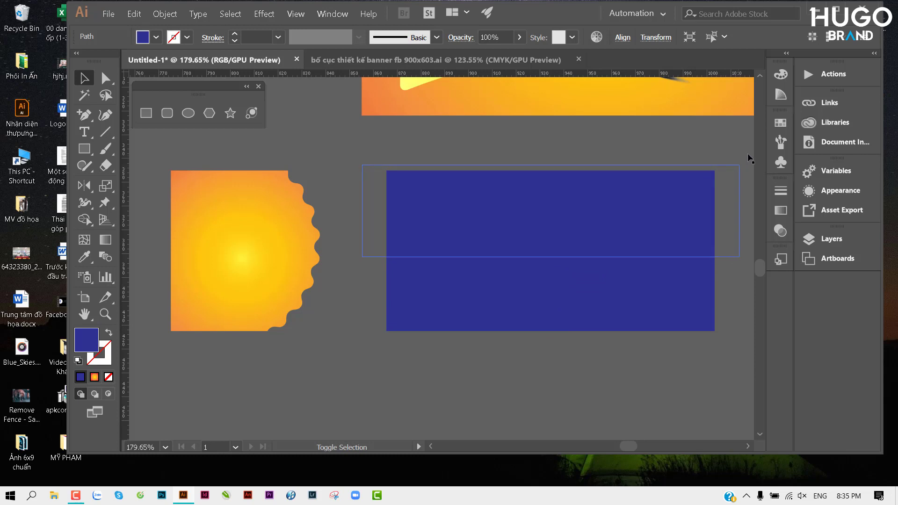
drag(720, 174, 752, 154)
click(156, 37)
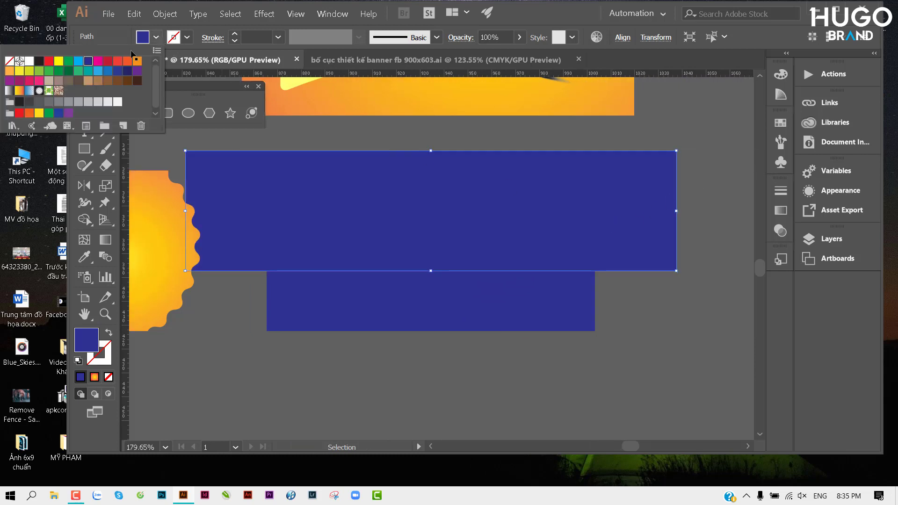
click(29, 60)
click(300, 132)
drag(301, 133, 405, 132)
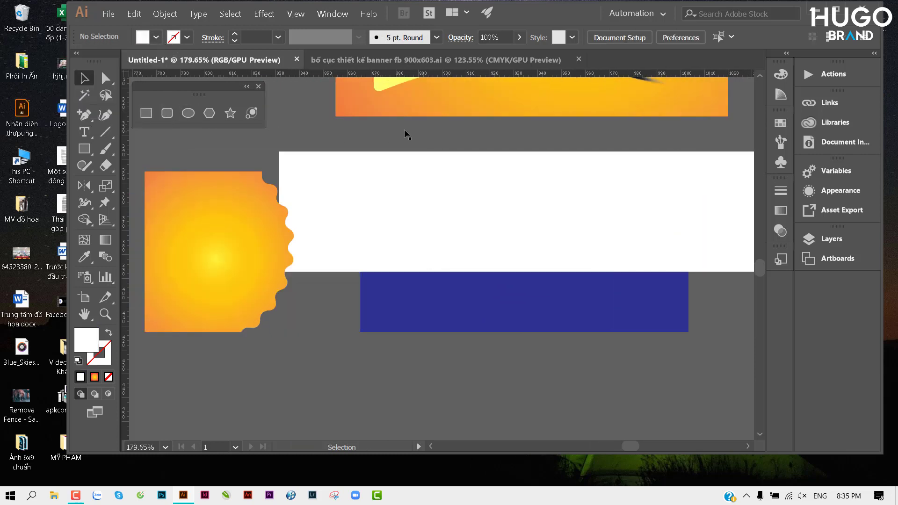
click(471, 204)
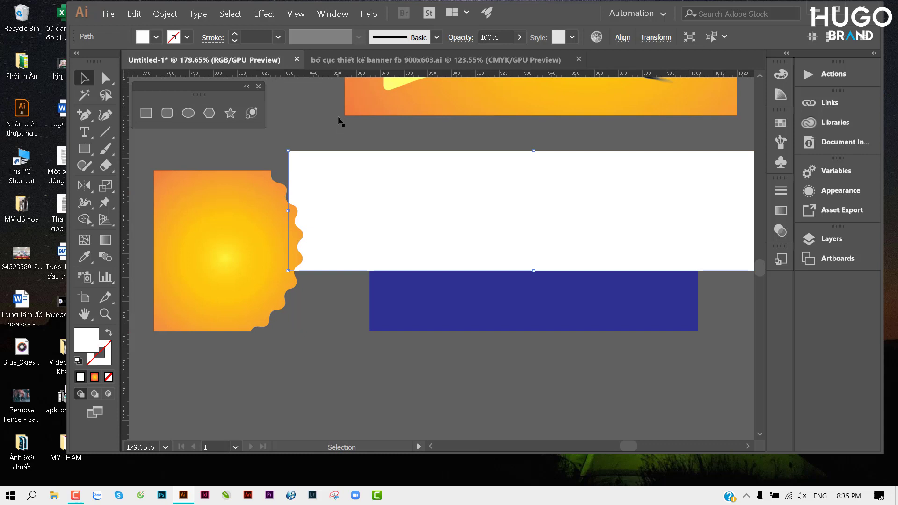
click(262, 16)
mouse_move(295, 119)
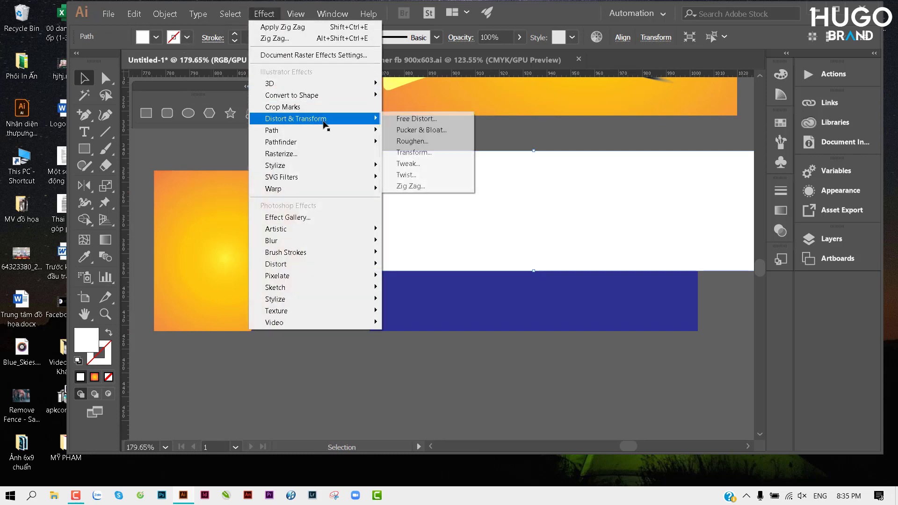
click(408, 186)
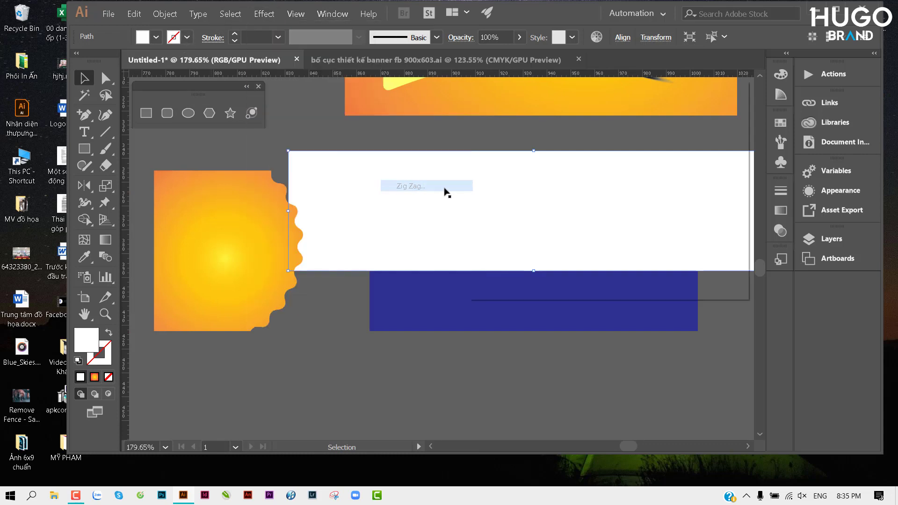
click(487, 266)
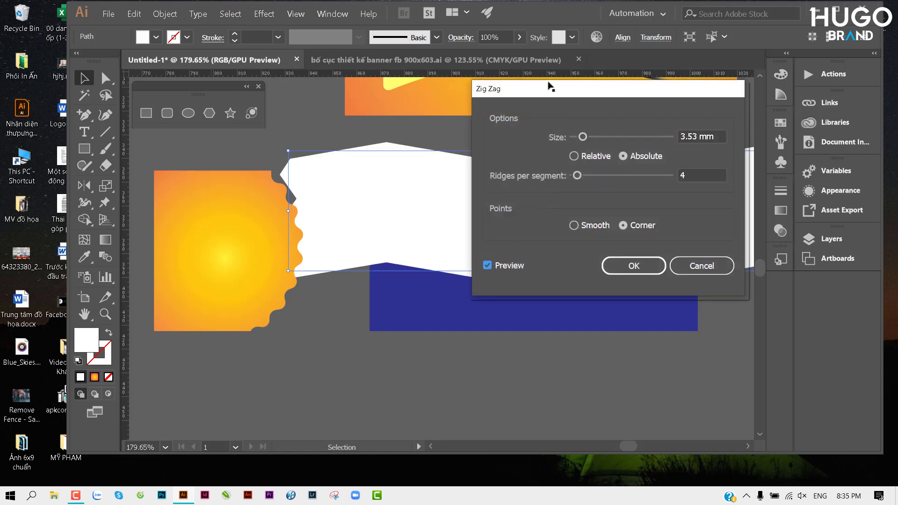
drag(549, 89, 550, 276)
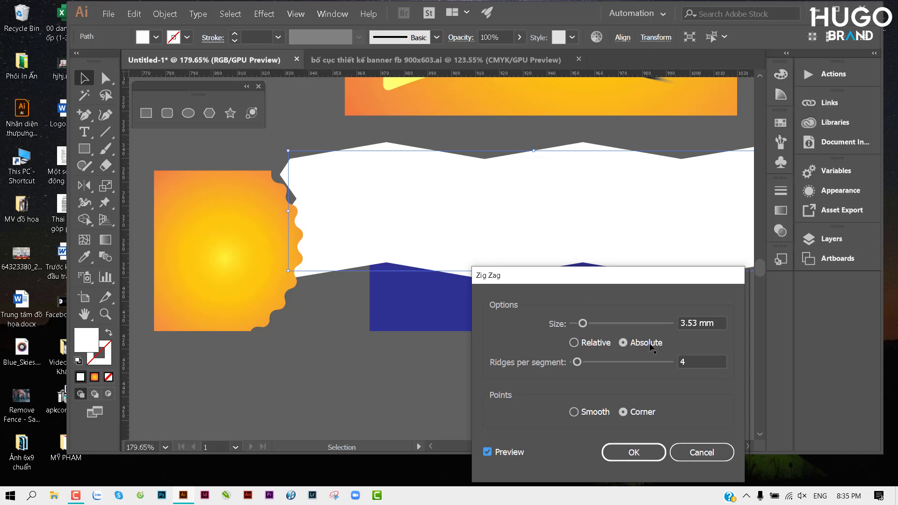
double_click(708, 333)
text(2)
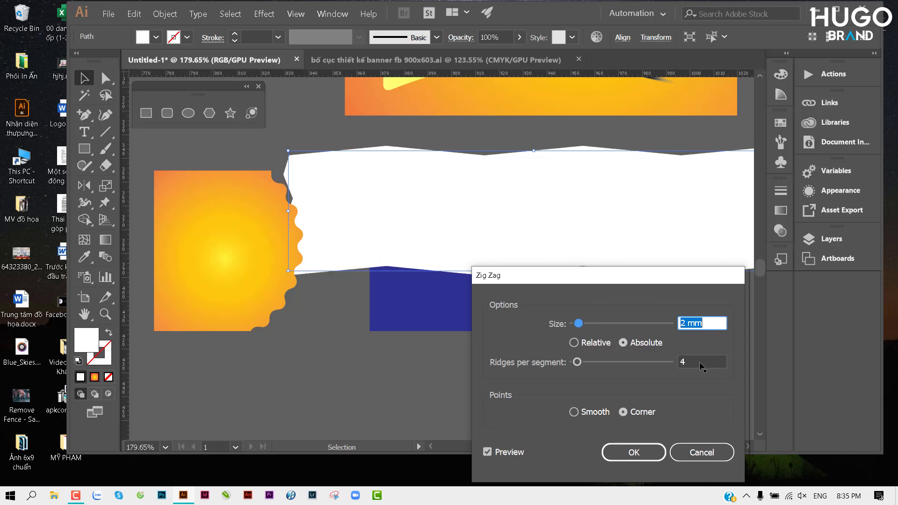
click(702, 366)
key(Up)
key(Up)
key(Up)
key(Up)
key(Up)
key(Up)
key(Up)
key(Up)
key(Up)
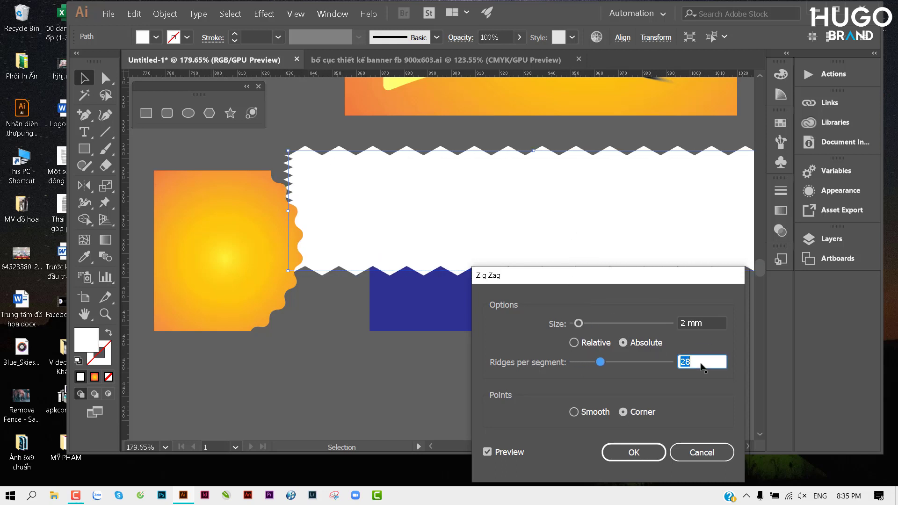
key(Up)
key(Up)
key(Up)
key(Up)
key(Up)
key(Up)
drag(654, 275, 311, 253)
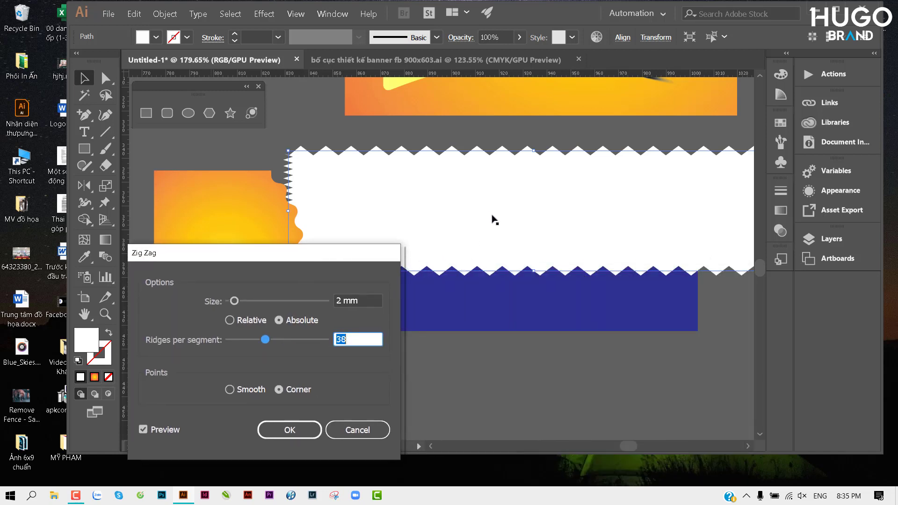
key(Up)
key(Up)
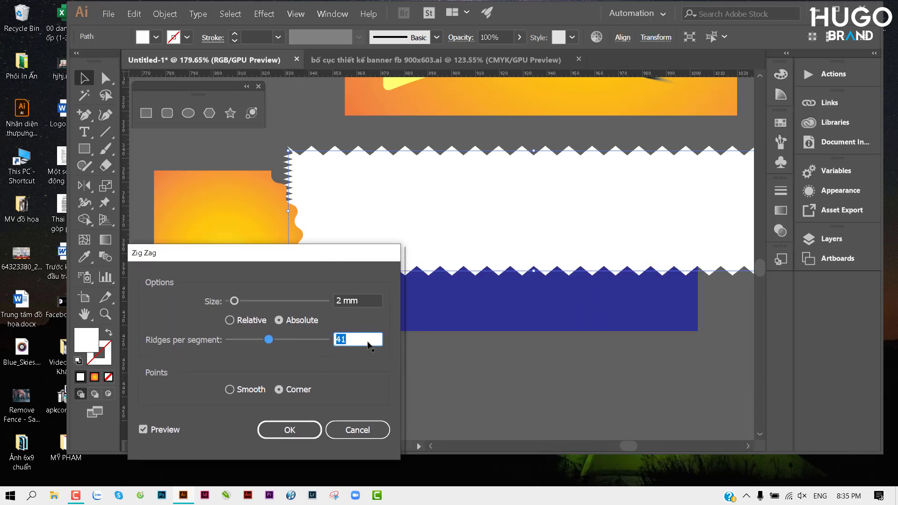
key(Up)
key(Up)
click(367, 429)
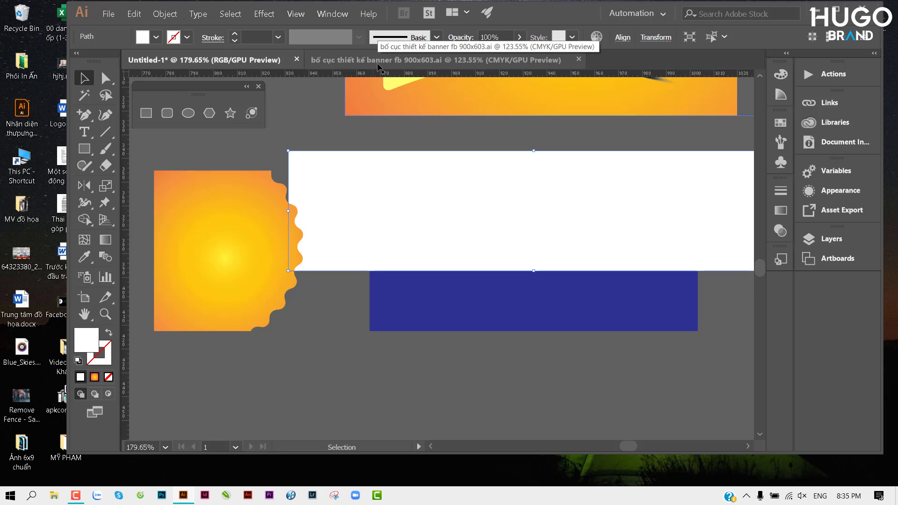
Bring up the banner layout document and inspect the orange parallelograms on the brown banner.
click(378, 61)
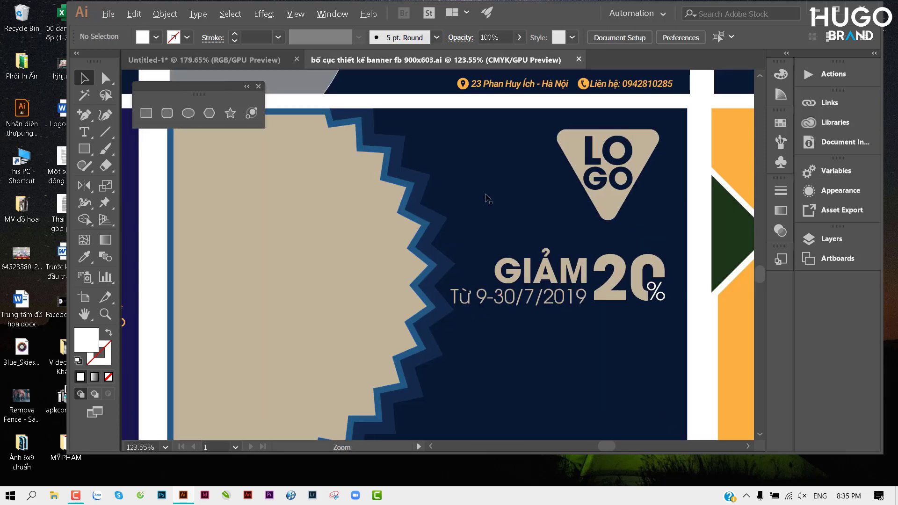
scroll(419, 216, down, 3)
scroll(416, 232, up, 2)
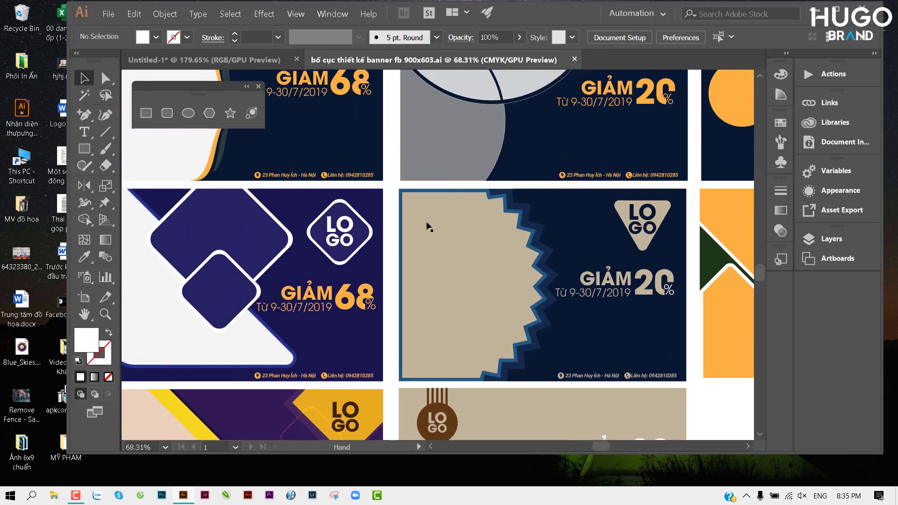
scroll(427, 226, left, 3)
scroll(476, 205, up, 1)
scroll(463, 220, up, 3)
scroll(435, 234, left, 2)
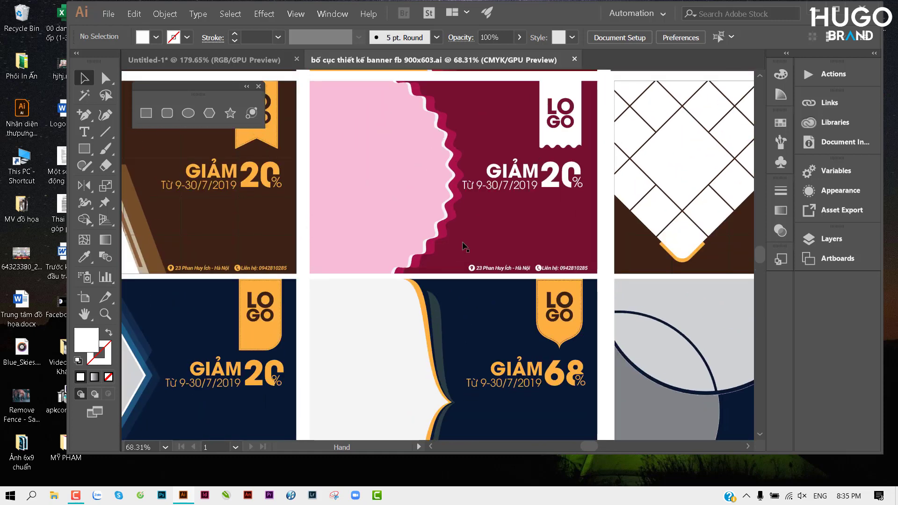
scroll(396, 243, up, 2)
scroll(397, 243, right, 3)
scroll(365, 252, up, 1)
scroll(397, 264, right, 9)
scroll(397, 264, up, 5)
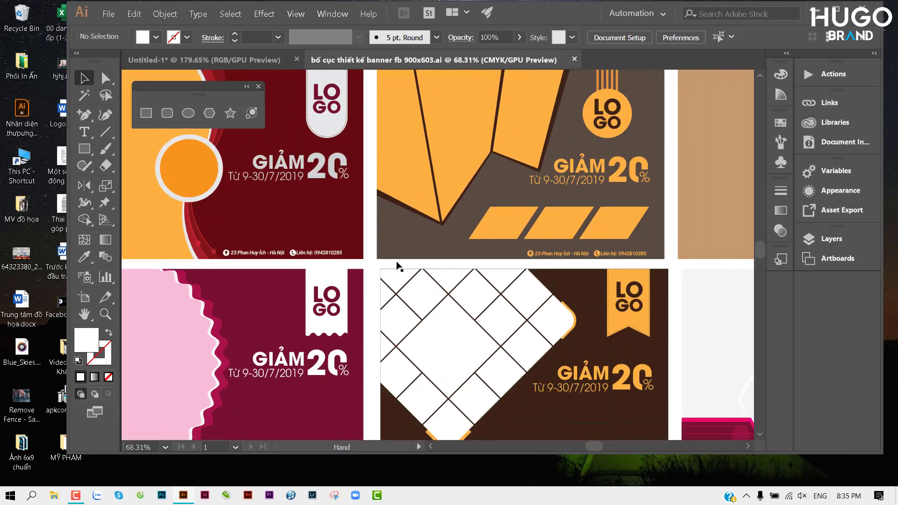
scroll(398, 266, up, 1)
scroll(397, 265, up, 1)
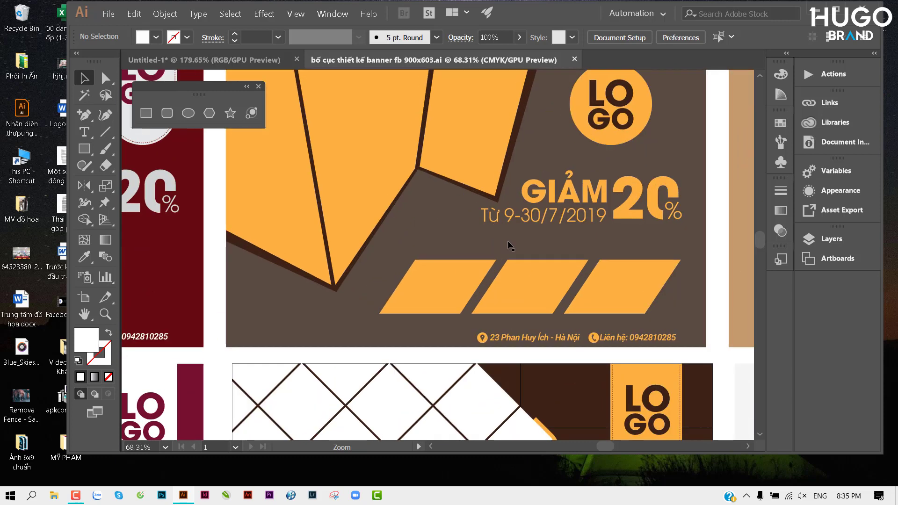
scroll(502, 243, up, 2)
click(467, 286)
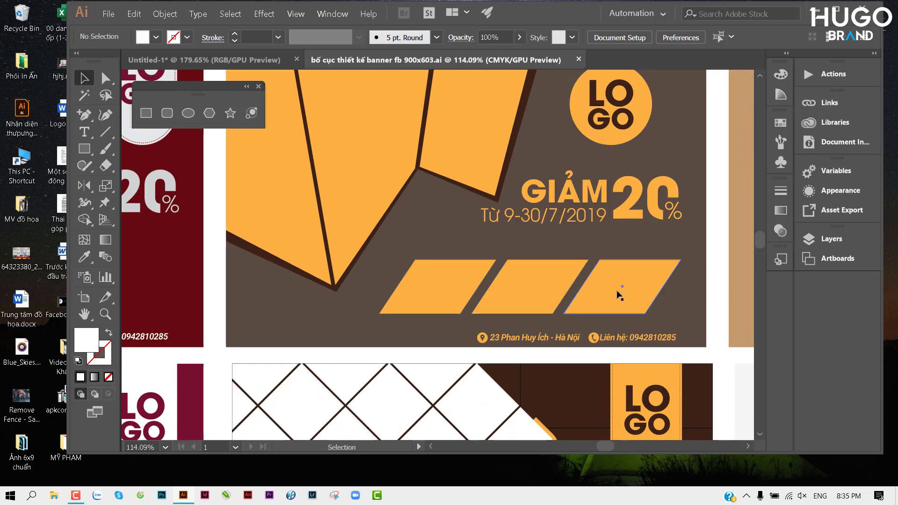
click(561, 288)
click(437, 293)
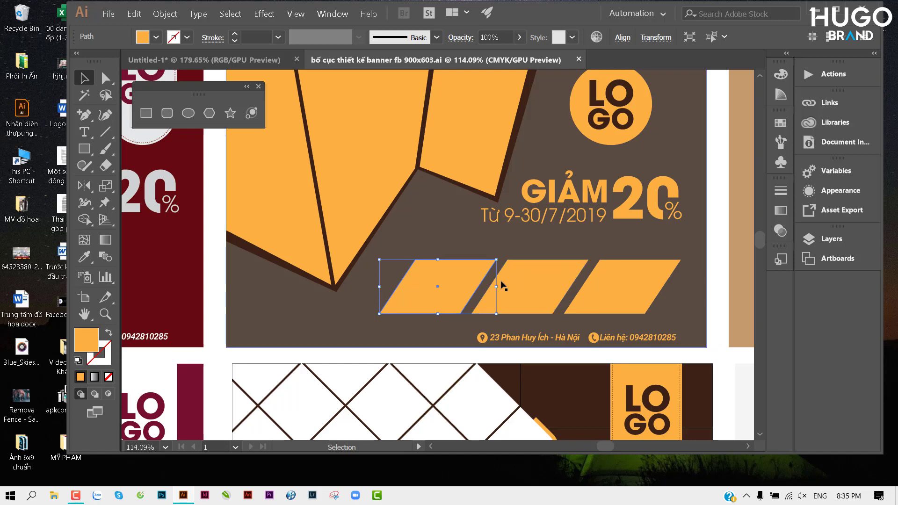
drag(488, 264, 489, 292)
scroll(444, 271, down, 2)
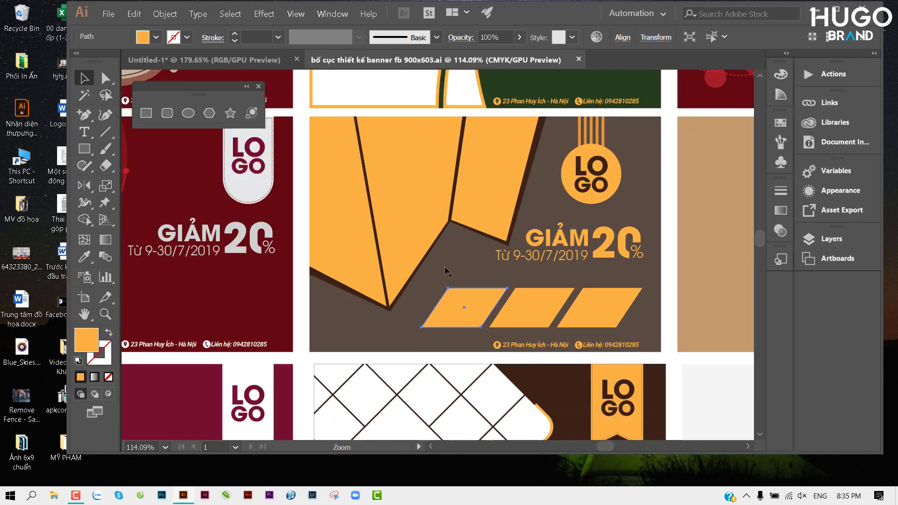
scroll(444, 271, down, 2)
scroll(369, 204, up, 5)
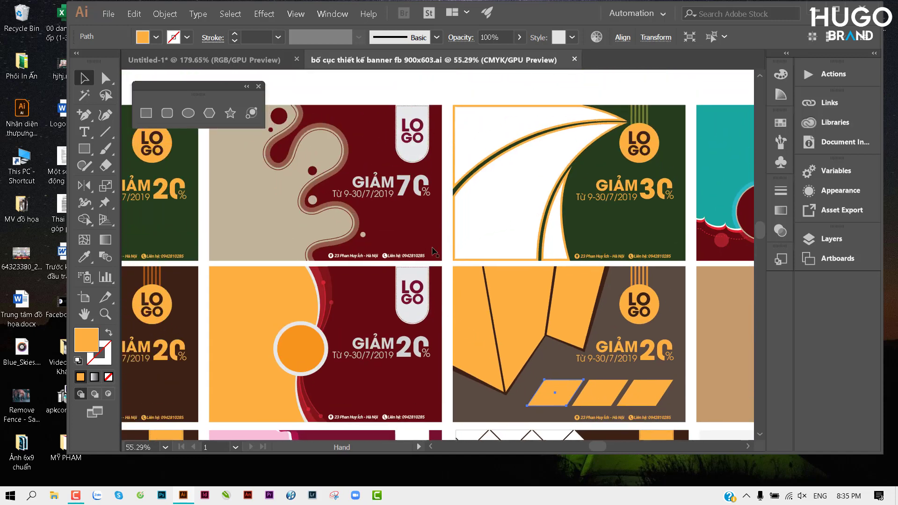
scroll(367, 187, left, 2)
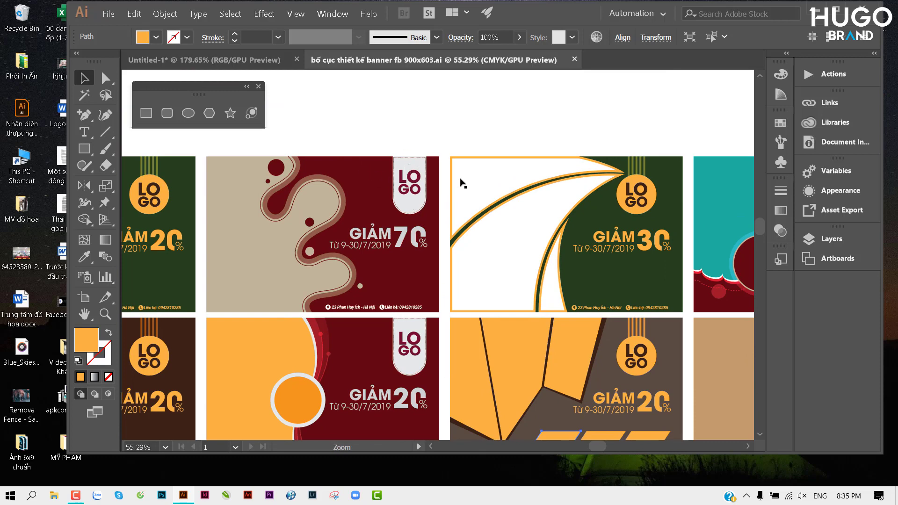
Zoom in on the 70% banner's dashed LOGO tag and browse the neighbouring artboards.
drag(462, 182, 607, 233)
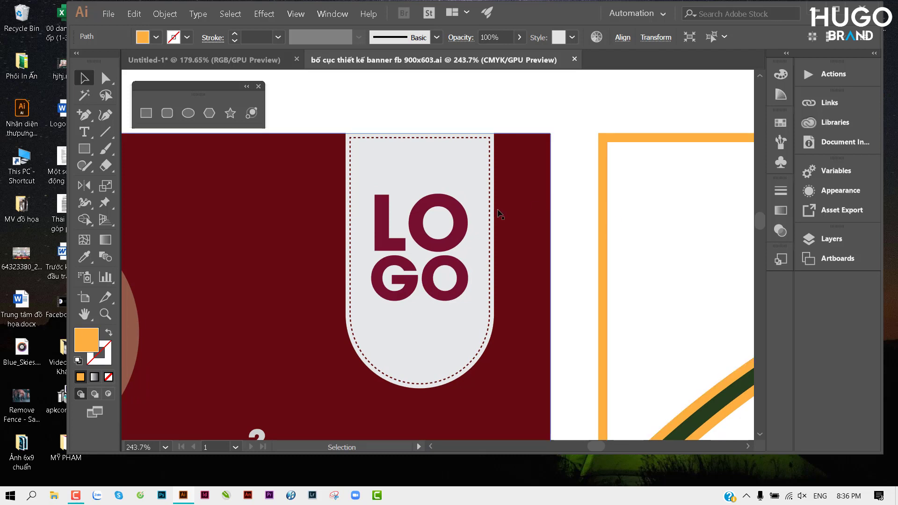
click(465, 138)
click(557, 223)
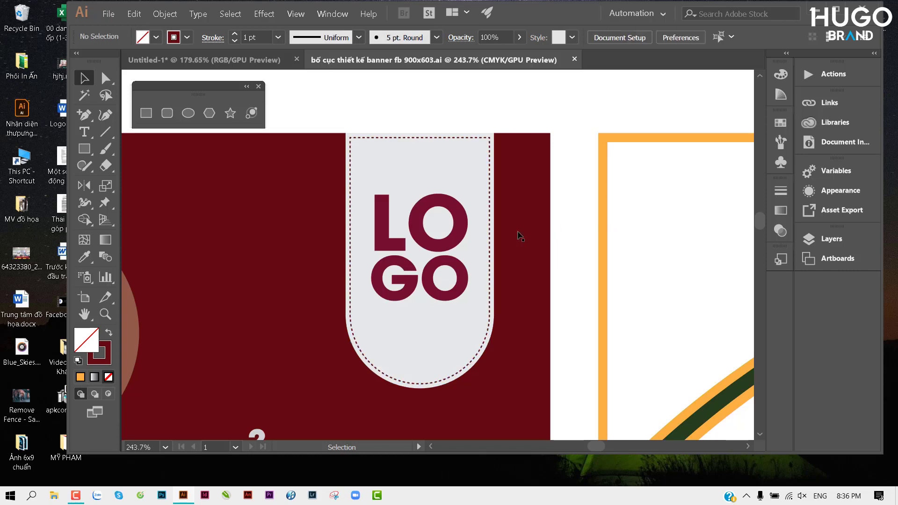
scroll(541, 277, down, 3)
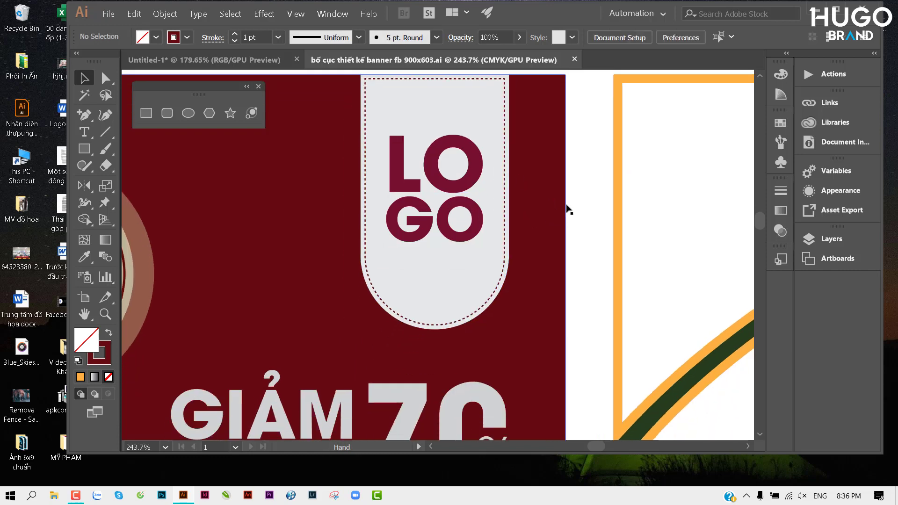
alt+scroll(481, 240, down, 3)
alt+scroll(421, 262, down, 3)
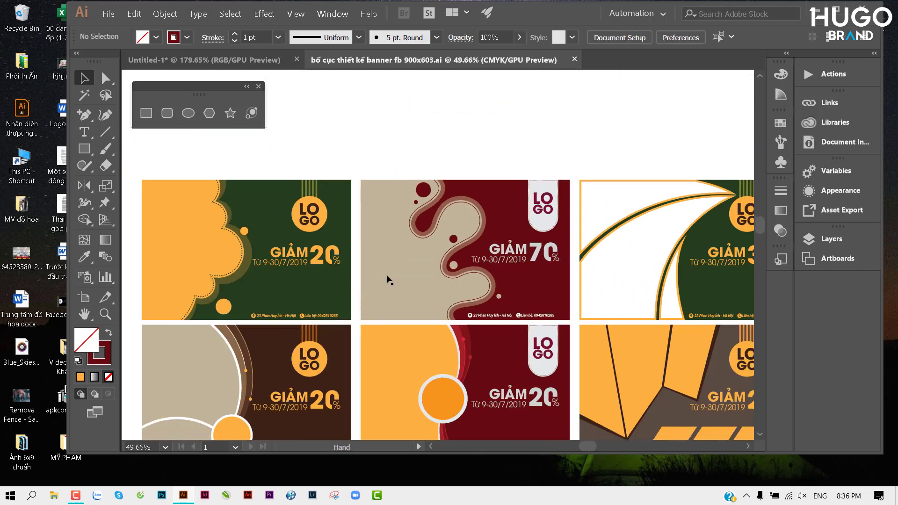
scroll(386, 220, left, 3)
scroll(411, 251, left, 3)
scroll(293, 255, down, 5)
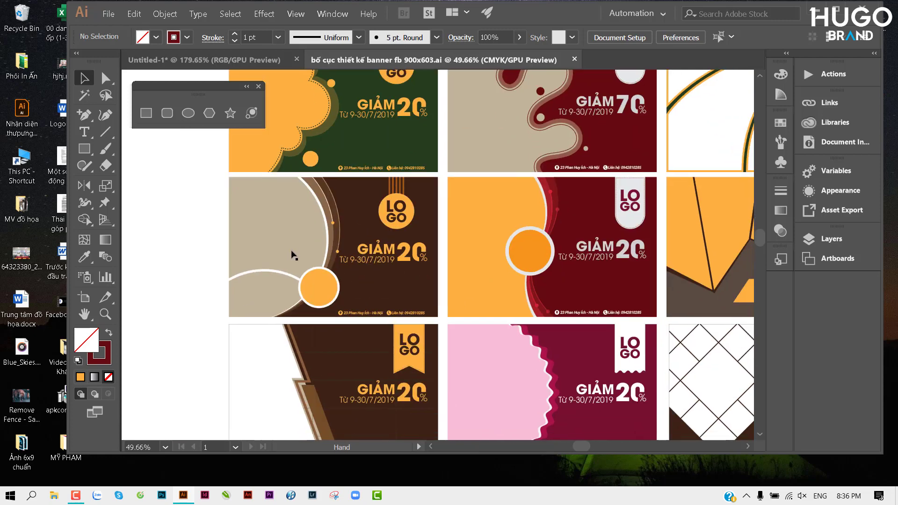
scroll(537, 232, up, 2)
scroll(538, 231, right, 5)
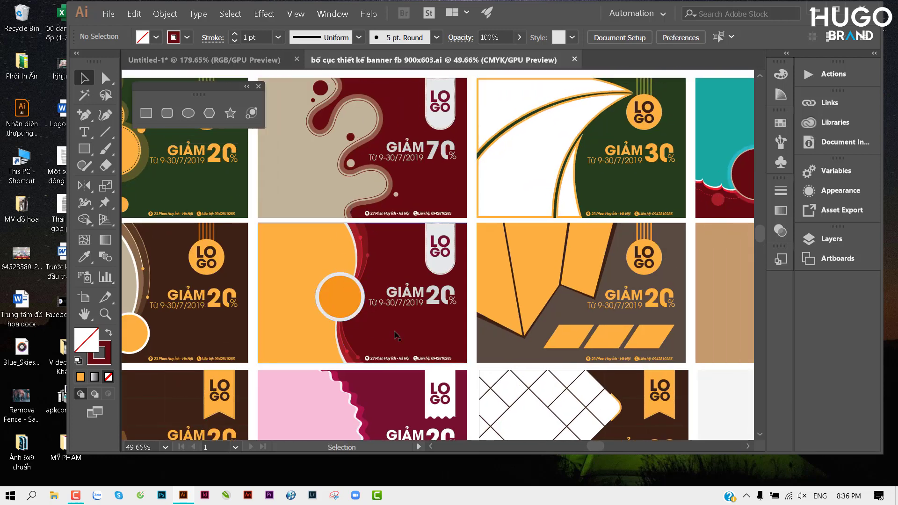
scroll(612, 290, right, 2)
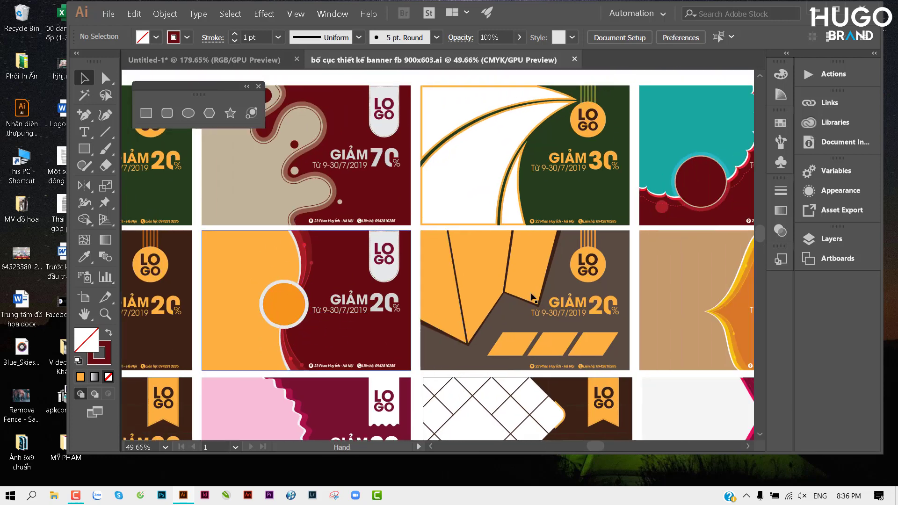
scroll(388, 317, right, 4)
scroll(388, 317, up, 1)
scroll(388, 317, right, 2)
scroll(388, 317, right, 3)
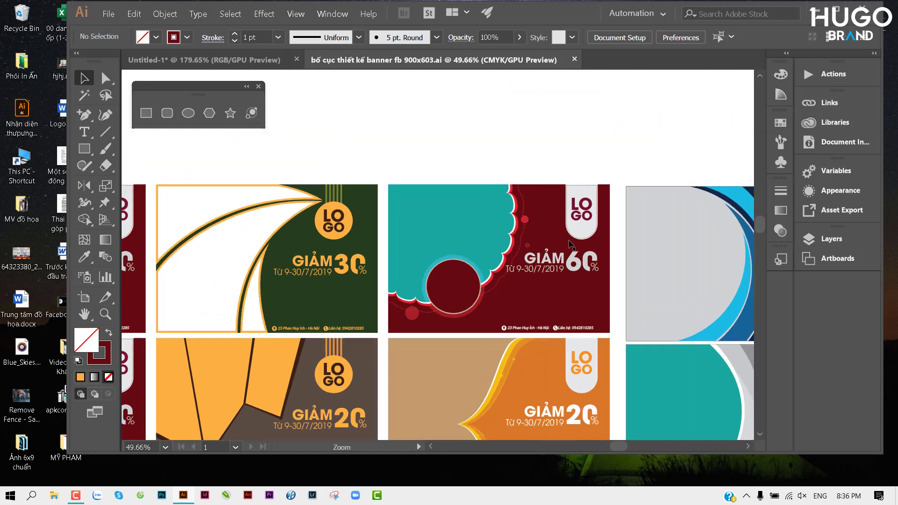
Review the 60%, pink and teal banners up close, then return to the test document.
drag(480, 235, 609, 251)
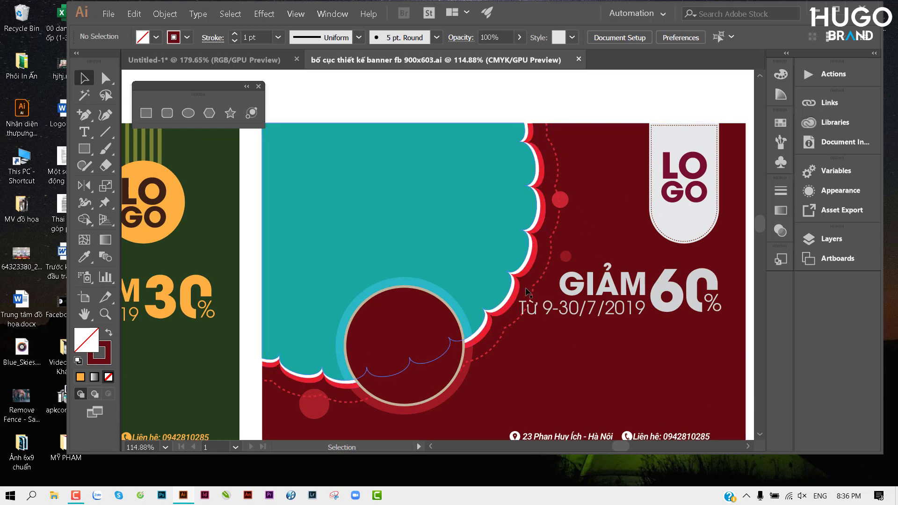
mouse_move(533, 149)
mouse_down()
mouse_move(381, 345)
mouse_move(489, 271)
mouse_up()
drag(365, 260, 434, 208)
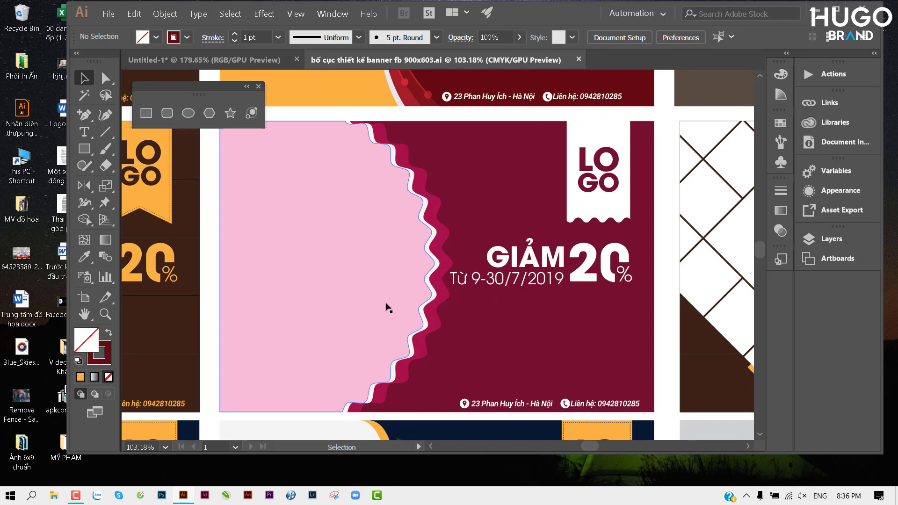
scroll(387, 307, up, 5)
scroll(468, 304, right, 10)
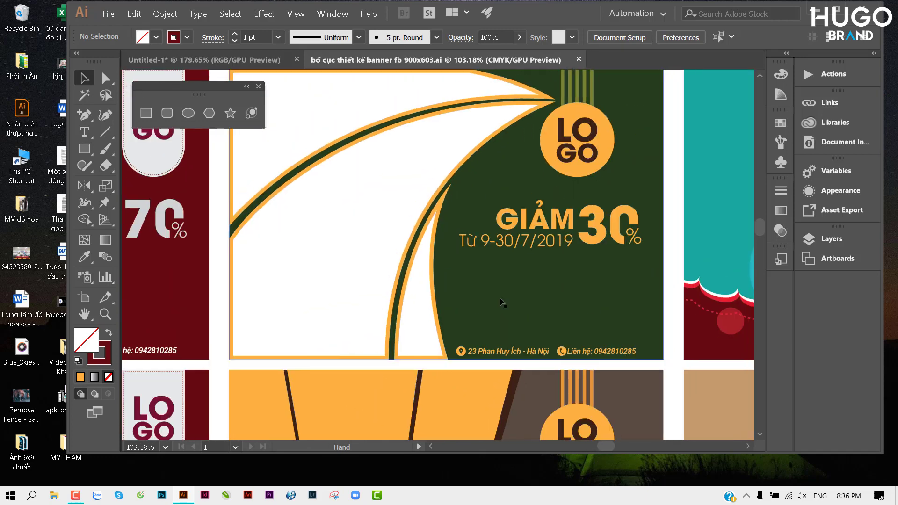
scroll(502, 302, up, 5)
scroll(502, 302, right, 5)
scroll(517, 230, down, 4)
scroll(517, 230, right, 5)
drag(503, 355, 581, 330)
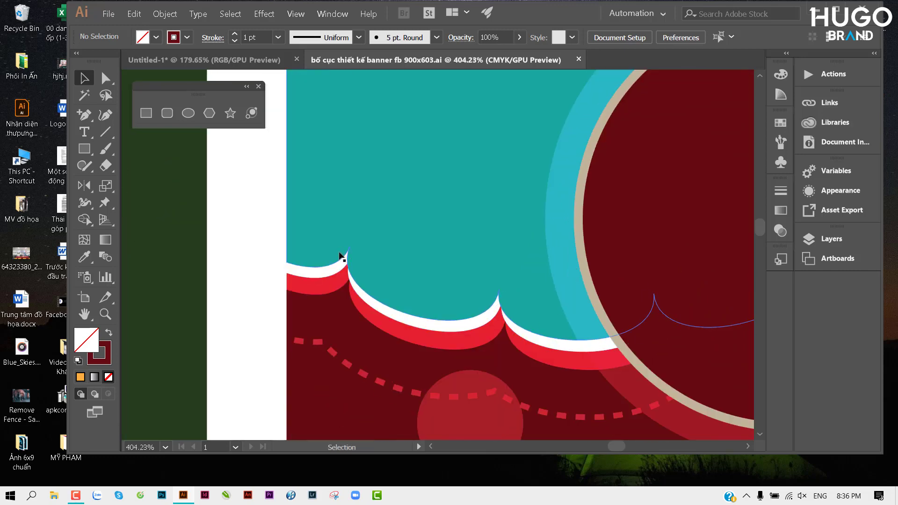
scroll(456, 255, down, 5)
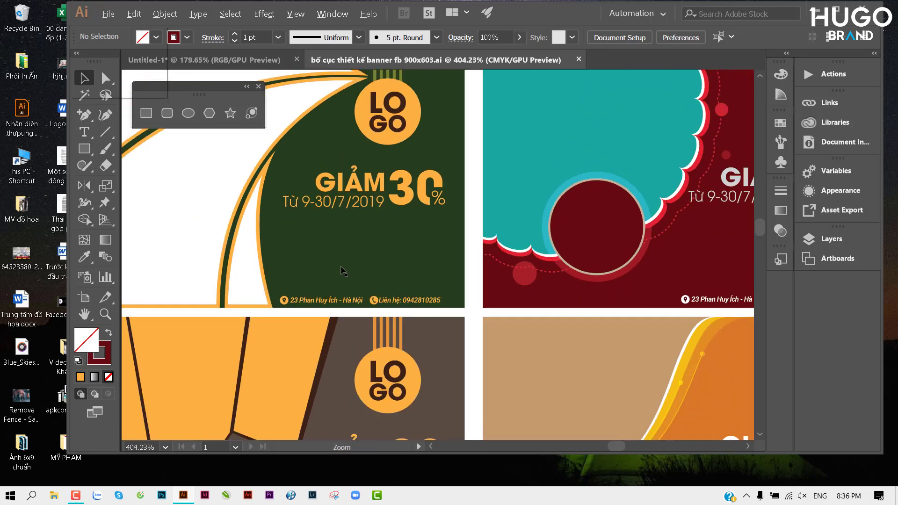
key(alt+space)
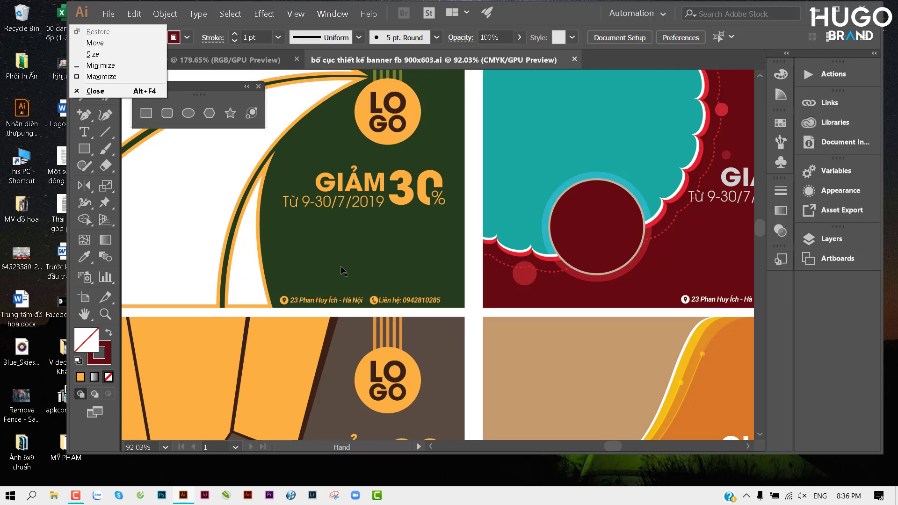
key(Escape)
scroll(421, 187, up, 3)
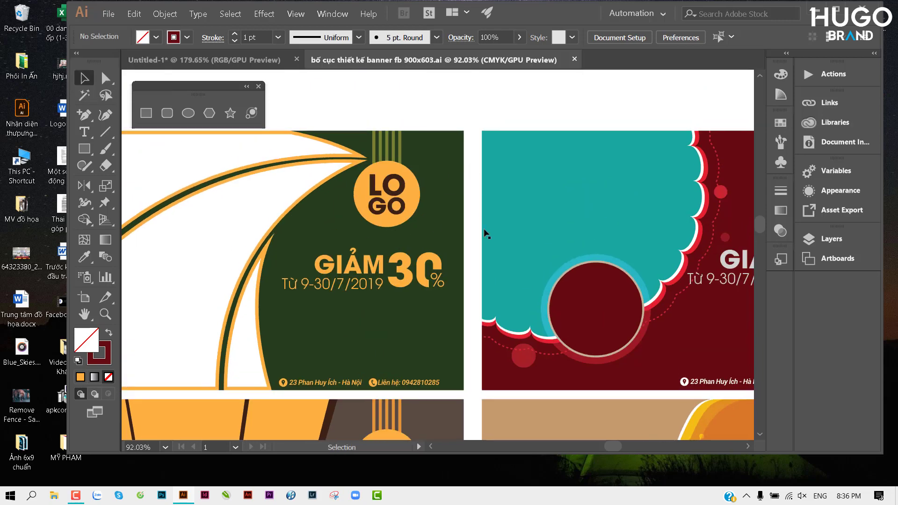
scroll(491, 225, down, 2)
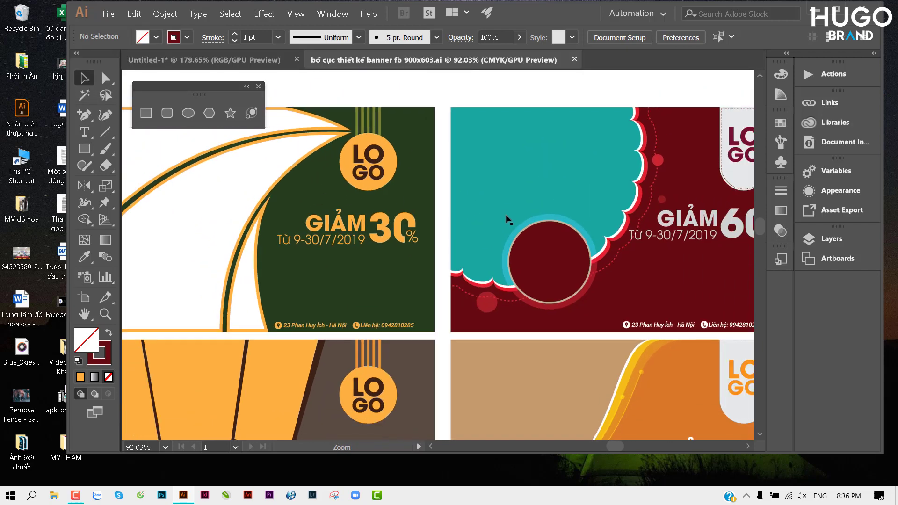
scroll(509, 240, right, 5)
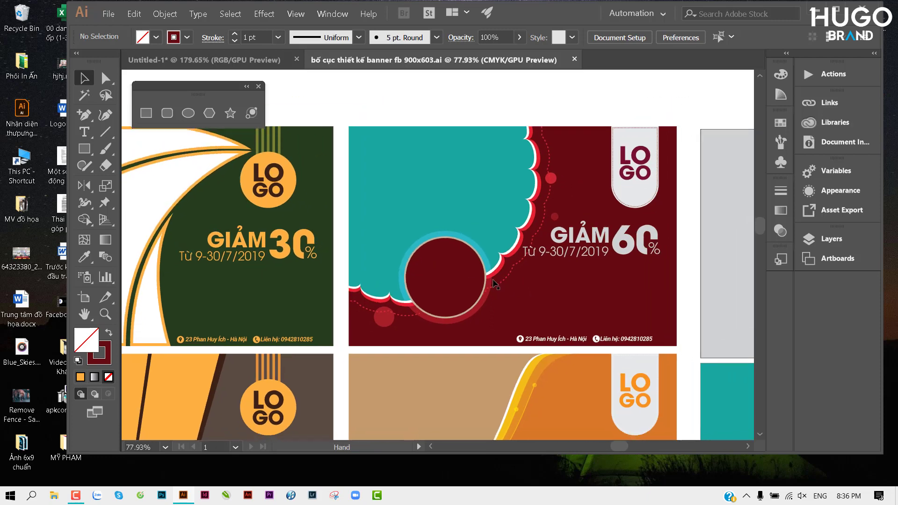
scroll(479, 277, up, 2)
scroll(533, 299, up, 2)
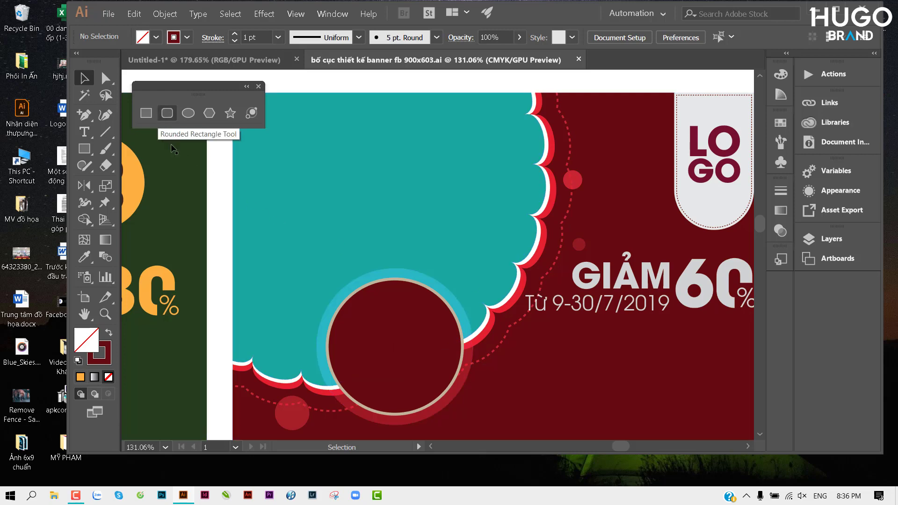
scroll(497, 237, down, 1)
scroll(483, 265, down, 1)
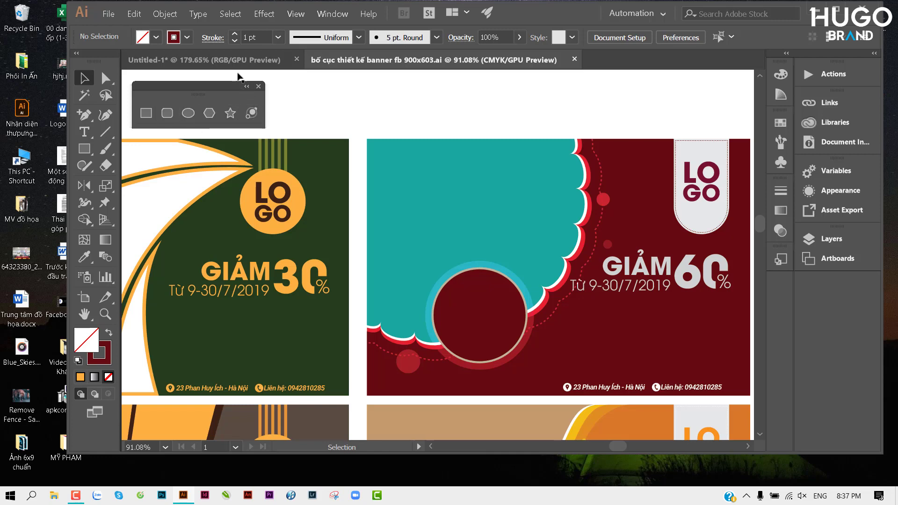
key(ctrl+Tab)
Delete the white rectangle covering the blue one.
click(298, 180)
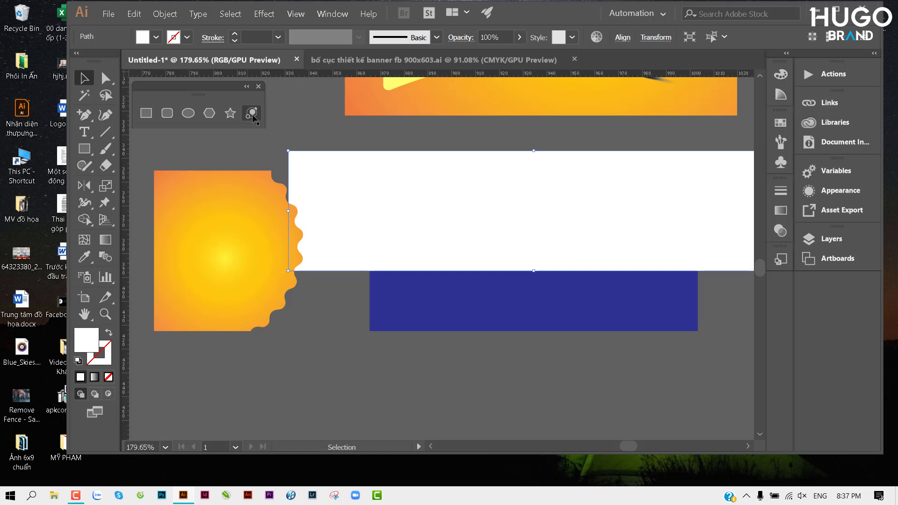
scroll(331, 189, right, 3)
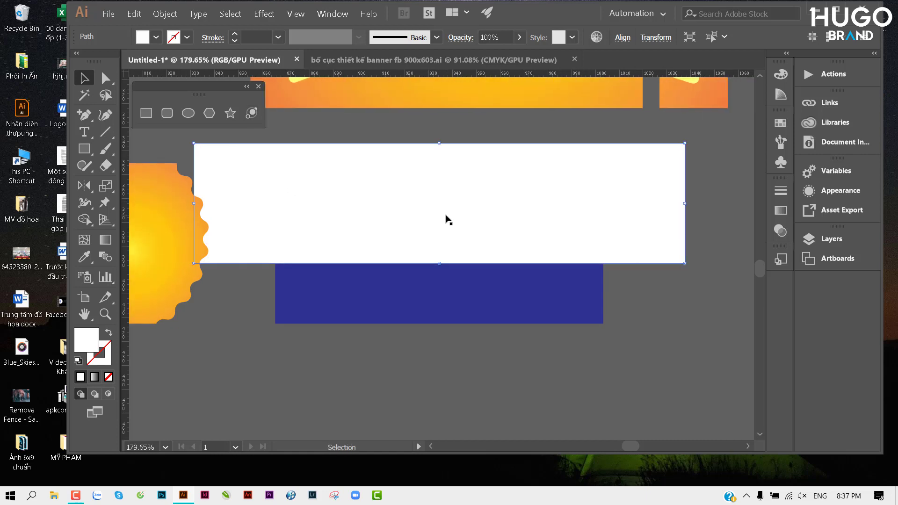
key(Delete)
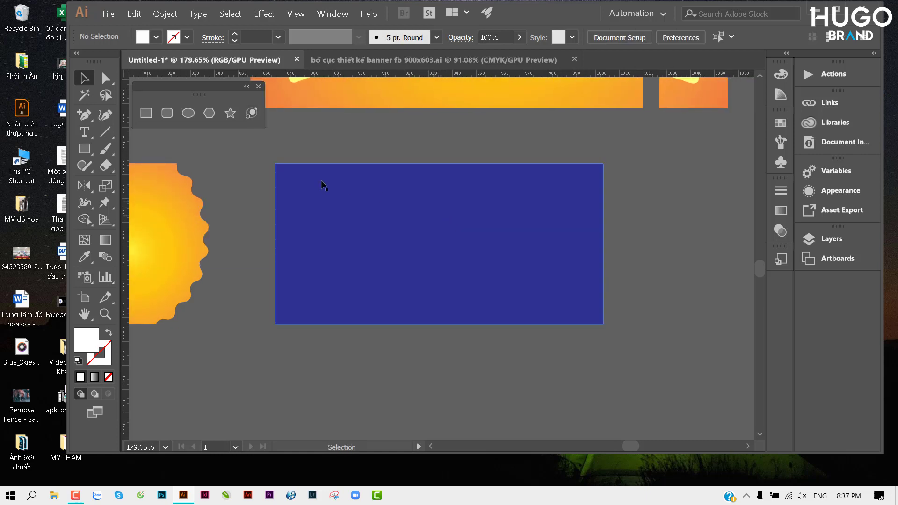
Draw a lens flare over the blue rectangle, sizing its rays, halo and rings.
click(252, 113)
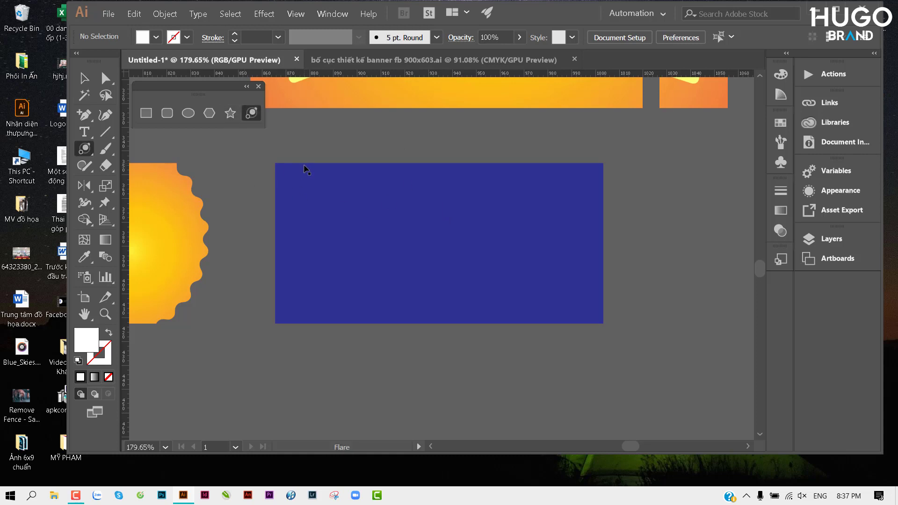
drag(331, 184, 365, 202)
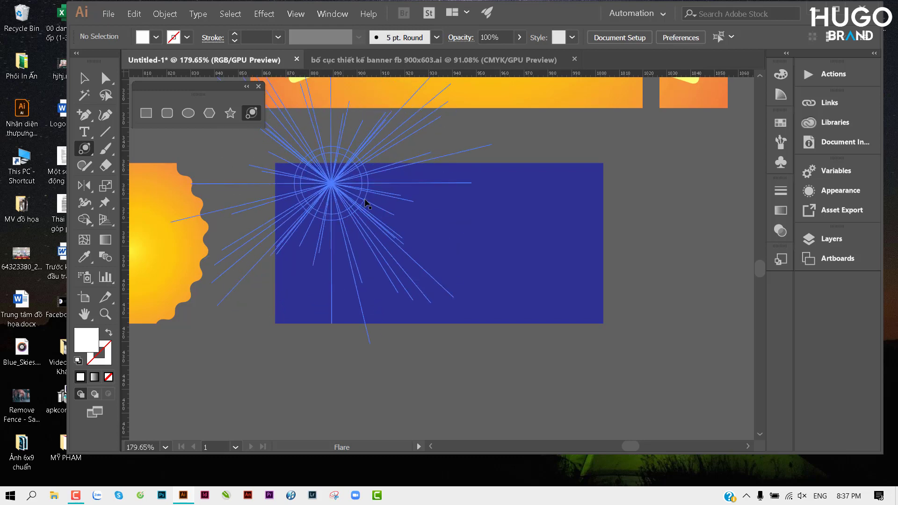
drag(365, 202, 370, 204)
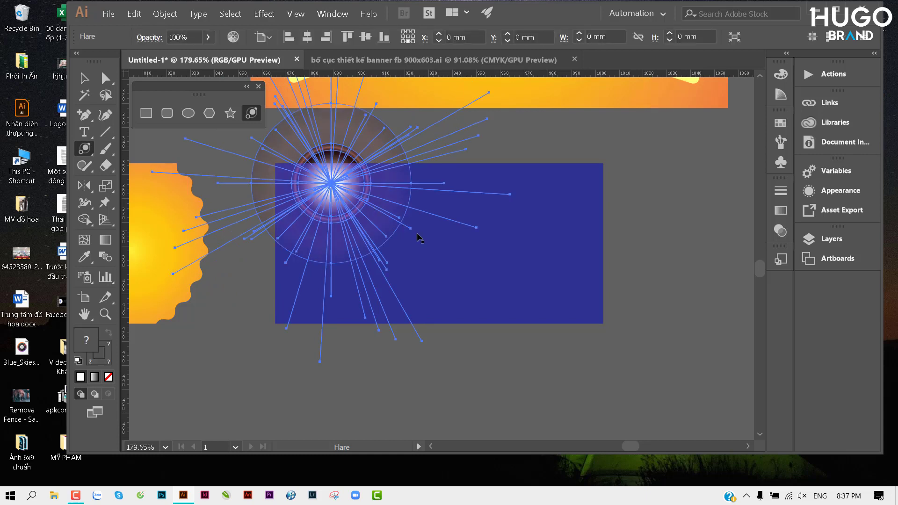
click(578, 293)
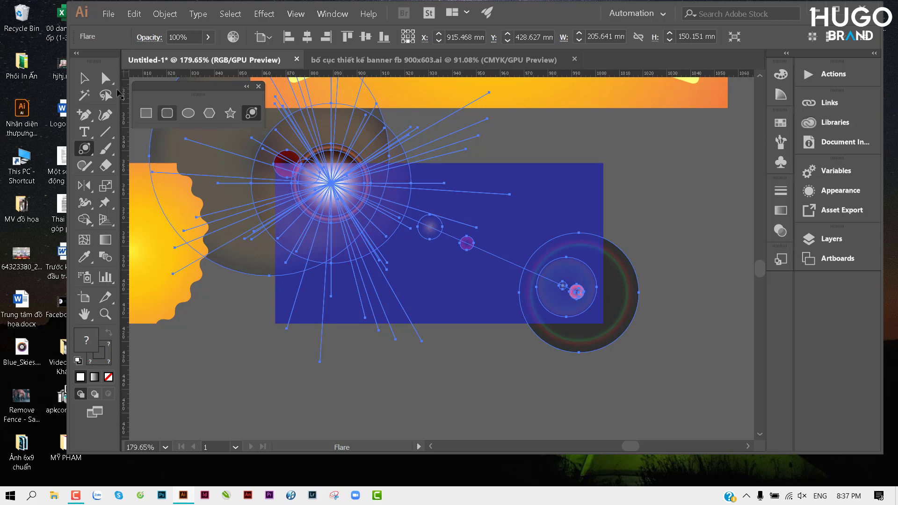
click(85, 78)
click(674, 195)
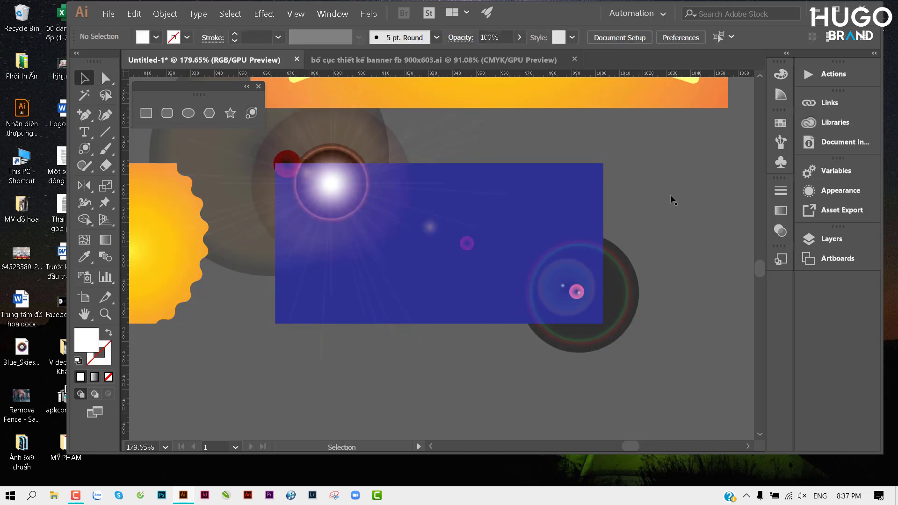
Set the flare's transparency blend mode to Overlay.
drag(673, 200, 644, 190)
click(559, 268)
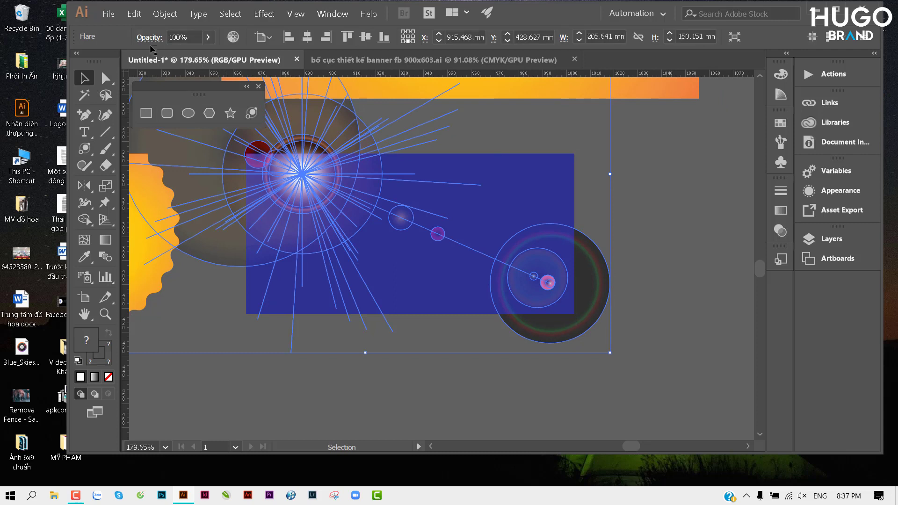
click(149, 37)
click(37, 61)
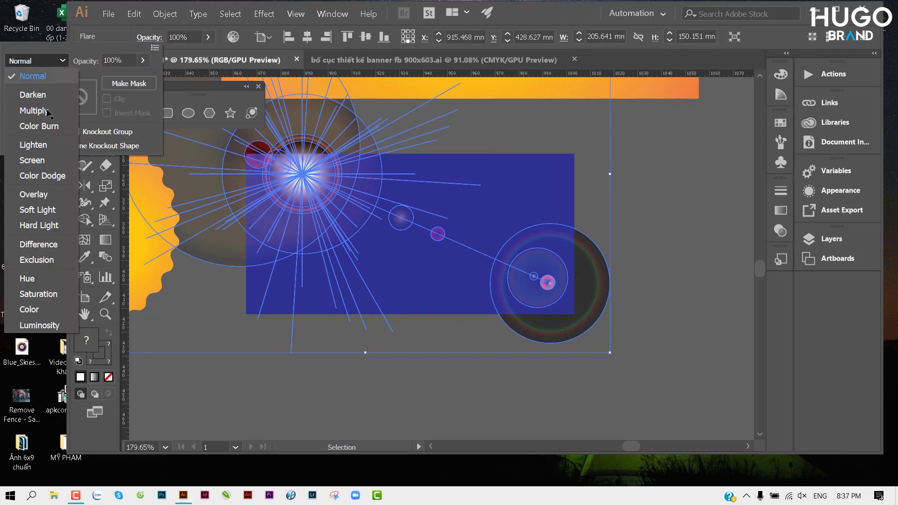
click(49, 194)
click(639, 200)
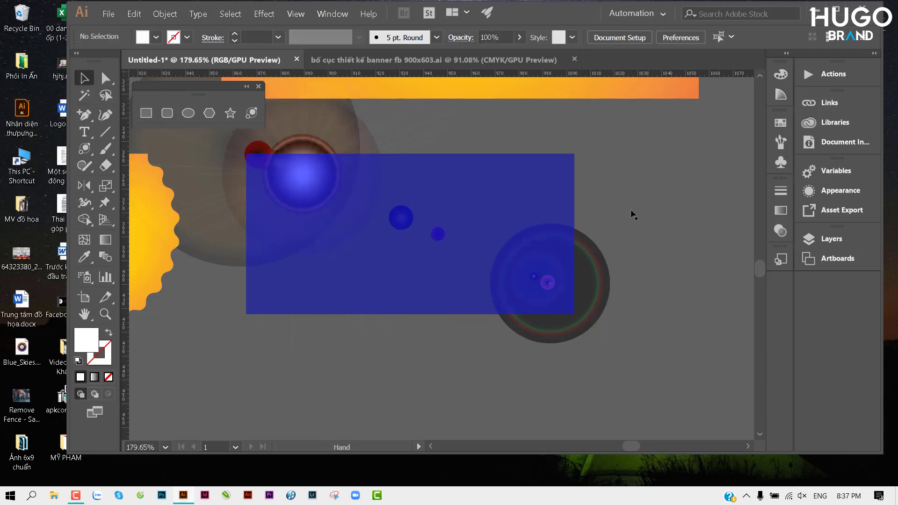
Move the flare down and right so it sits over the blue rectangle.
scroll(607, 220, left, 1)
scroll(575, 232, down, 2)
click(514, 241)
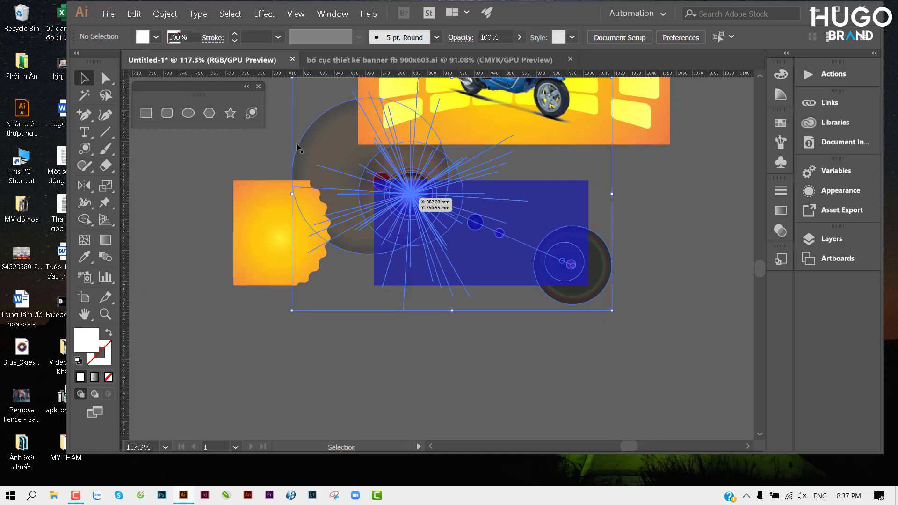
drag(293, 82, 442, 225)
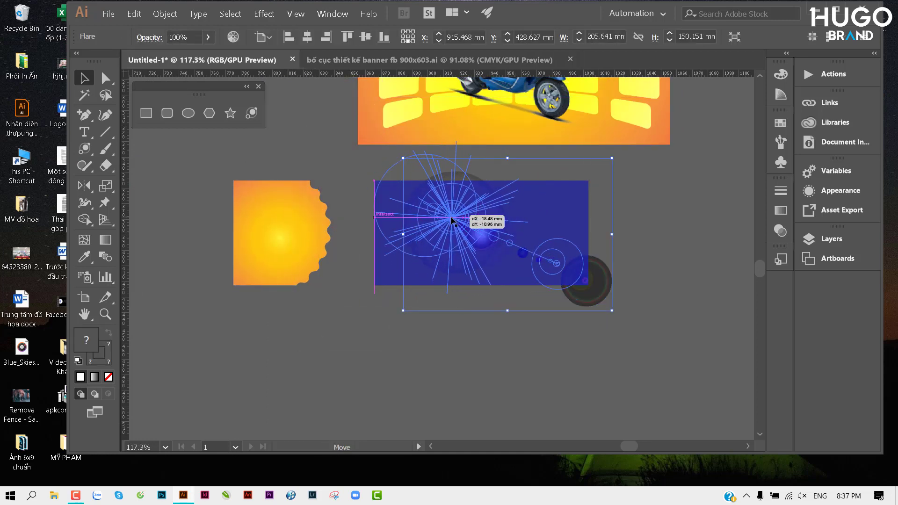
drag(442, 224, 431, 215)
click(636, 240)
scroll(608, 224, up, 4)
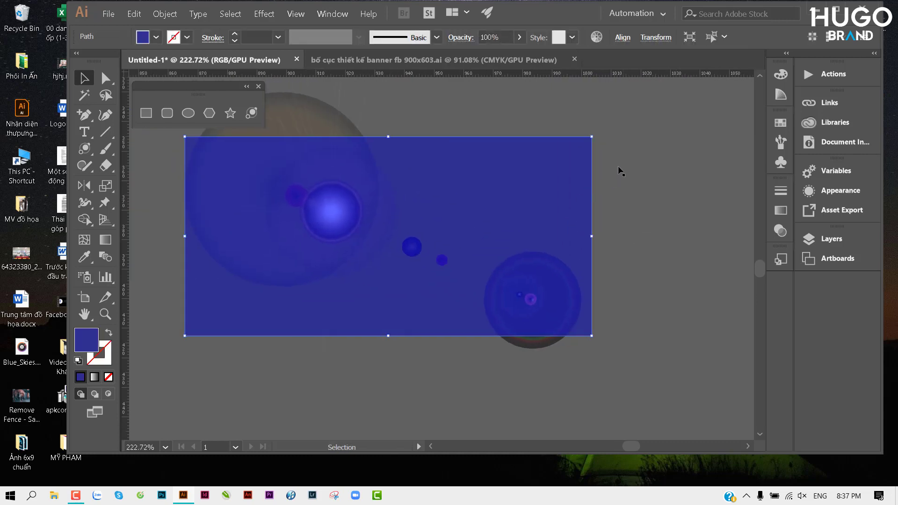
Fill the blue rectangle with the Orange, Yellow preset linear gradient.
key(g)
key(ctrl+F9)
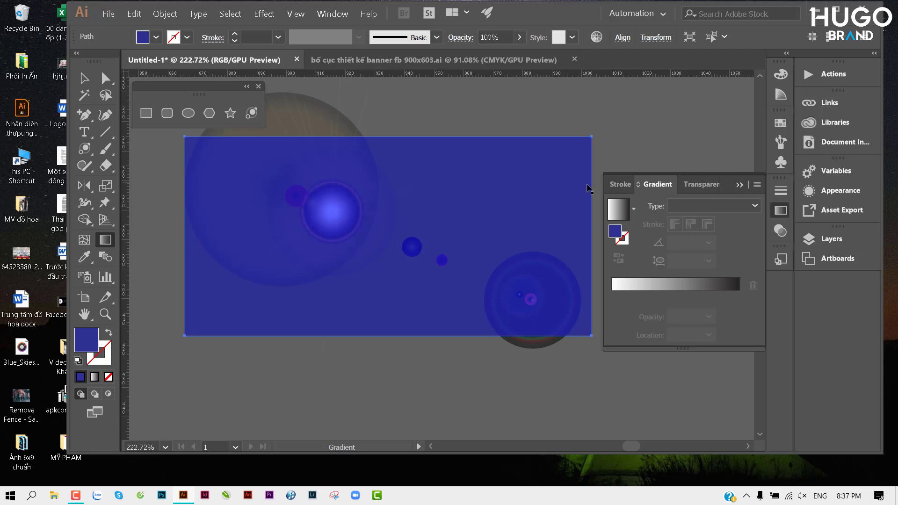
click(633, 209)
click(569, 258)
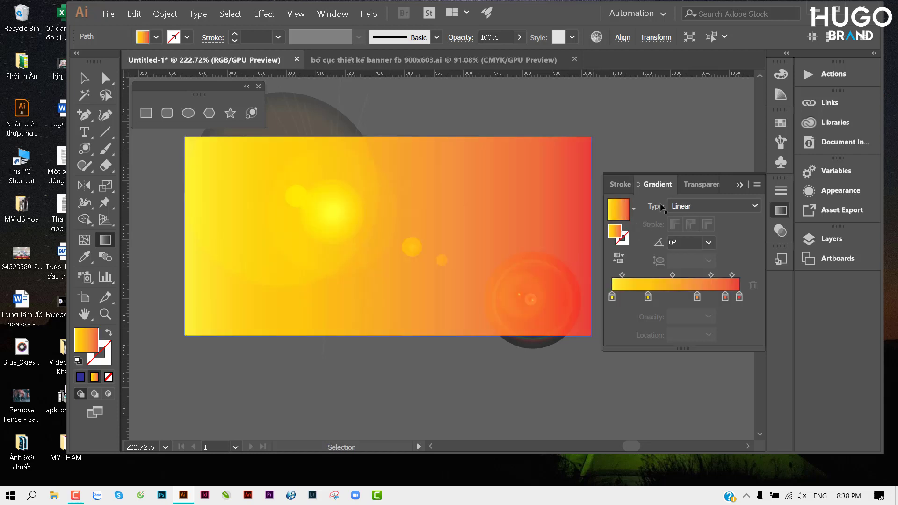
key(ctrl+F9)
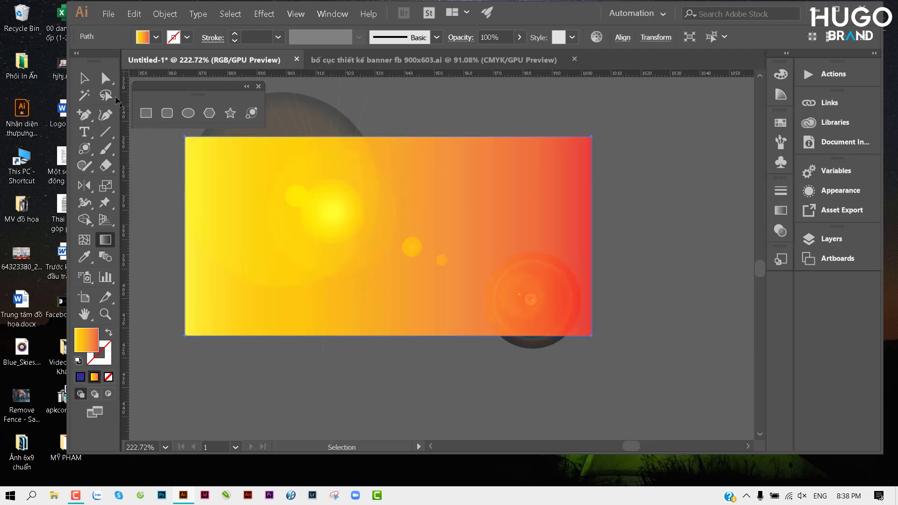
Deselect the gradient rectangle, pan the canvas left, and return to the banner layouts document.
click(85, 78)
scroll(588, 210, left, 2)
click(629, 190)
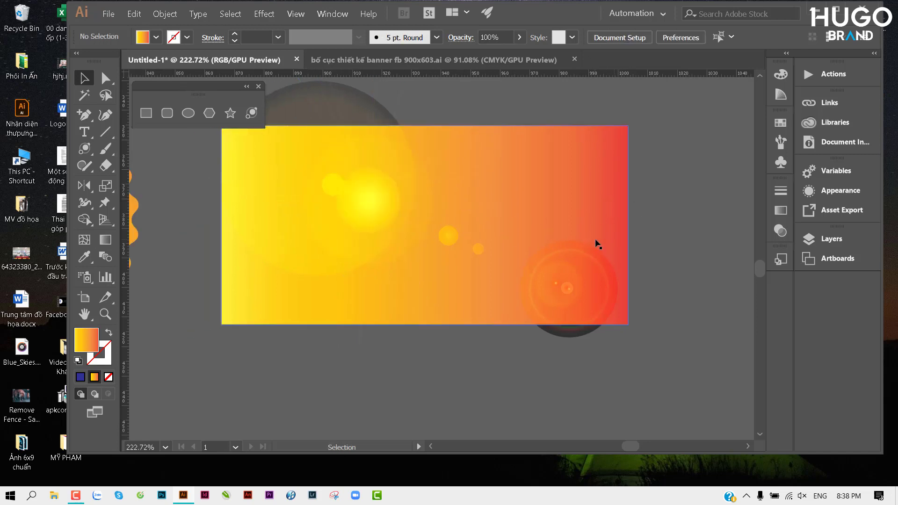
drag(502, 243, 441, 225)
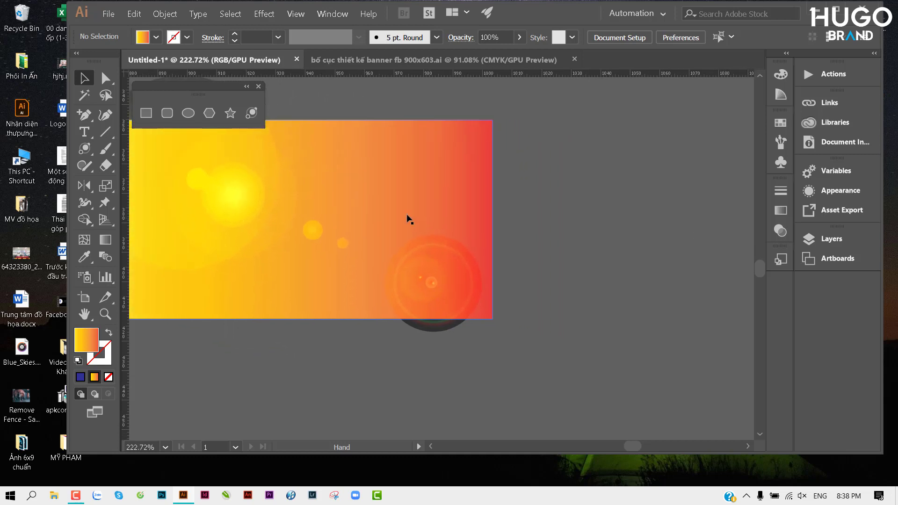
drag(443, 225, 401, 213)
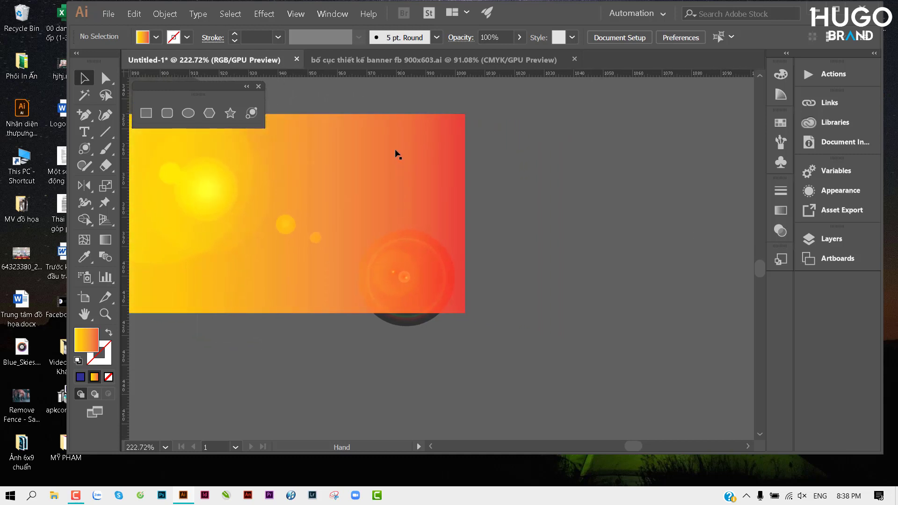
click(418, 61)
scroll(555, 176, down, 4)
scroll(495, 250, down, 4)
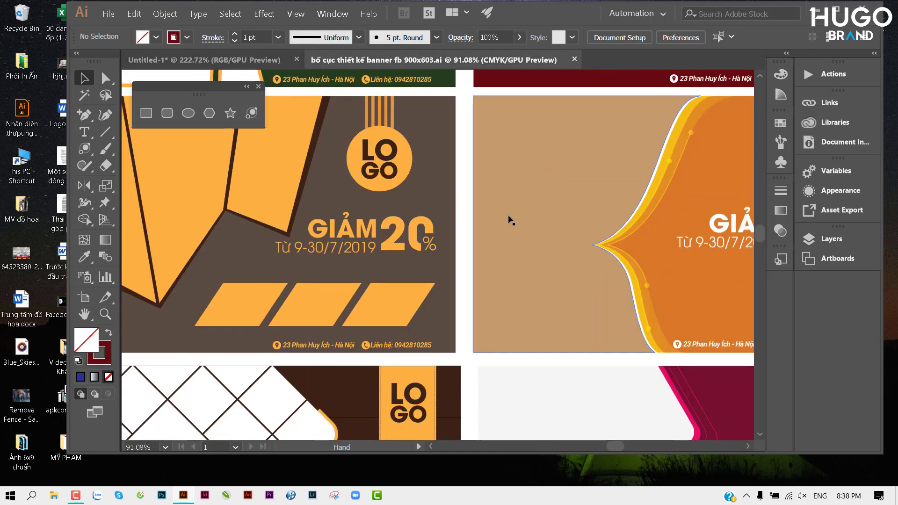
scroll(509, 220, down, 4)
scroll(509, 220, left, 3)
scroll(449, 262, down, 4)
scroll(449, 262, left, 5)
scroll(397, 309, down, 4)
scroll(397, 310, left, 4)
scroll(410, 284, left, 3)
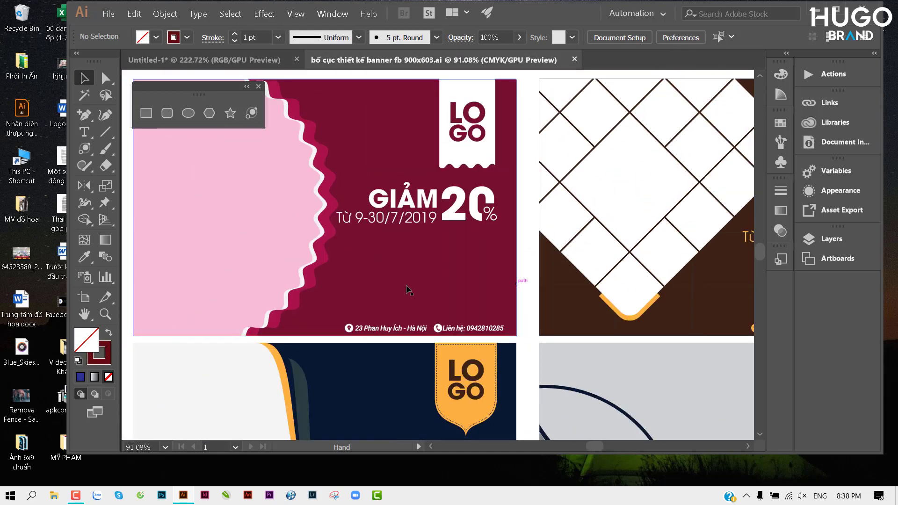
scroll(337, 170, left, 2)
scroll(463, 314, down, 4)
alt+scroll(463, 315, down, 3)
scroll(472, 309, down, 3)
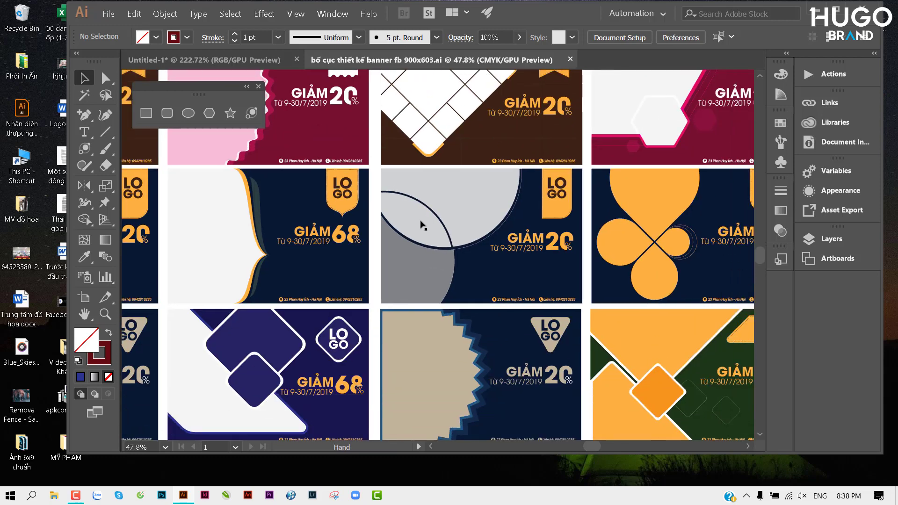
scroll(480, 304, down, 2)
alt+scroll(480, 304, up, 2)
alt+scroll(514, 302, up, 2)
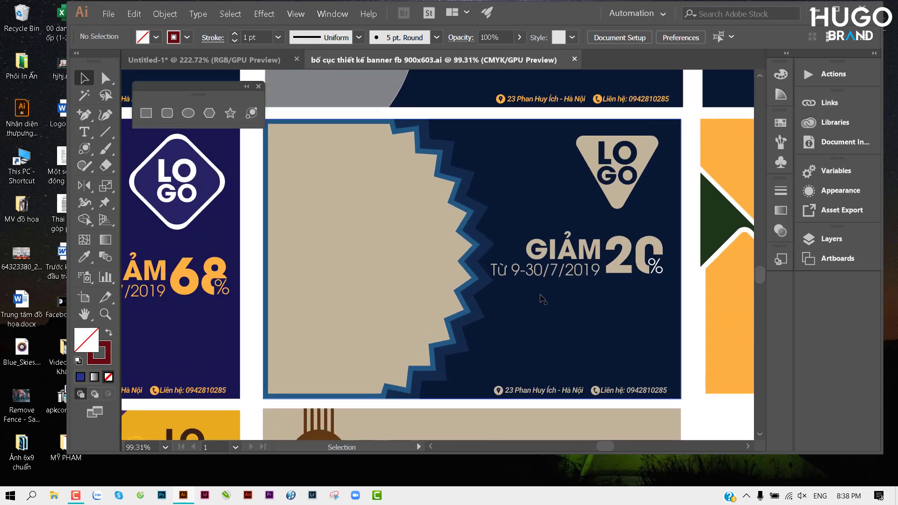
click(204, 60)
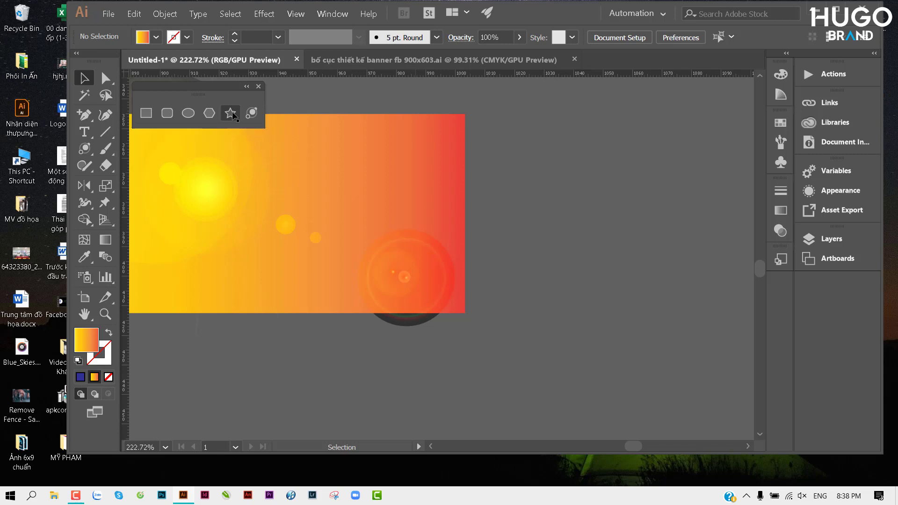
Start a star right of the gradient rectangle and raise its point count.
click(233, 114)
scroll(452, 206, right, 3)
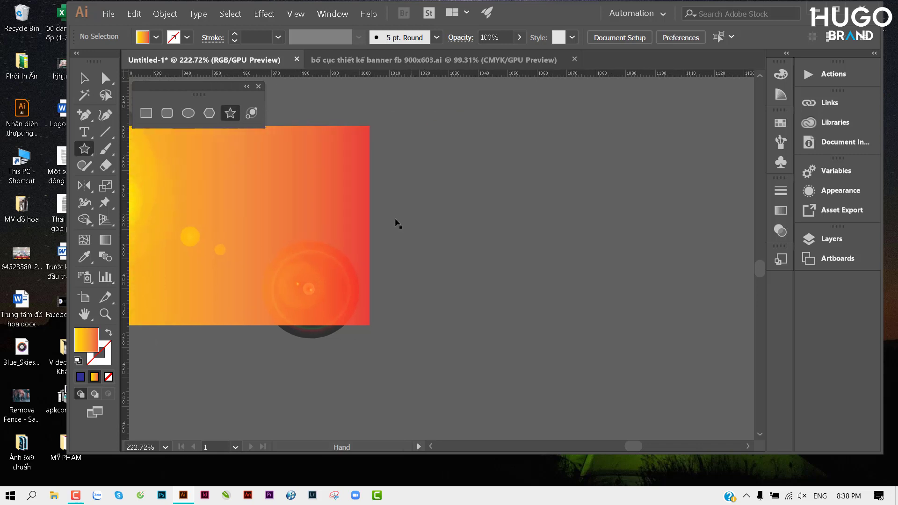
scroll(394, 222, right, 3)
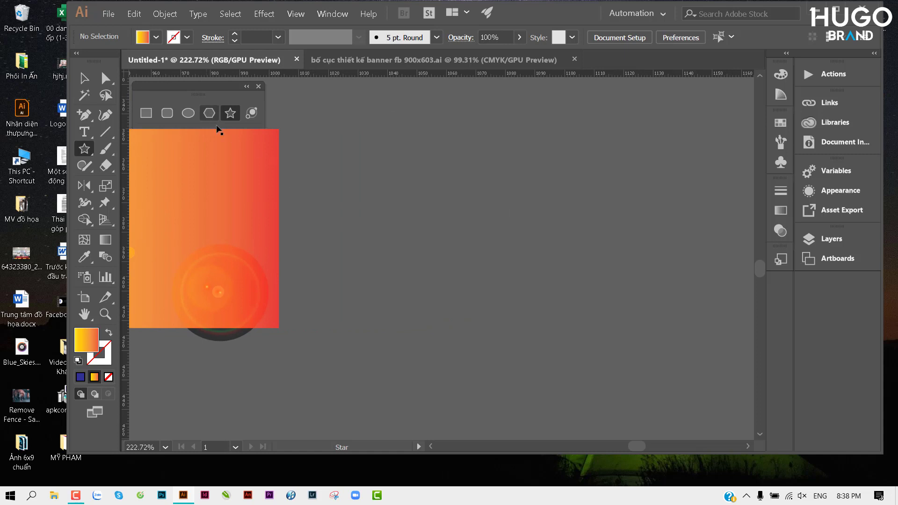
drag(441, 259, 574, 228)
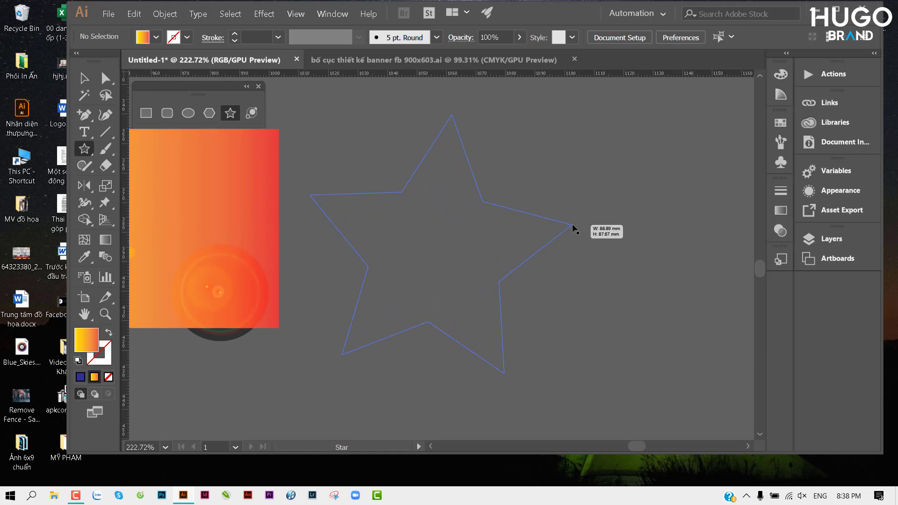
key(Up)
key(Up)
key(Up)
key(Up)
key(Up)
key(Up)
key(Up)
key(Up)
key(Up)
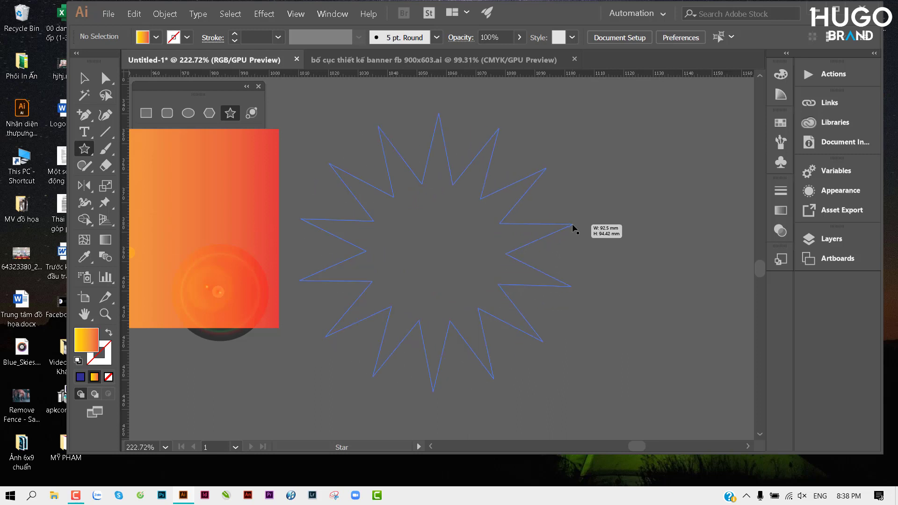
key(Down)
key(Down)
key(Down)
key(Down)
key(Down)
key(Down)
key(Down)
key(Down)
key(Down)
key(Down)
key(Down)
key(Up)
key(Up)
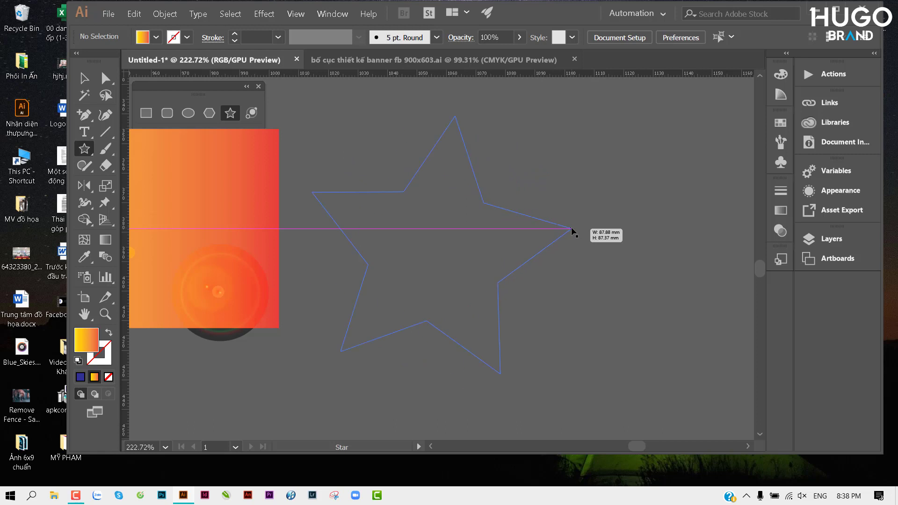
key(Up)
key(Up)
key(Up)
key(Up)
key(Up)
key(Up)
key(Up)
Deepen the star's points into long sharp spikes and settle its size.
key(alt)
drag(571, 229, 579, 227)
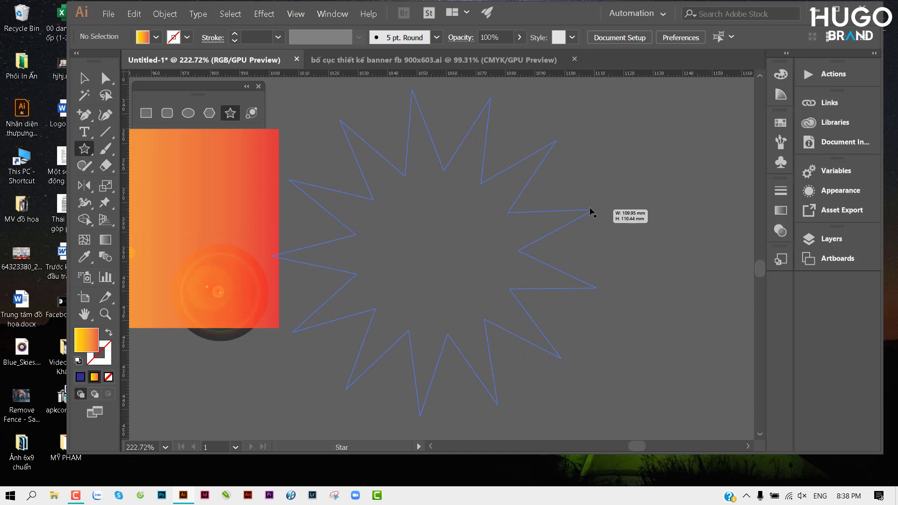
mouse_move(580, 223)
mouse_down()
mouse_move(585, 215)
mouse_move(511, 247)
mouse_move(620, 203)
mouse_move(563, 228)
mouse_up()
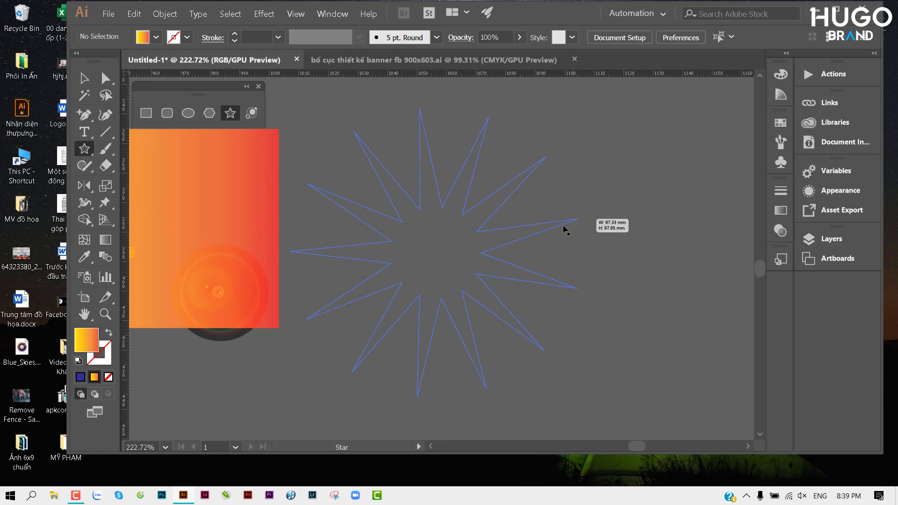
mouse_move(563, 228)
mouse_down()
mouse_move(536, 242)
mouse_move(537, 254)
mouse_up()
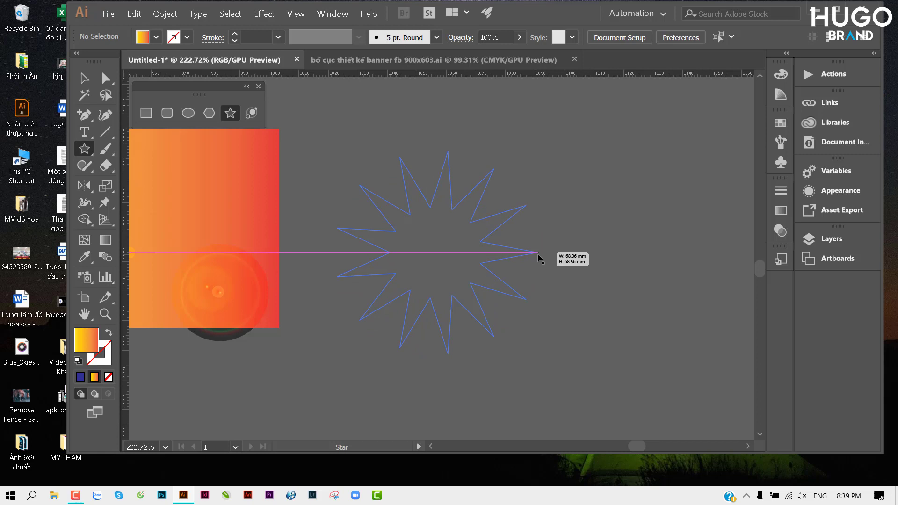
drag(537, 252, 537, 252)
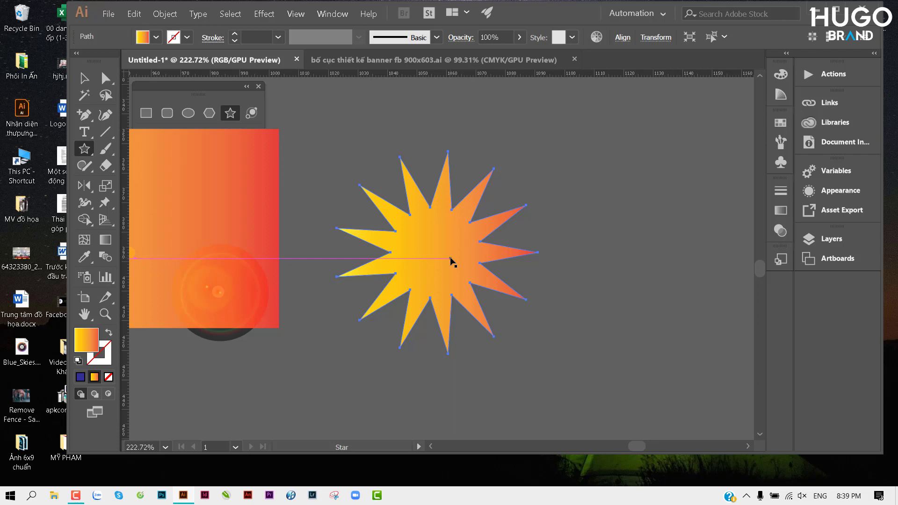
Draw a large, rotated five-pointed gradient star to the right of the spiky star.
drag(545, 242, 332, 232)
drag(486, 235, 594, 252)
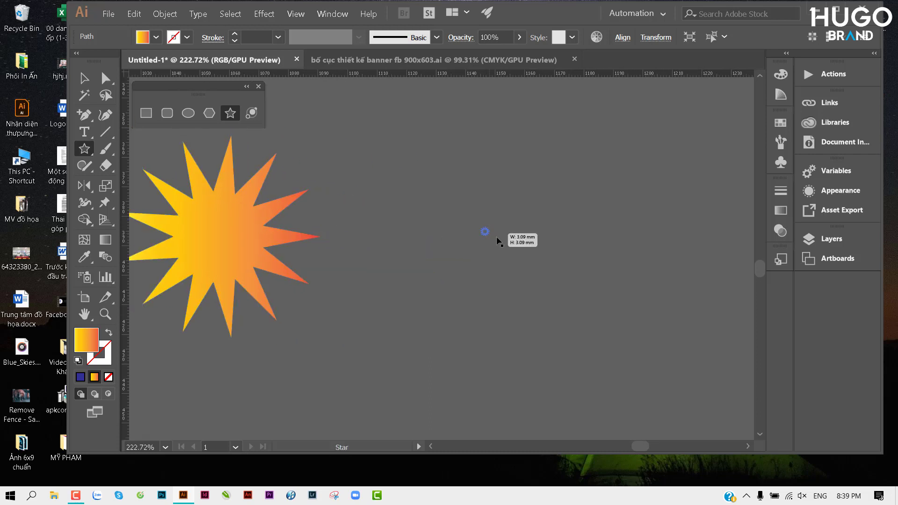
key(Down)
key(Down)
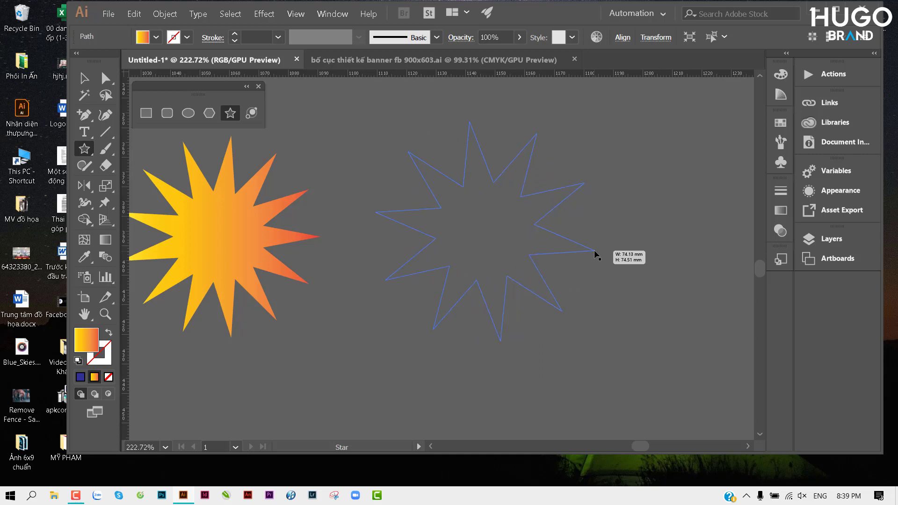
key(Down)
key(Down)
key(Down)
key(Down)
mouse_move(595, 251)
mouse_down()
mouse_move(597, 205)
mouse_move(581, 215)
mouse_move(677, 169)
mouse_move(591, 204)
mouse_move(545, 244)
mouse_move(439, 279)
mouse_move(469, 197)
mouse_up()
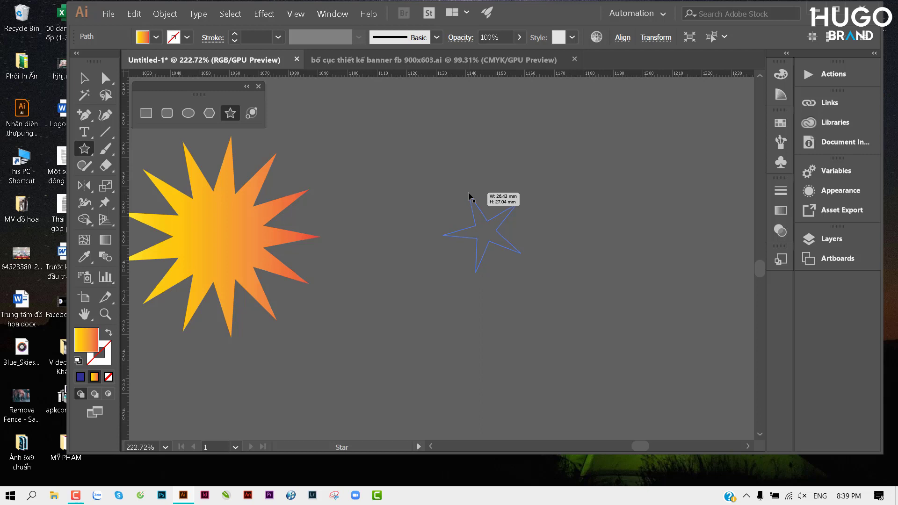
mouse_move(469, 197)
mouse_down()
mouse_move(527, 202)
mouse_move(616, 155)
mouse_up()
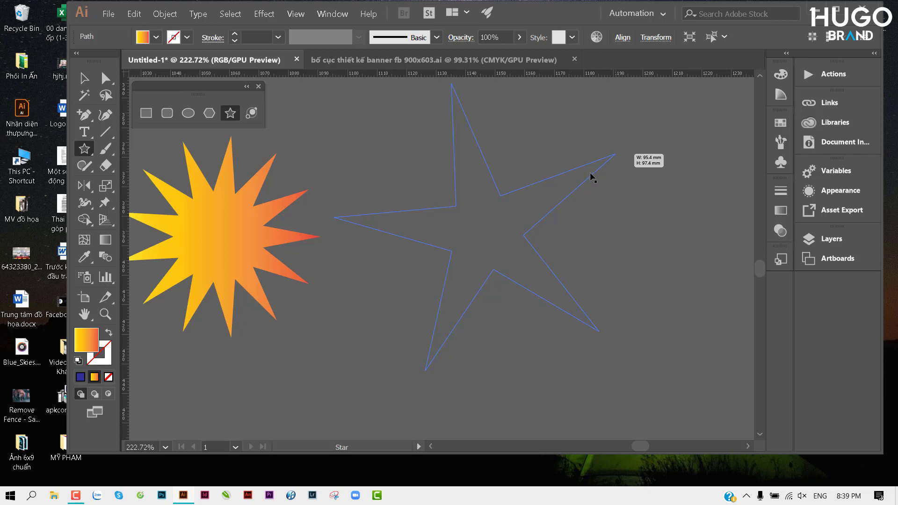
mouse_move(590, 174)
mouse_down()
mouse_move(619, 183)
mouse_move(620, 193)
mouse_up()
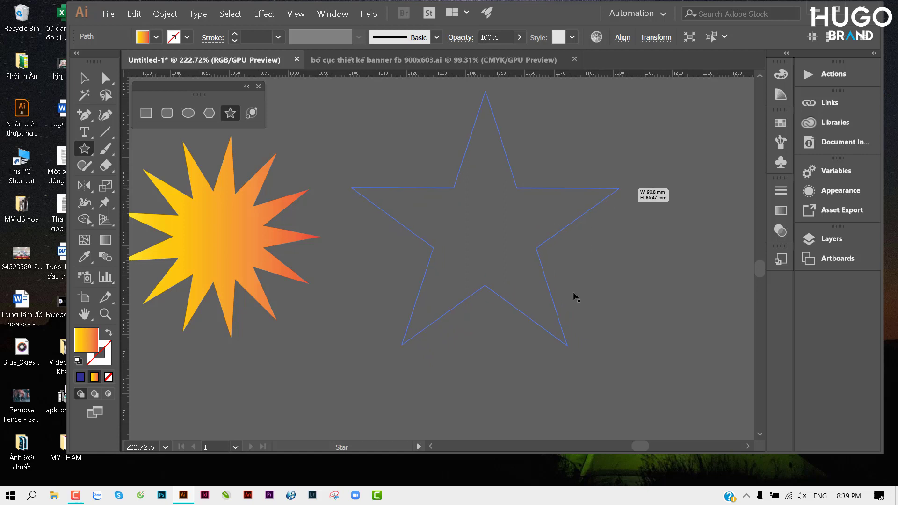
drag(575, 297, 575, 298)
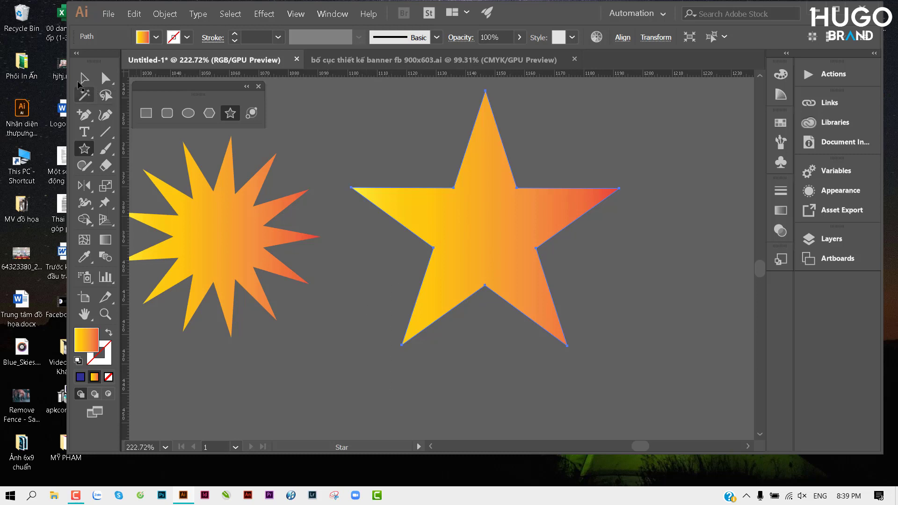
key(v)
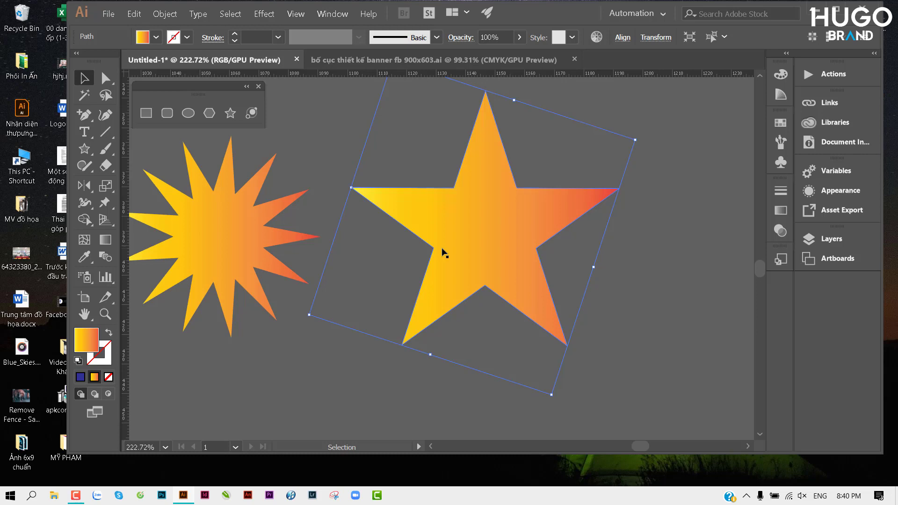
Draw a small many-pointed starburst below the other stars.
scroll(361, 330, down, 5)
scroll(361, 330, left, 2)
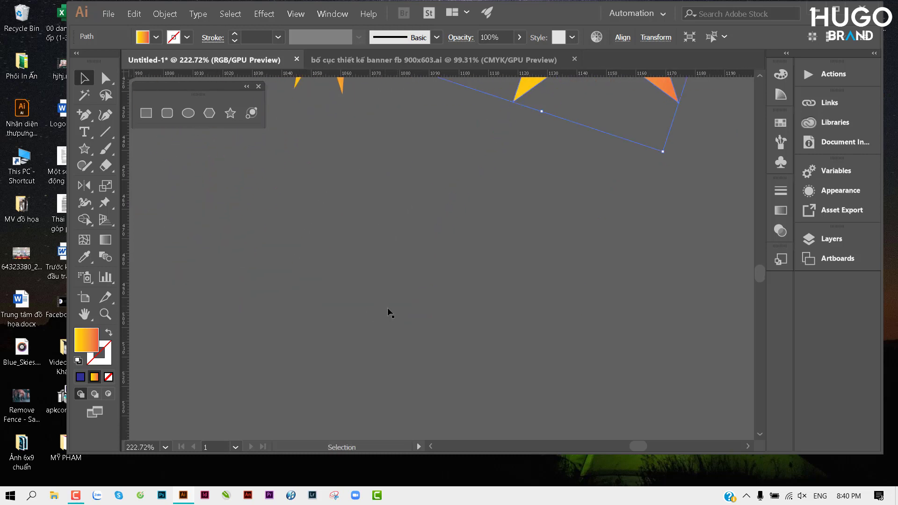
click(230, 113)
drag(383, 256, 475, 295)
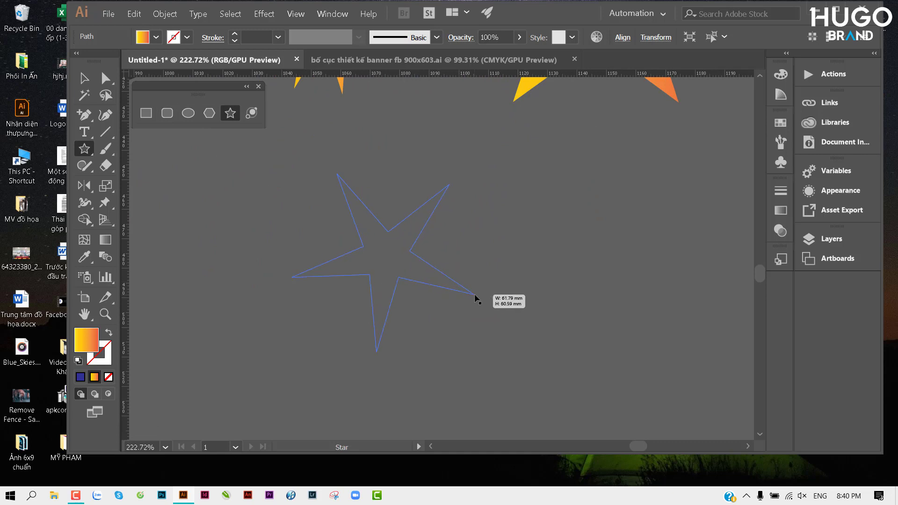
key(Up)
key(Up)
key(Up)
key(Up)
key(Up)
key(Up)
key(Up)
key(Up)
key(Up)
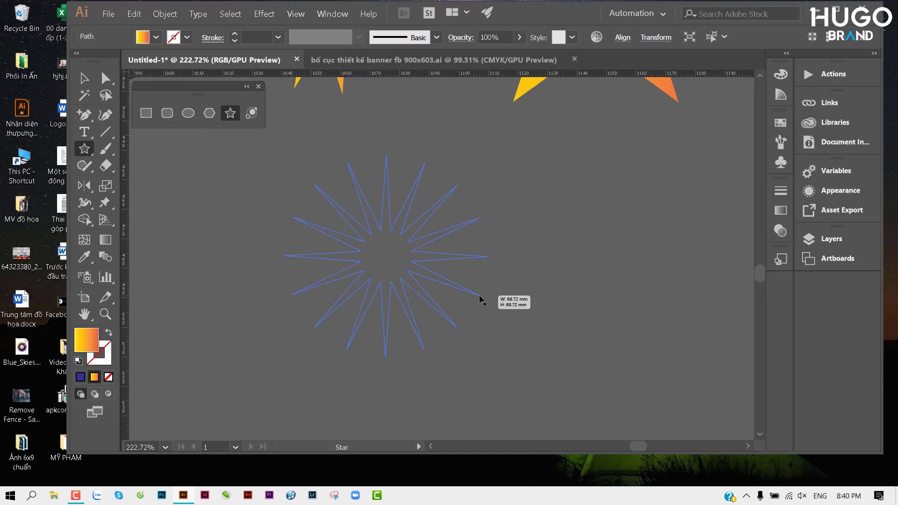
key(Up)
key(Up)
key(Up)
drag(475, 295, 418, 275)
key(Up)
key(Up)
key(Up)
key(Up)
key(Up)
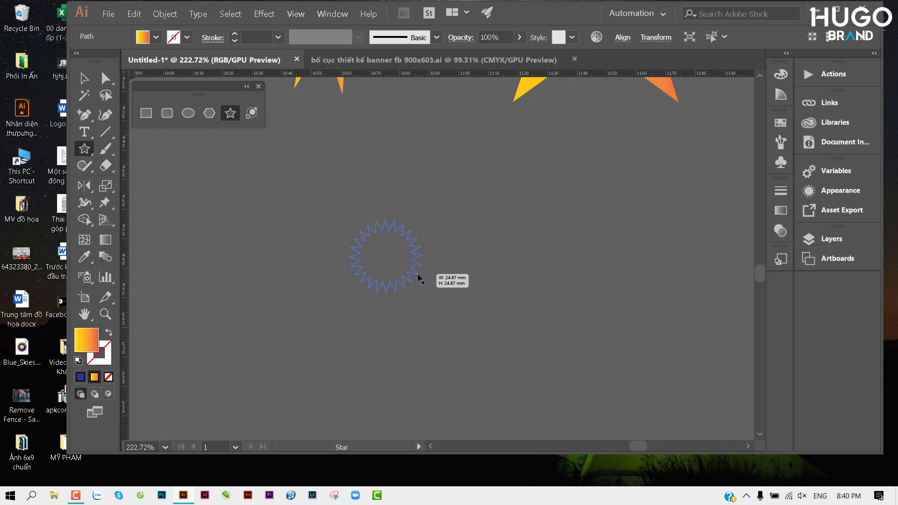
drag(418, 275, 411, 274)
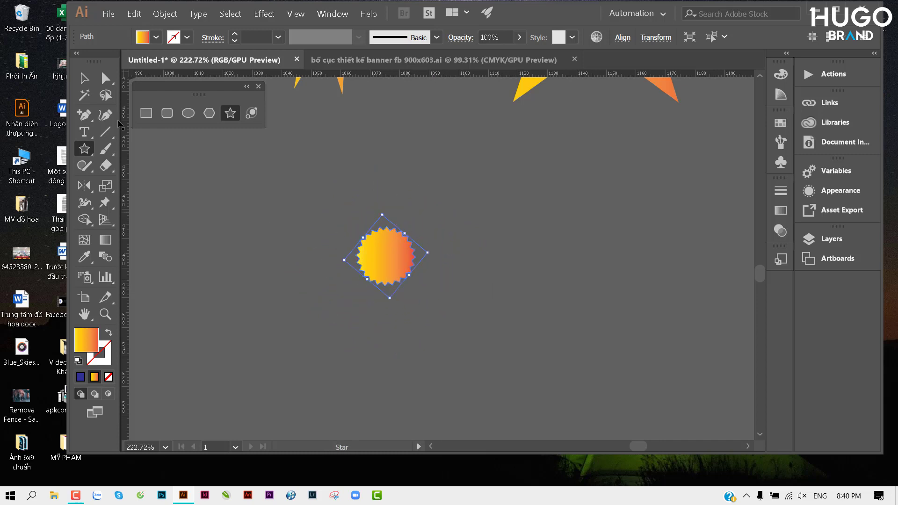
Fill the starburst with dark red, zoom in on it, and return to the banner layouts document.
click(84, 78)
click(156, 37)
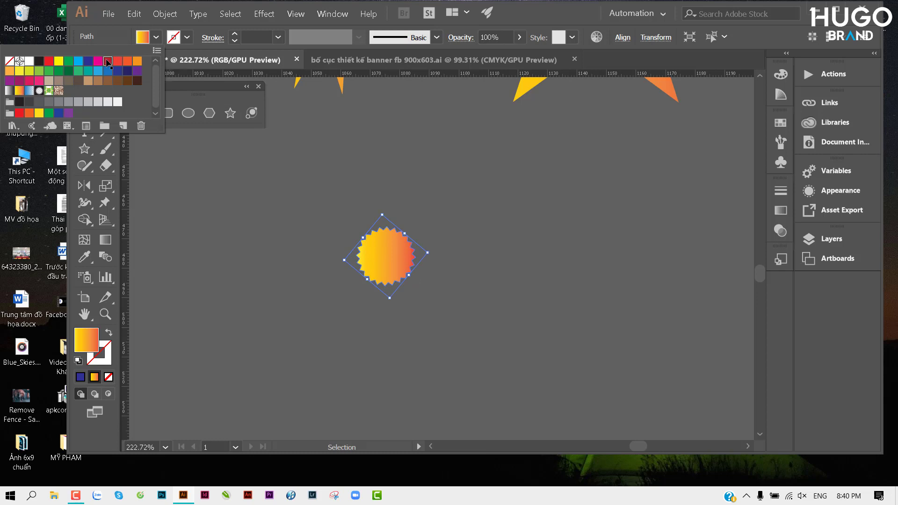
click(107, 62)
drag(413, 258, 574, 253)
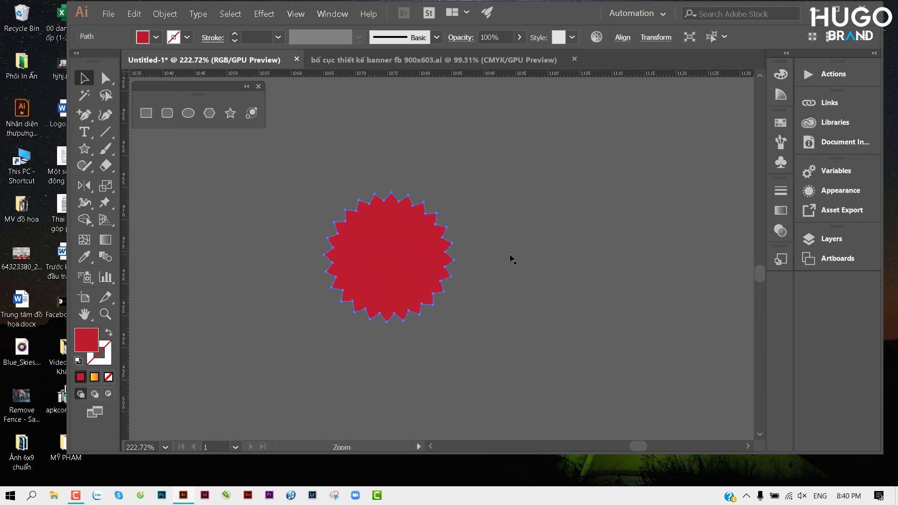
click(589, 300)
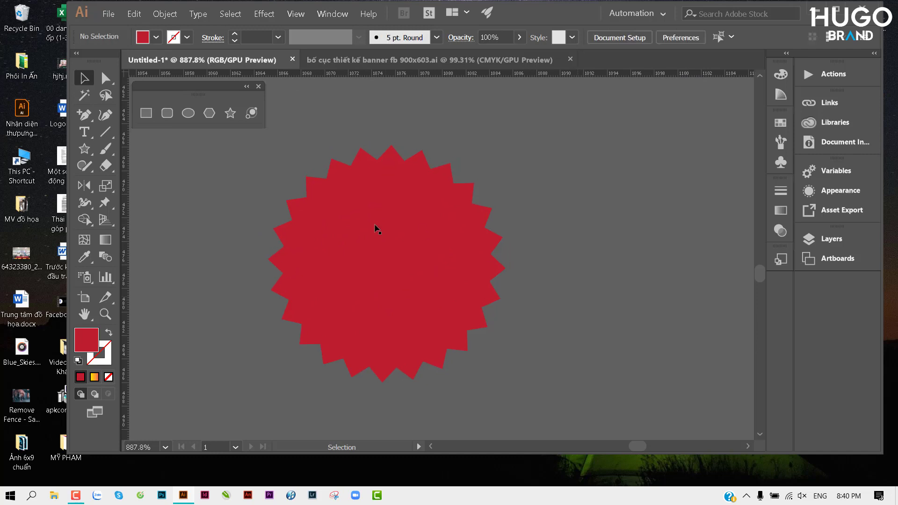
click(411, 296)
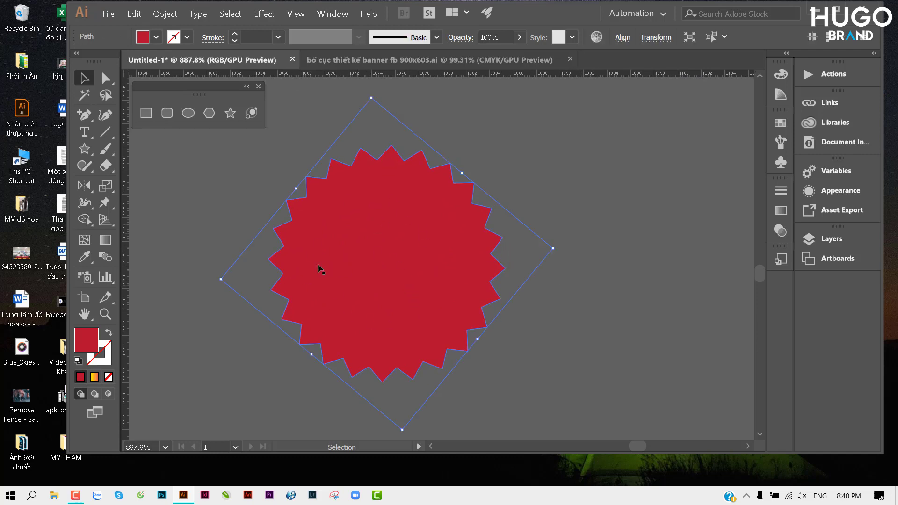
click(606, 269)
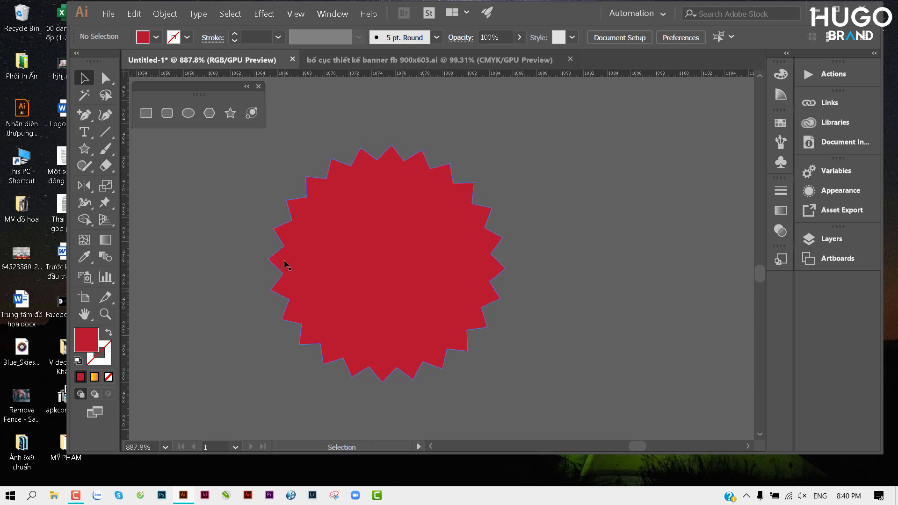
click(368, 65)
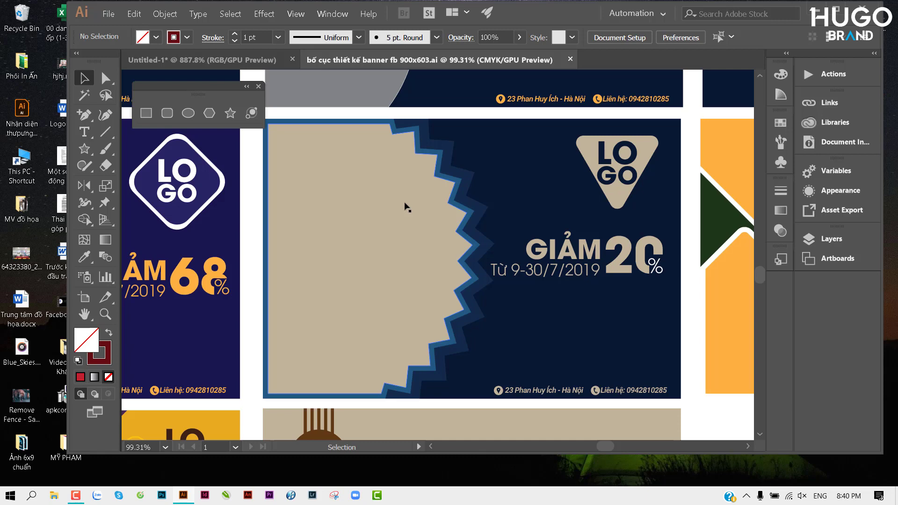
Scroll down through the banner artboards to the last row ending with the plain blue banner.
scroll(468, 248, left, 5)
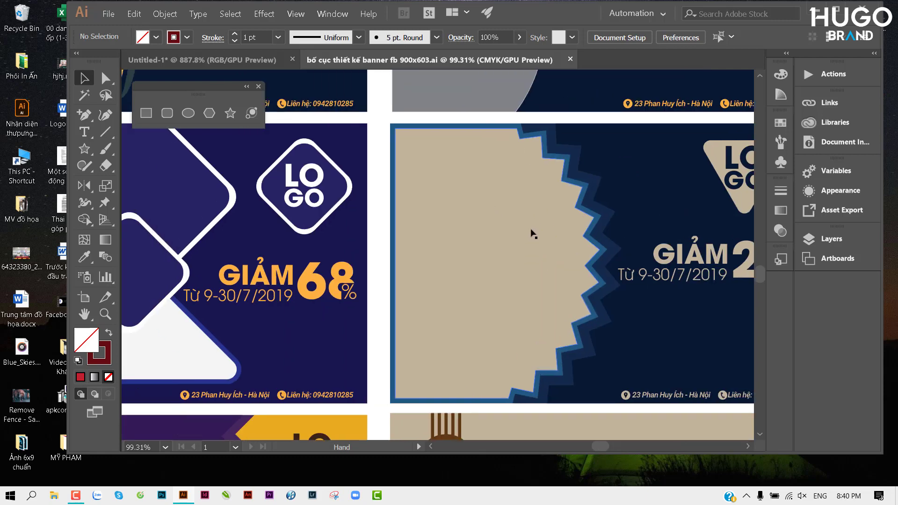
scroll(451, 227, down, 5)
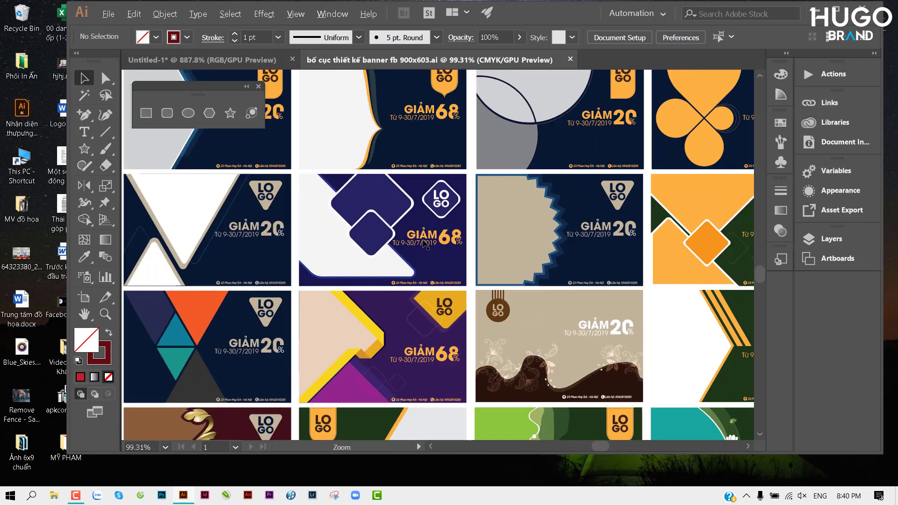
drag(432, 255, 445, 227)
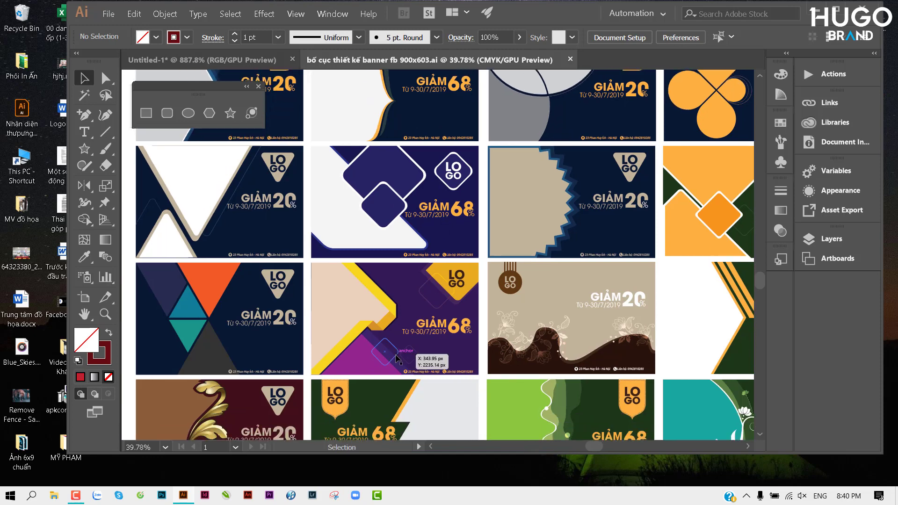
scroll(396, 359, down, 1)
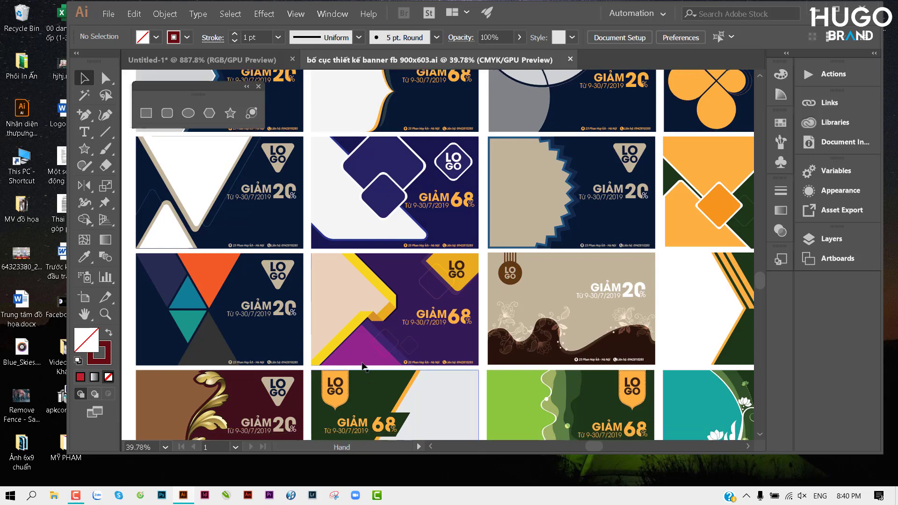
scroll(388, 327, down, 4)
scroll(373, 281, down, 1)
scroll(372, 281, down, 1)
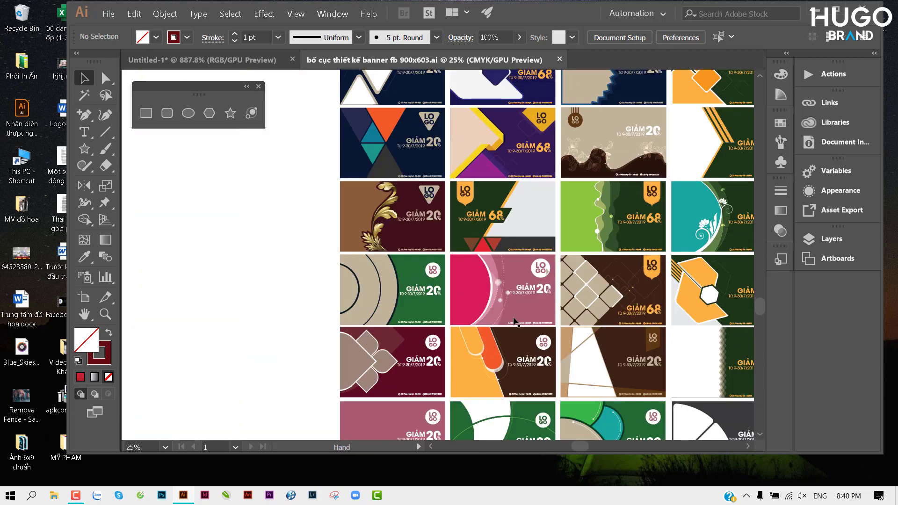
scroll(468, 304, down, 2)
scroll(421, 234, down, 2)
scroll(438, 260, down, 1)
scroll(438, 260, down, 3)
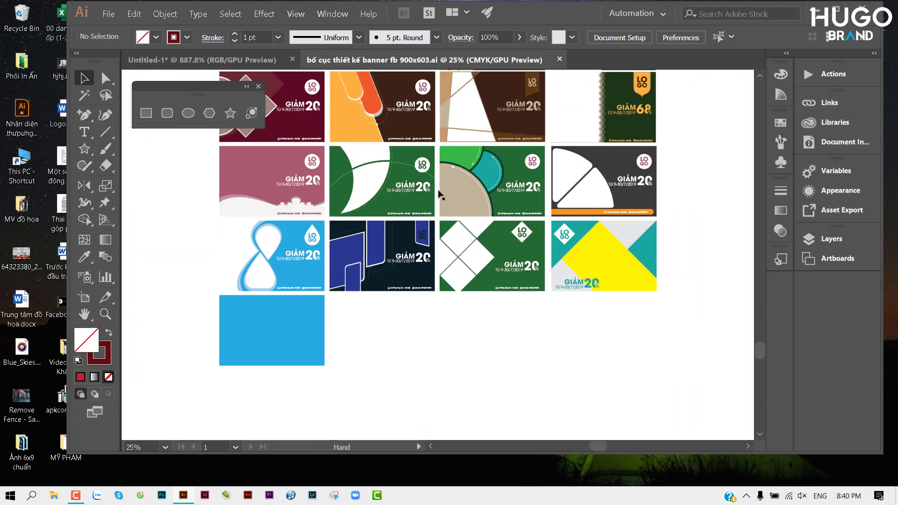